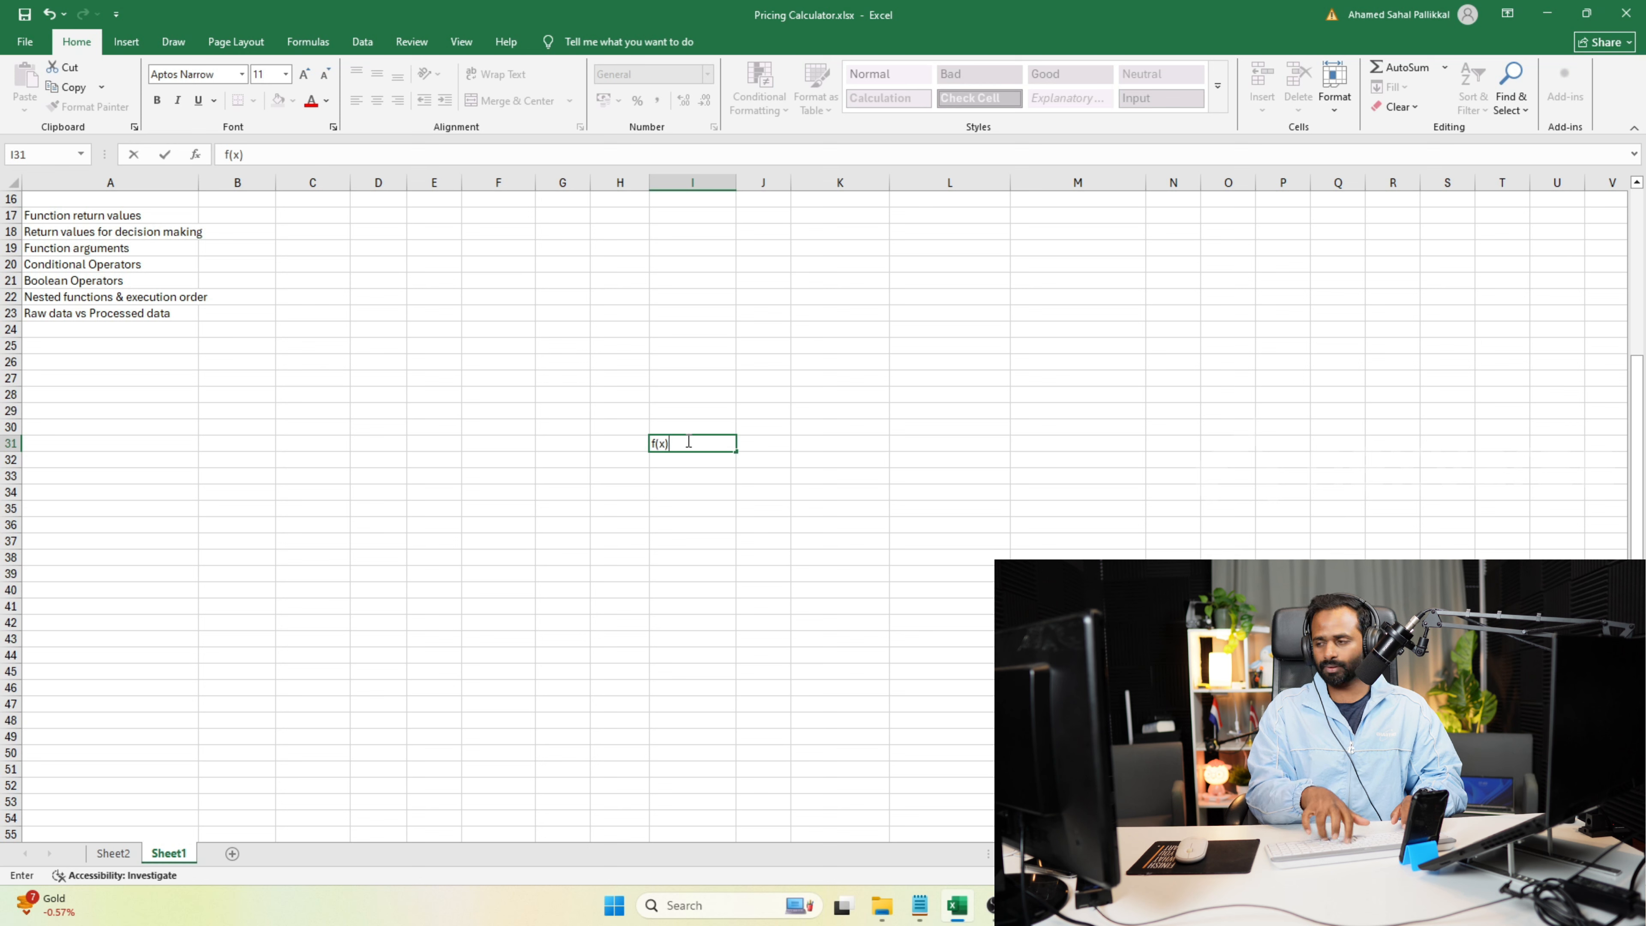
Clear the "f(x)" entry from cell I31.
key(Tab)
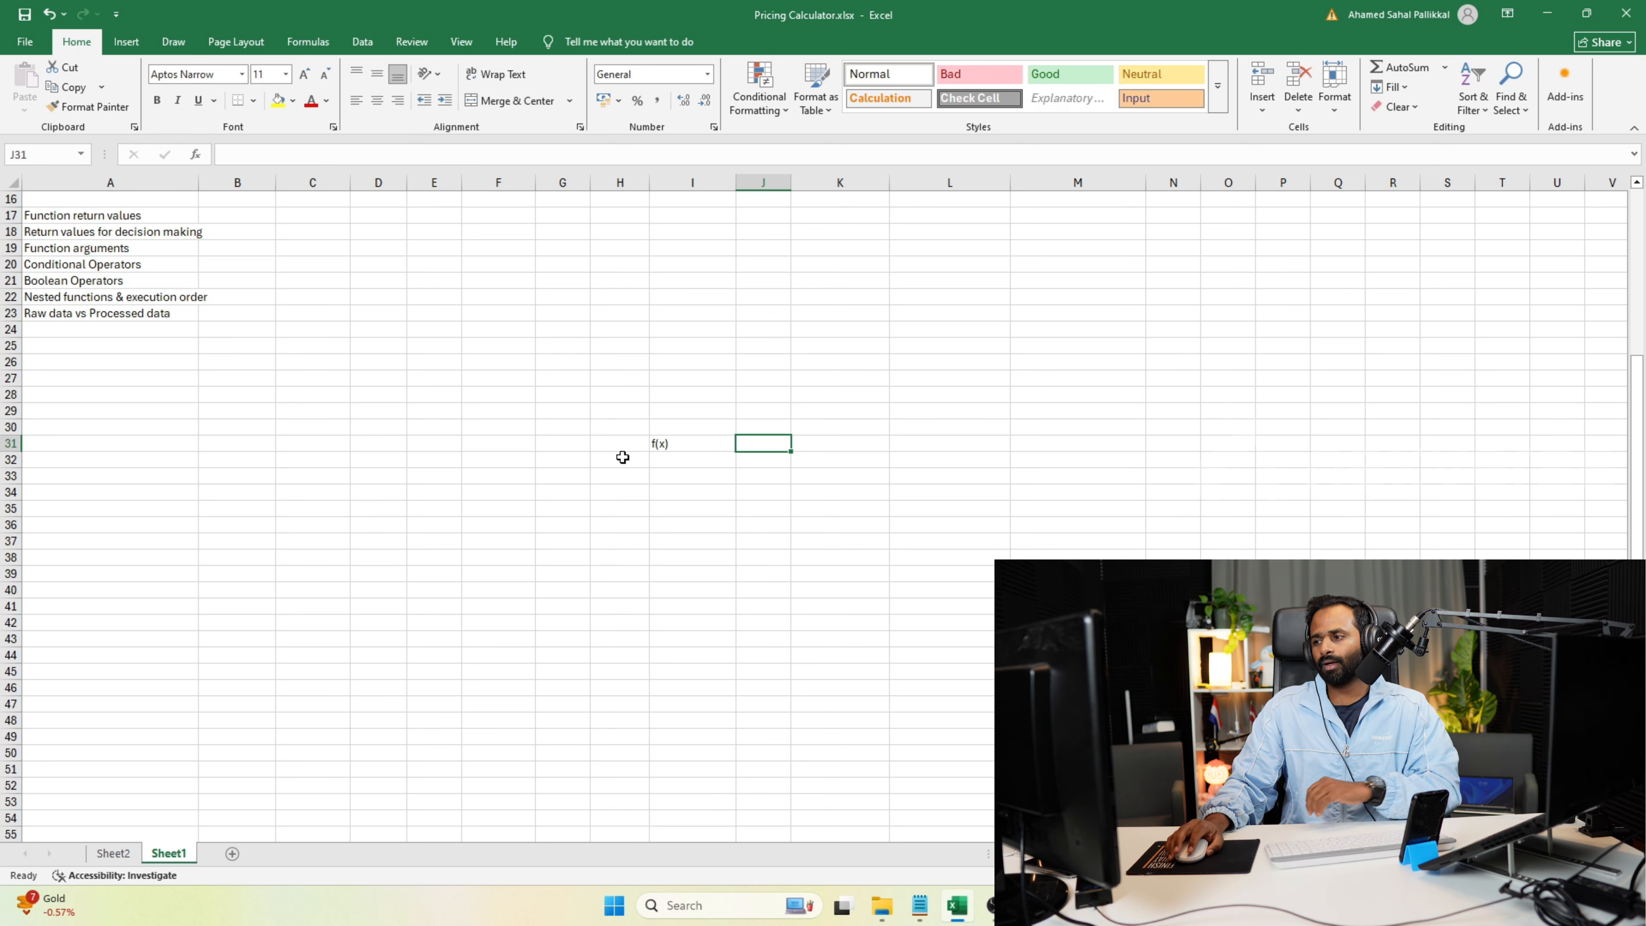
click(656, 443)
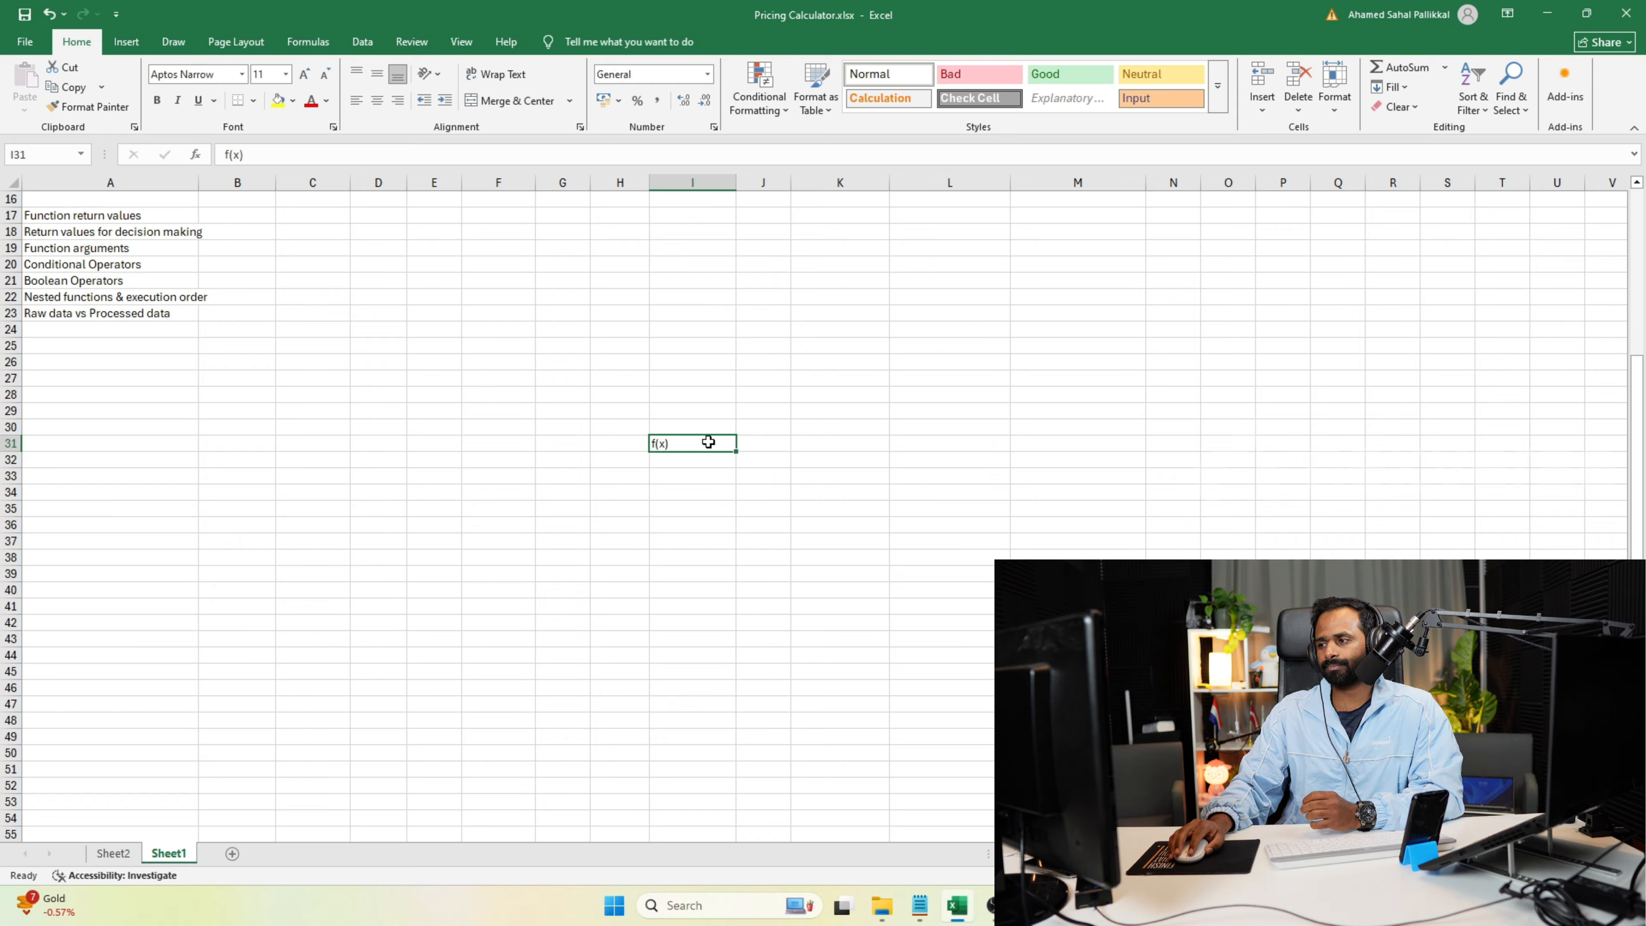
key(Delete)
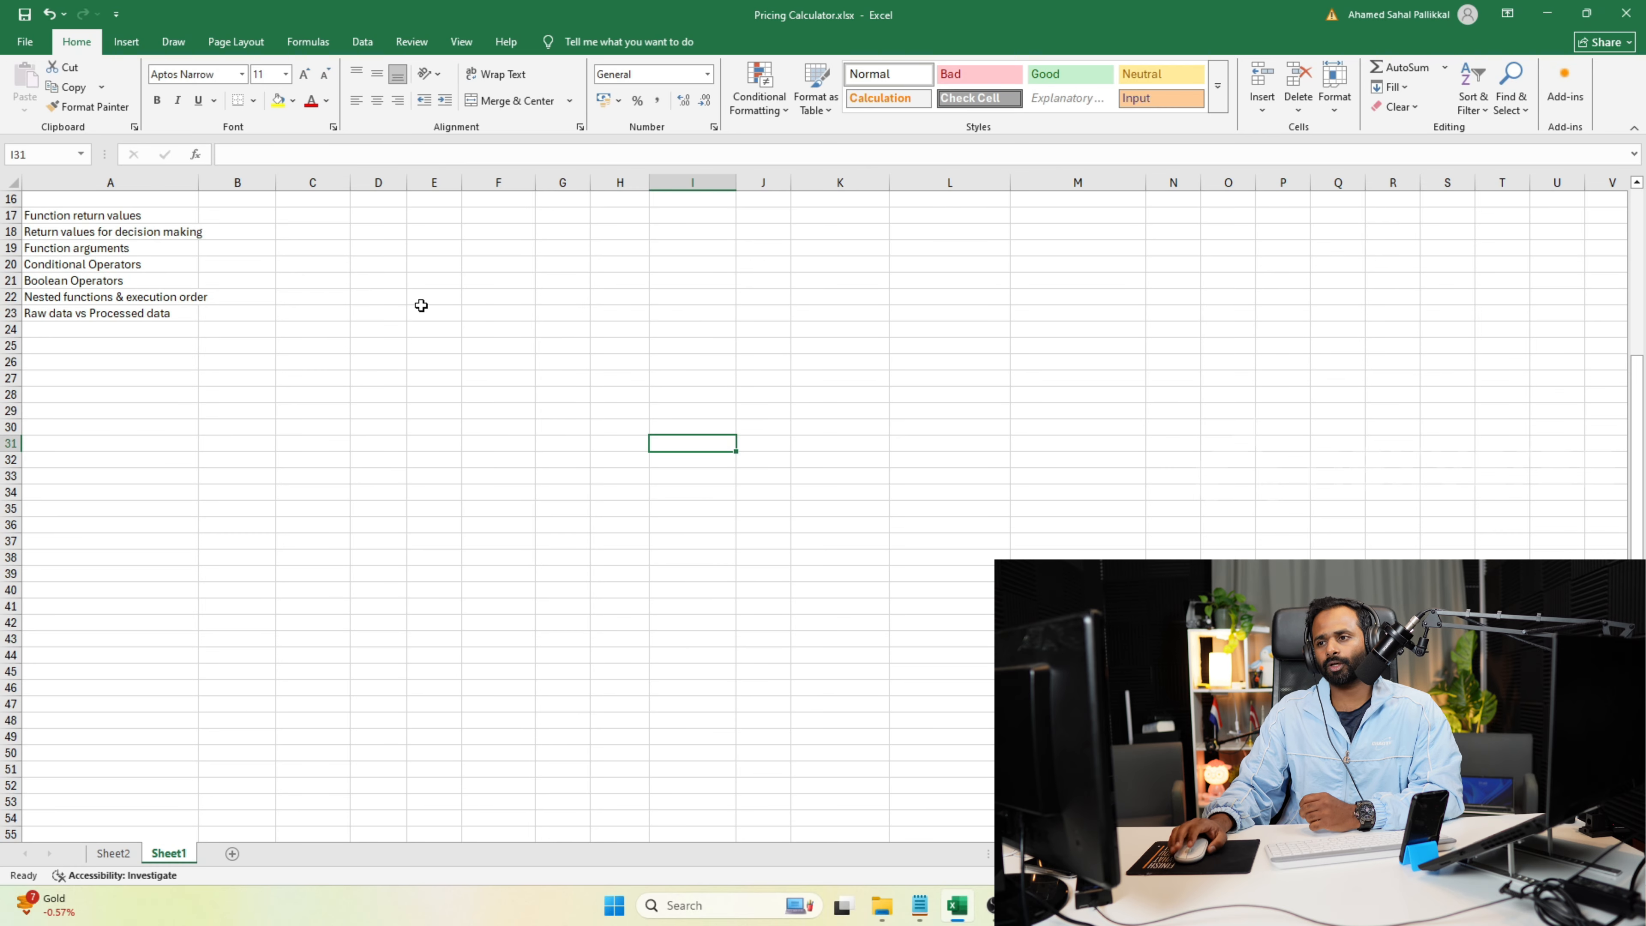
Enter "Single" in cell B17, beside the "Function return values" topic.
click(158, 217)
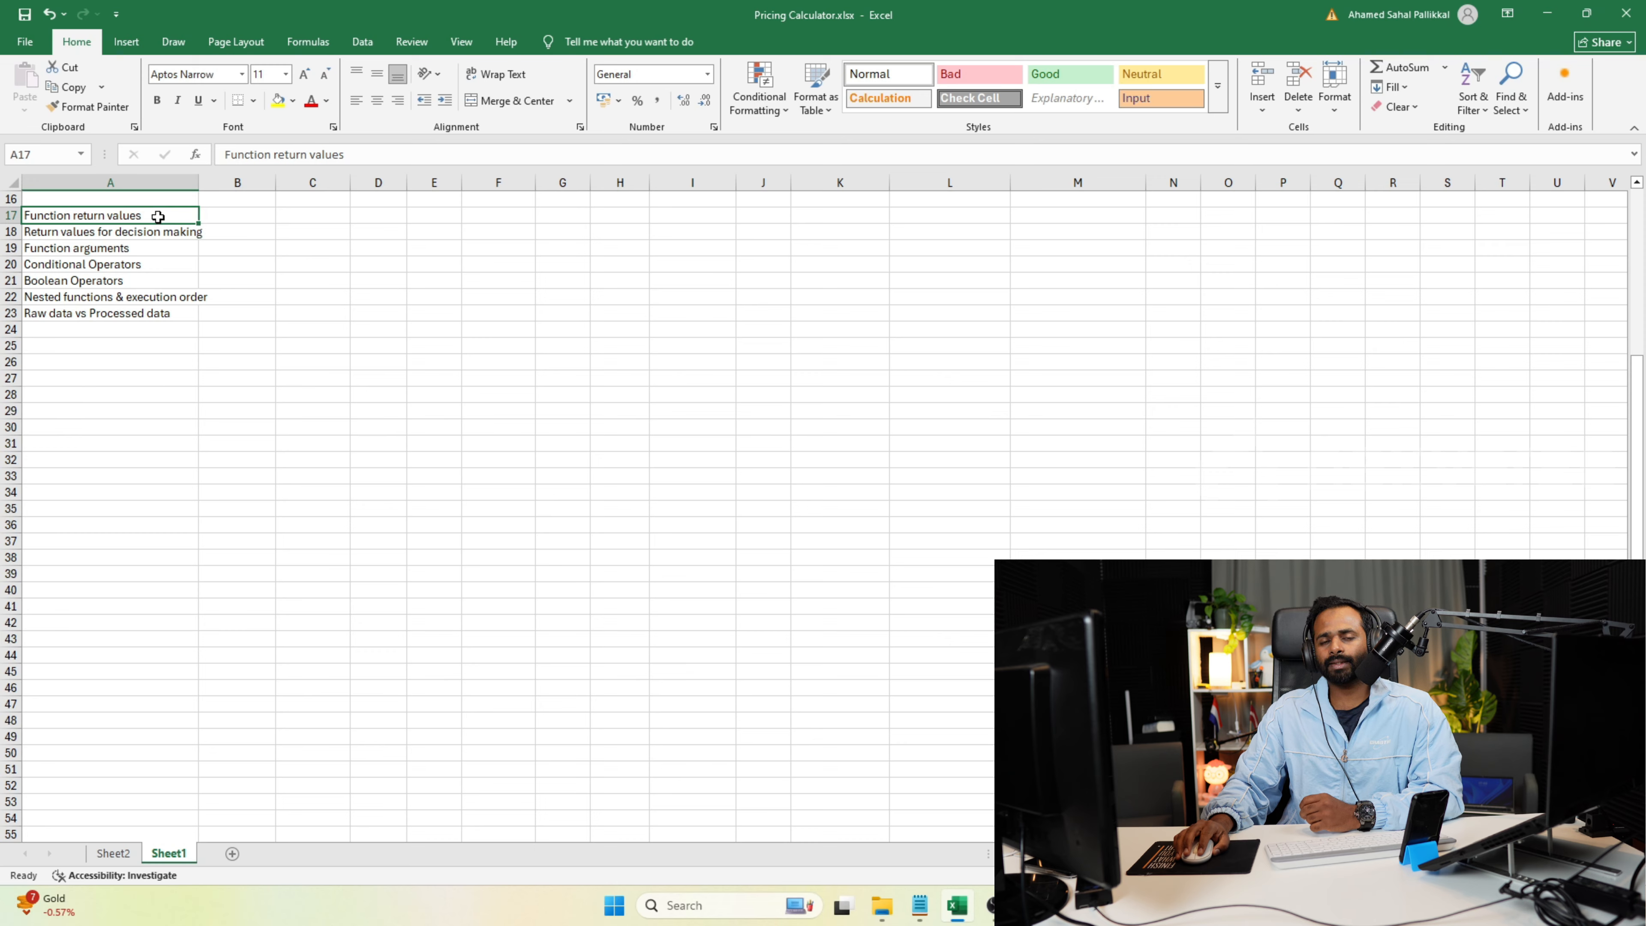
click(235, 216)
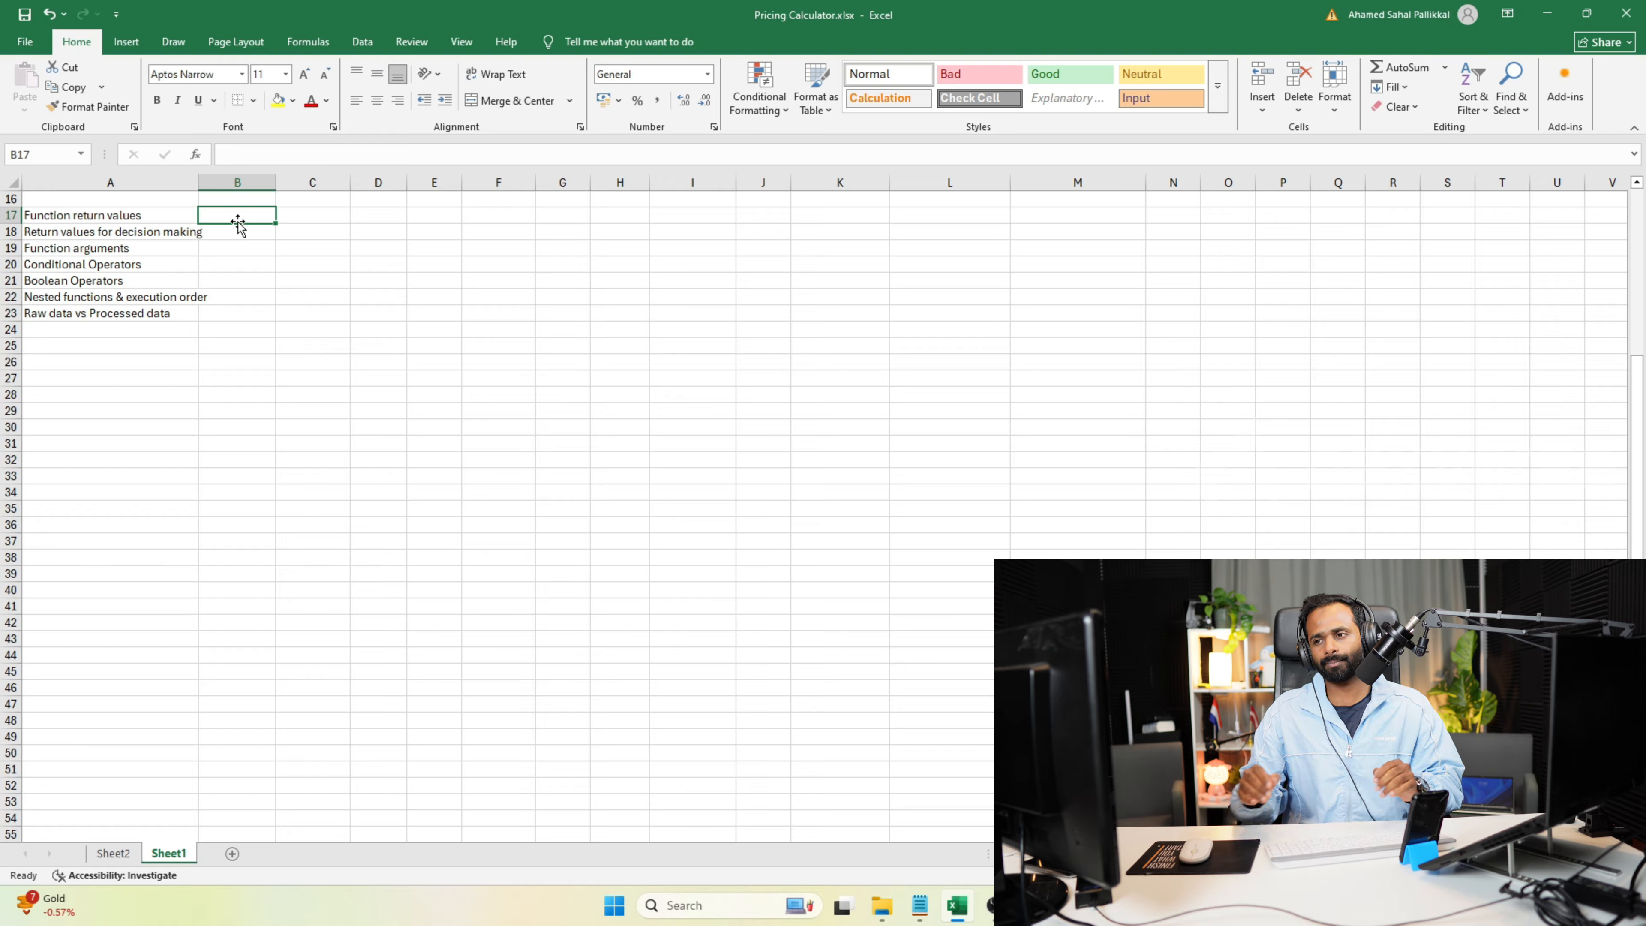
click(164, 217)
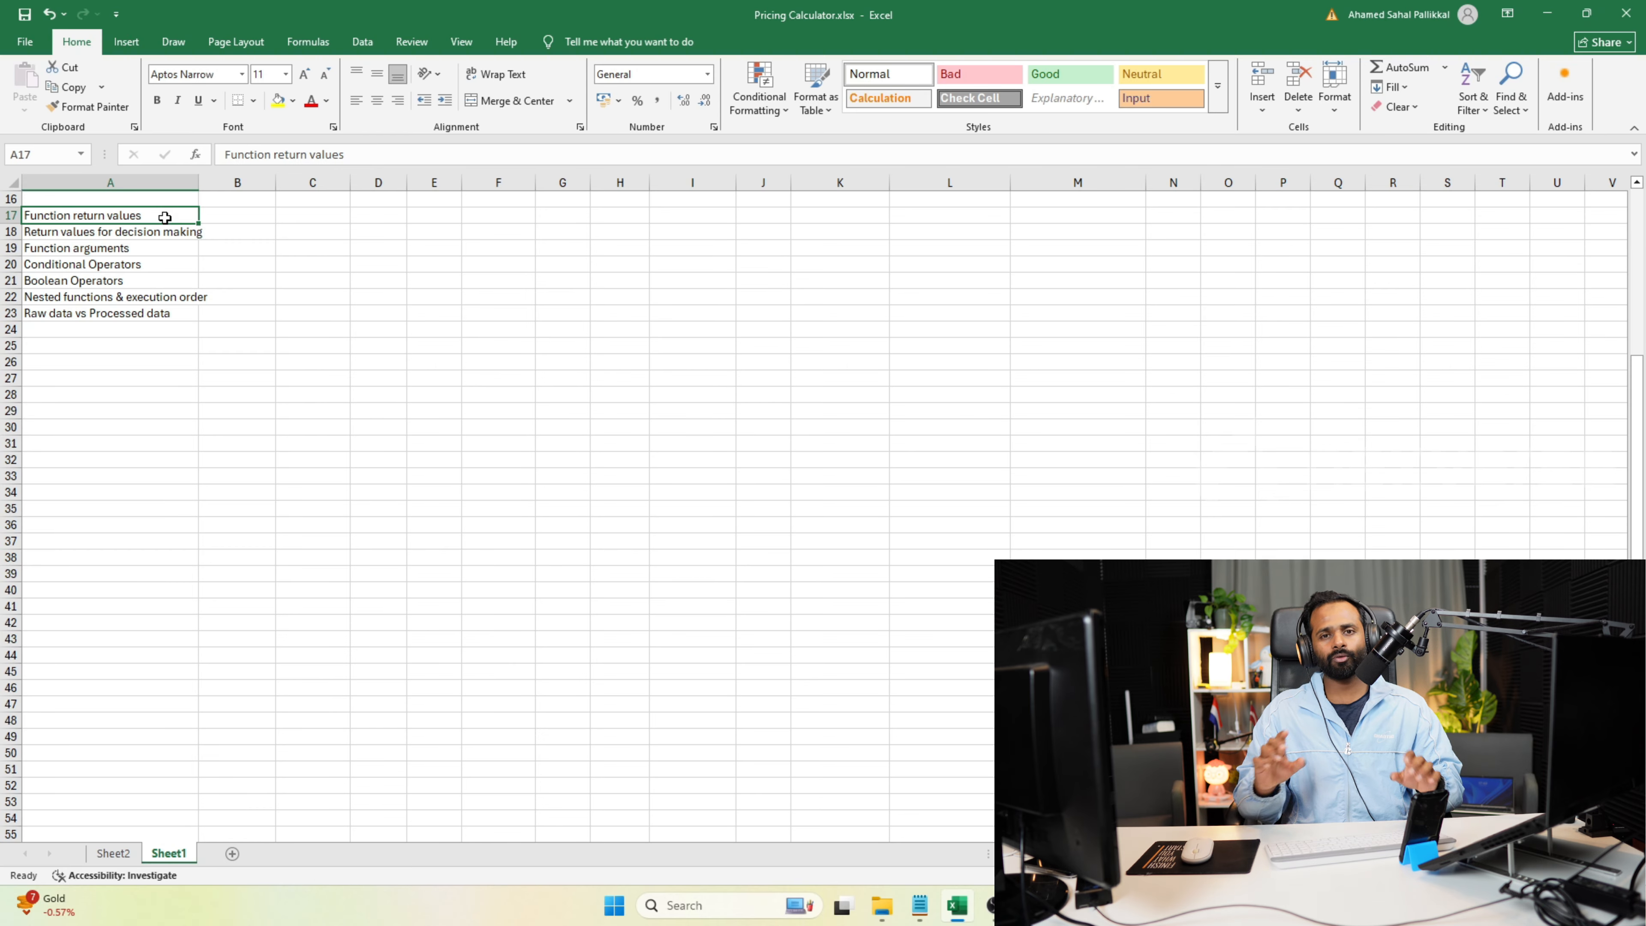
click(232, 221)
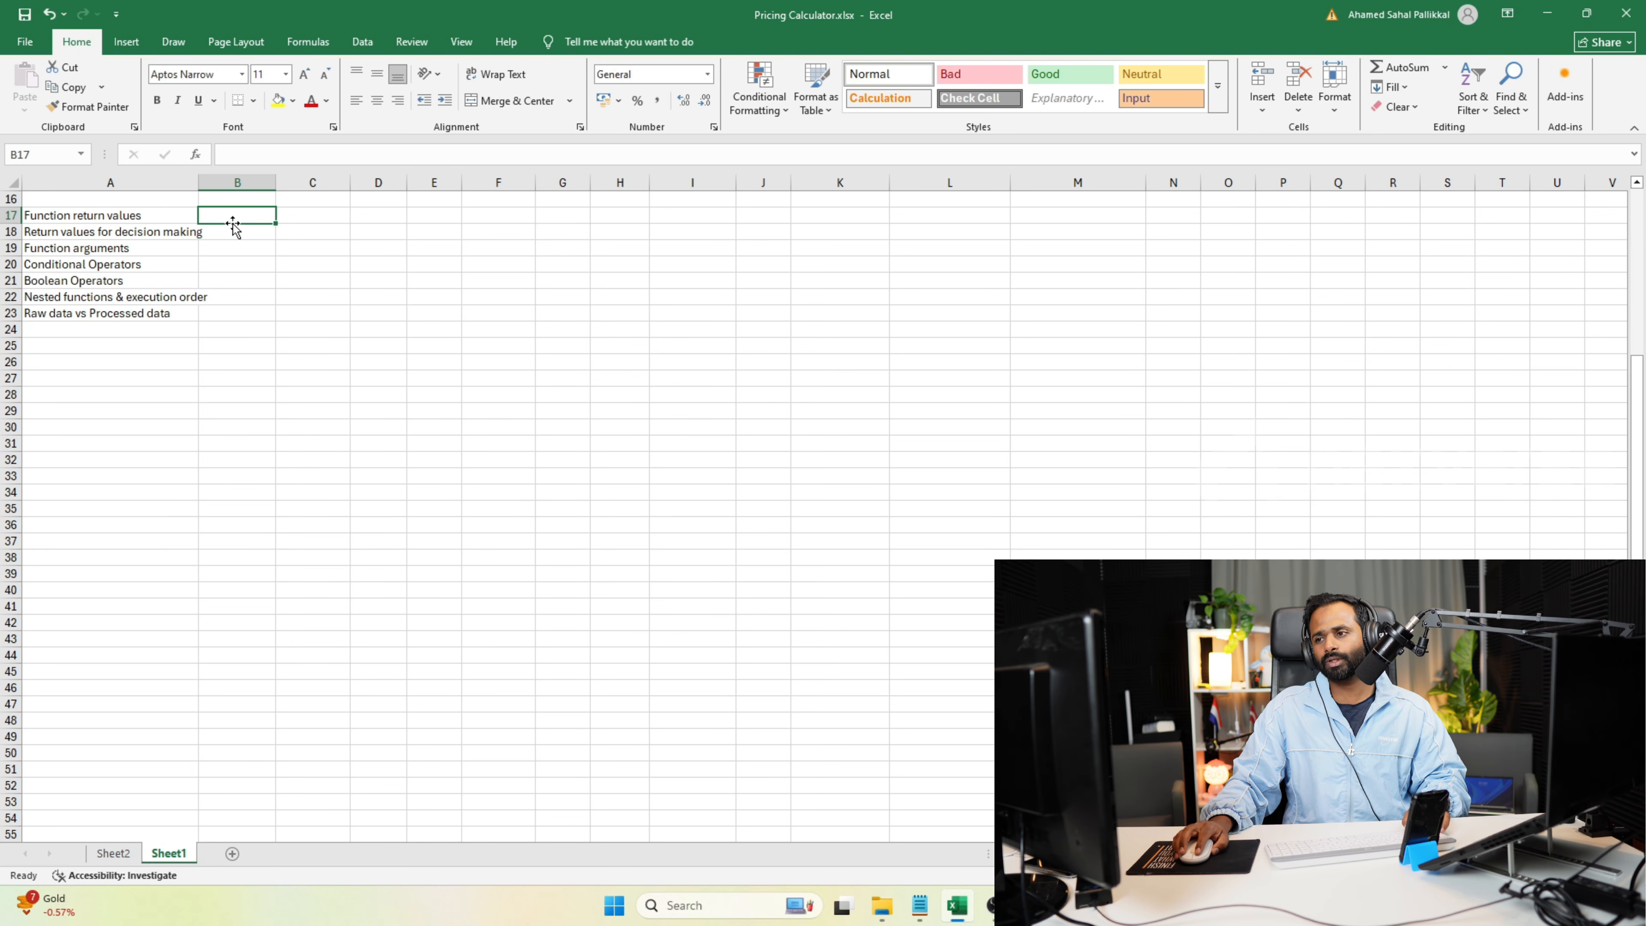
text(simple)
key(BackSpace)
key(BackSpace)
key(BackSpace)
key(BackSpace)
key(BackSpace)
key(BackSpace)
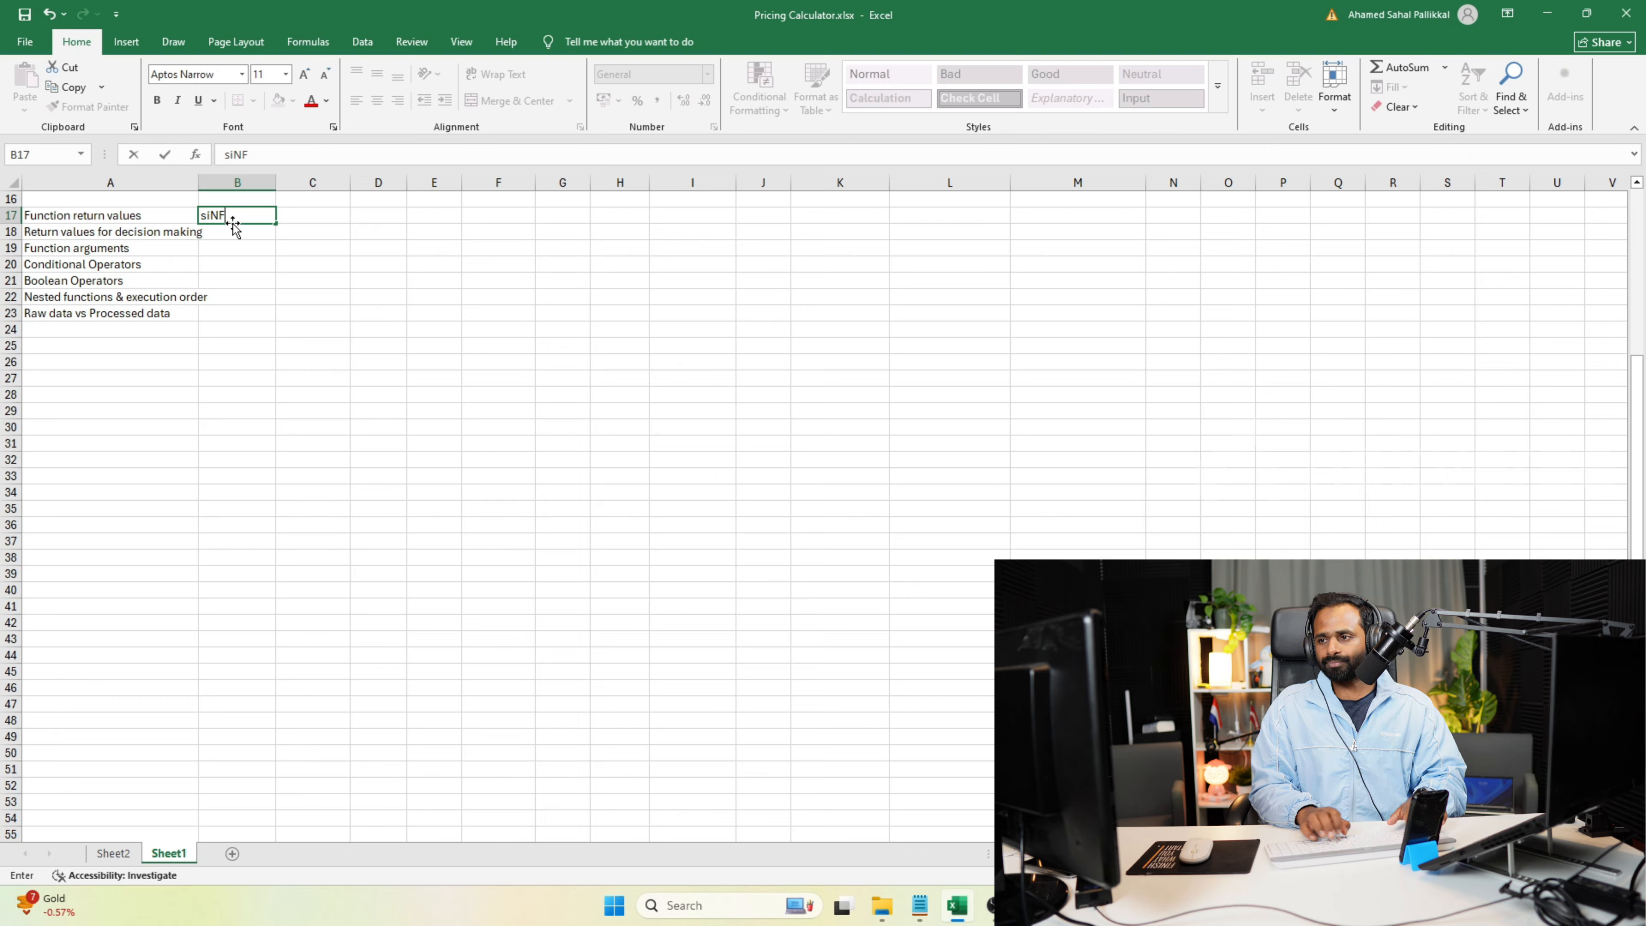
text(Single)
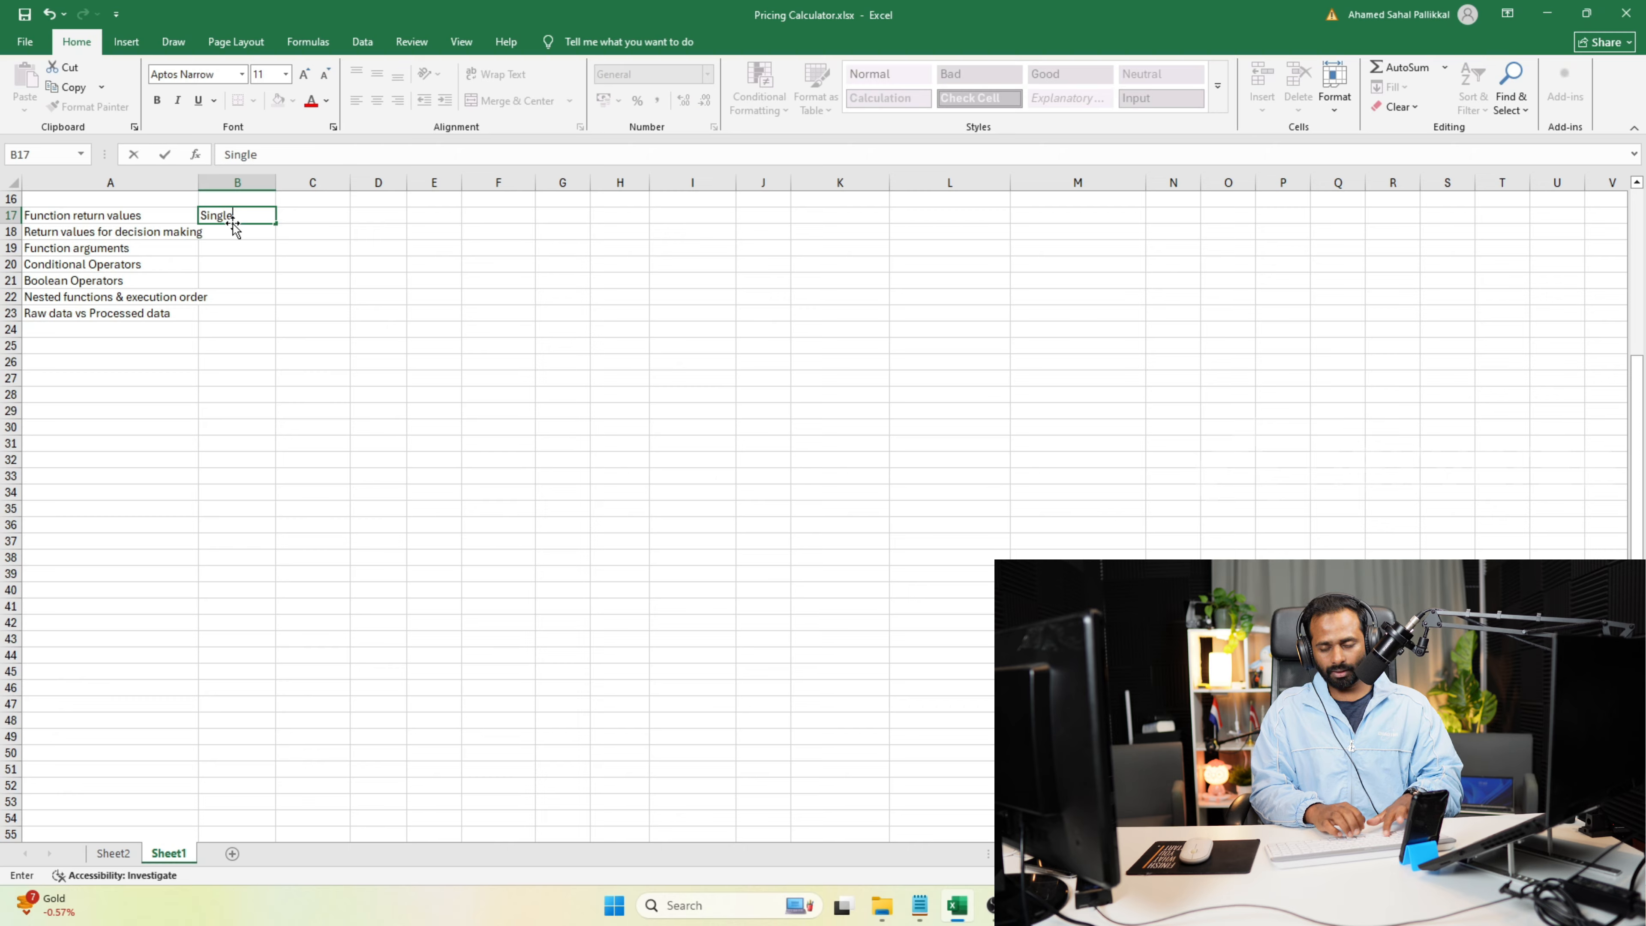
key(Return)
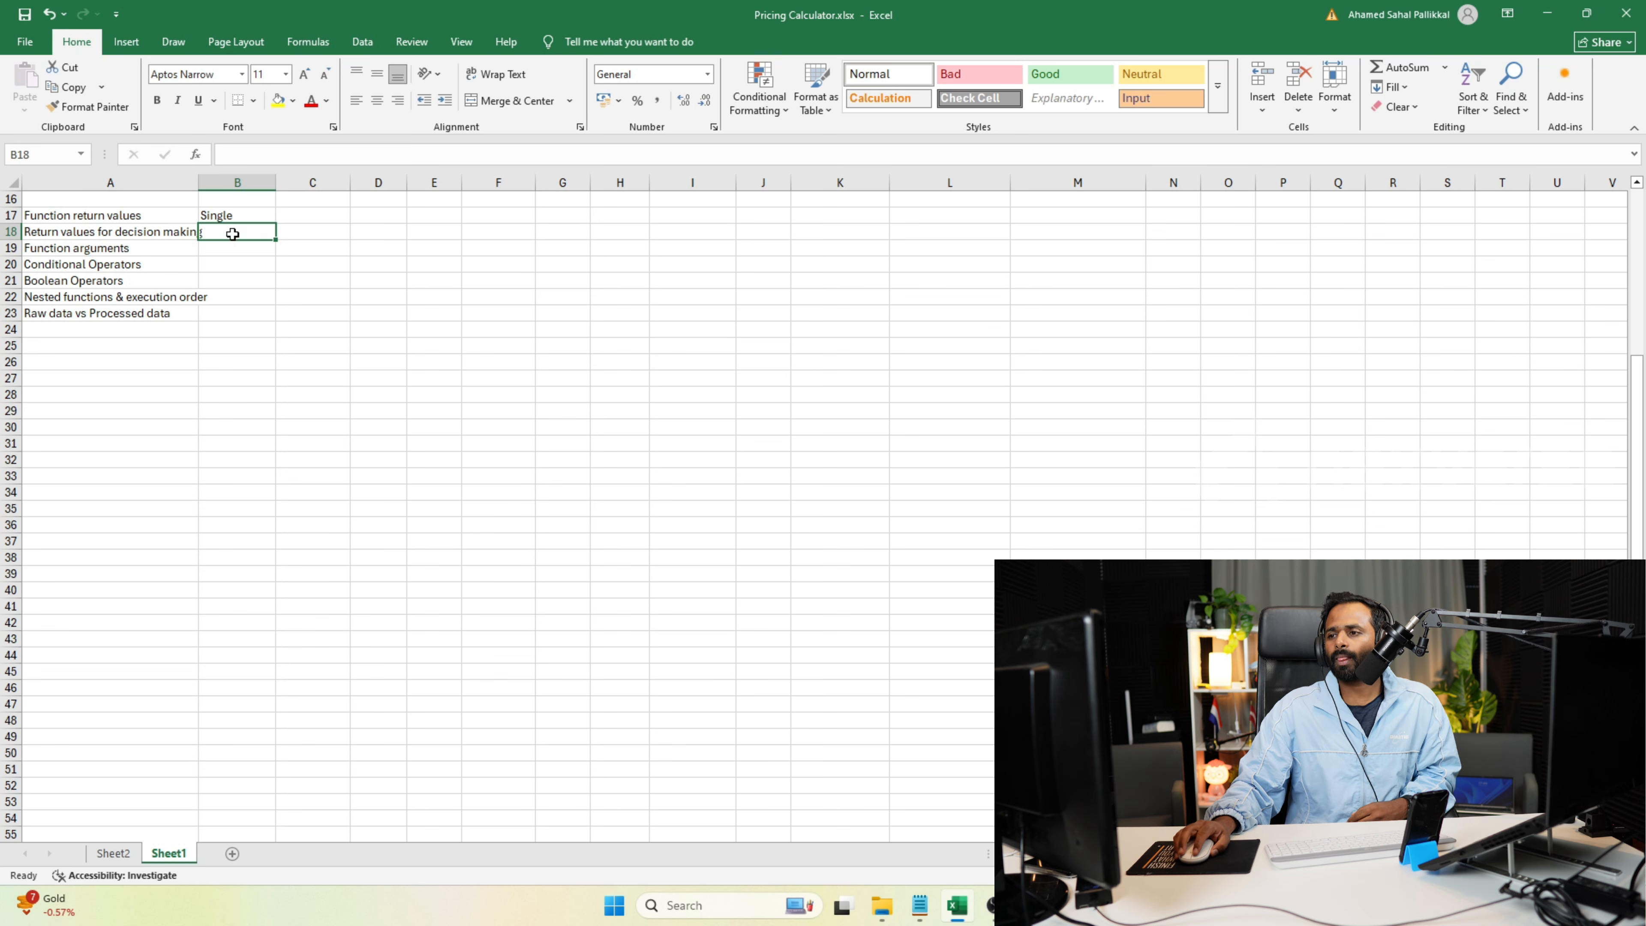
Enter "Binary values" in cell B18, beside the "Return values for decision making" topic.
click(155, 235)
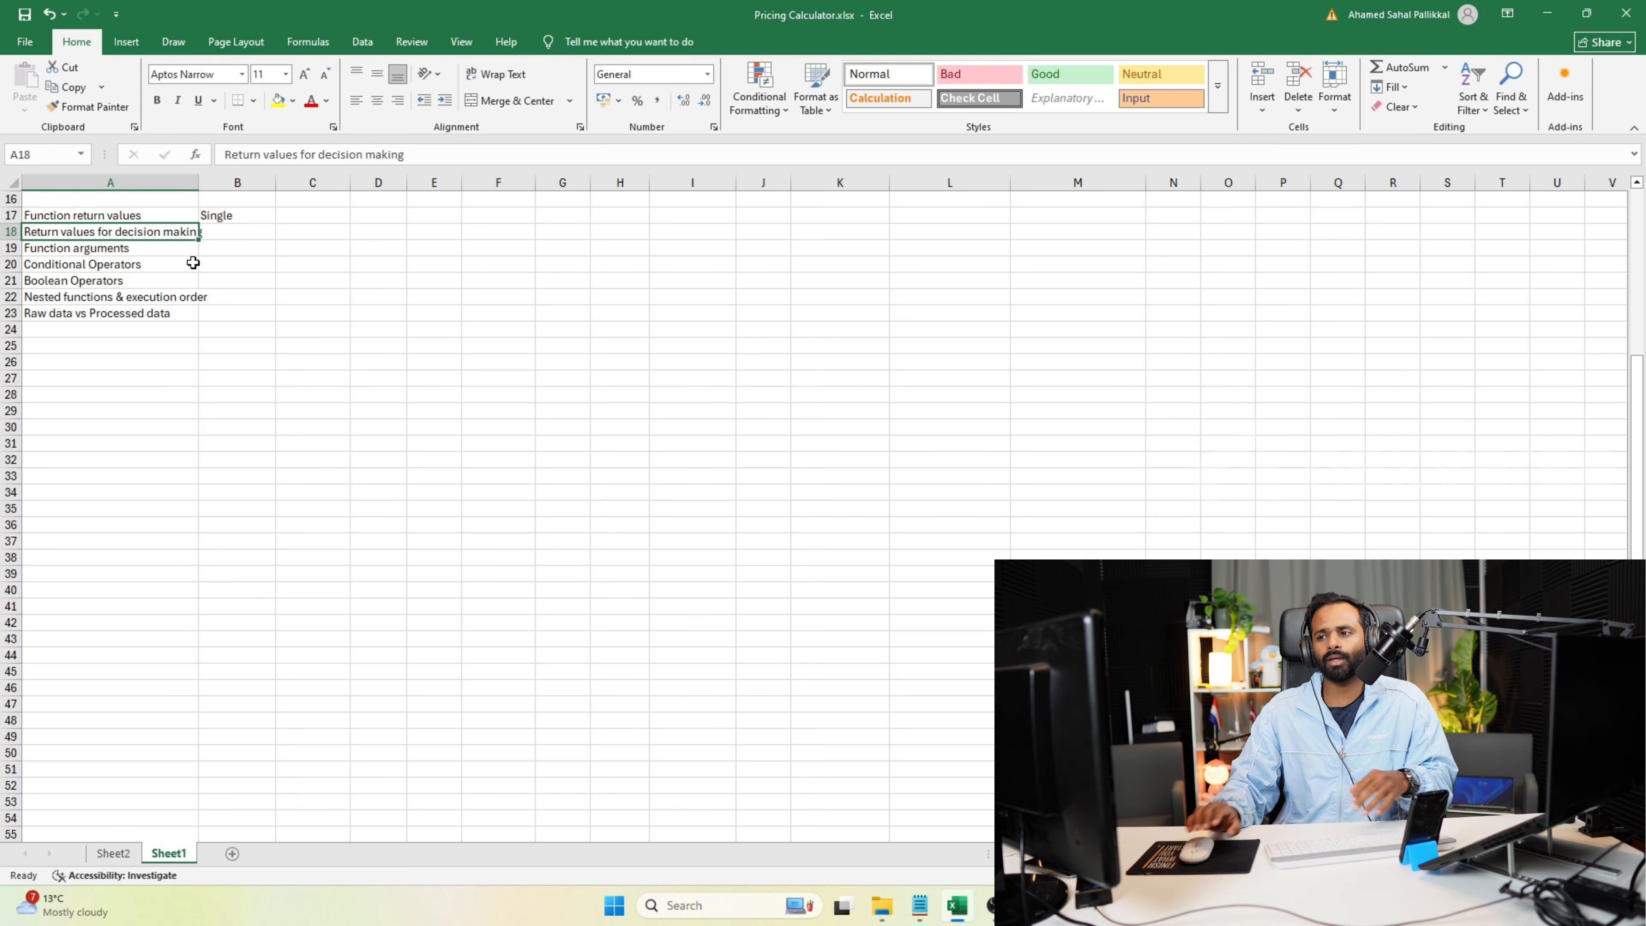
click(244, 237)
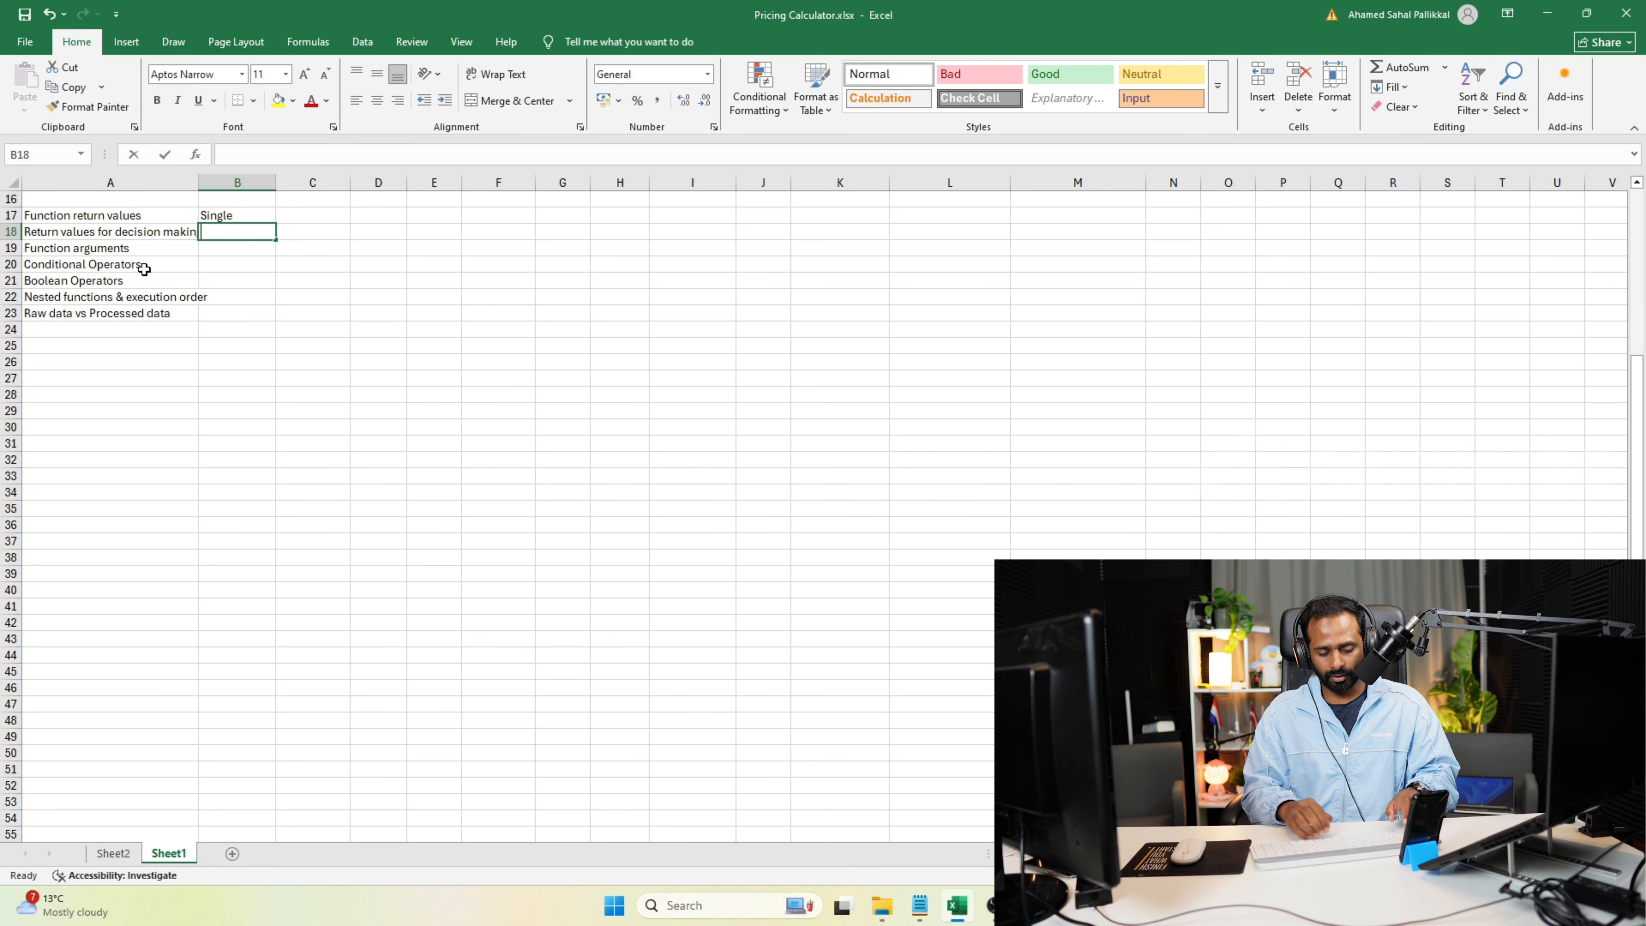
text(Binary )
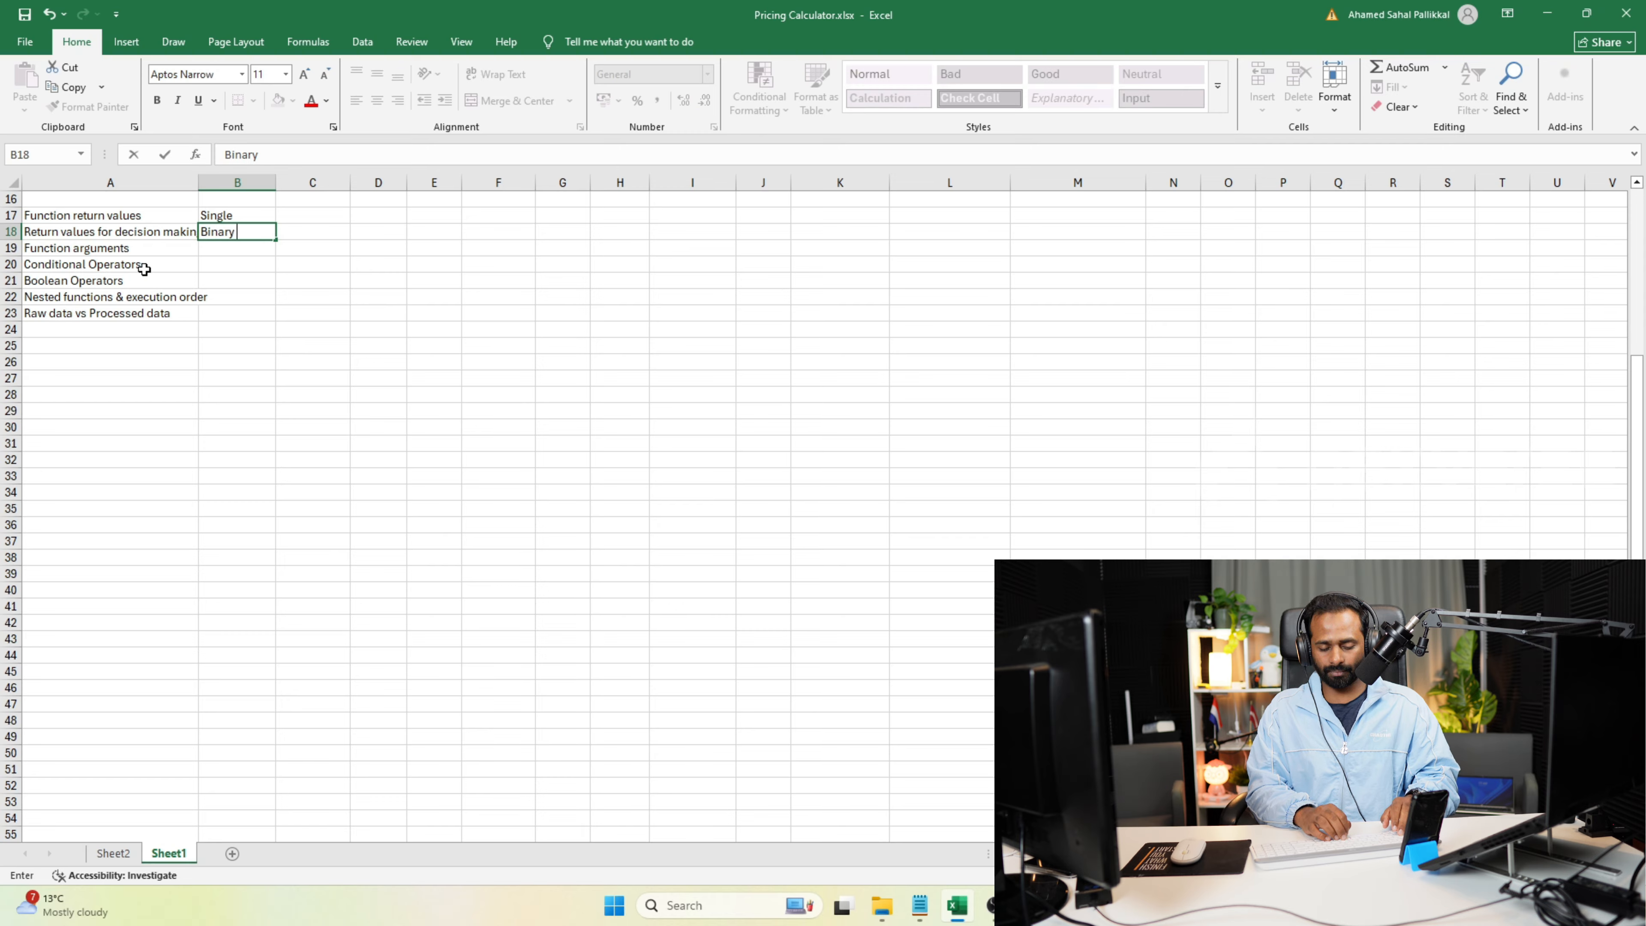
text(values)
key(Return)
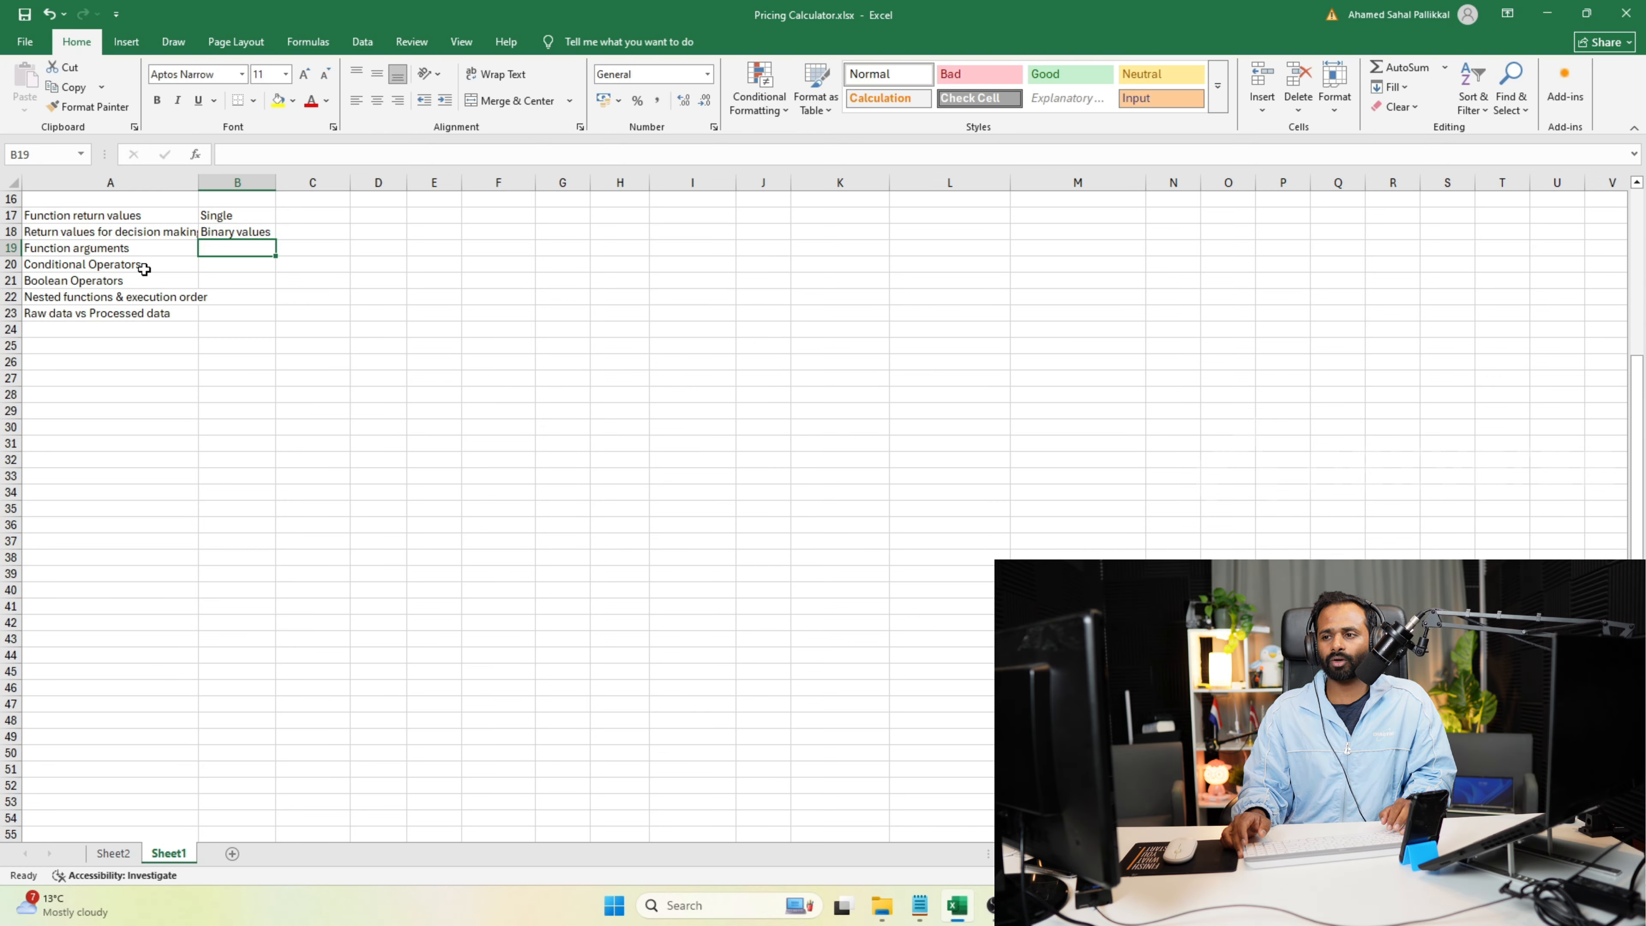
Enter "Tru /Flase" in cell C18, beside the "Binary values" note.
key(Down)
key(Up)
key(Up)
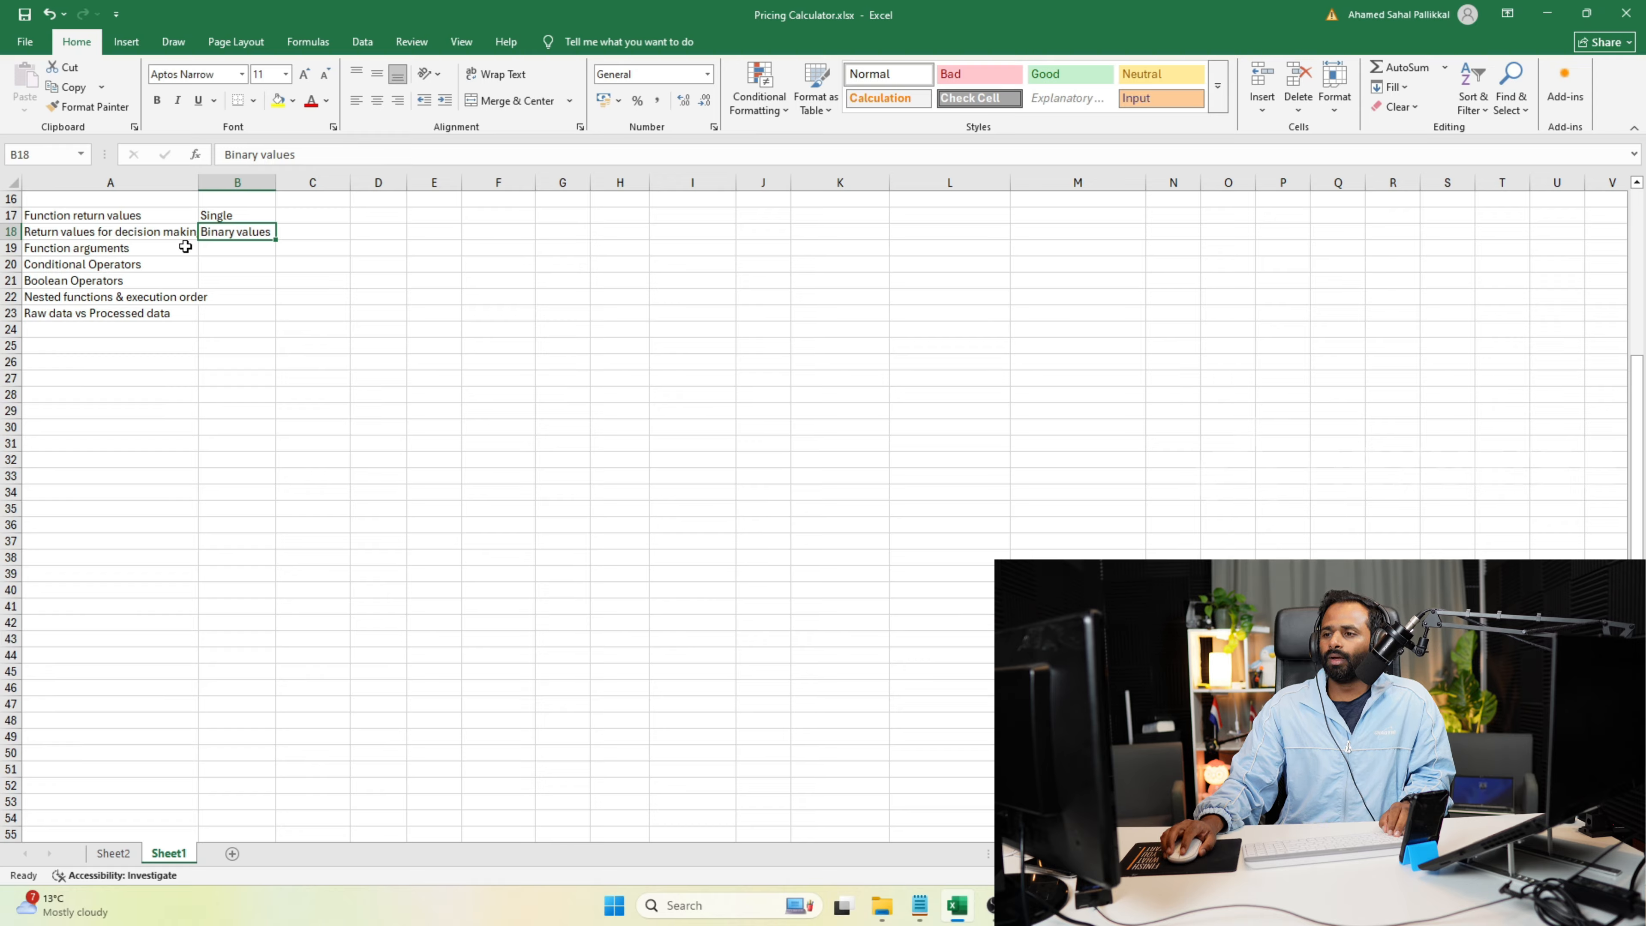
click(127, 234)
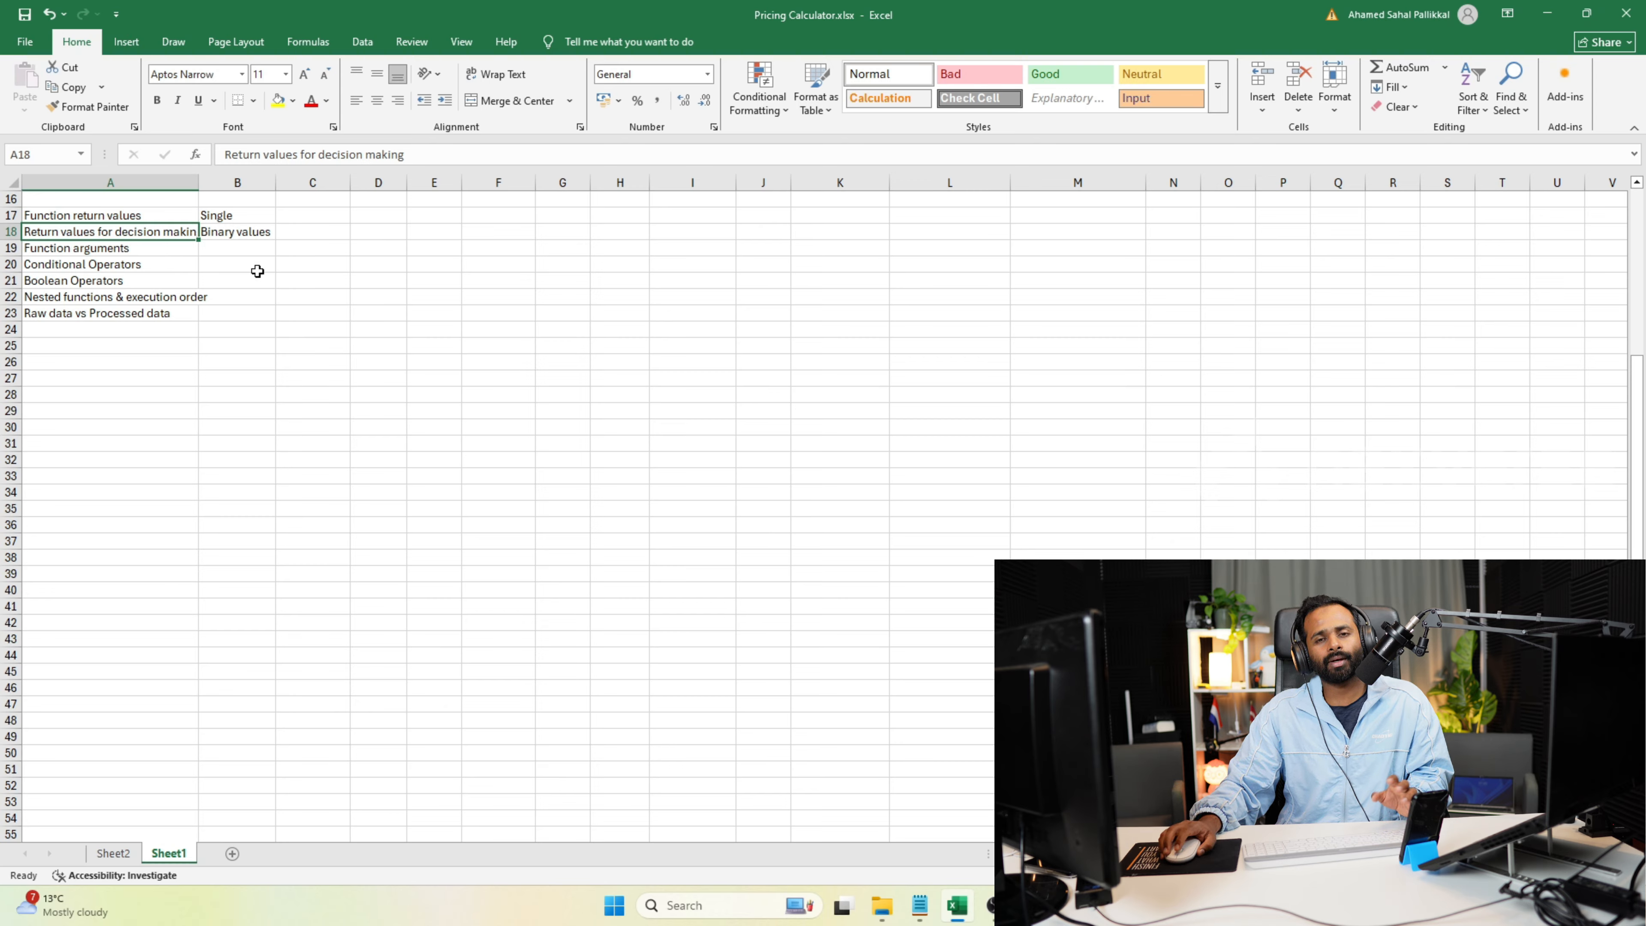
click(302, 232)
text(T)
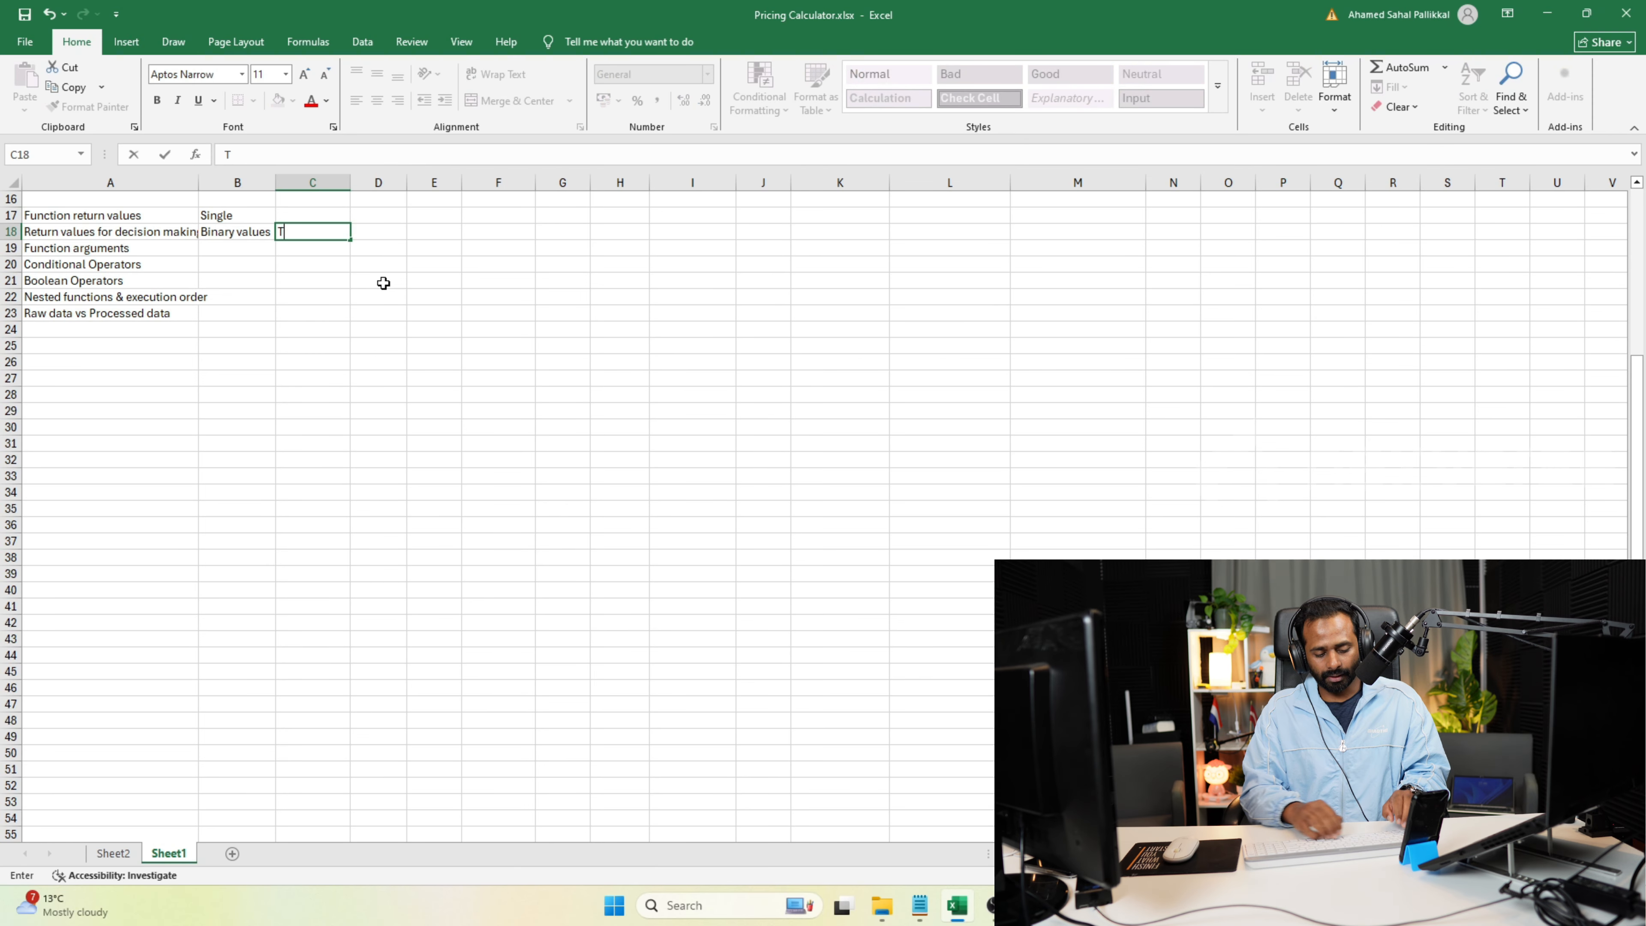
text(ru /Flase)
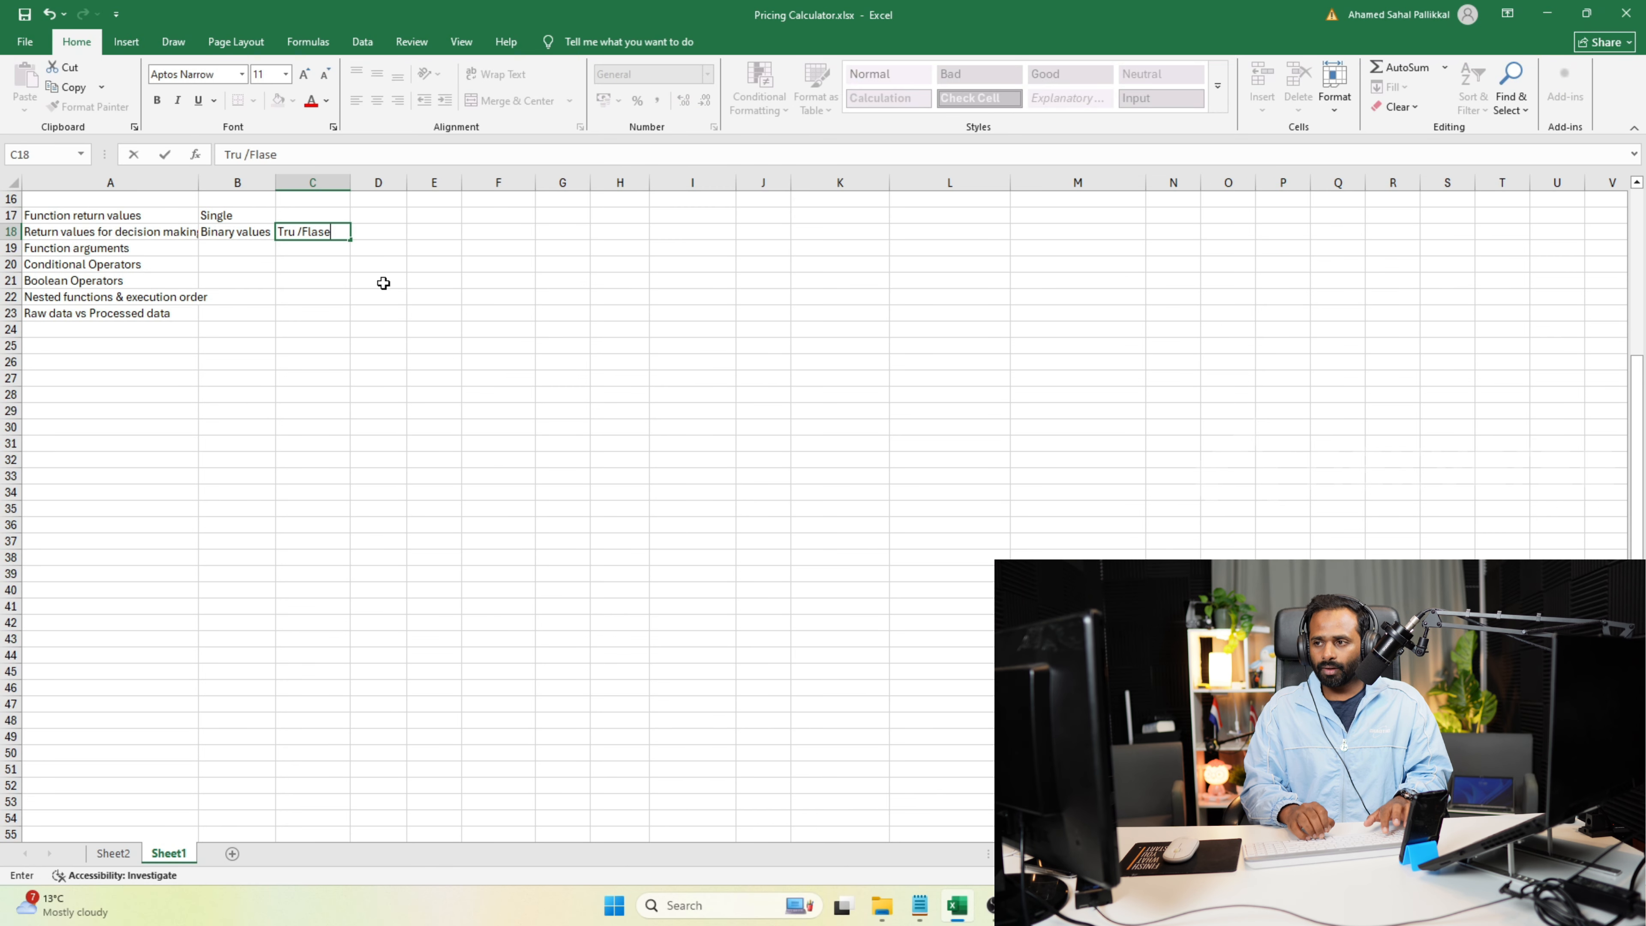
key(Tab)
Try to enter the arithmetic operators "+ - / *" in cell D18.
text(+)
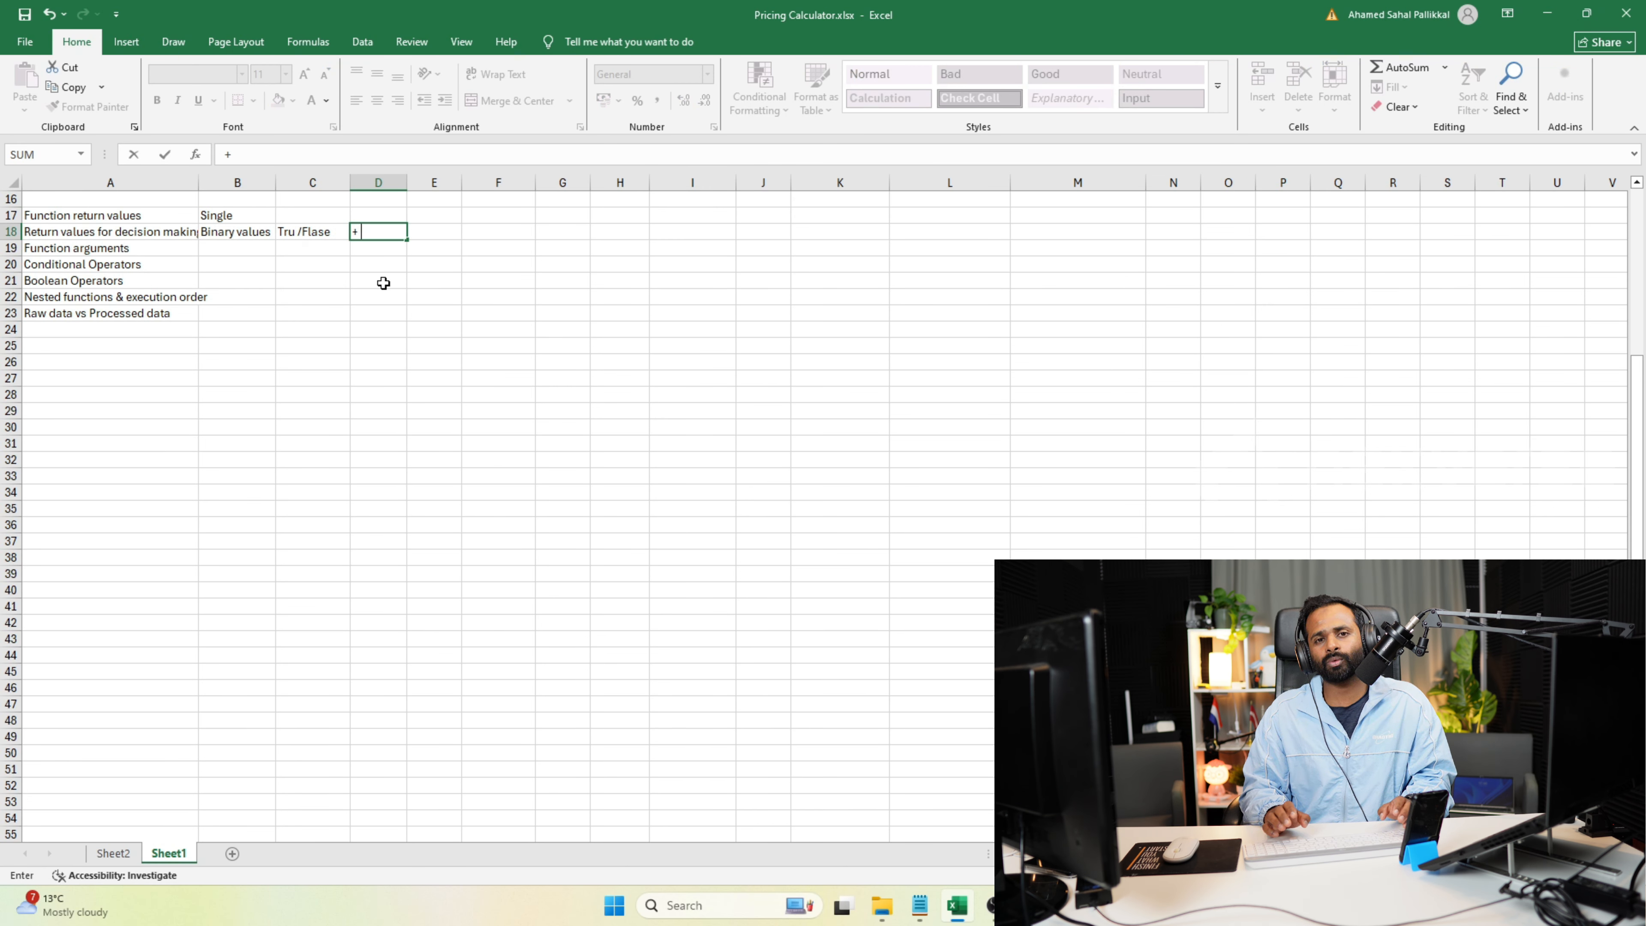
text(_)
key(BackSpace)
text(- )
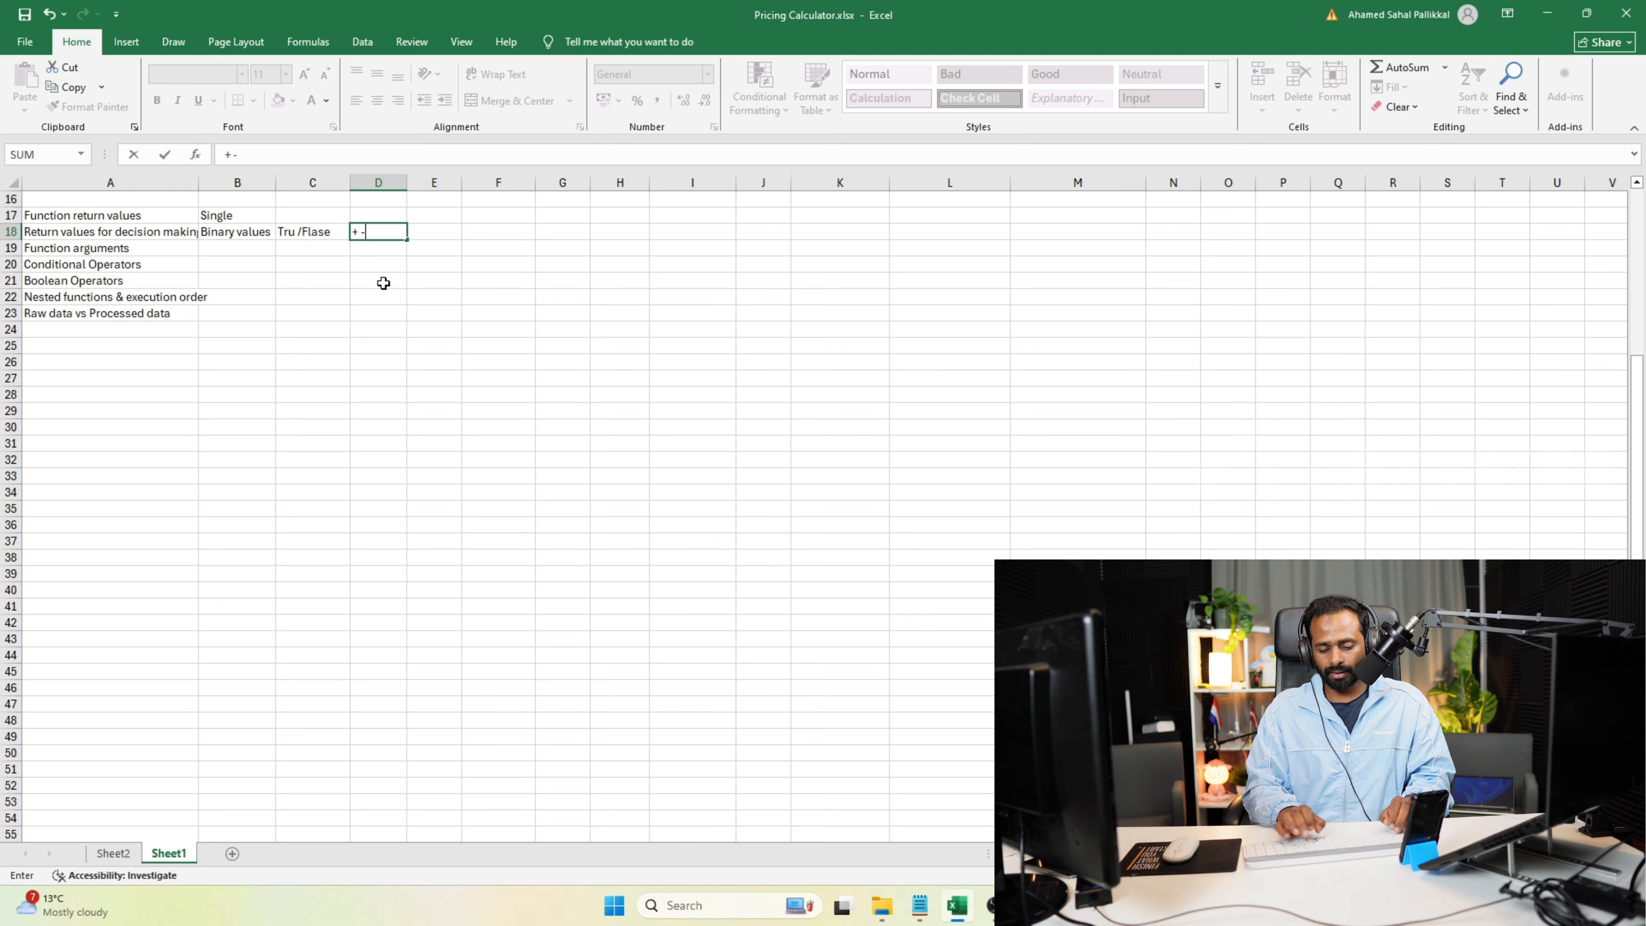
text(/)
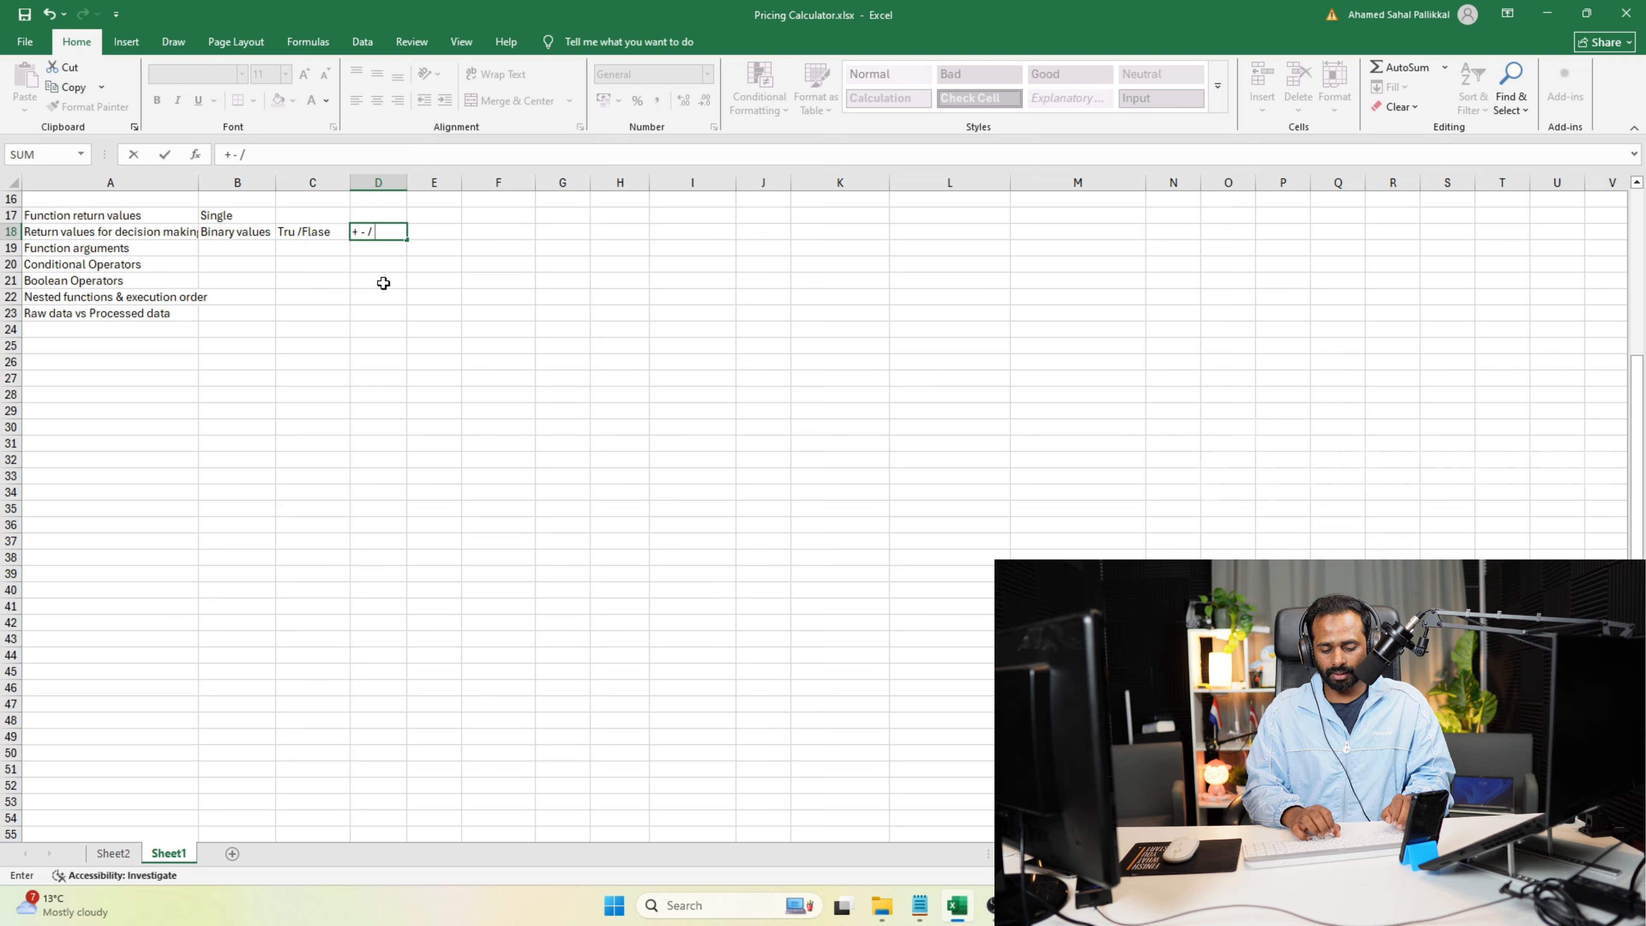
text( *)
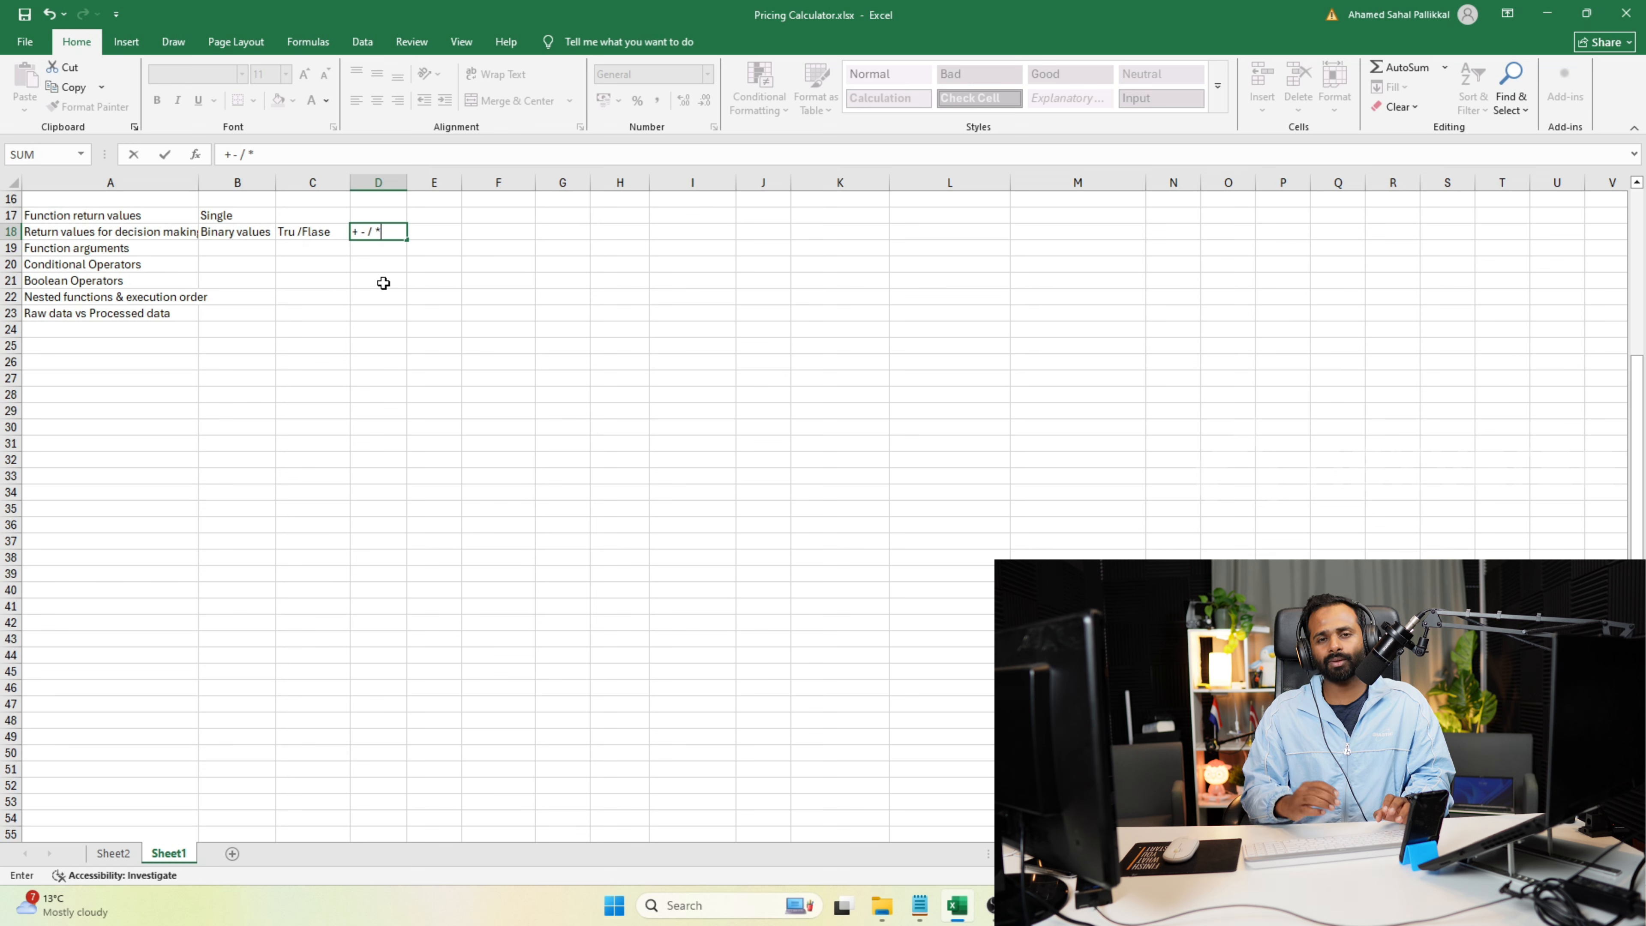
key(Return)
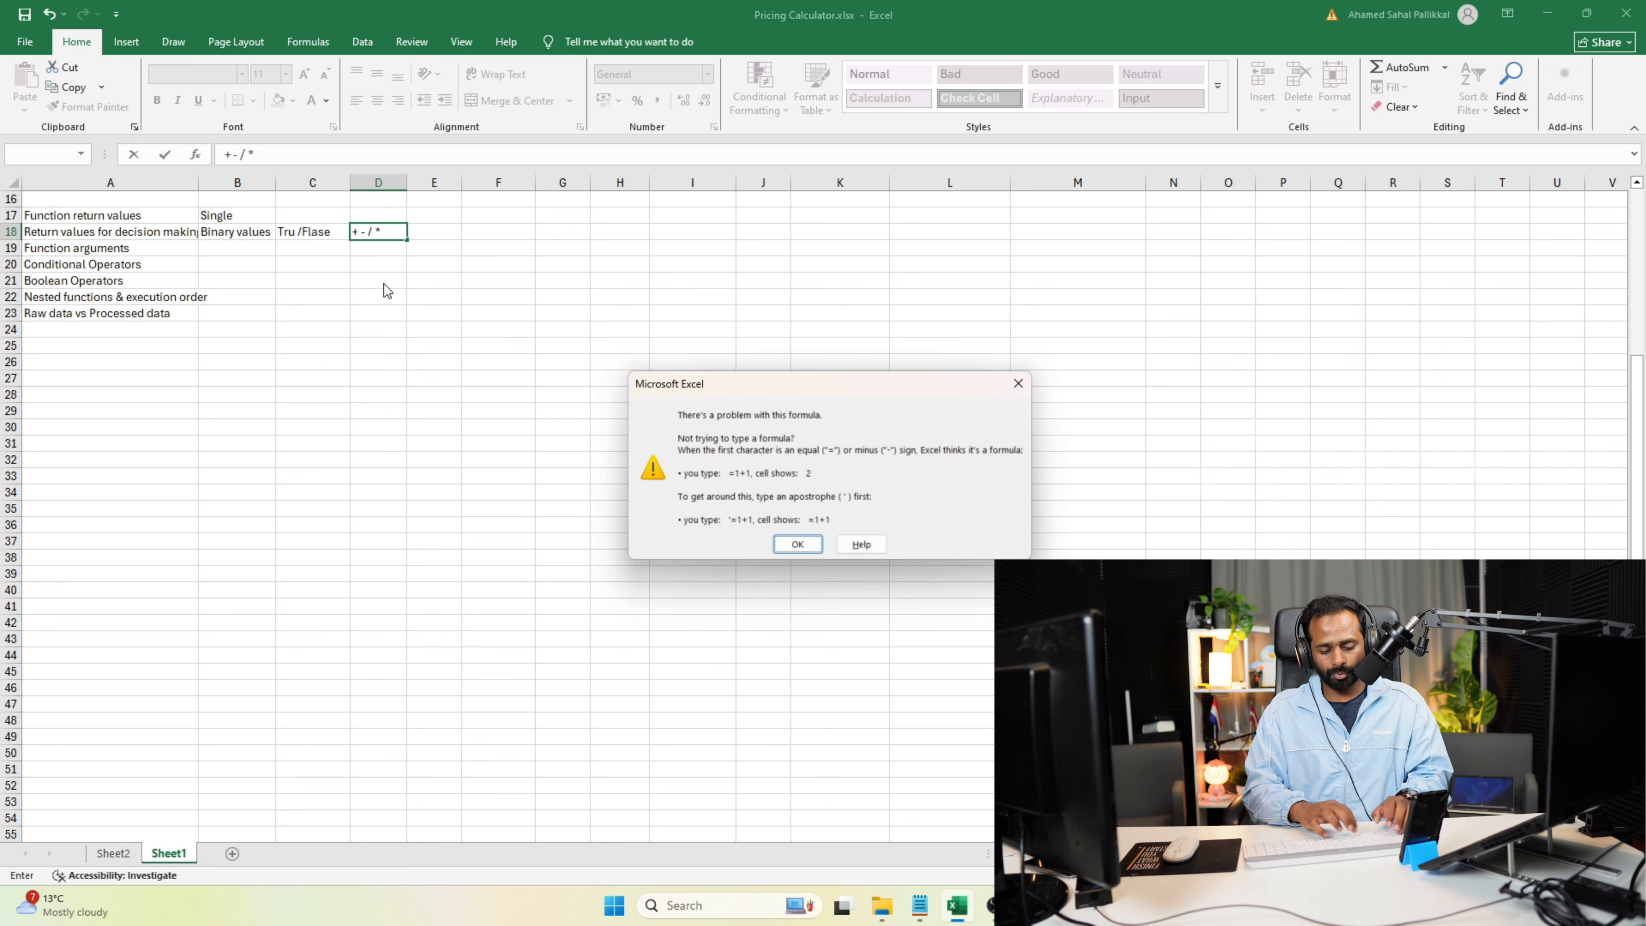
key(Return)
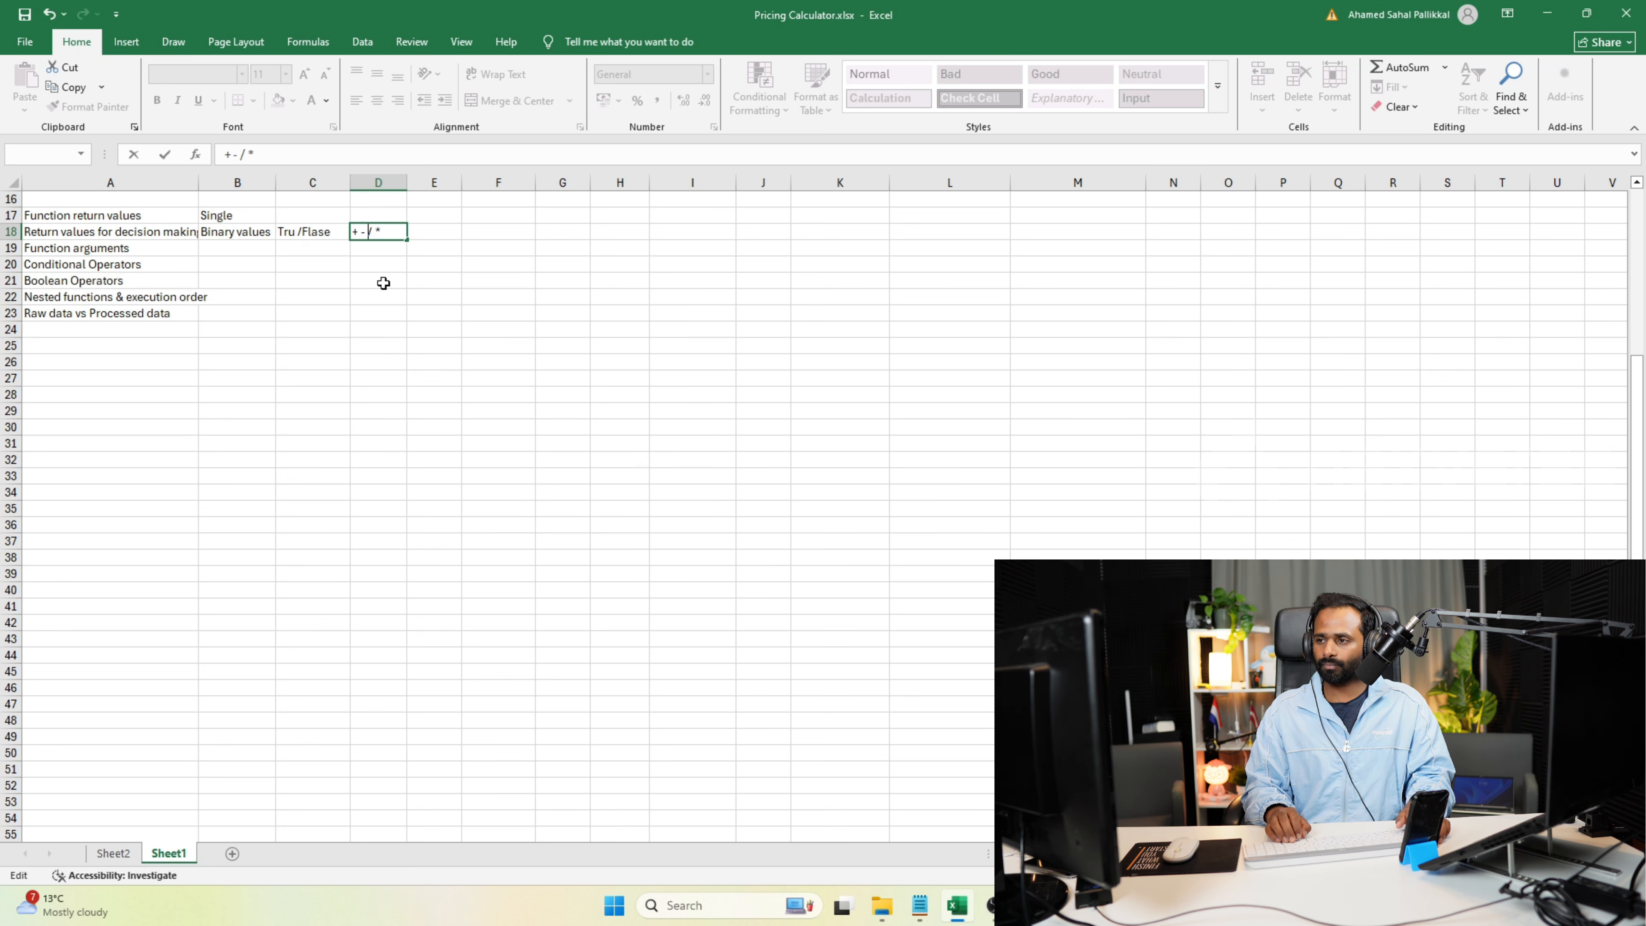
key(Delete)
key(Delete)
key(Delete)
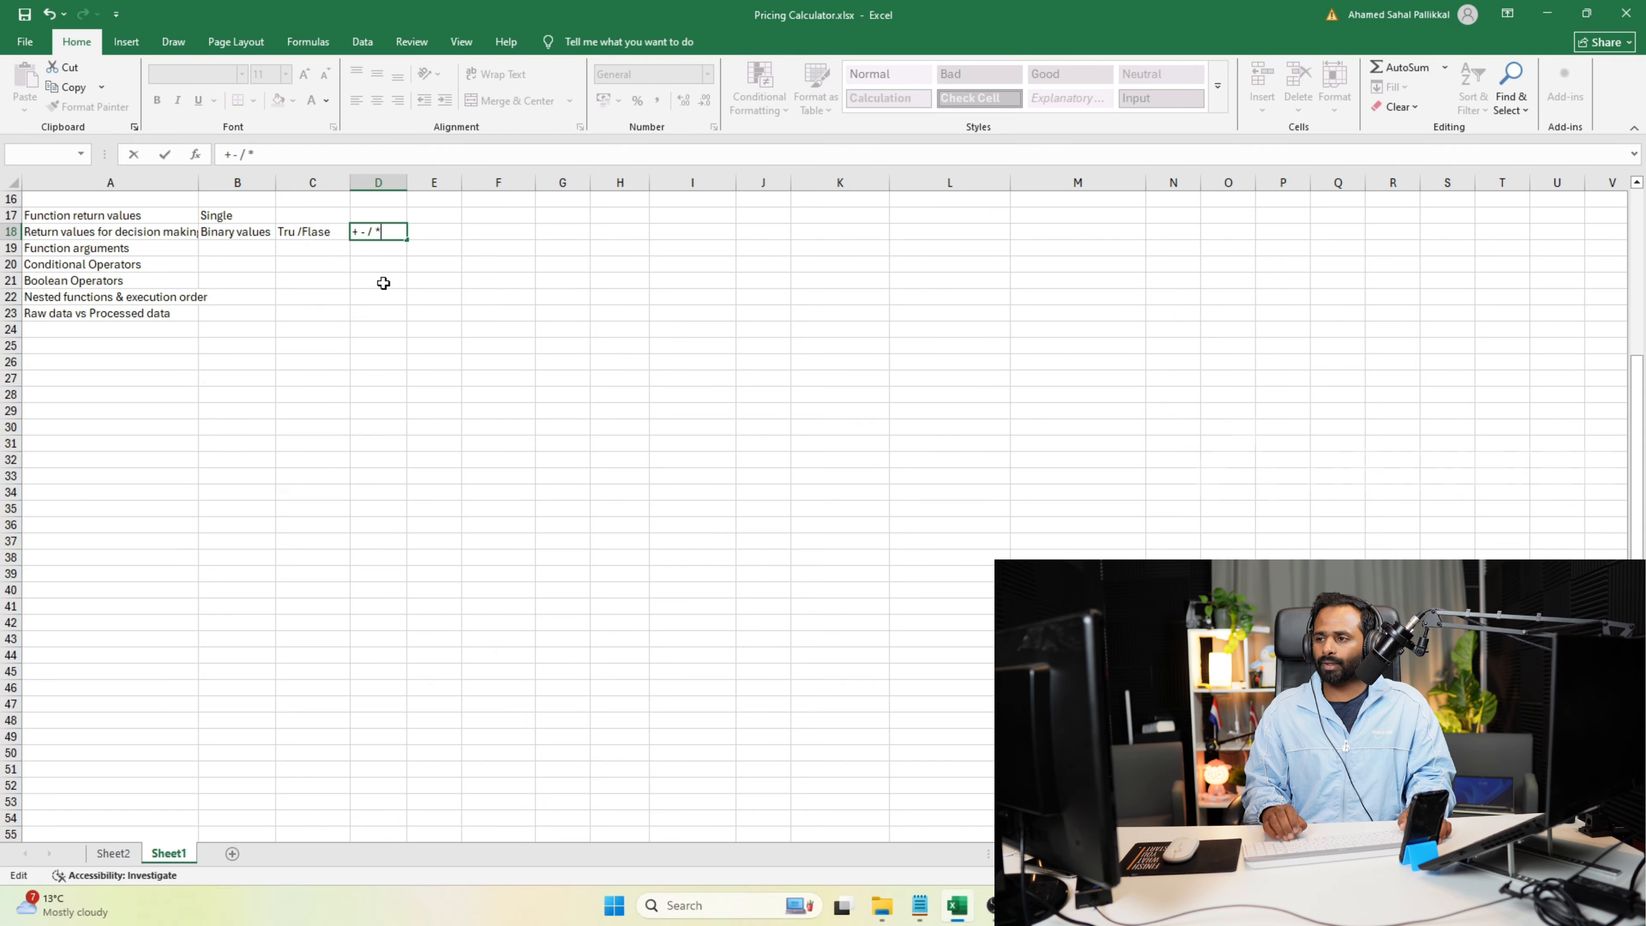
key(Escape)
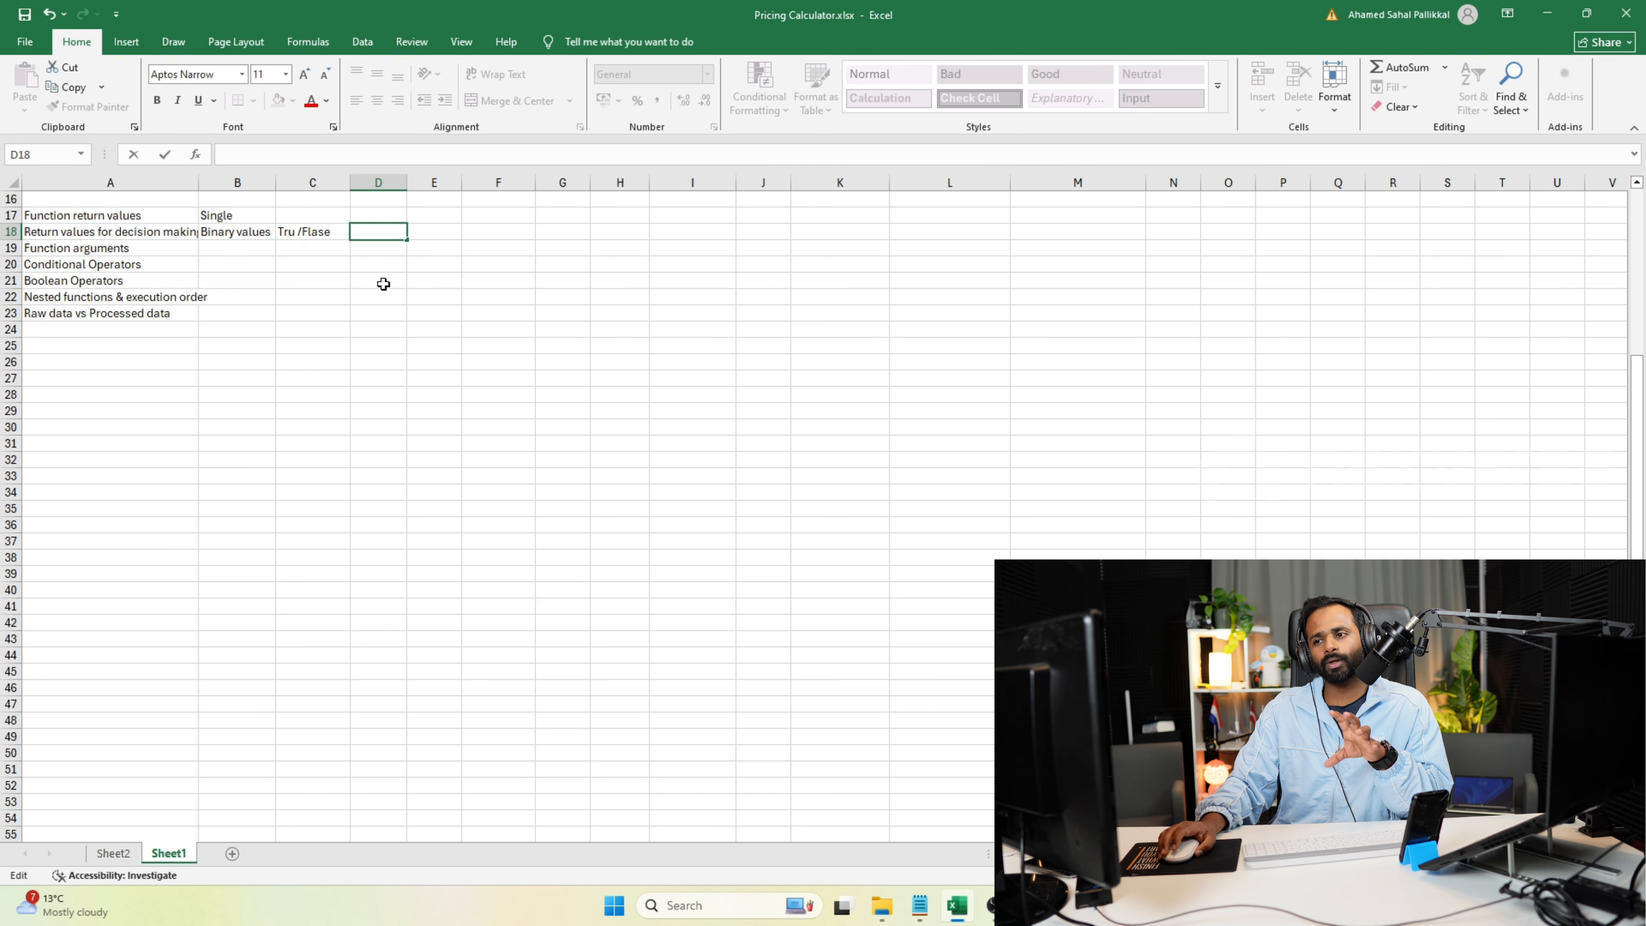
Try to enter the comparison operators "=><<>>=<=" in cell B20, beside "Conditional Operators".
click(230, 251)
click(229, 262)
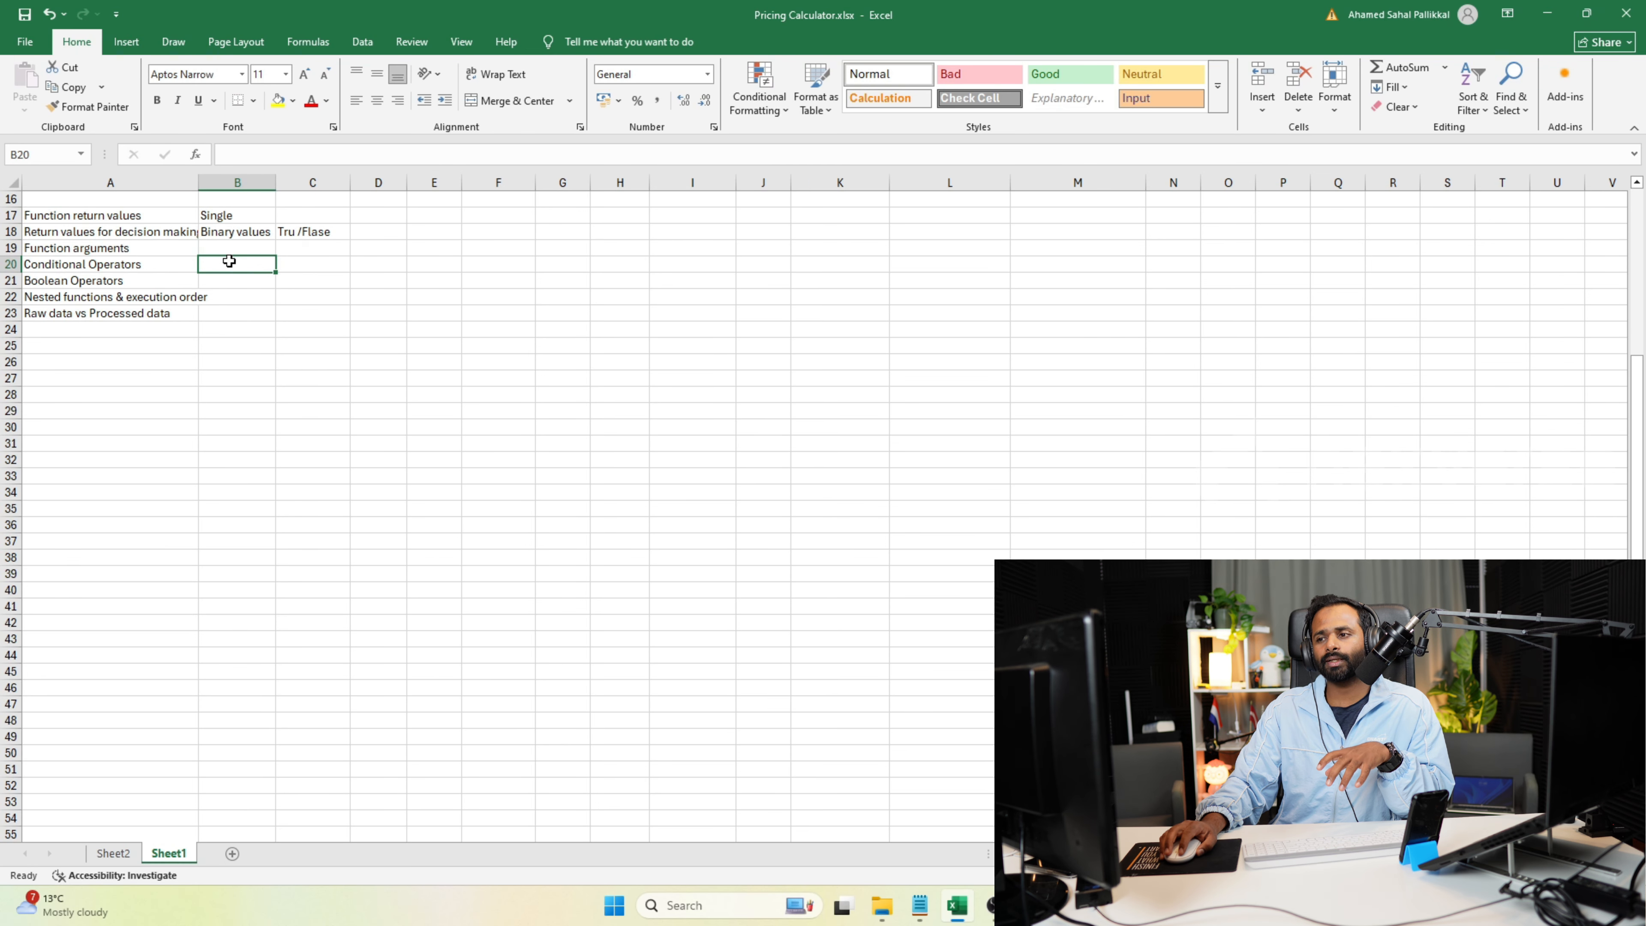
text(=><<>)
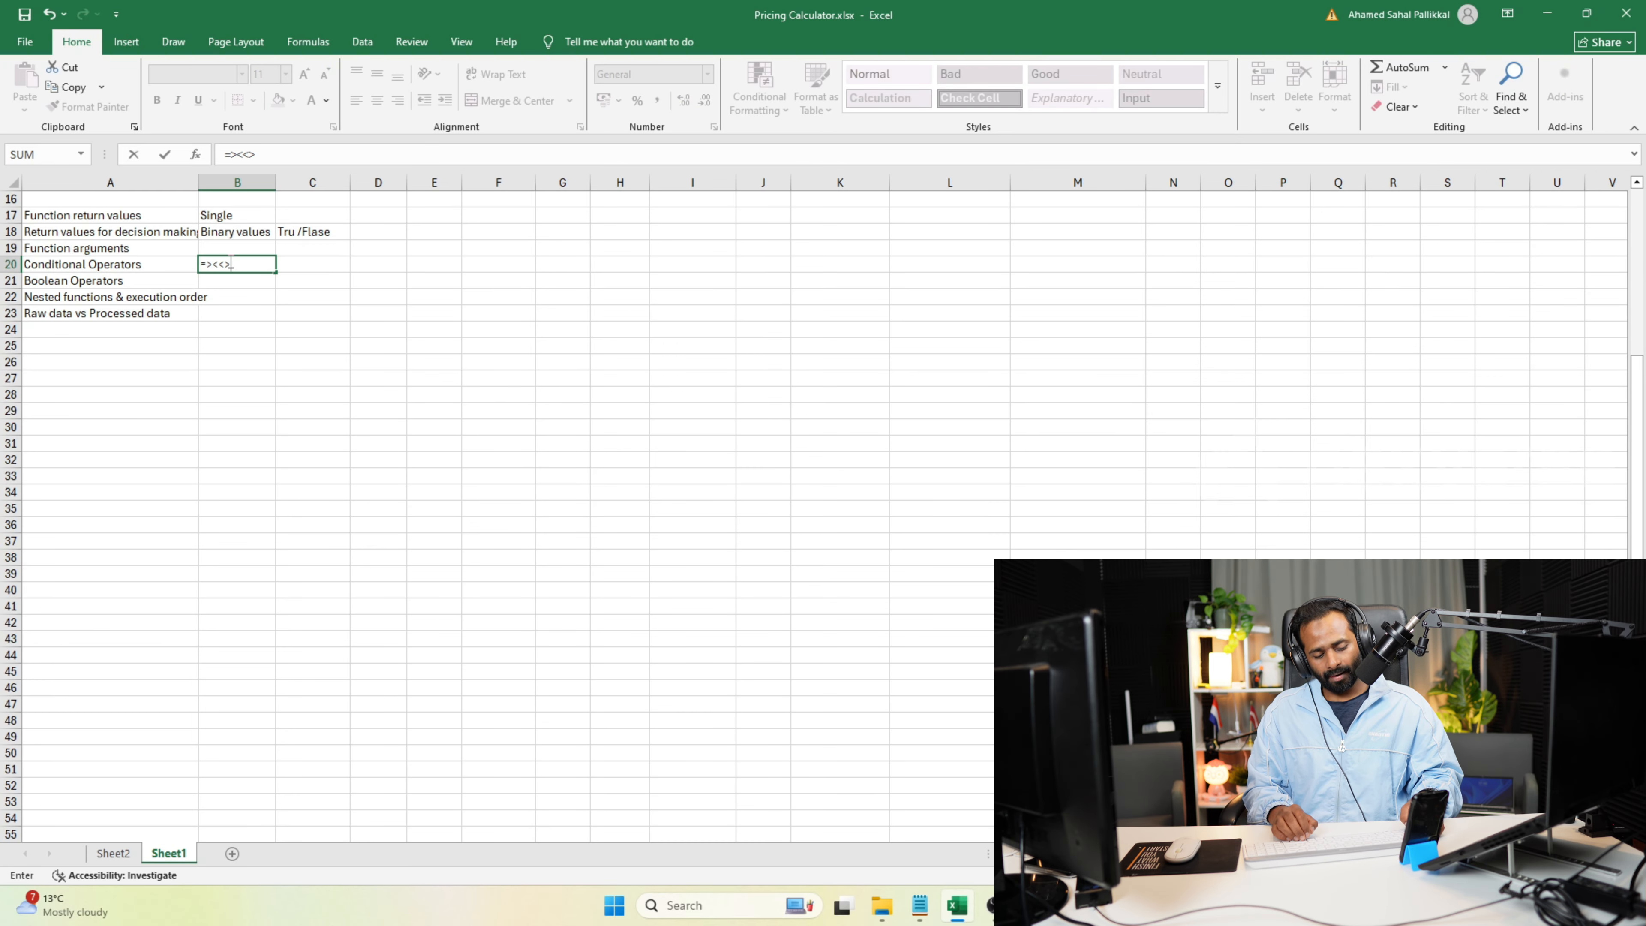
text(>=<=)
key(Return)
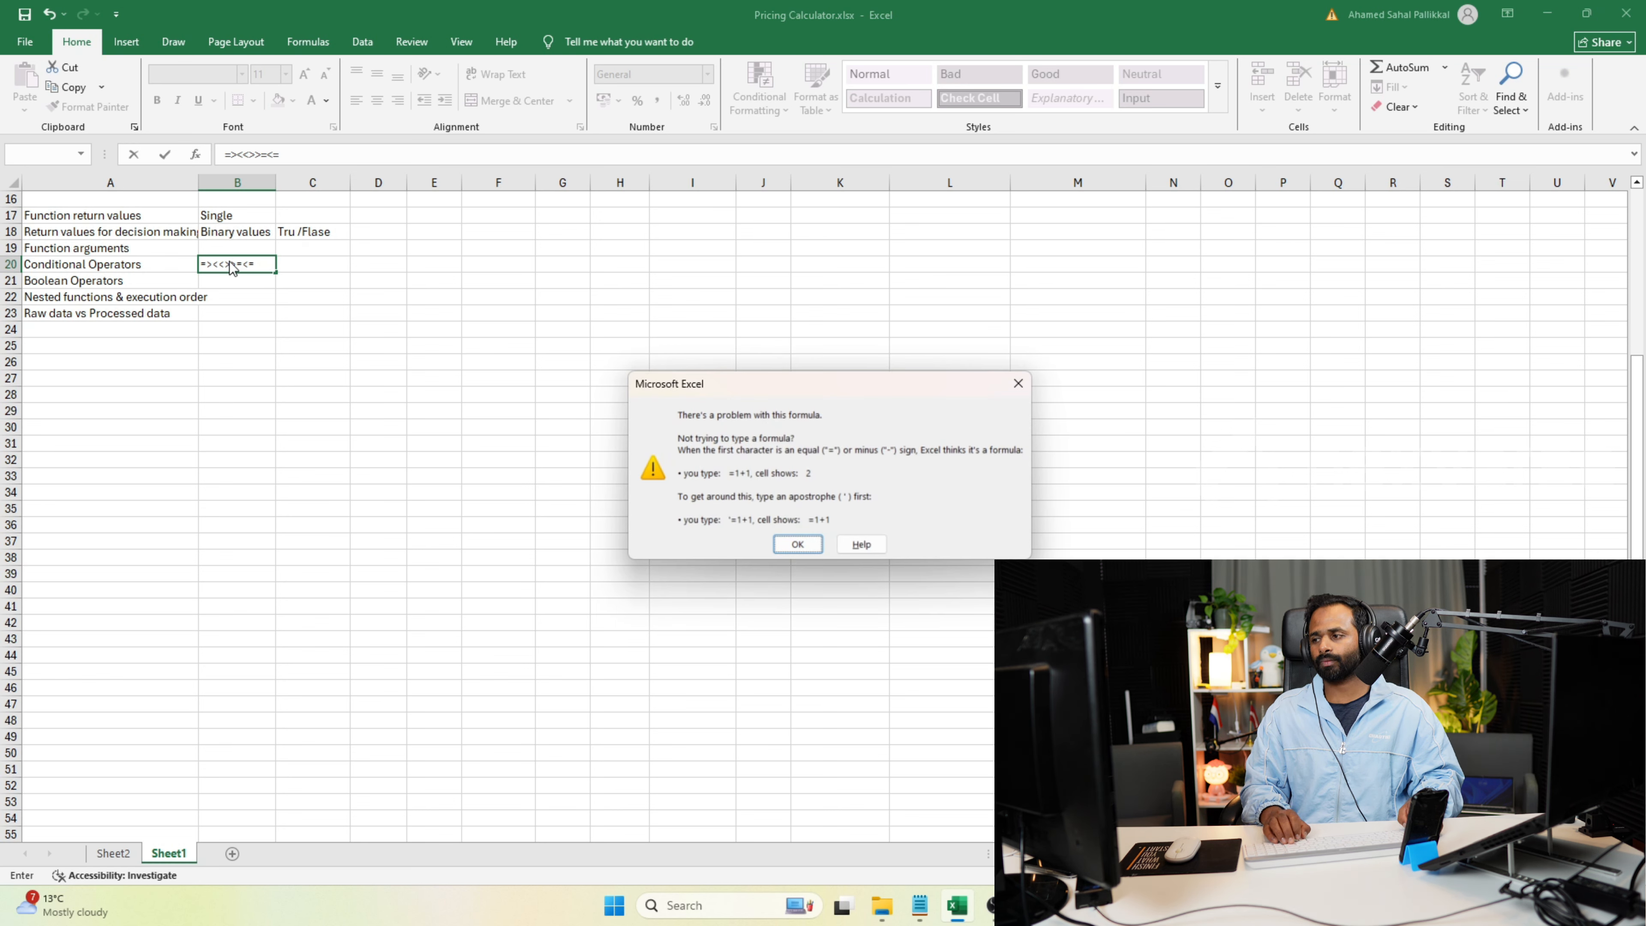
key(Return)
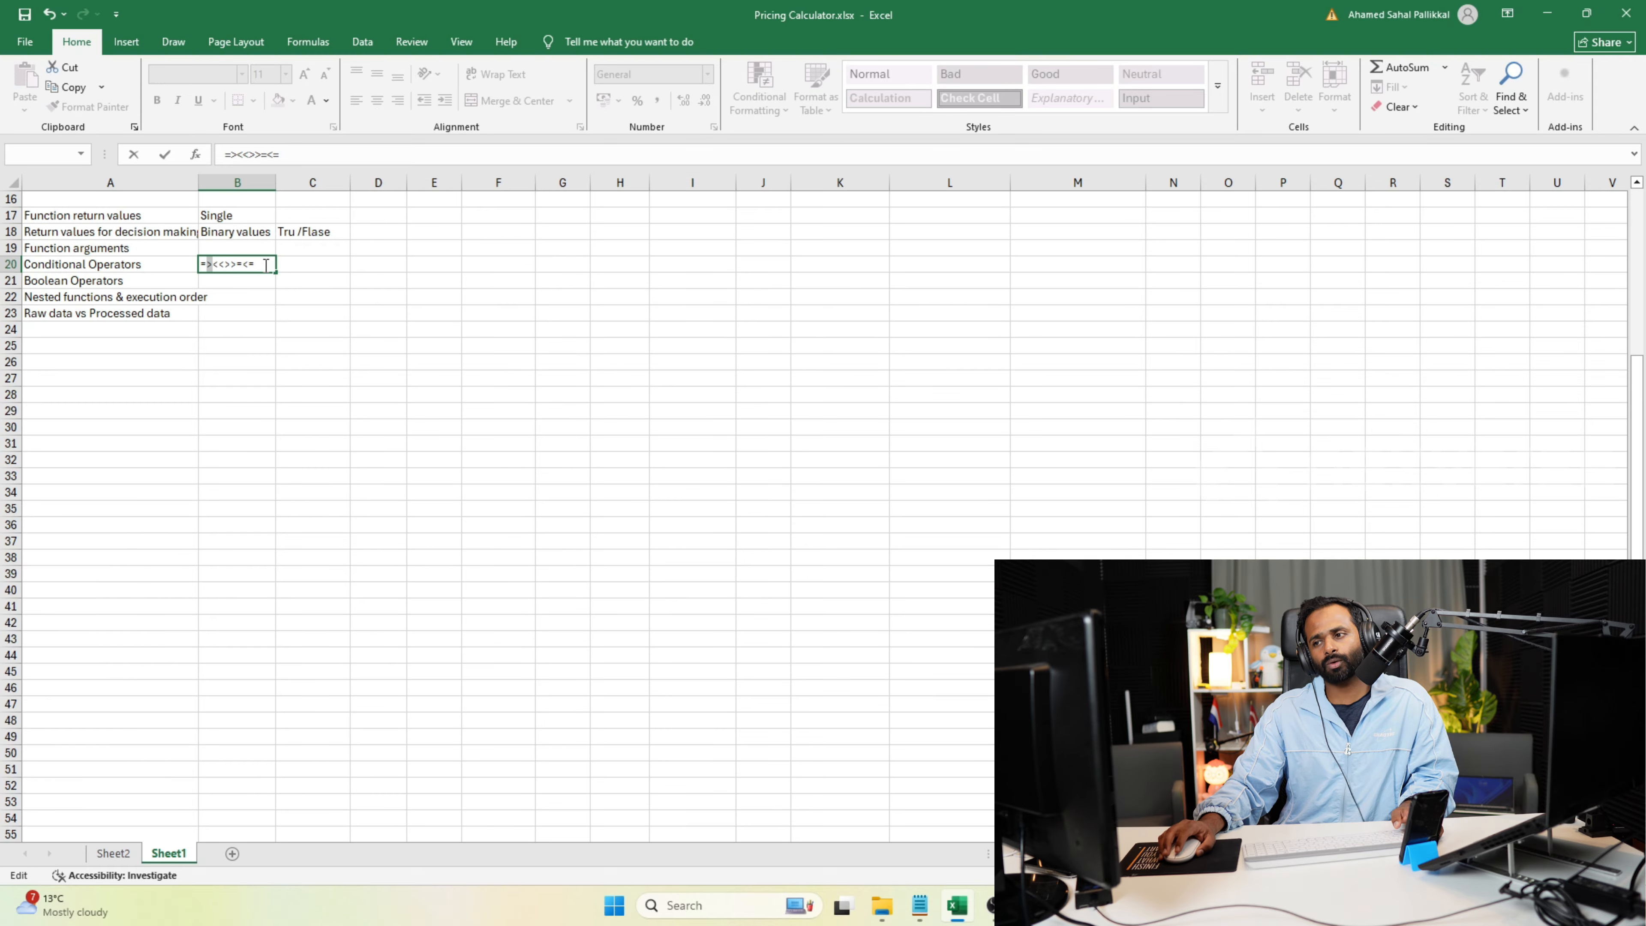
Replace the operator string in cell B20 with "True/Flase".
drag(260, 265, 202, 271)
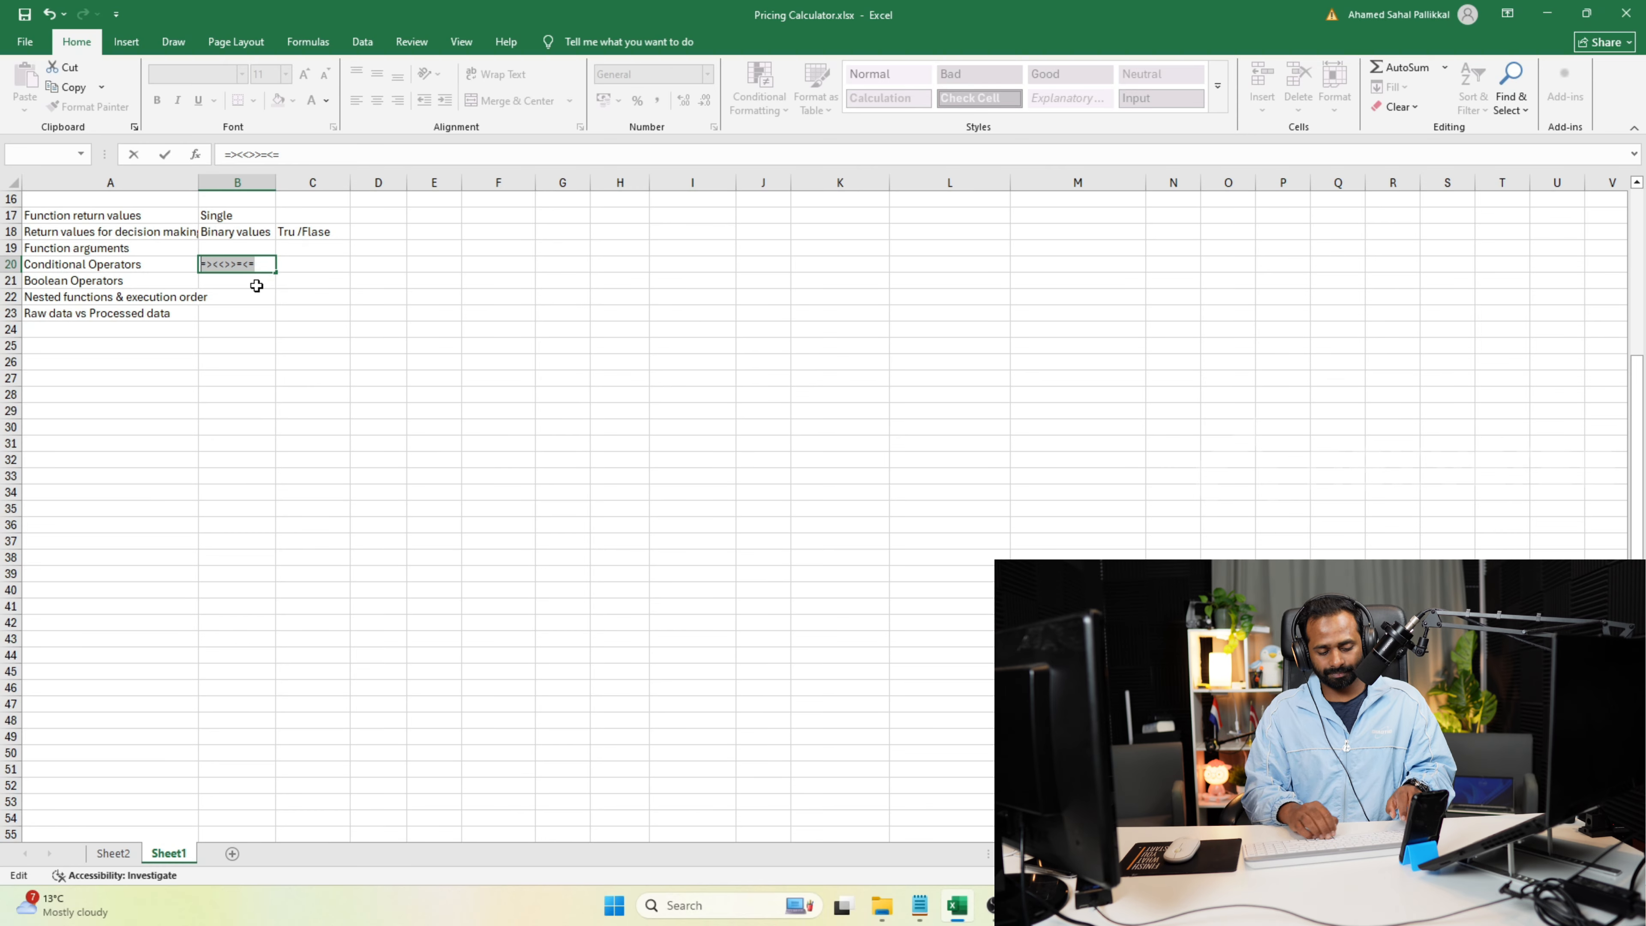
text(True/Flase)
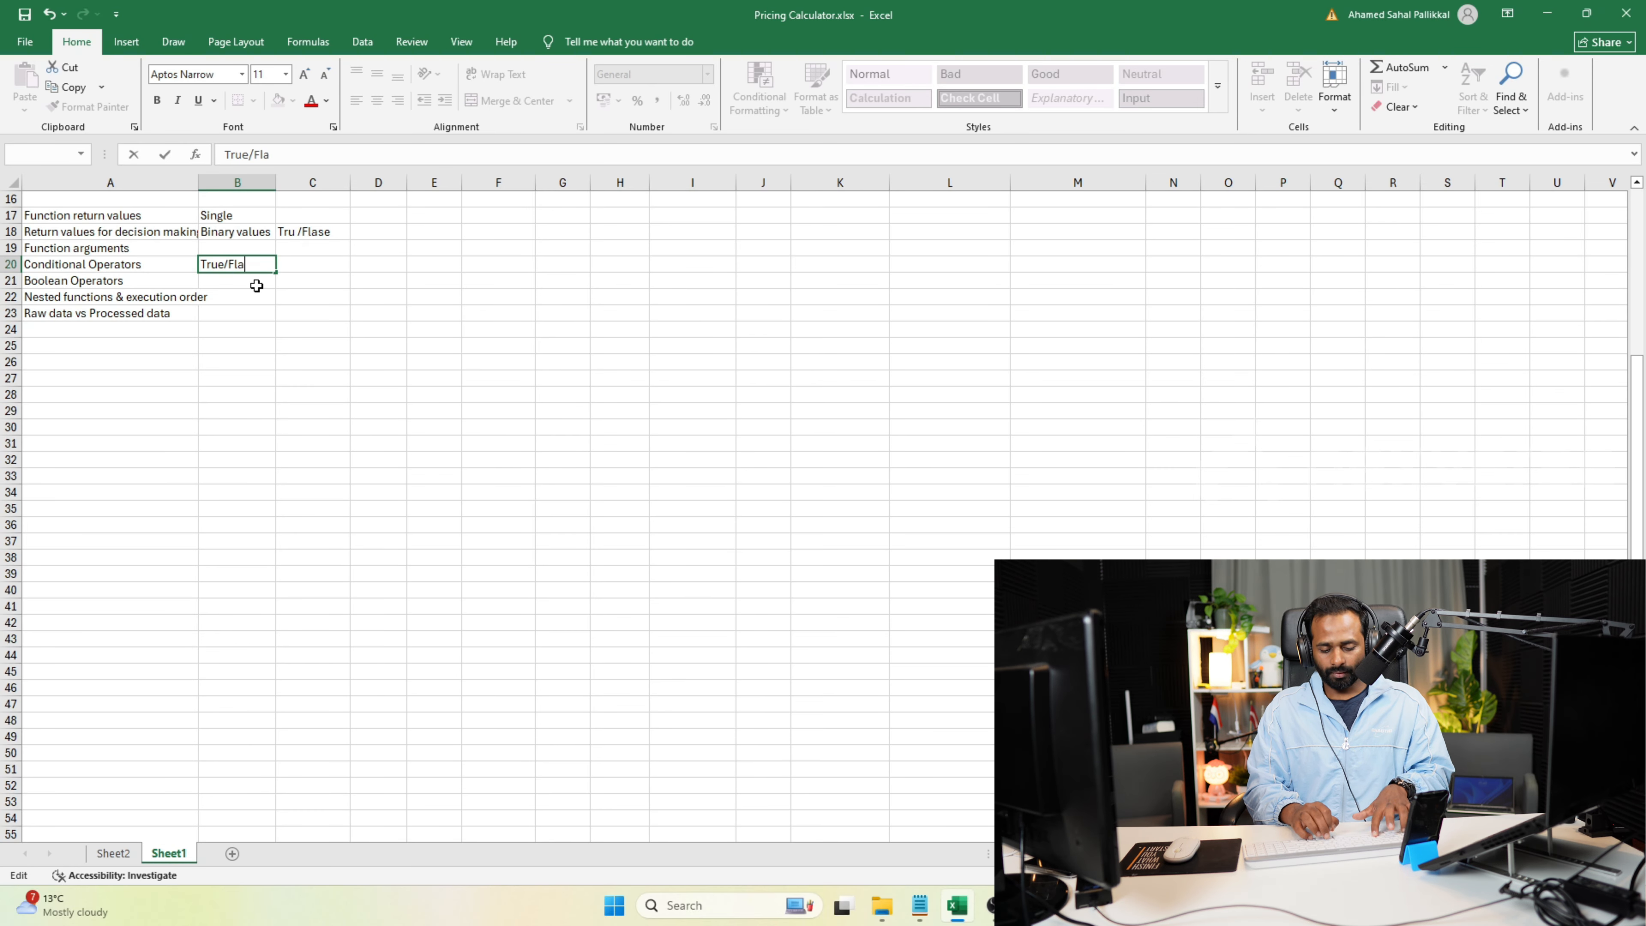
key(Return)
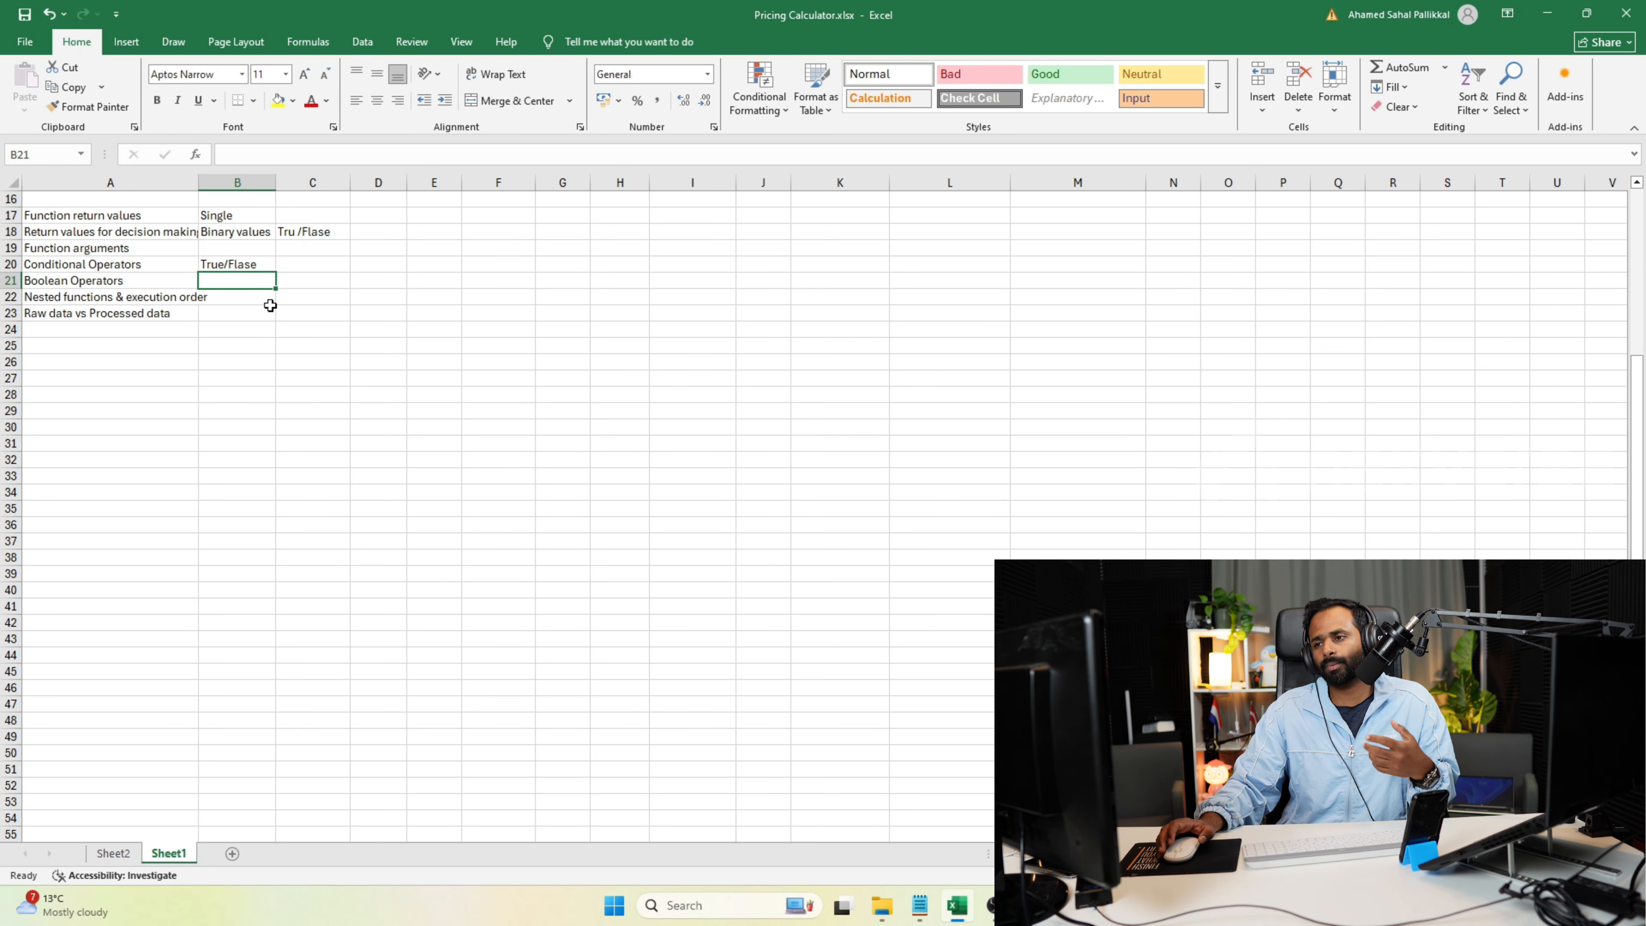
Enter "and, or, not" in cell B21, beside "Boolean Operators".
text(a)
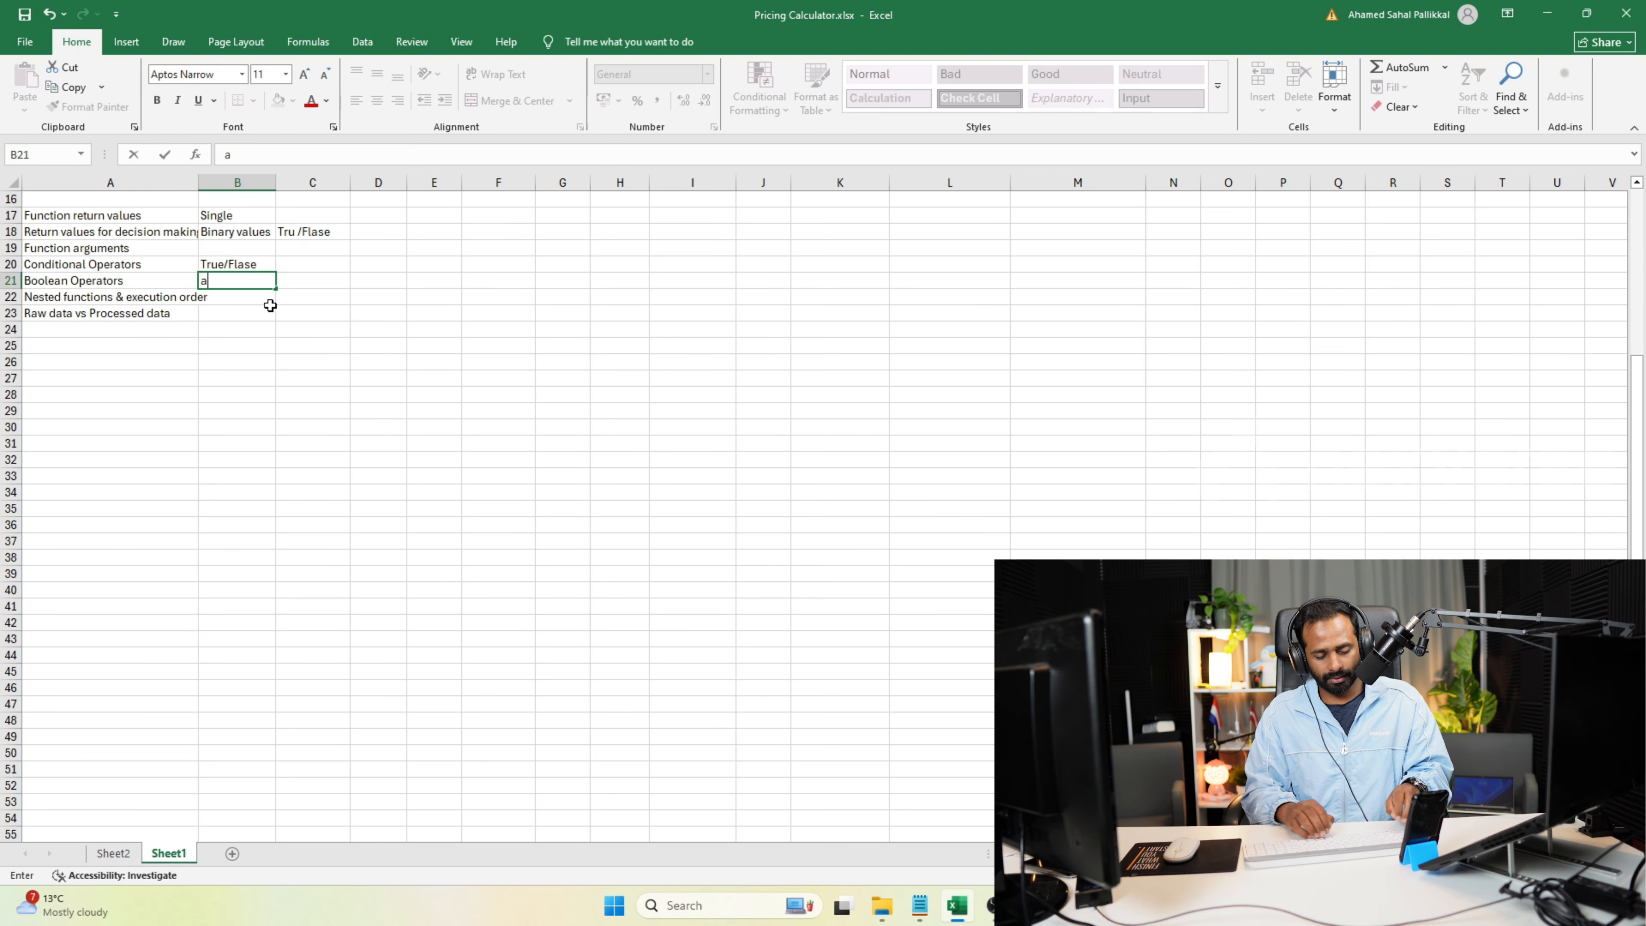
text(nd, or, not)
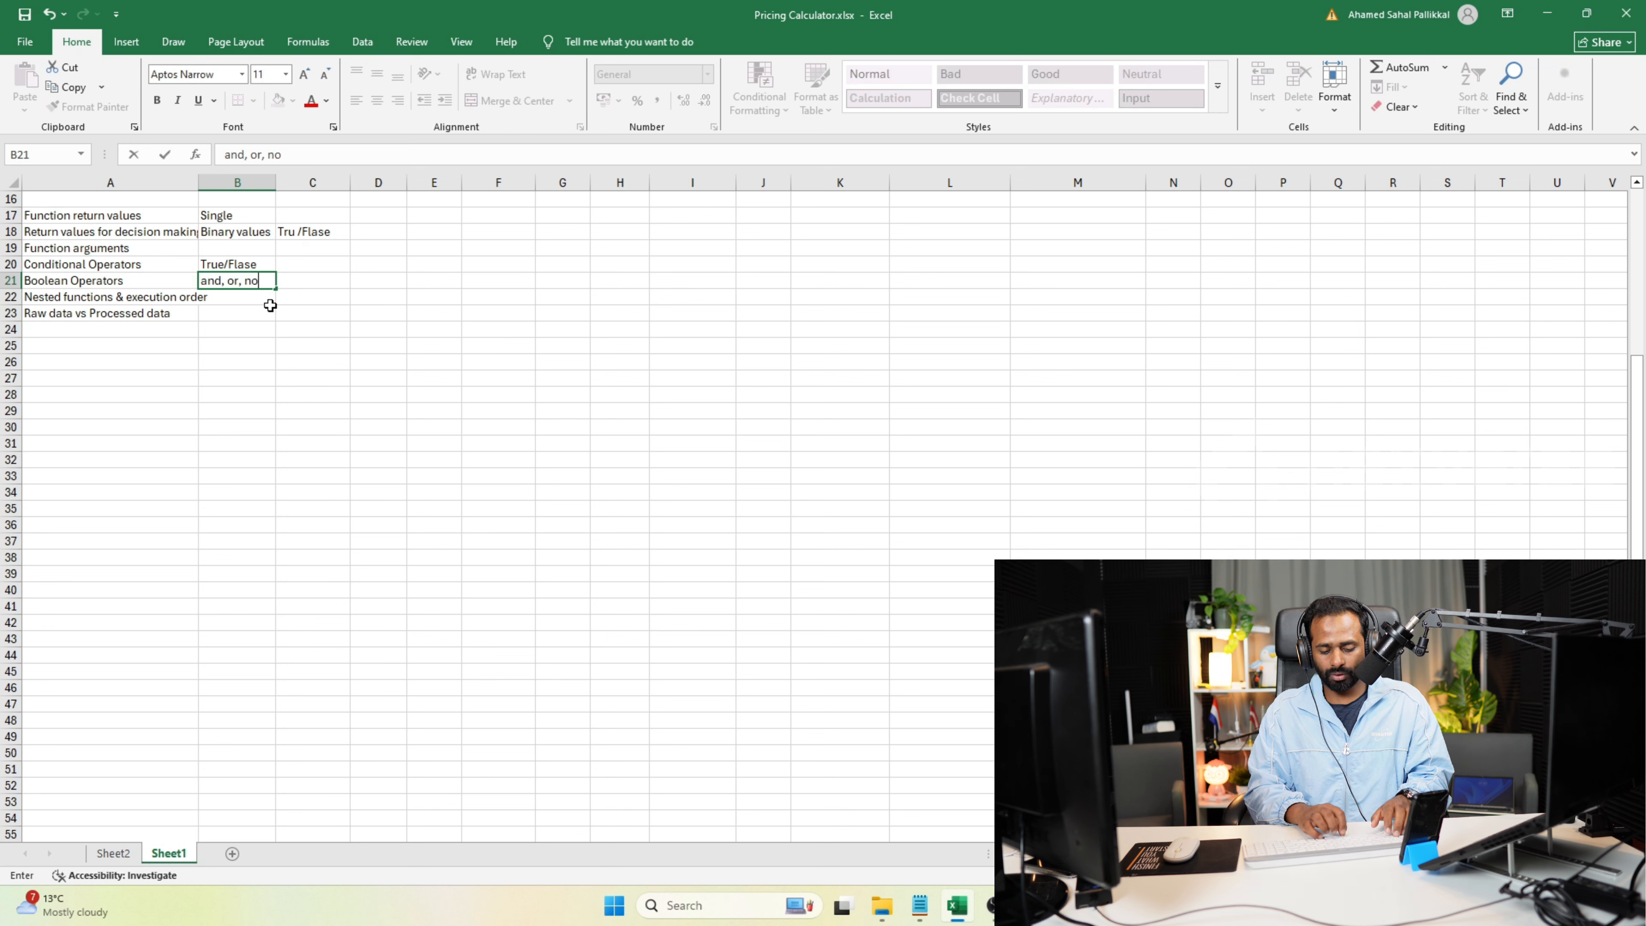
key(Return)
key(Up)
key(Right)
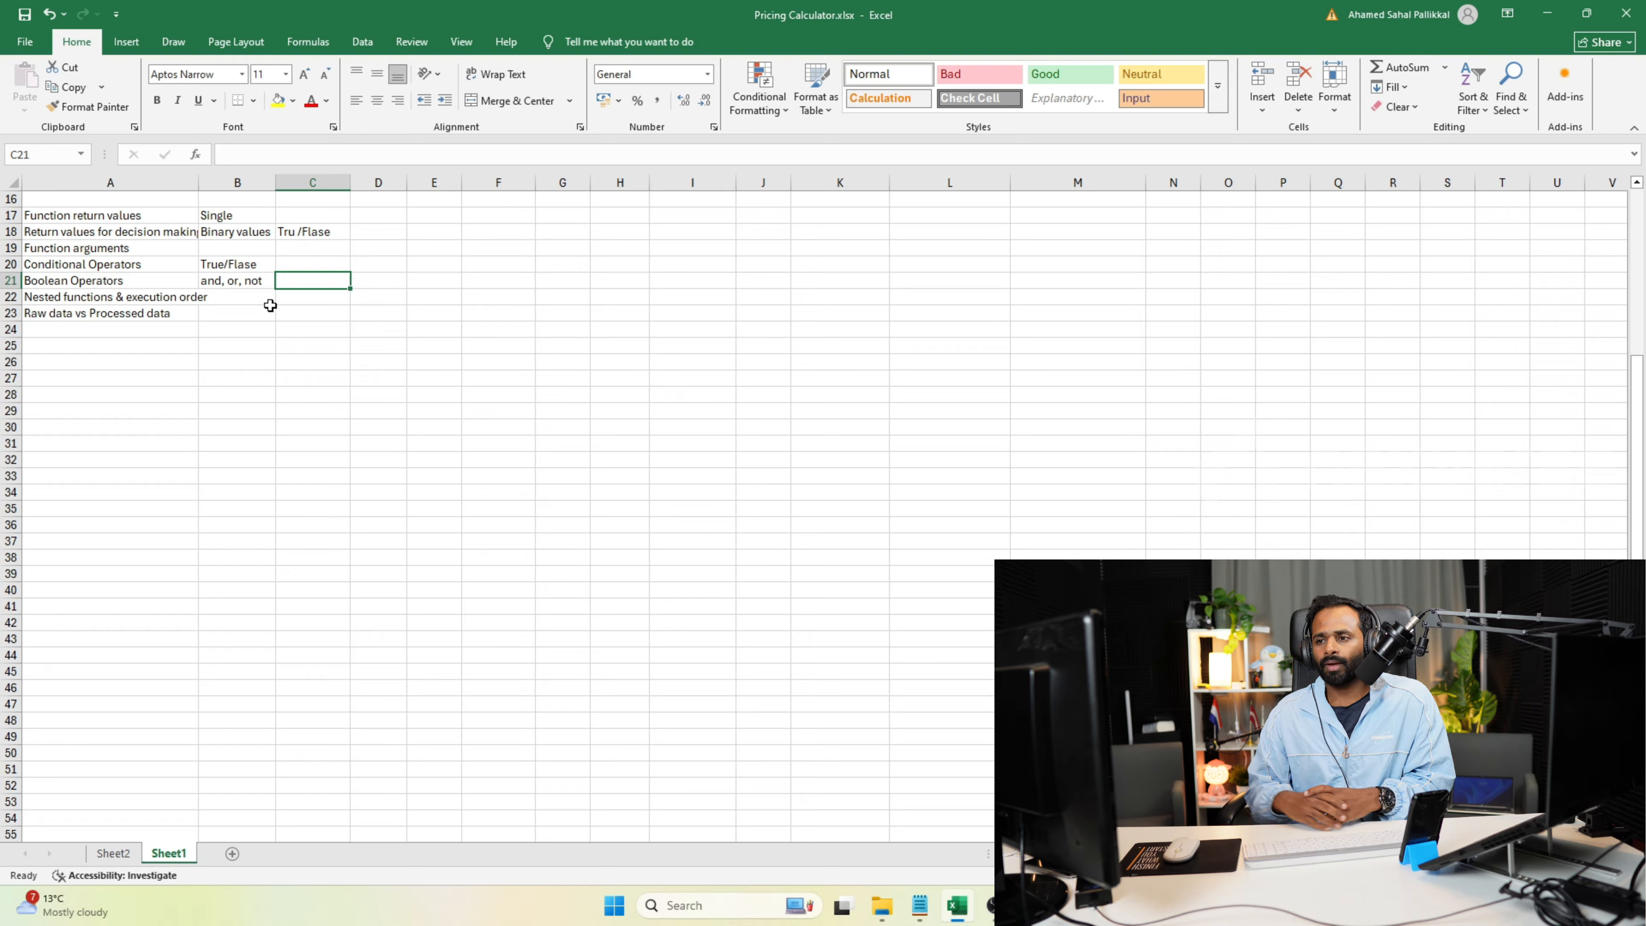
Enter the heading "Lofic gates" in cell D21.
click(319, 263)
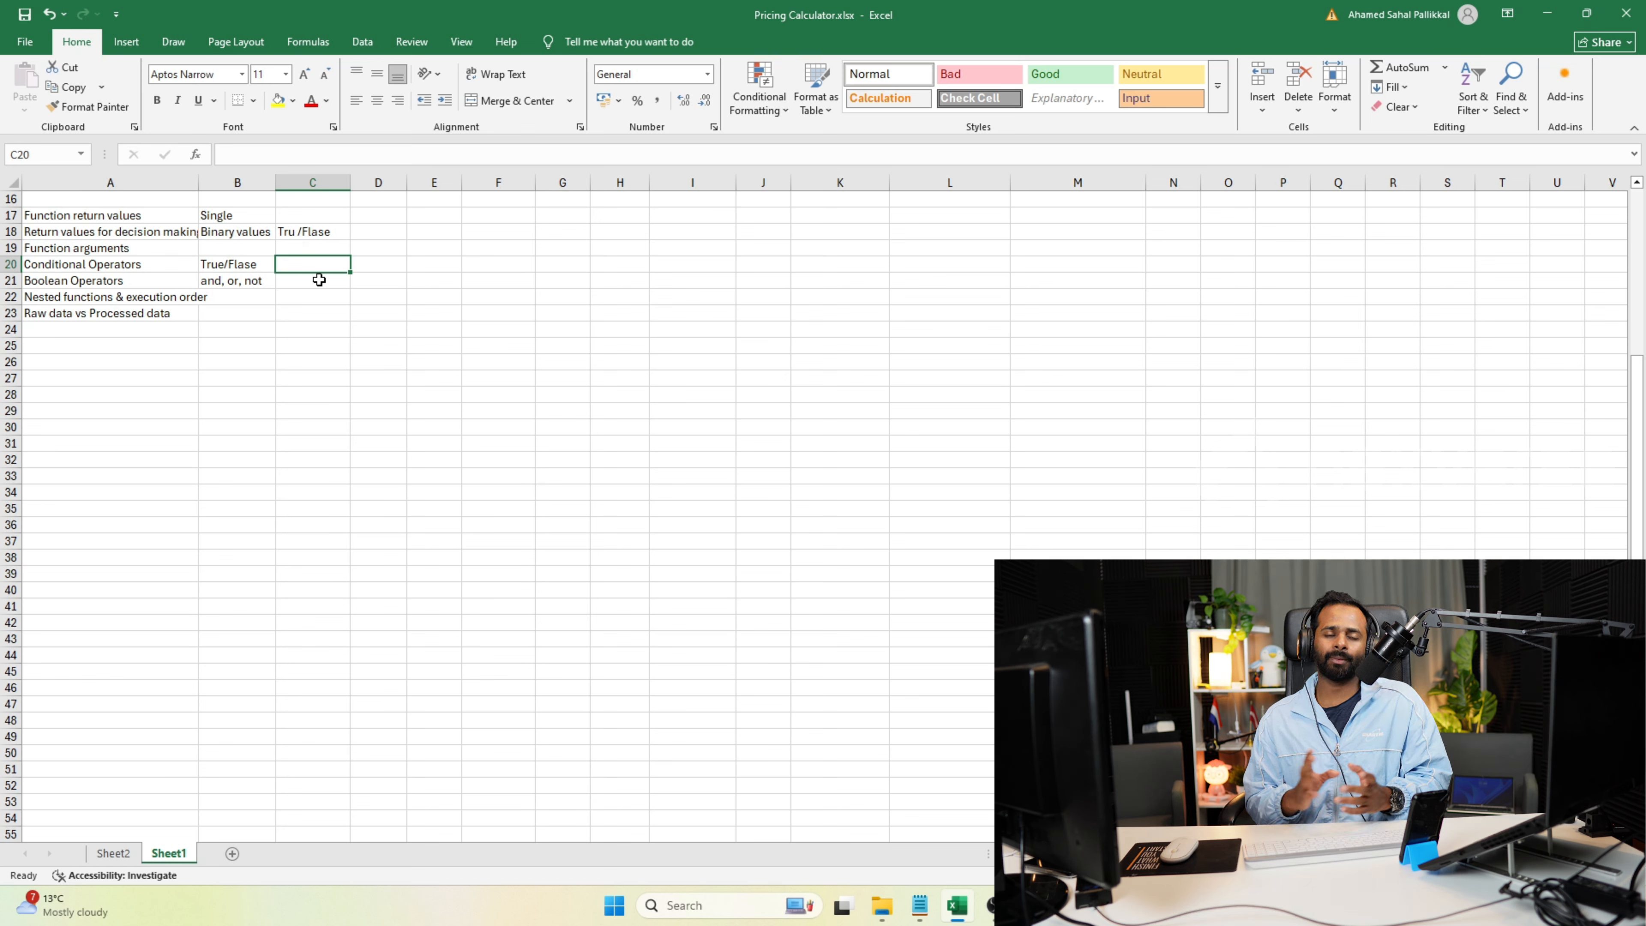
click(382, 279)
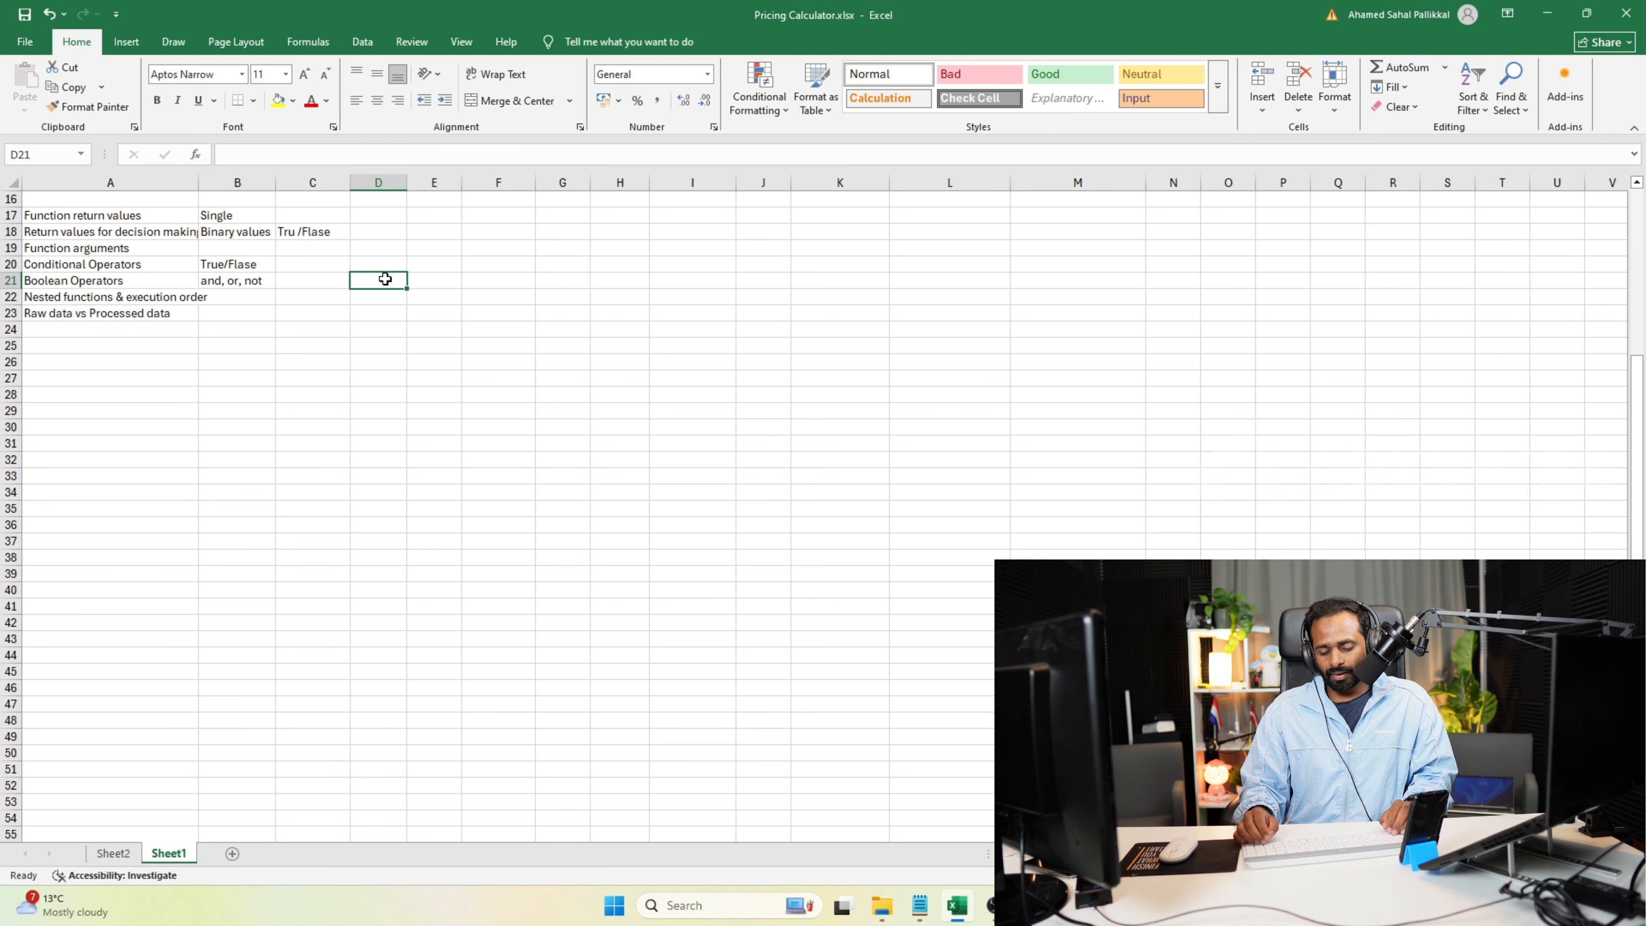
text(Lofic Gates)
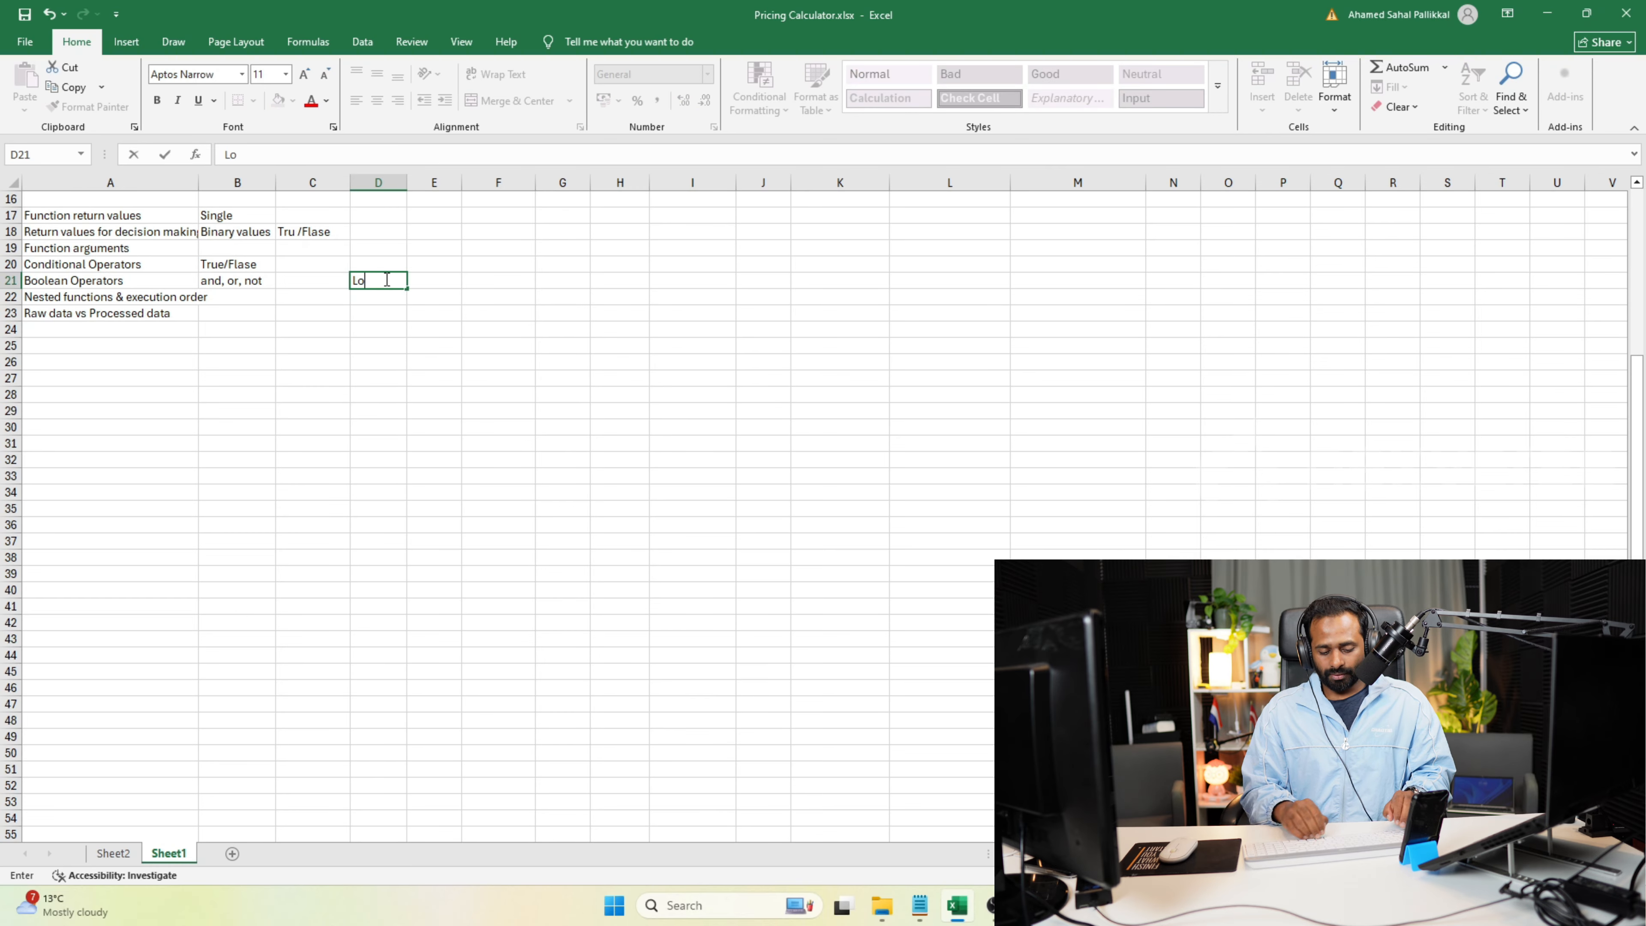
key(Return)
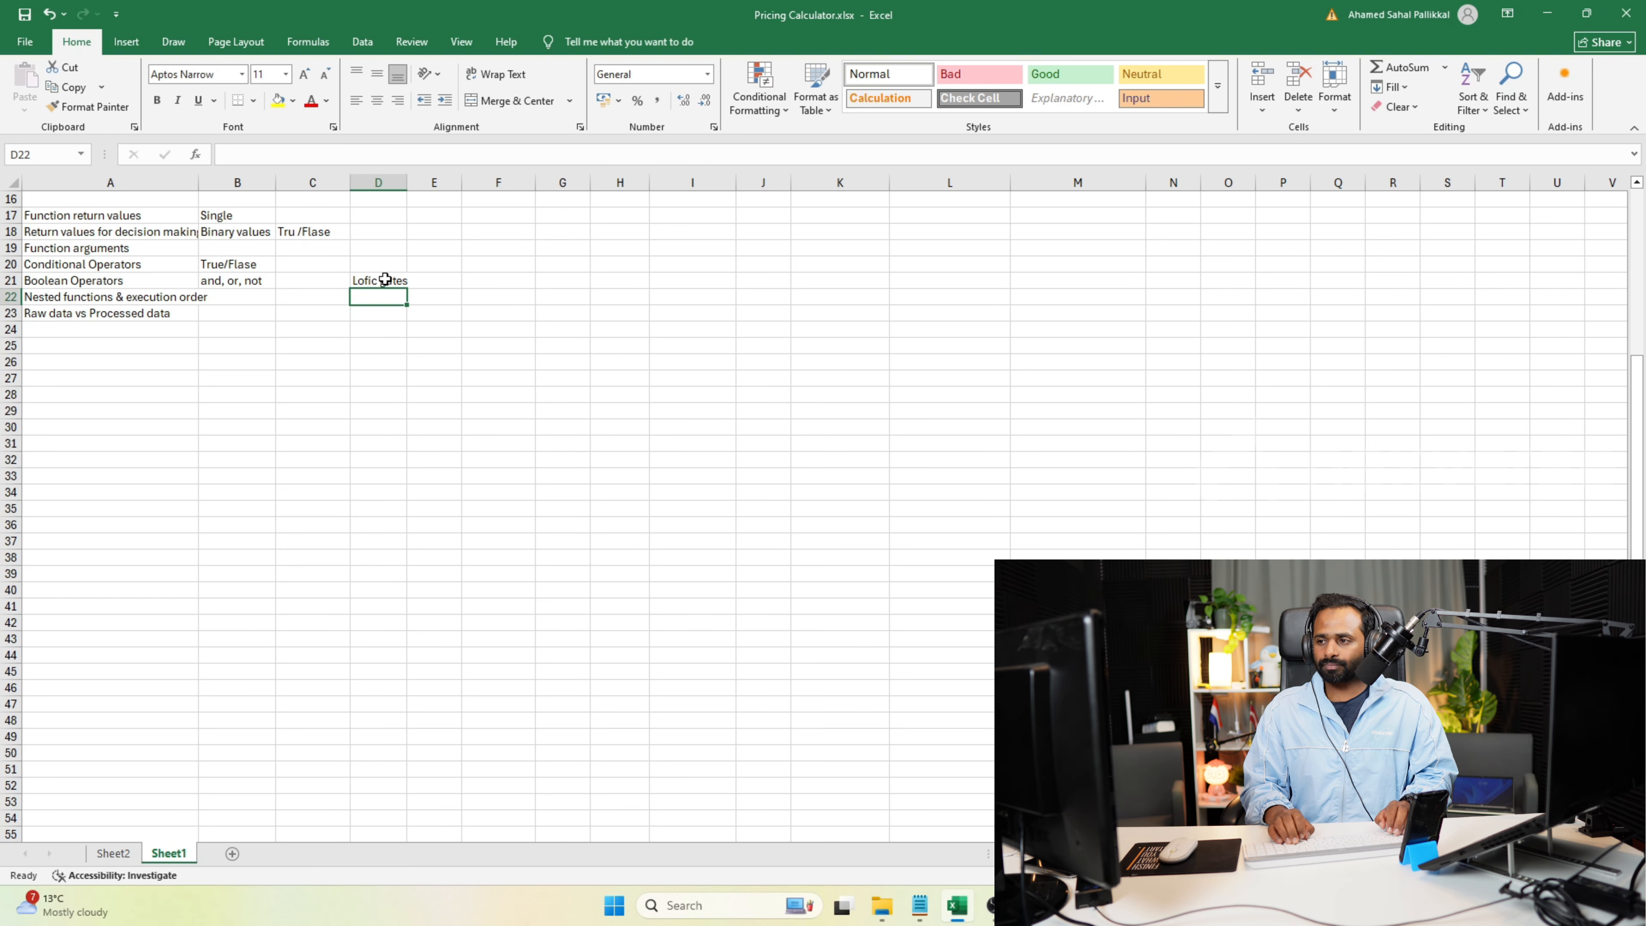
Enter 1 in each of cells D22, E22 and F22, and "or and" in G22.
text(1)
key(Tab)
text(1)
key(Tab)
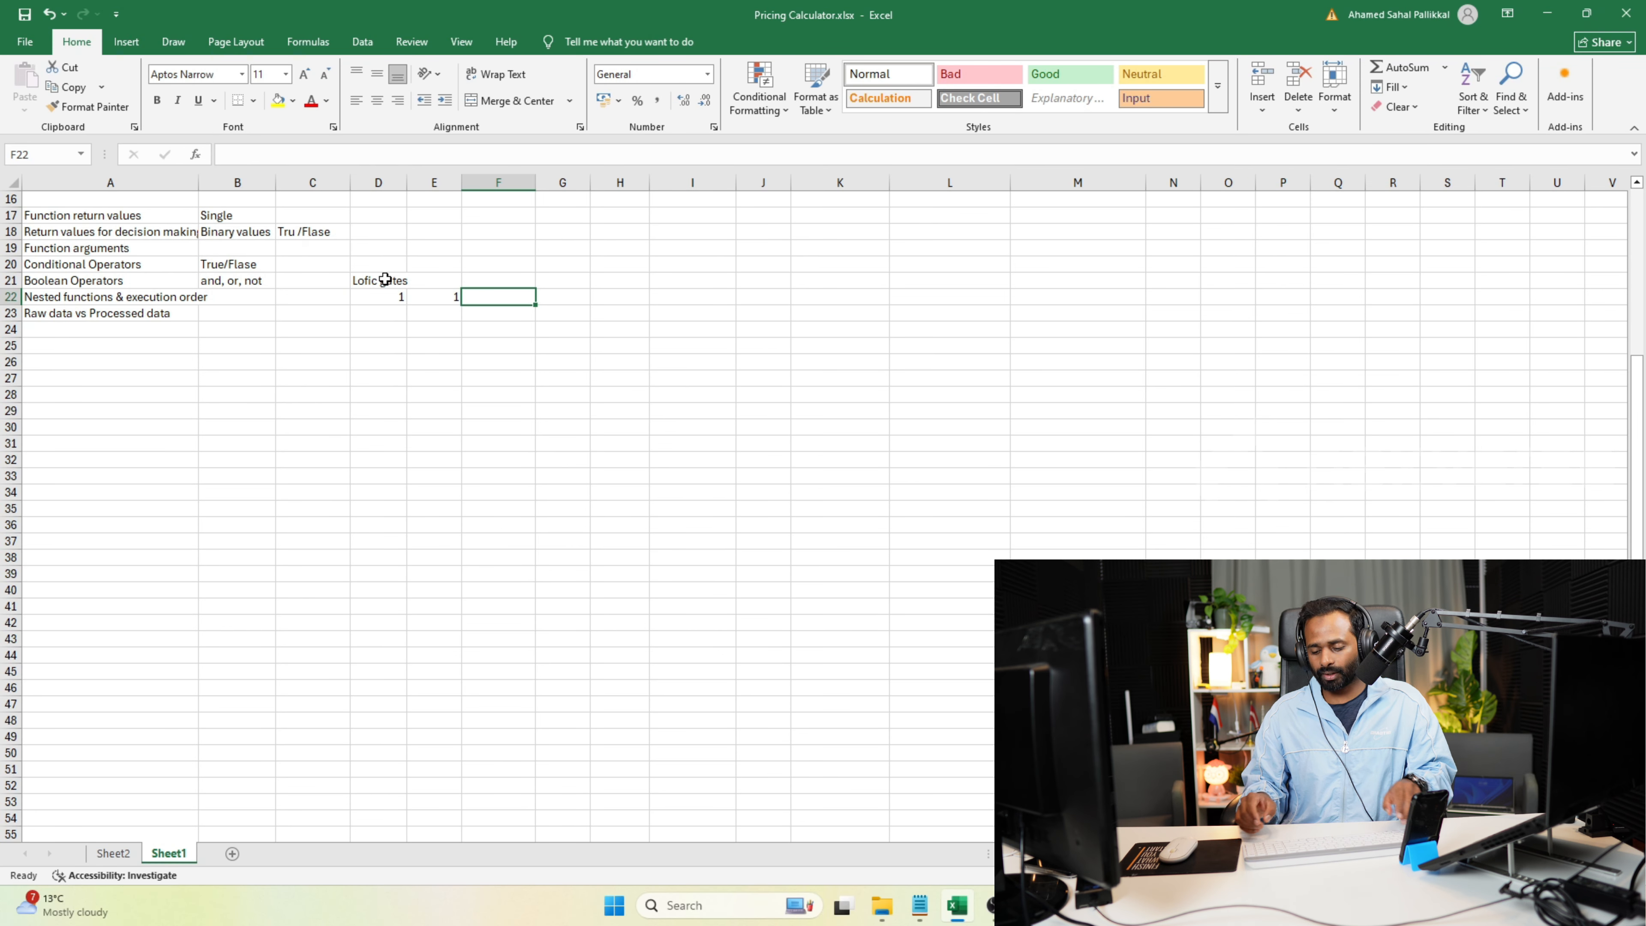
text(1)
key(Tab)
text(or and)
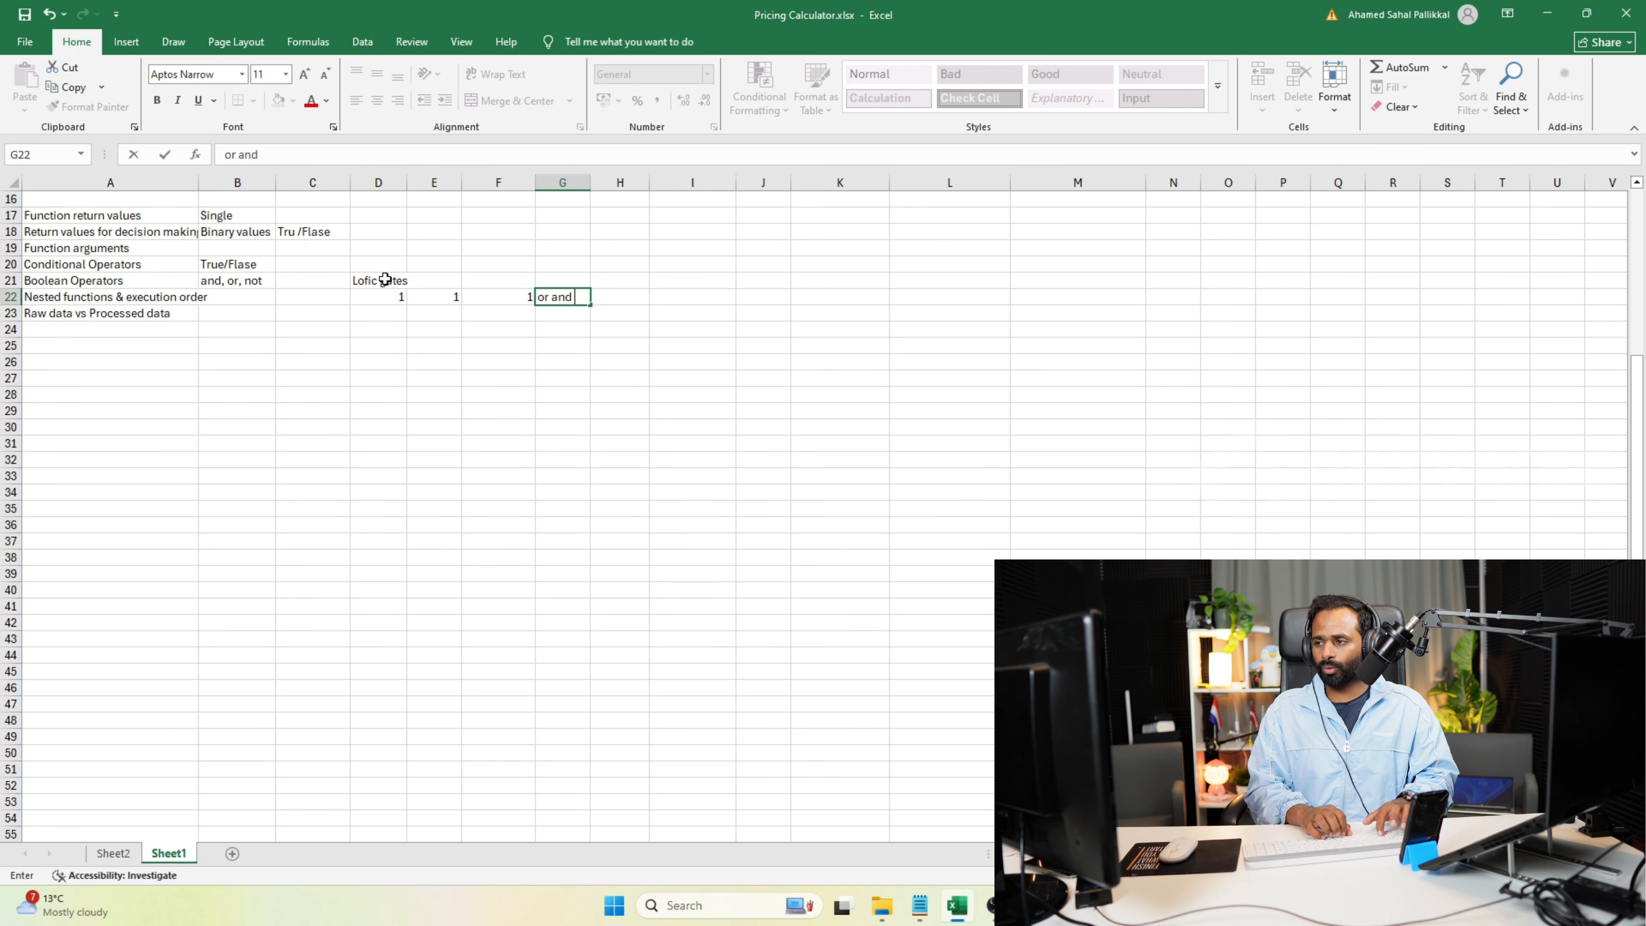
key(Return)
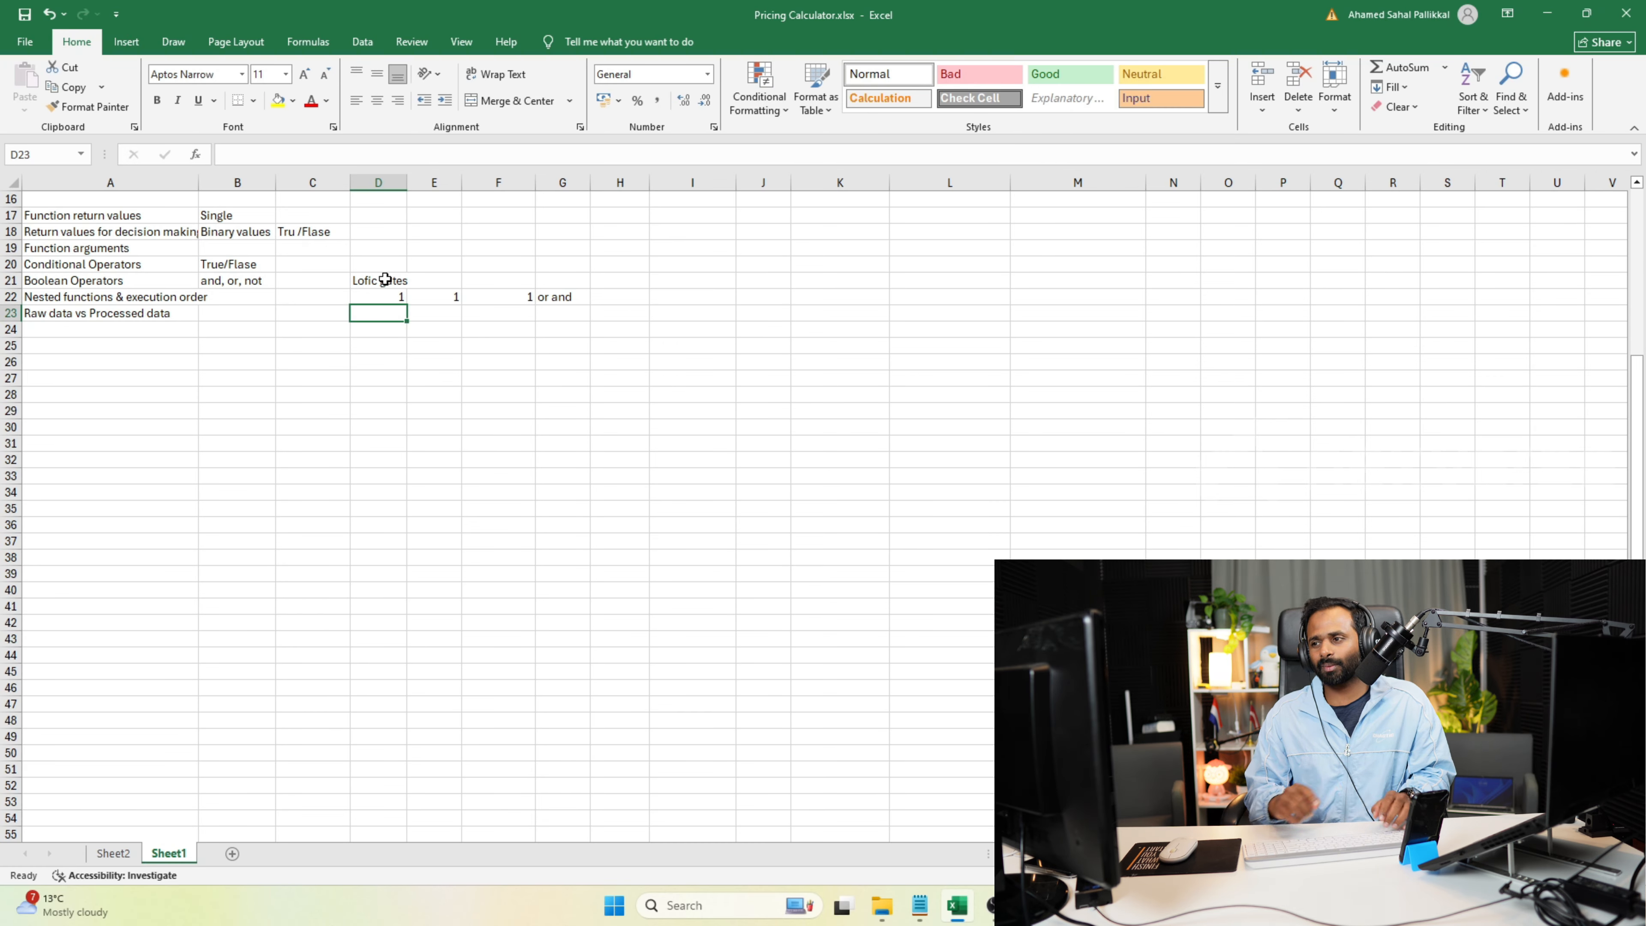
Fill the second truth-table row, D23 to G23, with 0, 1, 0 and 1.
text(0)
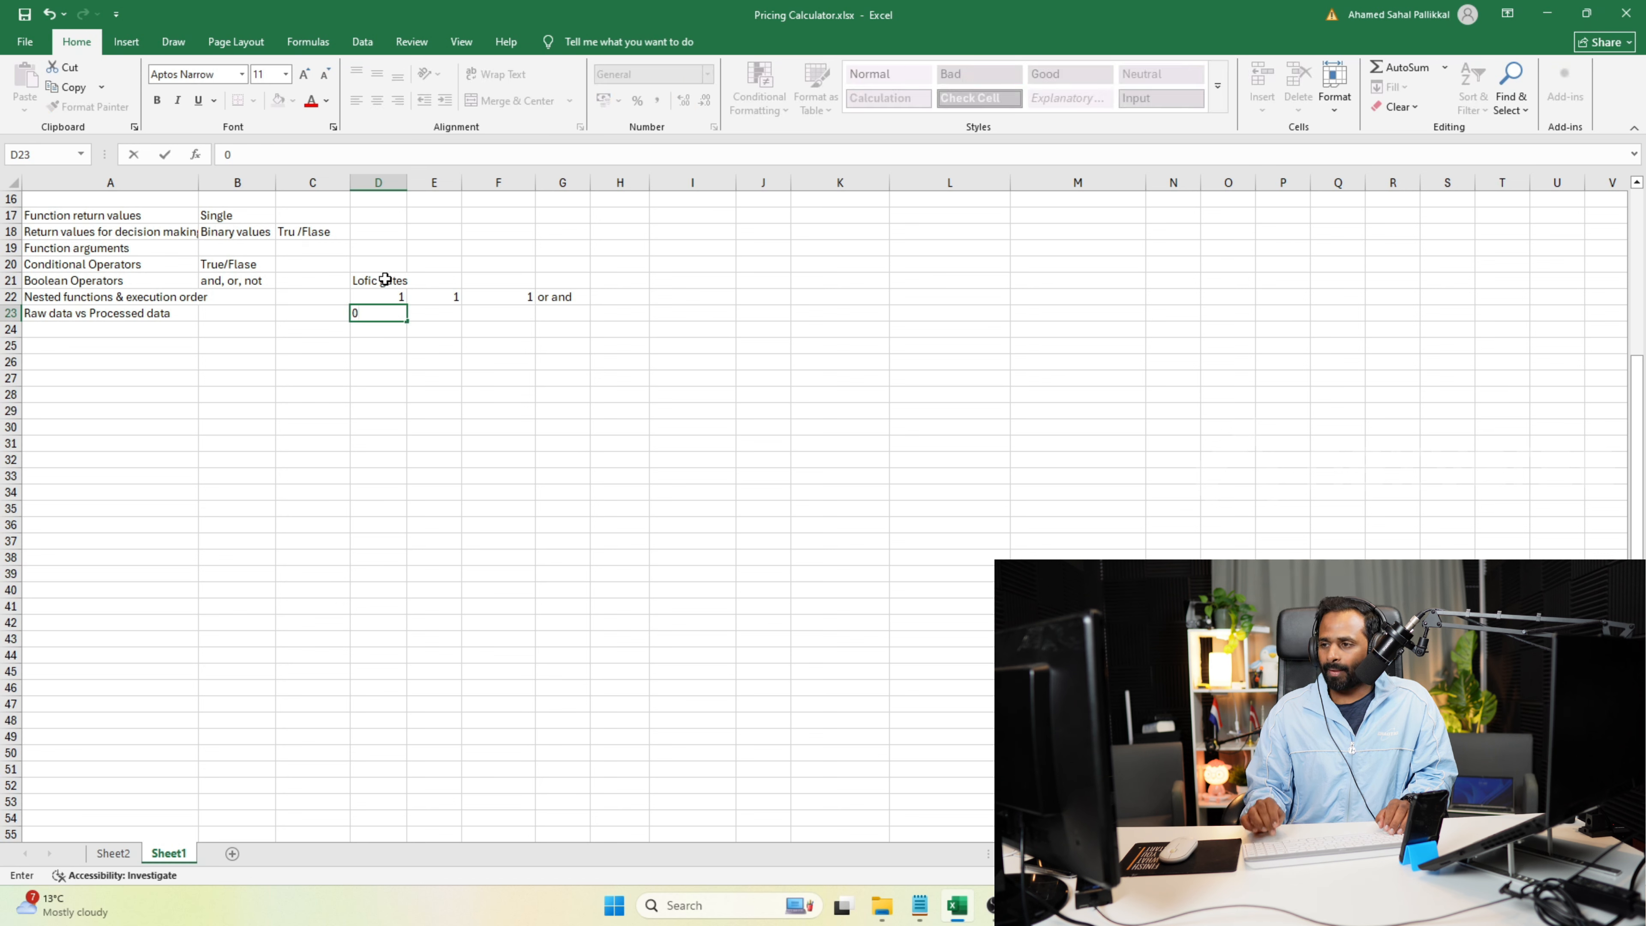
key(Tab)
text(1)
key(Tab)
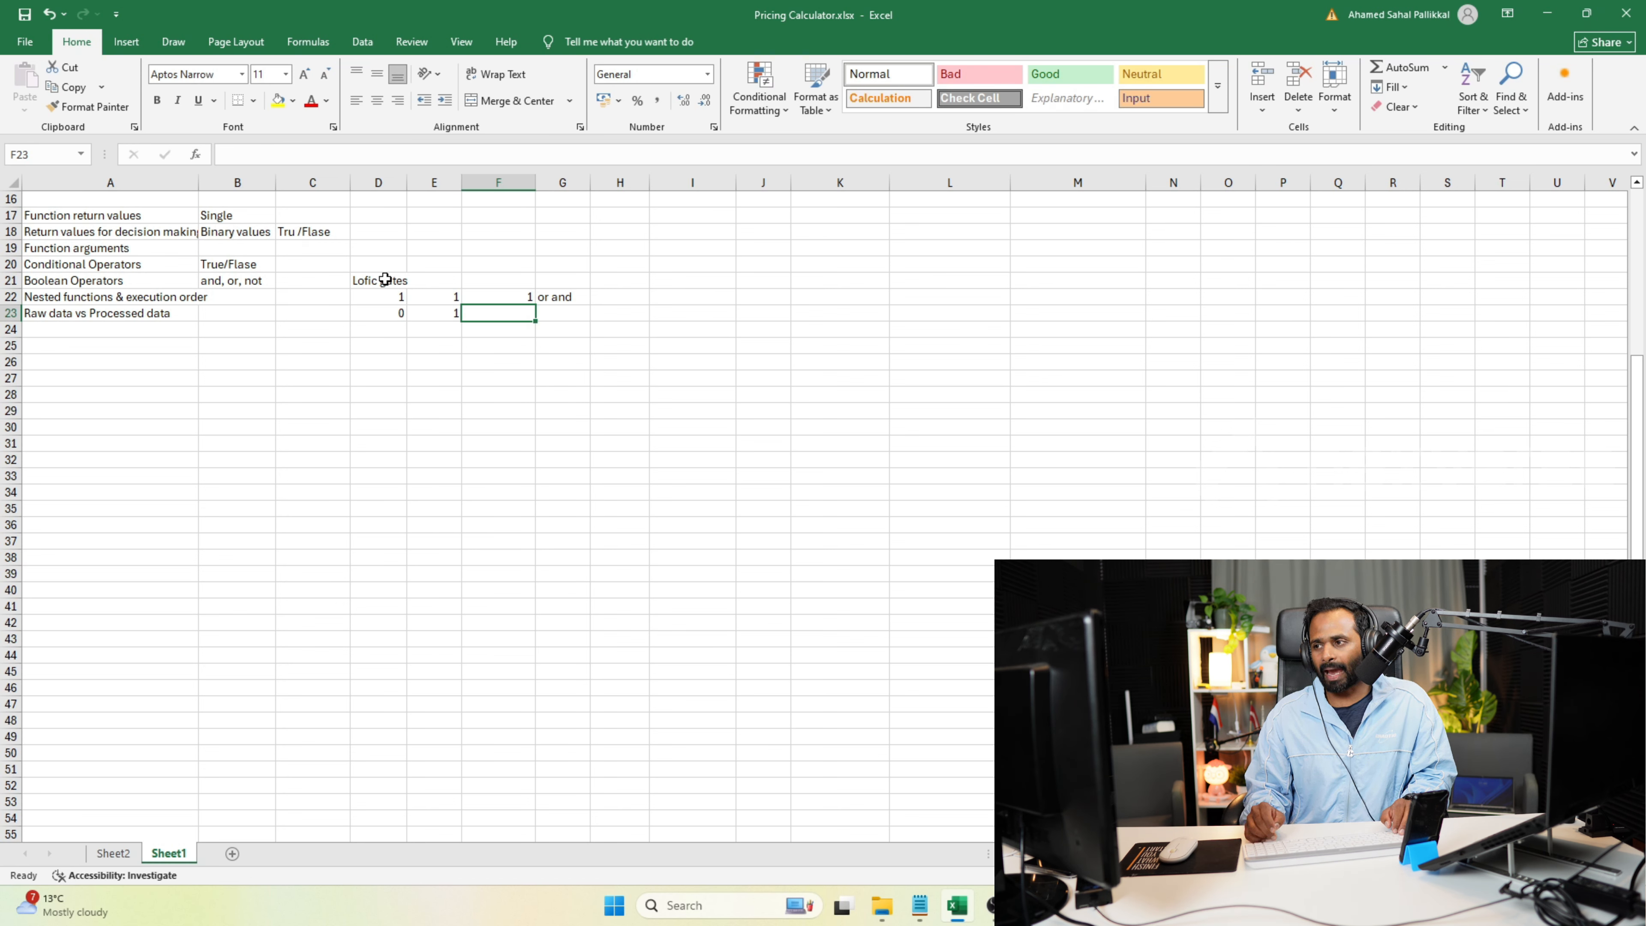
text(0)
key(Tab)
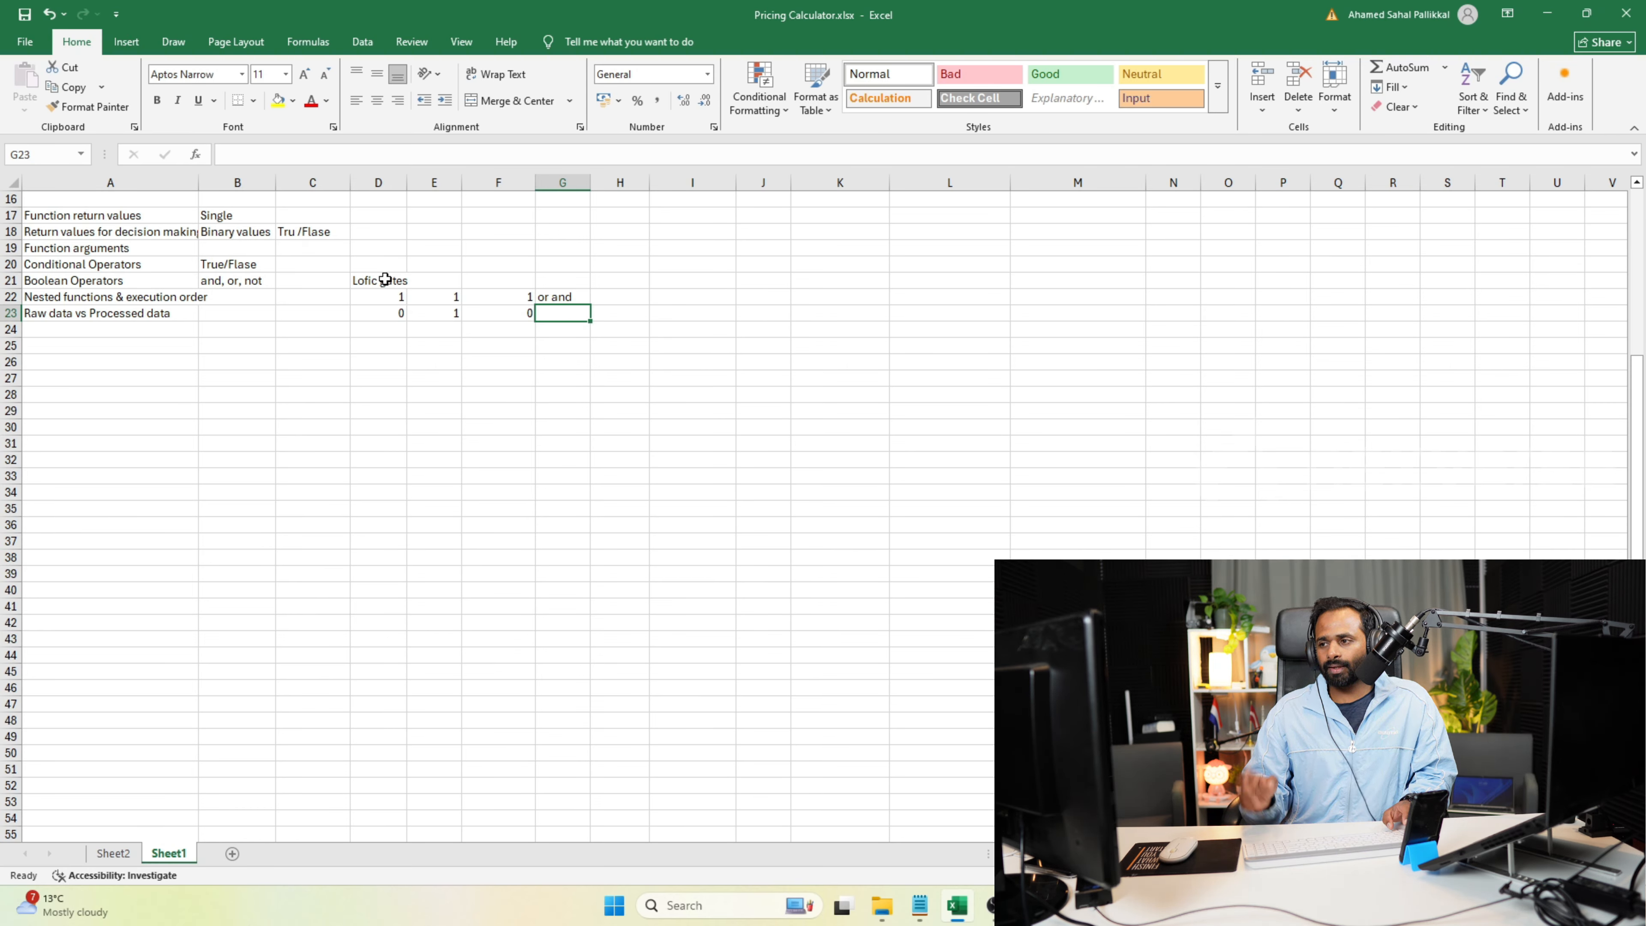
text(1)
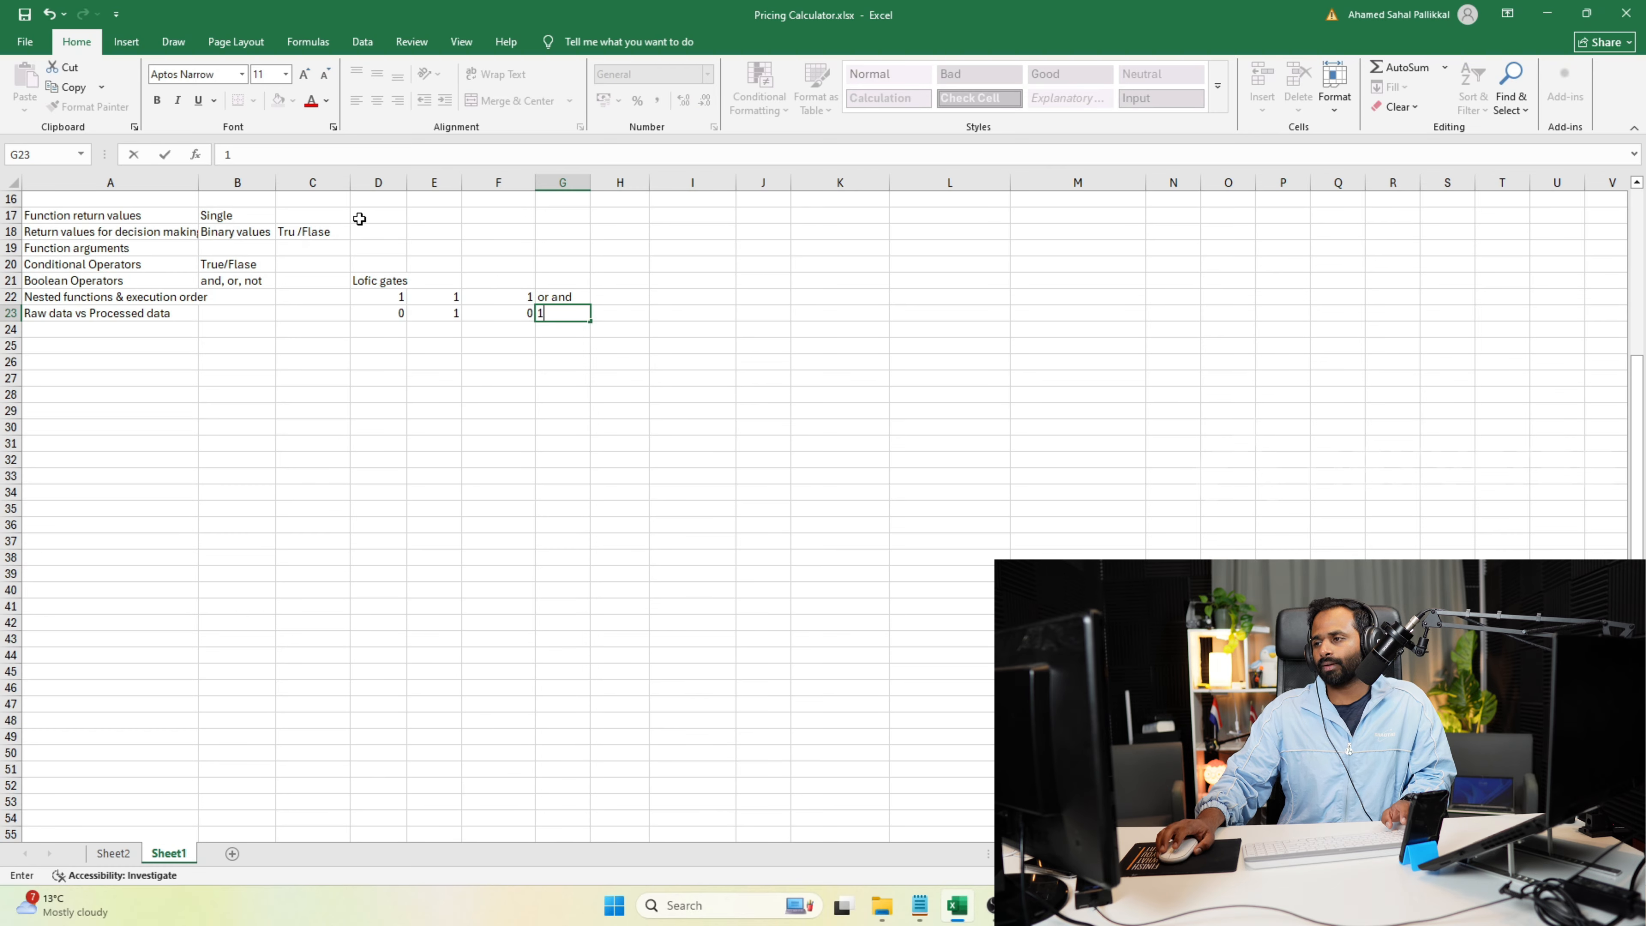
Enter the gate headings "and", "or and" and "not" in cells F21, G21 and H21.
click(515, 284)
text(and)
key(Tab)
text(or)
key(Tab)
text(not)
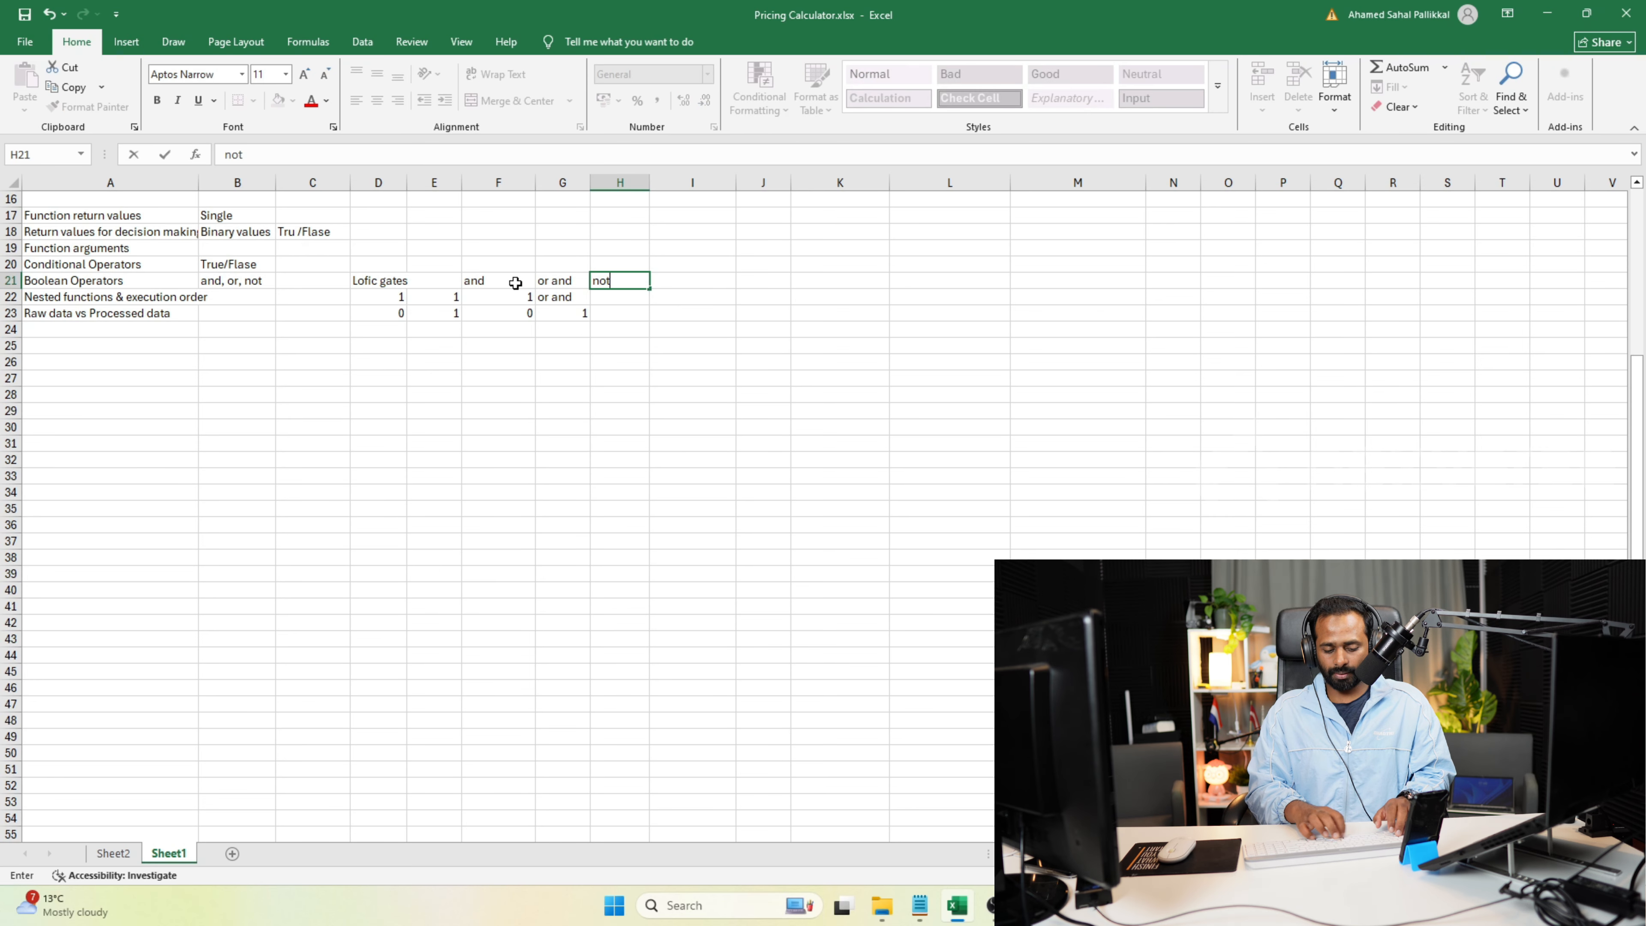
key(Return)
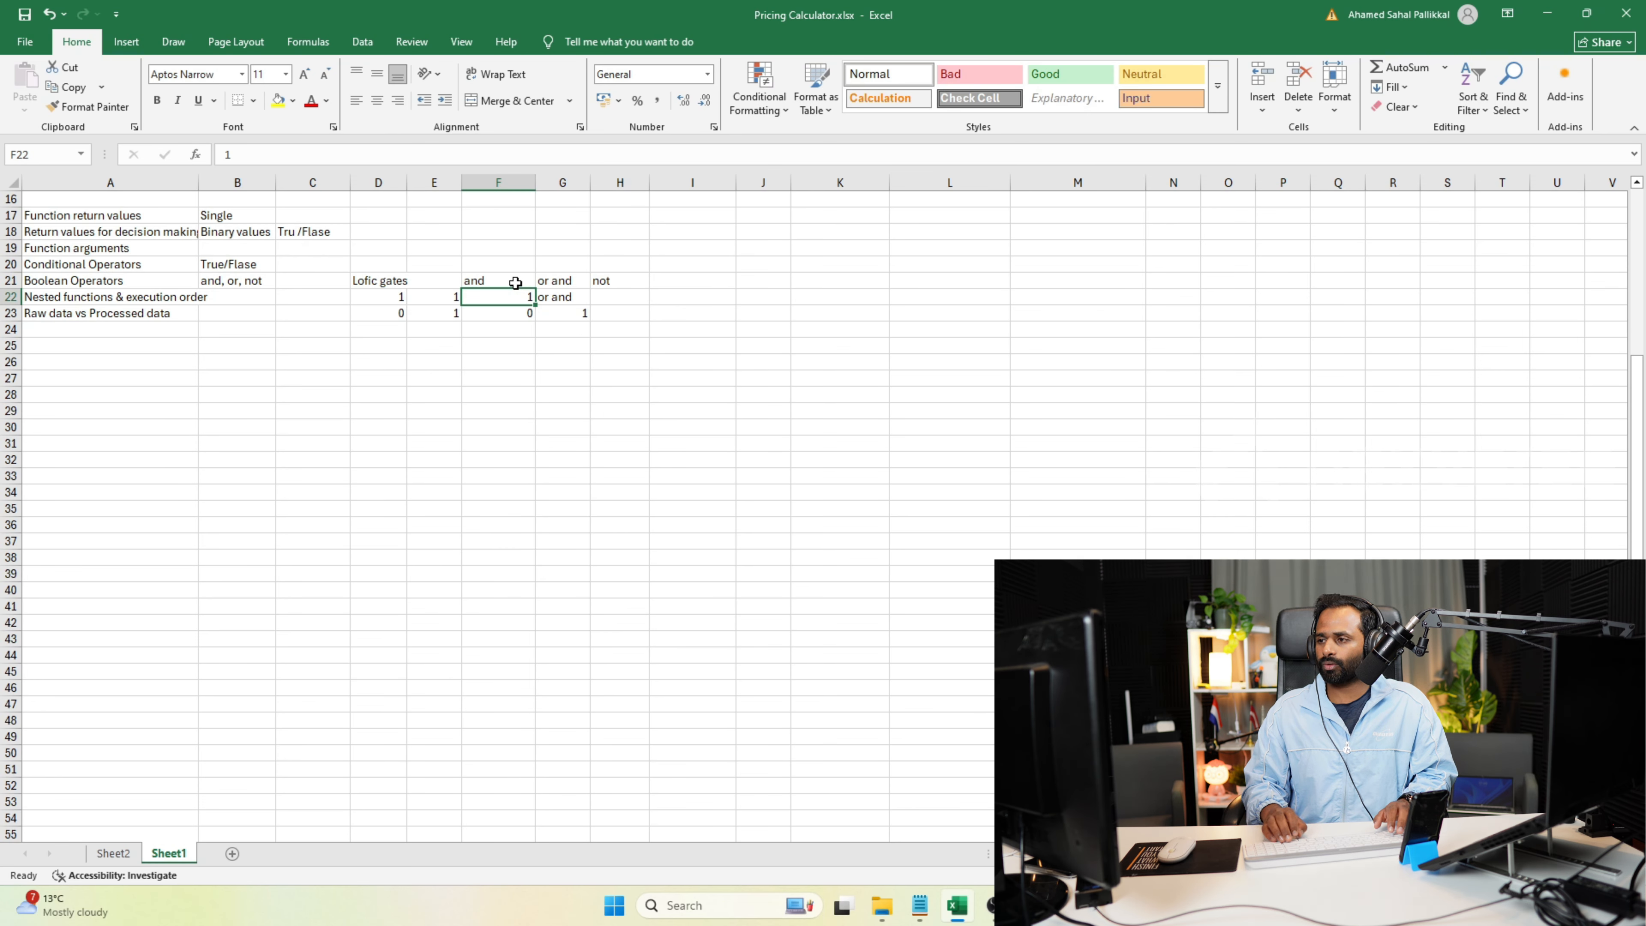
Replace the text in cell G22 with 1.
click(560, 299)
text(1)
key(Return)
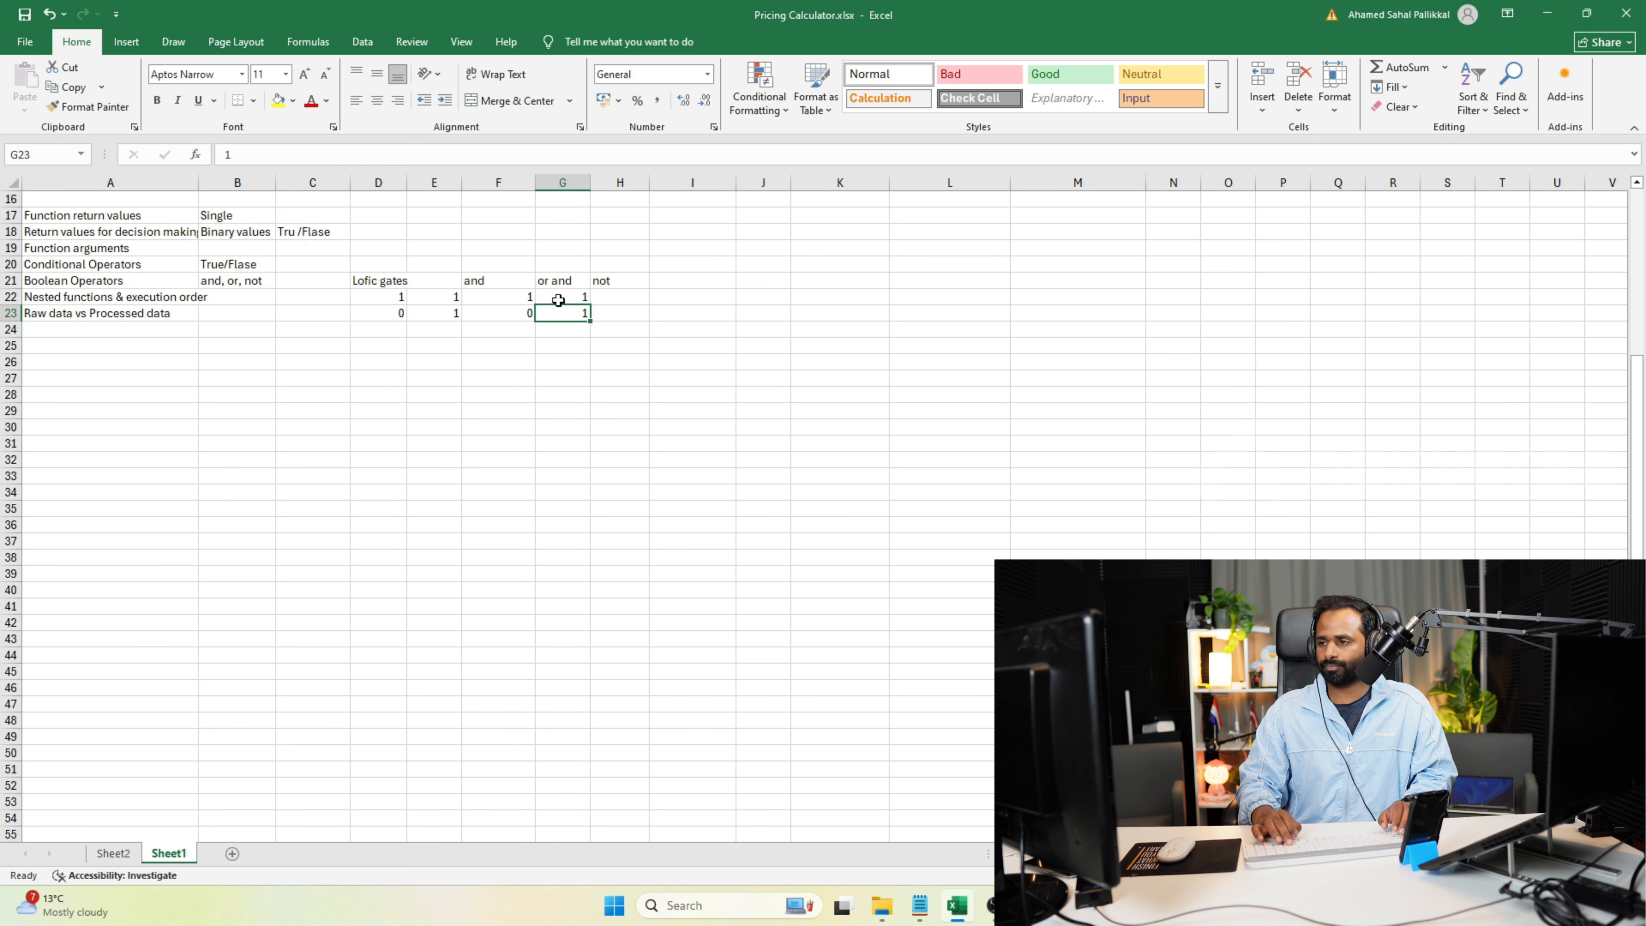
Enter 0 in cell D24 and 1 in cell E24.
click(400, 323)
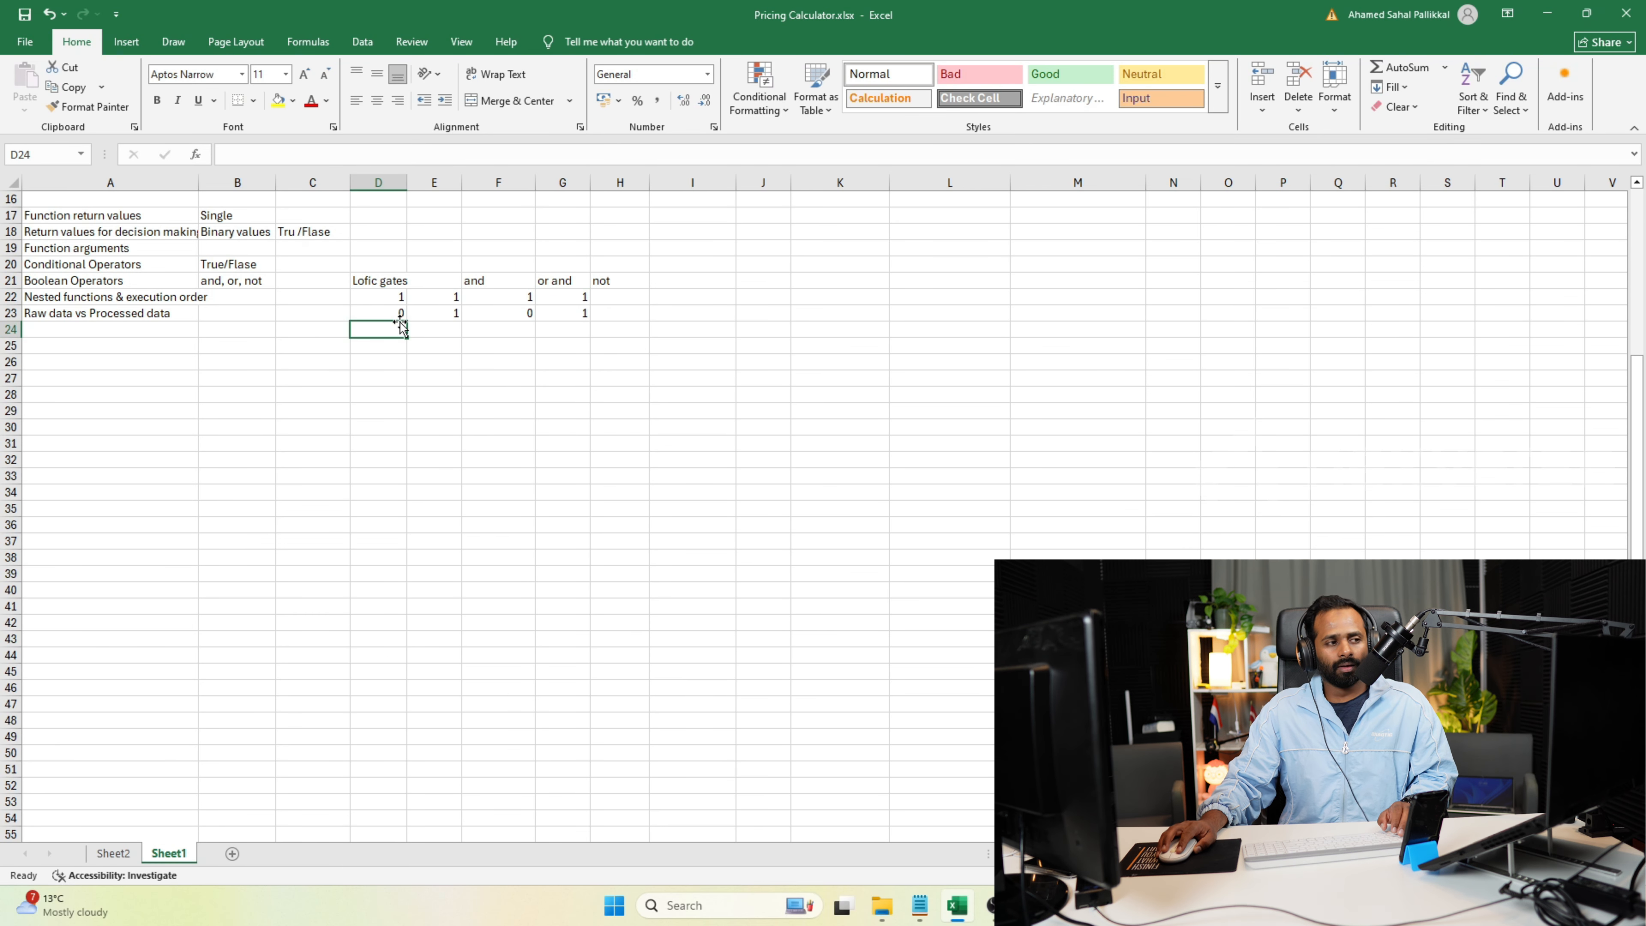
text(0)
key(Tab)
text(1)
key(Tab)
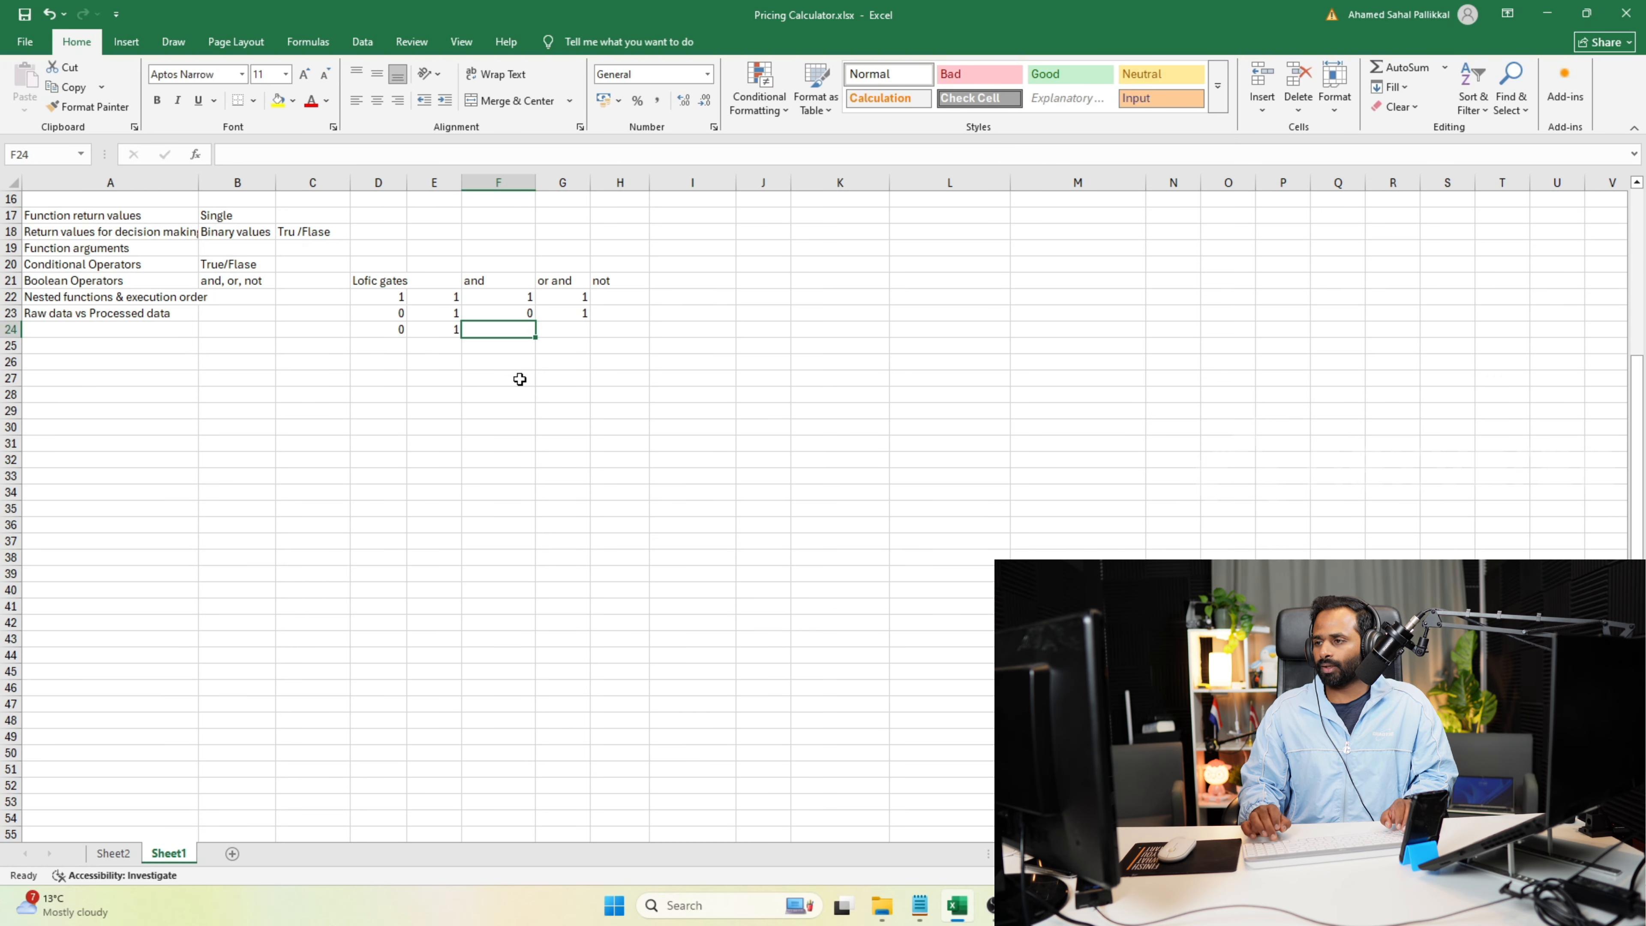
Set the third truth-table row, D24 to G24, to 1, 0, 0 and 1.
key(Left)
key(Left)
text(1)
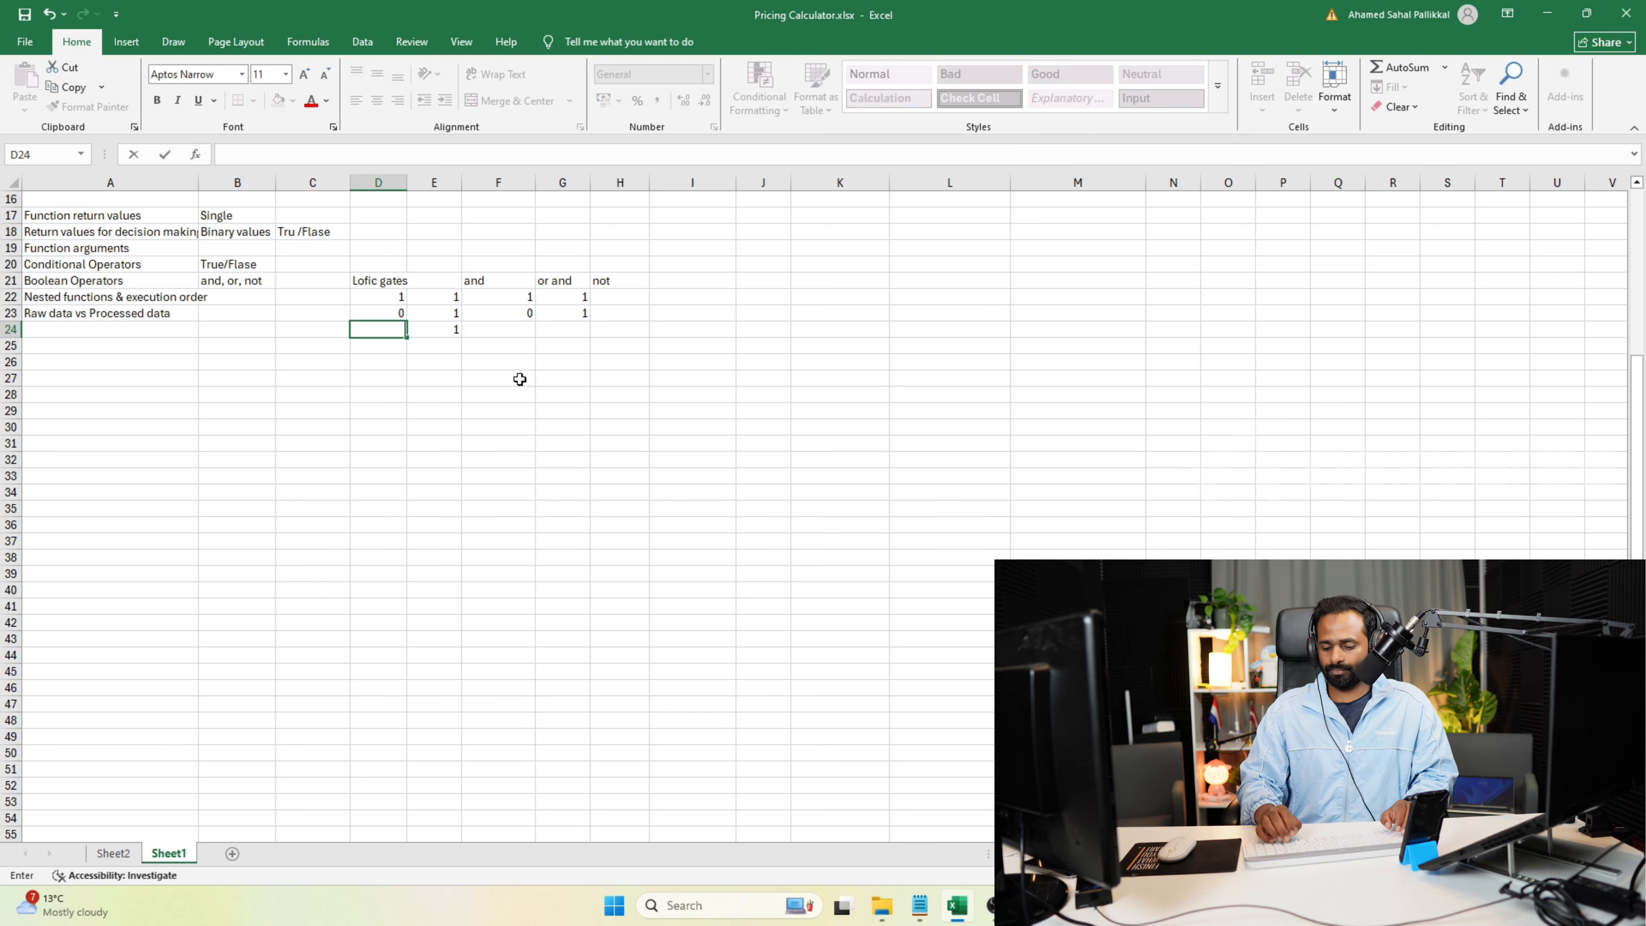
key(Tab)
text(0)
key(Tab)
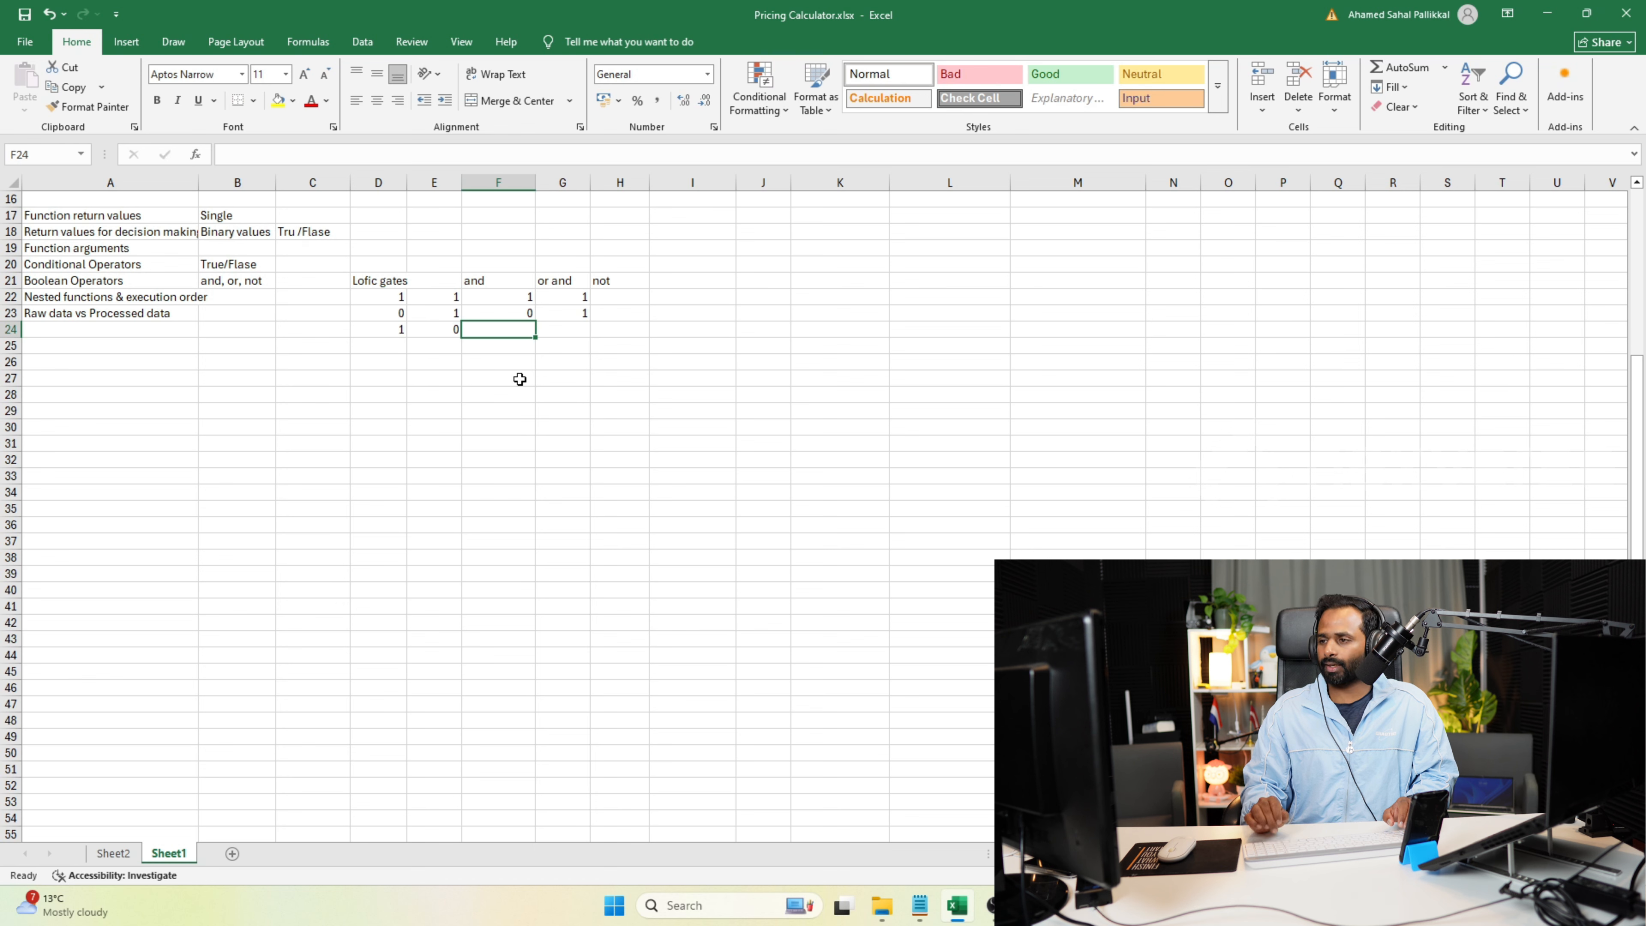
text(0)
key(Tab)
text(1)
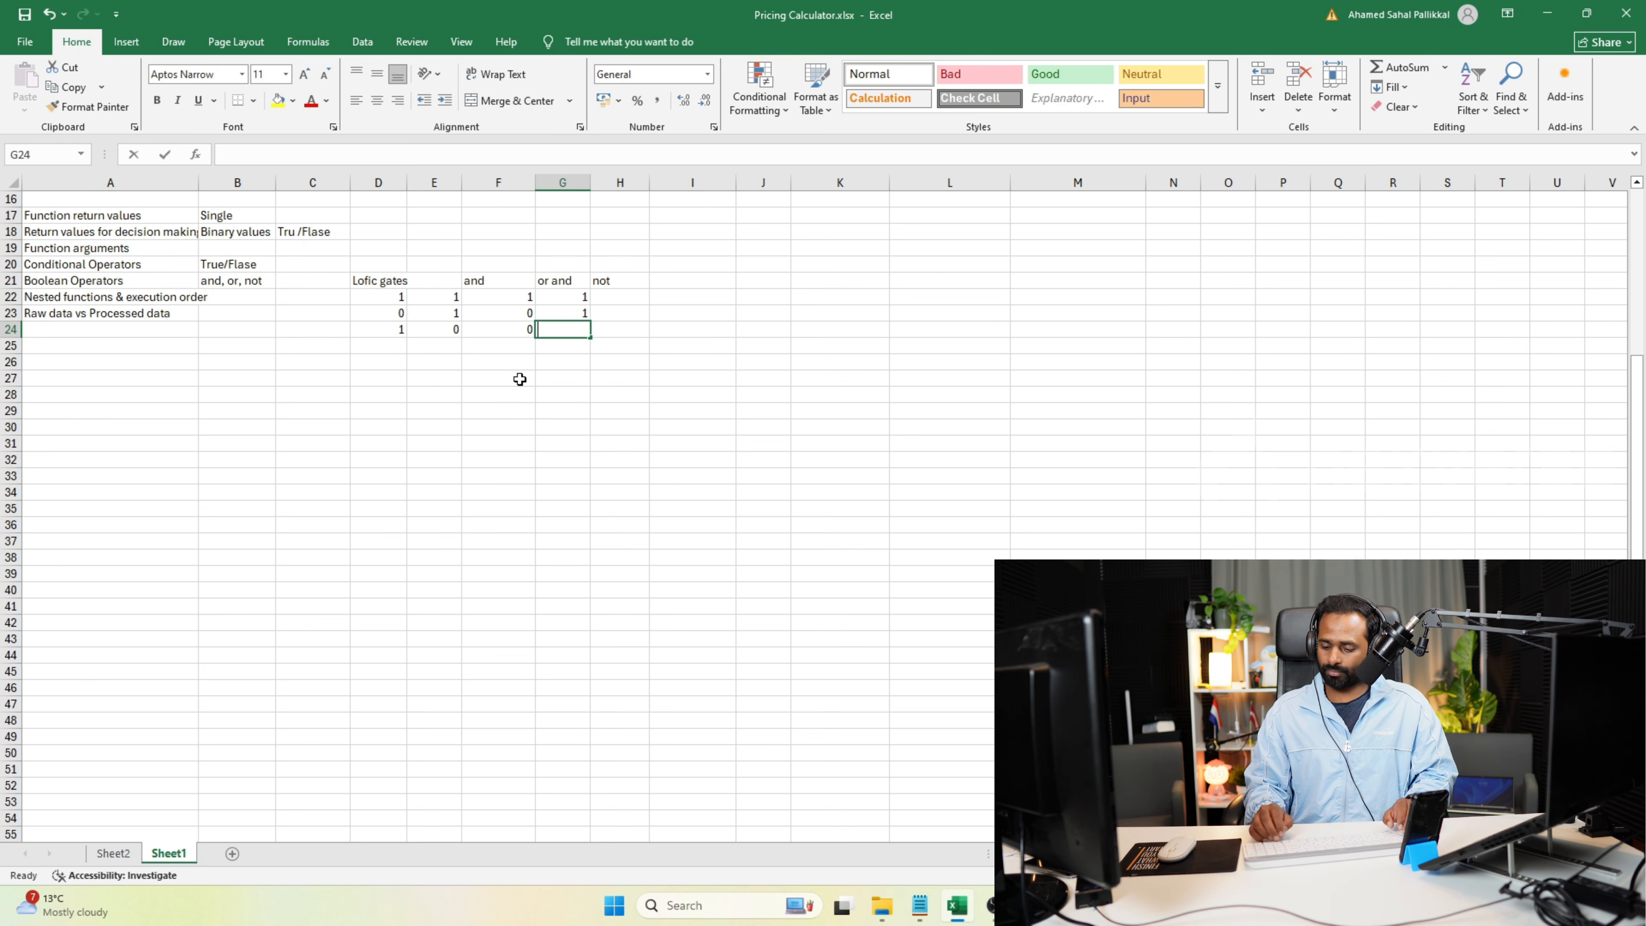
key(Tab)
Fill the last truth-table row, D25 to G25, with 0 in every cell.
key(Down)
key(Left)
key(Left)
key(Left)
key(Left)
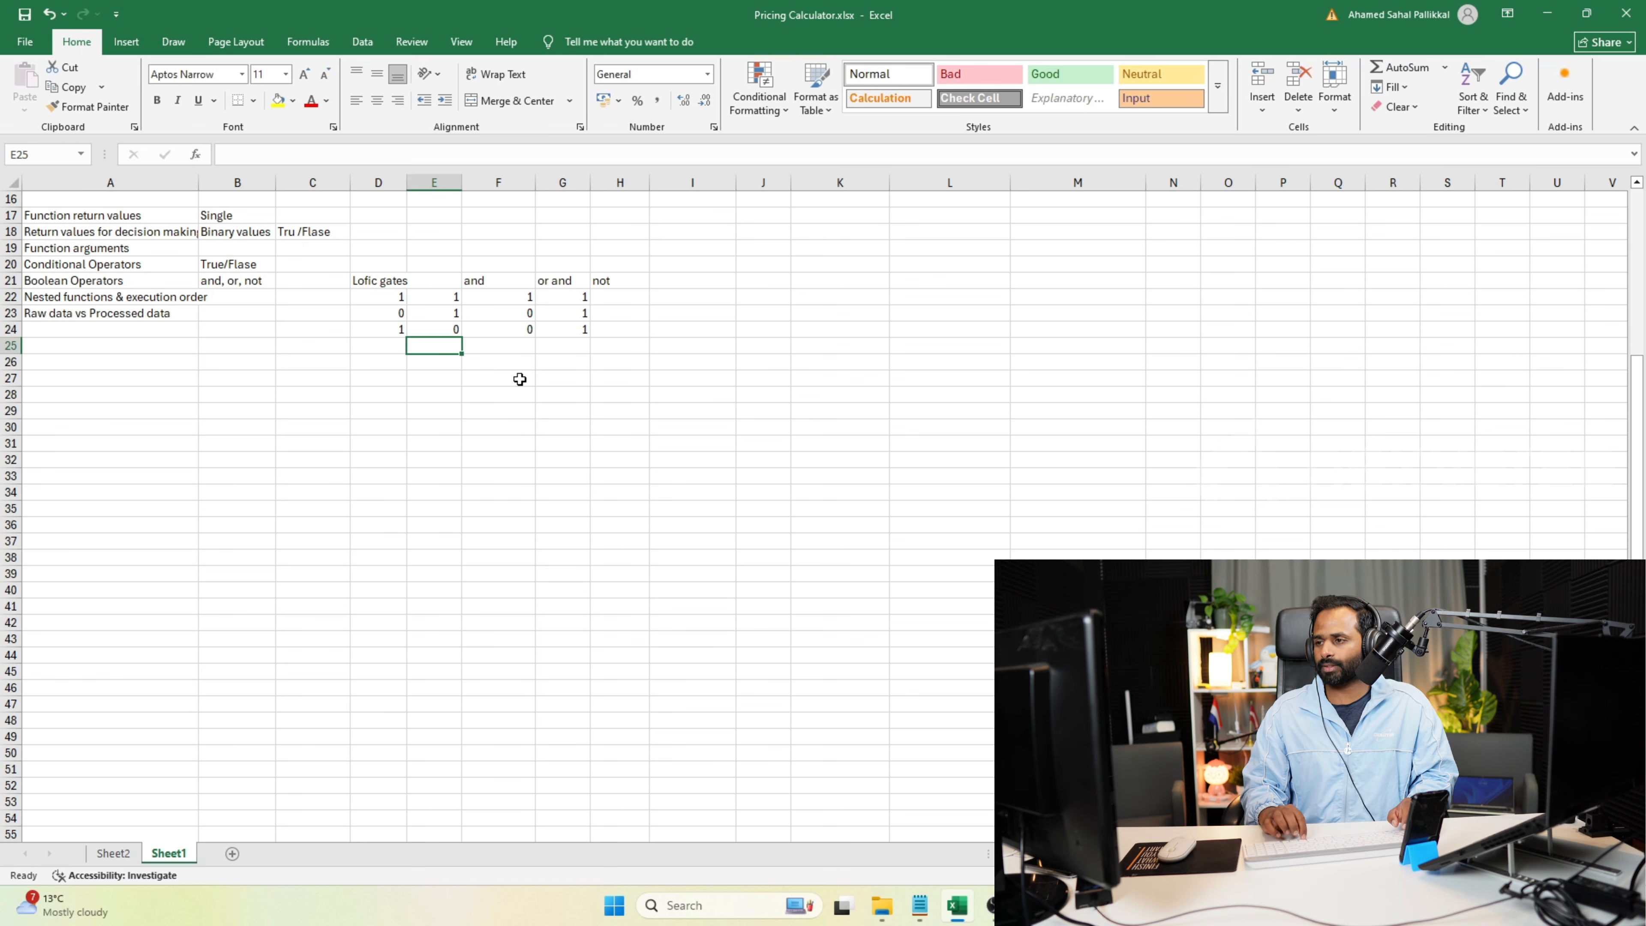
text(0)
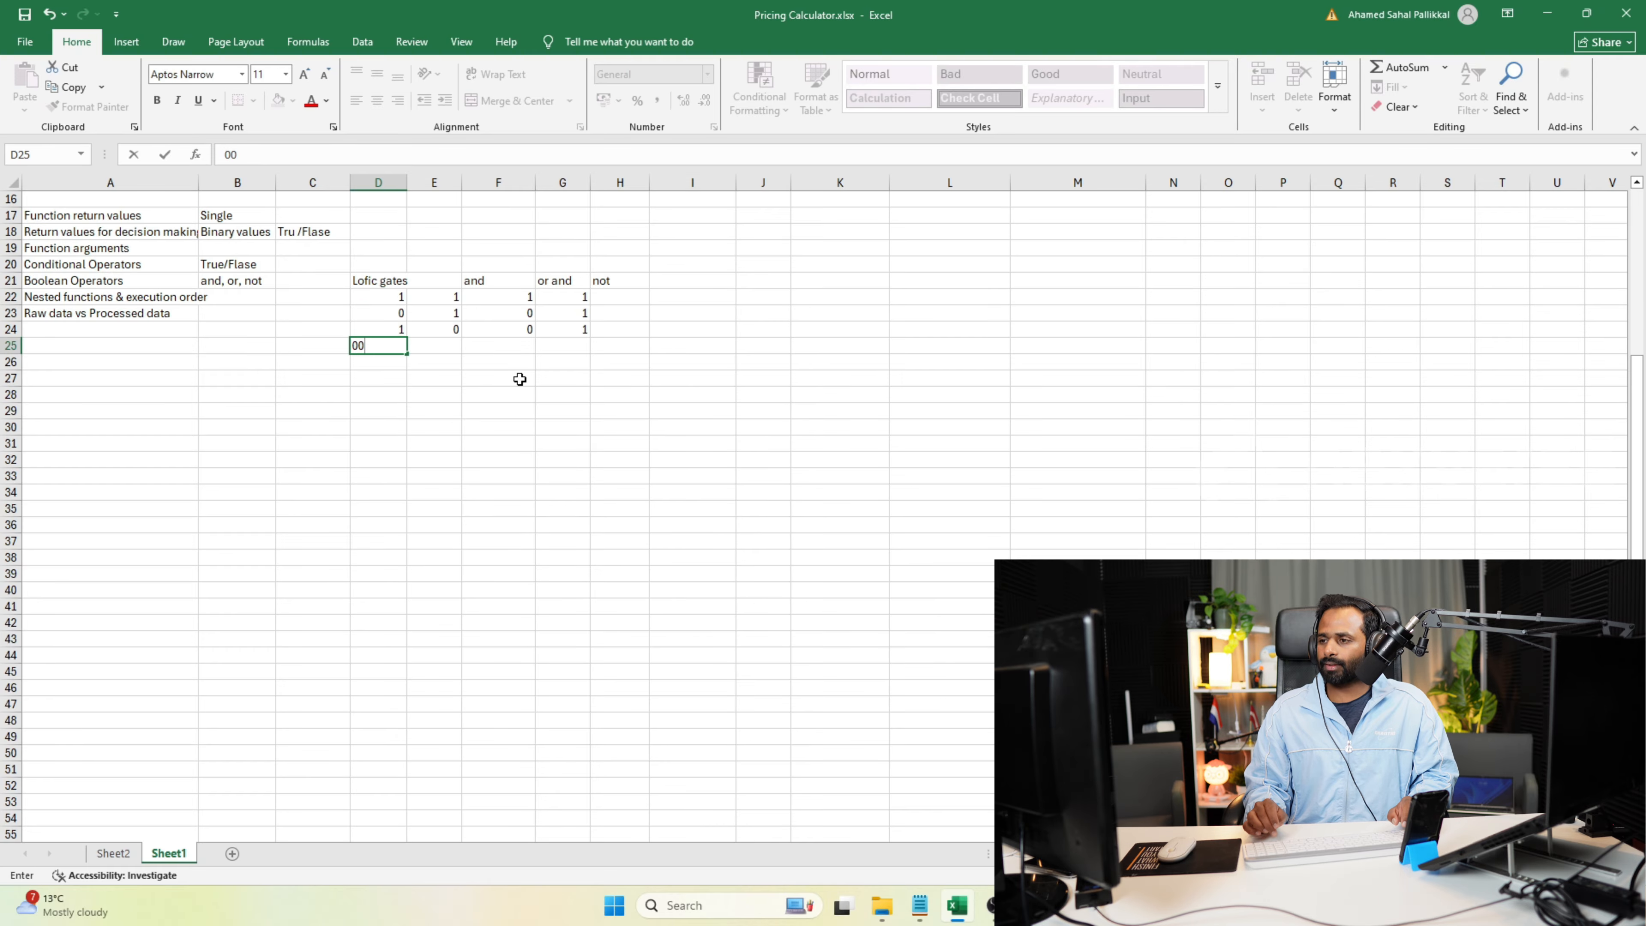
key(Tab)
text(0)
key(Tab)
text(0)
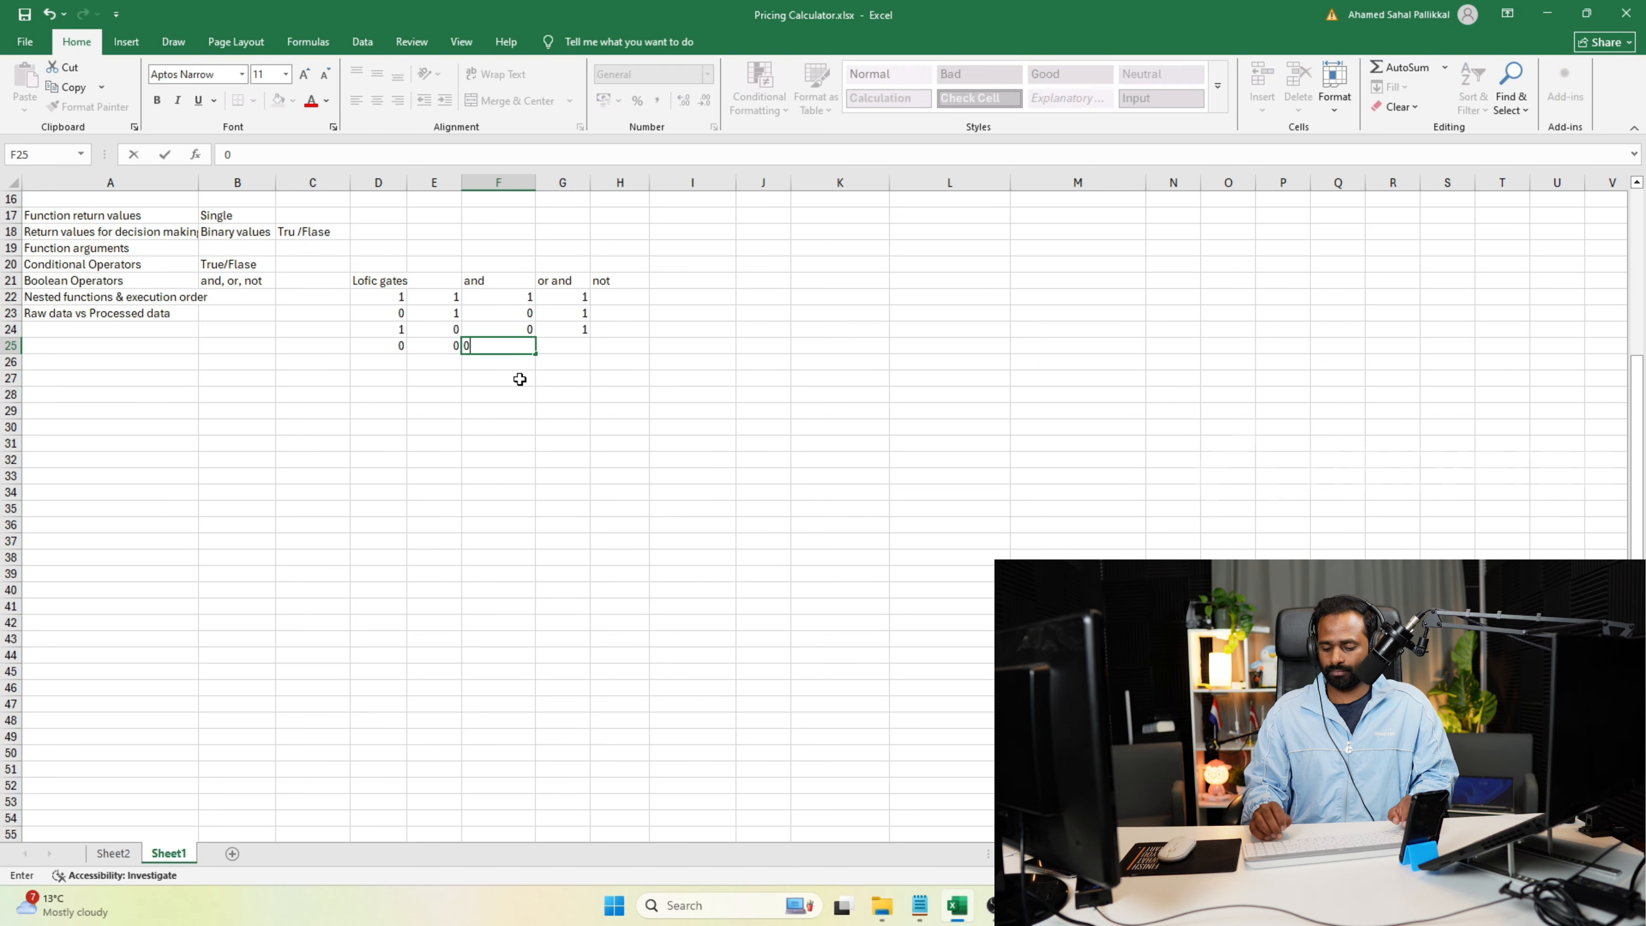
key(Tab)
text(0)
key(Tab)
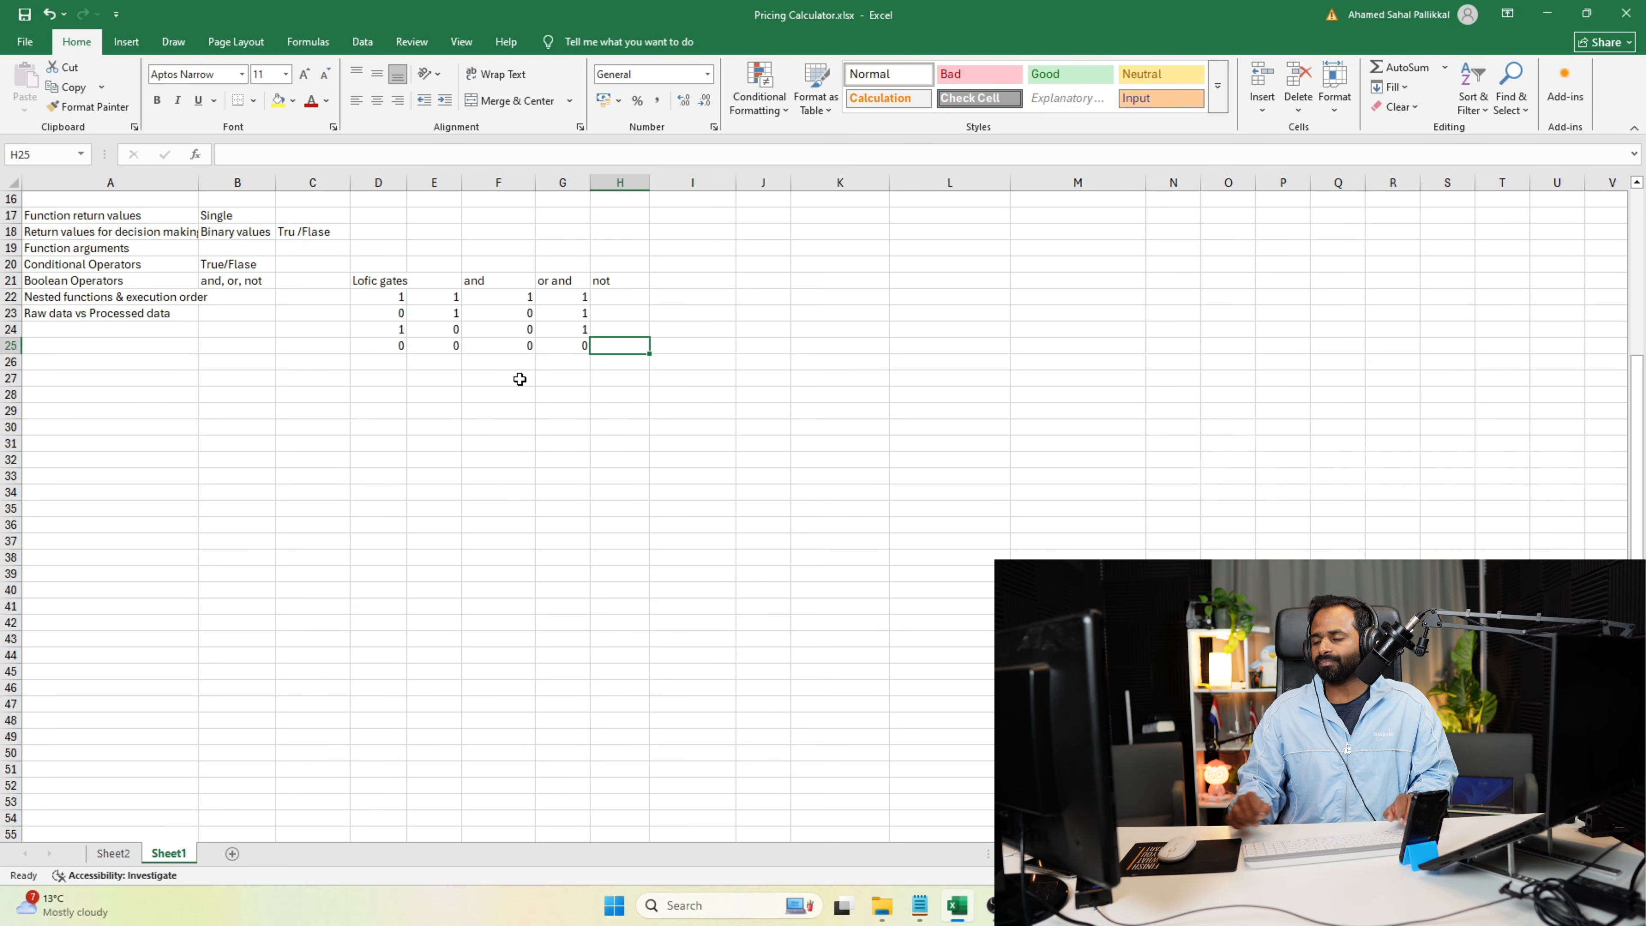
Review the input combinations in D22:E25 against the "and" and "or" results beside them.
drag(389, 299, 452, 345)
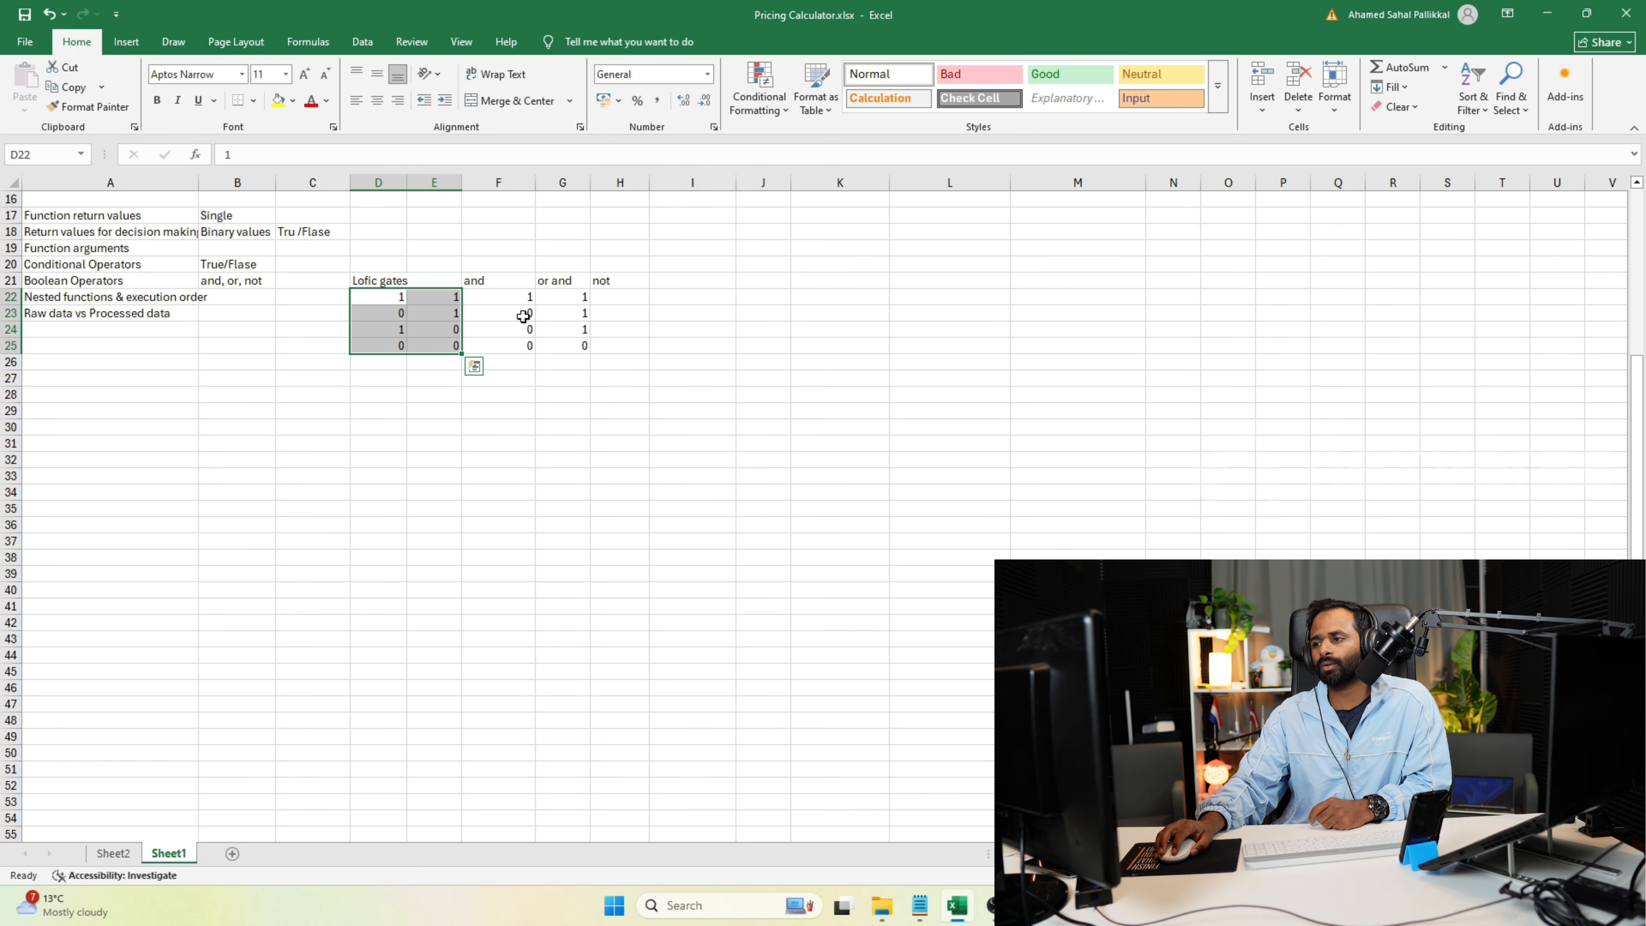
click(526, 298)
click(511, 352)
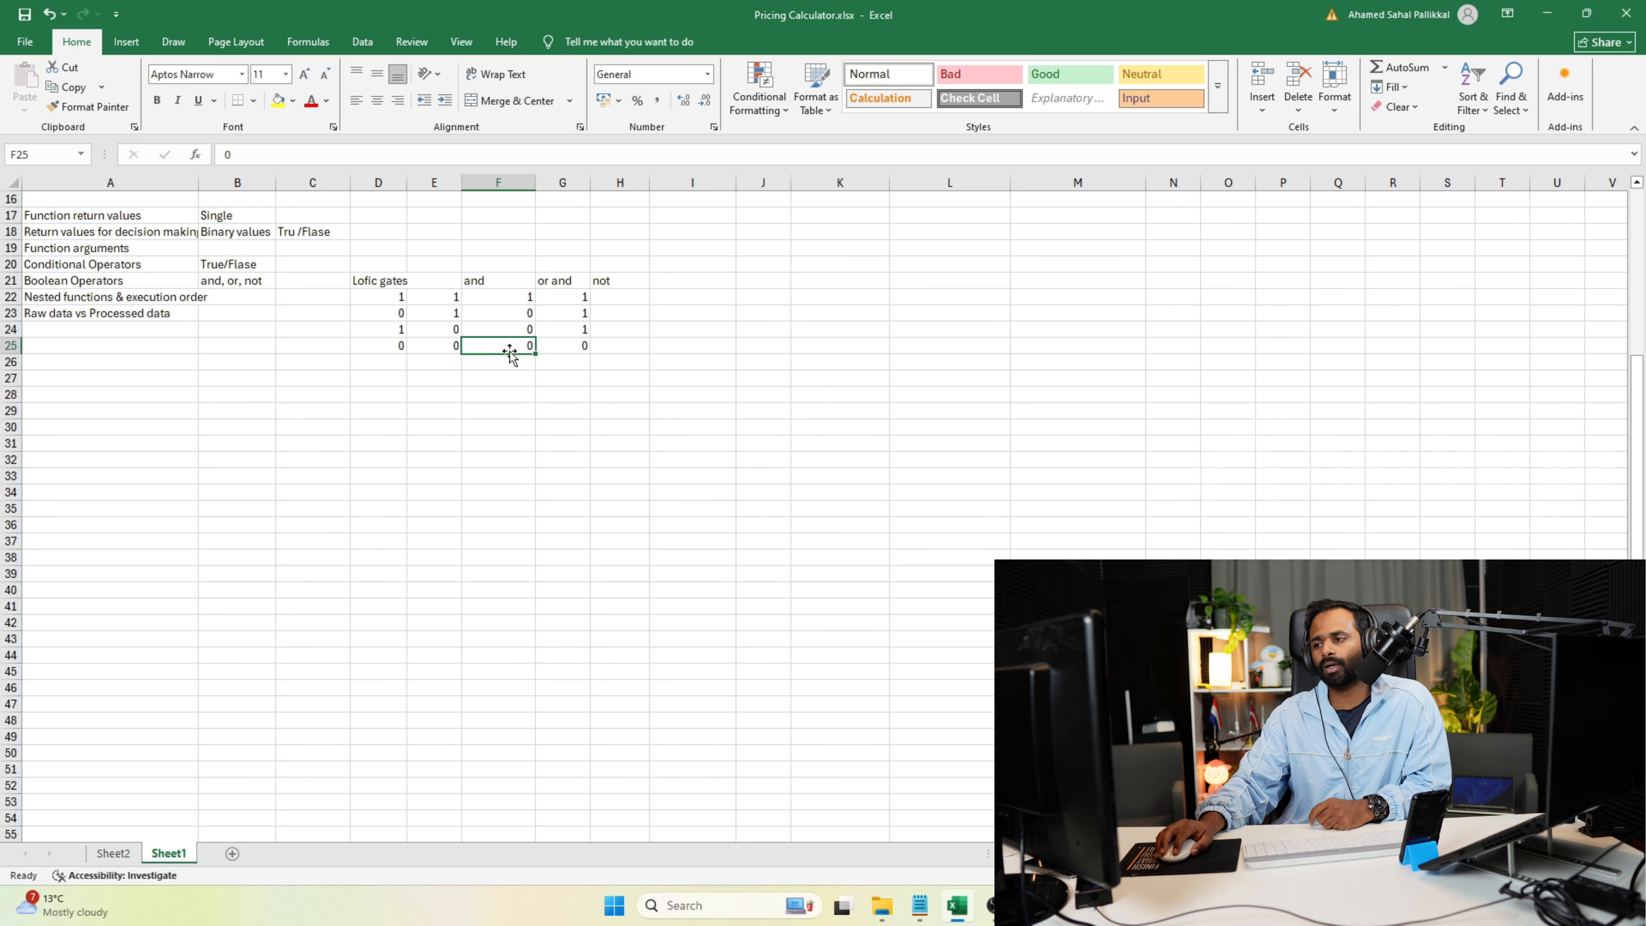
drag(504, 316, 578, 330)
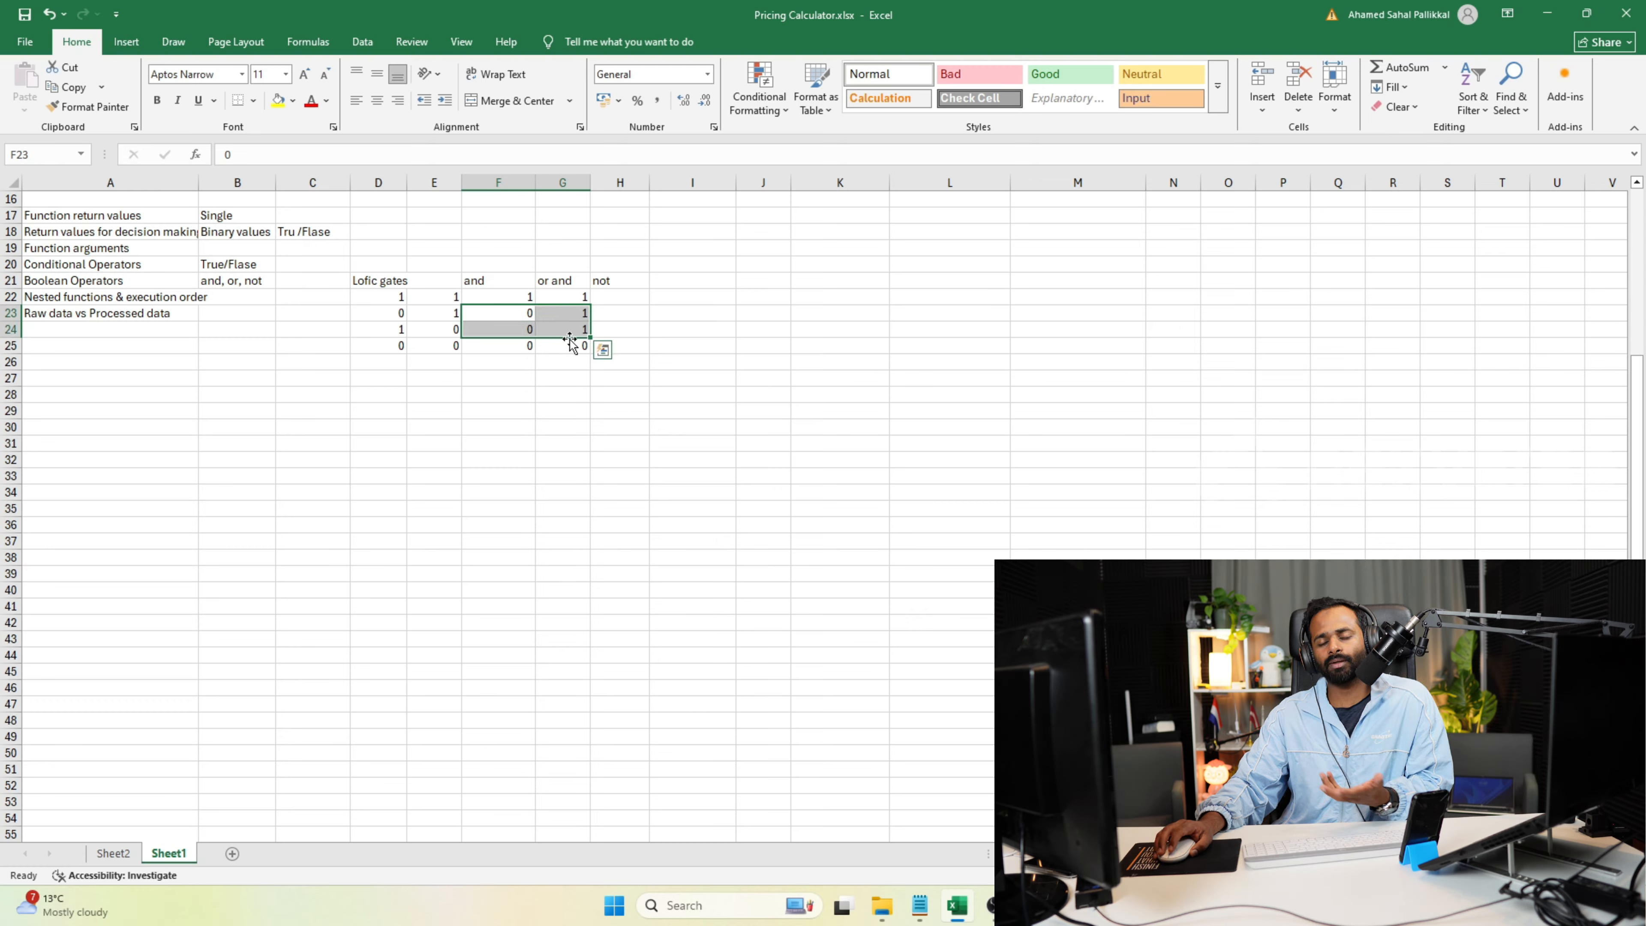
click(603, 299)
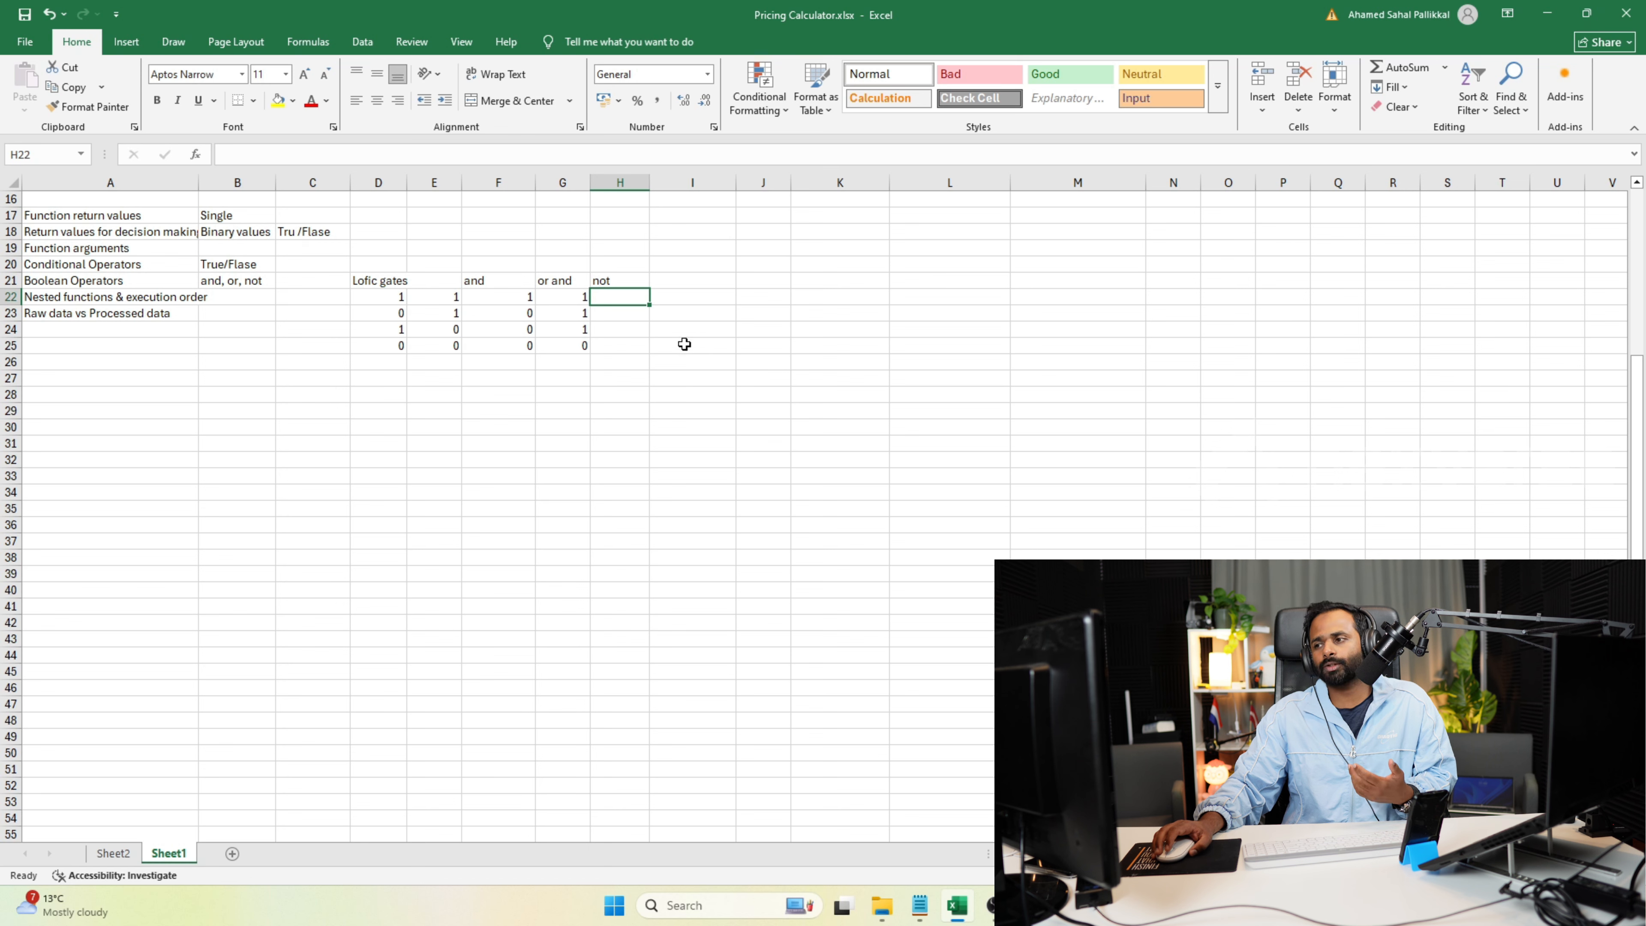
click(555, 296)
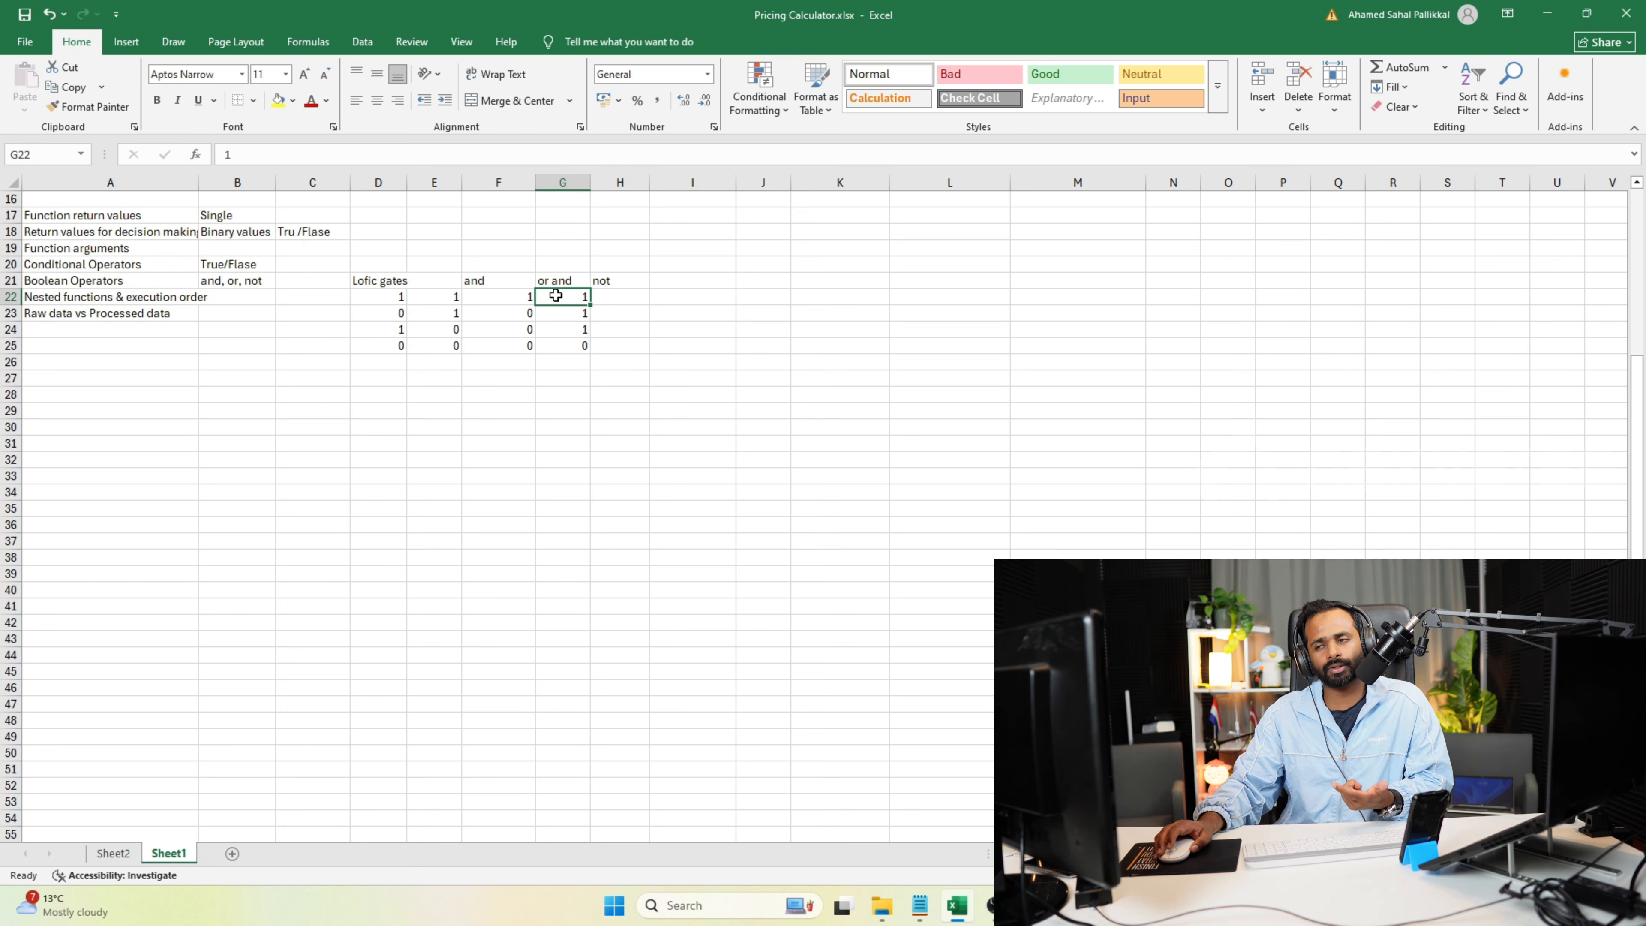
Enter the formula =NOT(G22) in cell H22, under the "not" heading.
click(599, 301)
text(=not()
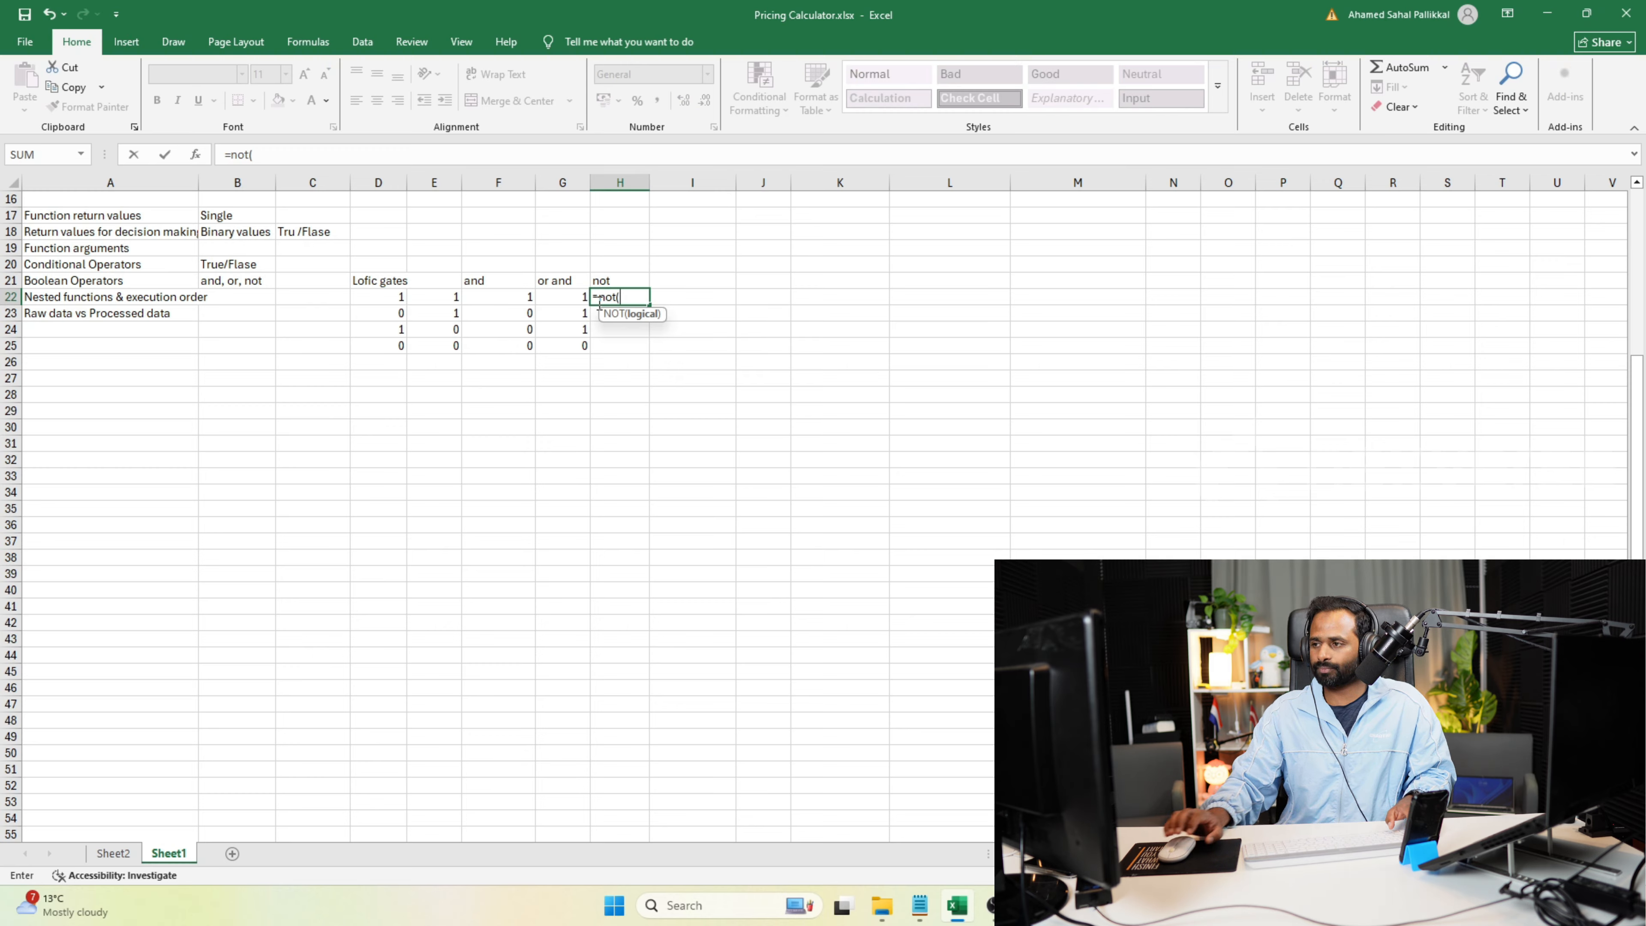
click(565, 298)
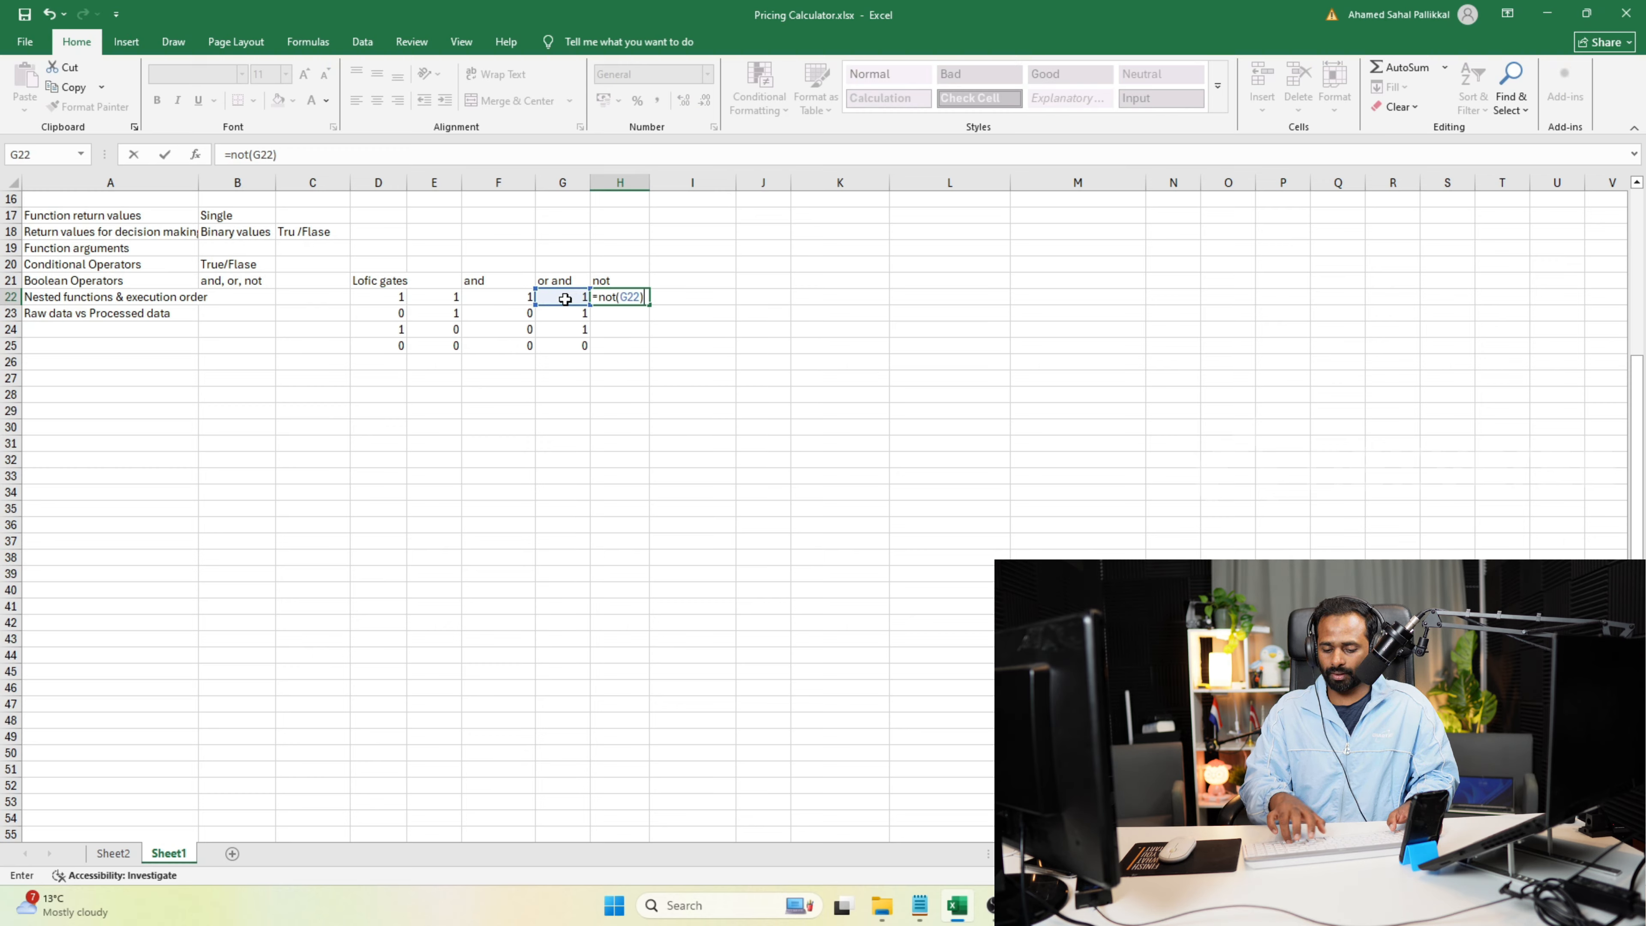
key(Return)
click(641, 299)
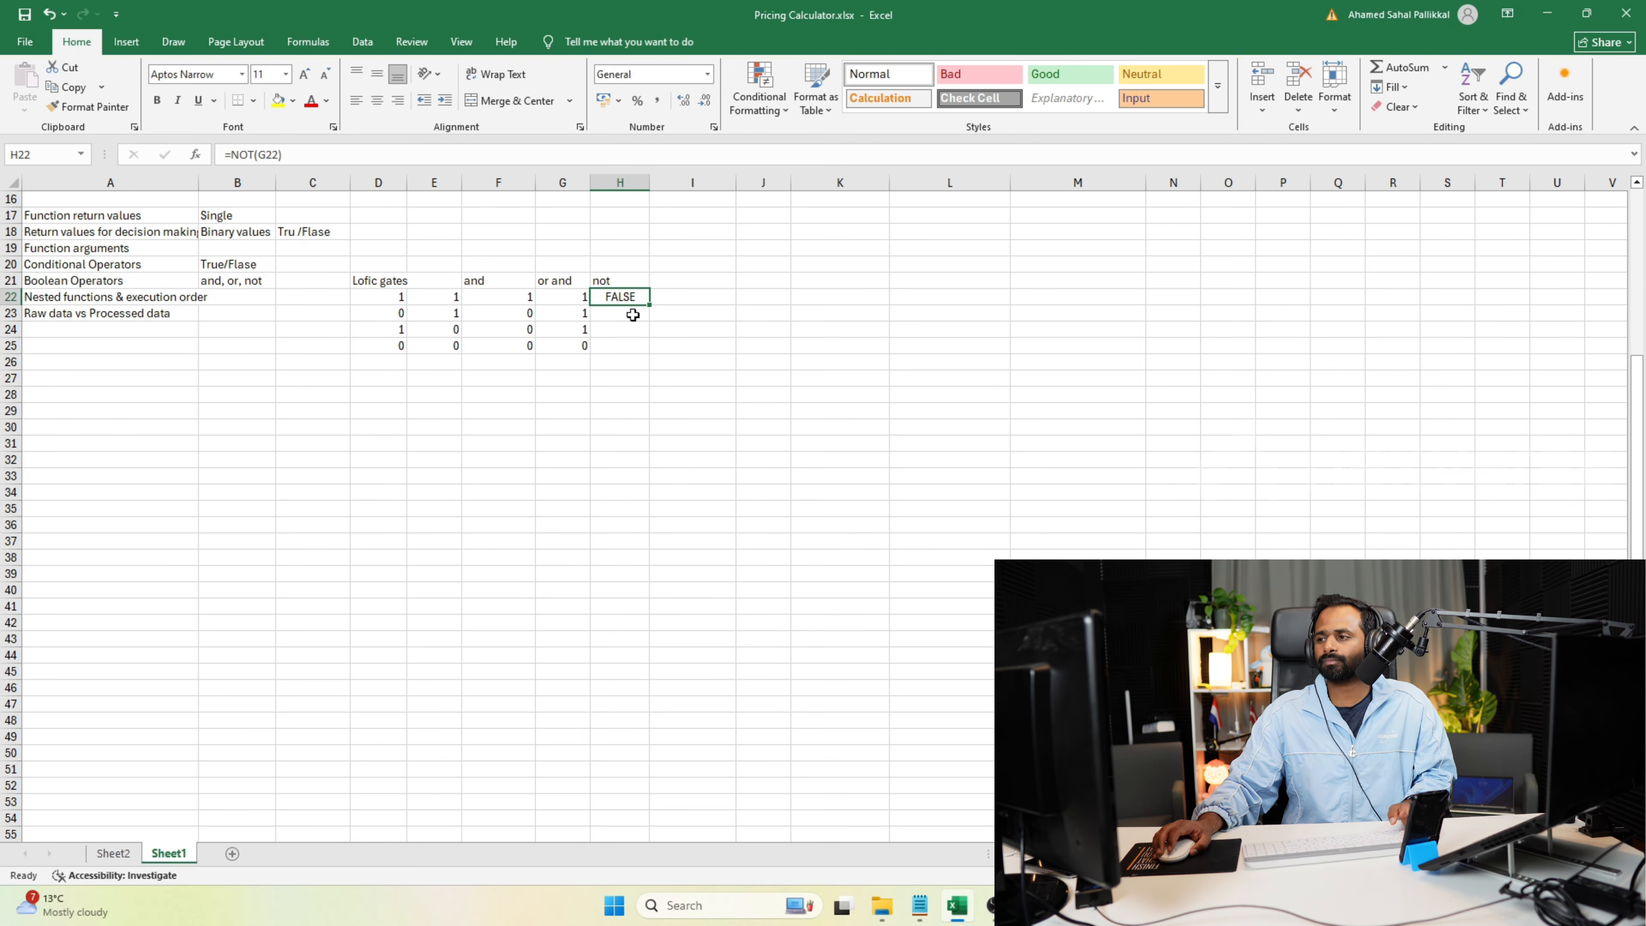
Enter True in I22 with its numeric equivalent 1 in J22, beside the truth table.
click(716, 295)
text(True)
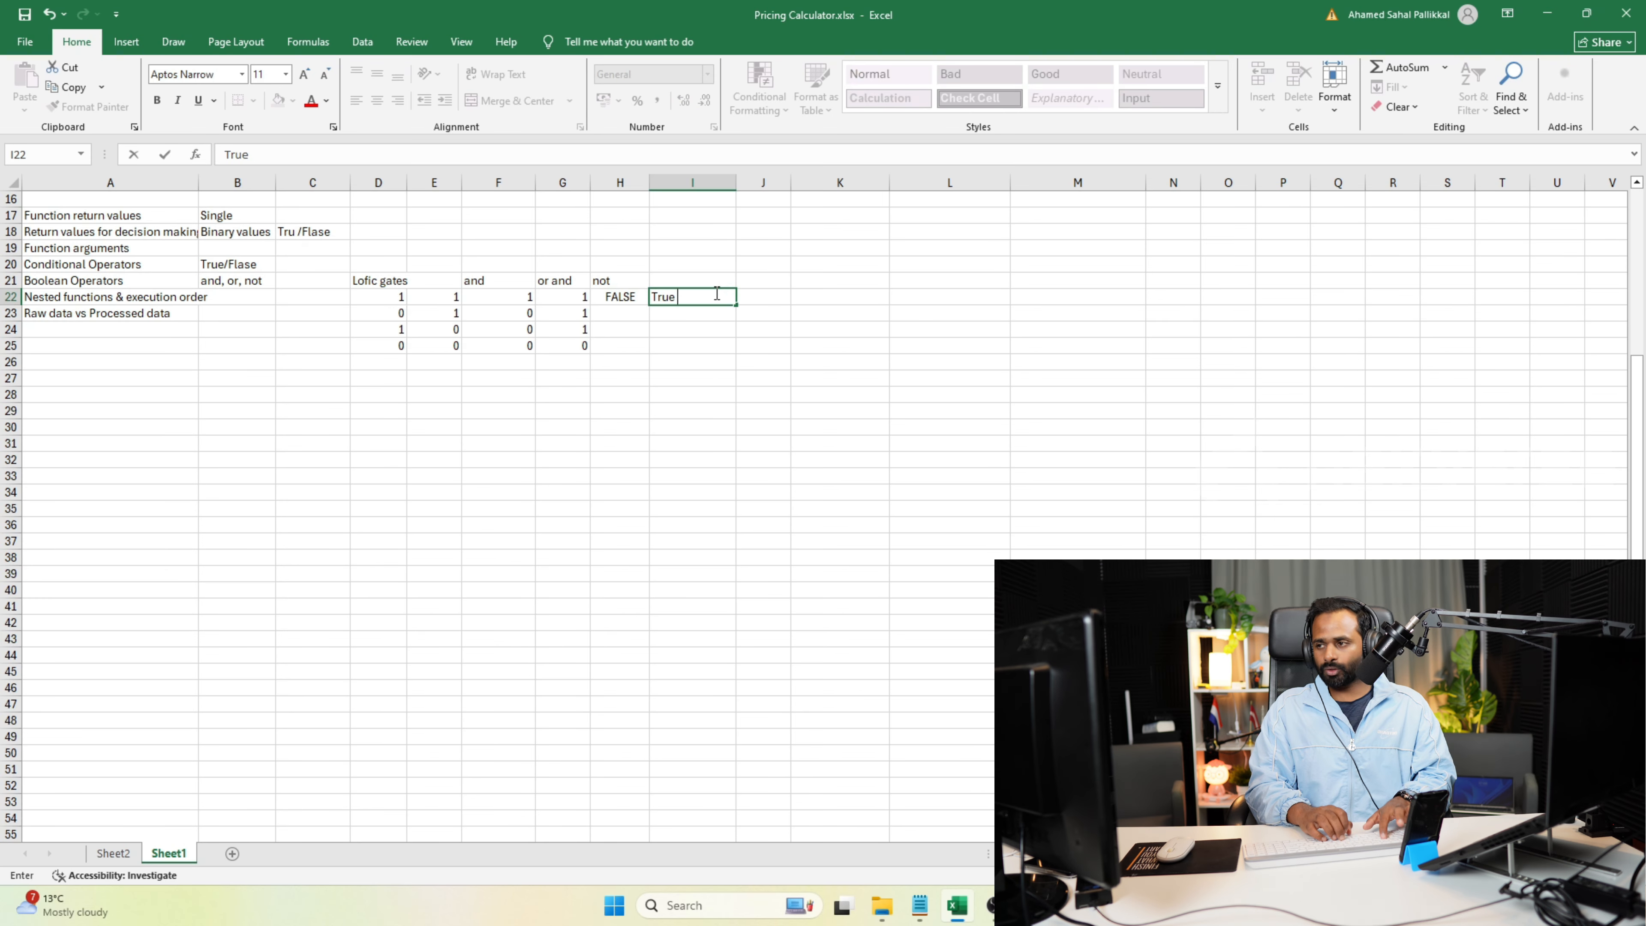
key(Tab)
text(1)
key(Return)
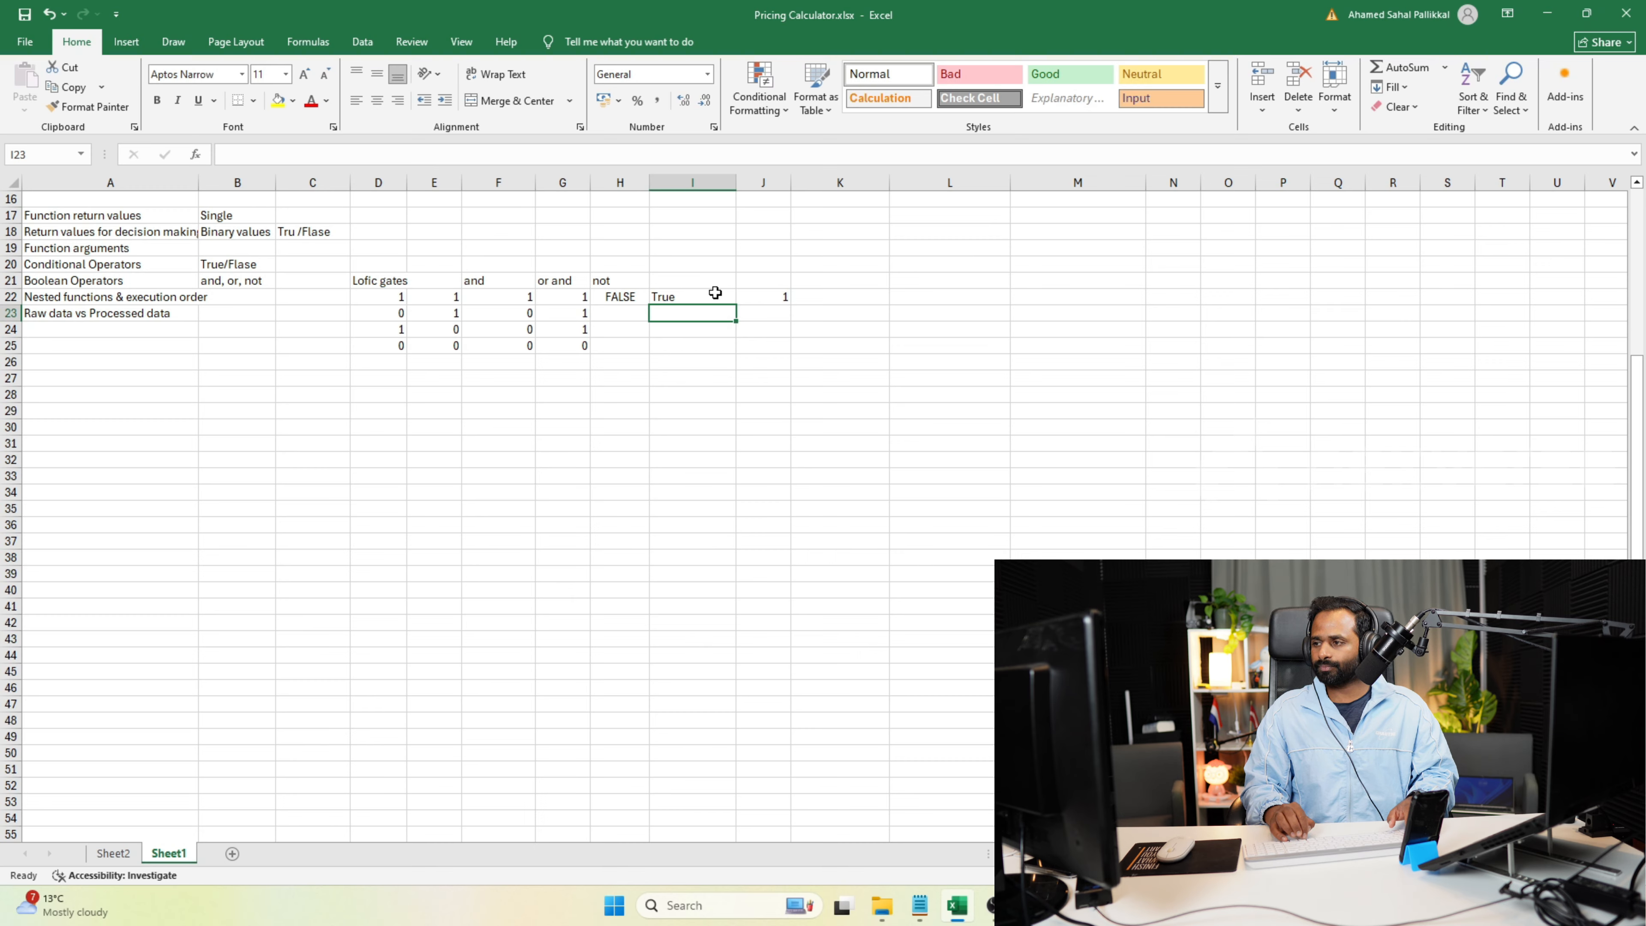
Enter False in I23 with its numeric equivalent 0 in J23.
text(F)
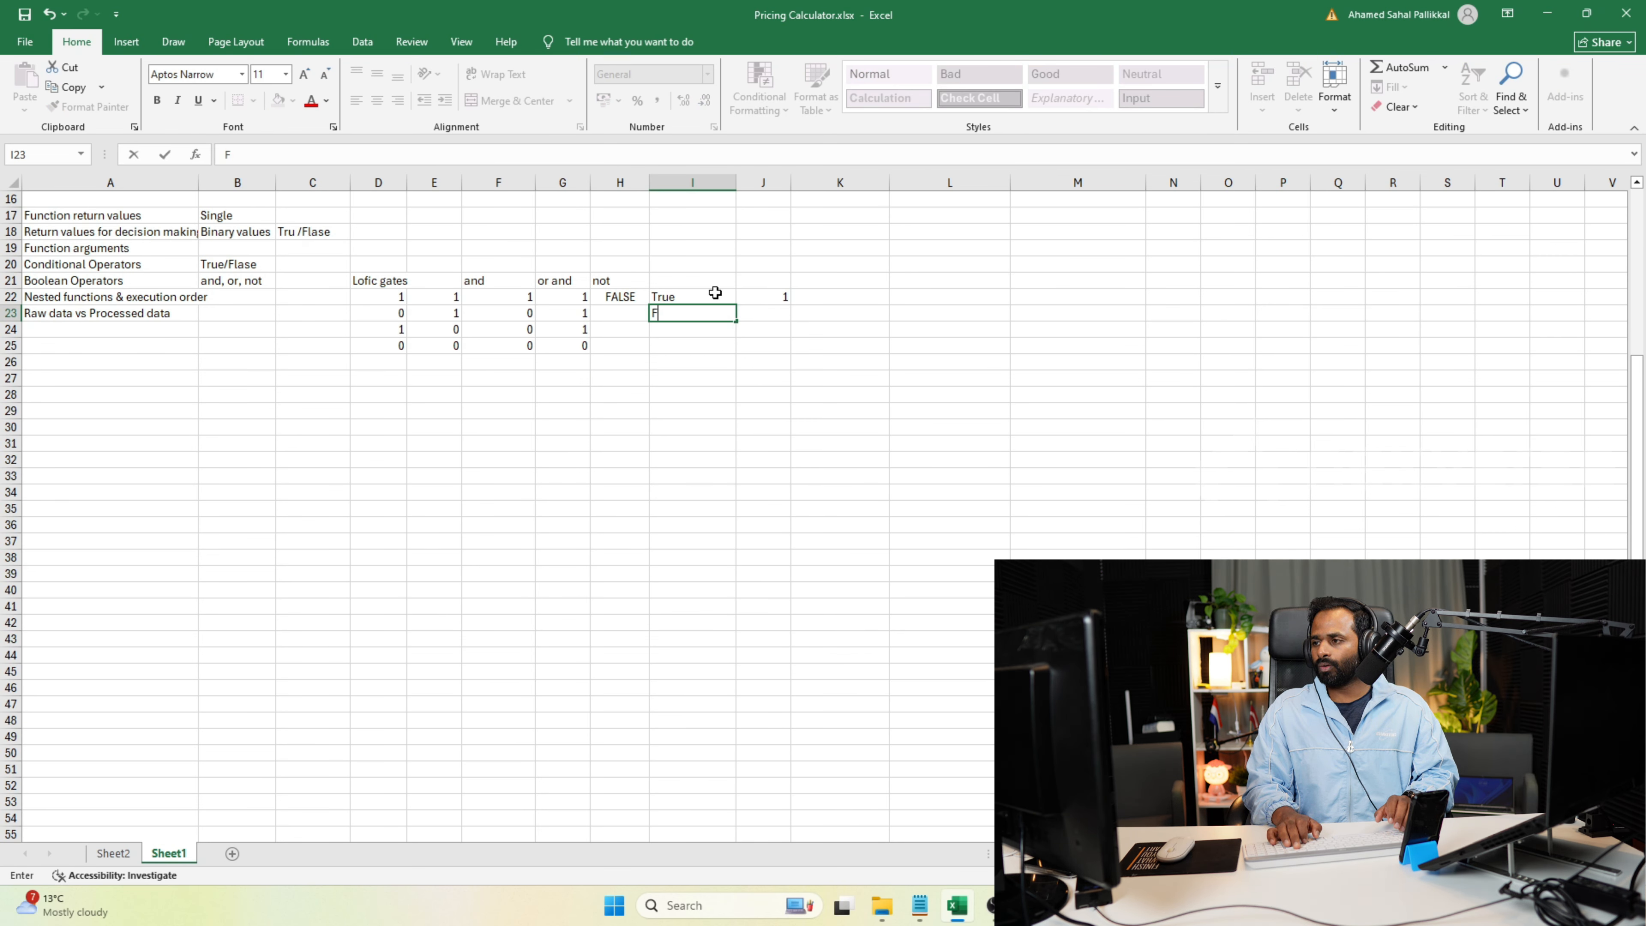
text(lasealse)
key(Tab)
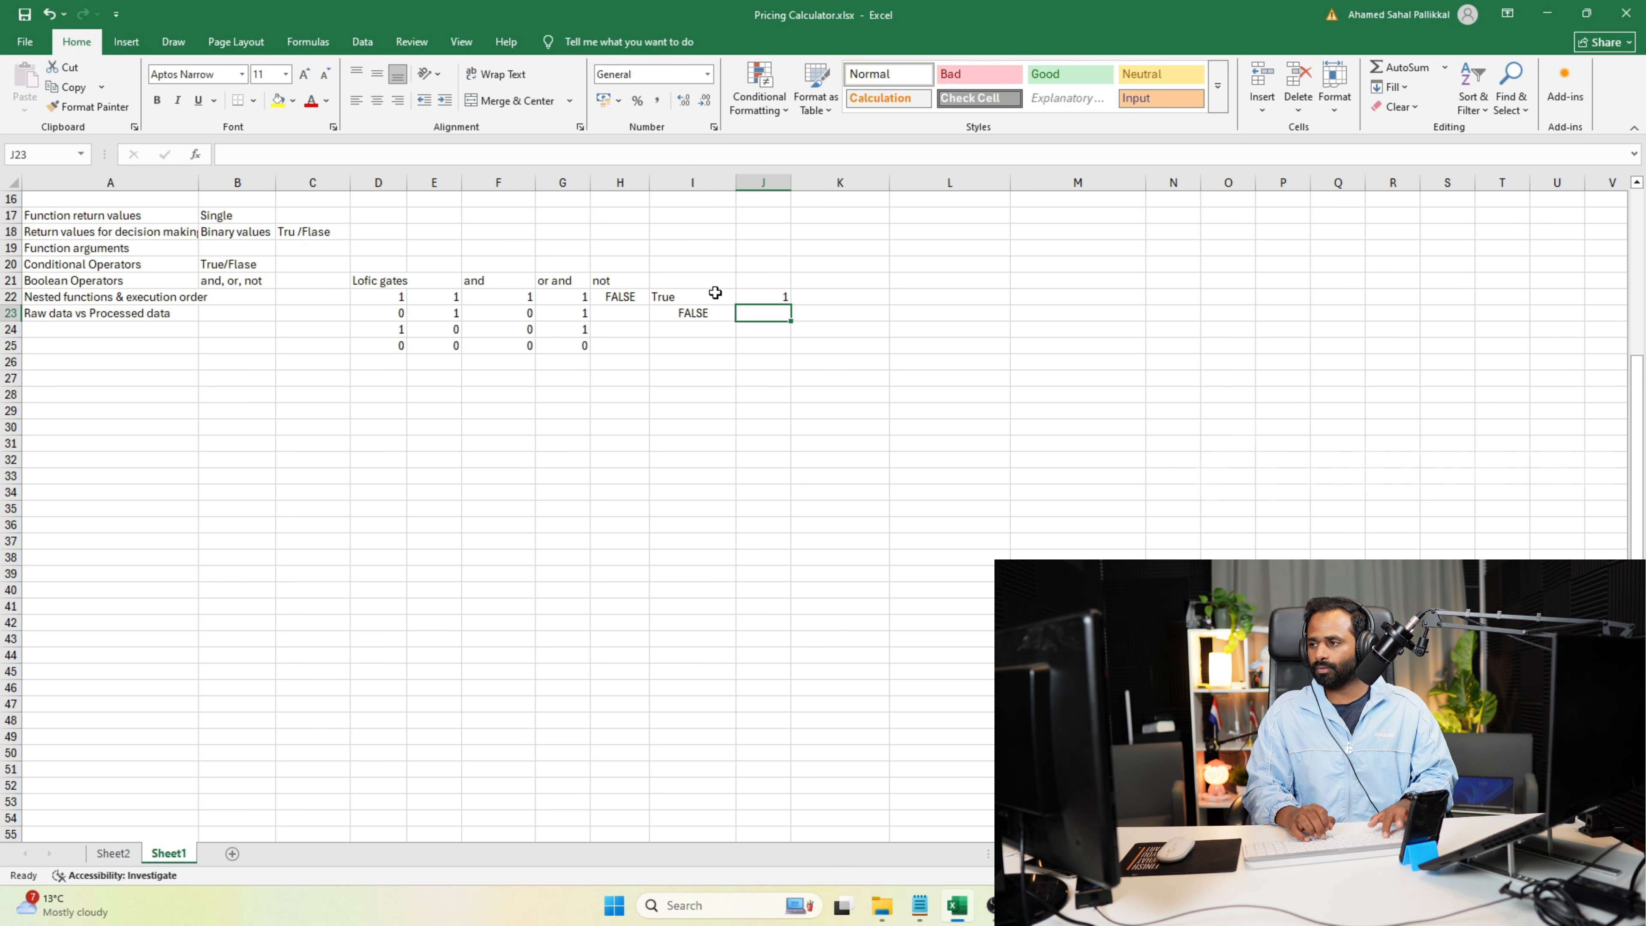
text(0)
key(Tab)
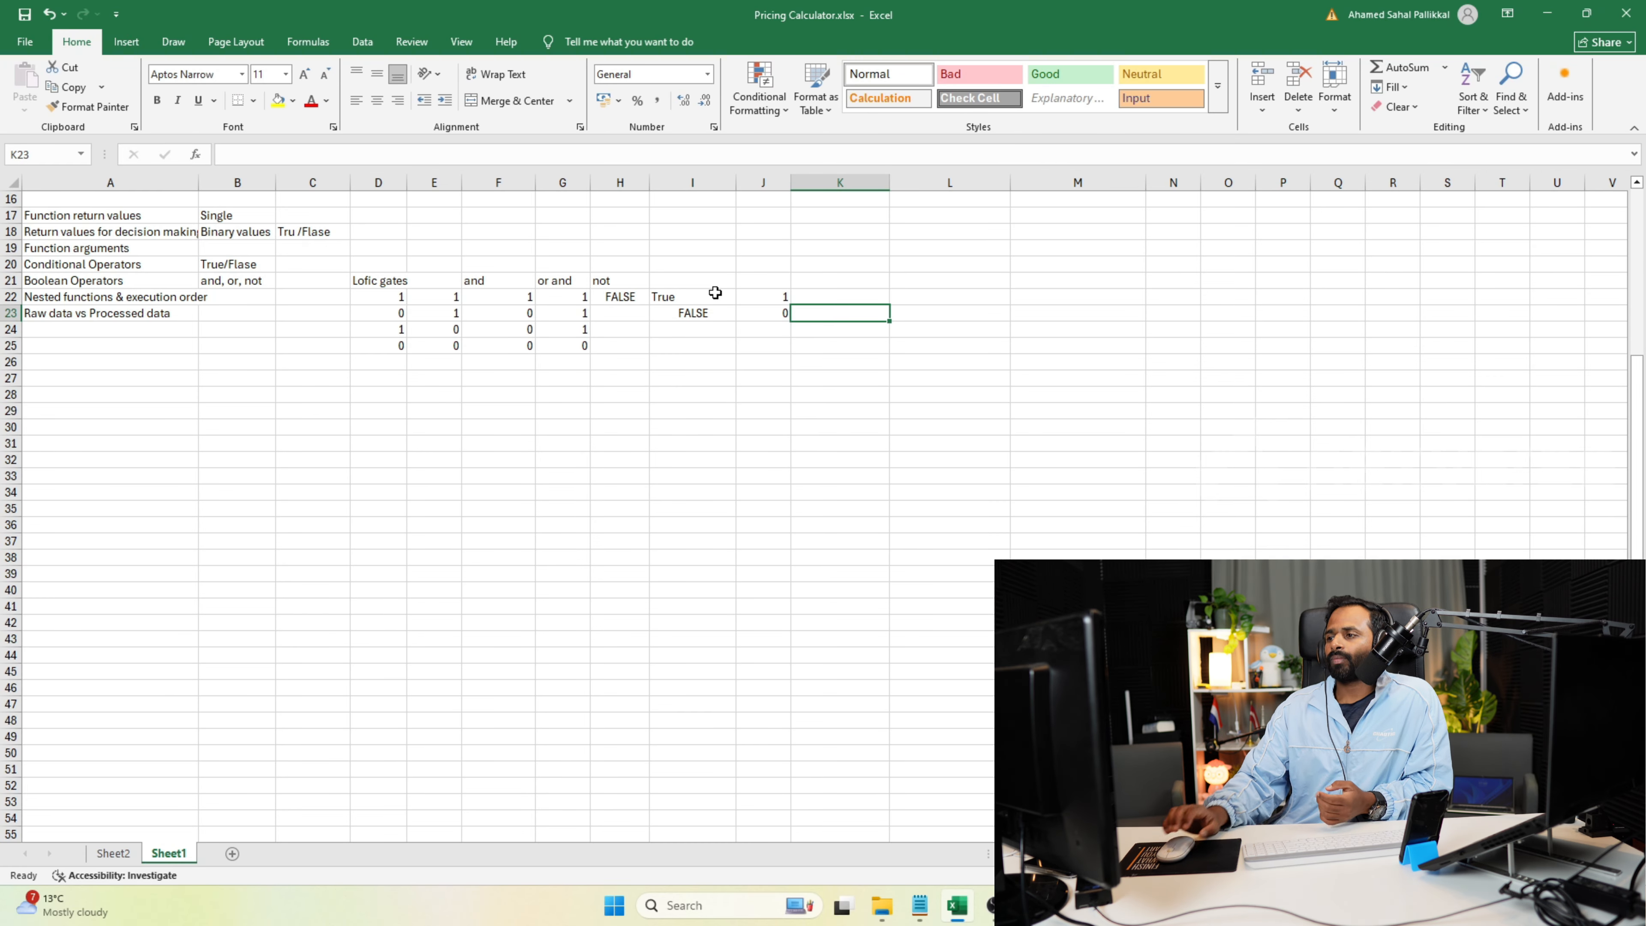
click(606, 300)
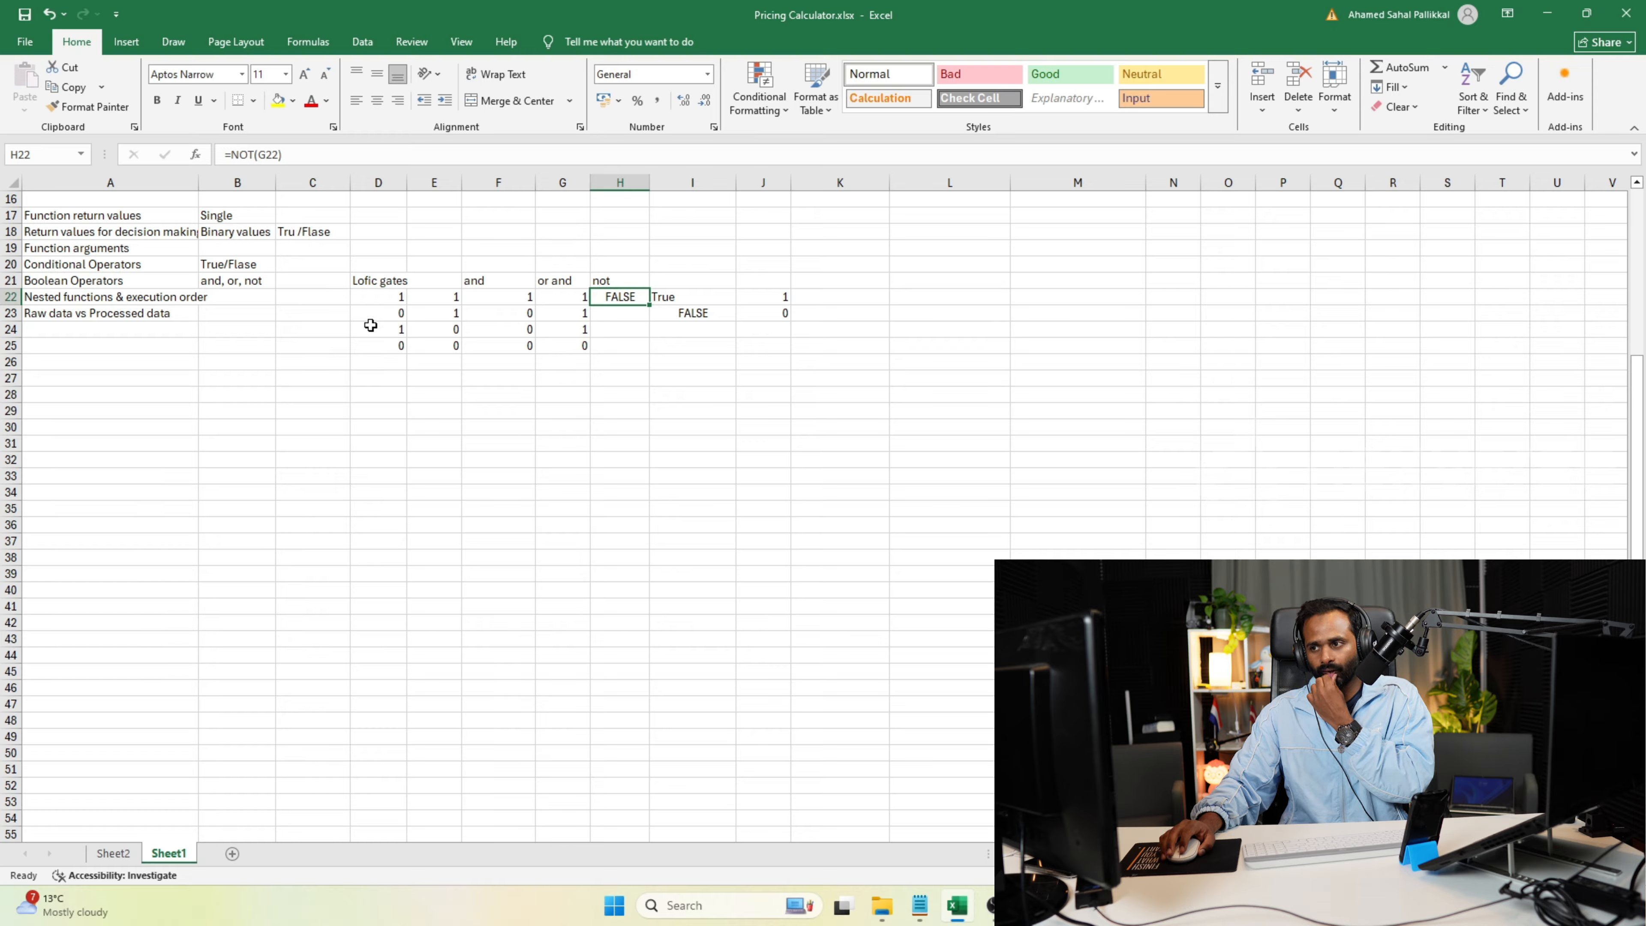
click(366, 278)
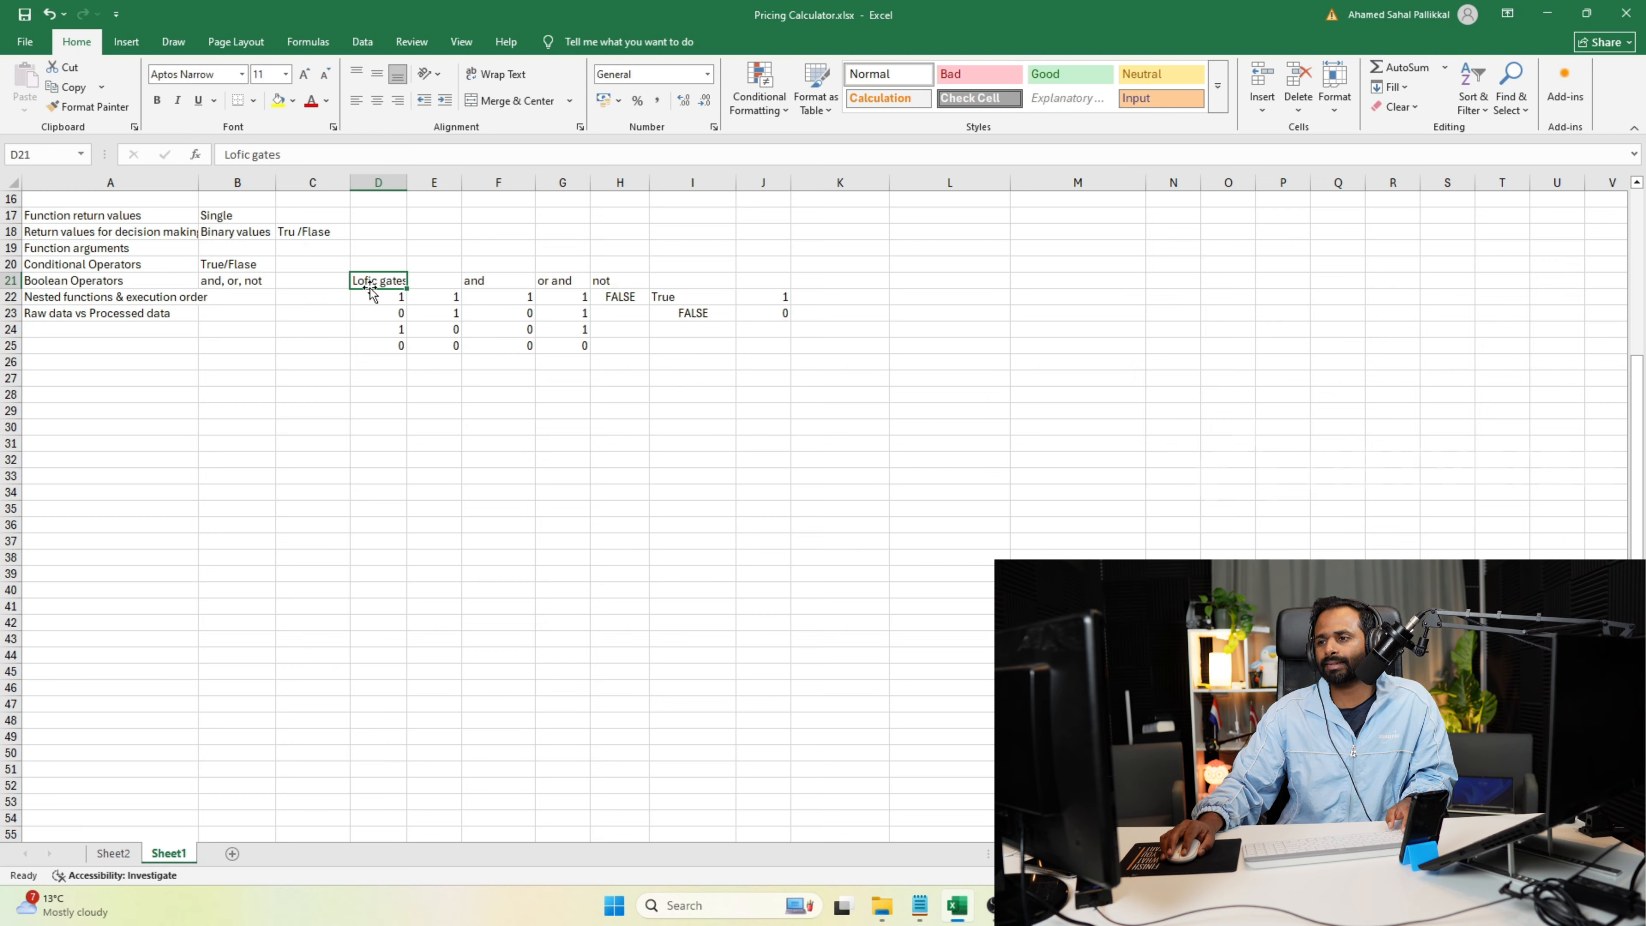
click(140, 264)
click(138, 280)
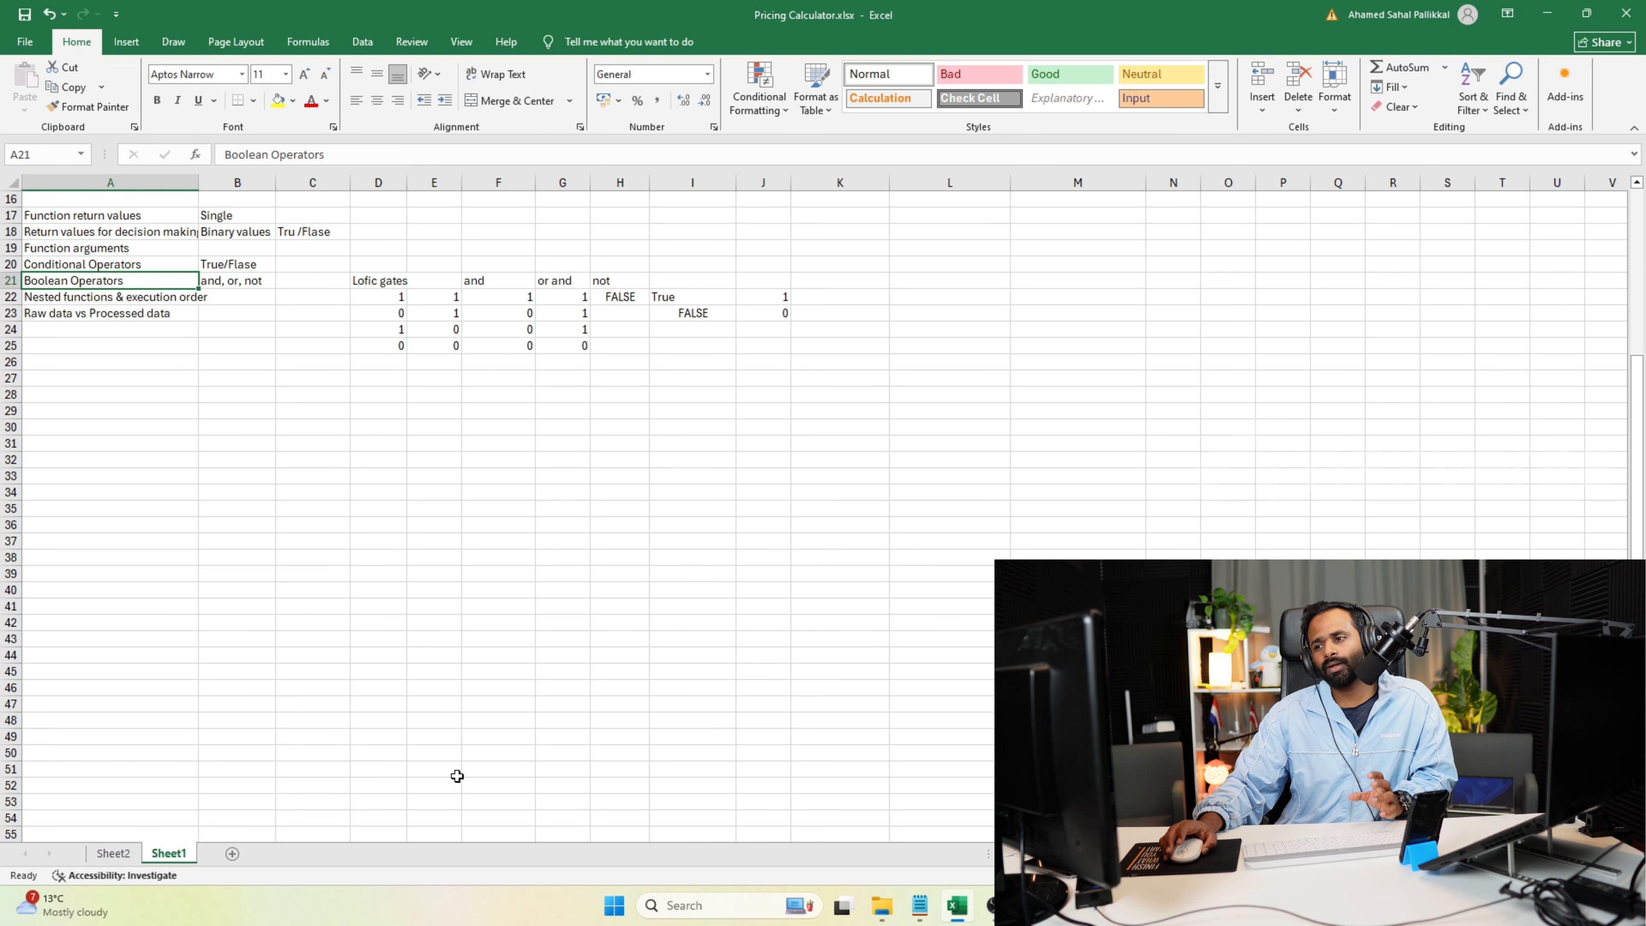
Switch to the Programiz Python online compiler in Chrome and agree to its privacy choices.
click(958, 906)
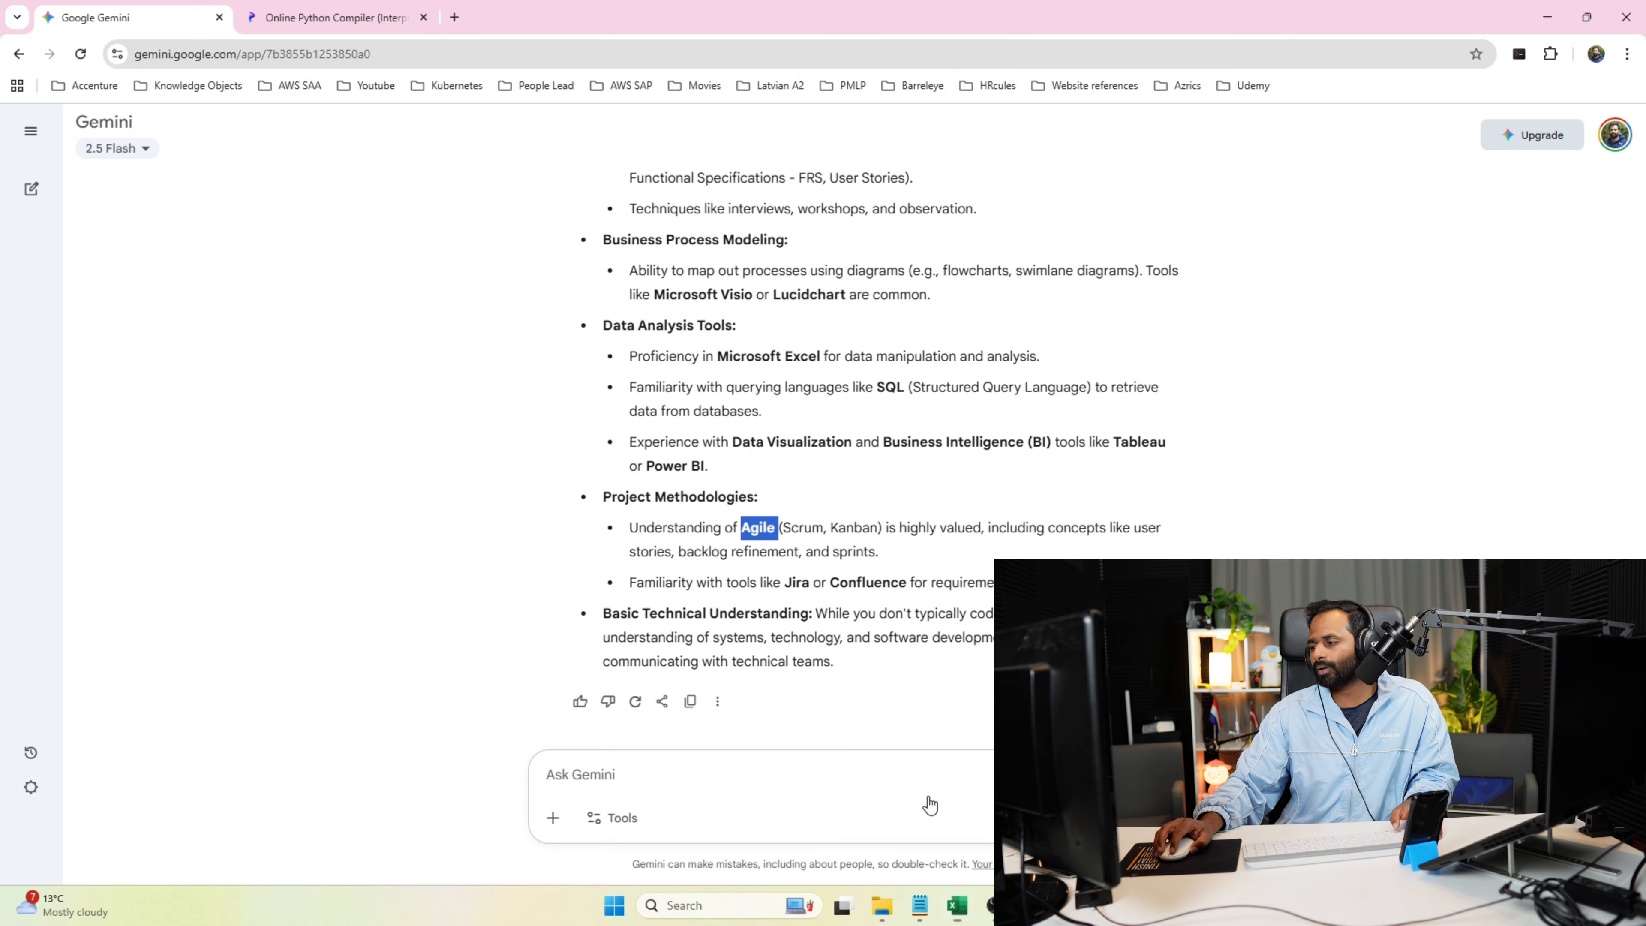
click(376, 15)
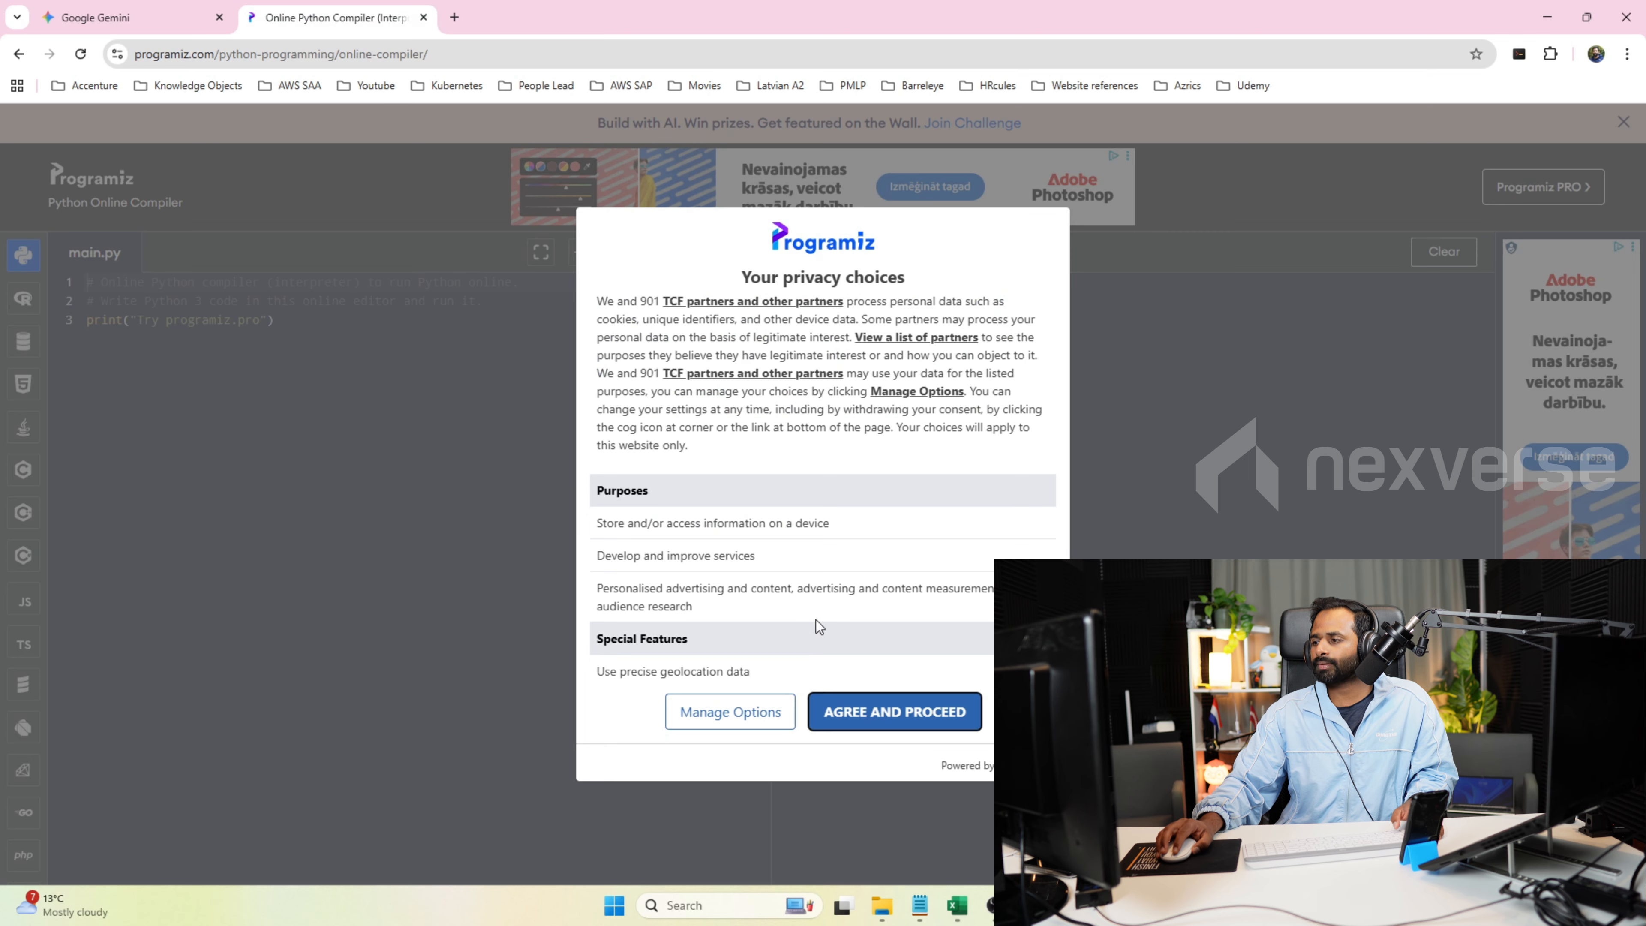
click(852, 700)
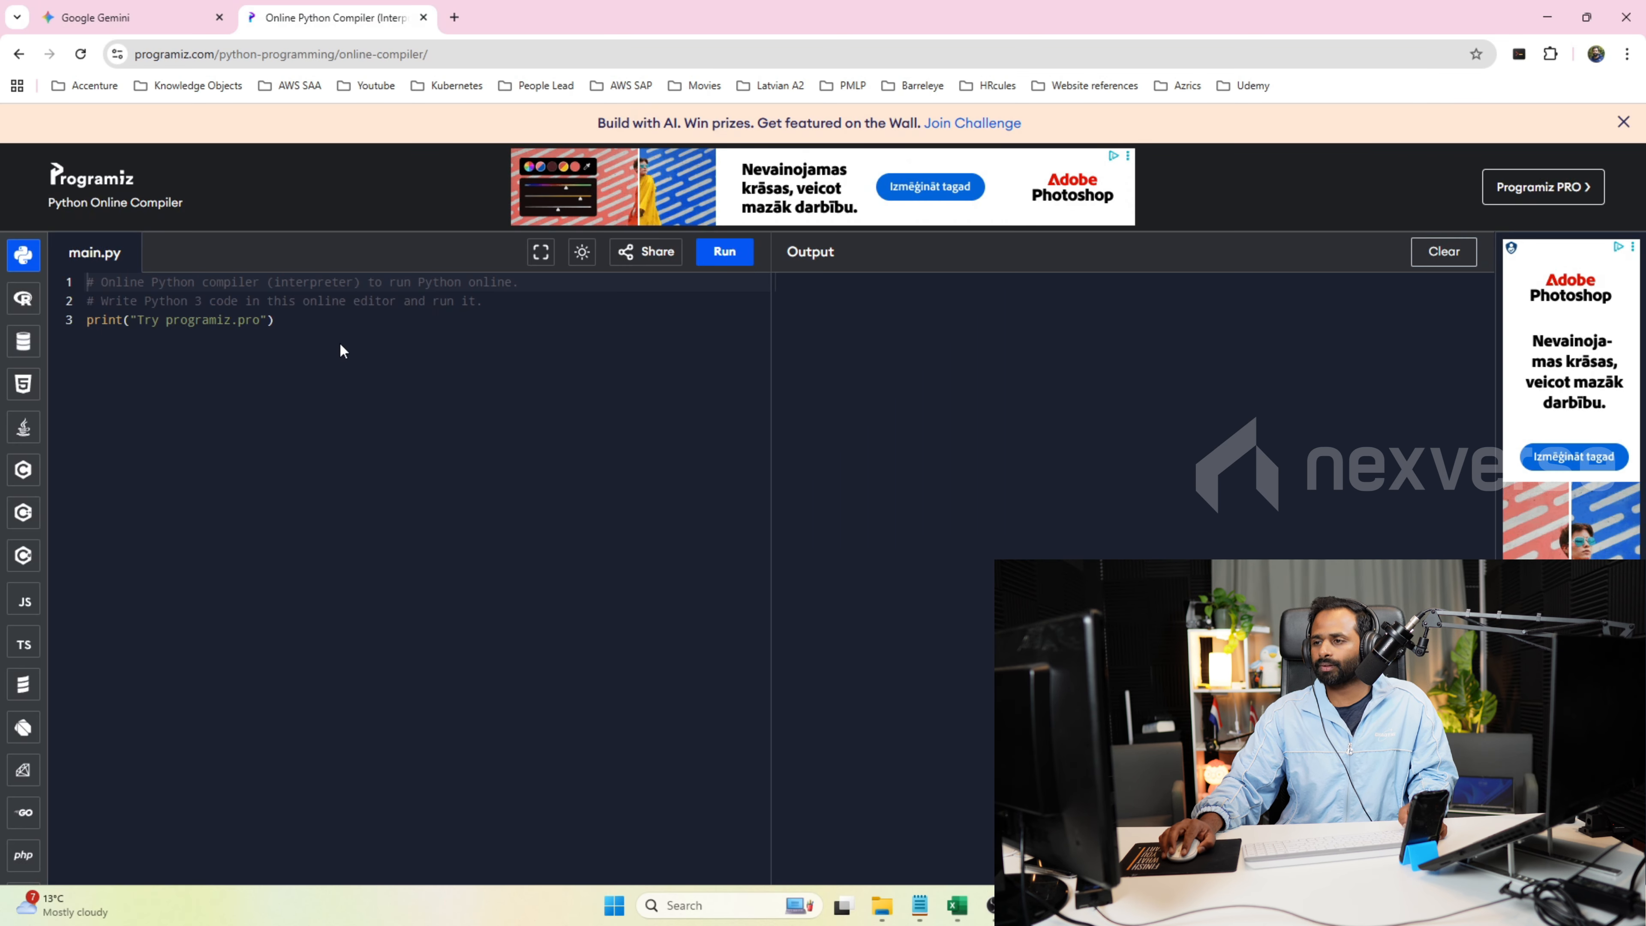
Replace all the sample code in main.py with the condition line "if 1 > 2:".
click(337, 328)
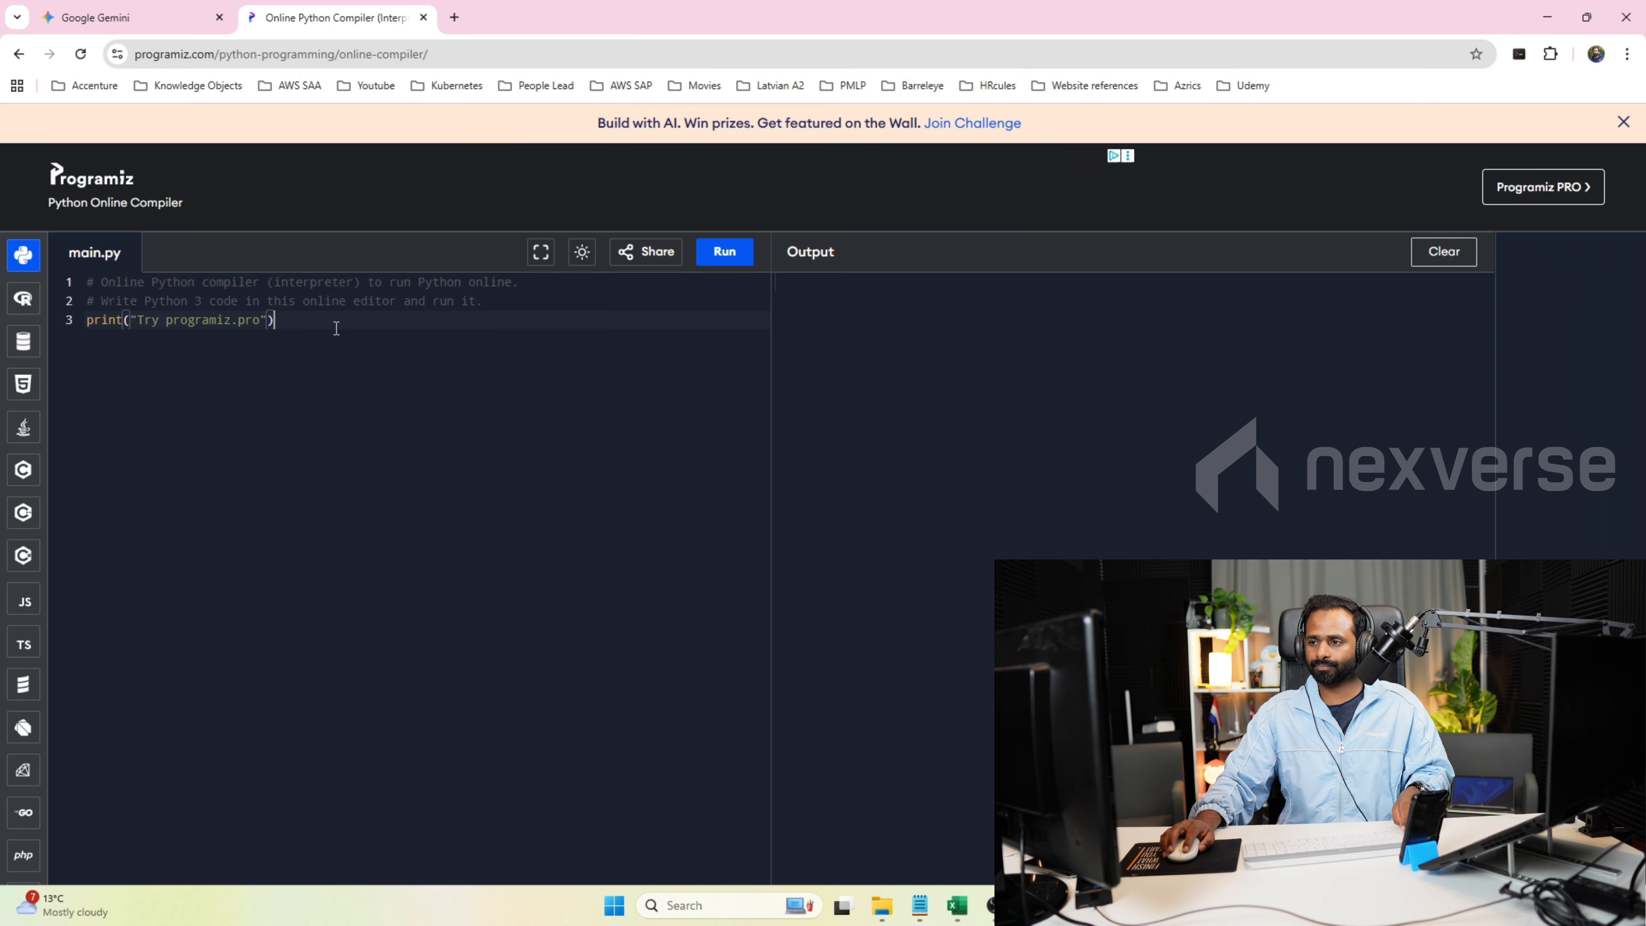
key(ctrl+a)
key(BackSpace)
text(if )
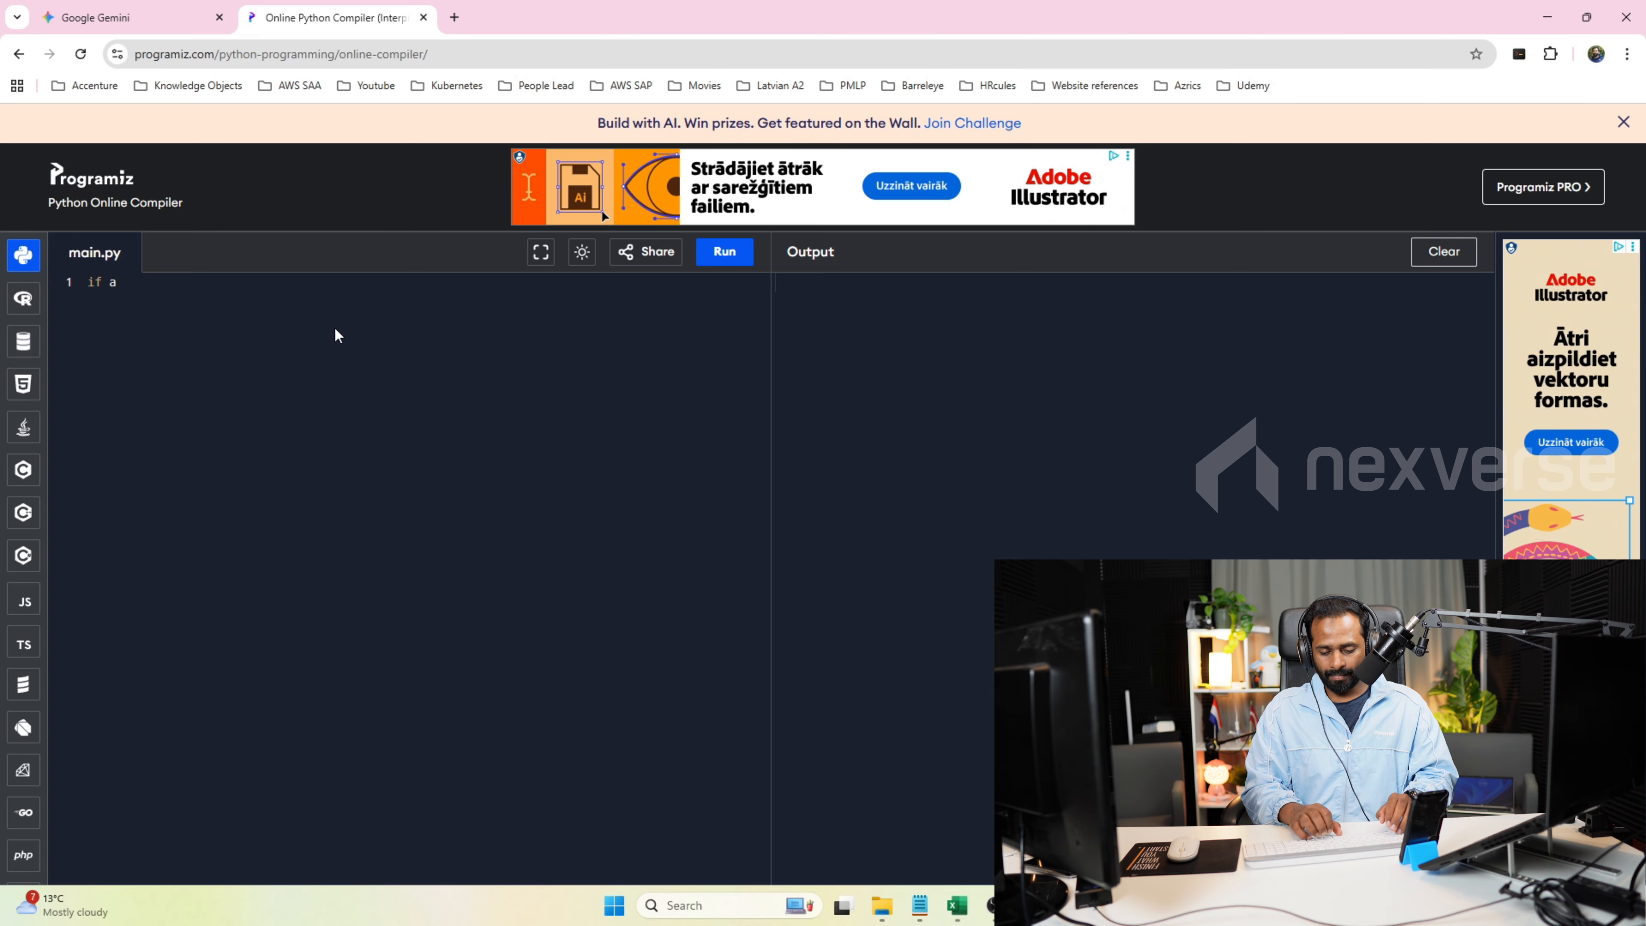
text(1 > 2:)
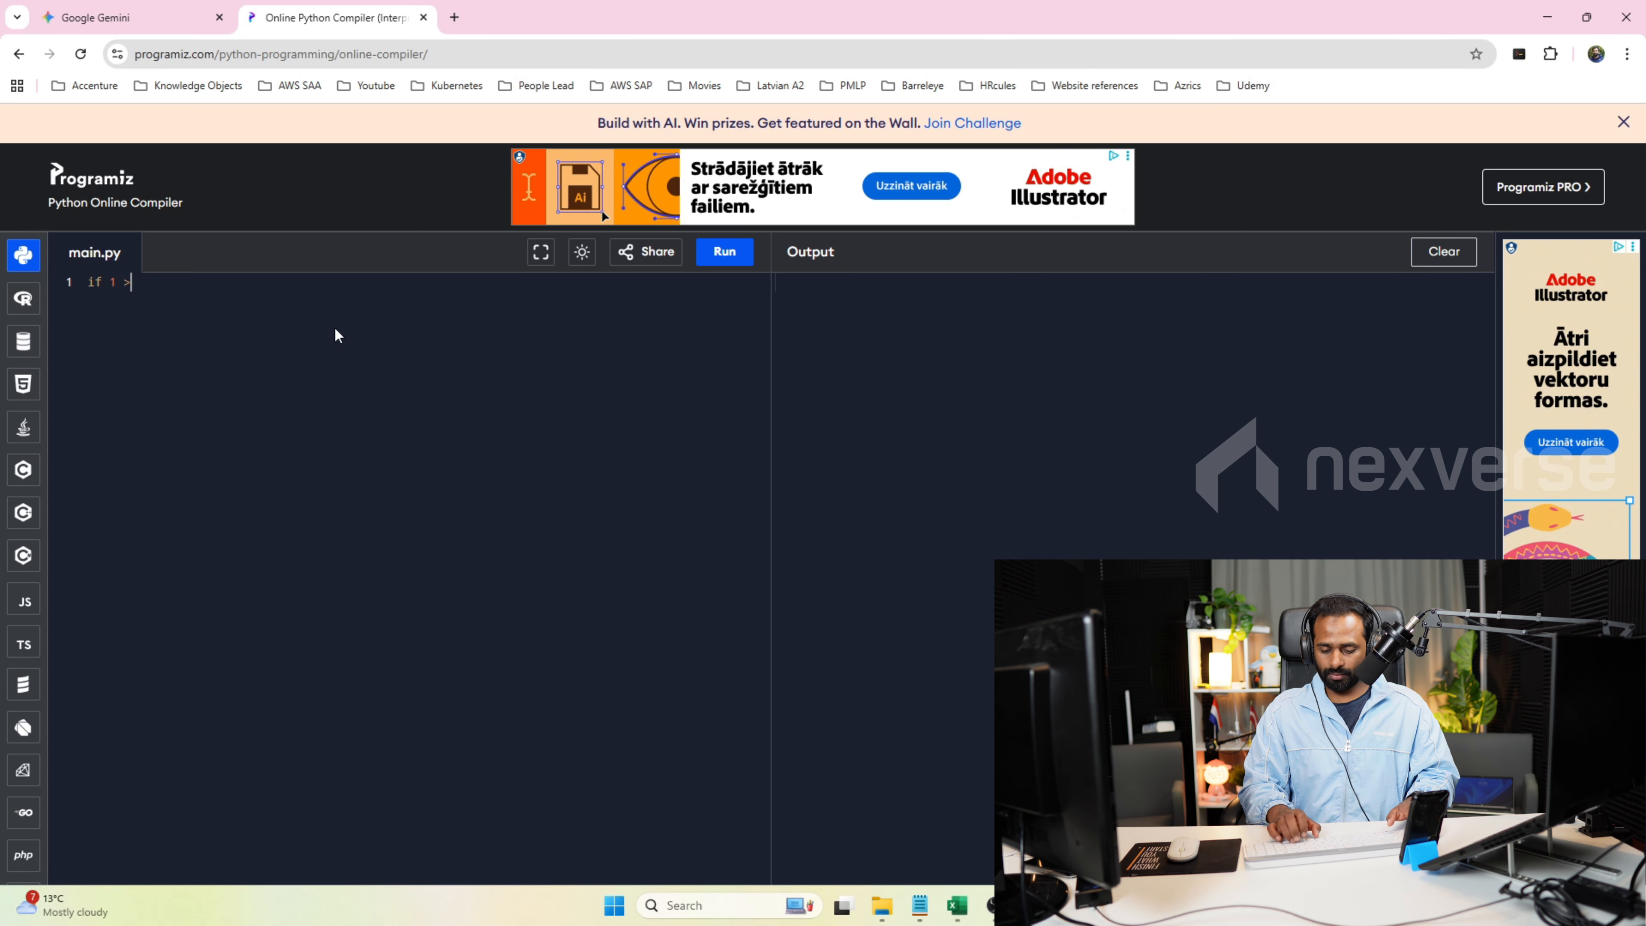
Add the indented statement print("one is greater") under the if condition.
key(Return)
text(print9")
key(BackSpace)
key(BackSpace)
text((")
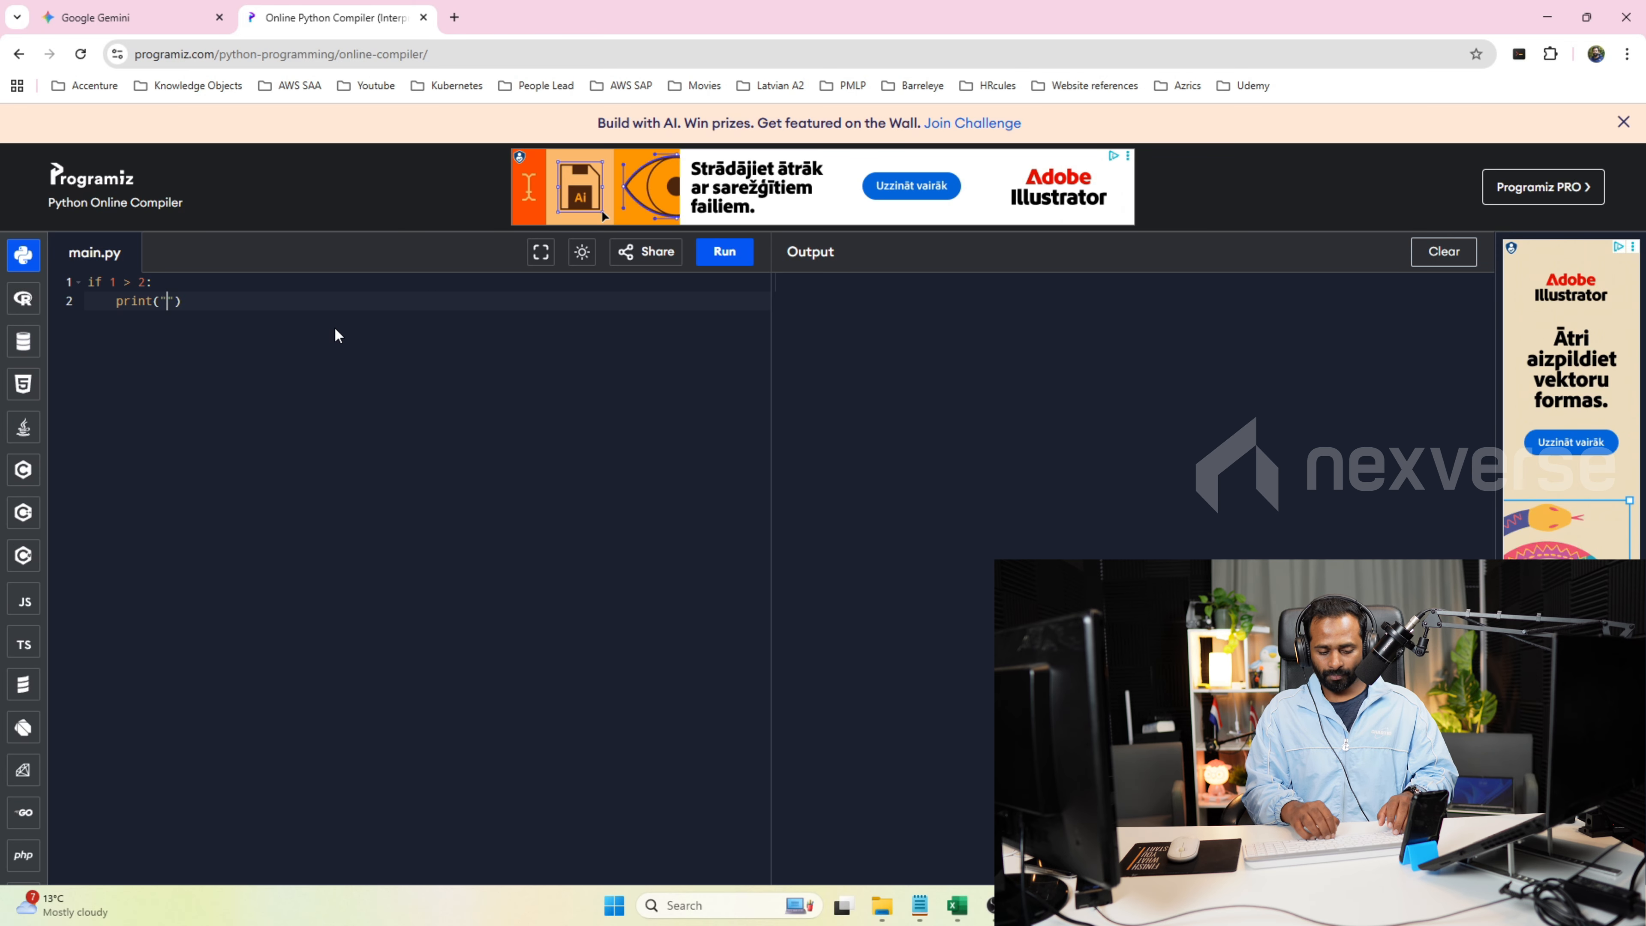
text(one is greate)
key(BackSpace)
key(BackSpace)
key(BackSpace)
key(BackSpace)
text(ater)
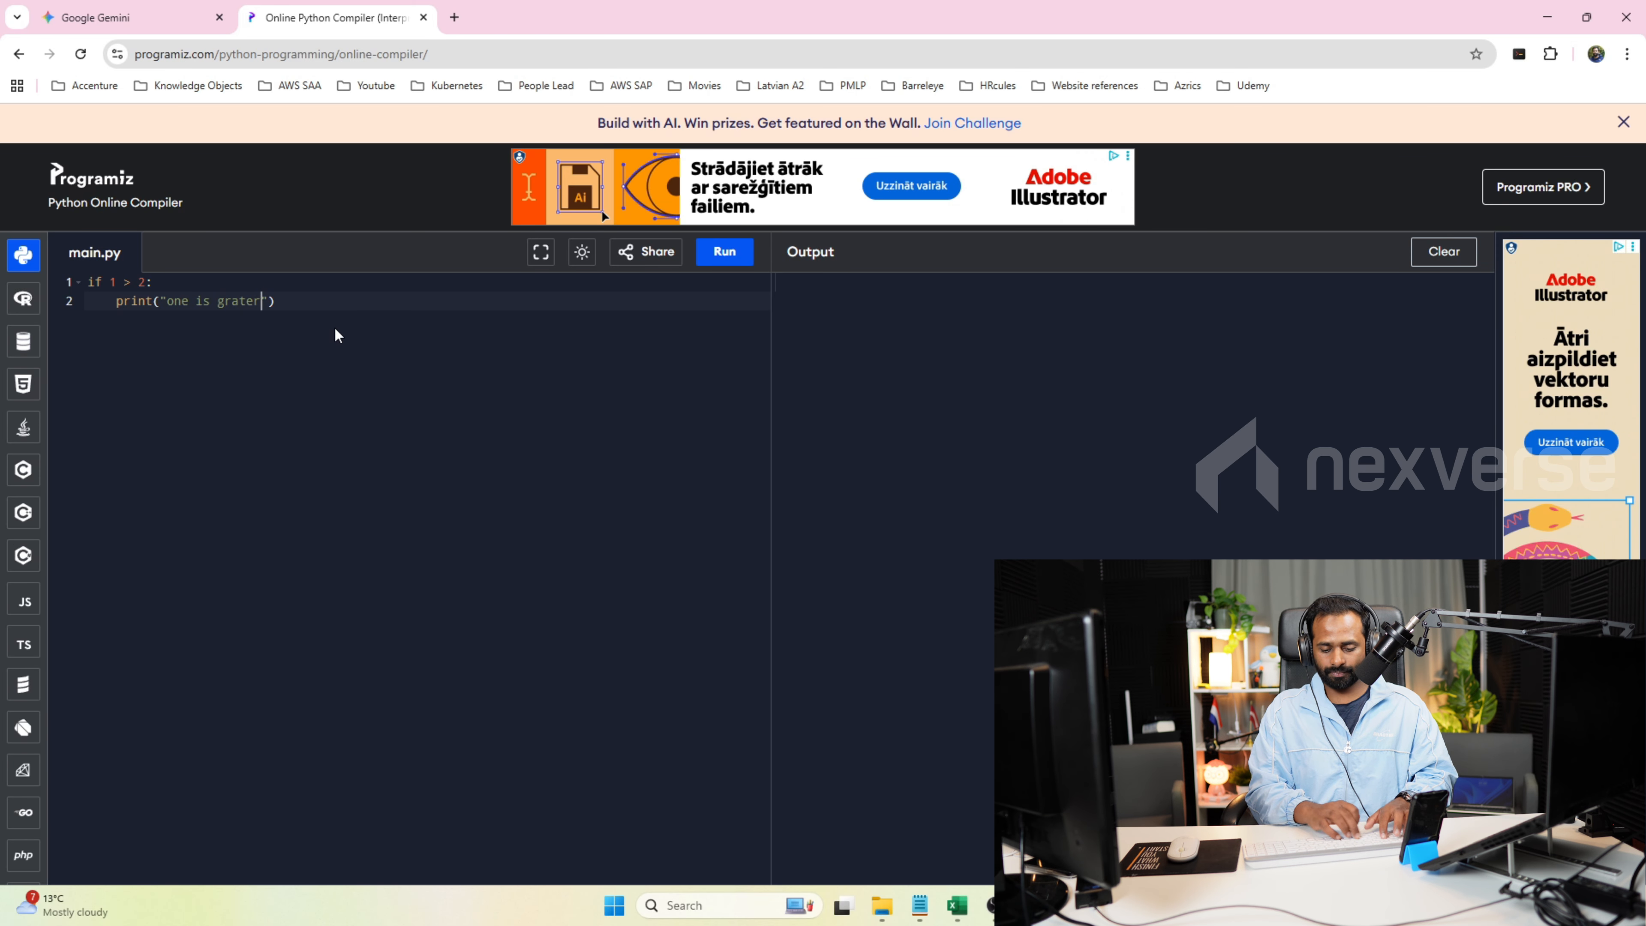
key(Left)
key(Left)
key(Left)
key(Left)
text(e)
key(Right)
key(Right)
key(End)
Add an unindented else: branch containing print("Less") and run the script.
key(Return)
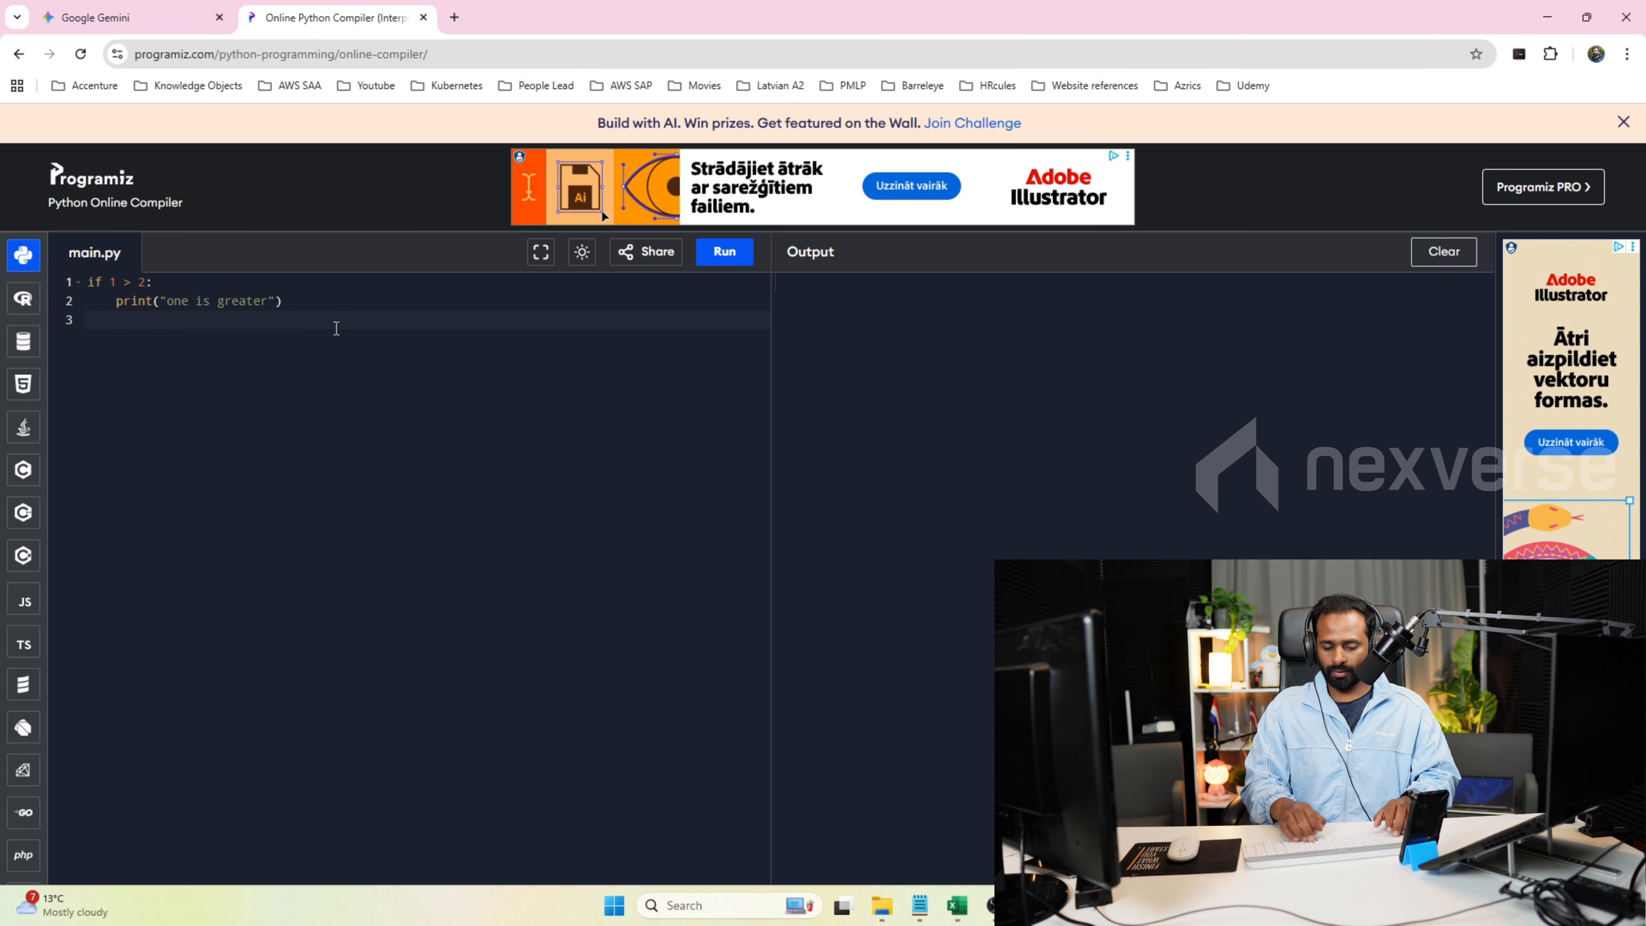
key(BackSpace)
key(BackSpace)
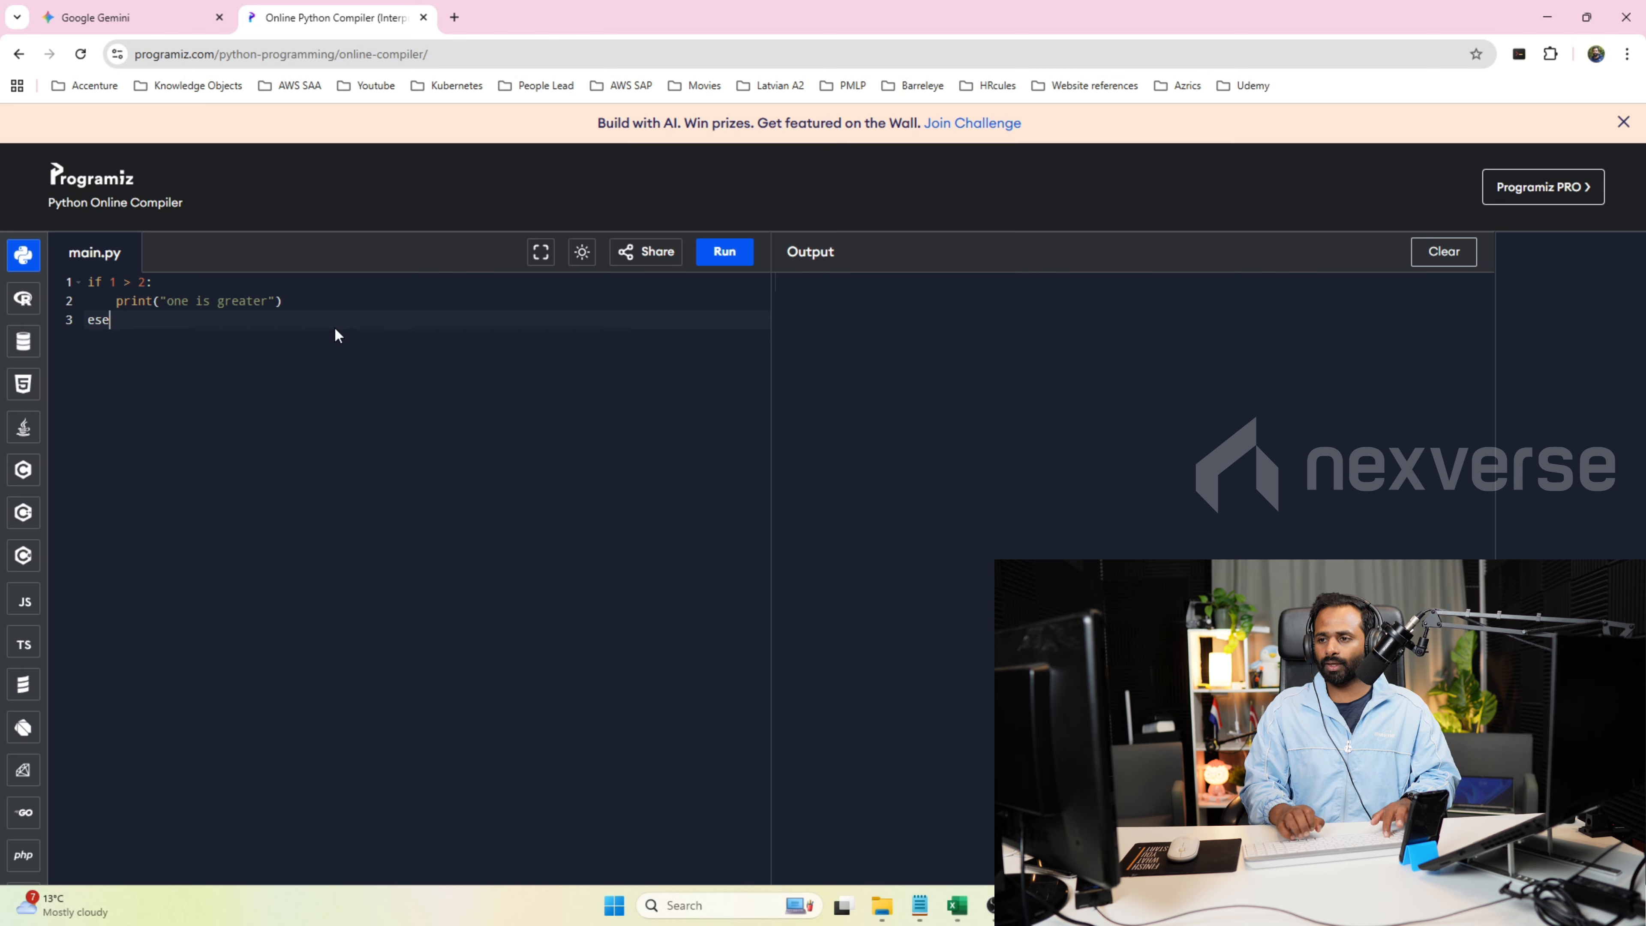
text(lse:)
key(Return)
text(print(")
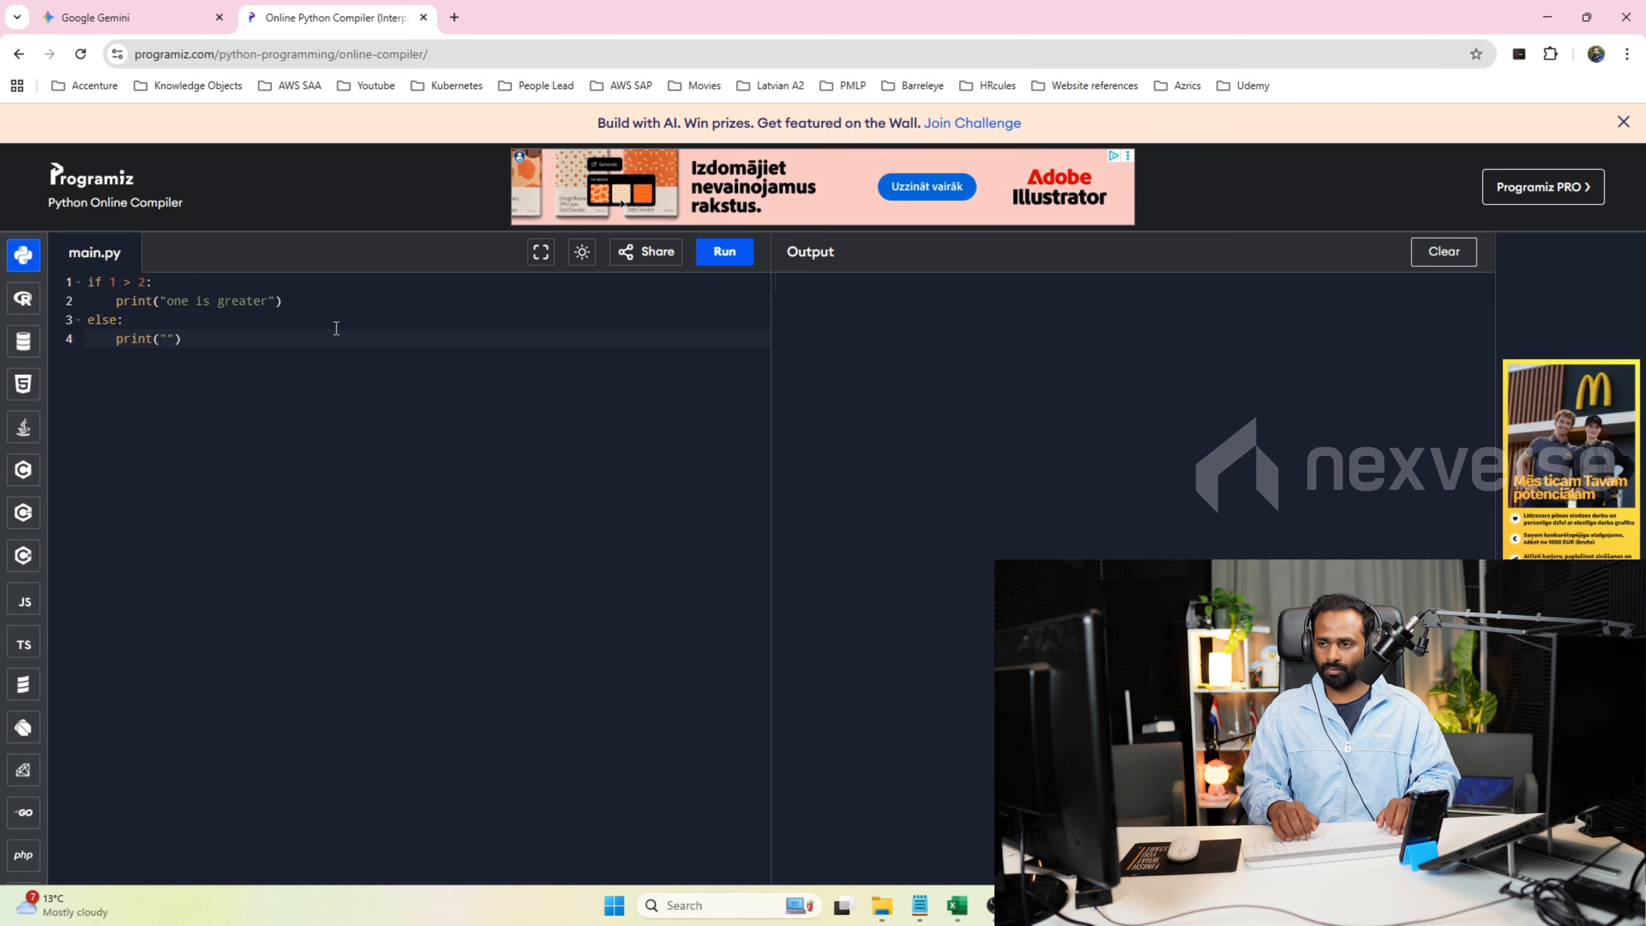
text(Less)
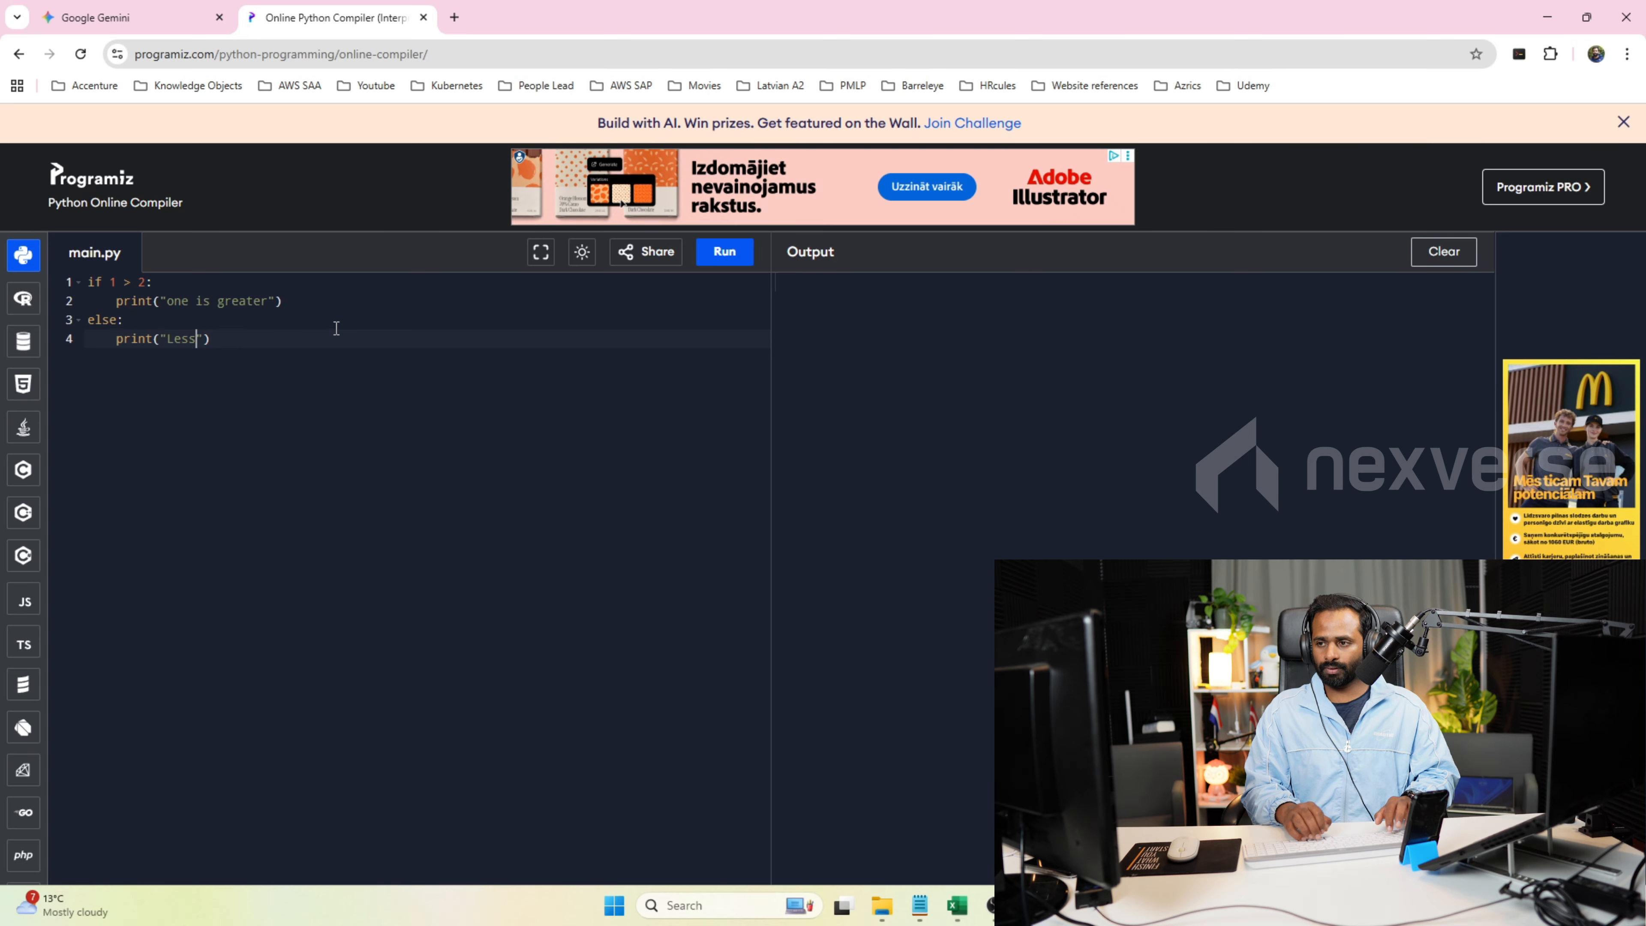
click(725, 253)
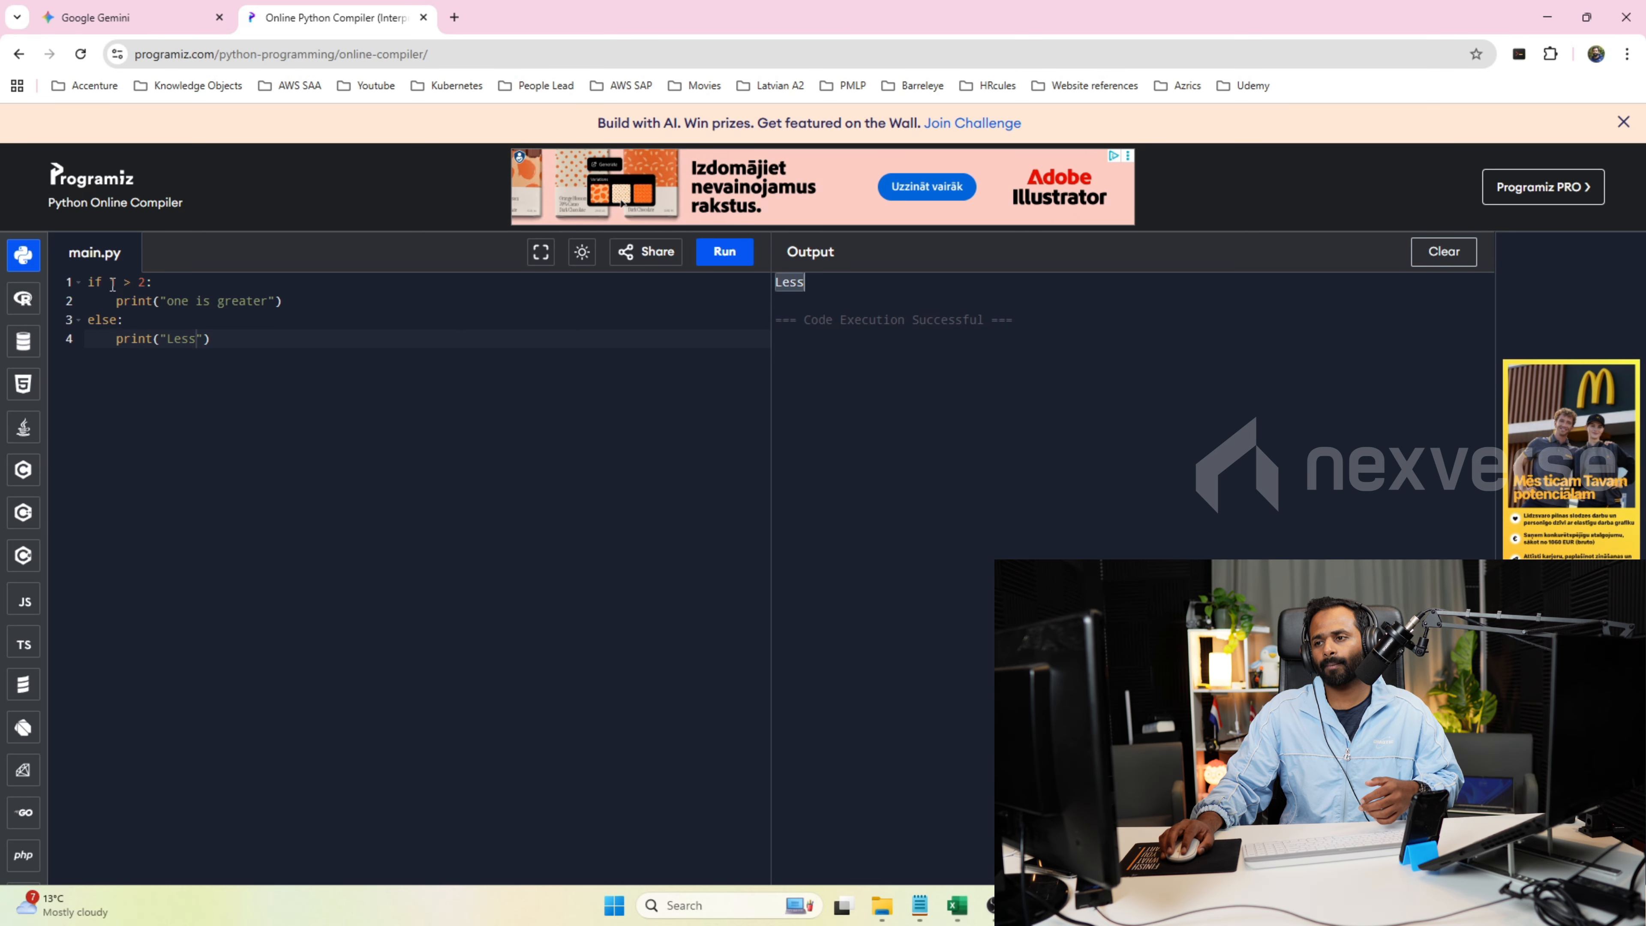
drag(111, 282, 145, 283)
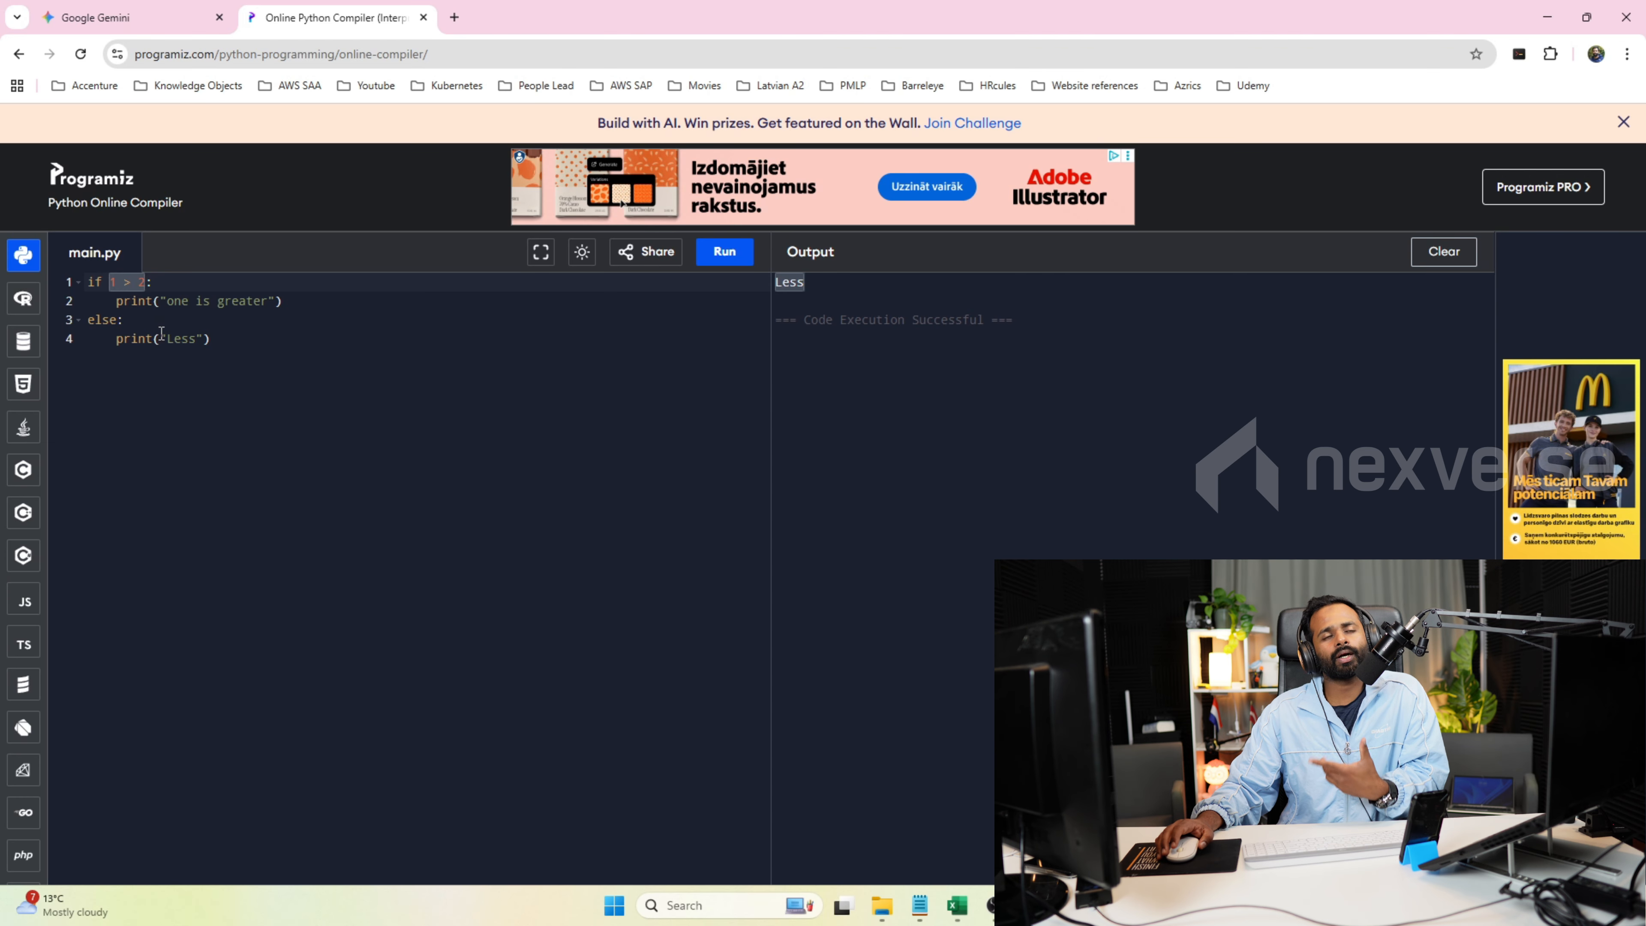
Insert the line "elif 1 >0:" between the if block and the else branch.
click(304, 302)
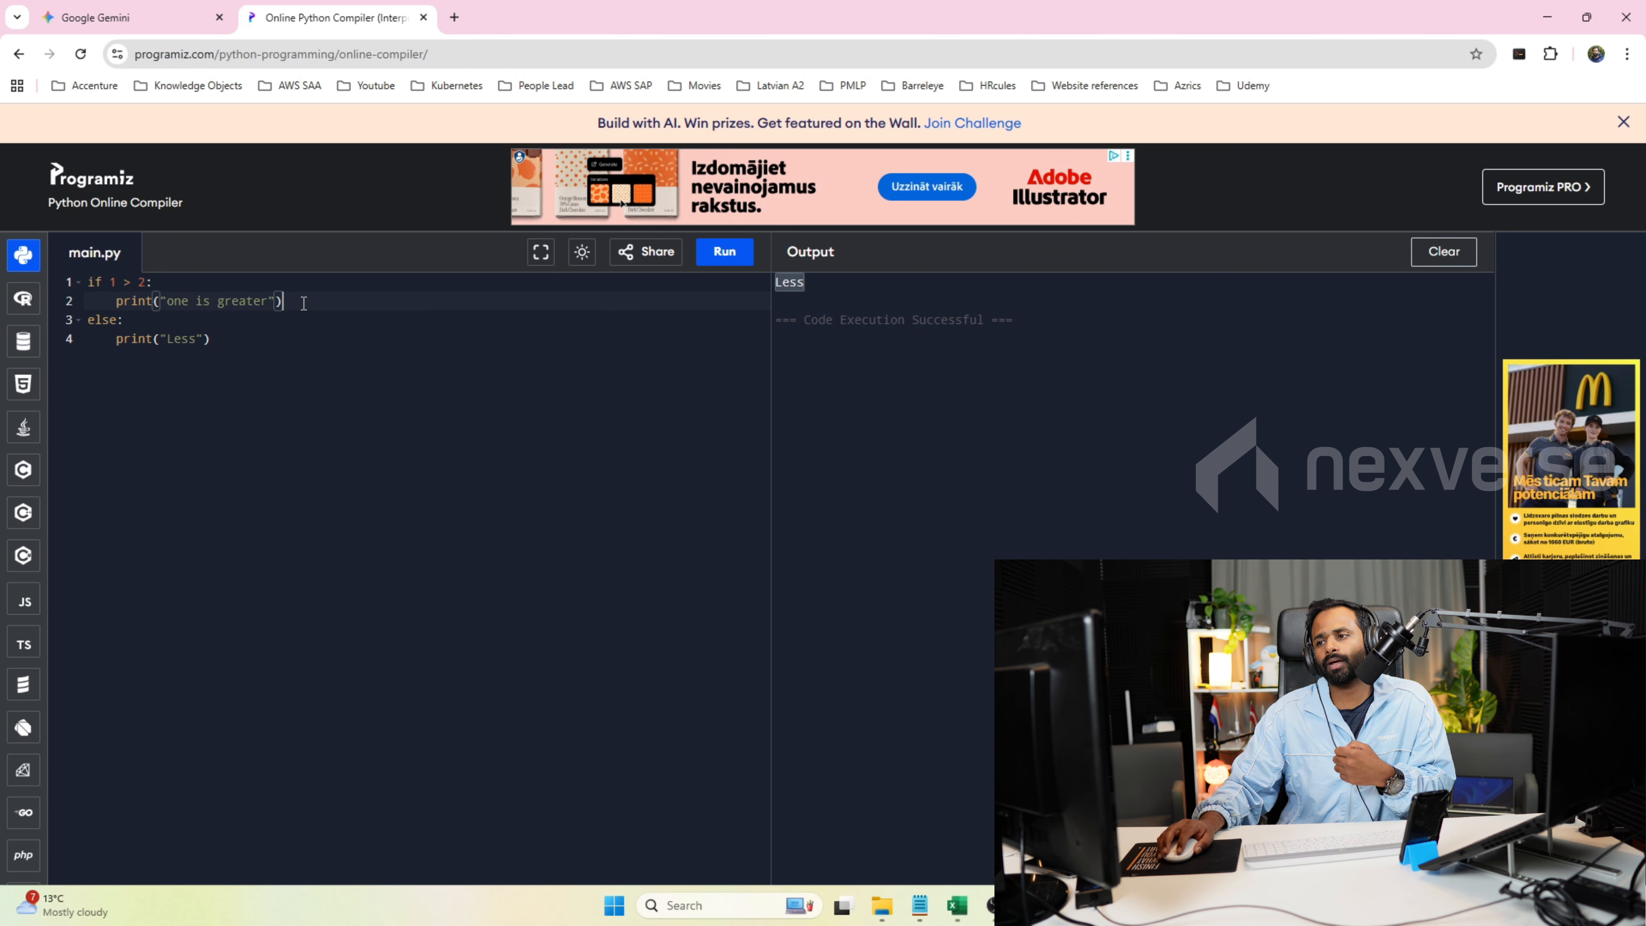
key(Return)
text(elif:)
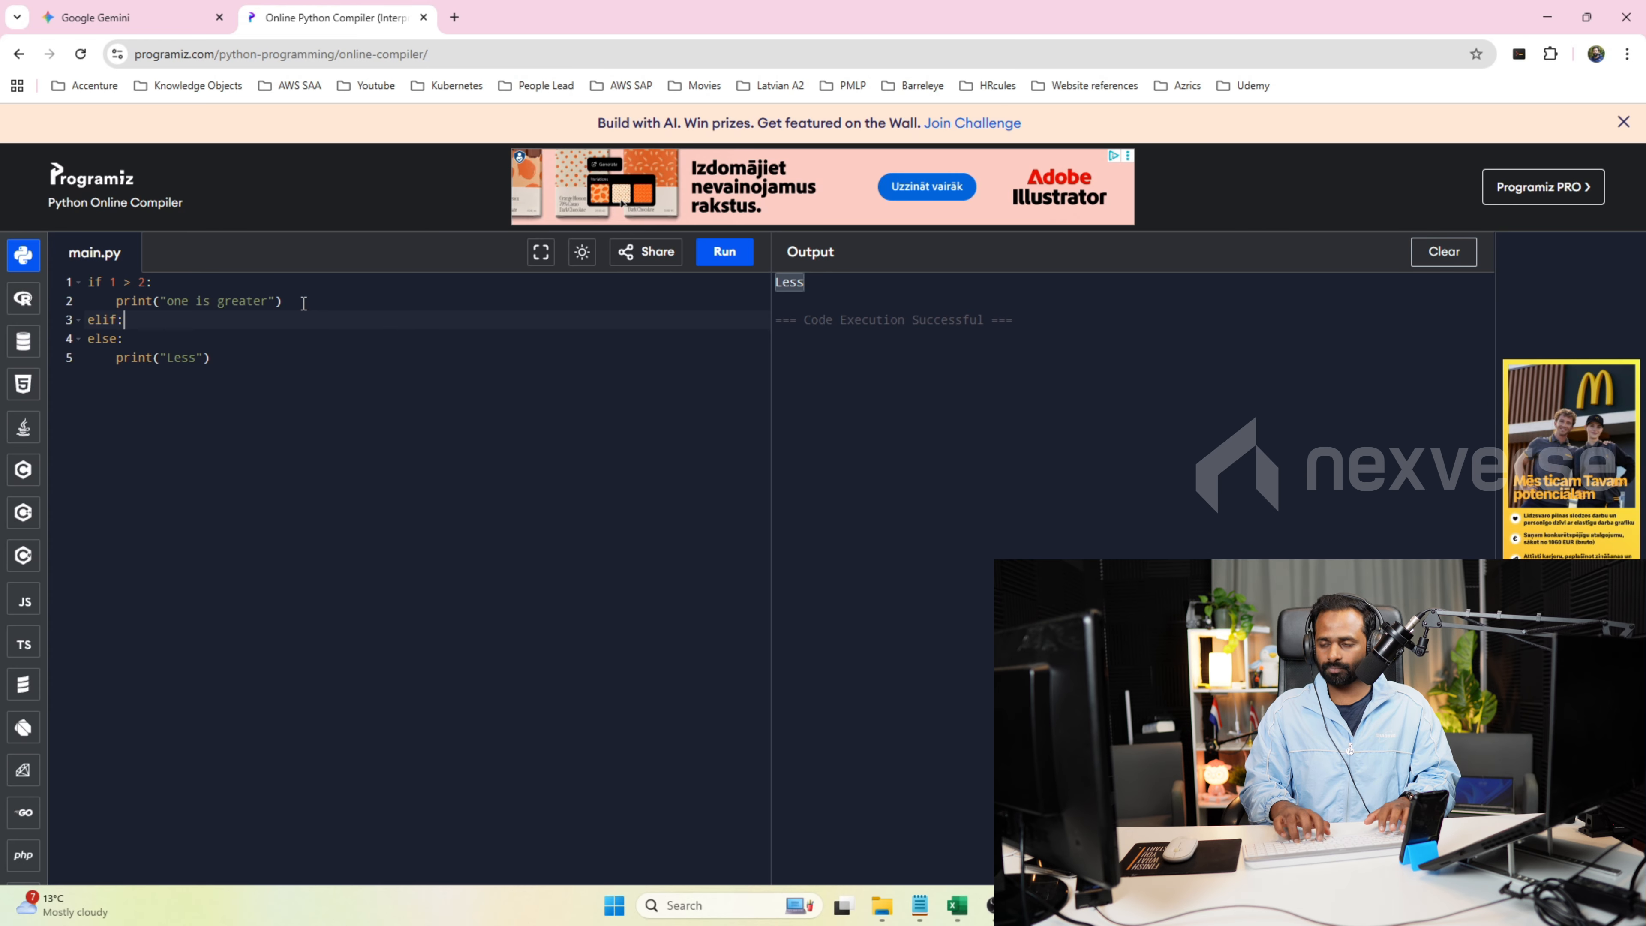
key(Return)
key(BackSpace)
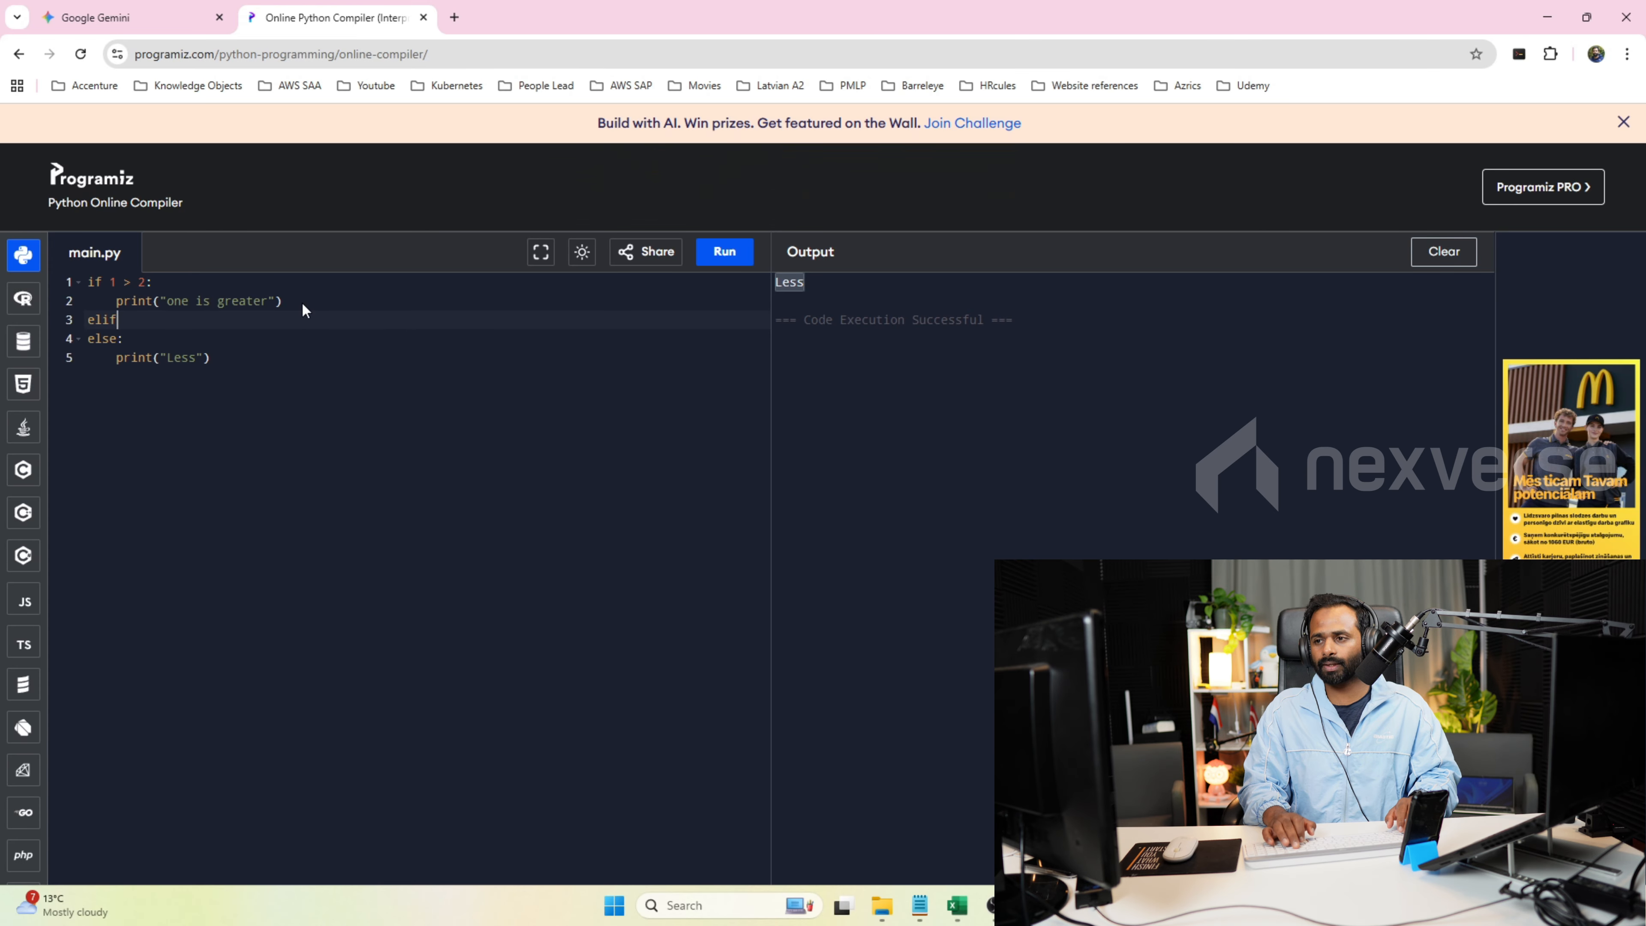
key(BackSpace)
key(BackSpace)
text(f)
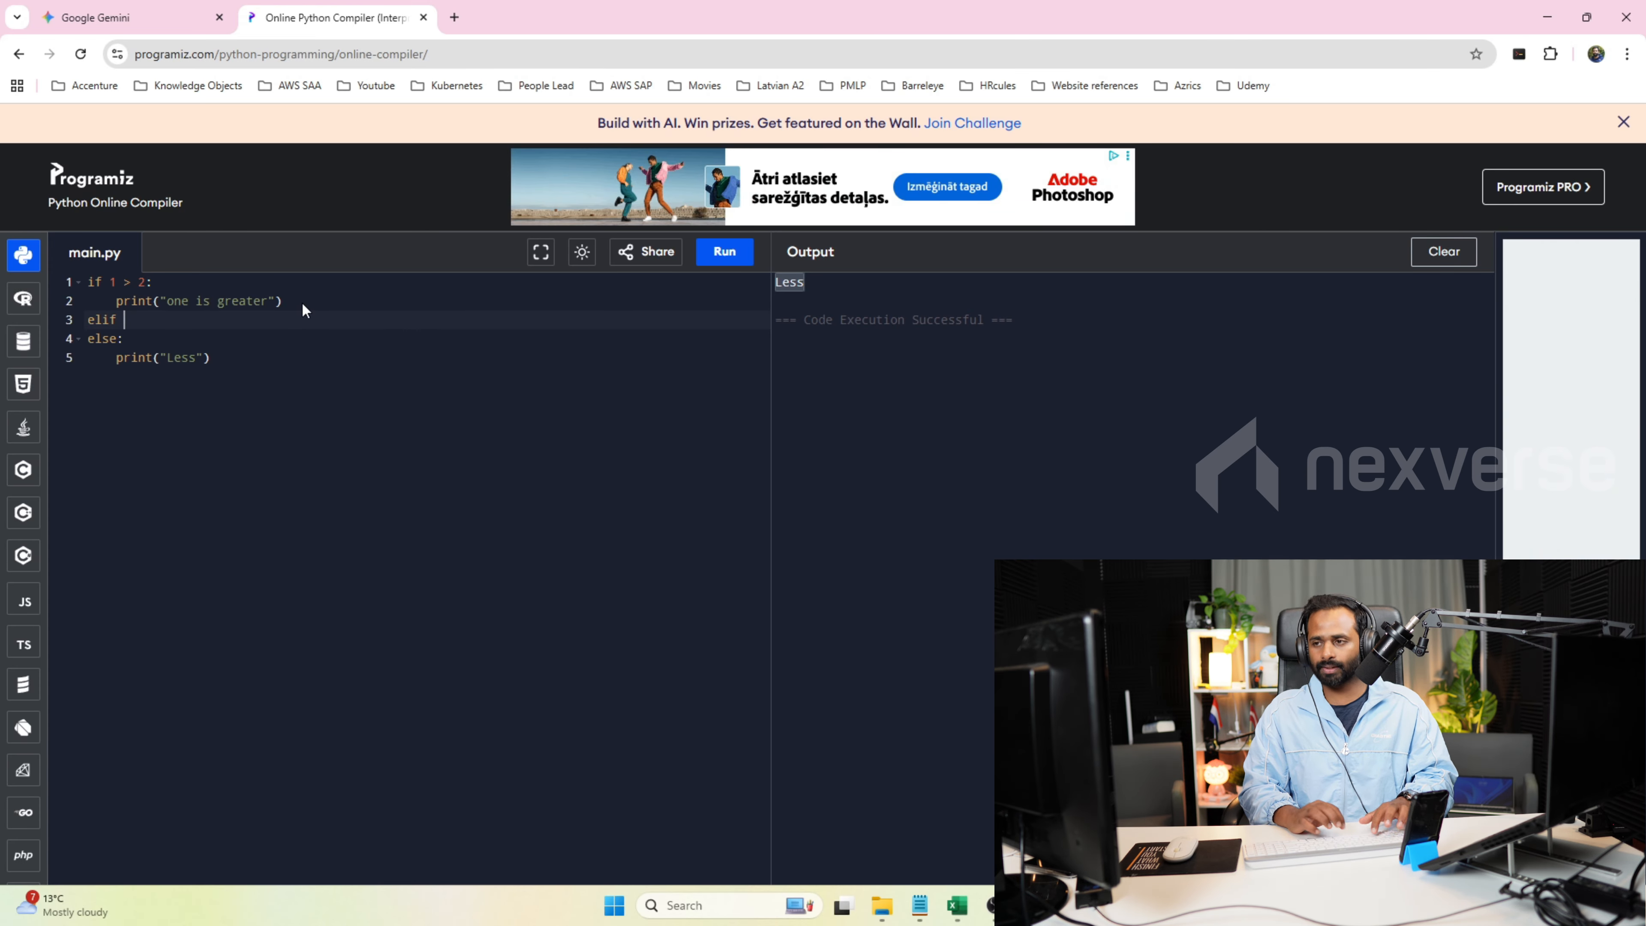
text( 1<)
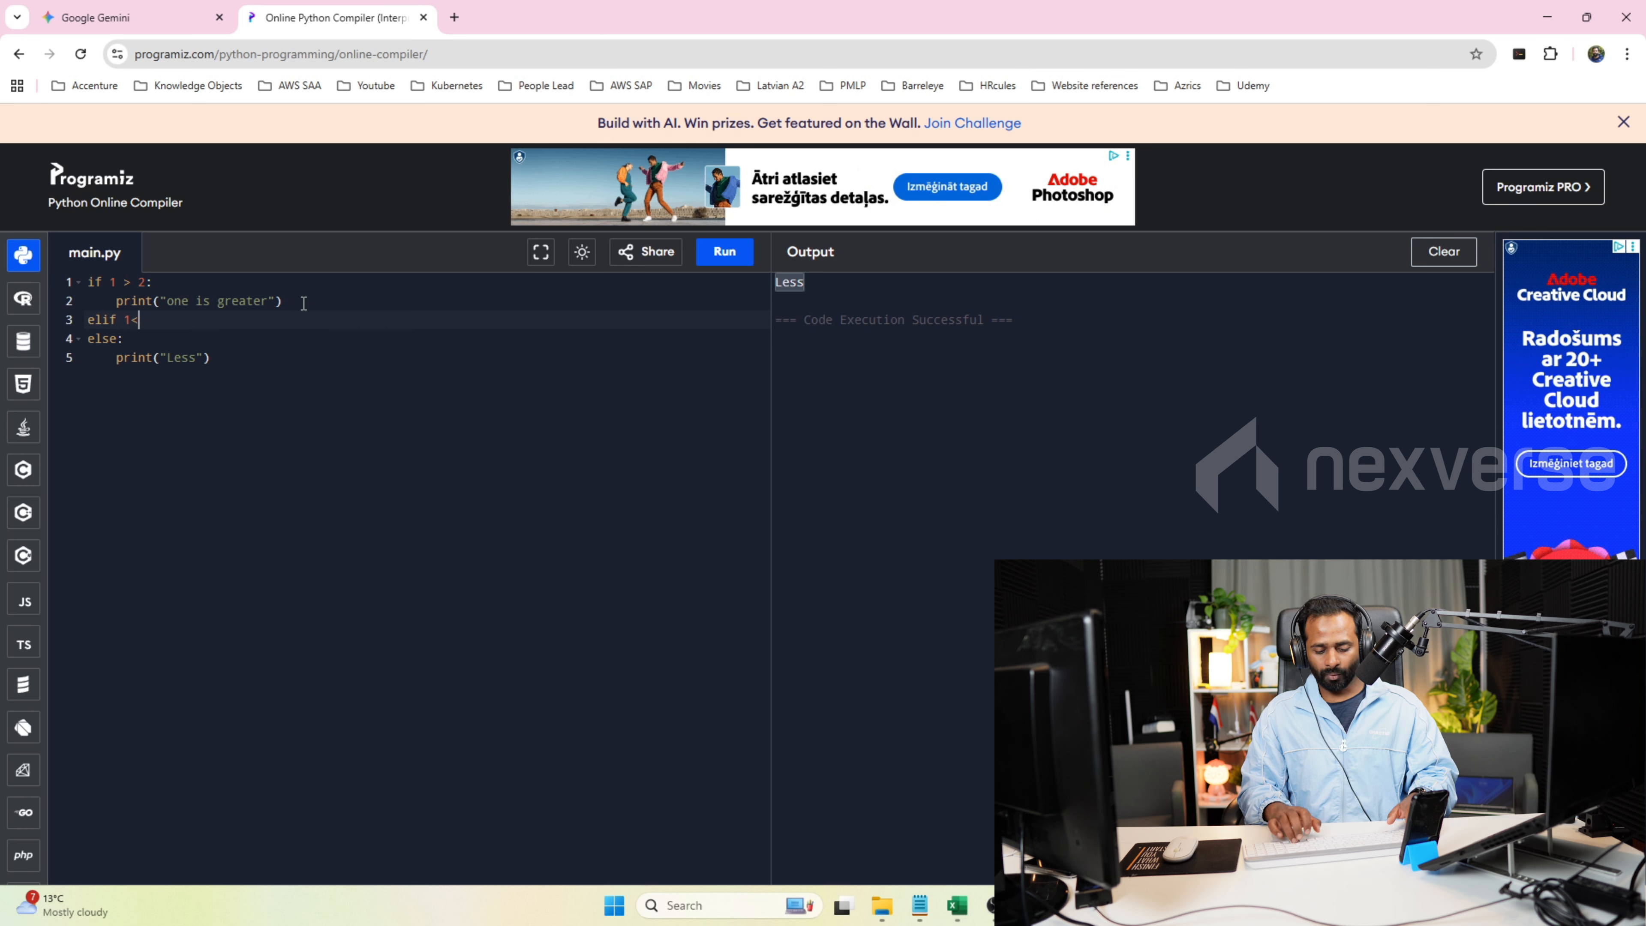
key(BackSpace)
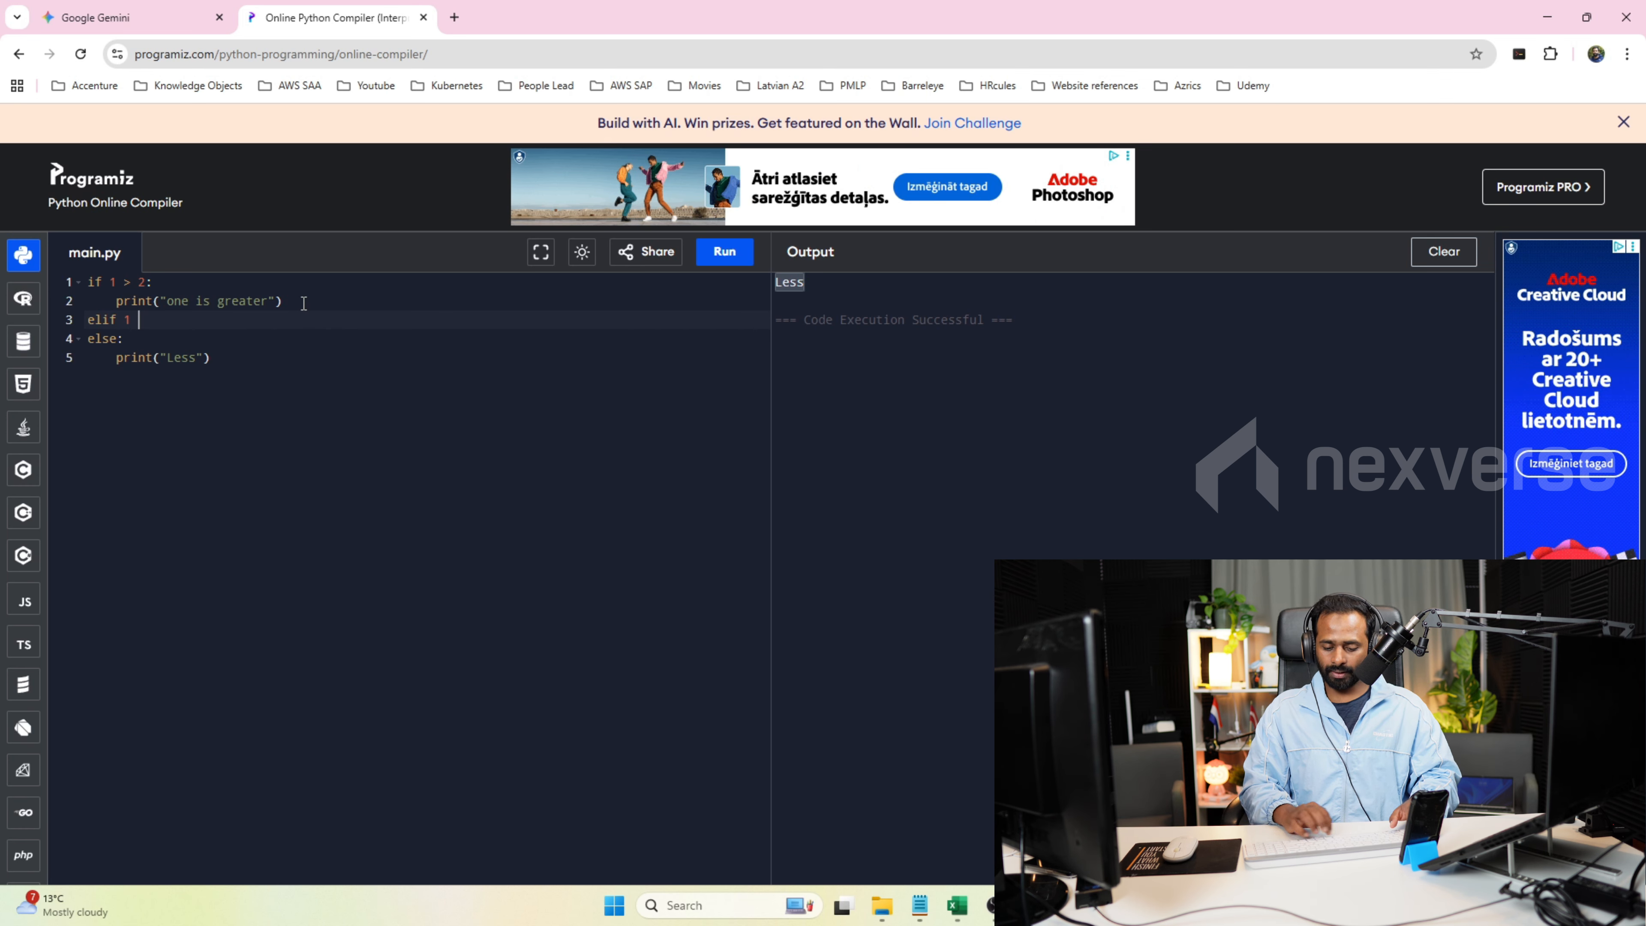
text(>0:)
Add print("one is greater than zero") inside the elif branch and run the script.
key(Return)
text(print()
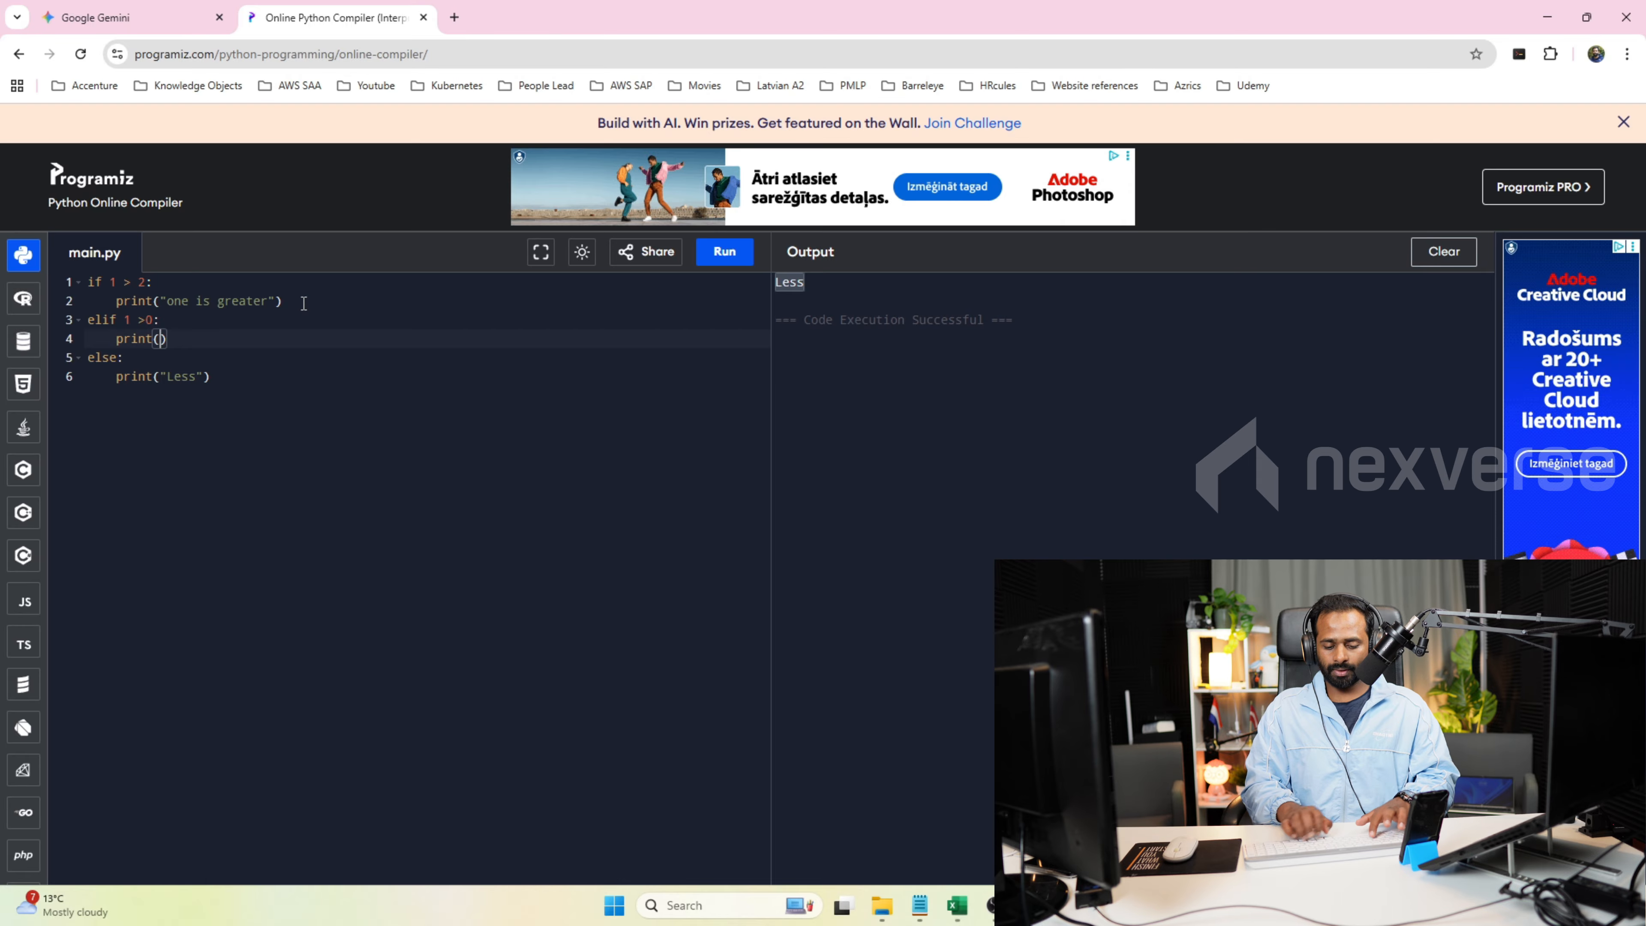
text("one is )
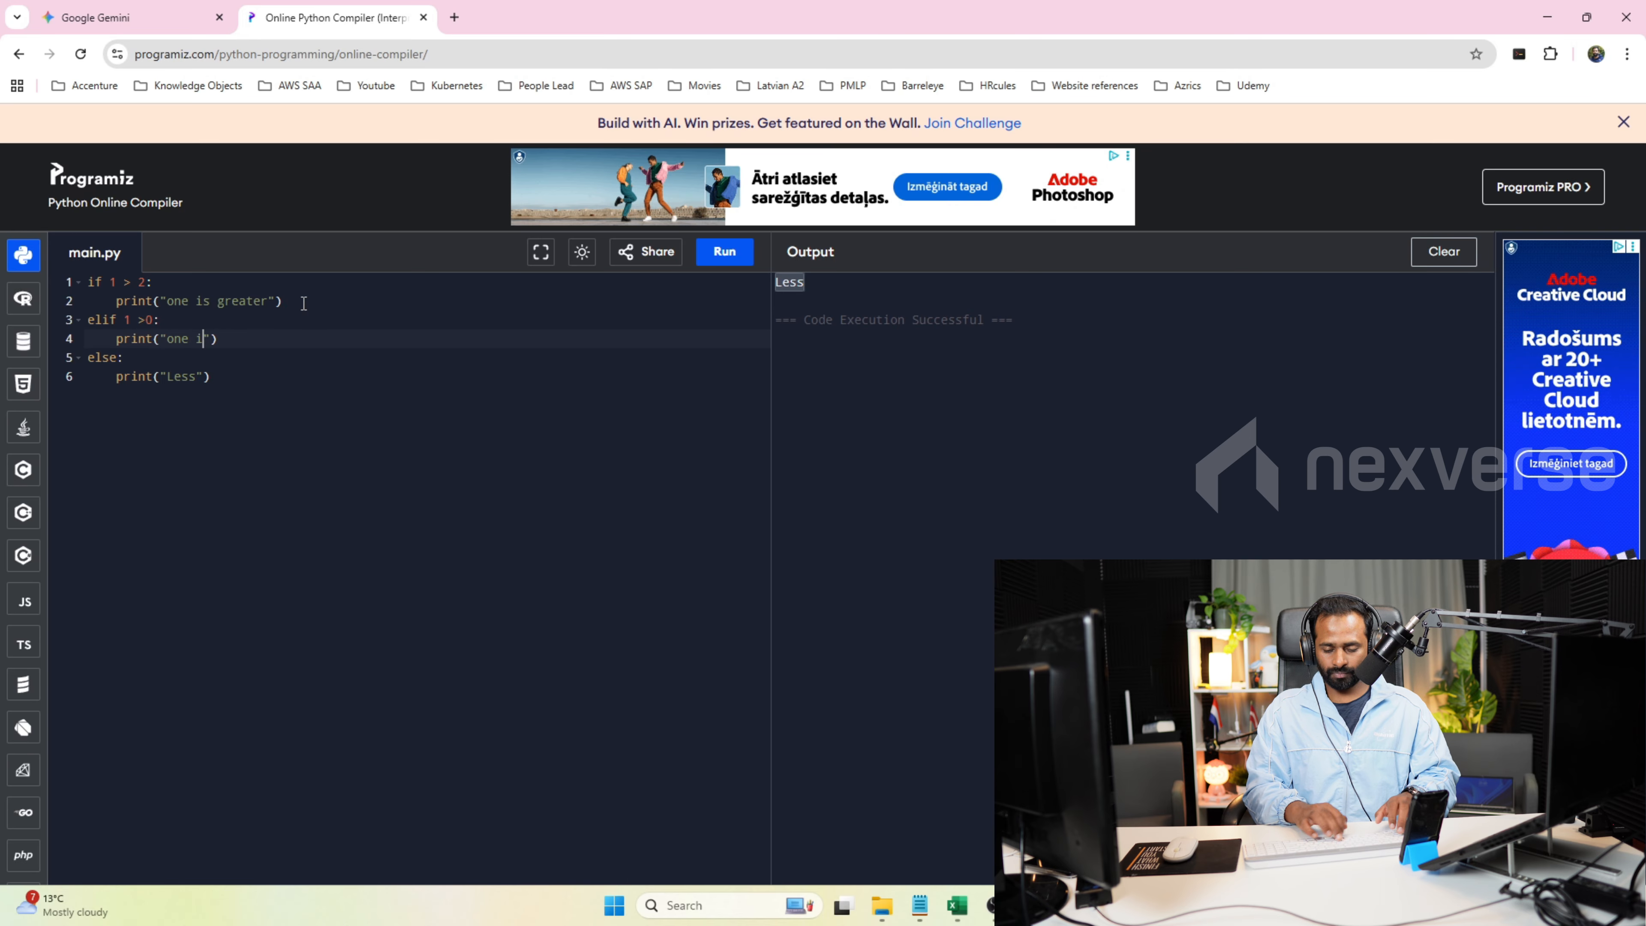
text(greater than z)
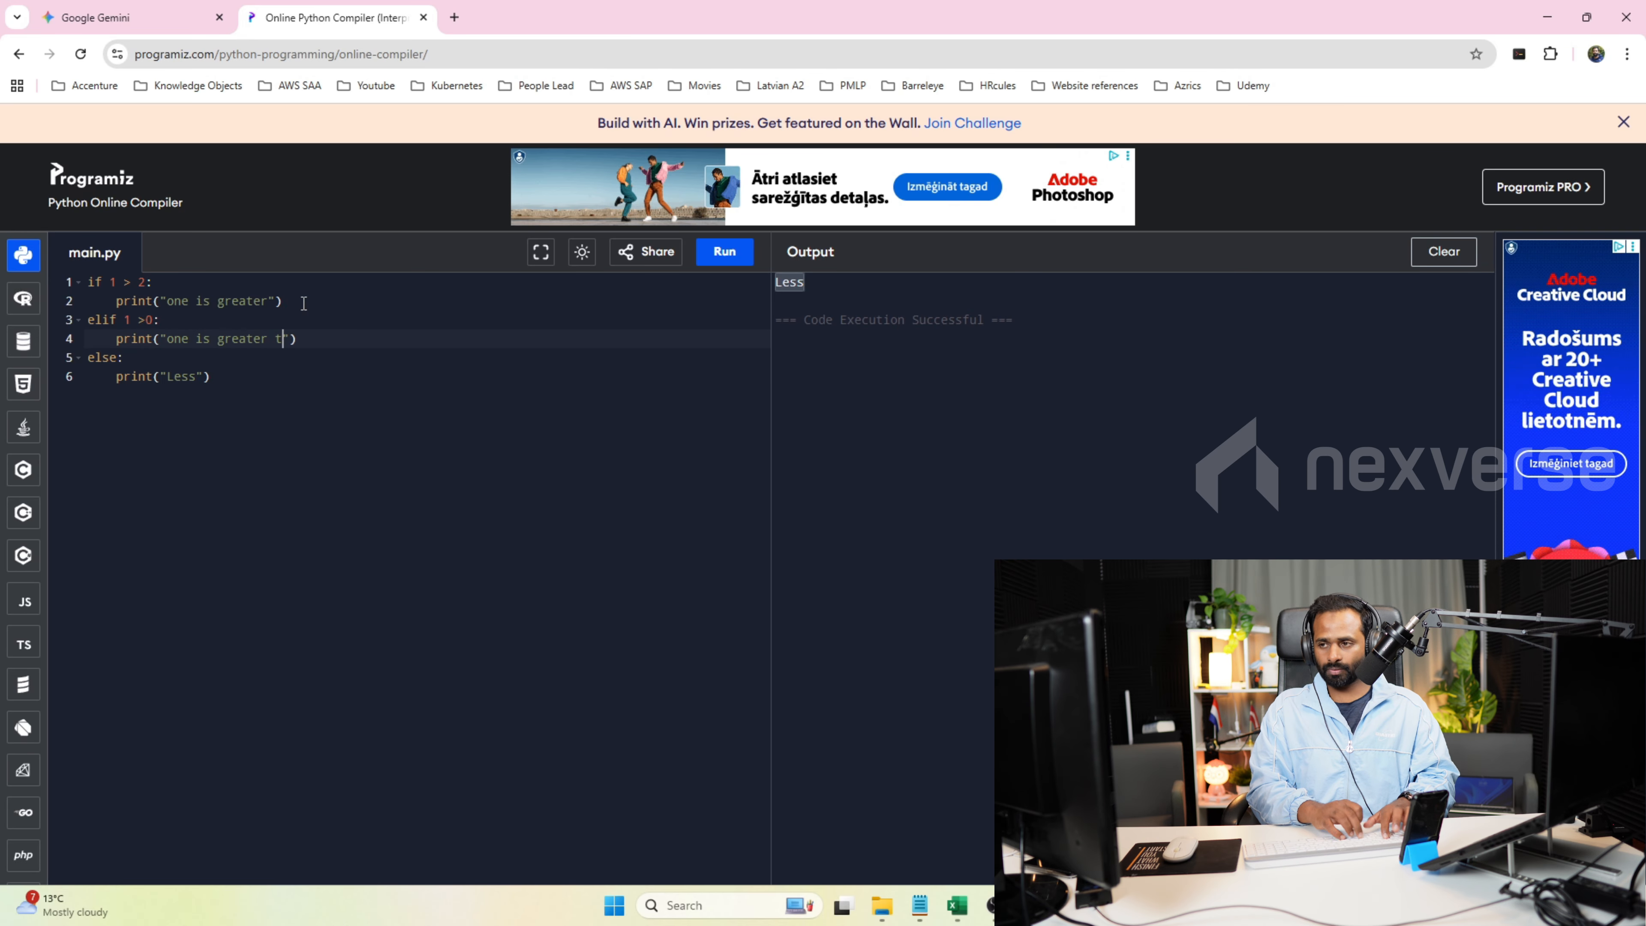
text(ero)
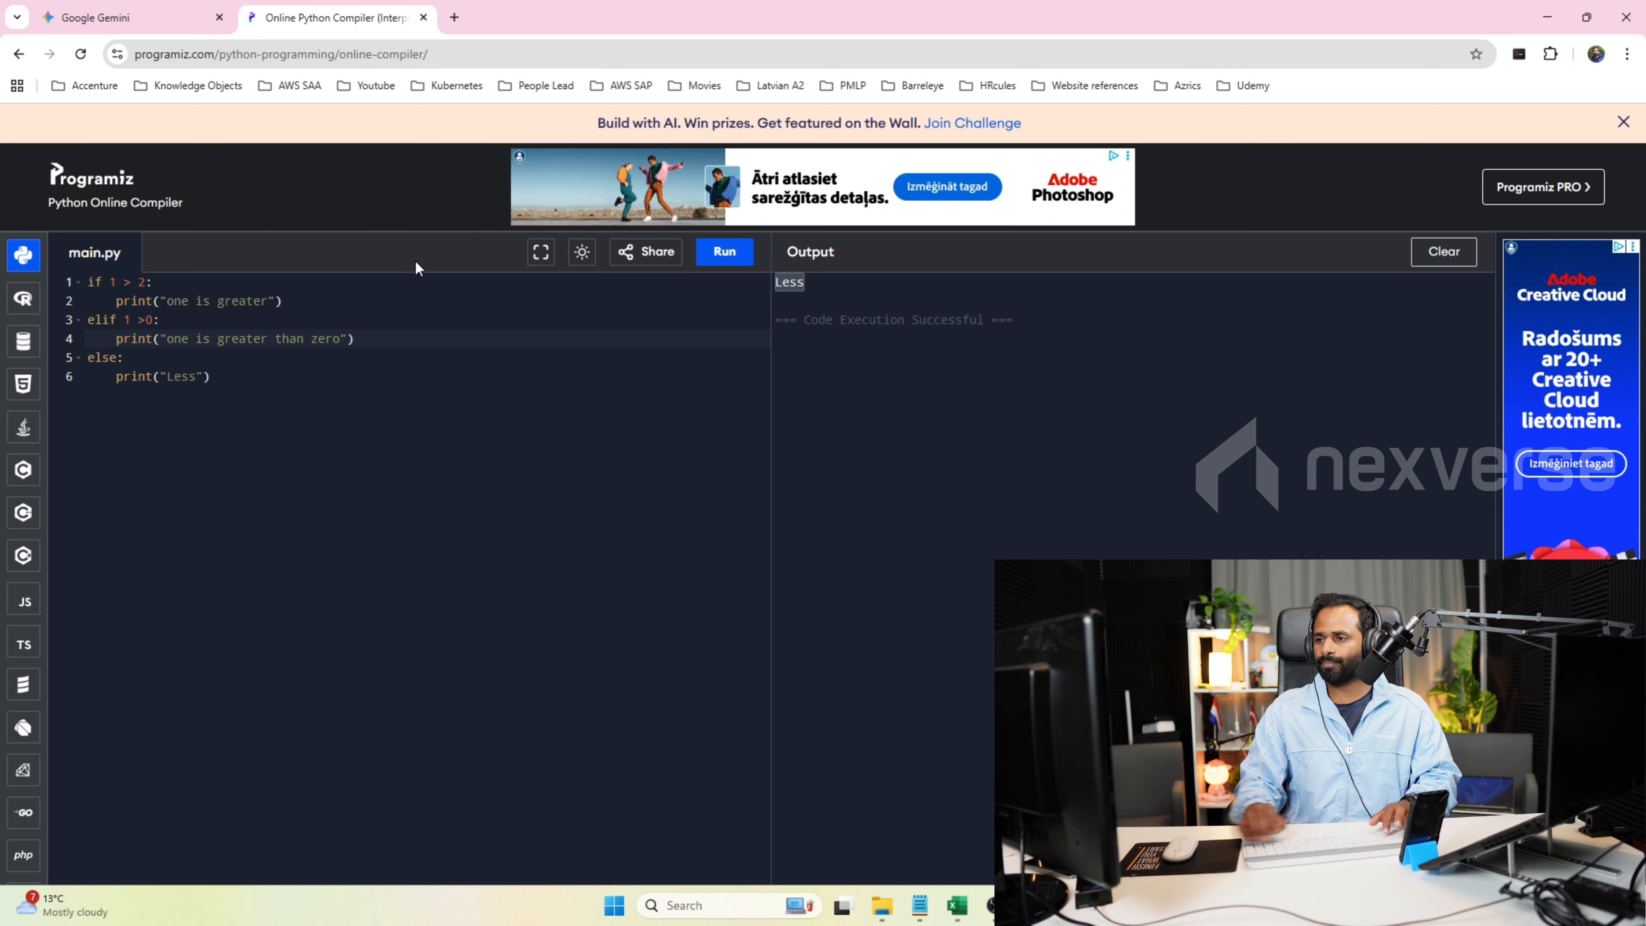
click(725, 253)
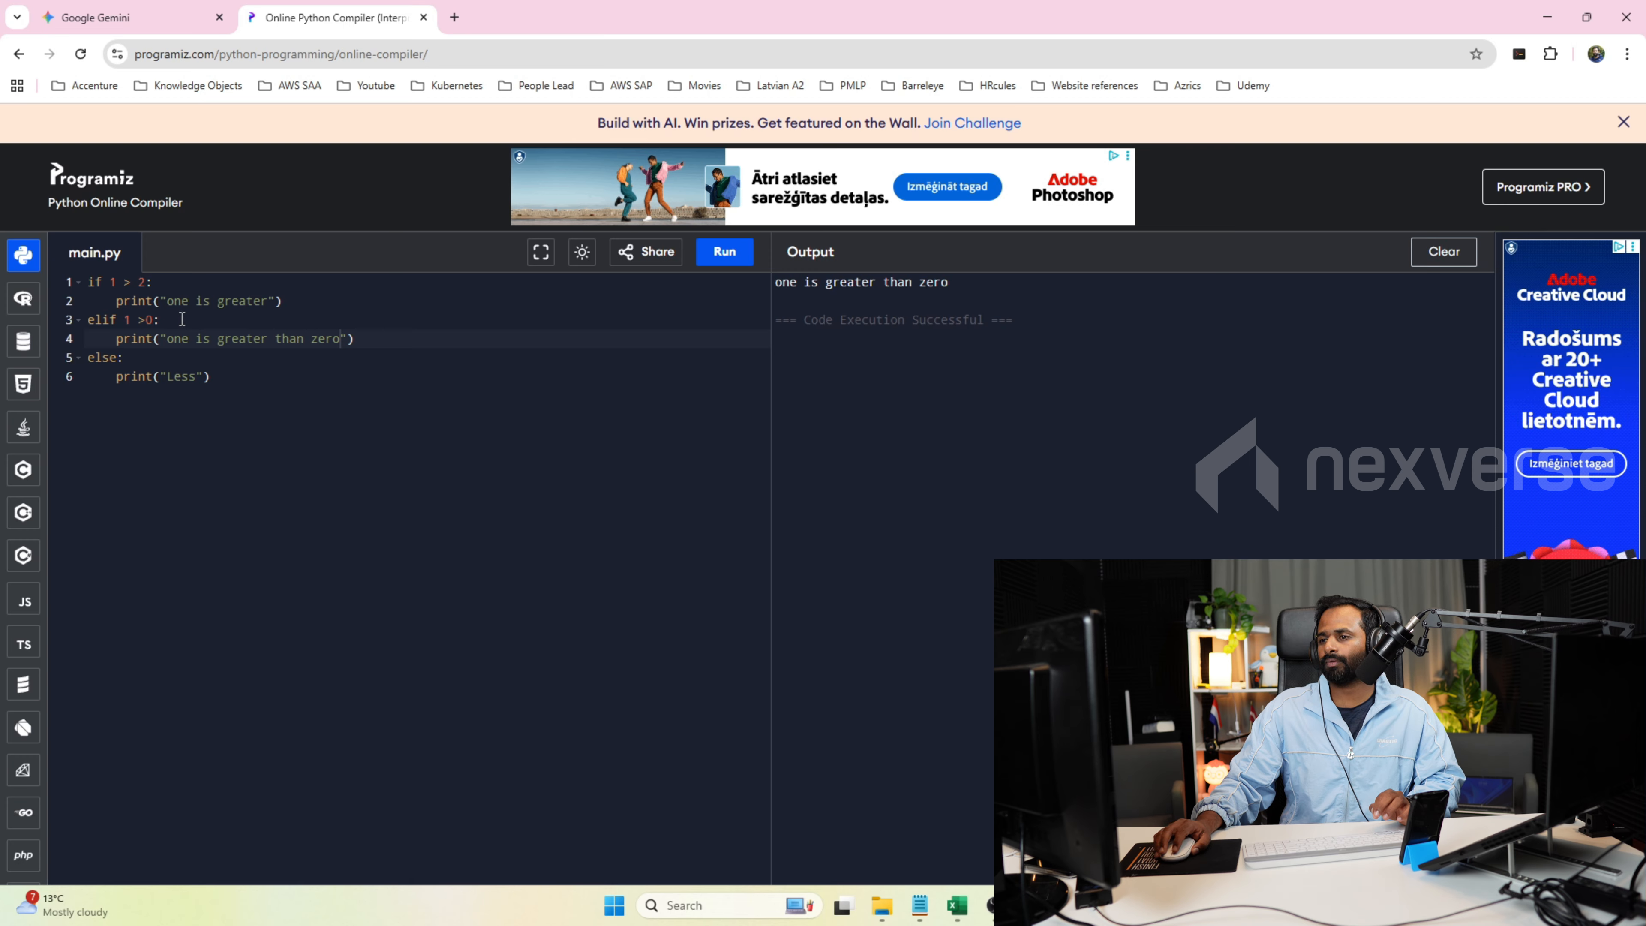
drag(299, 298, 87, 286)
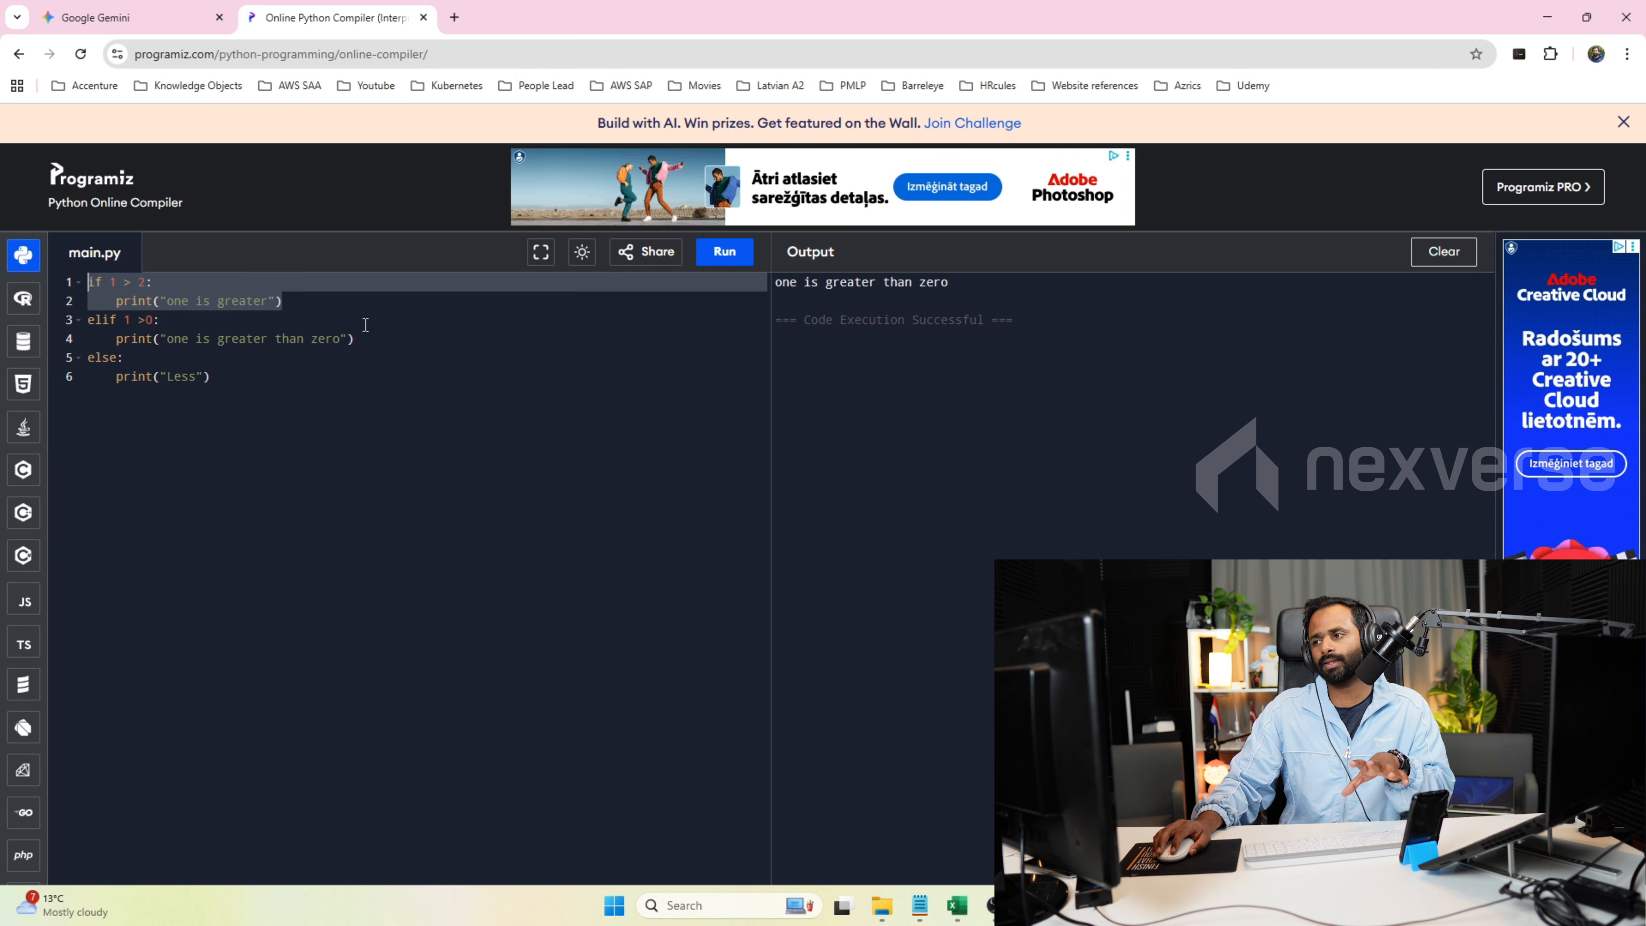
click(162, 322)
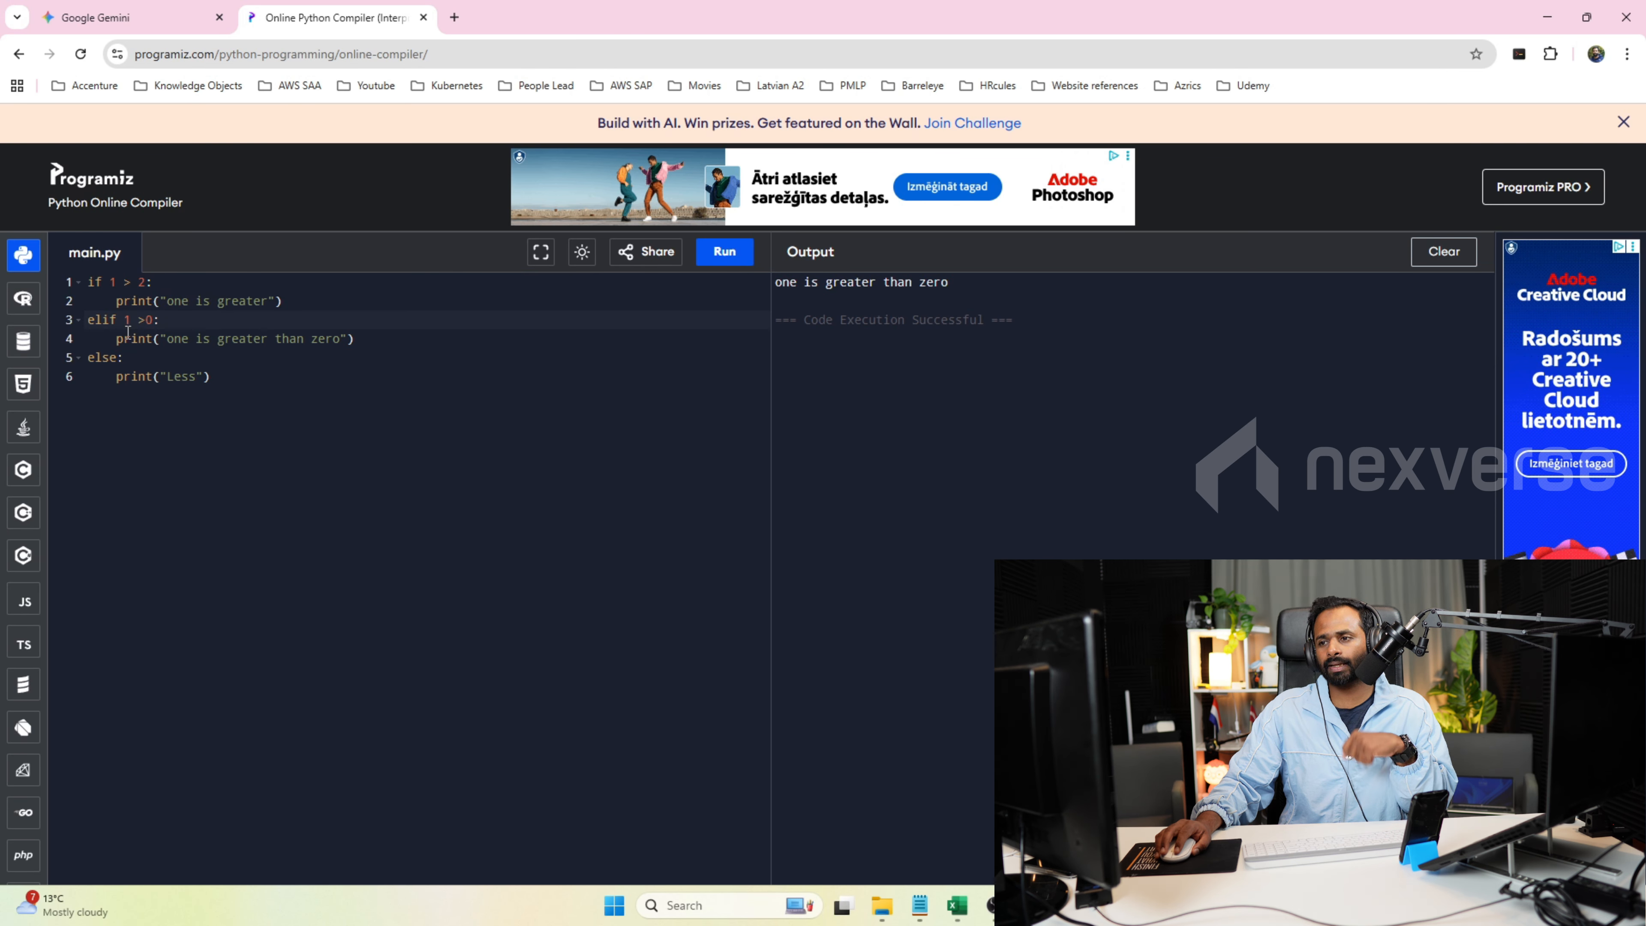
Change the elif condition to 1 >3, run the script, and compare its output with the three branches.
drag(125, 321, 159, 321)
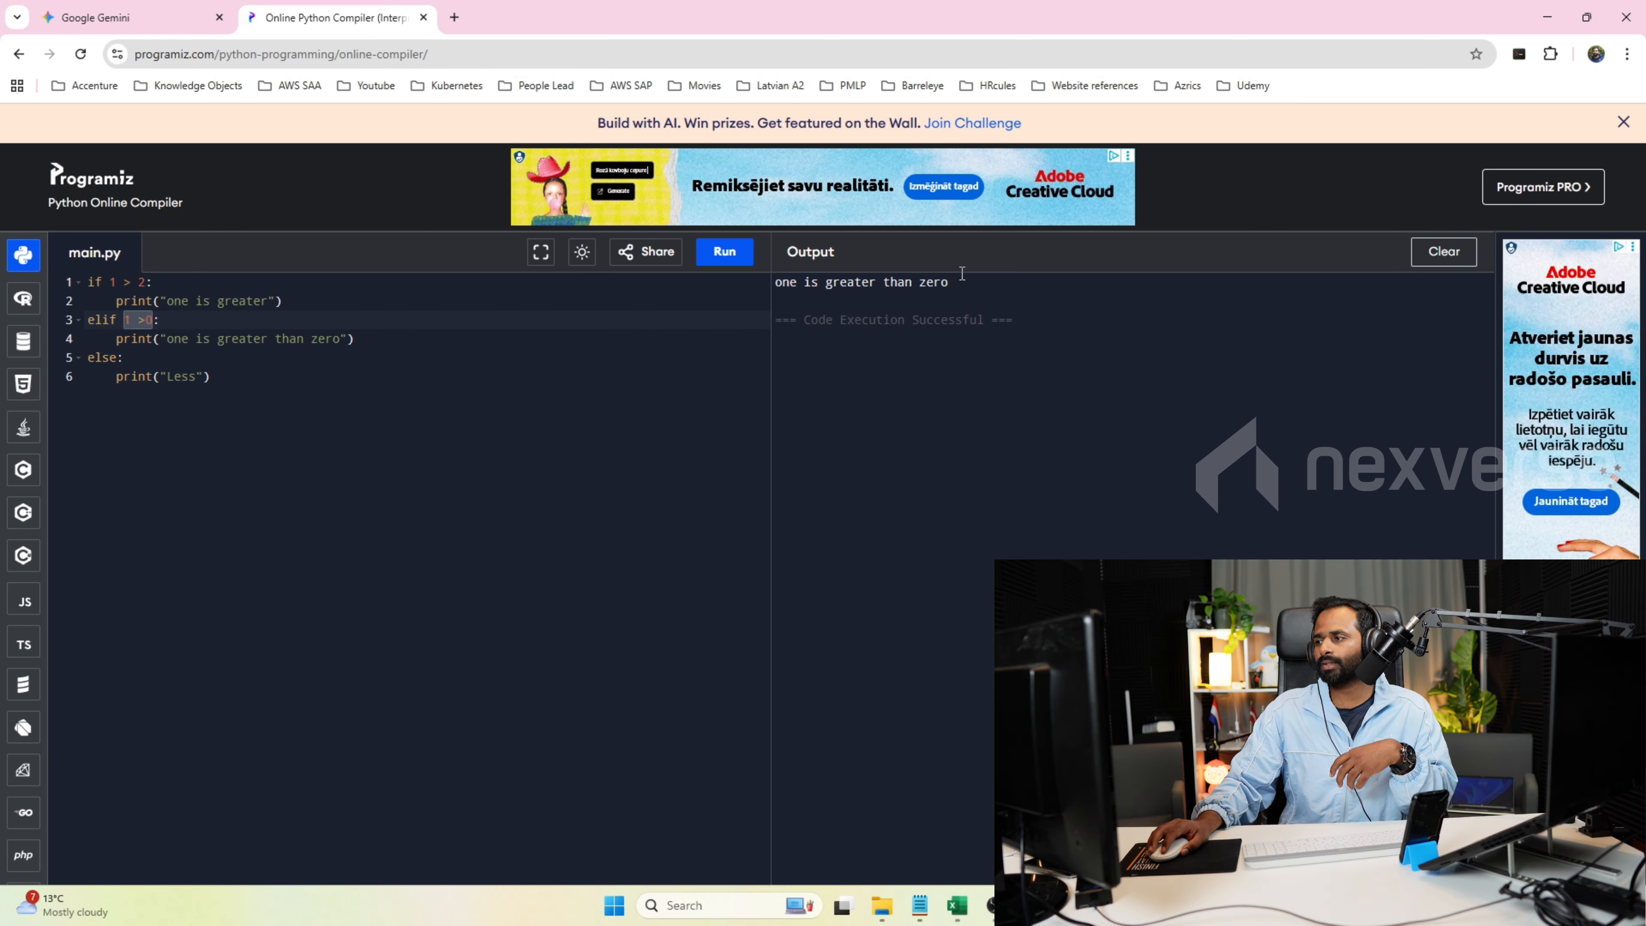
triple_click(947, 283)
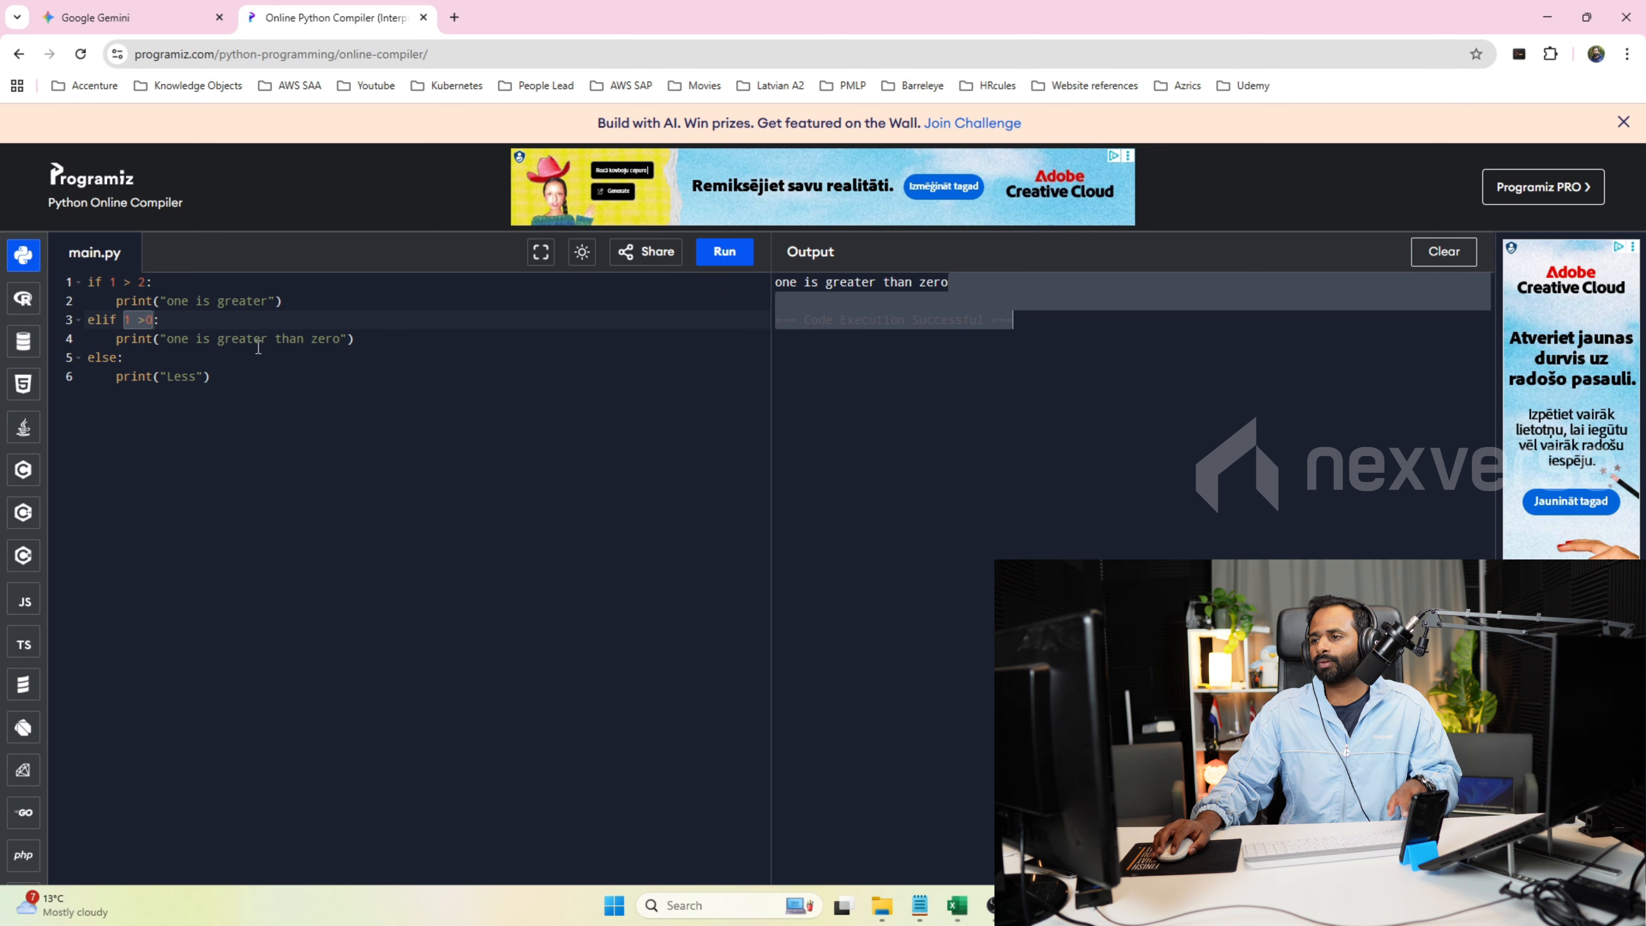
key(Right)
key(BackSpace)
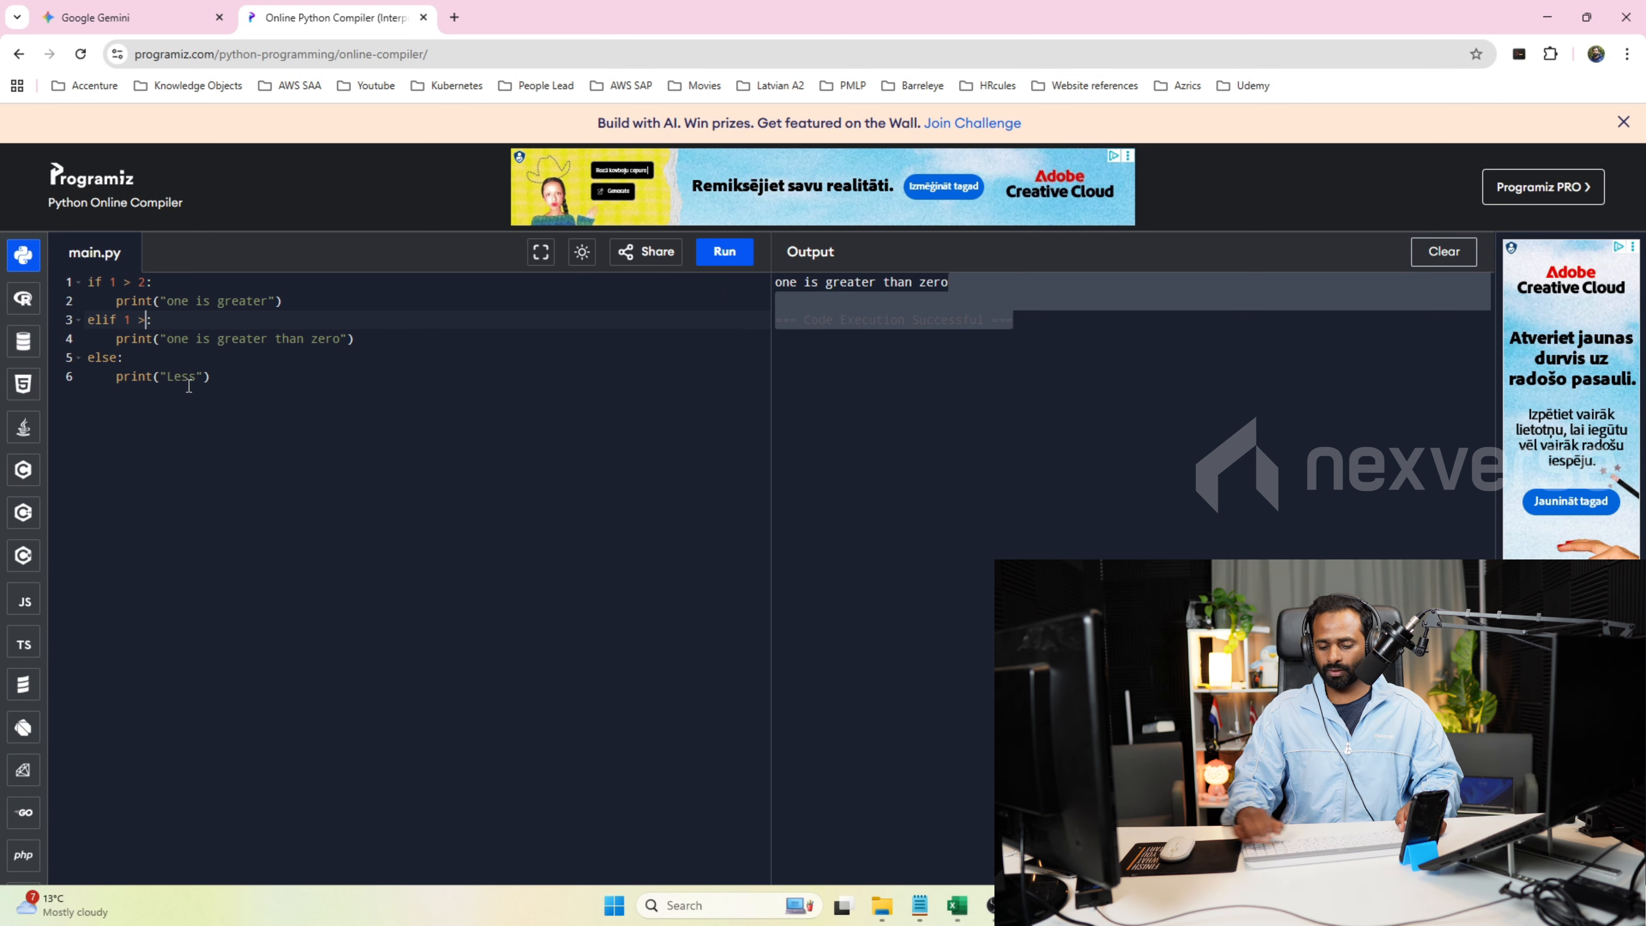
text(3)
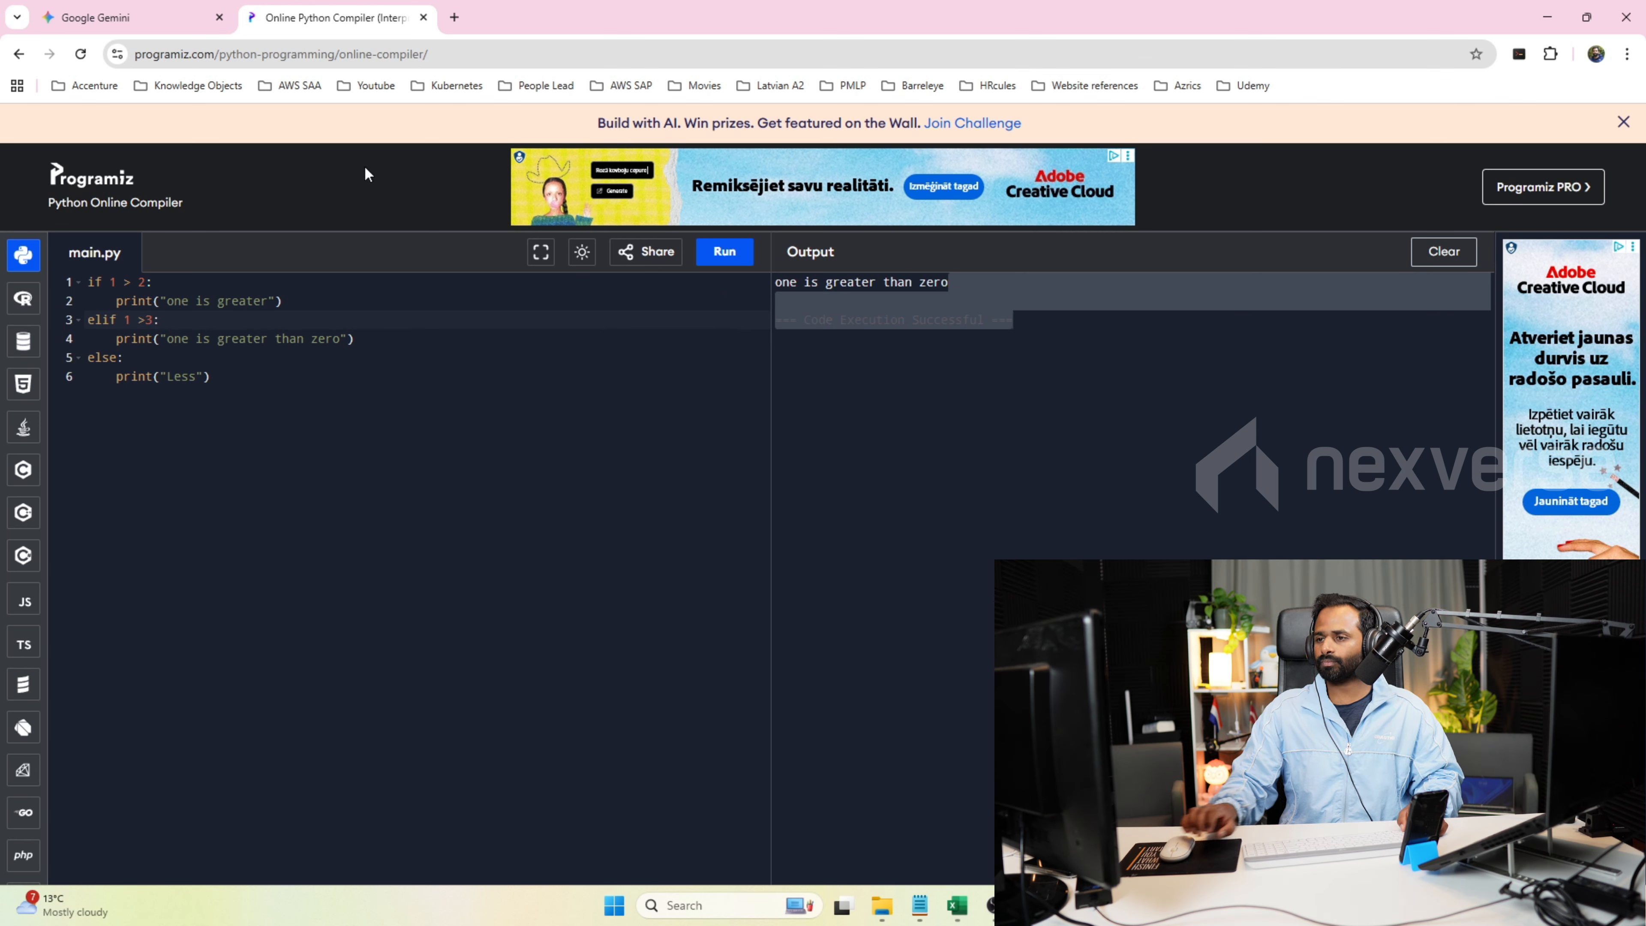
click(724, 252)
drag(797, 284, 775, 286)
click(89, 282)
drag(89, 282, 358, 339)
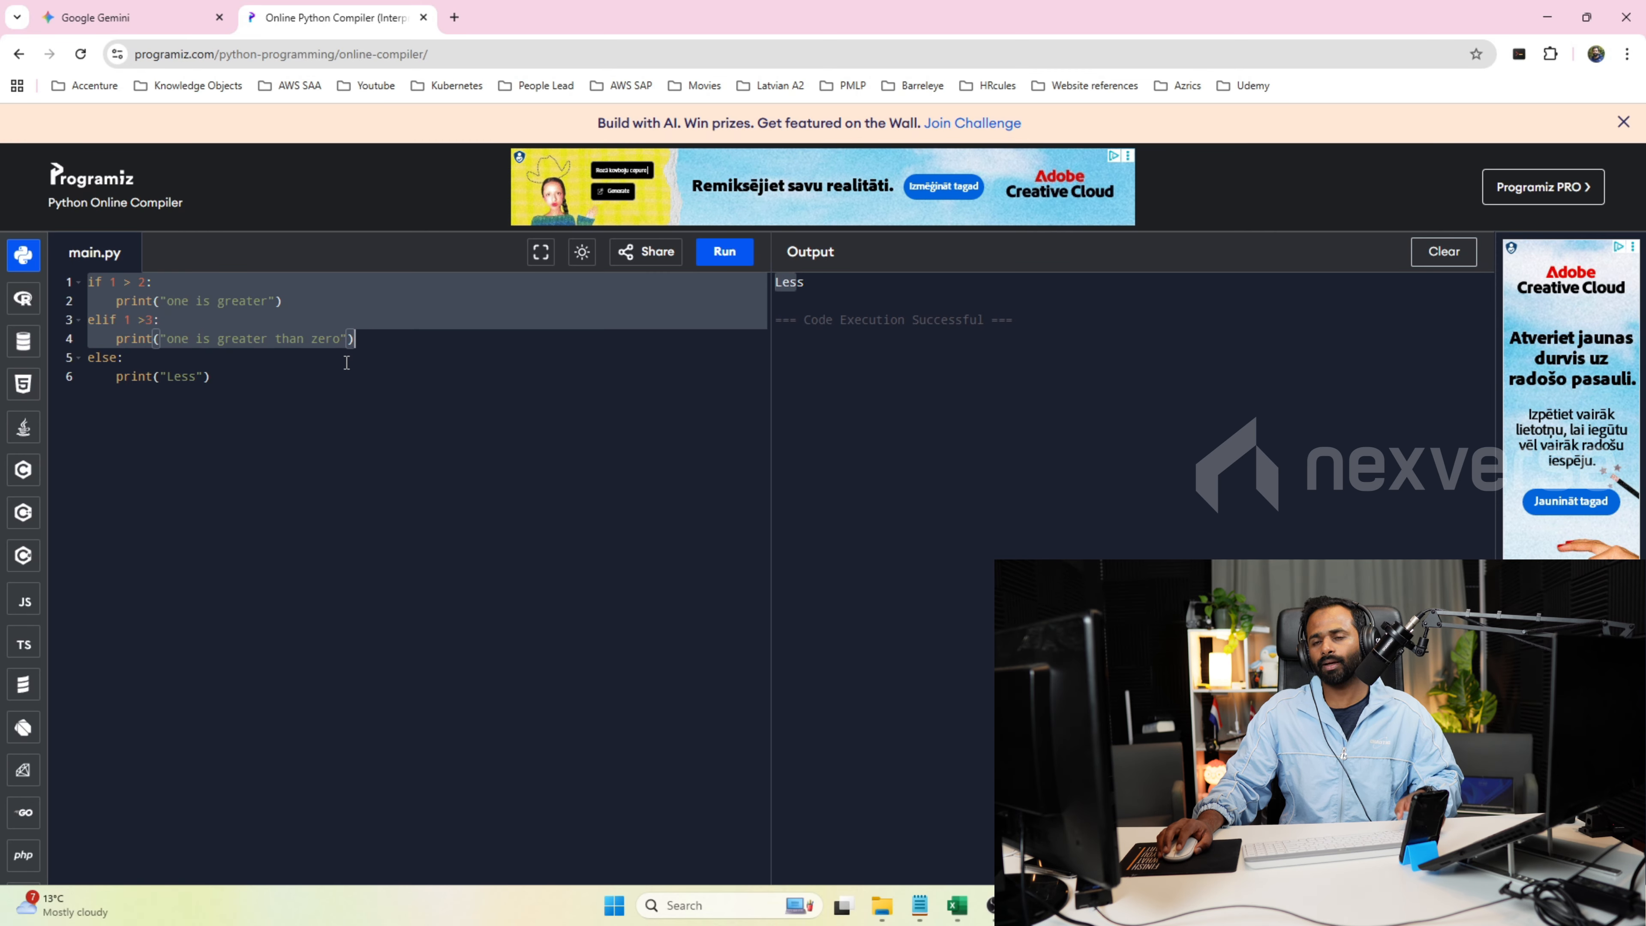
drag(212, 376, 131, 367)
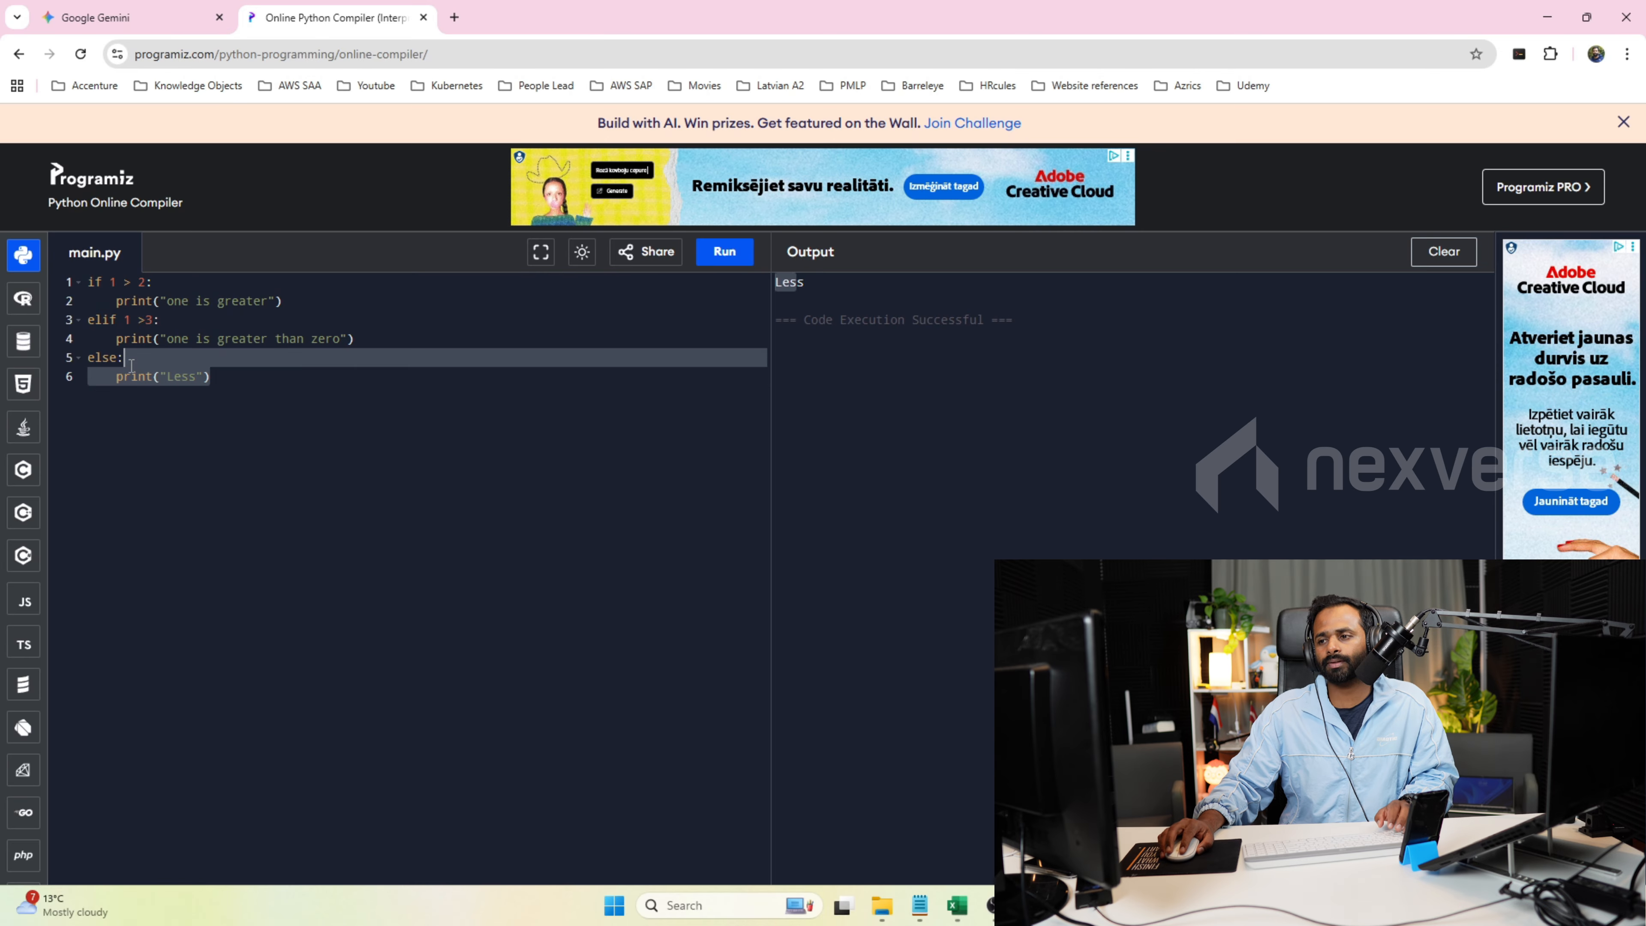
Add the comment "#fallback statement" below the else branch, leaving a blank line in between.
click(253, 376)
key(Return)
key(Return)
text(#fallback statement)
key(Return)
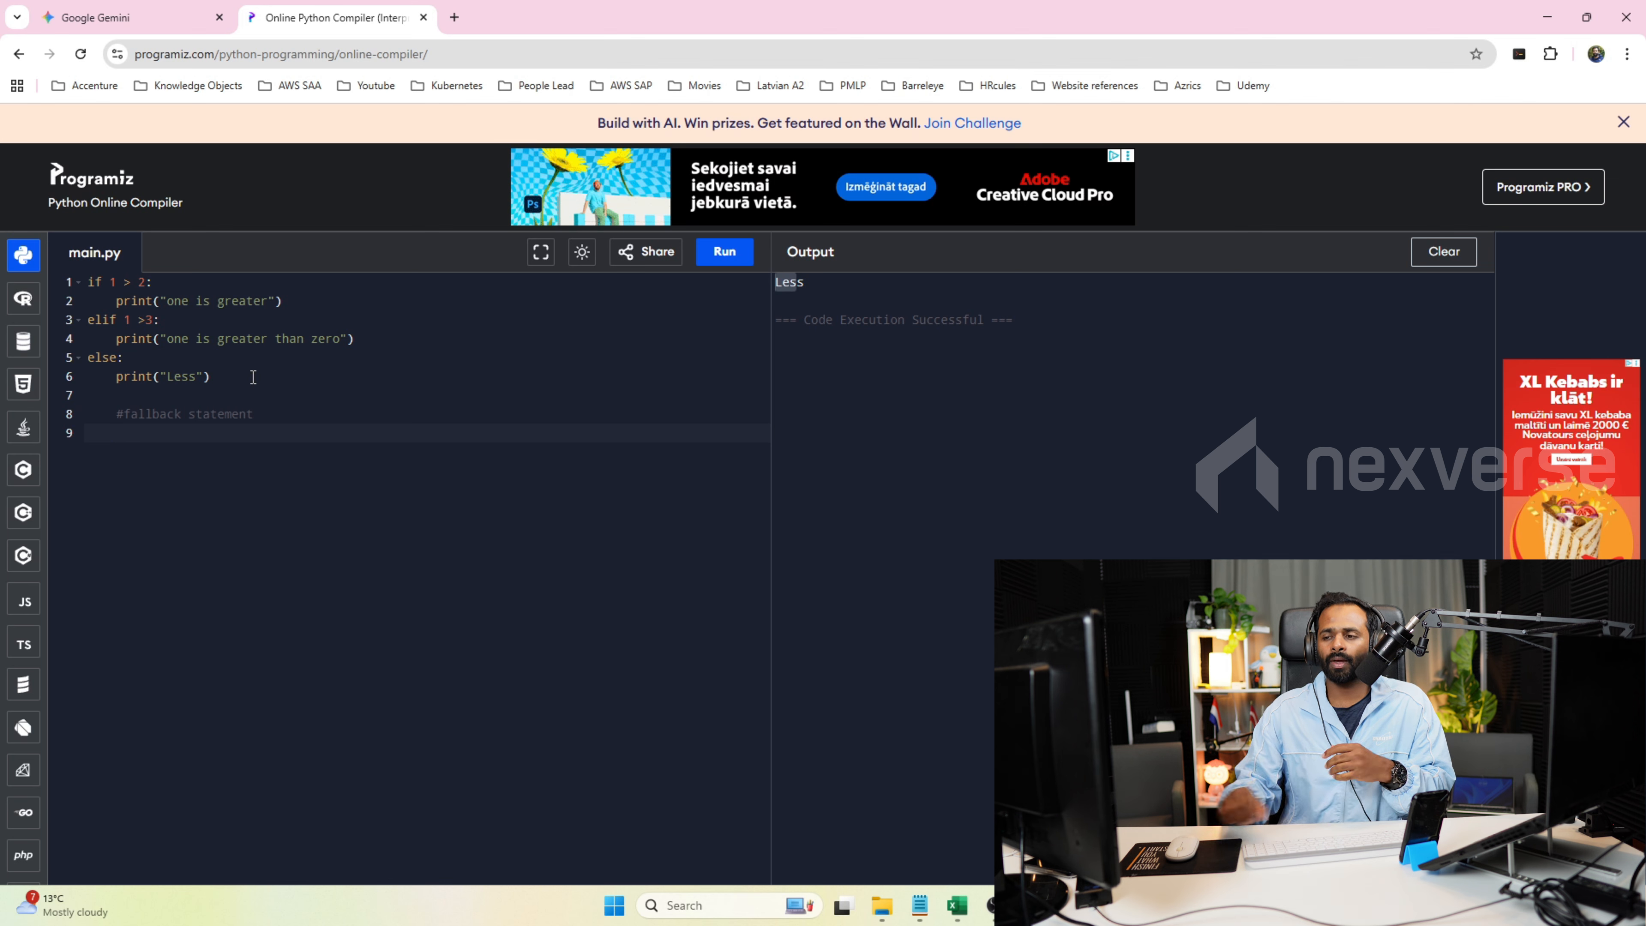
drag(156, 290, 23, 307)
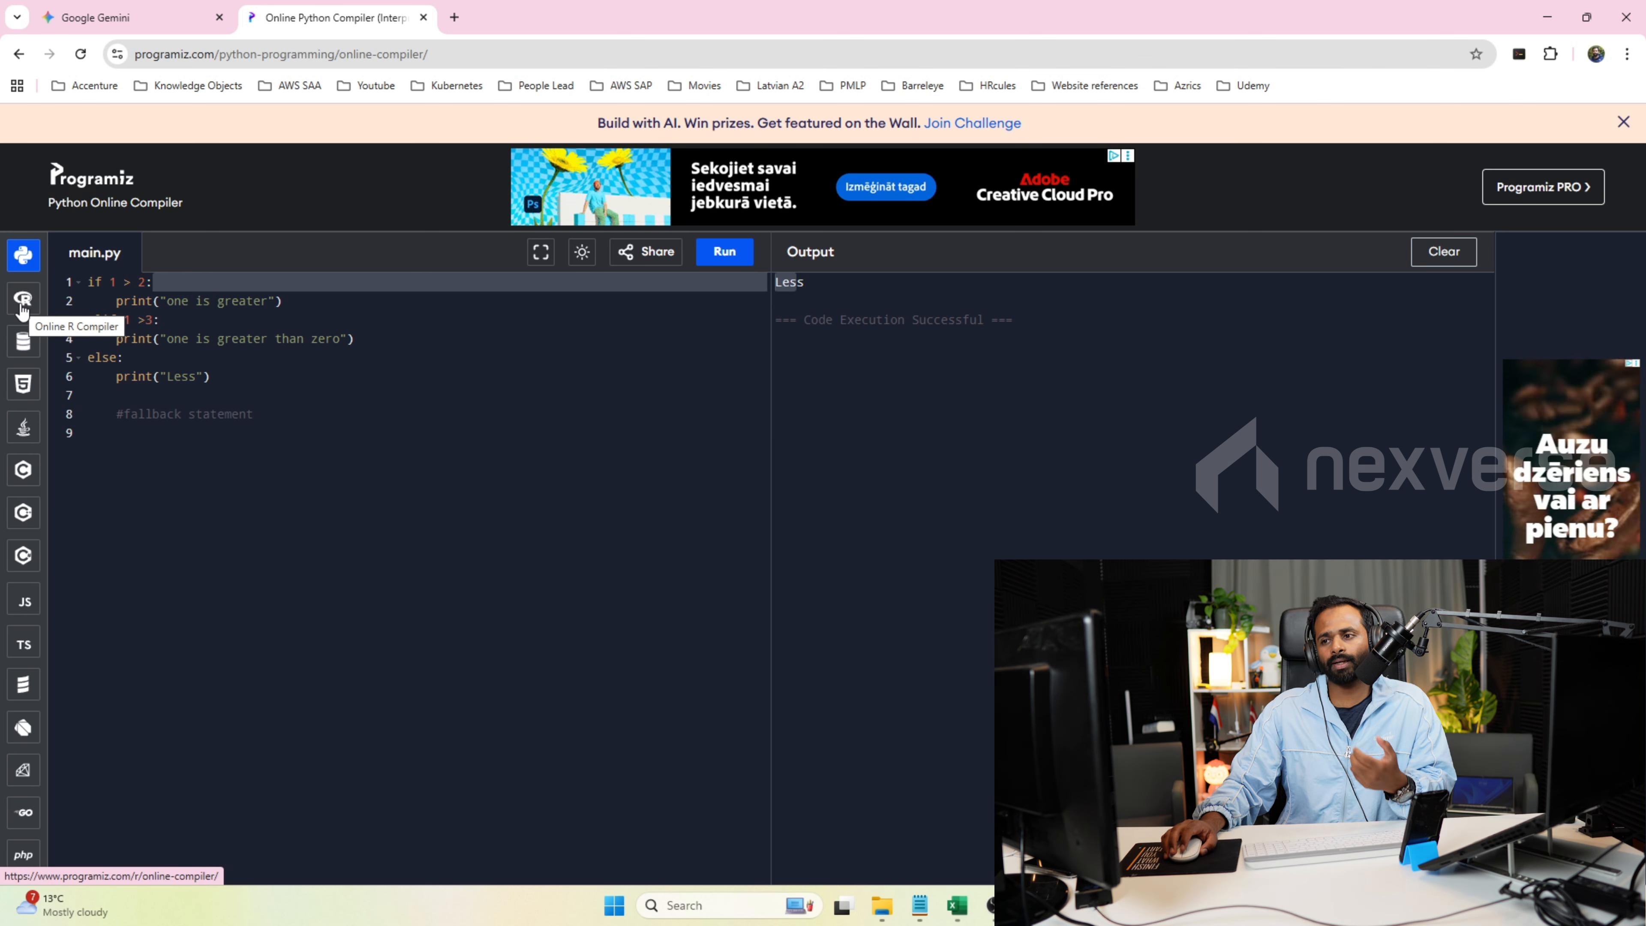
Switch to the Pricing Calculator workbook in Excel, point out the Boolean Operators row, and select cell L26.
click(957, 918)
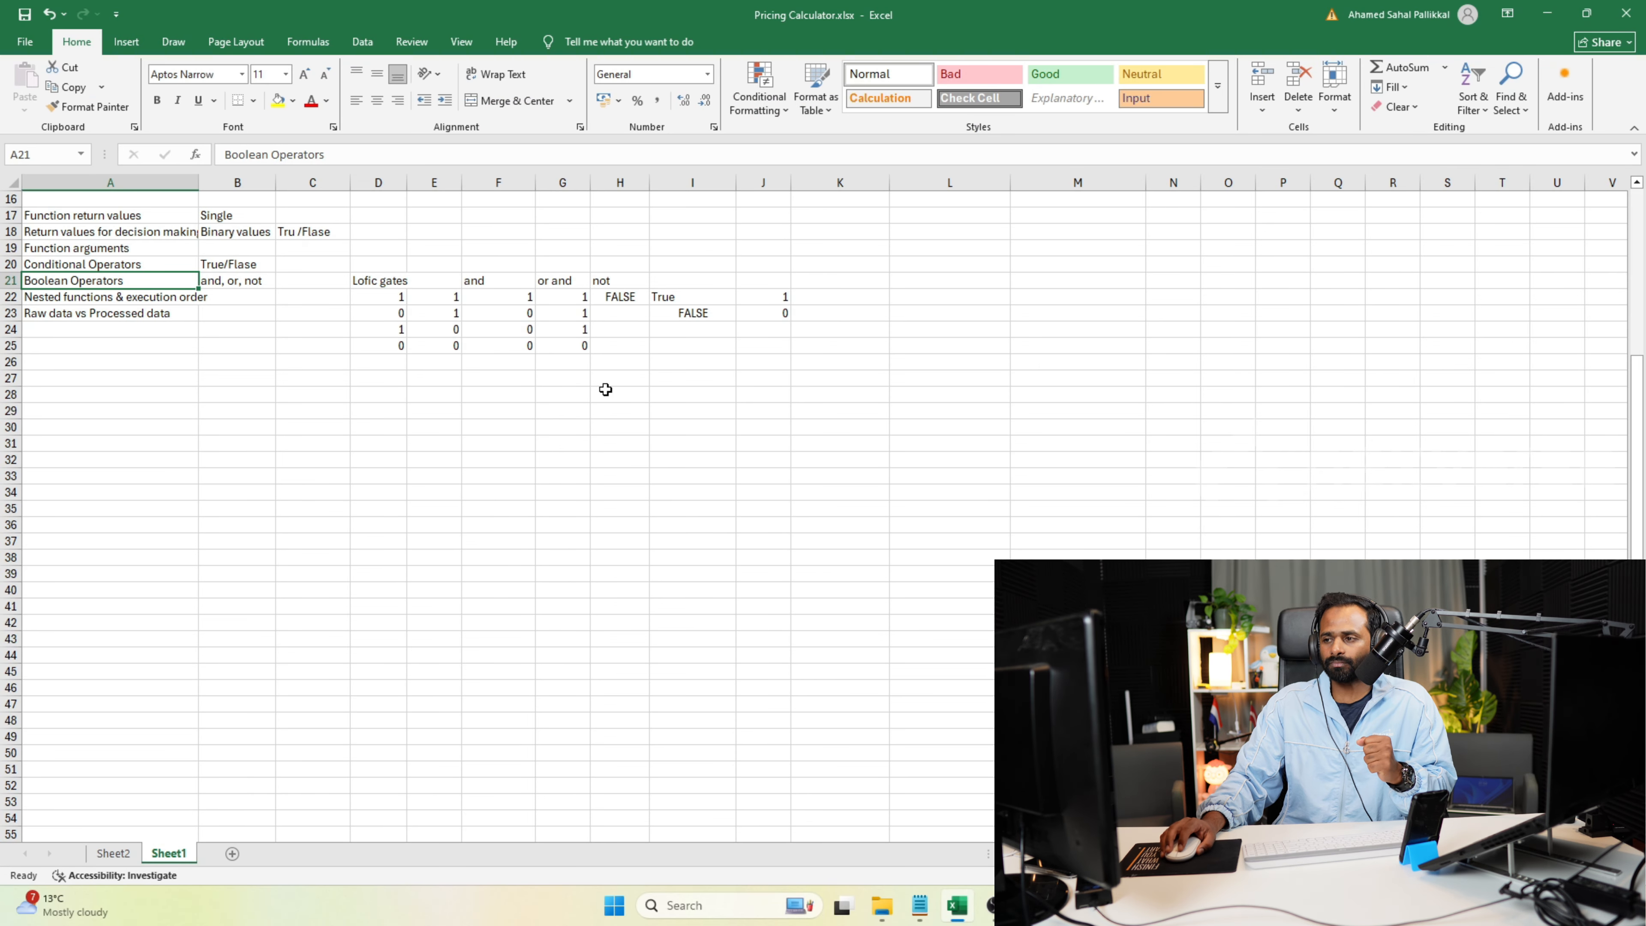
click(151, 268)
click(153, 280)
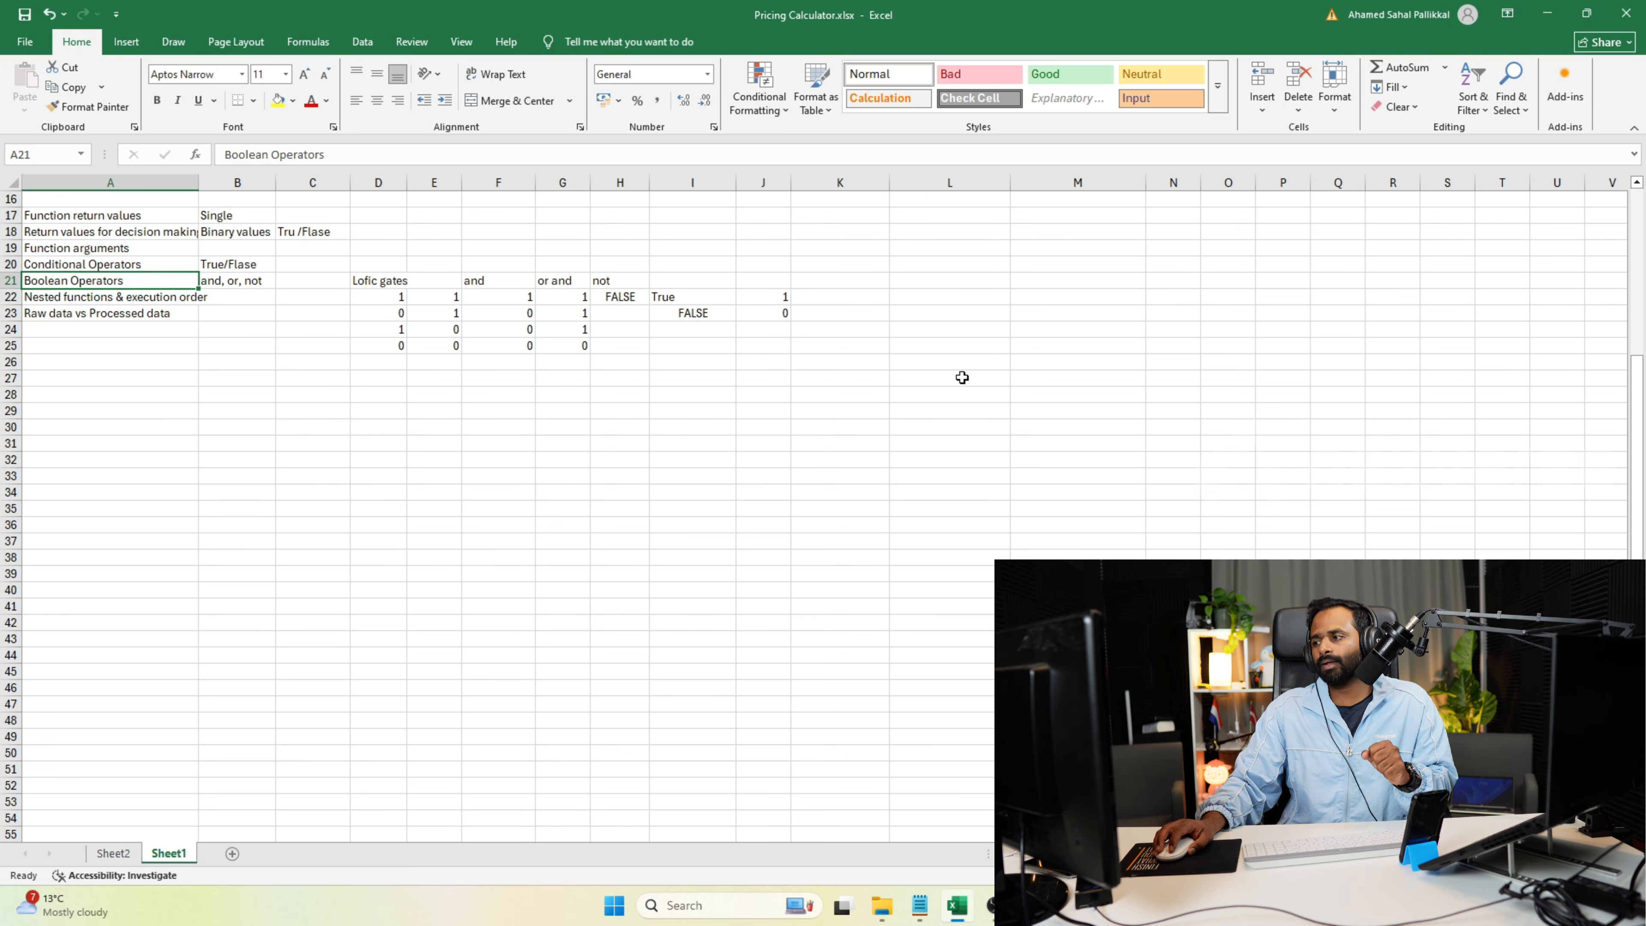
click(958, 361)
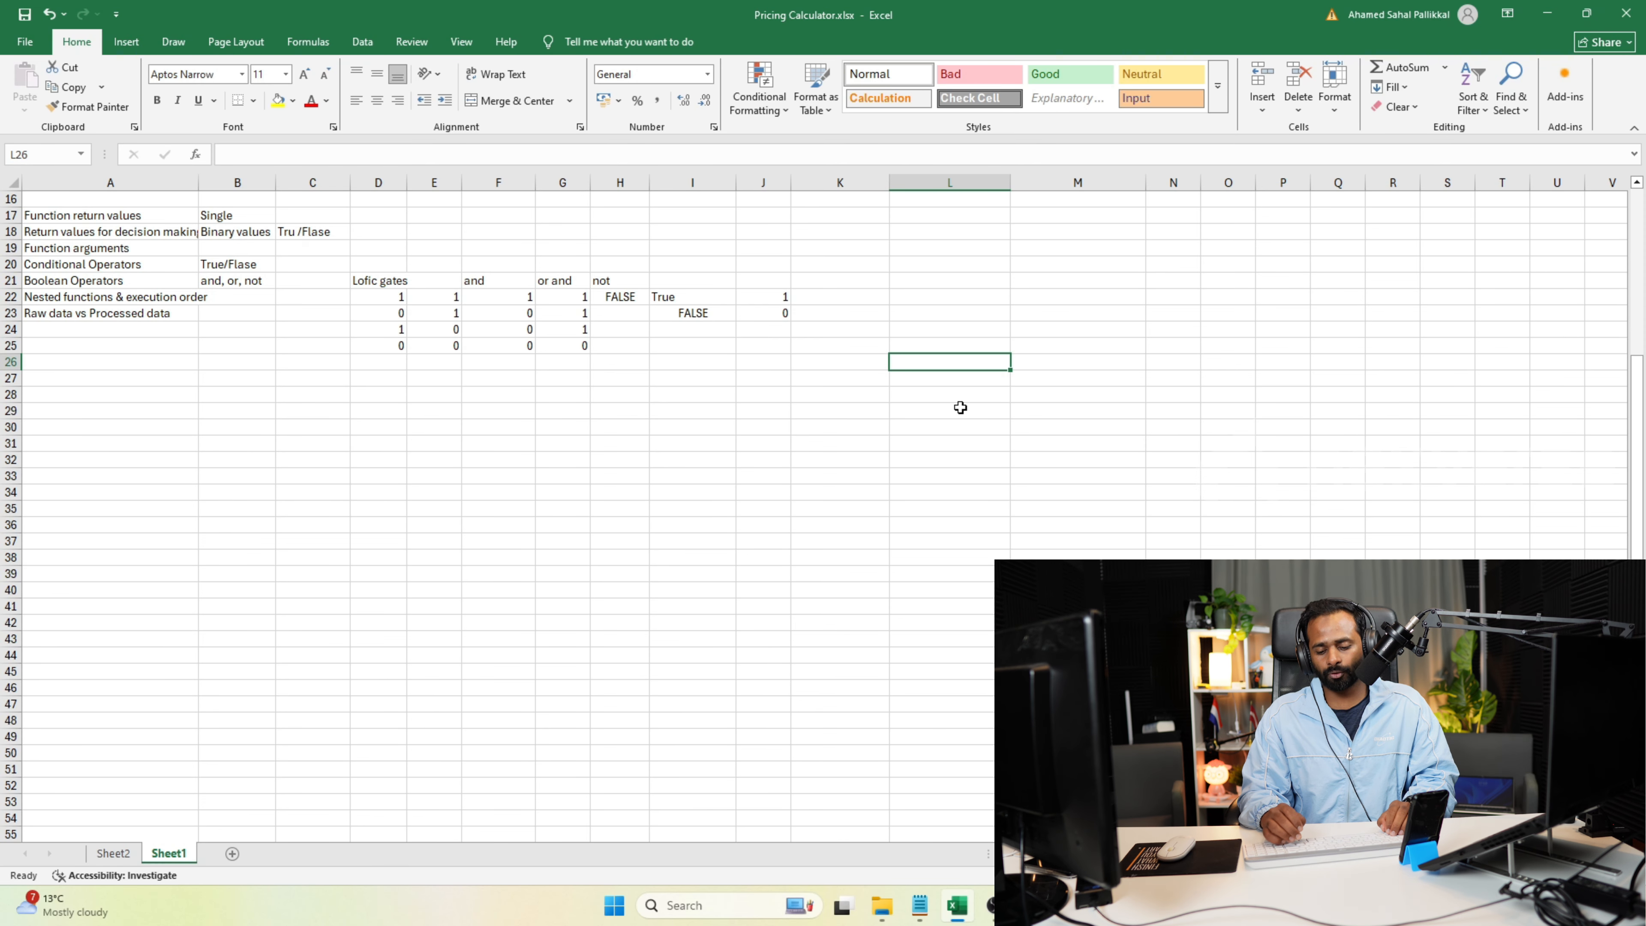
text(=)
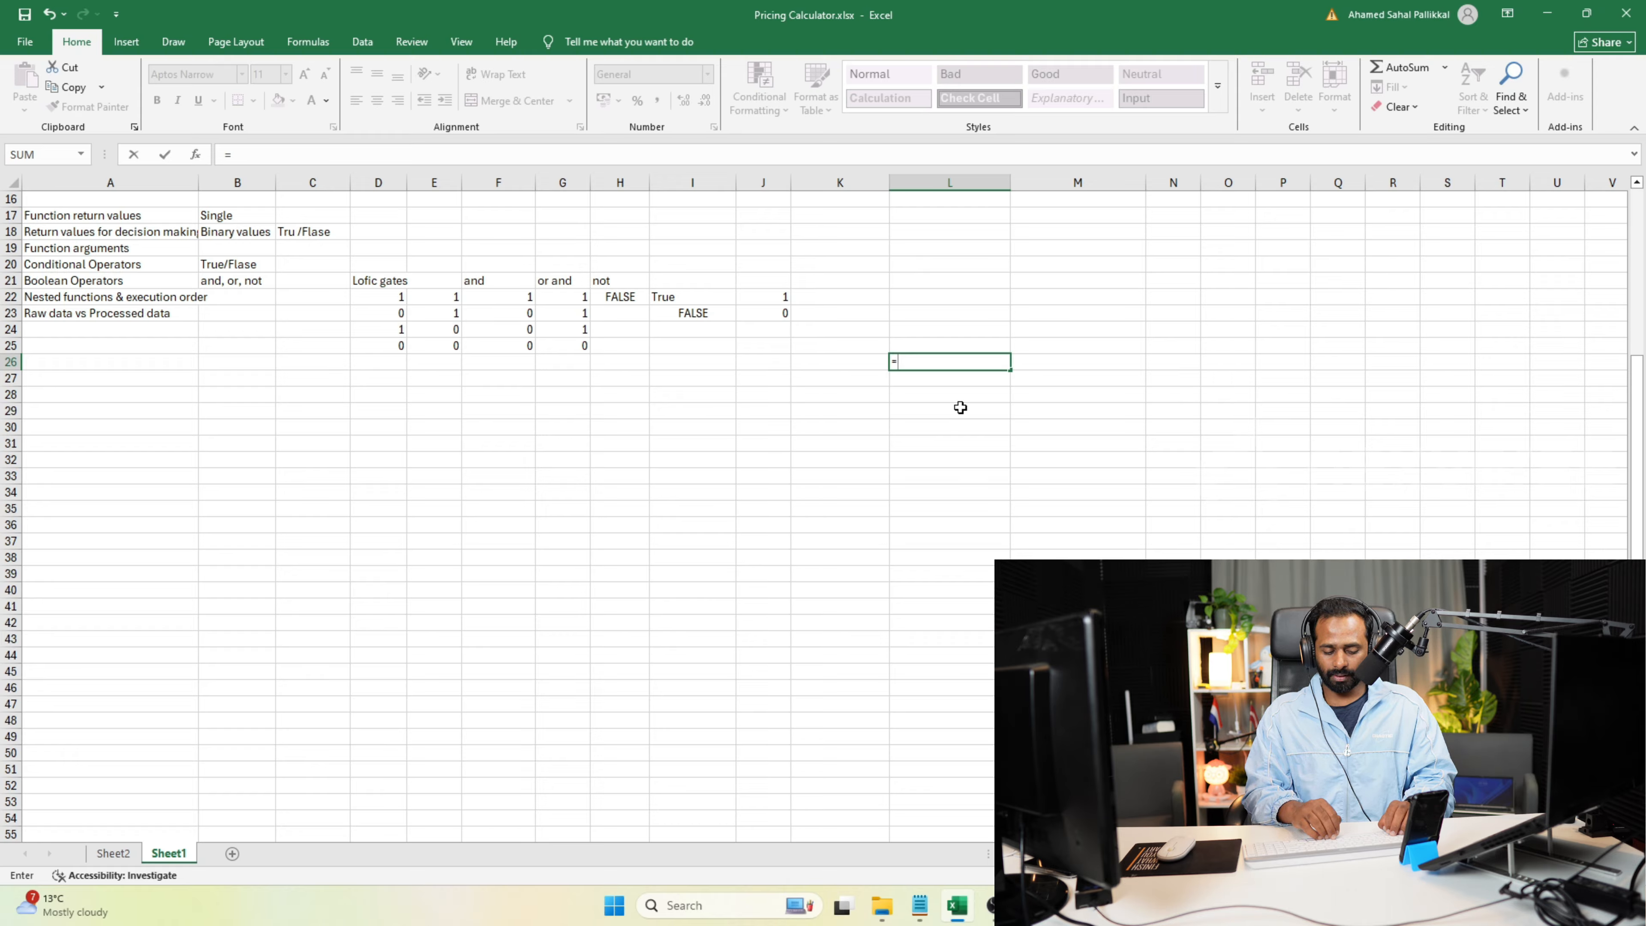
text(if)
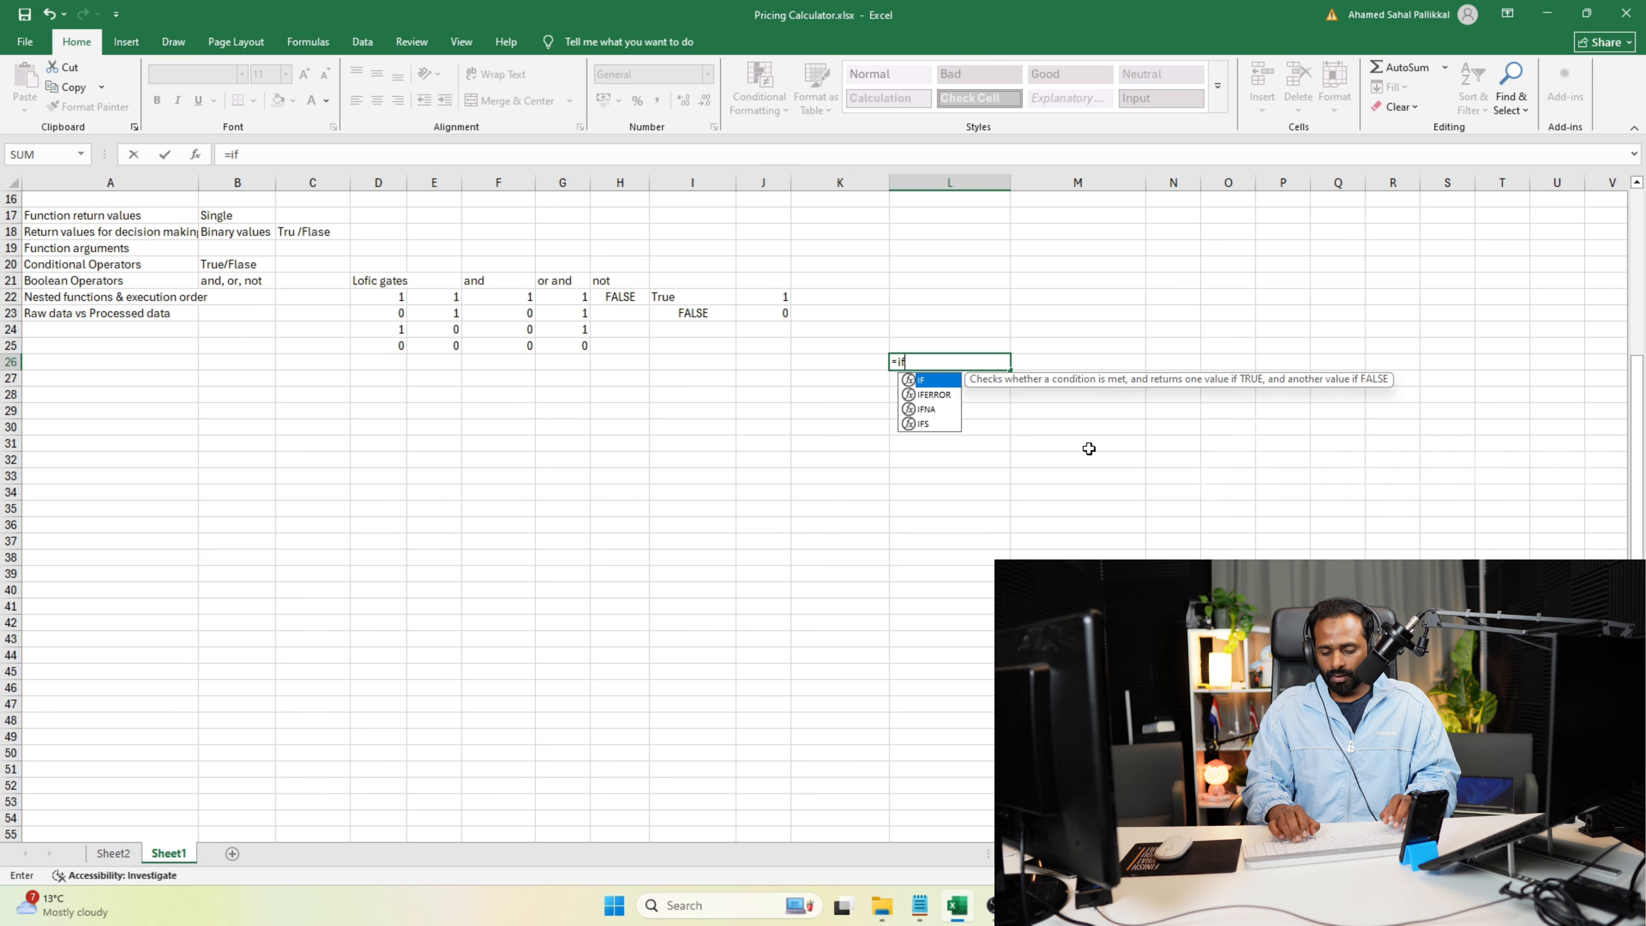
text(()
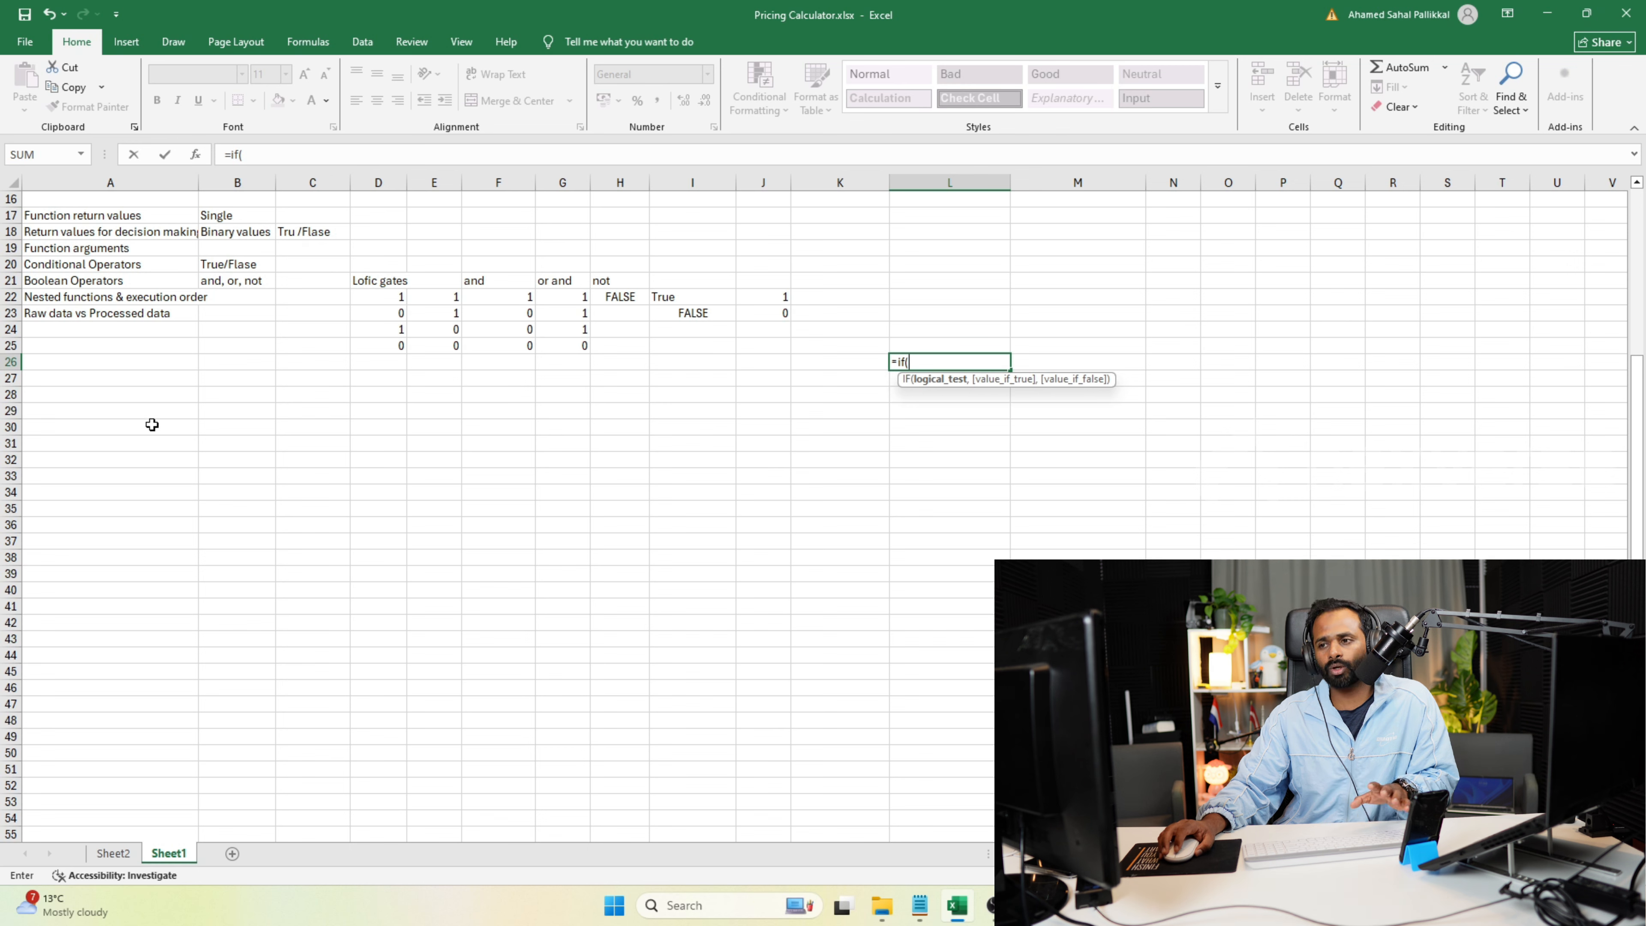
click(82, 411)
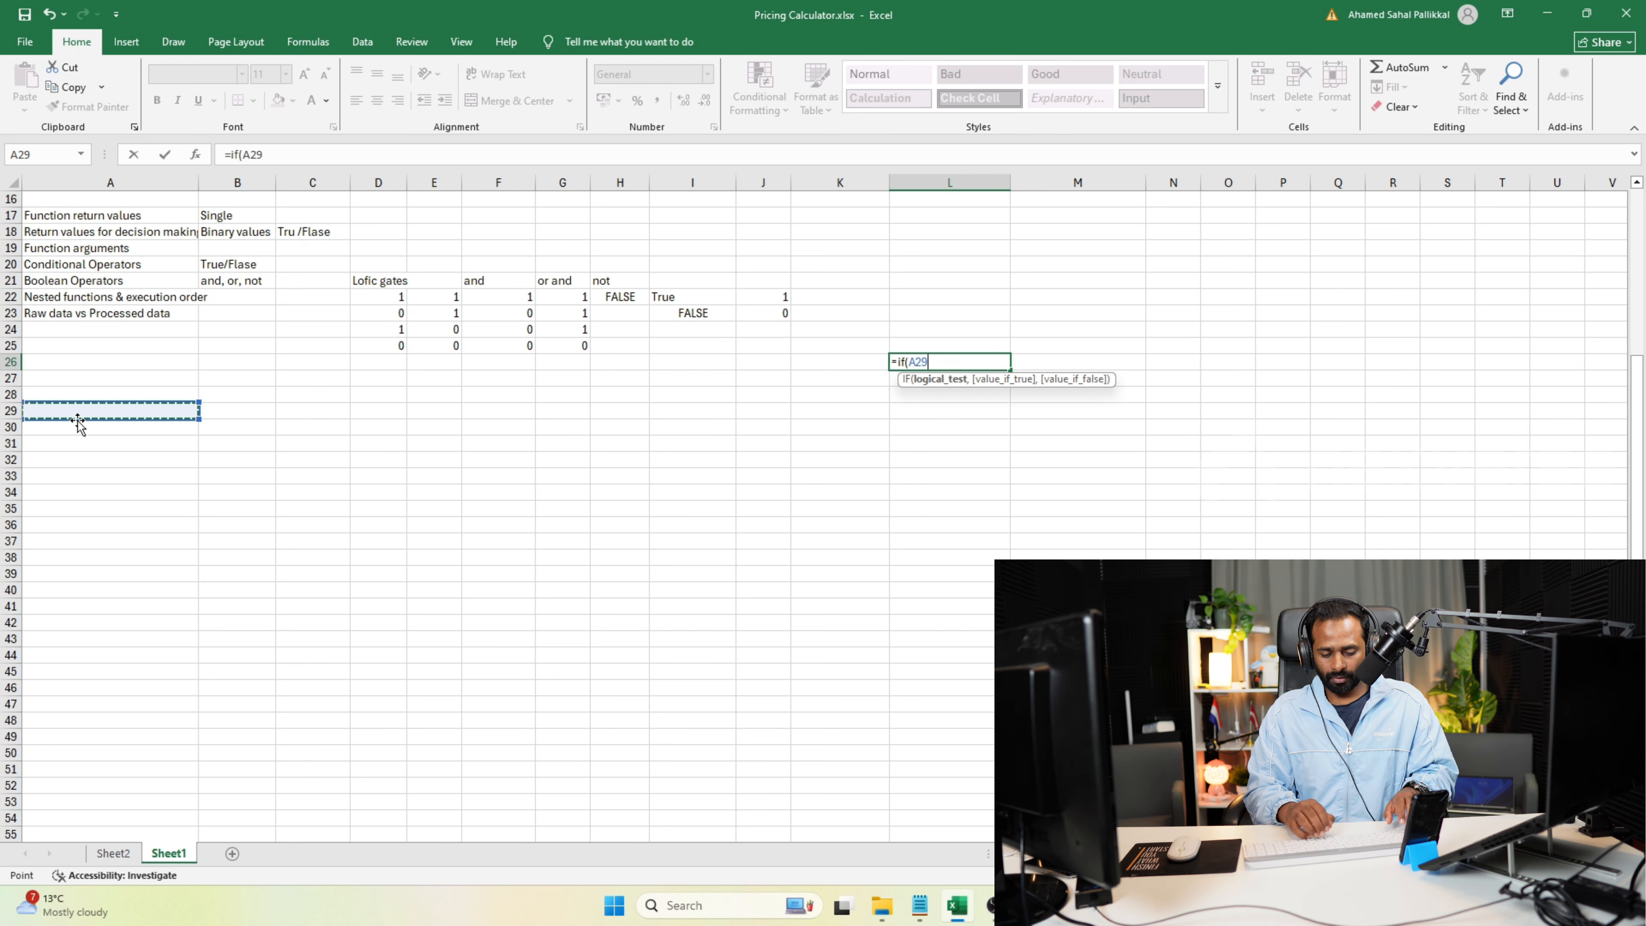
key(Escape)
Enter the note "logical = it gives binary output" in cell L26.
text(logical )
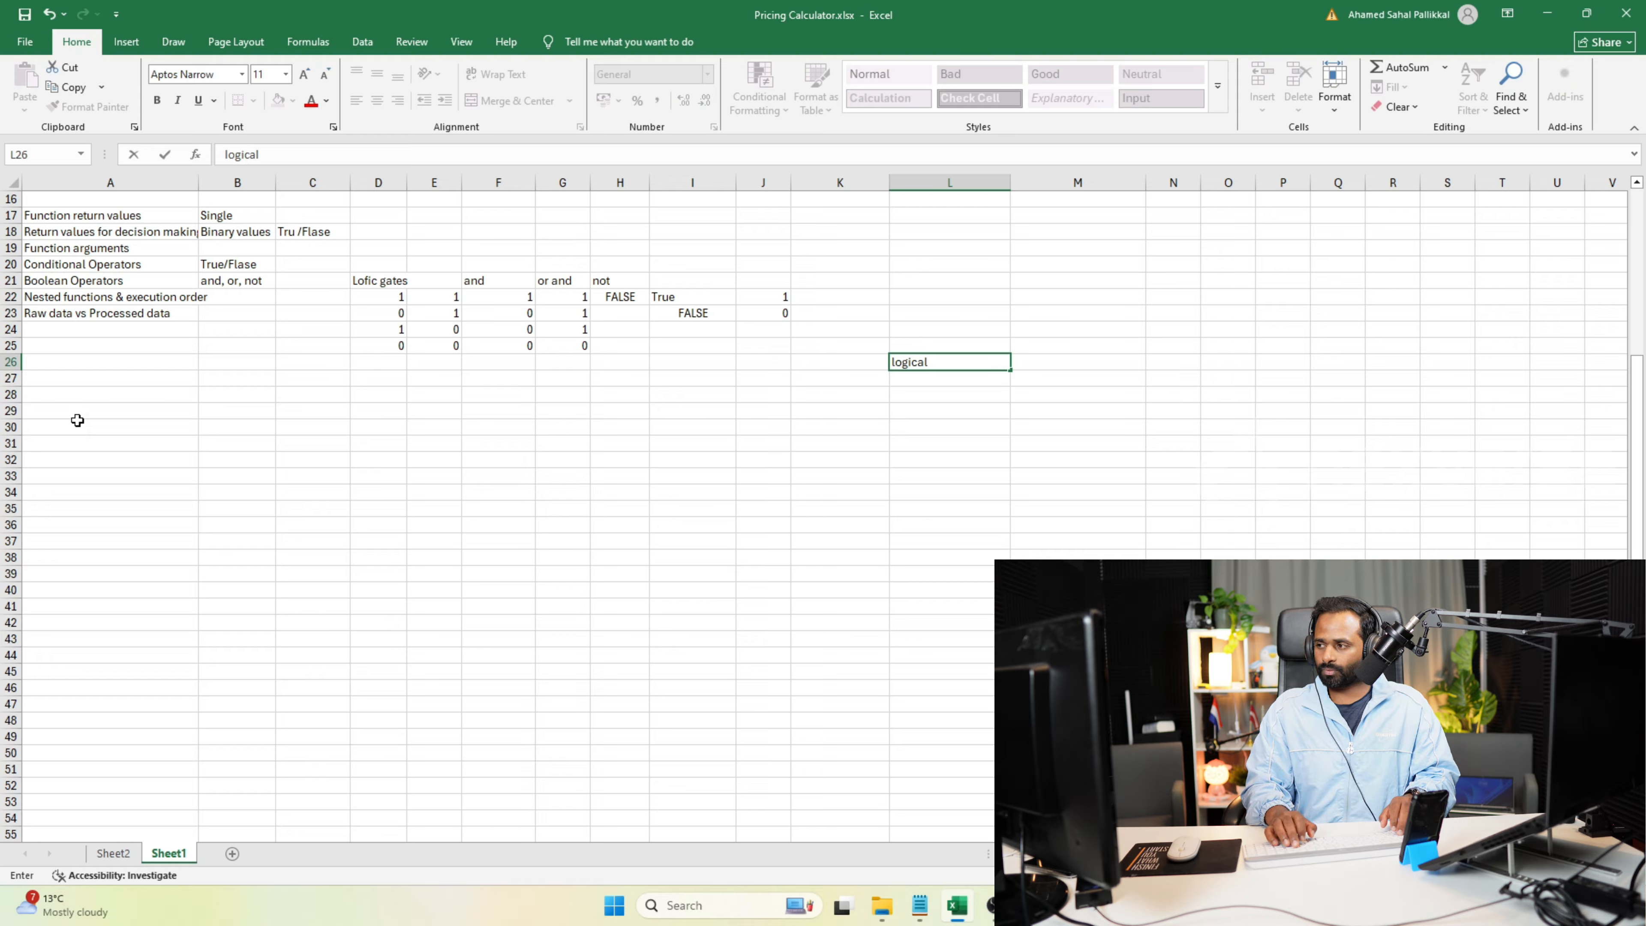
text(= it gives binary outu)
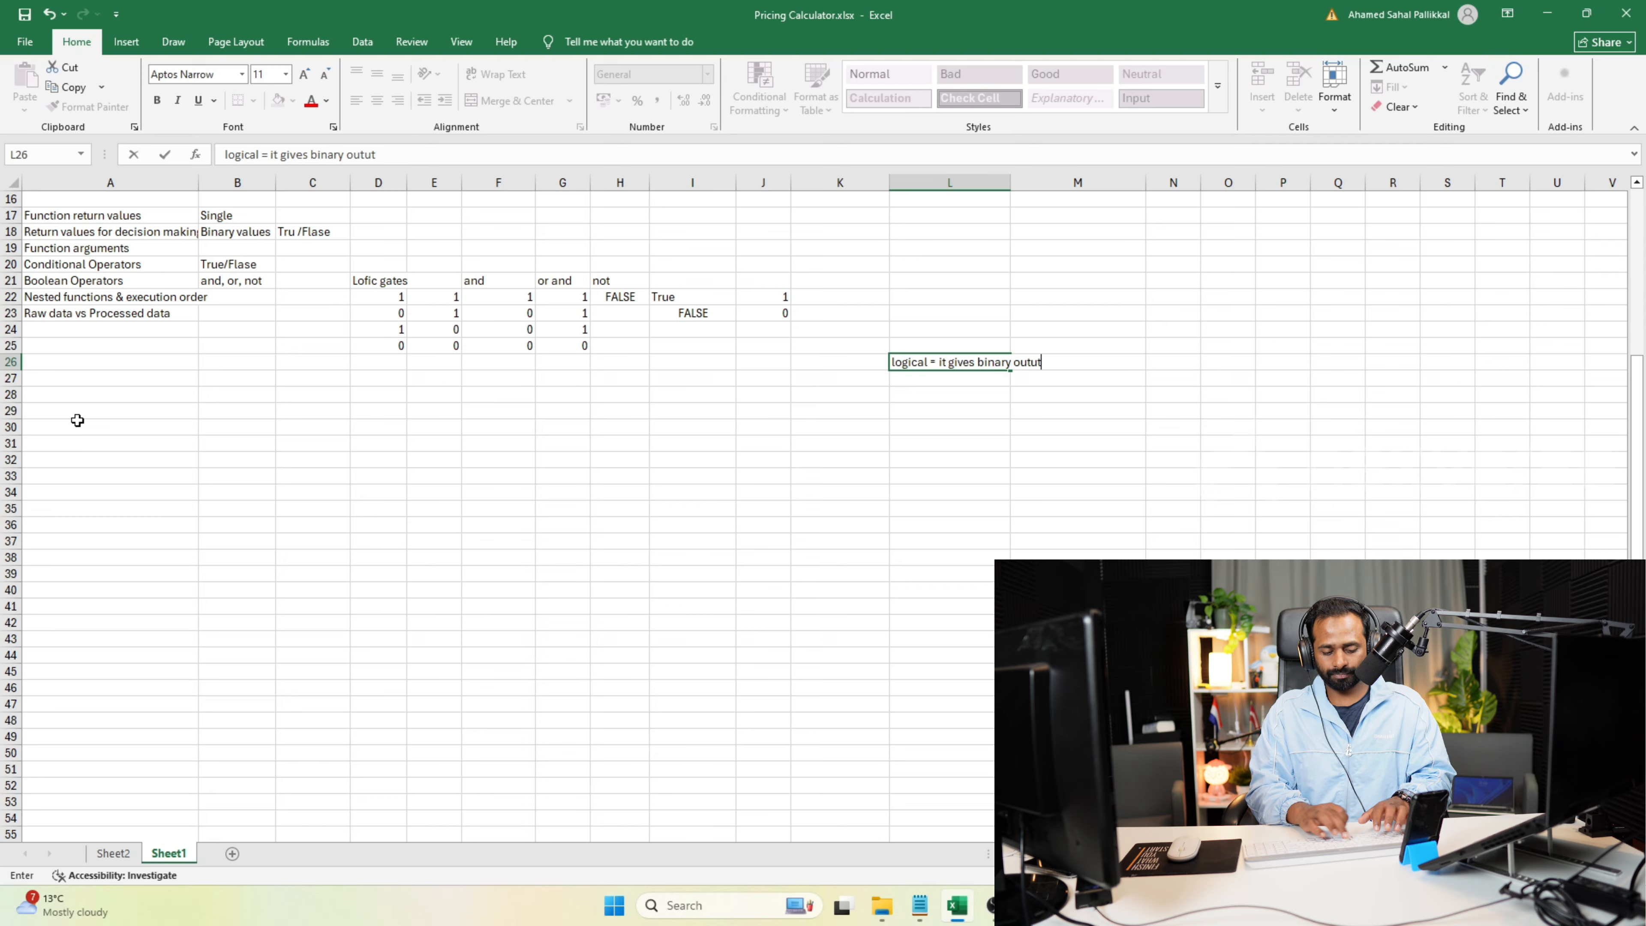
key(BackSpace)
key(BackSpace)
text(tput)
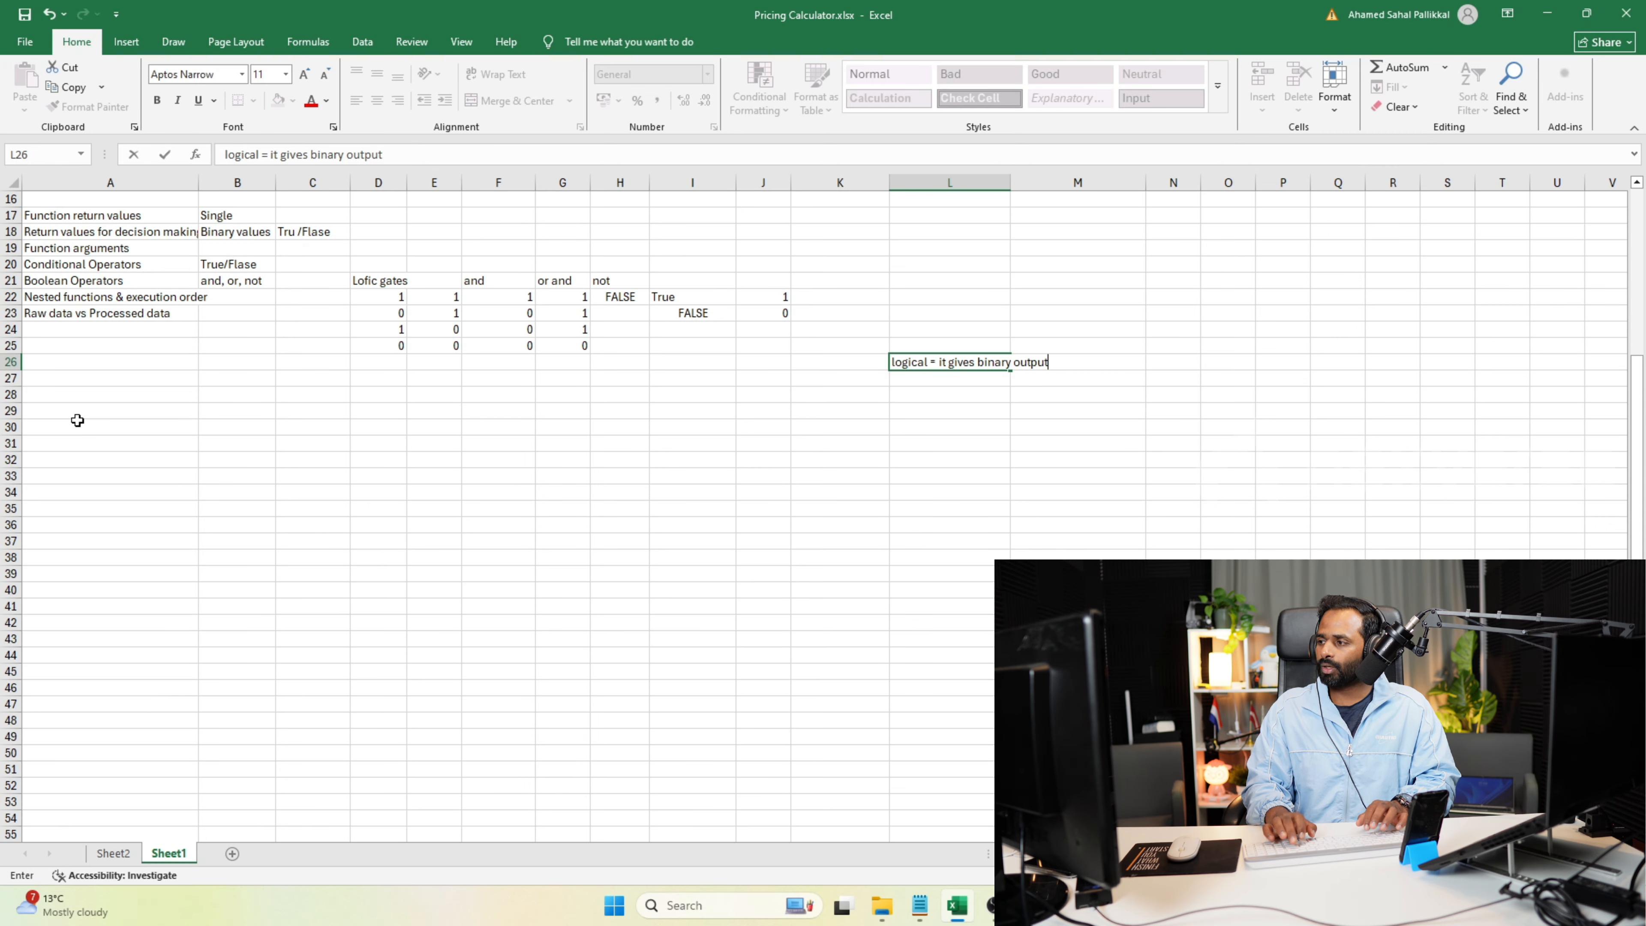
key(Return)
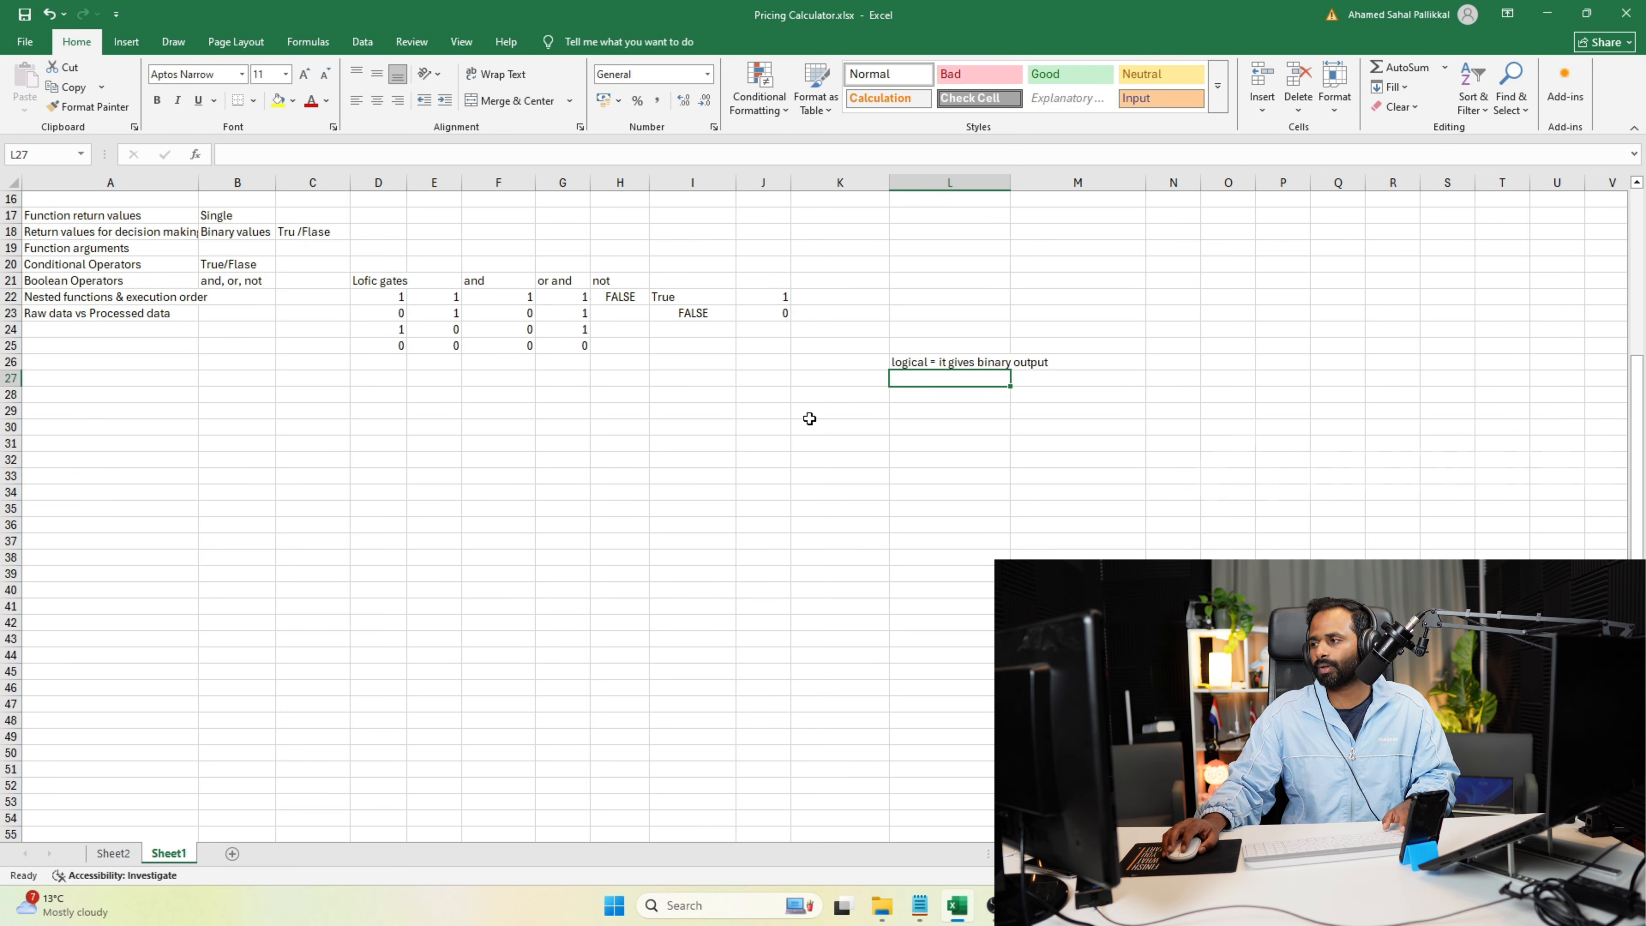
click(947, 413)
text(=if)
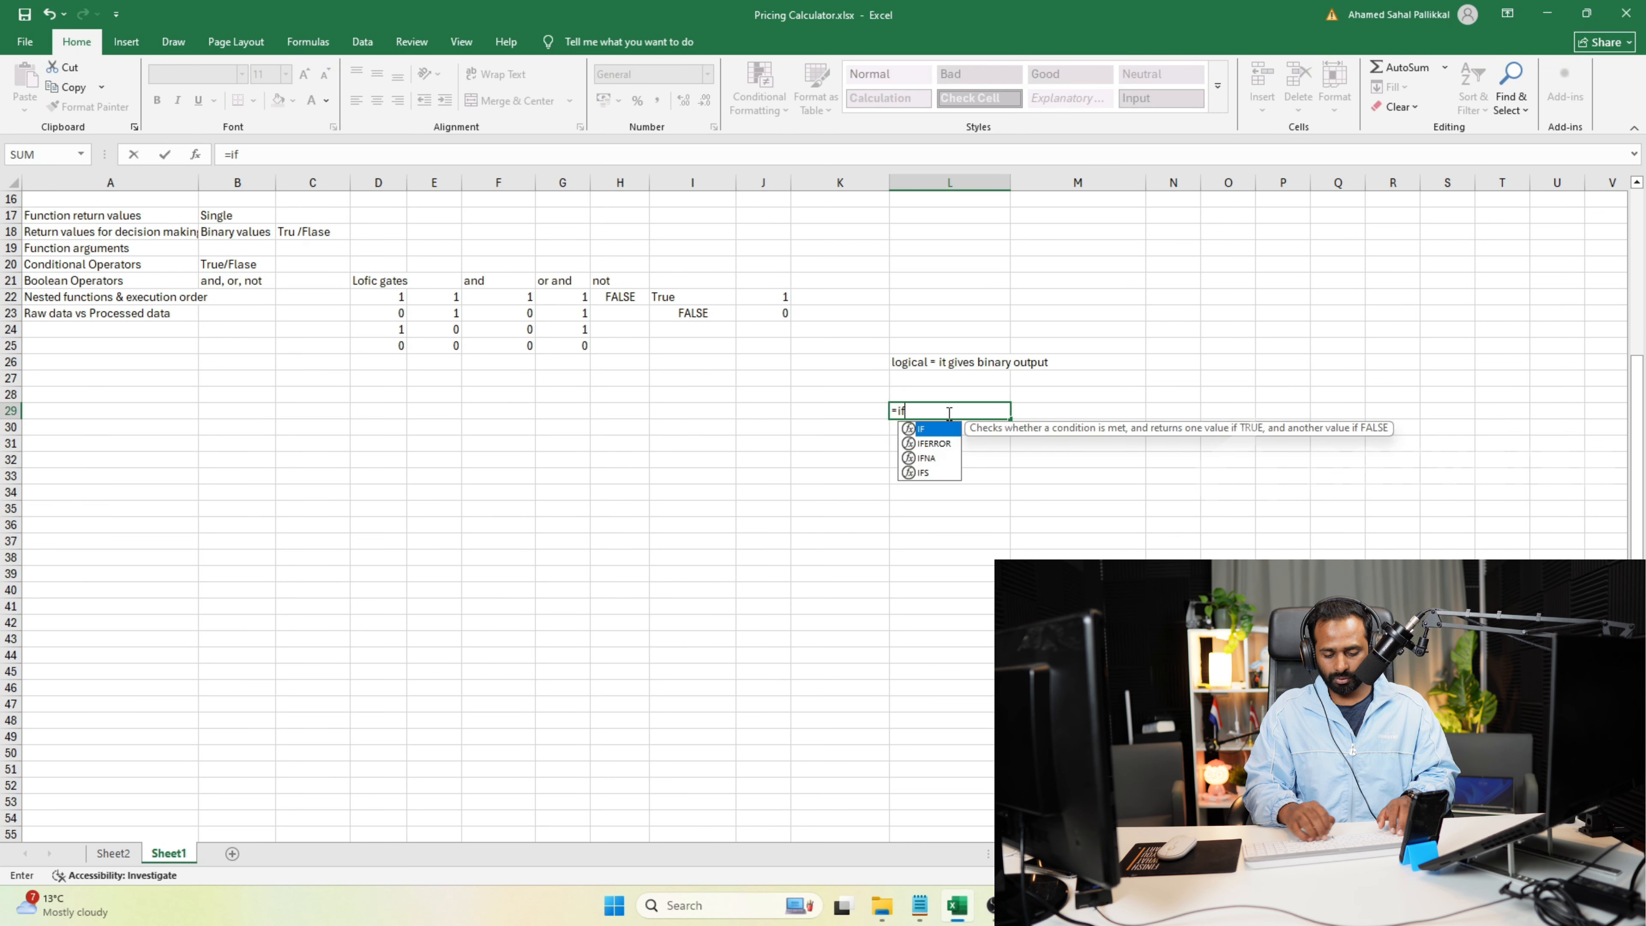
text((1>2)
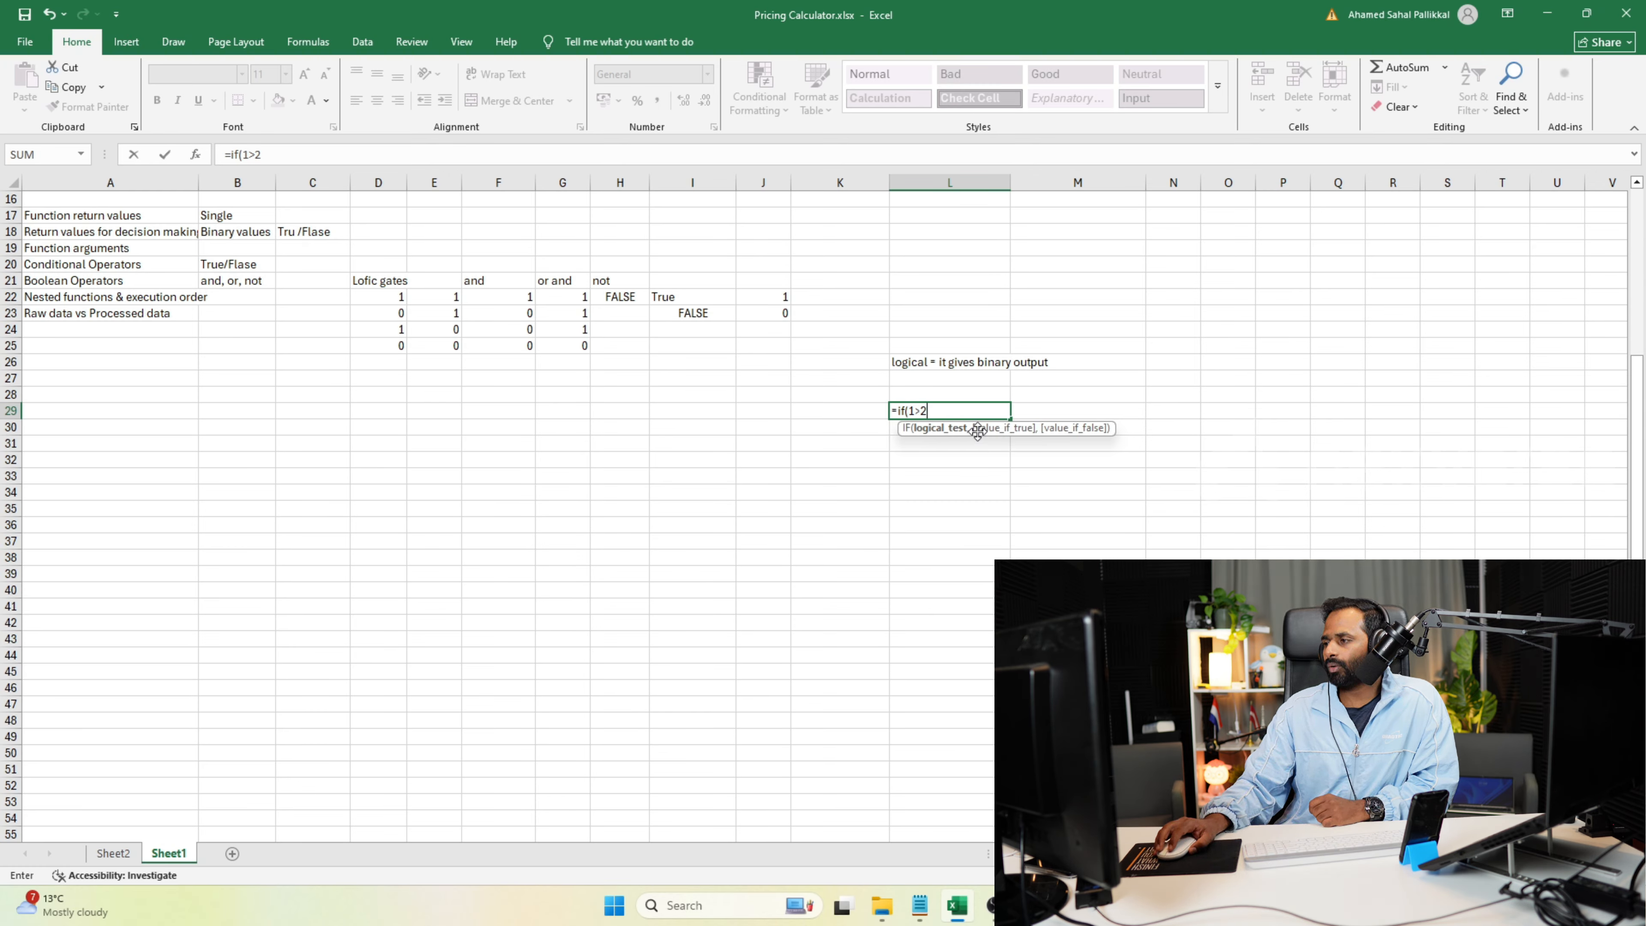
text(,)
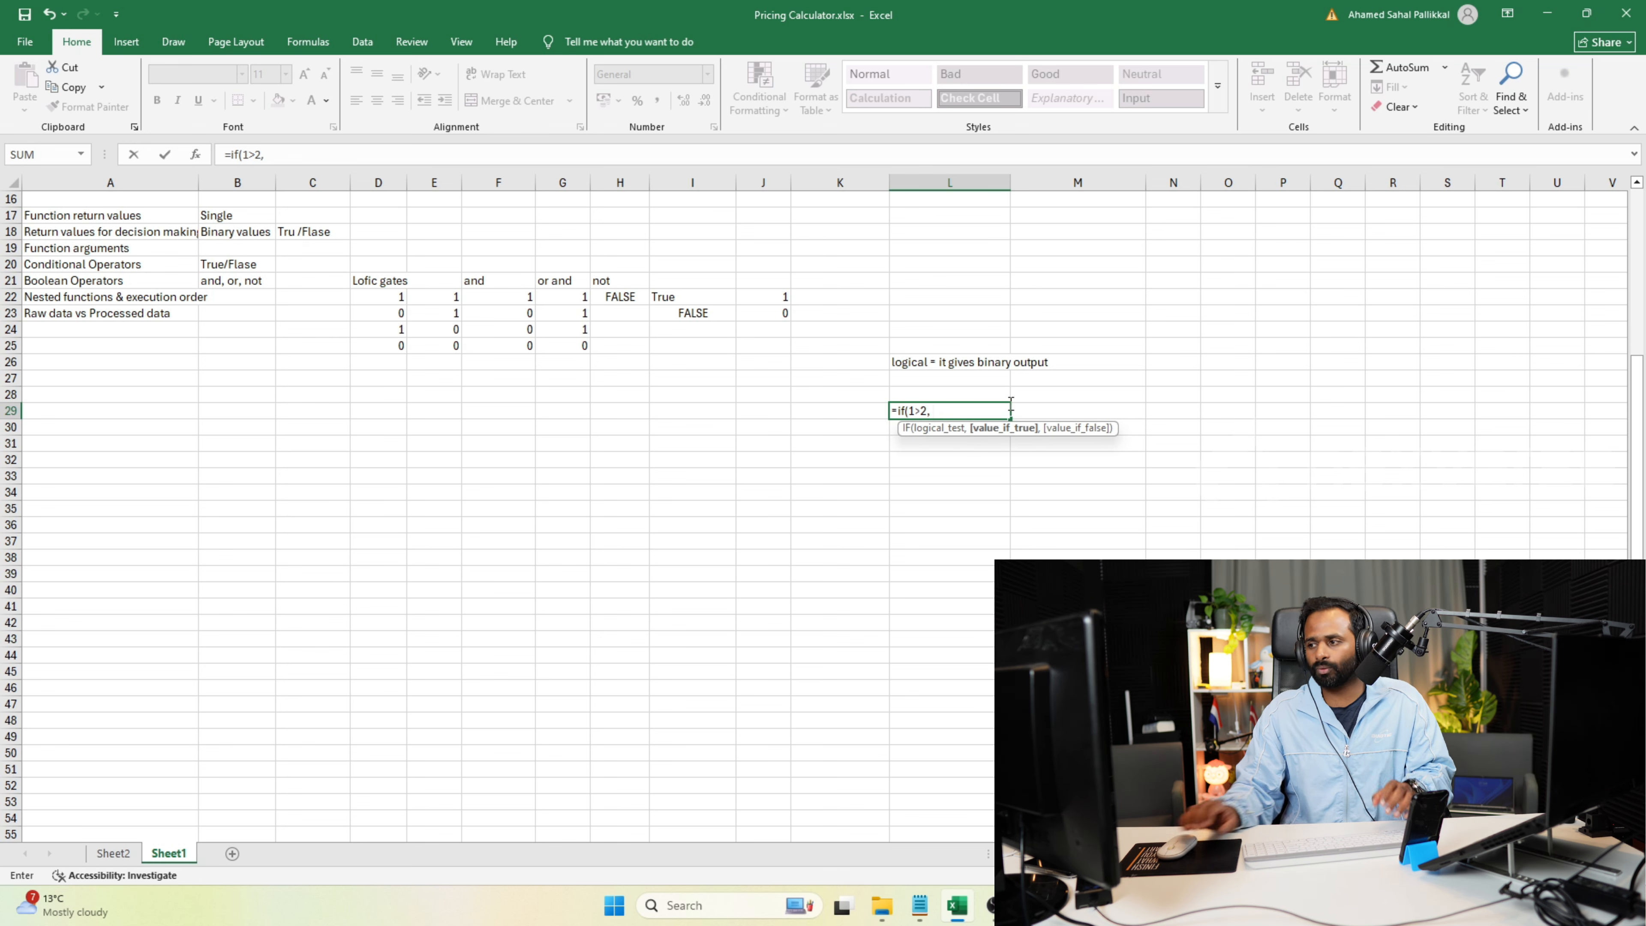
click(909, 508)
key(Escape)
Write the general function notation f(x, y, z) in cell L29.
text(f(x)
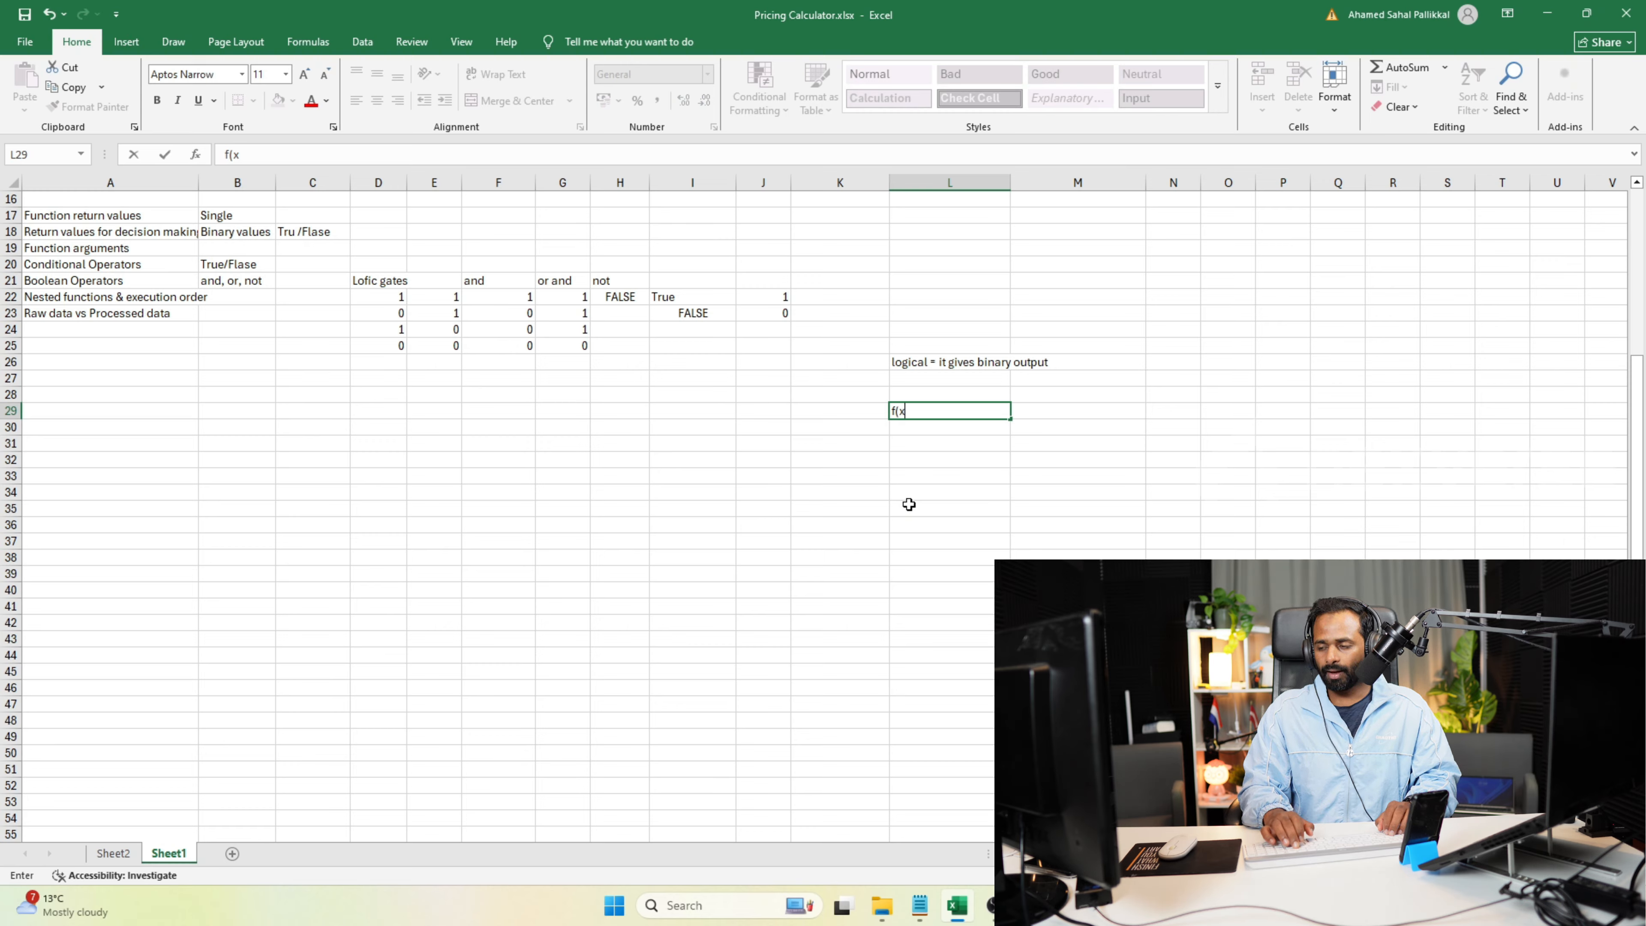
text(, y, z)
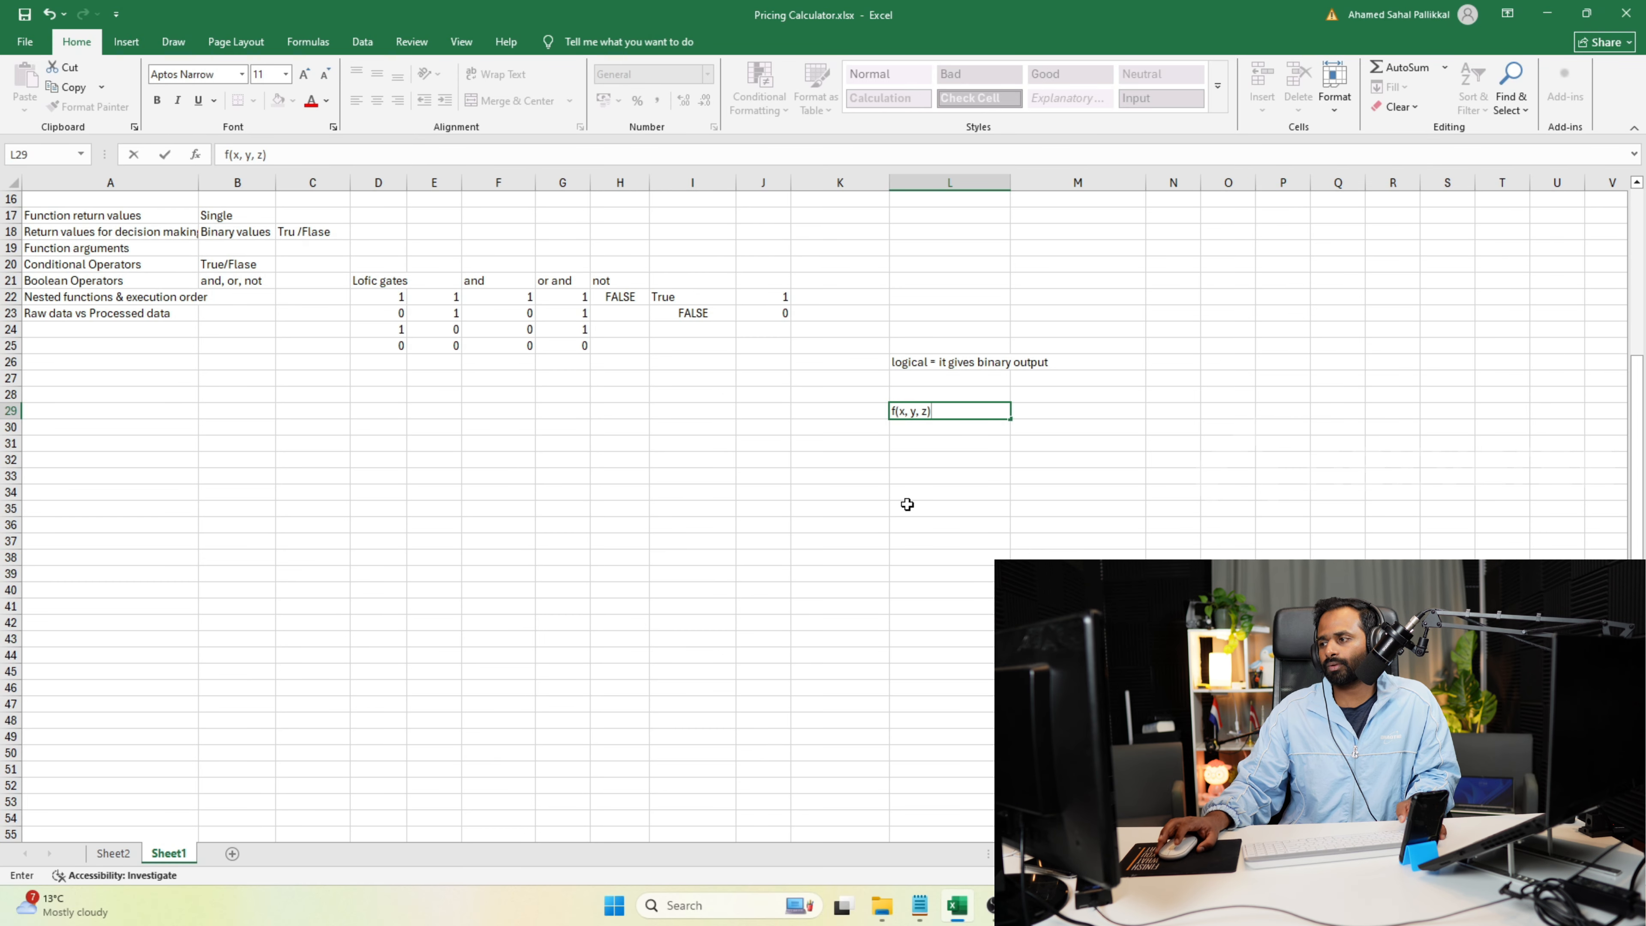
Enter the formula =sum(1) in cell L35 to show a function with a single argument.
click(908, 504)
text(=sum)
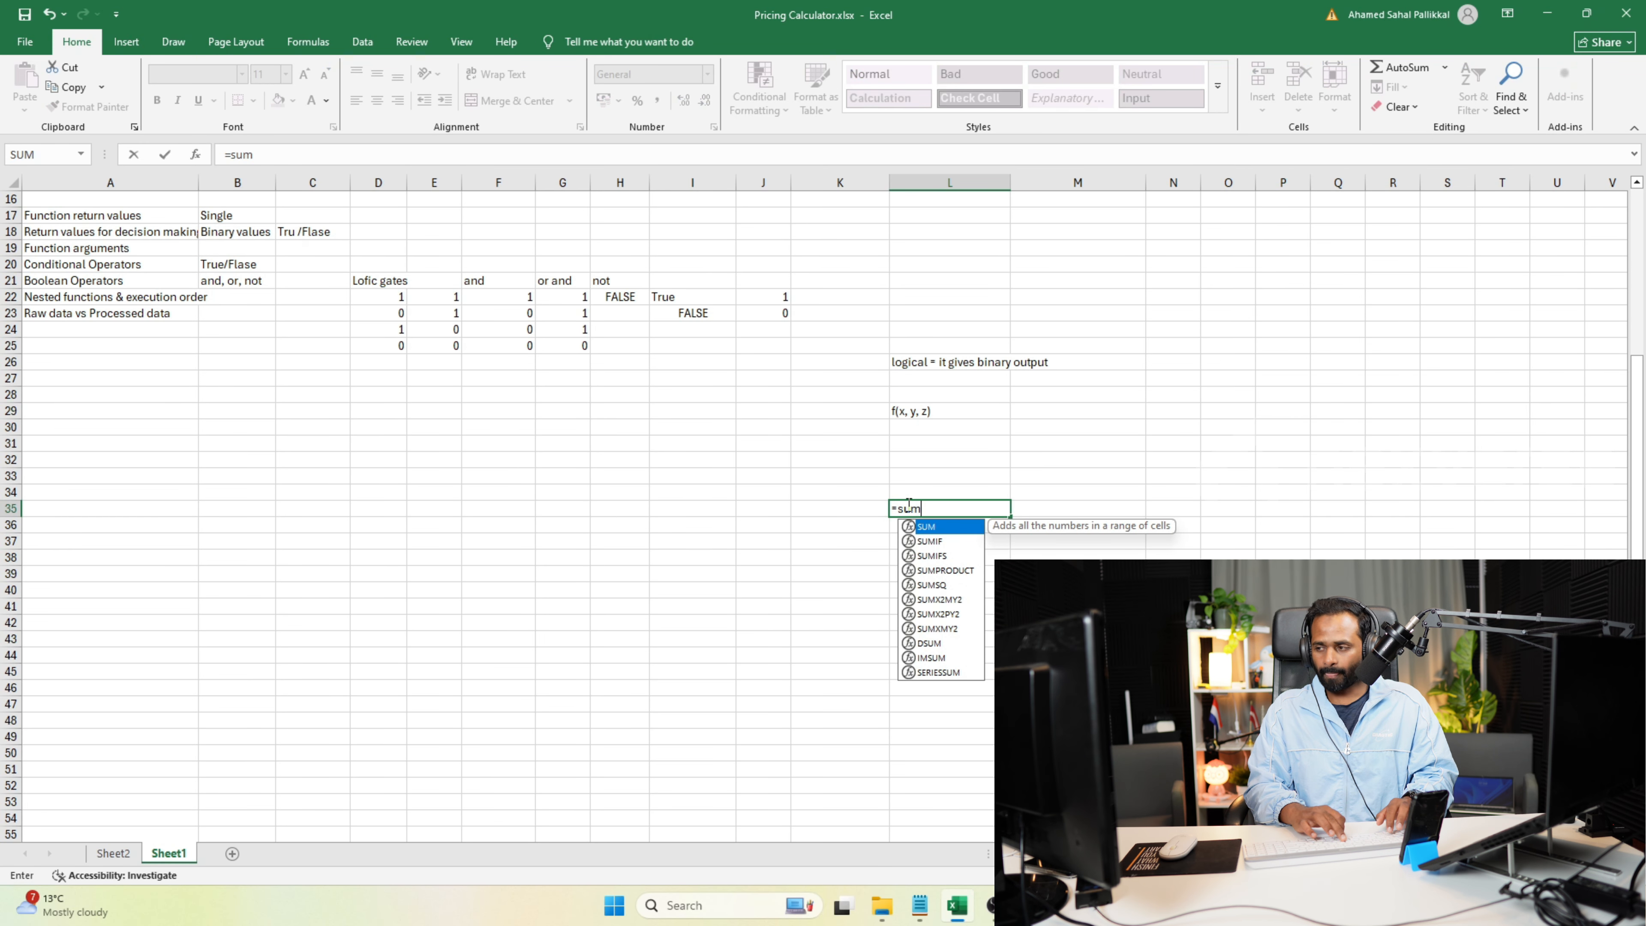
text((1))
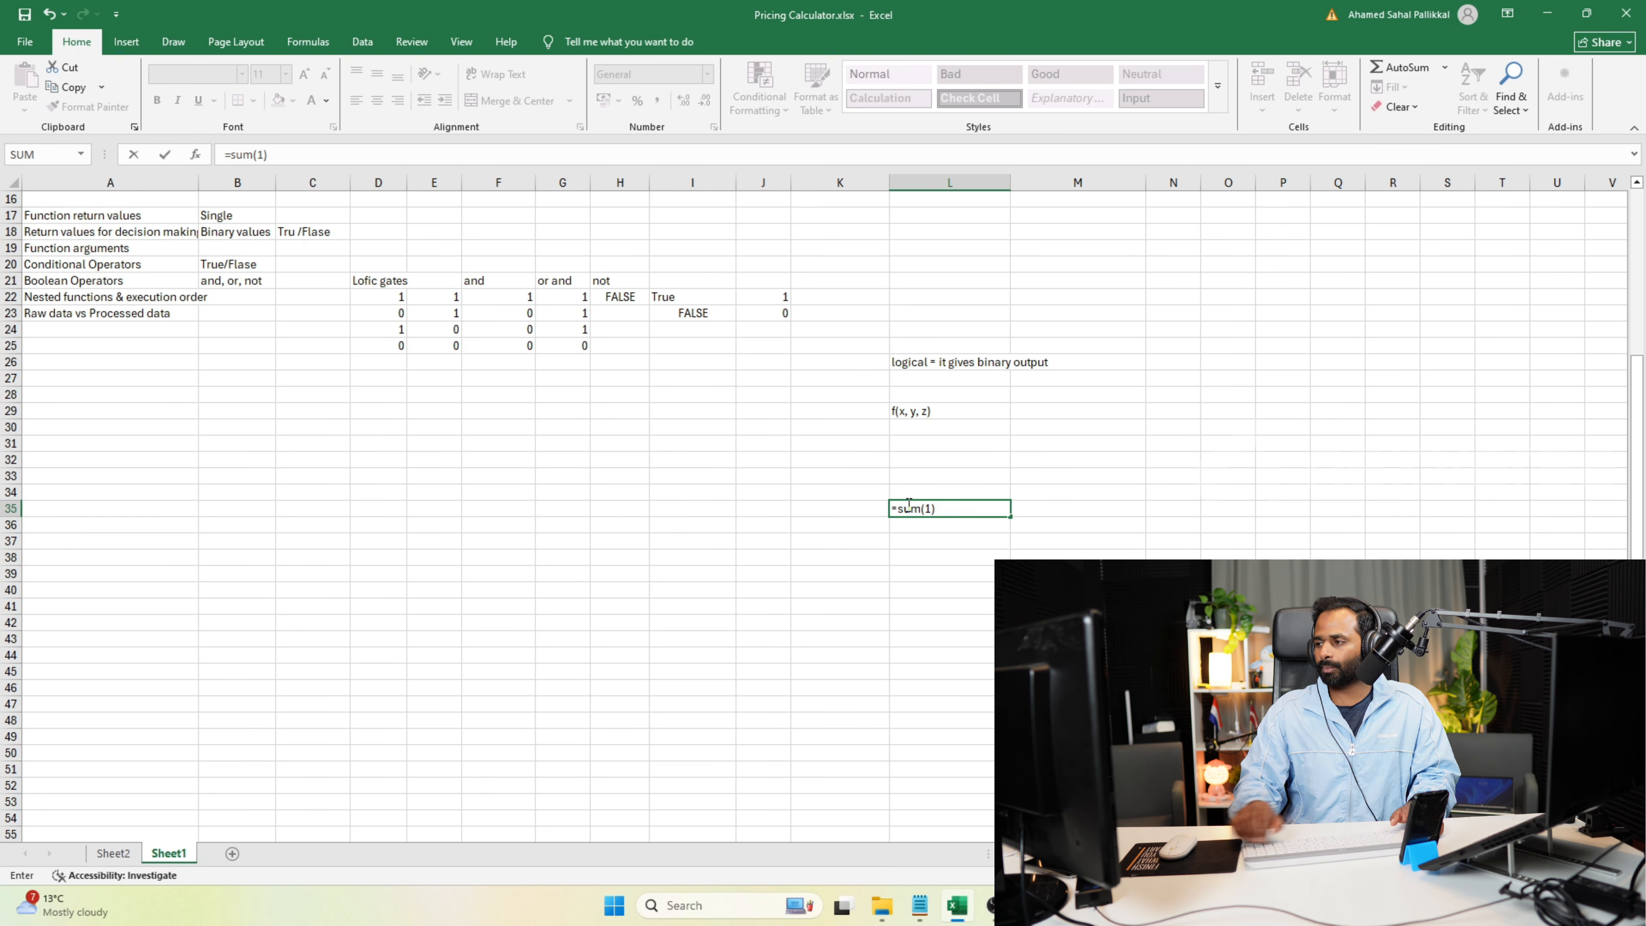
key(Return)
Extend the formula in cell L35 to =SUM(1,2,3).
click(969, 510)
double_click(969, 510)
text(,2,3,)
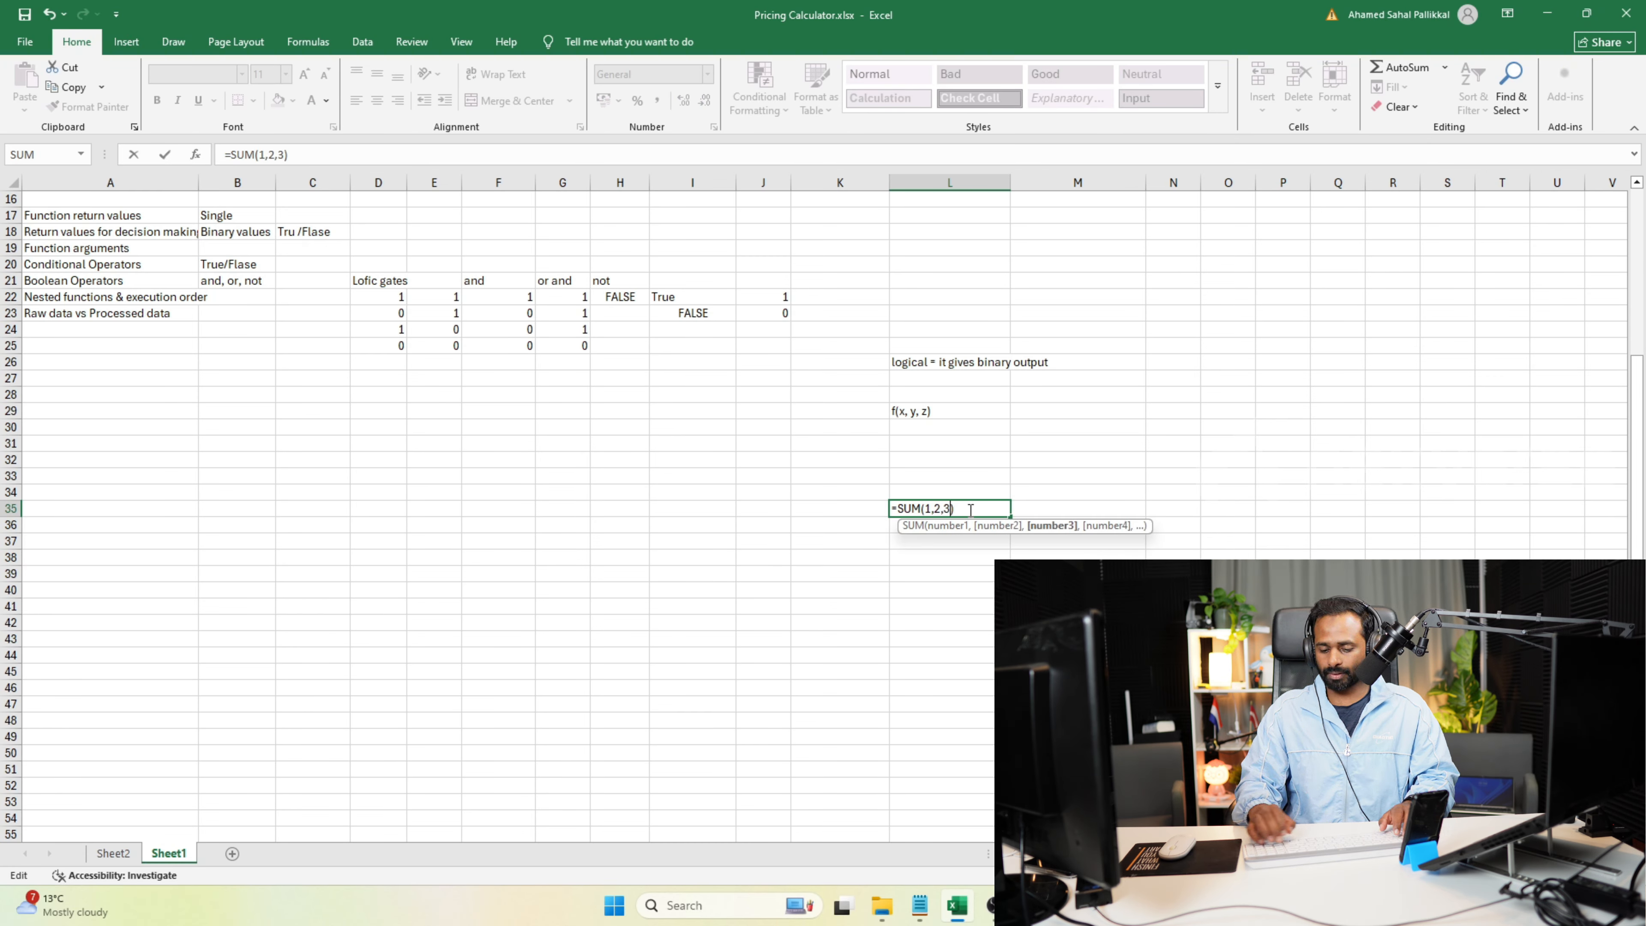
key(Return)
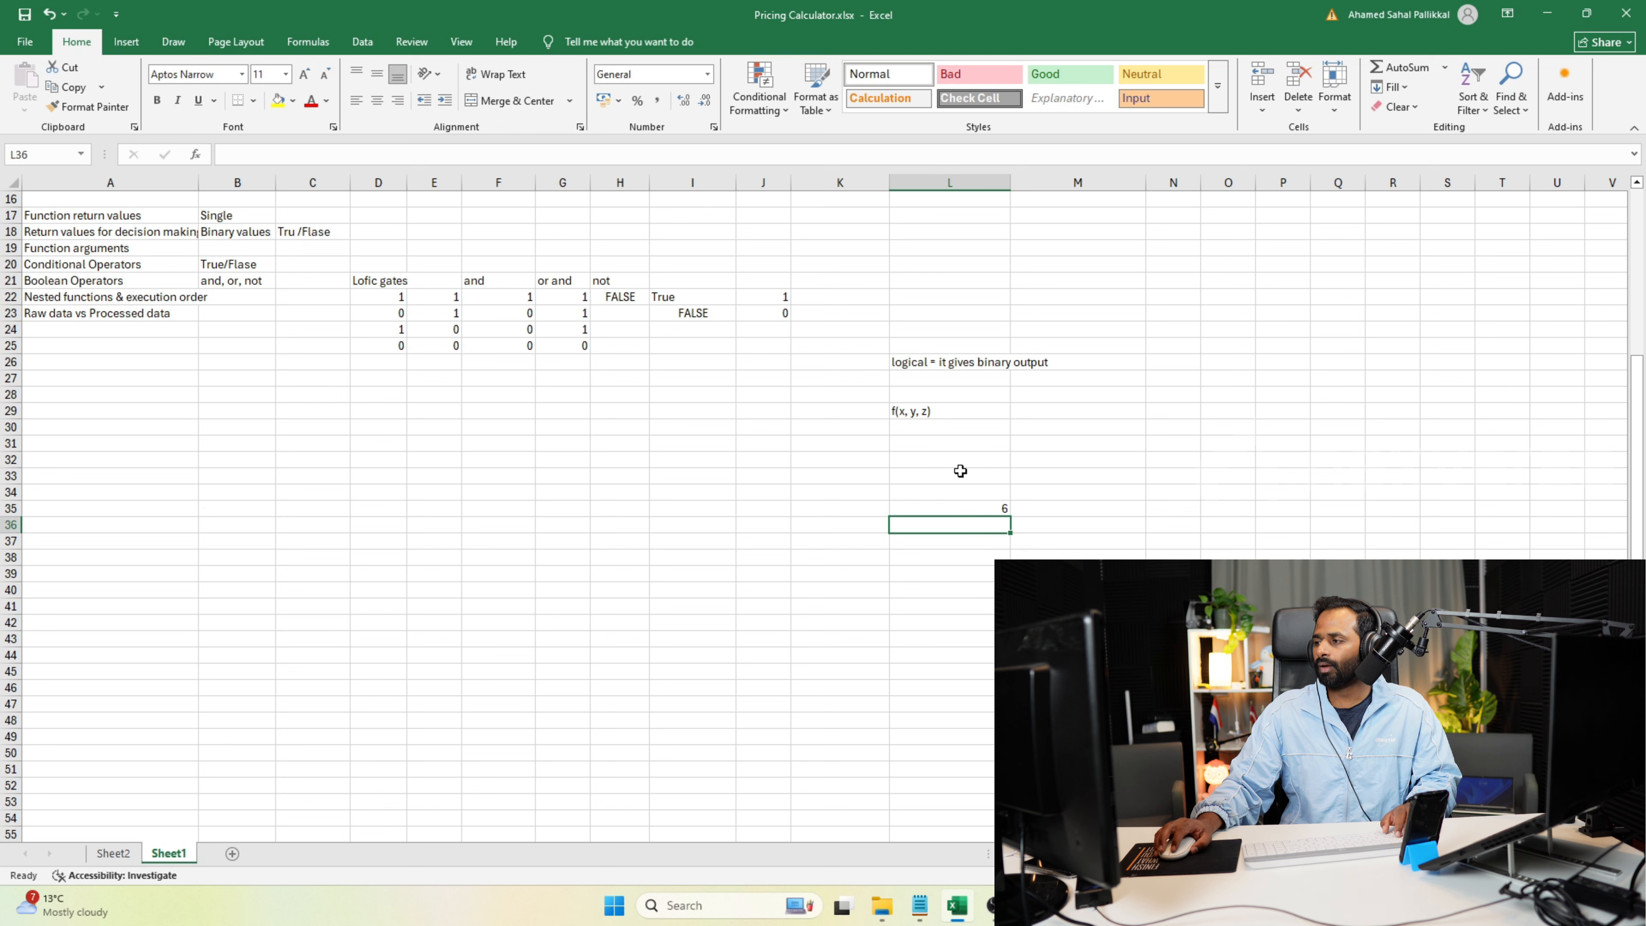
Begin an IF formula in cell L28 with 1>2 as its logical test.
click(944, 394)
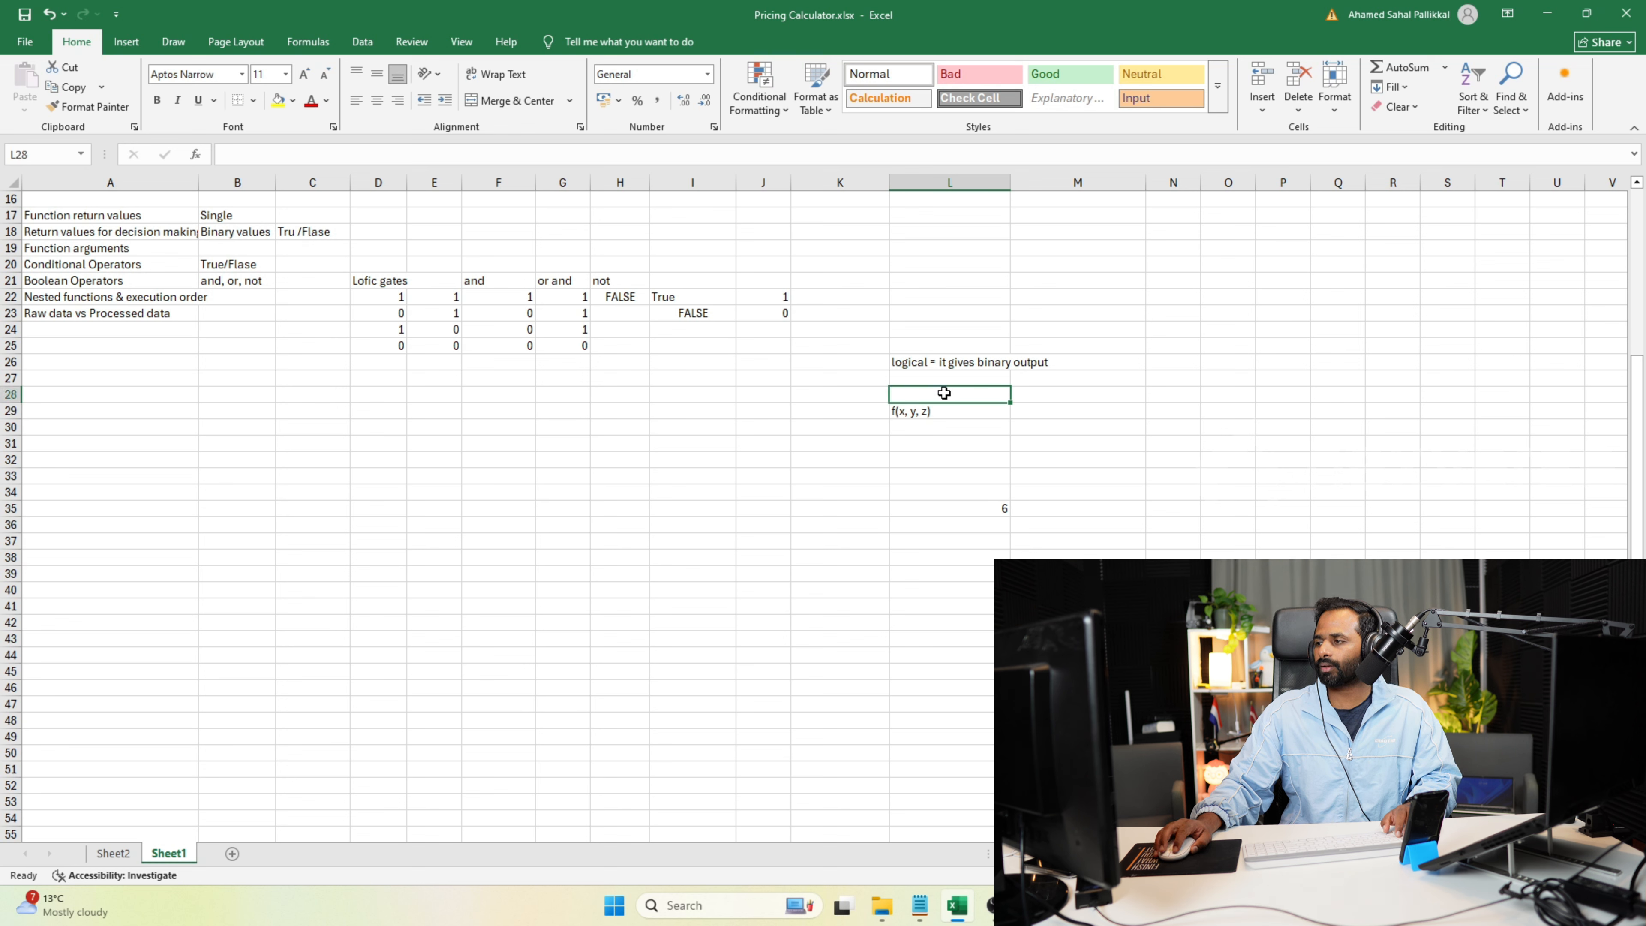
text(=if ()
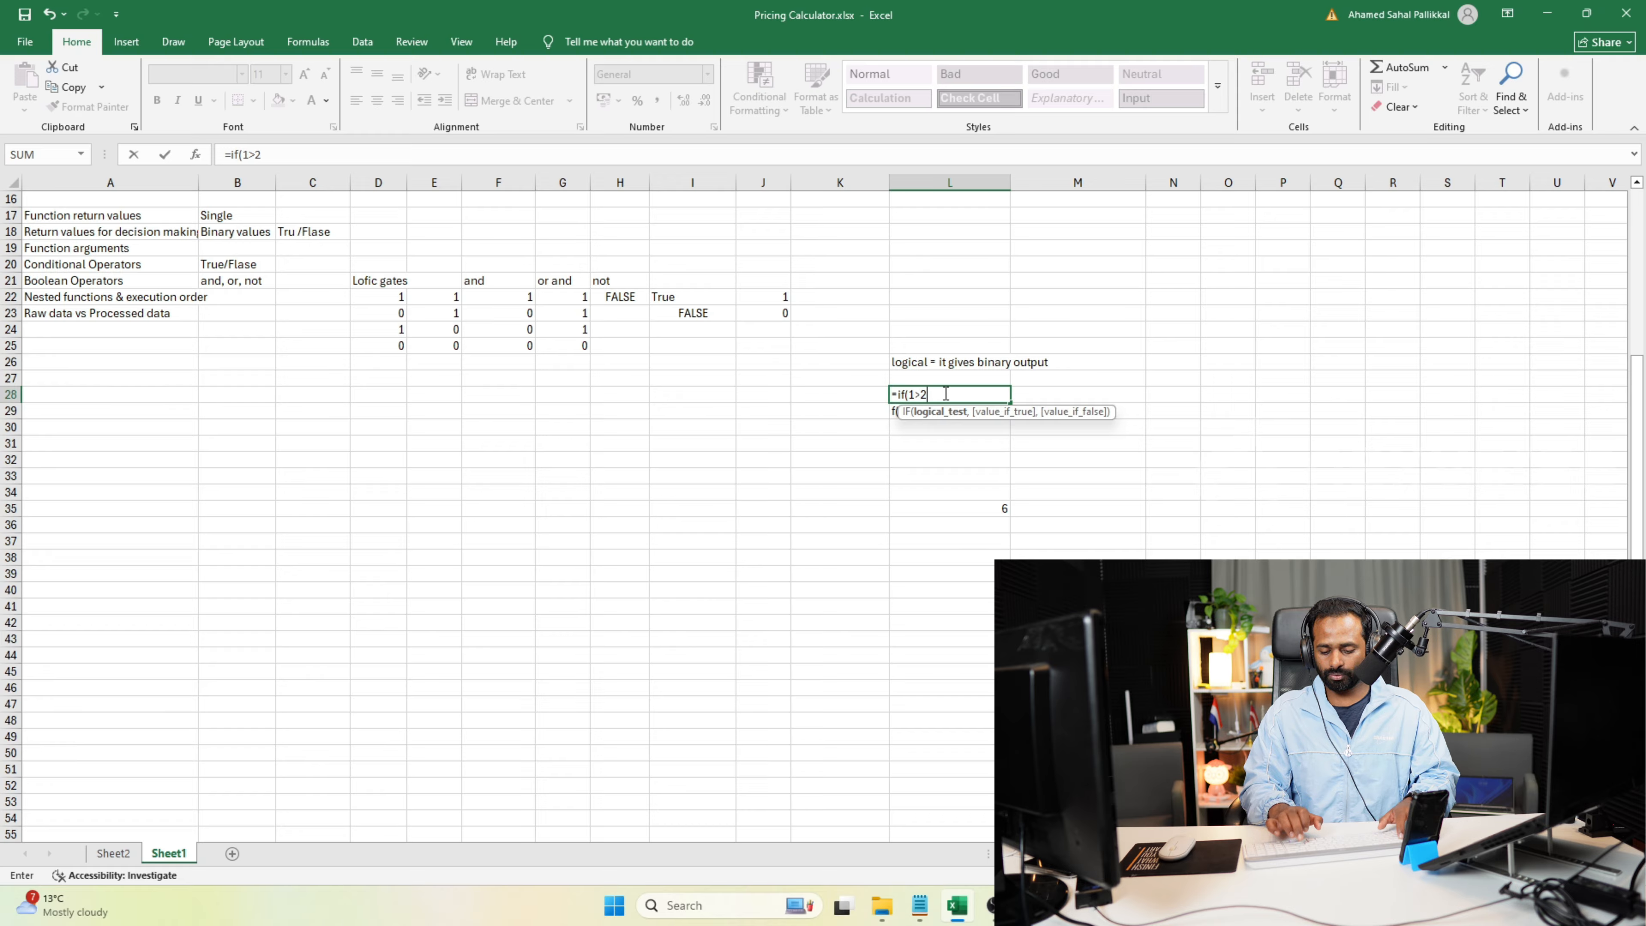
text(1>2)
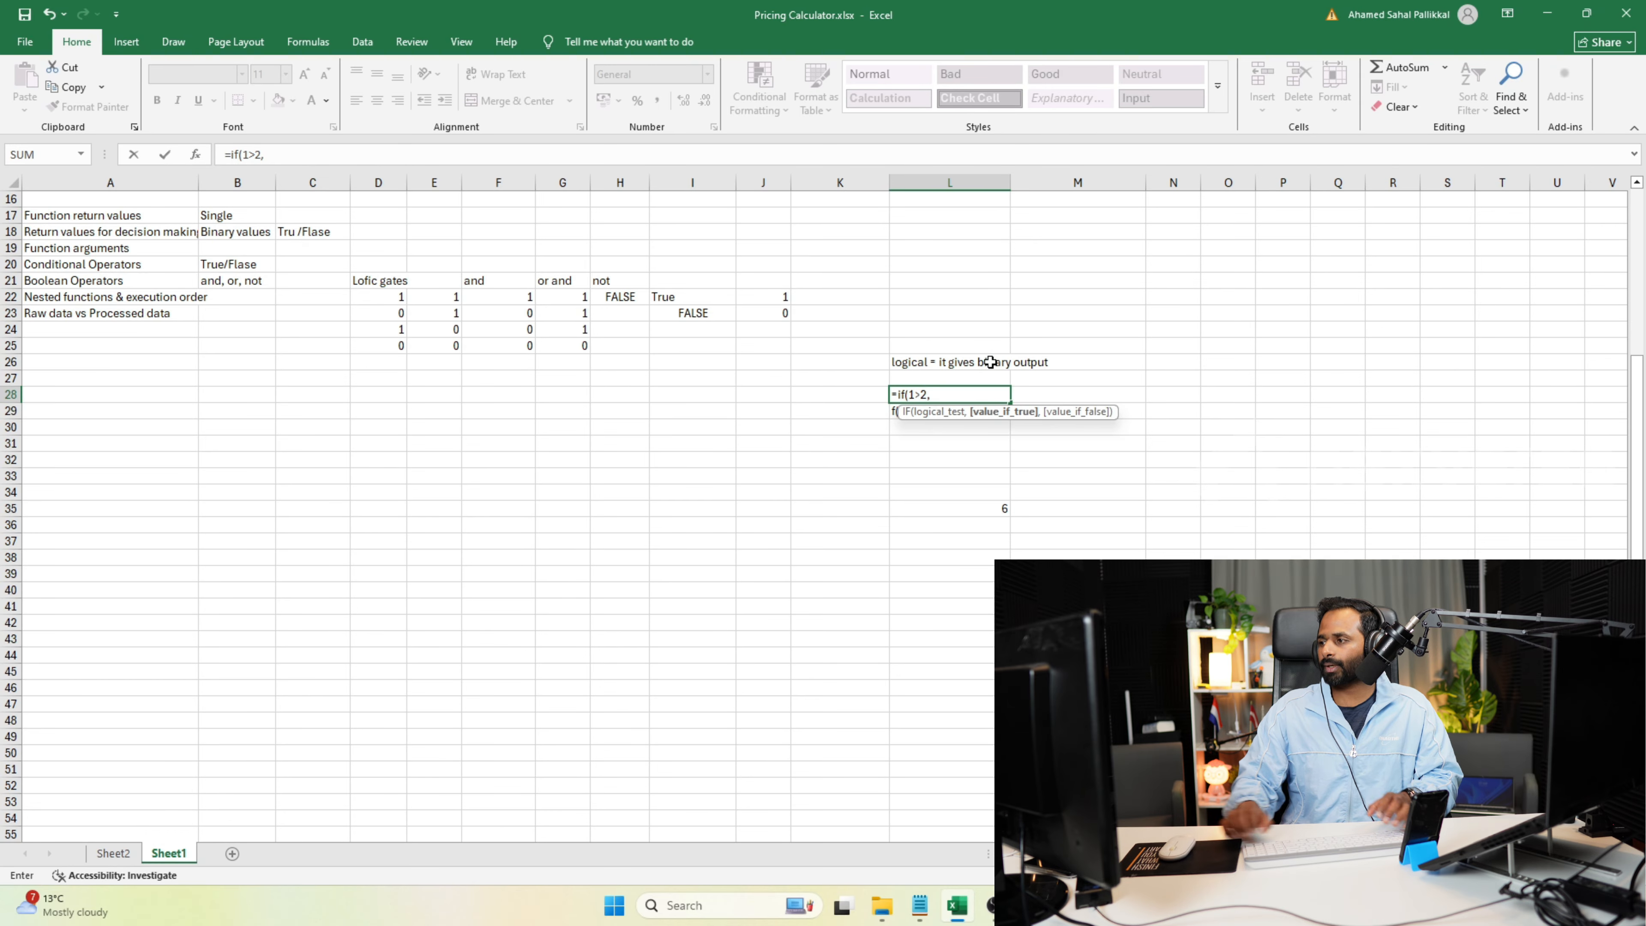
text(,)
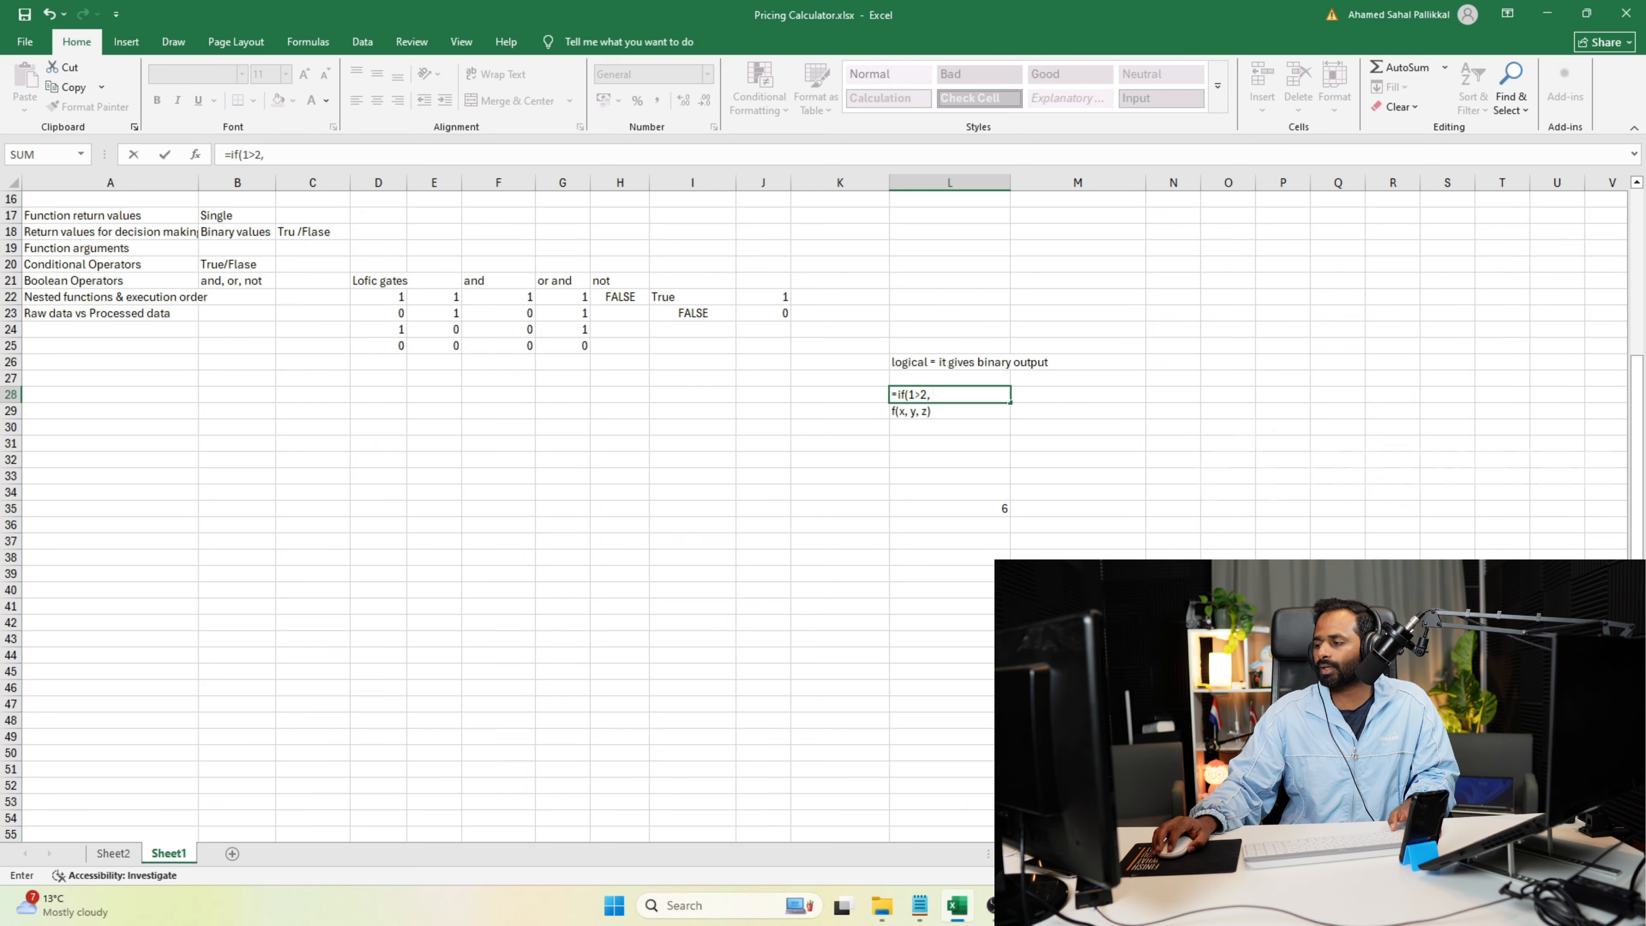
Review the Python script's if branch in the browser and add "one is greater" as the IF formula's value if true.
key(alt+Tab)
drag(283, 301, 59, 274)
mouse_move(281, 302)
mouse_down()
mouse_move(128, 320)
mouse_move(123, 306)
mouse_move(269, 304)
mouse_up()
click(172, 311)
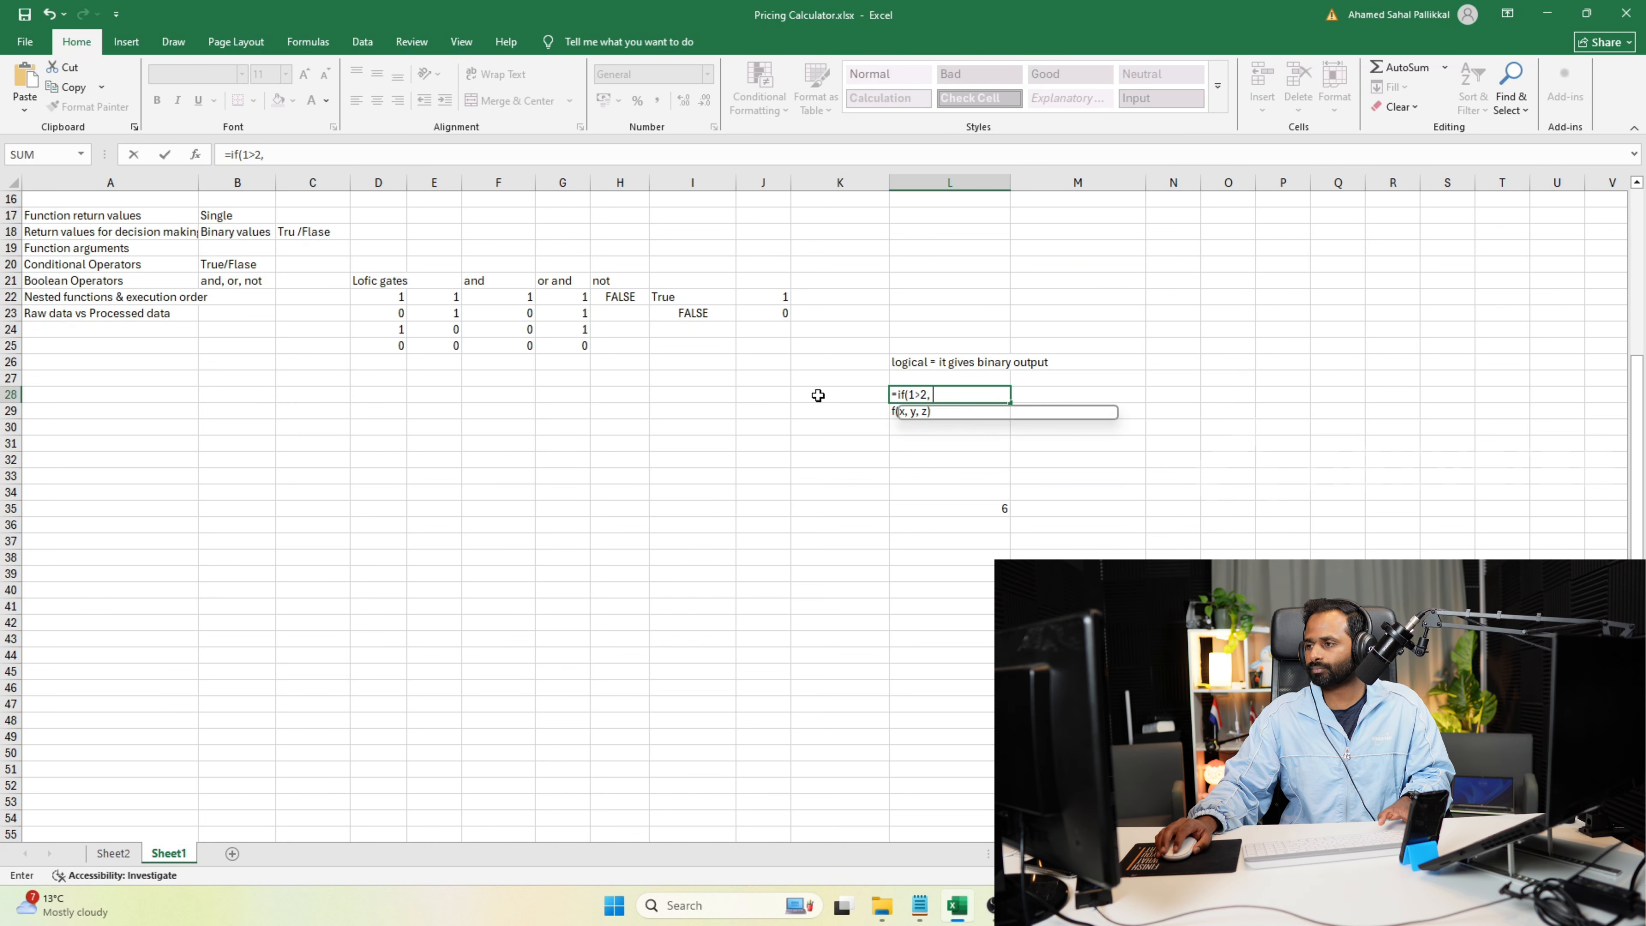
text(")
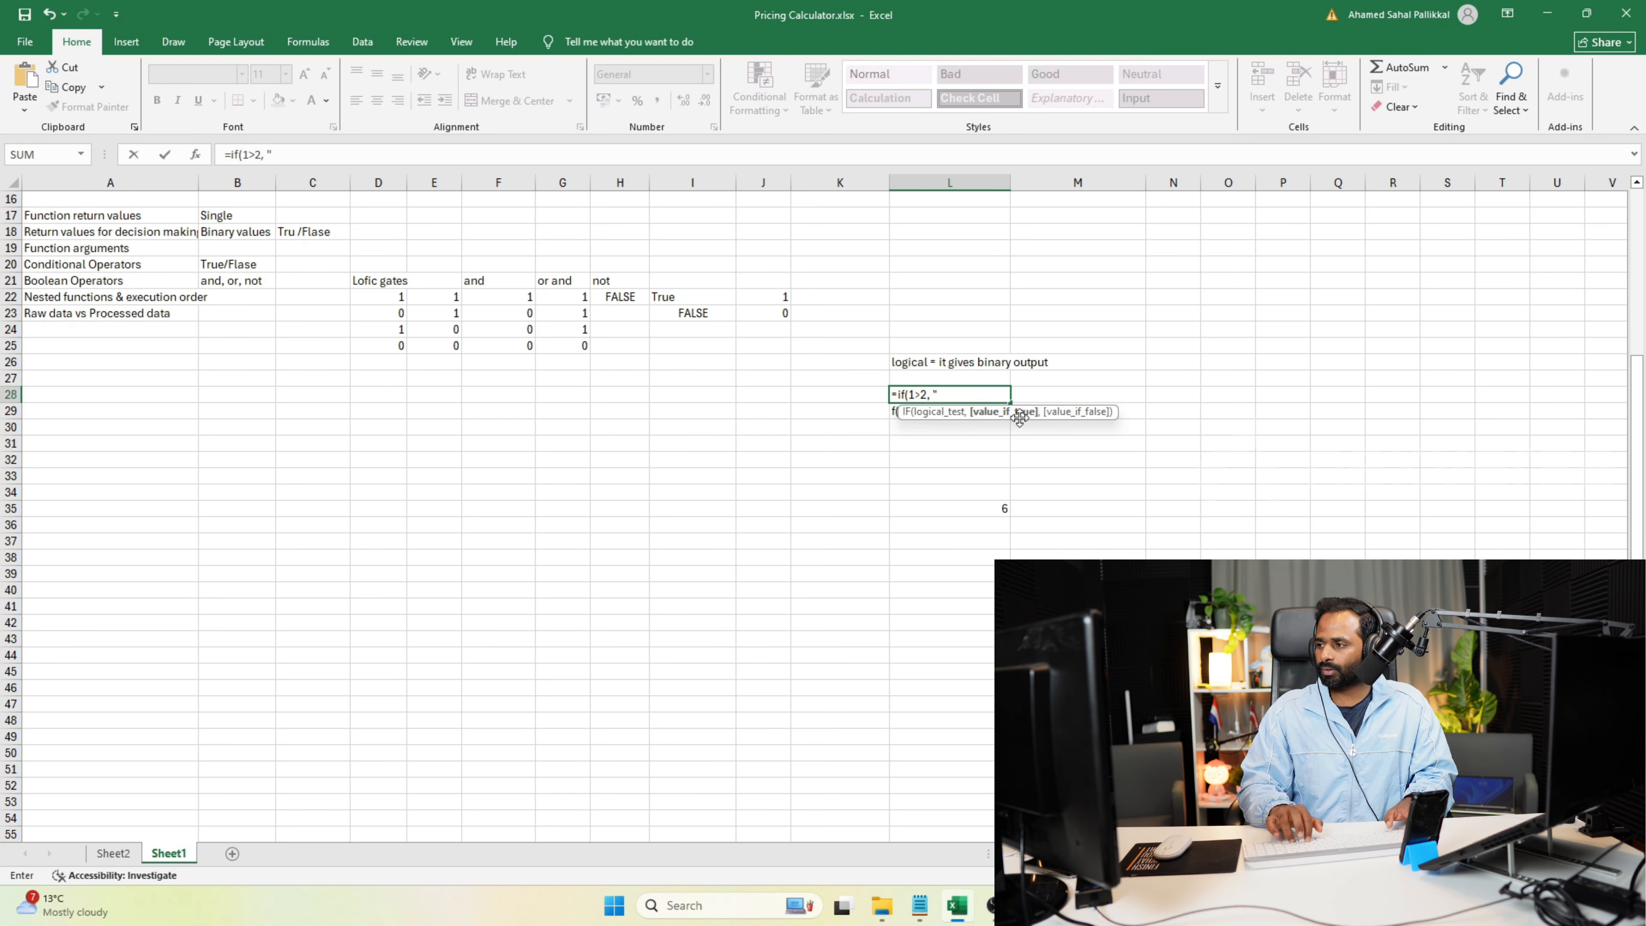
text(one is greater)
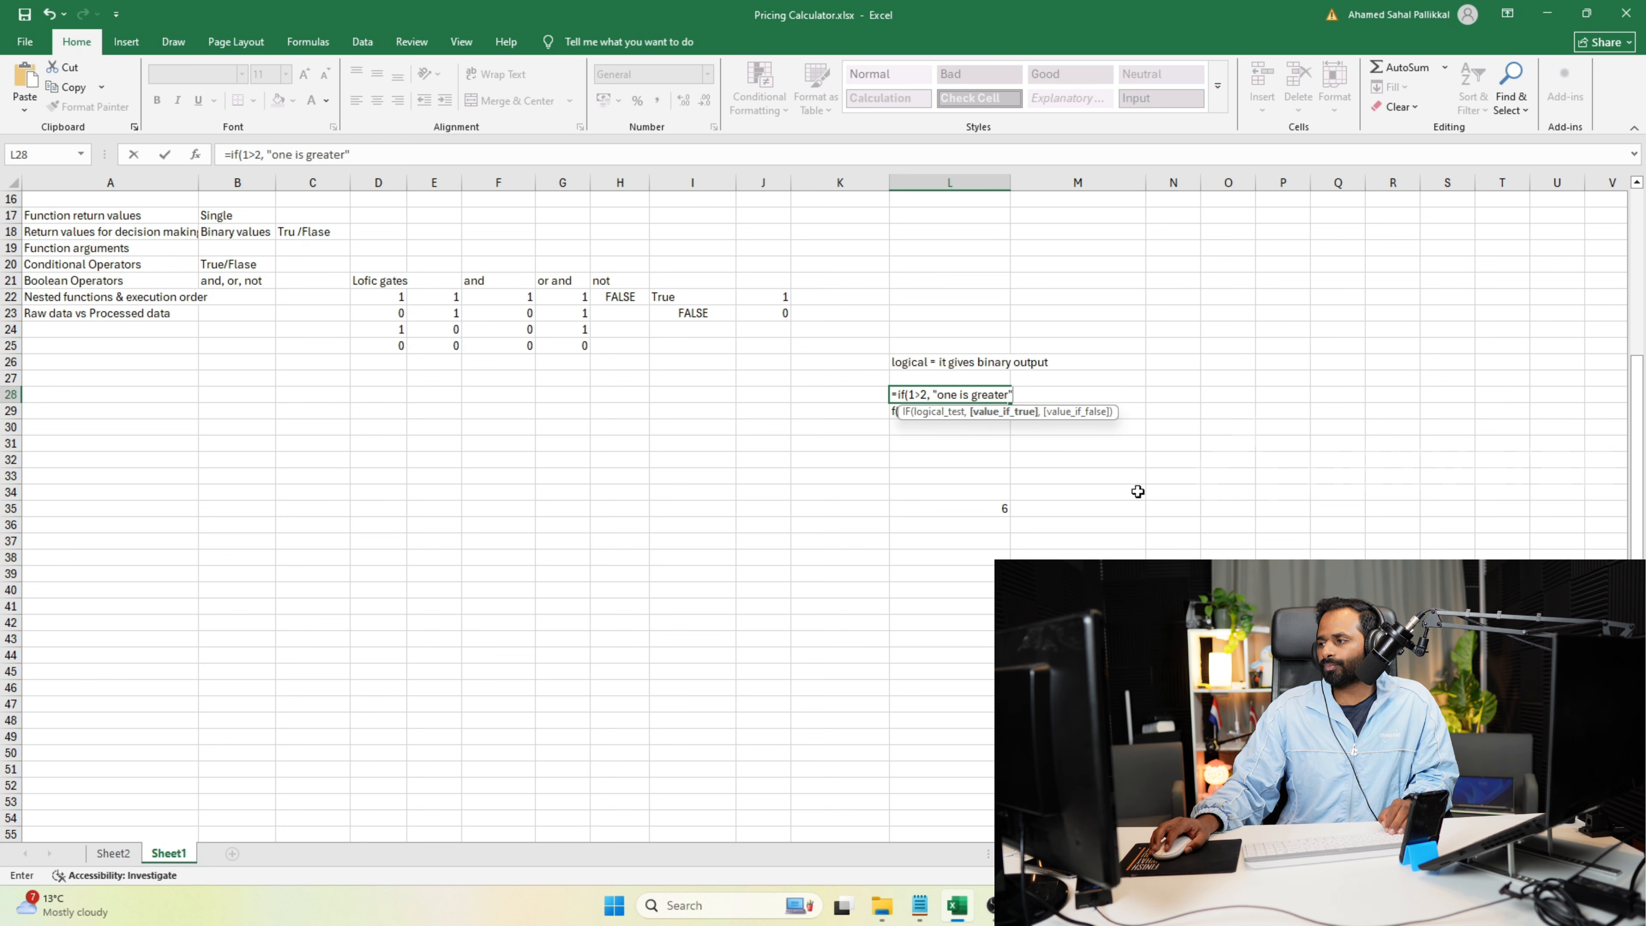
Complete the formula in cell L28 as =IF(1>2, "one is greater") and reopen it for editing.
text())
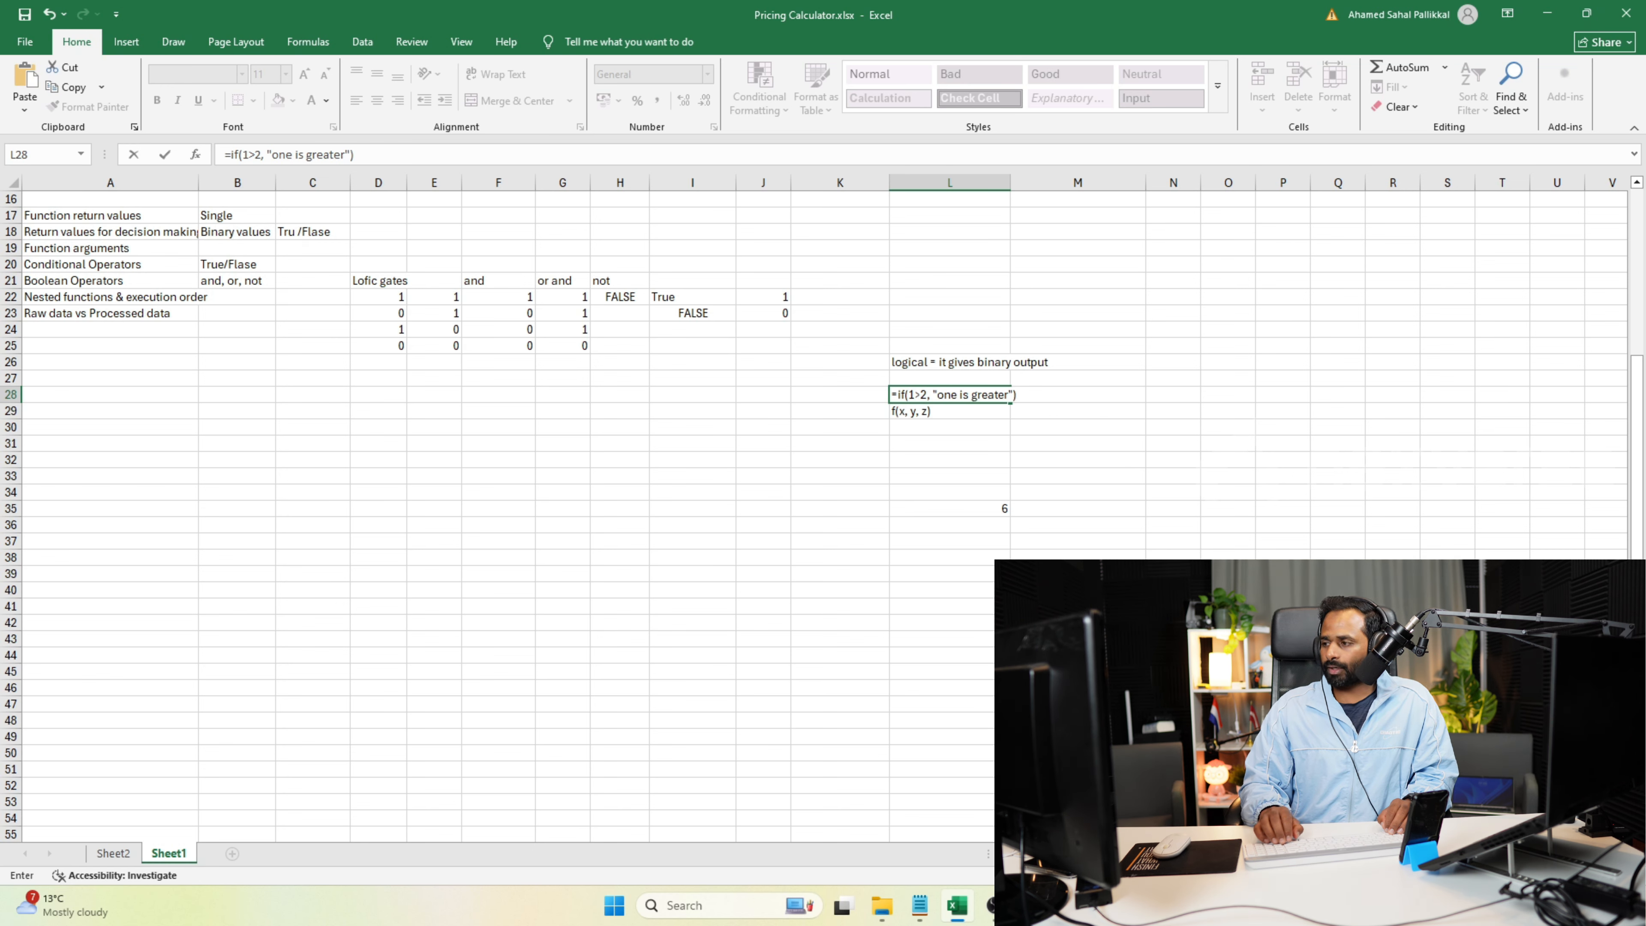
key(Return)
double_click(986, 394)
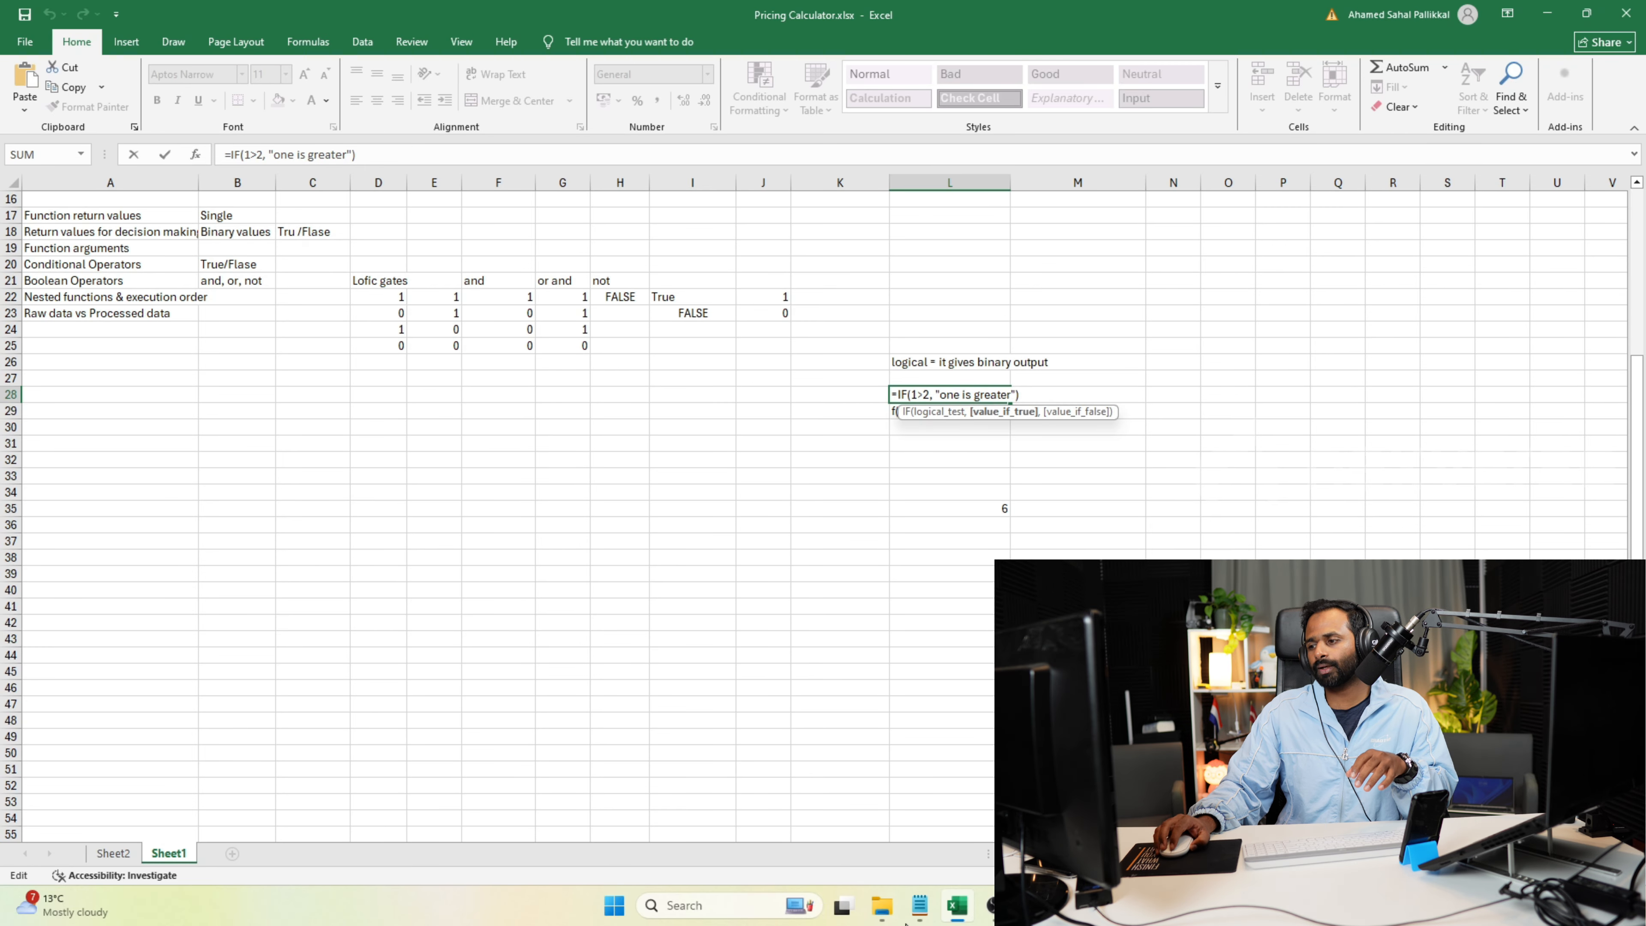
Switch to the online Python compiler in the browser and add a "syntax:" line below the fallback statement comment.
click(990, 908)
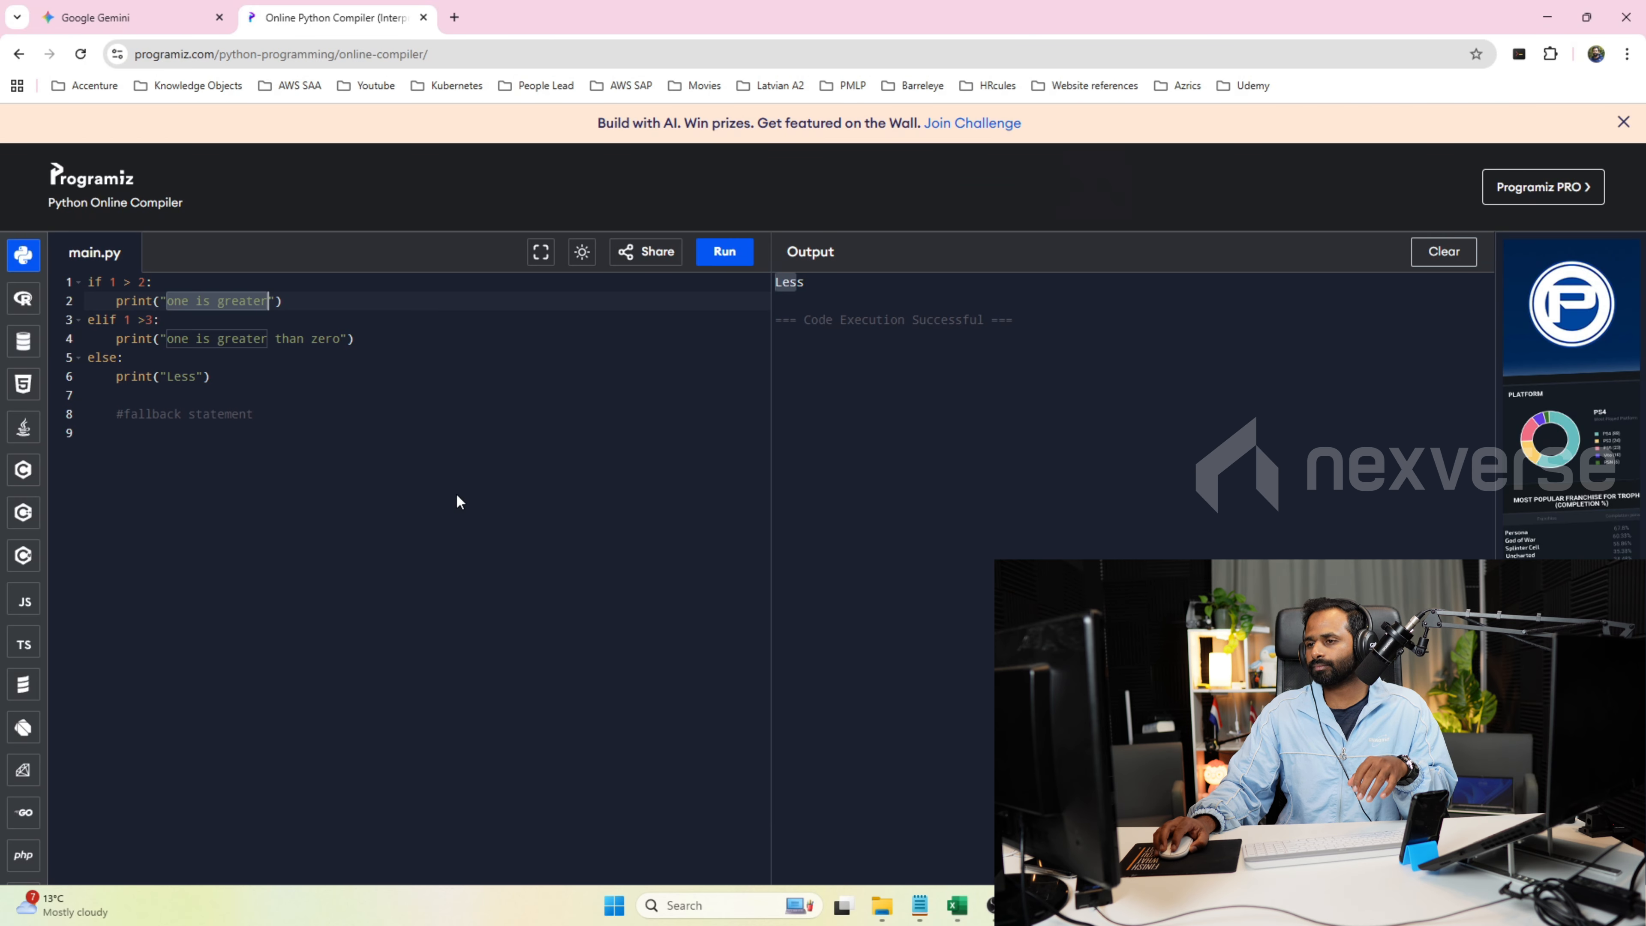
click(316, 430)
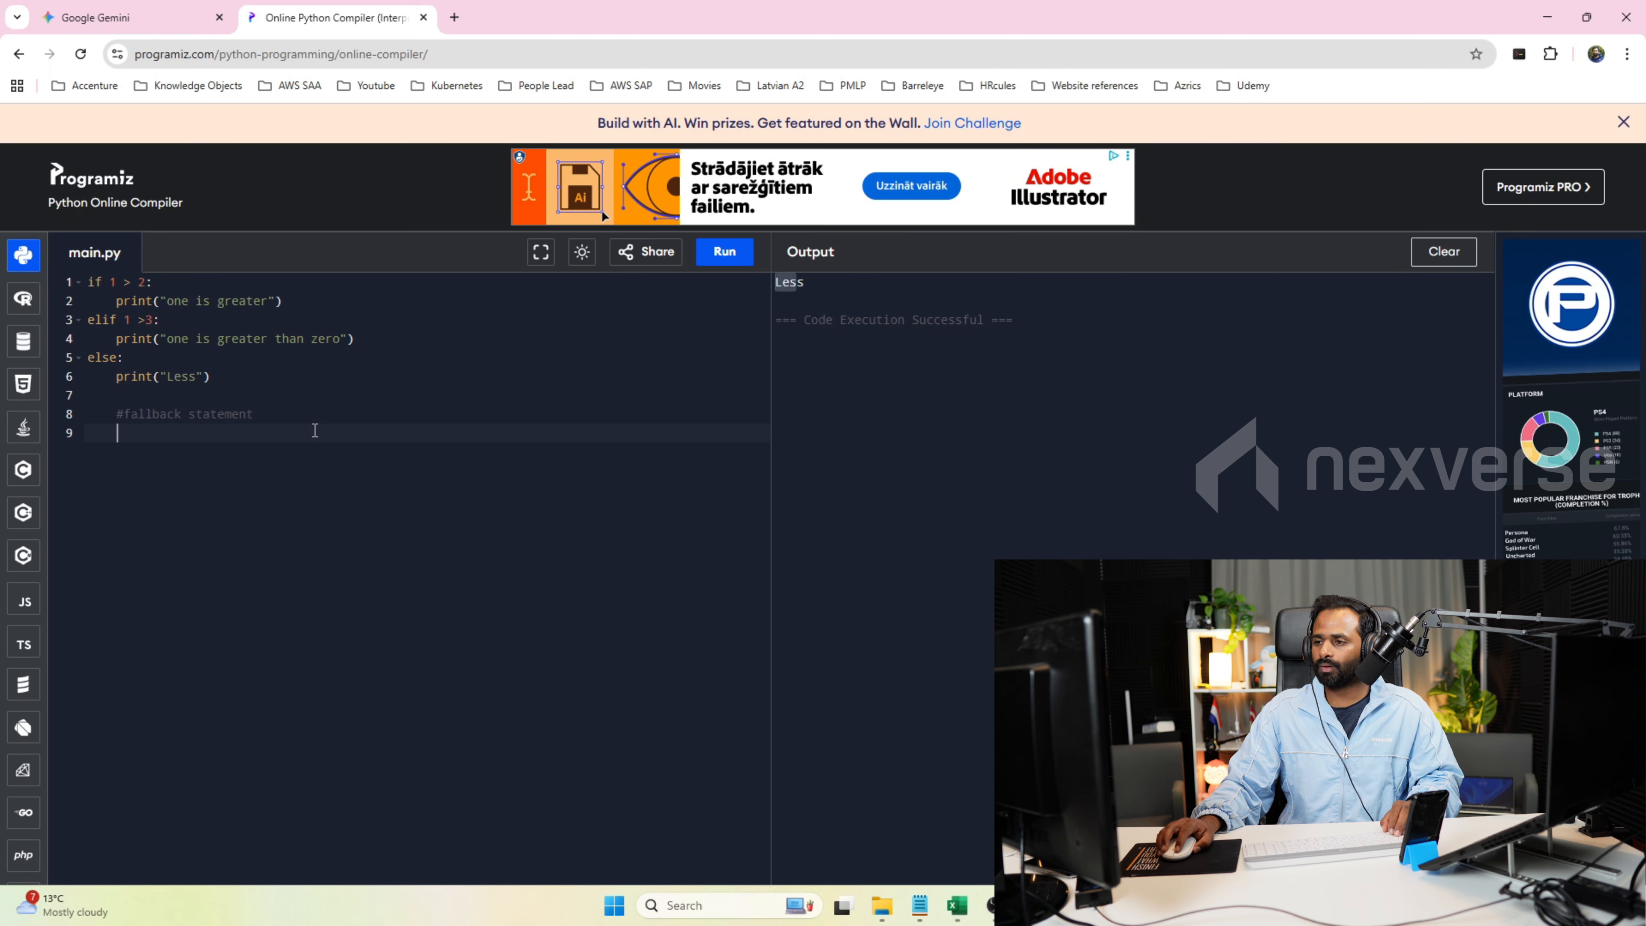
key(Return)
text(synta)
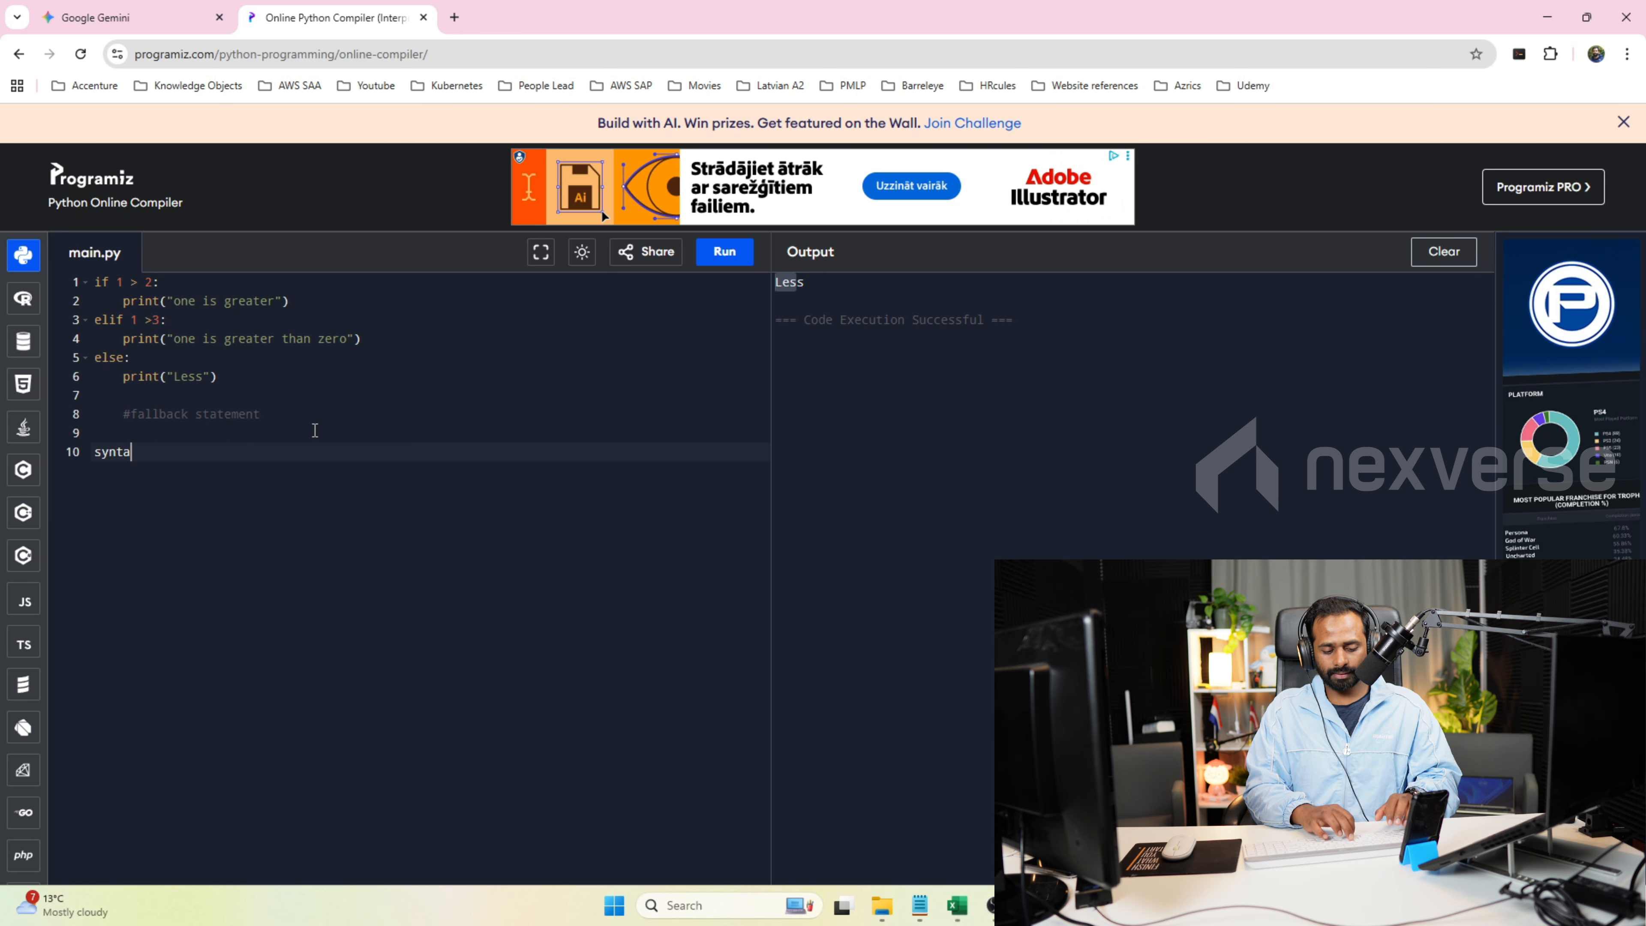
text(x:)
key(Return)
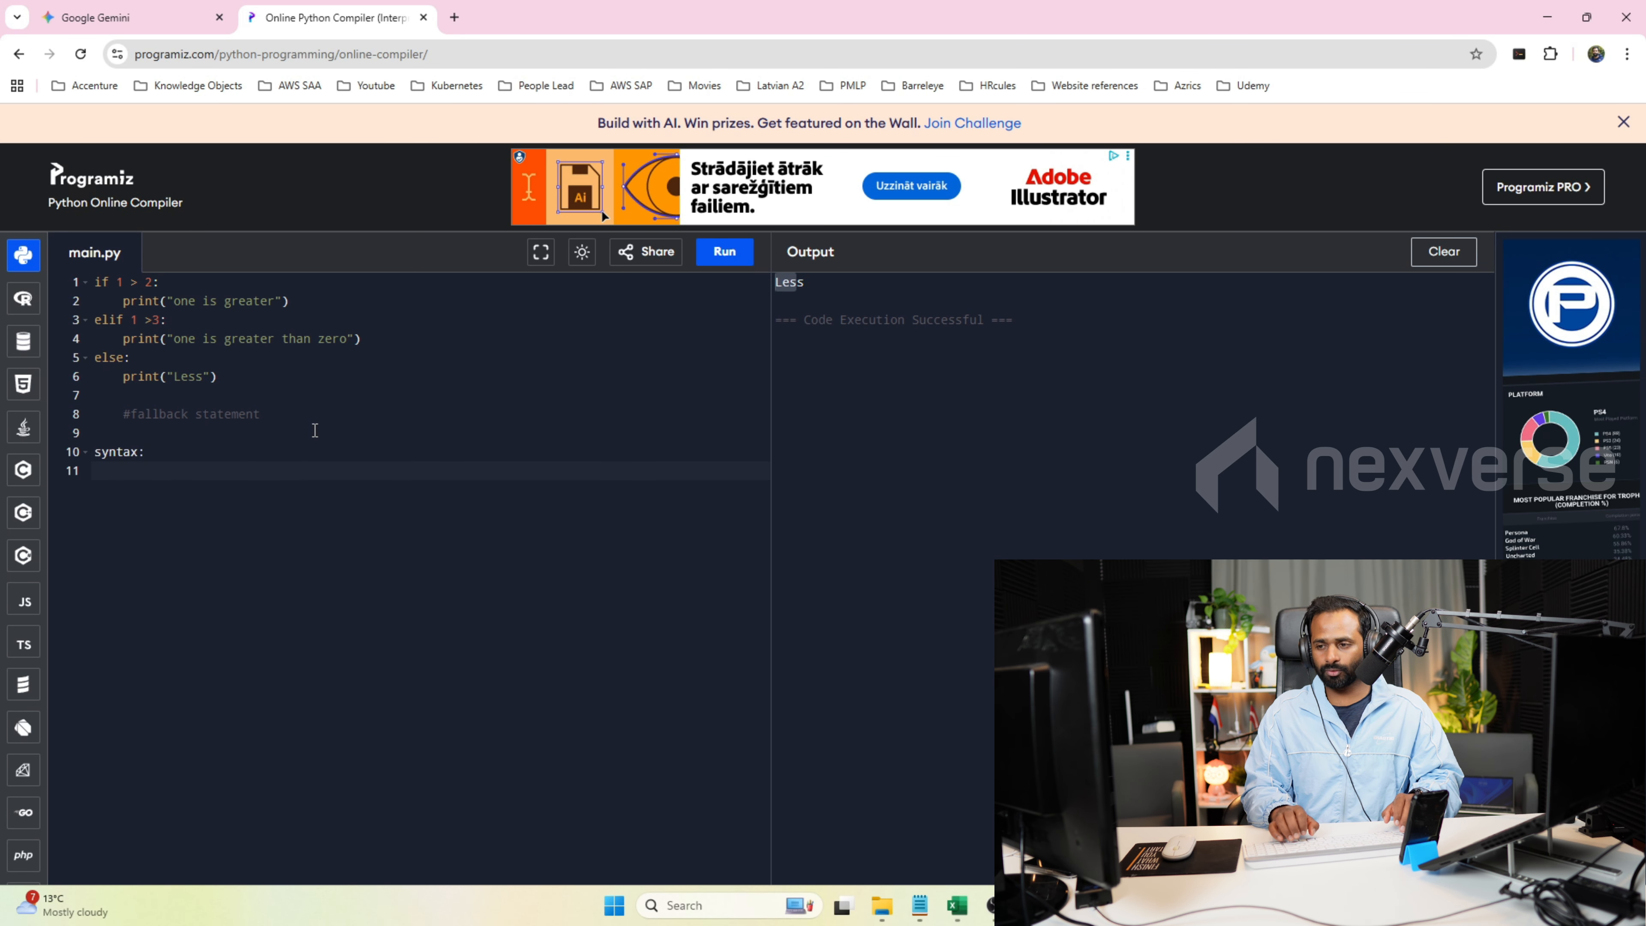
Write the IF pattern if(statement, true_statement) on the line below "syntax:".
text(if()
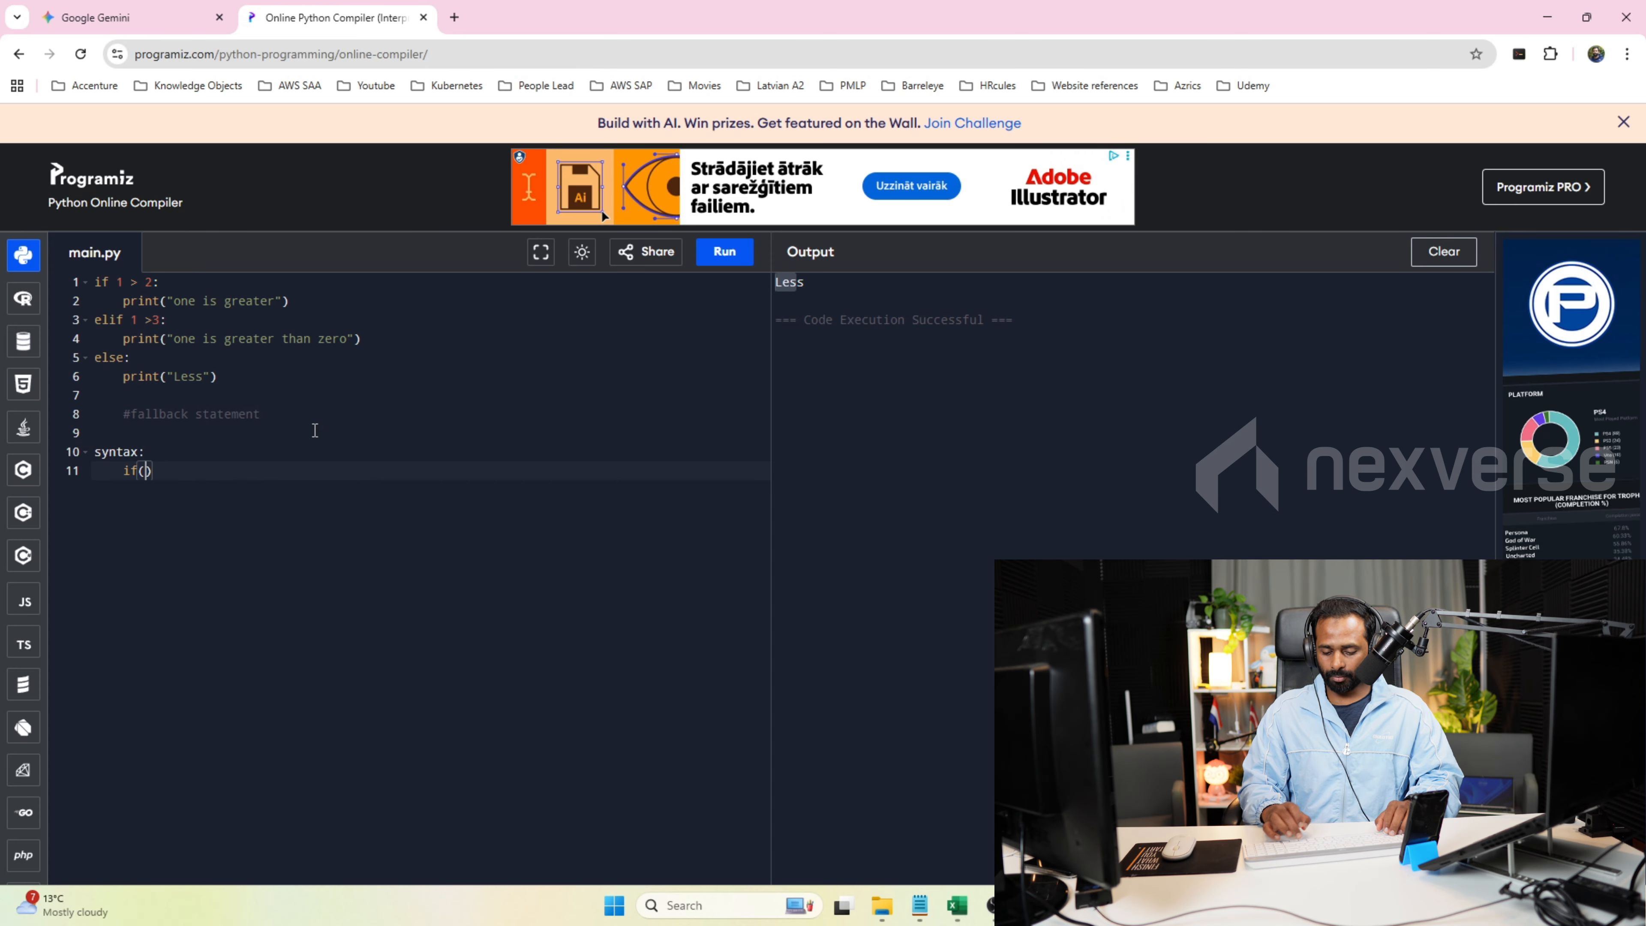
text(statement, )
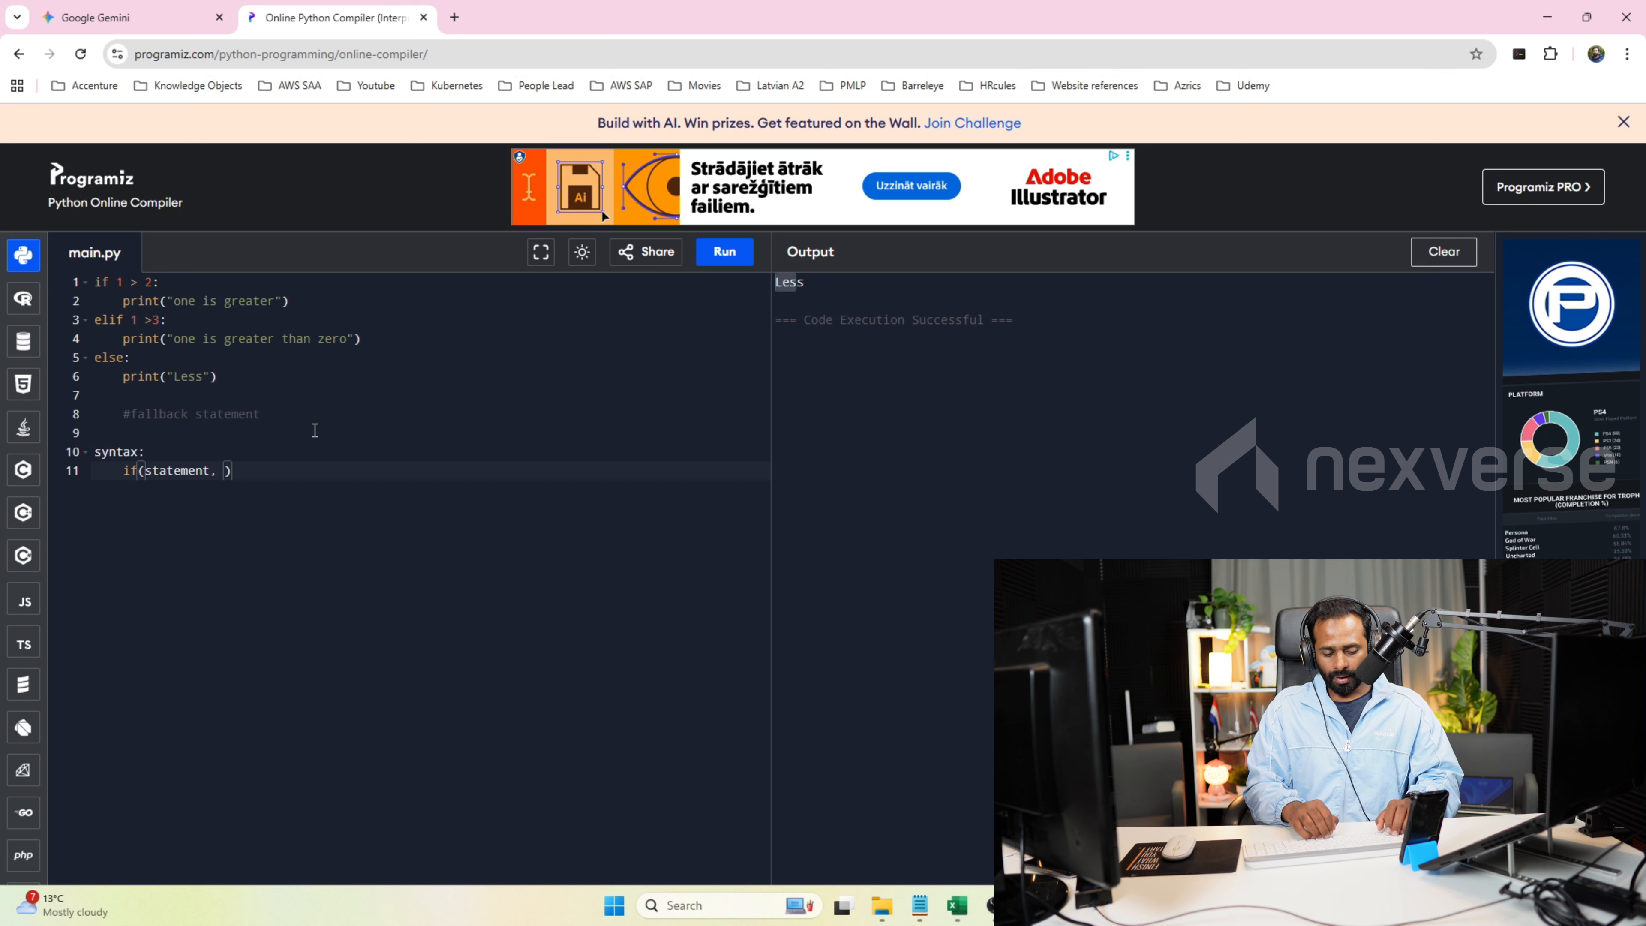
text(true_statement)
key(BackSpace)
text(ent)
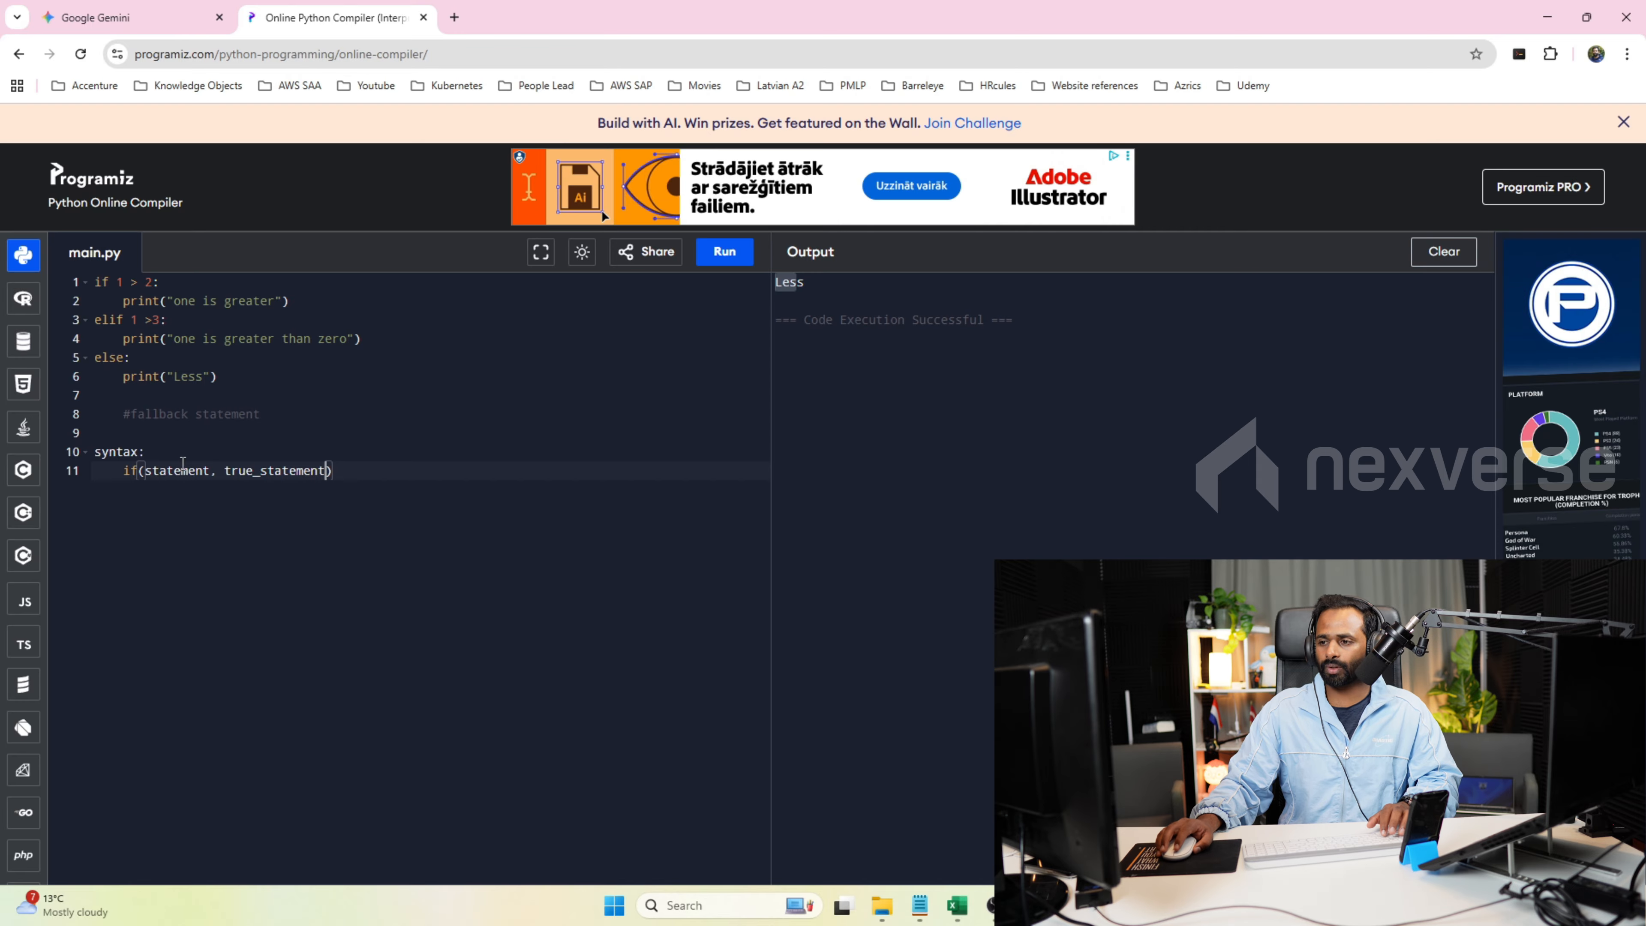
Replace the first argument of the IF syntax note with logicla_tets.
double_click(170, 471)
text(co)
key(BackSpace)
key(BackSpace)
text(logicla_tets)
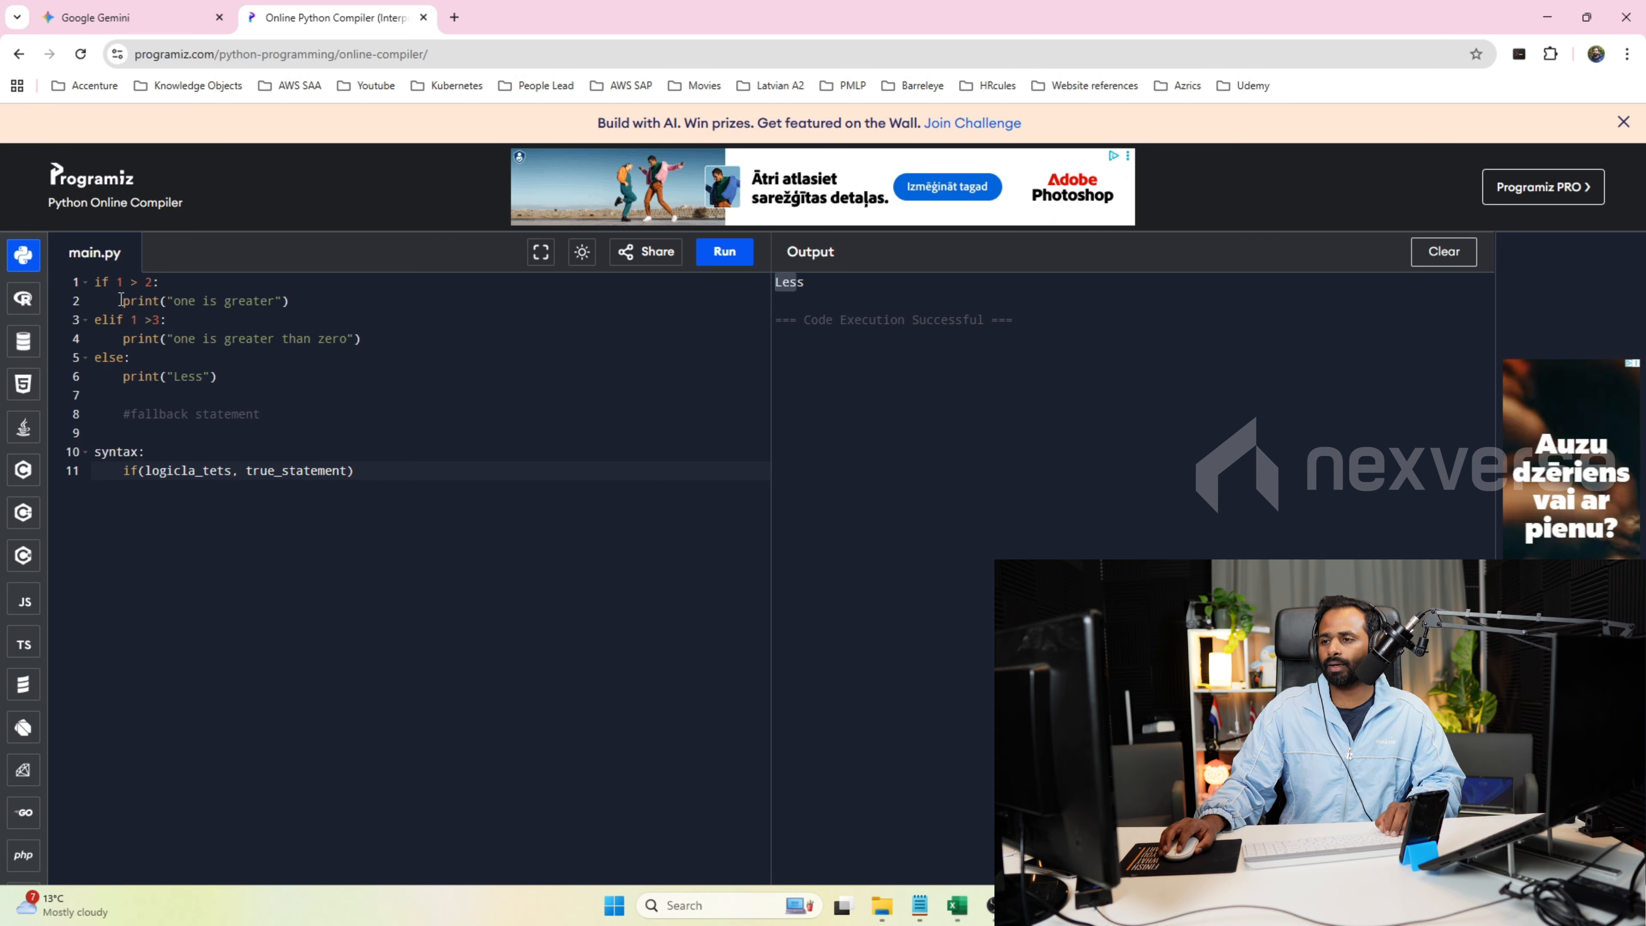
Add "false satteemnt" as the third argument after true_statement in the IF syntax note.
drag(247, 471, 347, 471)
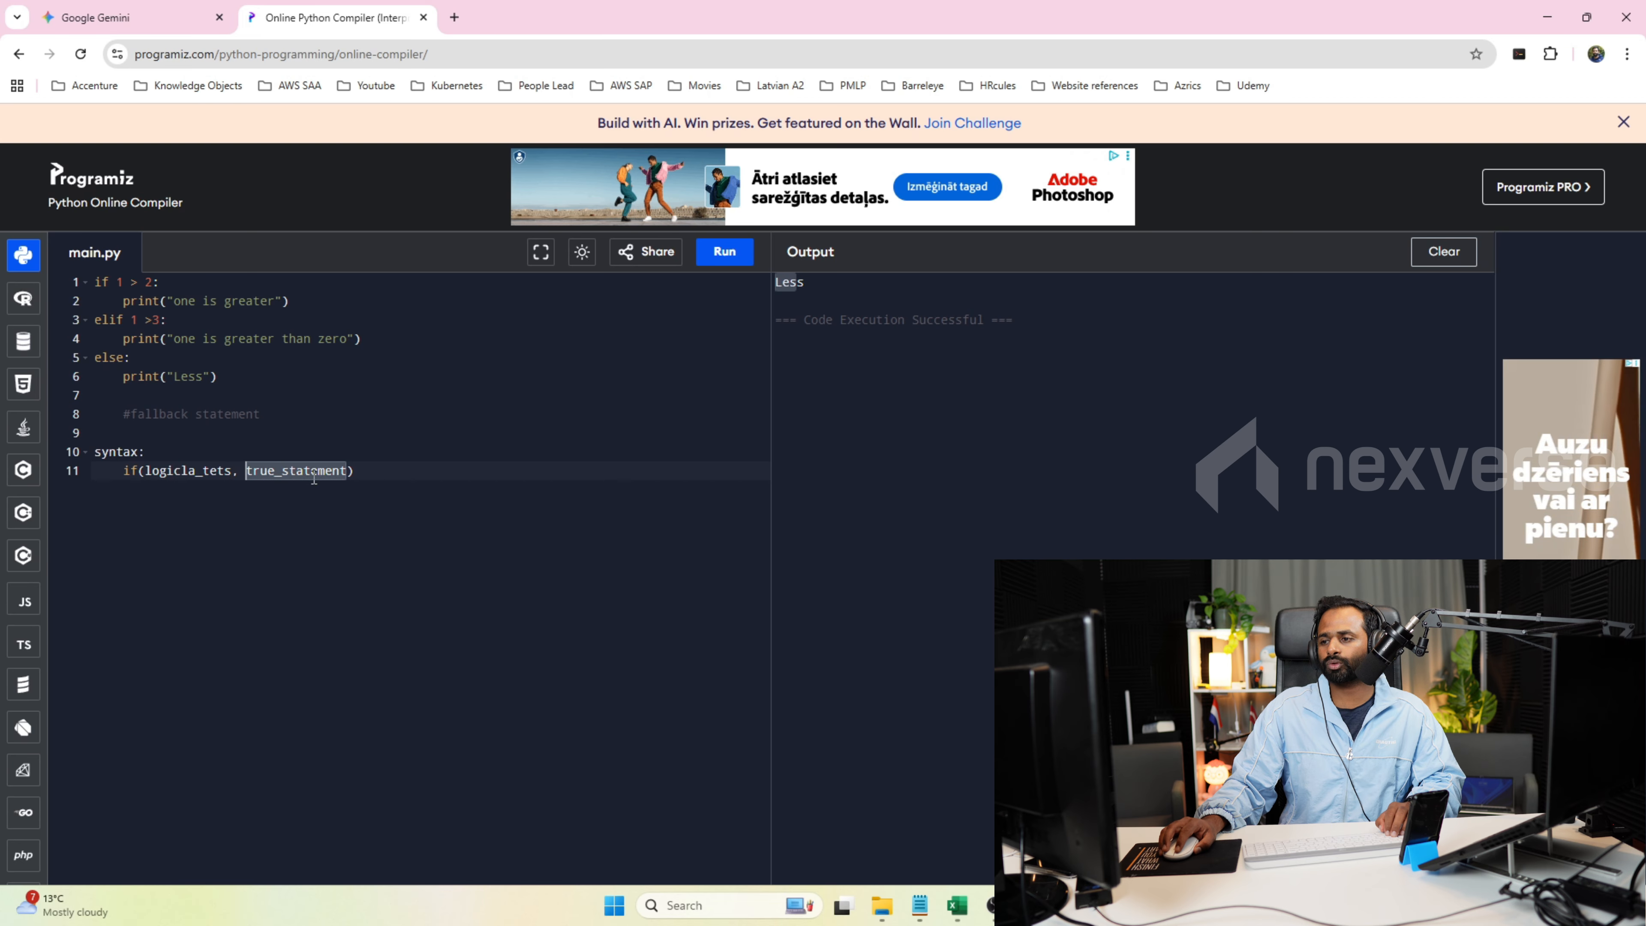
click(349, 471)
text(, )
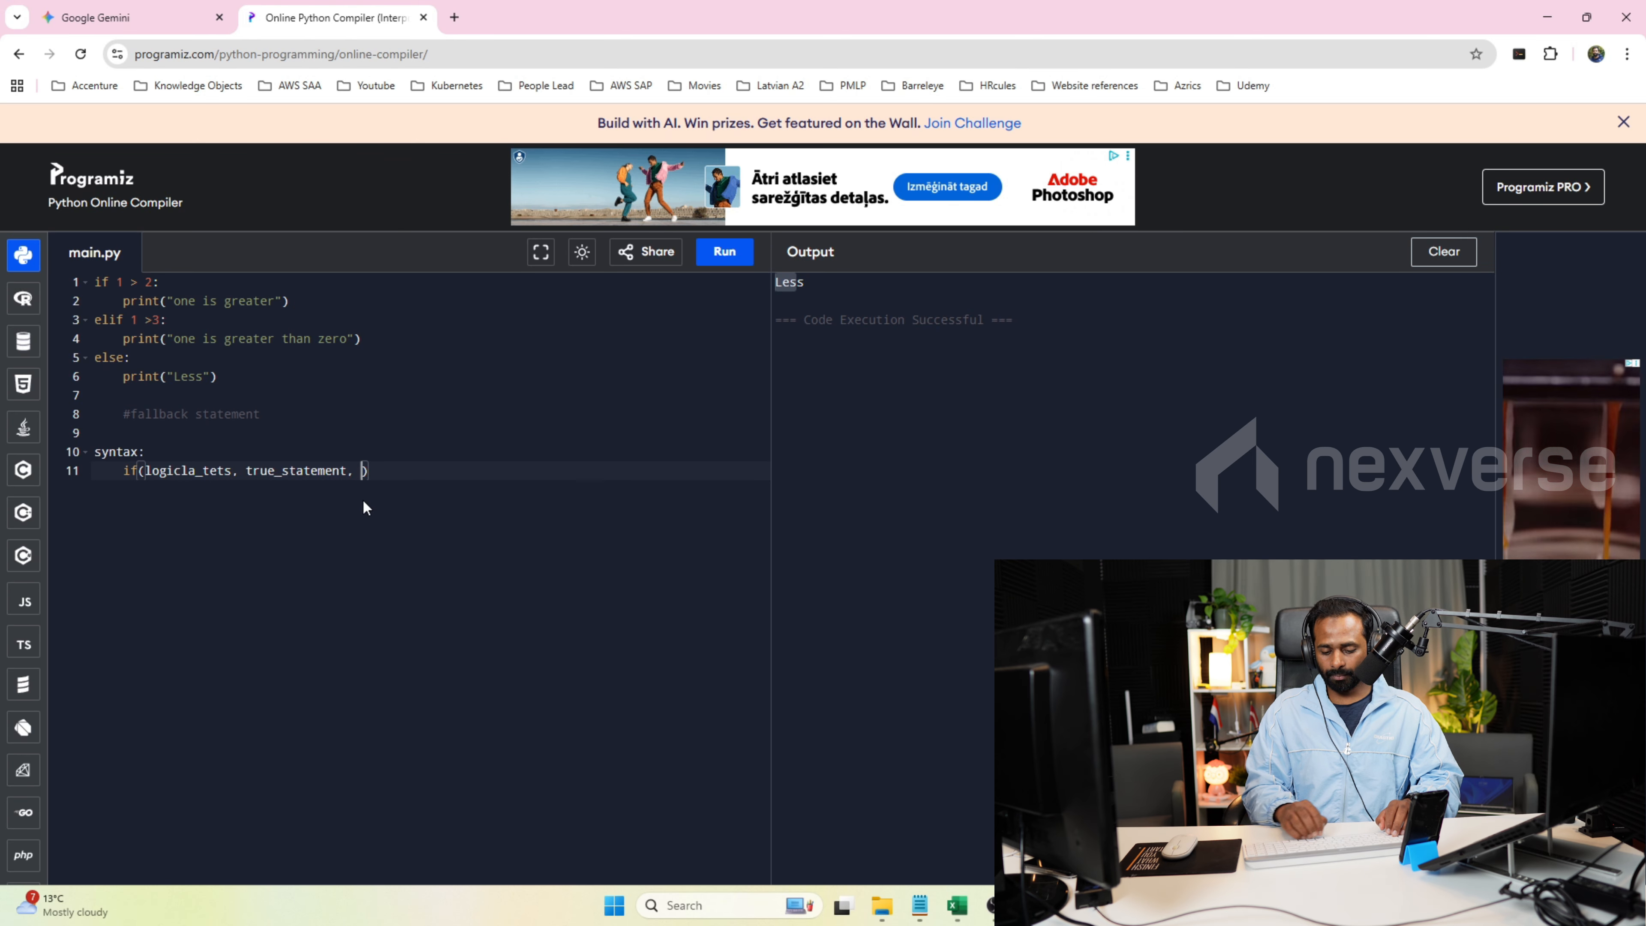
text("T)
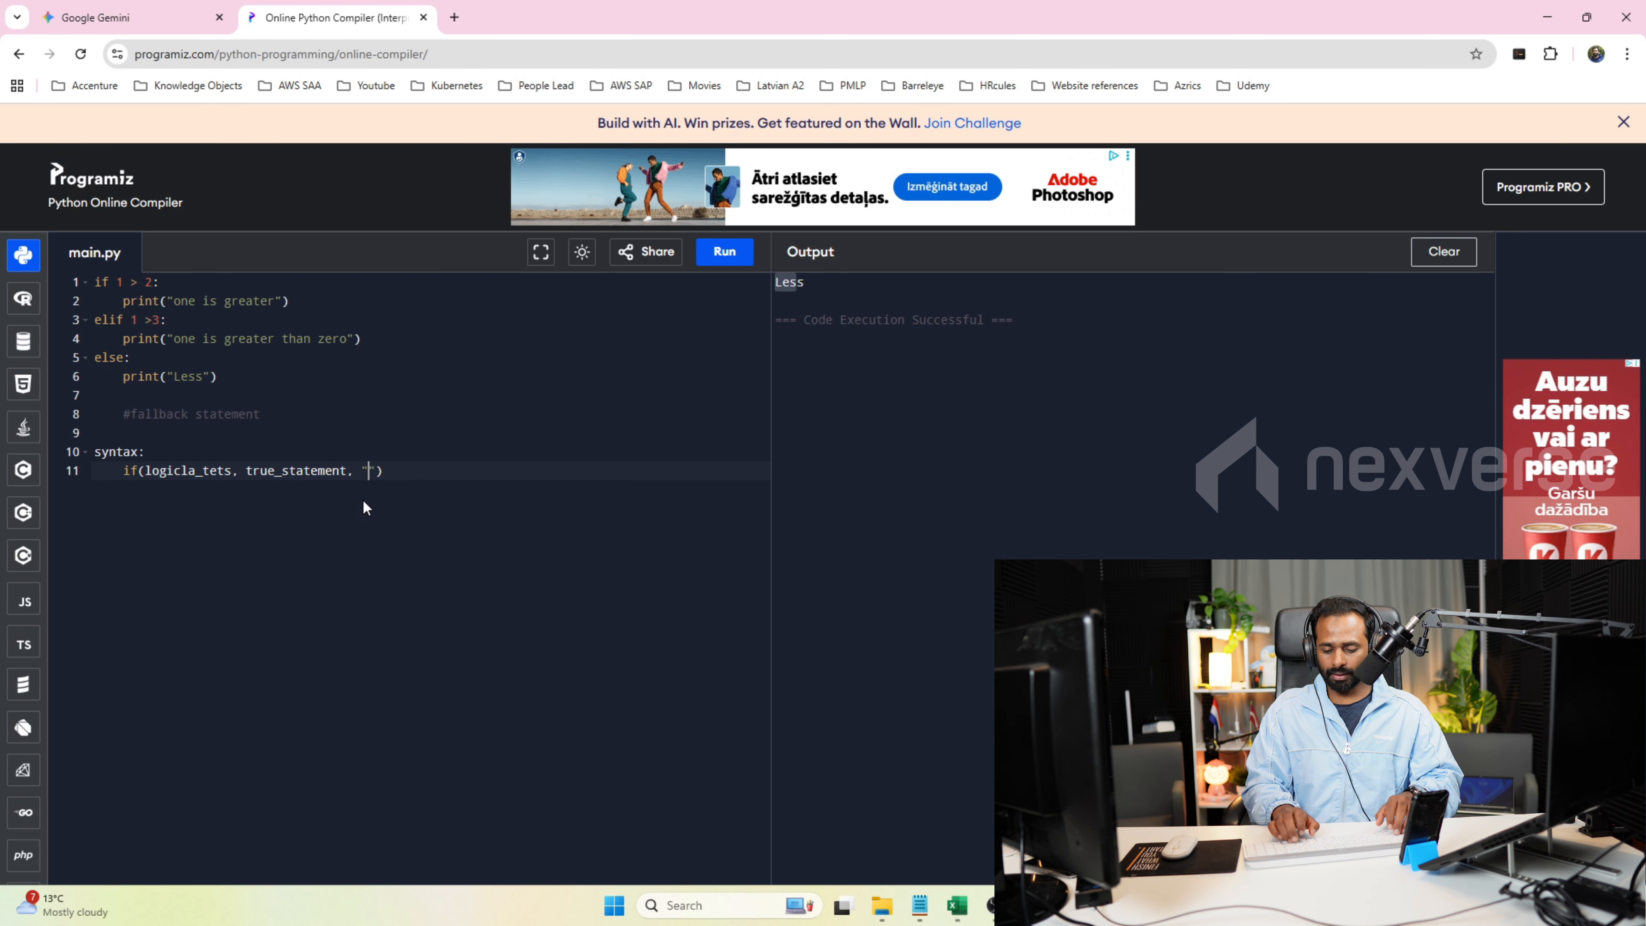
key(BackSpace)
key(BackSpace)
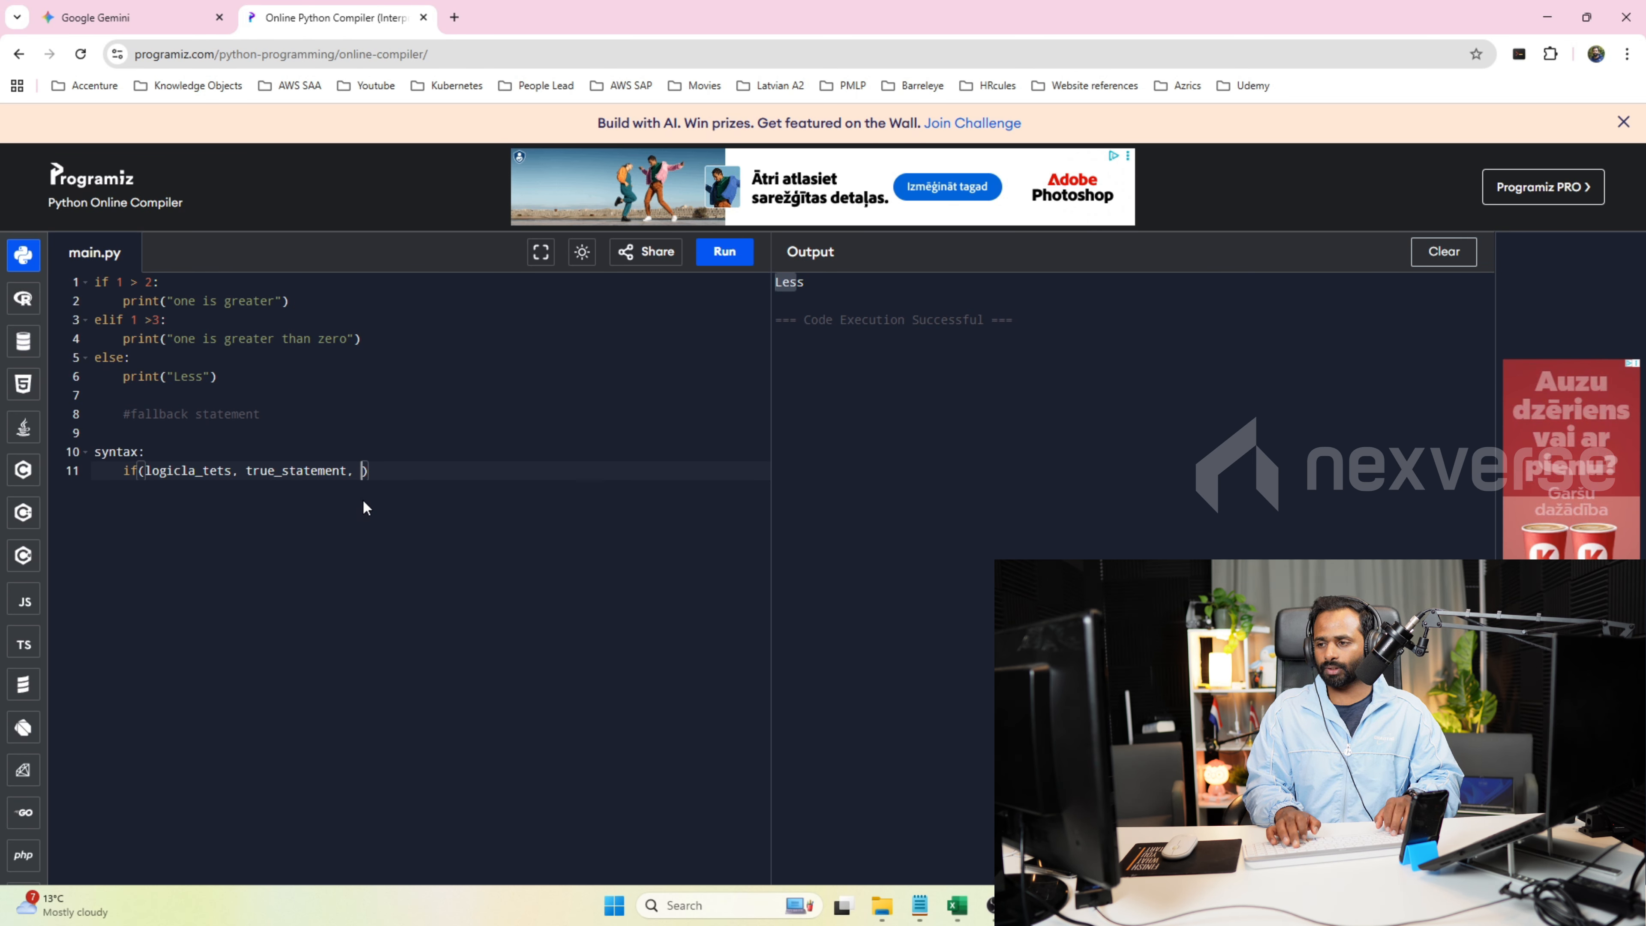
text(fs)
key(BackSpace)
text(alse )
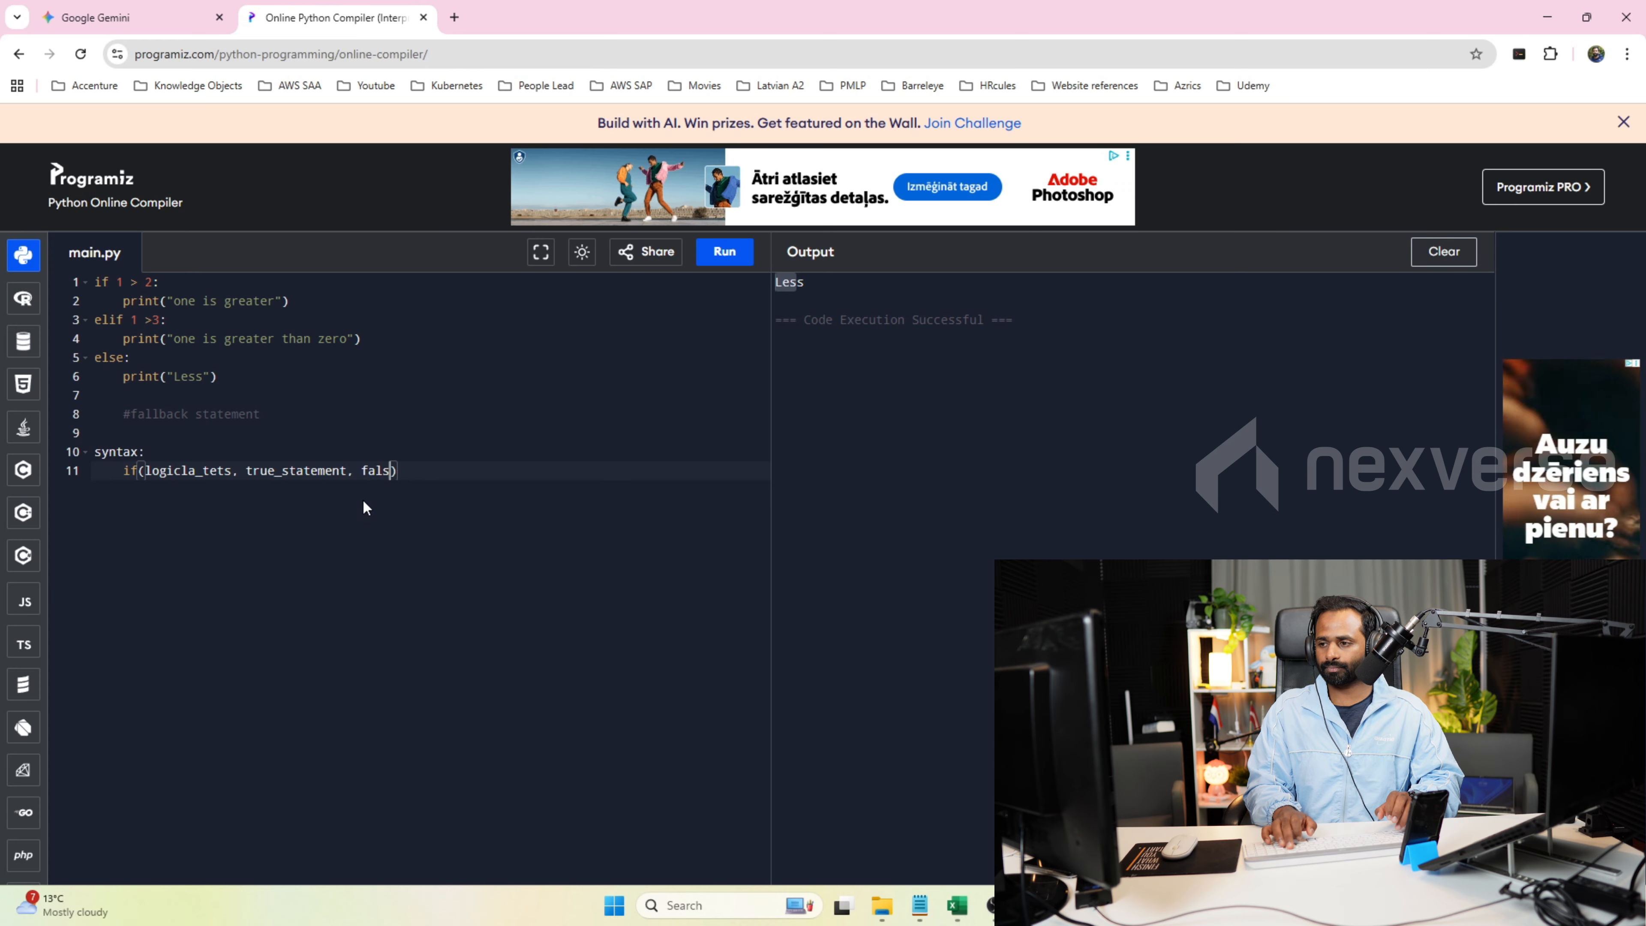
text(satteemnt)
Add the note "if take maximum 3 arguments" on a new line below the IF syntax.
key(End)
key(Return)
text(i)
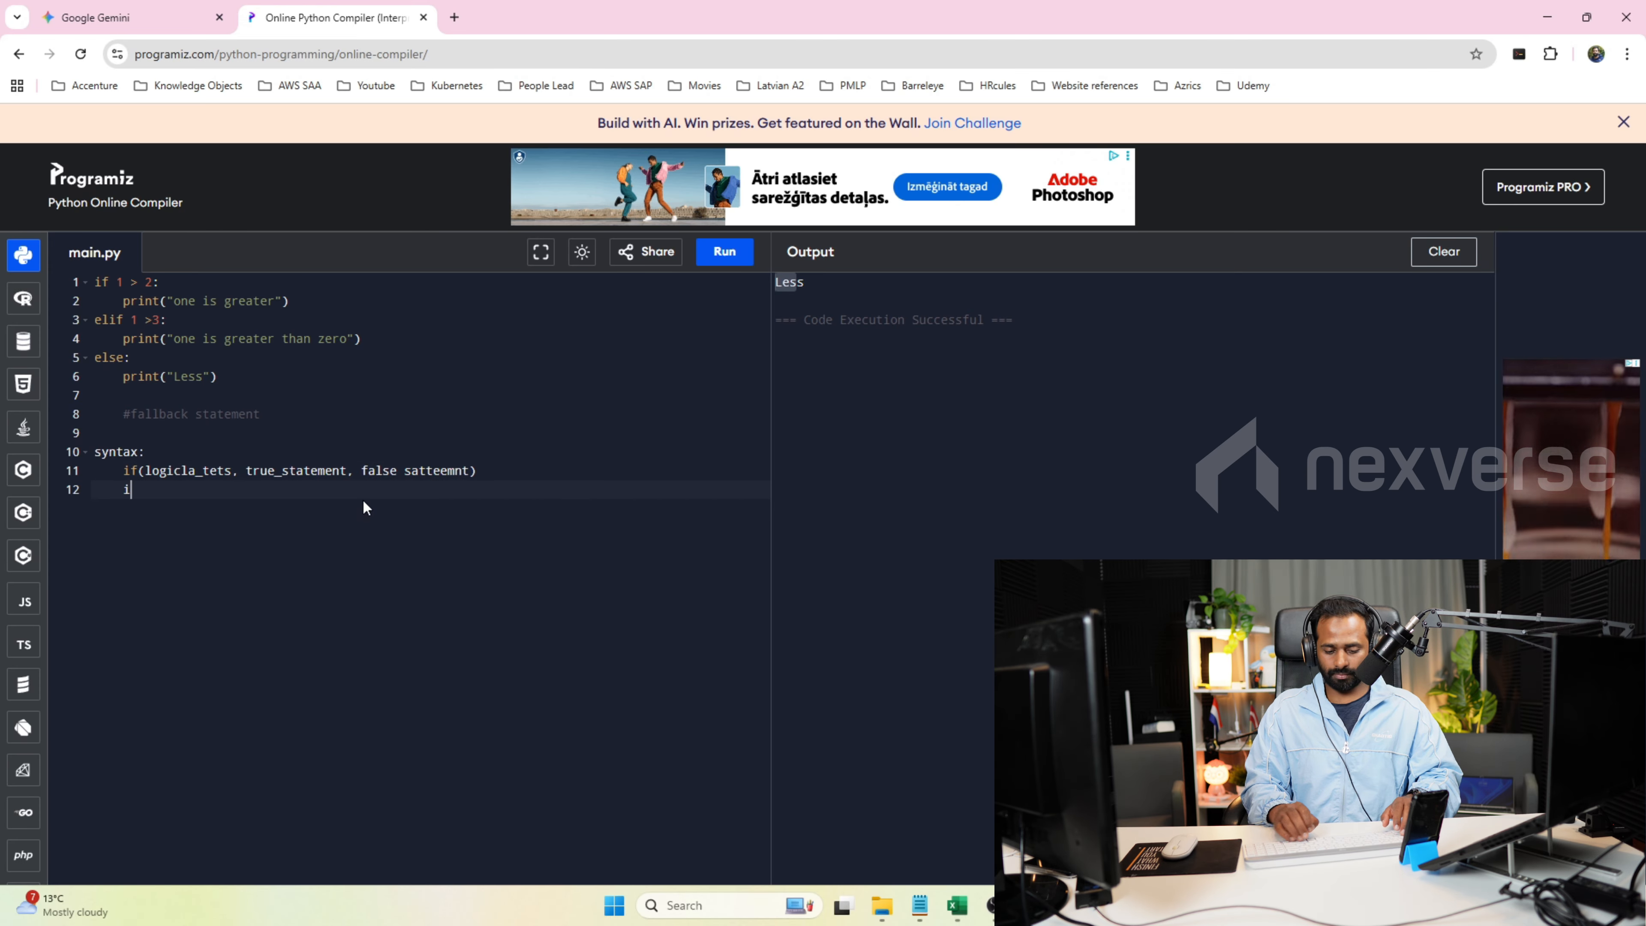
text(f take )
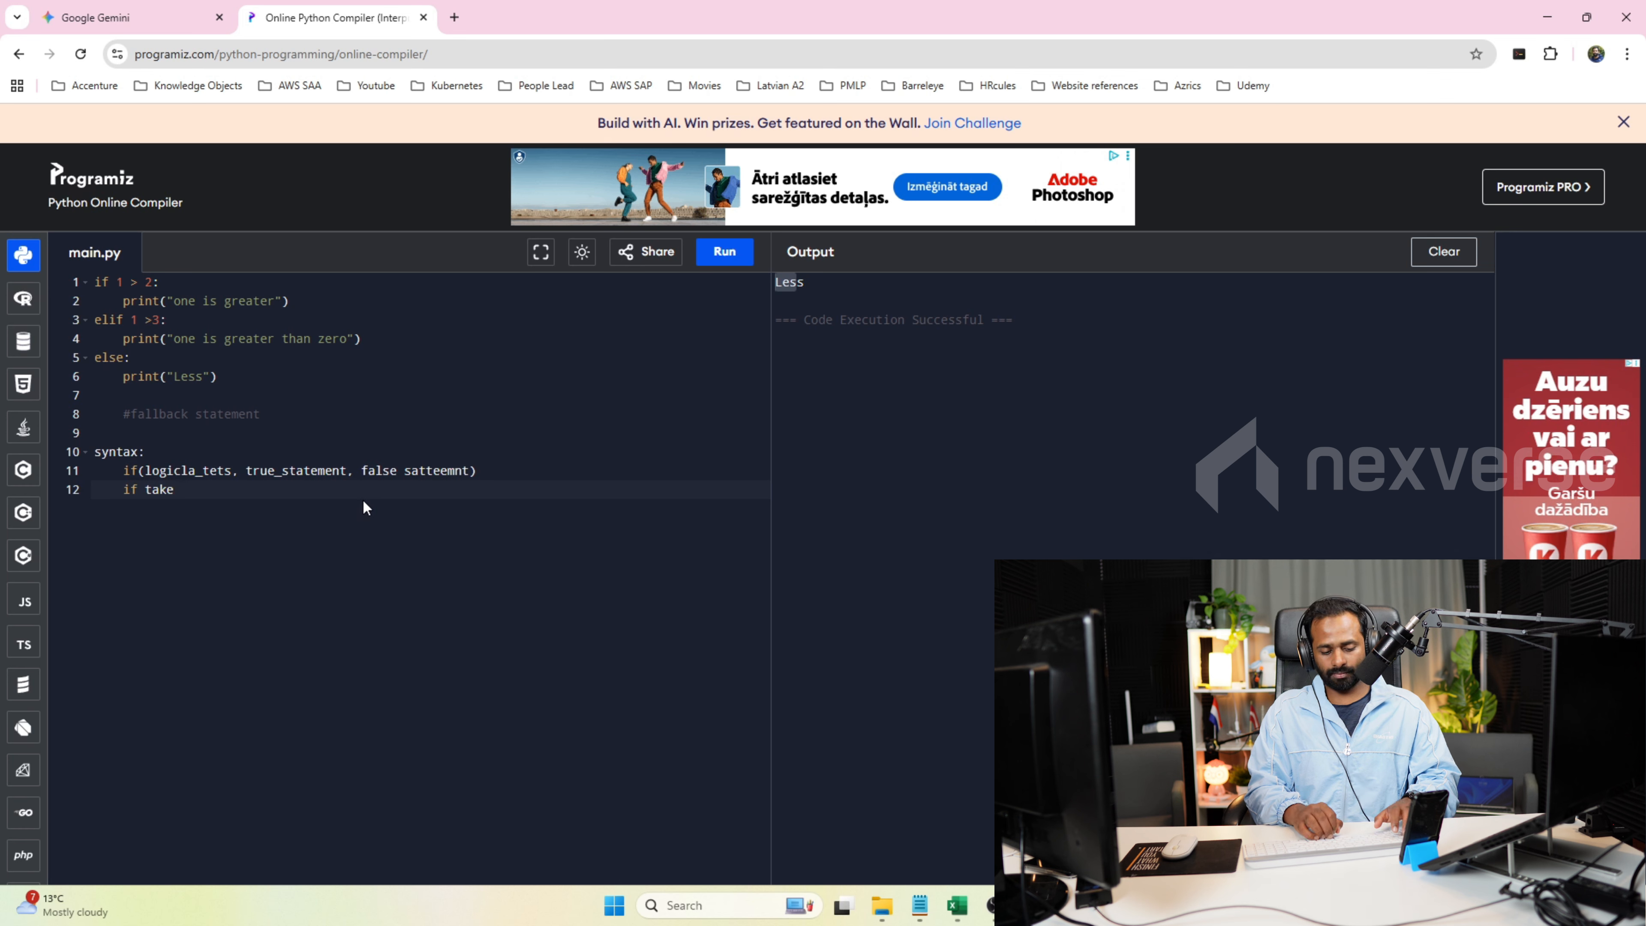
text(maximum )
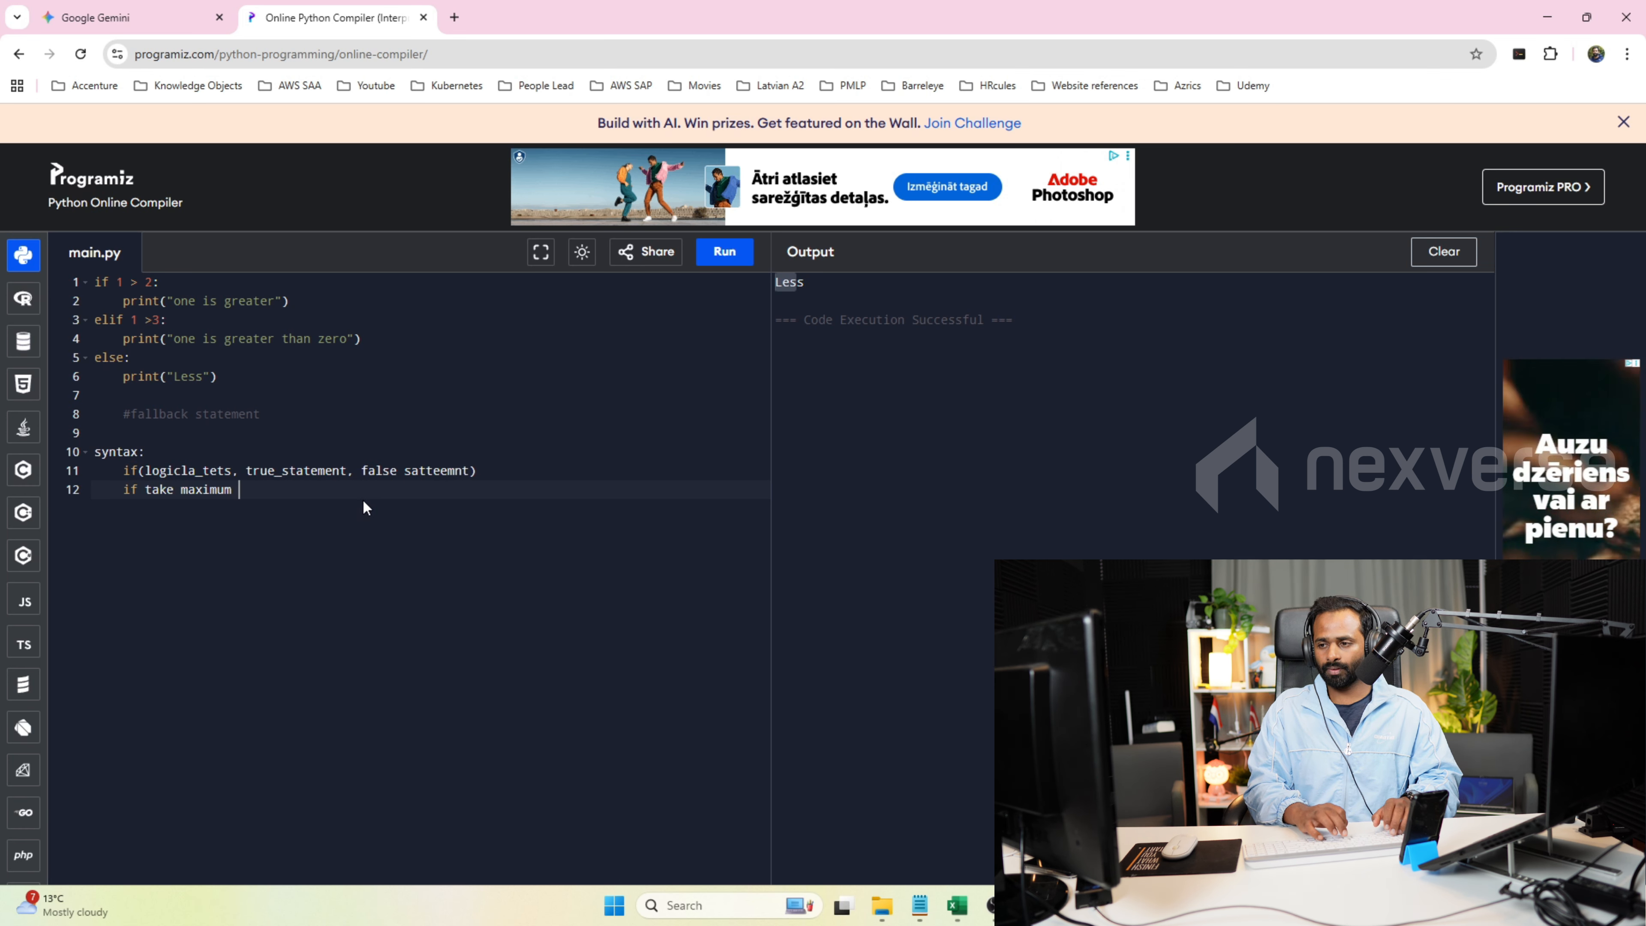
text(3 arguments)
key(Return)
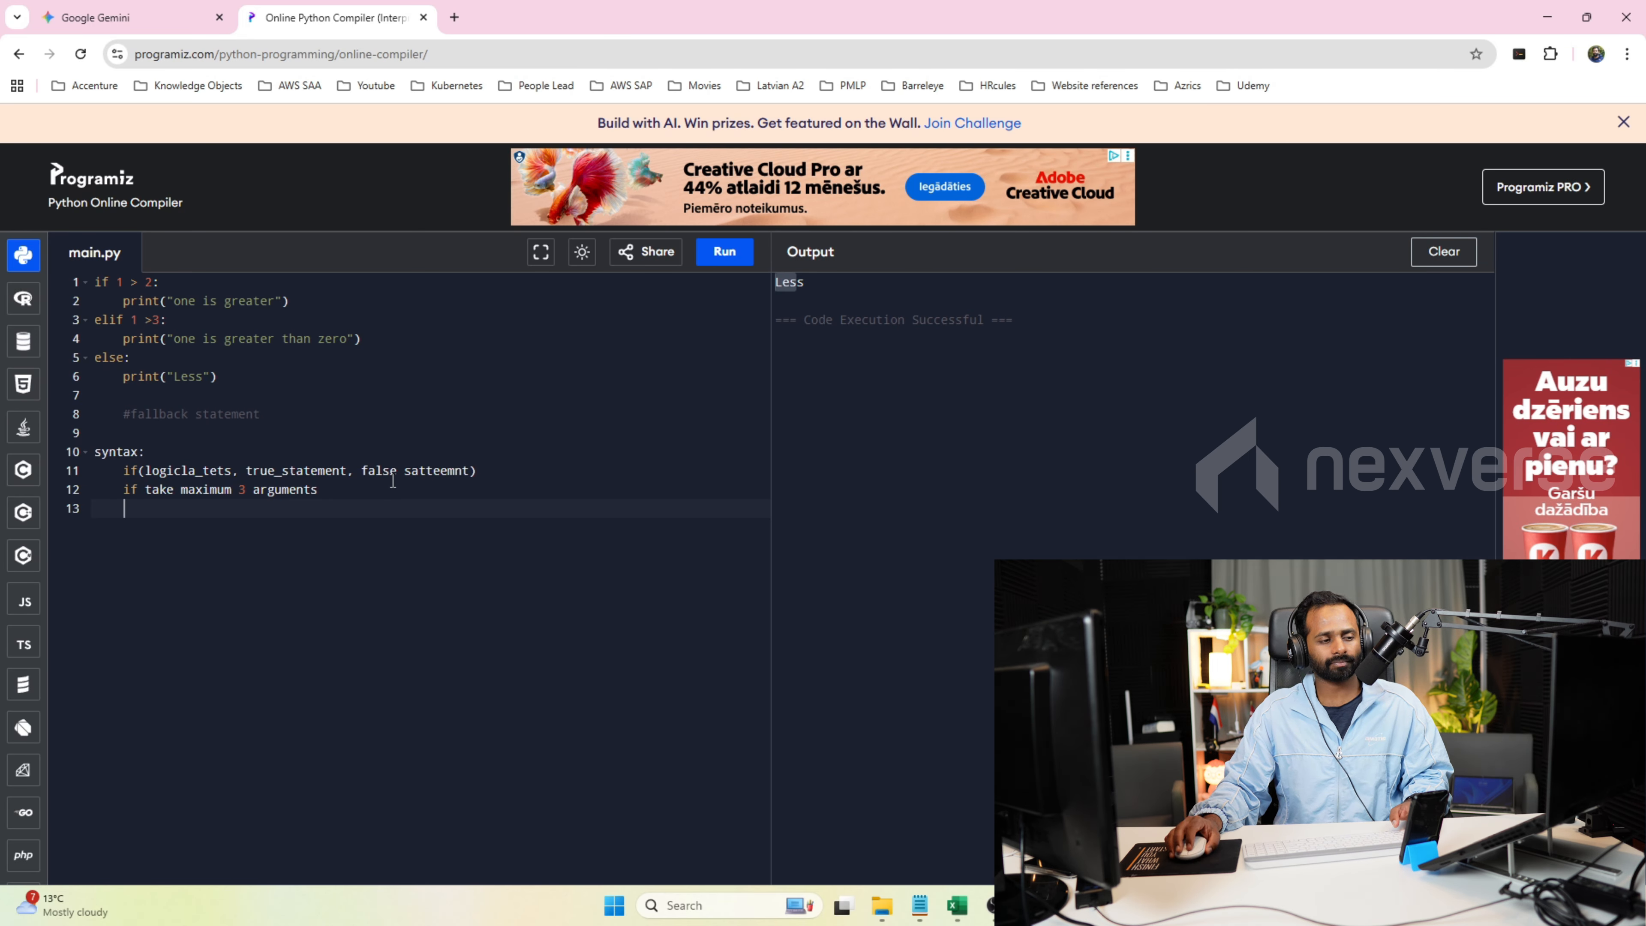
Examine the logical test and true statement arguments in the syntax note, along with the script's elif and else branches.
double_click(186, 472)
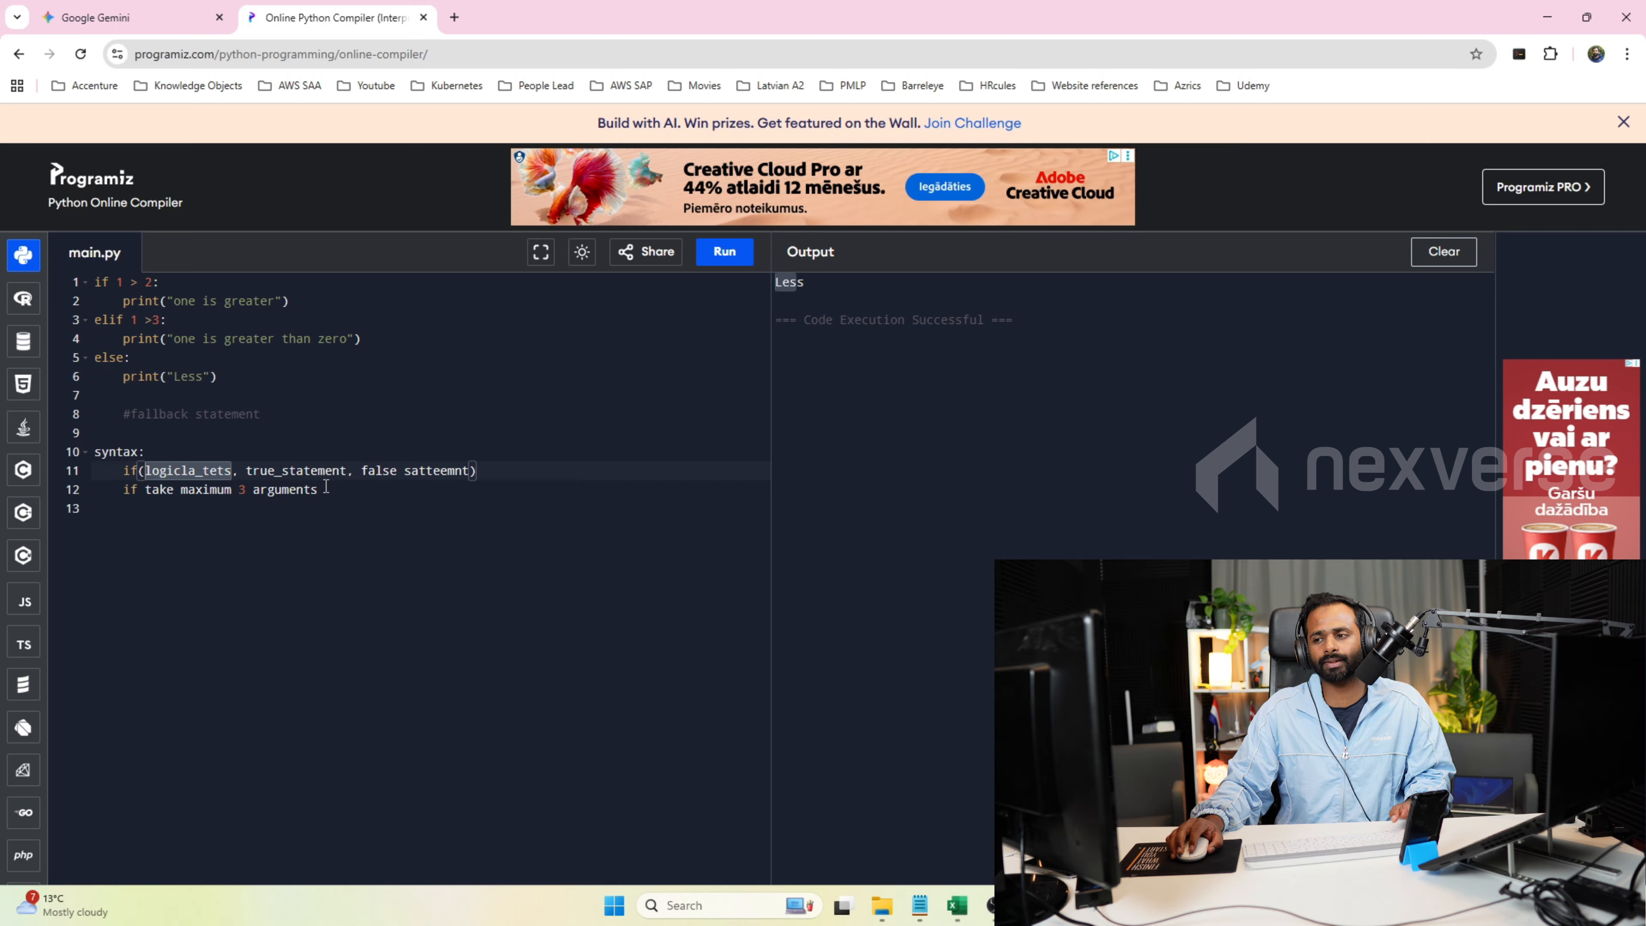
double_click(310, 473)
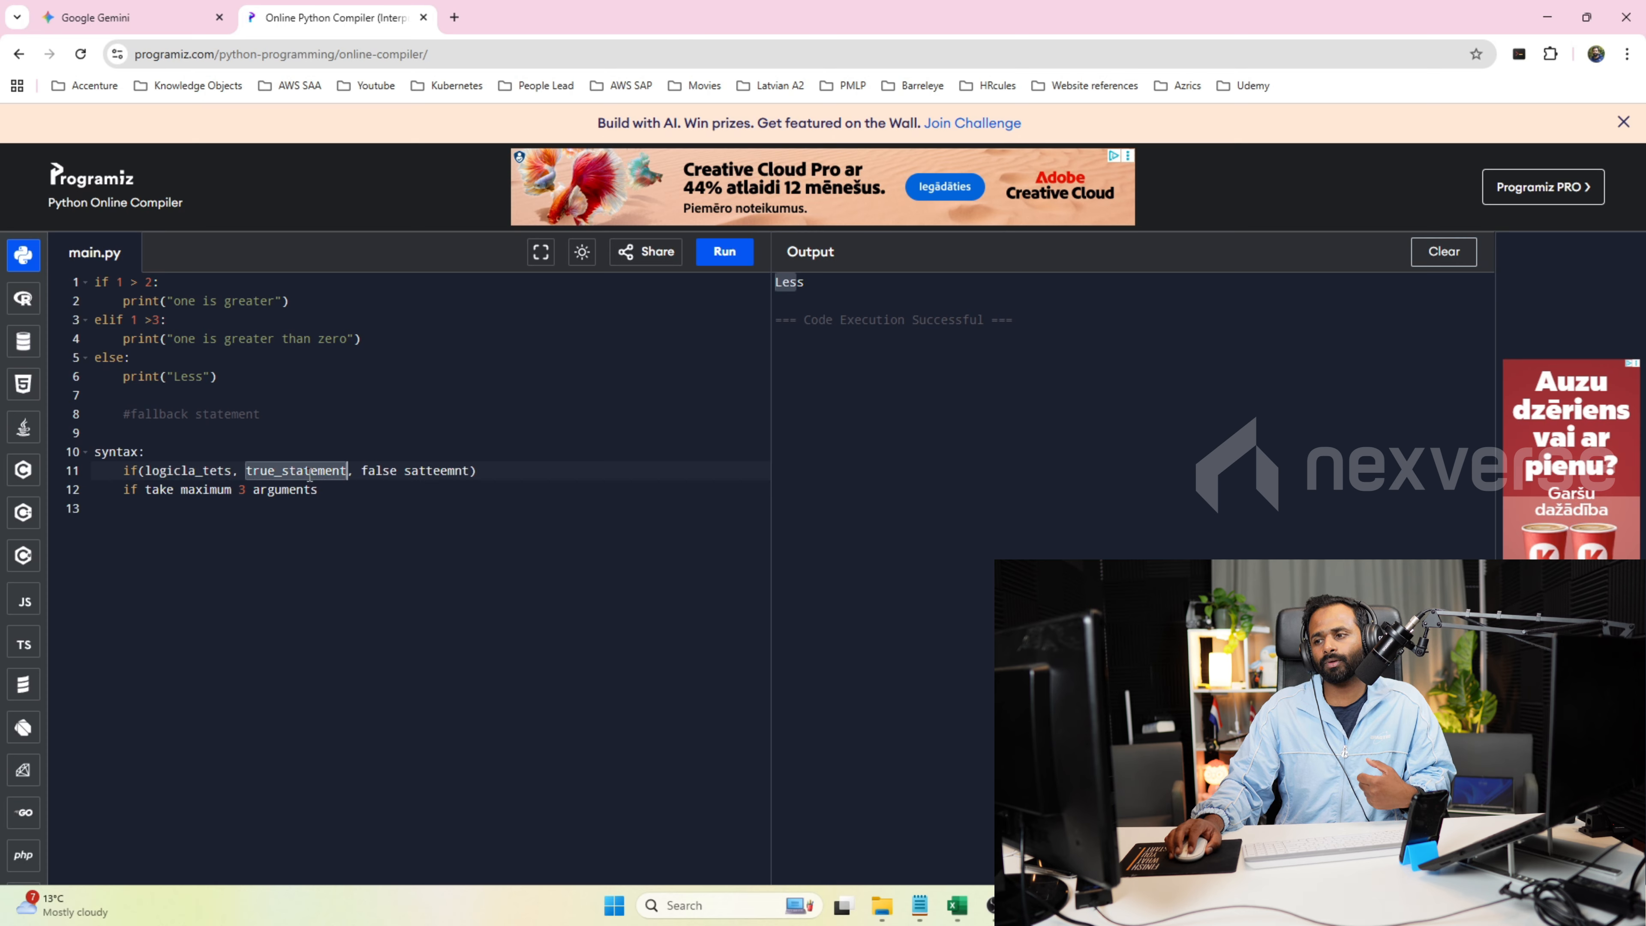
double_click(215, 472)
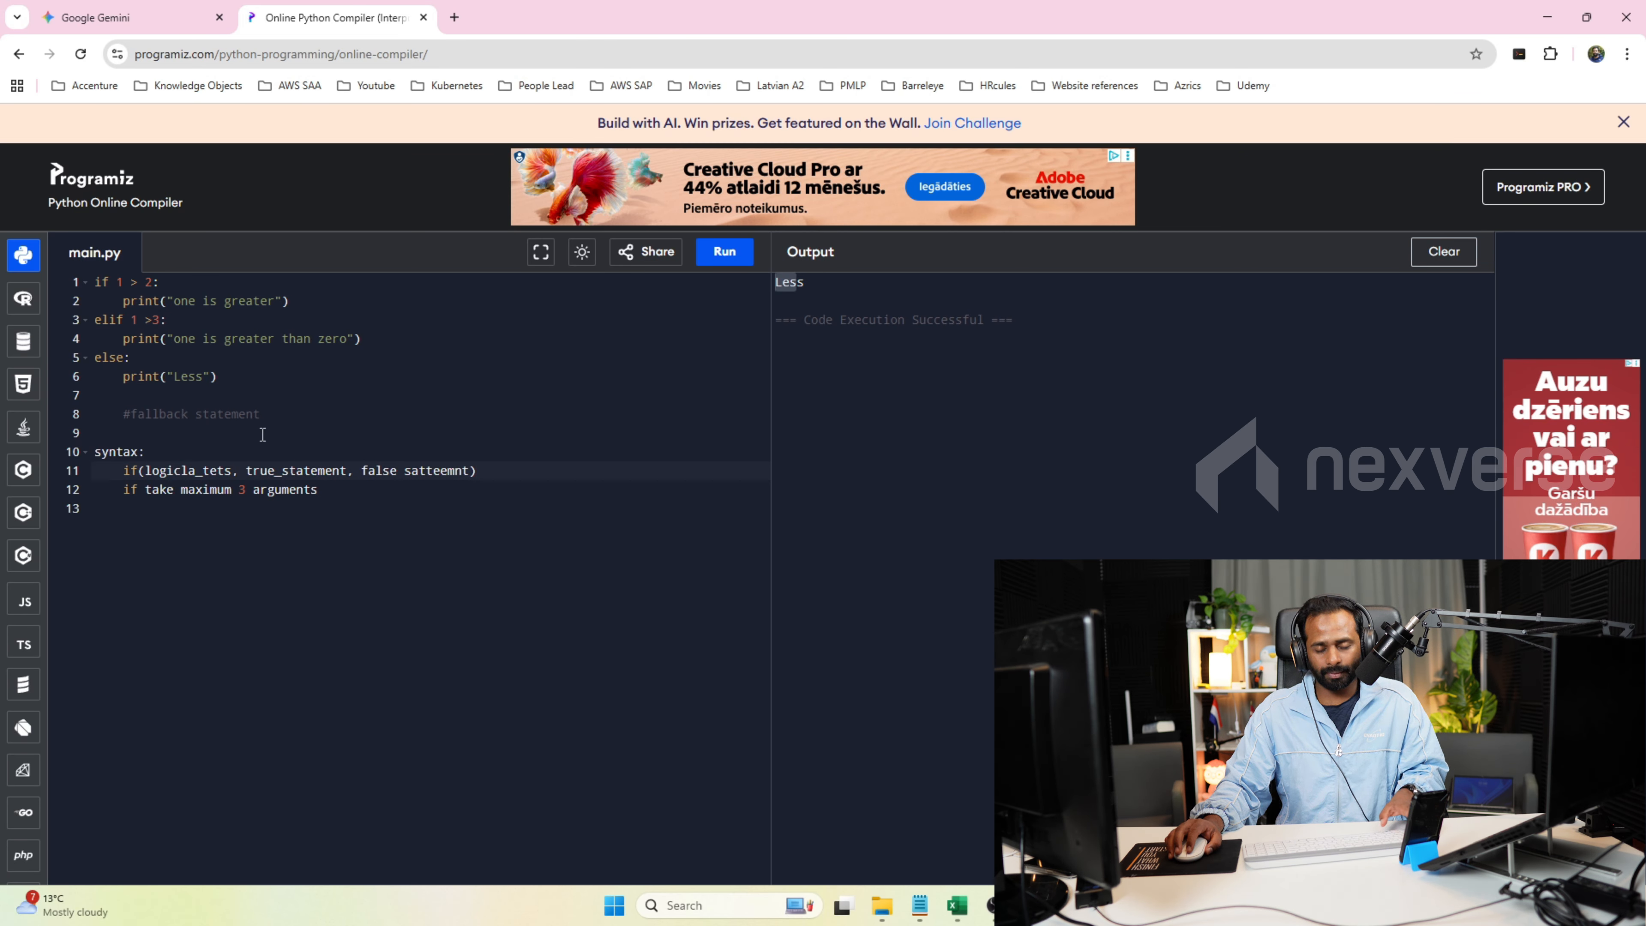
mouse_move(360, 340)
mouse_down()
mouse_move(127, 339)
mouse_move(340, 321)
mouse_up()
key(ctrl+slash)
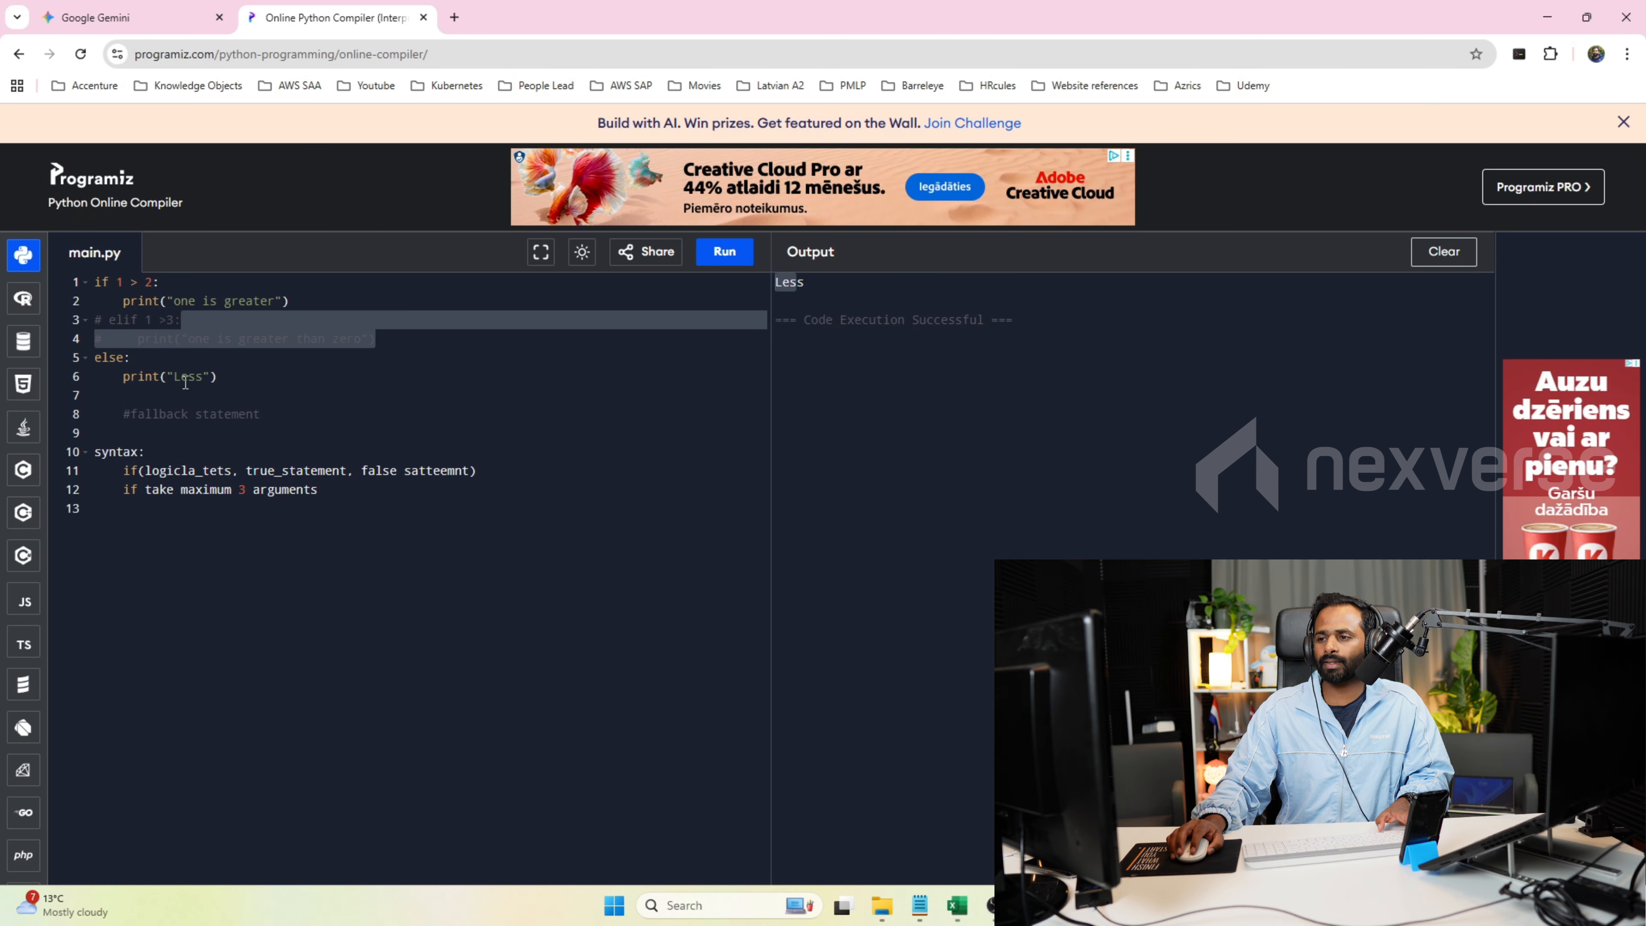
double_click(185, 383)
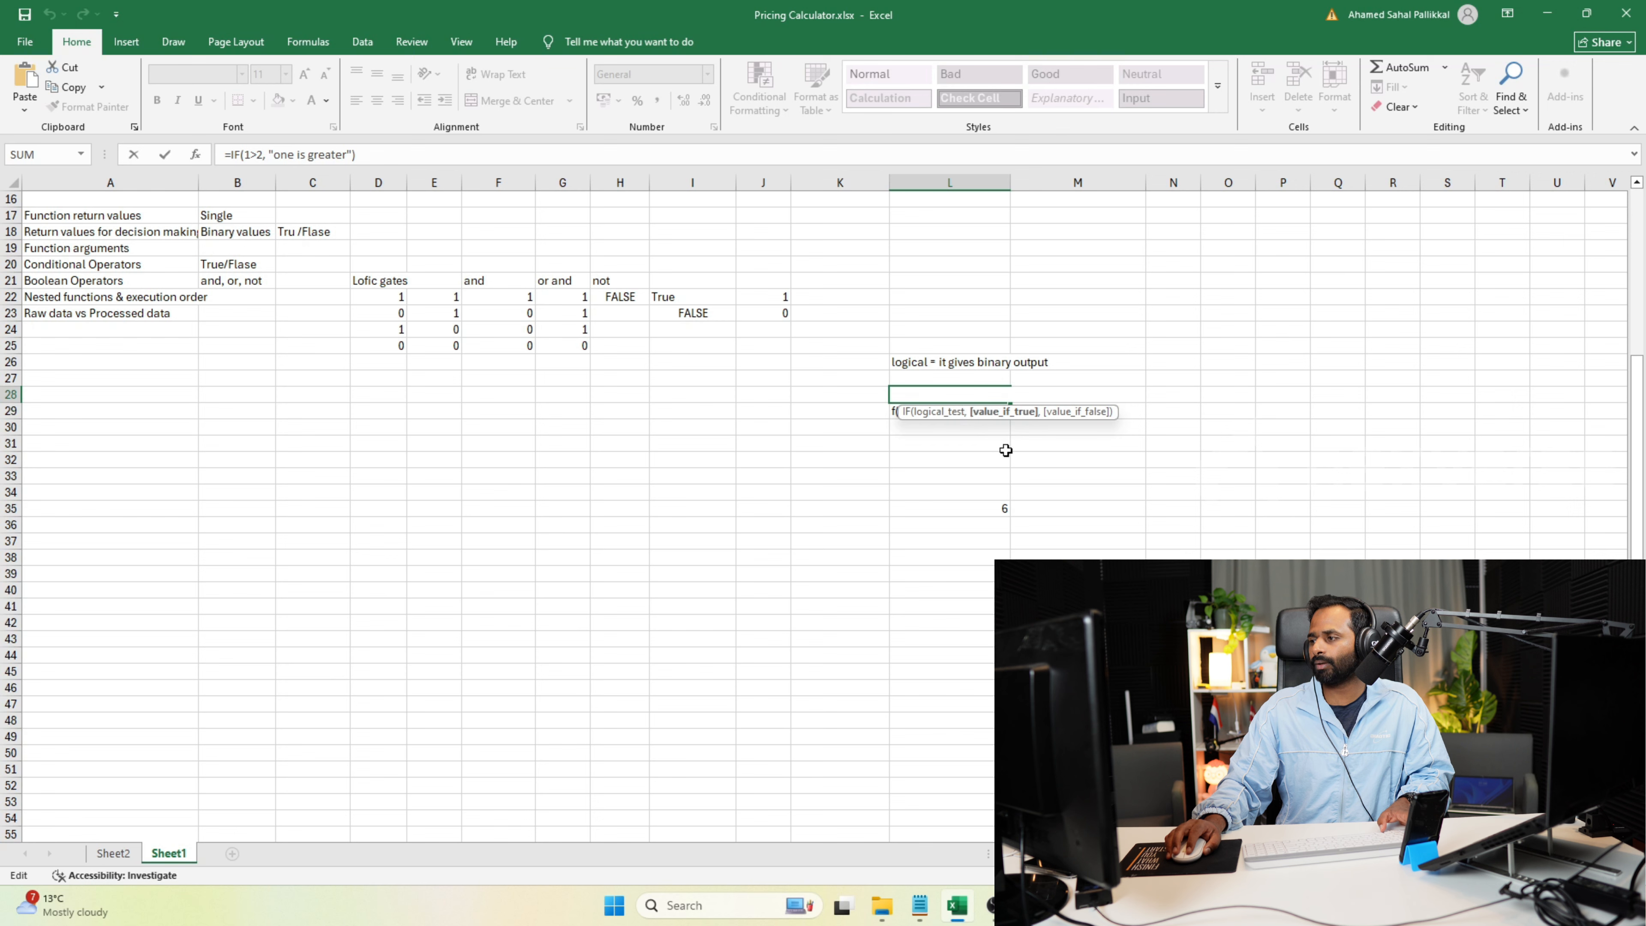
Add "Less" as the value if false to the IF formula in cell L28.
click(946, 527)
click(973, 396)
key(F2)
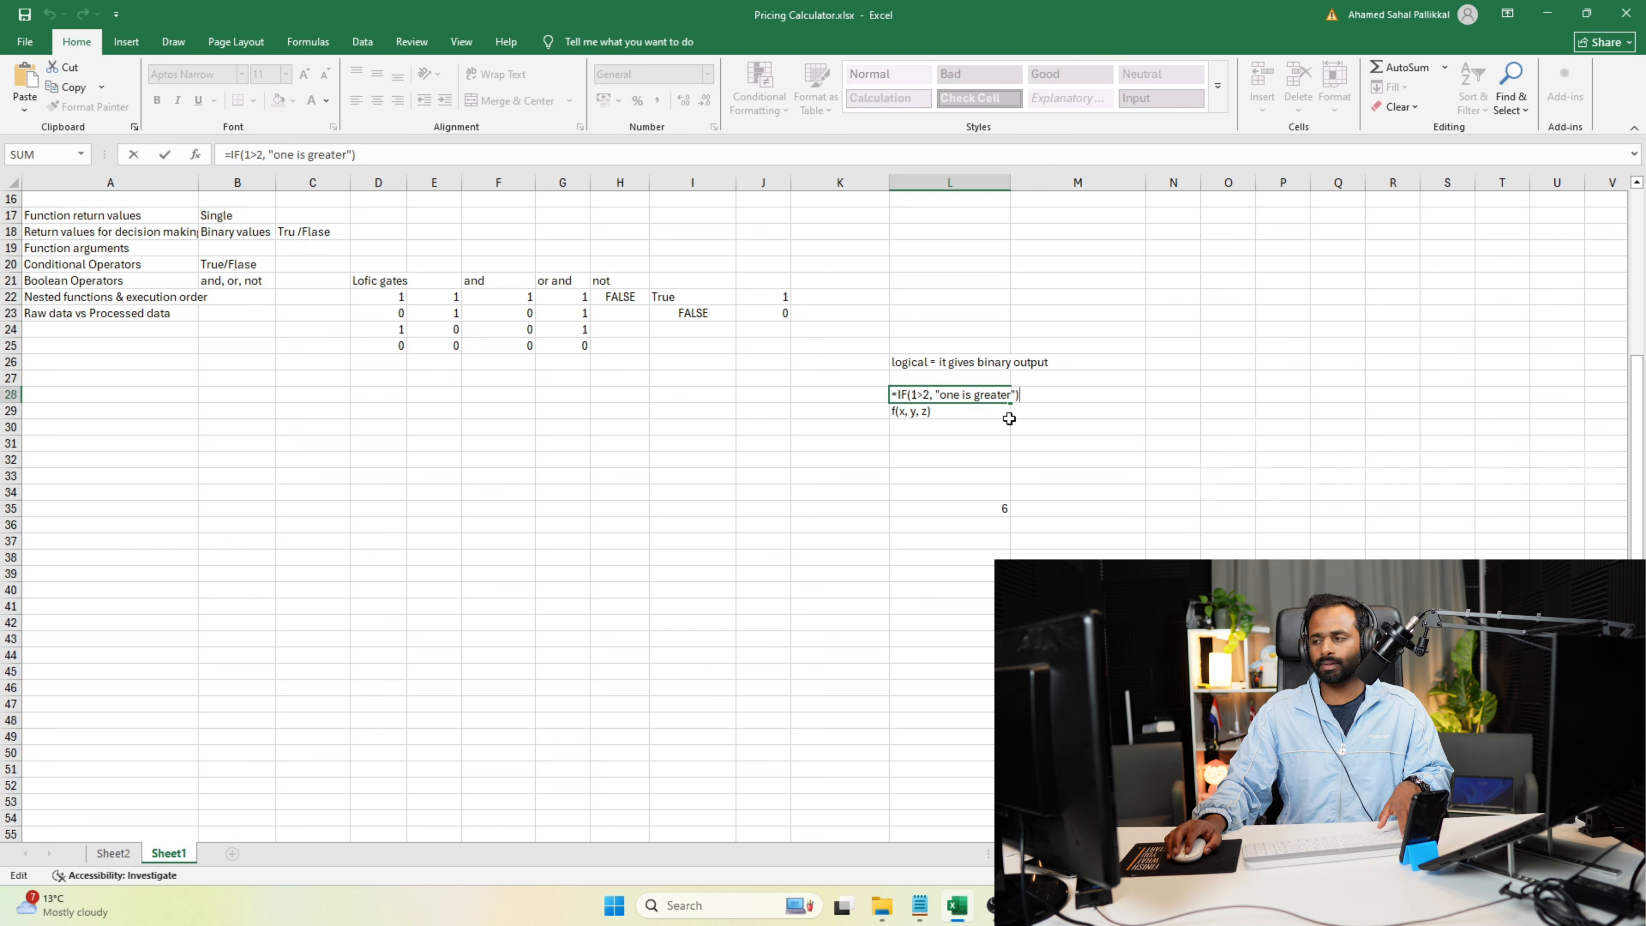
click(1015, 395)
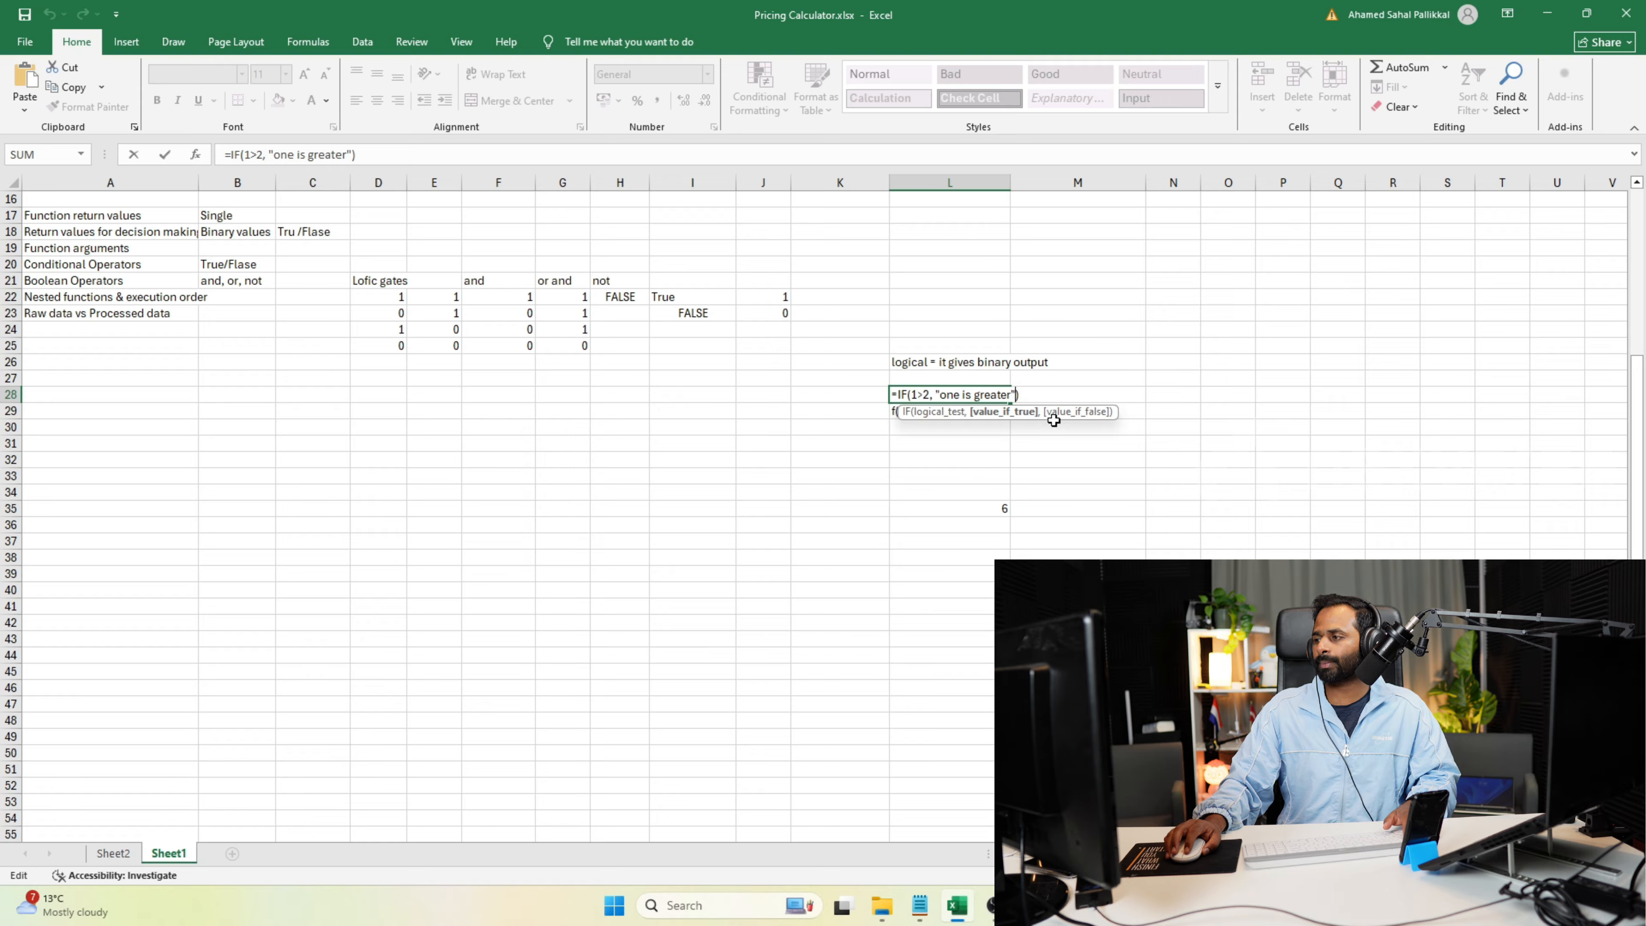
text(, "Less)
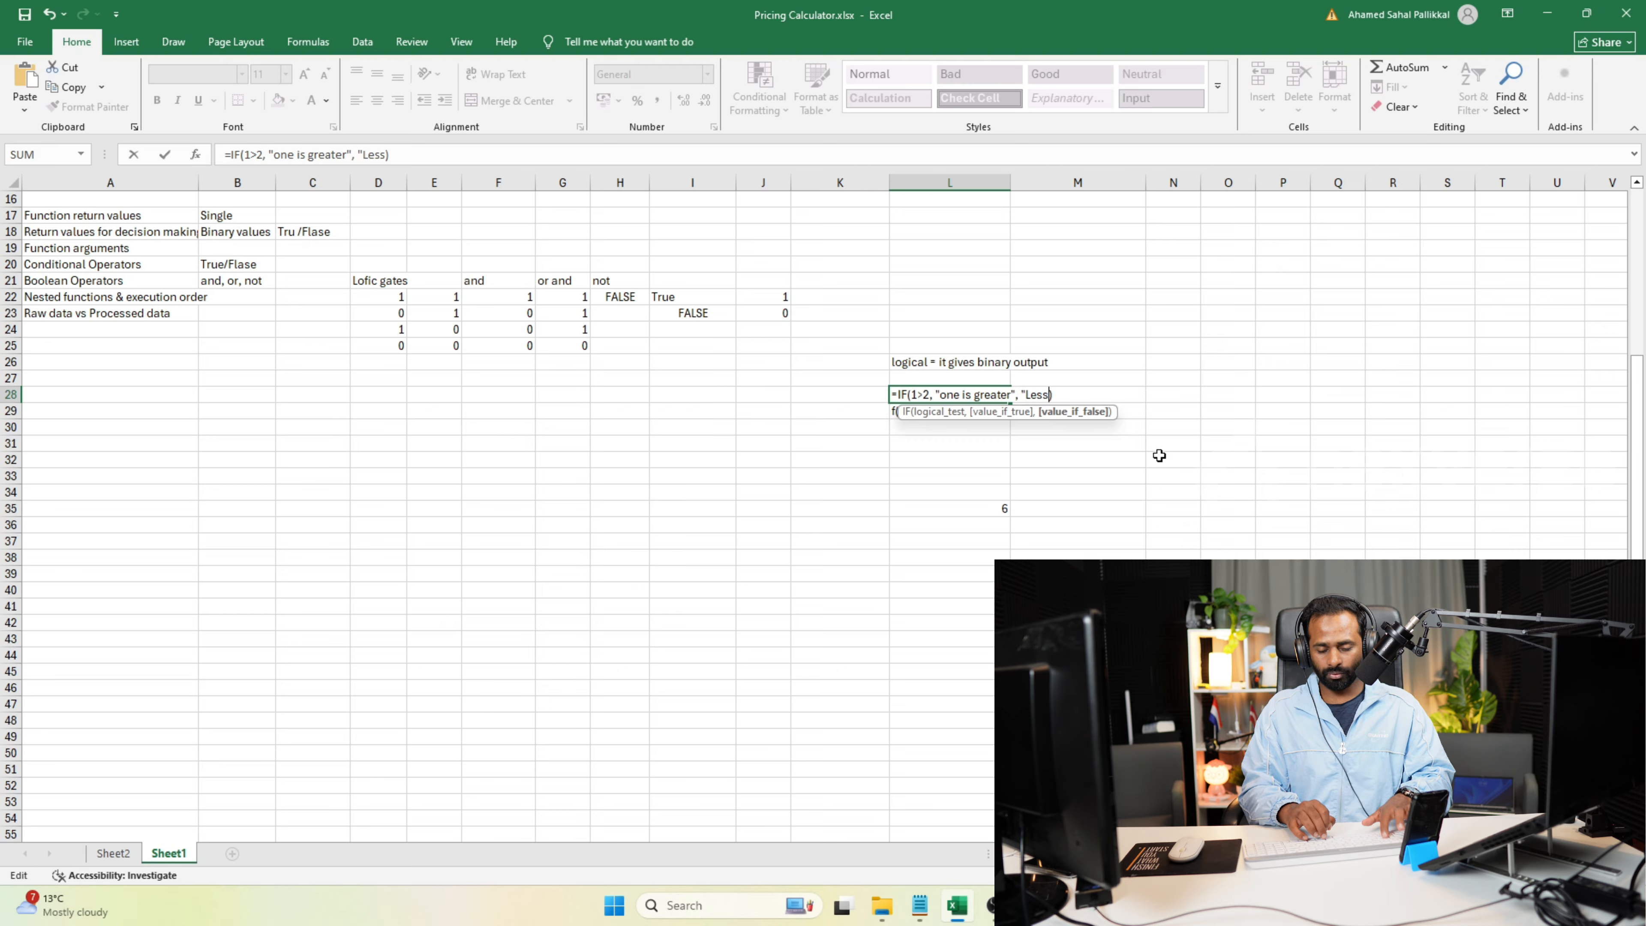
text(")
key(Return)
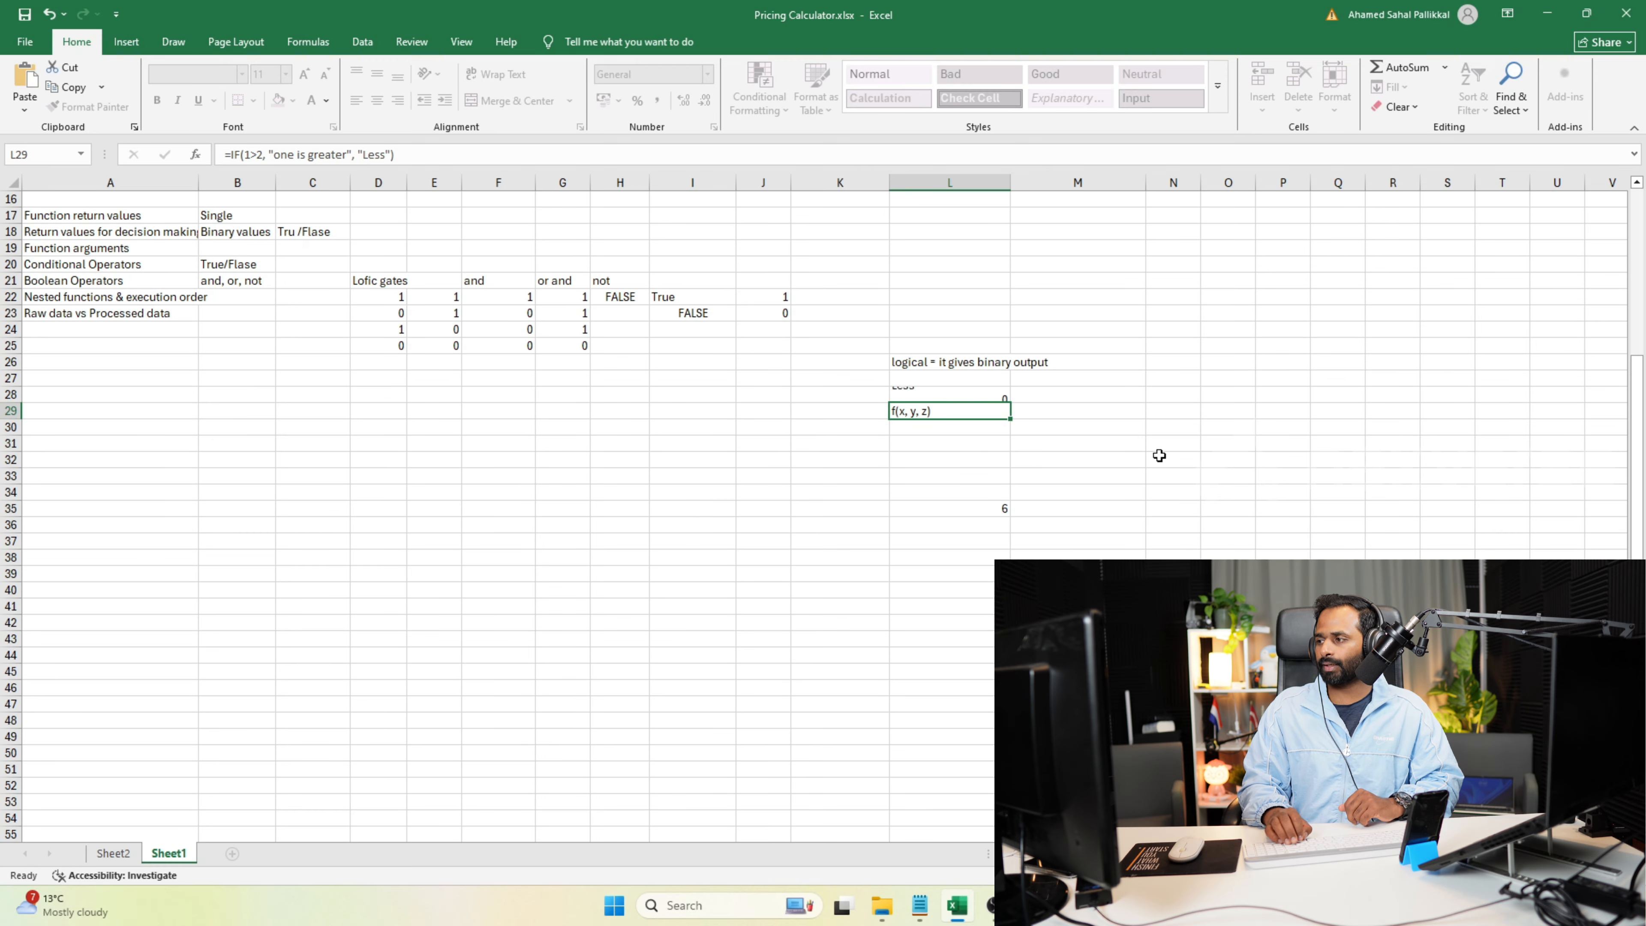
Change the logical test of the IF formula in cell L28 to 1>0.
click(996, 396)
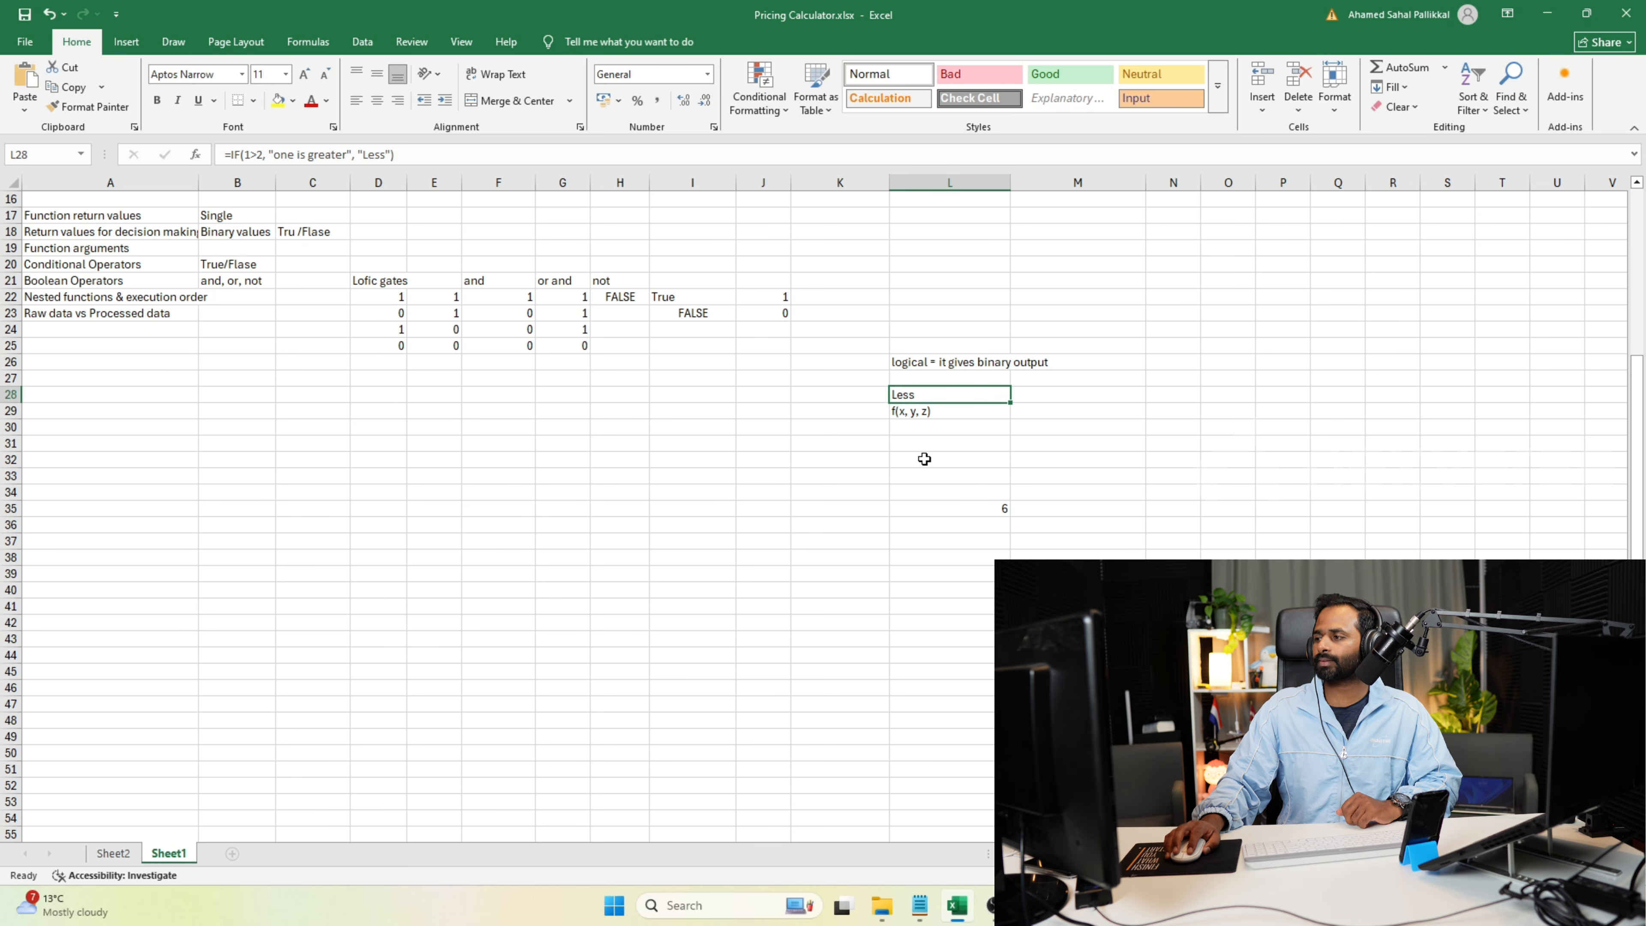
key(F2)
click(930, 395)
key(BackSpace)
text(0)
key(Return)
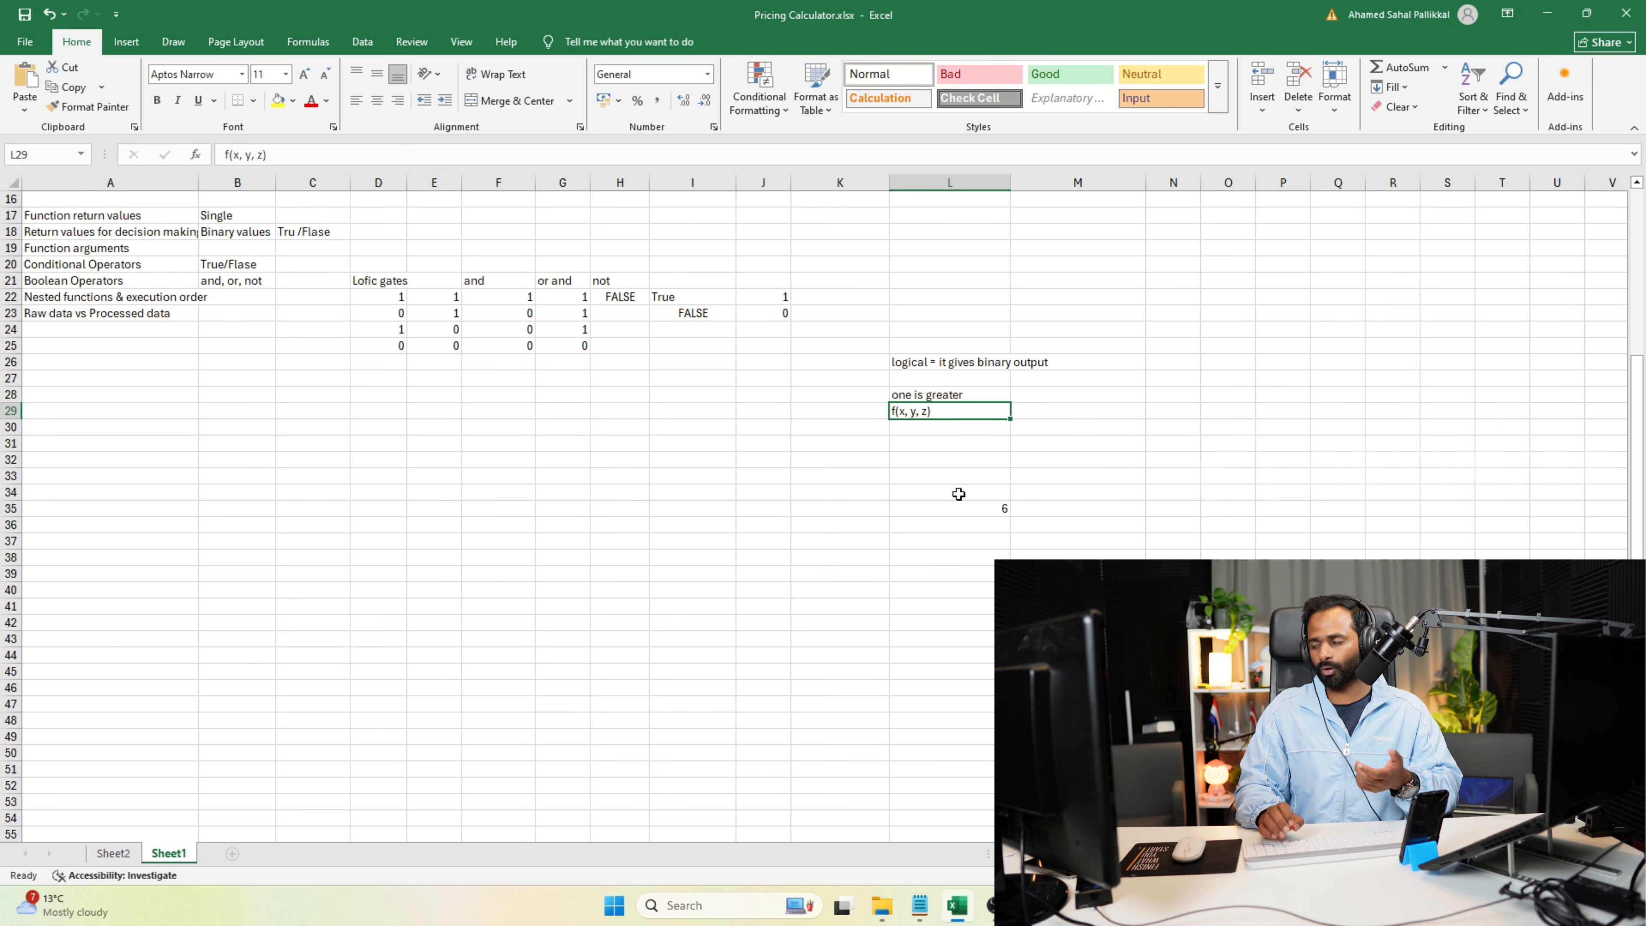
Review the IF formula in cell L28, the social media post table, and its data columns from User_ID to Reposts.
click(976, 396)
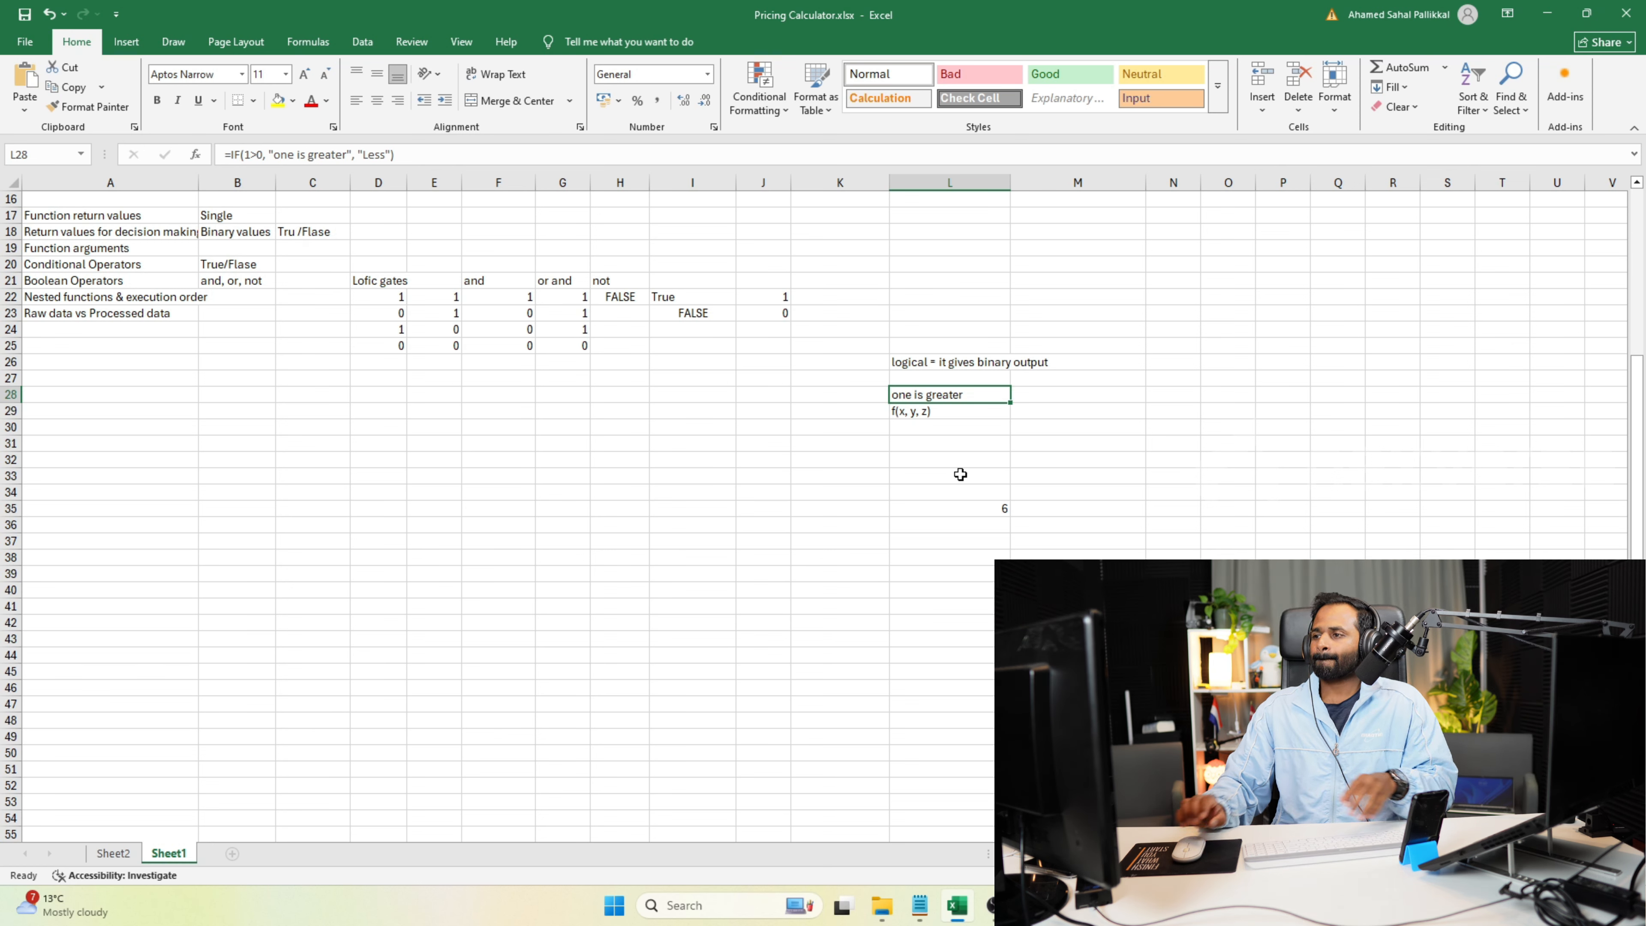
scroll(960, 474, up, 5)
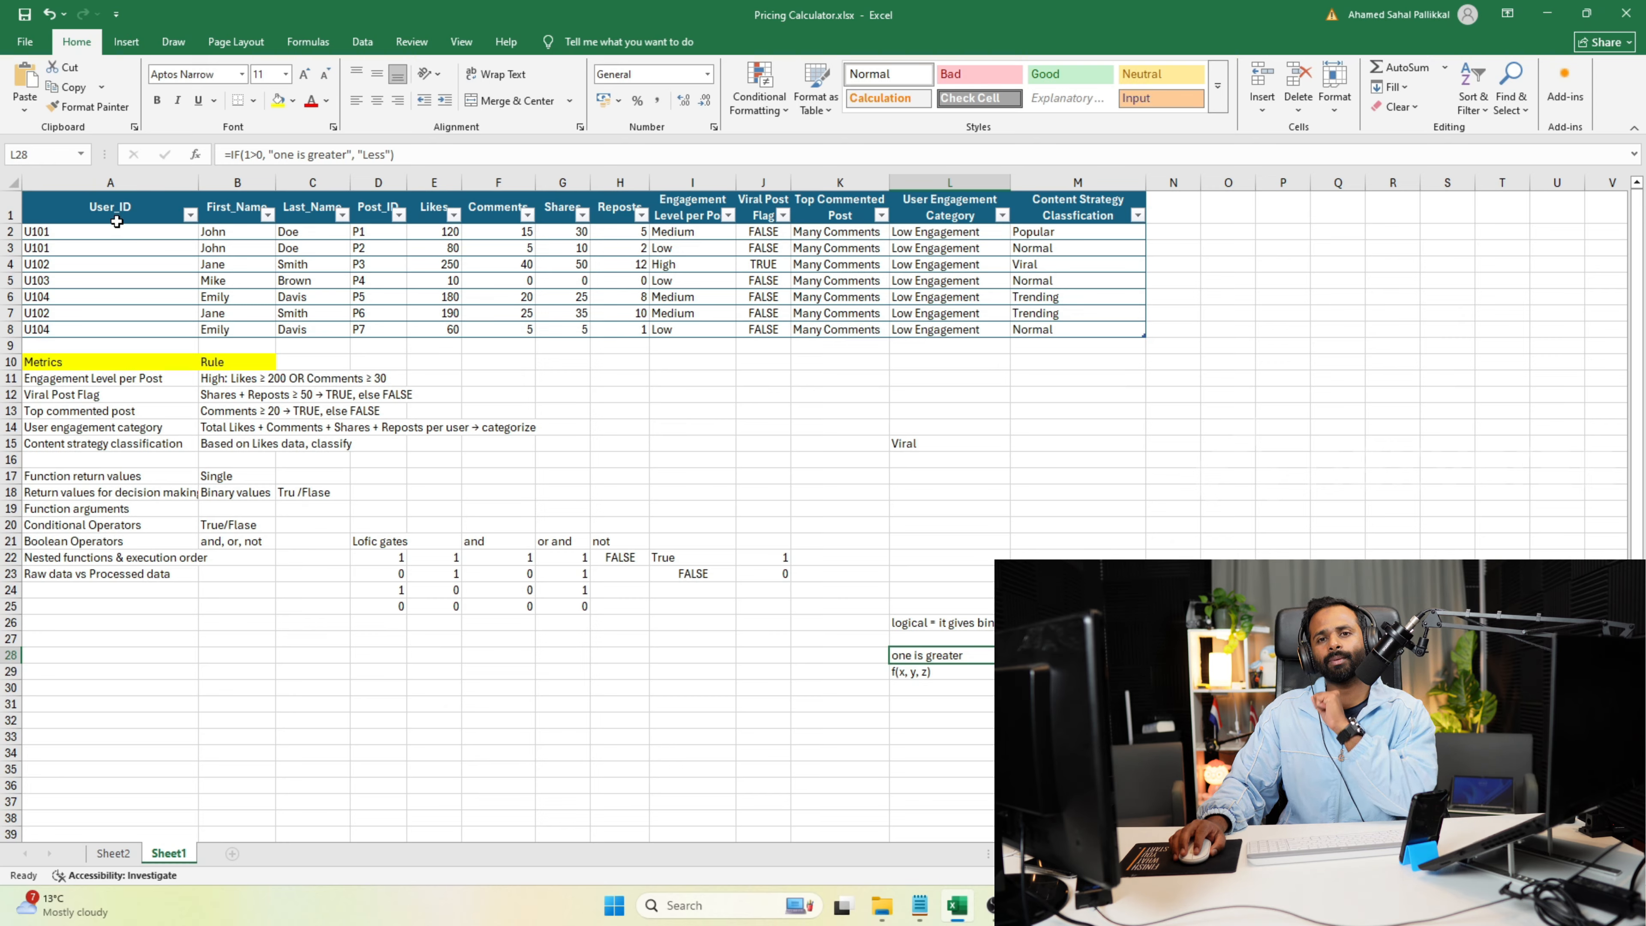
click(90, 196)
key(ctrl+shift+Right)
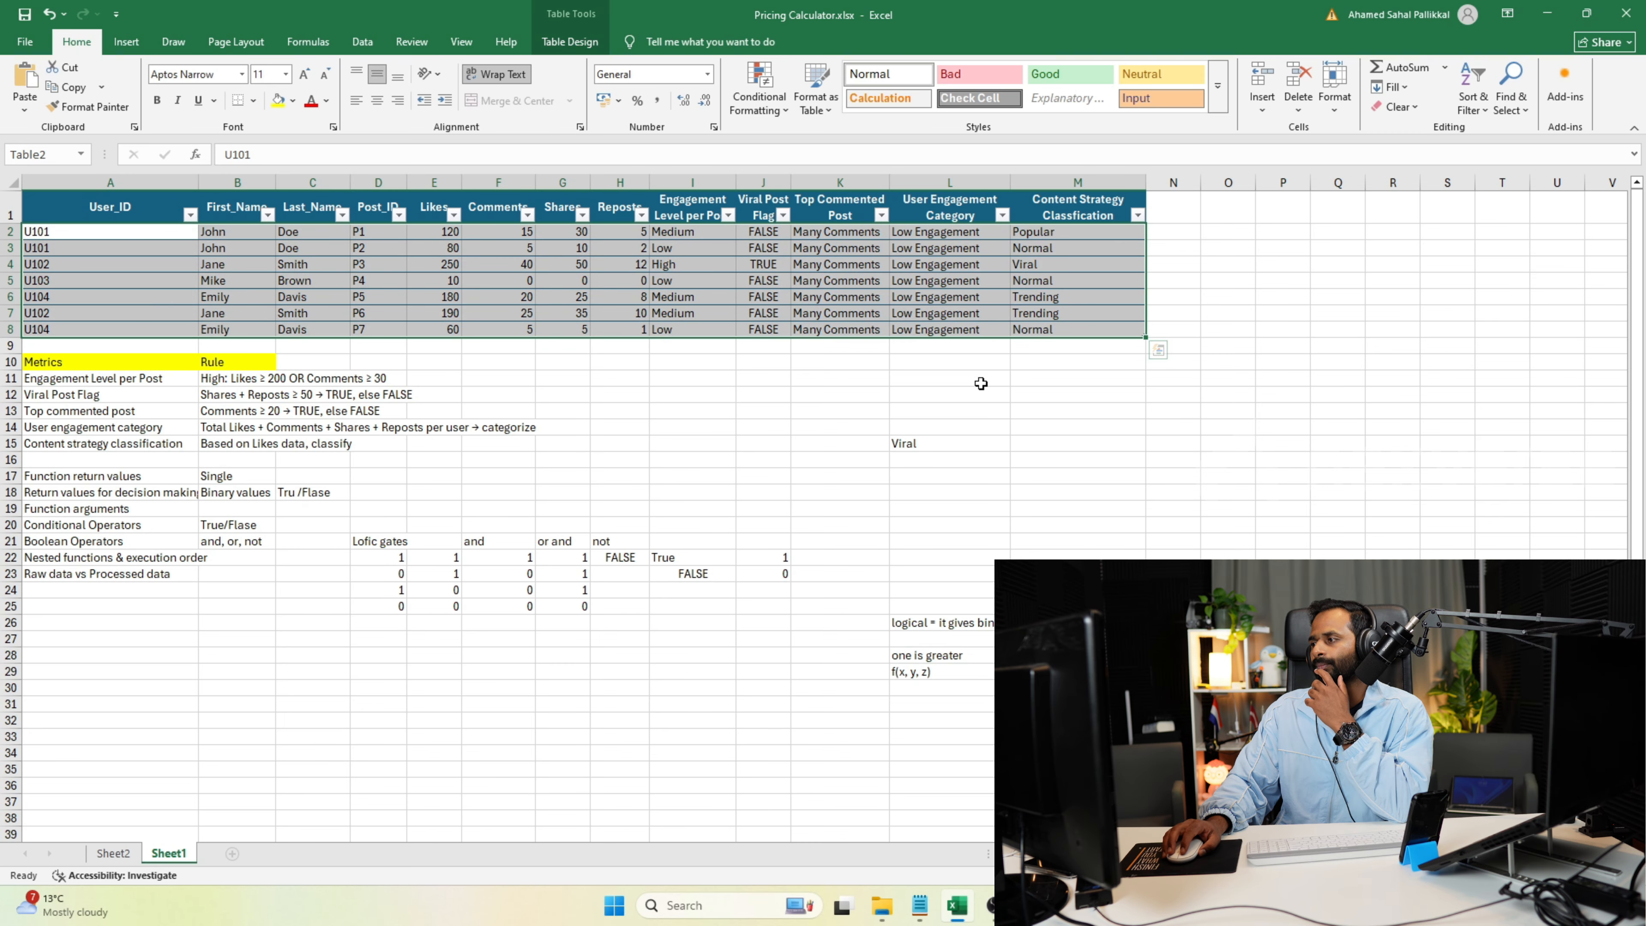
click(899, 390)
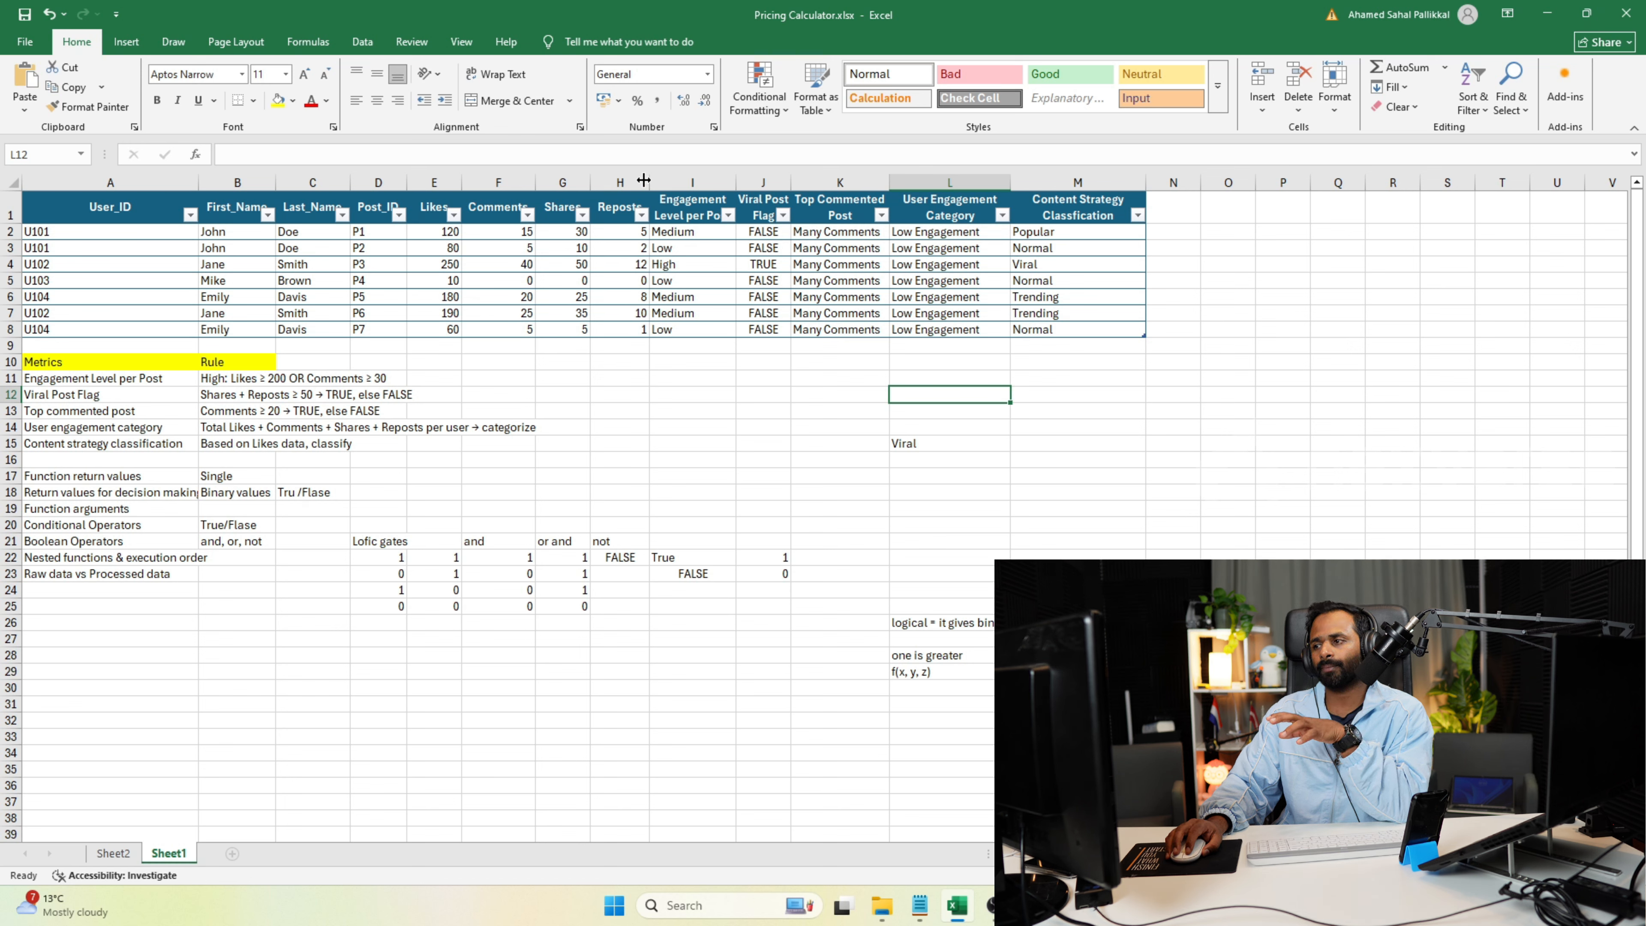
drag(637, 182, 117, 221)
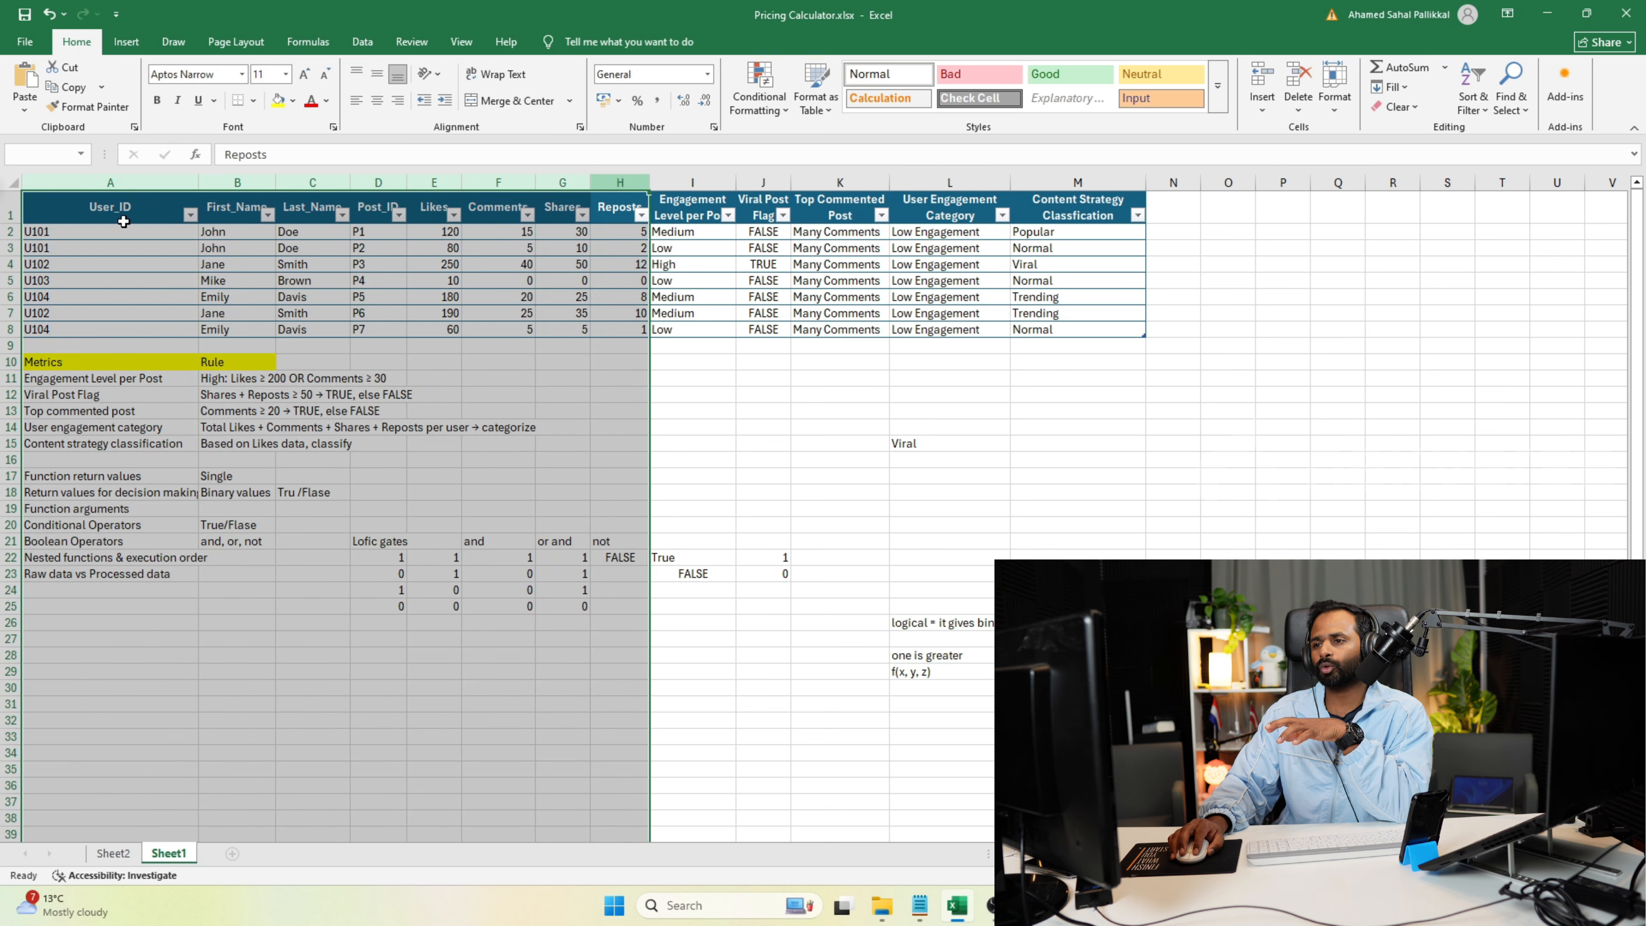
Examine the metric columns from Engagement Level per Post to Content Strategy Classification and the IF formulas behind their values.
click(918, 480)
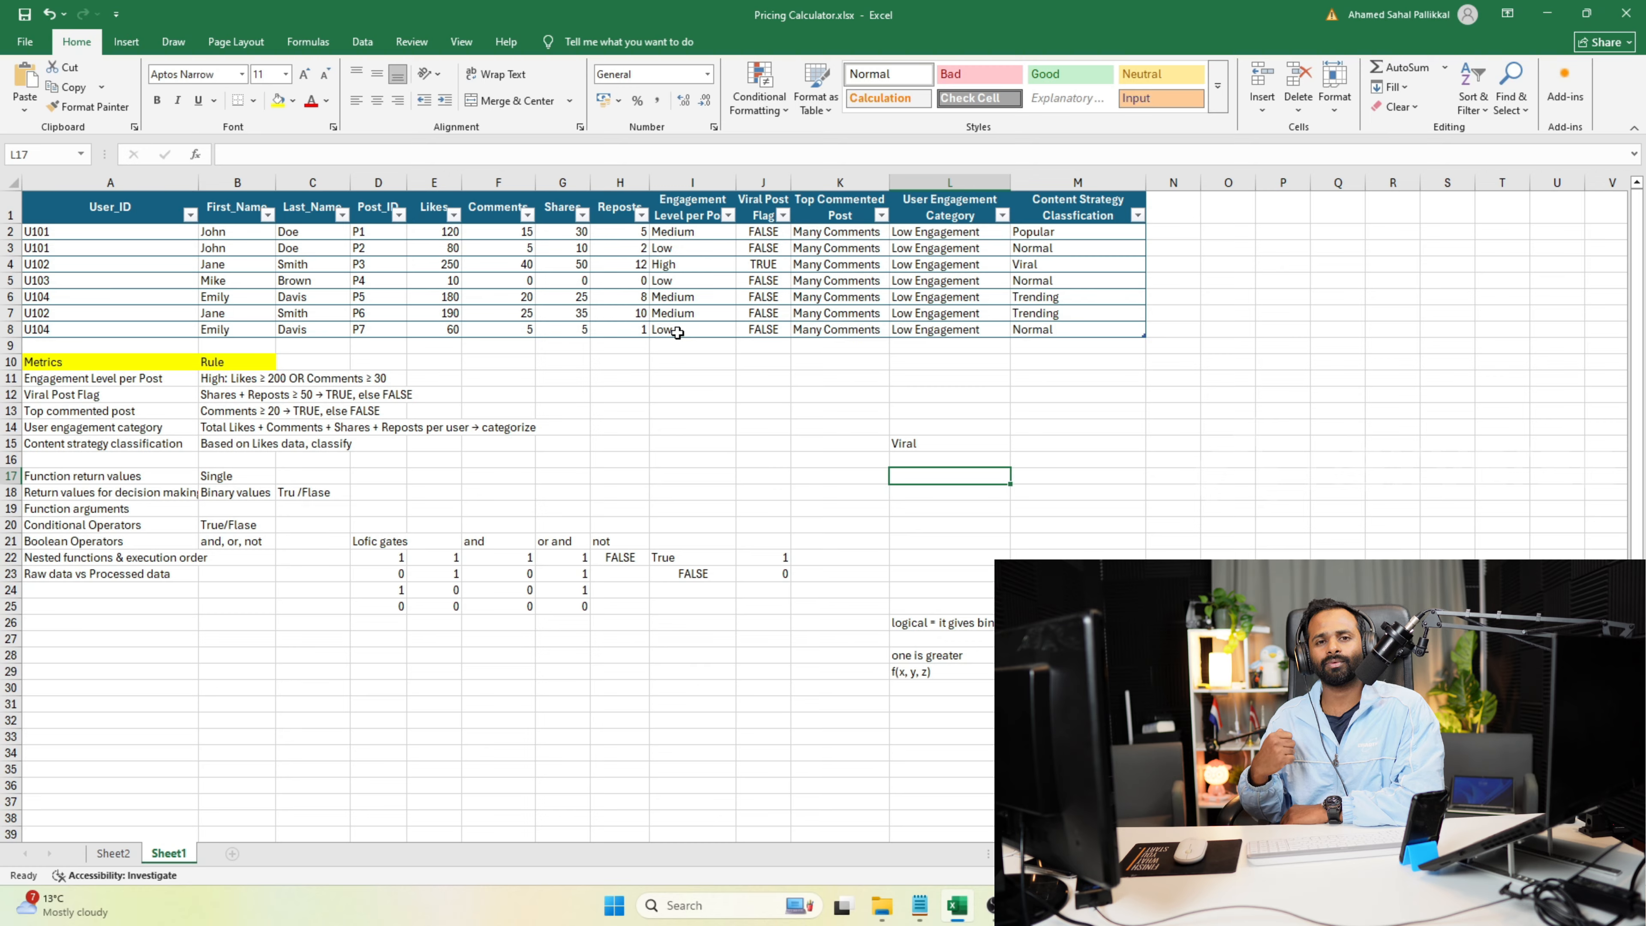
drag(682, 181, 1102, 159)
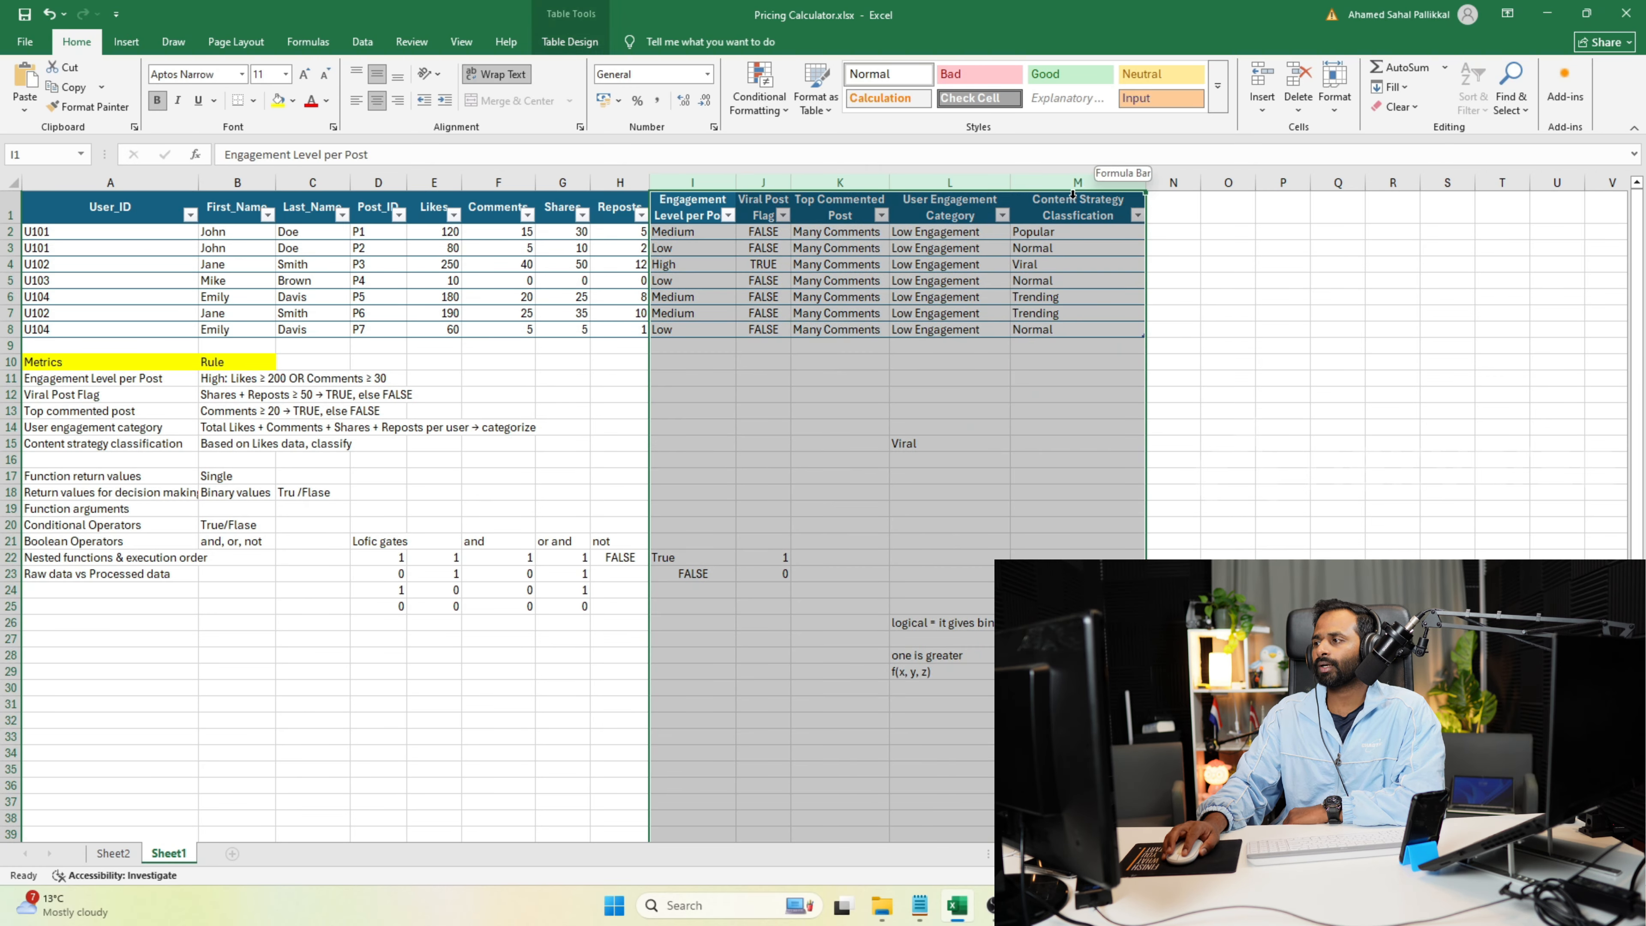
click(685, 383)
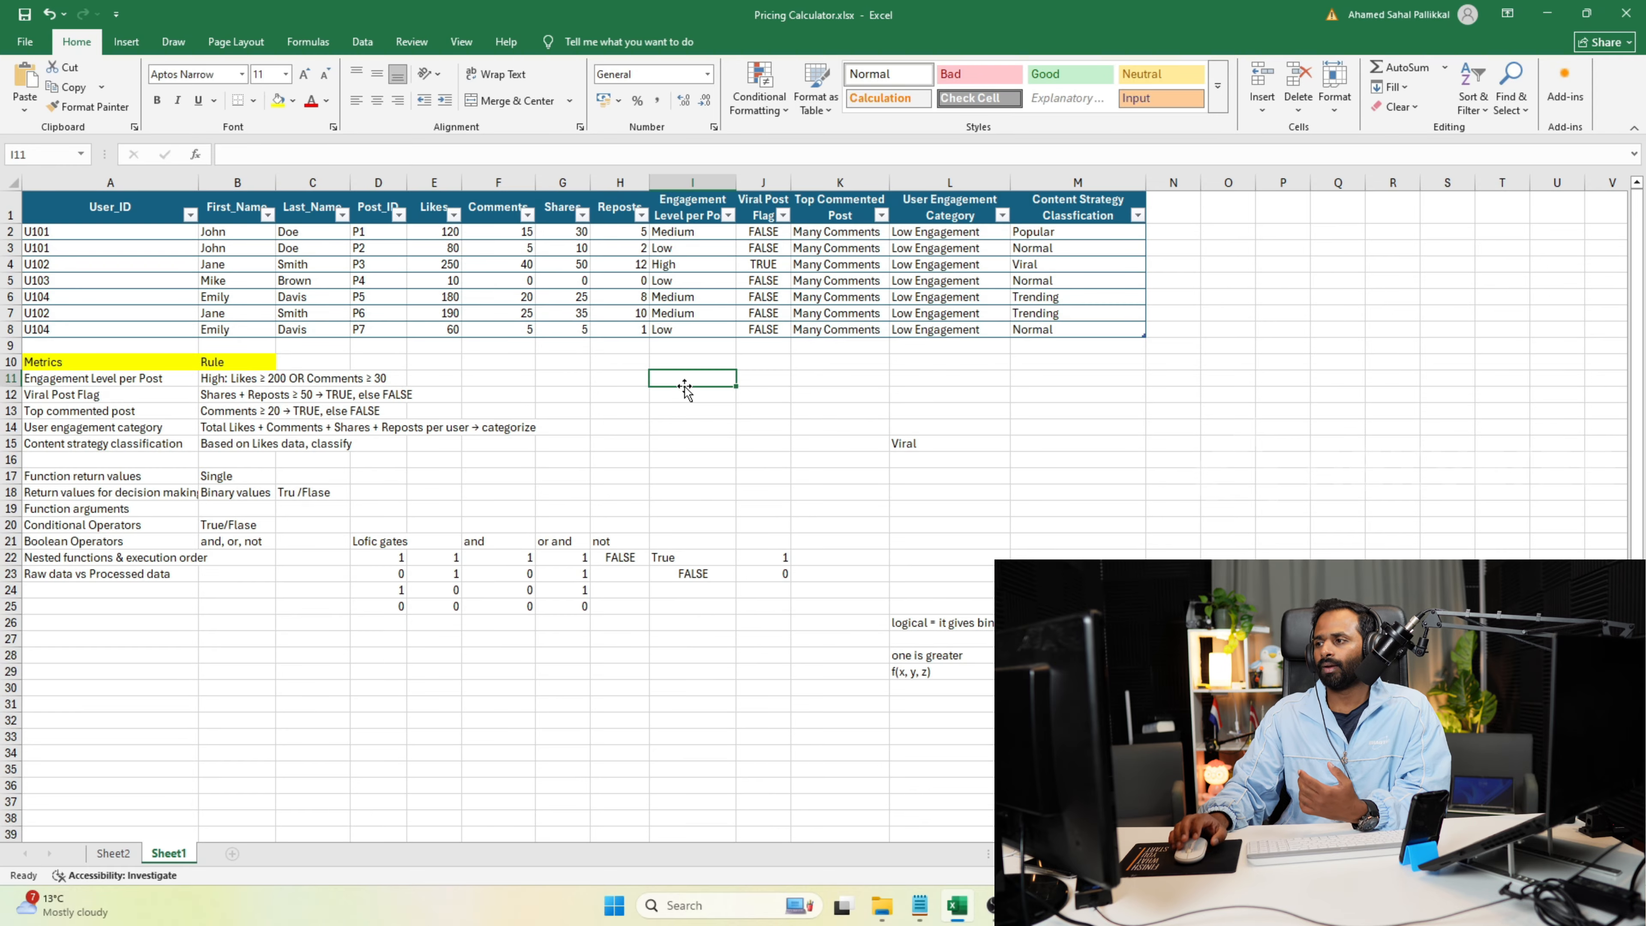
click(636, 182)
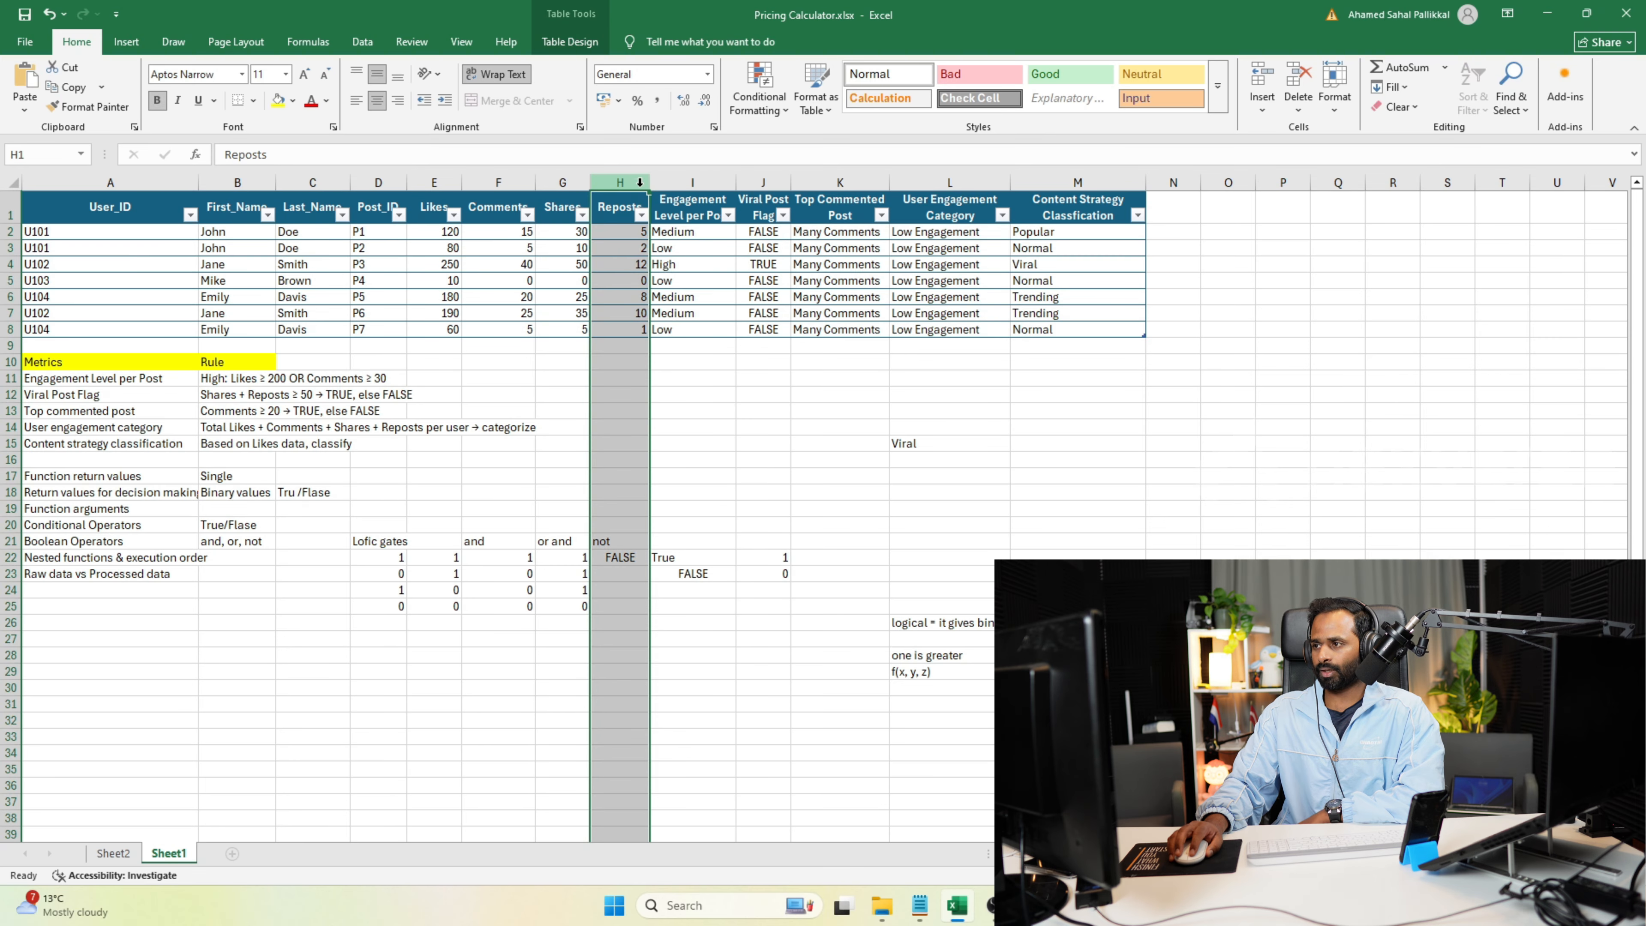
click(679, 182)
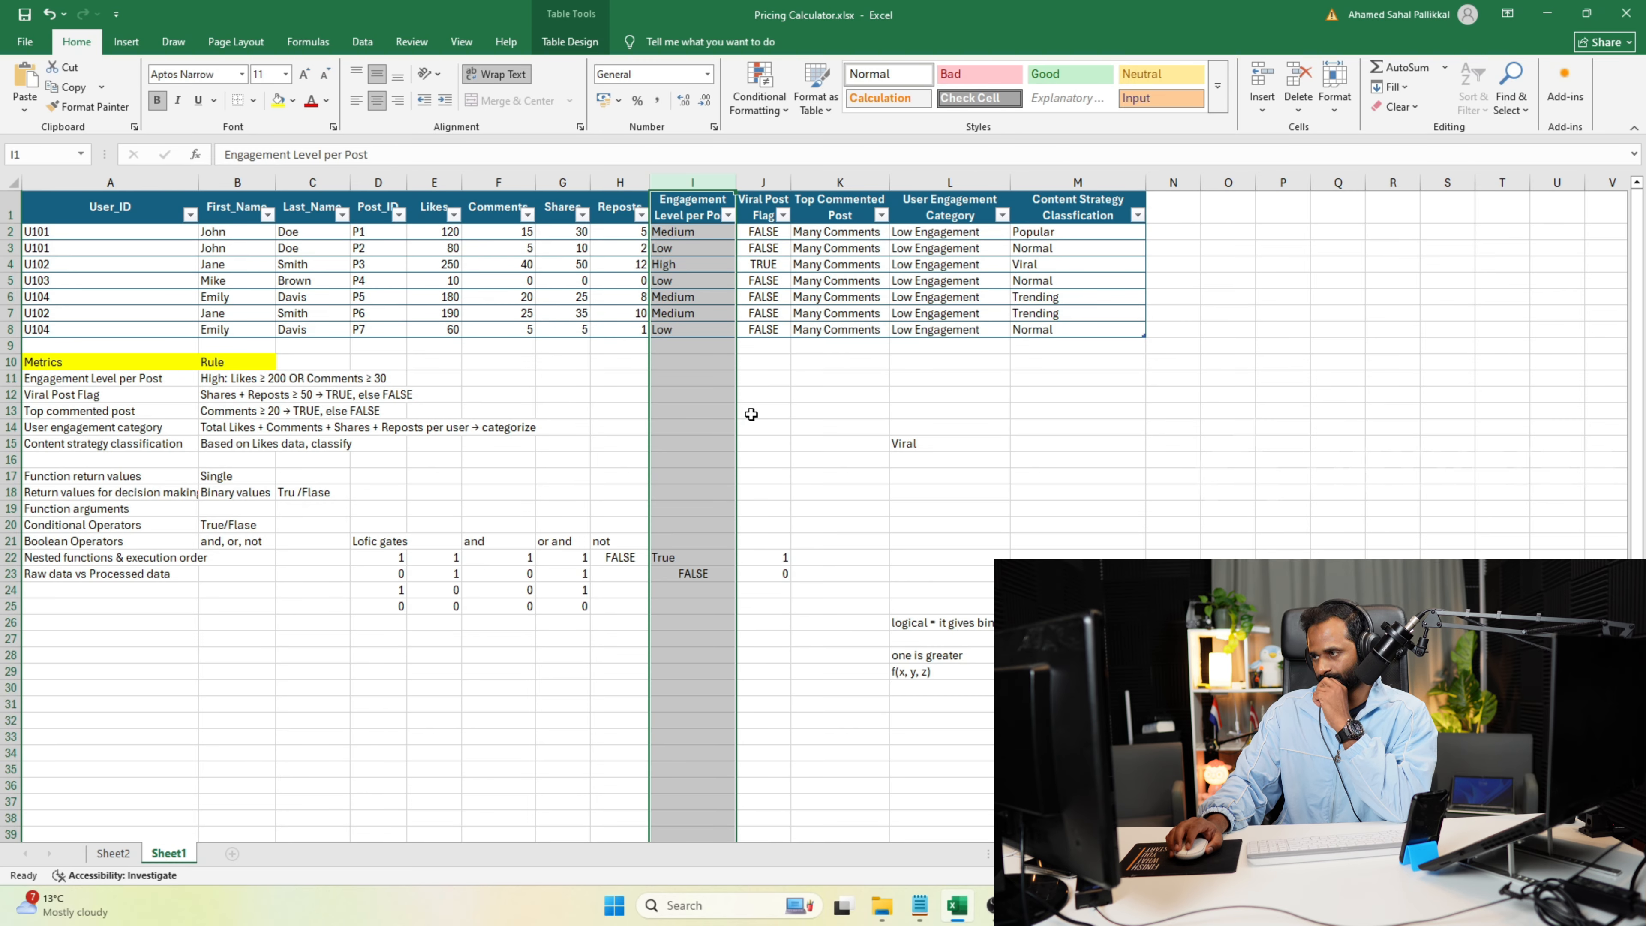
click(757, 363)
click(688, 231)
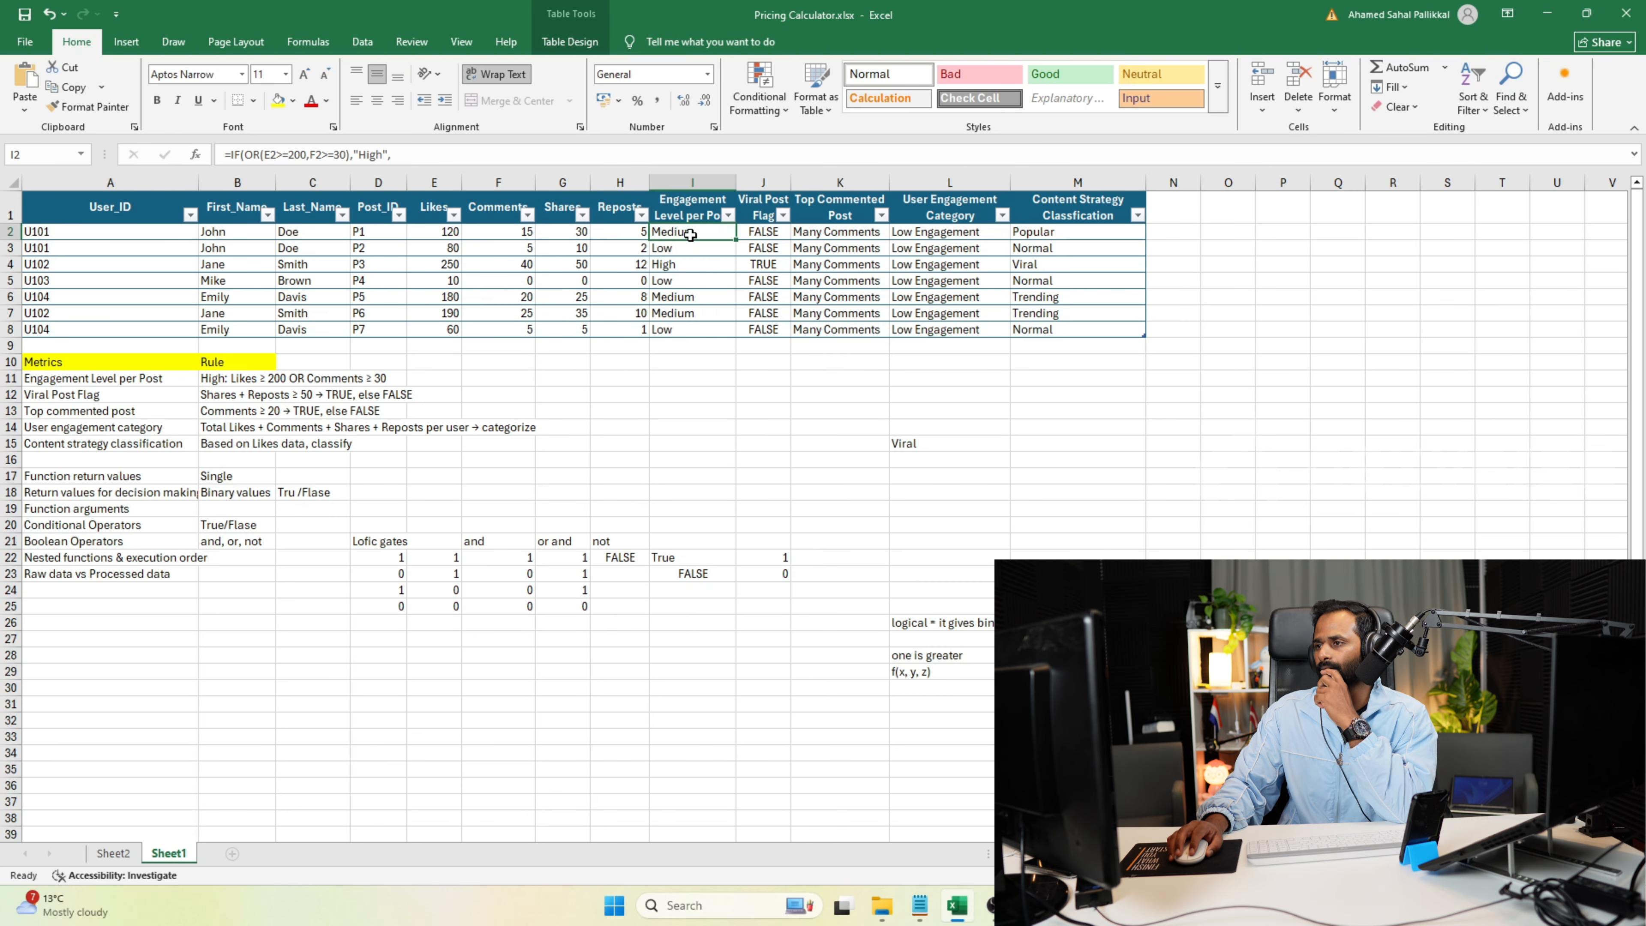
click(773, 235)
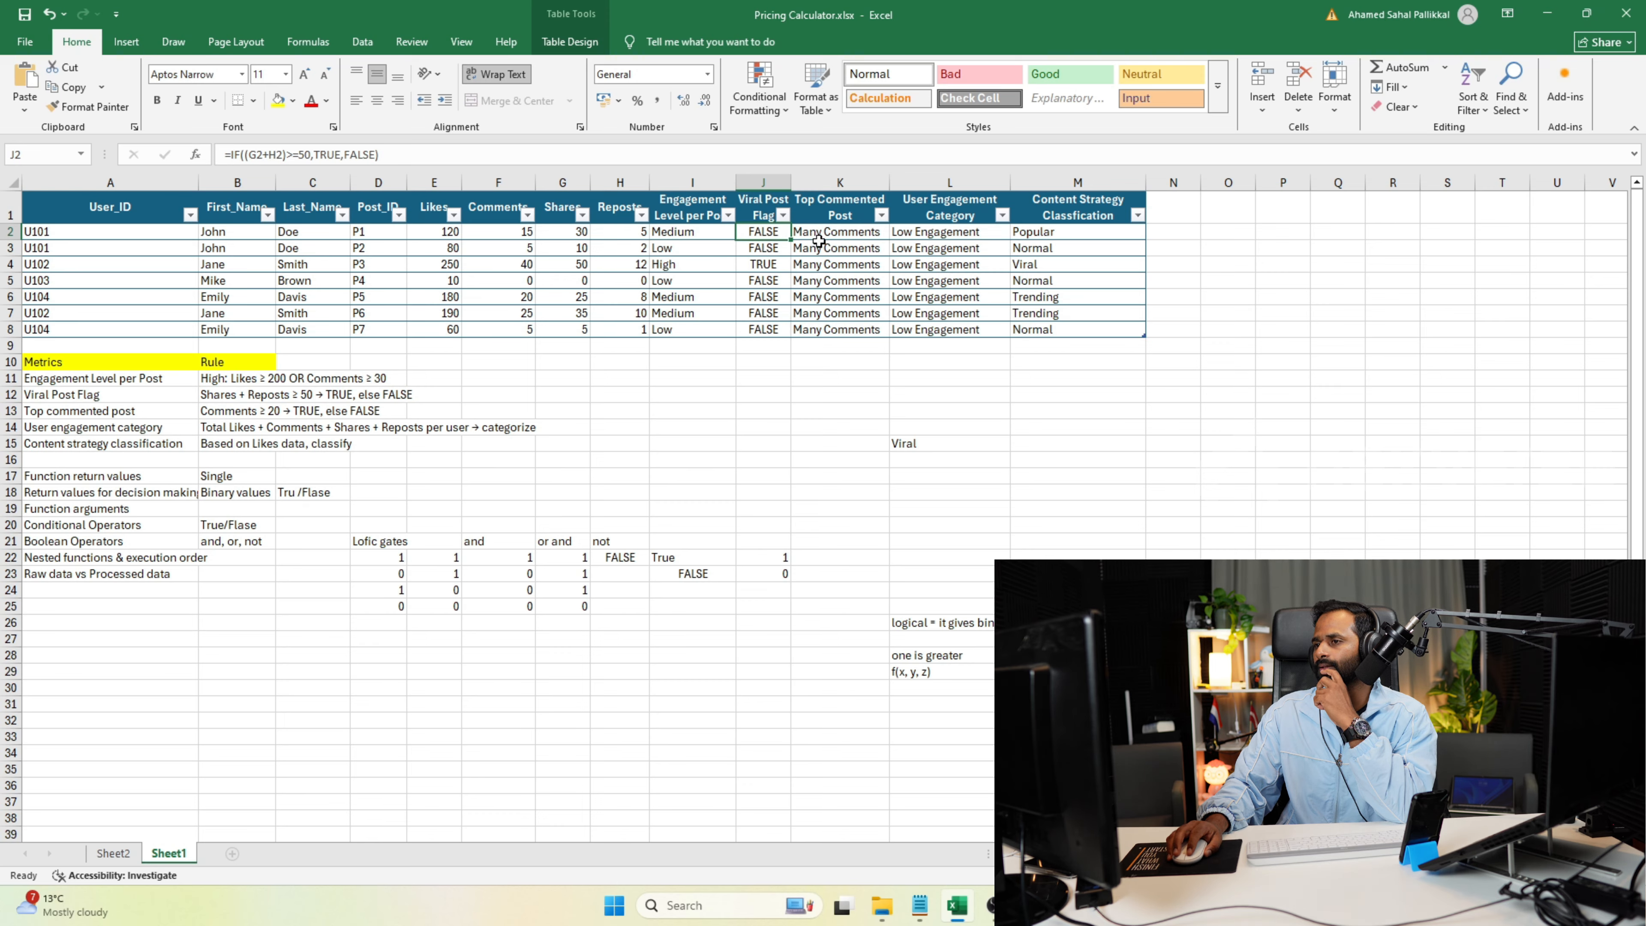
click(1056, 235)
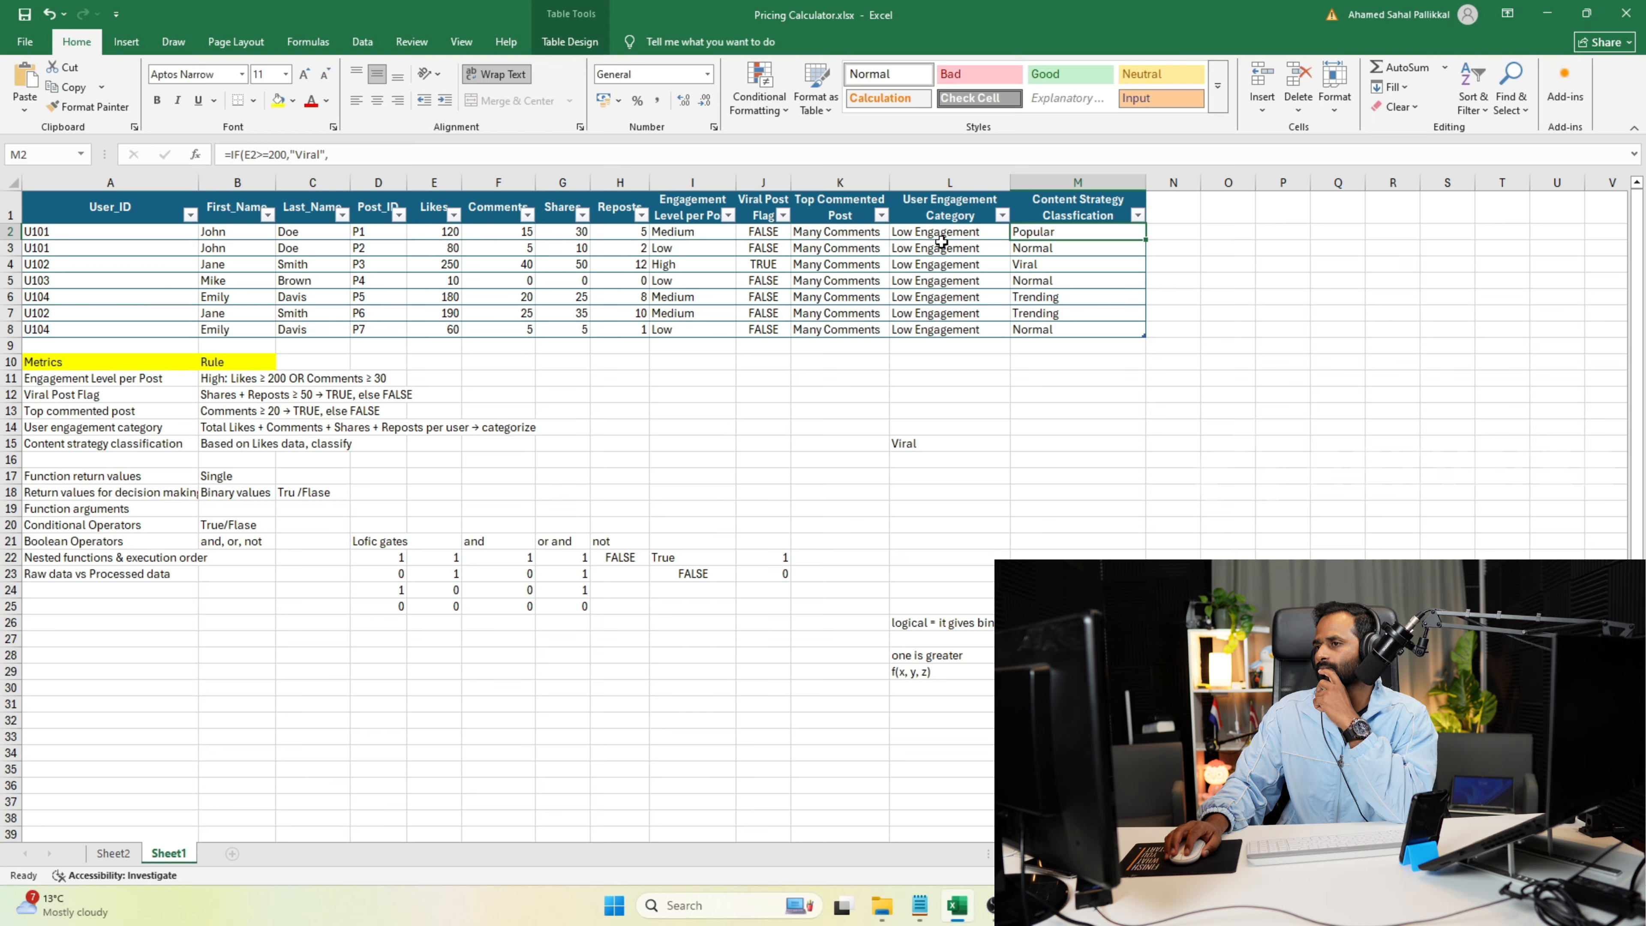
click(943, 247)
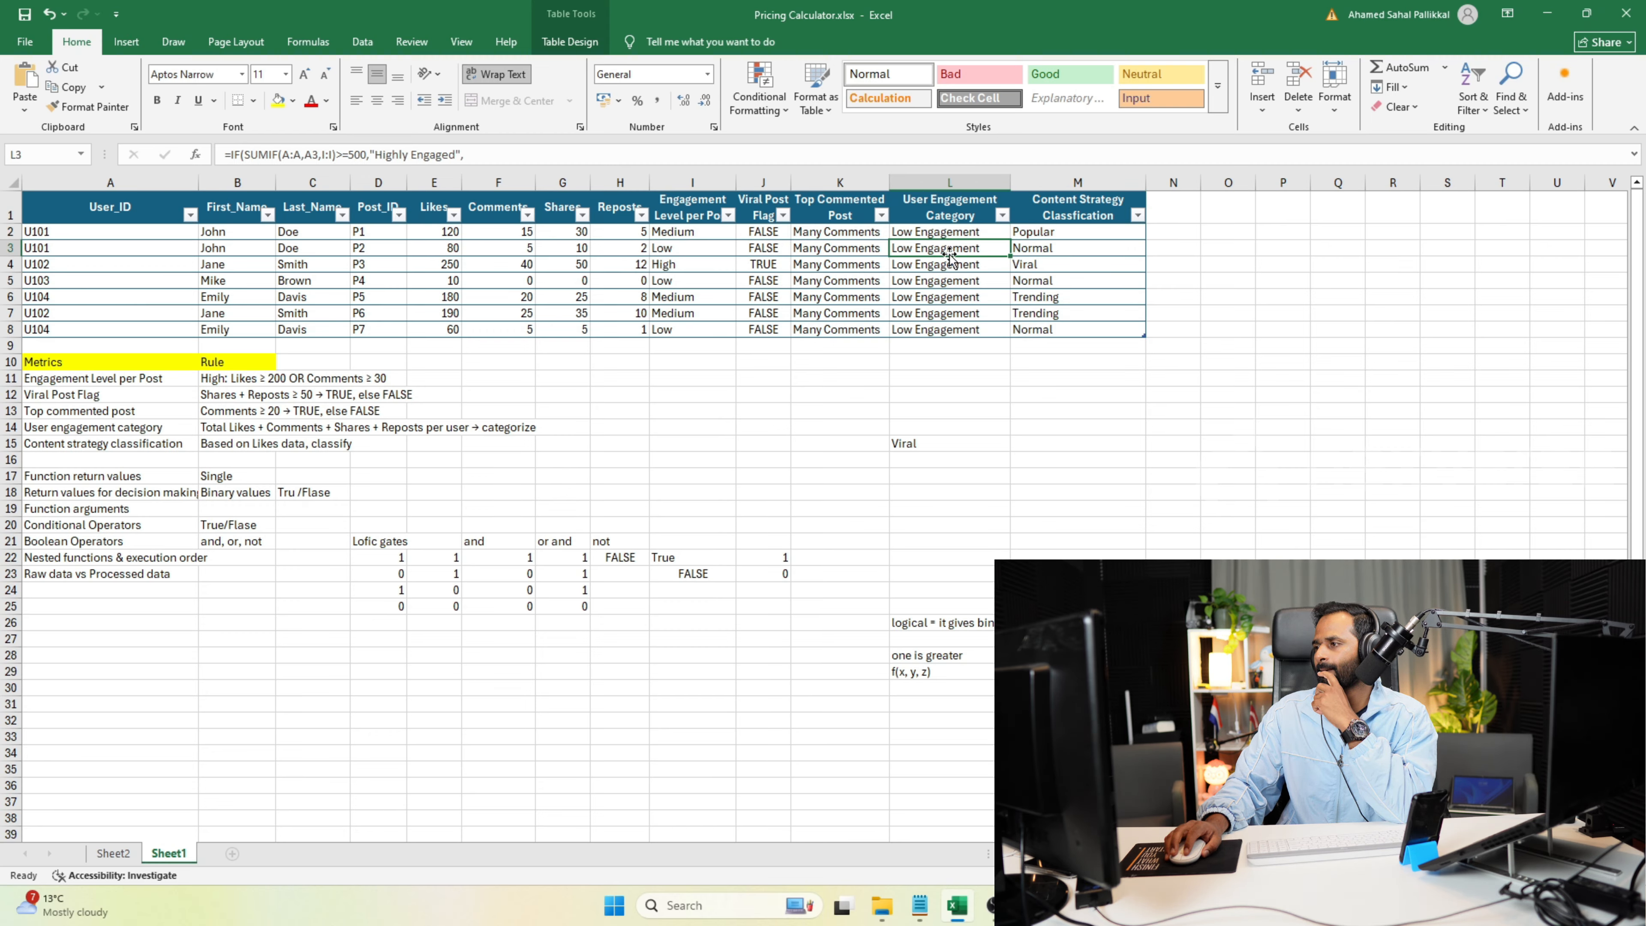
click(1030, 266)
key(ctrl+Down)
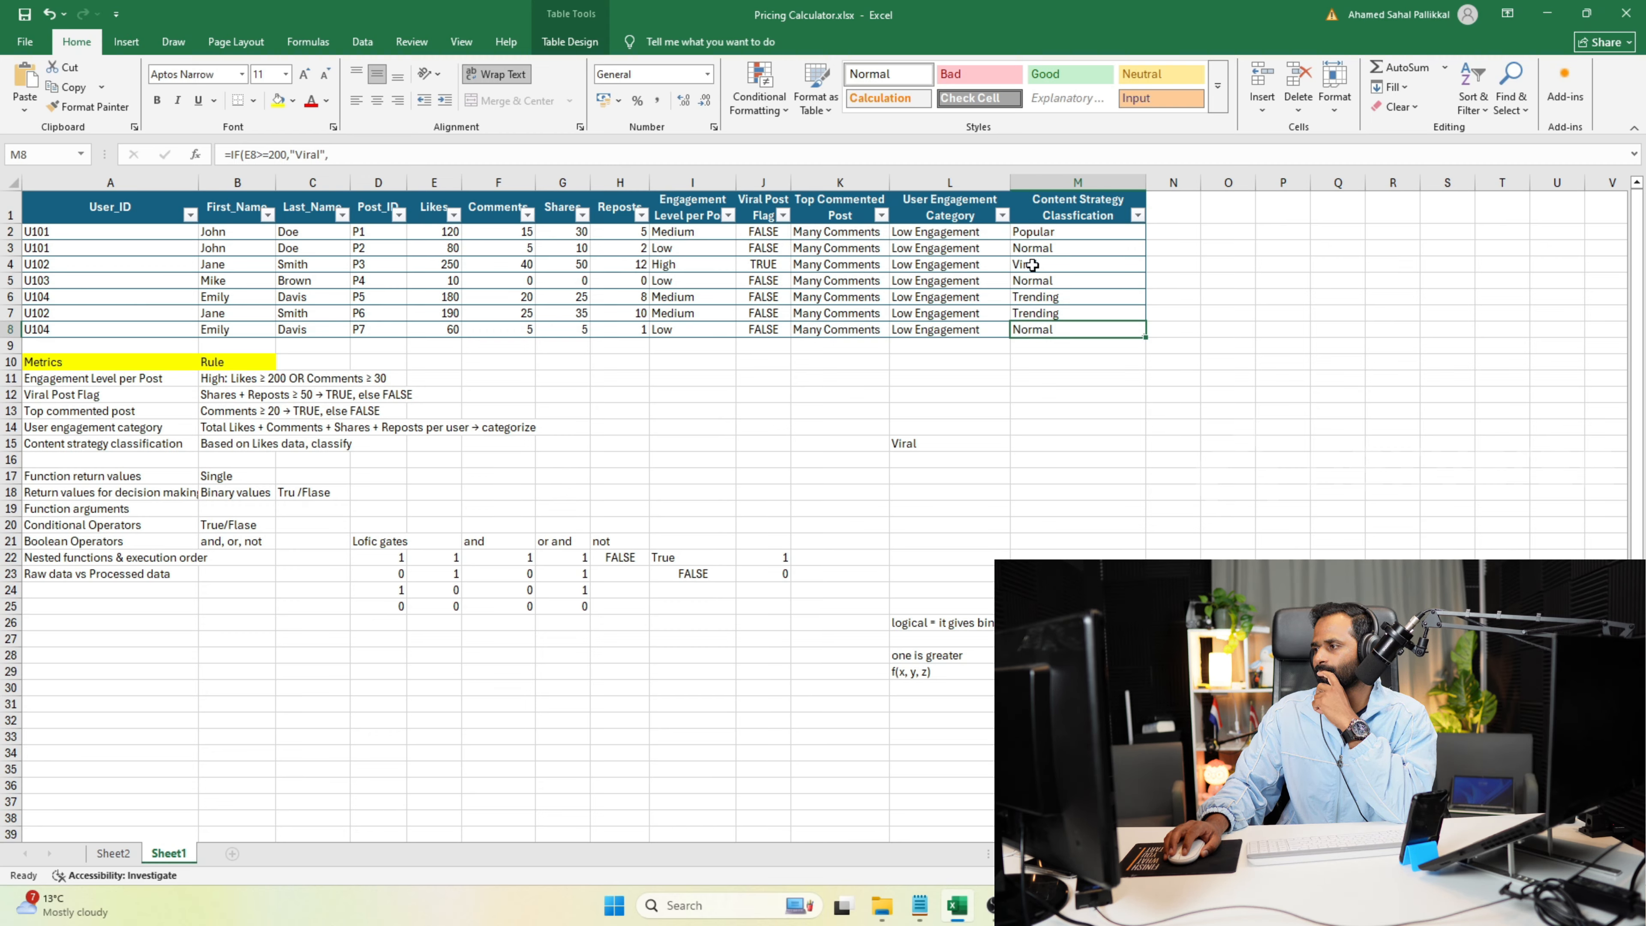
Copy the nested IF formula from cell M4 into the Programiz Python editor, below the syntax note in main.py.
double_click(1033, 266)
drag(1089, 312, 993, 261)
key(ctrl+c)
key(alt+Tab)
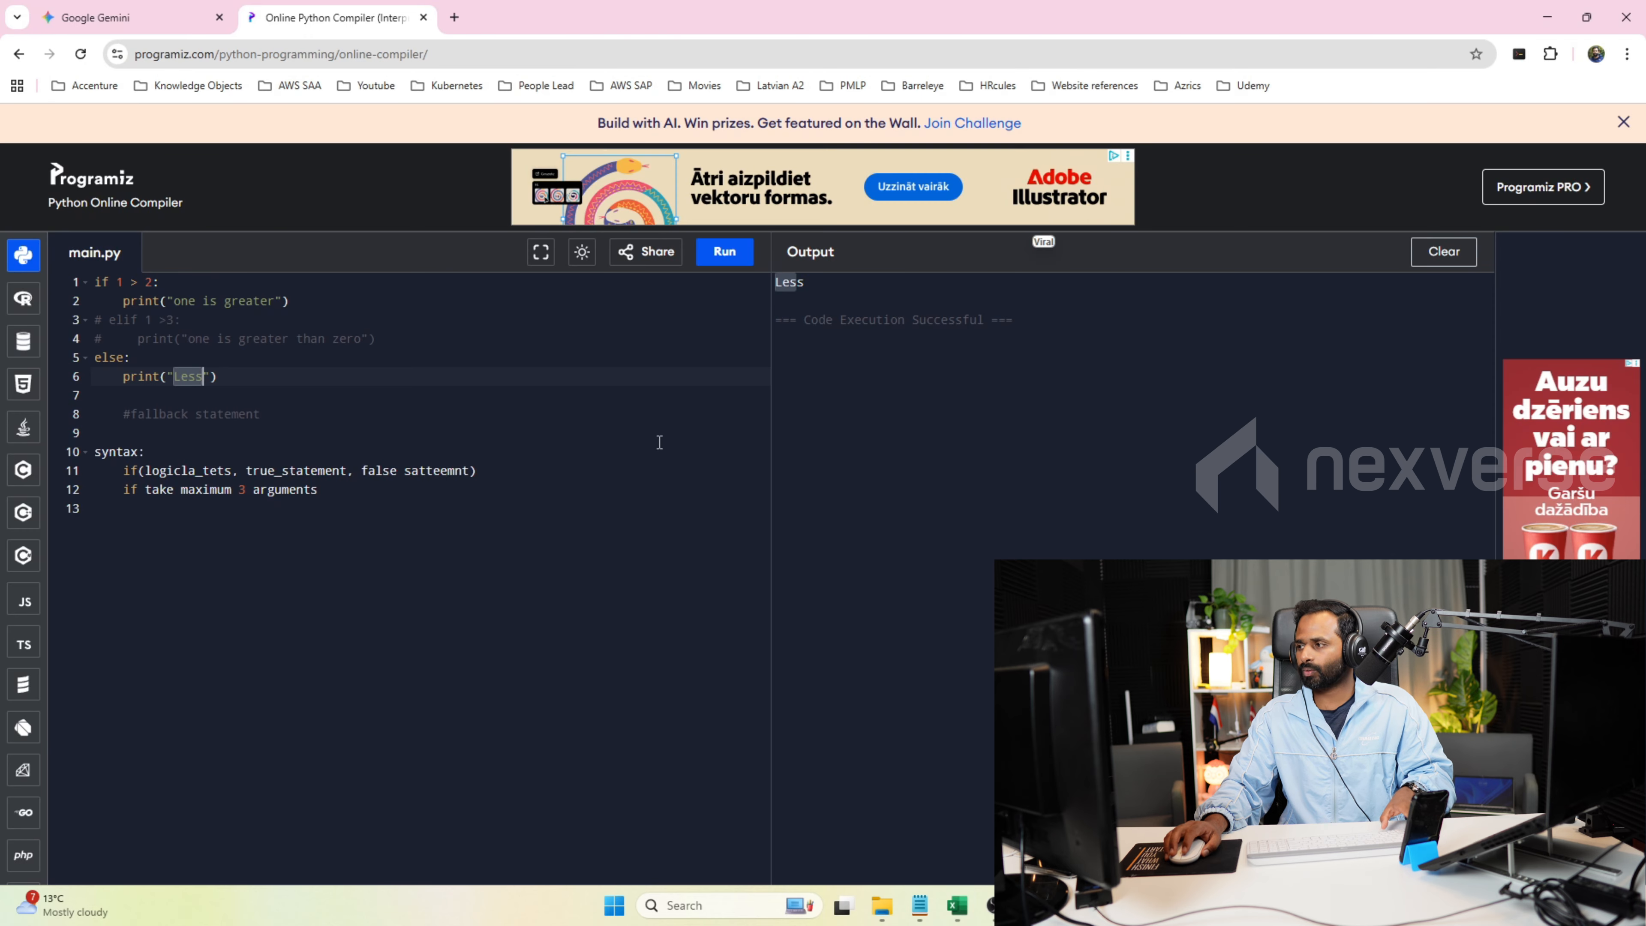
click(448, 501)
key(Return)
key(Return)
key(ctrl+v)
Join the pasted nested IF formula into a single line by removing its line breaks and extra indentation.
click(118, 565)
key(BackSpace)
key(BackSpace)
key(BackSpace)
key(BackSpace)
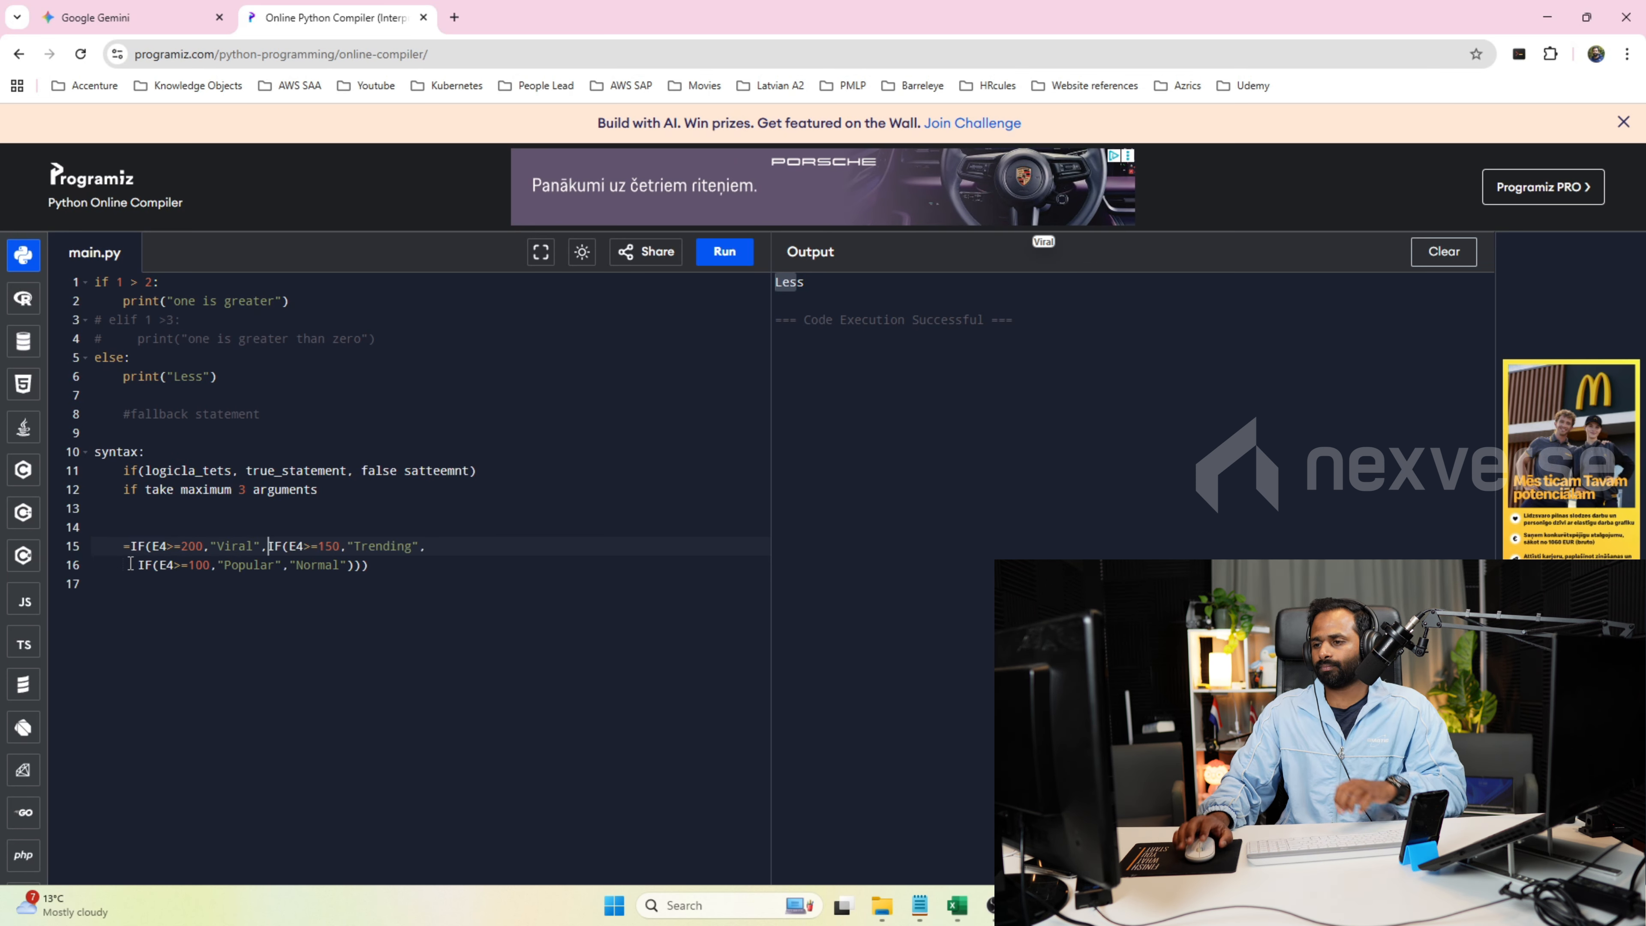
click(137, 564)
key(BackSpace)
key(BackSpace)
key(BackSpace)
key(BackSpace)
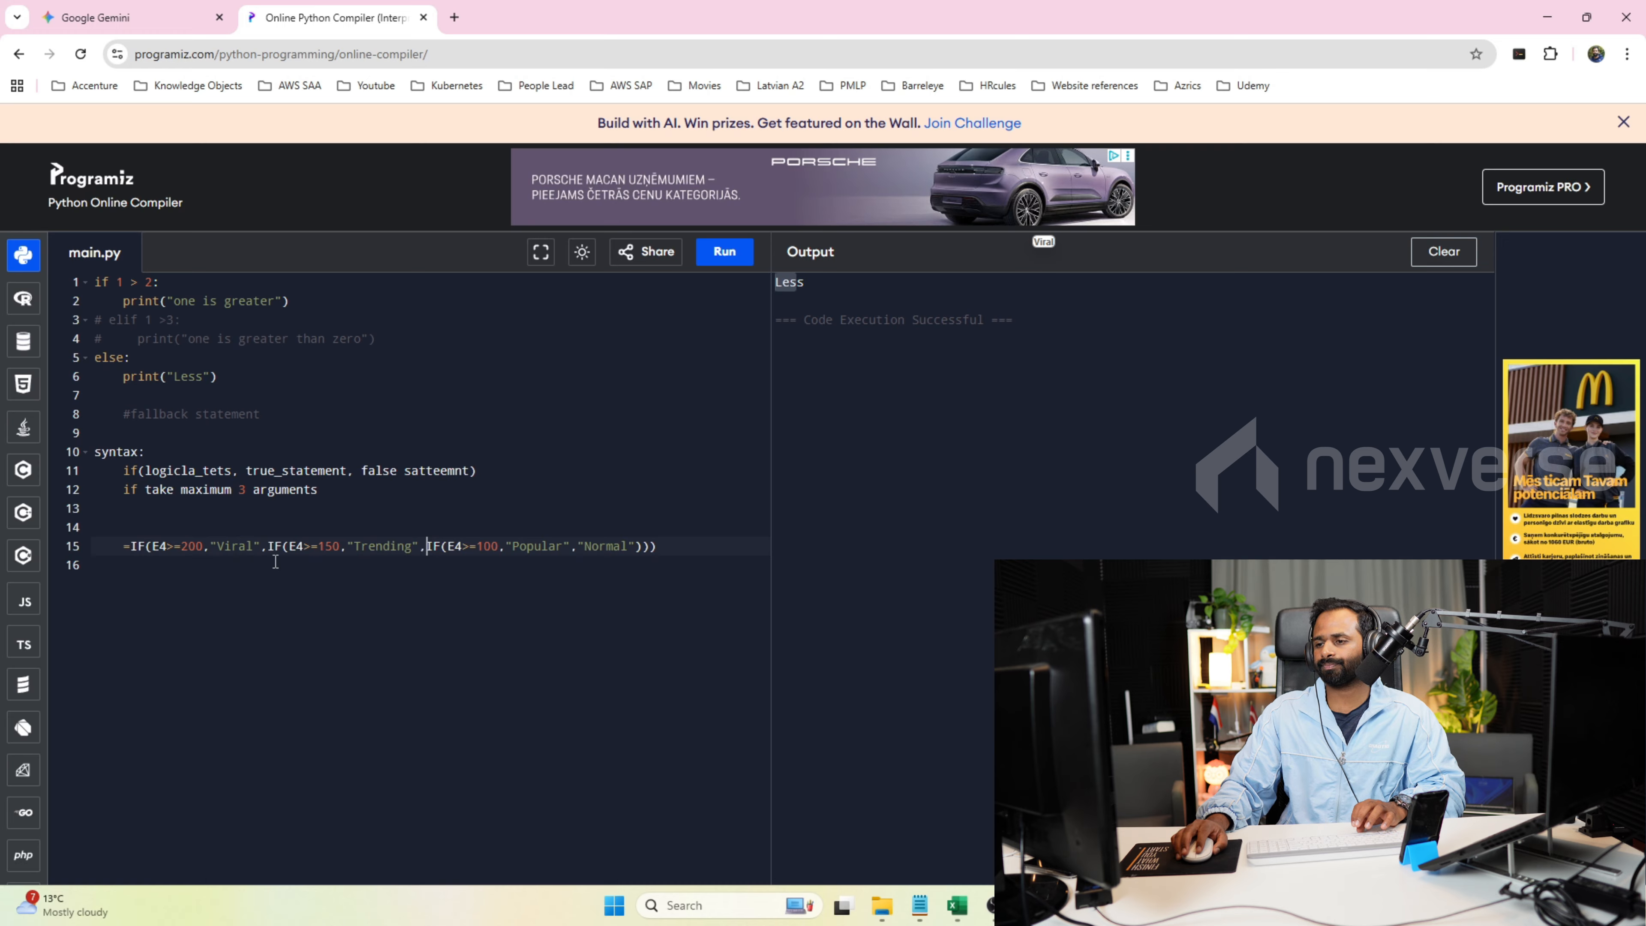
Examine the nested IF formula's conditions and results, and compare them with the three arguments in the syntax note.
click(144, 546)
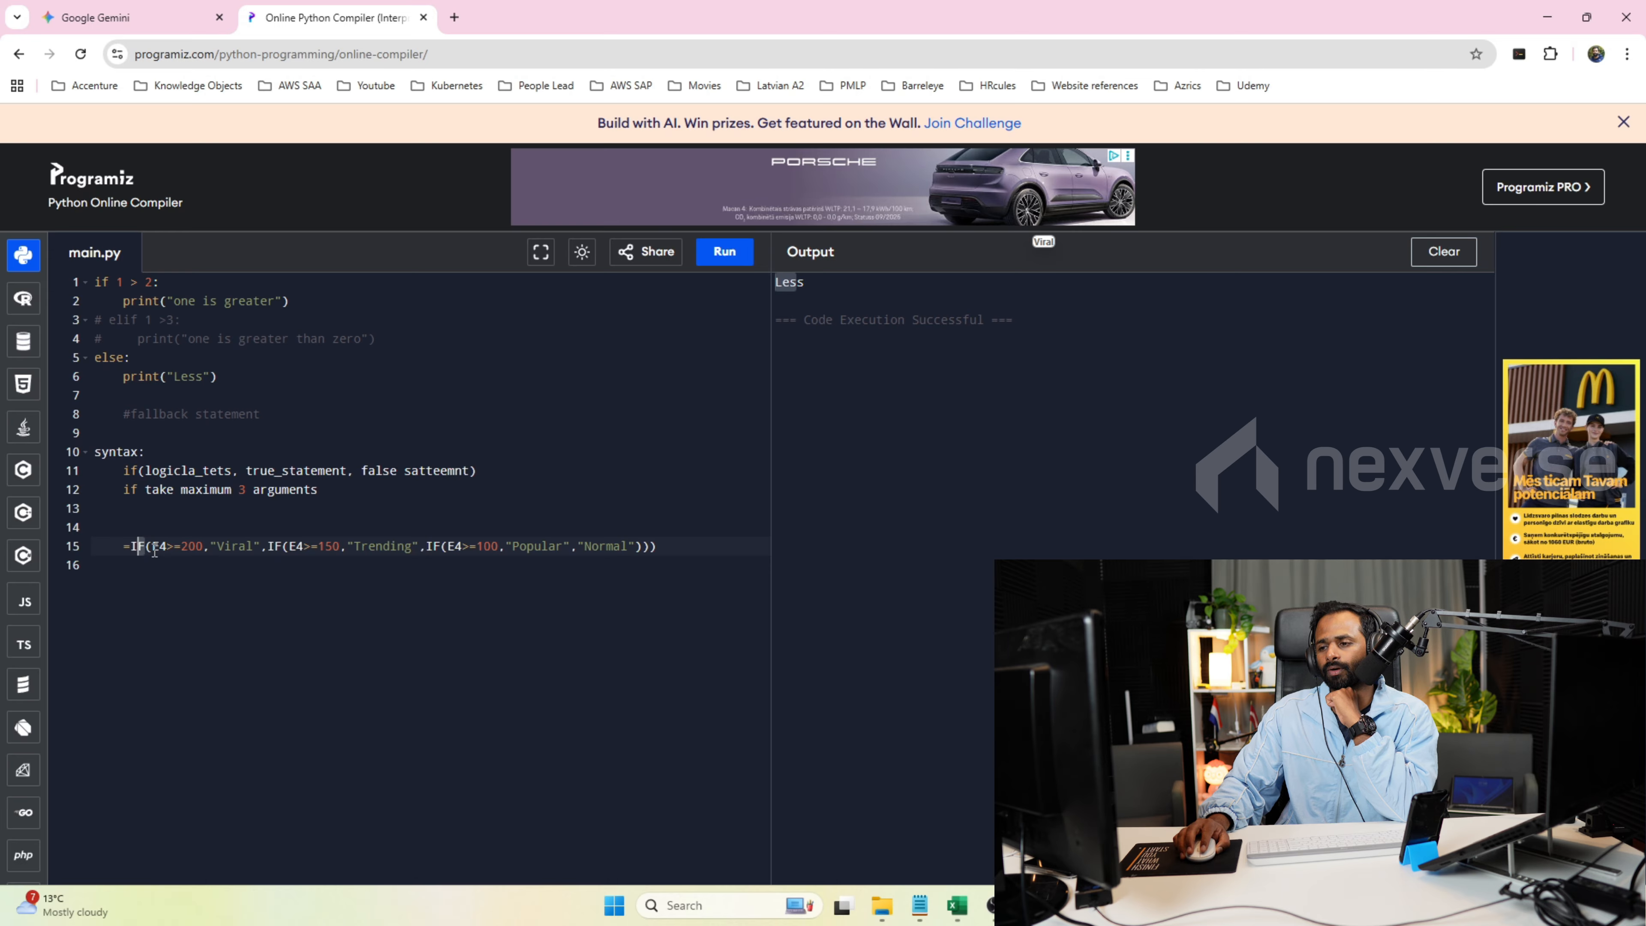
drag(148, 547, 661, 546)
click(662, 546)
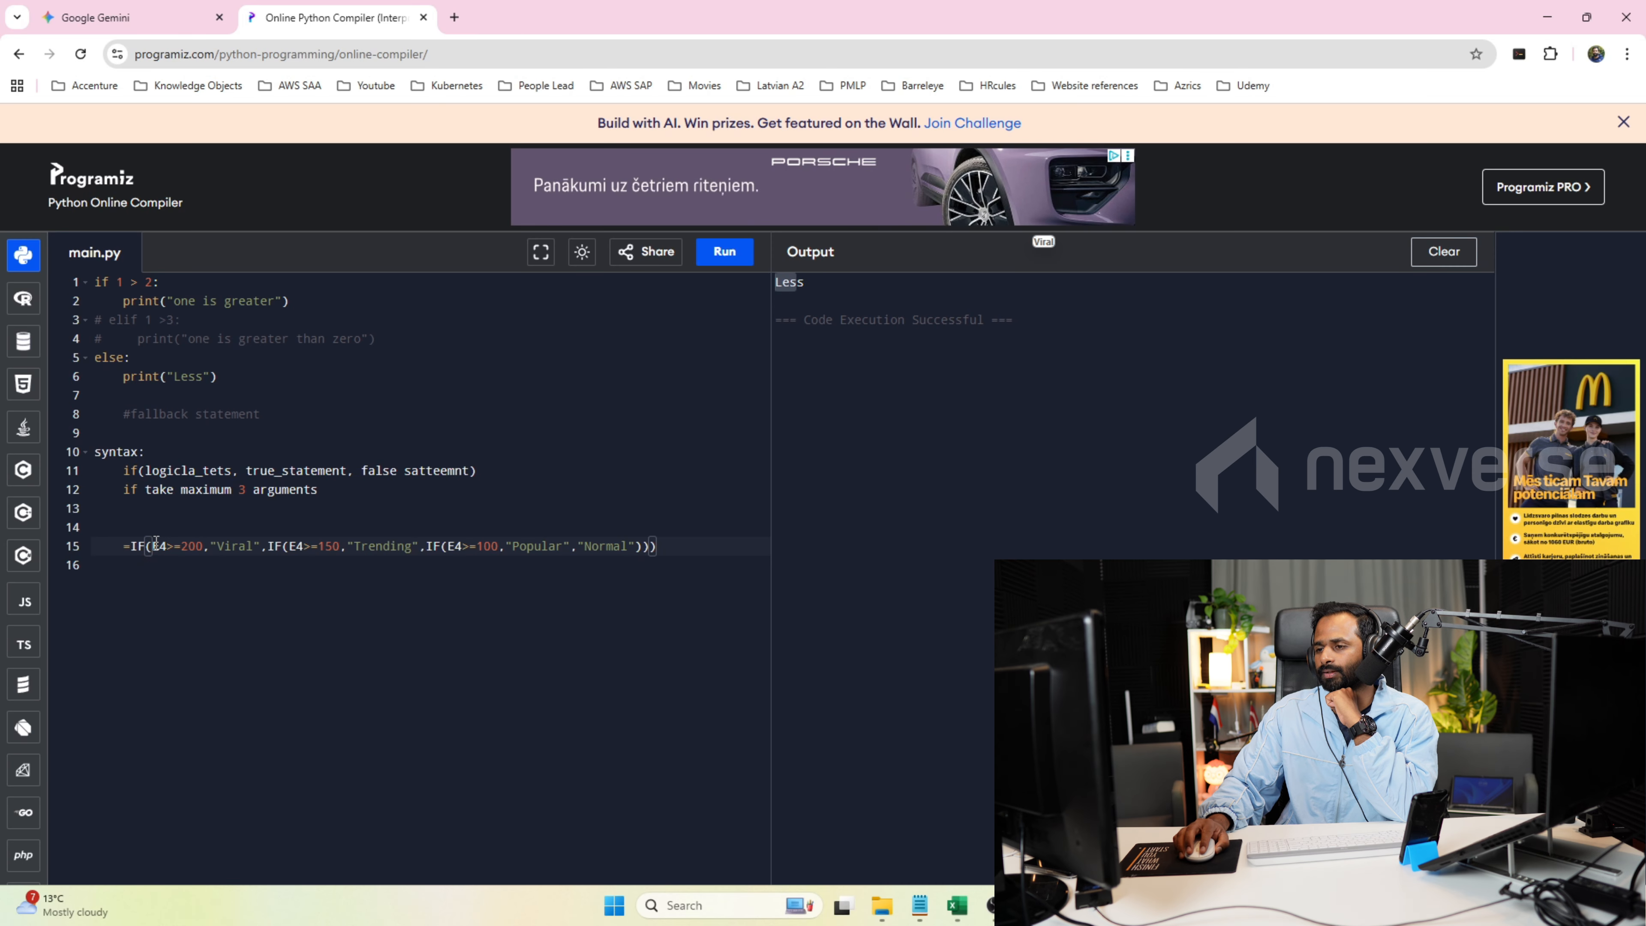
drag(153, 542, 262, 541)
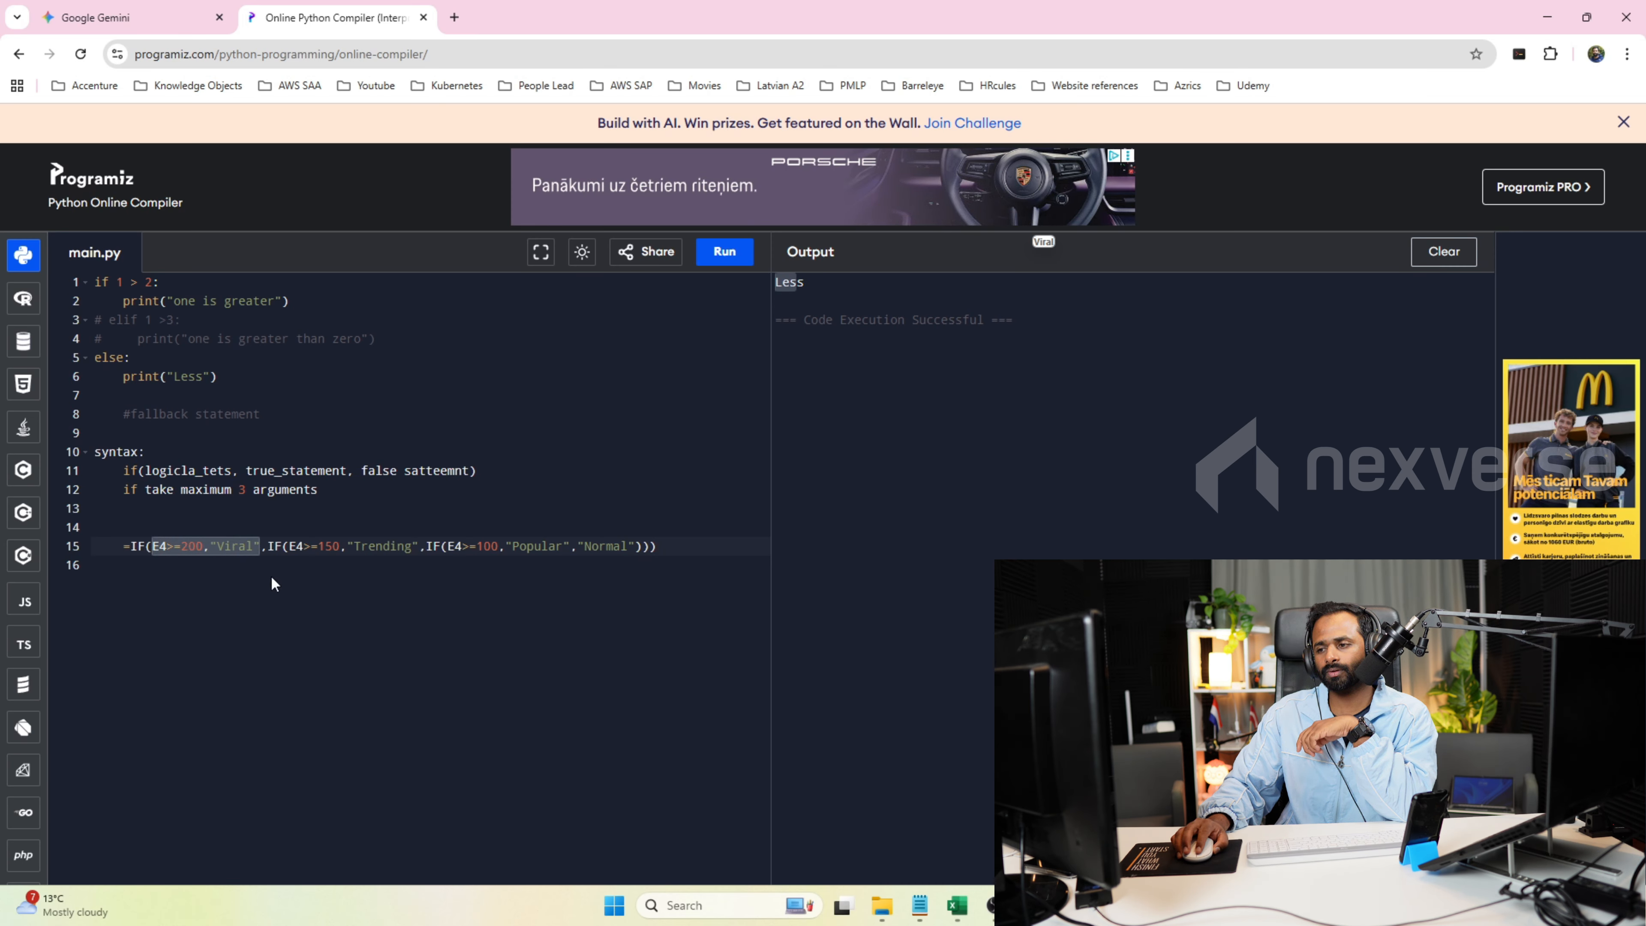
drag(267, 546, 635, 550)
click(423, 555)
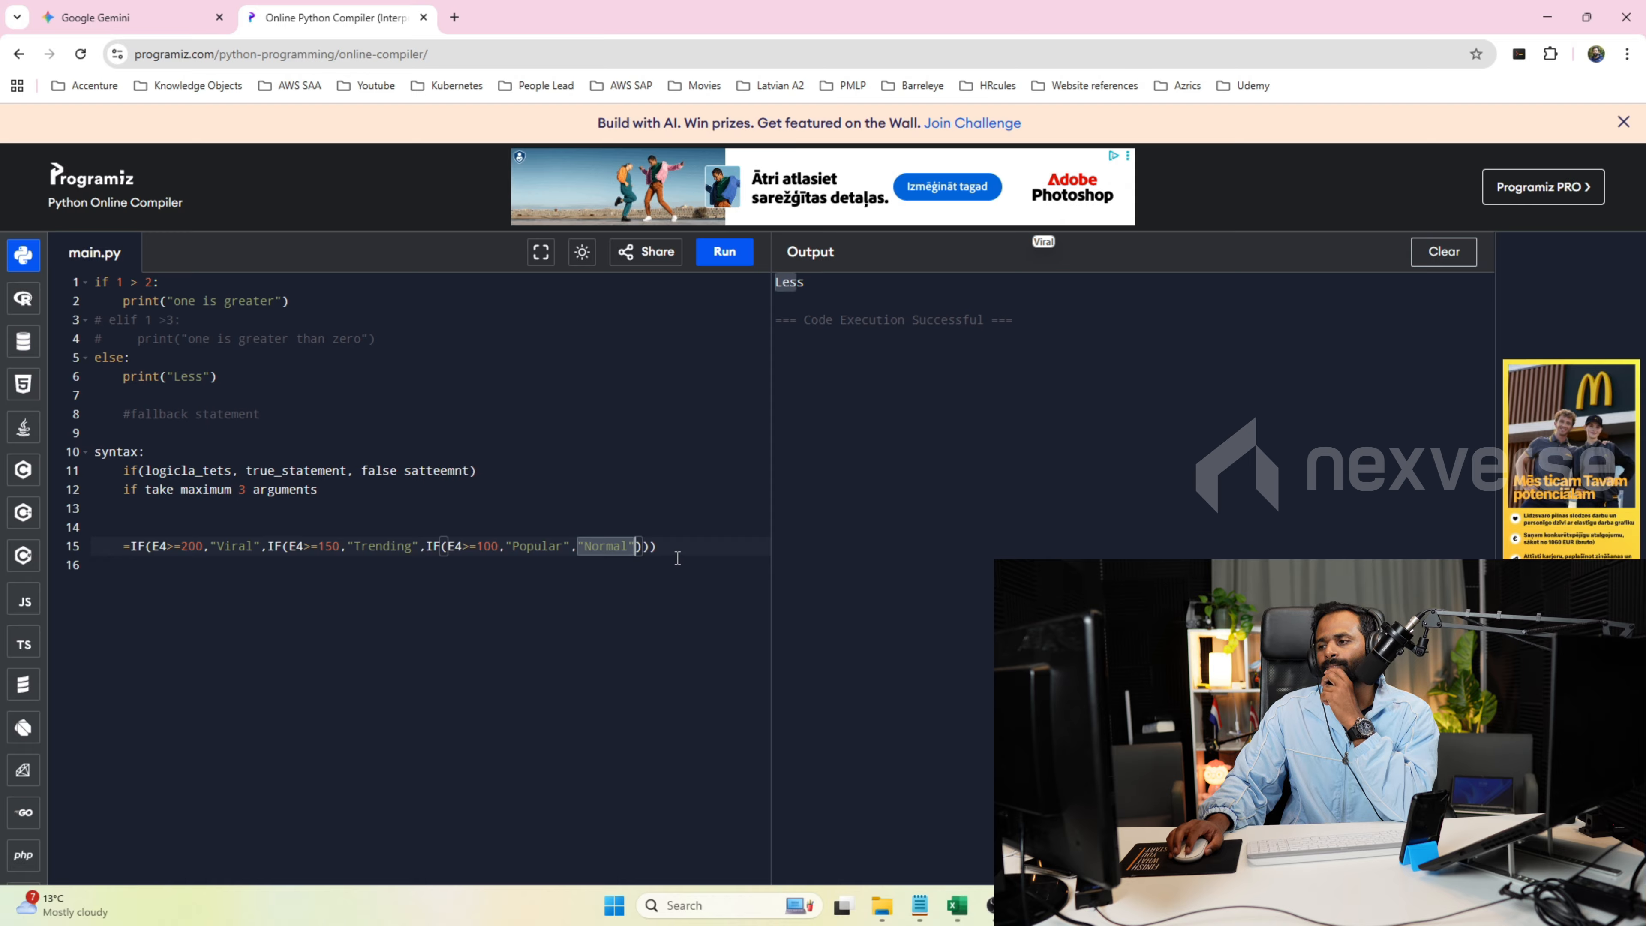
click(682, 549)
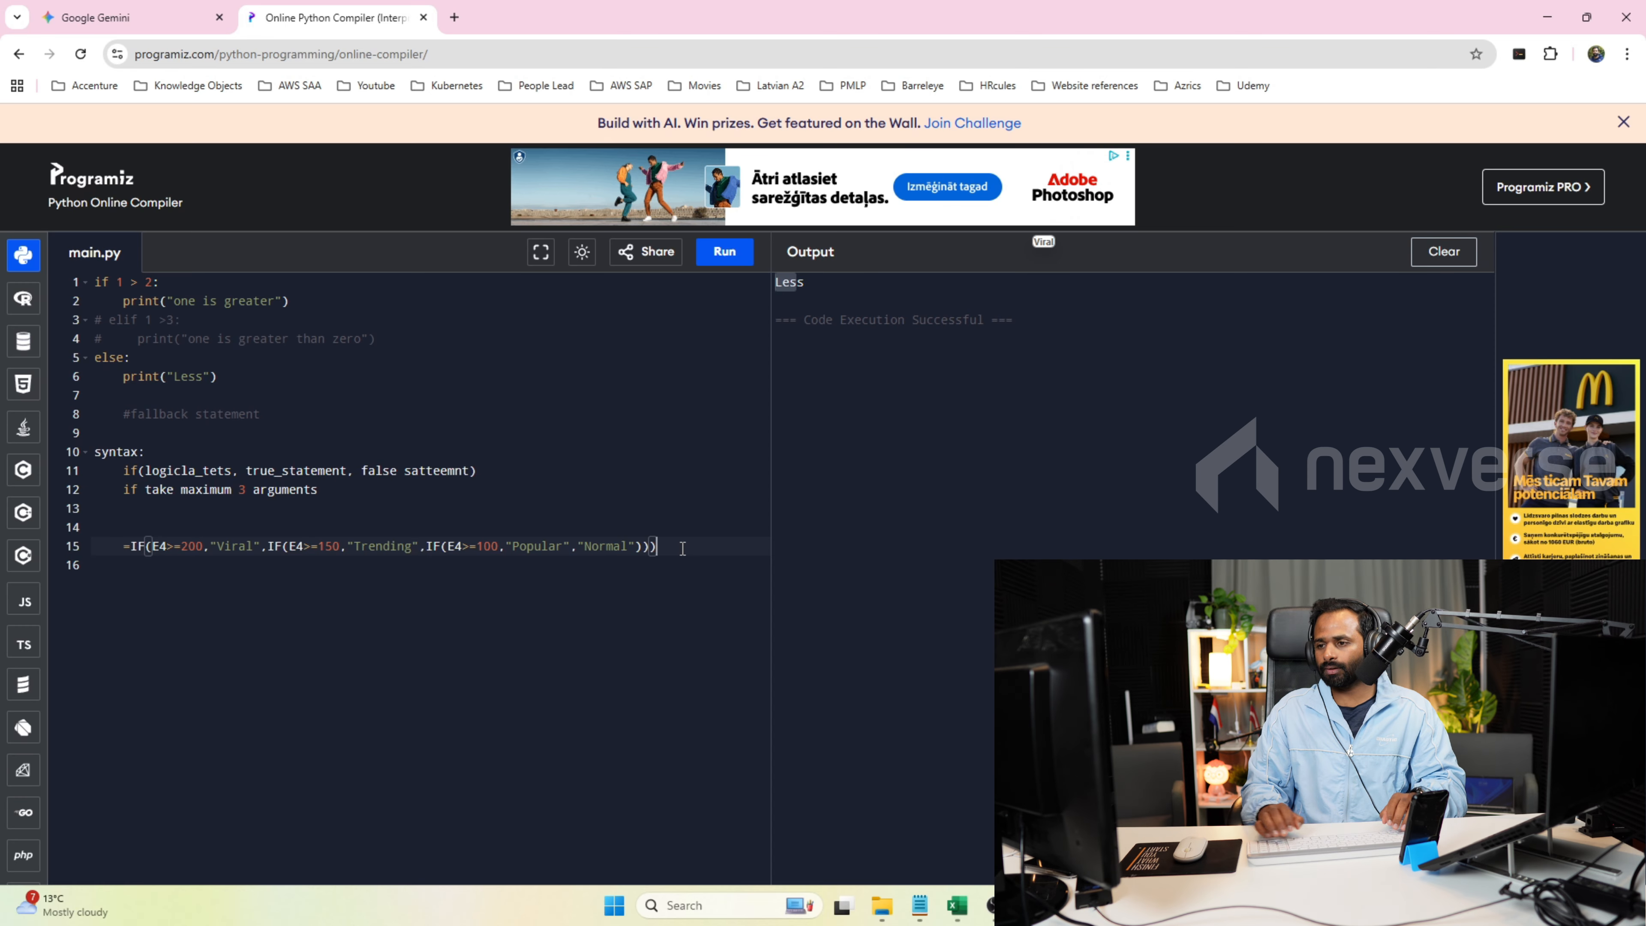
double_click(221, 472)
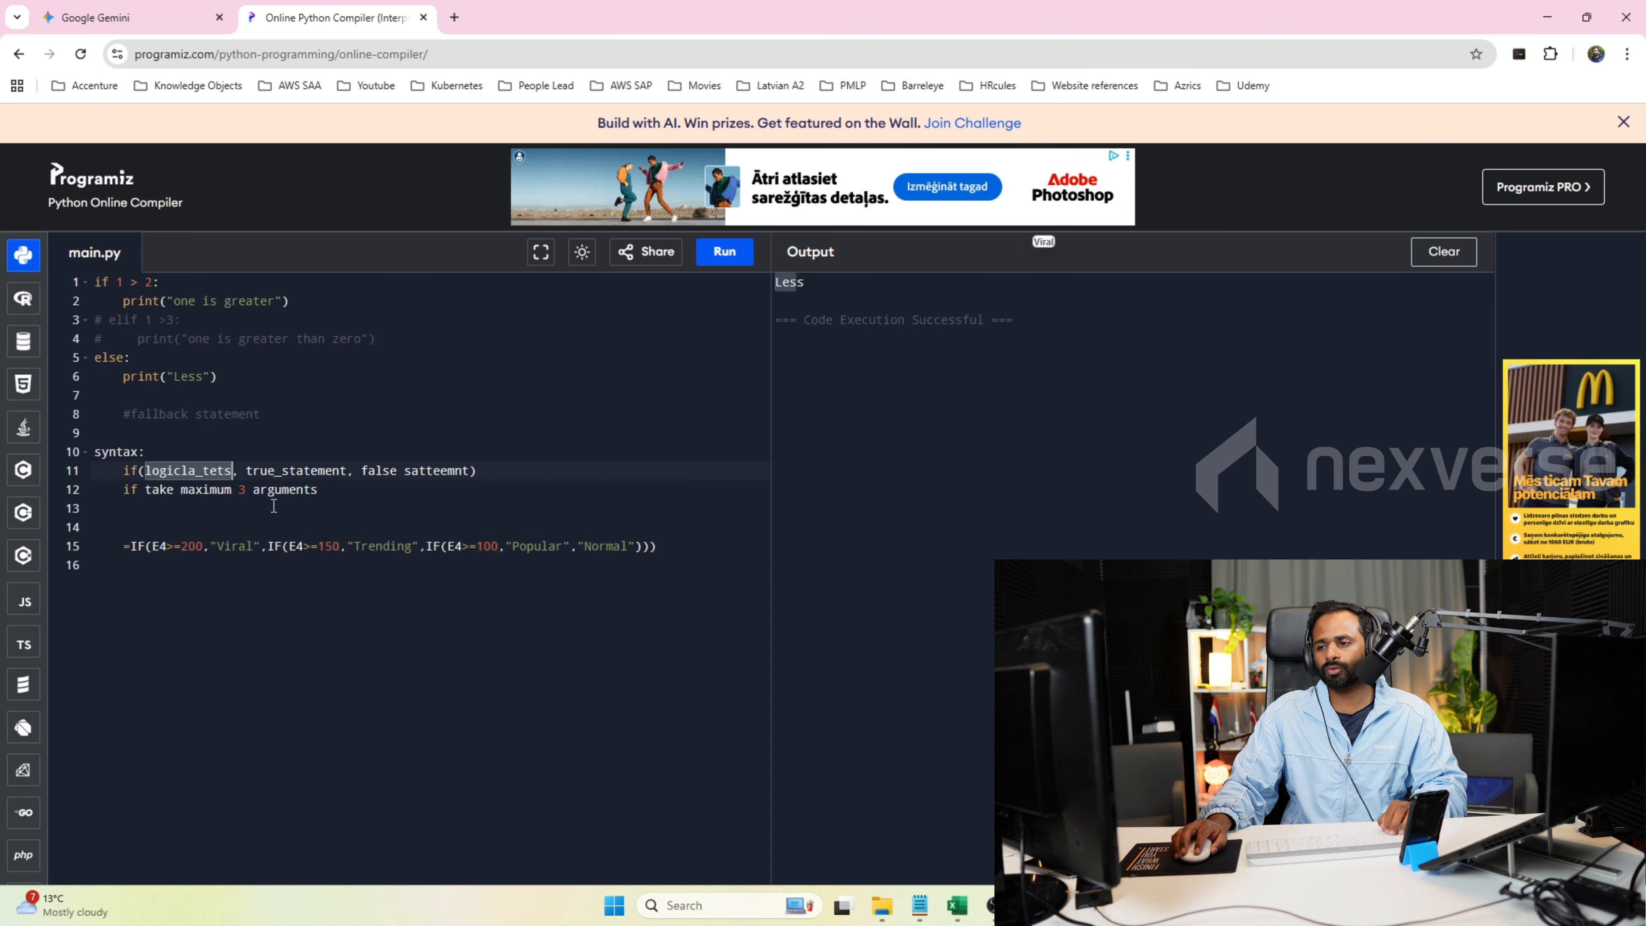
double_click(309, 477)
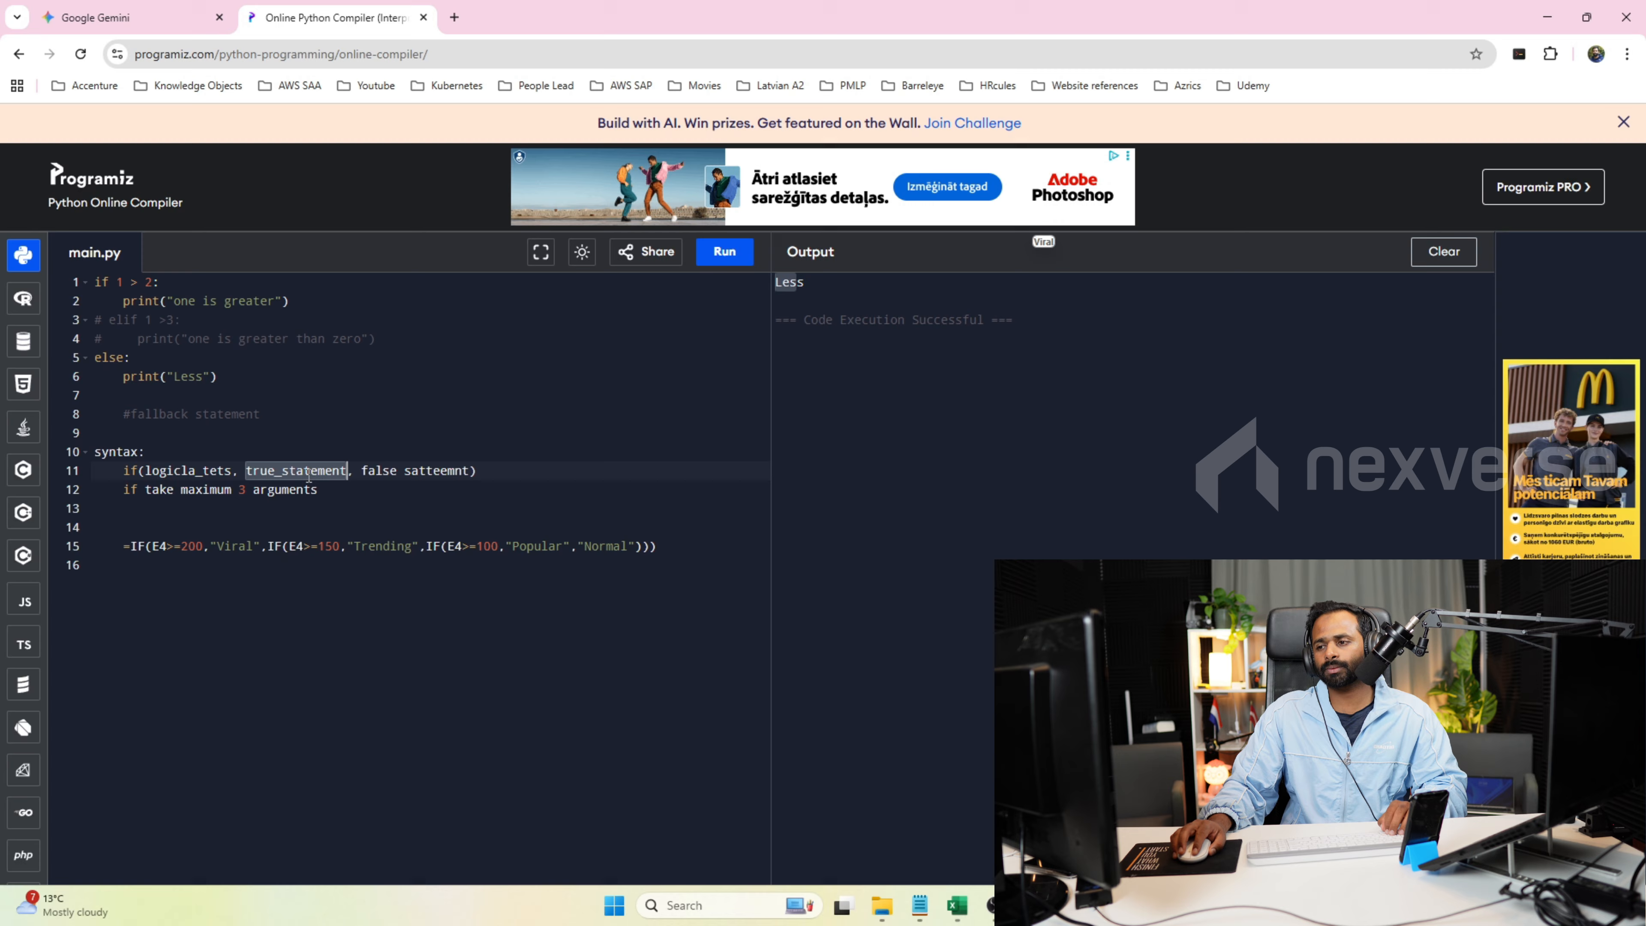
double_click(417, 471)
double_click(379, 470)
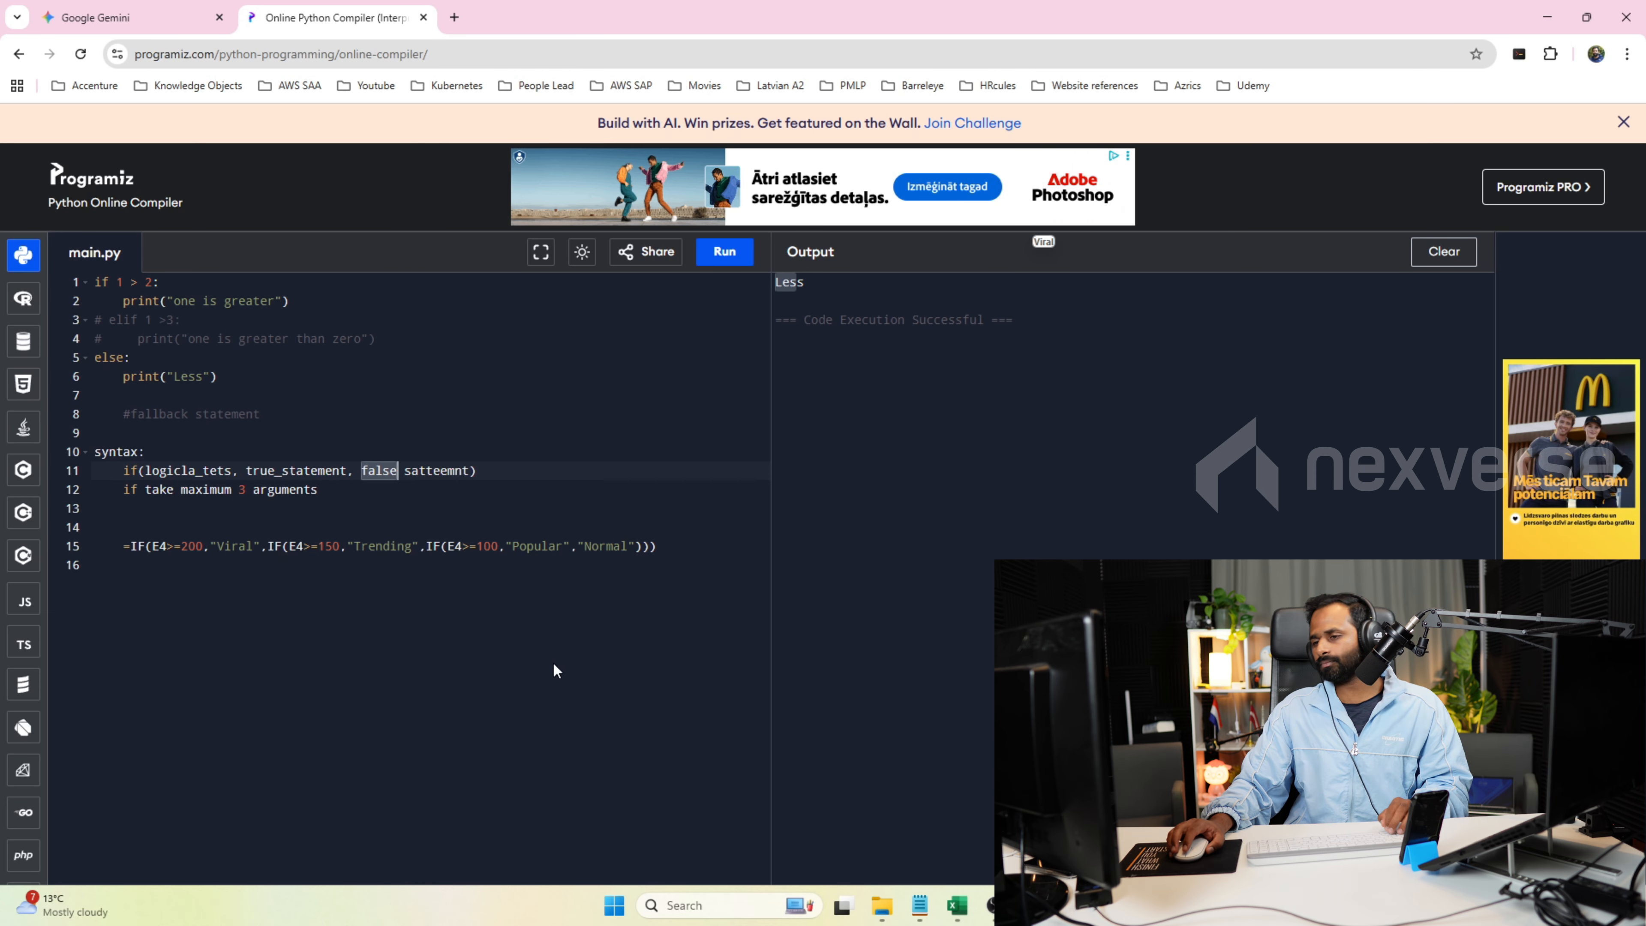
Add the note "Nested functions: A fucntion within a fucniton." below the nested IF formula.
click(662, 545)
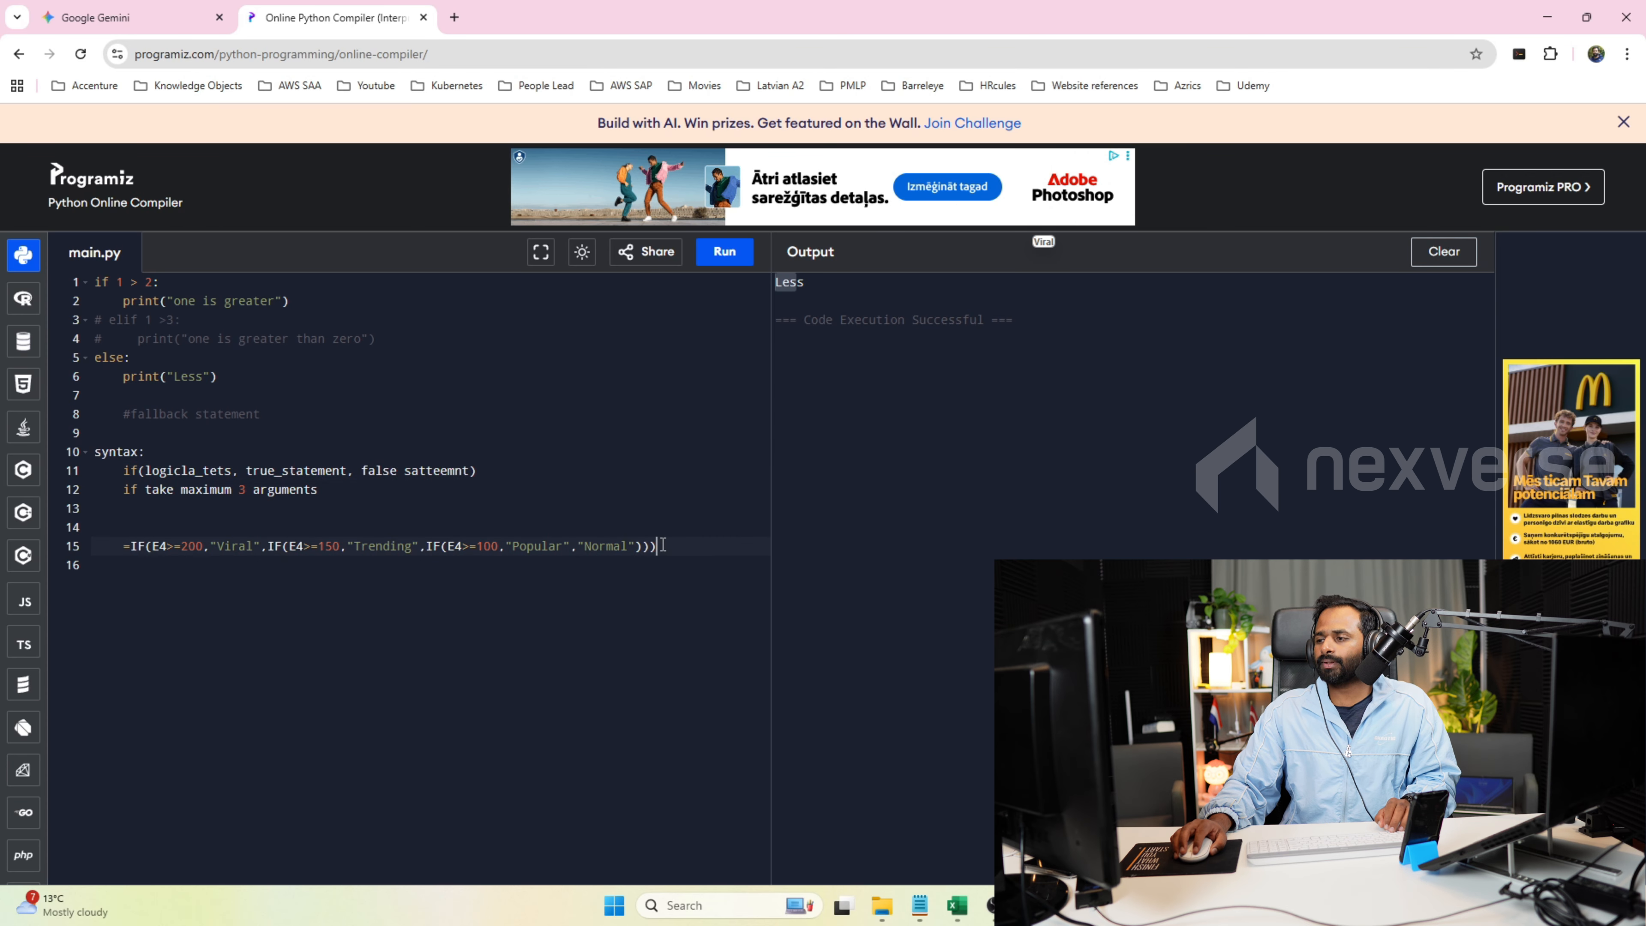
key(Return)
key(Return)
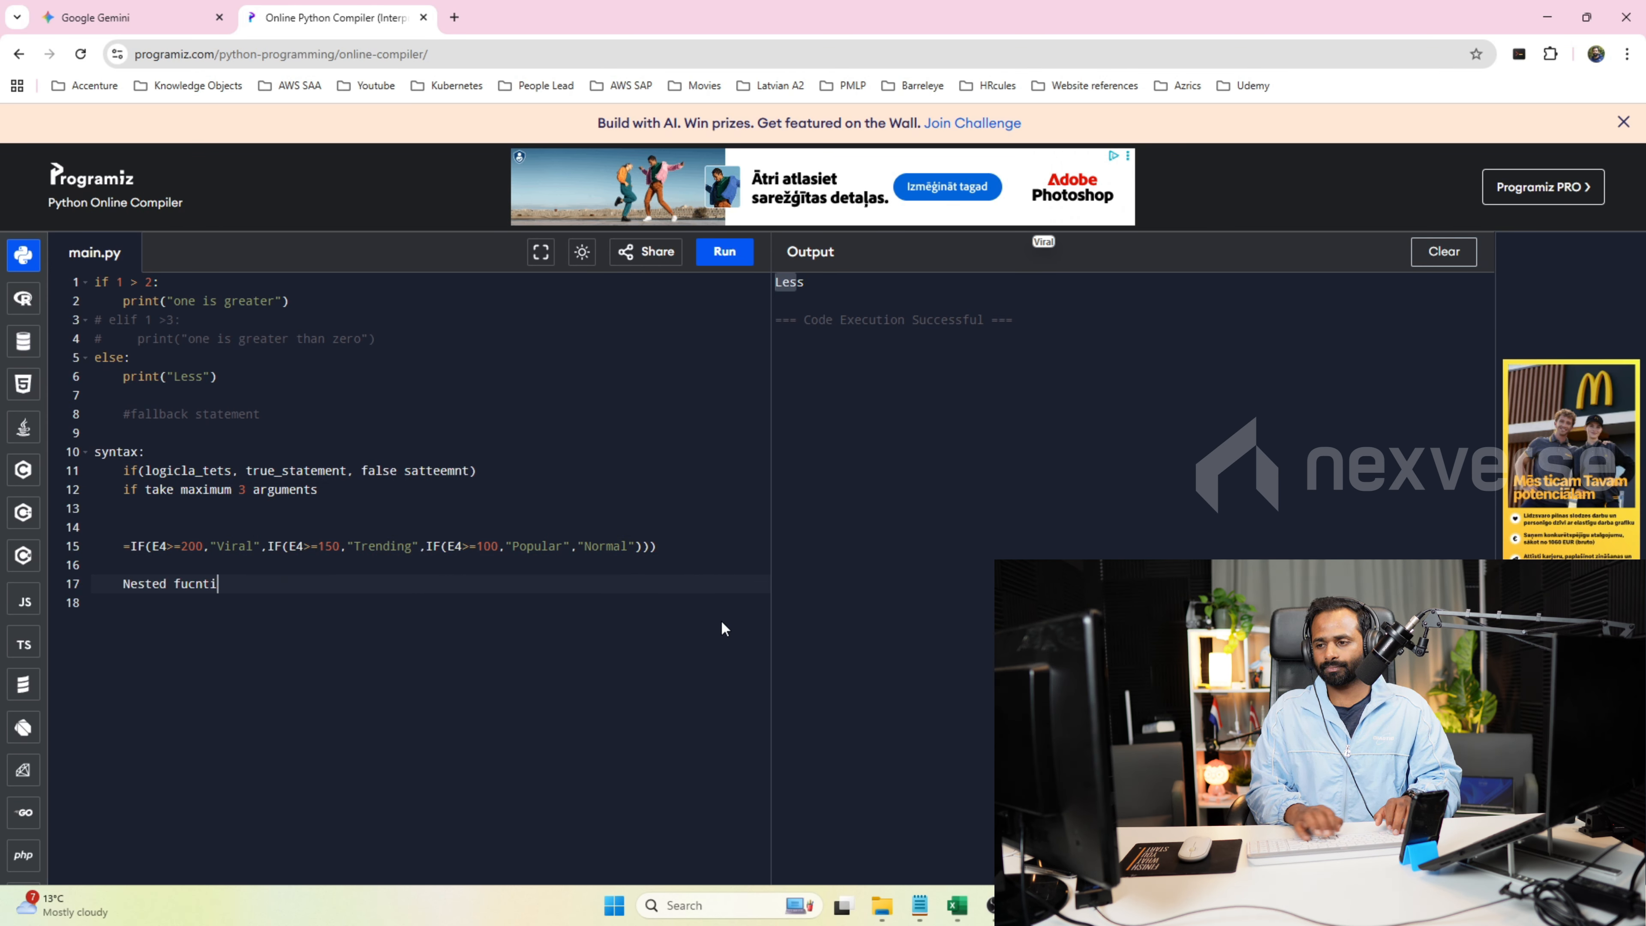
text(Nested functions)
key(Return)
key(BackSpace)
key(BackSpace)
text(s: A)
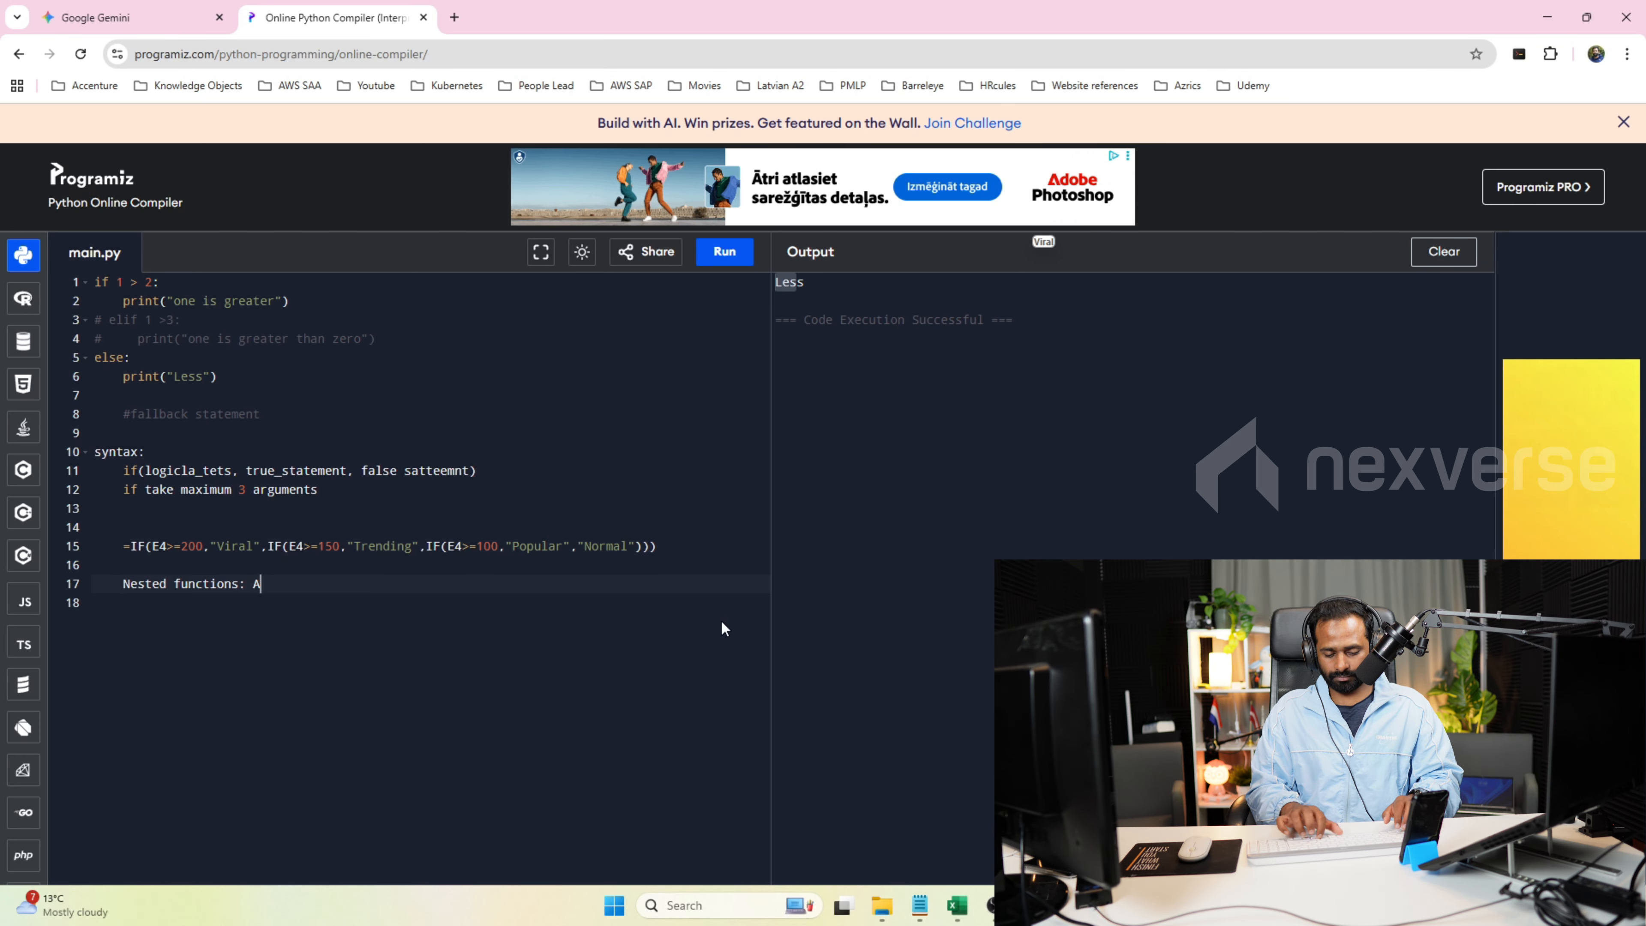
text( fucntion within a)
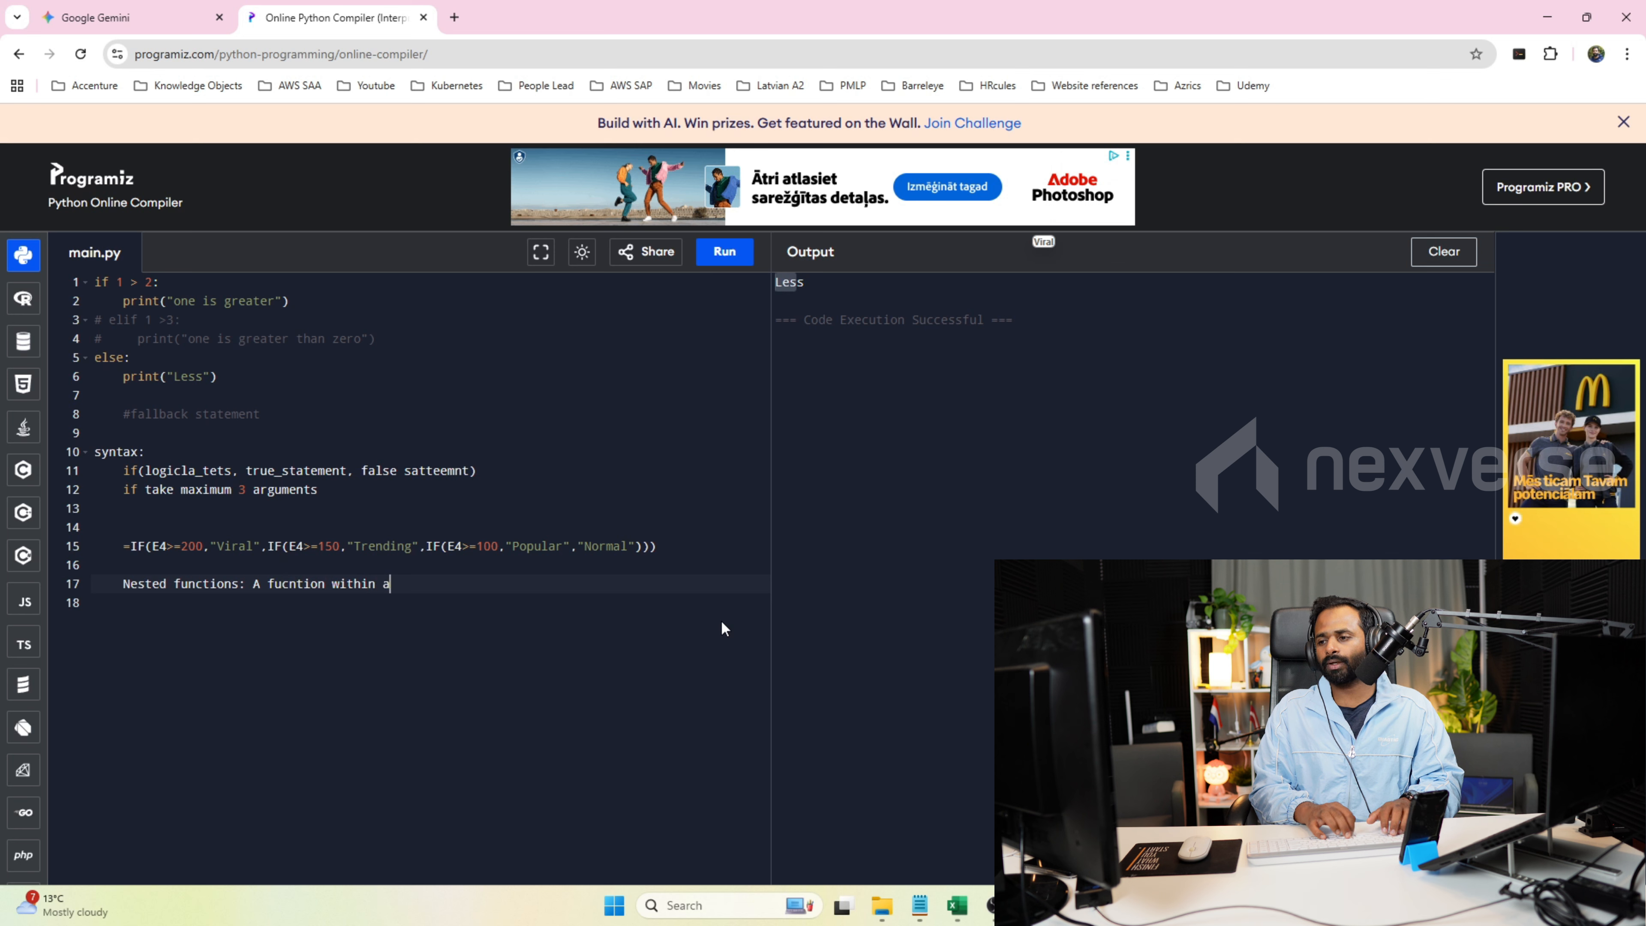
text( fucniton.)
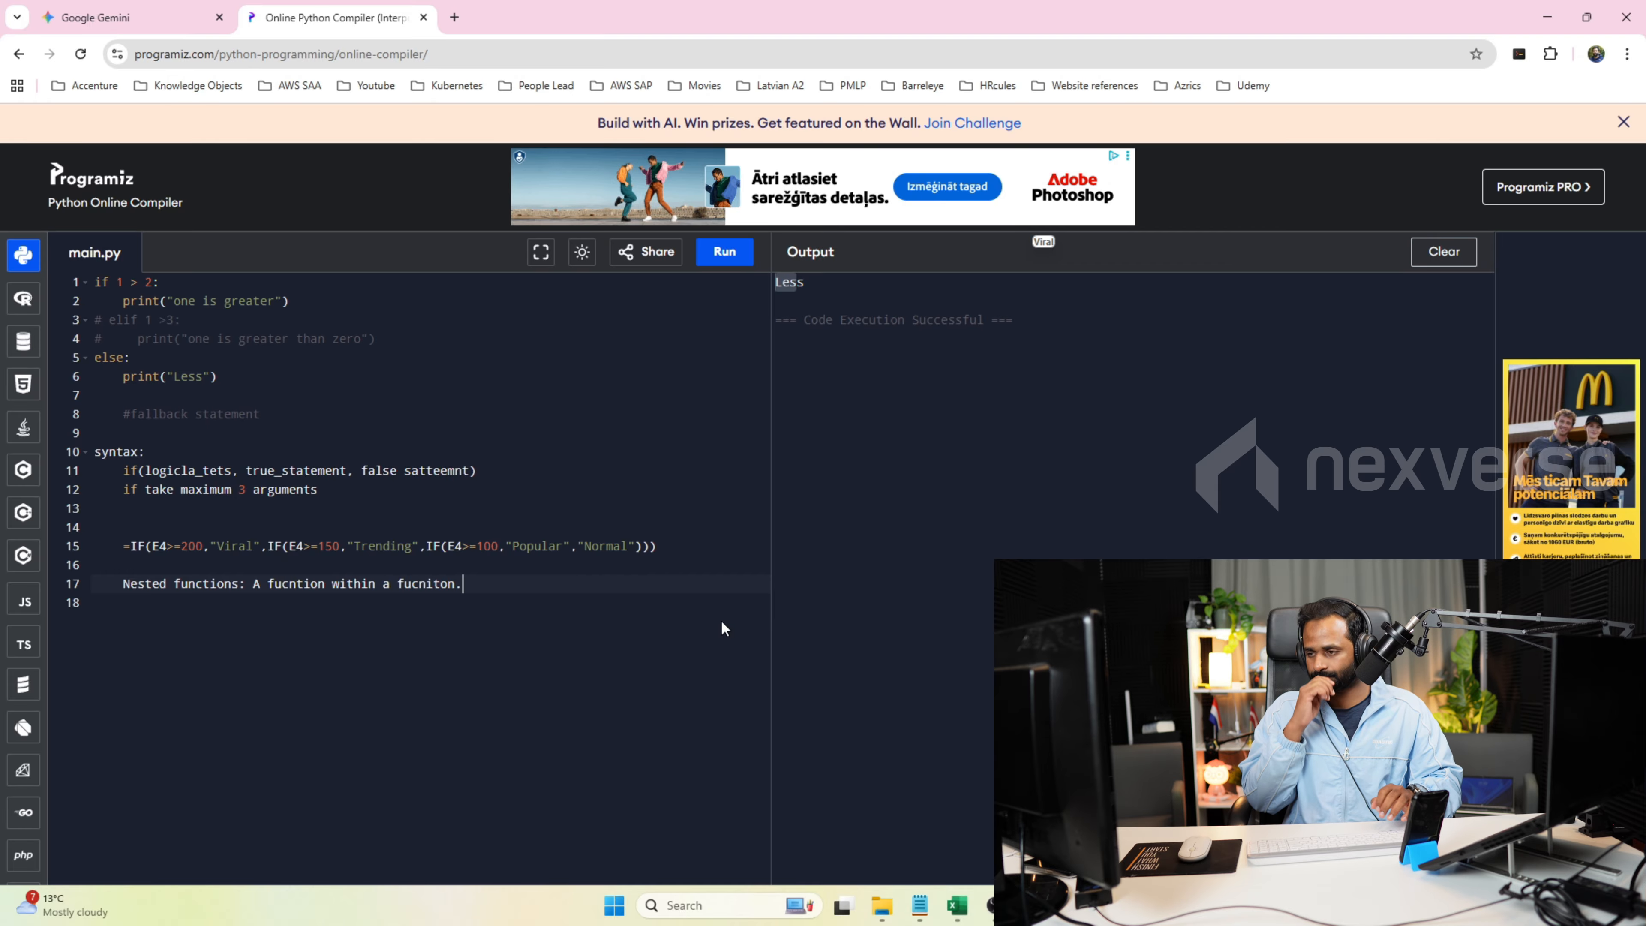
key(Return)
Switch to Excel, leave the cell M4 formula and start an IF formula in cell N19 with the logical test SUM(1,2)>2.
key(alt+Tab)
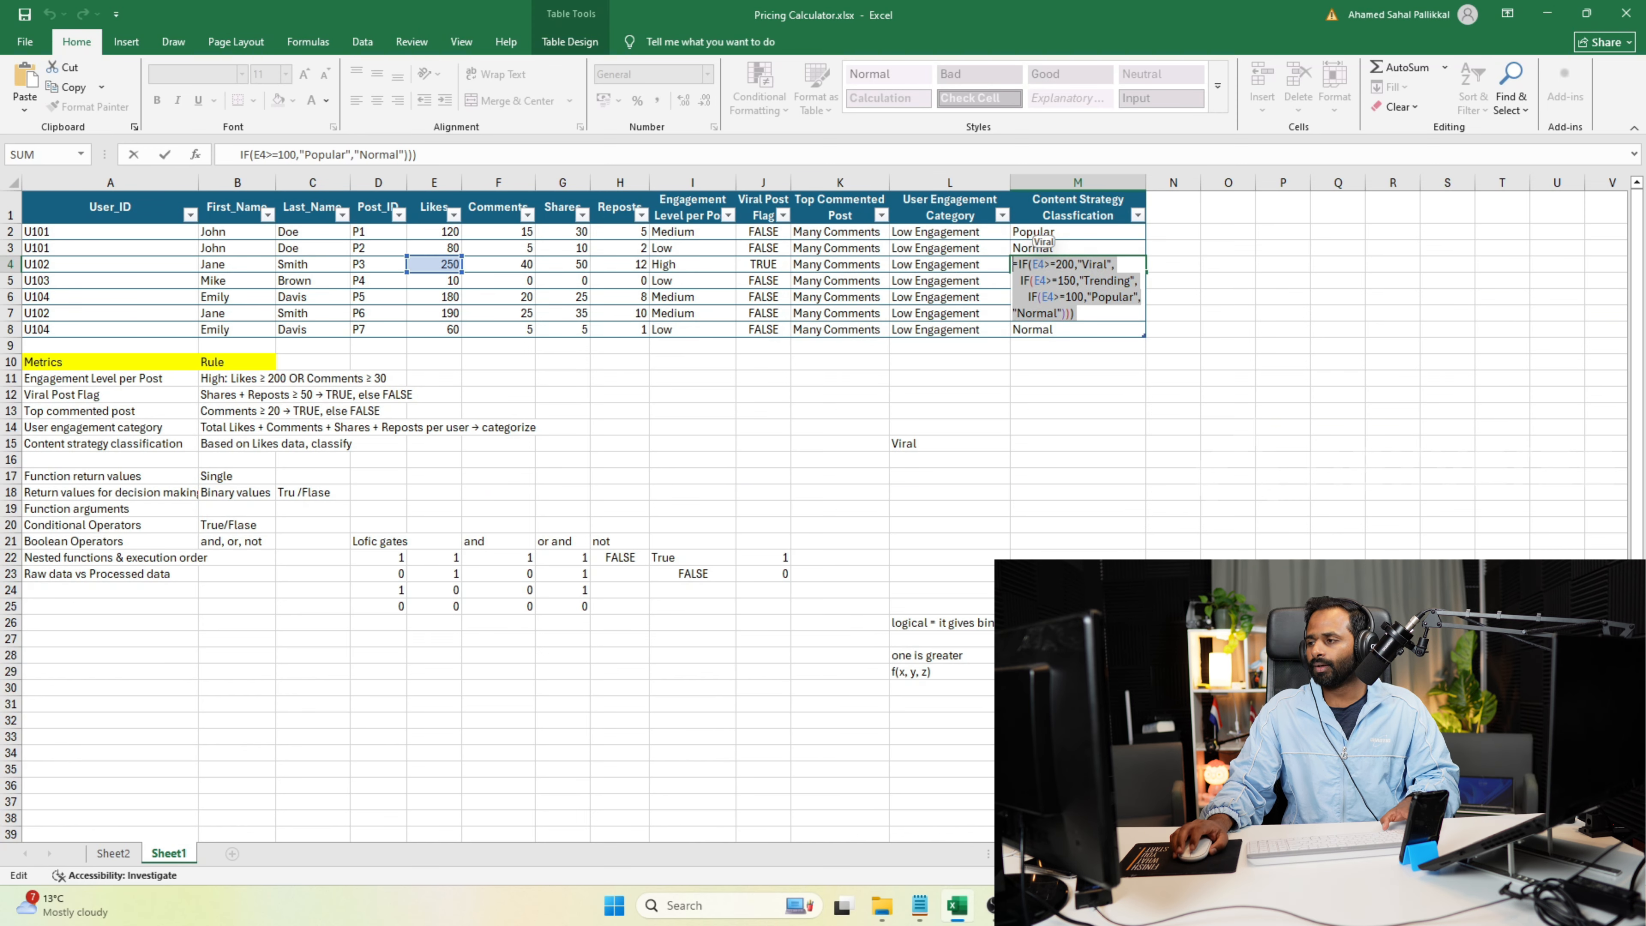
click(1197, 464)
click(1167, 502)
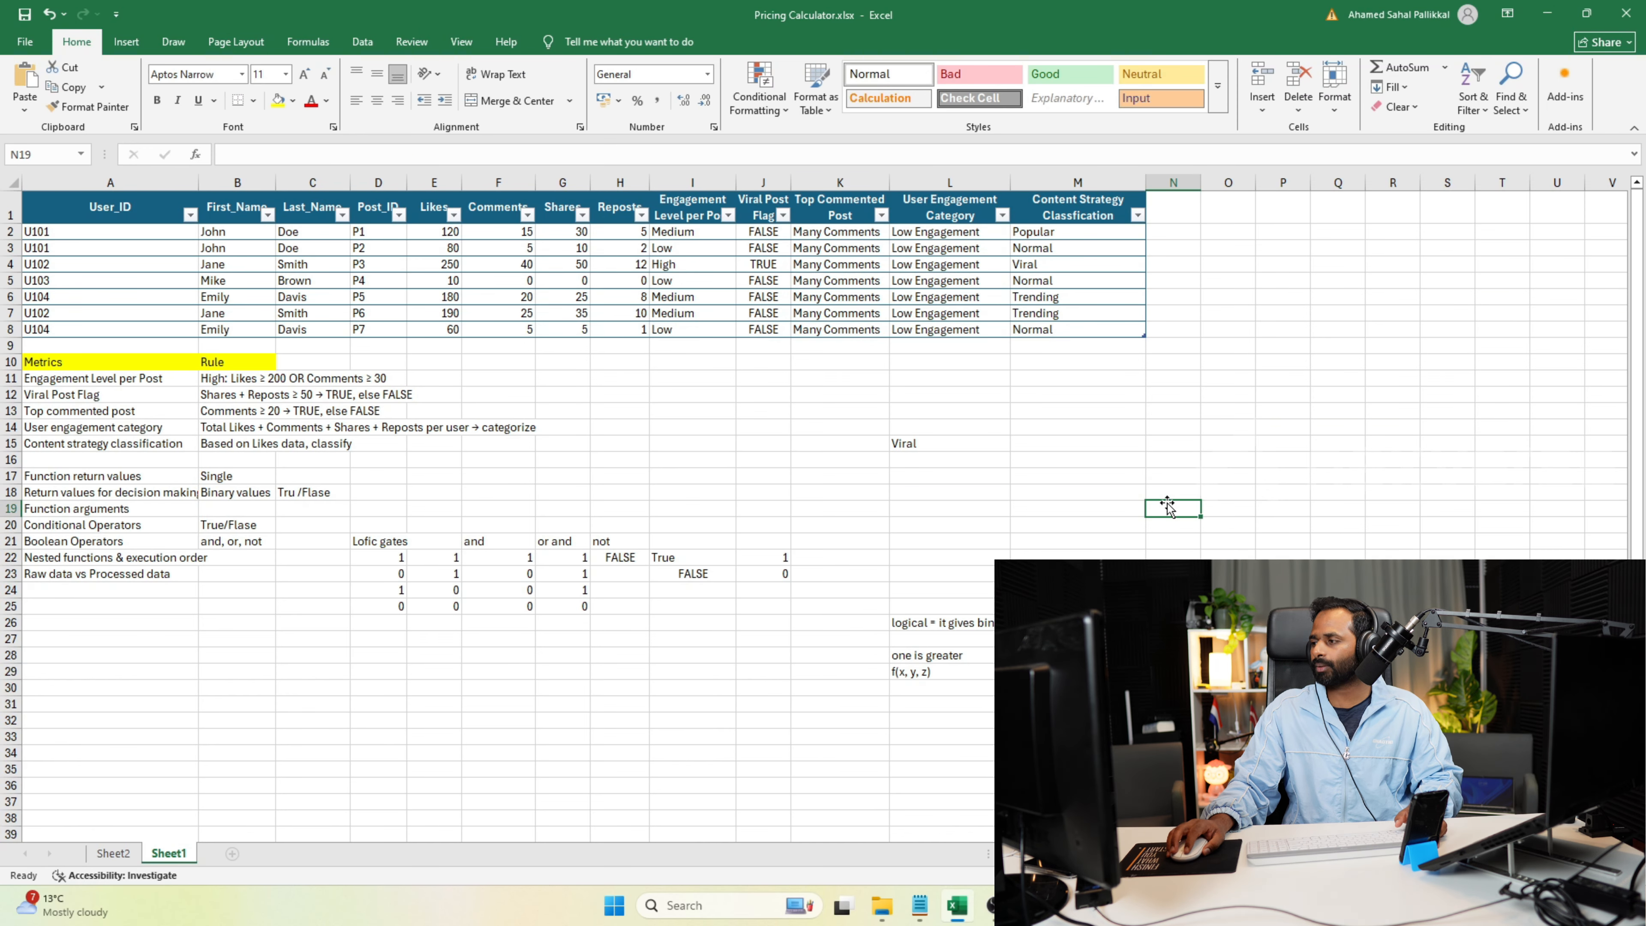
text(=if)
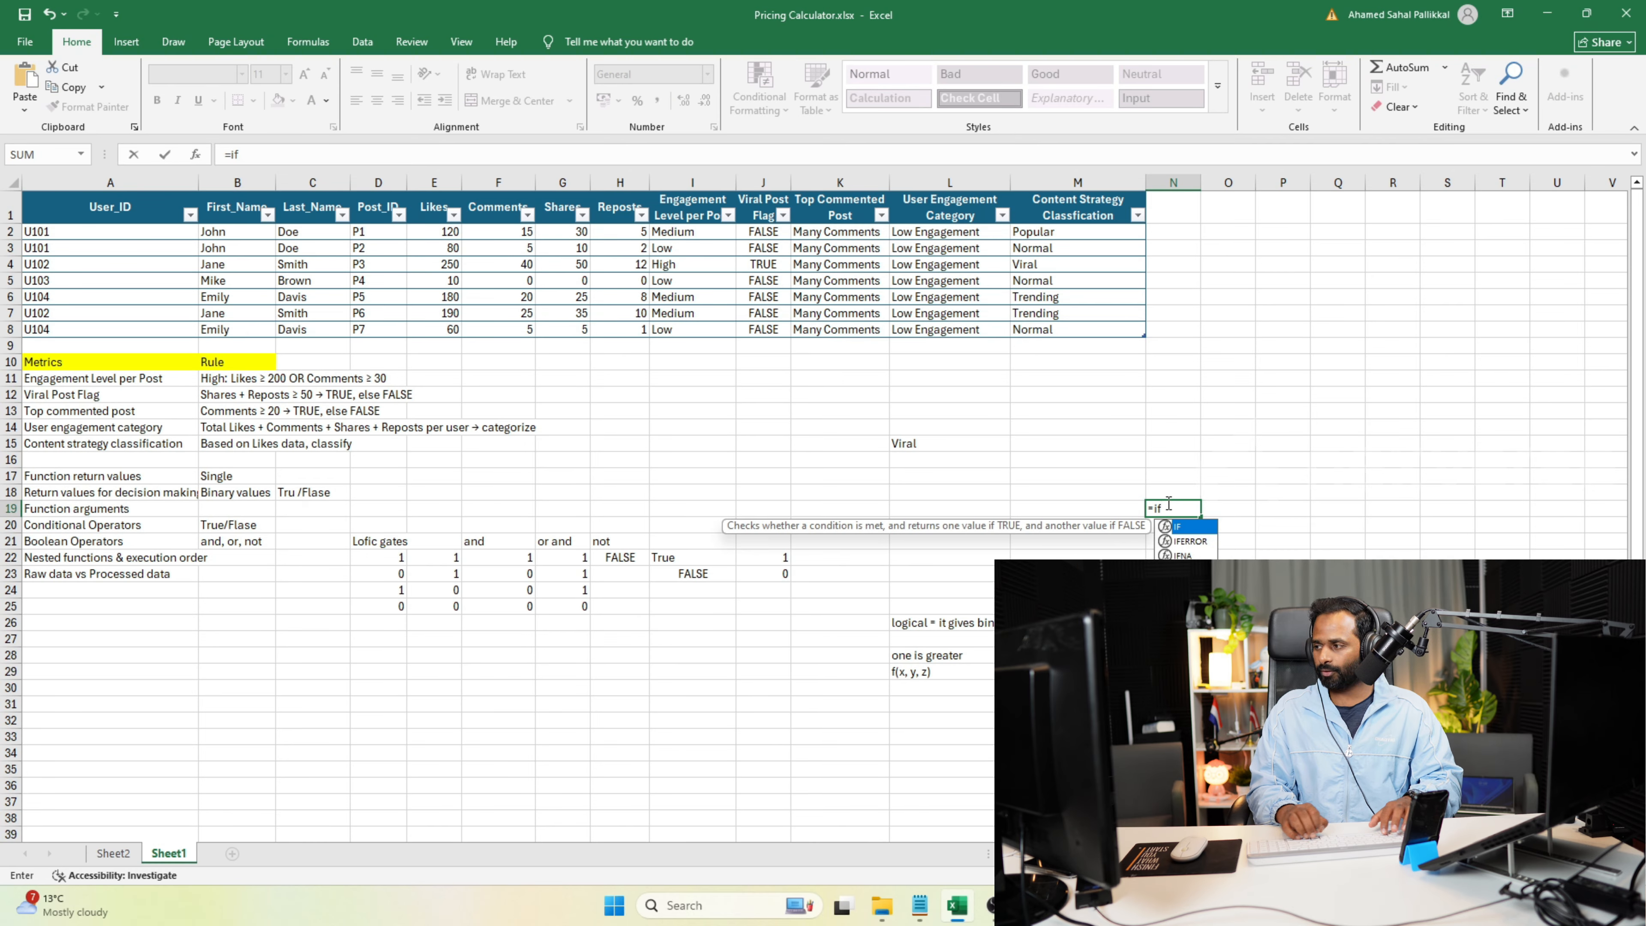
text(()
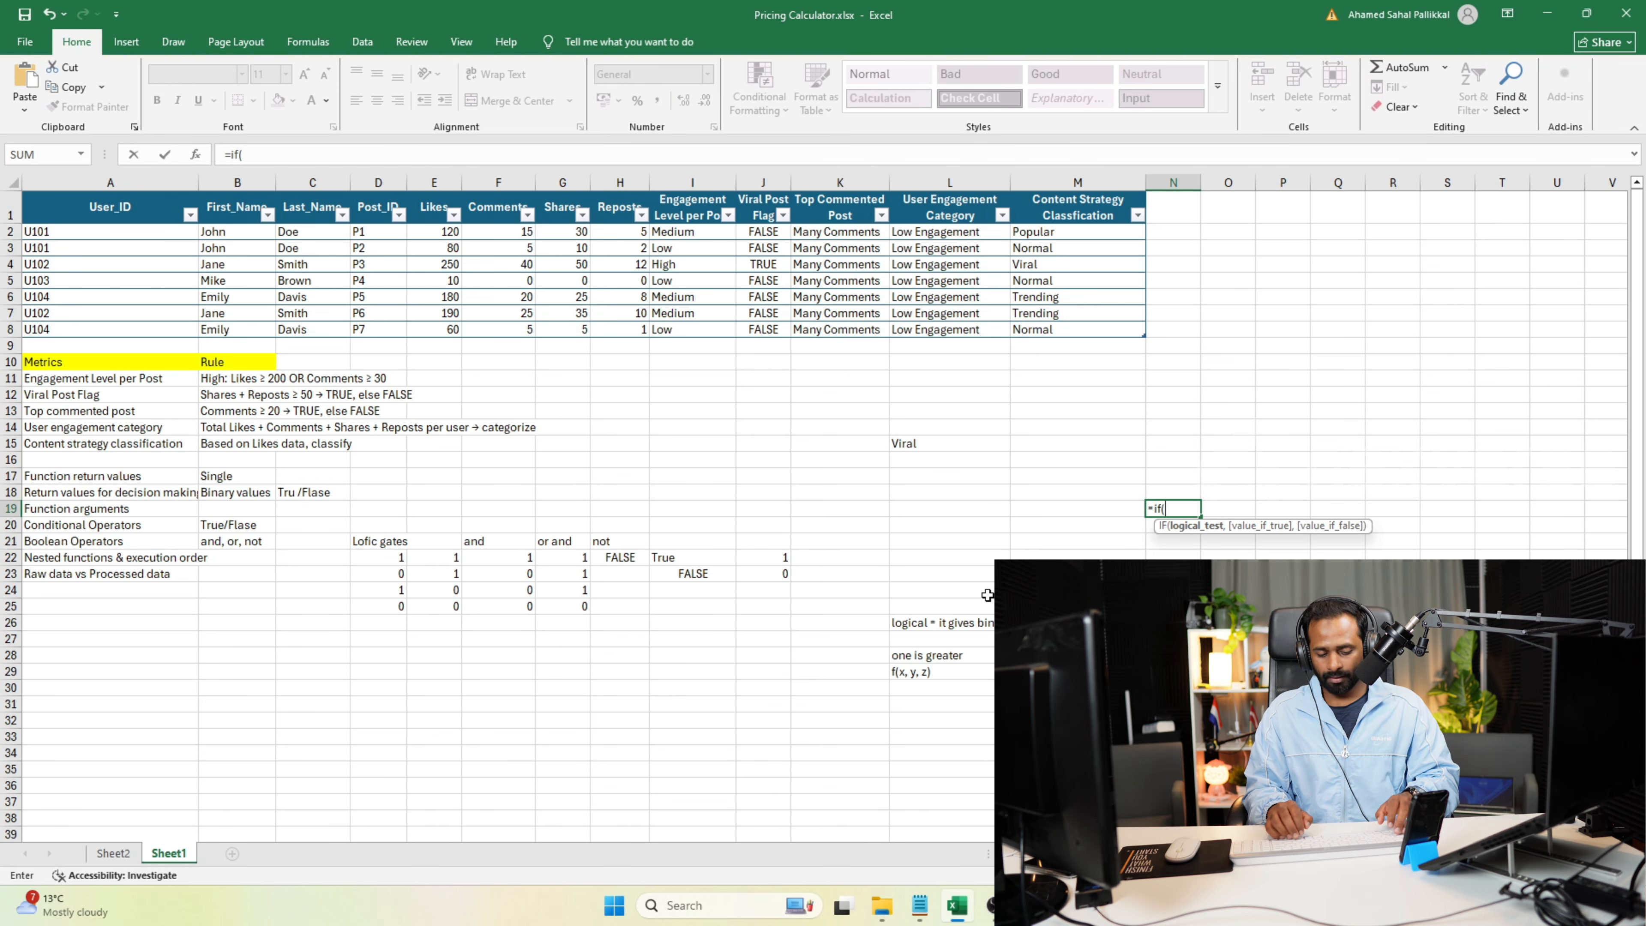
text(sum()
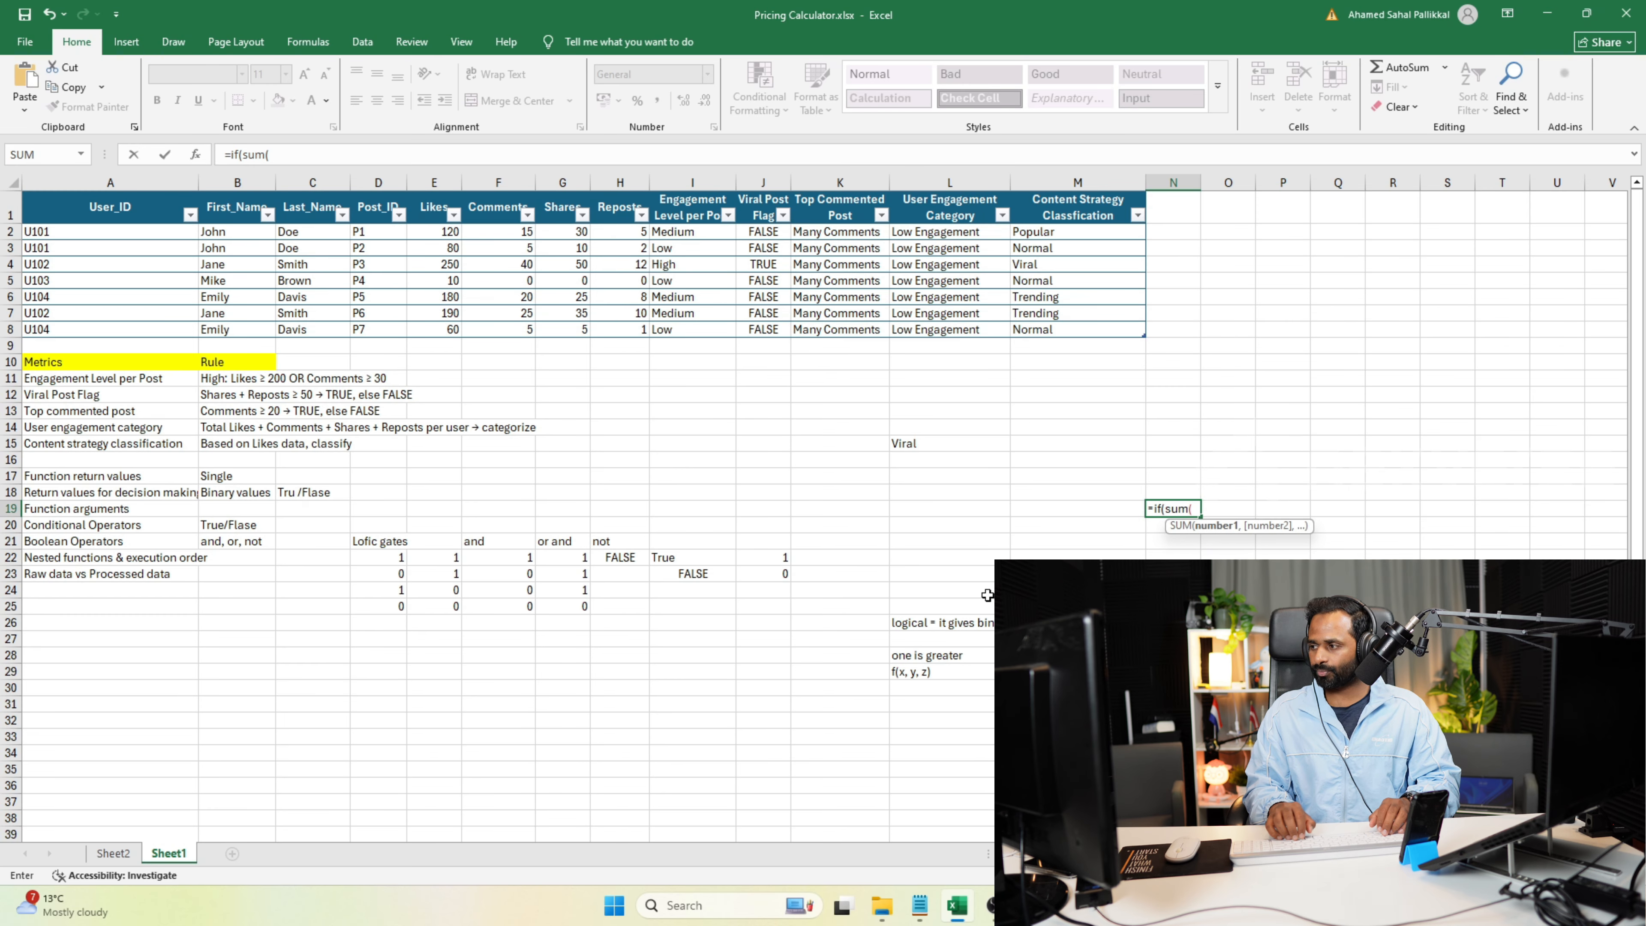
text(1,2)
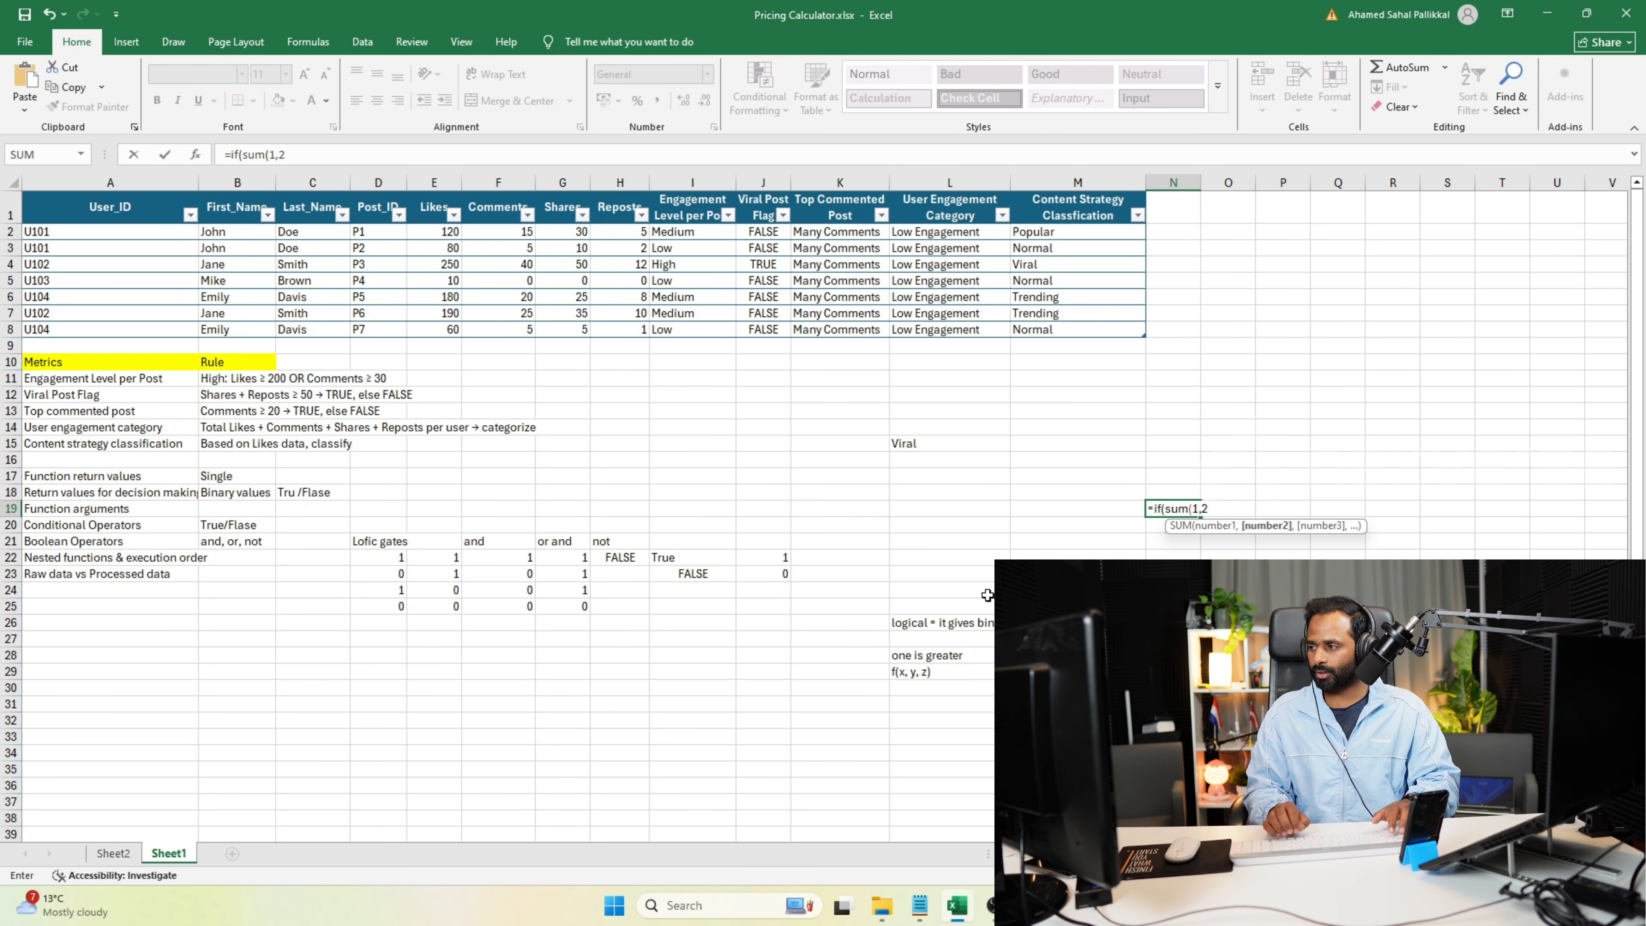
text())
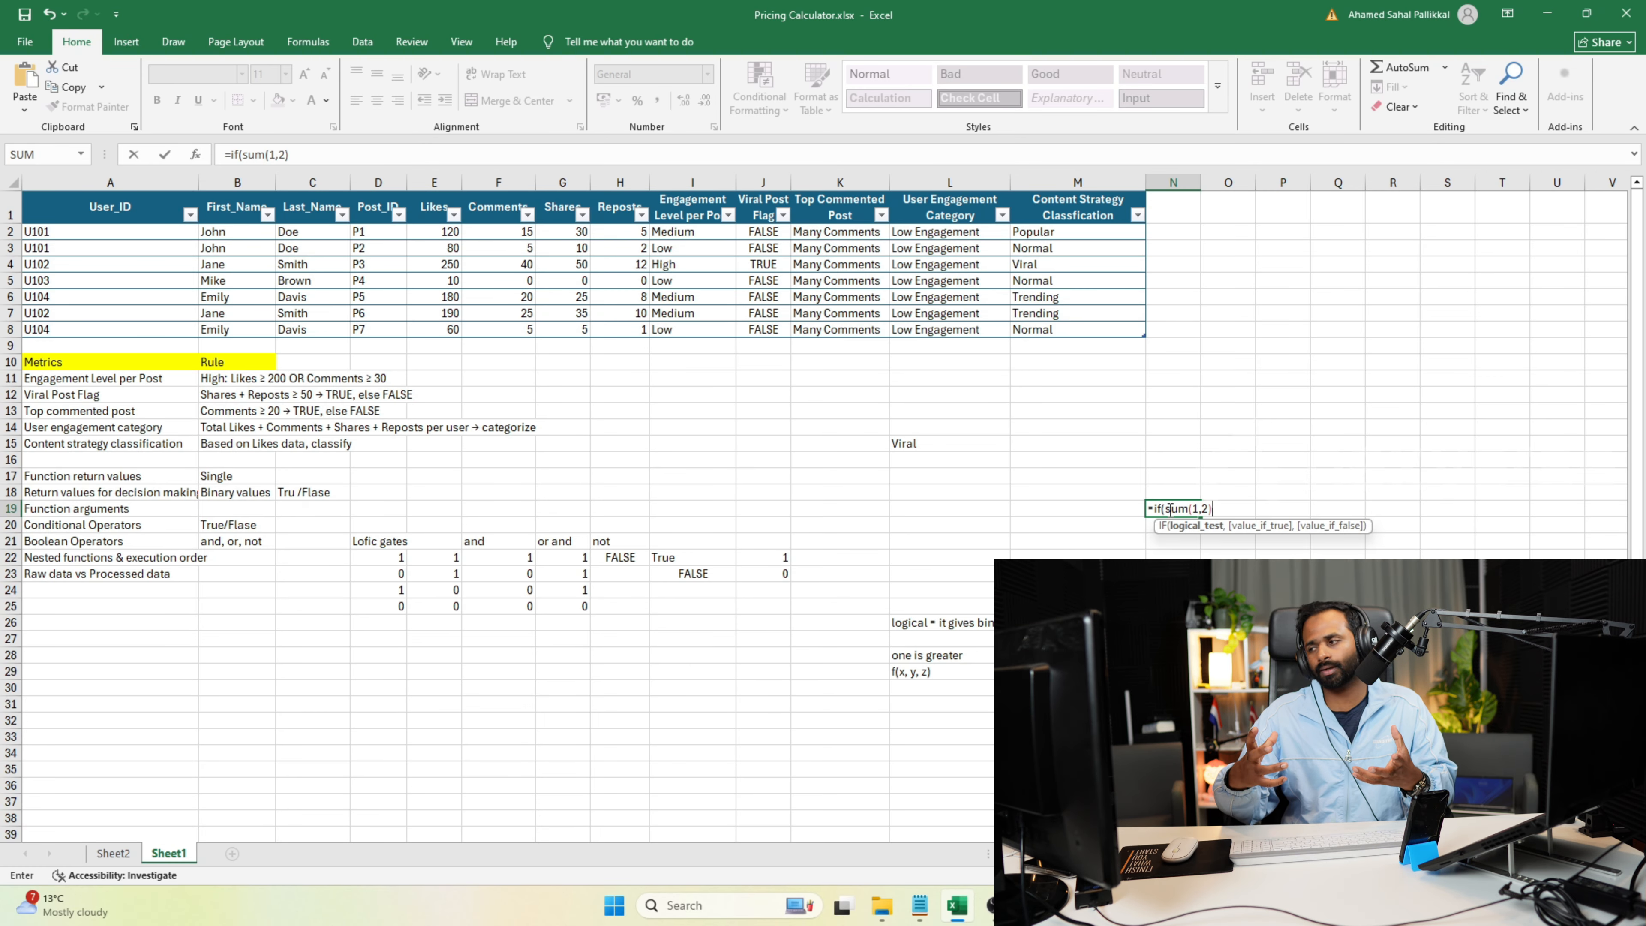
text(>)
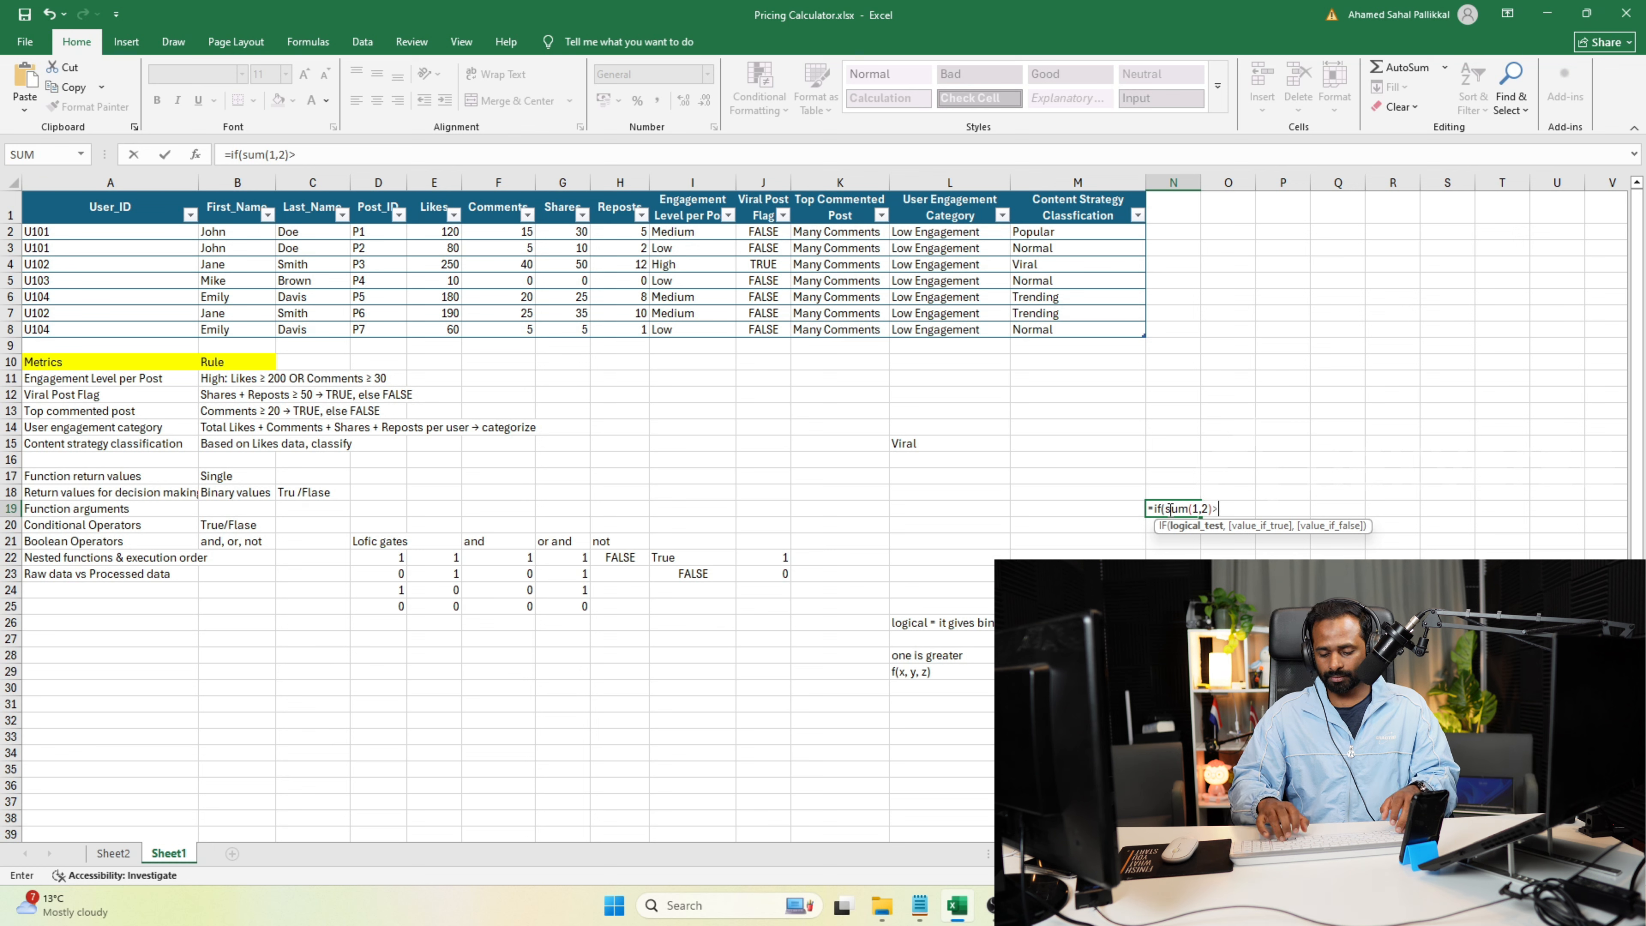
text(2,)
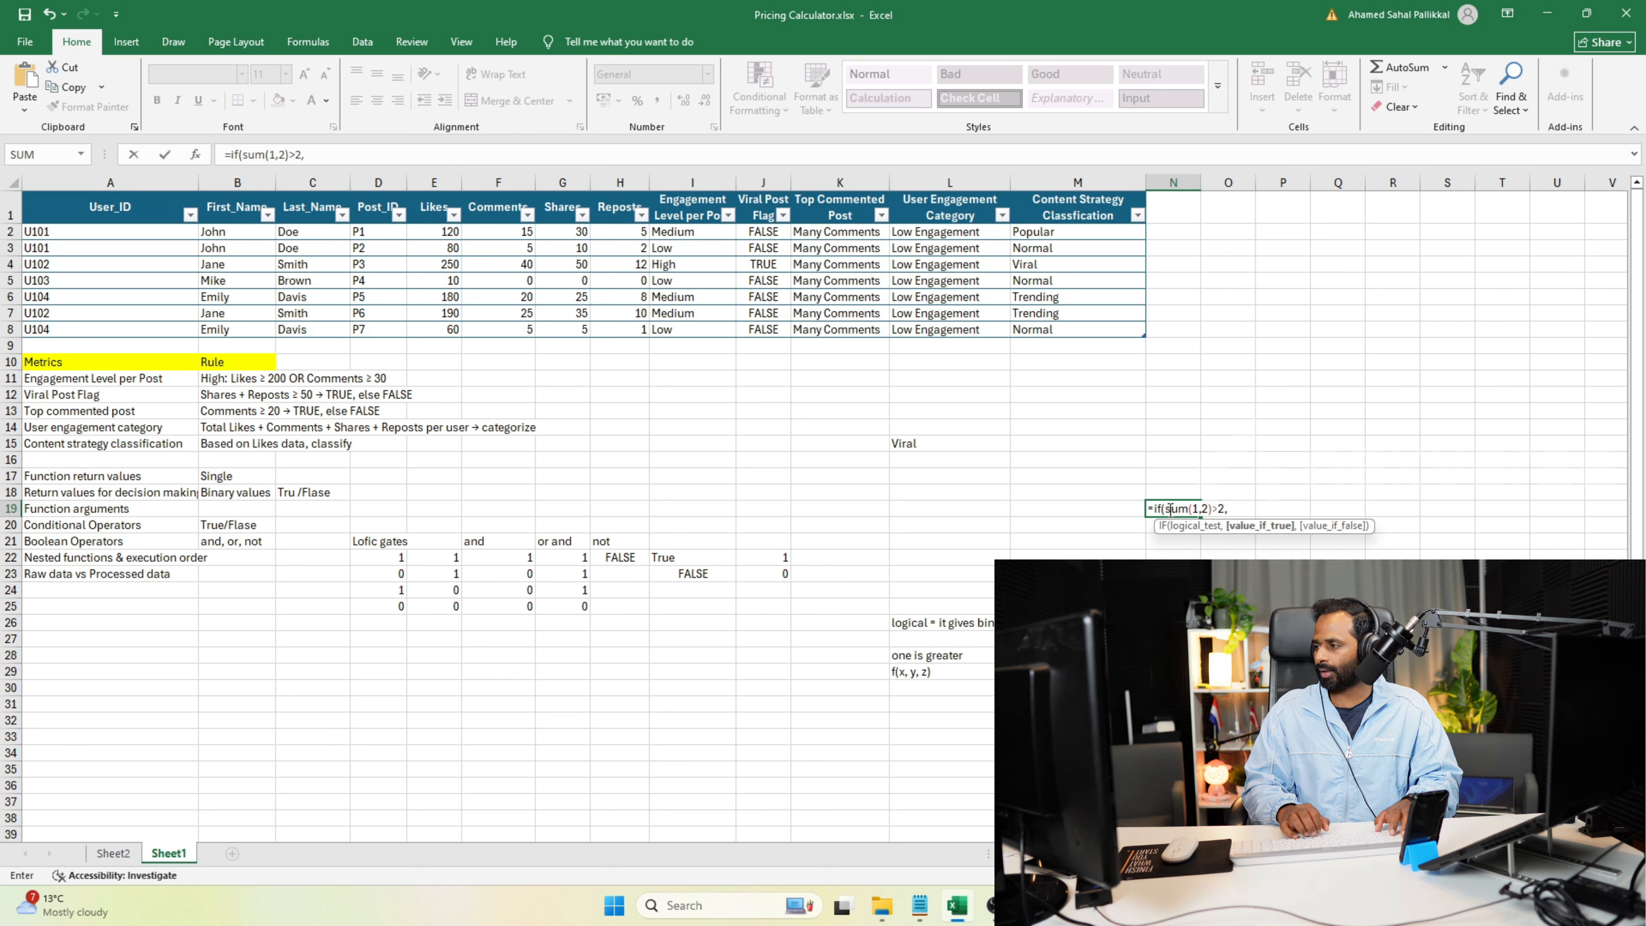
text( ")
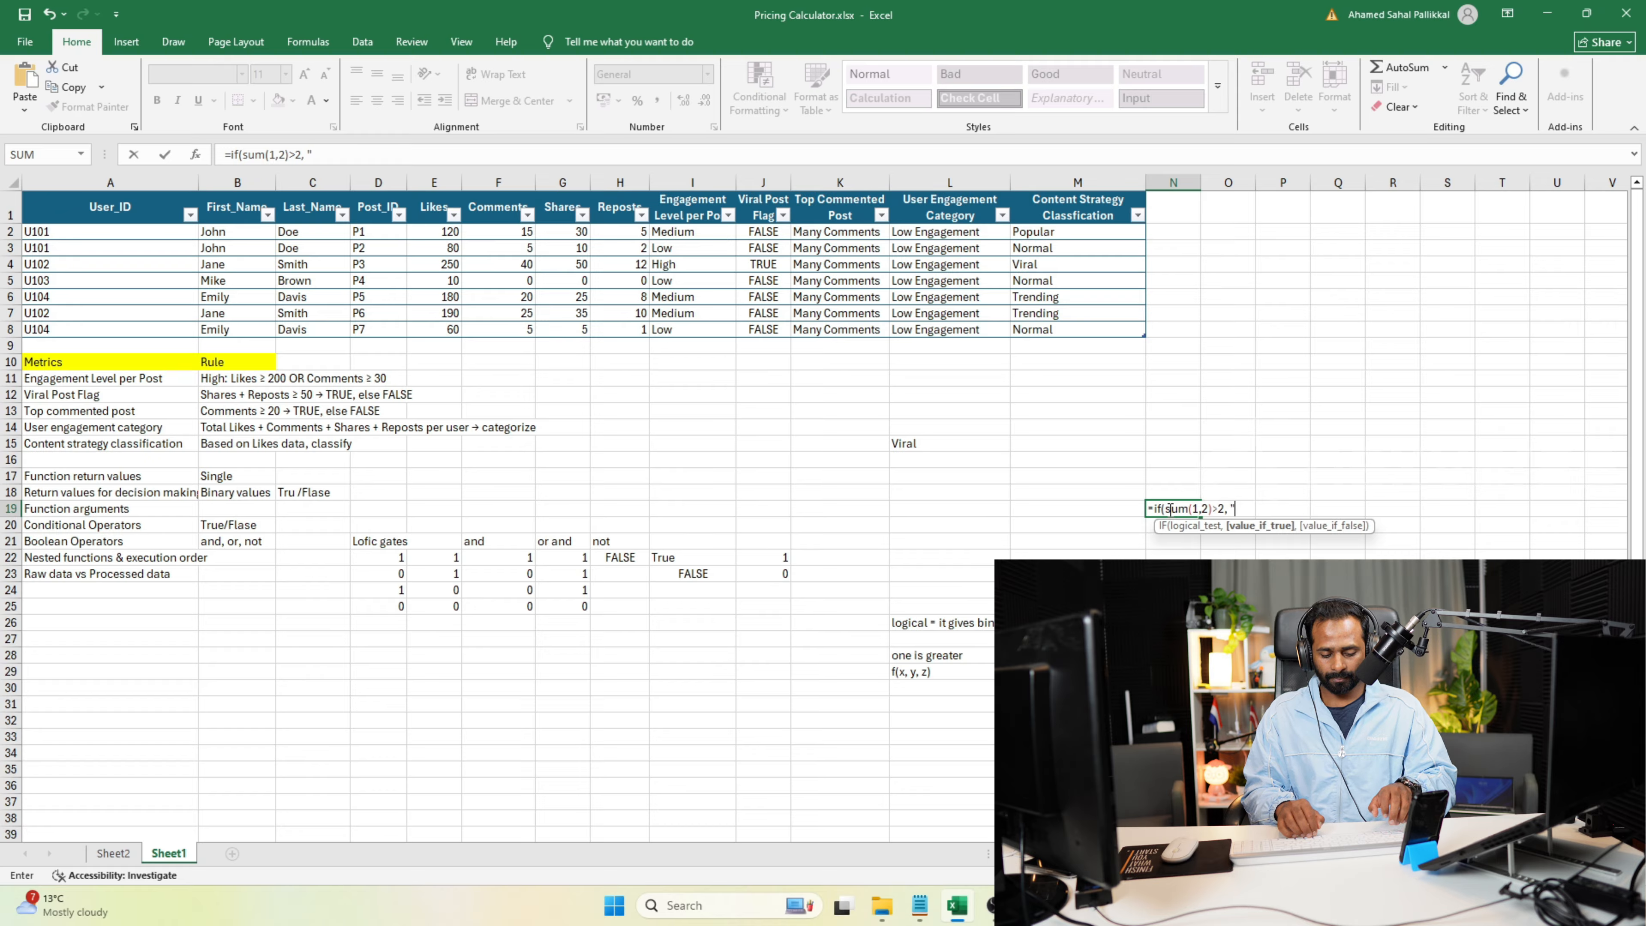
text(")
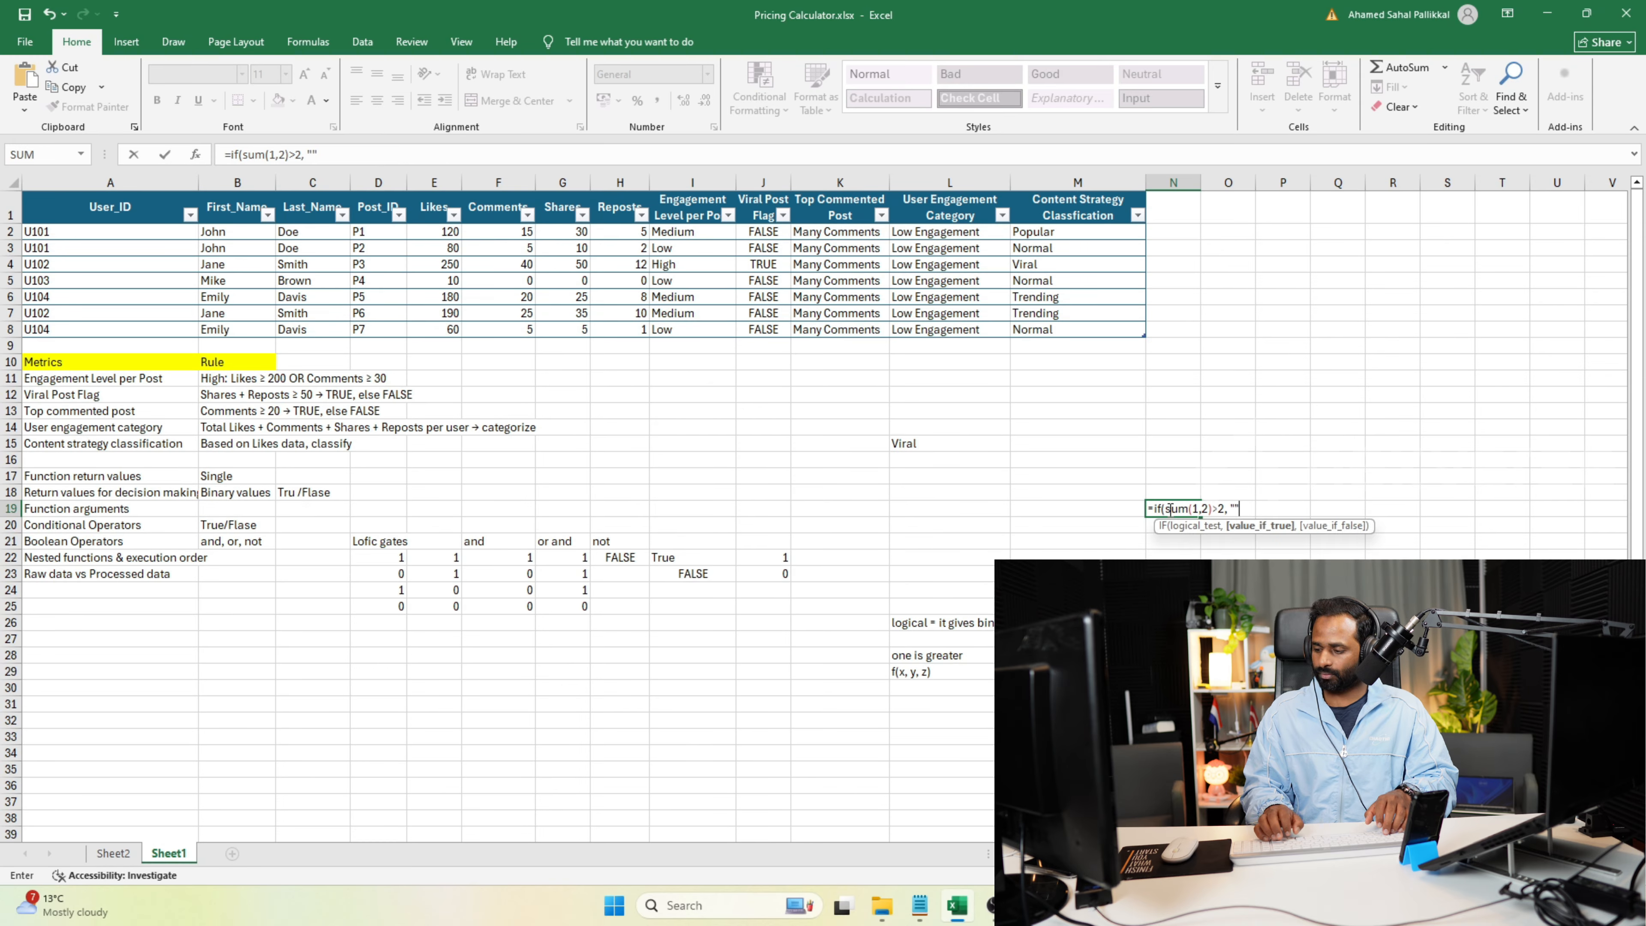
Complete the N19 formula with "sum is gretaer than 2" as the true result and "That's very less" as the false result.
key(Return)
key(Escape)
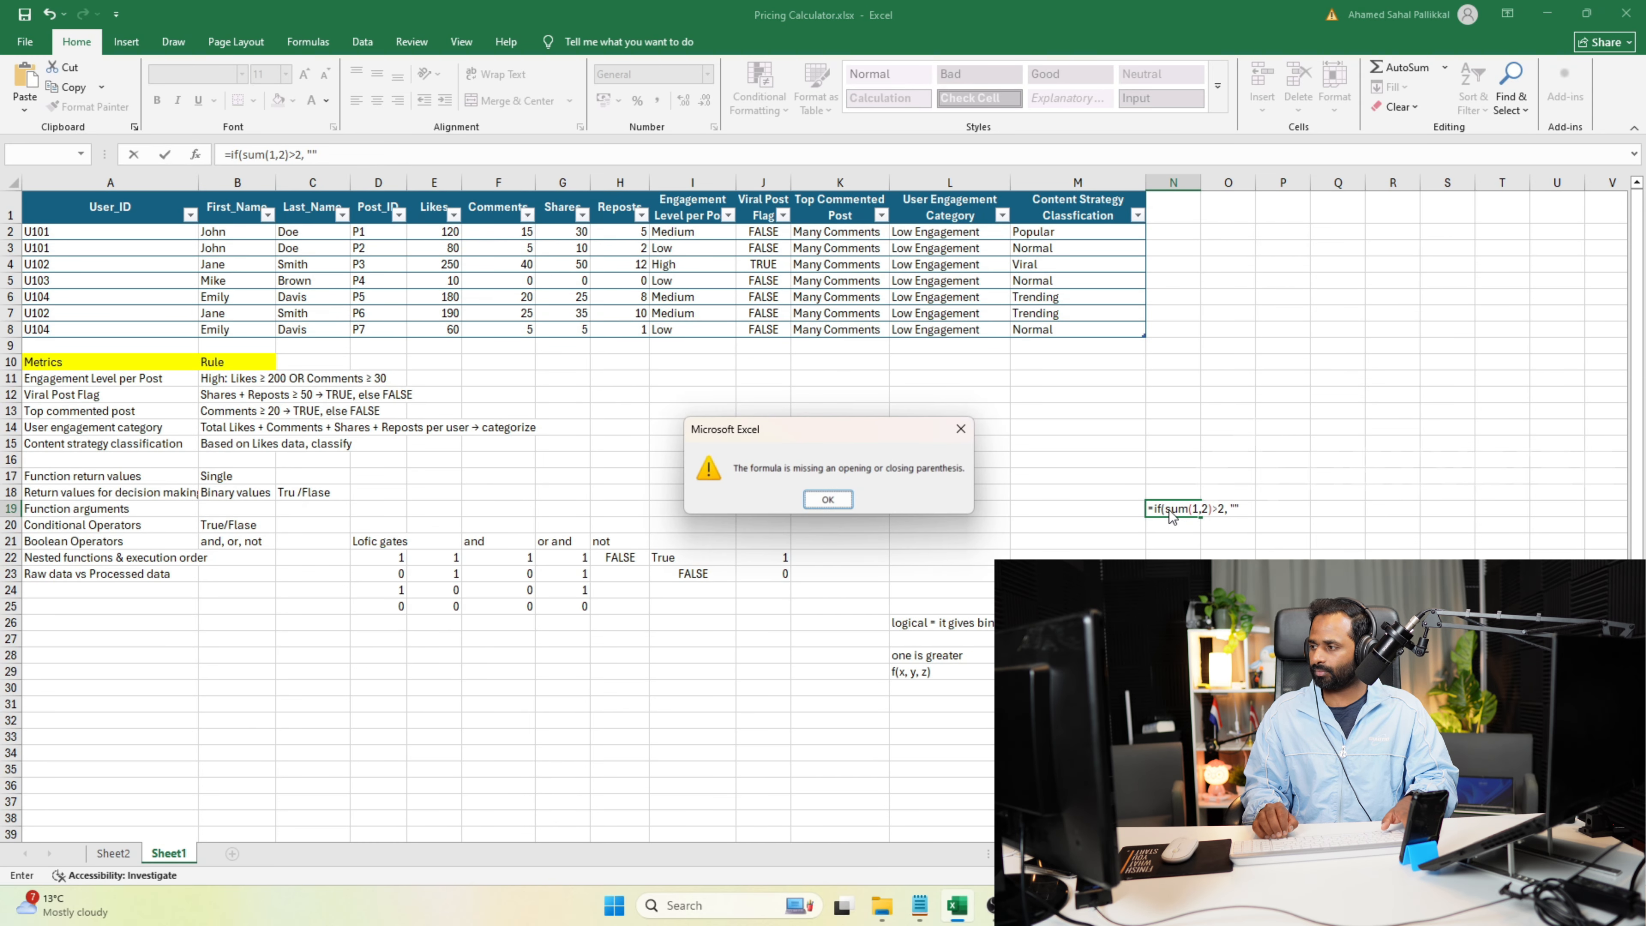
key(Return)
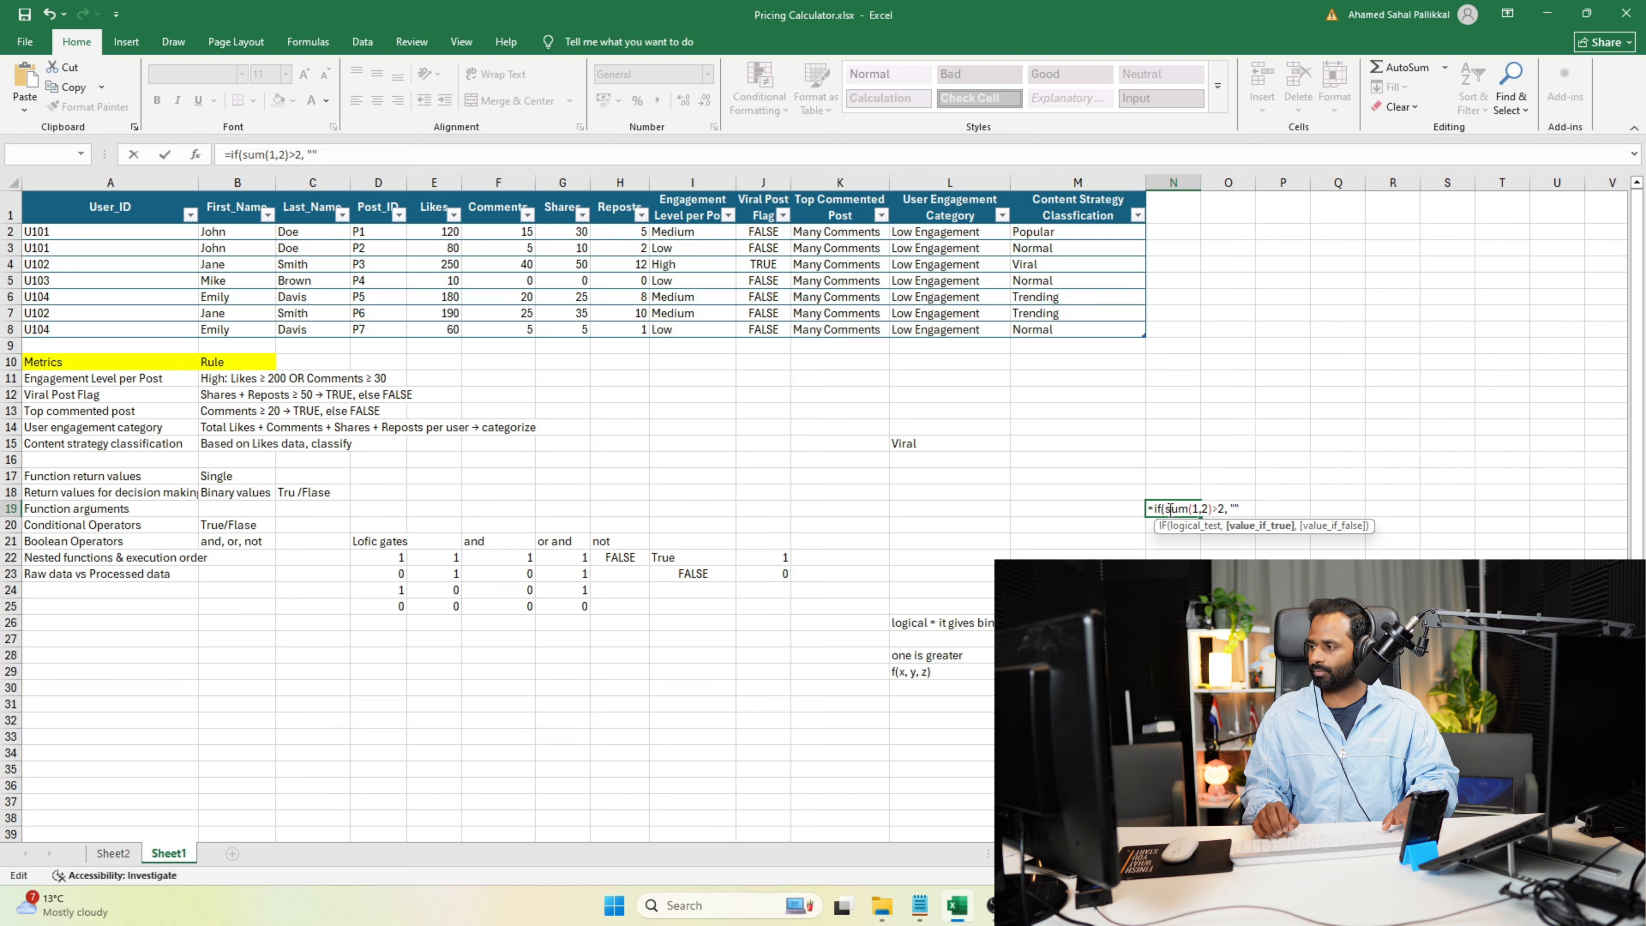
text(sum is gretaer than 2", "That's very less"))
key(Return)
click(1173, 510)
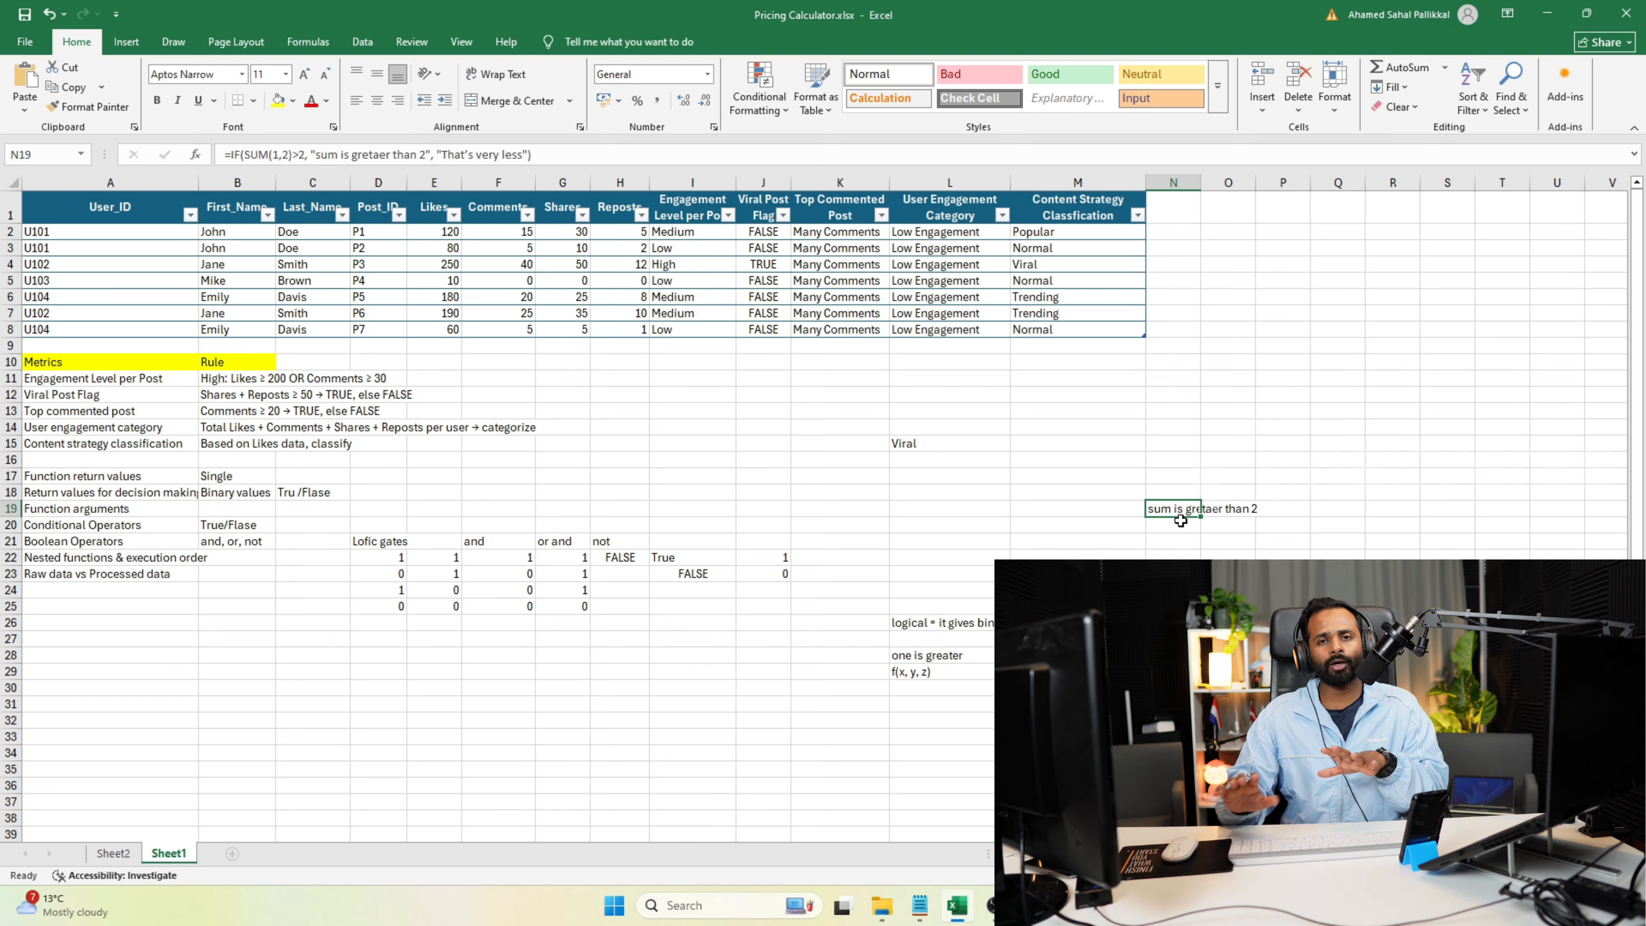
Examine the nested SUM(1,2) and its arguments inside the IF formula in cell N19.
double_click(1184, 507)
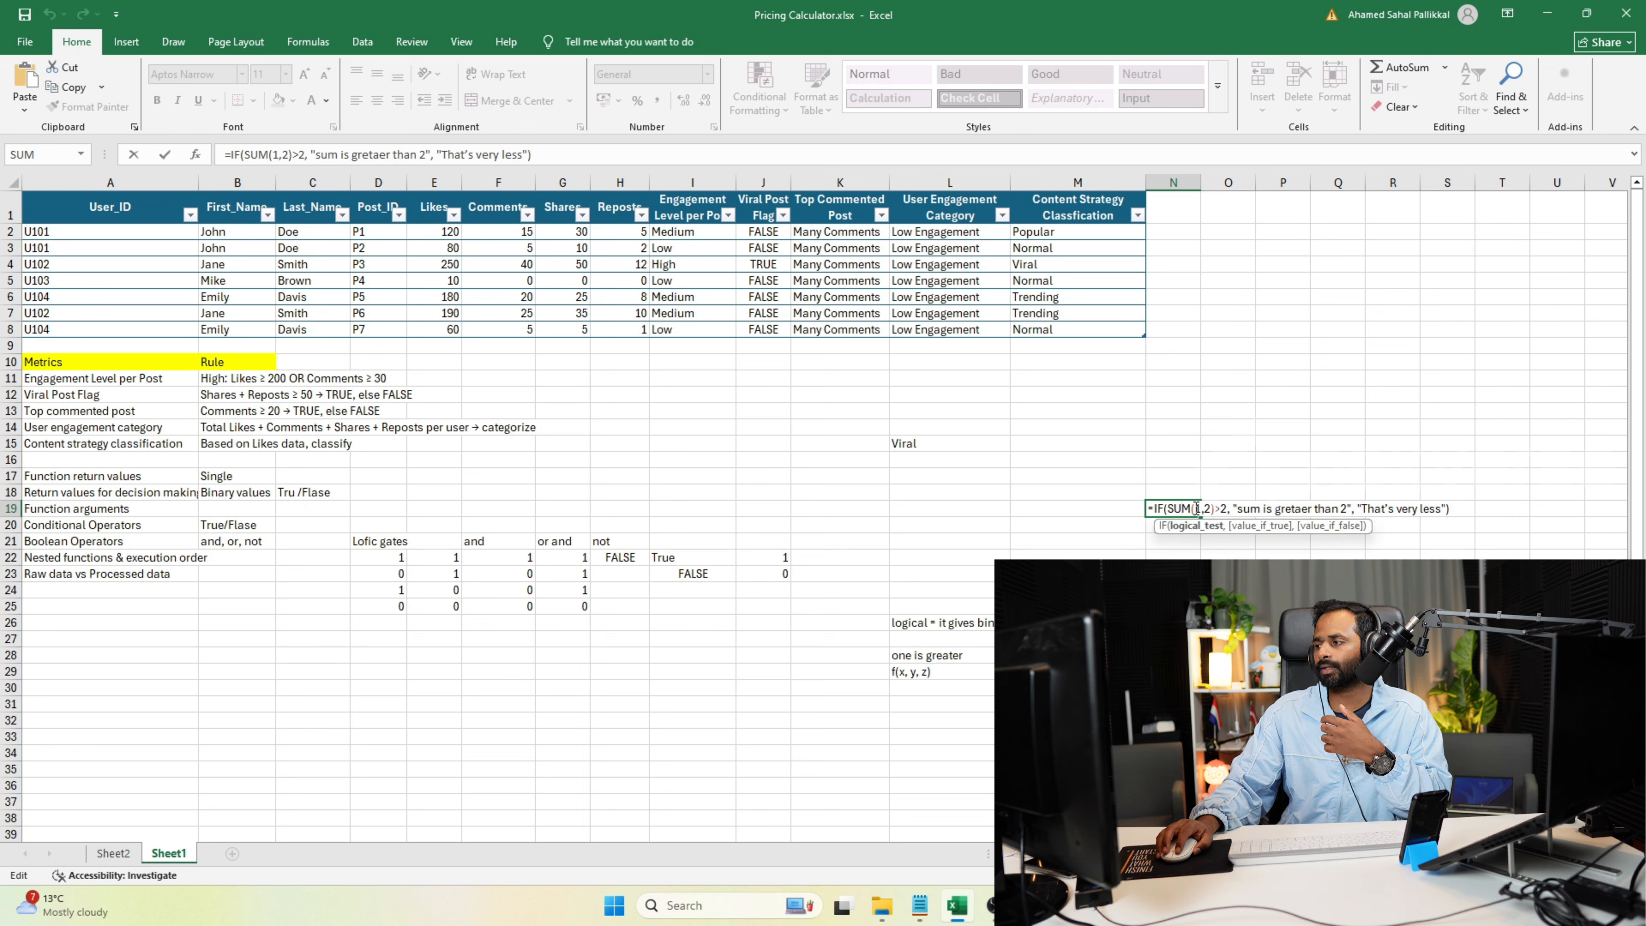
drag(1197, 509, 1214, 508)
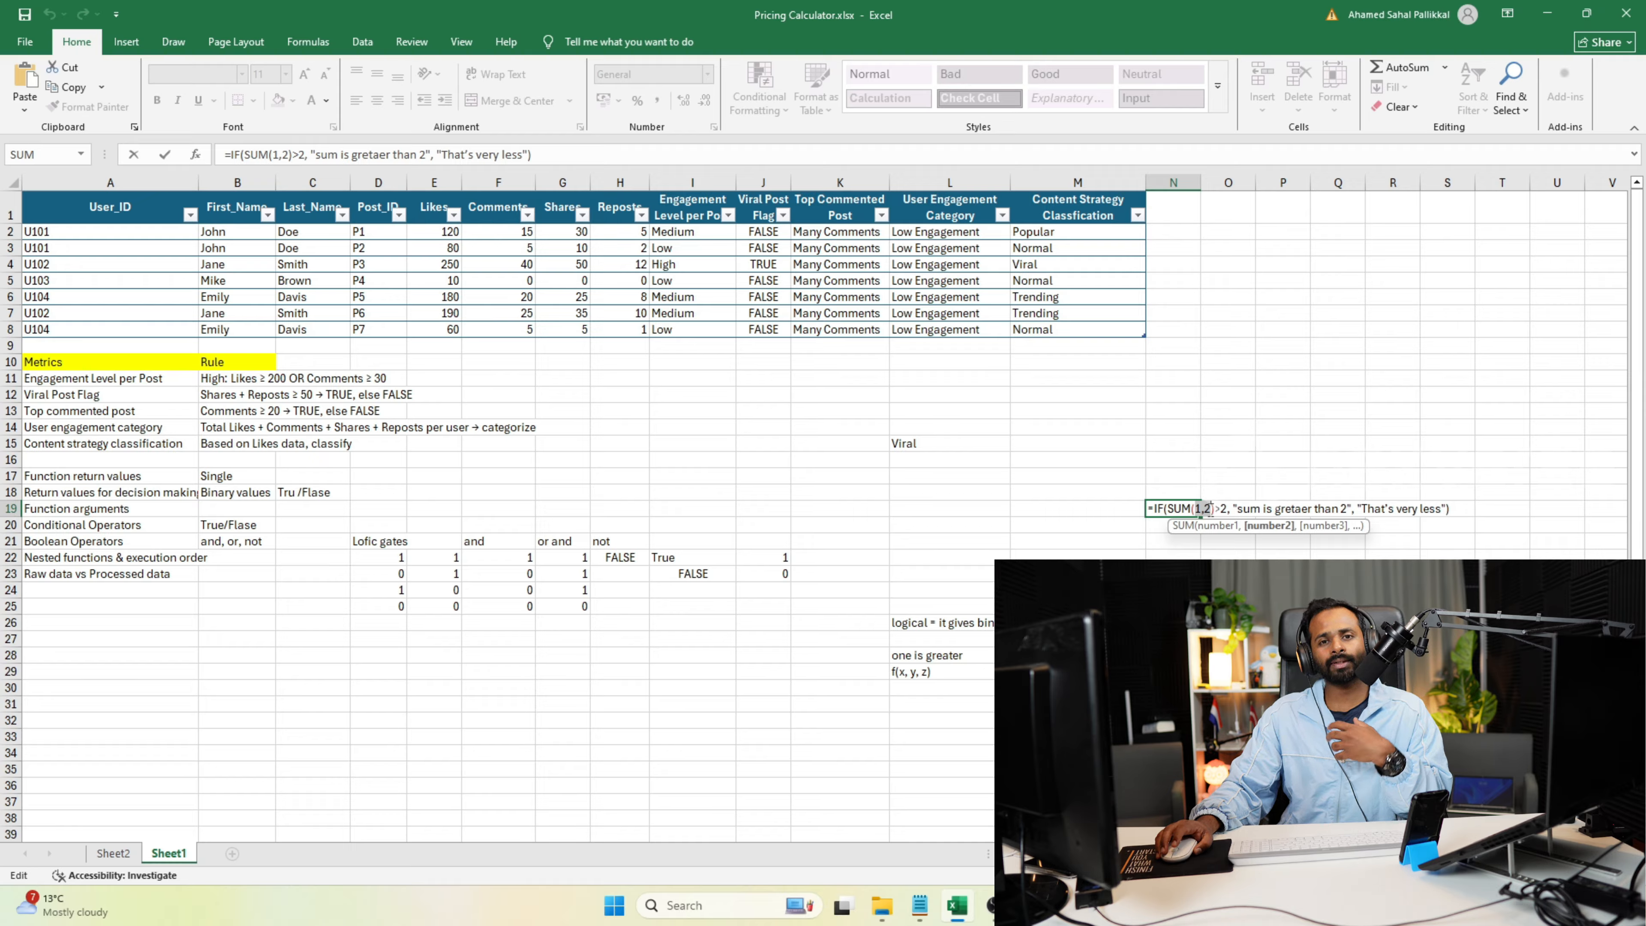
key(ctrl+Return)
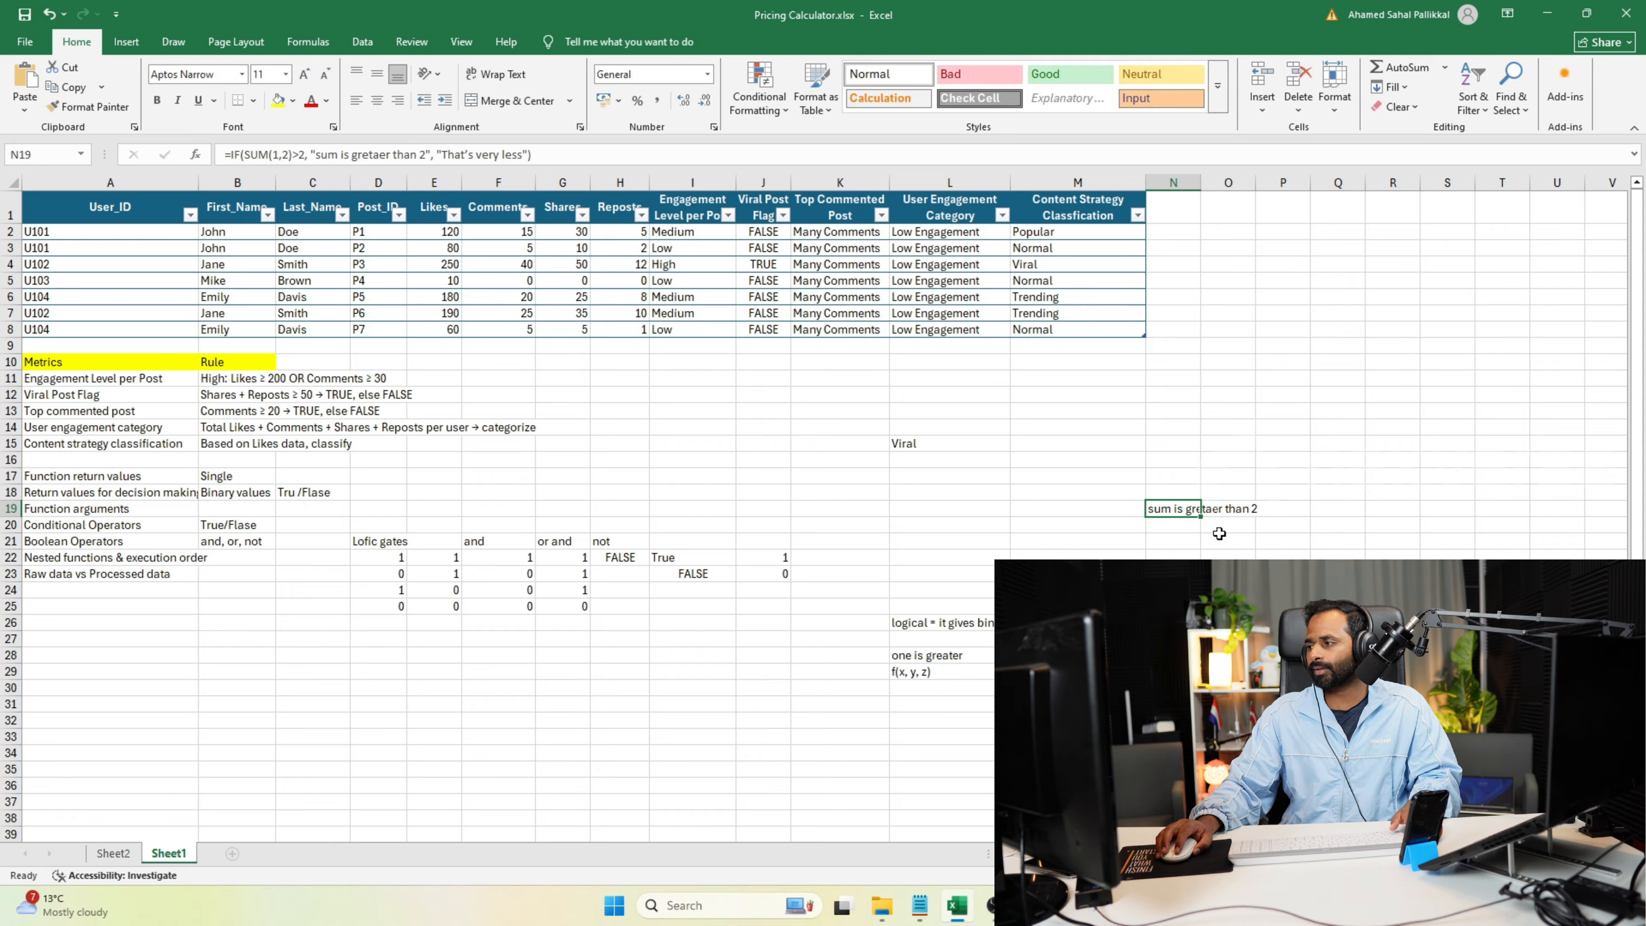
double_click(1214, 508)
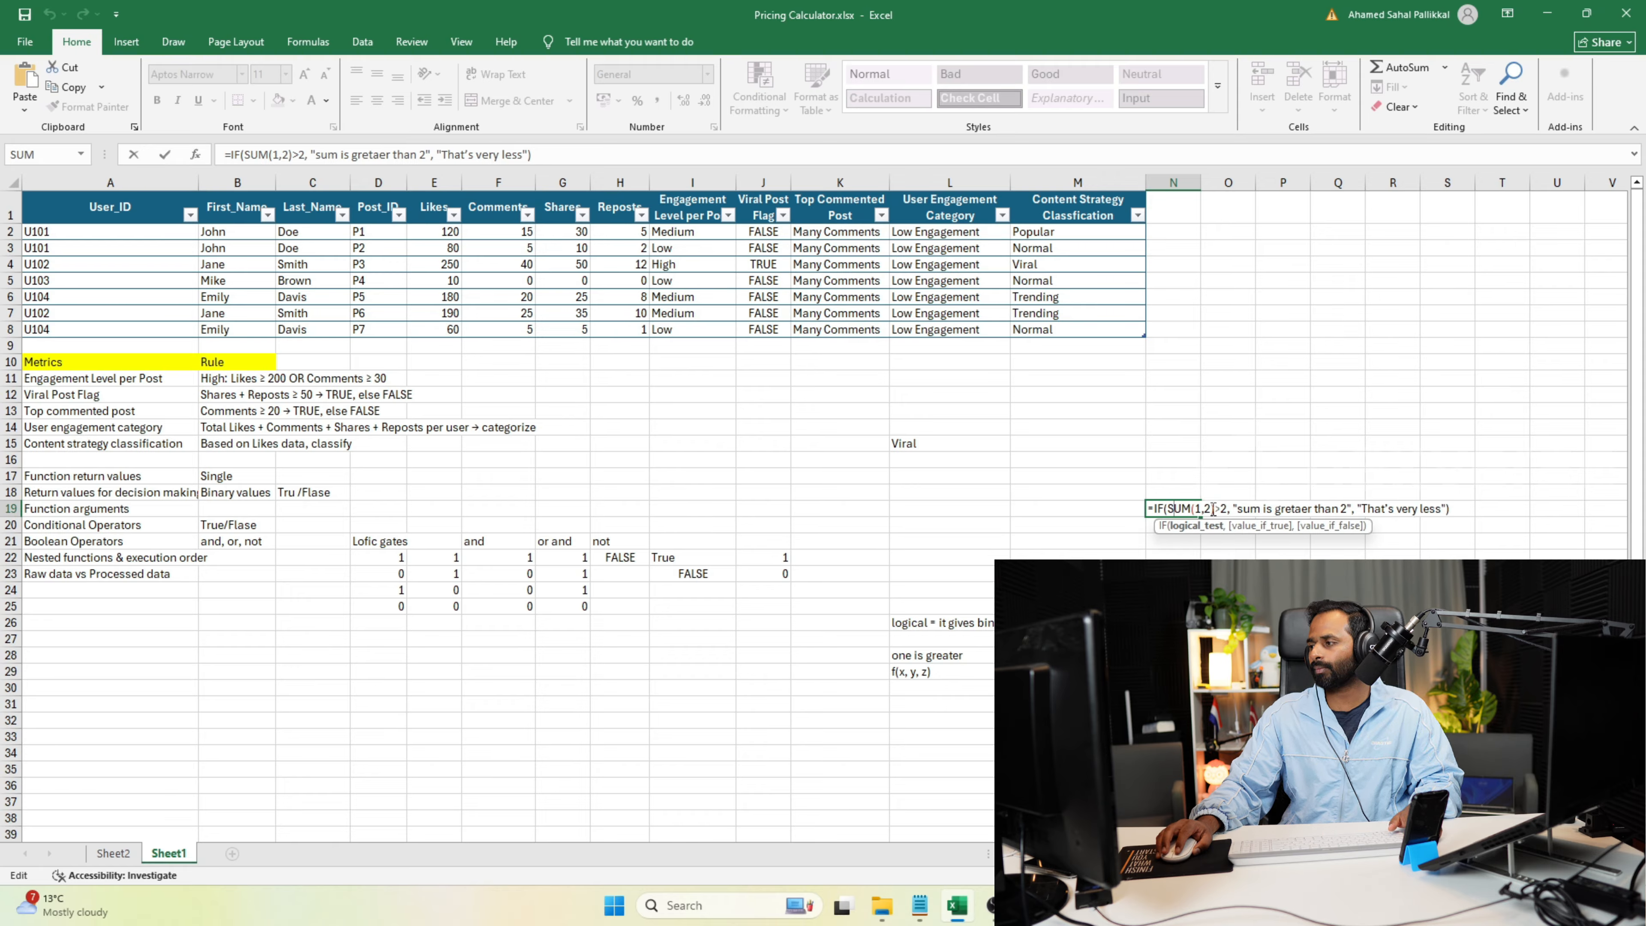
drag(1212, 509, 1198, 508)
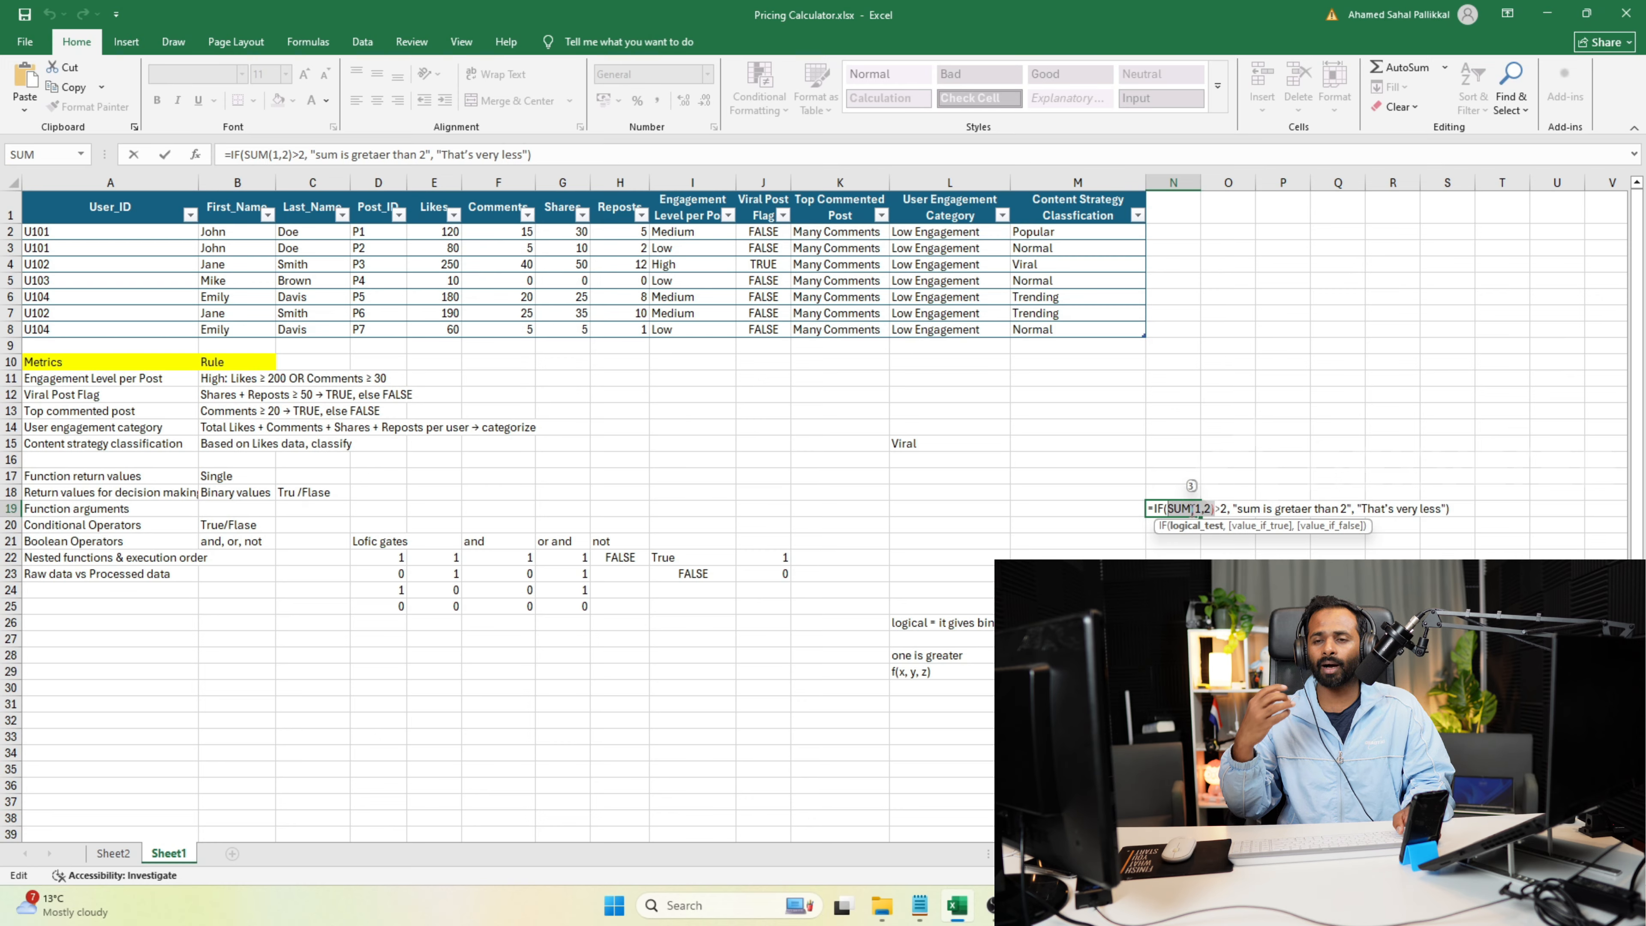
key(Return)
Enter the formula =MAX(1,2,3) in cell N16 and check it.
click(1193, 462)
text(=max()
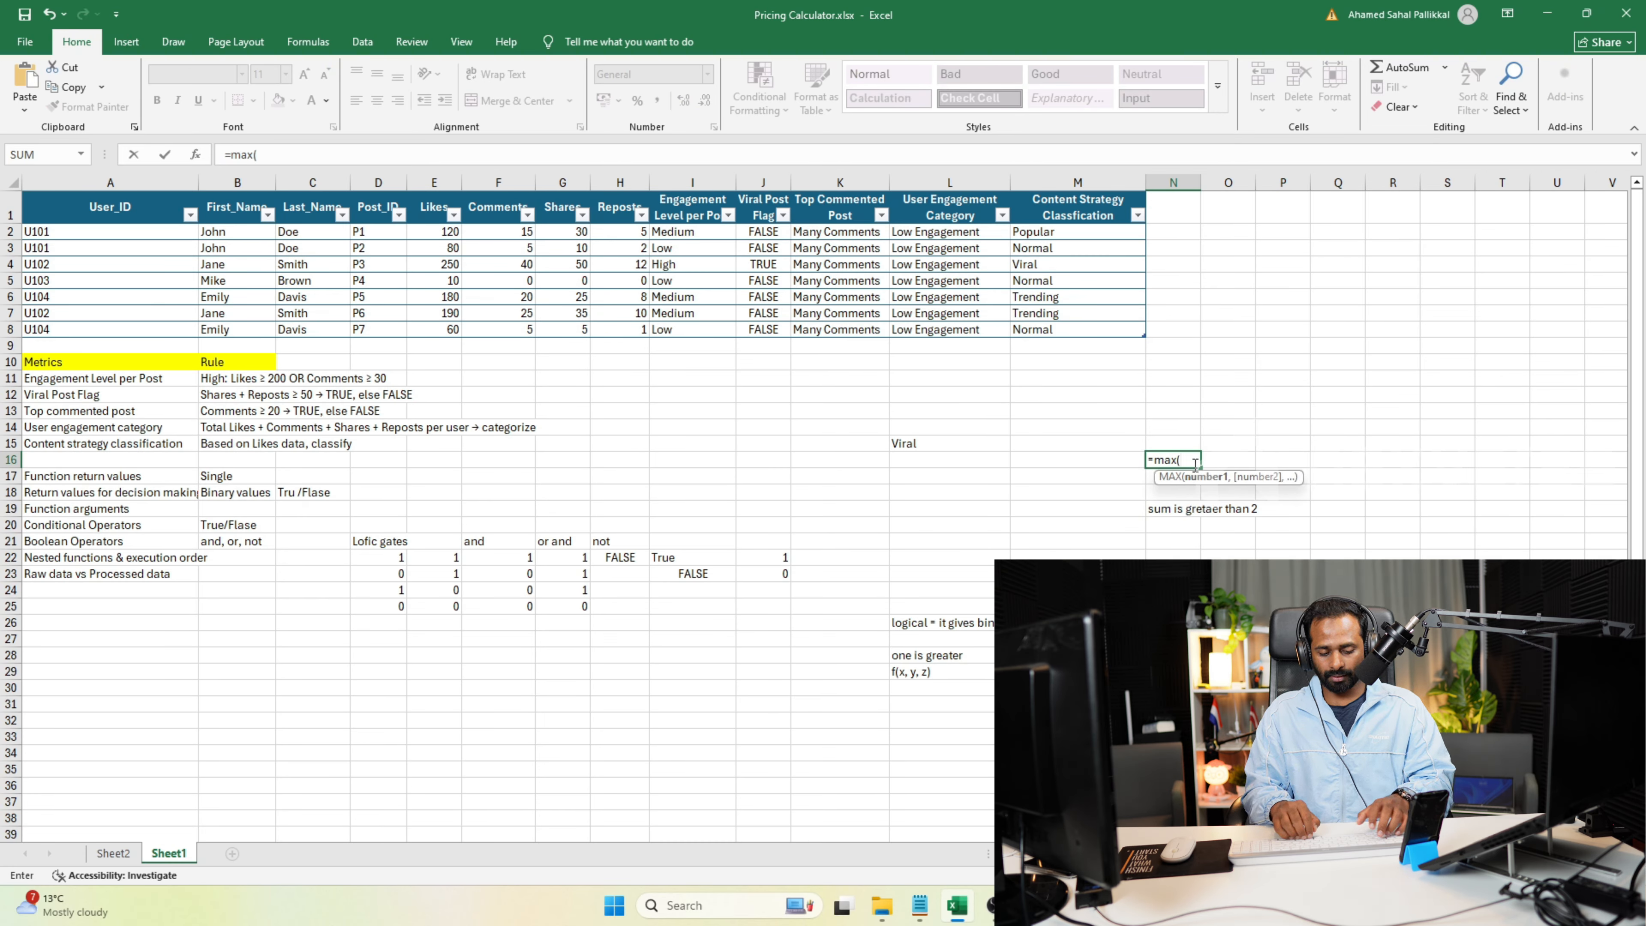
text(1,)
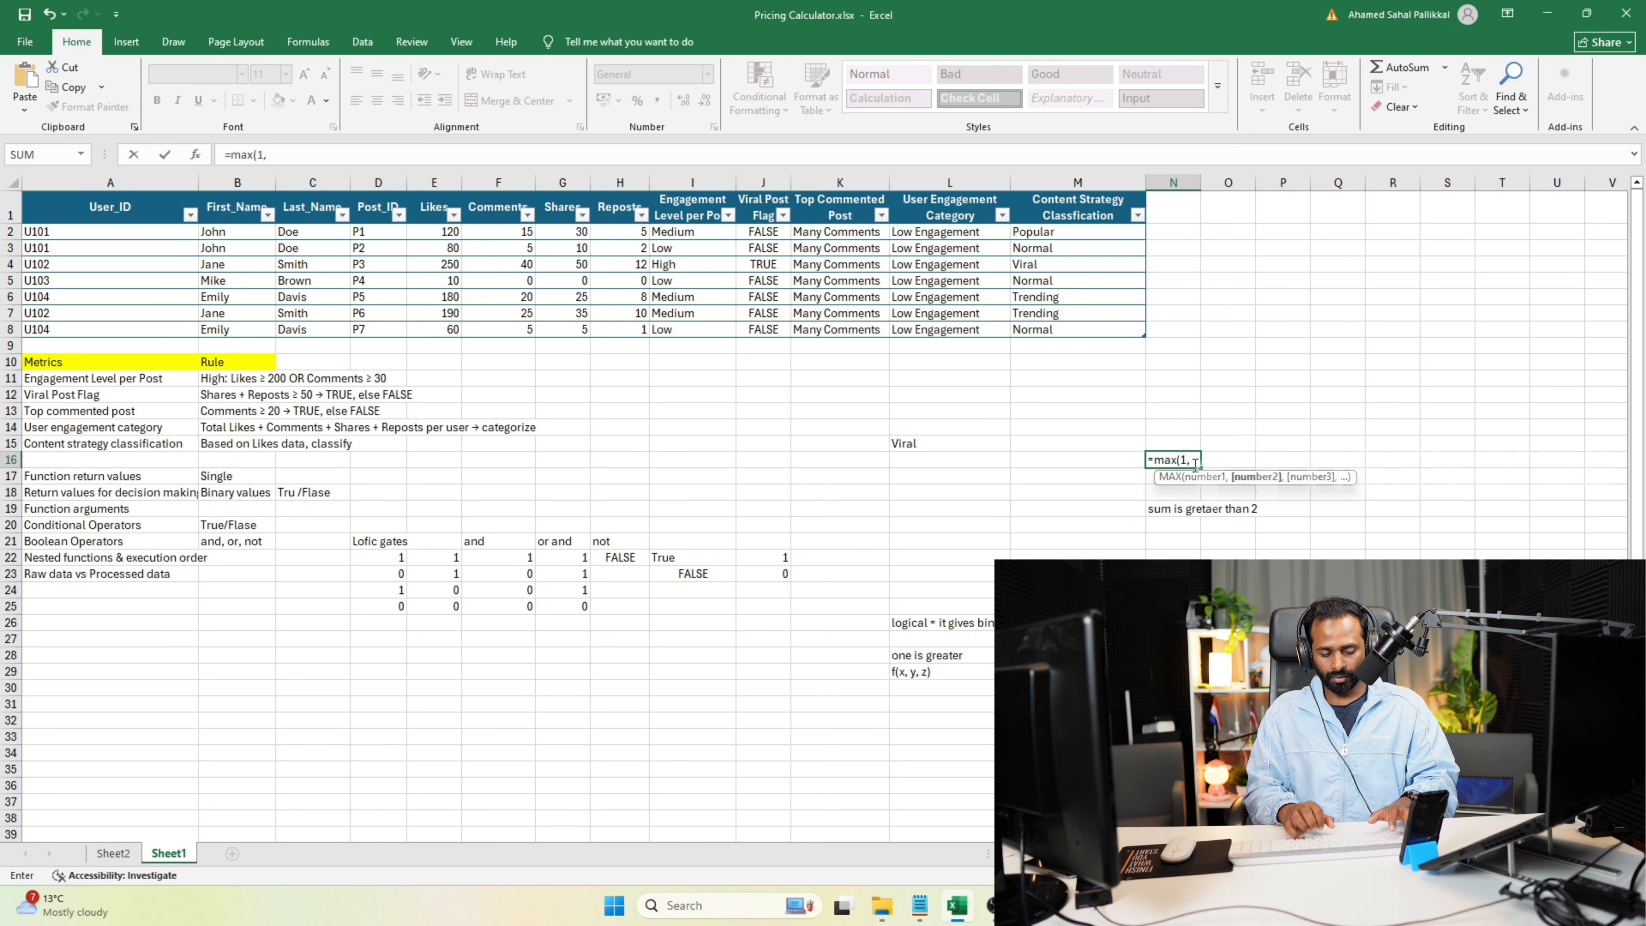
text(2,)
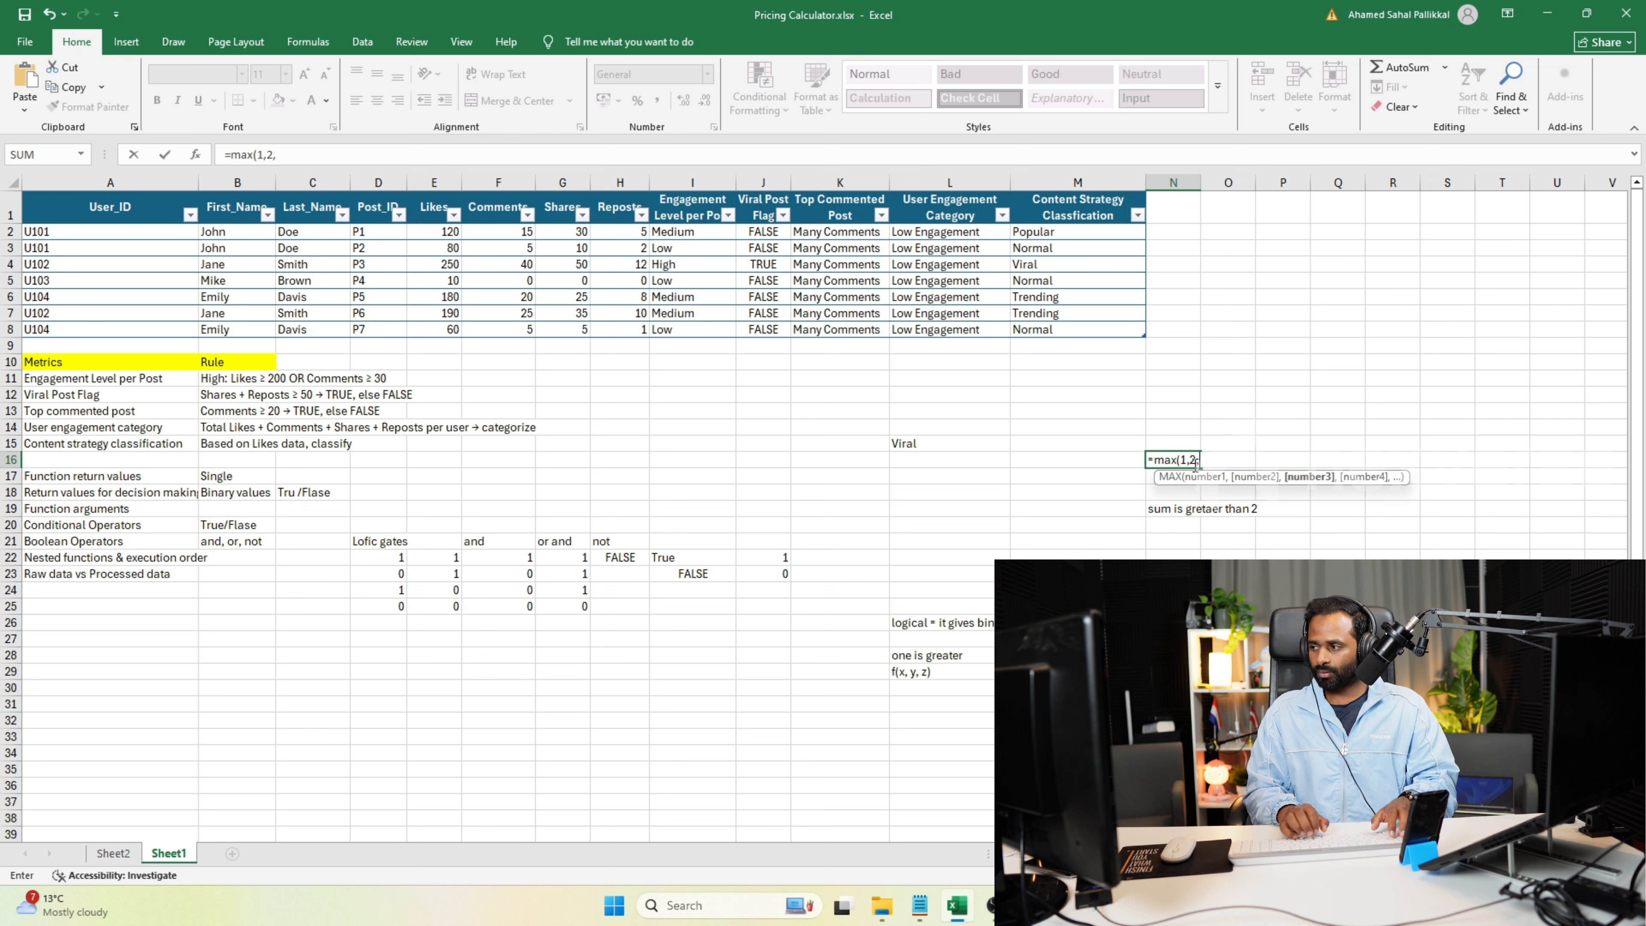
text(3))
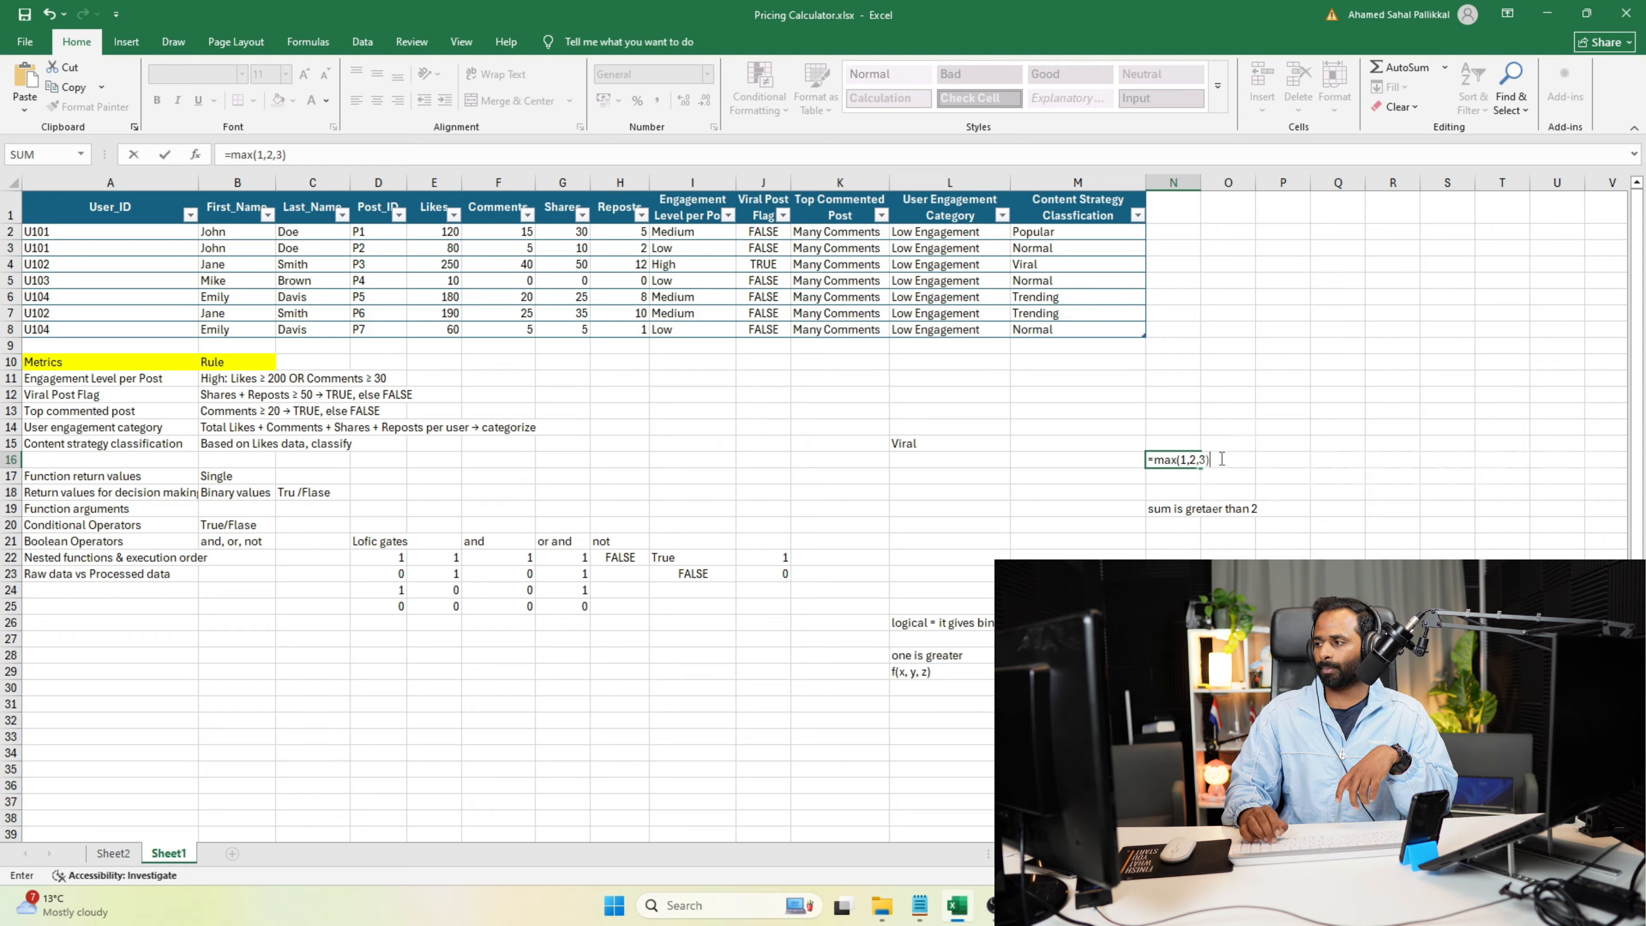
key(Return)
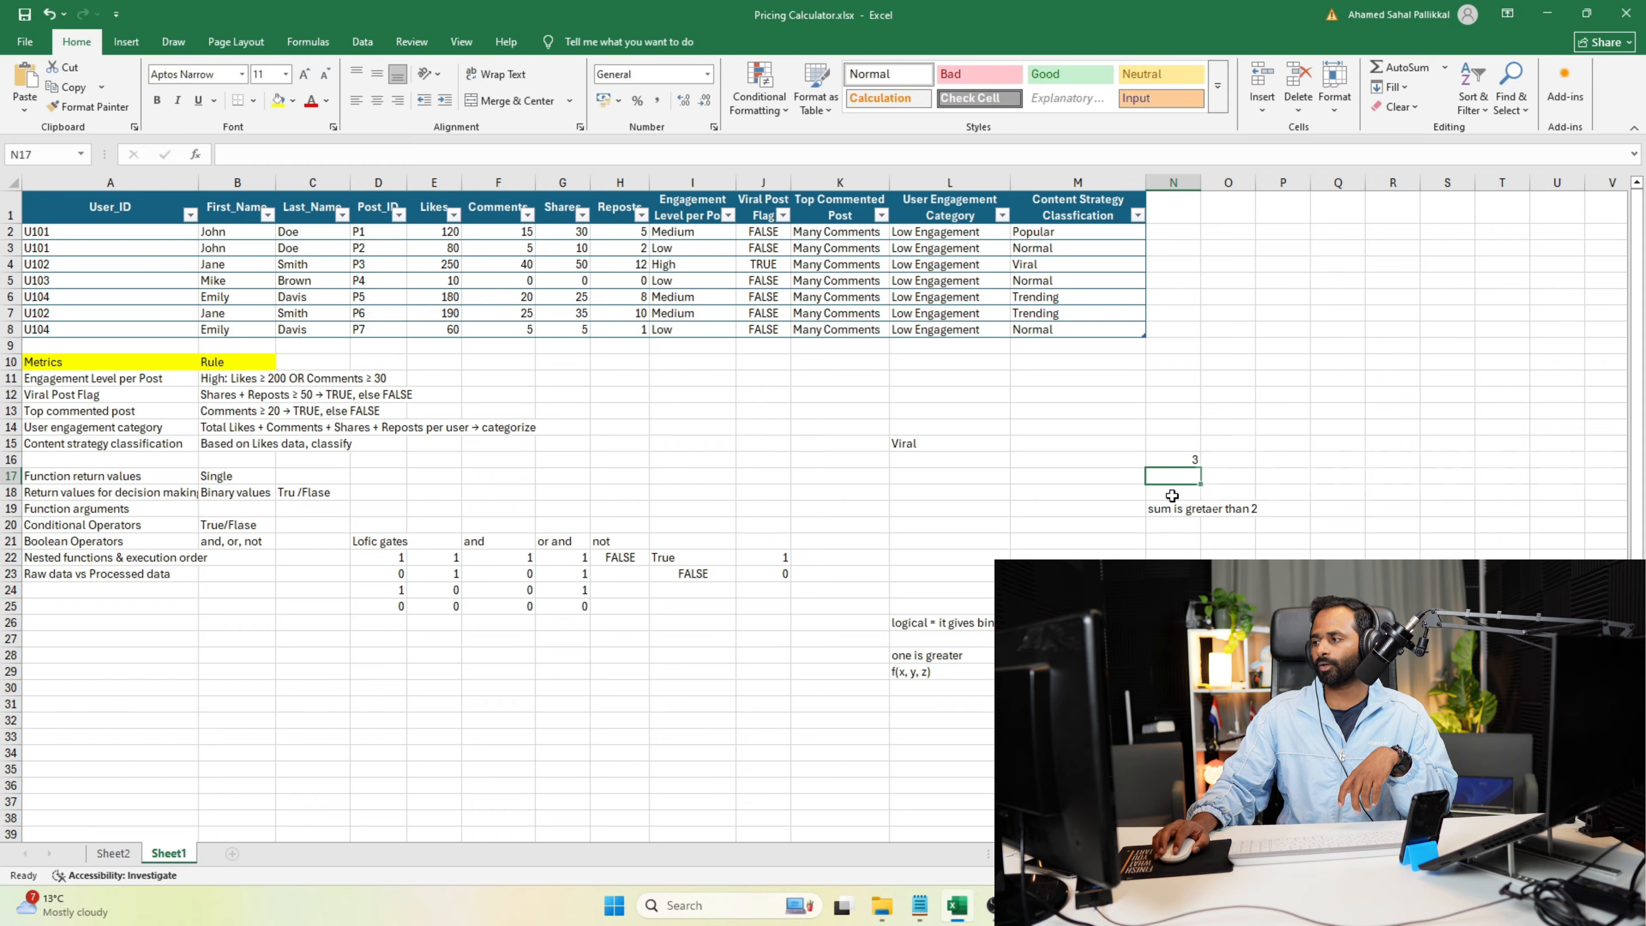
click(1183, 459)
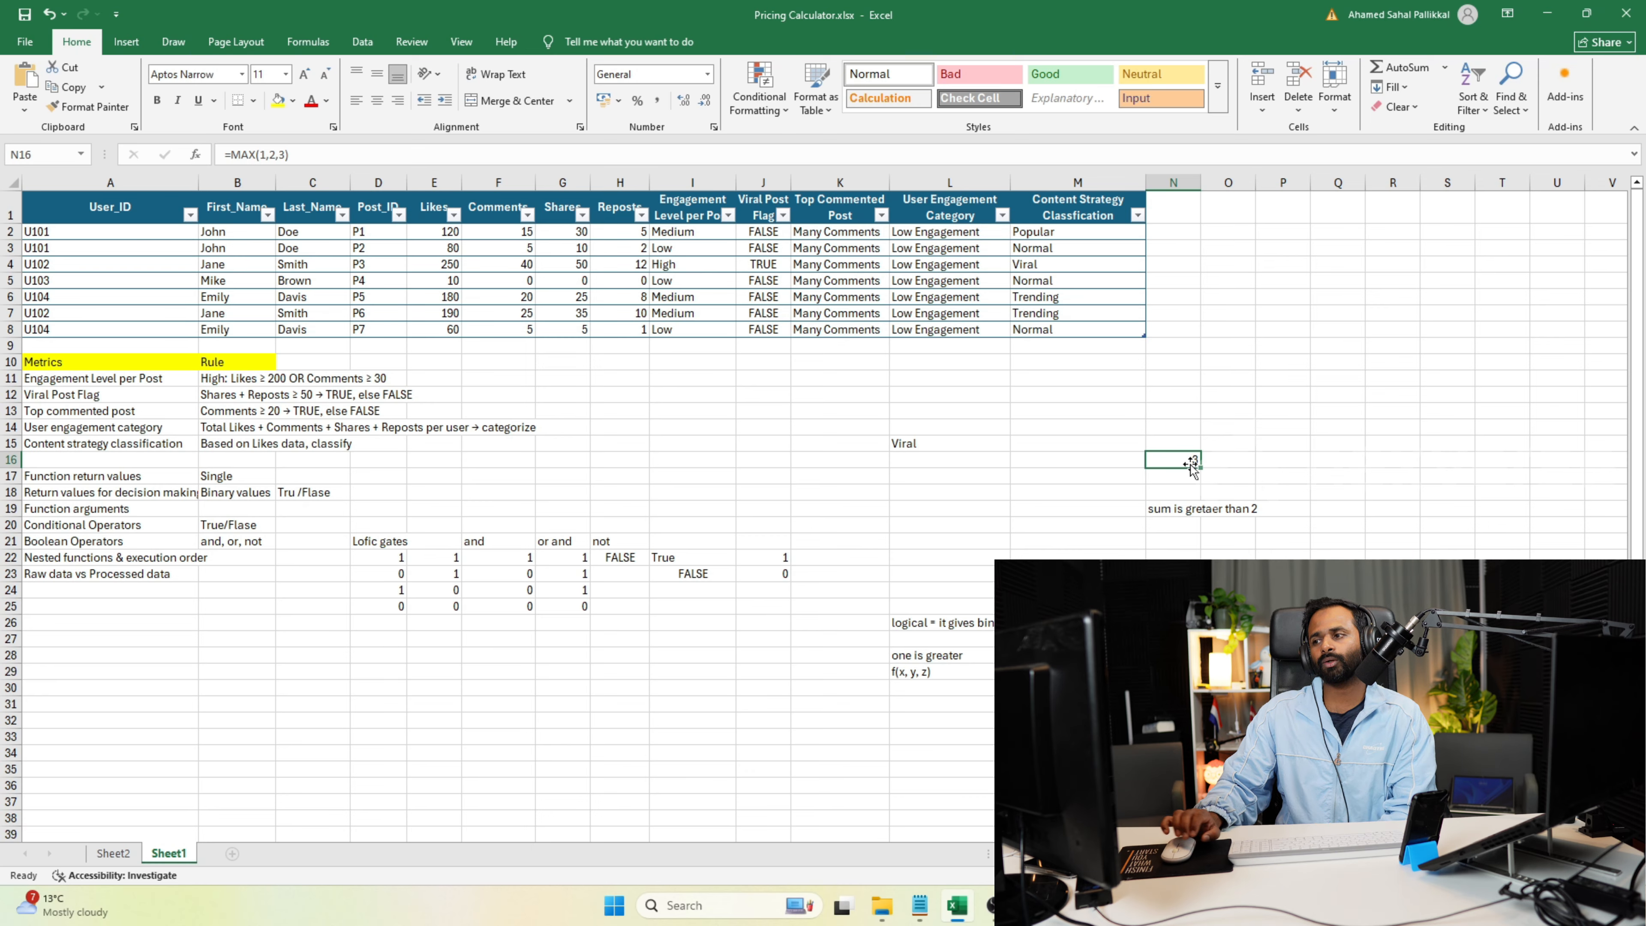
Enter an IF formula in cell O10 that uses MAX of the table's Likes column as its test and returns "sample".
click(1228, 366)
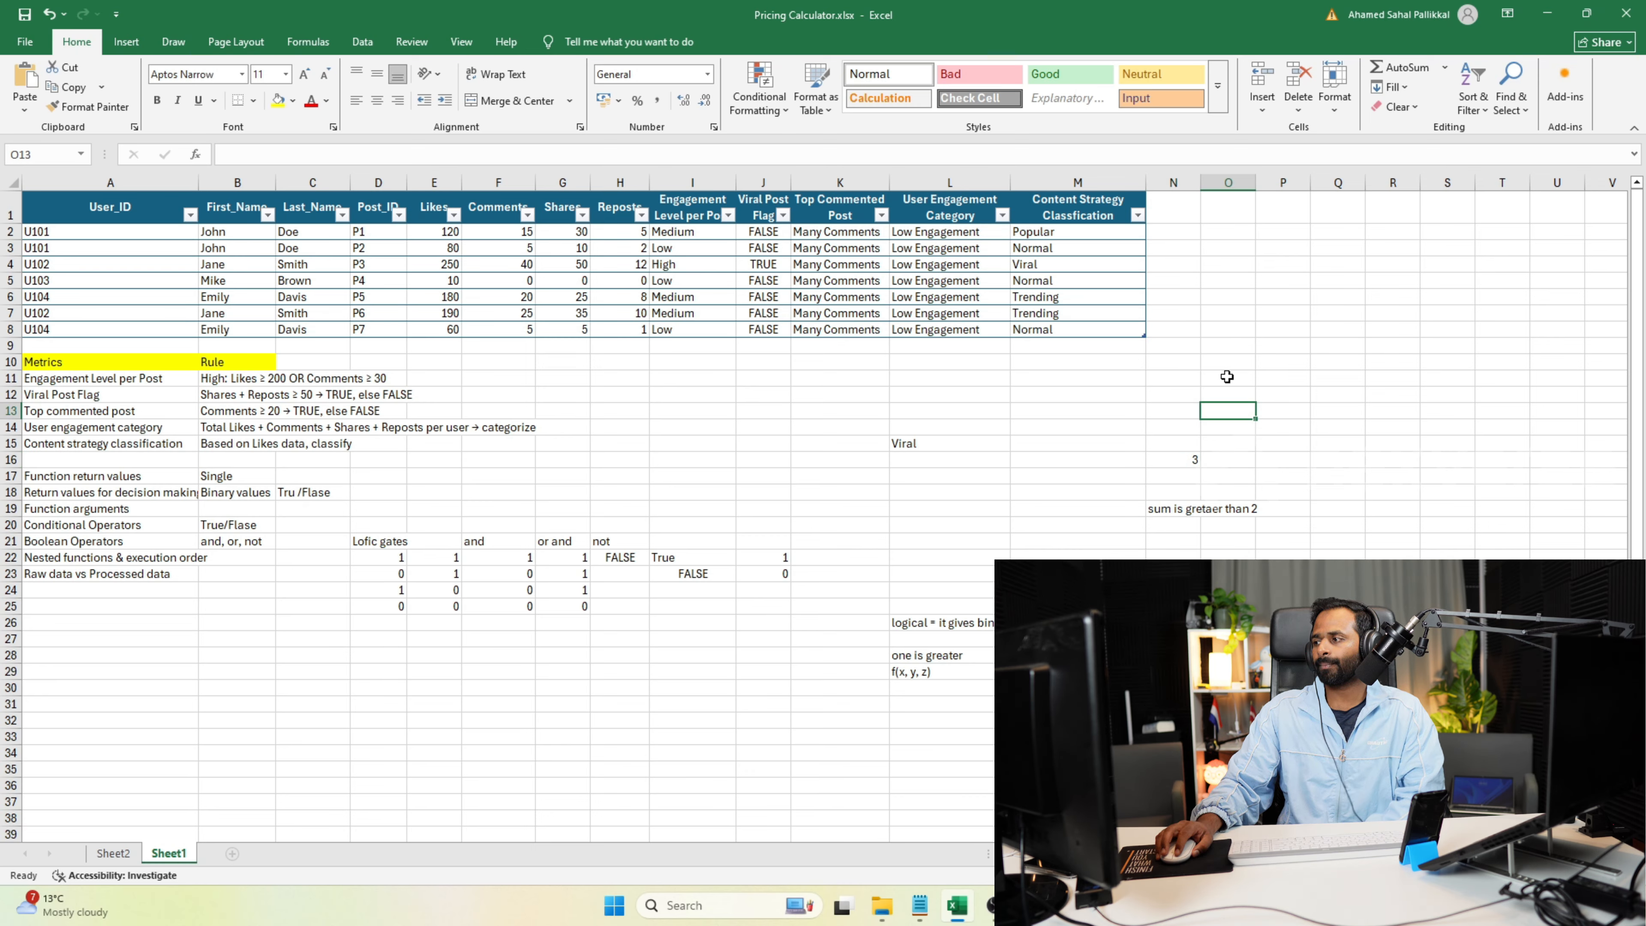
text(=if)
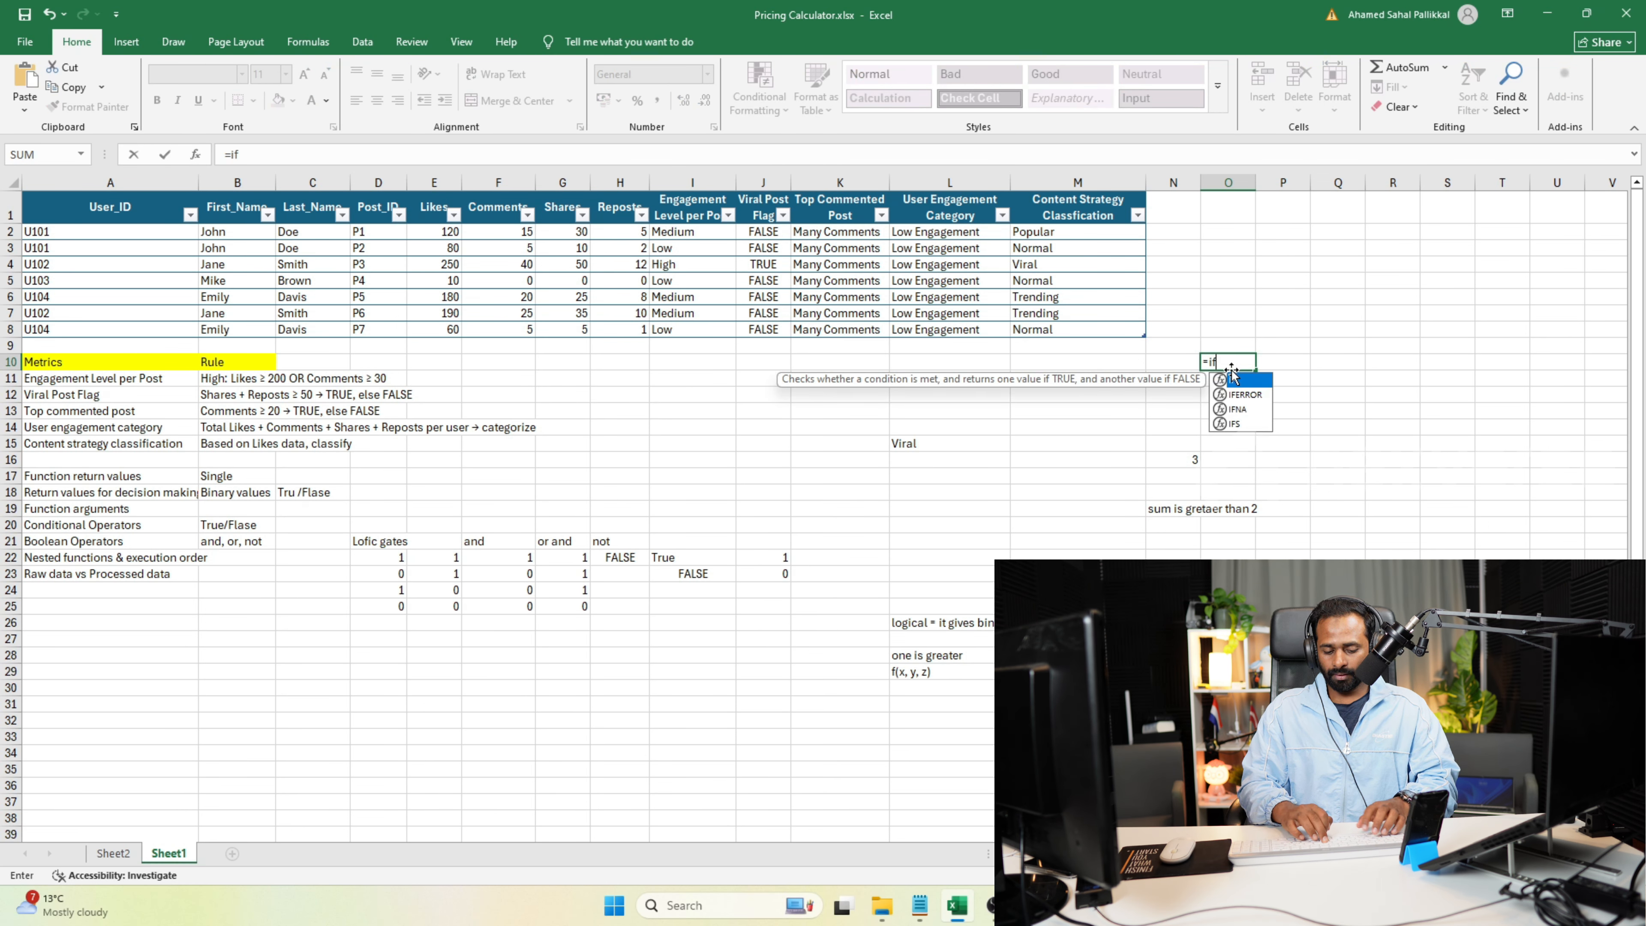
text((max()
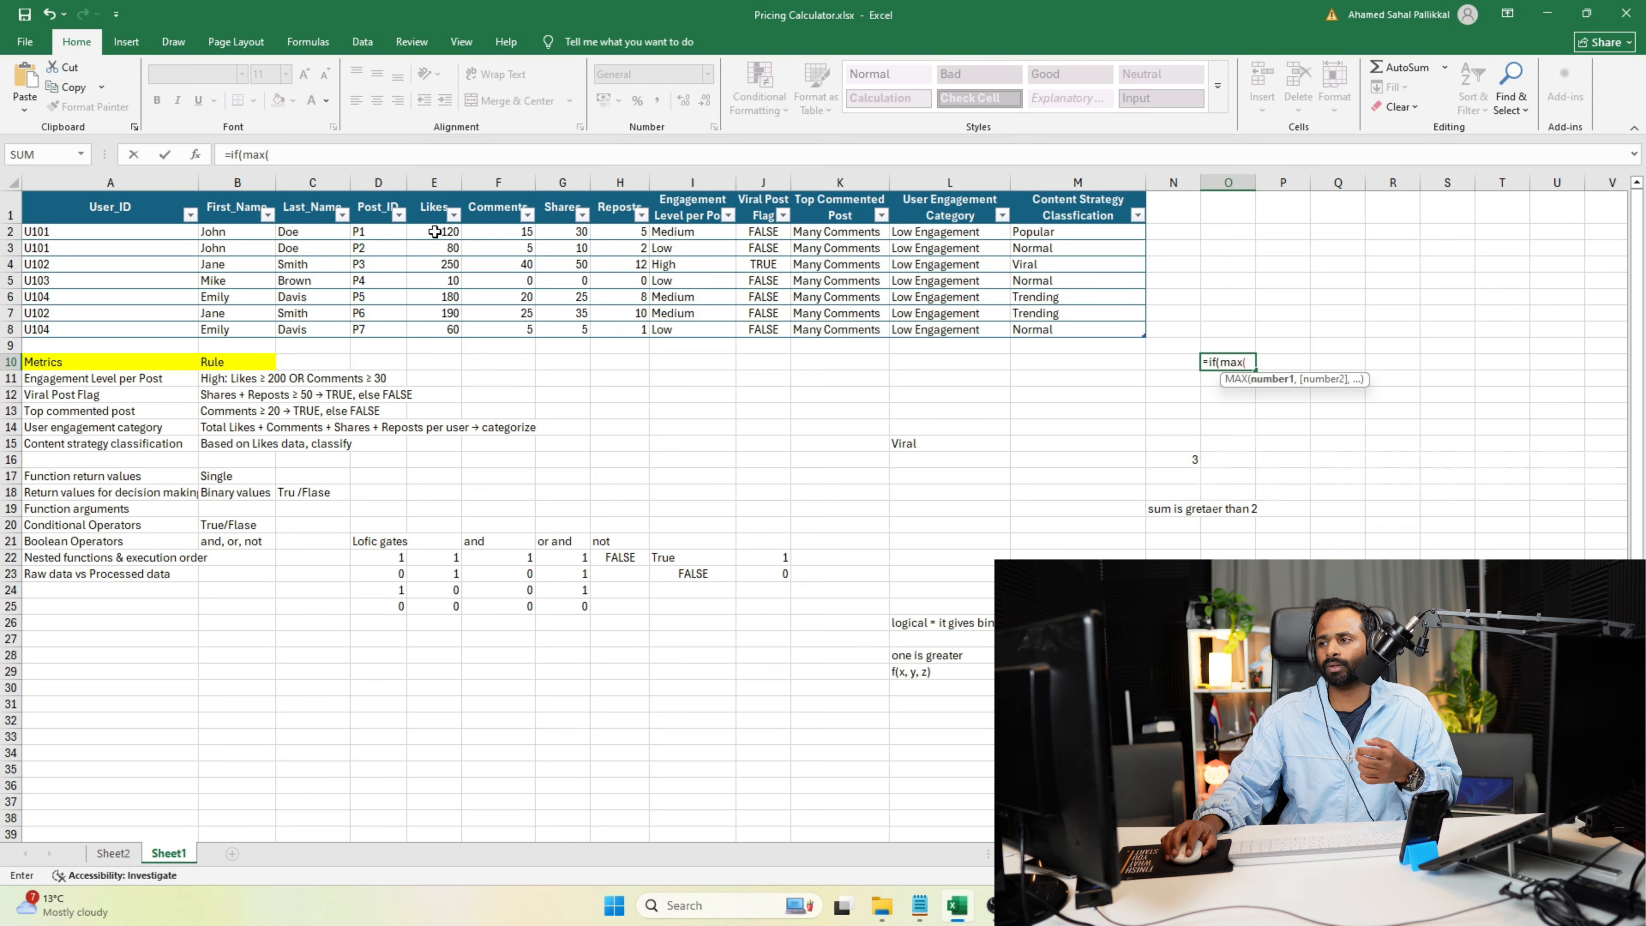
drag(431, 234, 433, 330)
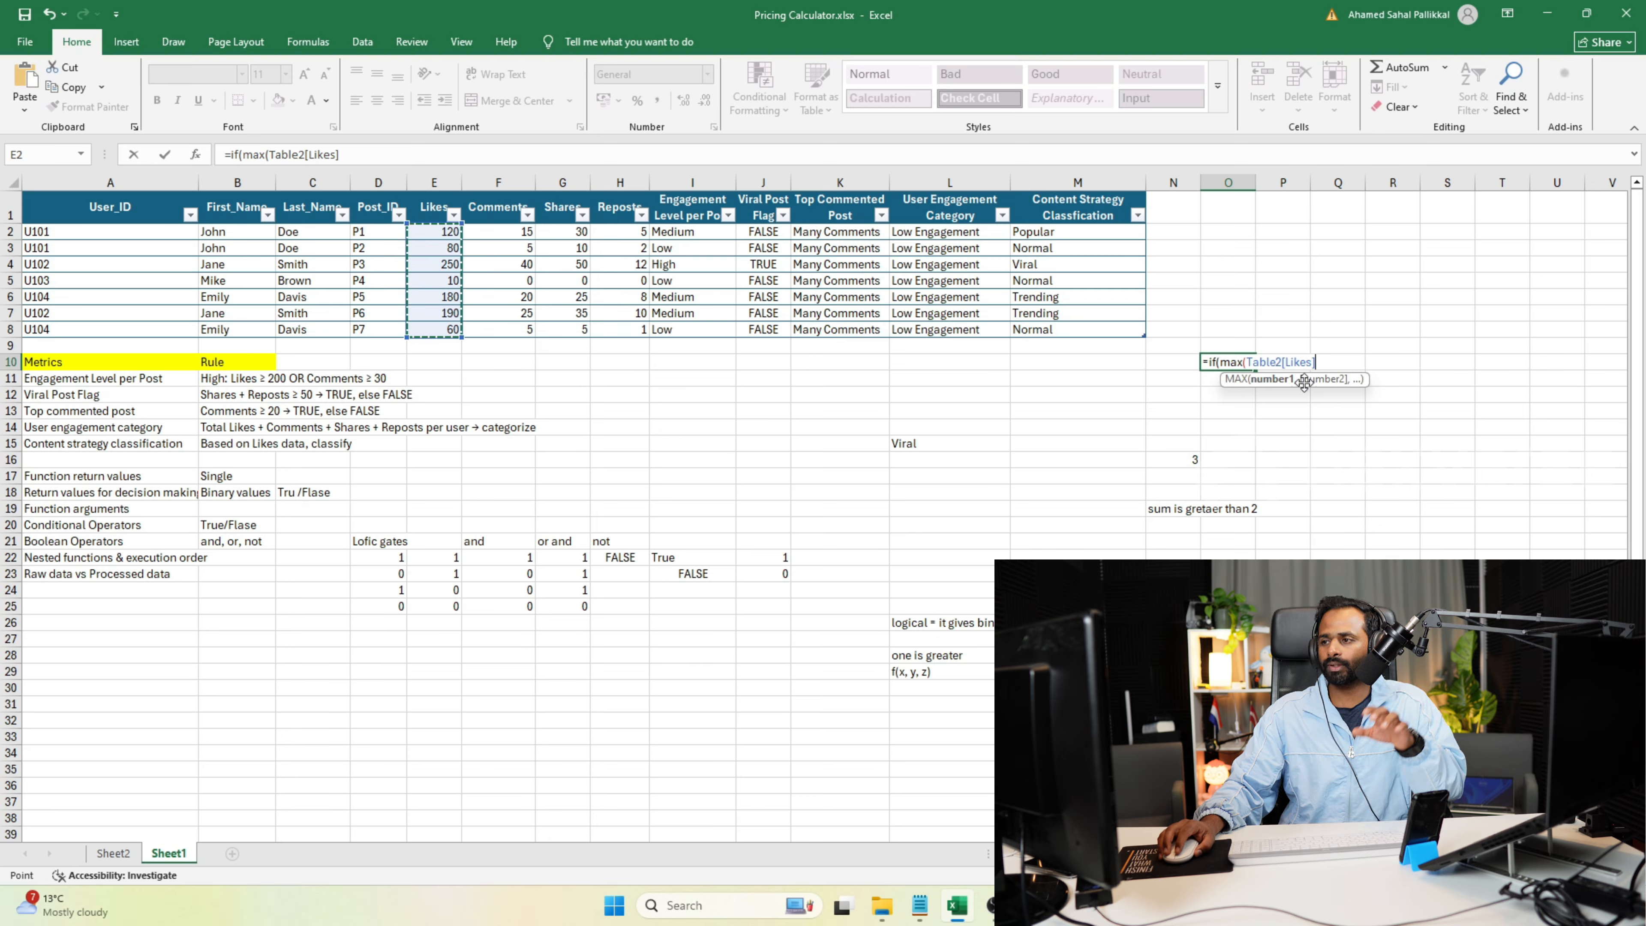
text())
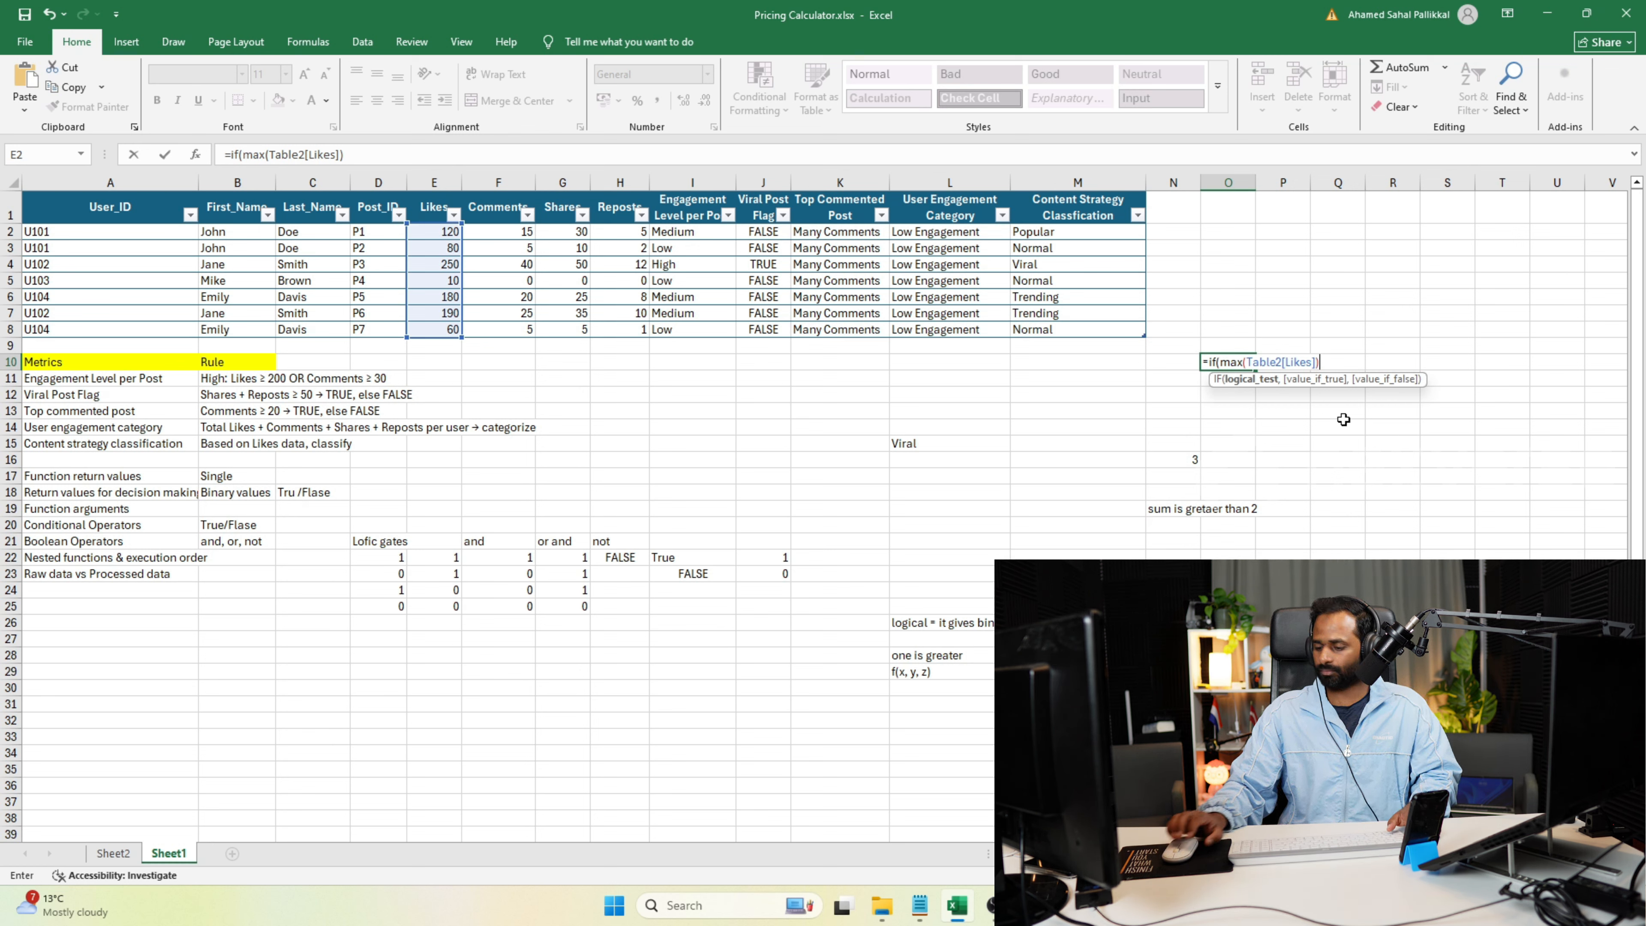
text(, ")
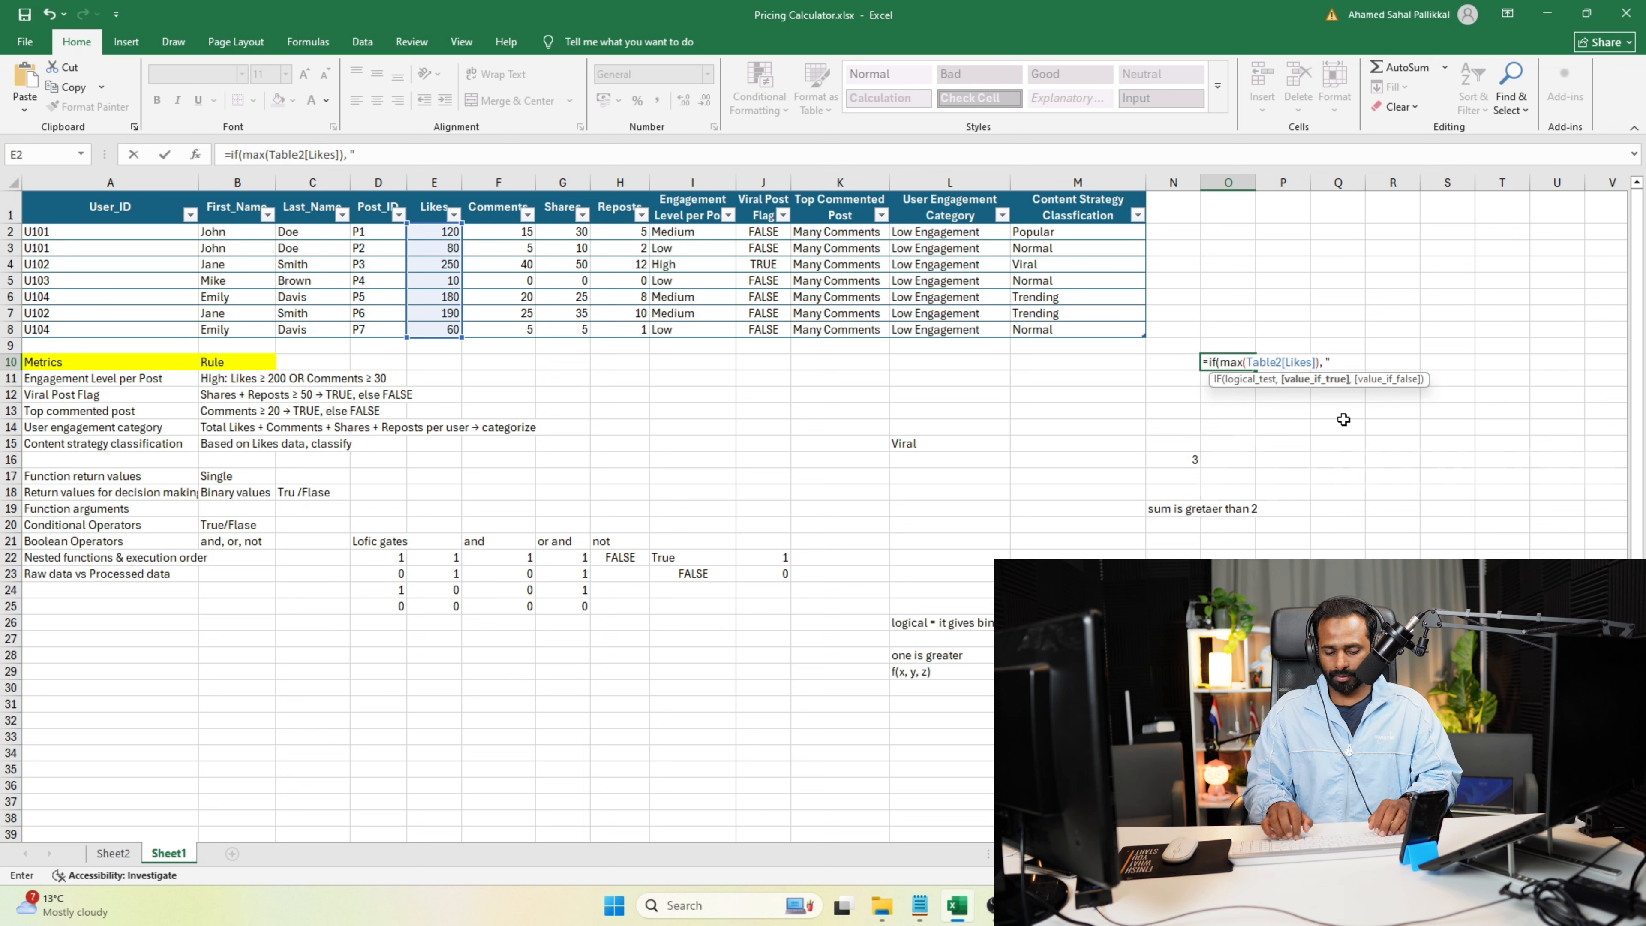
text(sample)
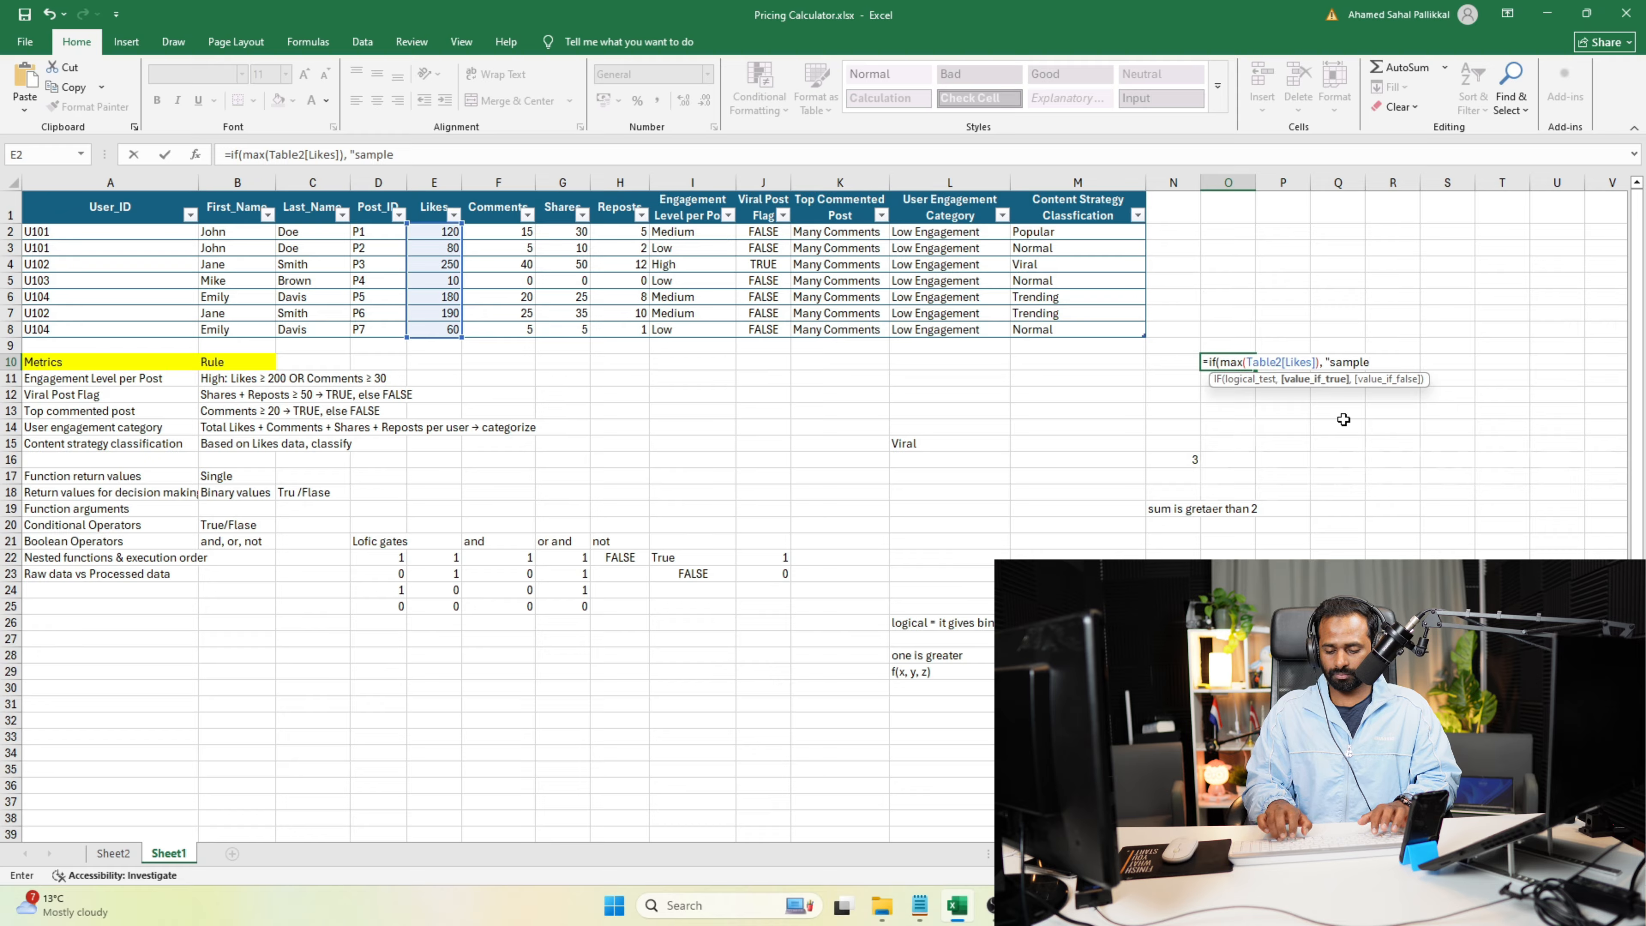
text("))
key(Return)
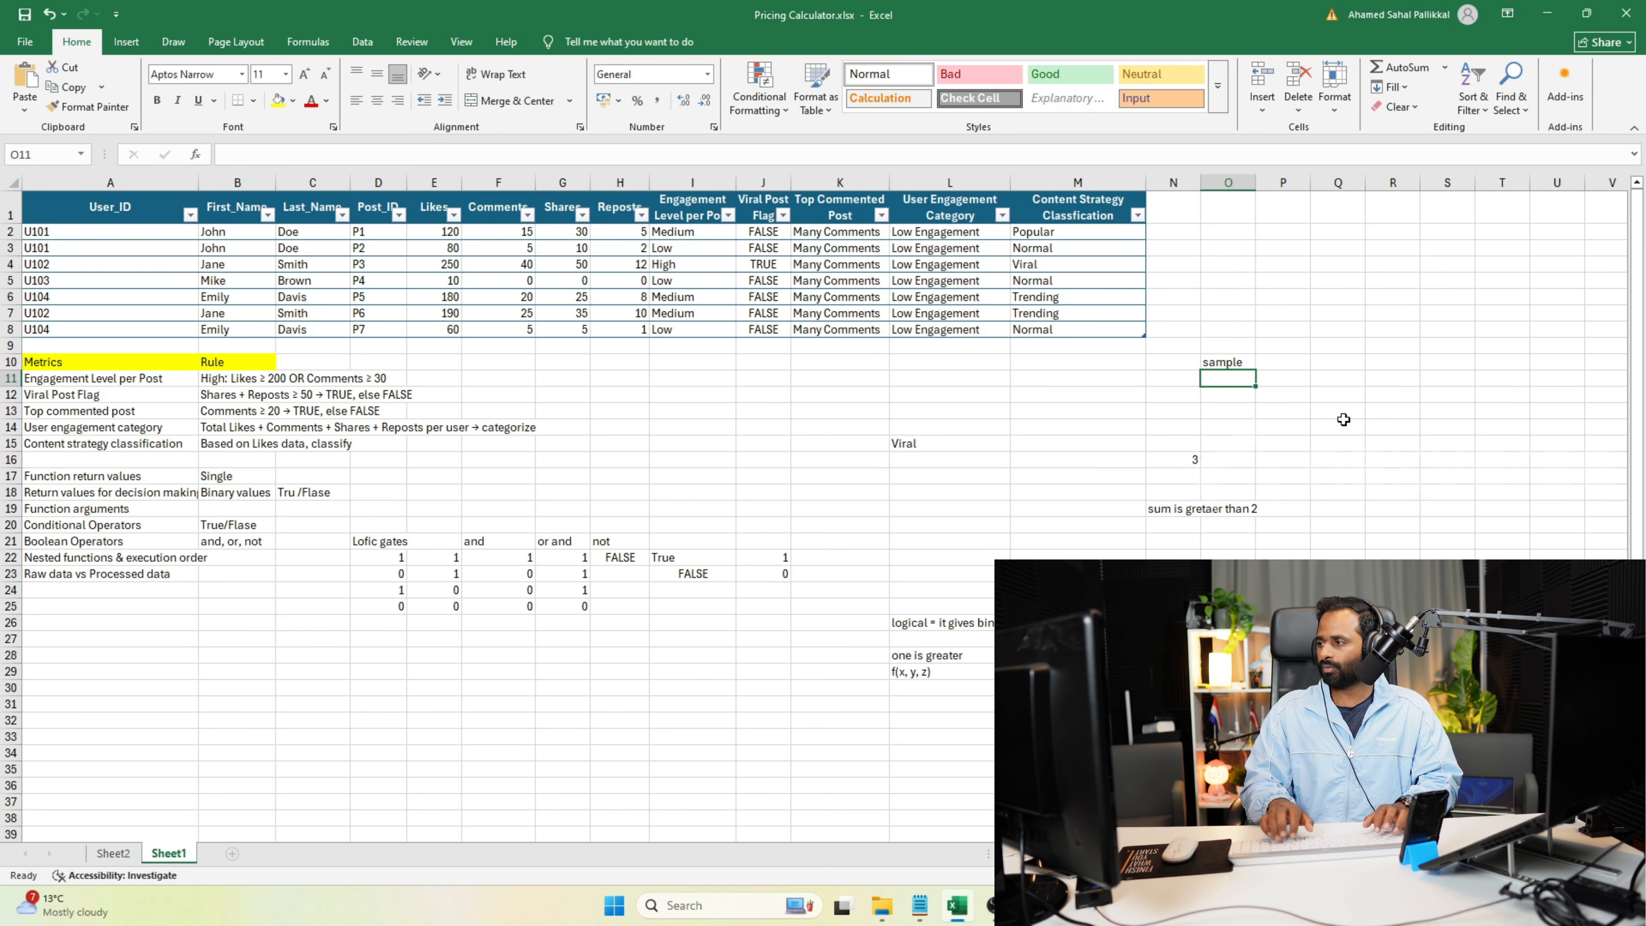
Enter the formula =MAX(Table2[Likes]) in cell P12 and compare it with the values in the Likes column.
click(1298, 391)
text(=)
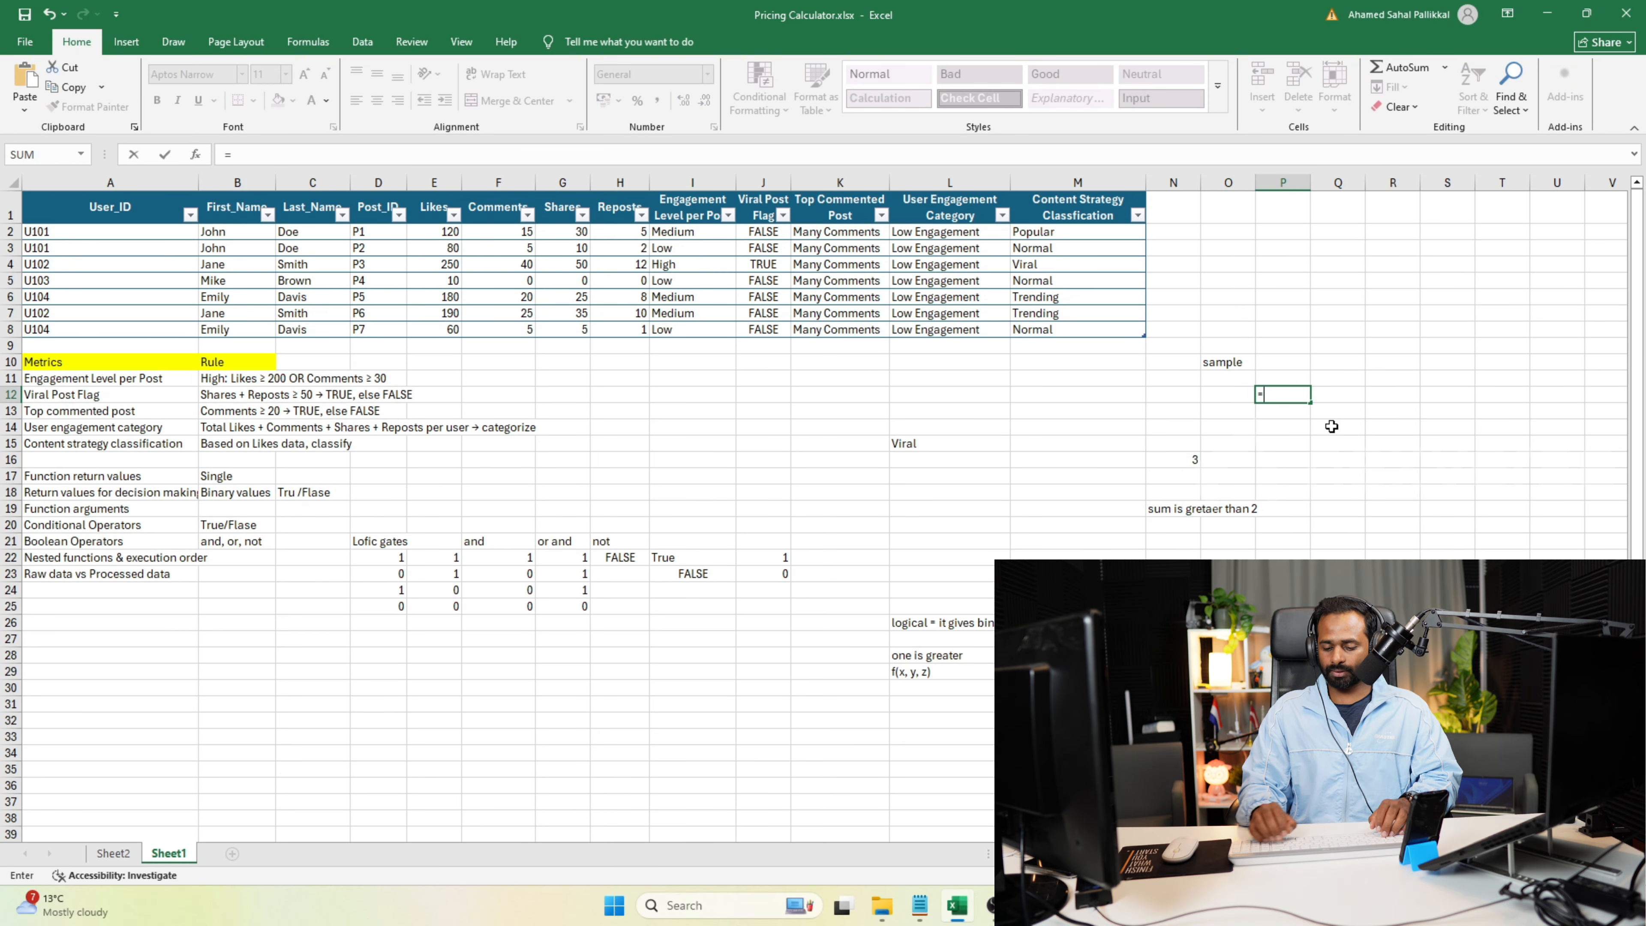
text(max()
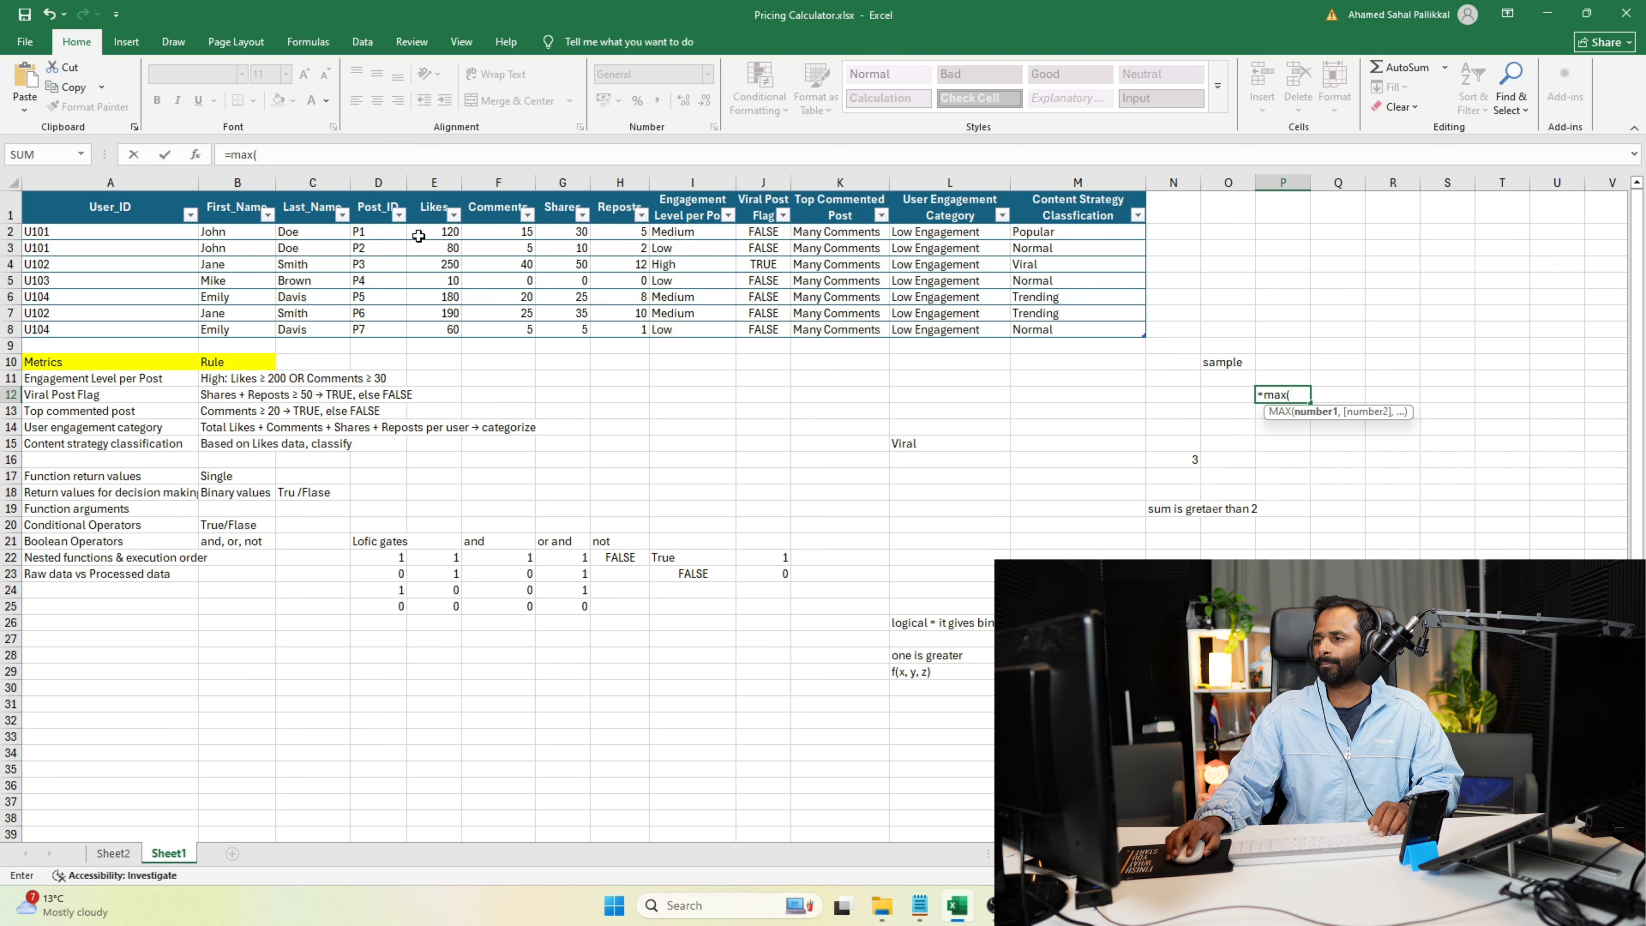
drag(425, 233, 430, 327)
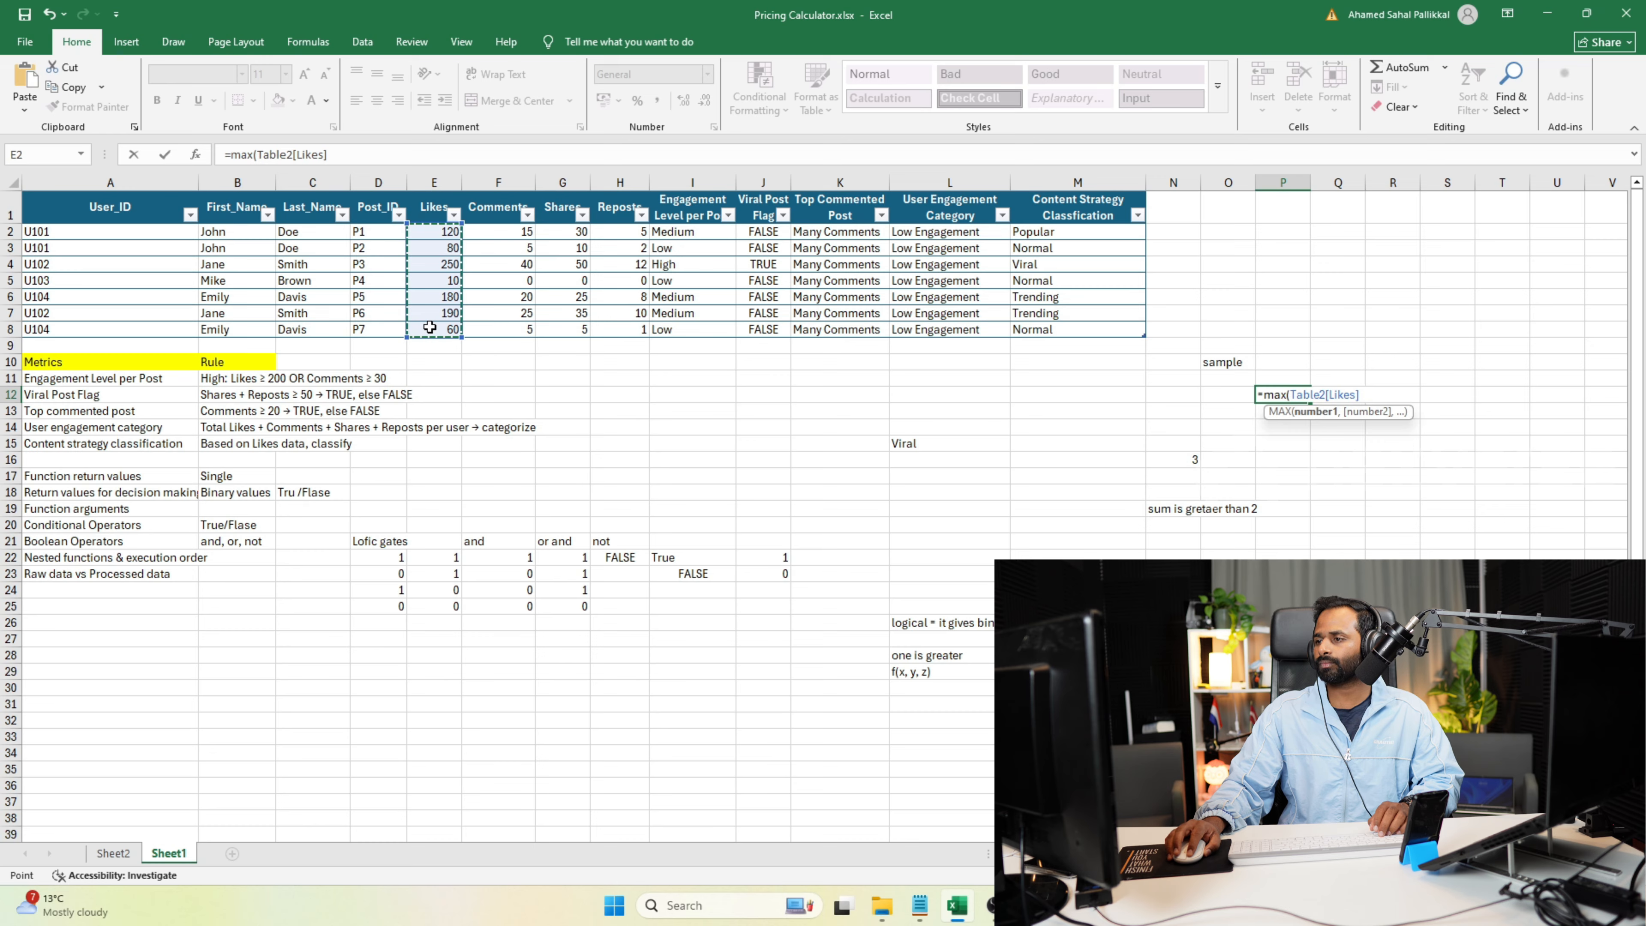
text())
key(Return)
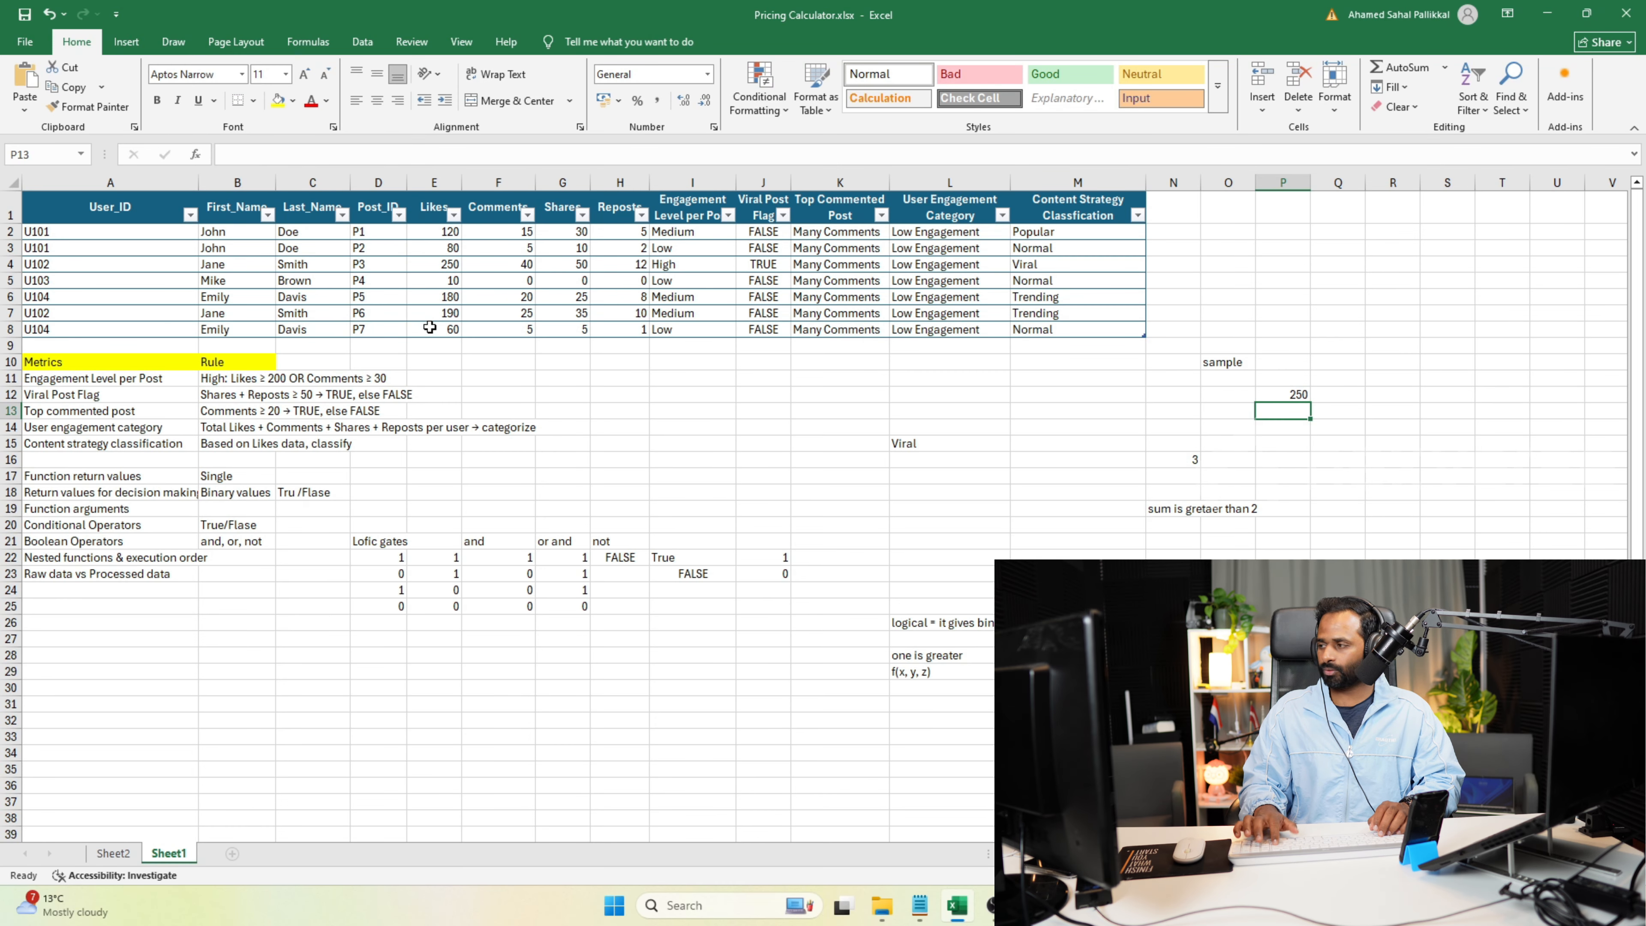
click(1284, 395)
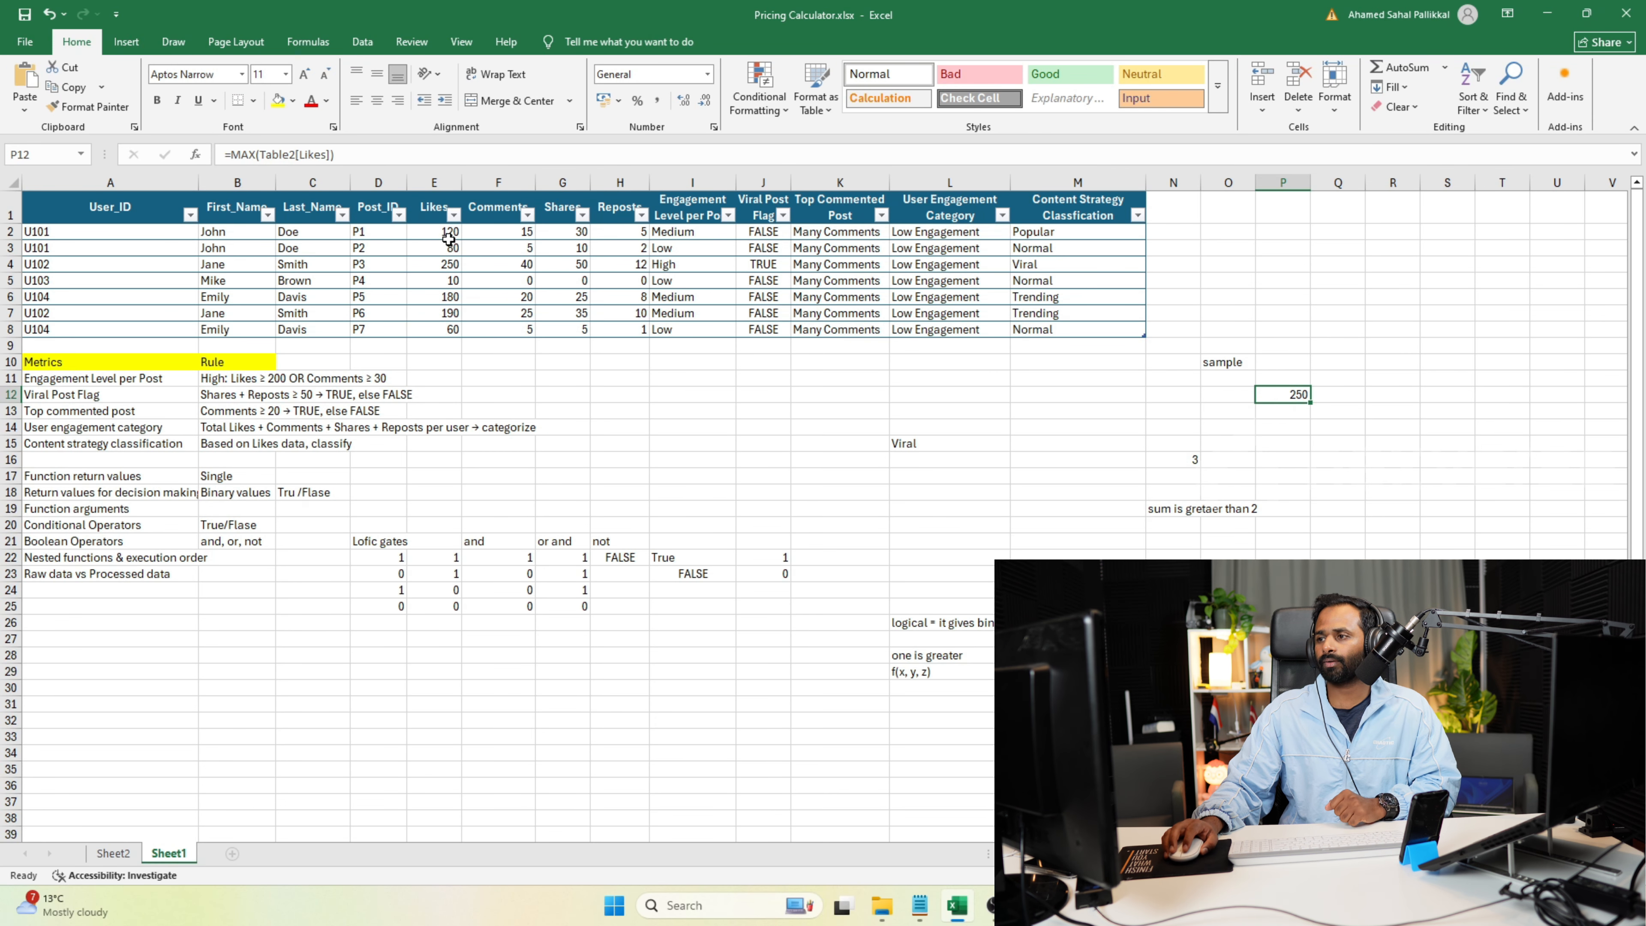
drag(434, 232, 443, 331)
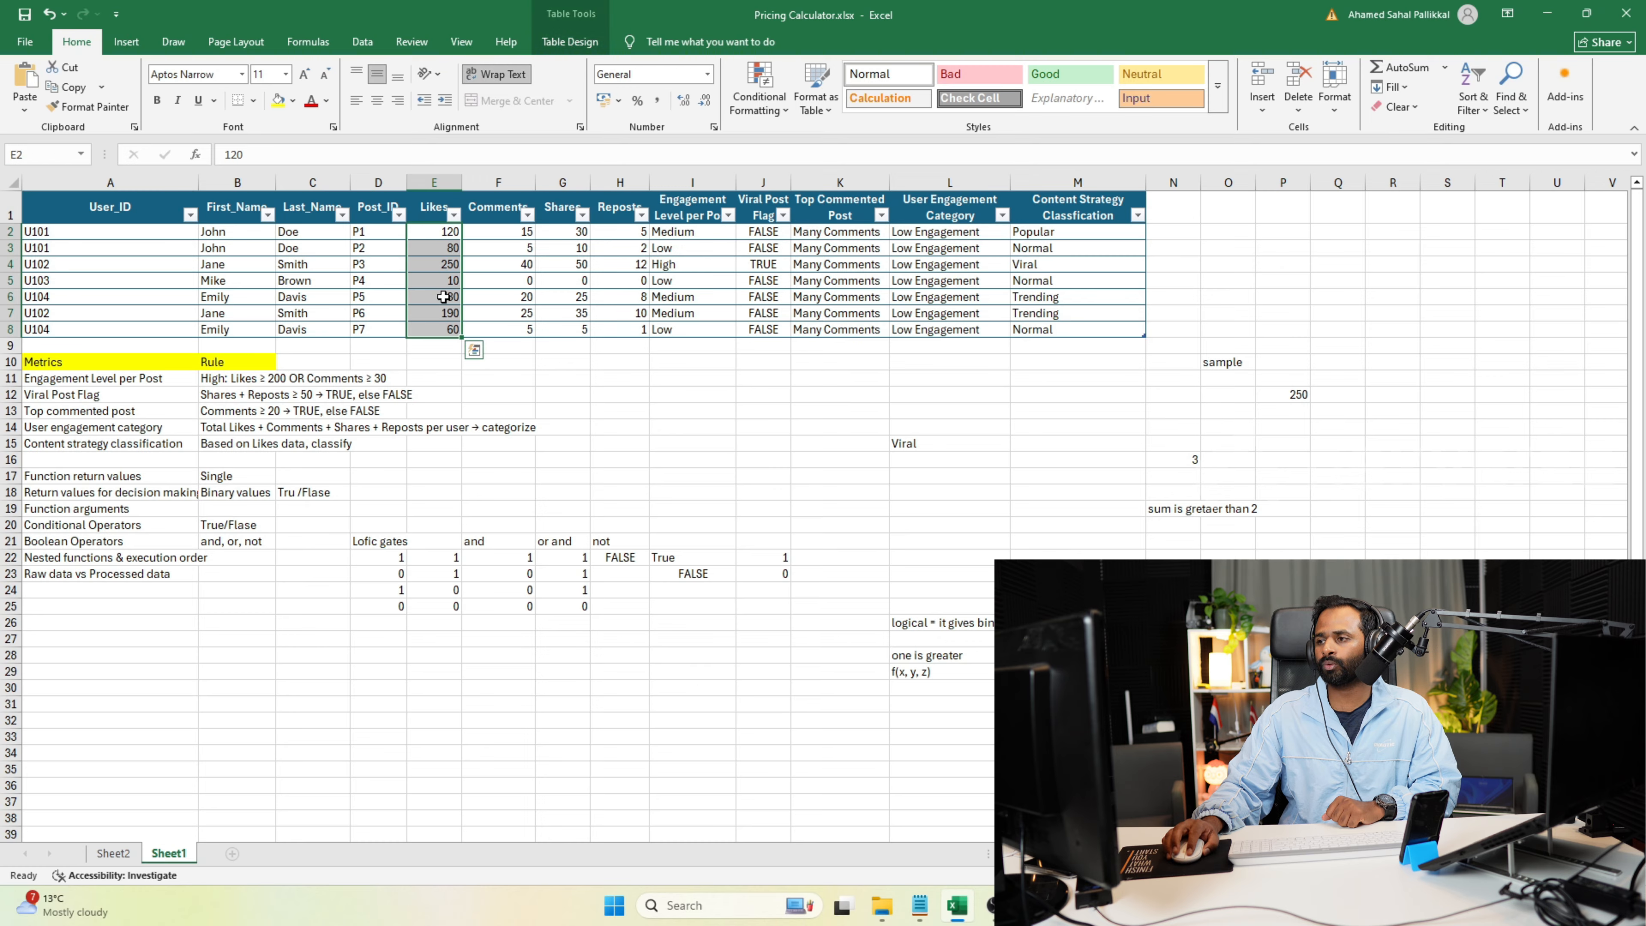
click(445, 264)
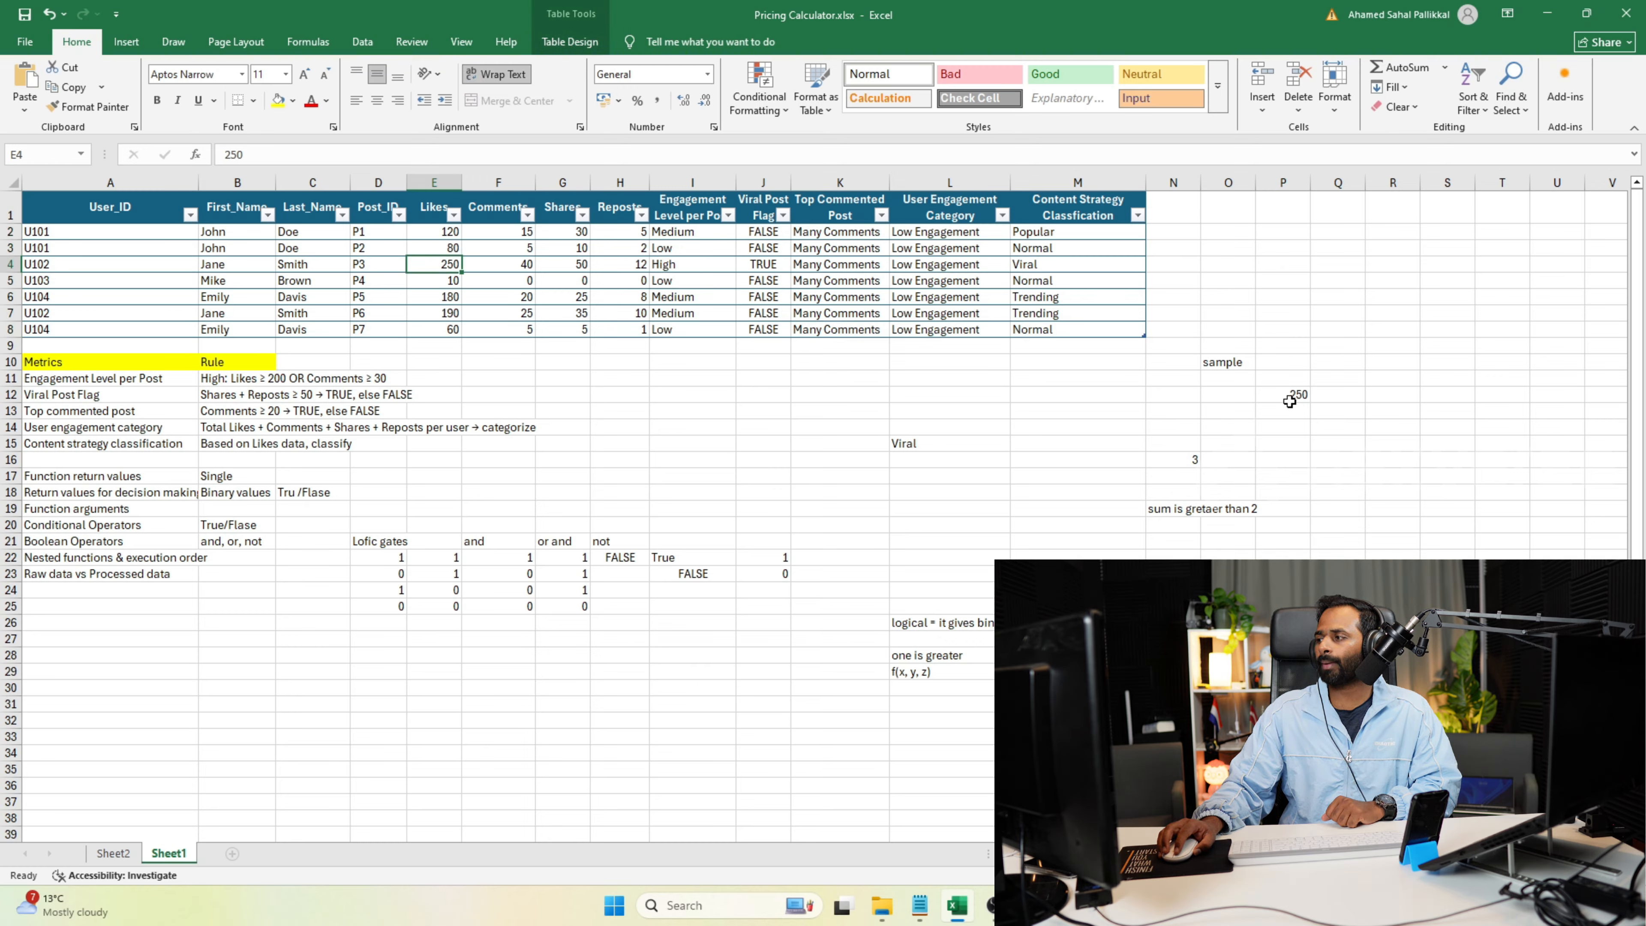
Extend the IF test in cell O10 with > 200 and replace its true result with "Post is Viral".
double_click(1227, 362)
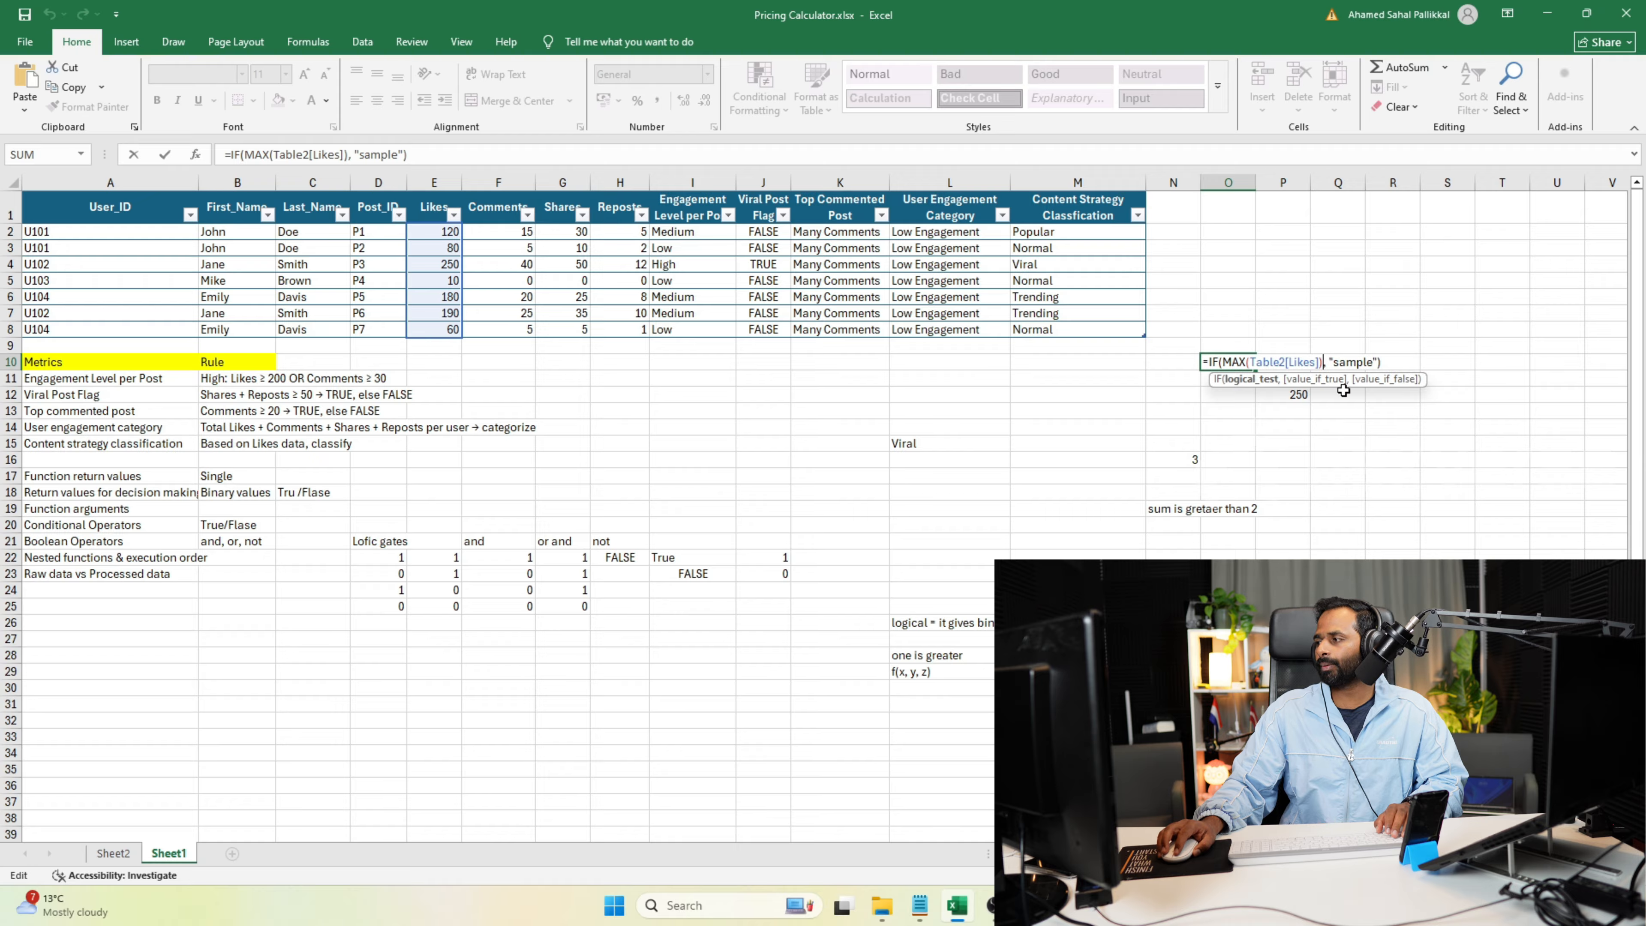
text(> 200)
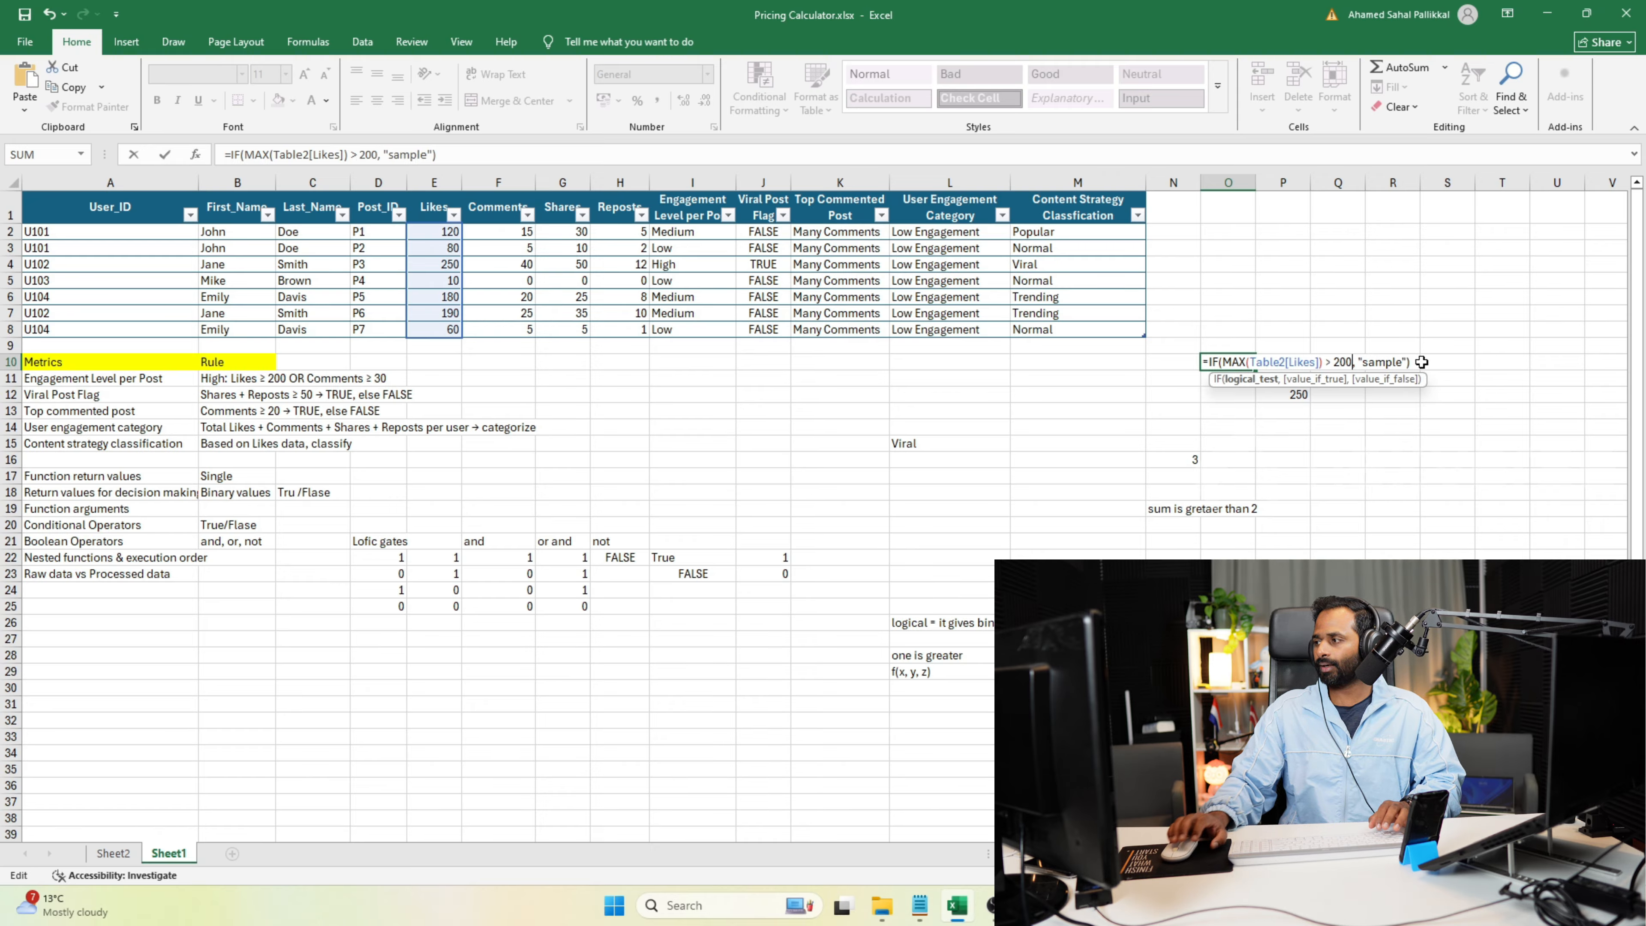
double_click(1389, 363)
key(Right)
key(BackSpace)
key(BackSpace)
key(BackSpace)
key(BackSpace)
key(BackSpace)
key(BackSpace)
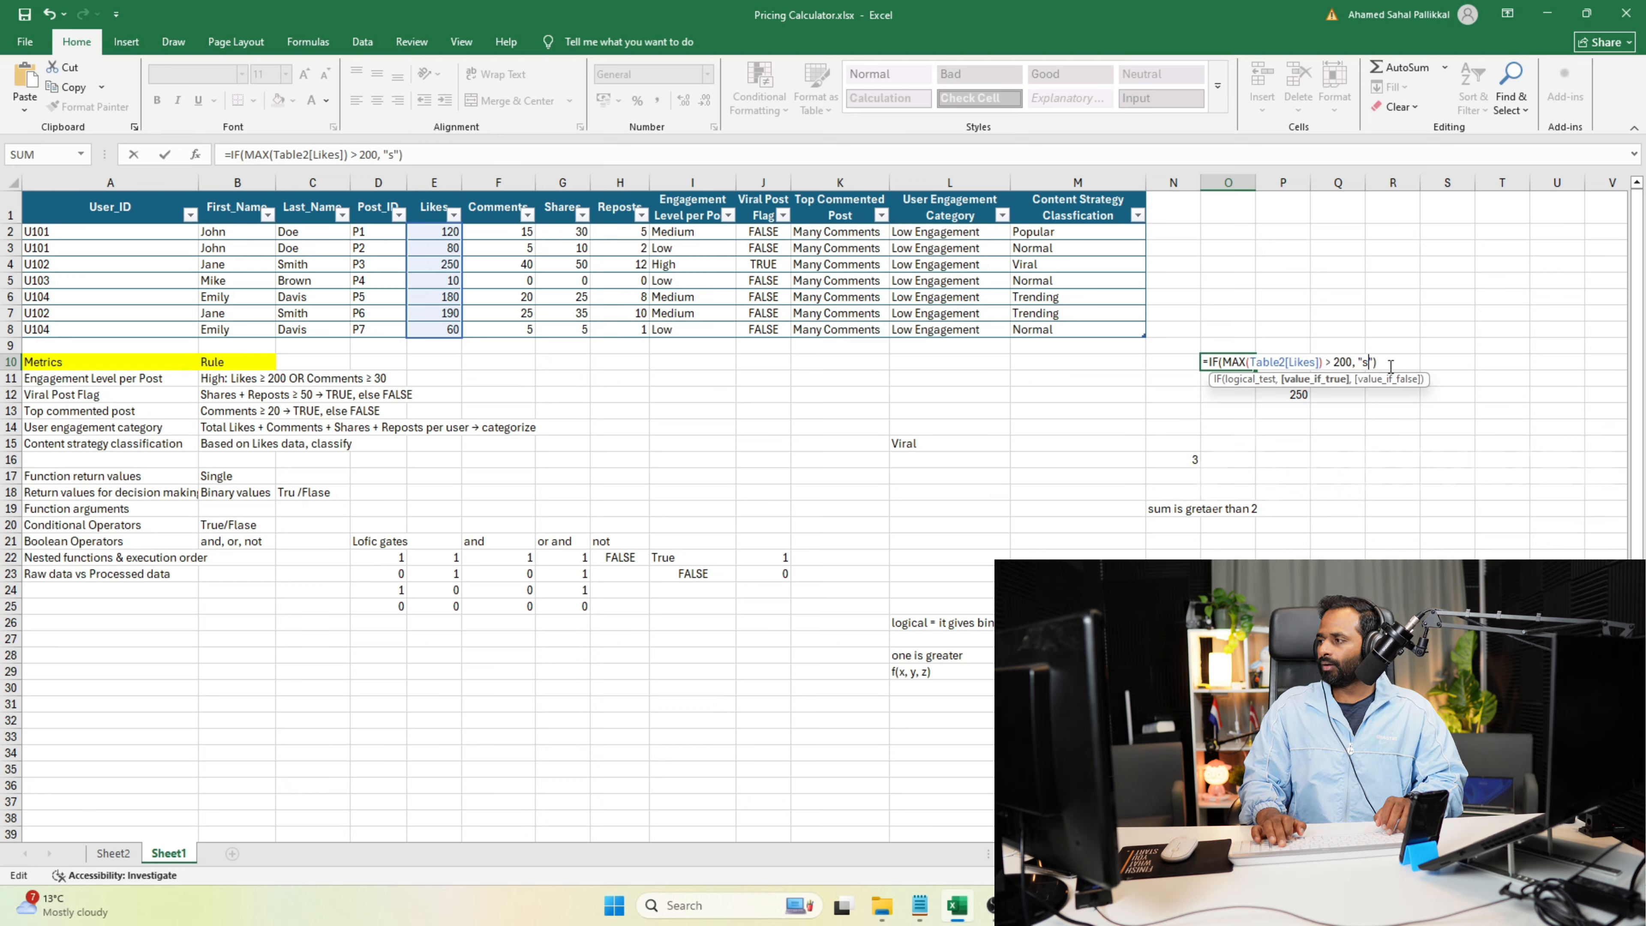
text(Post is Viral)
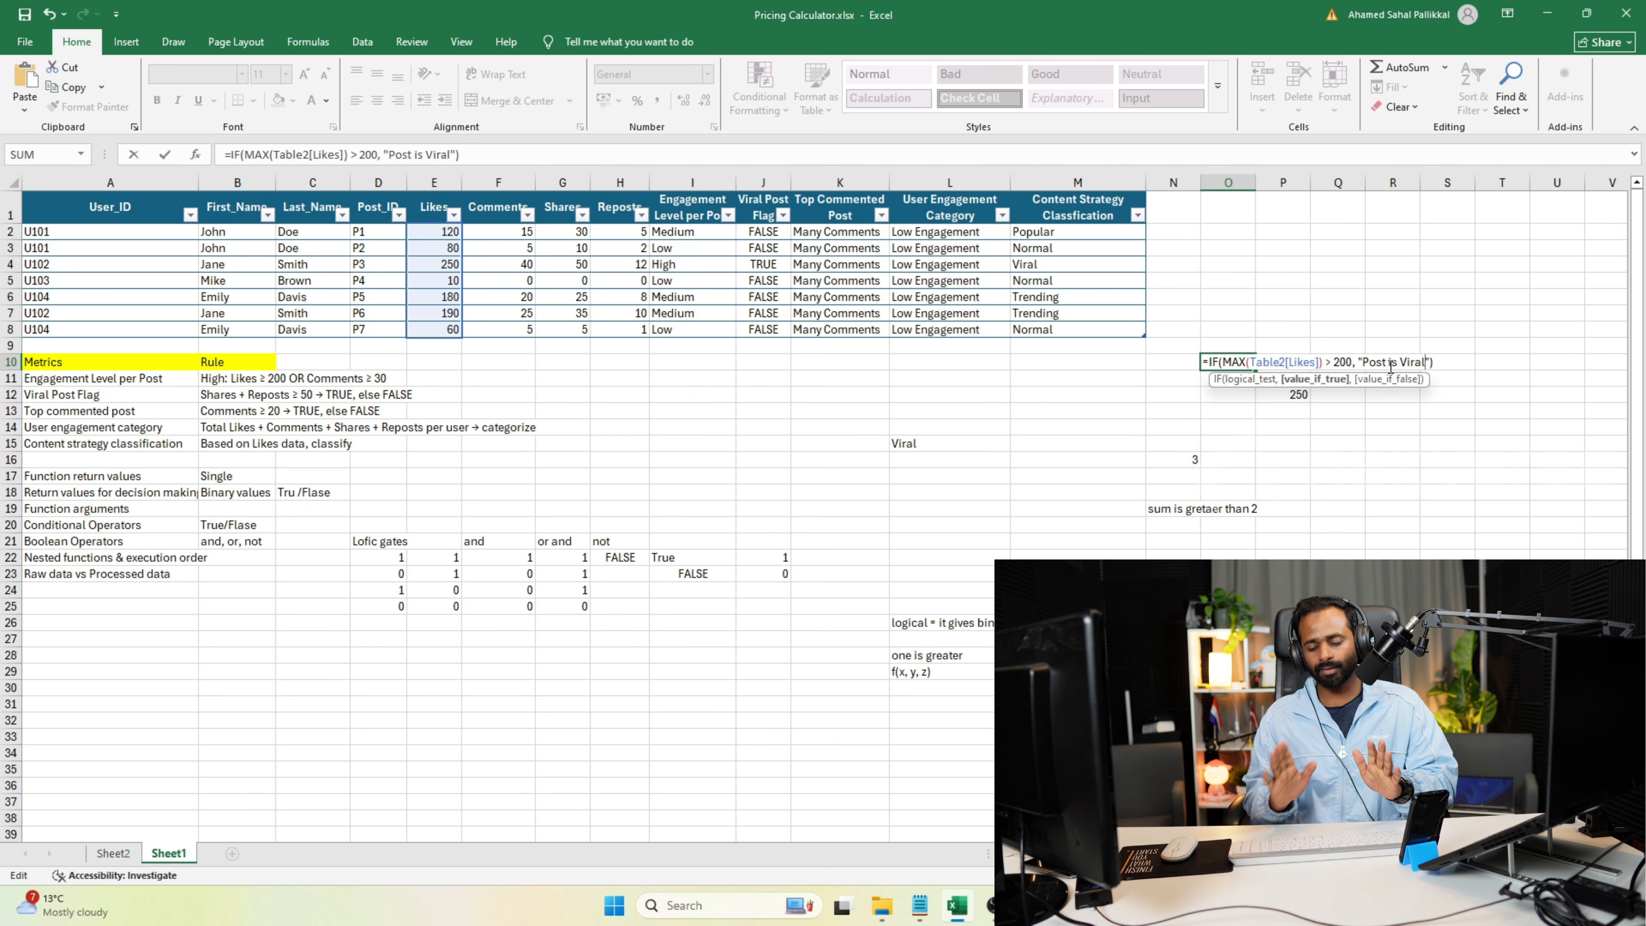
key(Return)
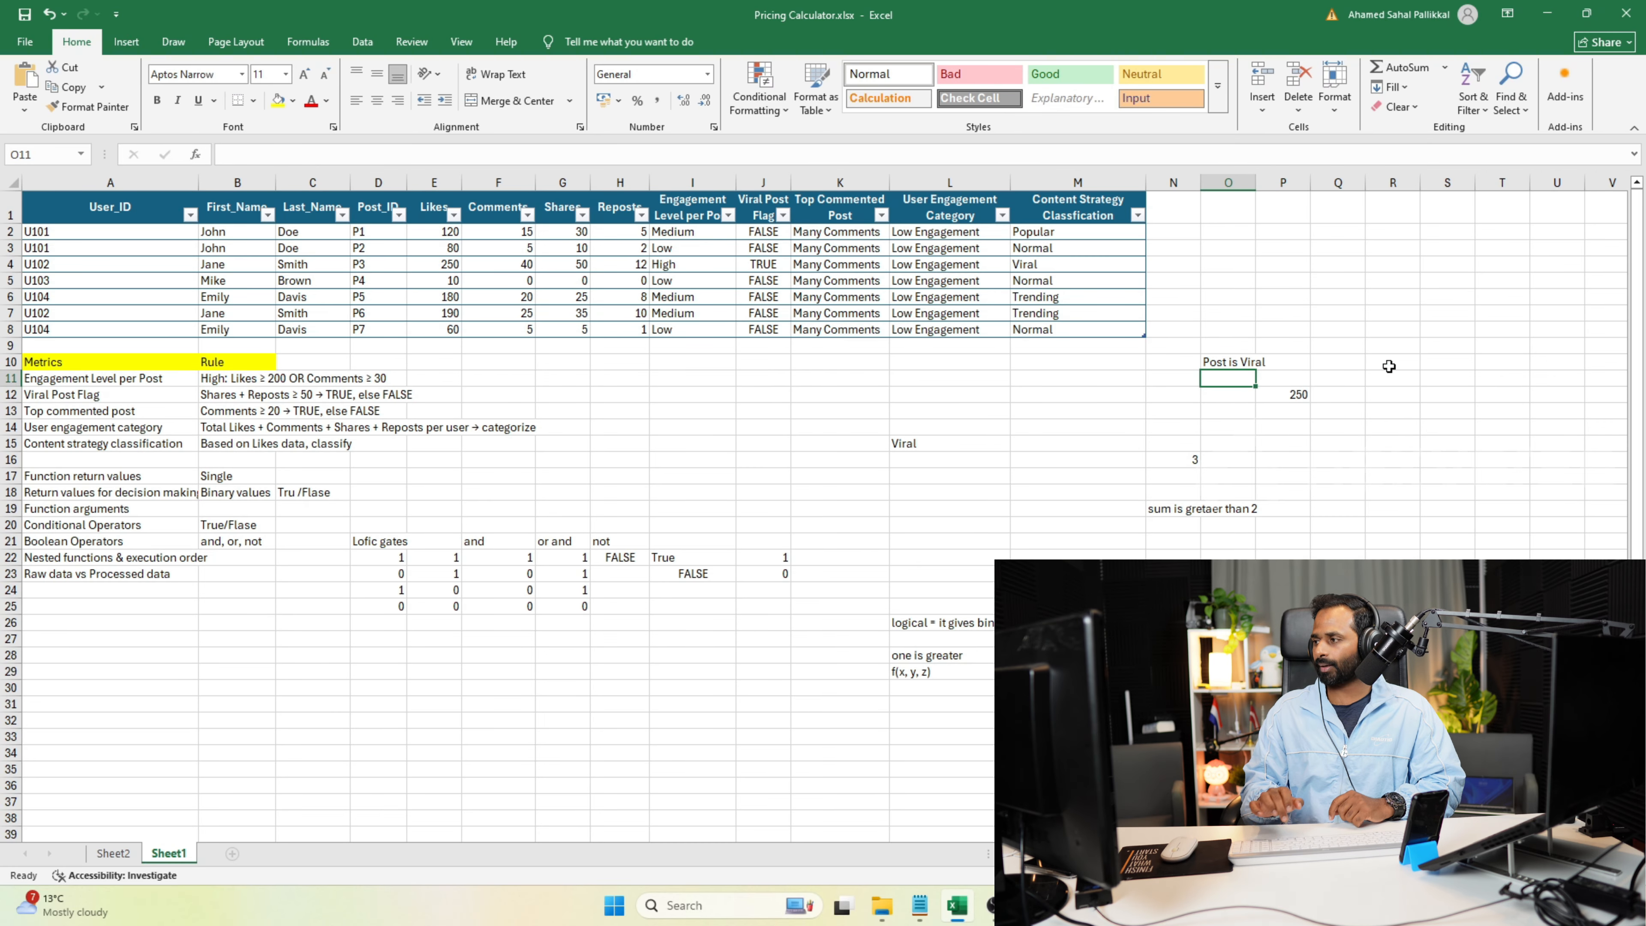
Set the comparison value in the O10 formula's MAX test to 300.
click(1231, 361)
click(1248, 347)
click(1244, 360)
double_click(1244, 360)
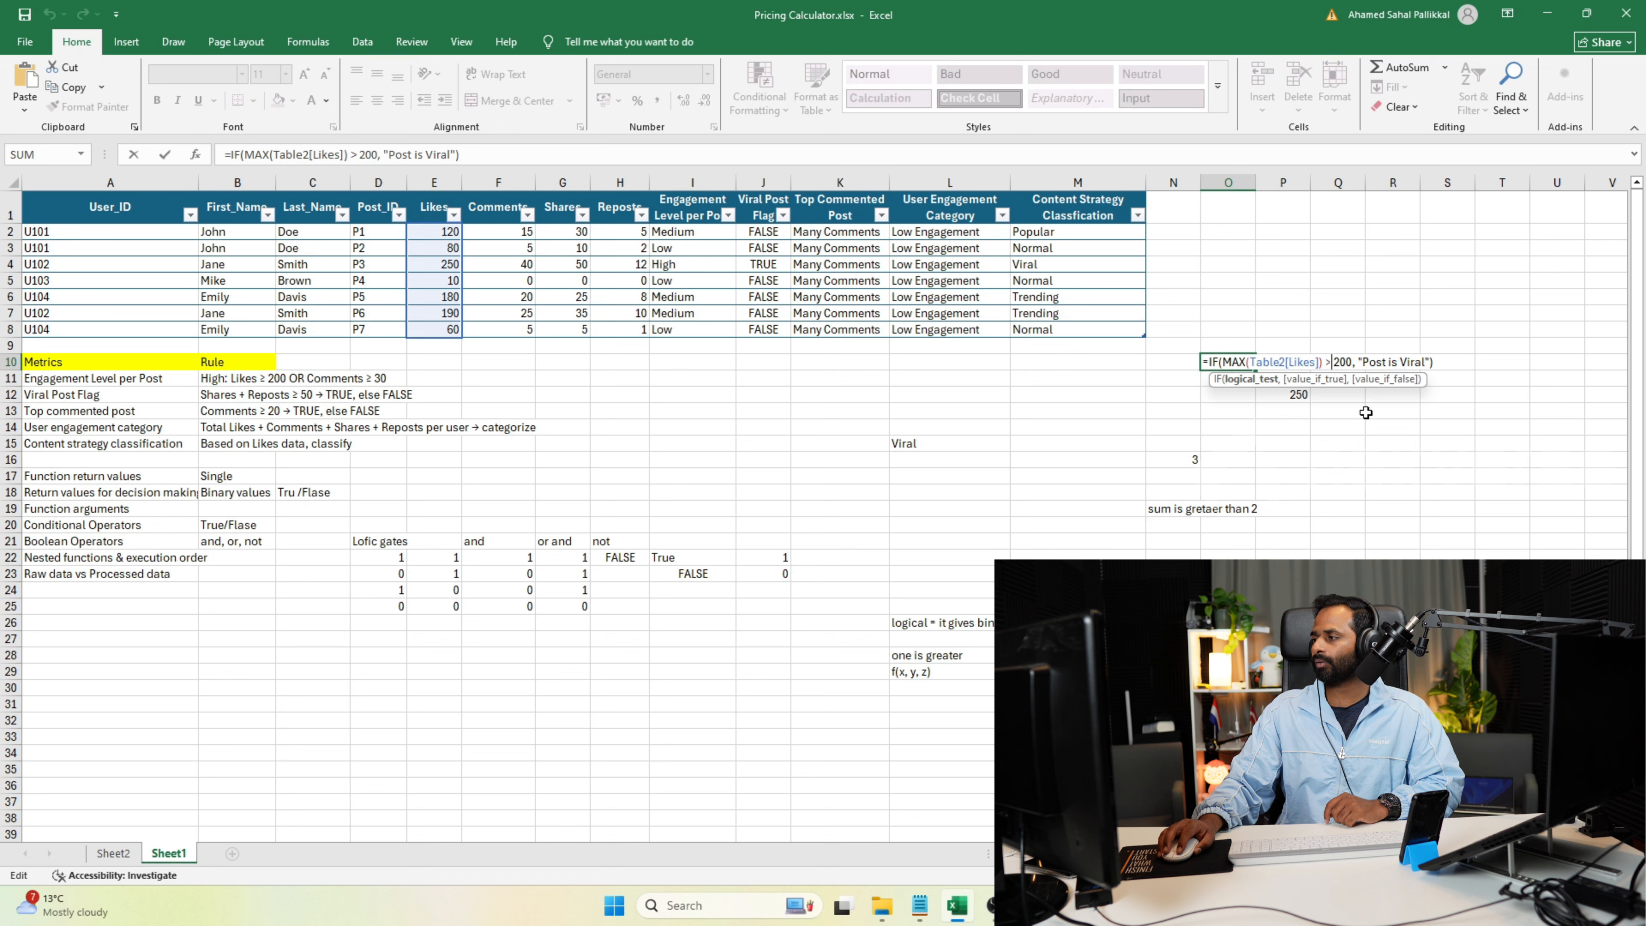
key(BackSpace)
text(>)
key(BackSpace)
text(3)
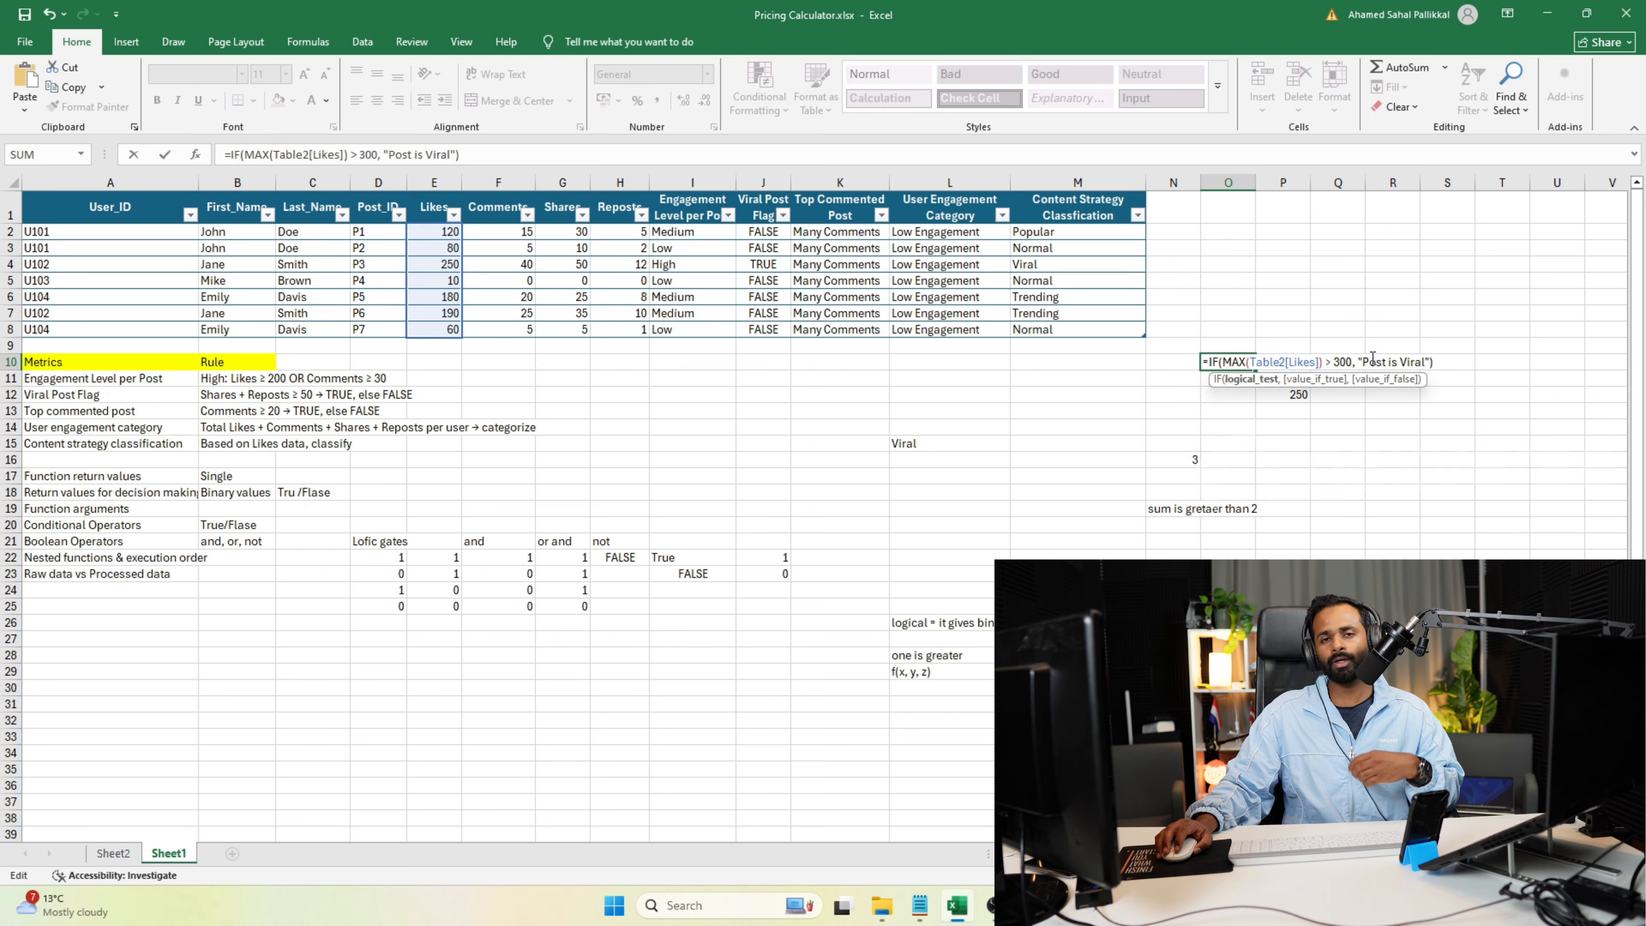
Add "Post is standard" as the false result of the O10 IF formula and review the formula.
click(1434, 363)
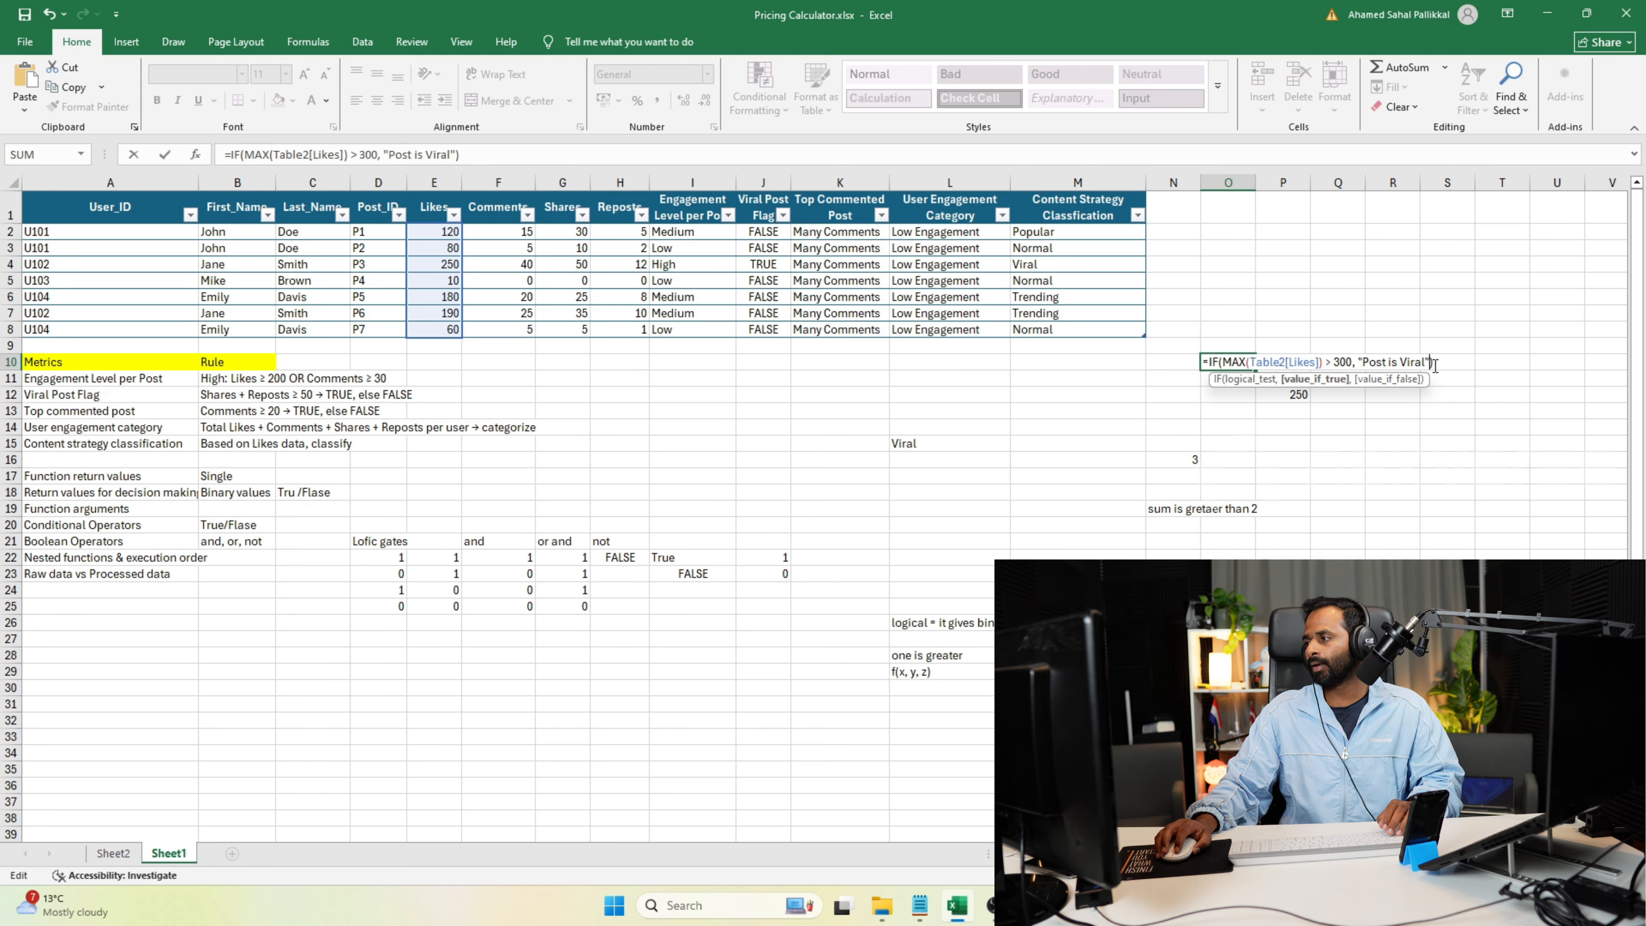
text(, )
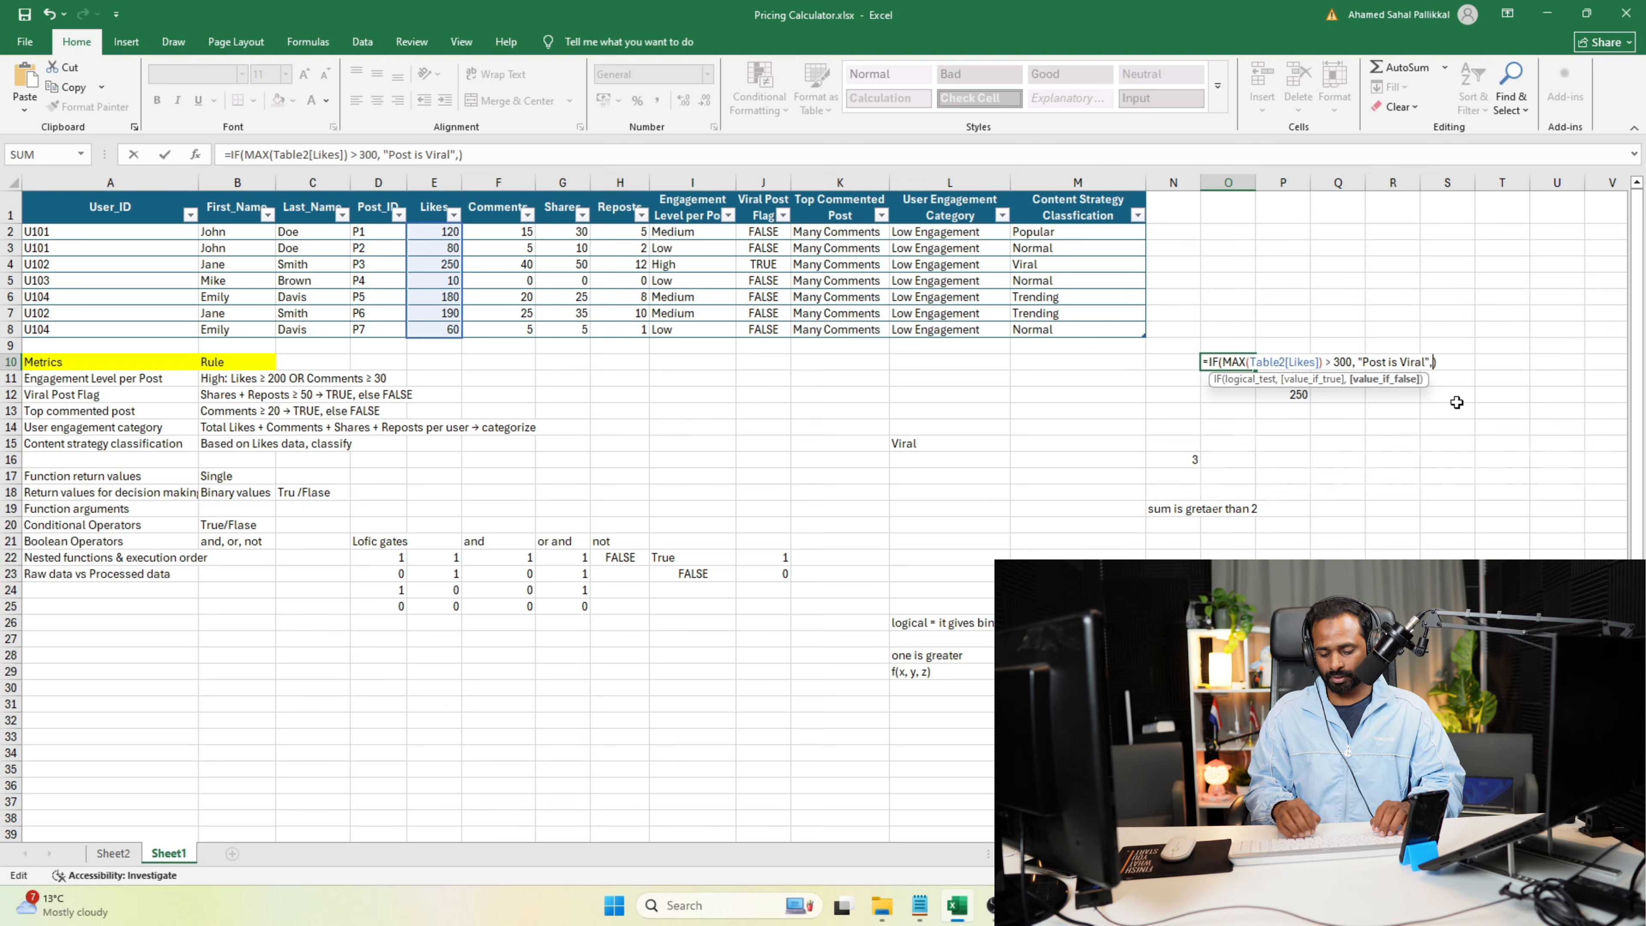
text("Post is )
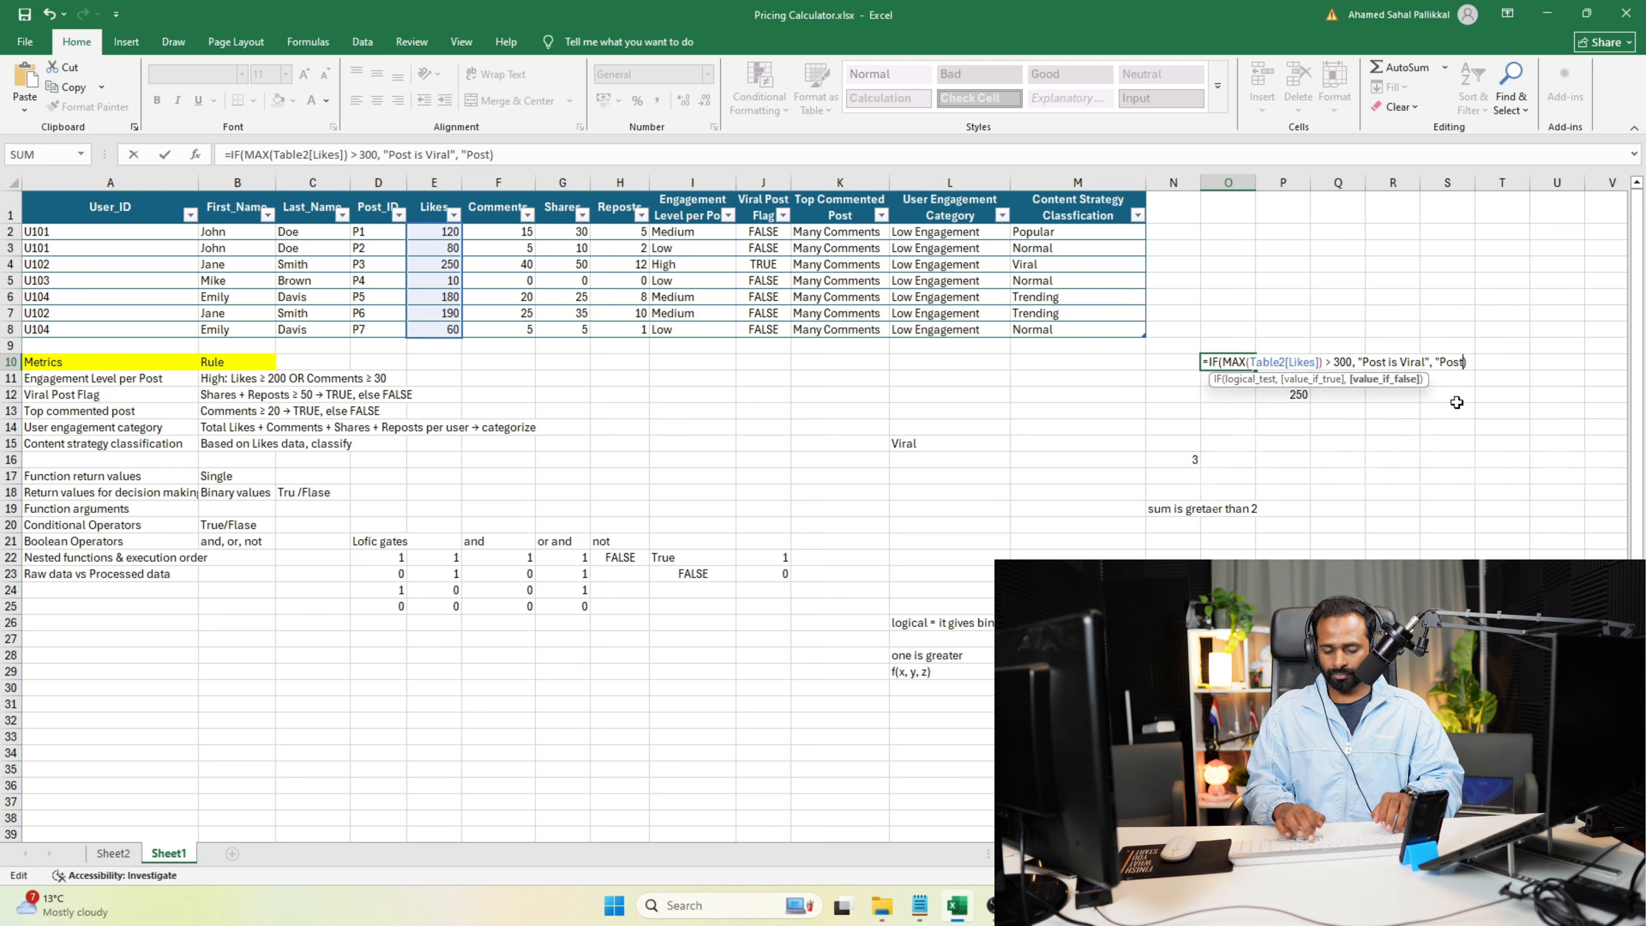
text(standard)
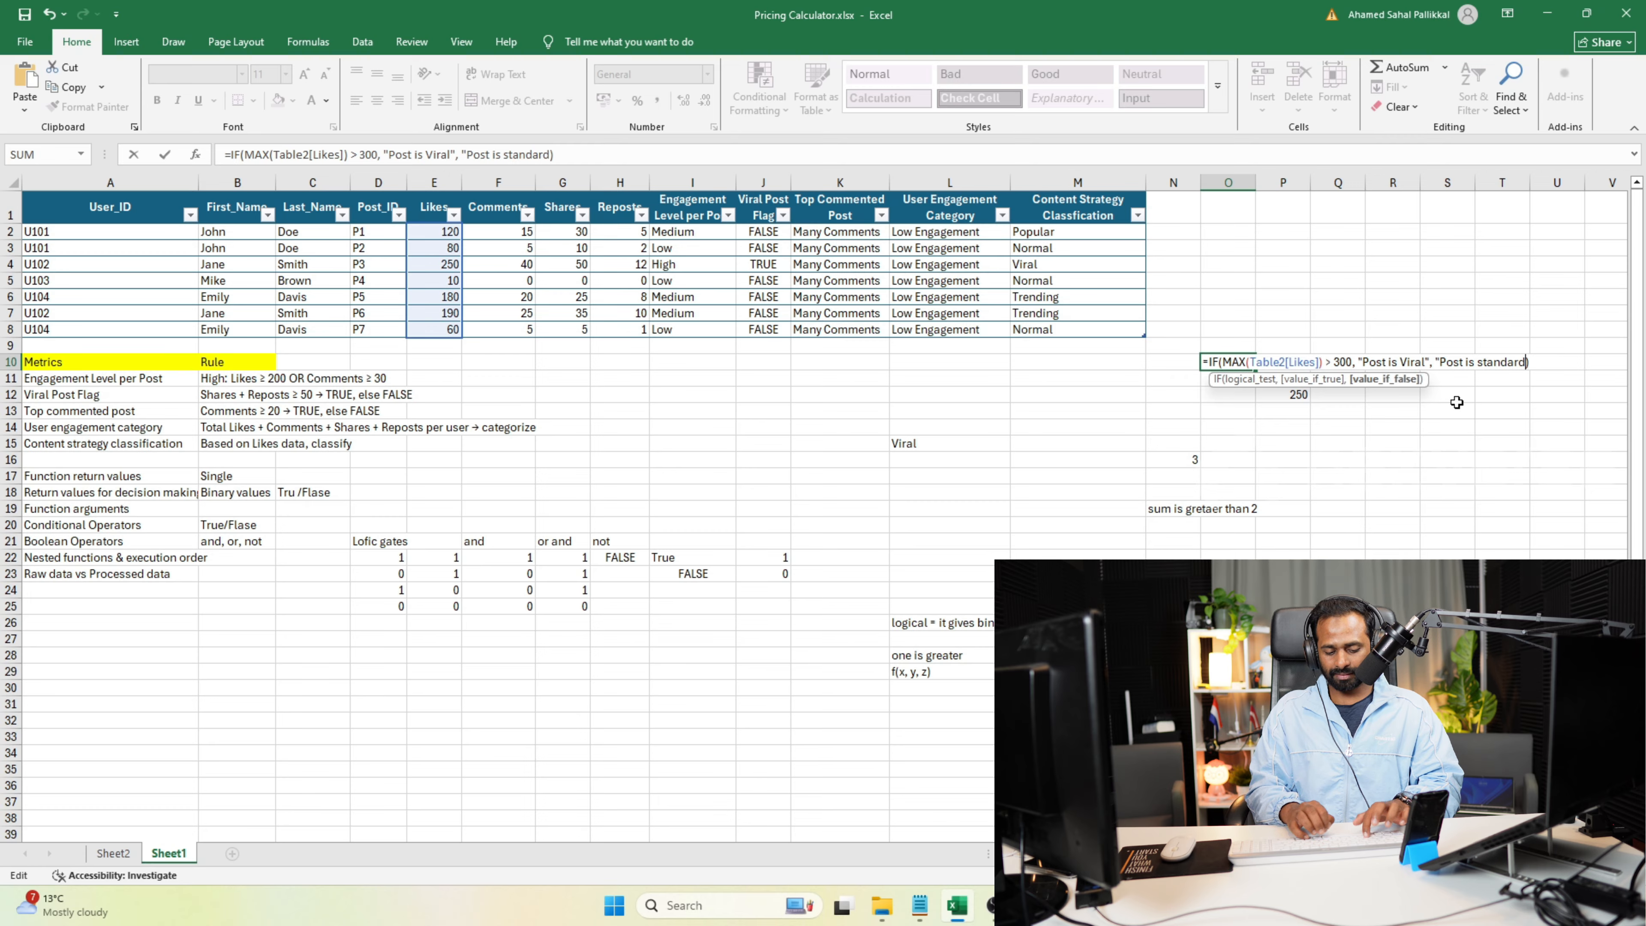
key(Return)
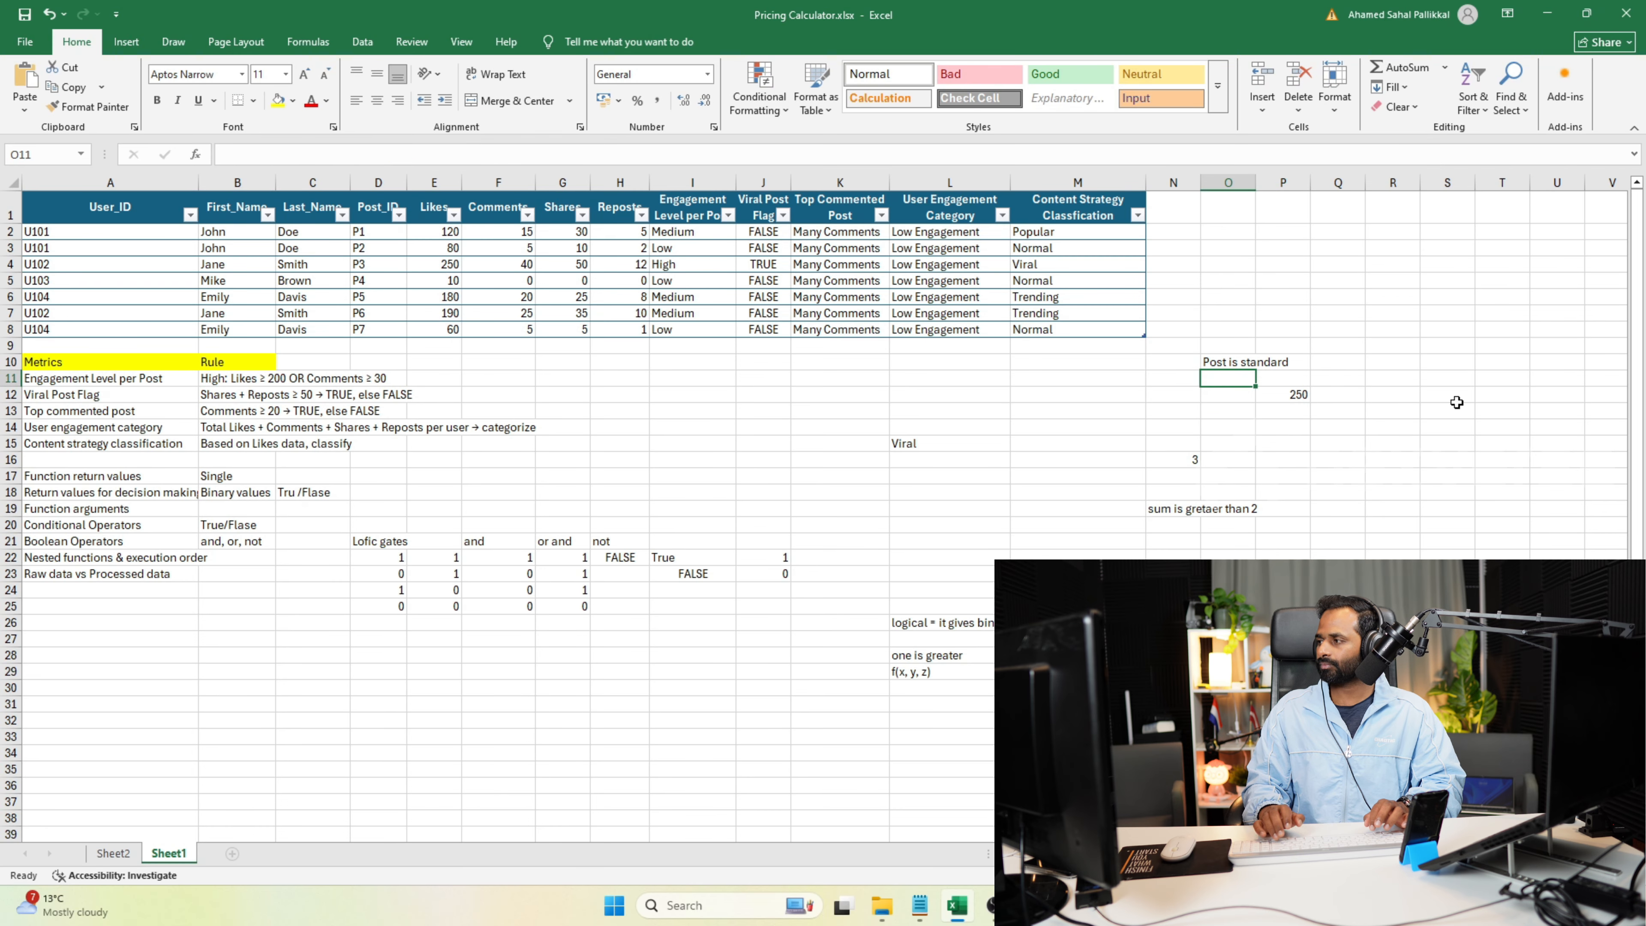
click(1236, 370)
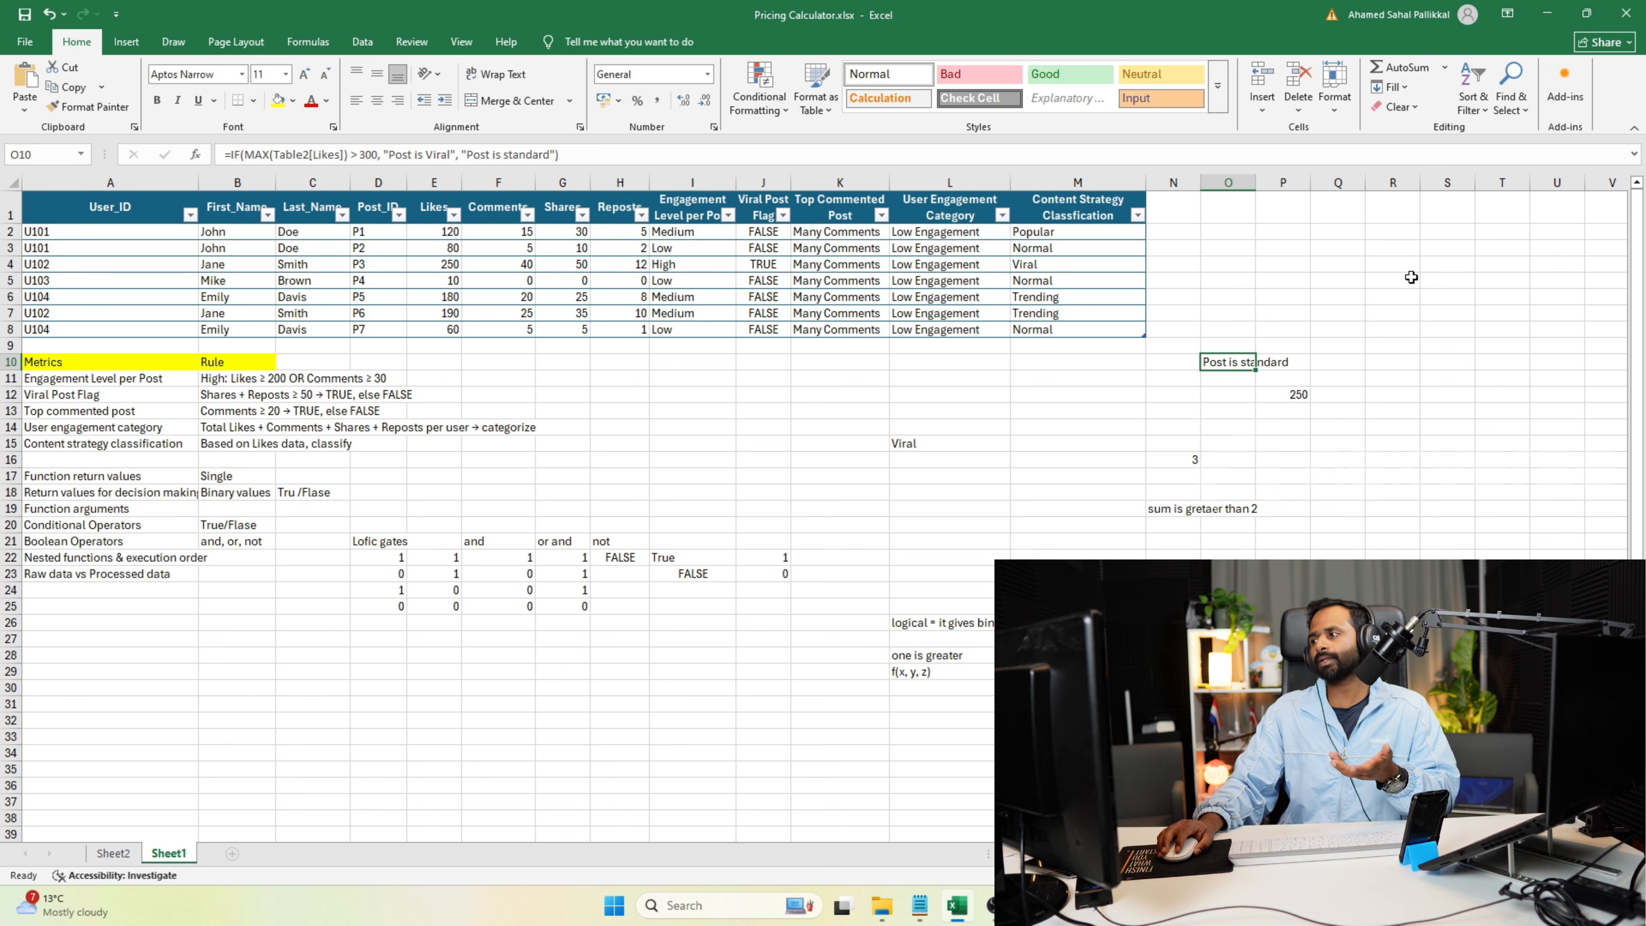
click(1453, 267)
text(Th)
key(BackSpace)
key(BackSpace)
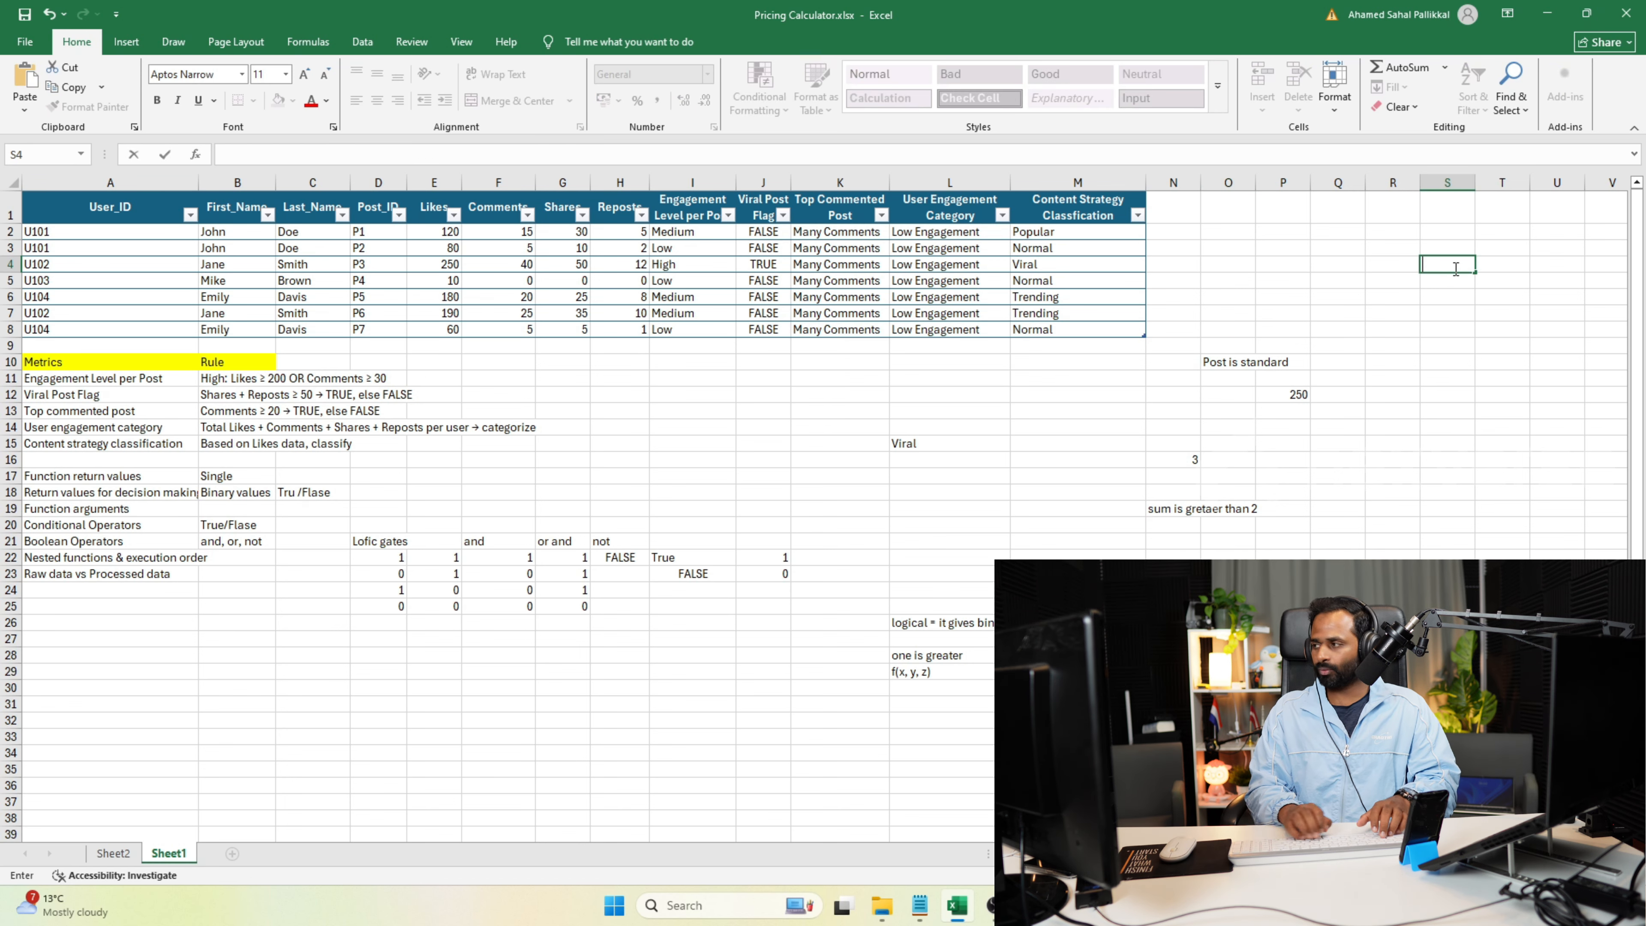
Add a "Threshold" column to the table in cell N1 and enter 300 in cell N2.
click(1173, 182)
click(1173, 210)
text(Threshold)
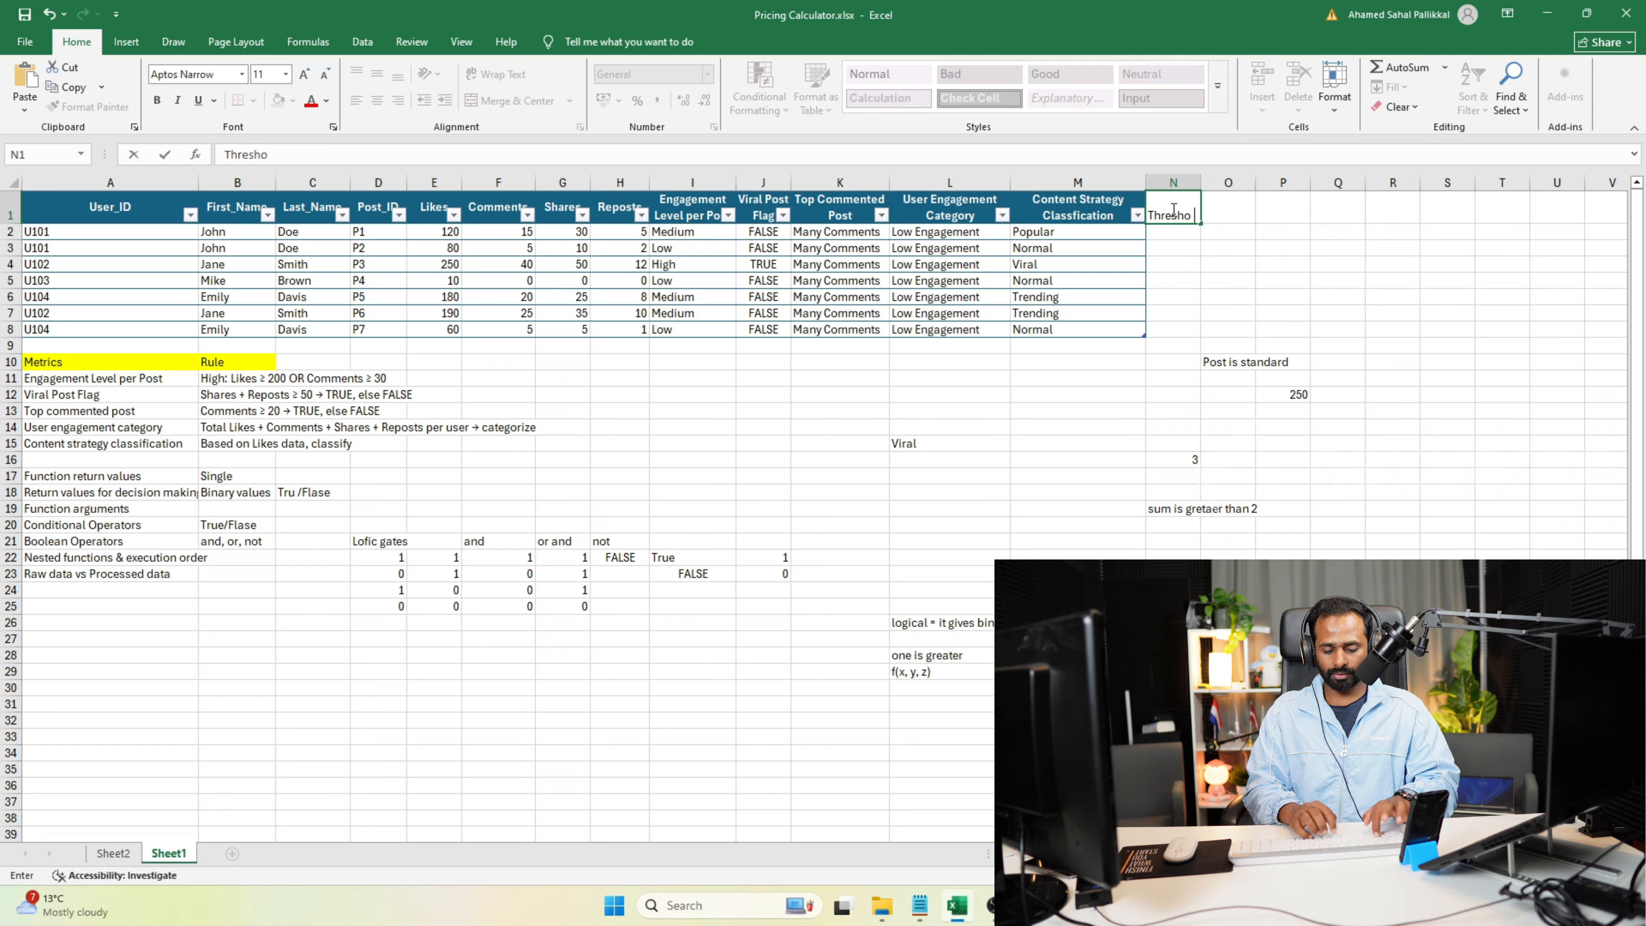
key(Return)
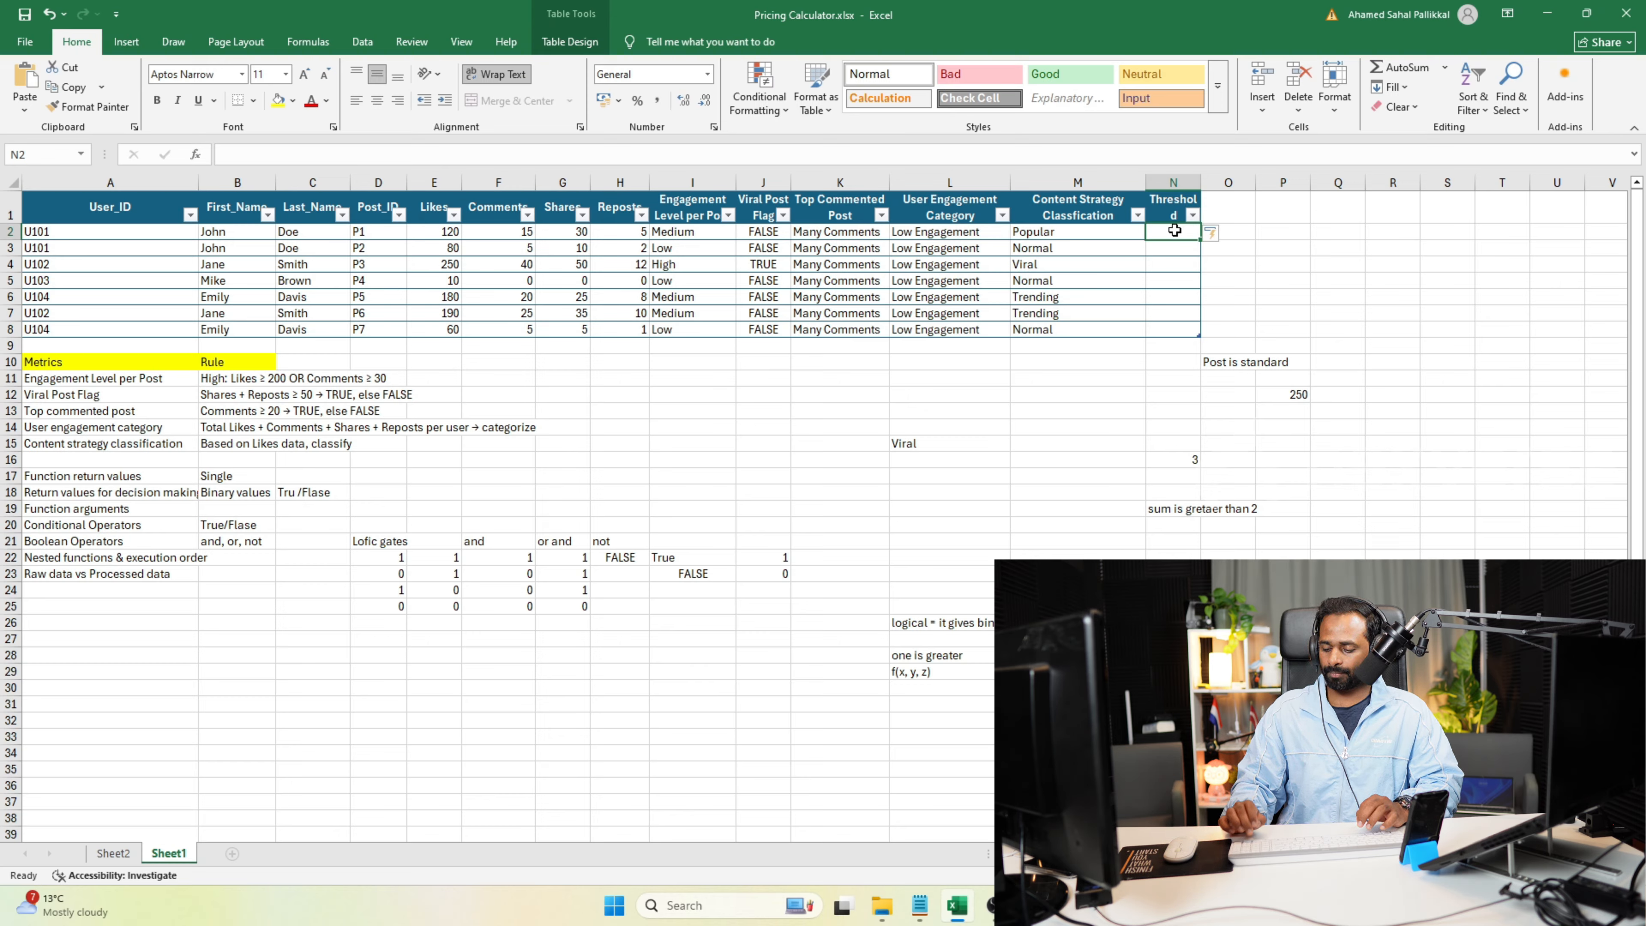
text(300)
key(Return)
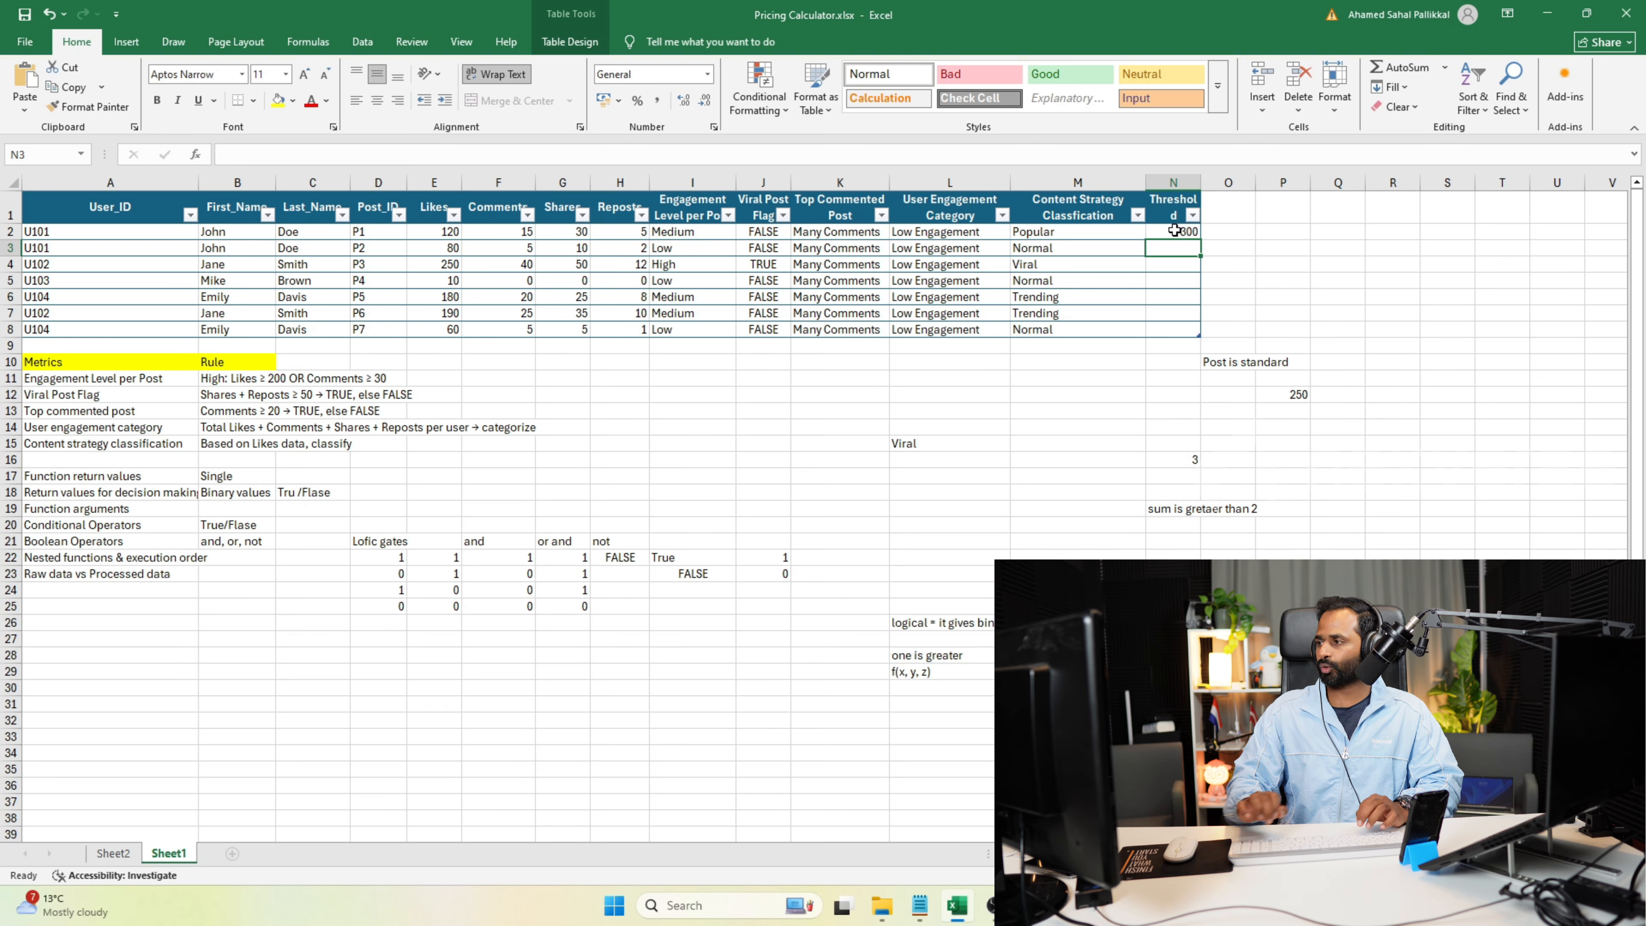
Open the IF formula in cell O10 for editing and select its hardcoded 300.
click(1281, 248)
click(1240, 362)
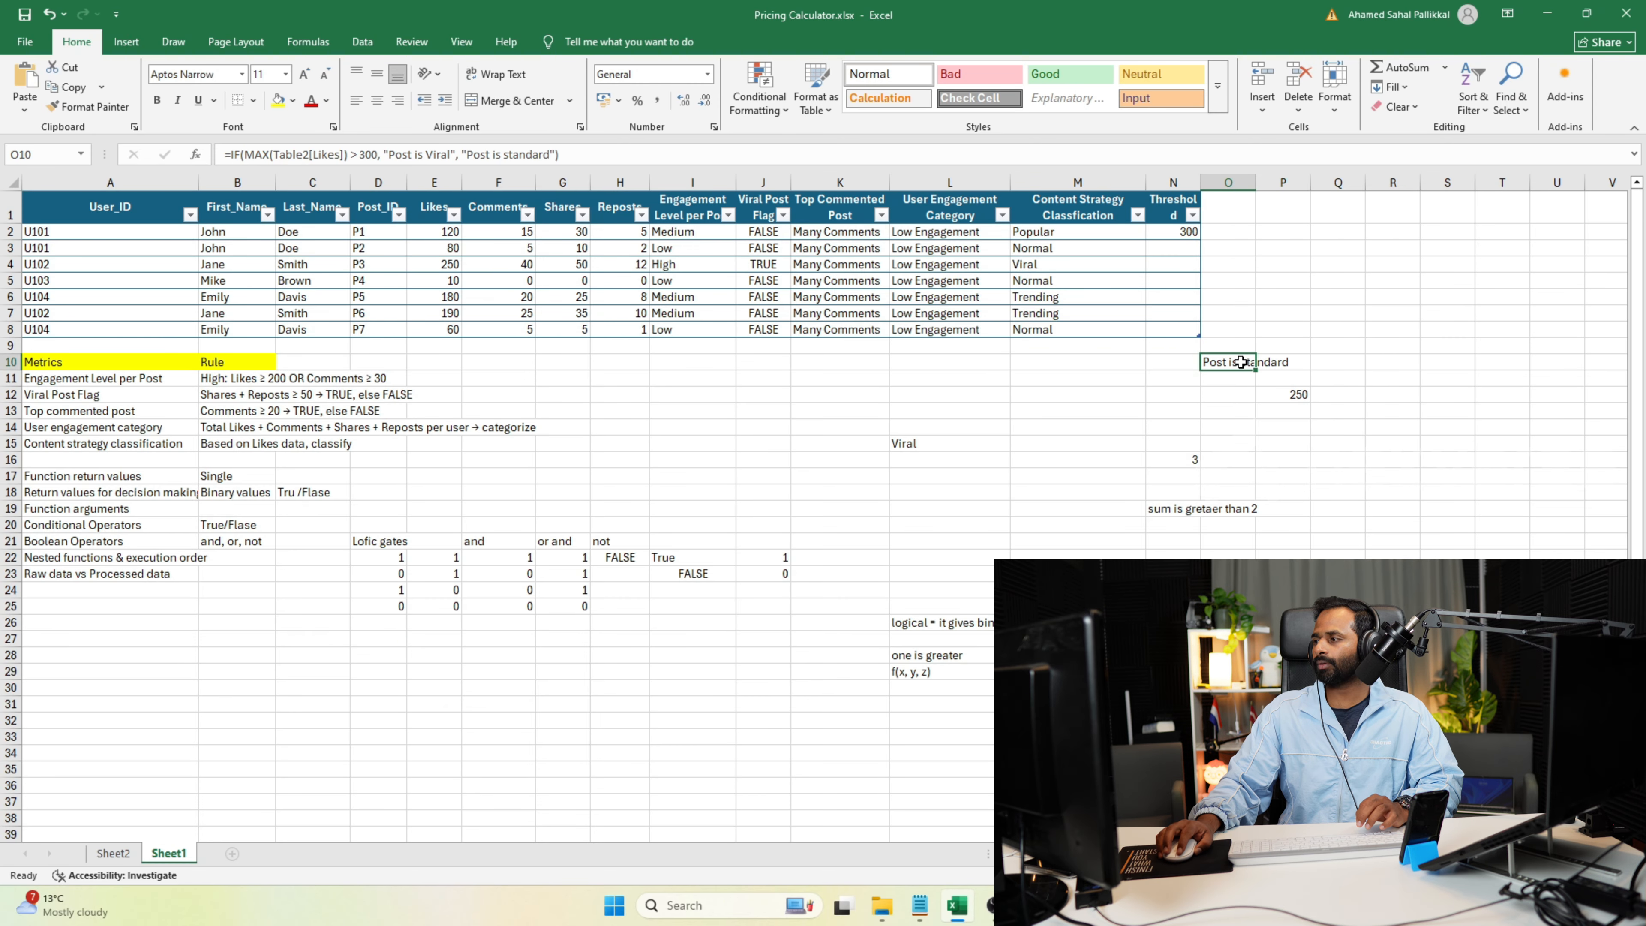
double_click(364, 153)
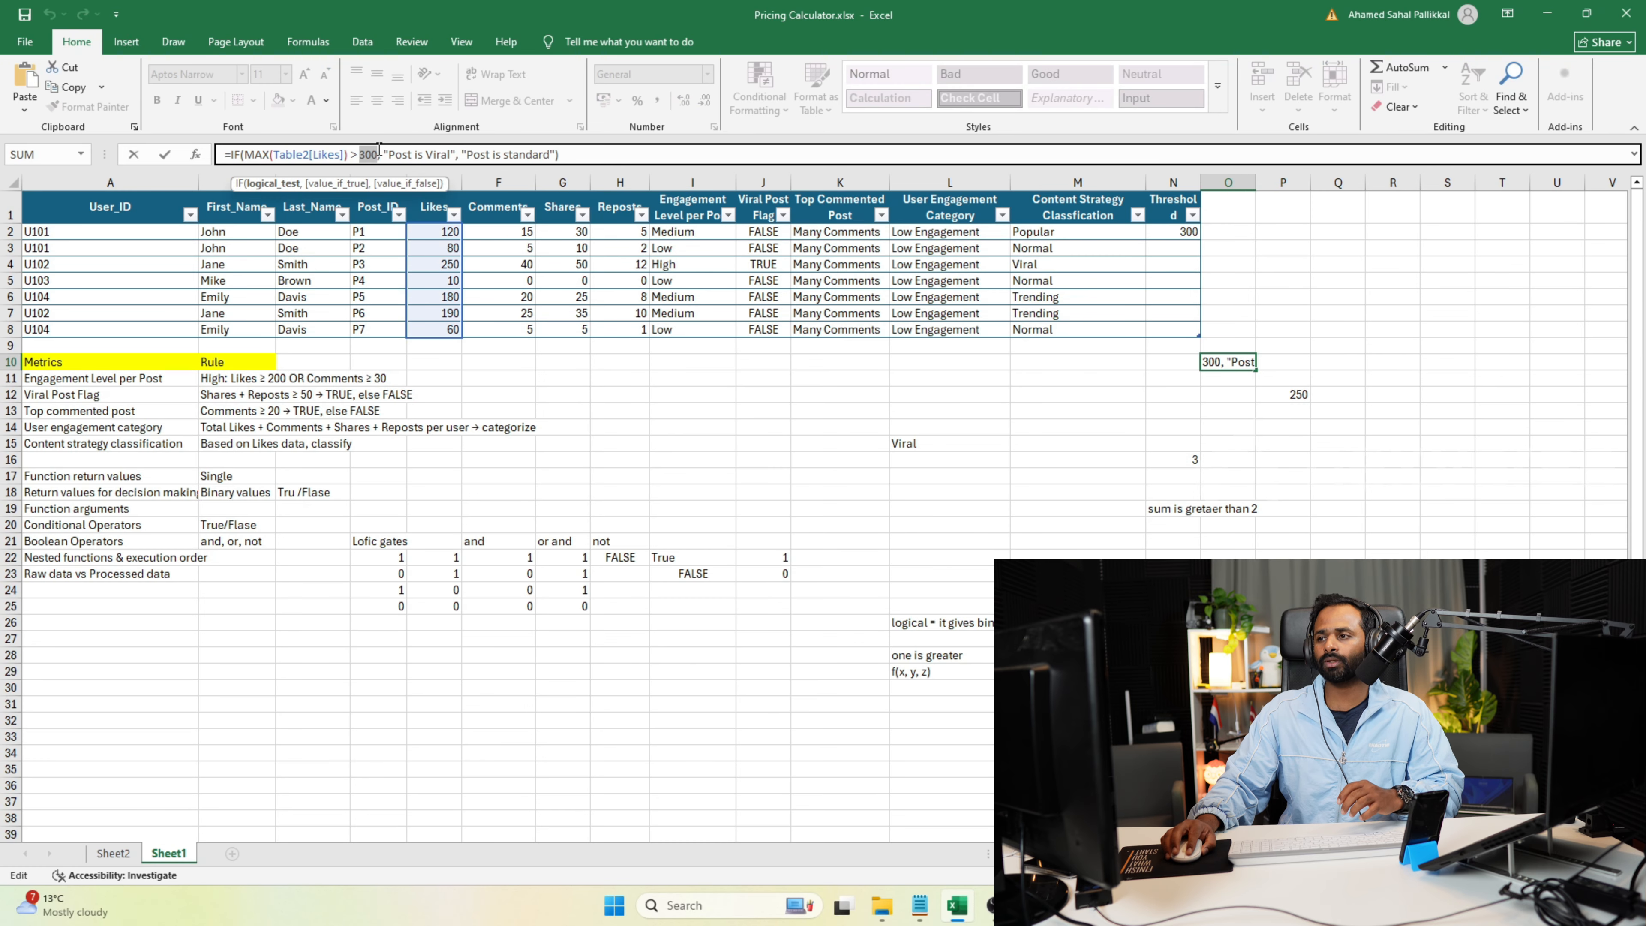
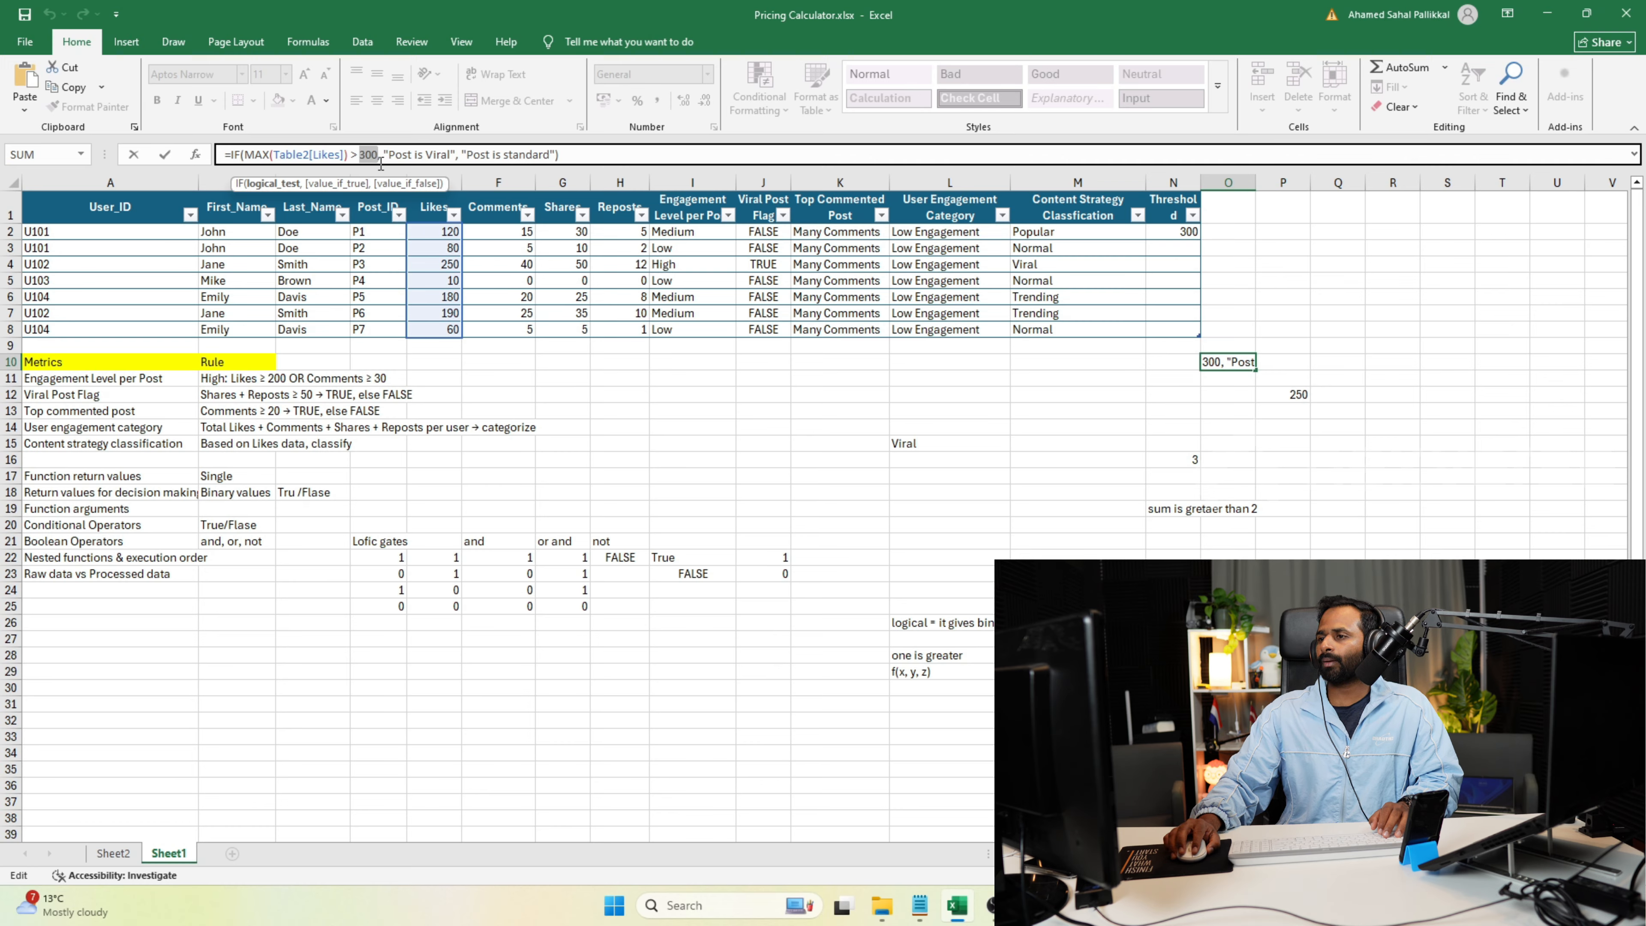
Replace the hardcoded 300 in the O10 IF formula with a reference to N2 and review the formula.
double_click(368, 154)
text(N2)
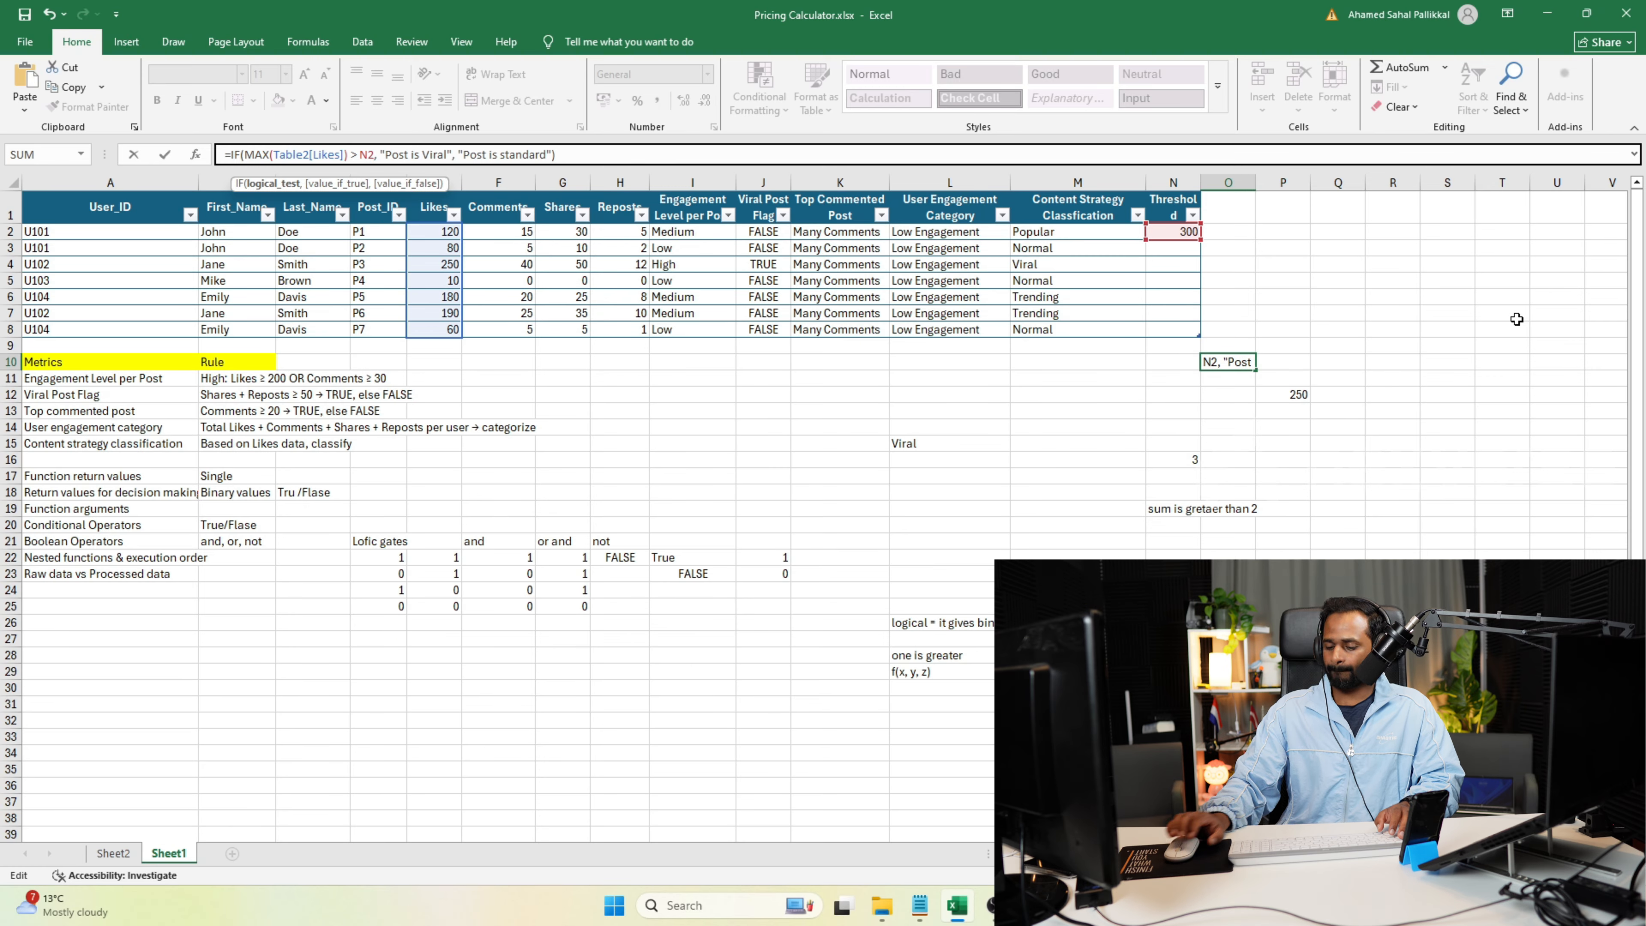
key(Return)
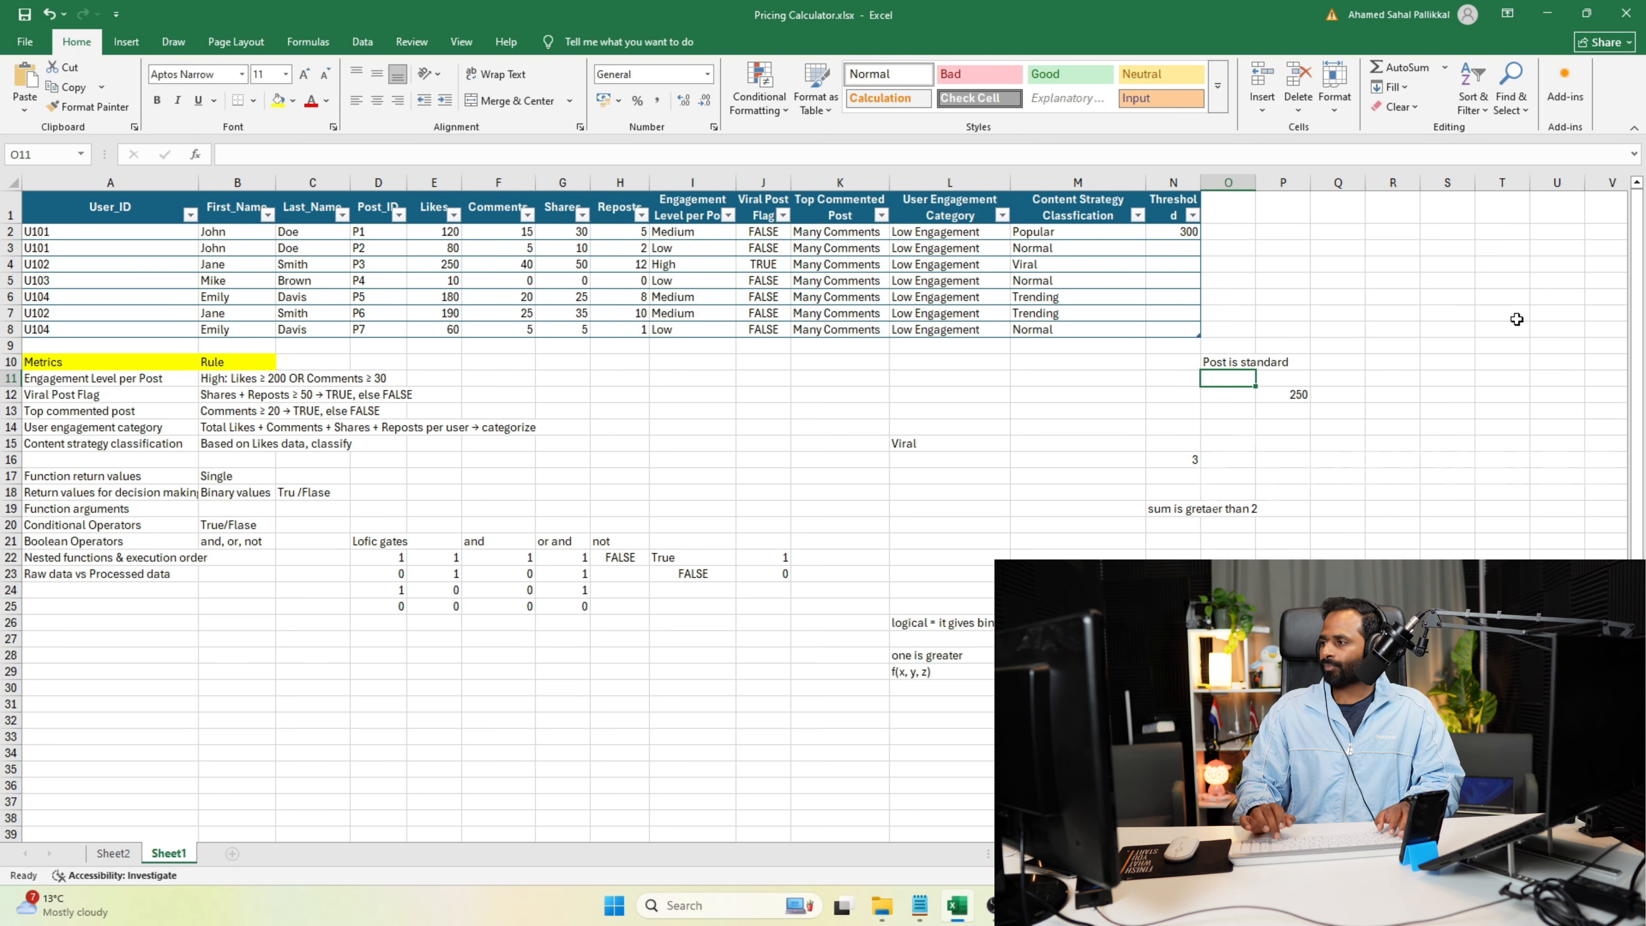
click(1183, 234)
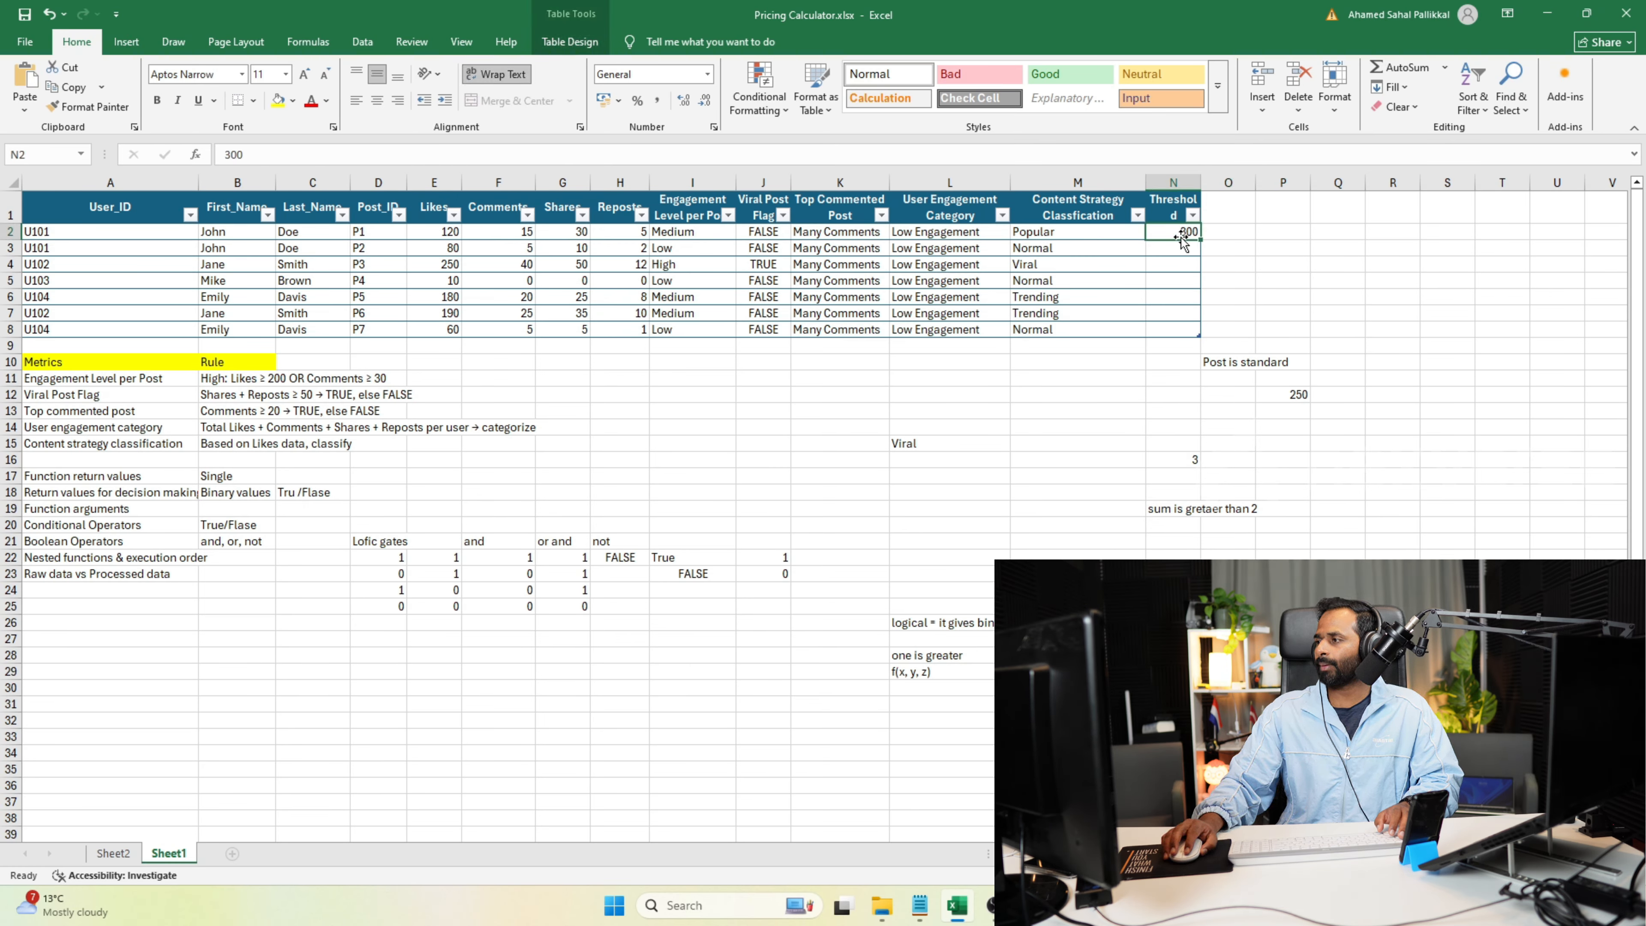
click(1235, 365)
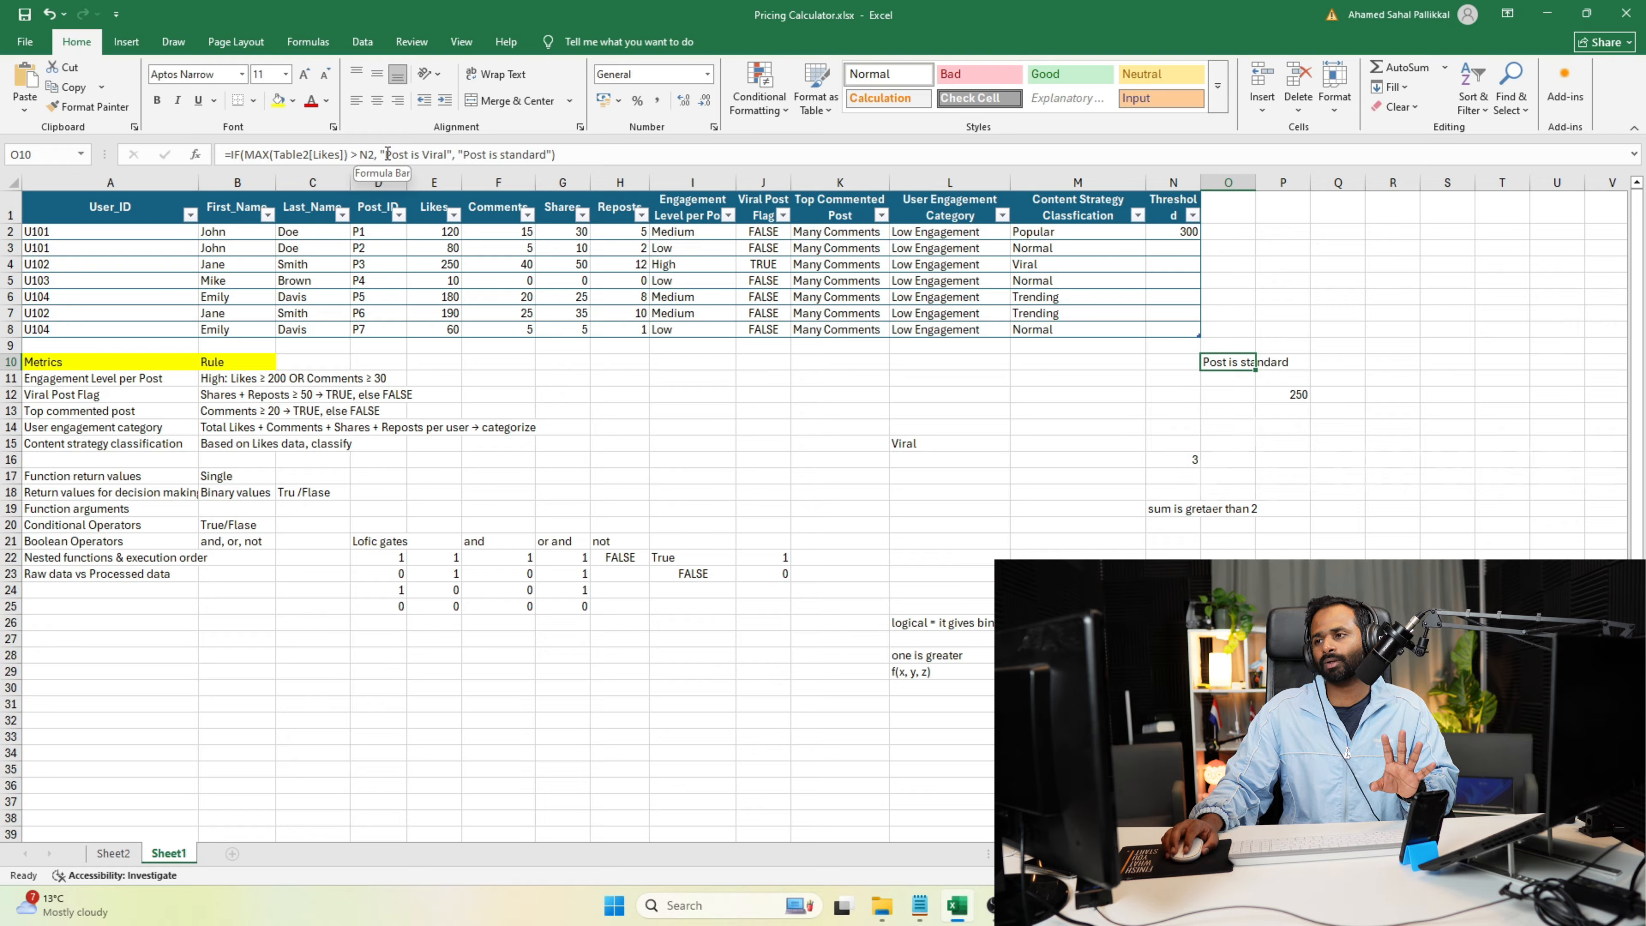
click(1318, 367)
click(1226, 367)
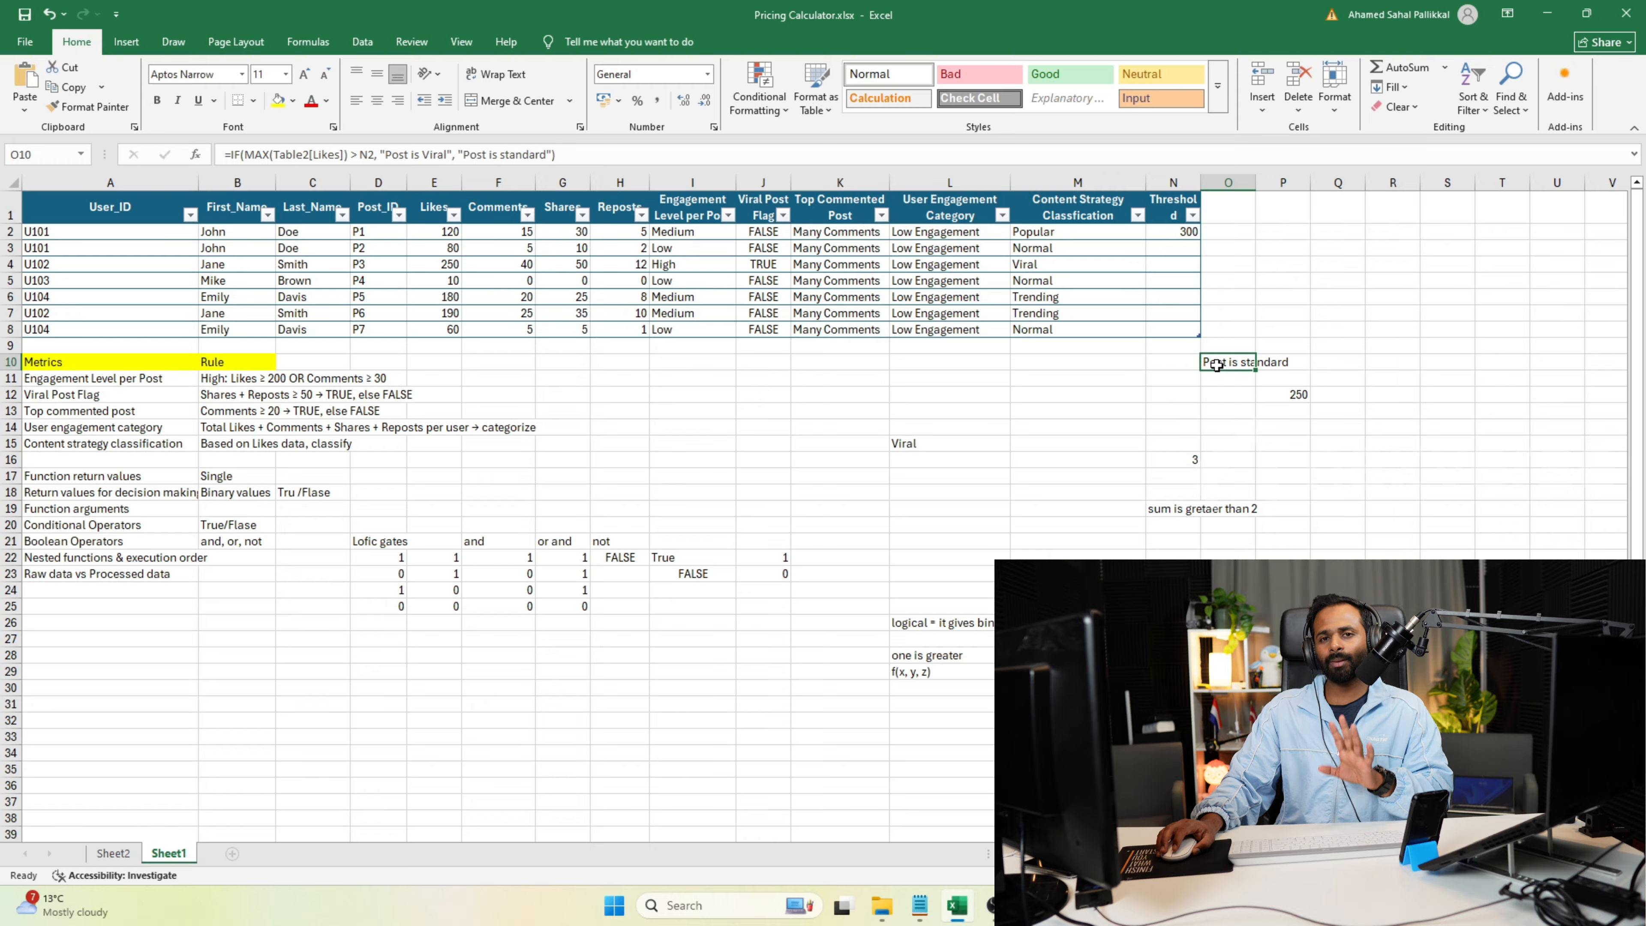
Set the Threshold value in N2 to 500 and check the IF formula's result in O10.
double_click(1185, 232)
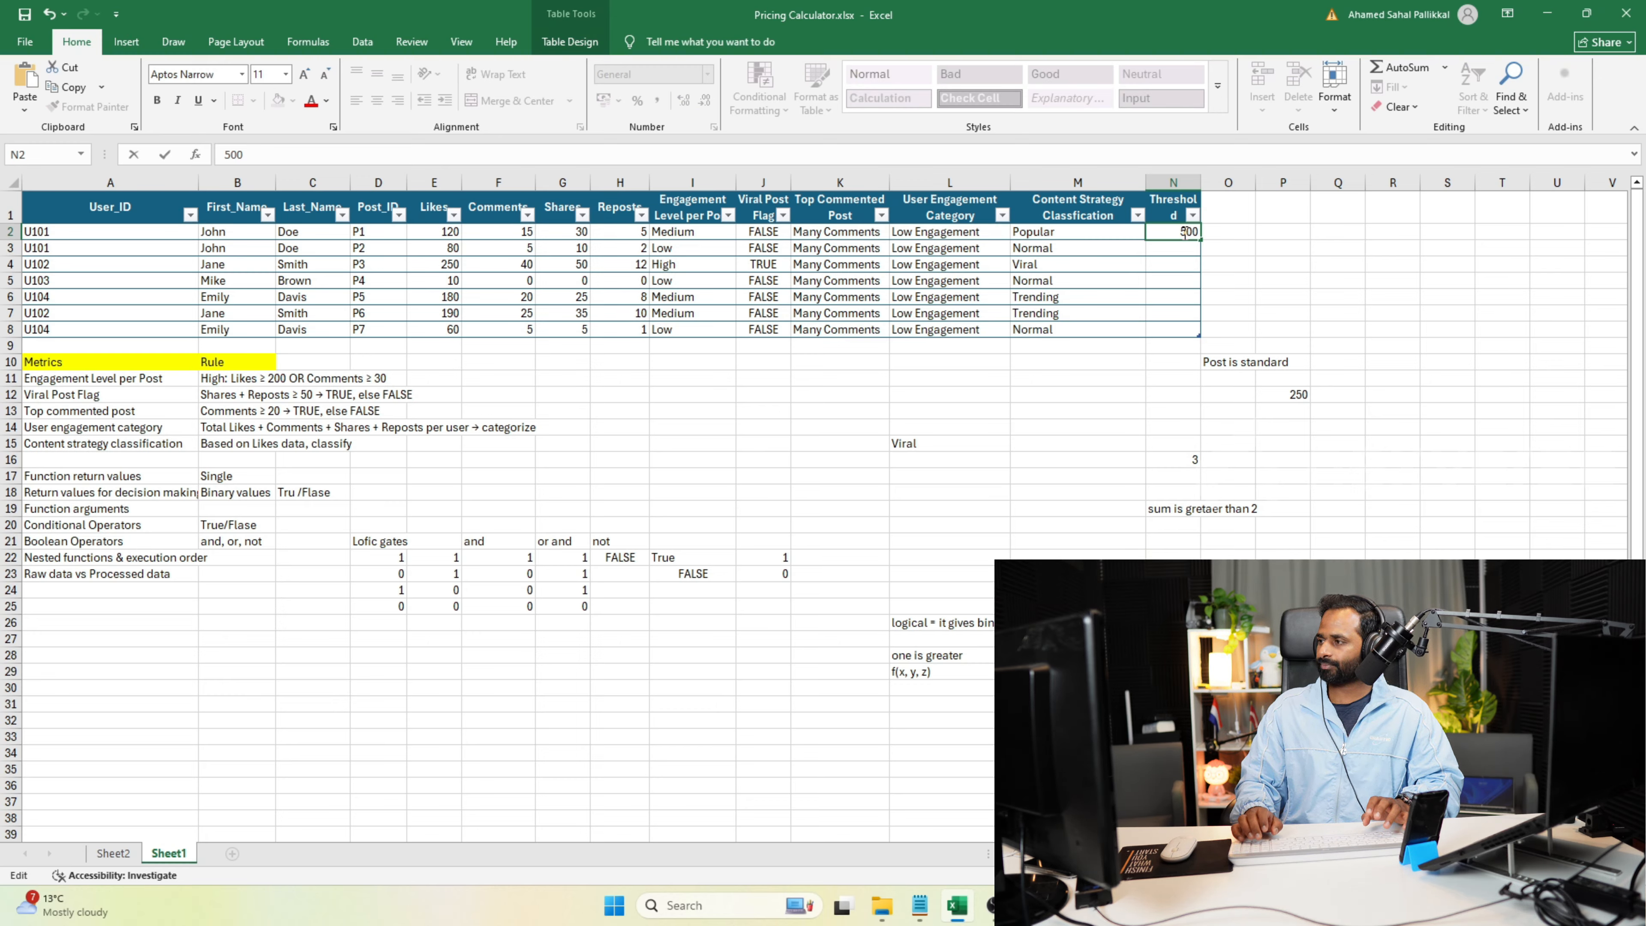
key(Return)
click(1176, 235)
click(1239, 368)
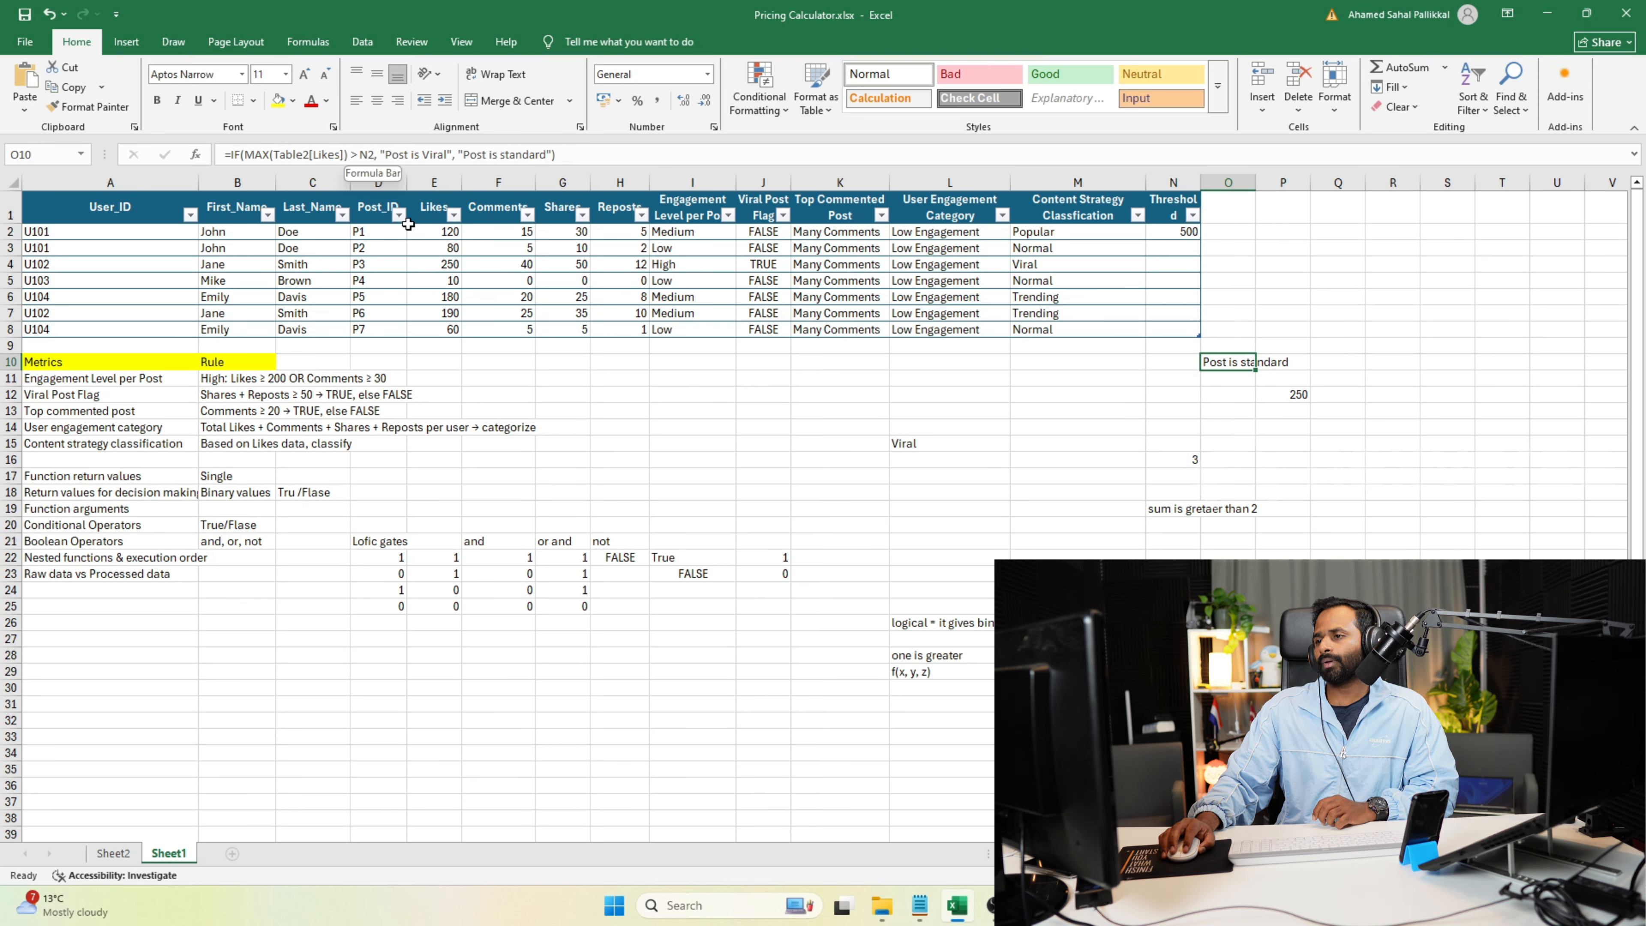
Lower the Threshold value in N2 to 100.
double_click(1184, 231)
key(BackSpace)
key(BackSpace)
text(100)
key(Return)
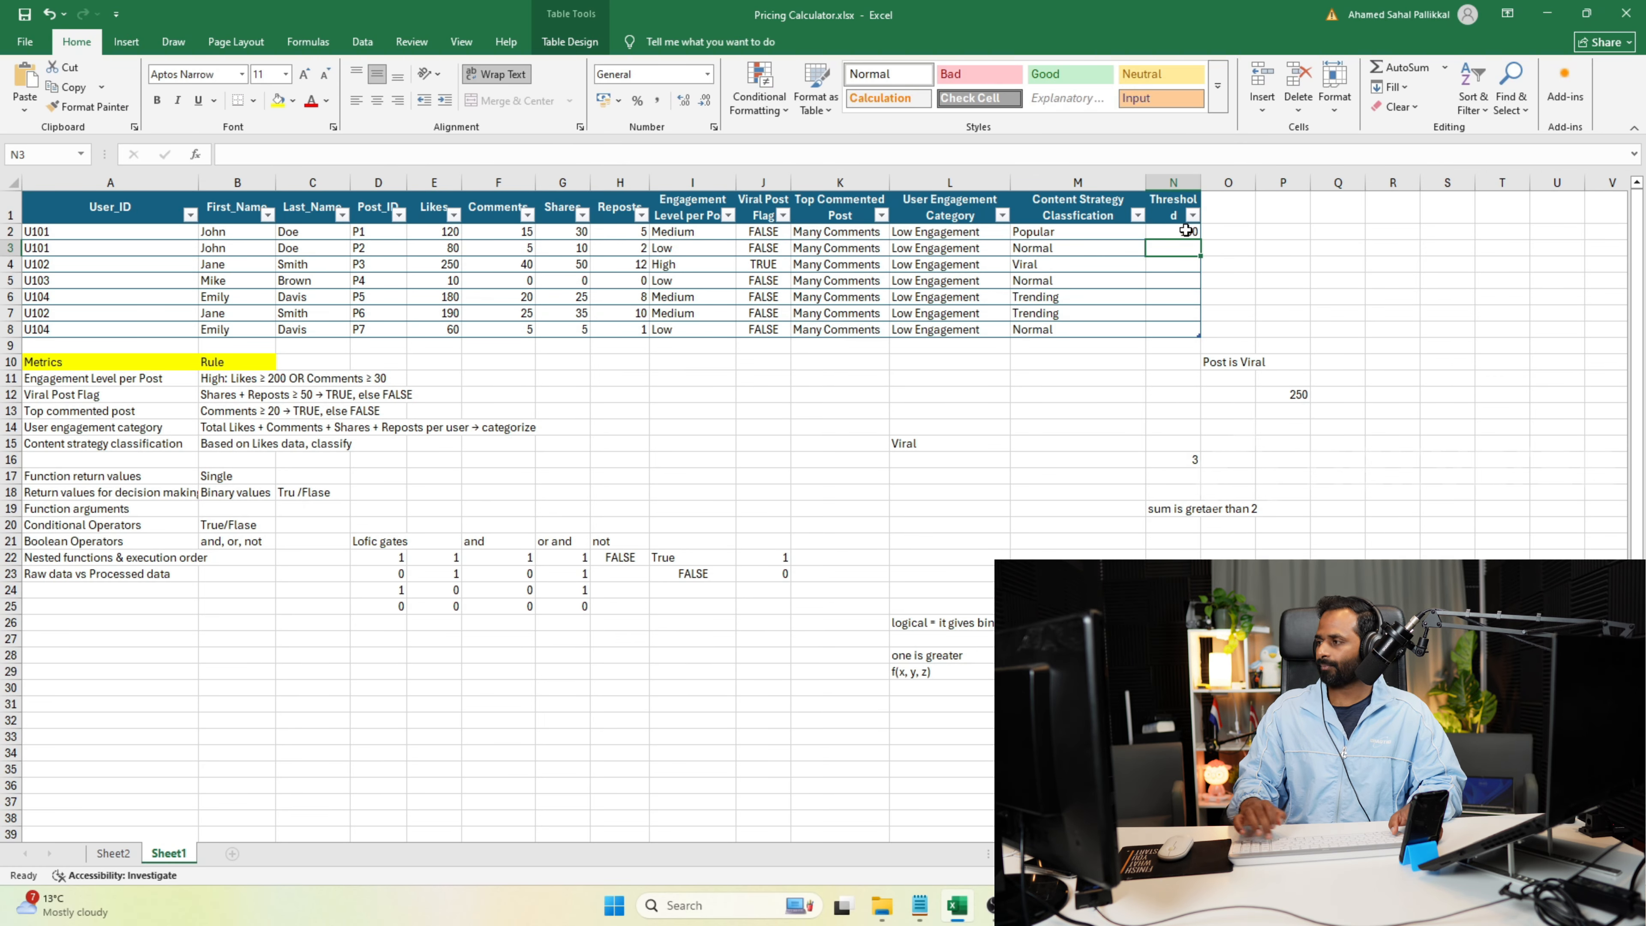
Set the Threshold value in N2 back to 500 and inspect the IF formula in O10.
click(1191, 232)
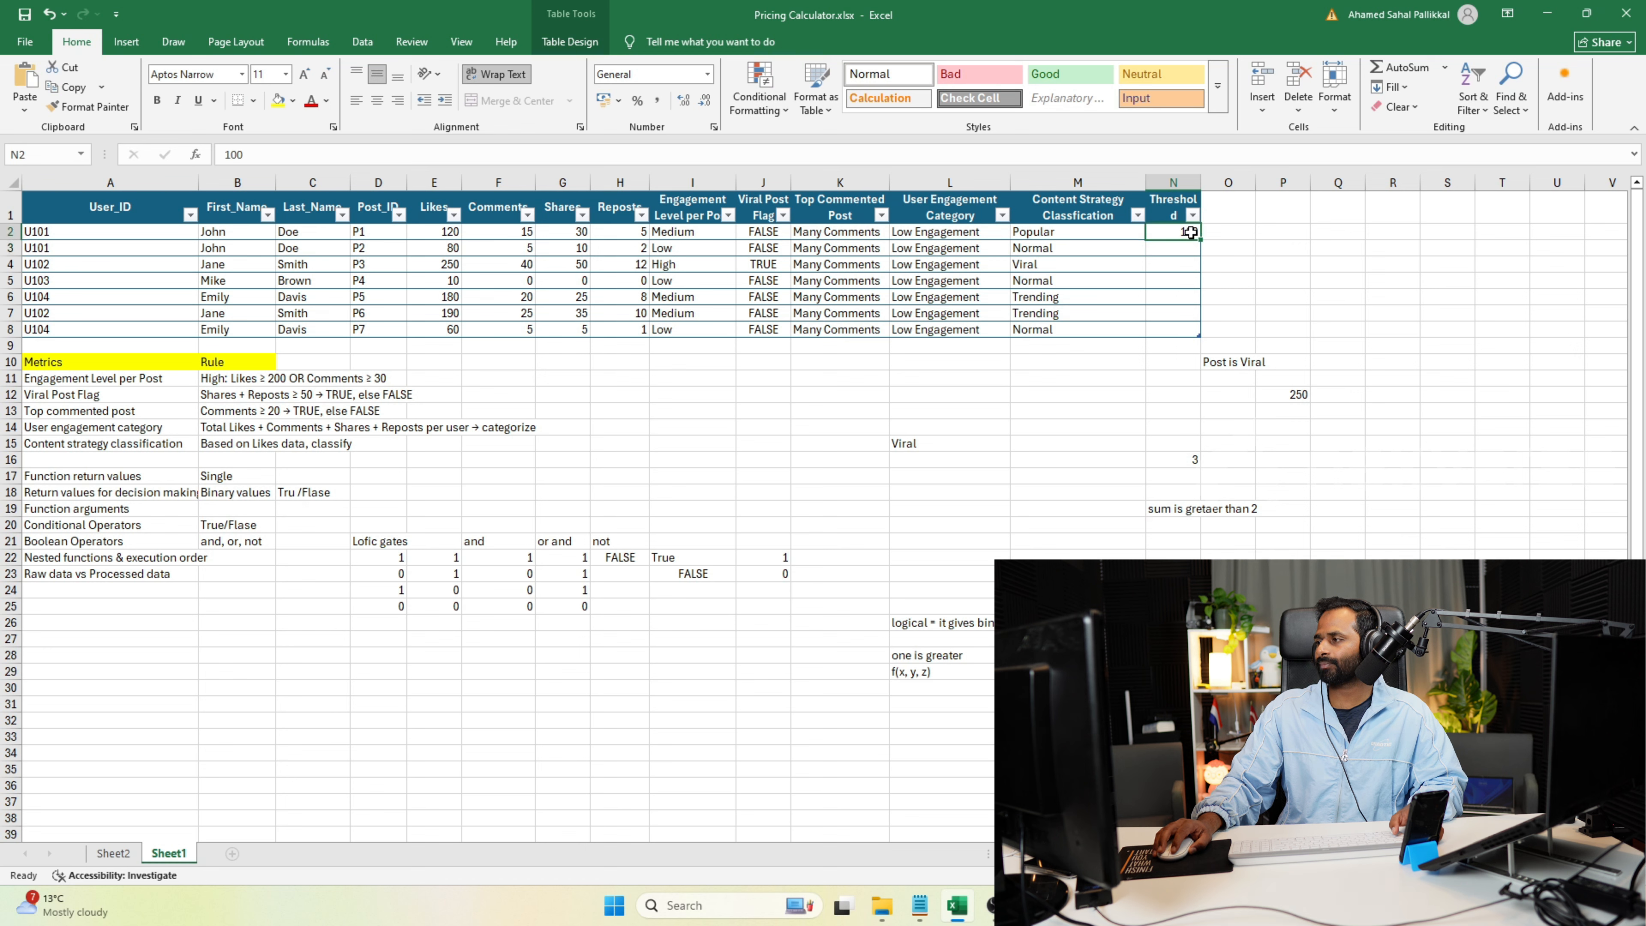
text(500)
key(Return)
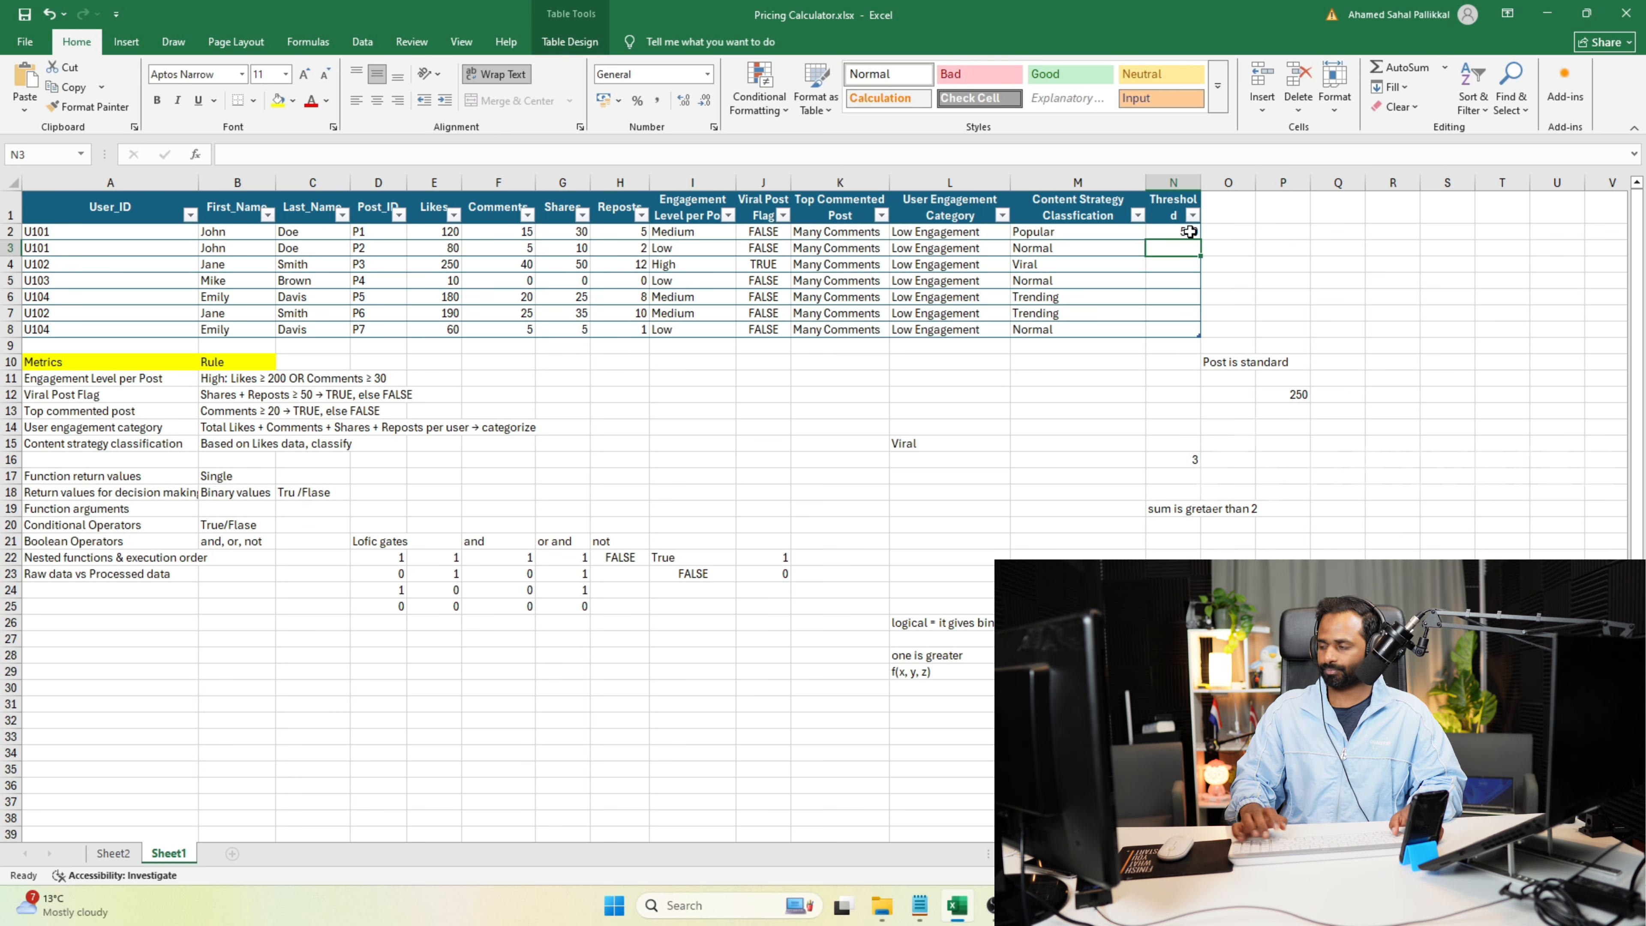
click(1248, 360)
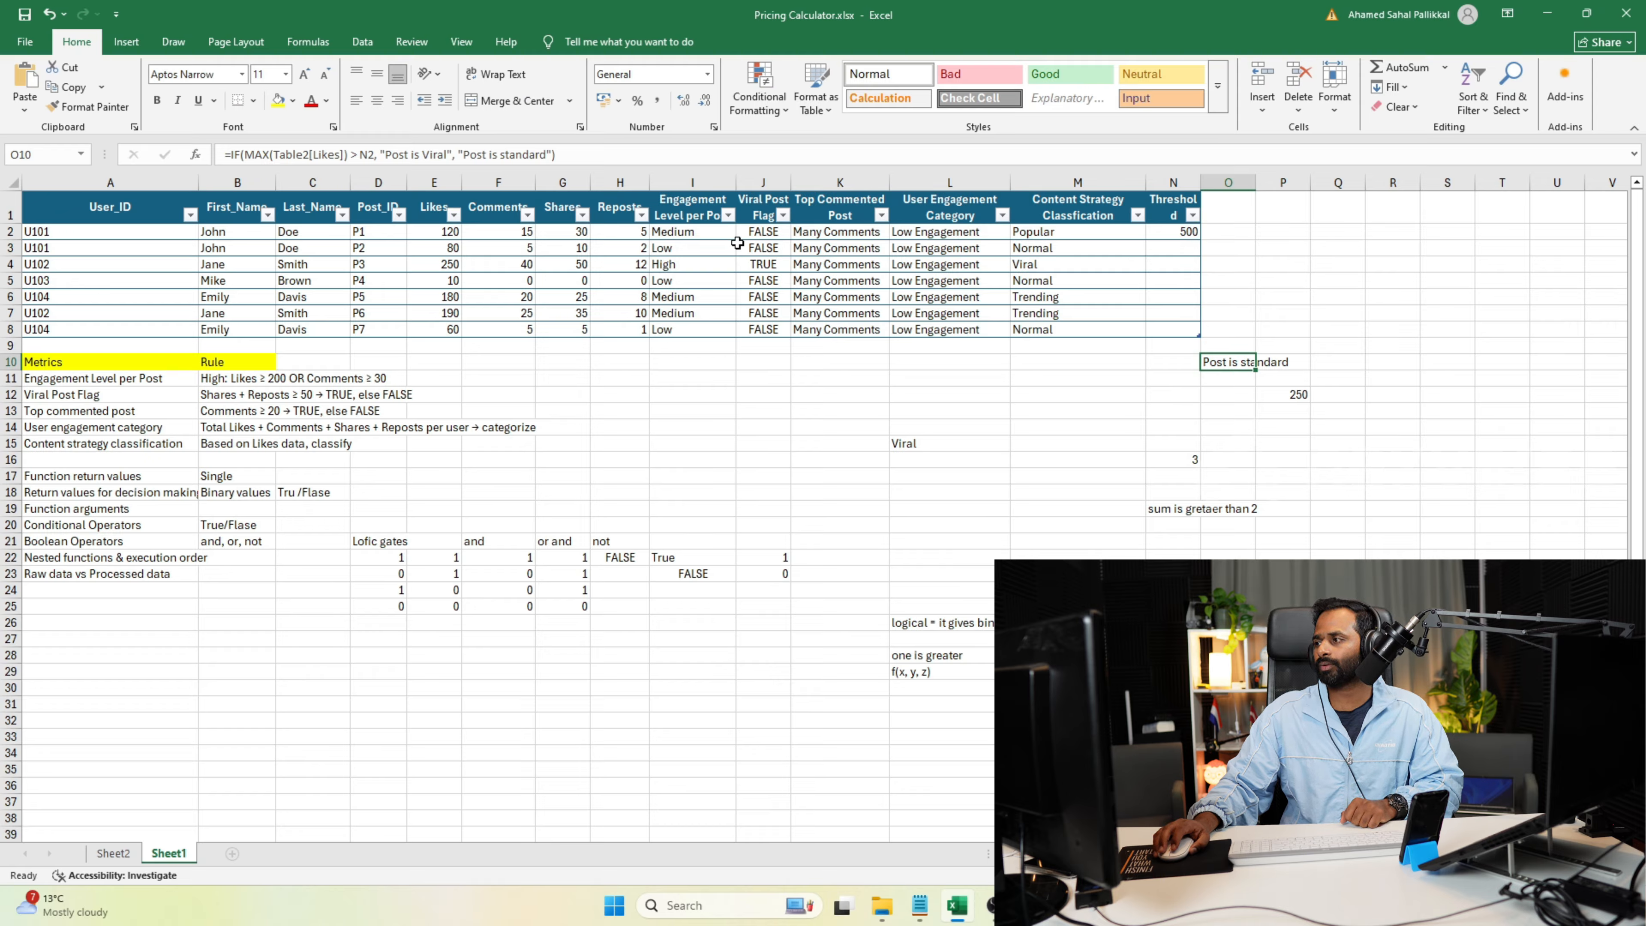
click(567, 154)
click(290, 156)
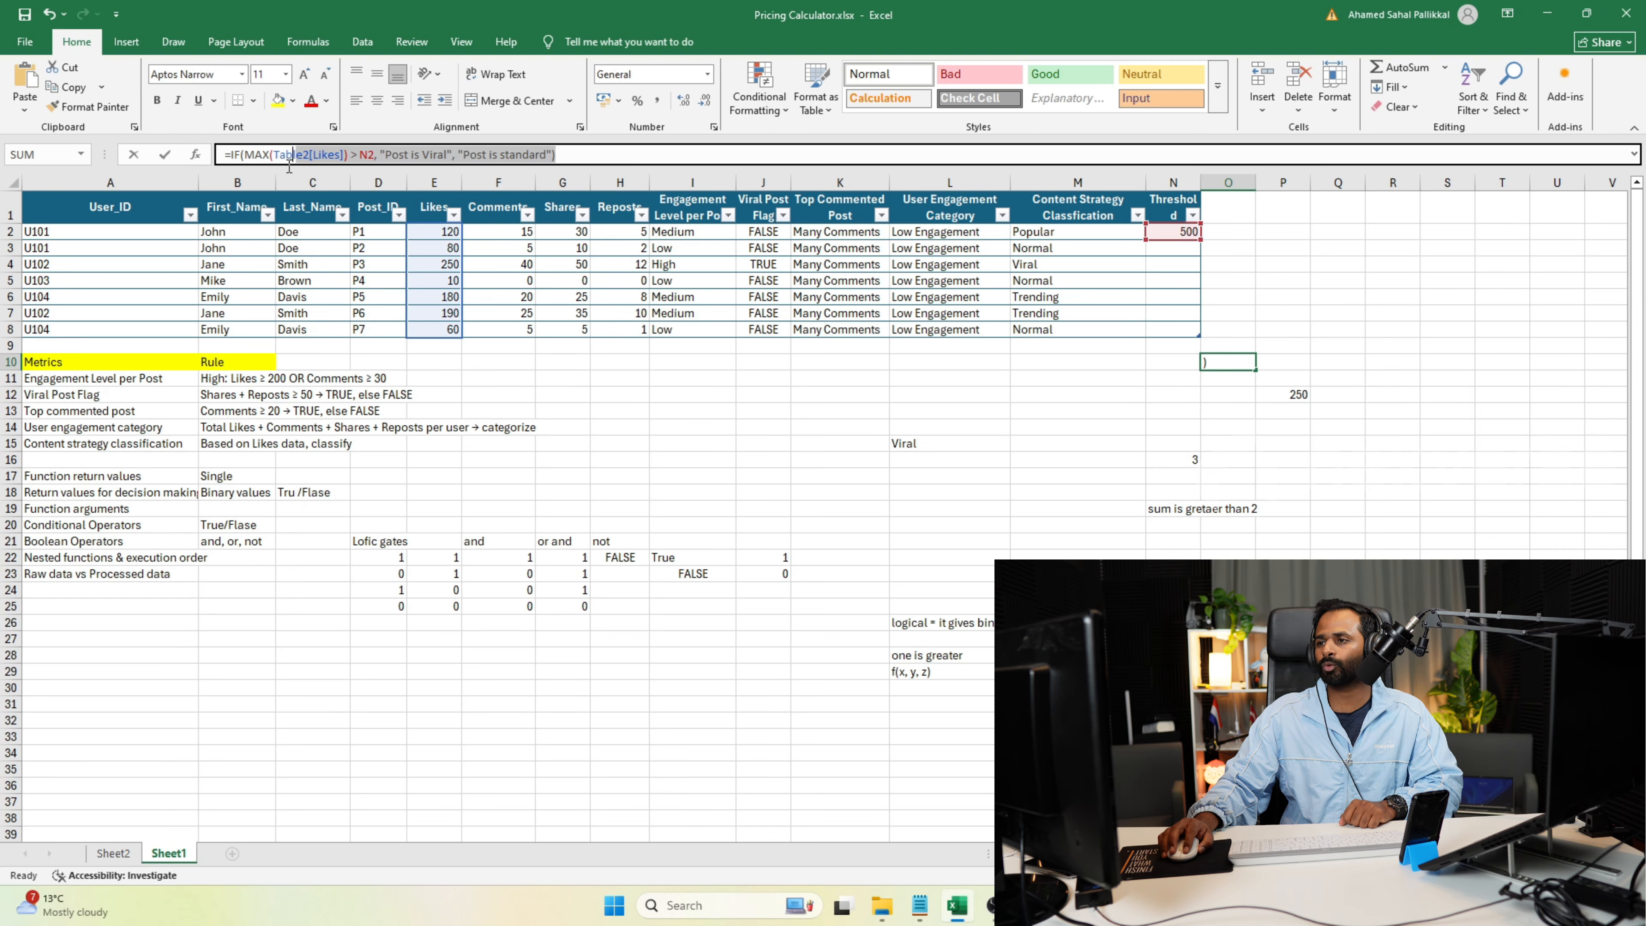
drag(289, 162, 217, 167)
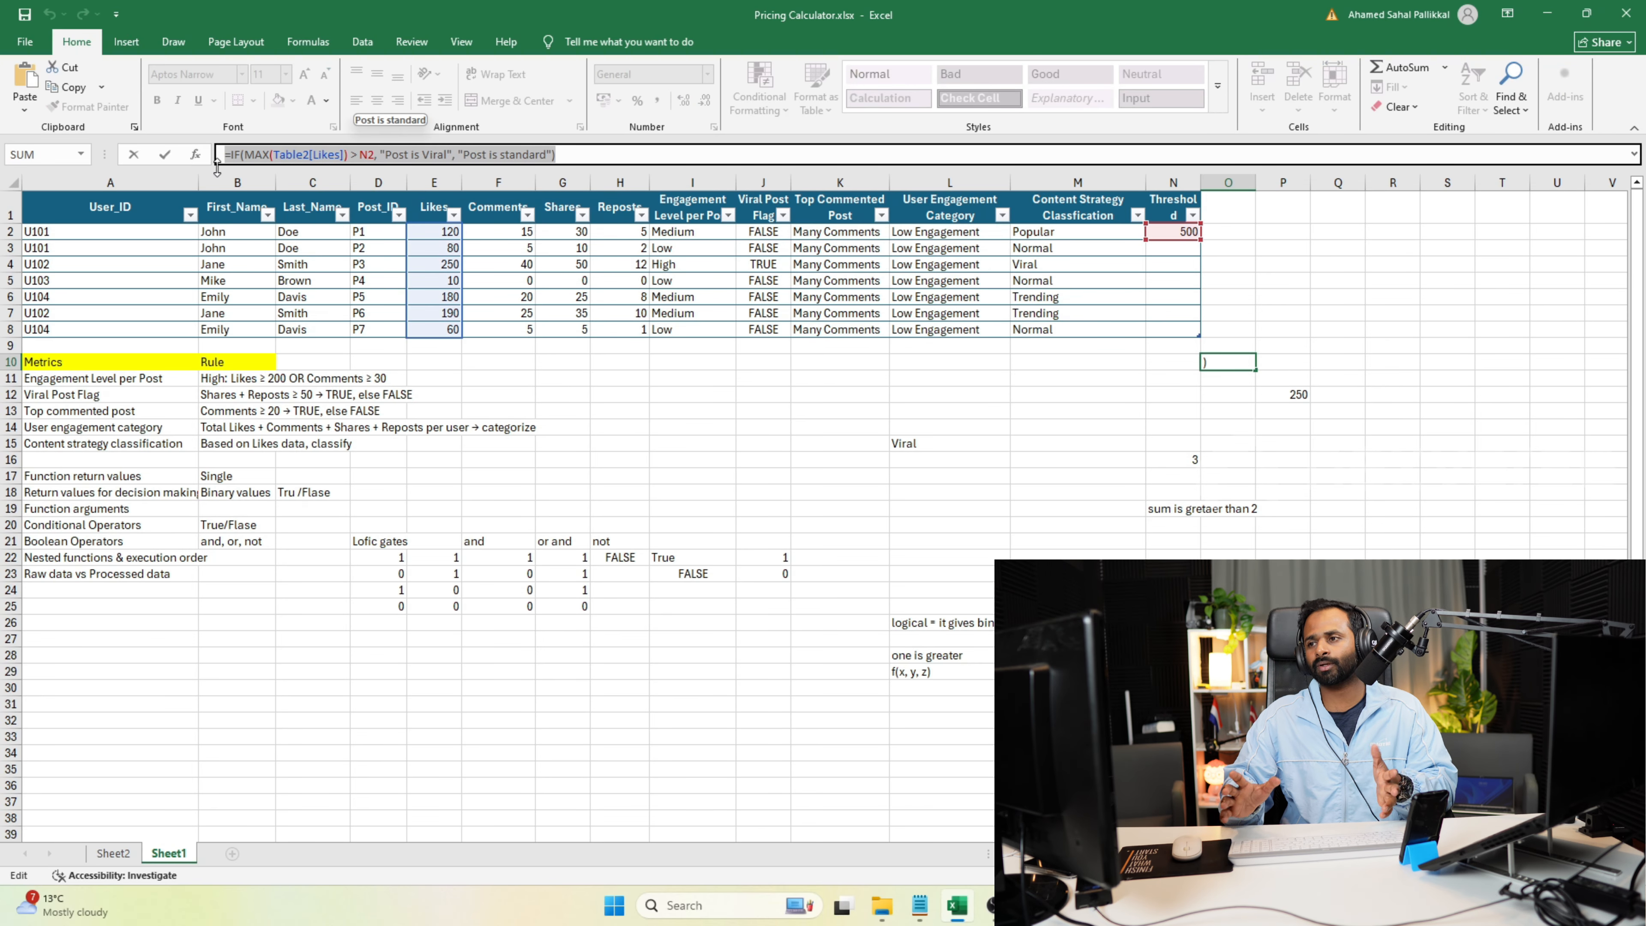
text(=)
click(1228, 395)
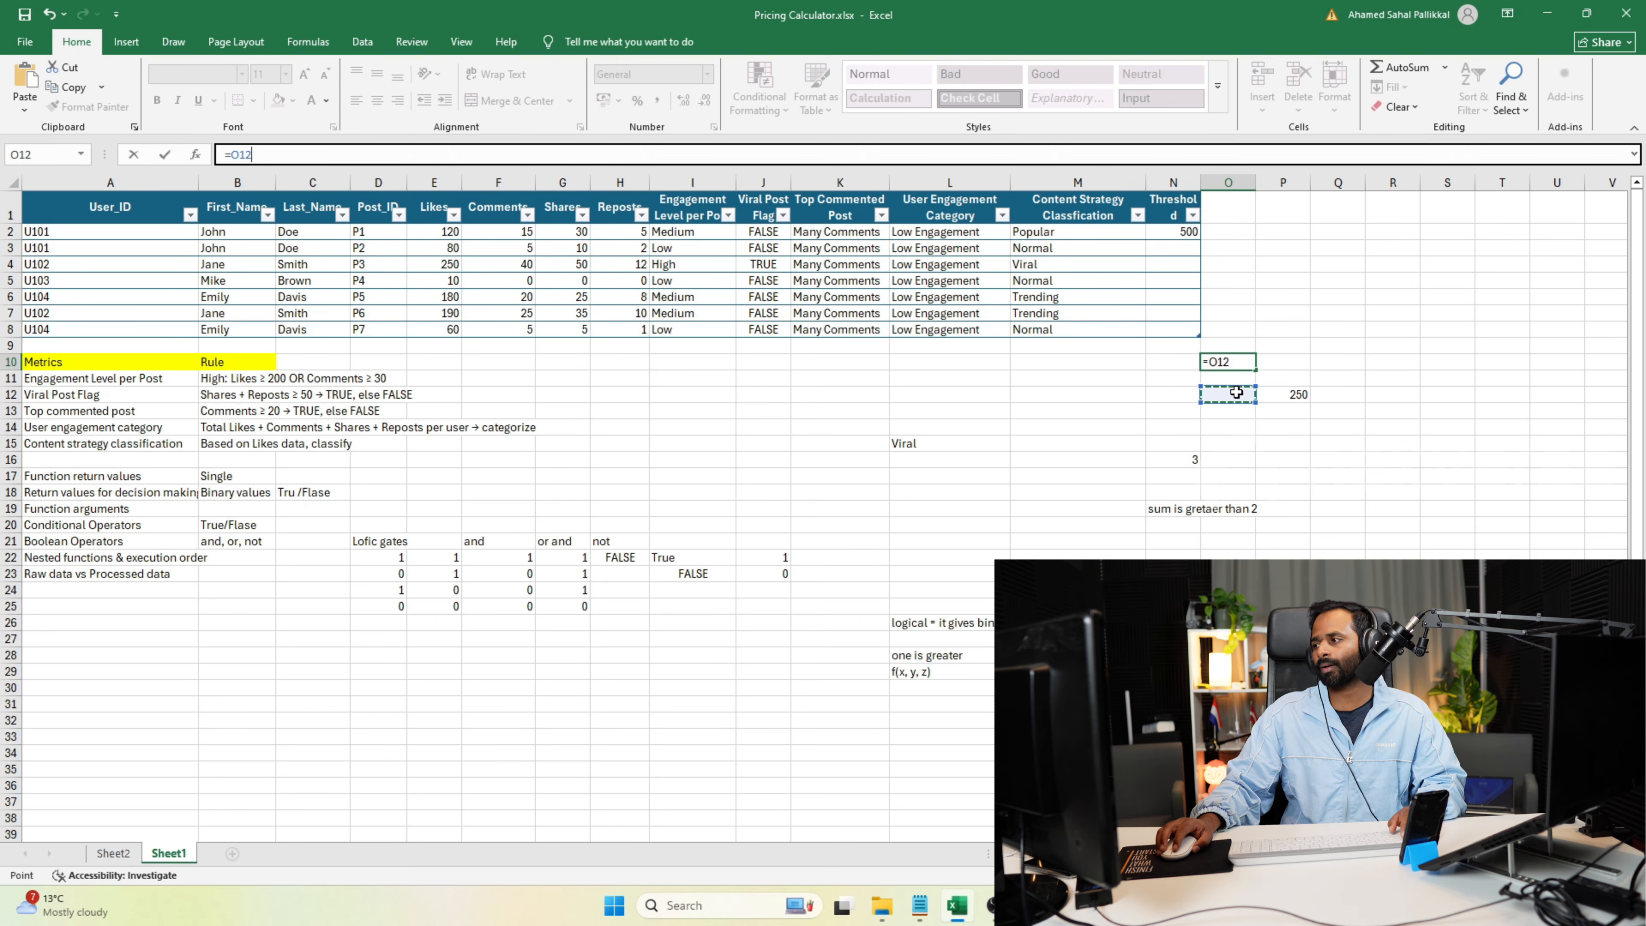
key(Escape)
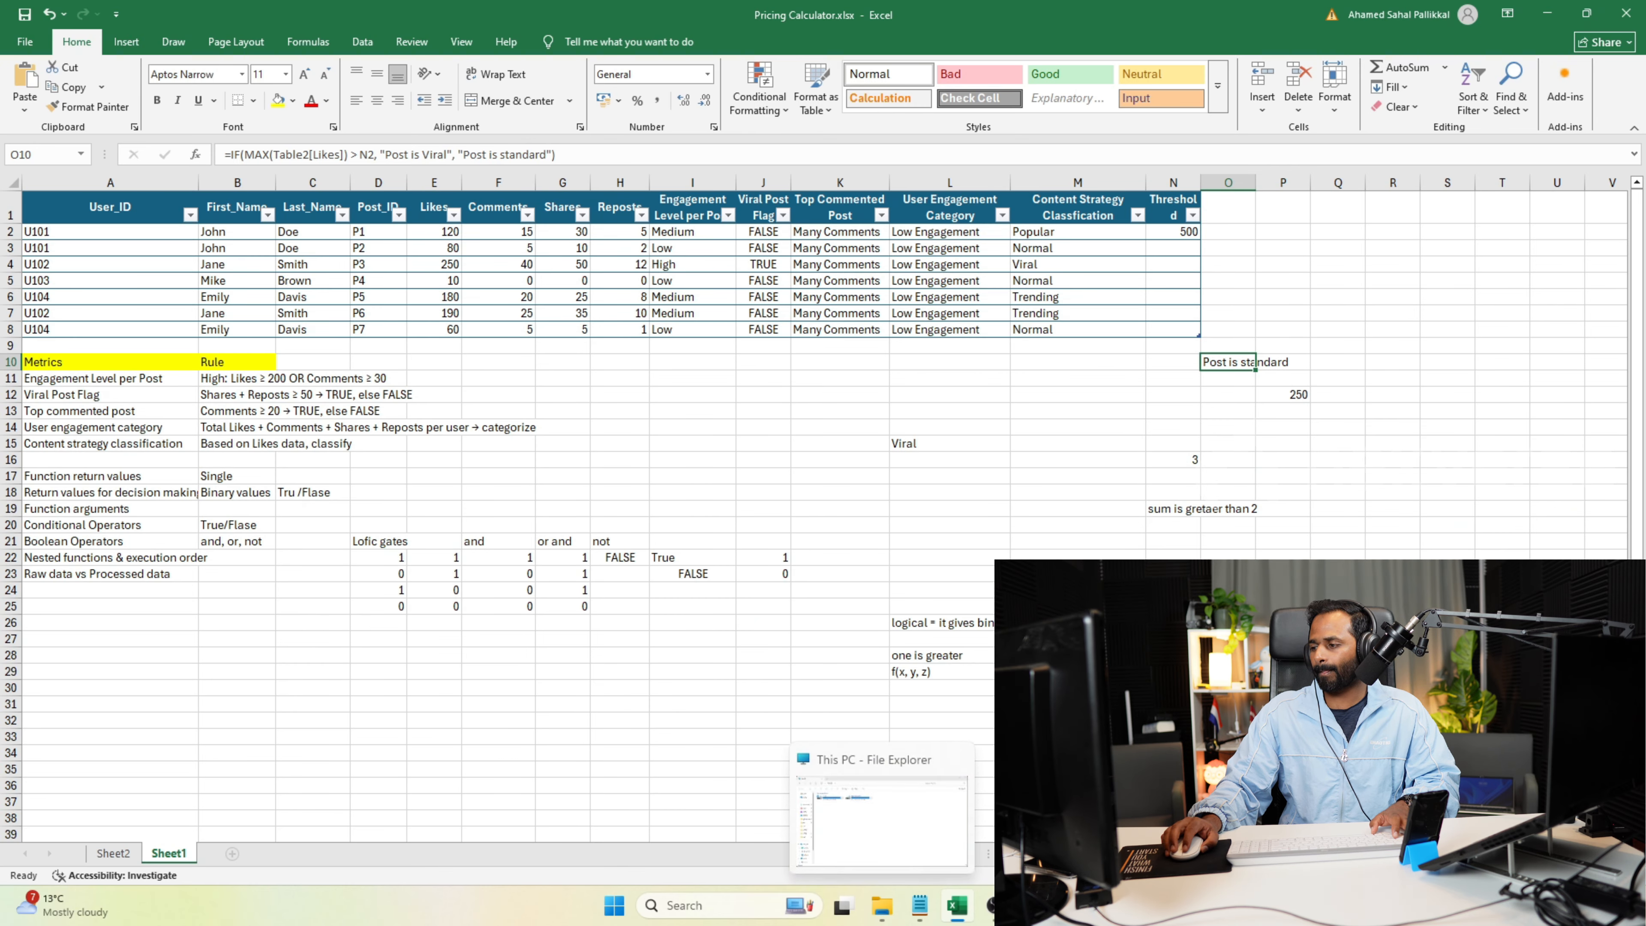
Switch to the Programiz Python compiler in the browser and examine the nested IF formula on line 15.
click(1033, 906)
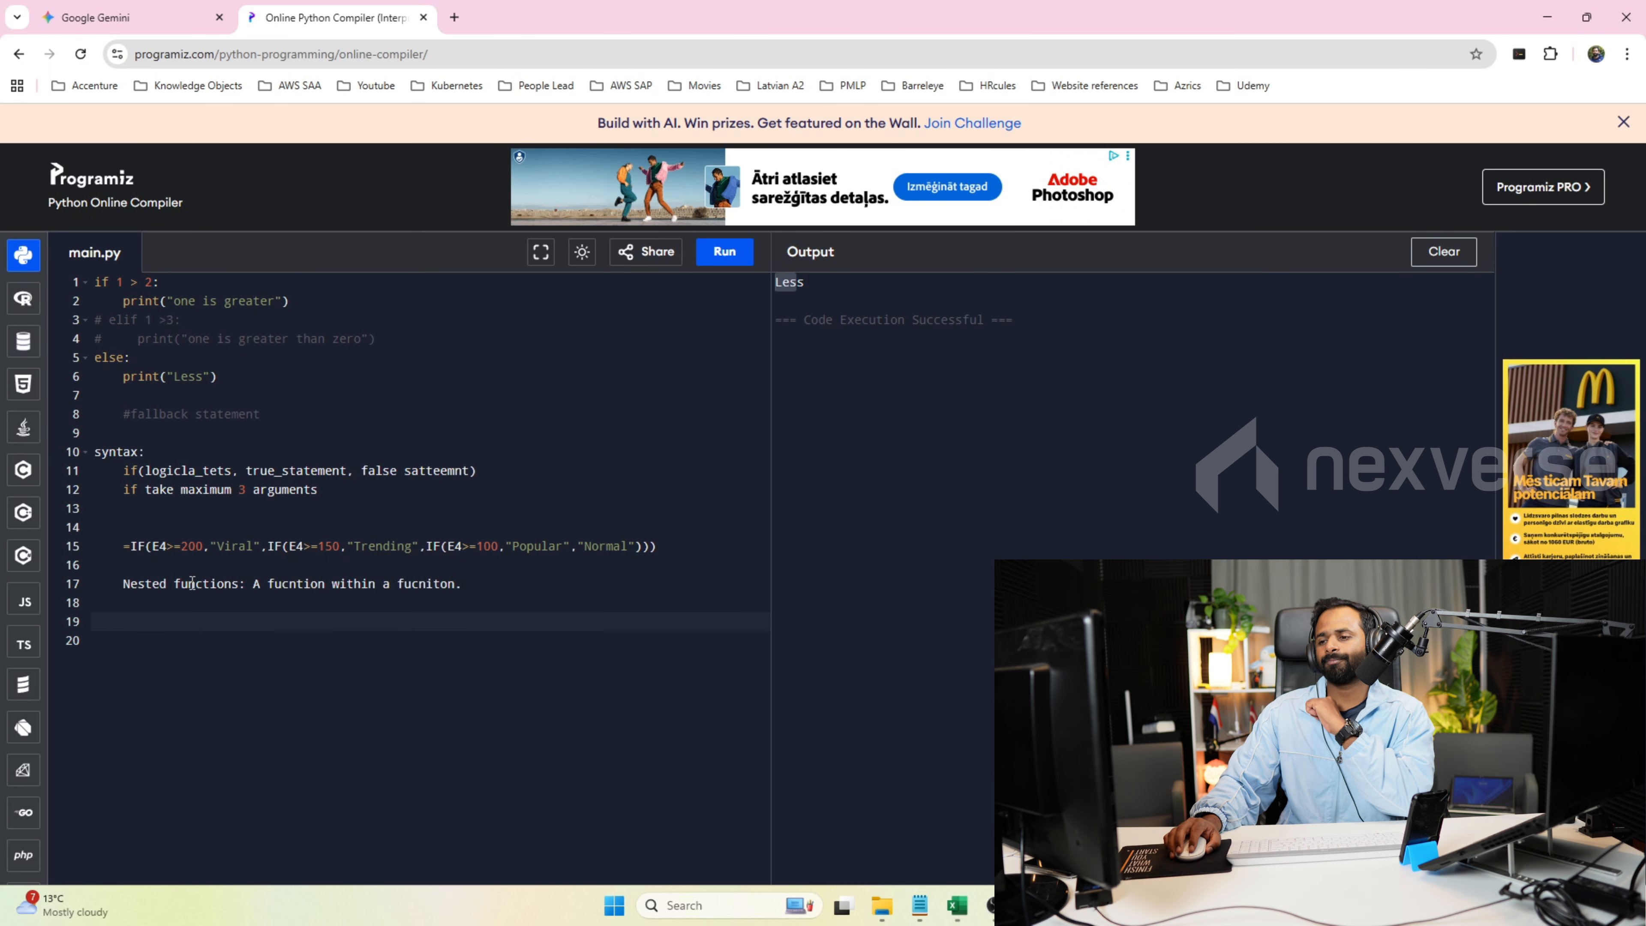
double_click(144, 546)
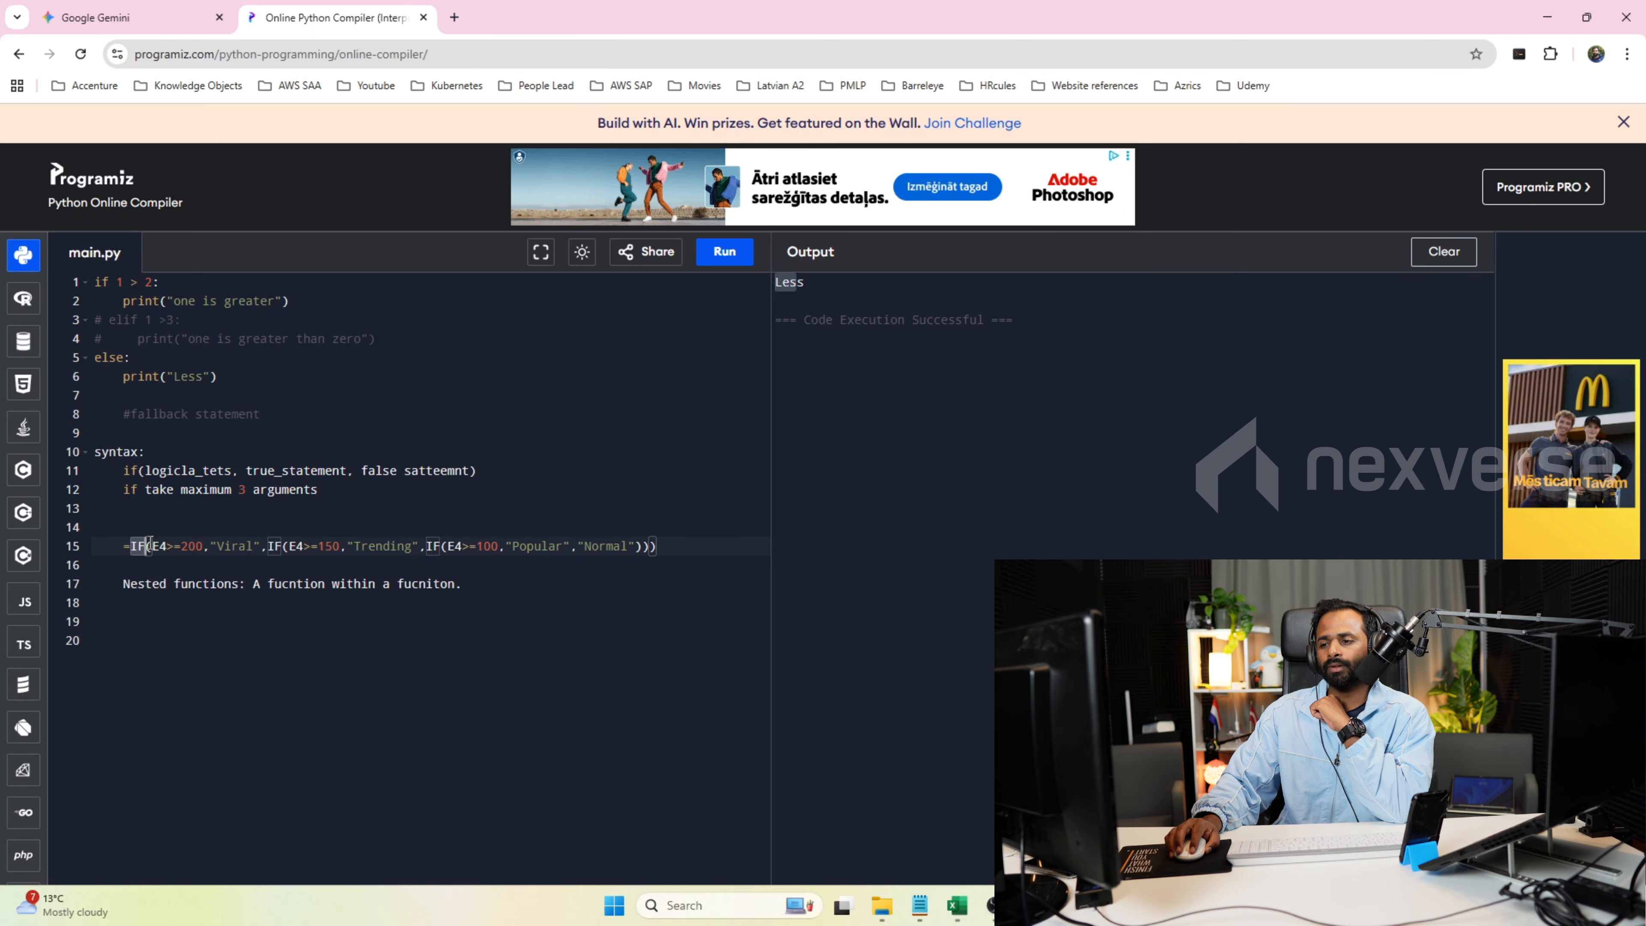
drag(153, 548, 621, 536)
click(633, 579)
click(609, 566)
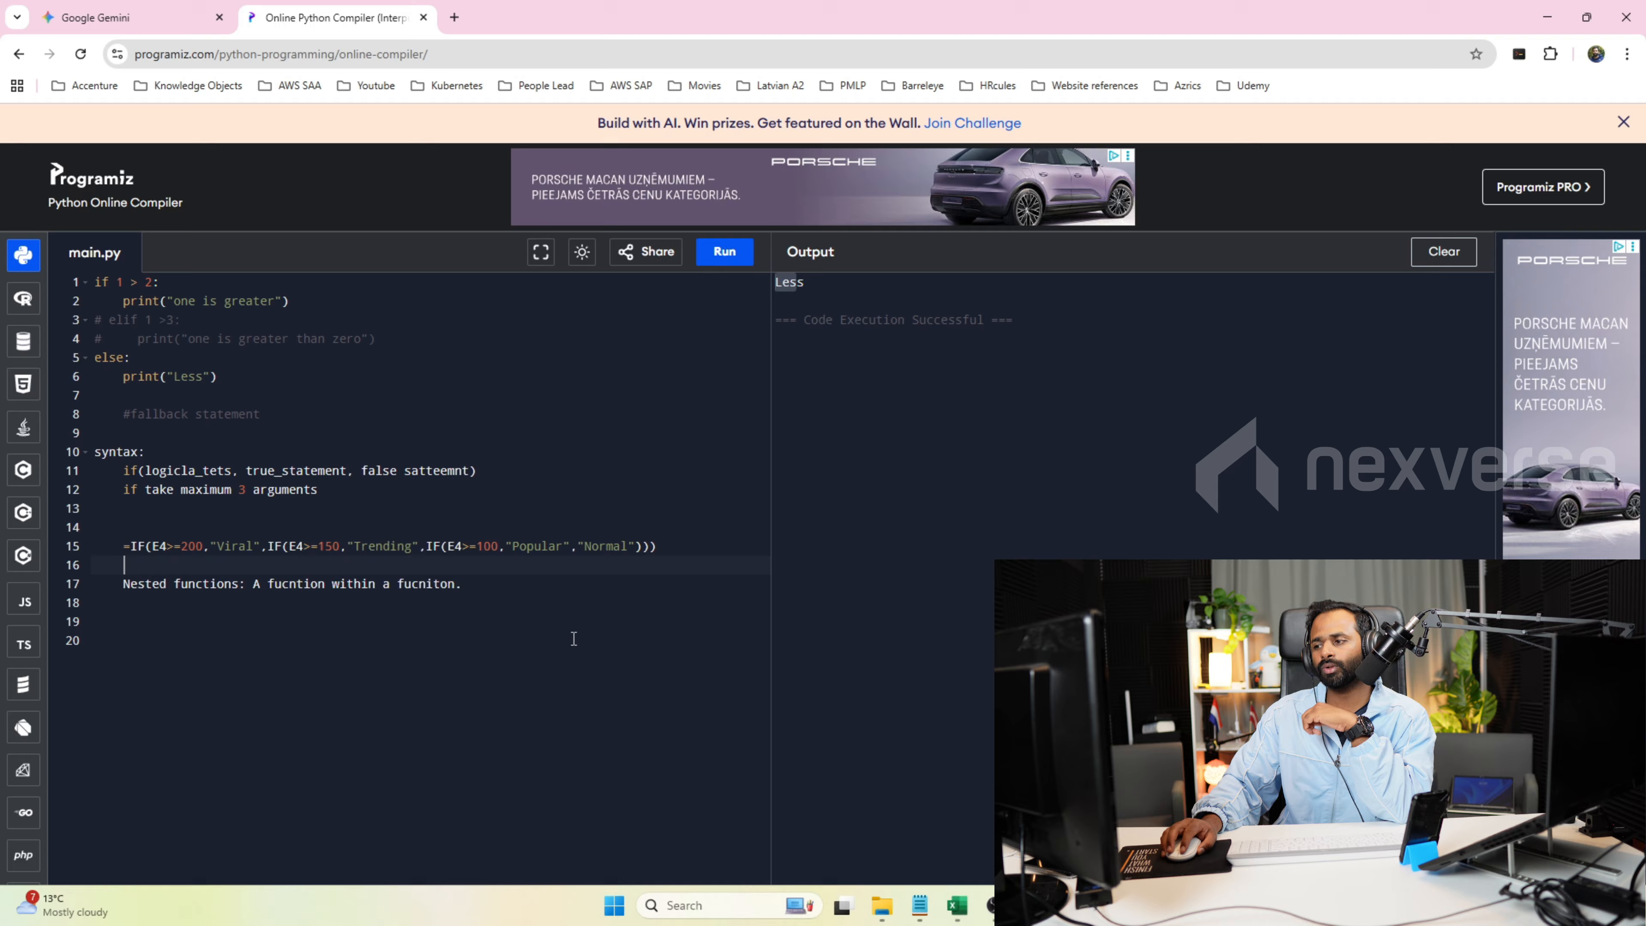
Add the note 3rd arg = "Normal" on line 19, below the nested functions definition.
click(529, 601)
key(Return)
text(3rd arg)
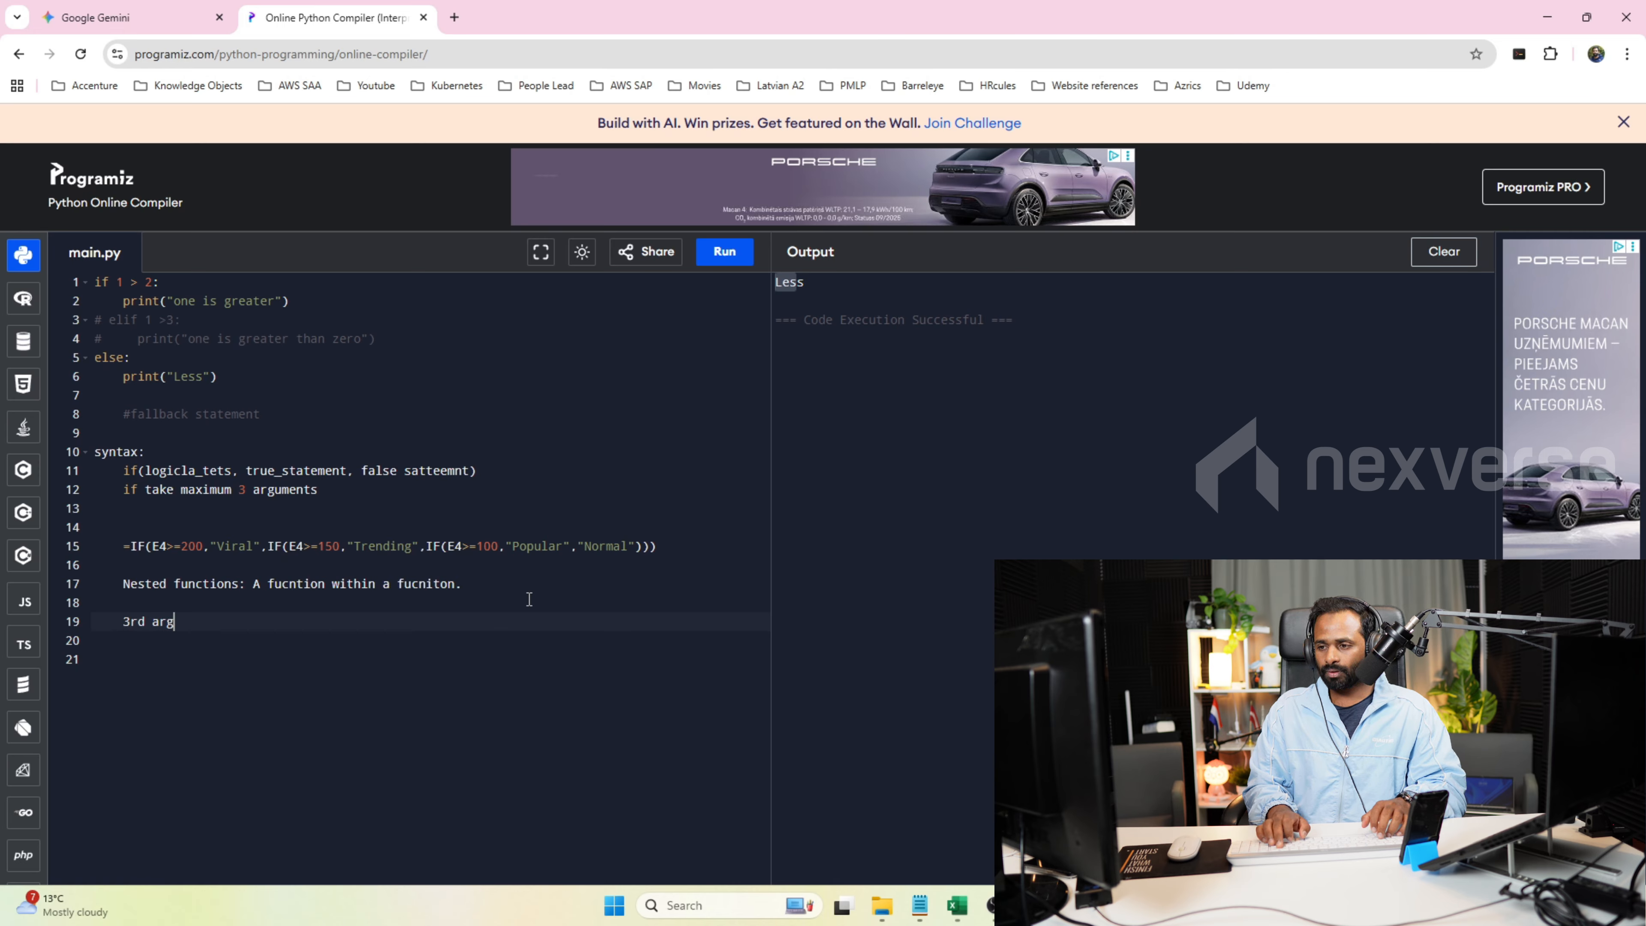
text( = "Nor)
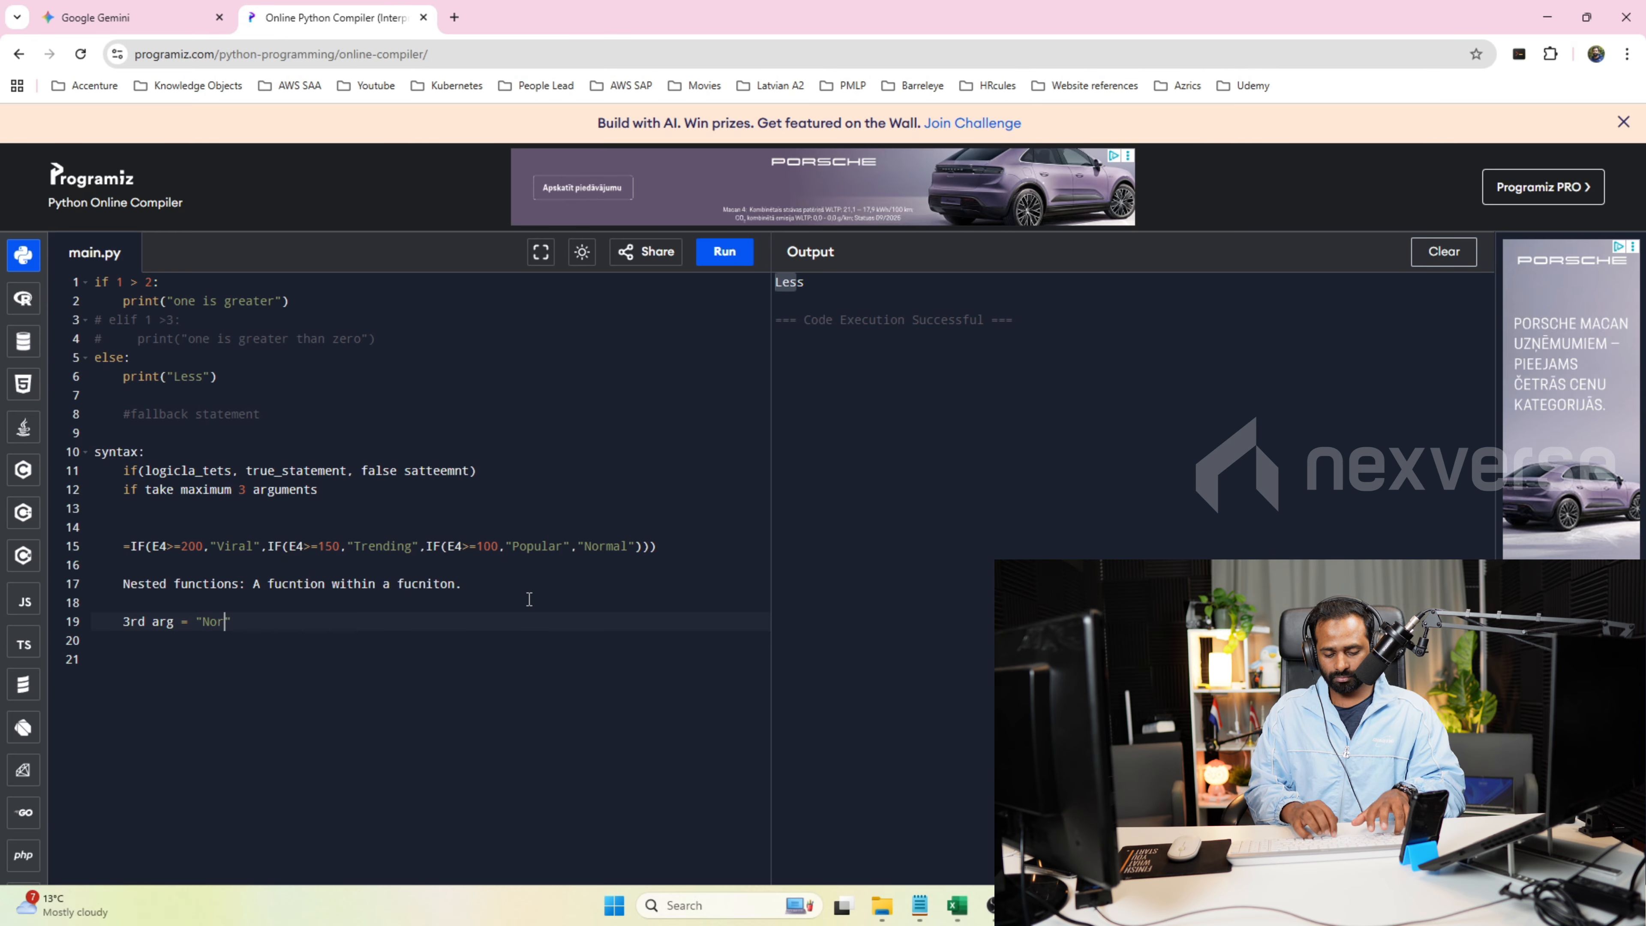
text(mal")
key(Return)
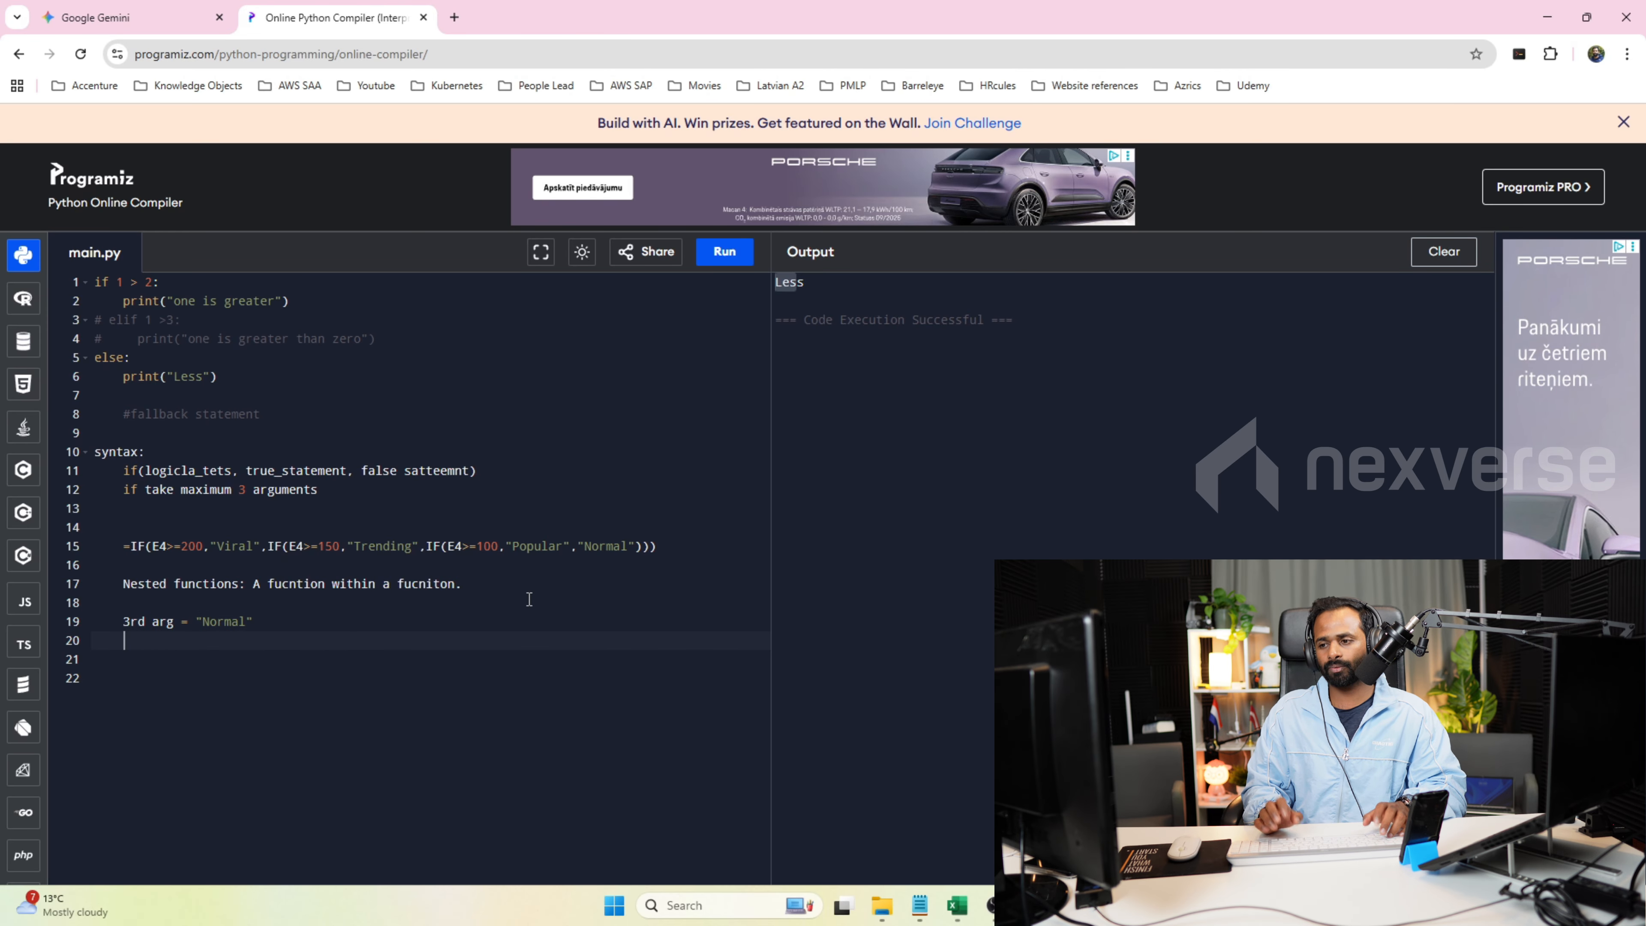
Add the note First arg = E4>=200 on line 20, copying the condition from the line 15 formula.
text(First ar)
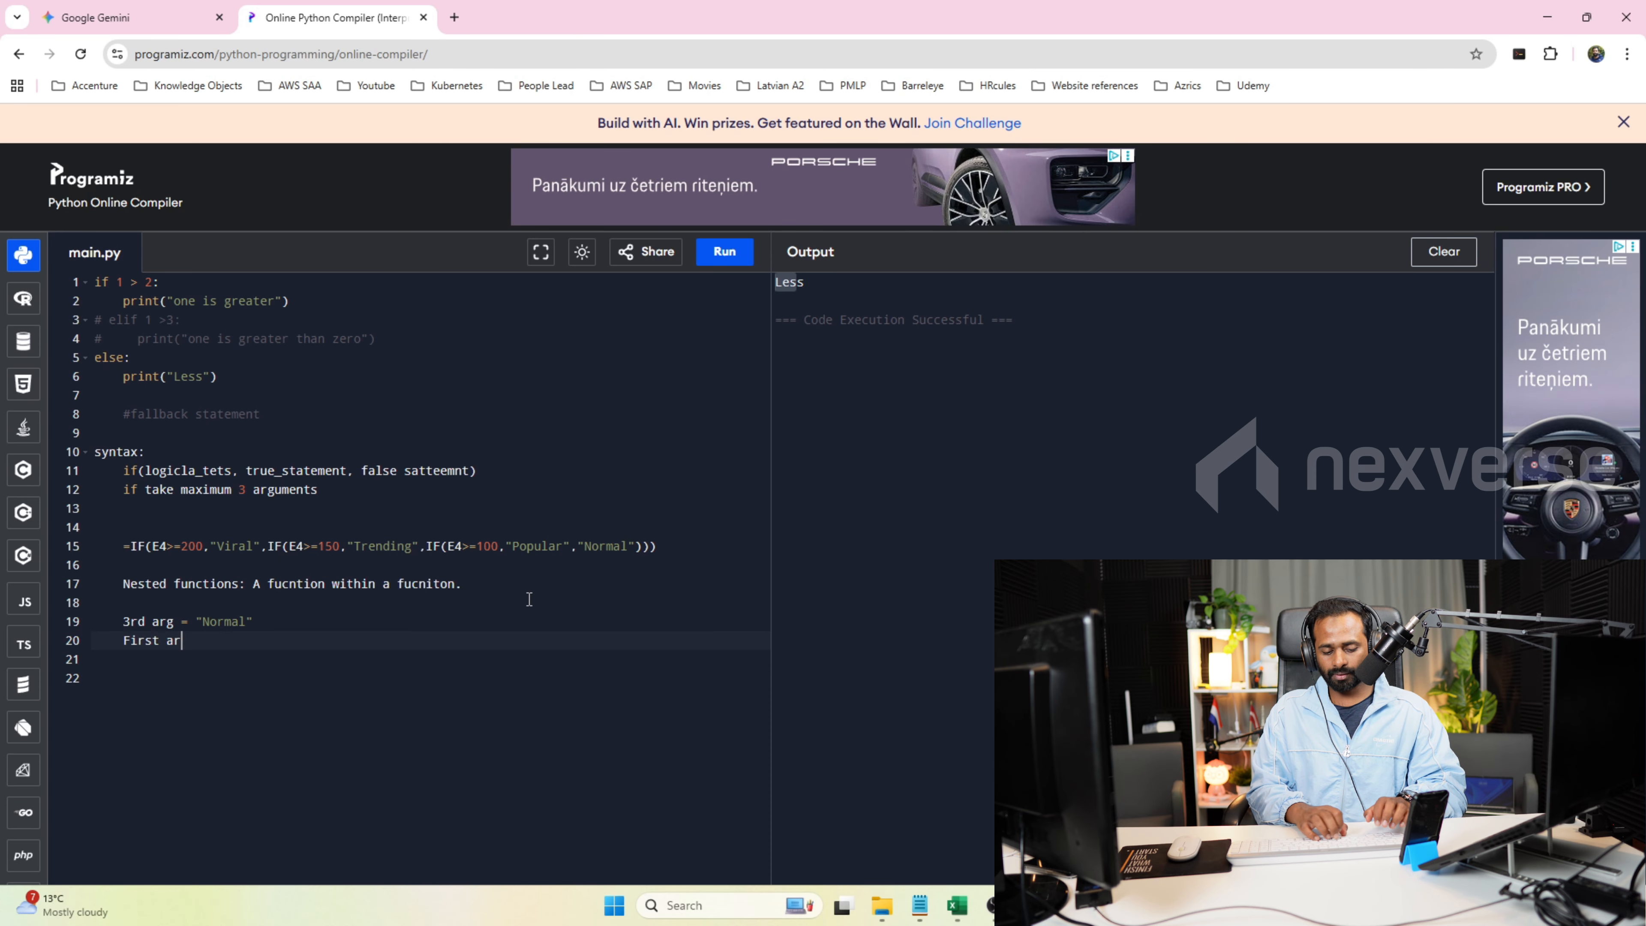
text(g =)
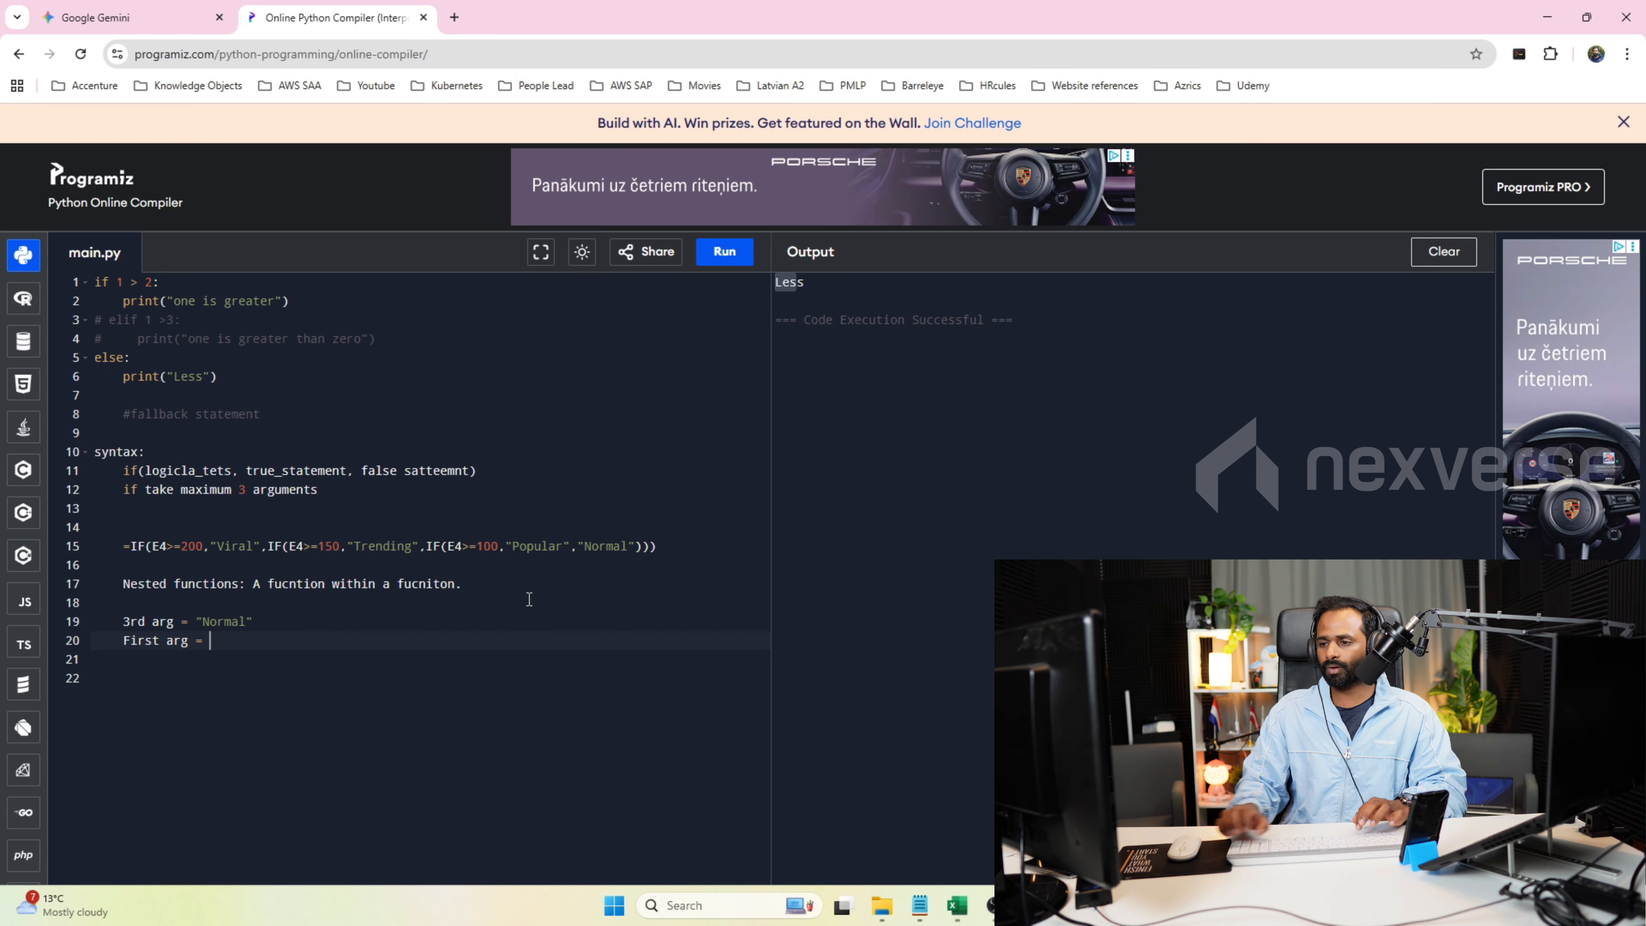
drag(153, 546, 232, 548)
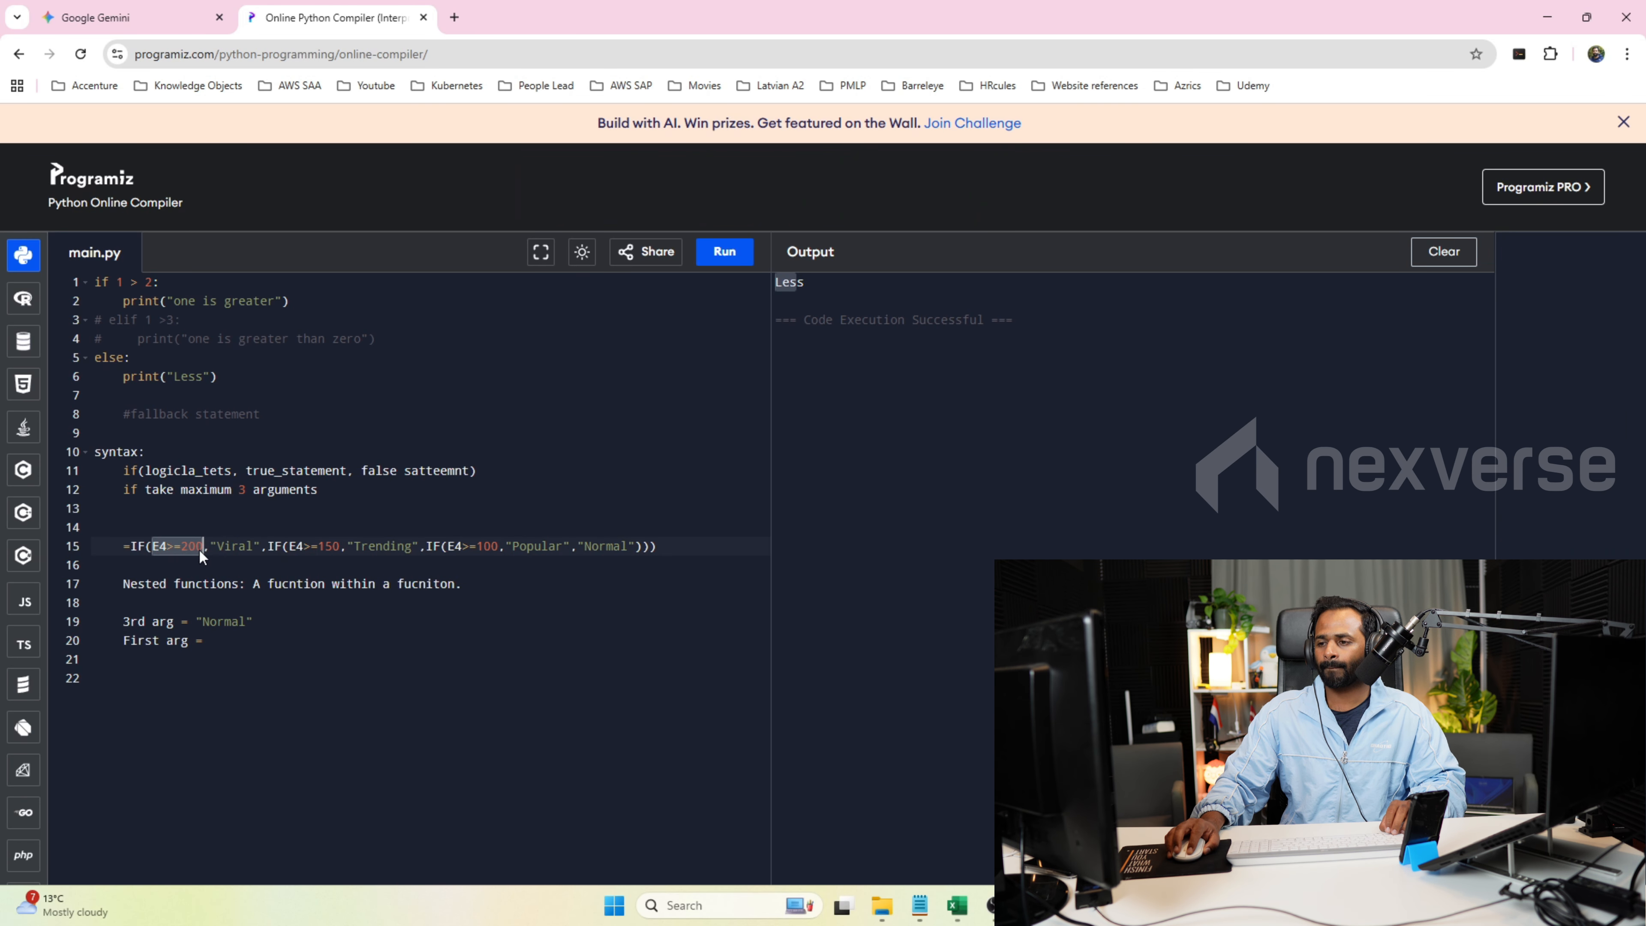
click(224, 649)
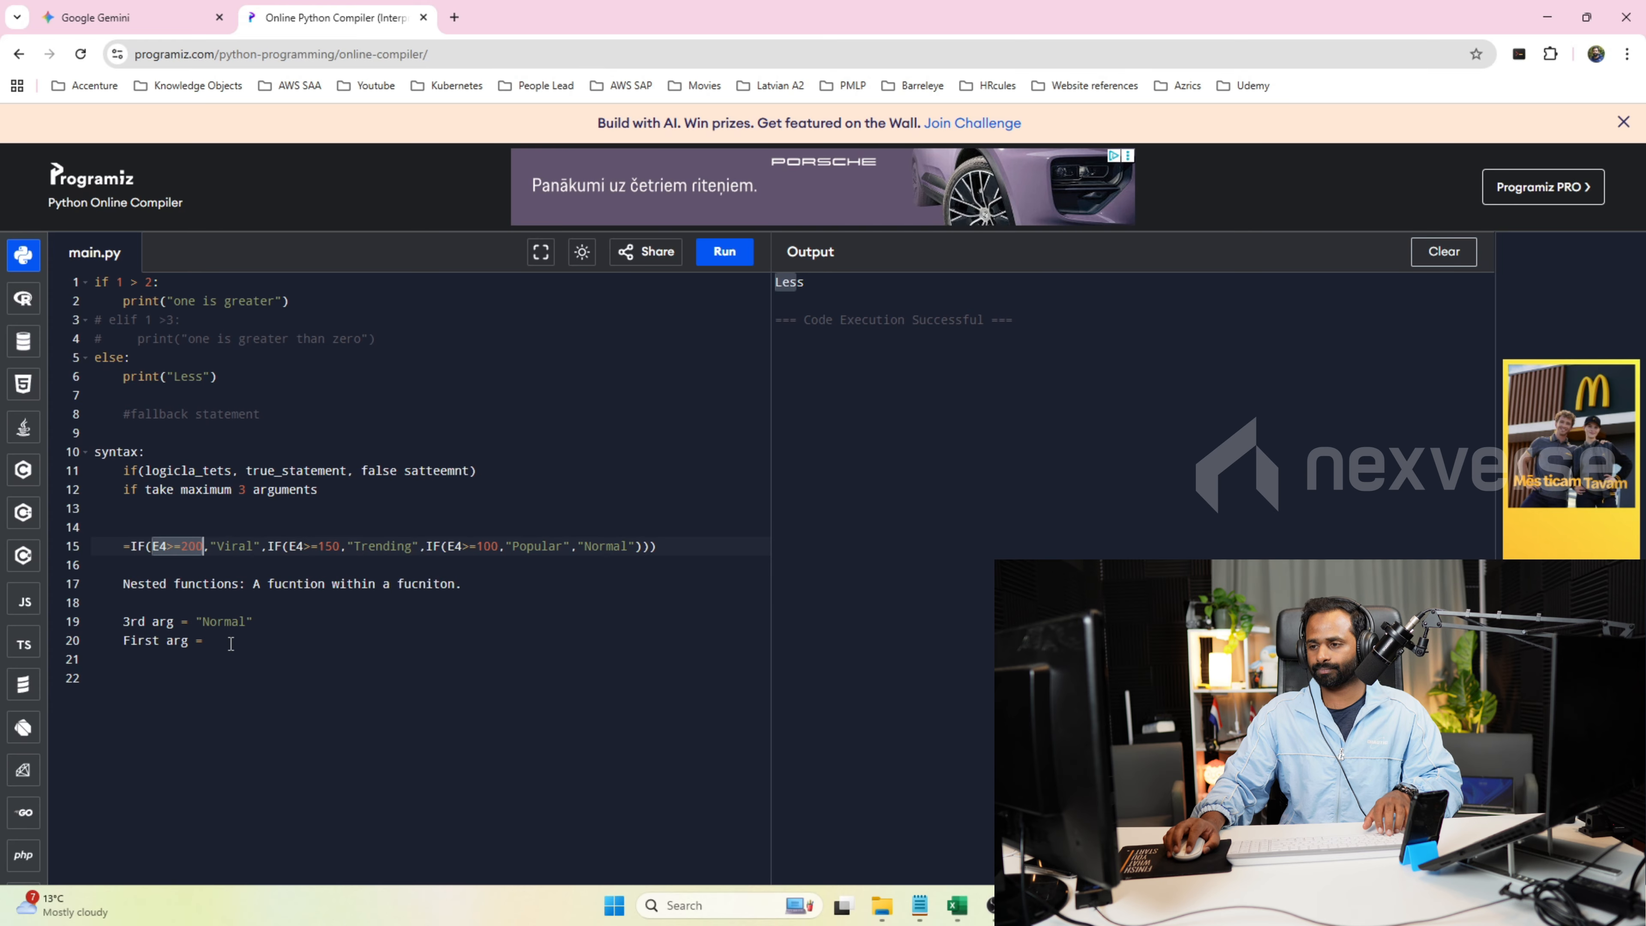
text(E4>=200)
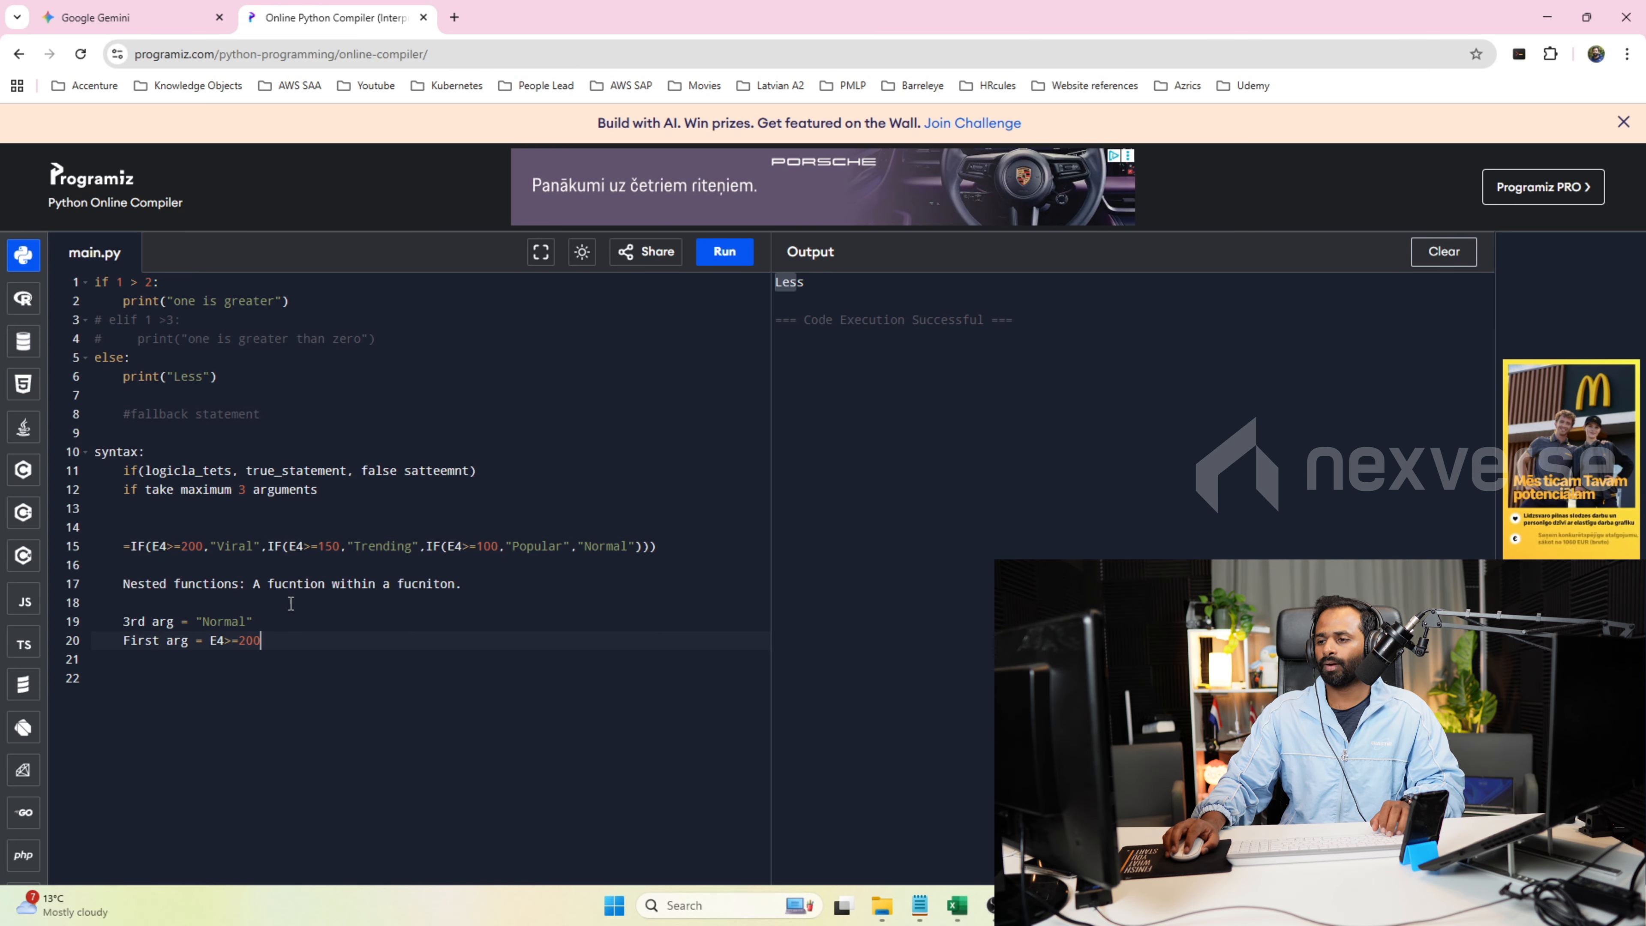
Temporarily cut the inner Trending and Popular conditions from the line 15 IF formula to review its outer arguments, and restore them.
drag(263, 546, 573, 547)
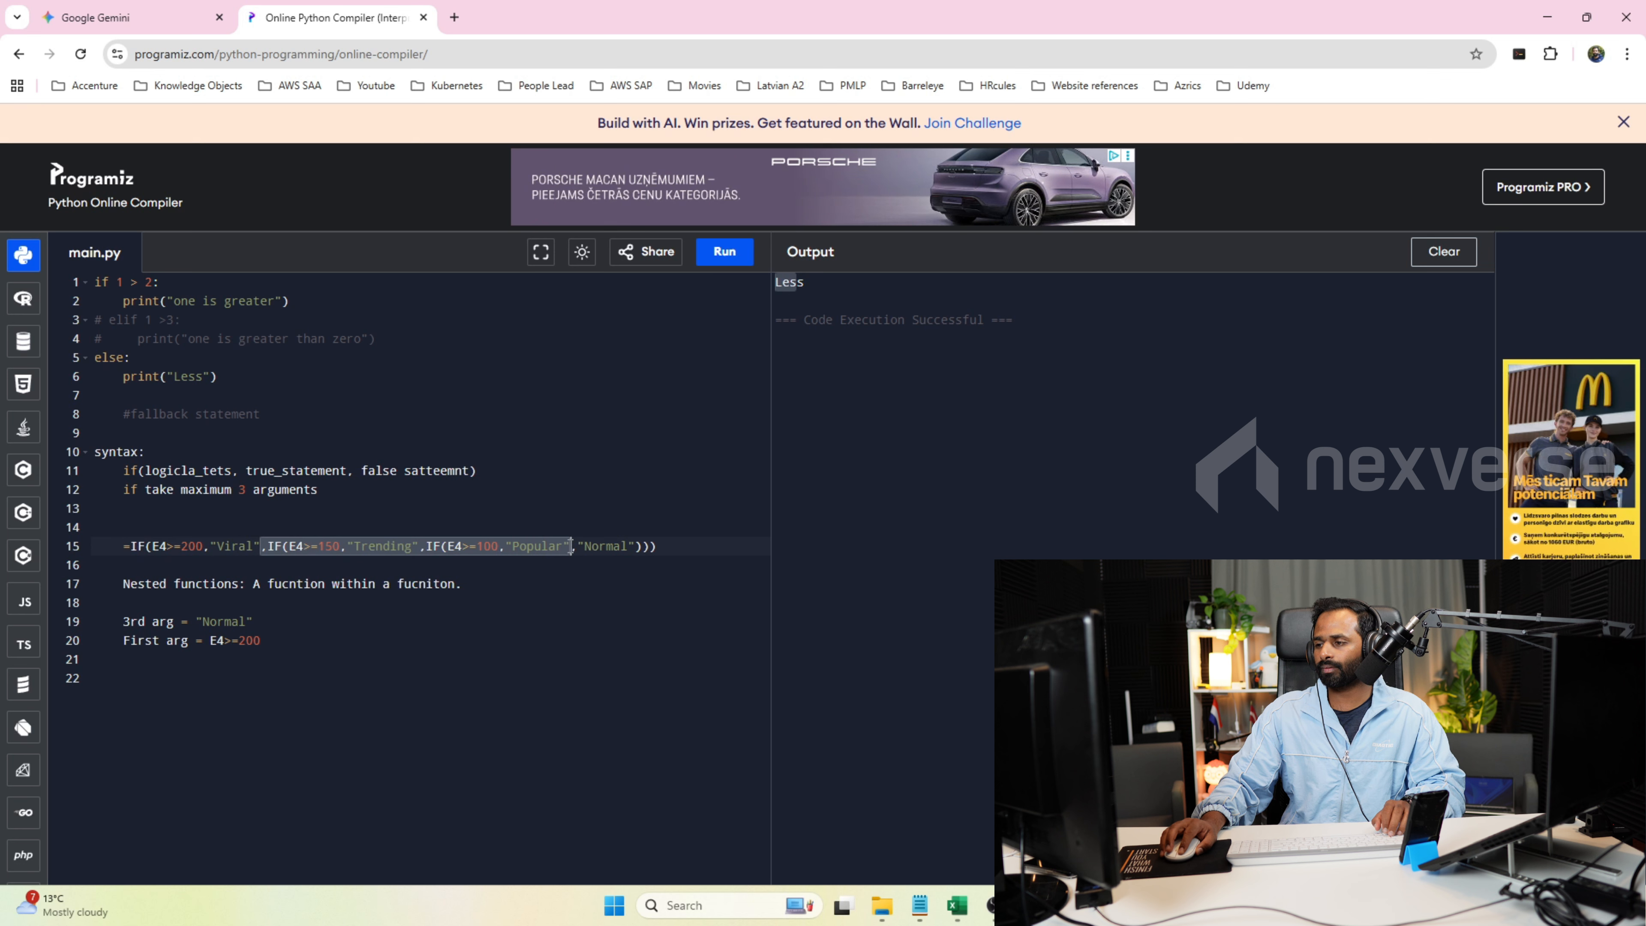
key(ctrl+x)
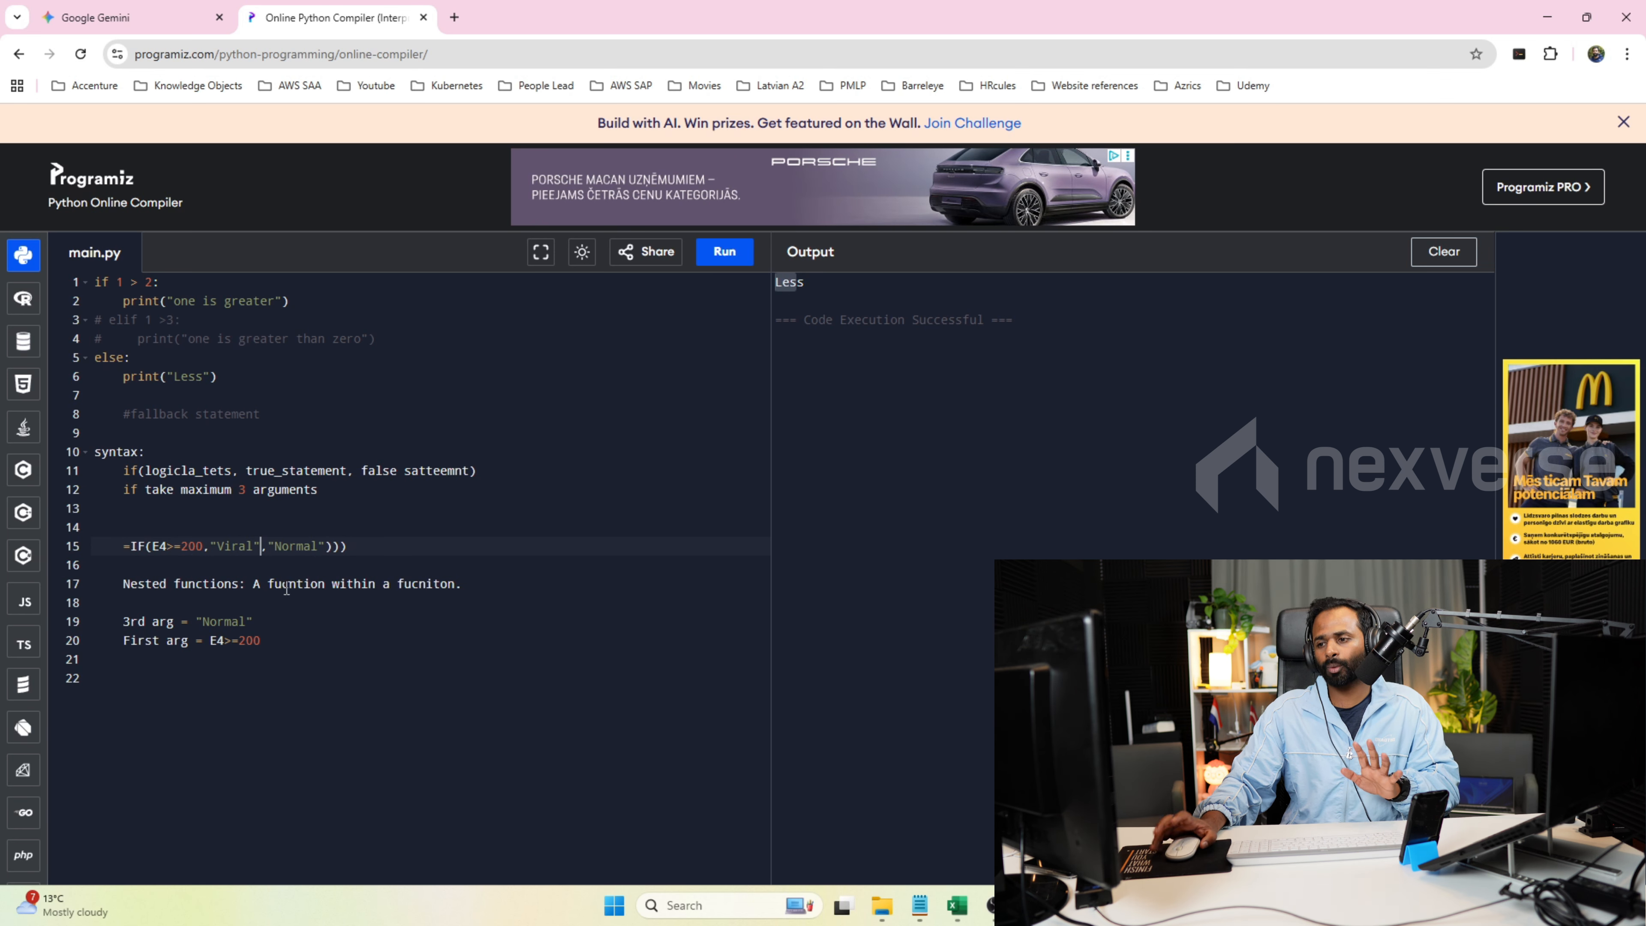
drag(202, 546, 160, 555)
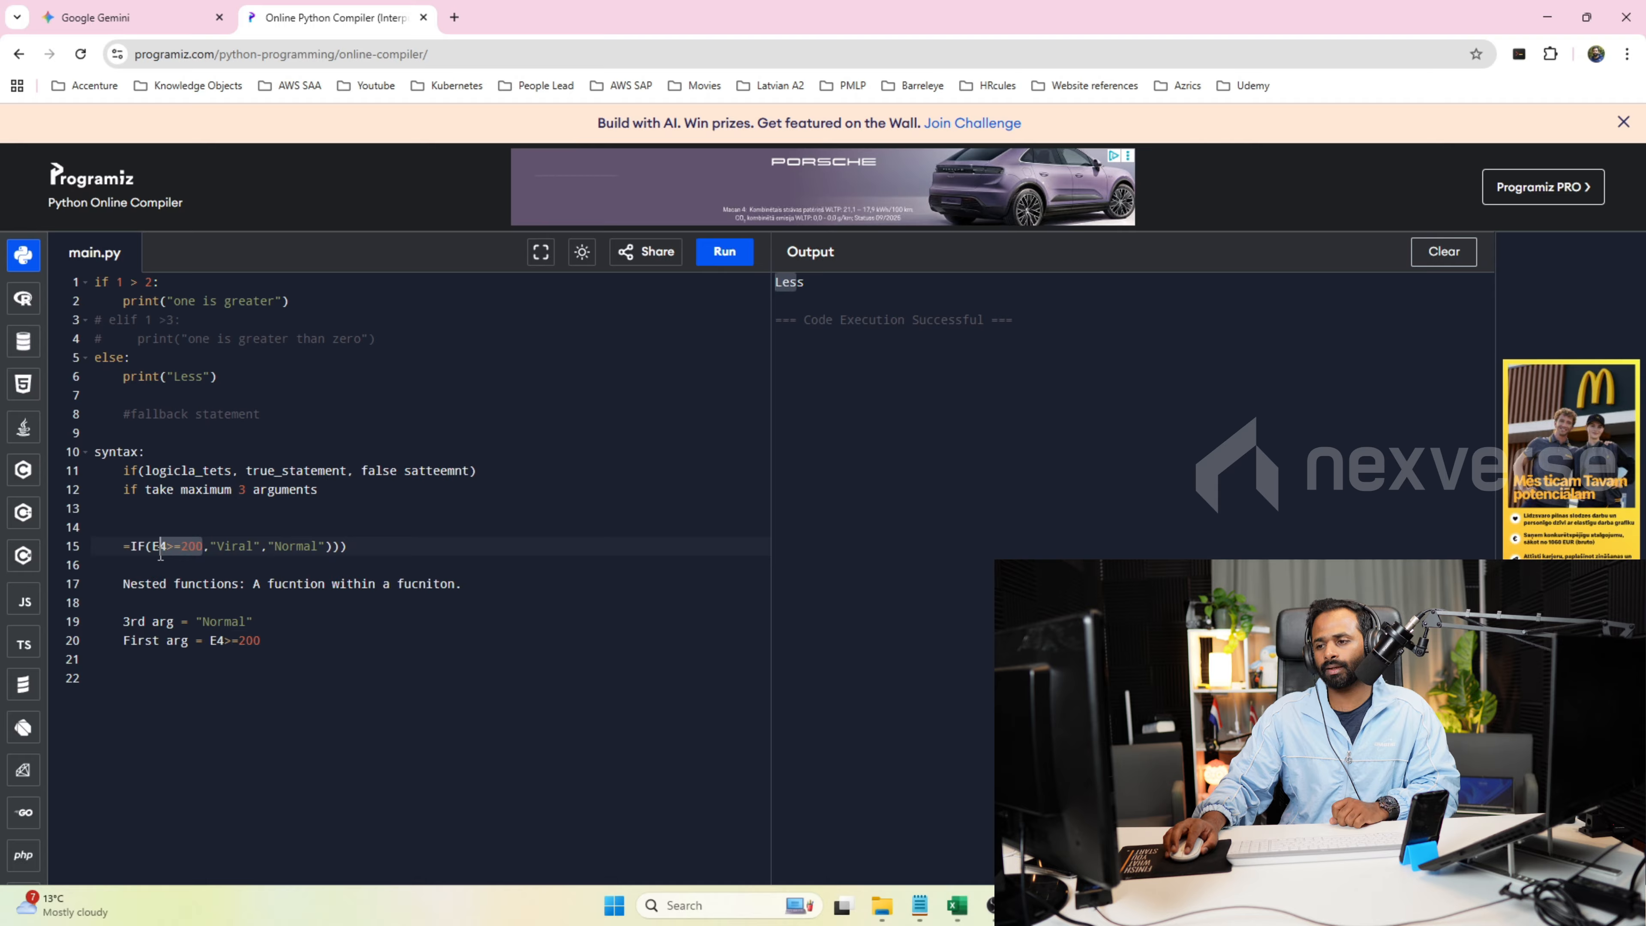
mouse_move(260, 546)
mouse_down()
mouse_move(230, 552)
mouse_move(324, 548)
mouse_move(281, 558)
mouse_up()
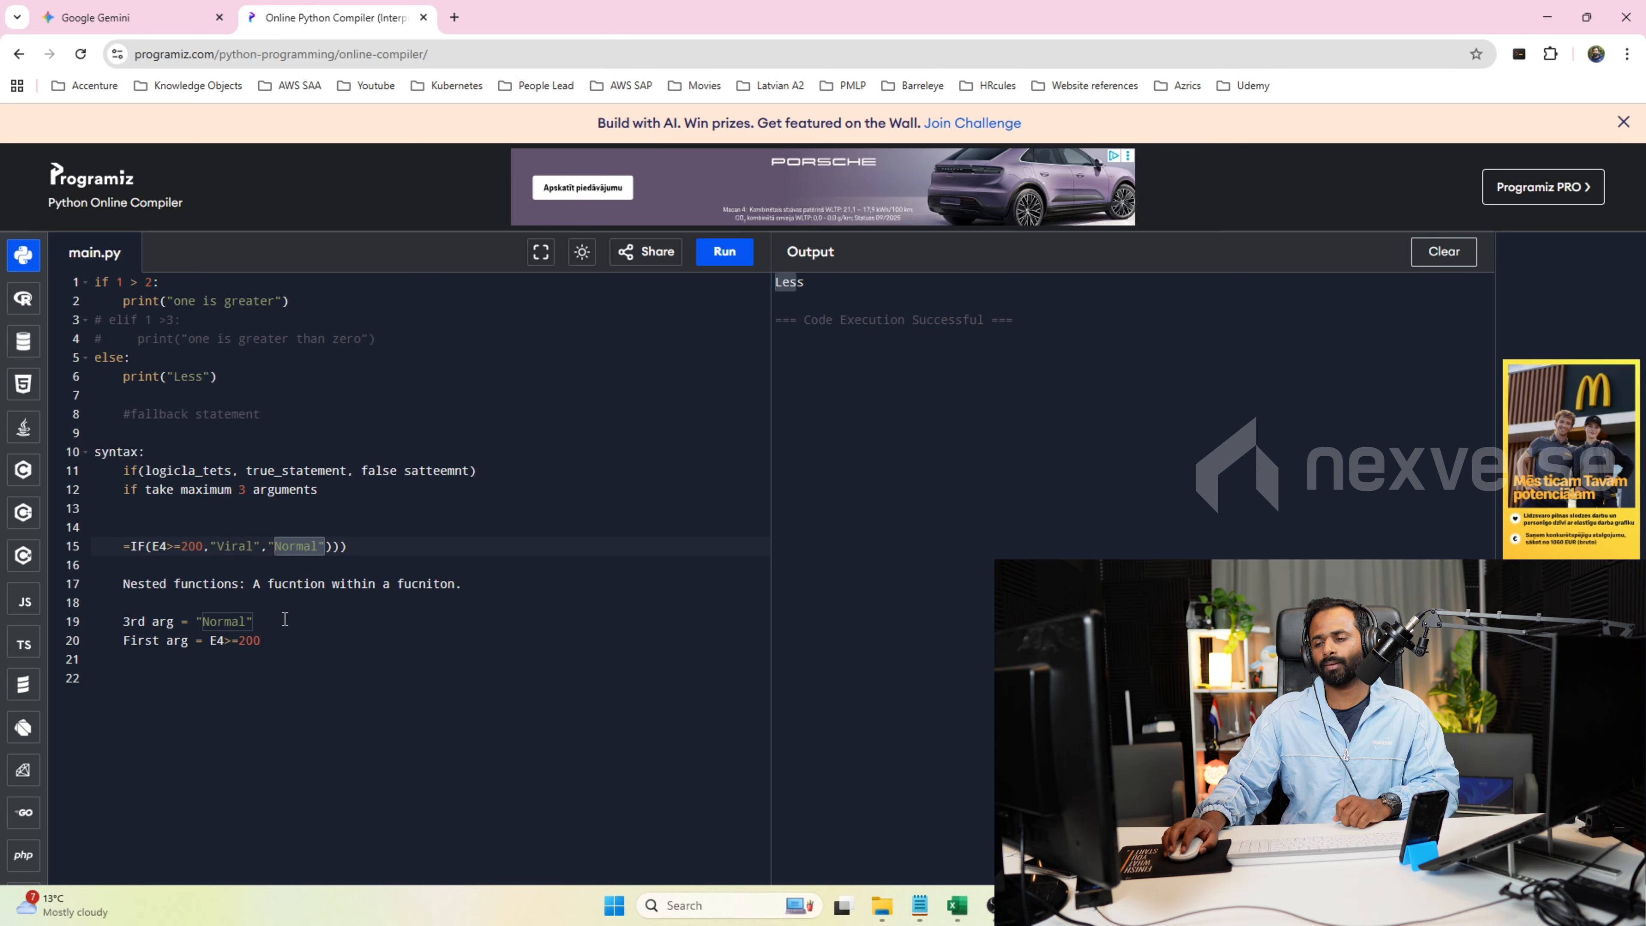
key(ctrl+v)
click(477, 585)
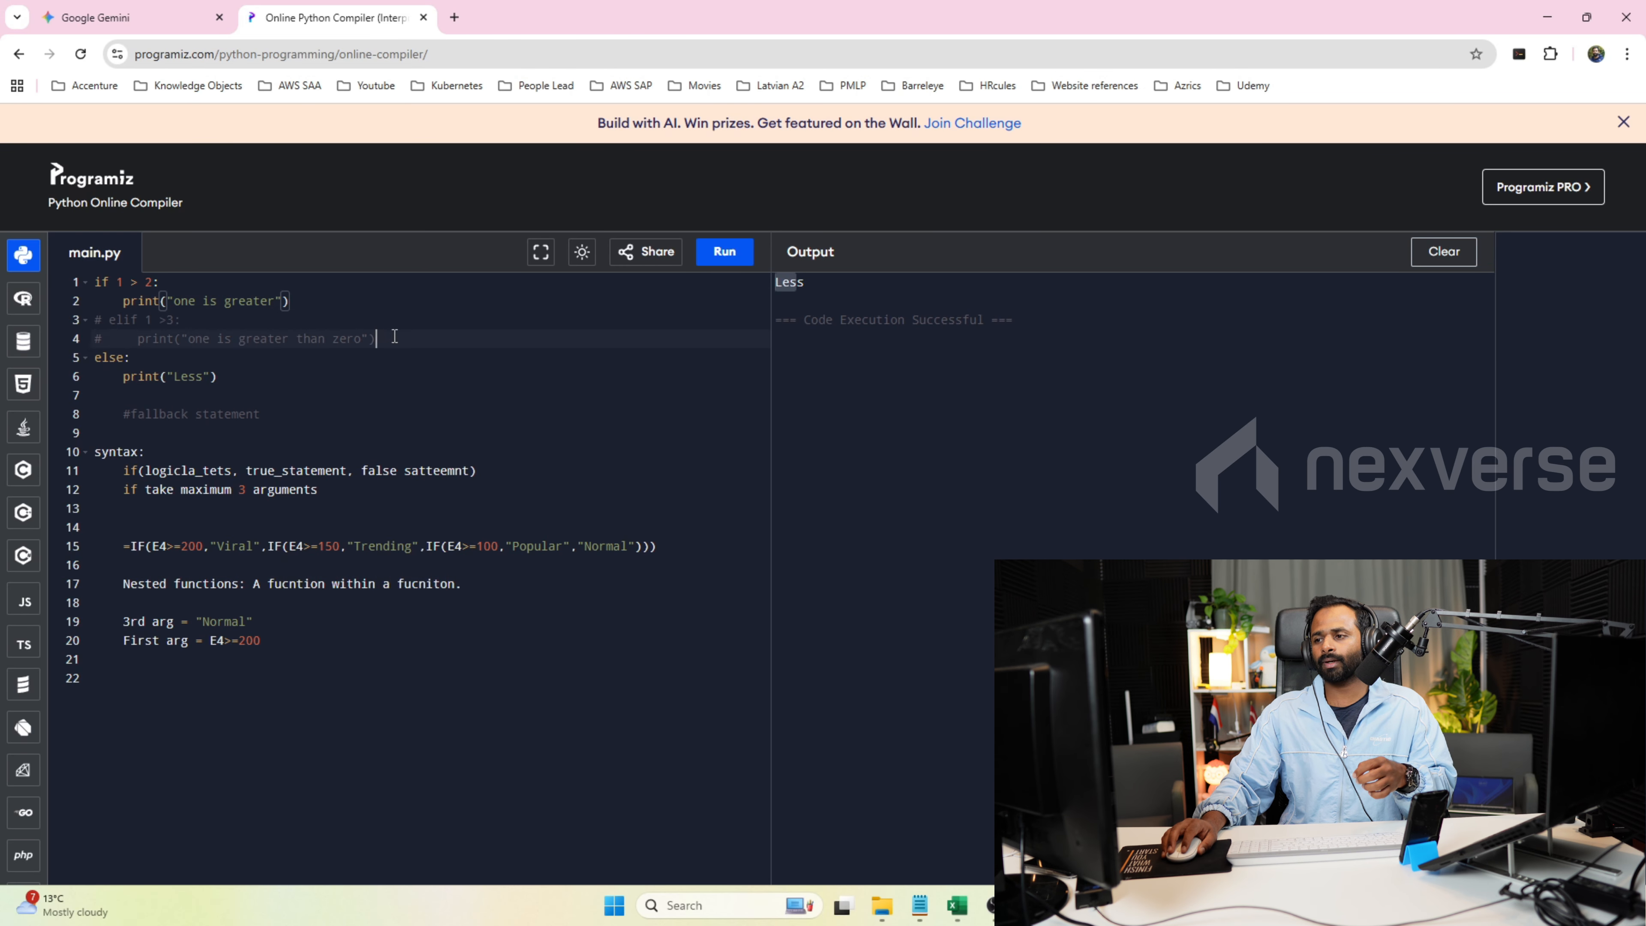
Uncomment the elif branch on lines 3 and 4 of the Python if/else example.
drag(394, 336, 356, 319)
key(ctrl+slash)
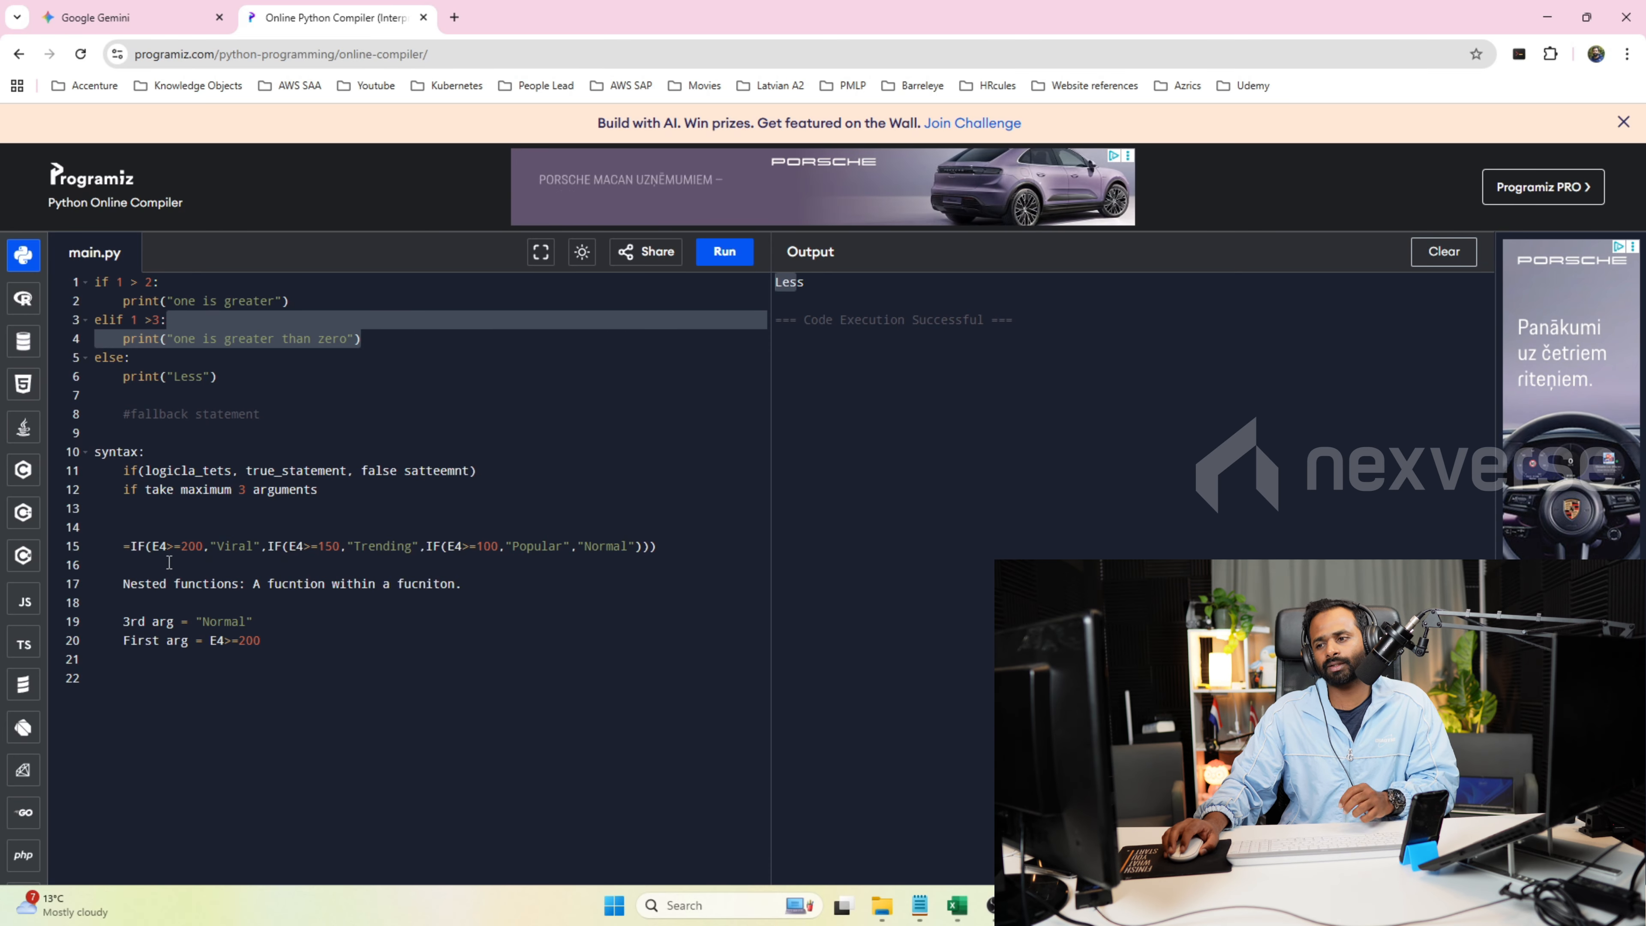
Examine the conditions and results of the nested IF formula on line 15 against the three-argument IF syntax on line 11.
click(153, 547)
drag(153, 547, 202, 548)
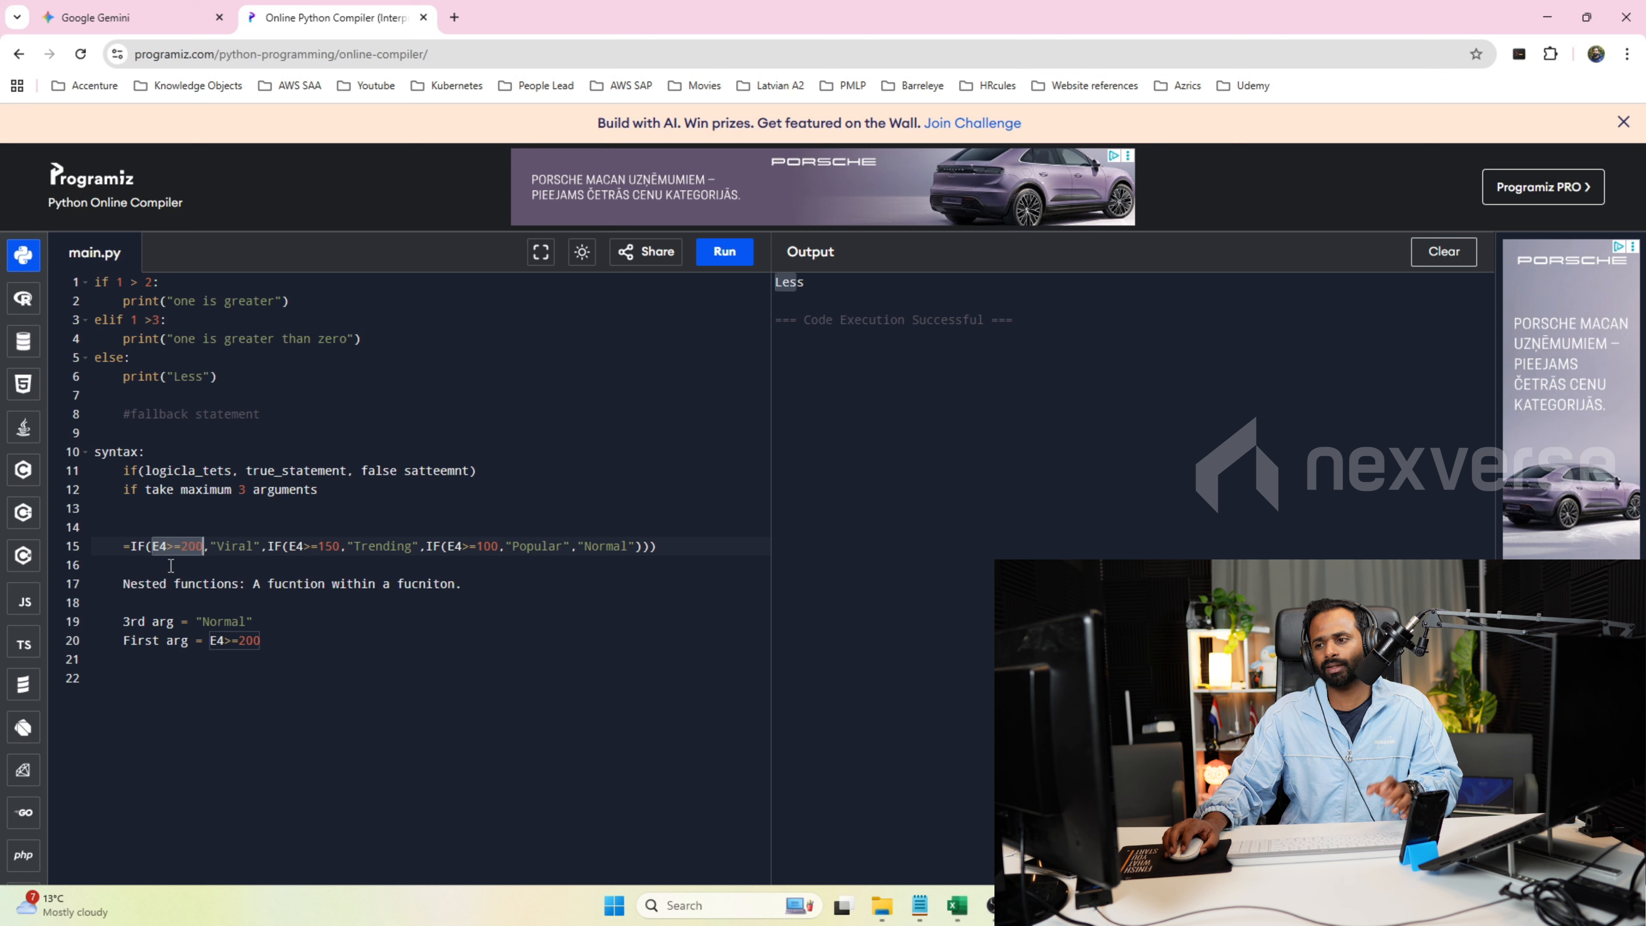
click(243, 543)
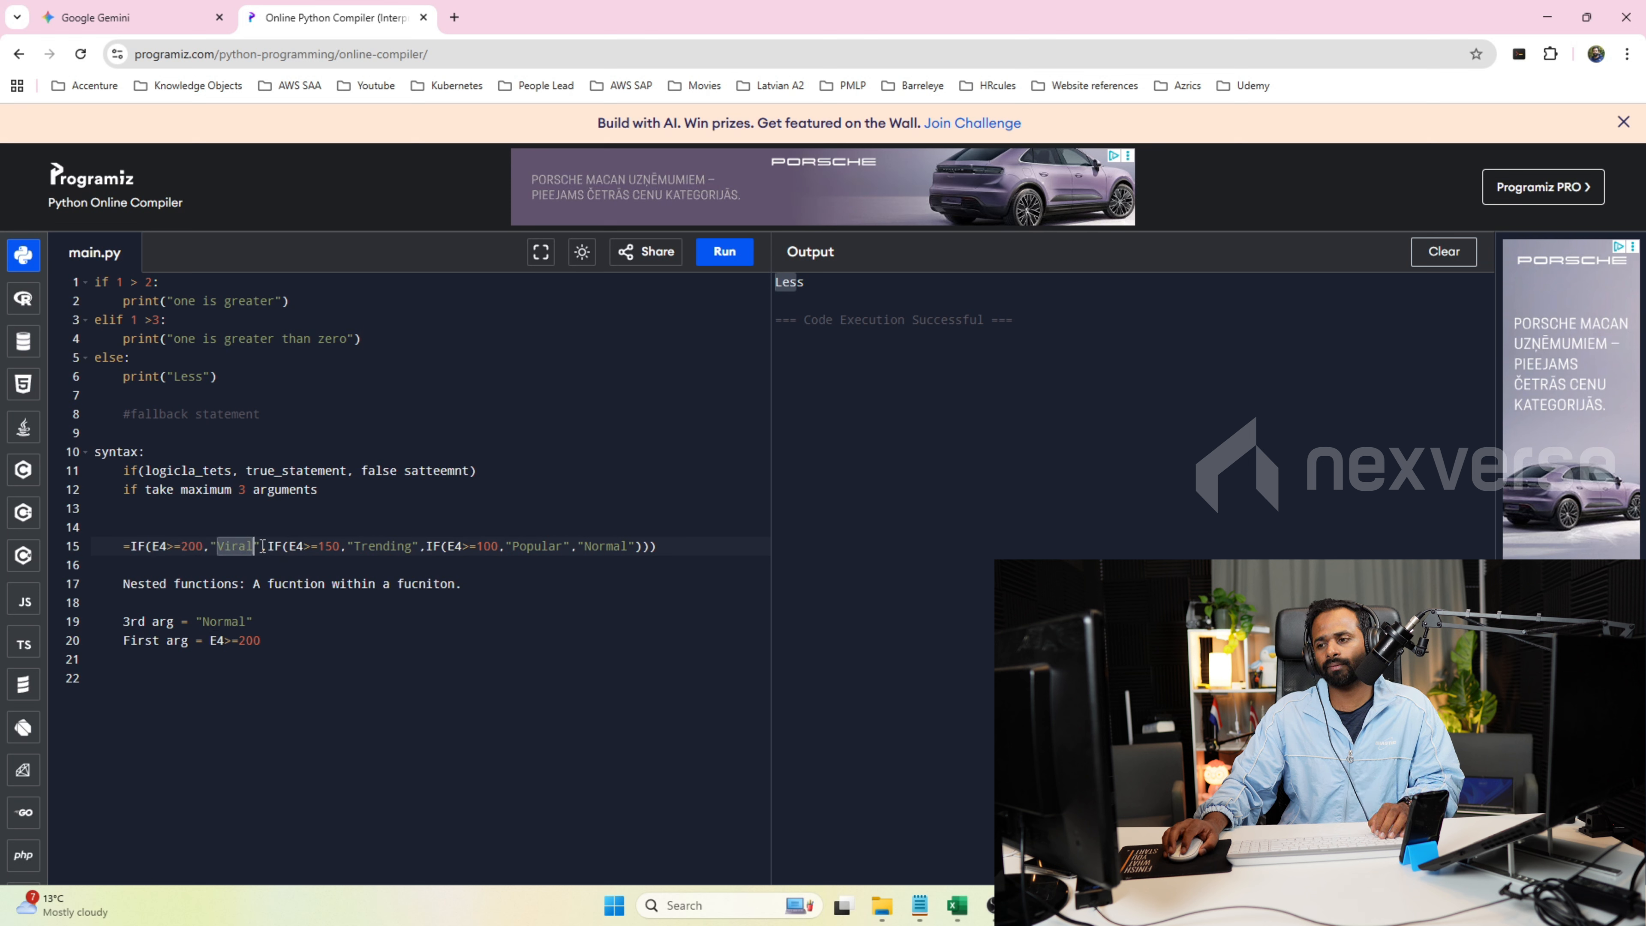
click(300, 548)
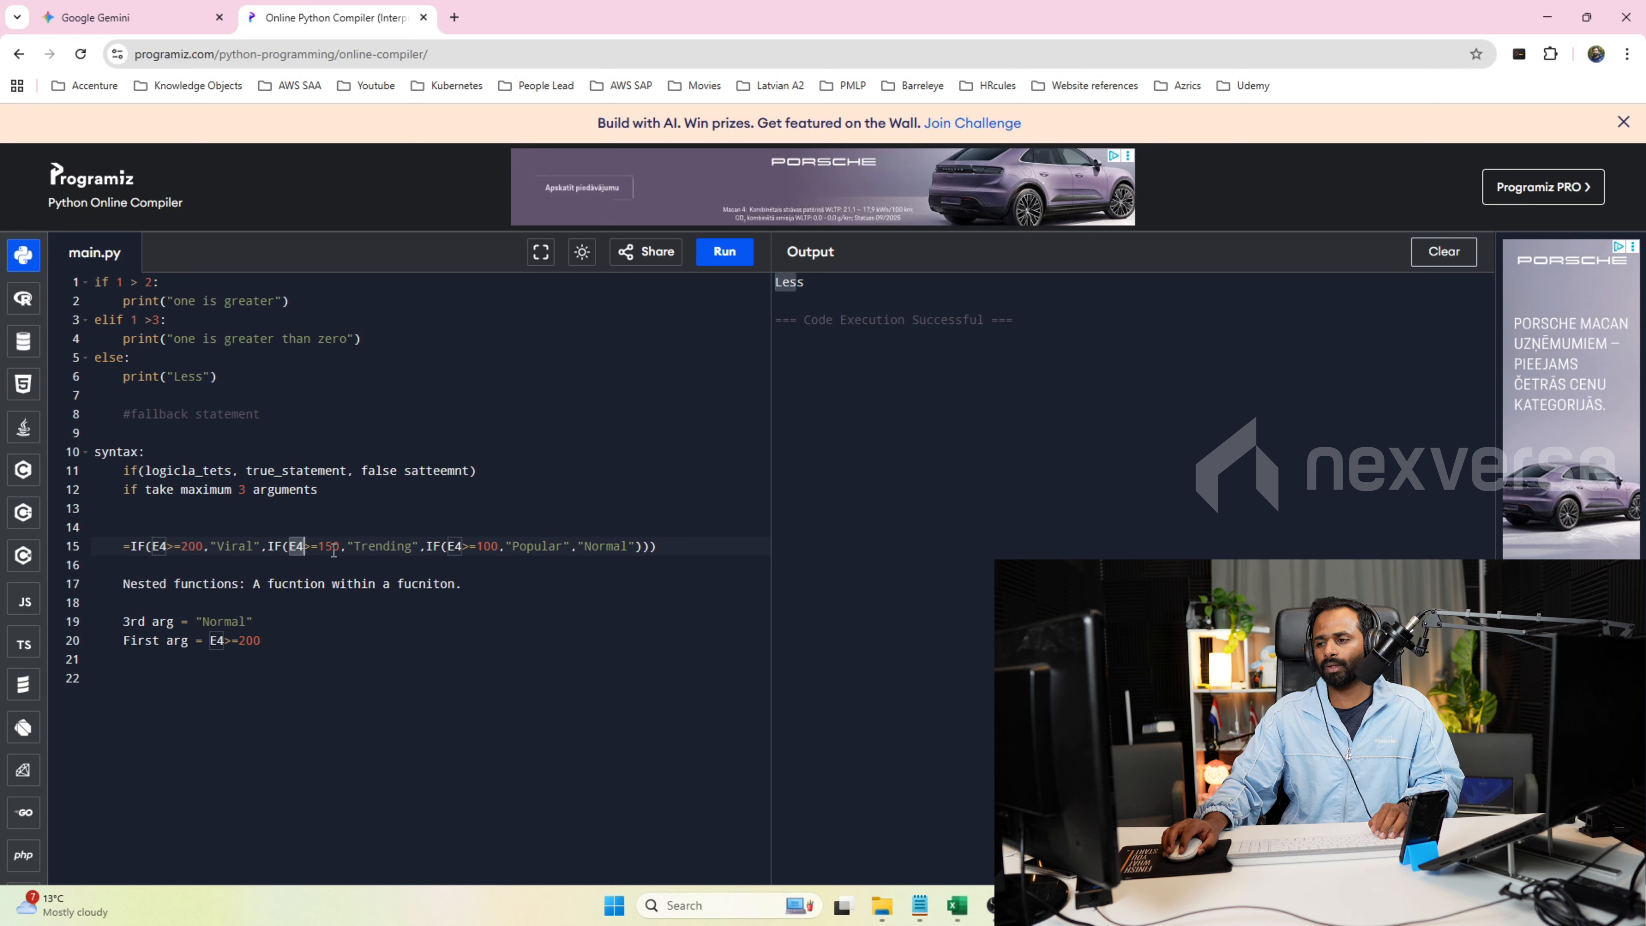
double_click(385, 535)
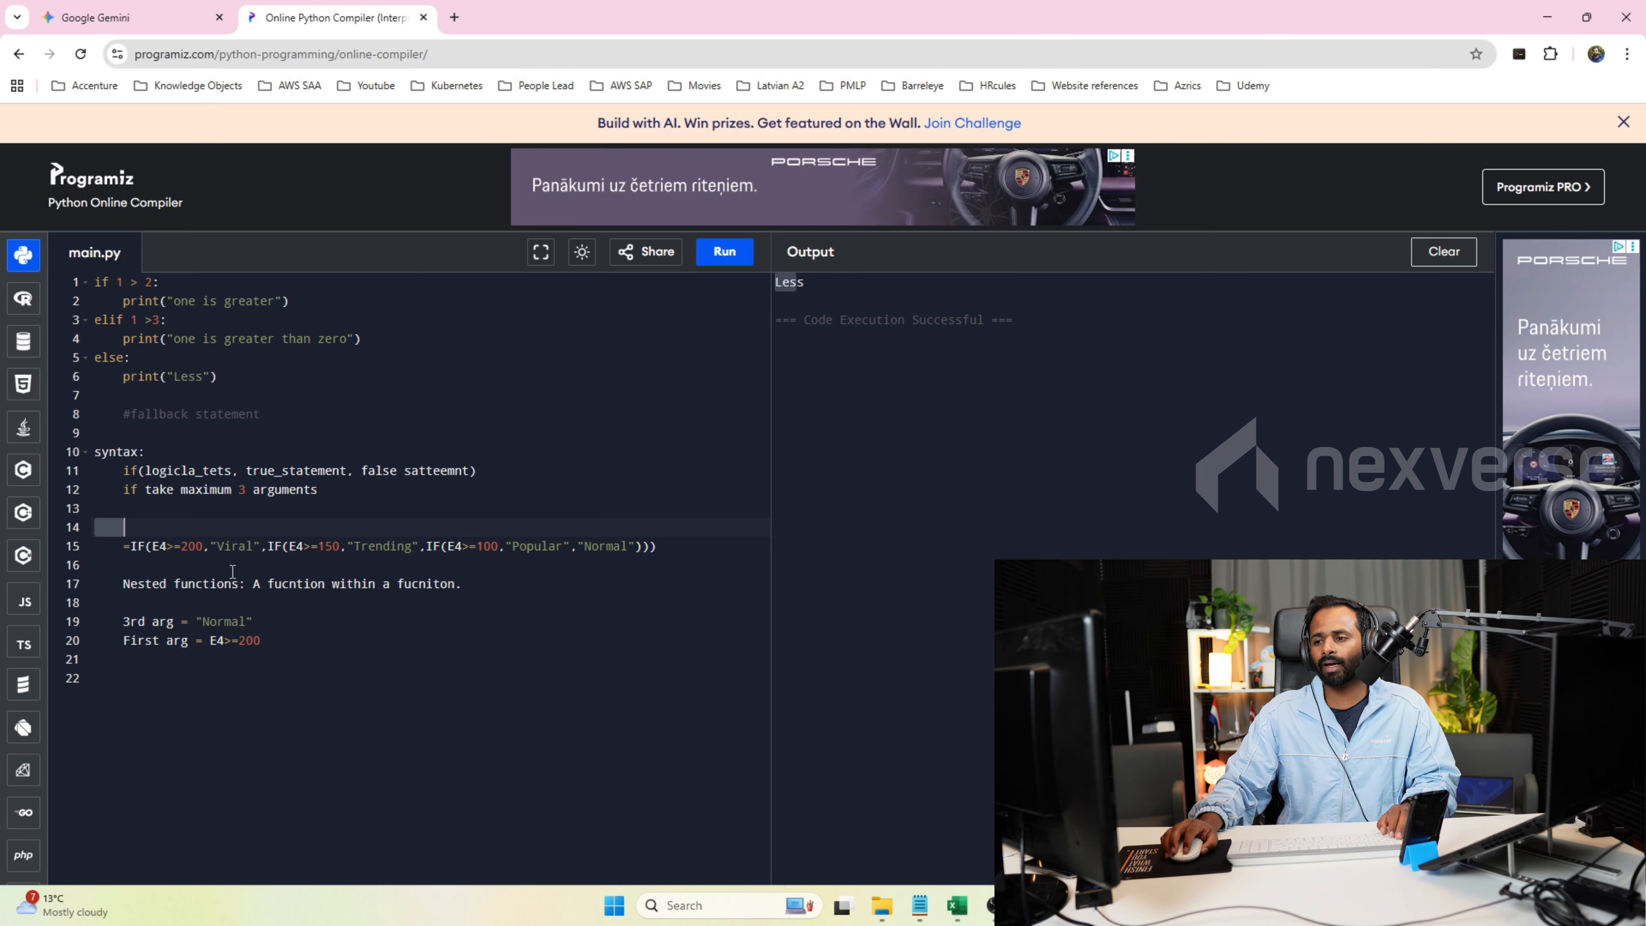
double_click(279, 546)
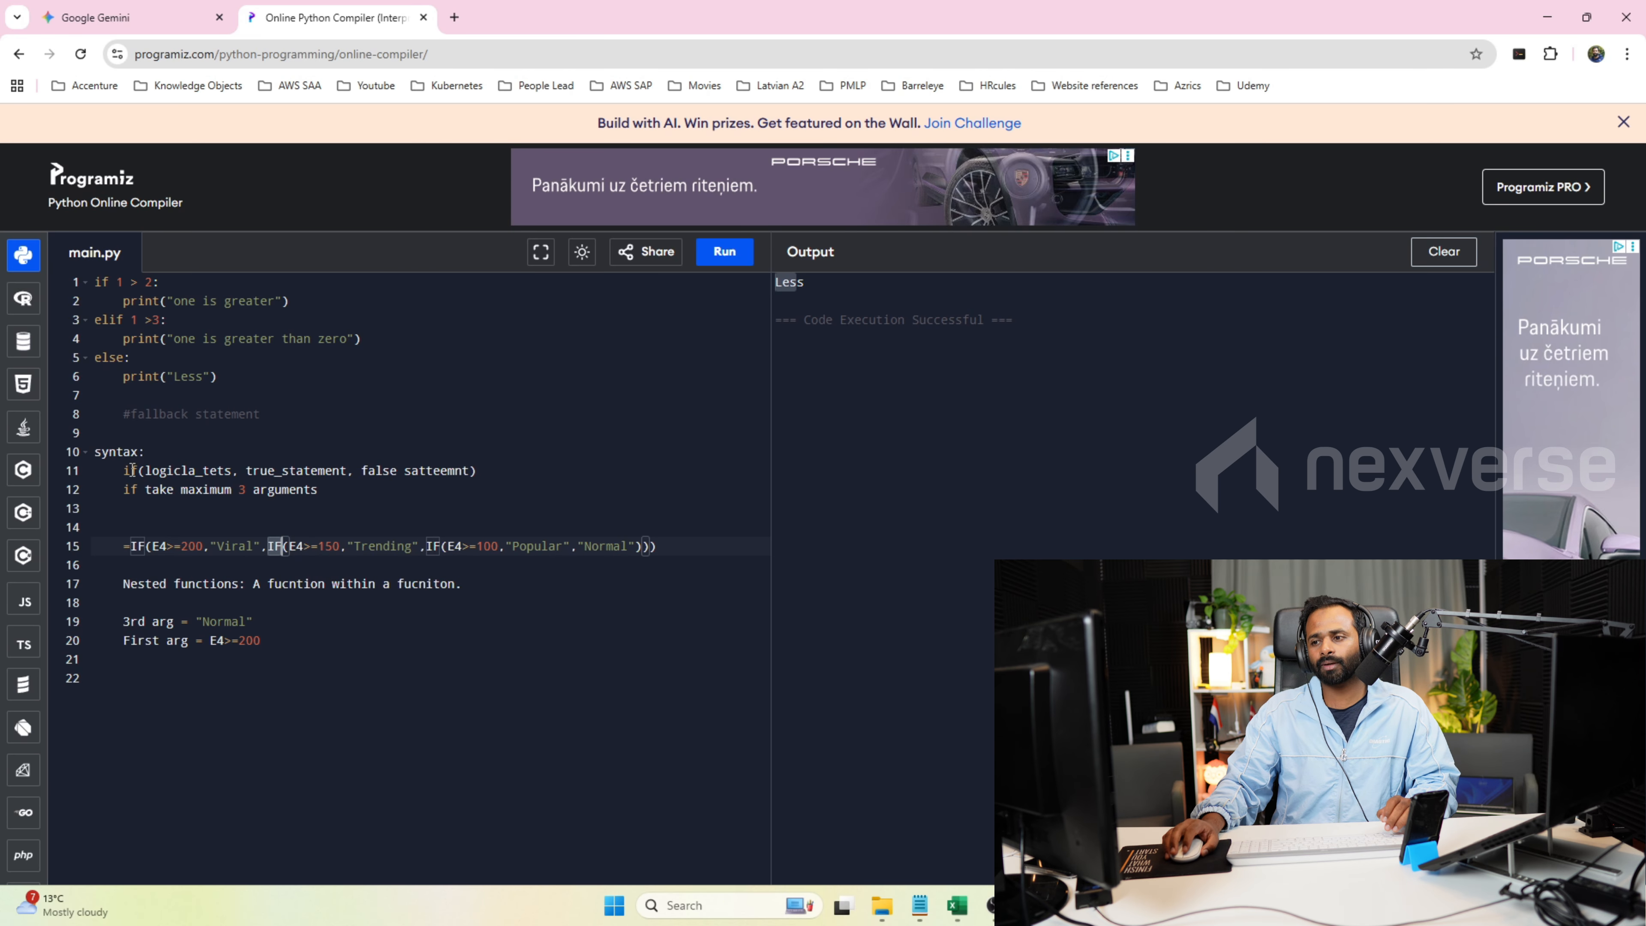
drag(149, 471, 472, 468)
click(441, 470)
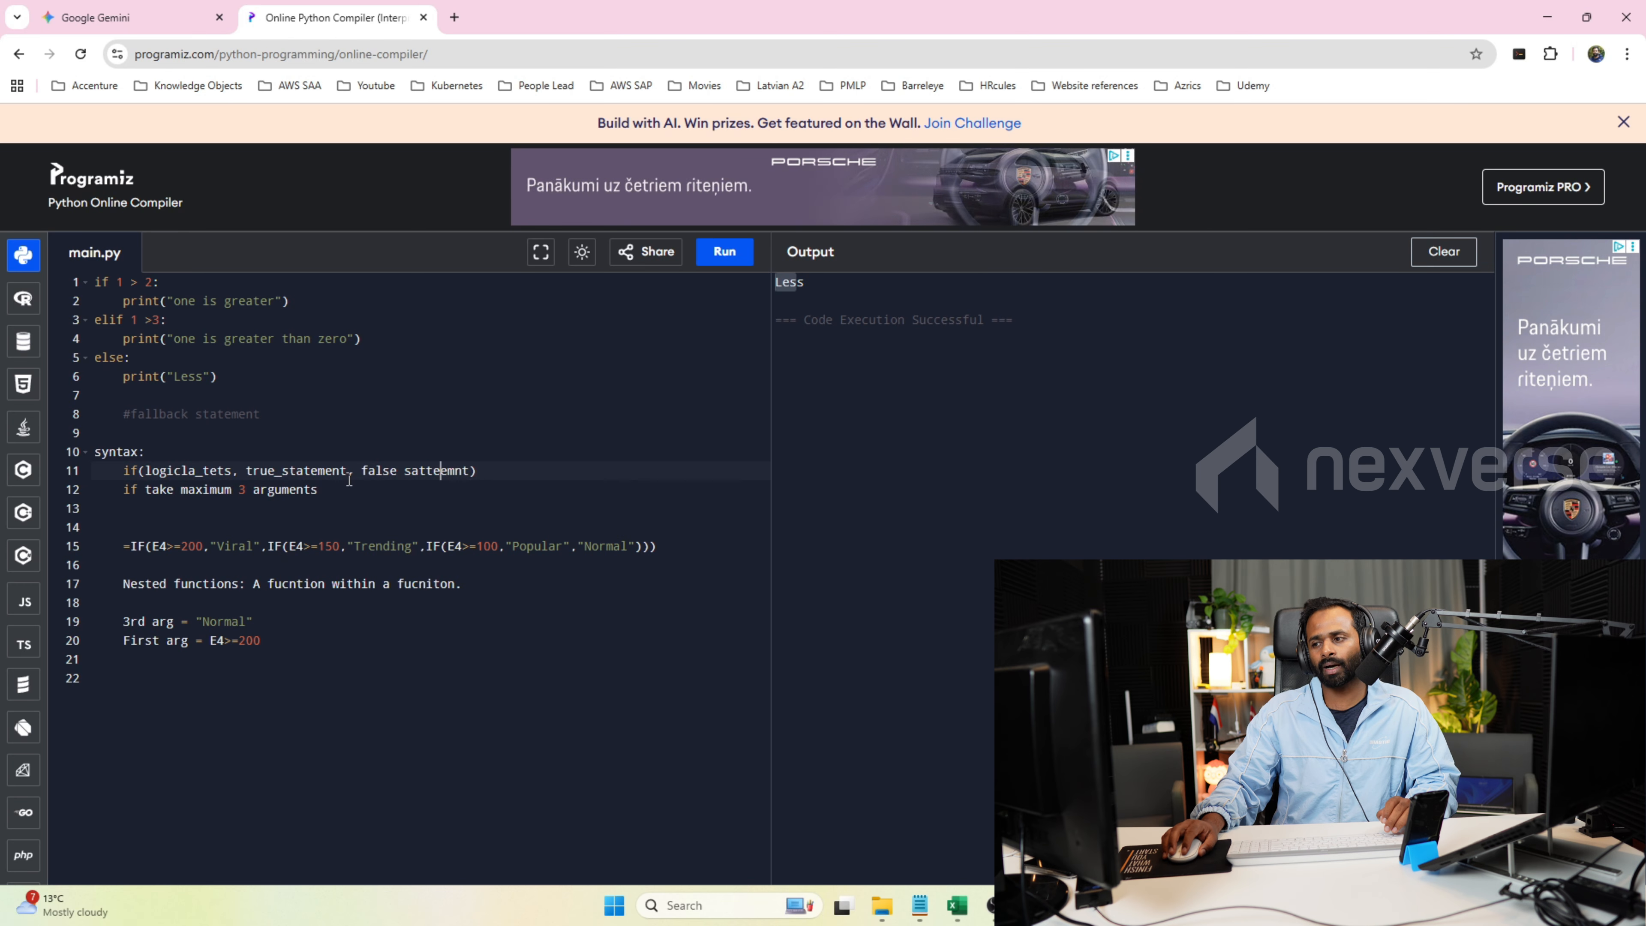
double_click(374, 472)
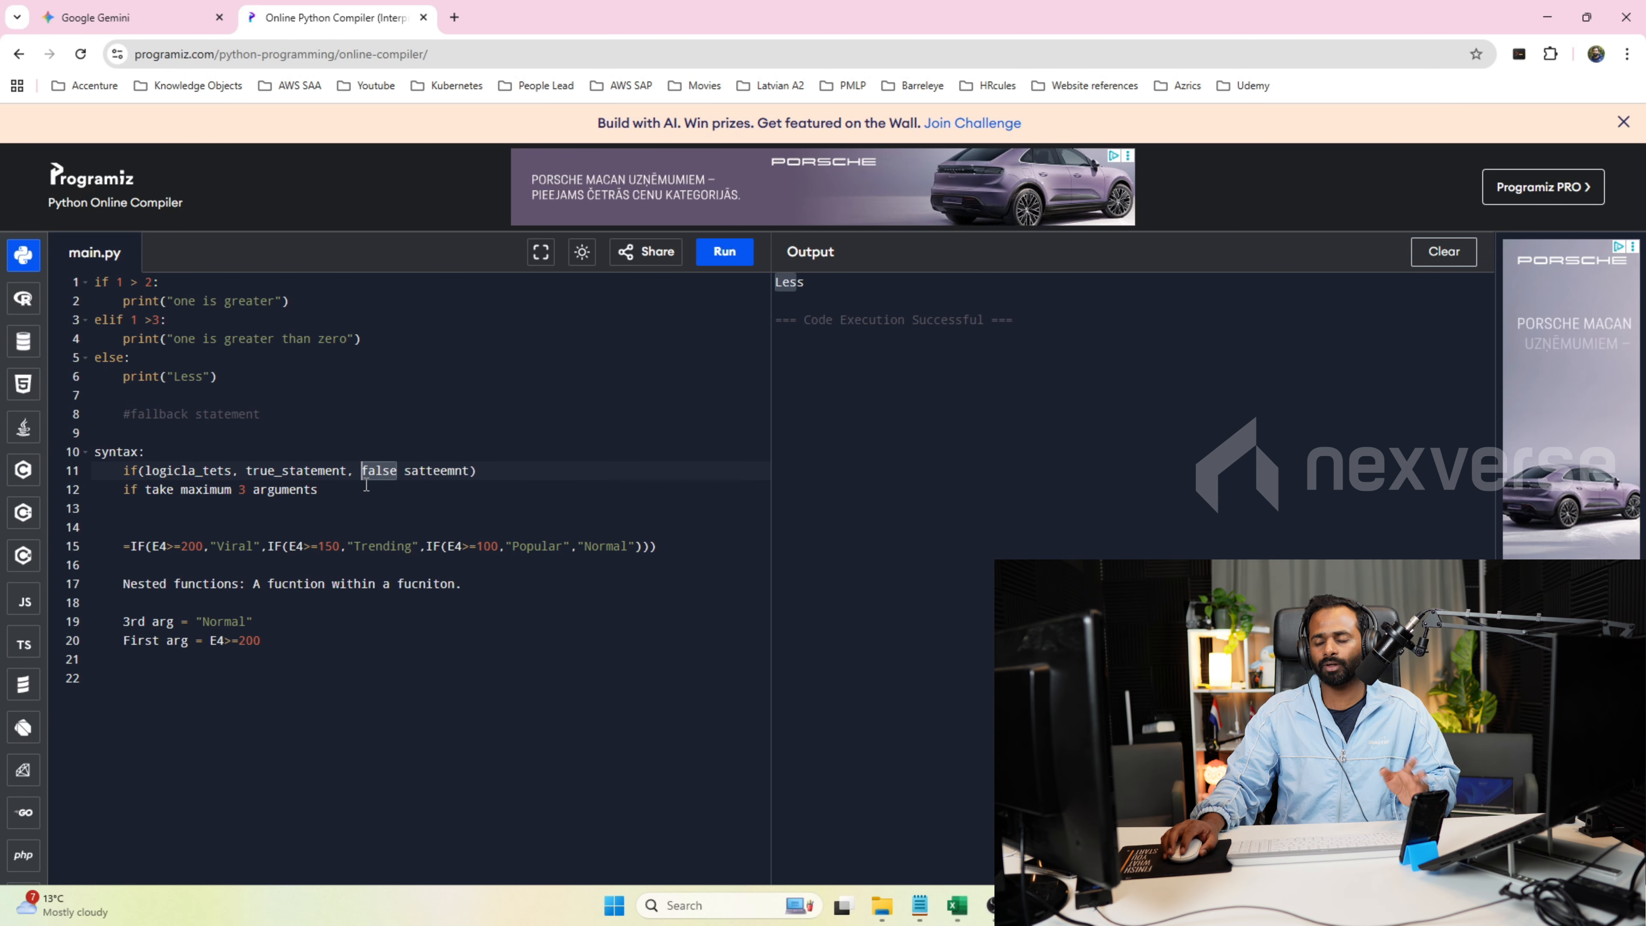
double_click(438, 471)
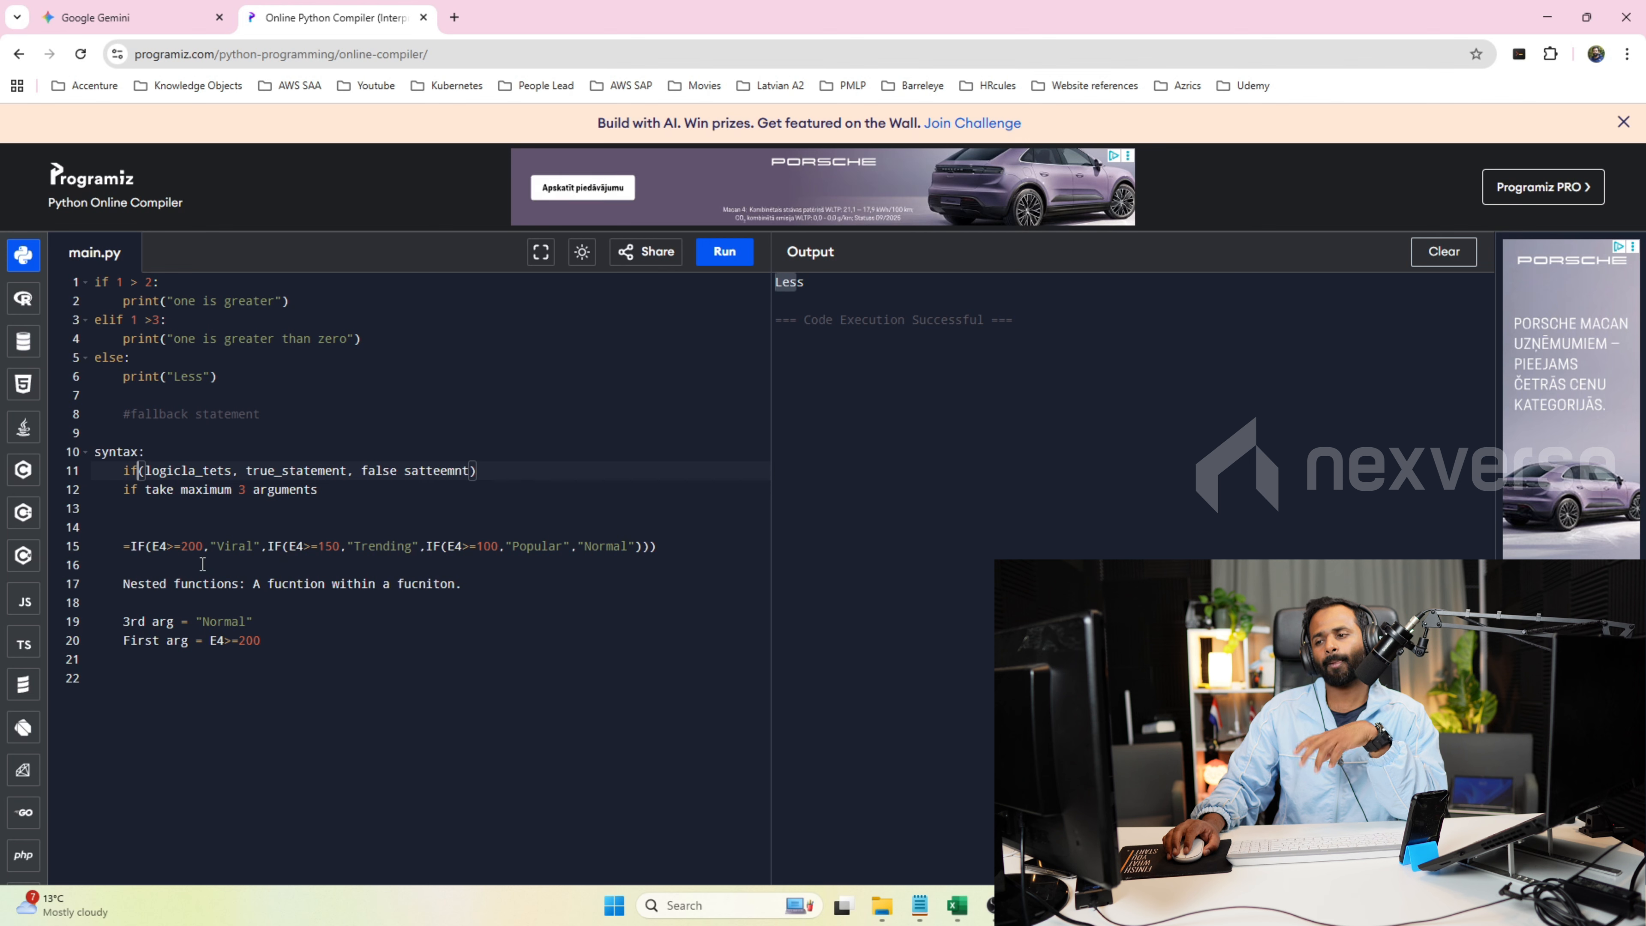
drag(133, 548, 674, 559)
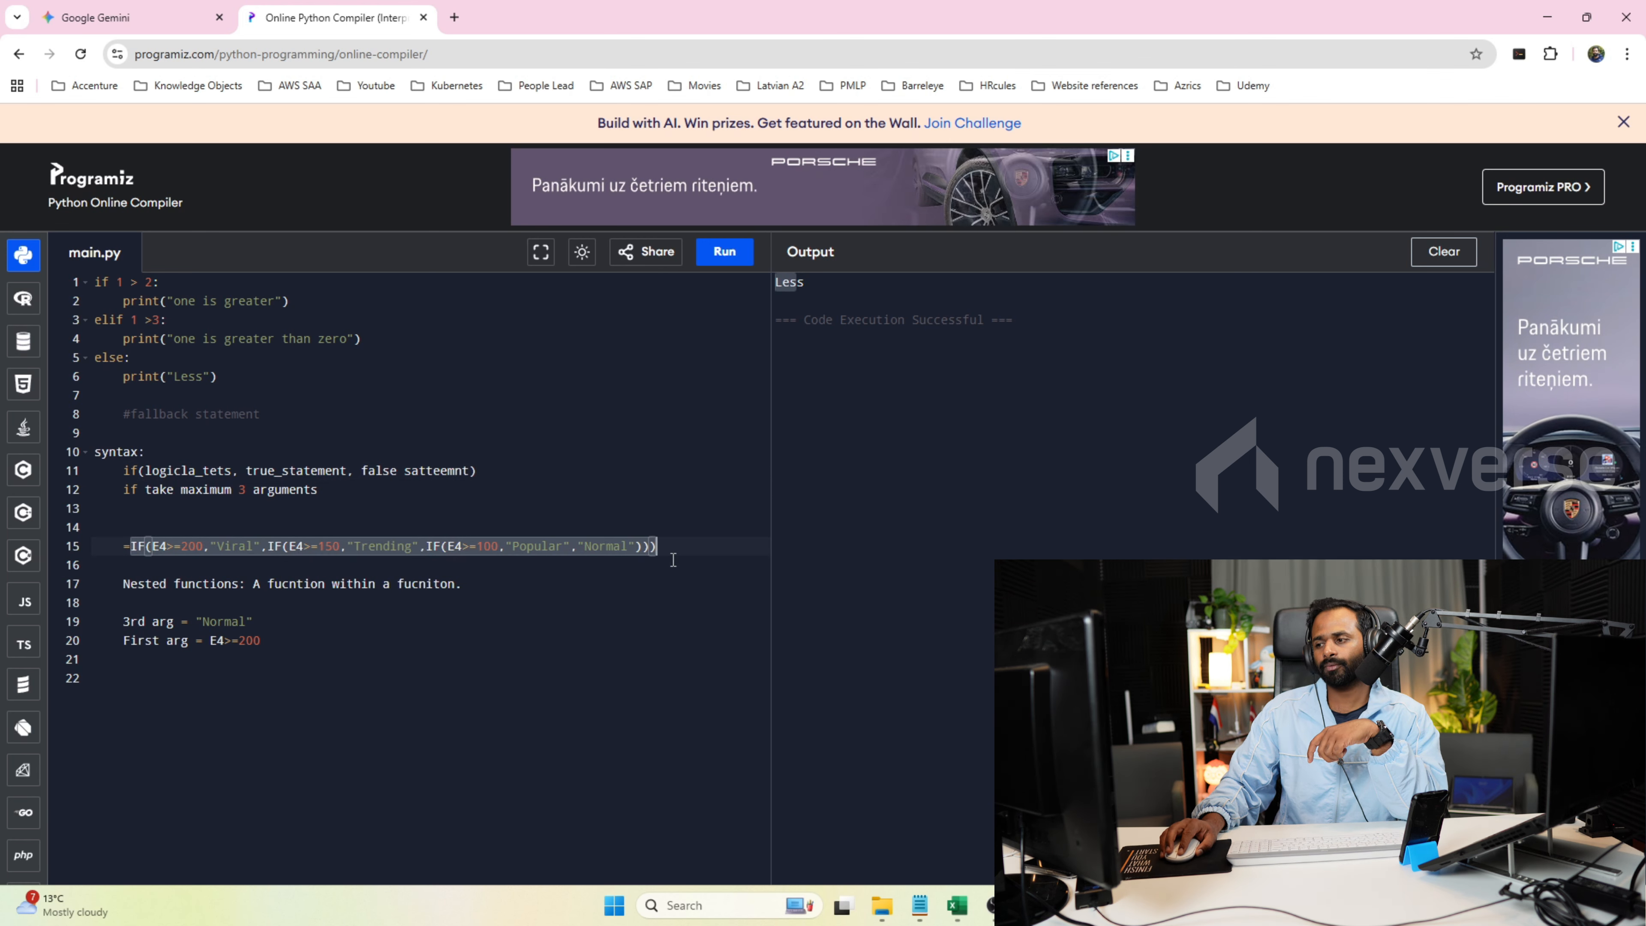
Start an empty IFS() function on line 22, leaving a blank line below the First arg note.
click(293, 642)
key(Return)
key(Return)
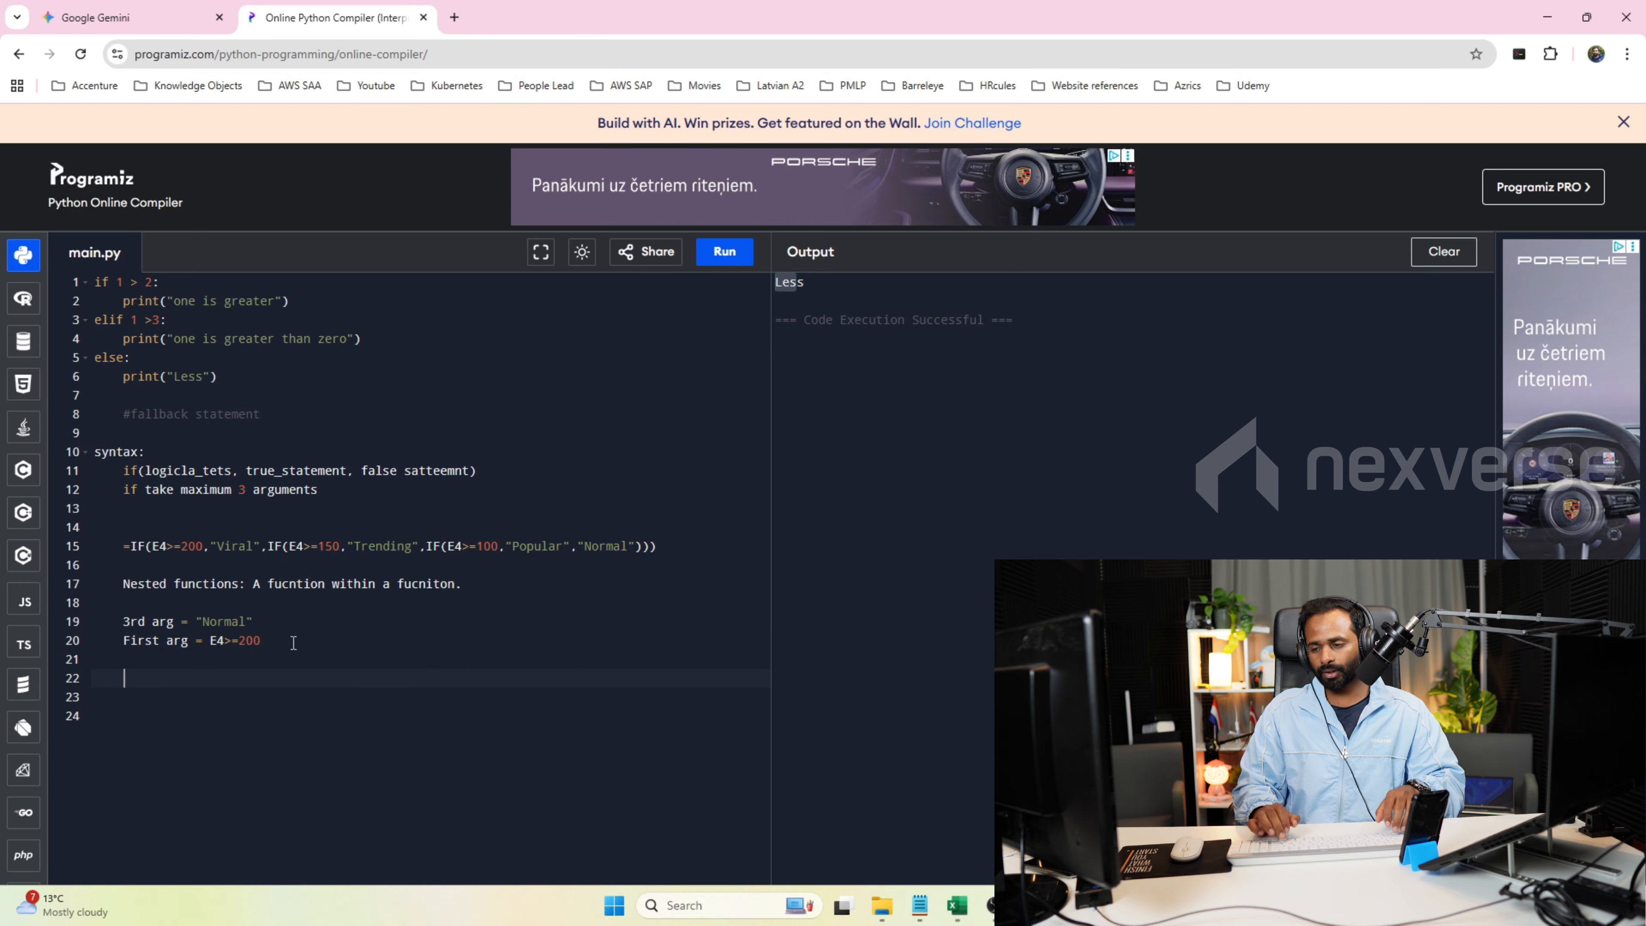
text(IFS)
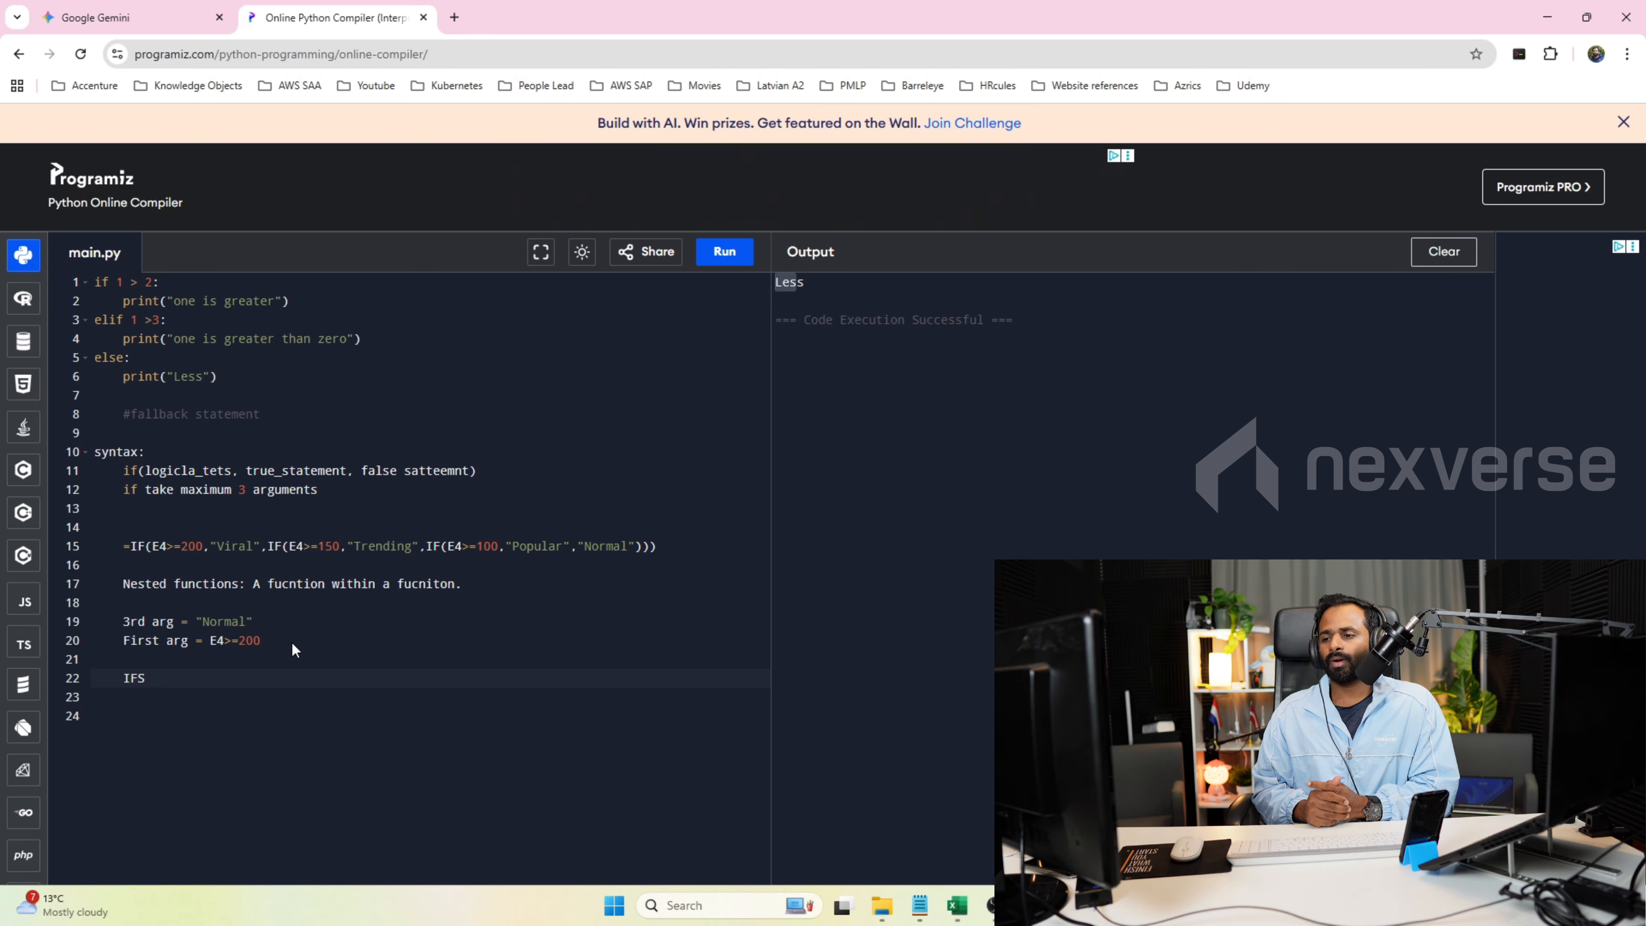
click(268, 547)
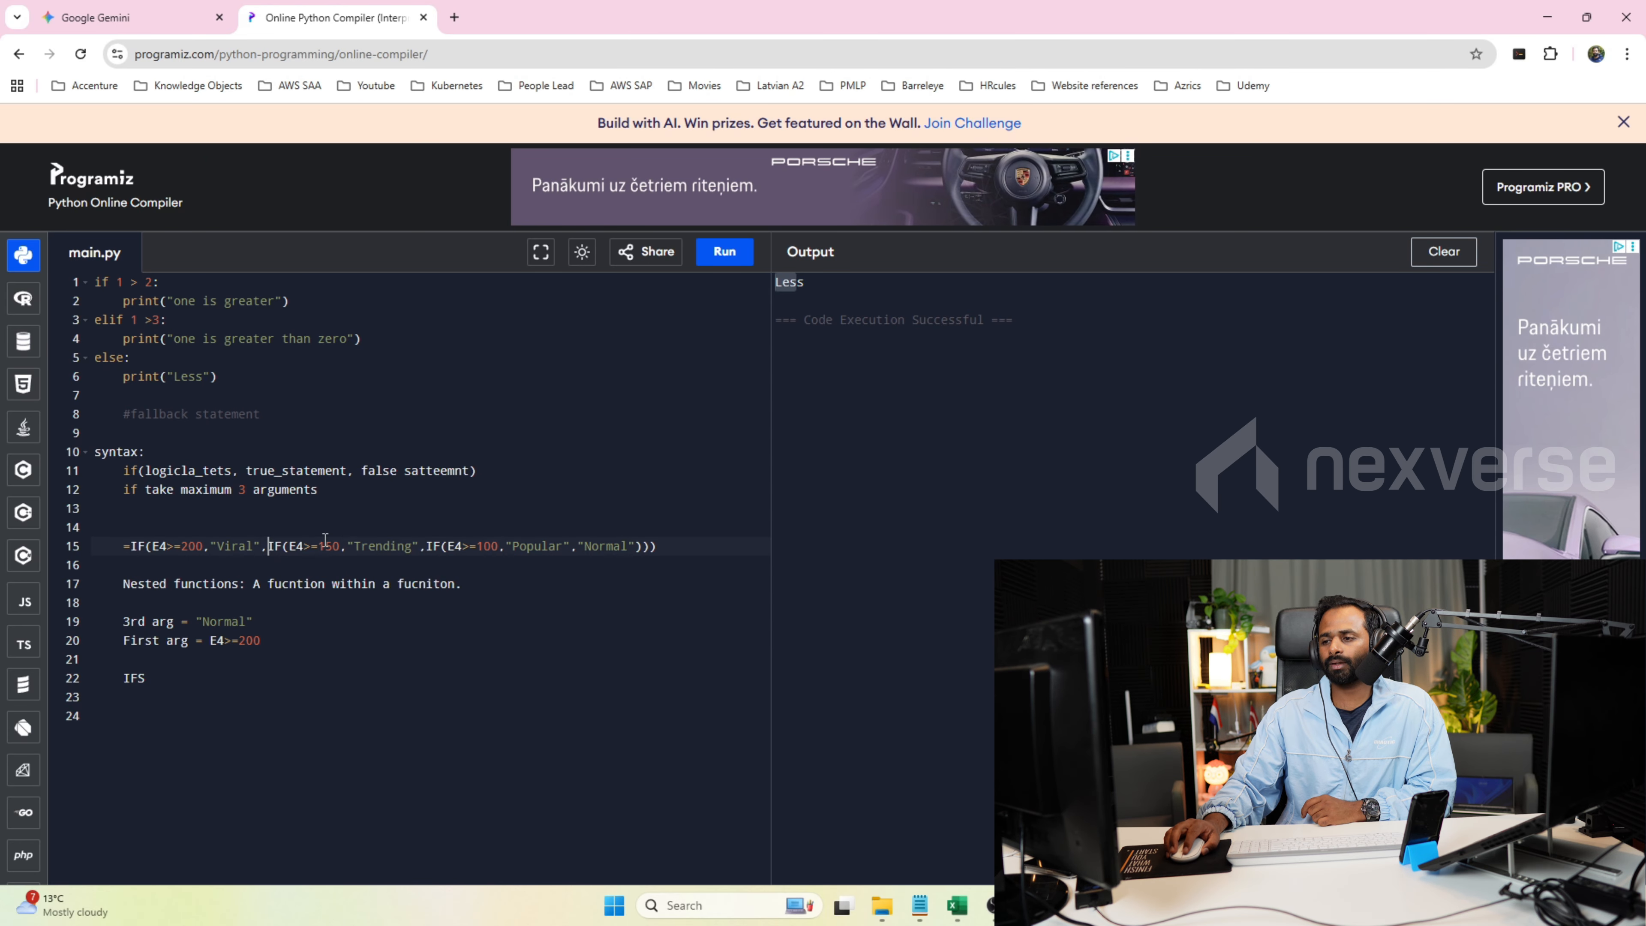
click(436, 551)
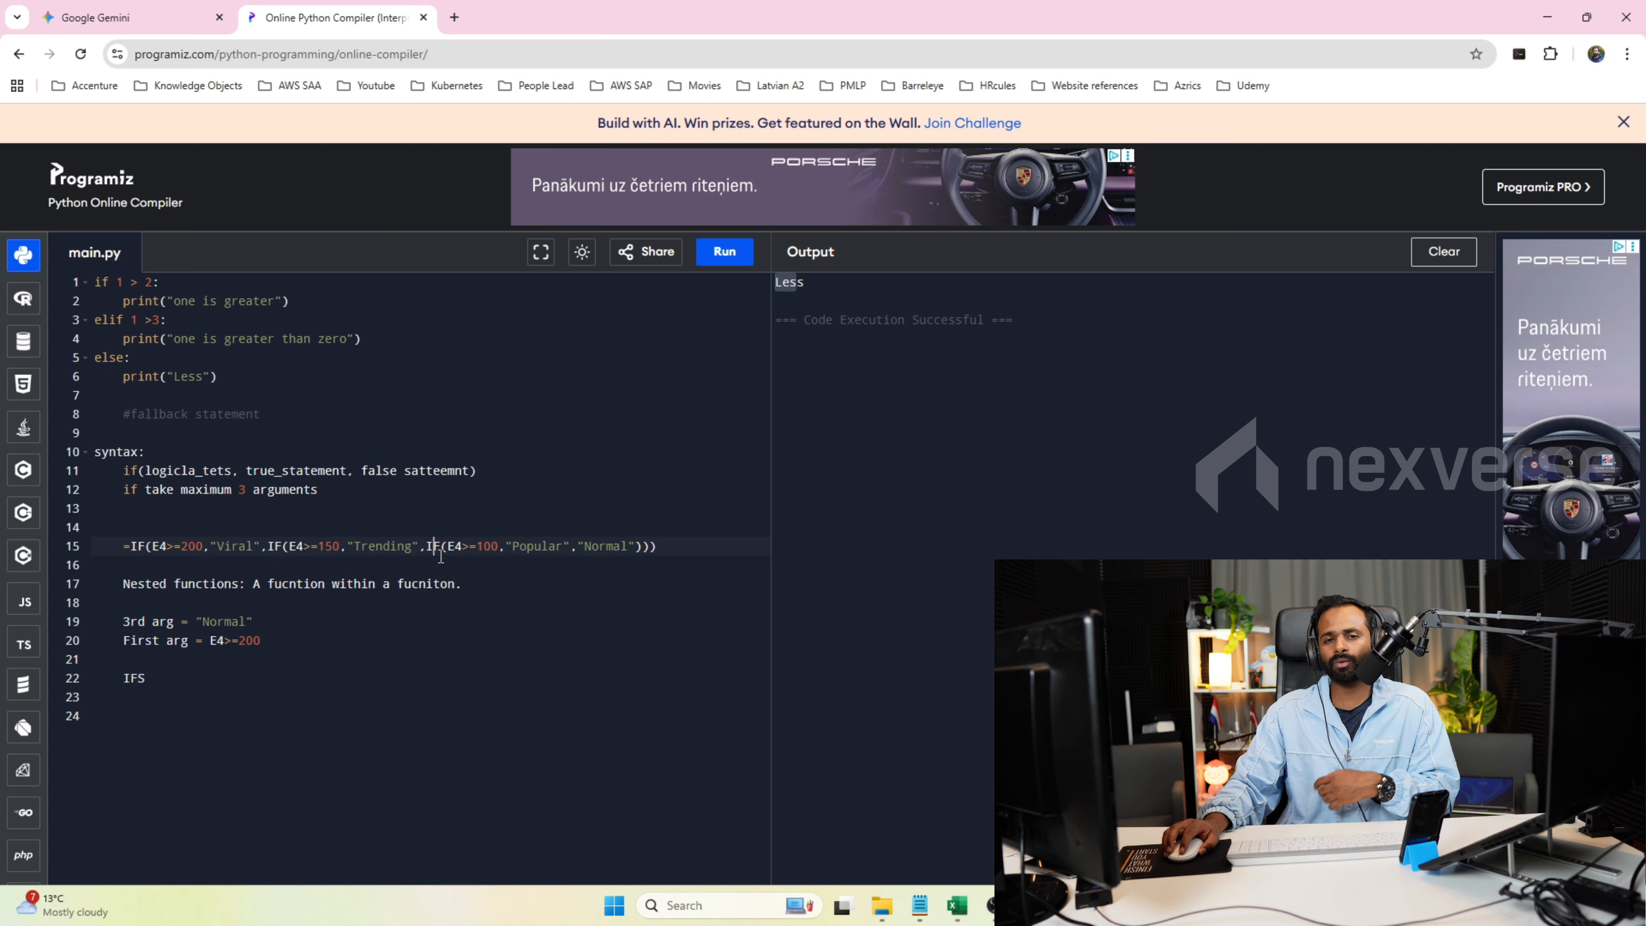
click(174, 678)
text(()
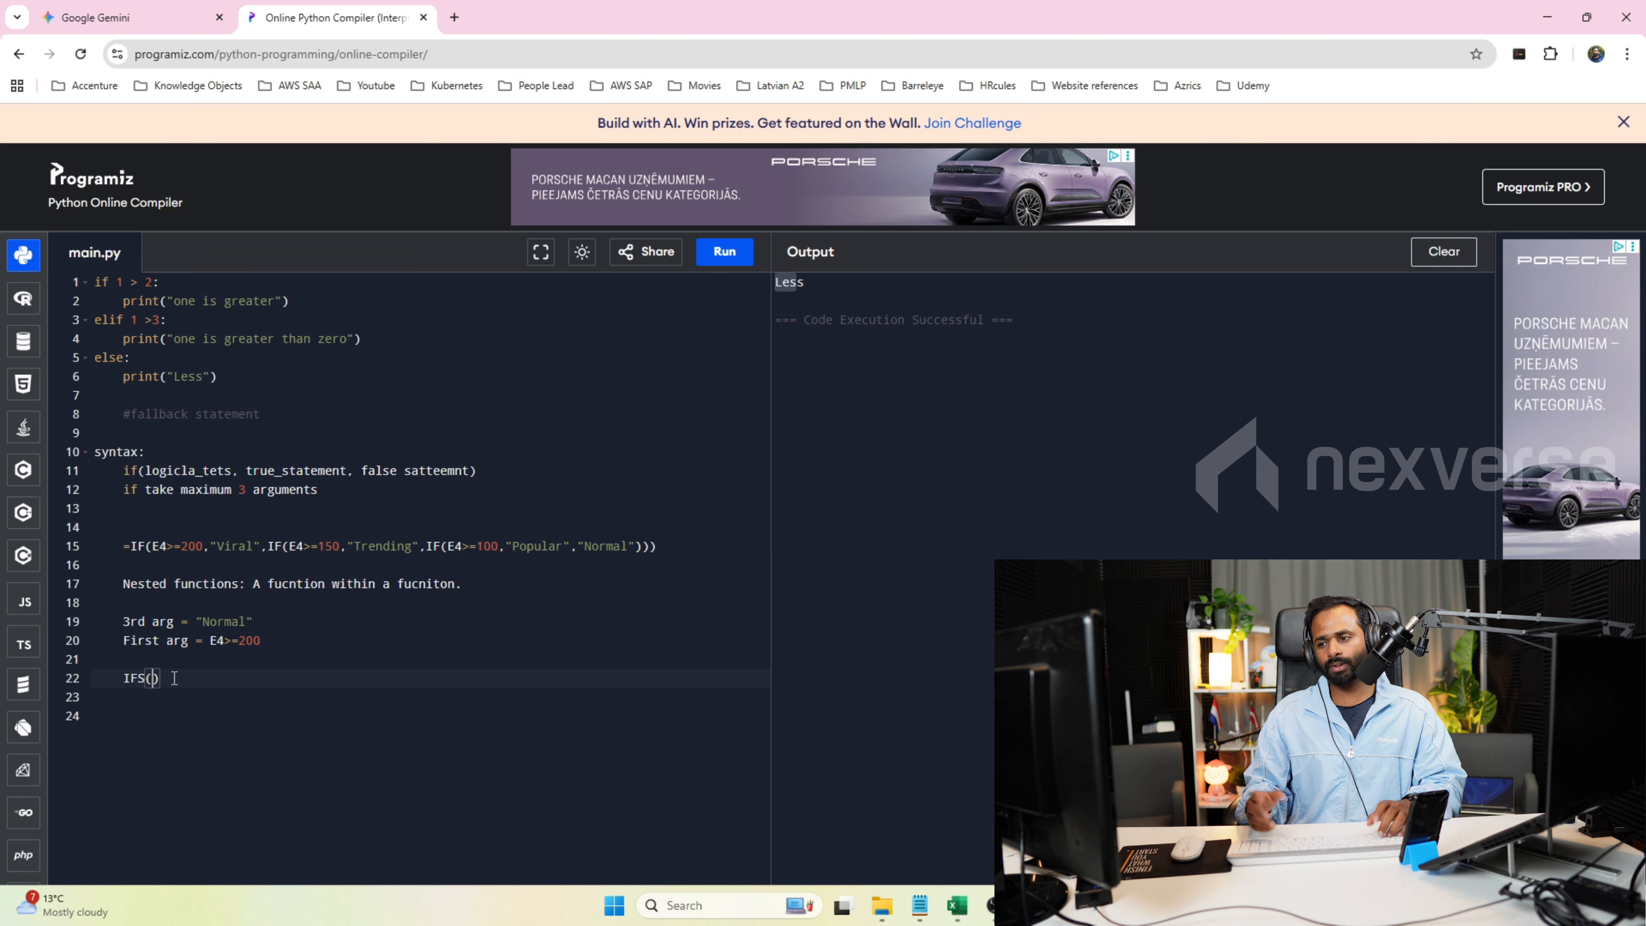
Enter E4>=200 and "Viral" as the first condition and result in the line 22 IFS function, reusing the line 15 arguments.
drag(192, 541, 201, 539)
click(150, 680)
text(E4>=200,)
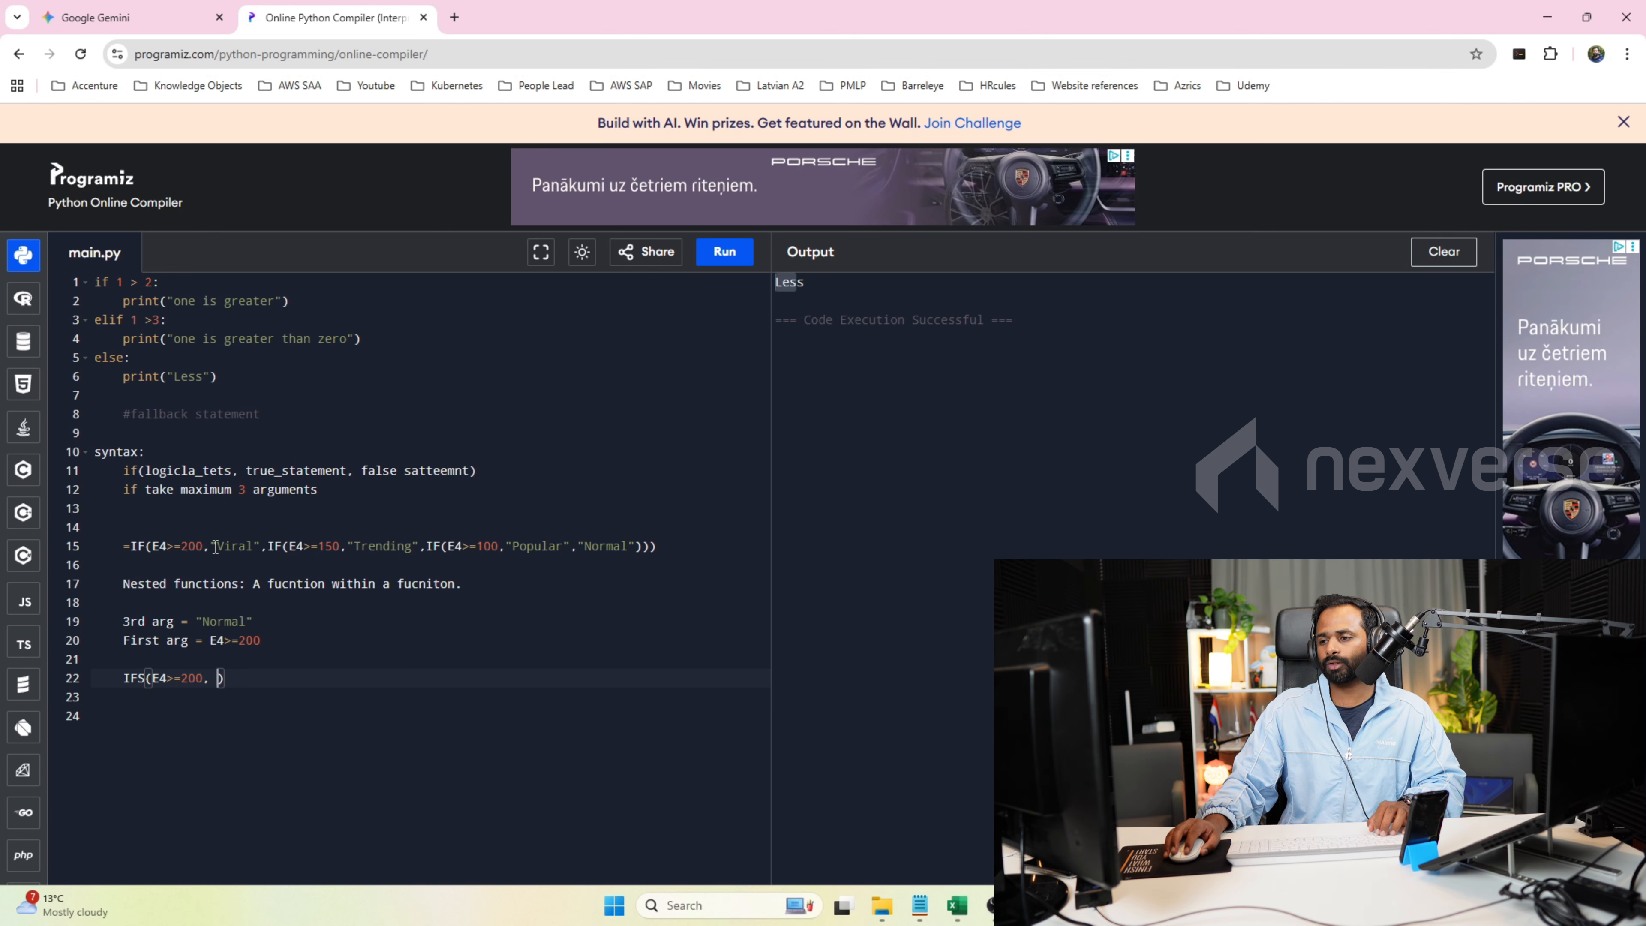
drag(210, 547, 260, 547)
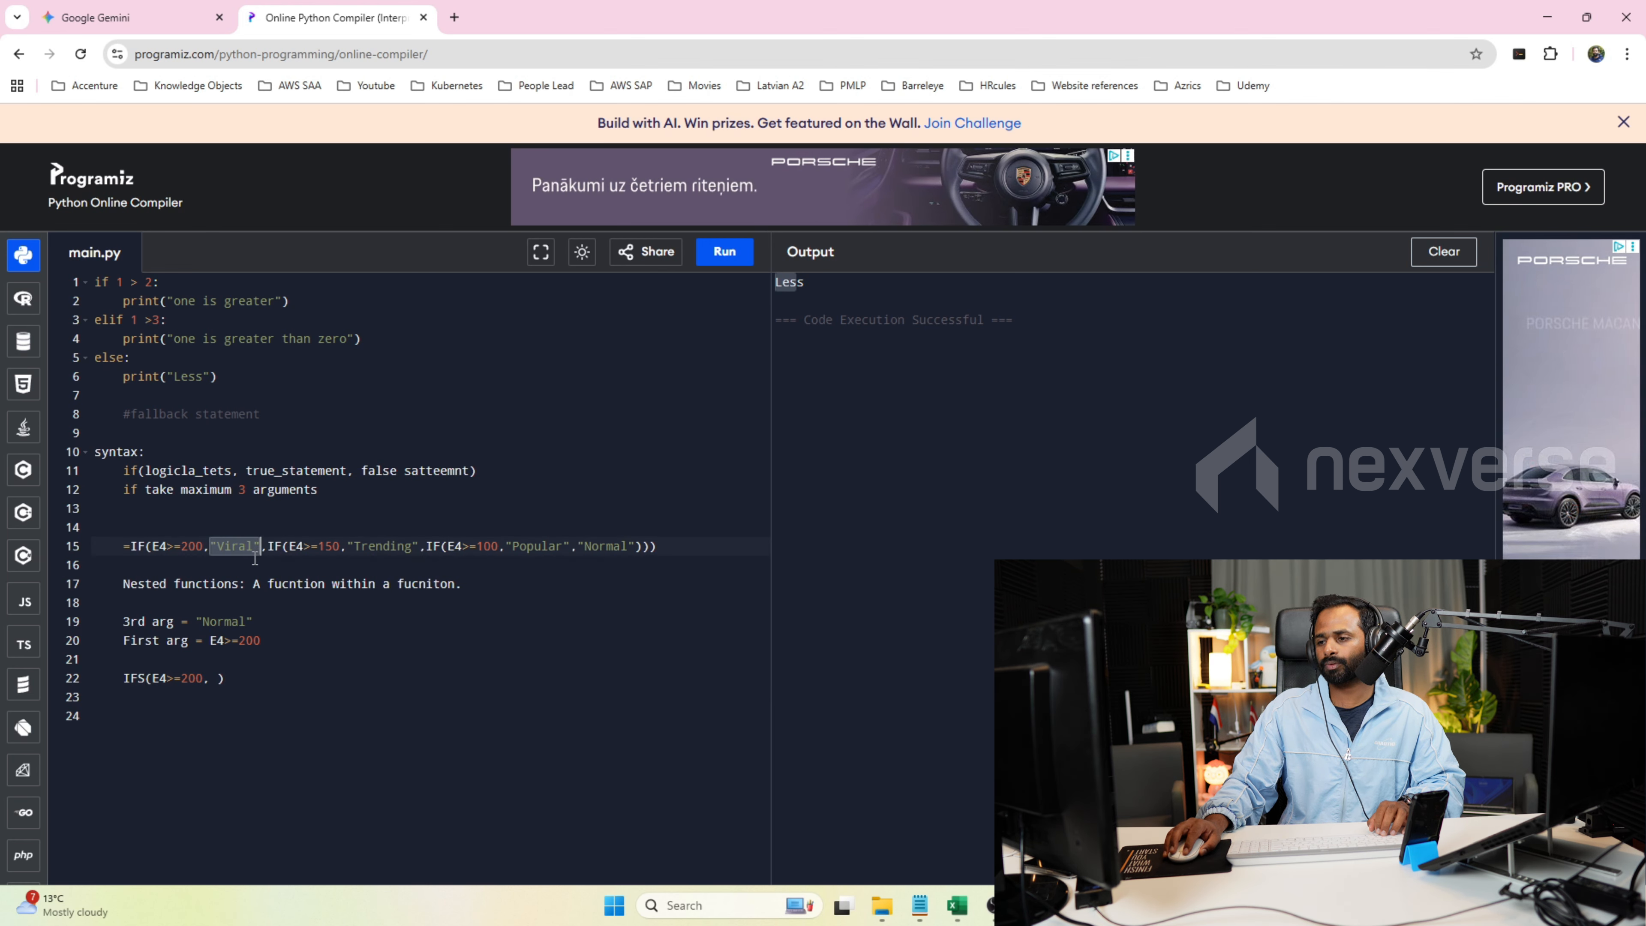
click(218, 678)
key(ctrl+v)
text(,)
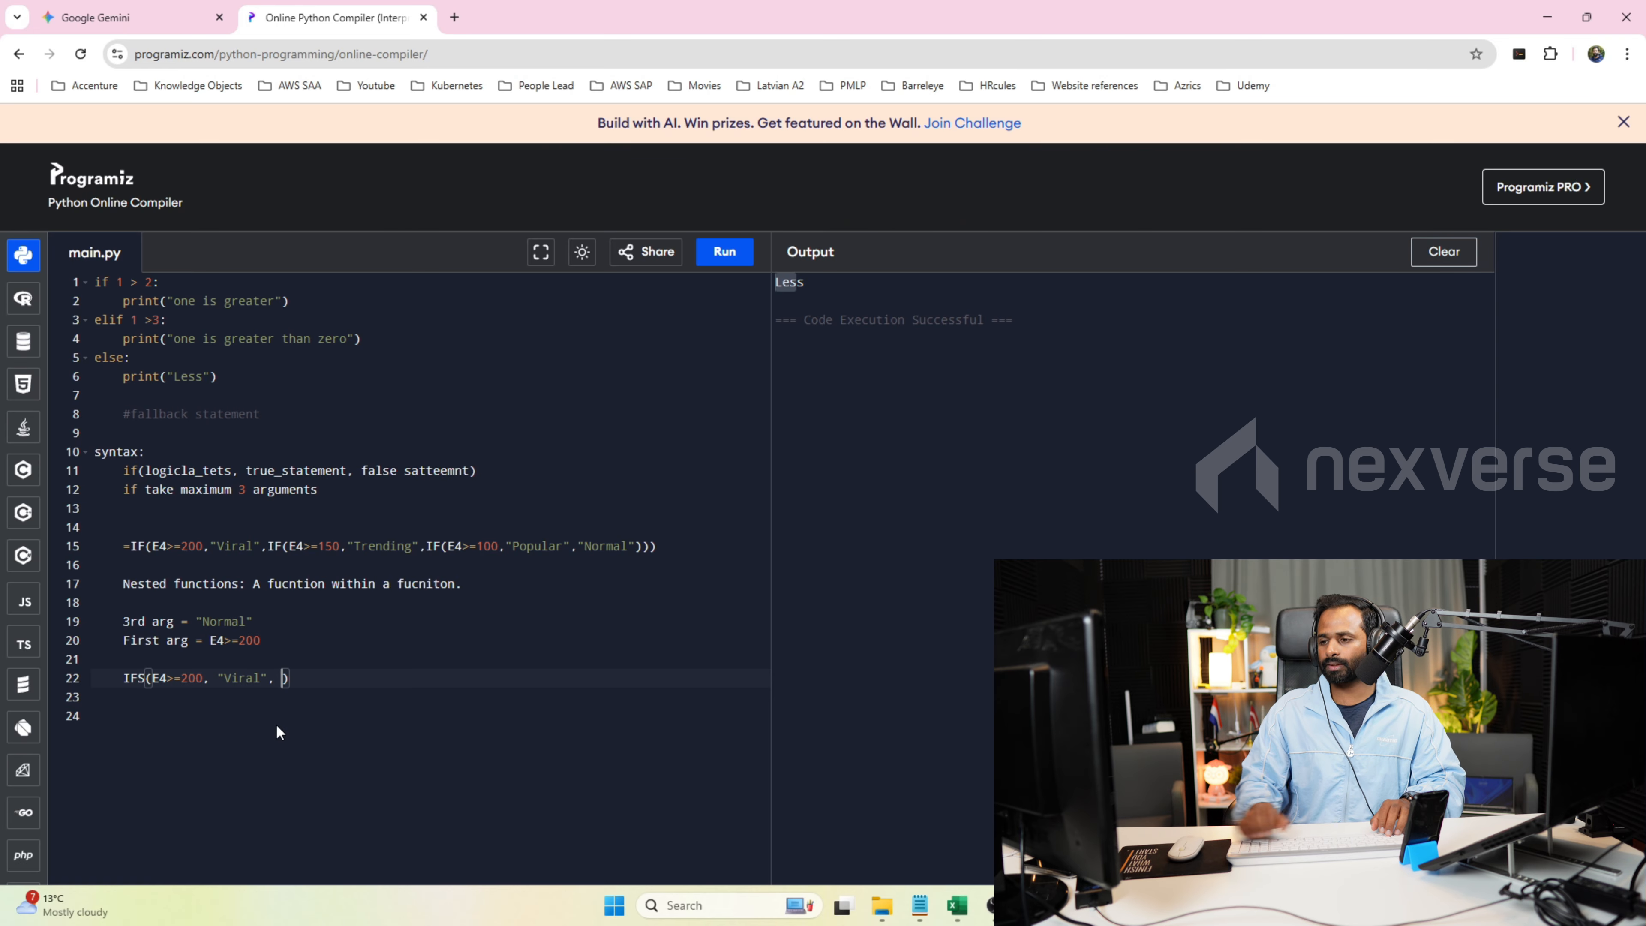
Add E4>=150 and "Trending" from line 15 as the second condition and result in the IFS function.
drag(289, 546, 341, 546)
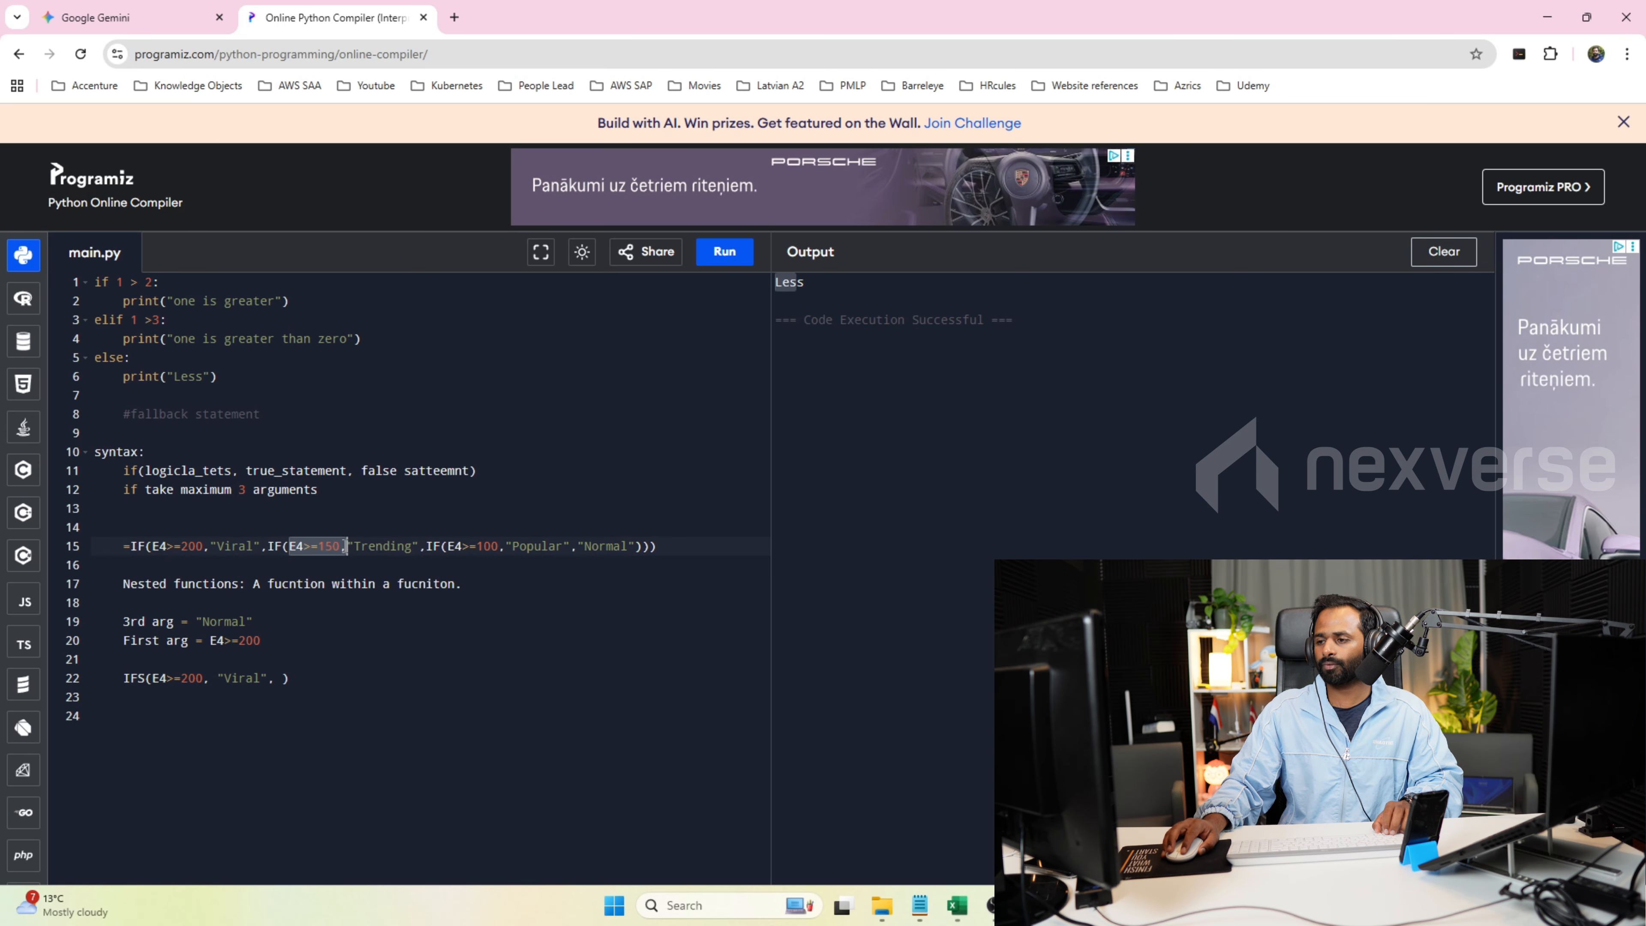
click(287, 678)
key(ctrl+v)
text(,)
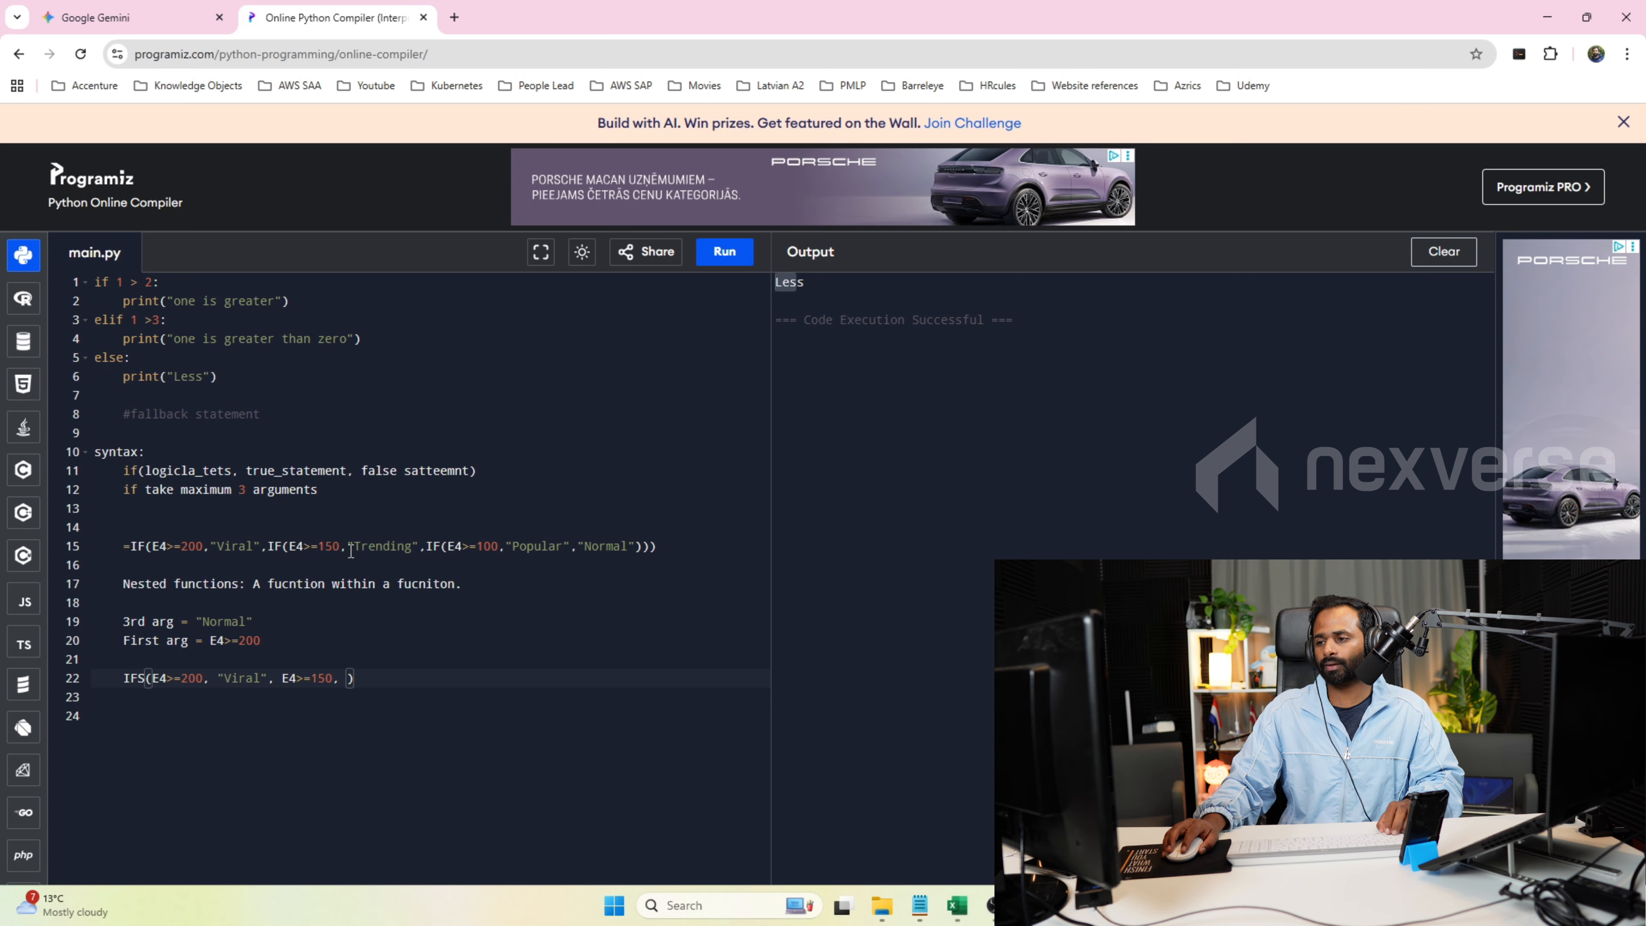
drag(349, 547, 416, 546)
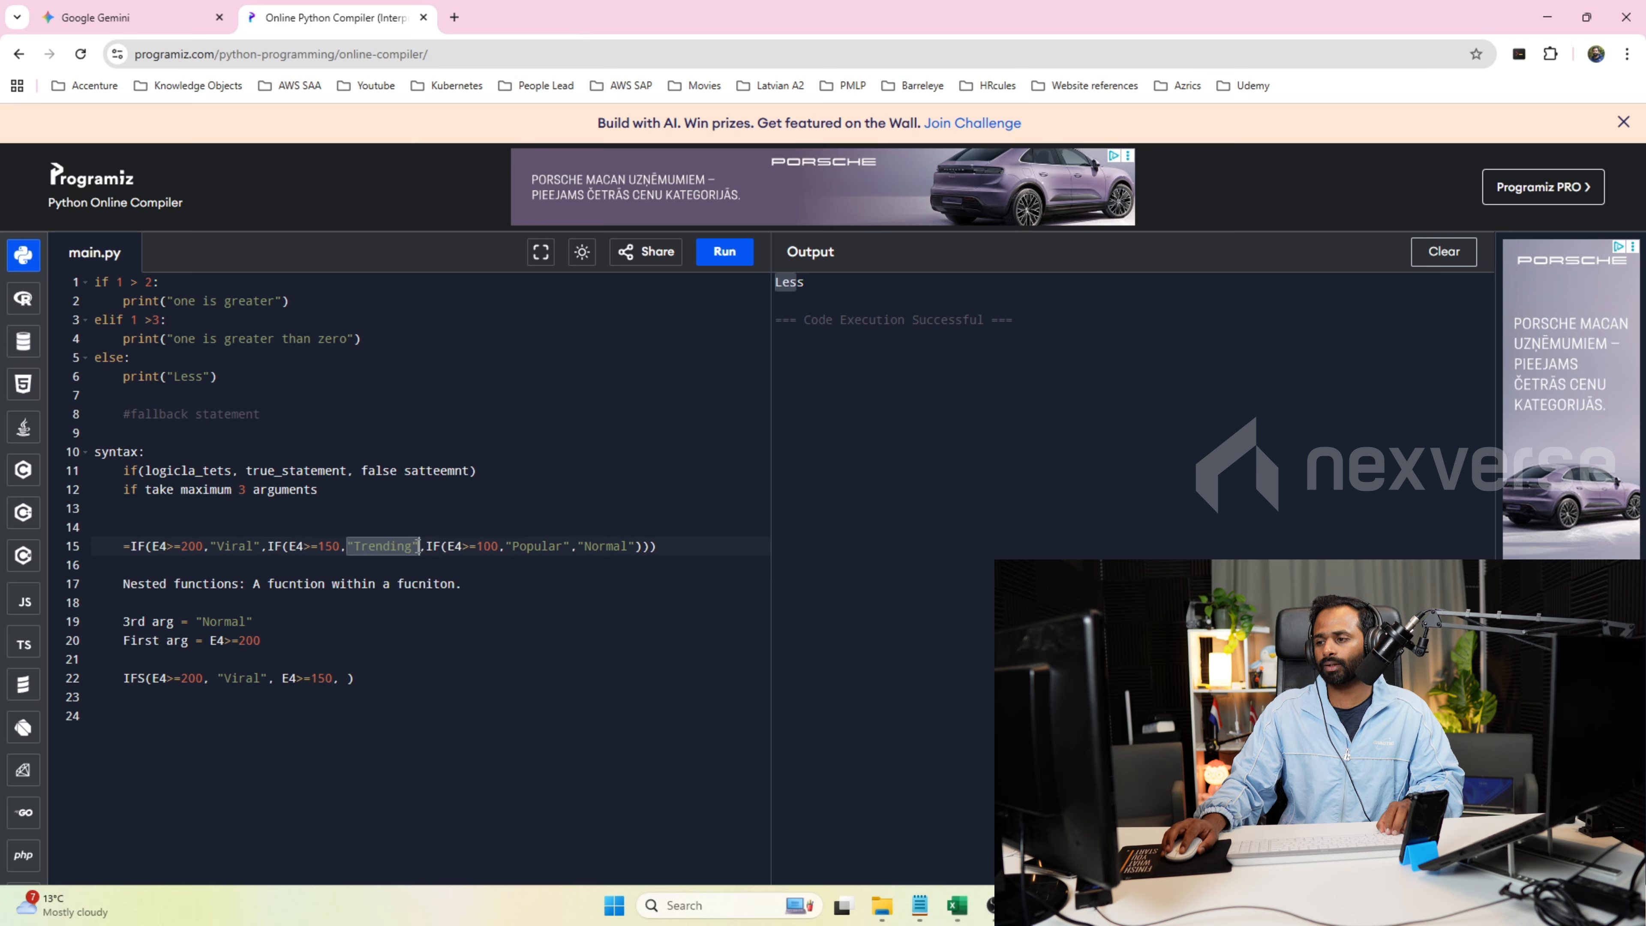
click(349, 678)
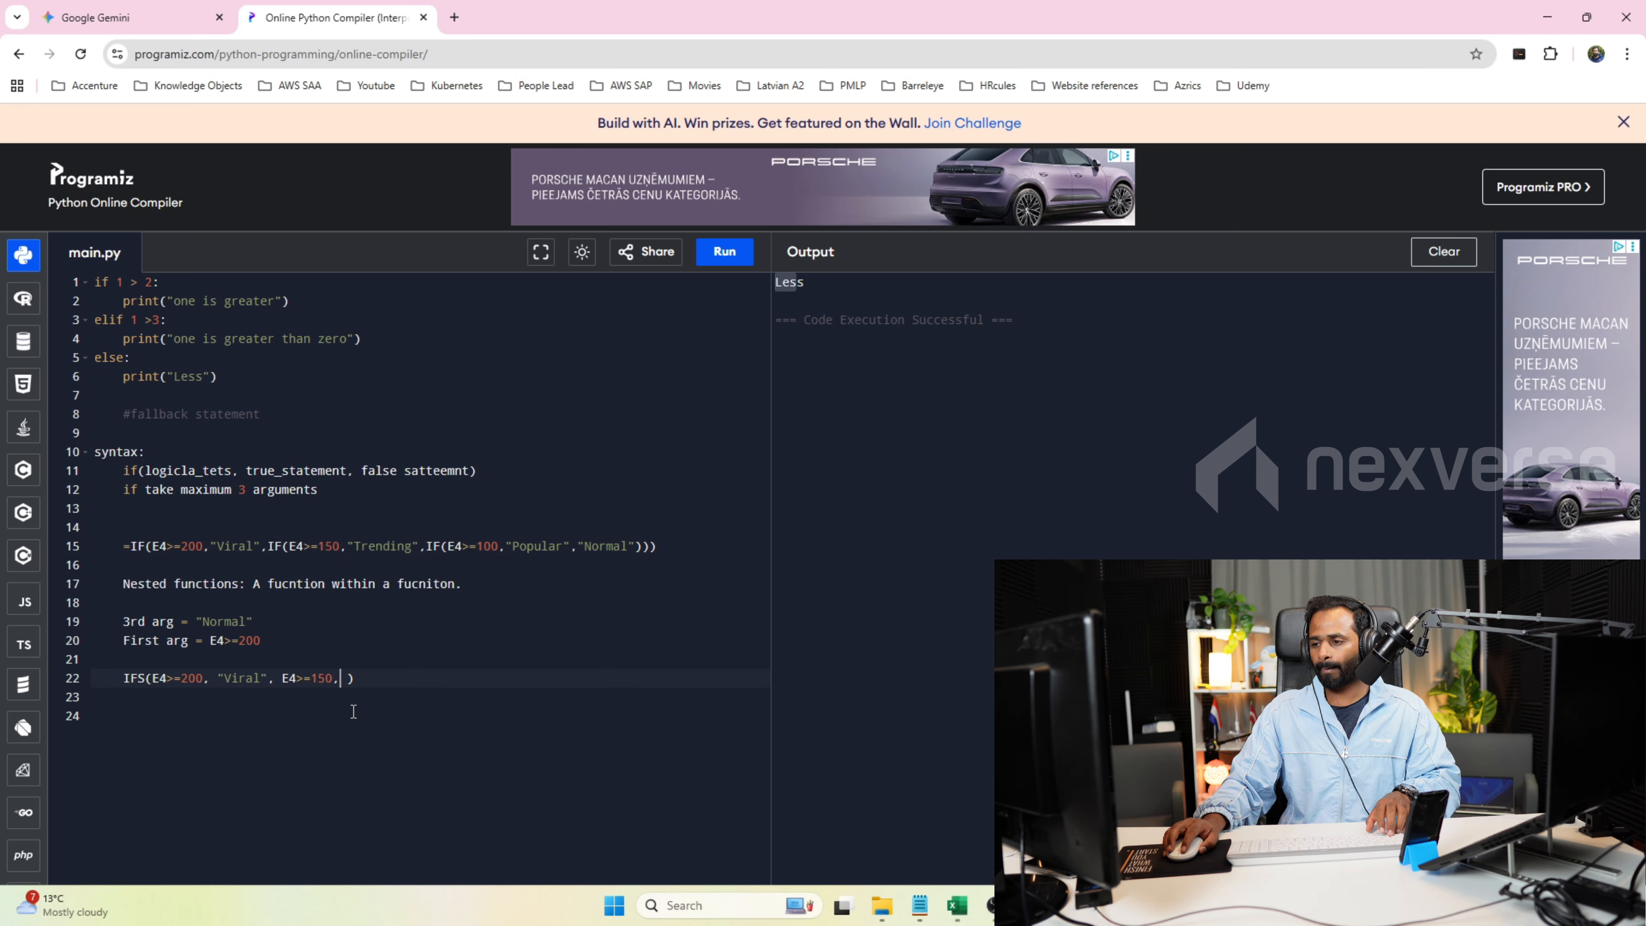
text("Trending")
text(,)
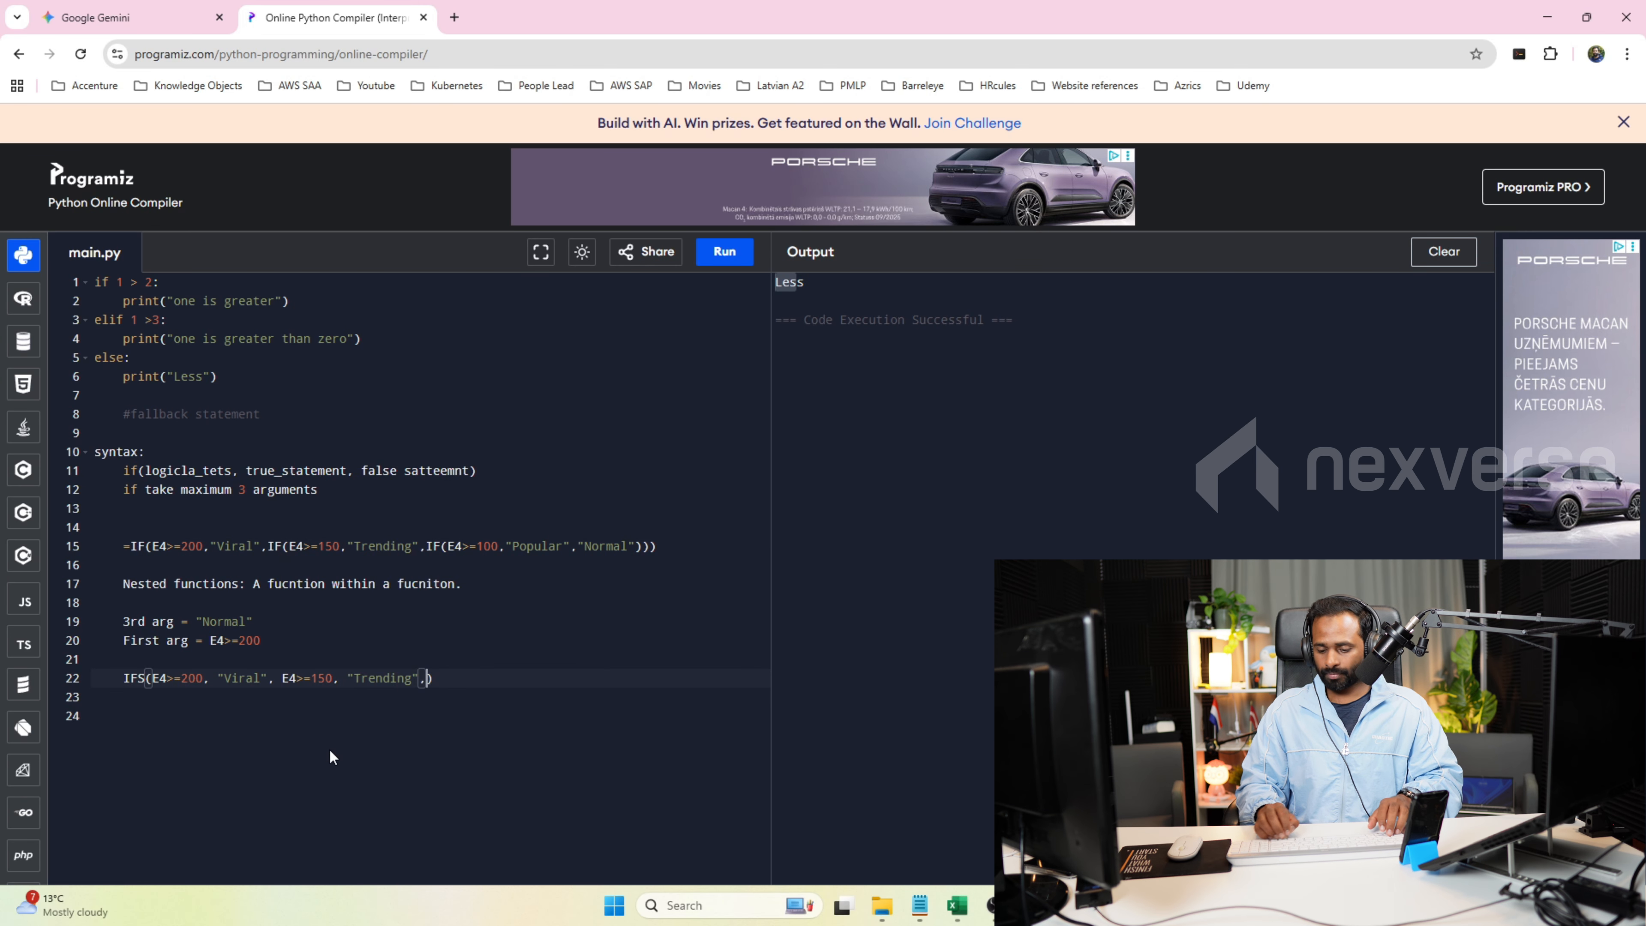
Review the first IFS pair, and add E4>=100 and "Popular" from line 15 as the third condition and result.
drag(273, 678, 153, 678)
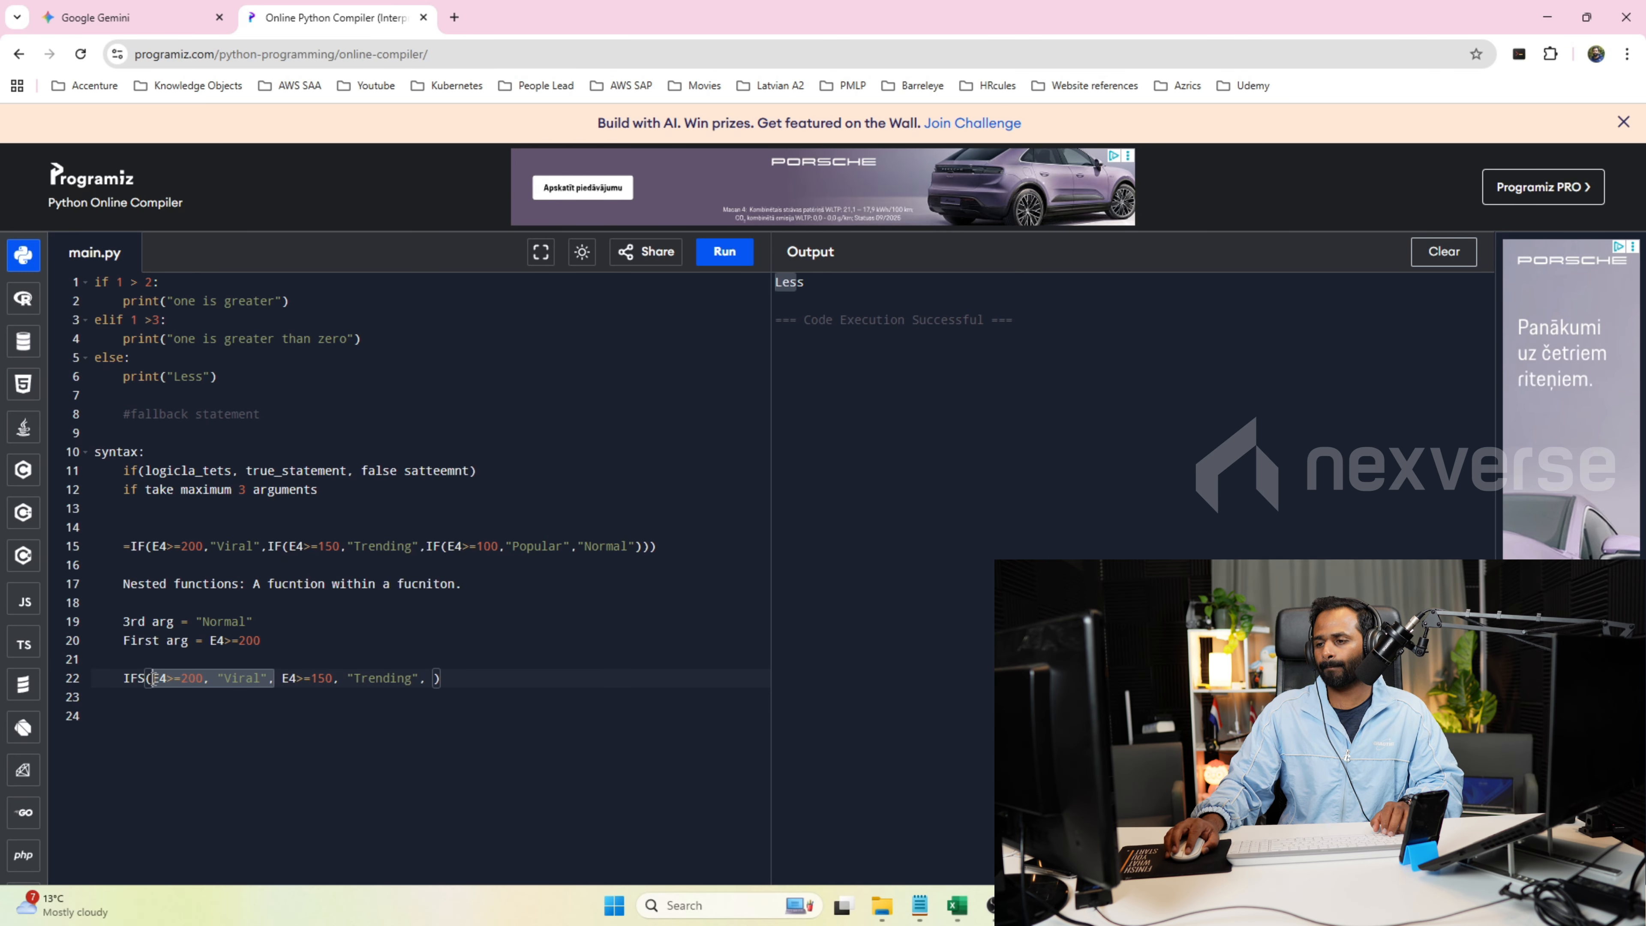
click(256, 702)
drag(281, 679, 153, 678)
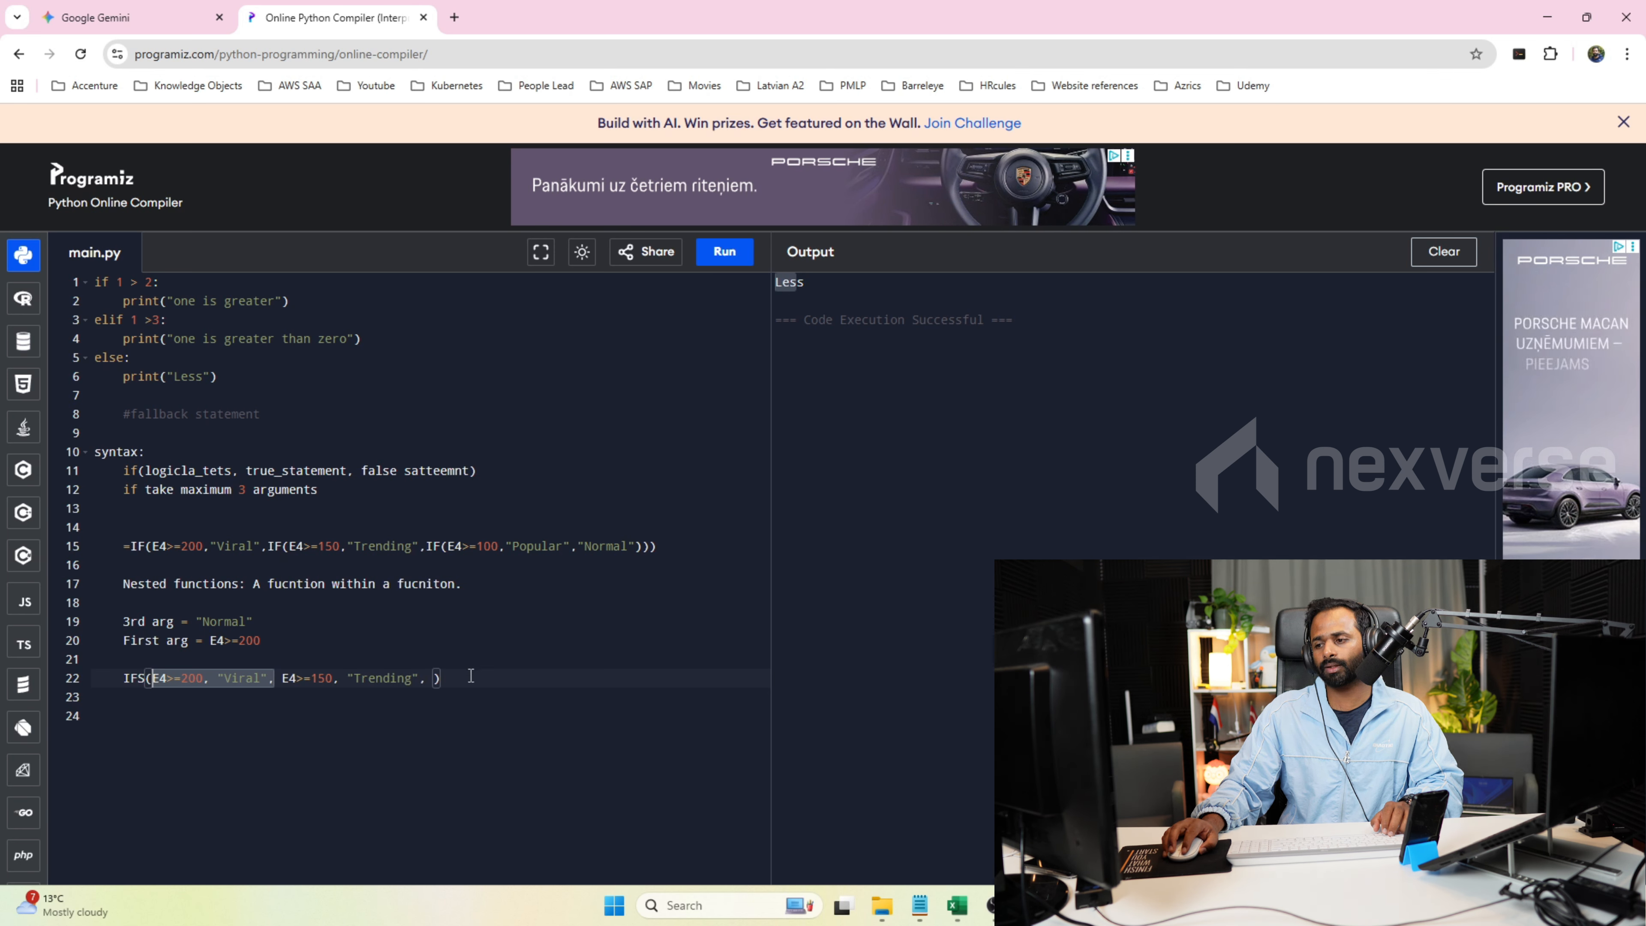
click(439, 678)
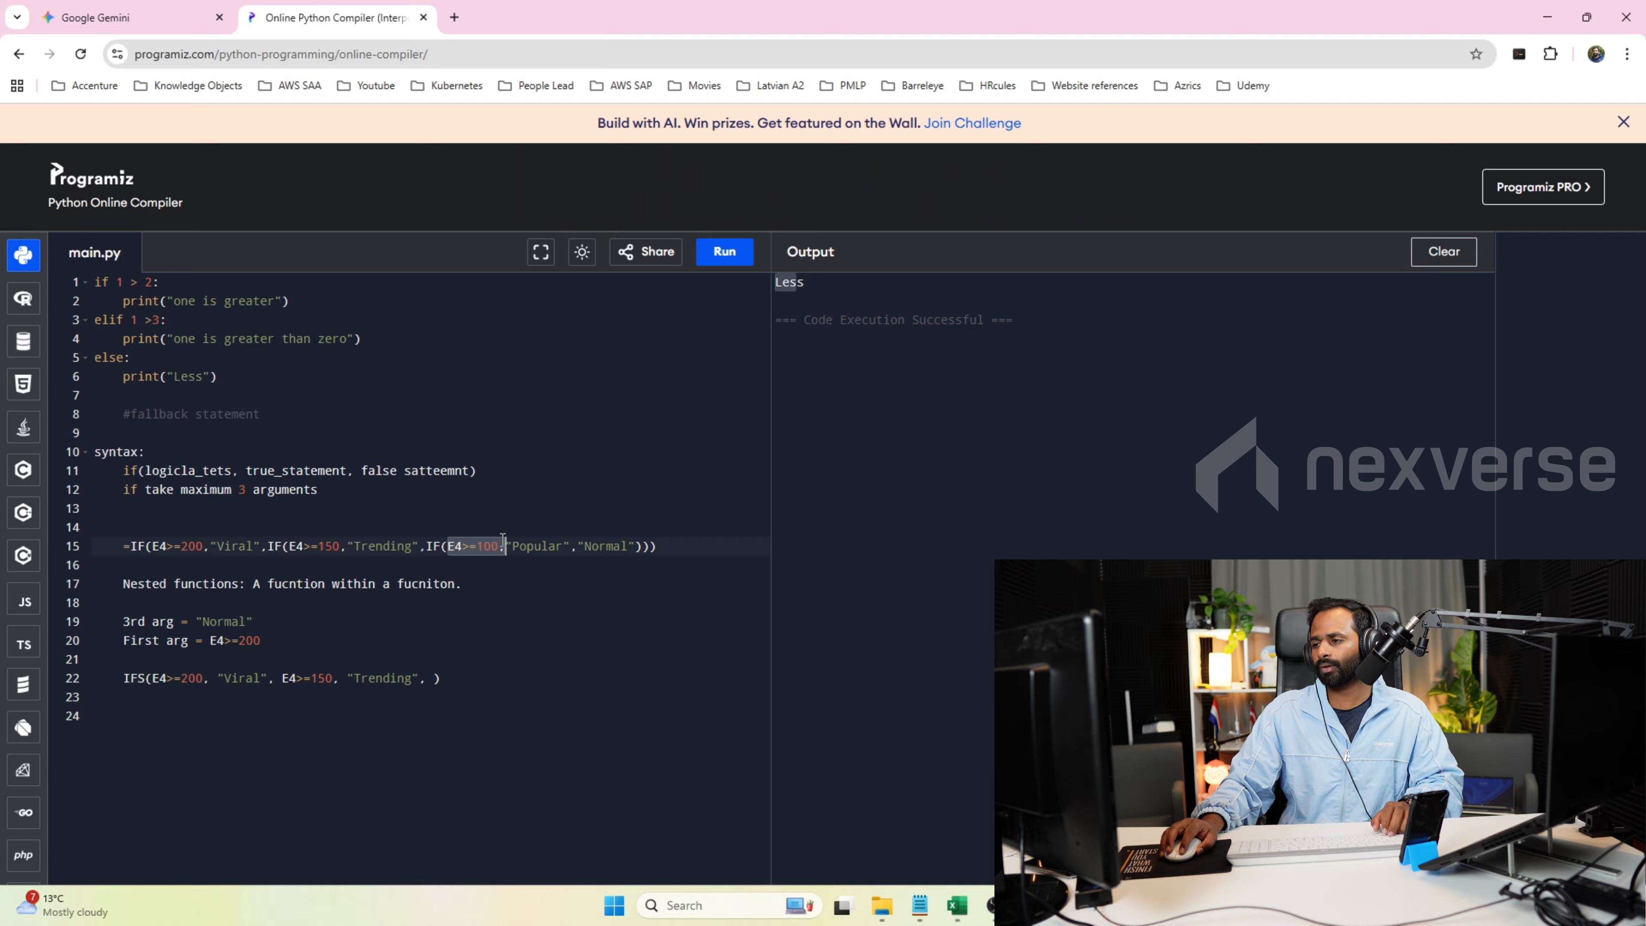
drag(503, 541, 499, 549)
key(ctrl+c)
click(433, 678)
key(ctrl+v)
text(,)
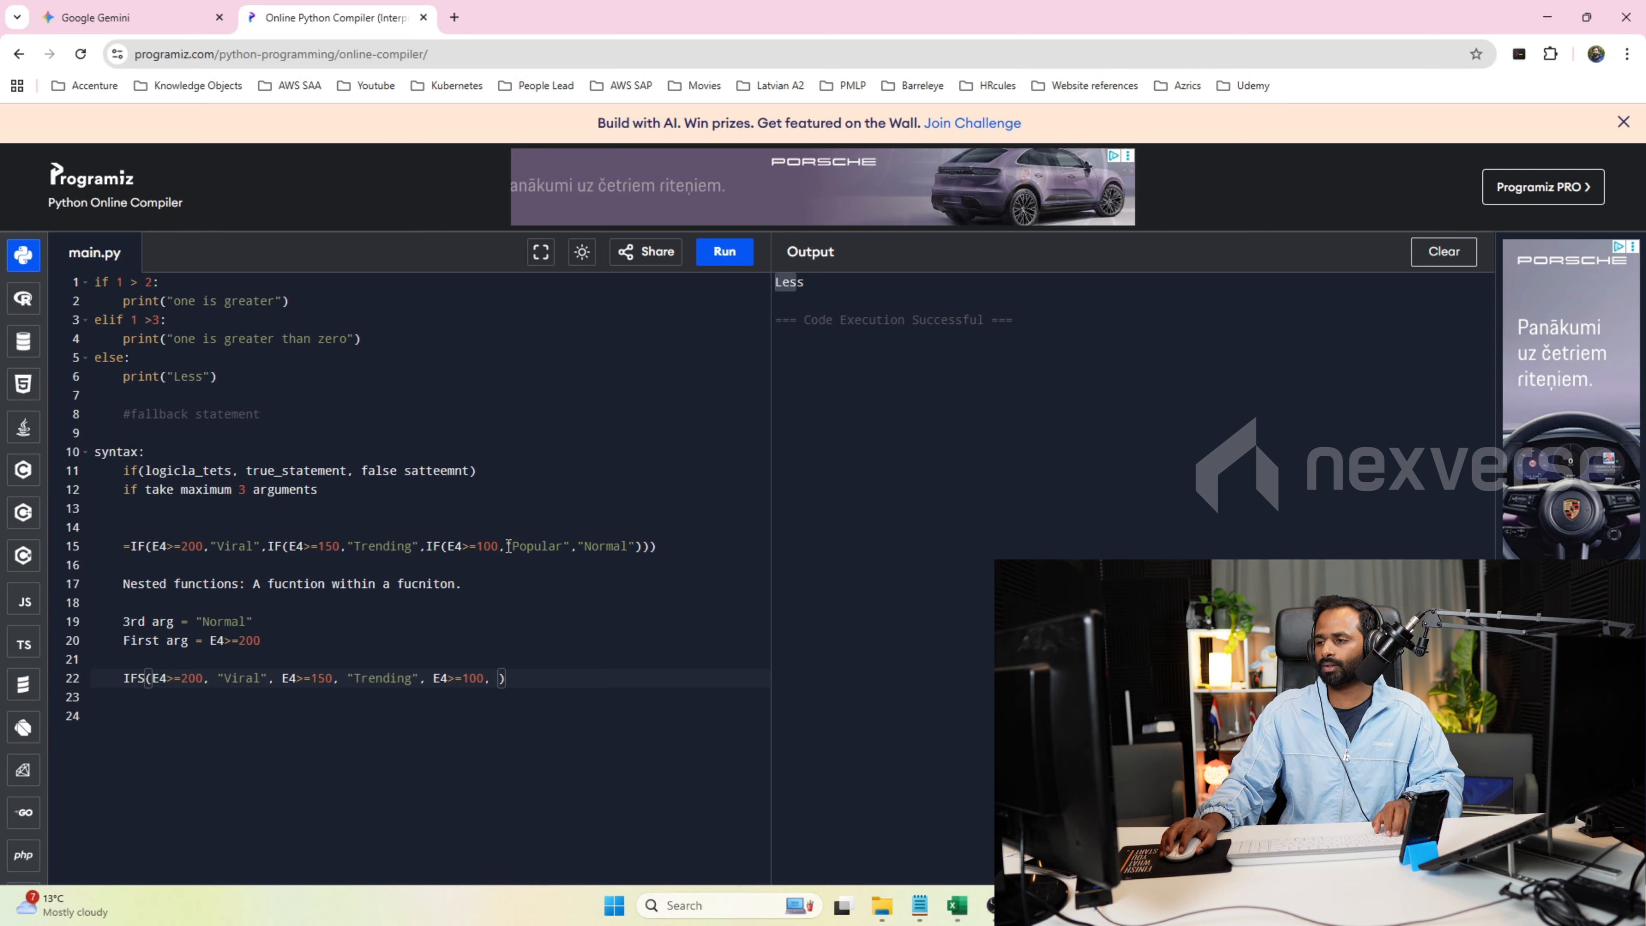
drag(509, 546, 571, 546)
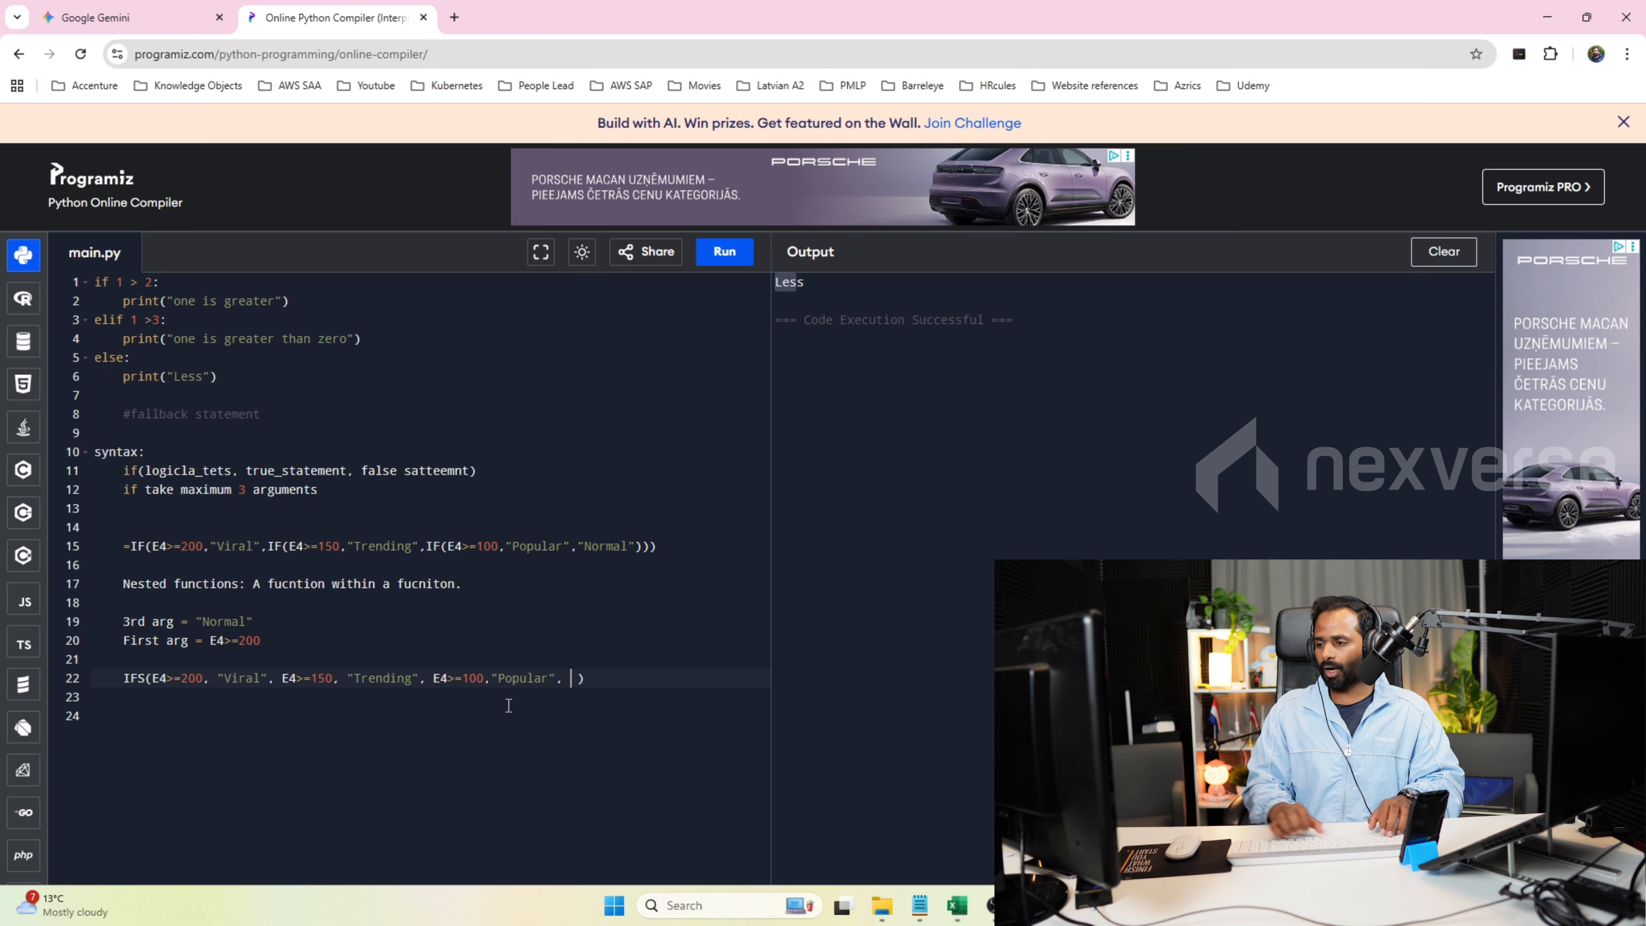
Add "Normal" from the line 15 formula as the final argument of the IFS function on line 22.
drag(580, 553, 646, 553)
key(ctrl+c)
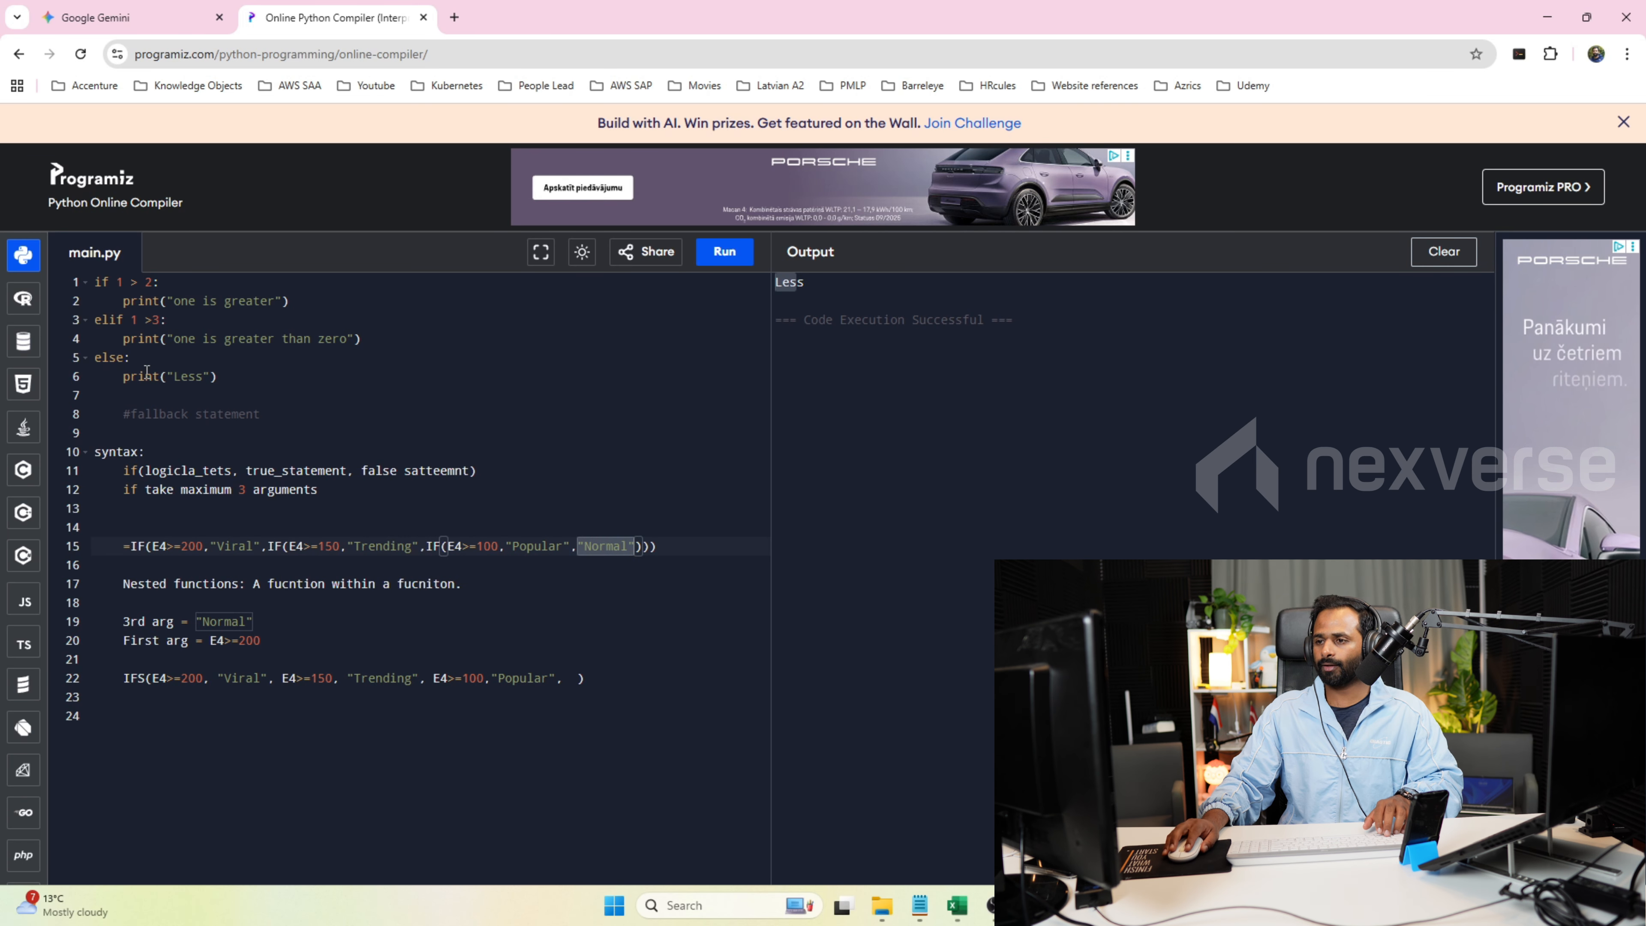
click(575, 679)
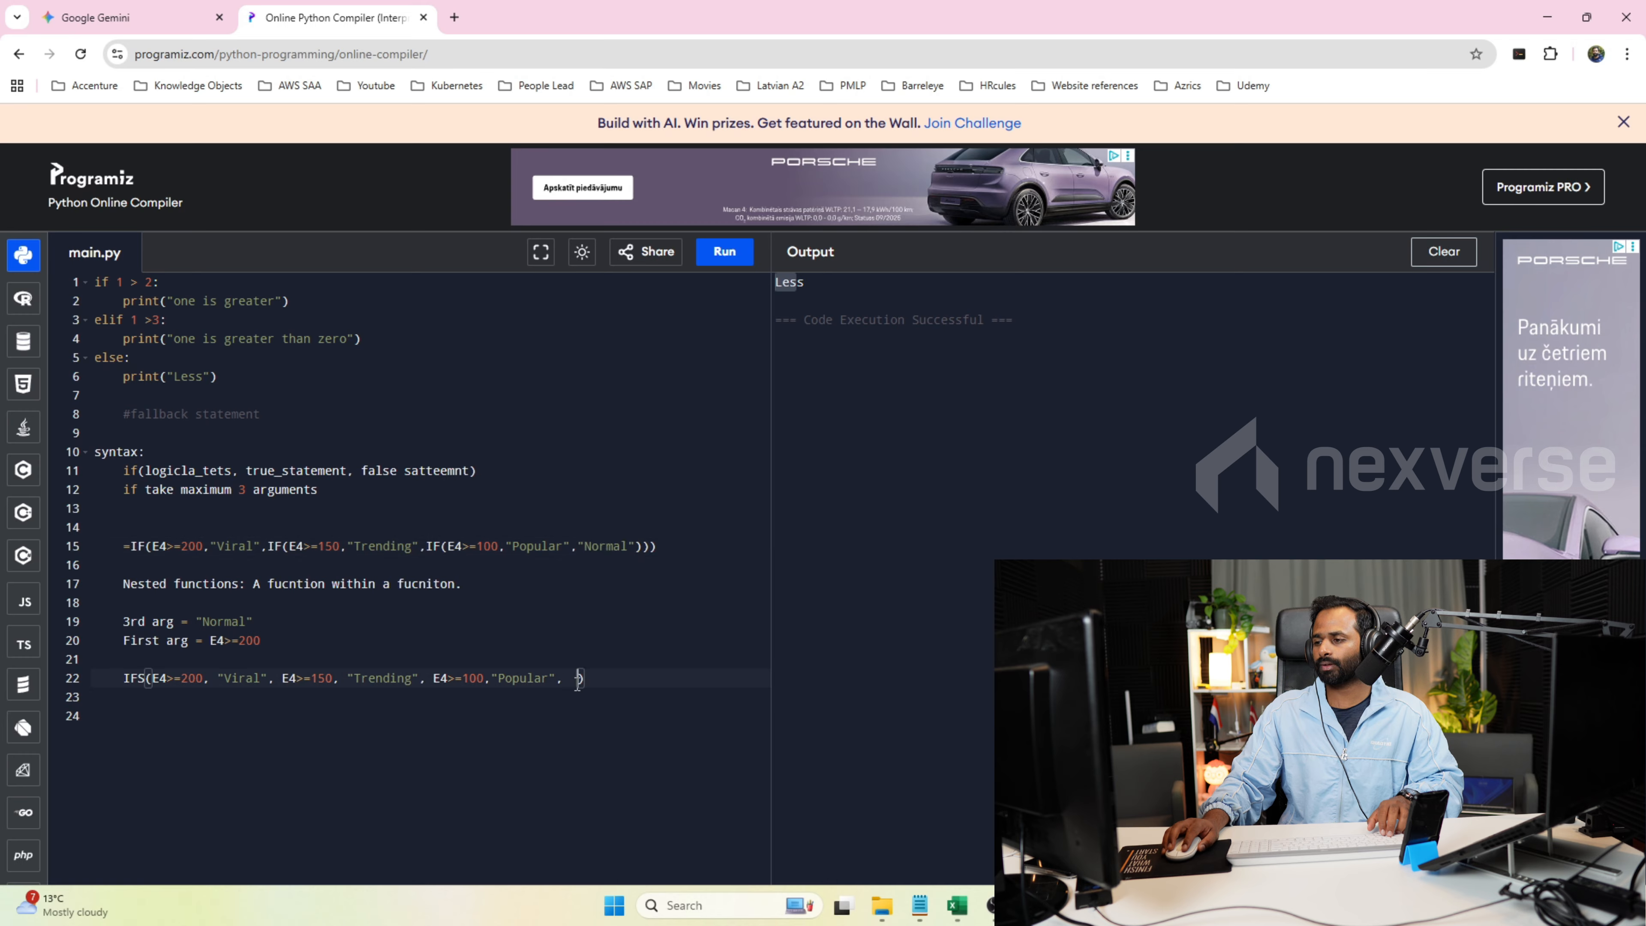
key(ctrl+v)
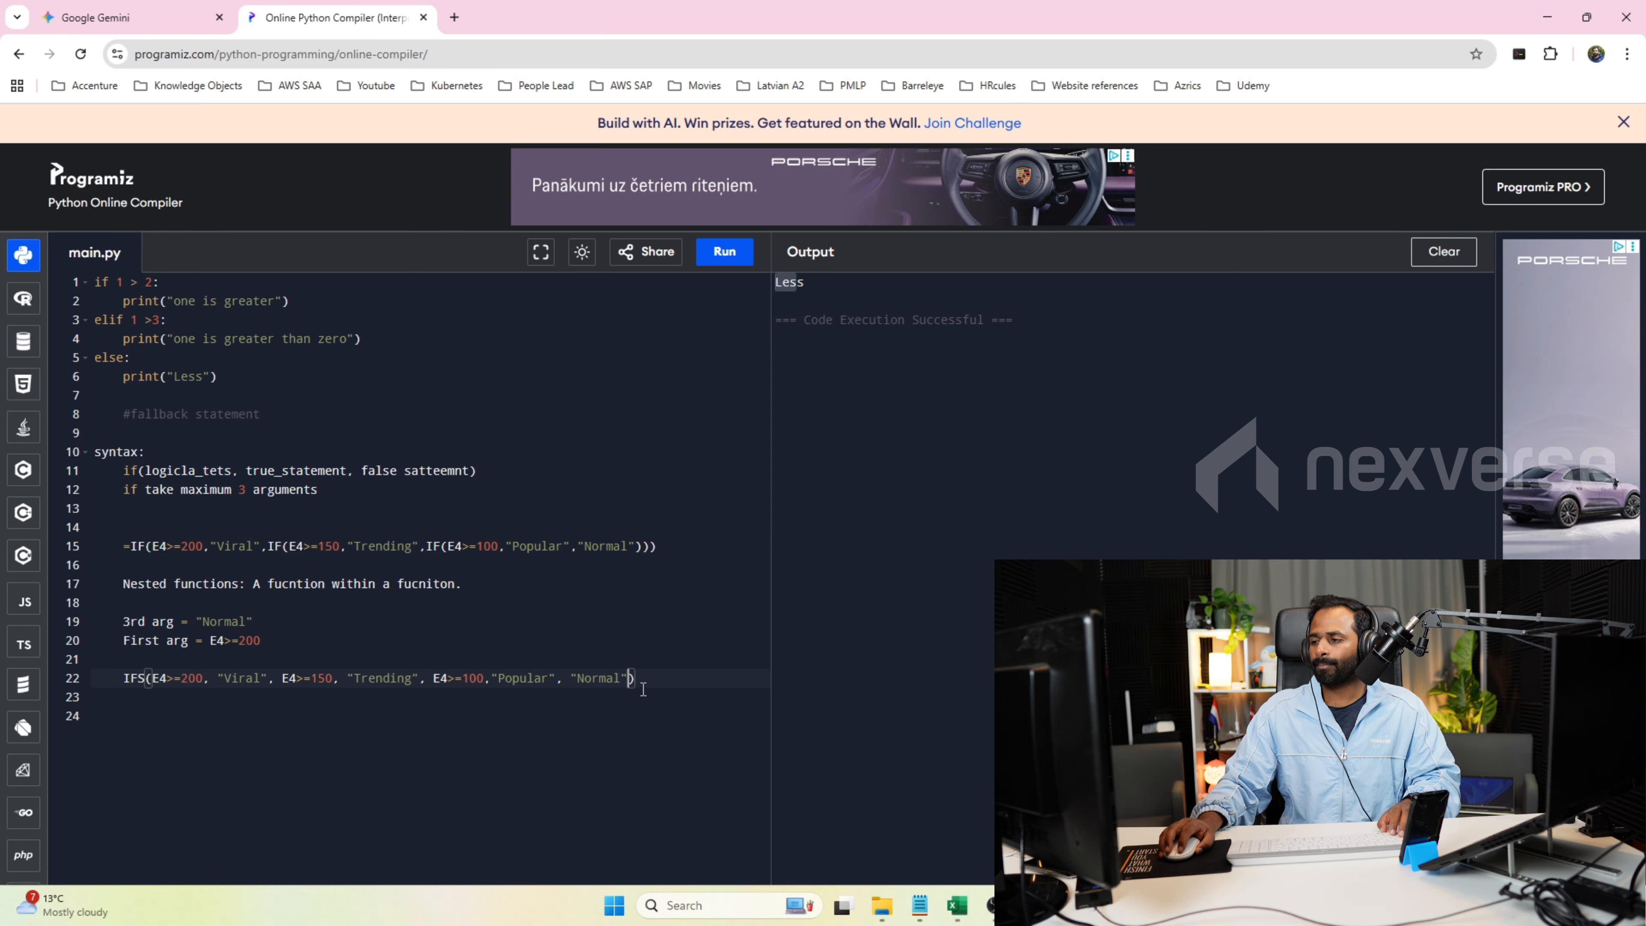
Prefix the IFS formula on line 22 with an equals sign and select it to carry over to the Excel workbook.
drag(637, 679, 109, 687)
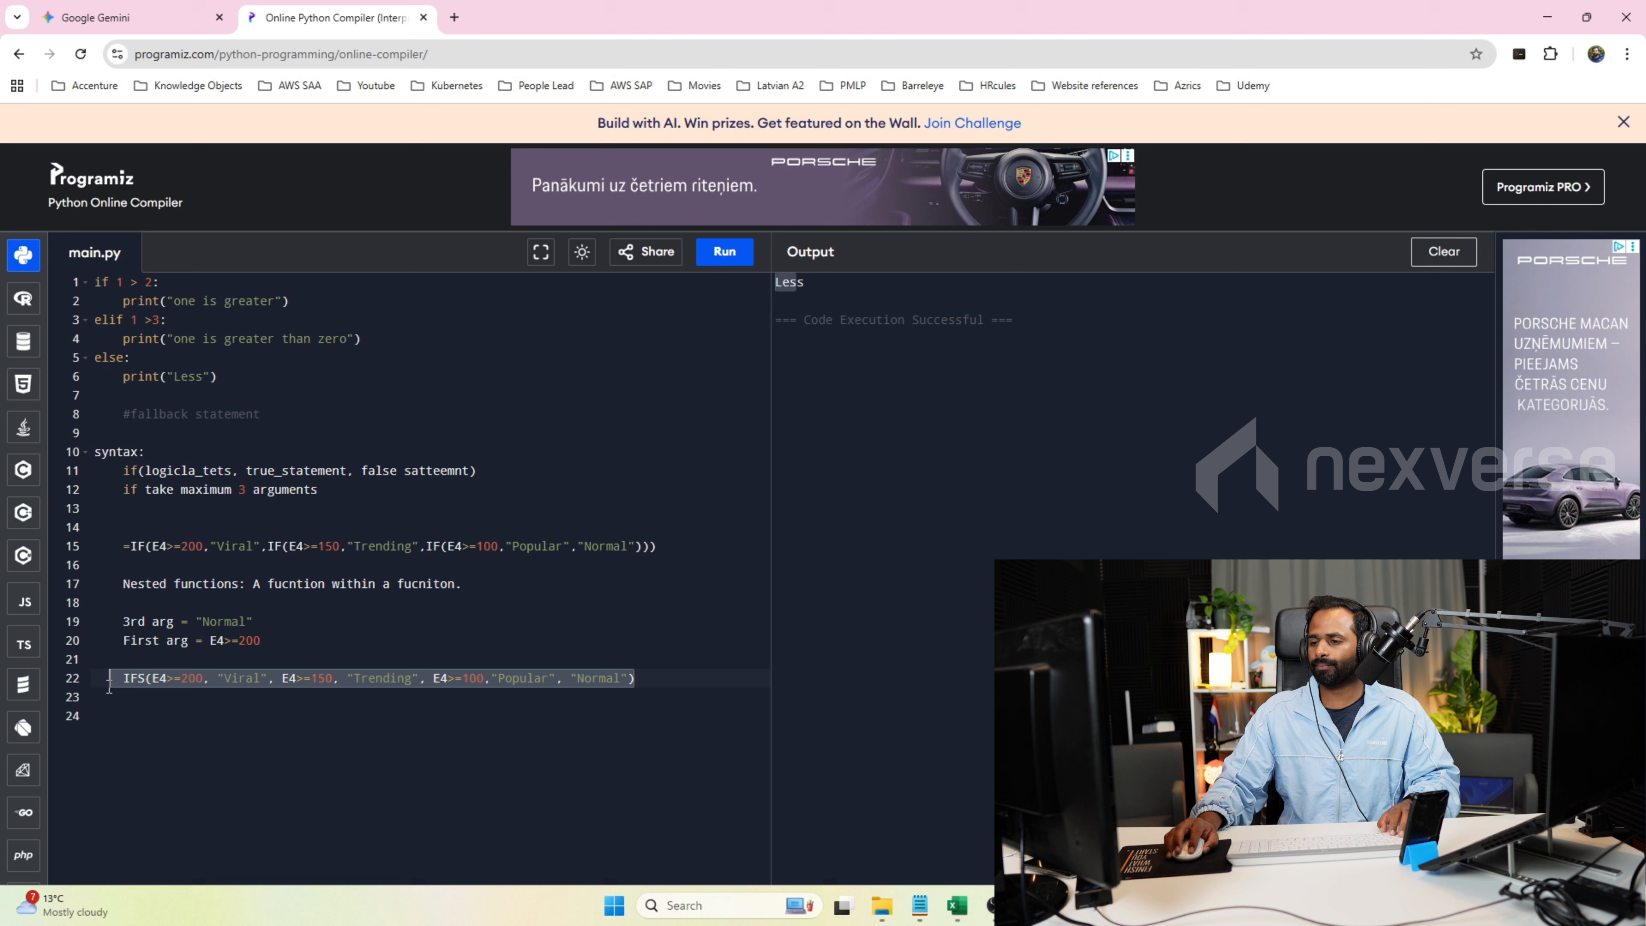
click(158, 698)
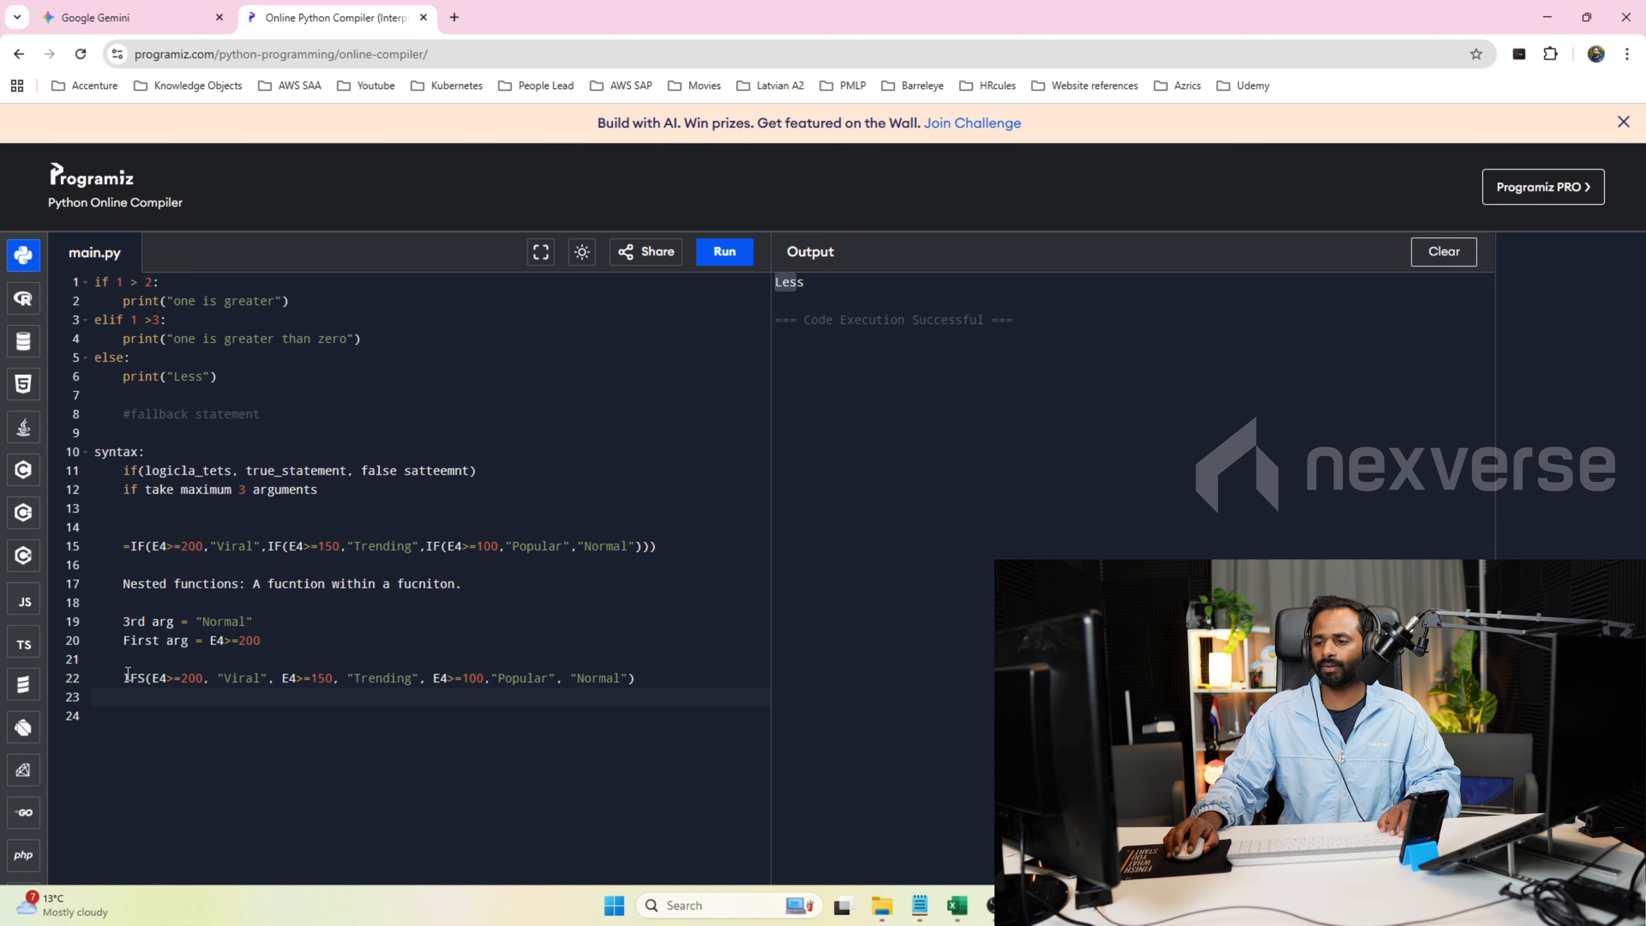
text(=)
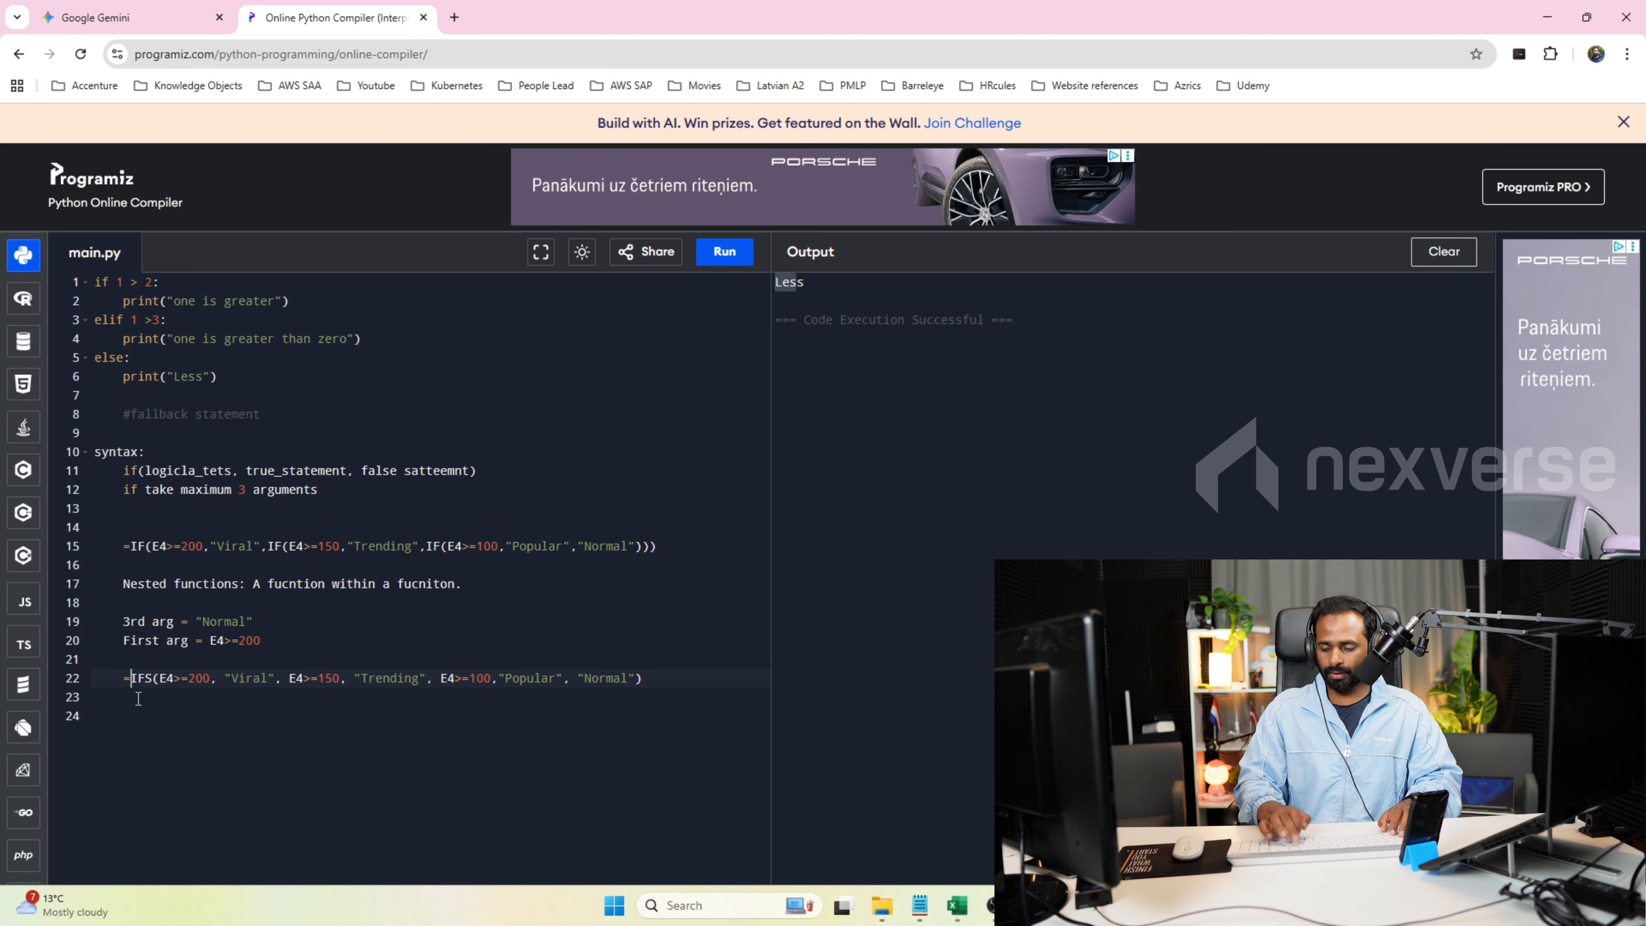
drag(642, 679, 133, 678)
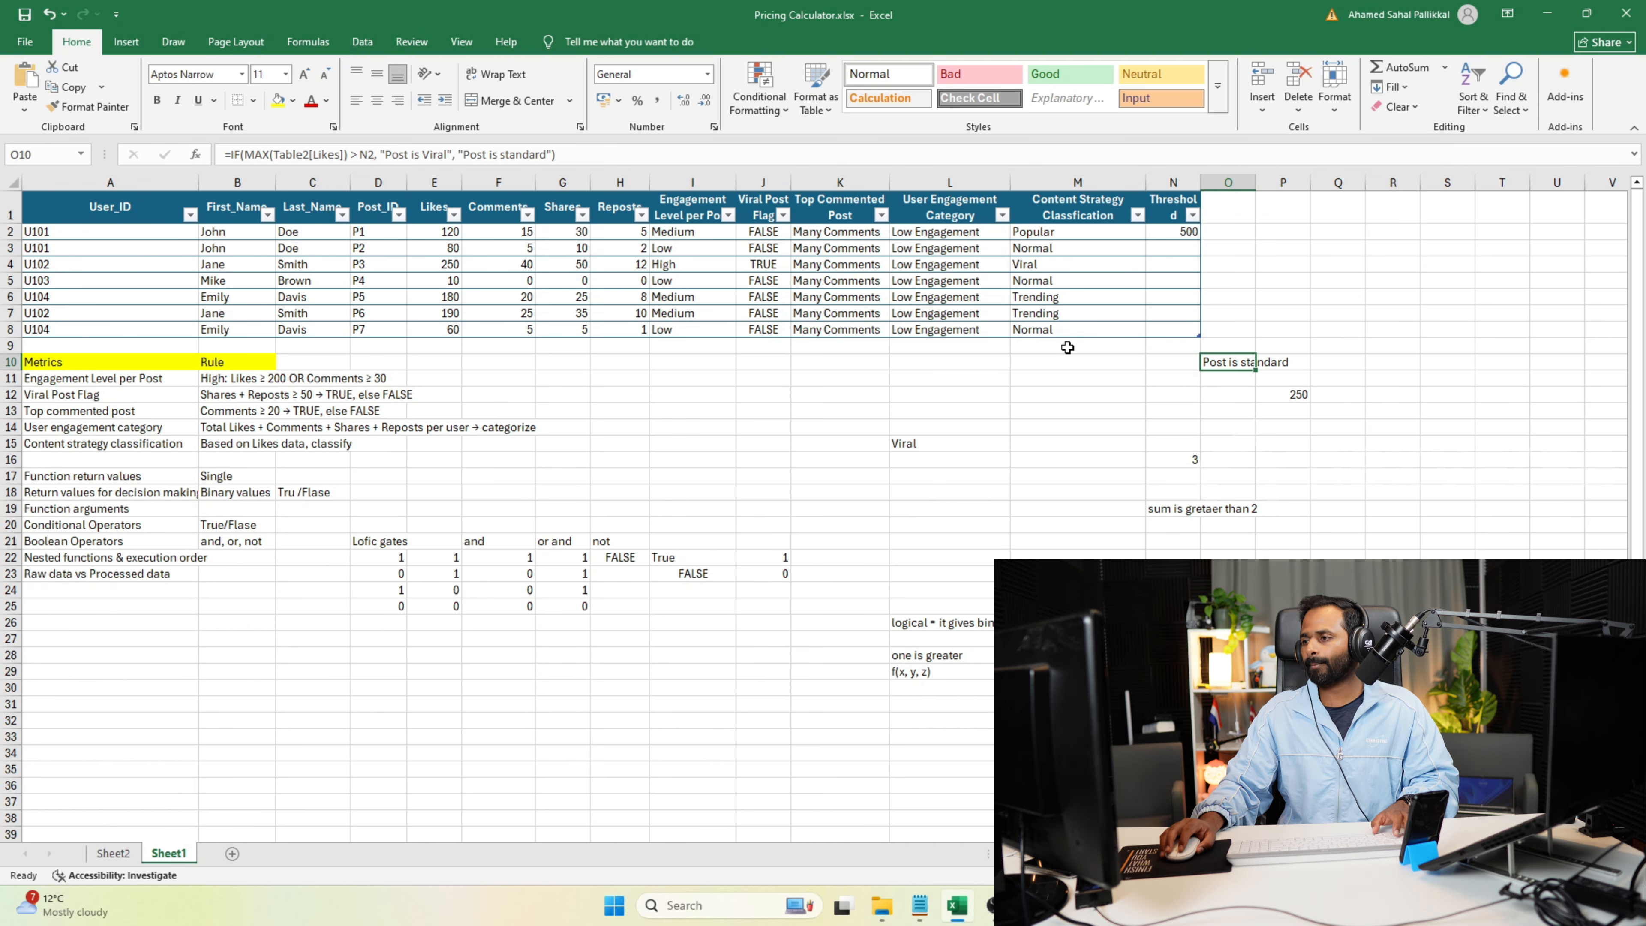
Try to enter the copied IFS formula, with "Normal" as its unpaired final argument, in cell P2.
double_click(1294, 228)
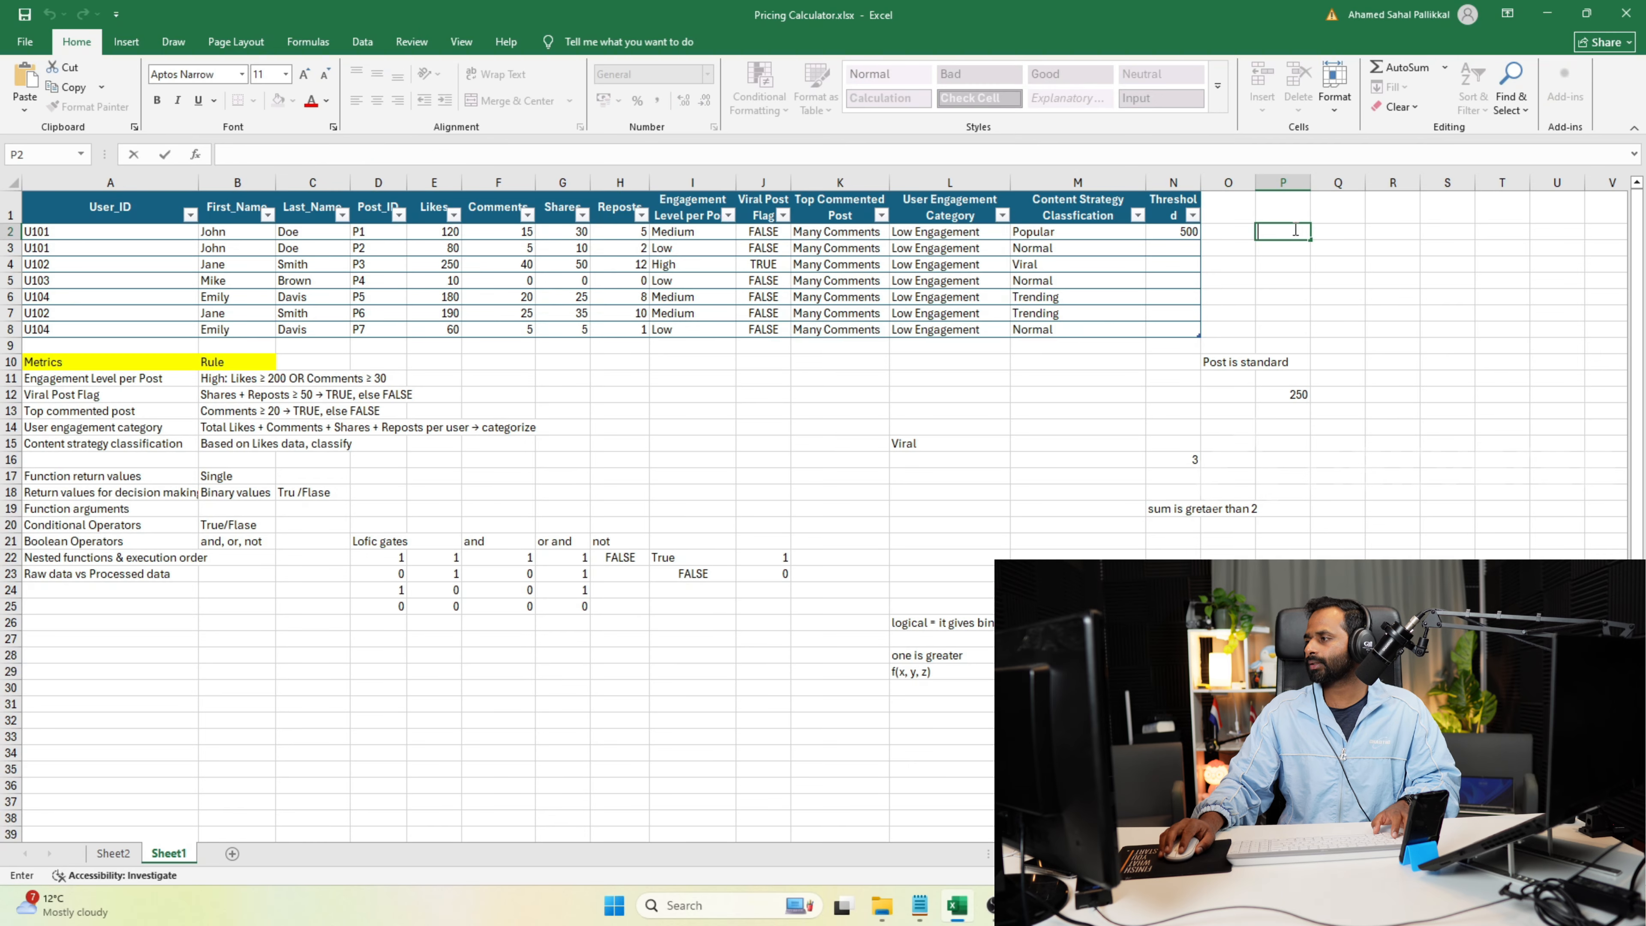
text(=IFS(E4>=200, "Viral", E4>=150, "Trending", E4>=100,"Popular", "Normal"))
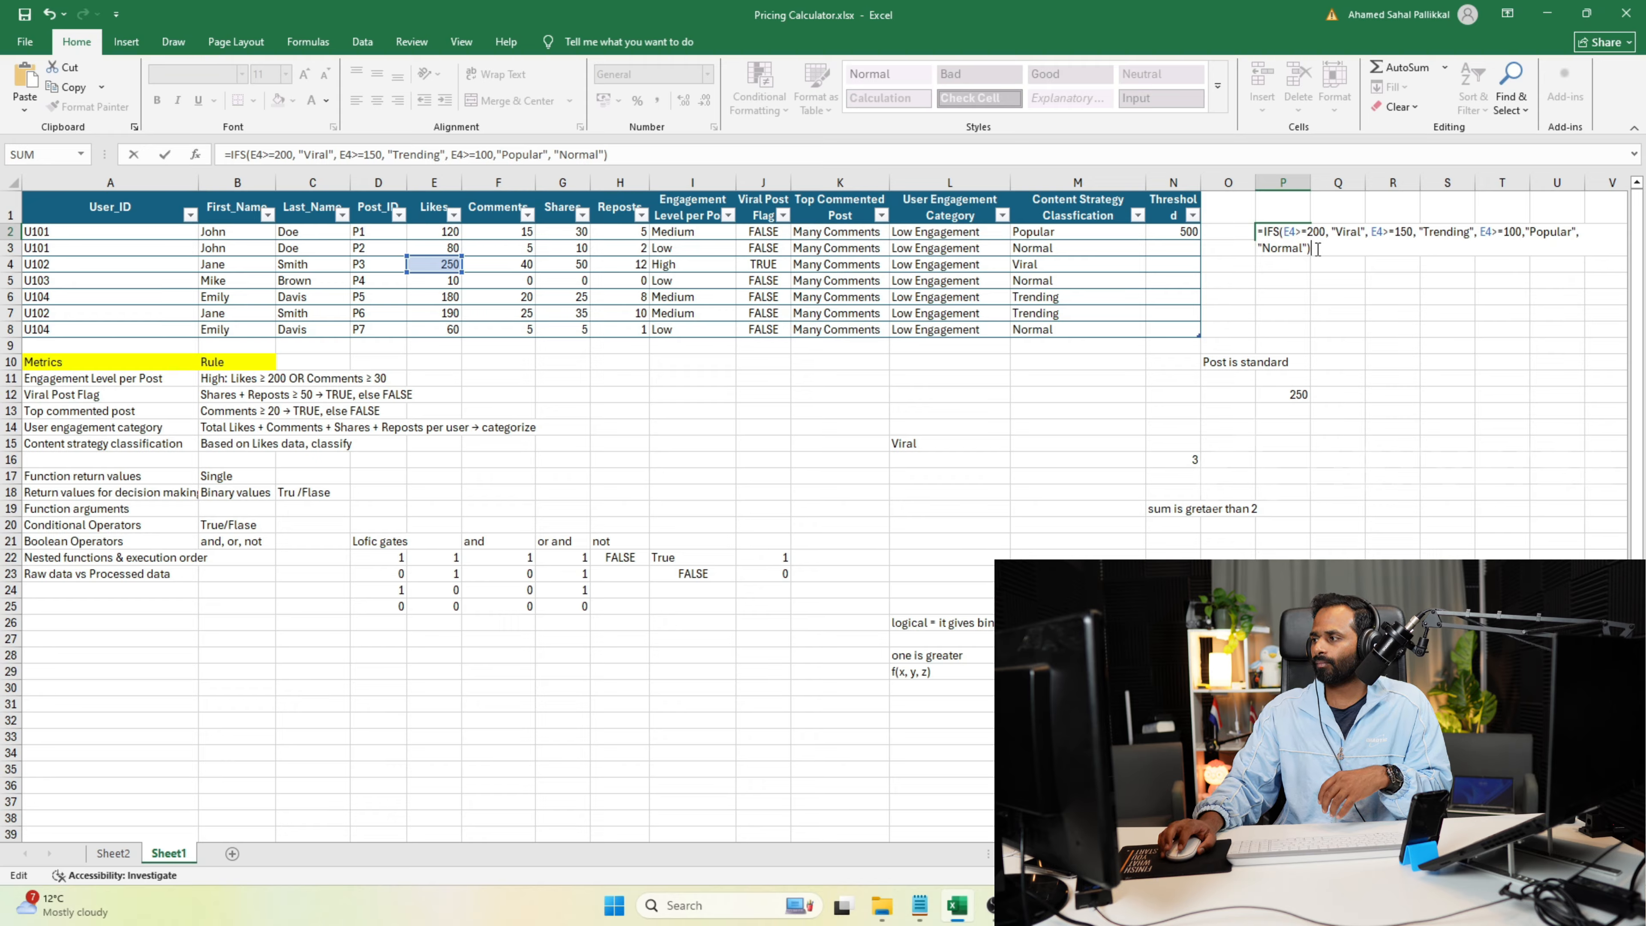
key(Return)
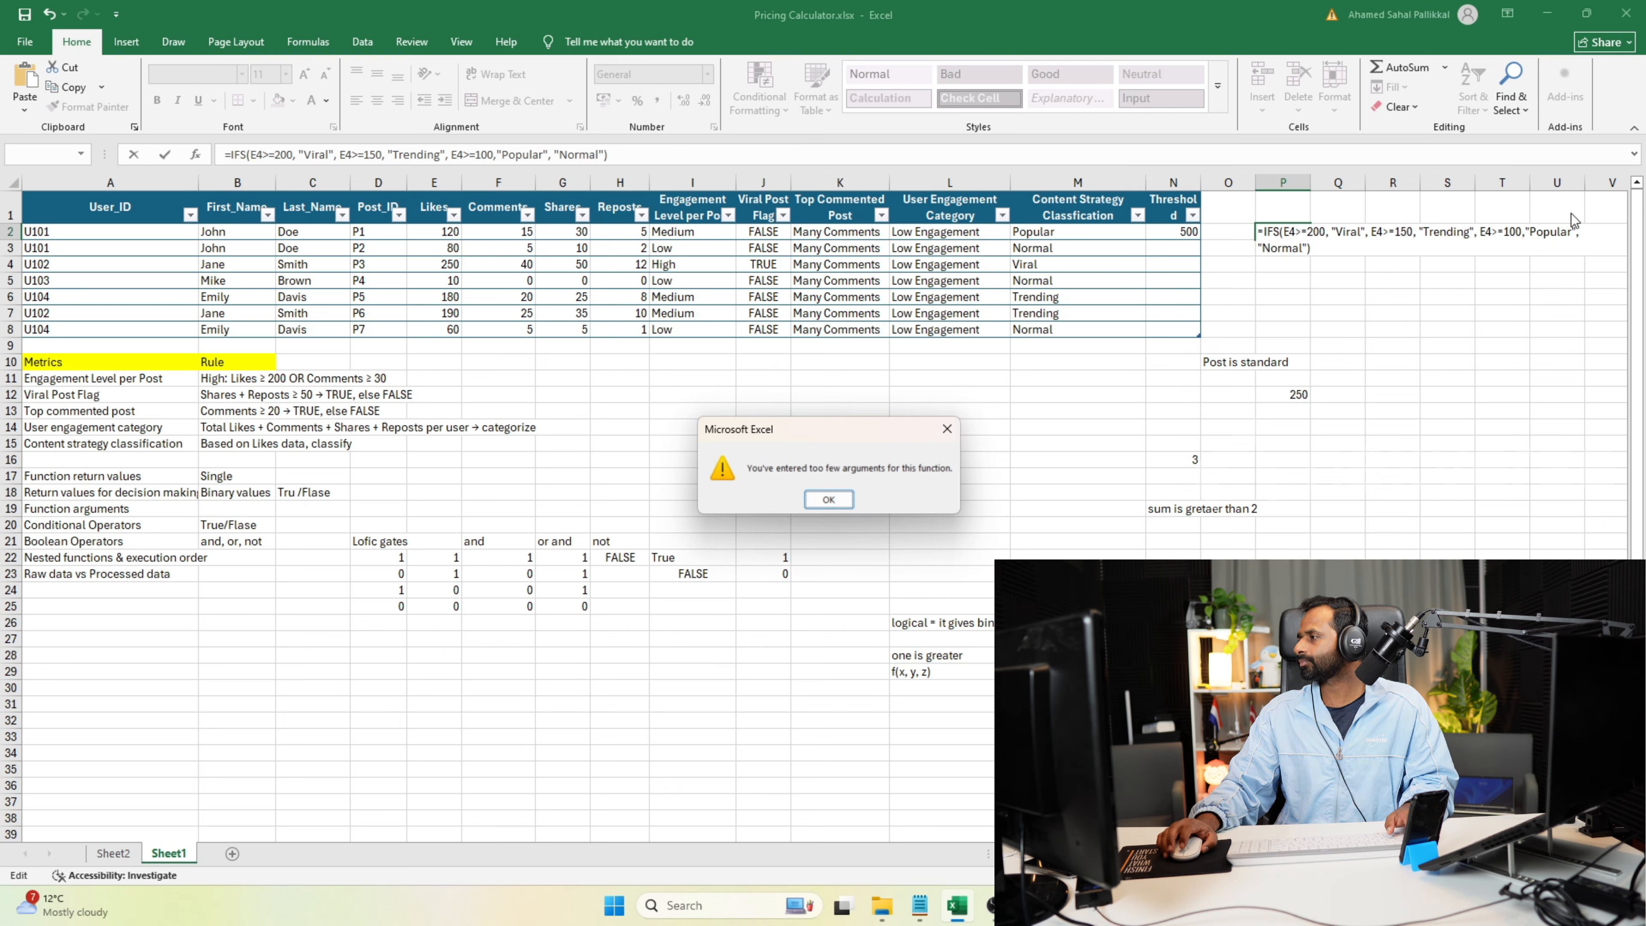
click(838, 504)
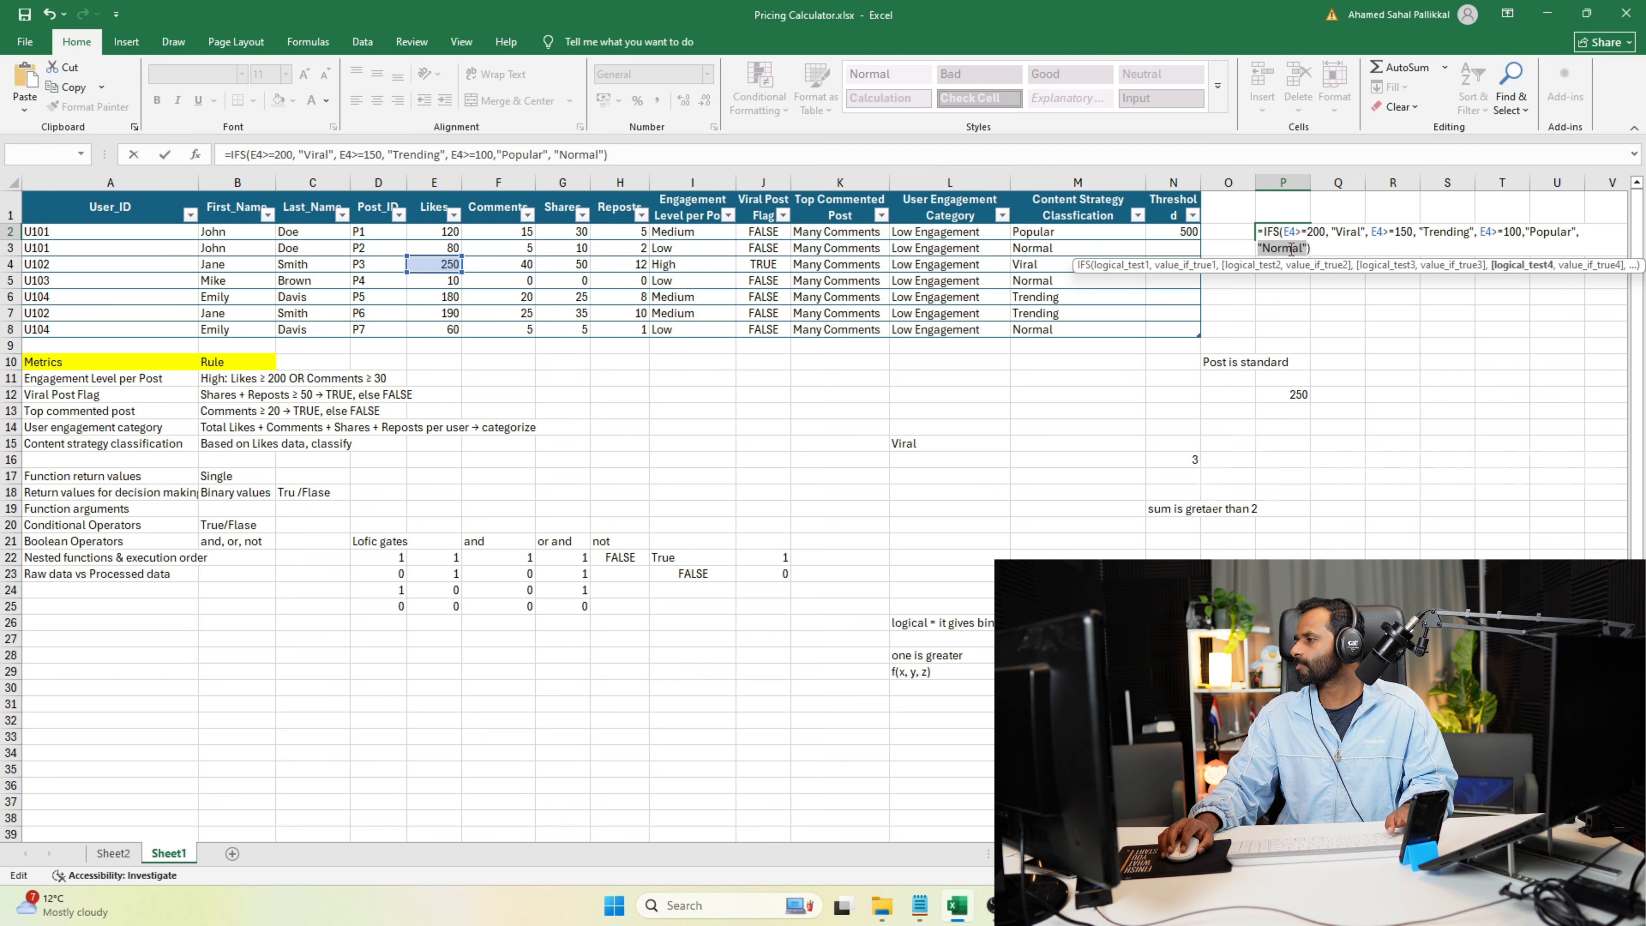
click(956, 445)
key(Escape)
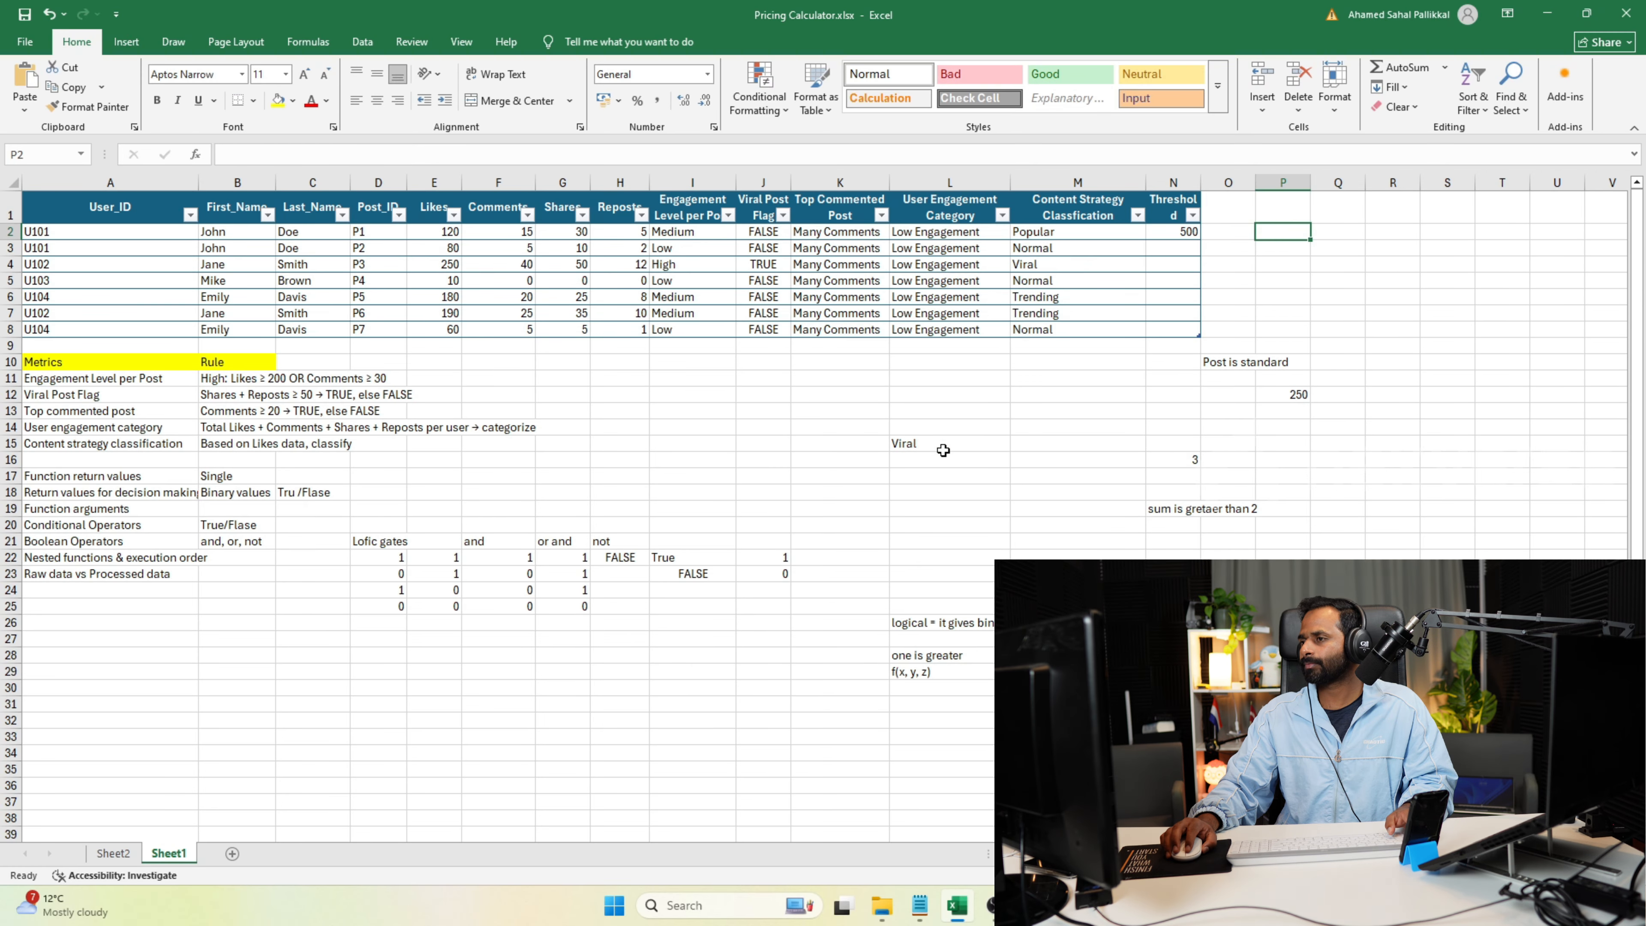
Inspect the existing IFS formula in cell L15.
click(946, 446)
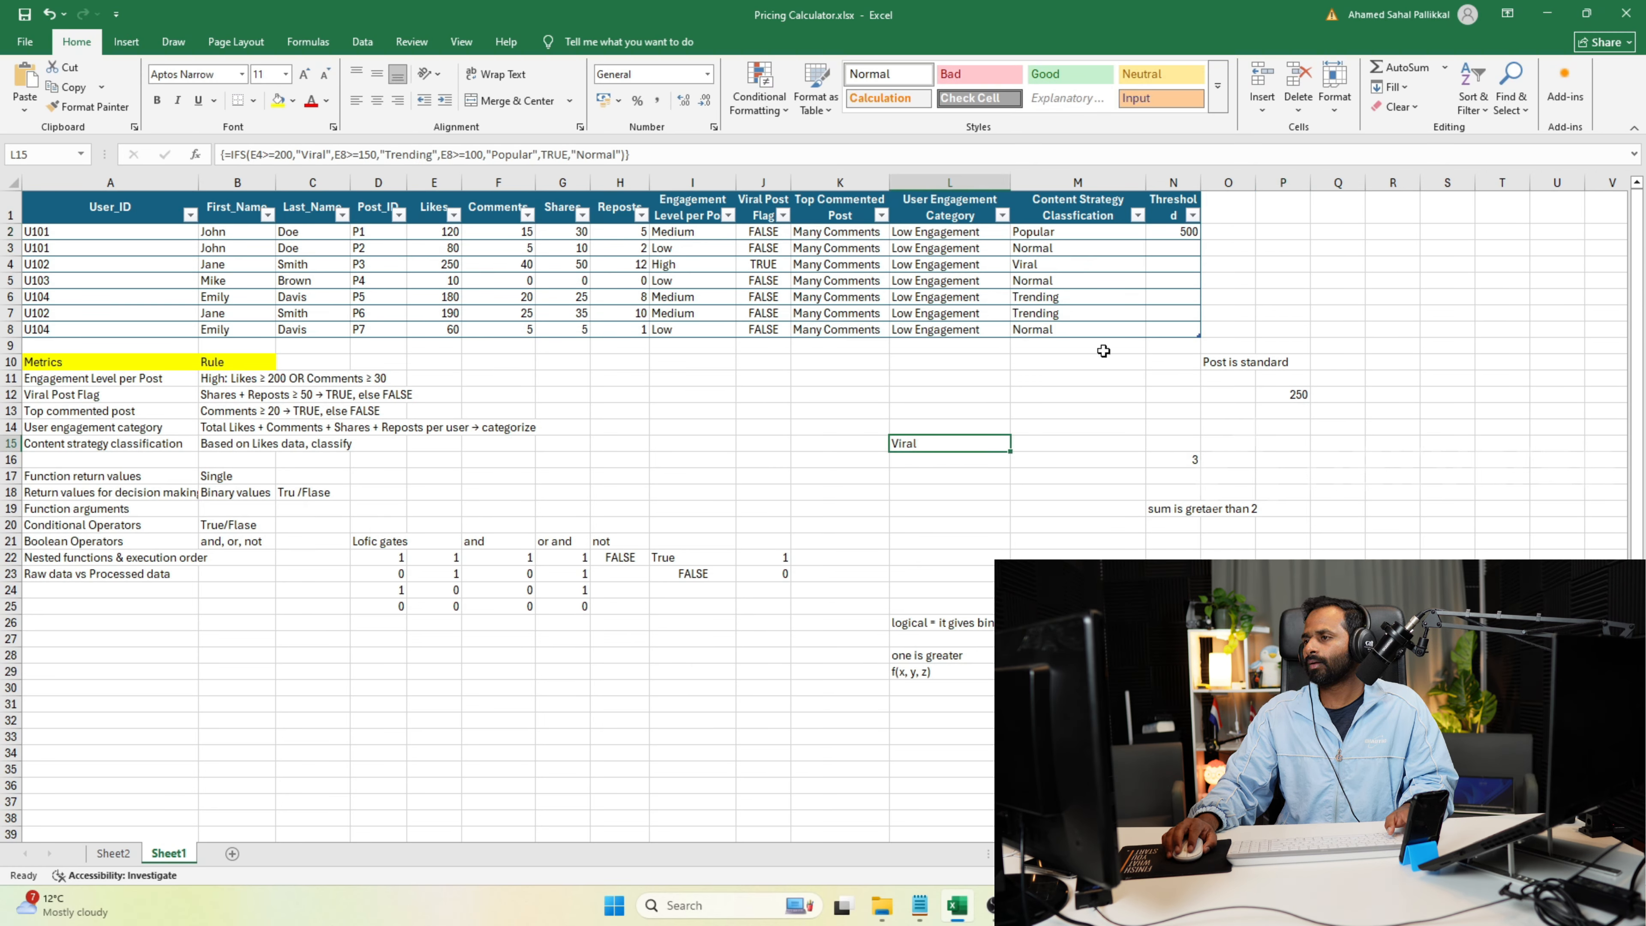
click(1241, 249)
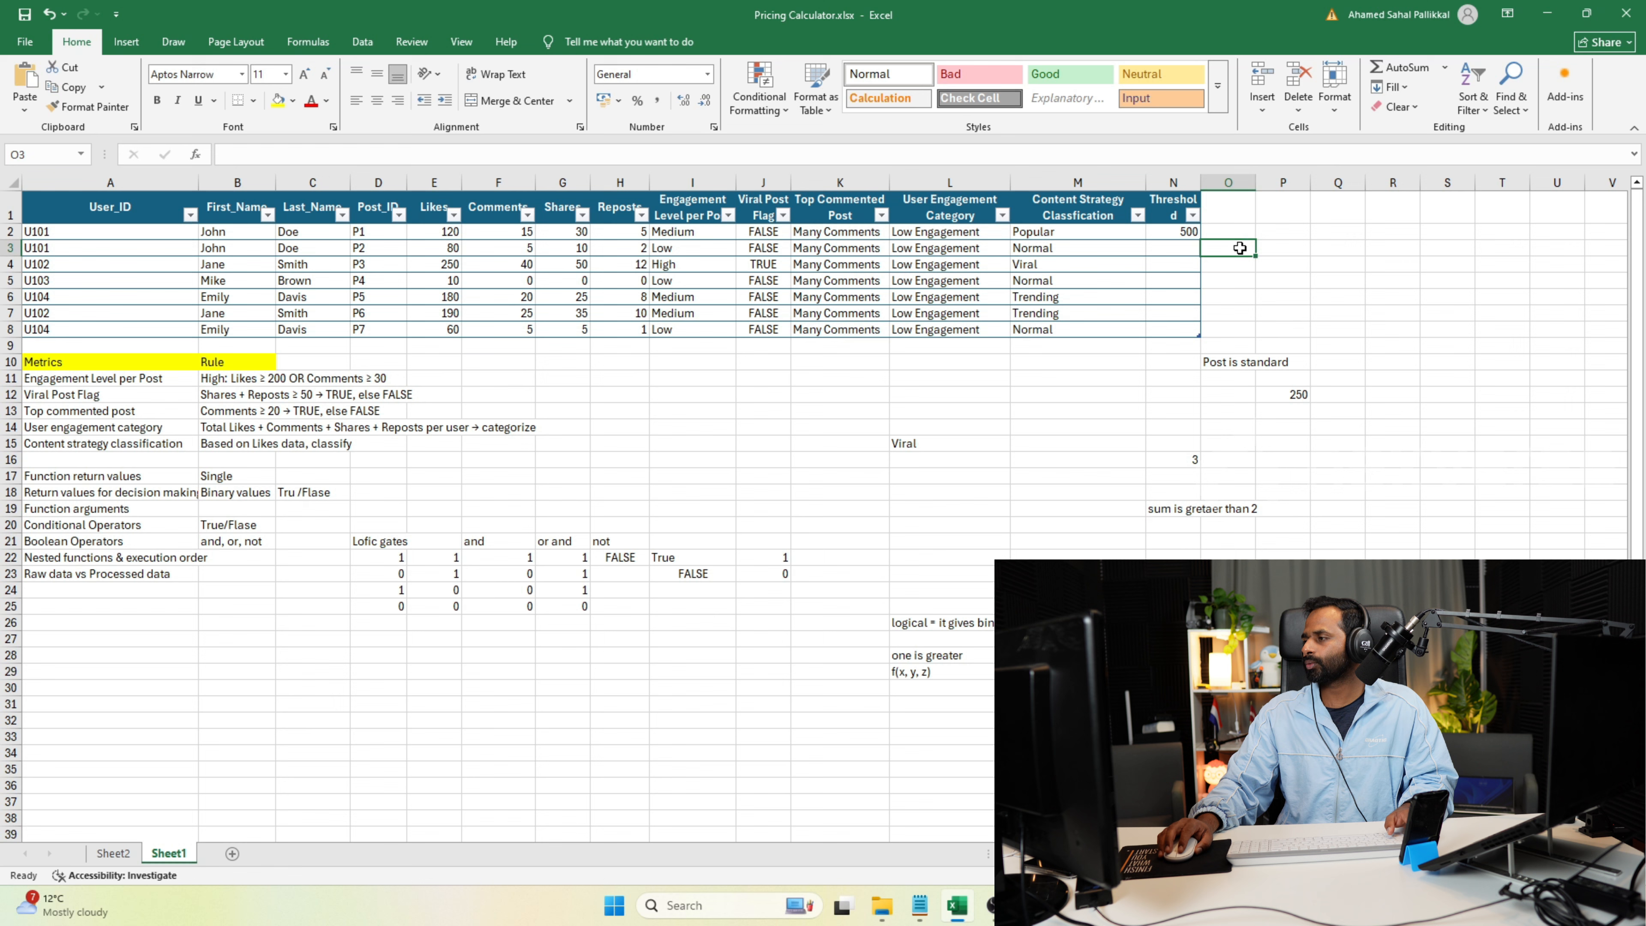
double_click(1299, 256)
Switch to the Programiz Python compiler and review the IFS conditions and final "Normal" argument on line 22.
key(alt+Tab)
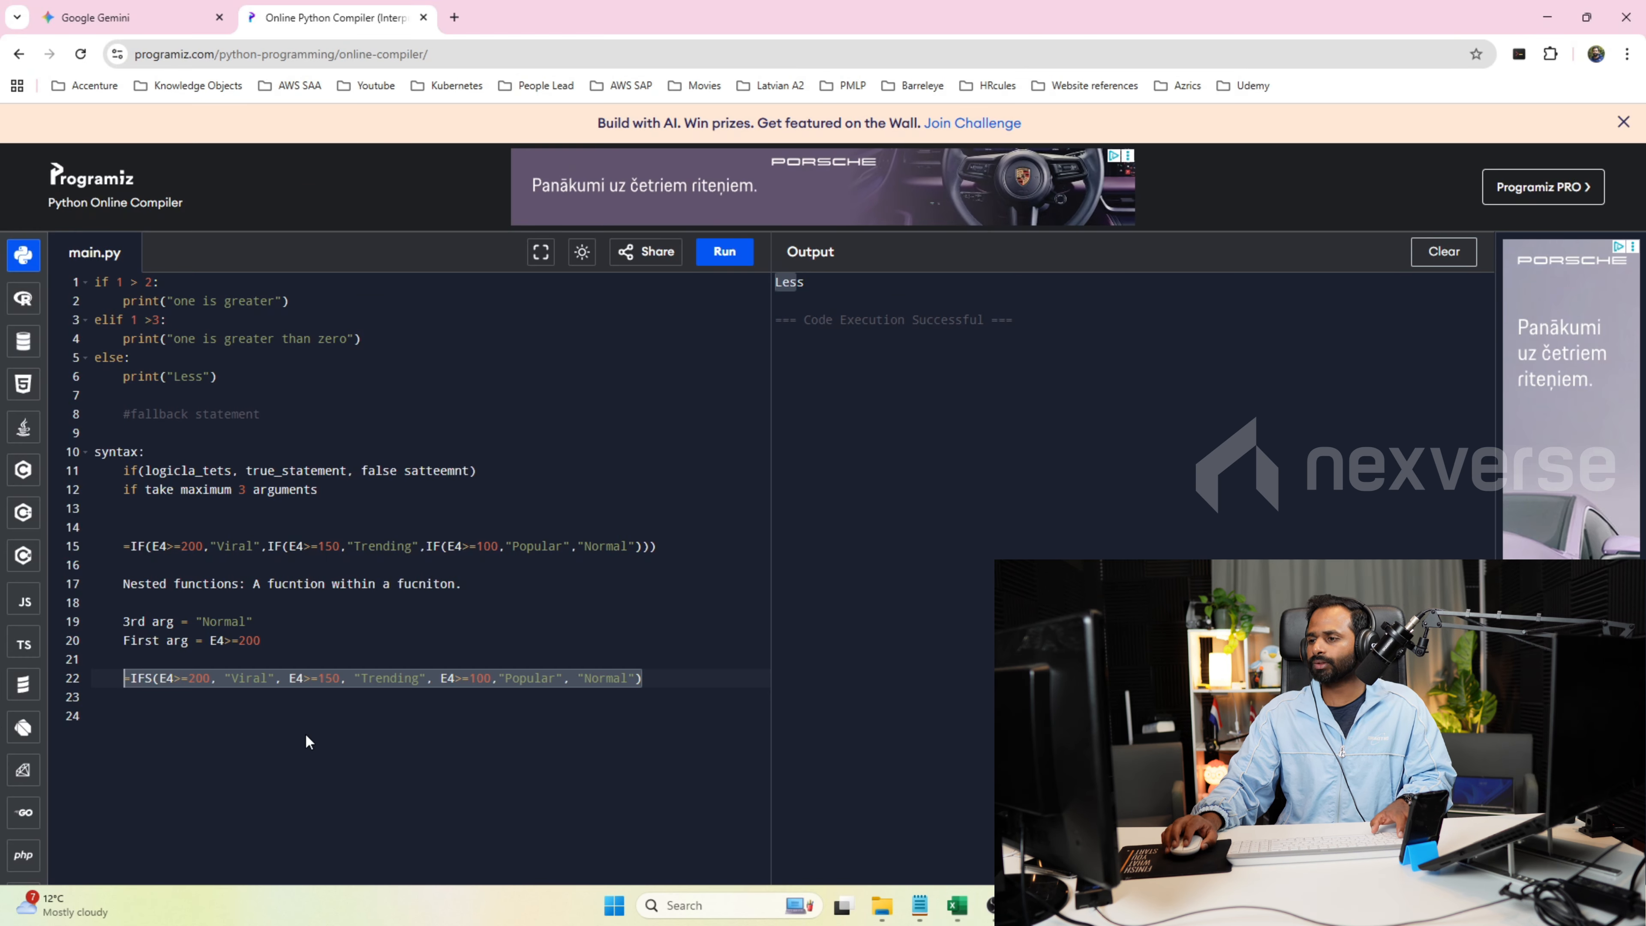
click(166, 699)
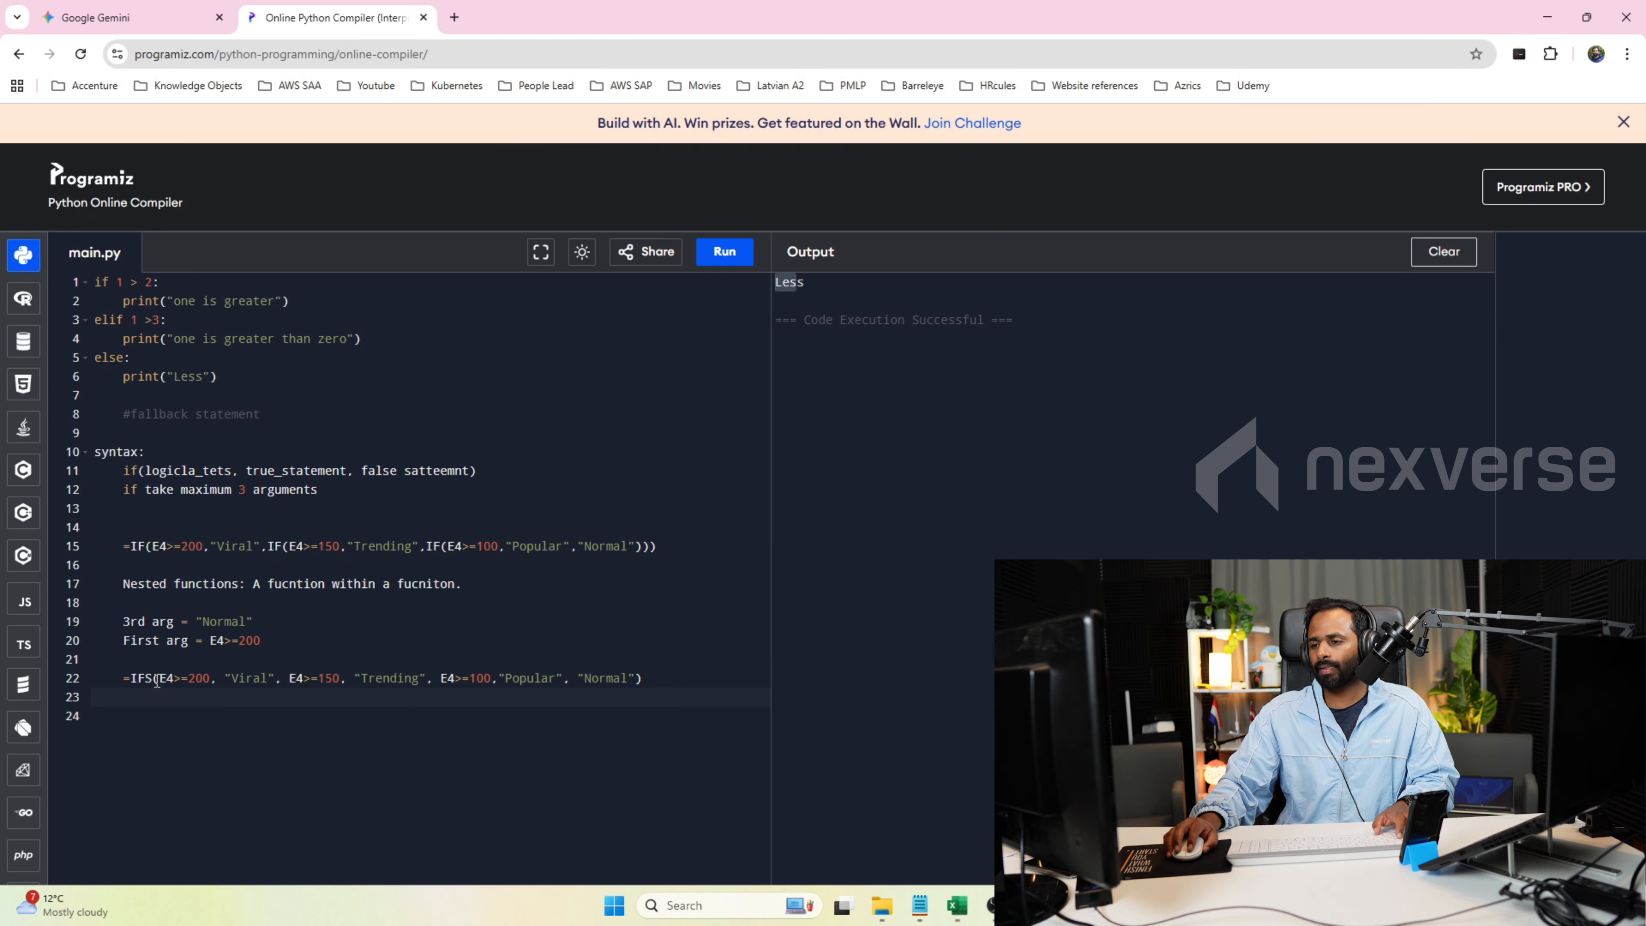
drag(162, 678, 334, 684)
click(225, 679)
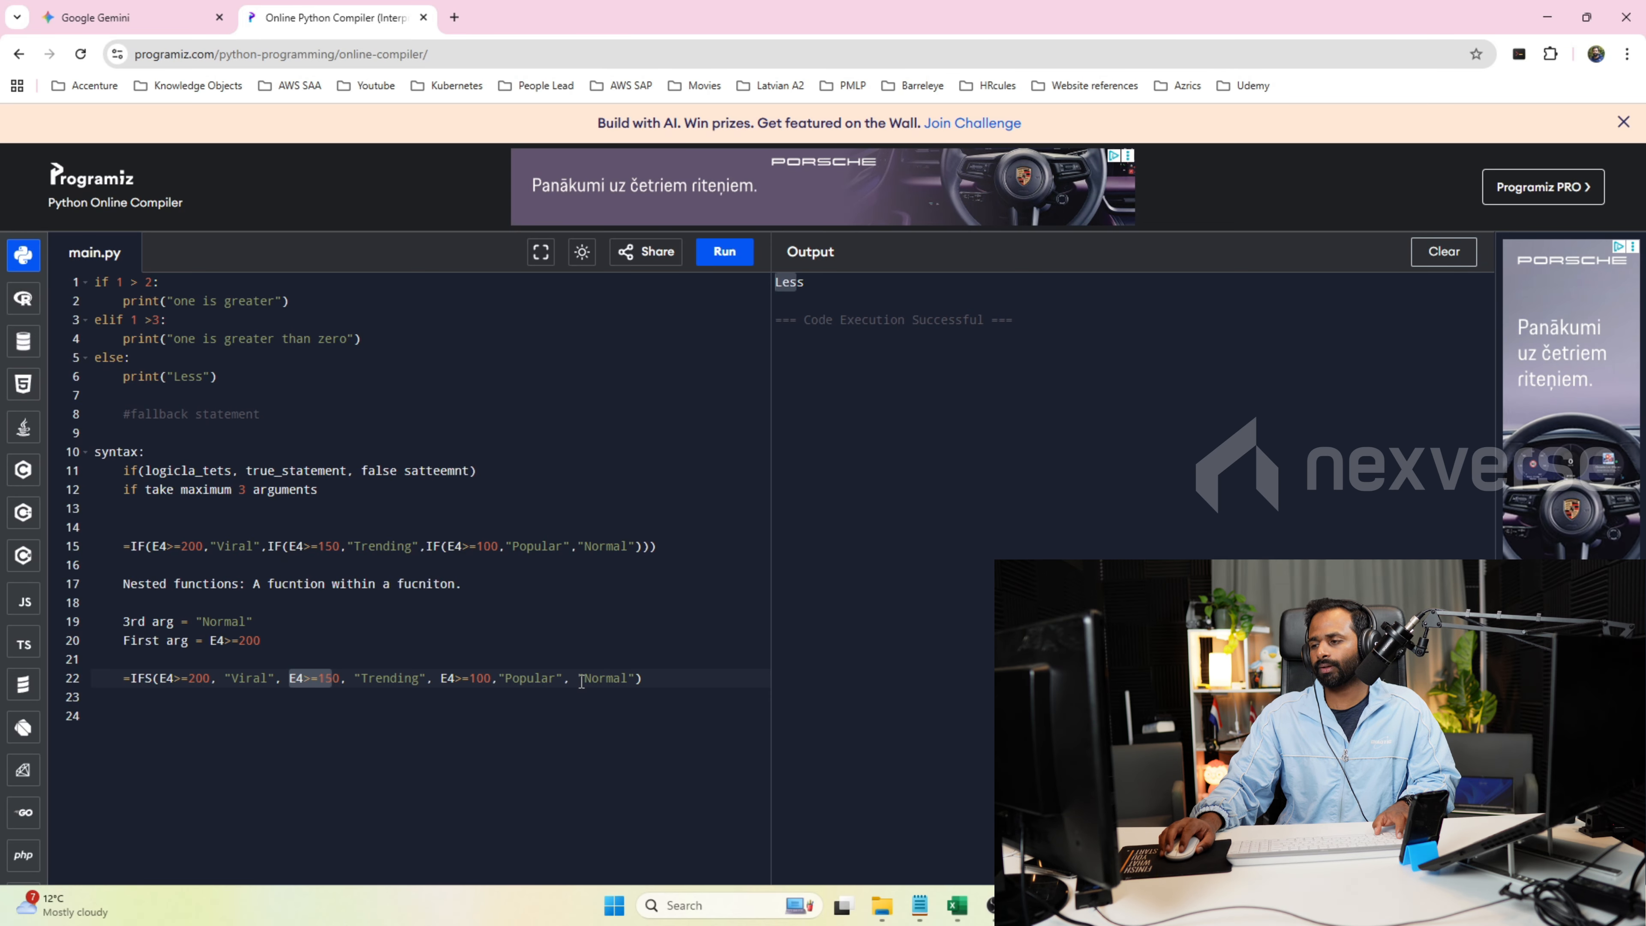
drag(578, 678, 634, 679)
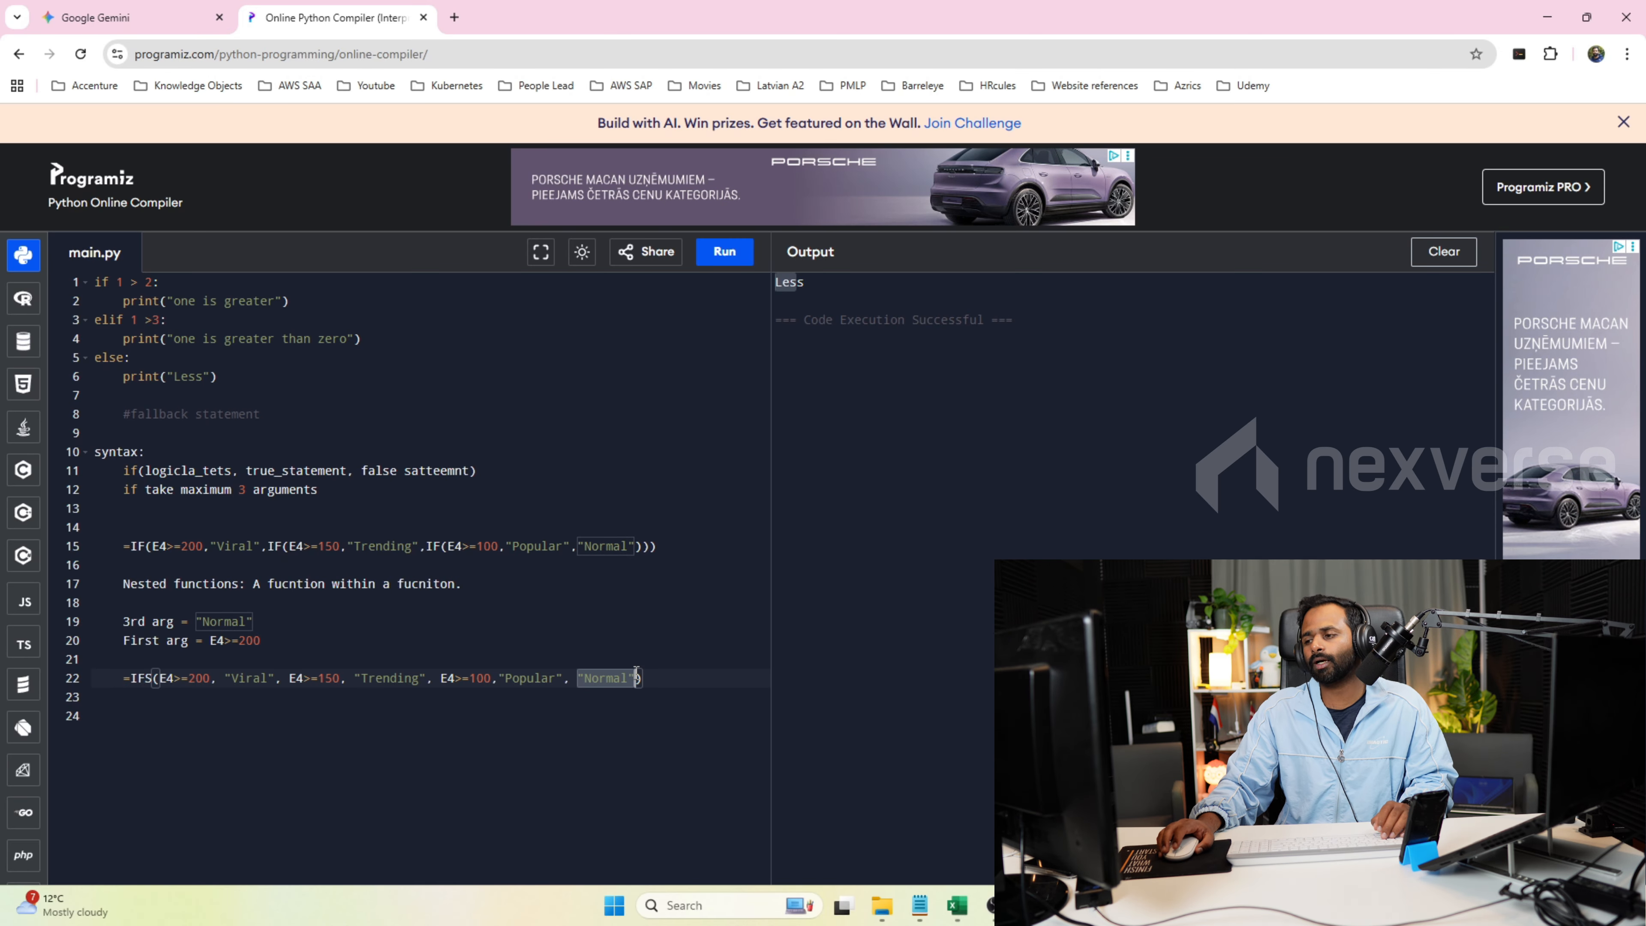
Add the note "Fallback condition, make sure your logical tets is always true." on line 24, below the IFS formula.
click(673, 677)
key(Return)
key(Return)
text(F)
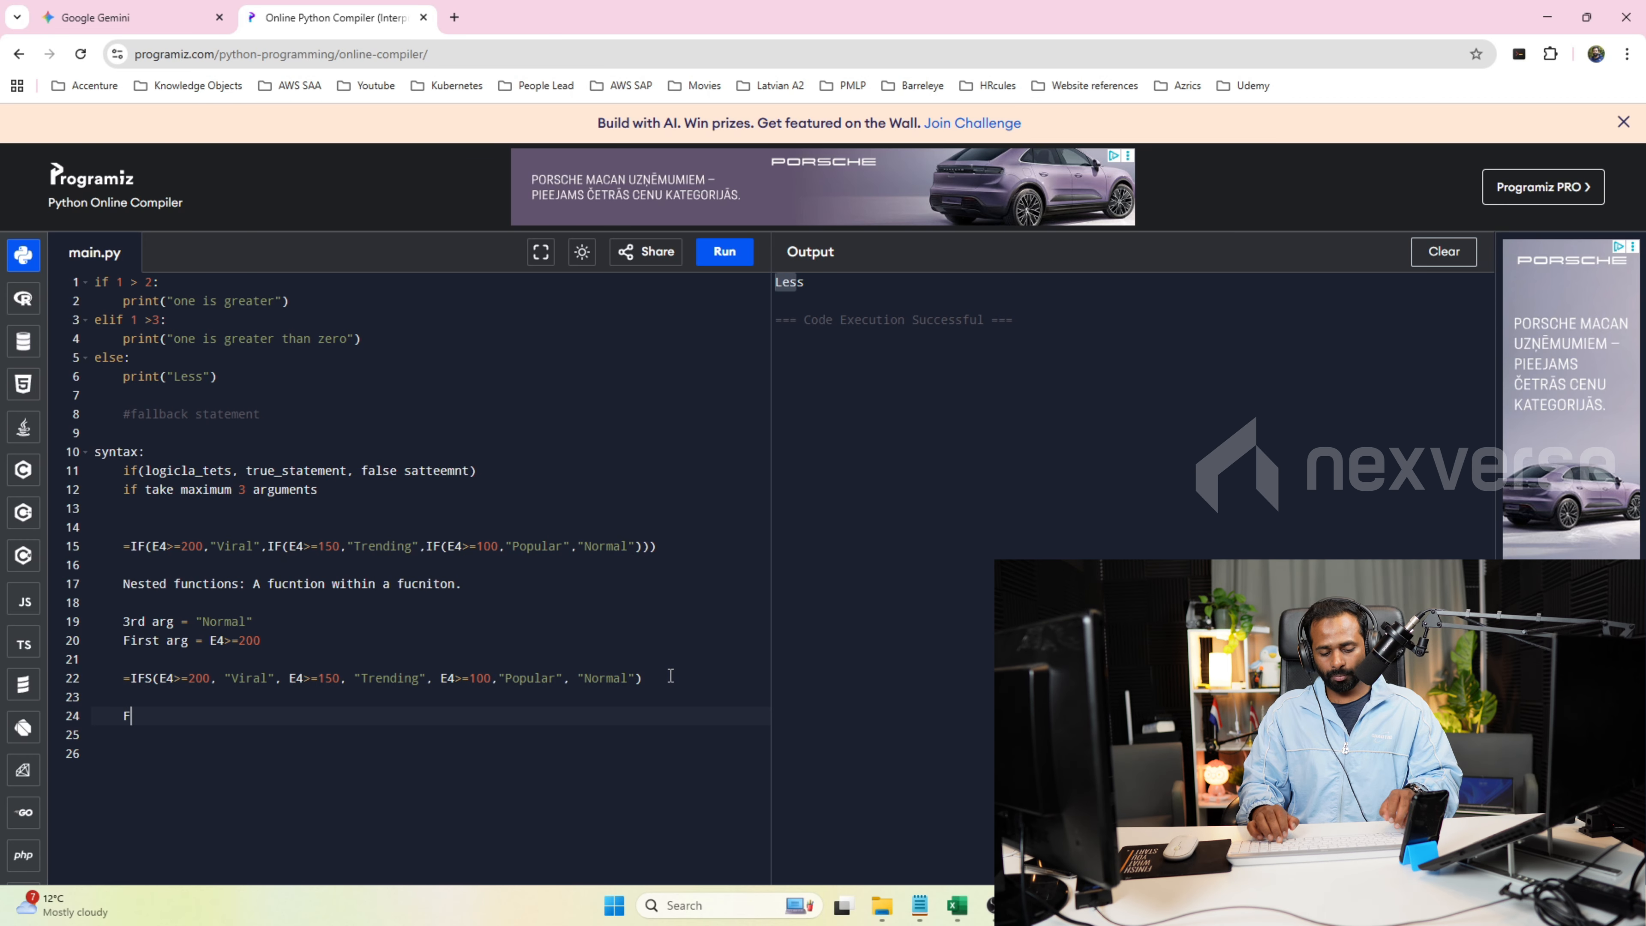
text(allback condition is)
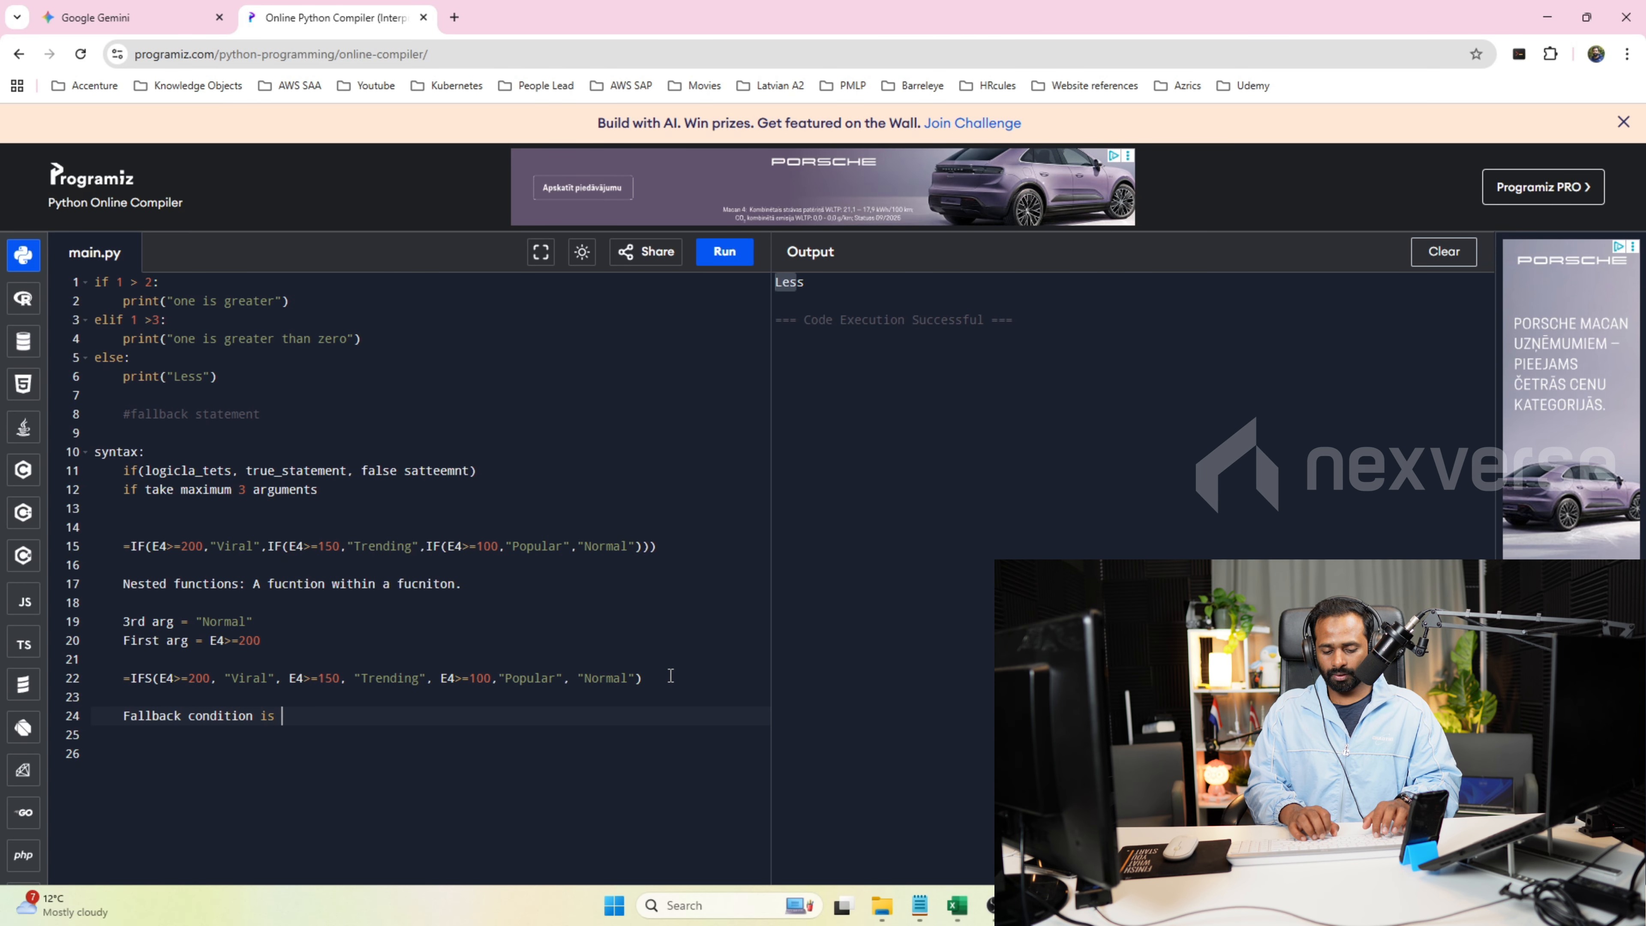
key(BackSpace)
key(BackSpace)
key(BackSpace)
key(BackSpace)
text(, make sure your )
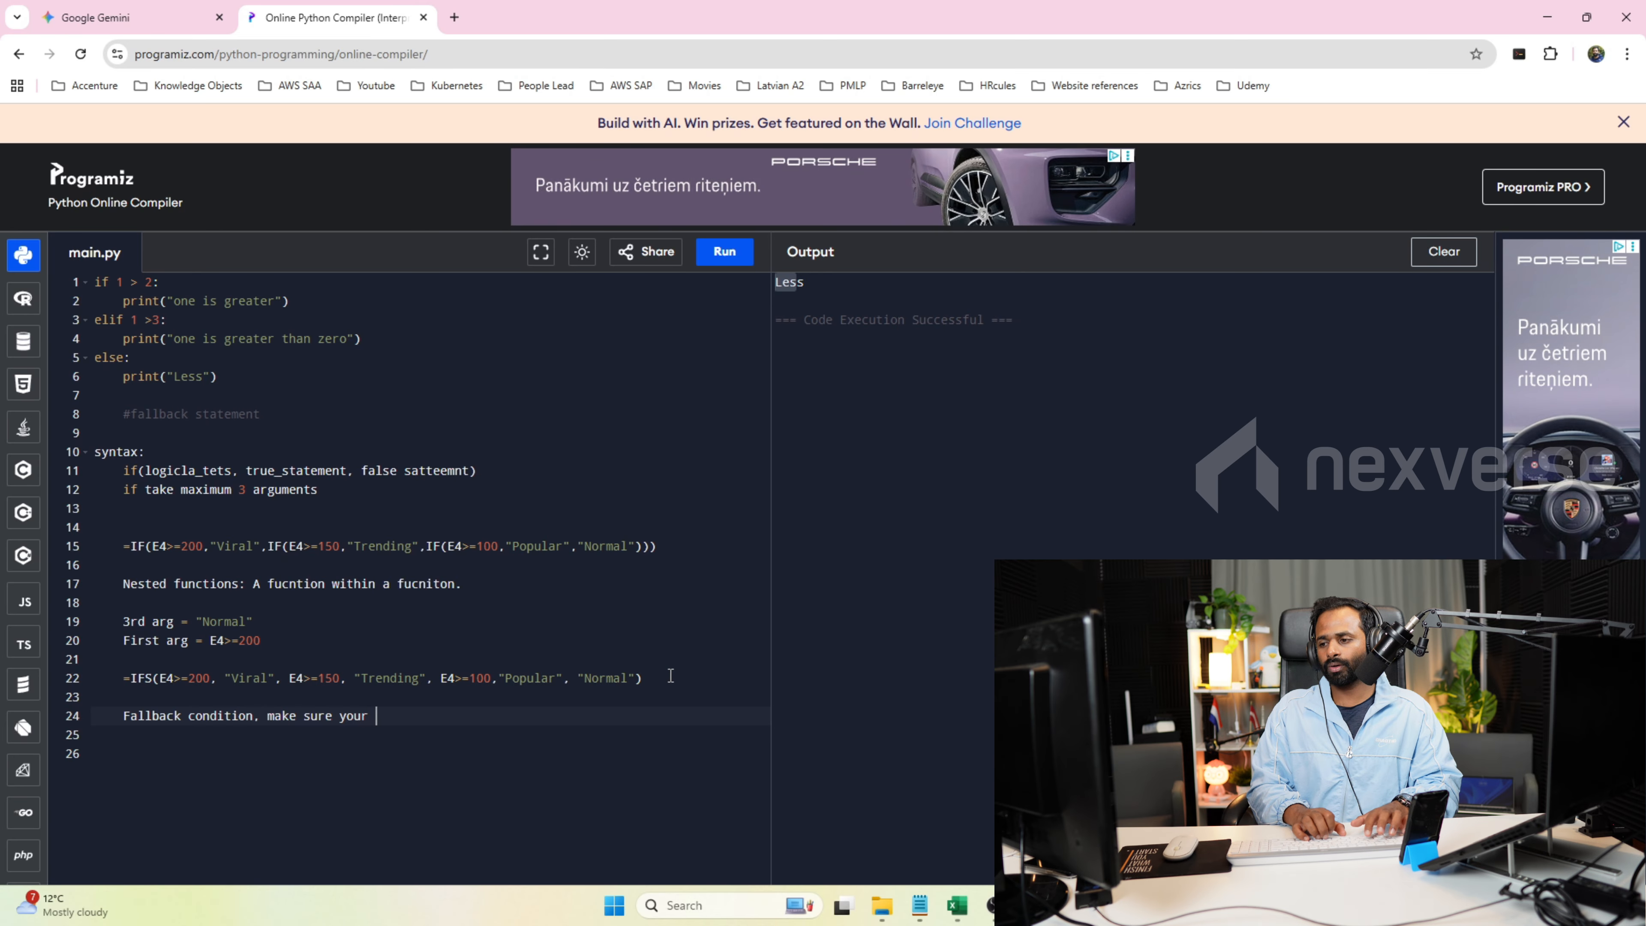
text(logical t)
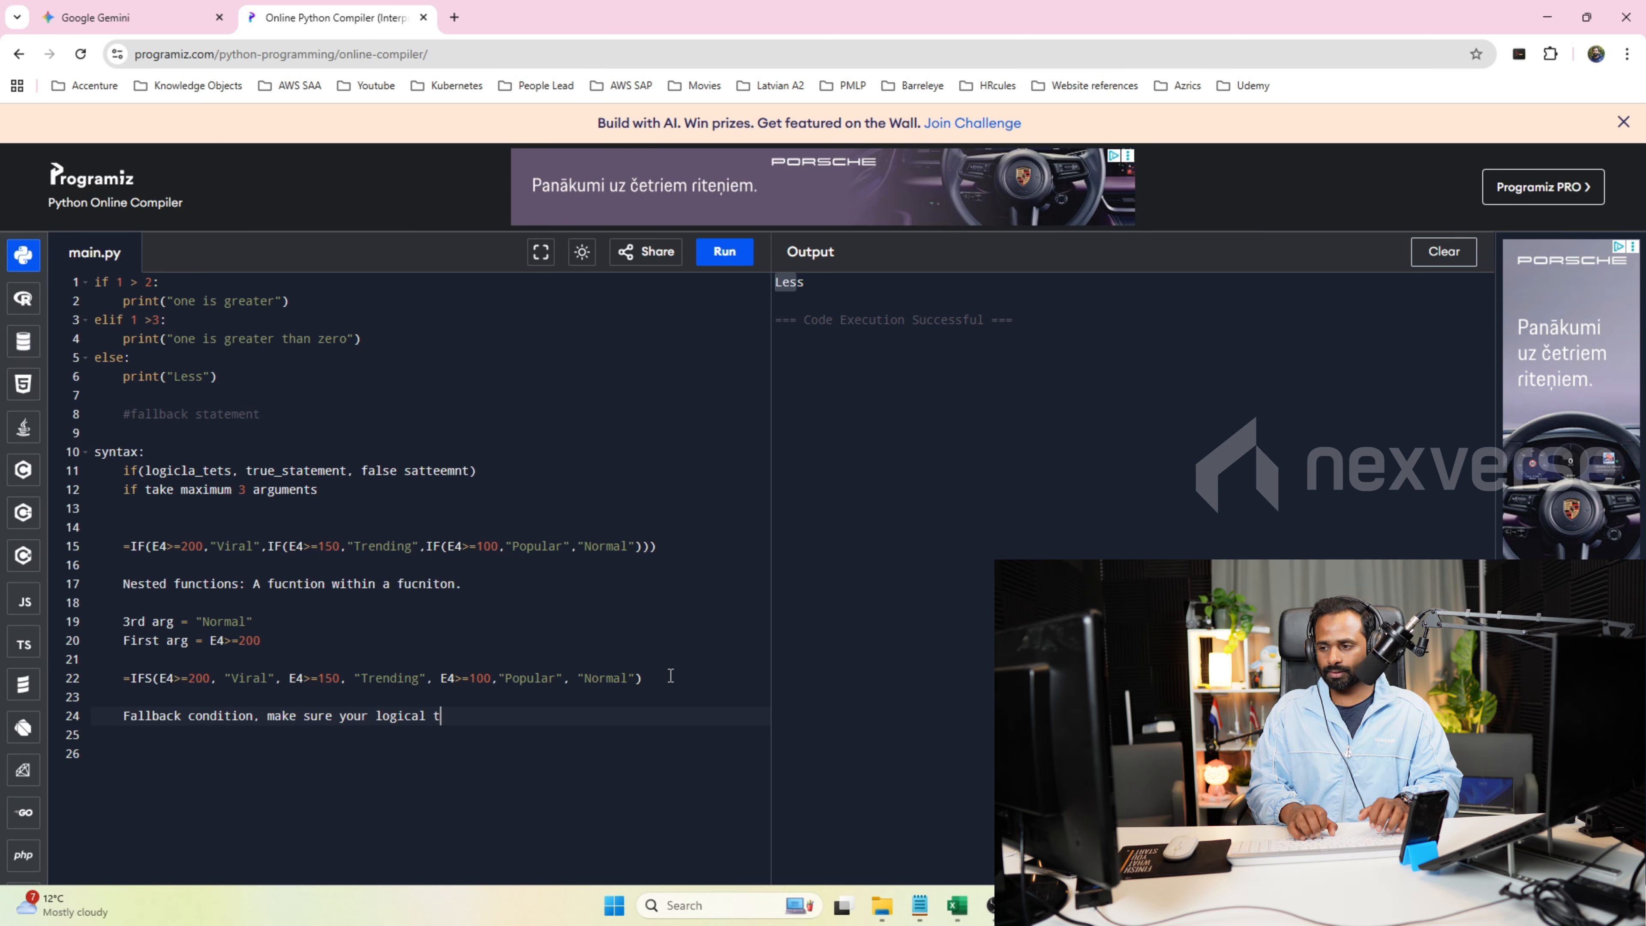
text(ets is always true.)
key(Return)
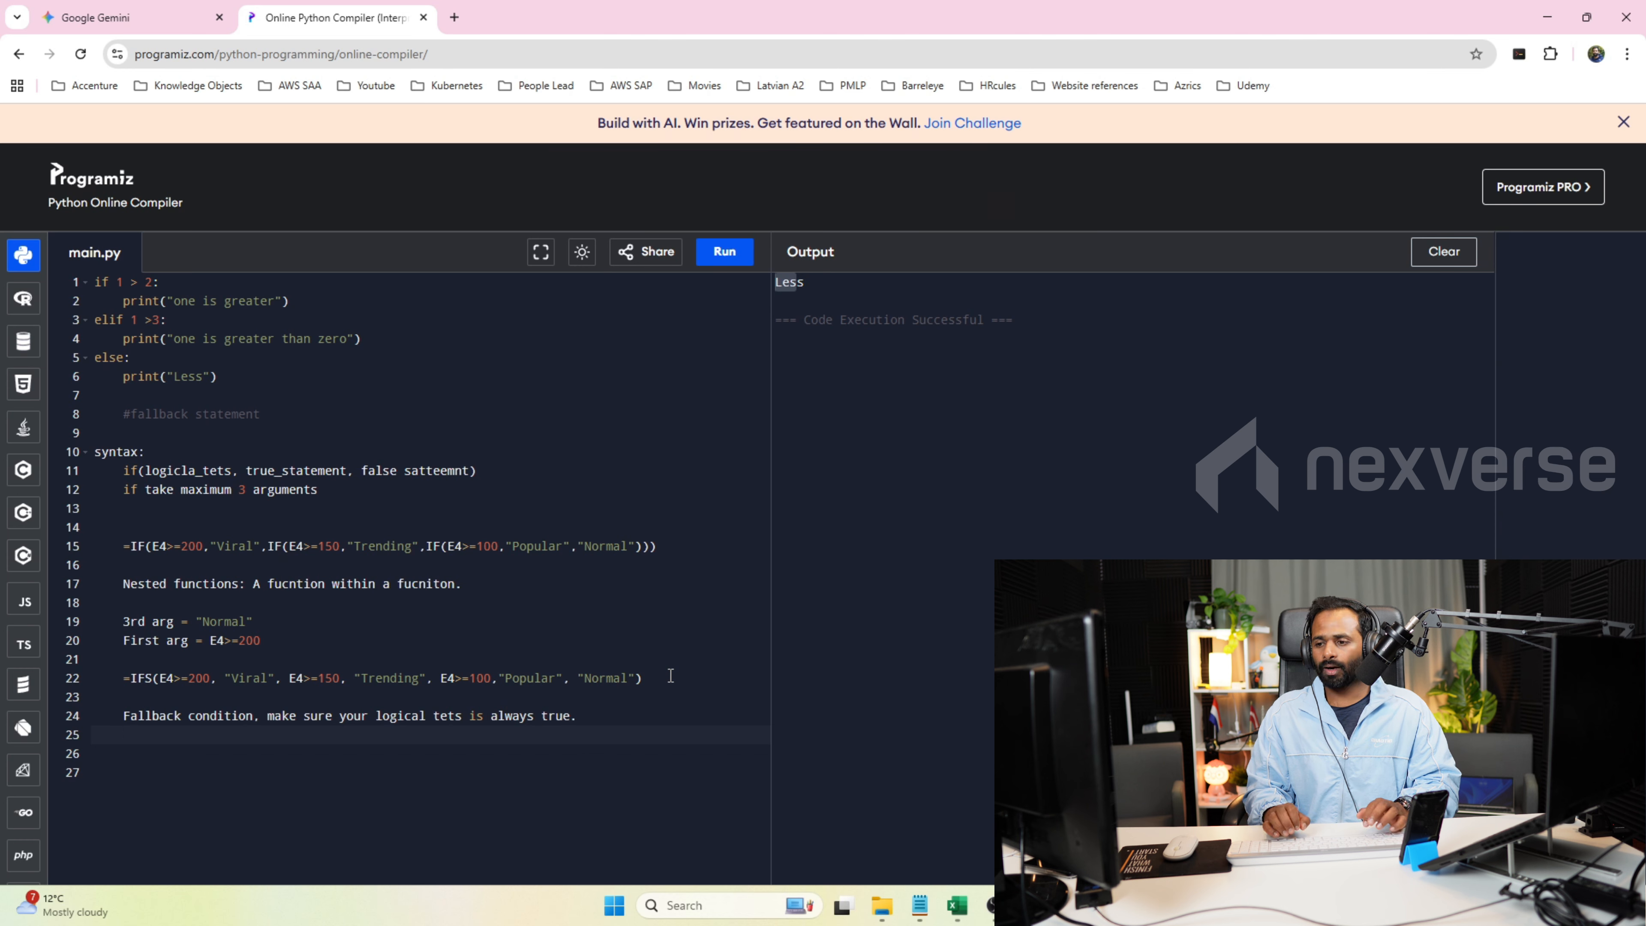
Add a "while TRUE:" loop header on line 26 as an example of an always-true condition.
key(Return)
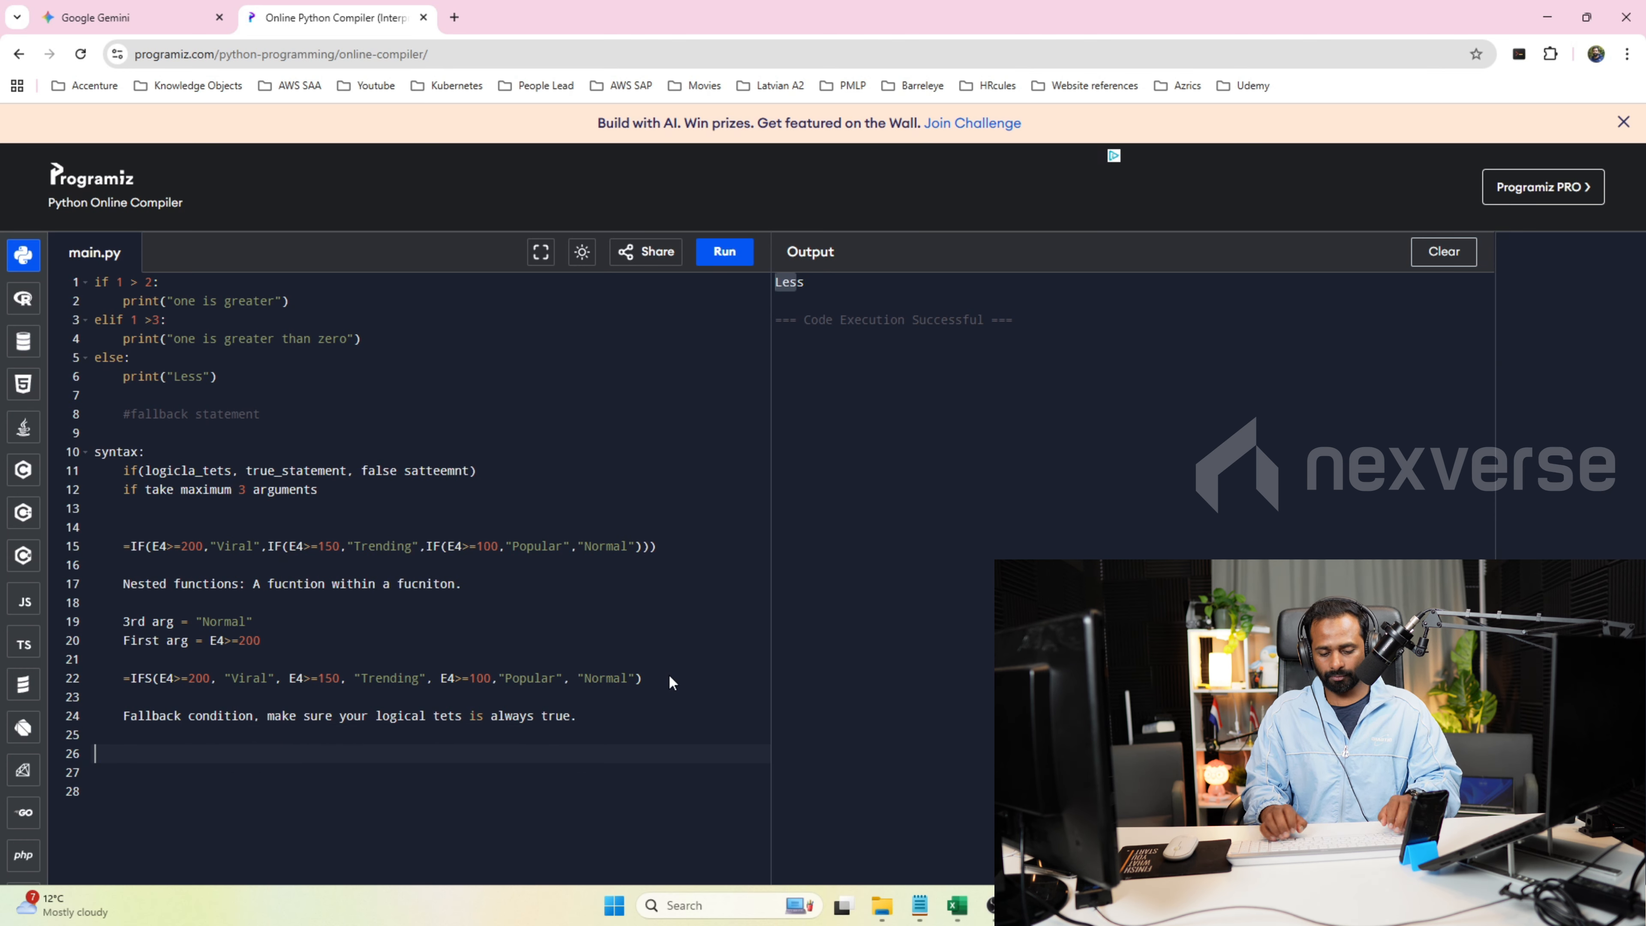
text(wh)
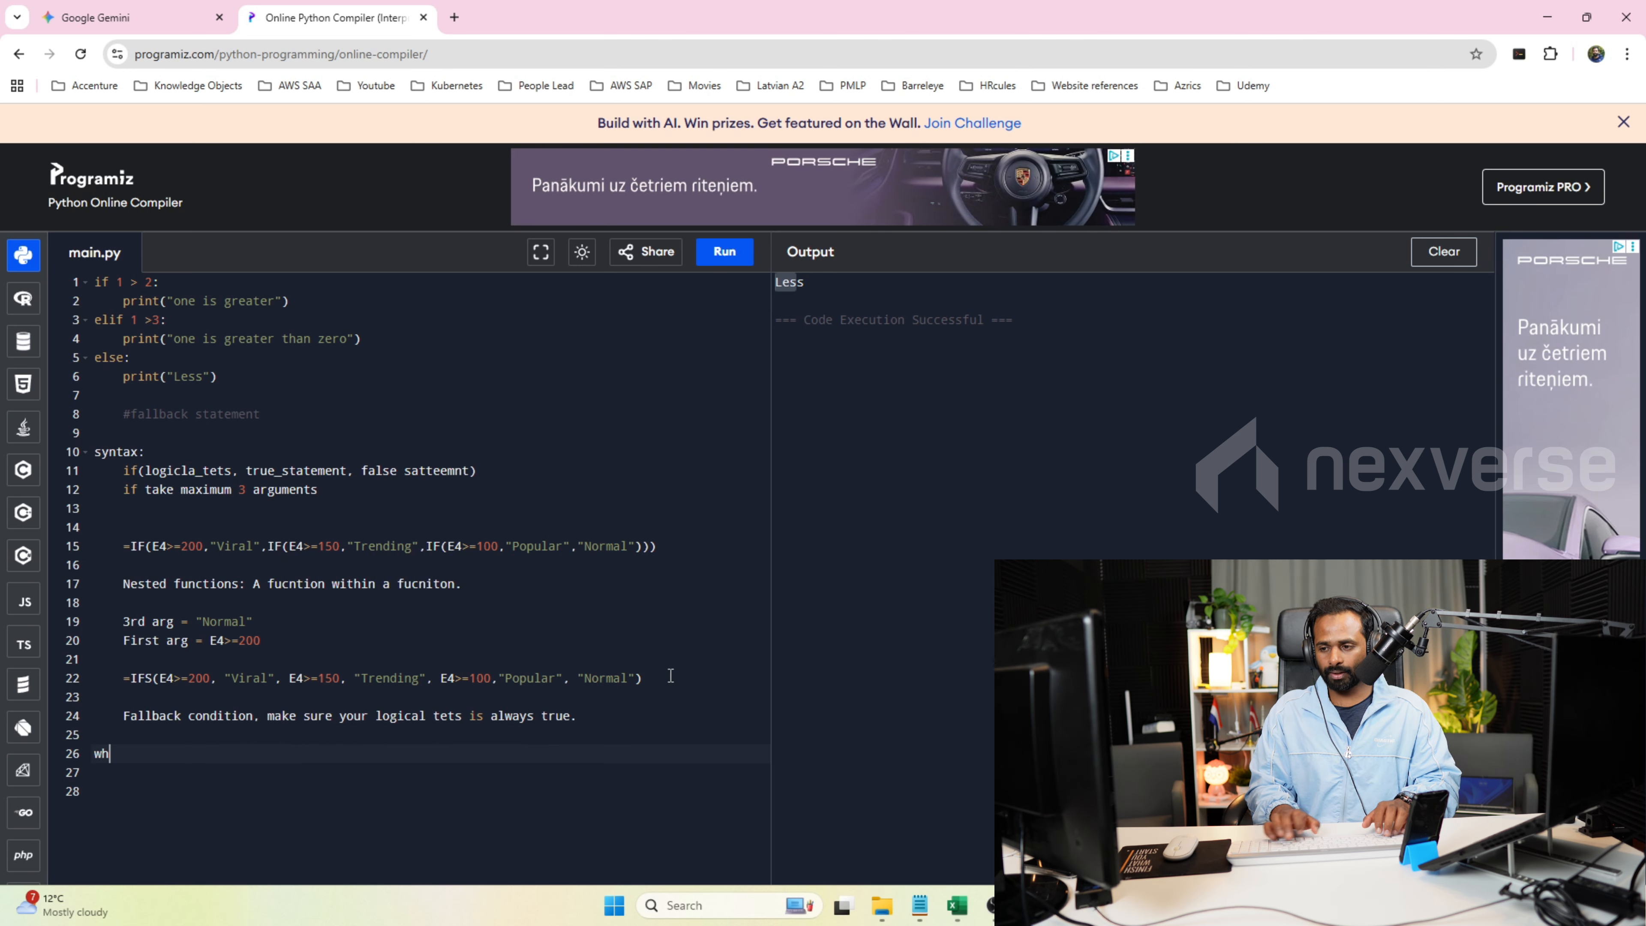
text(ile TRUE)
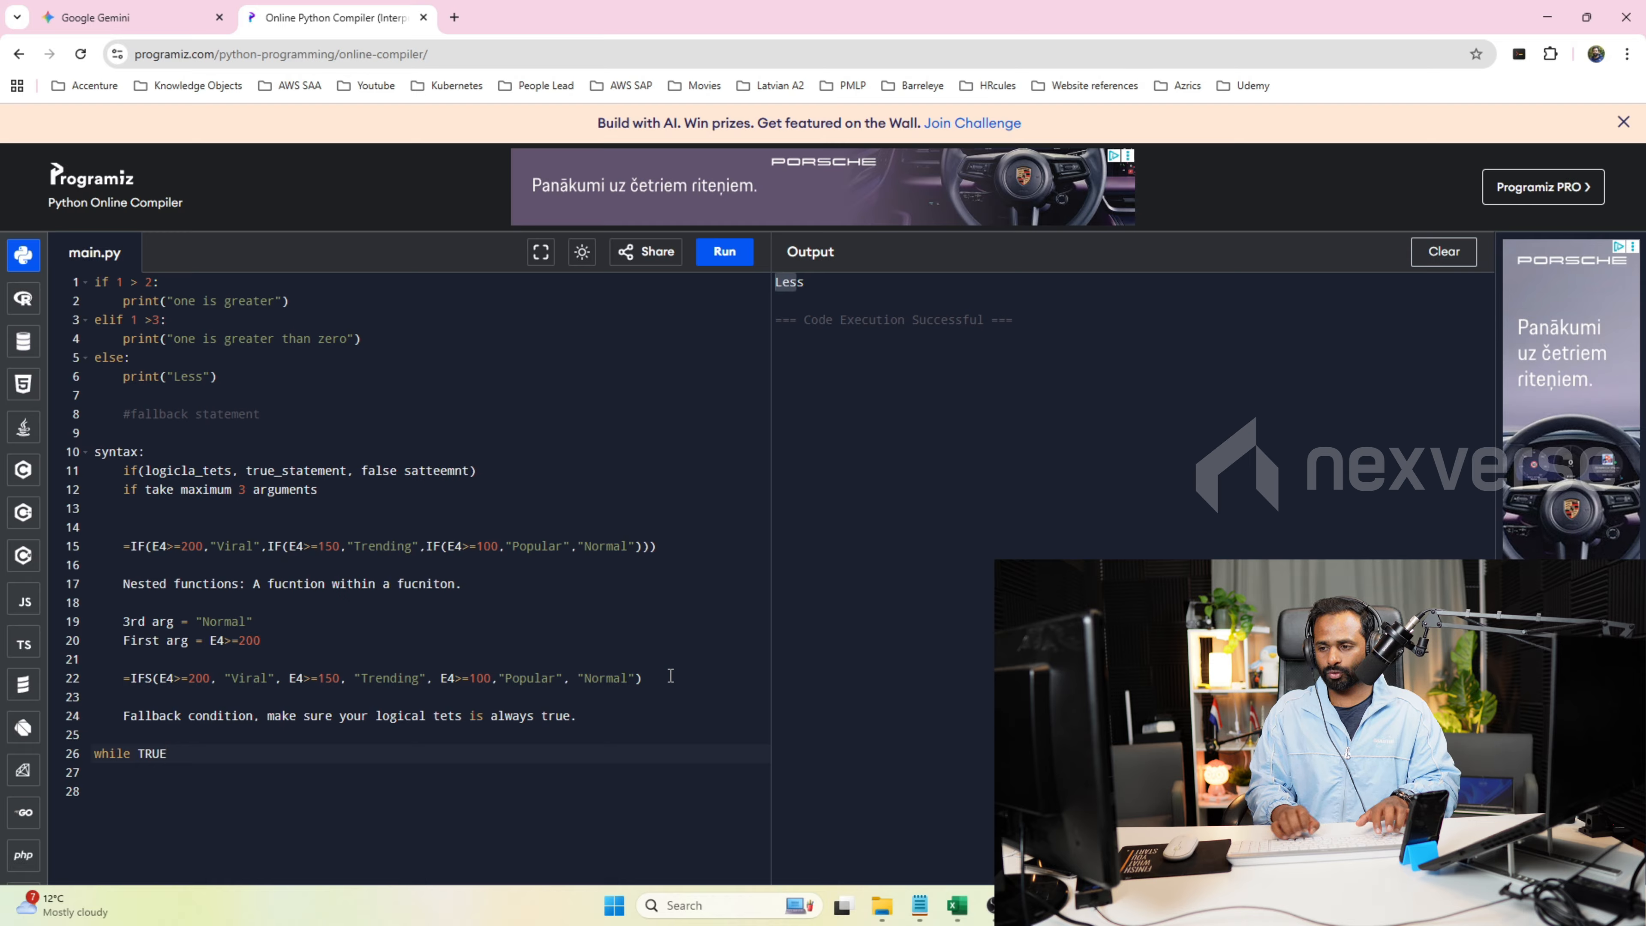
text(:)
key(Return)
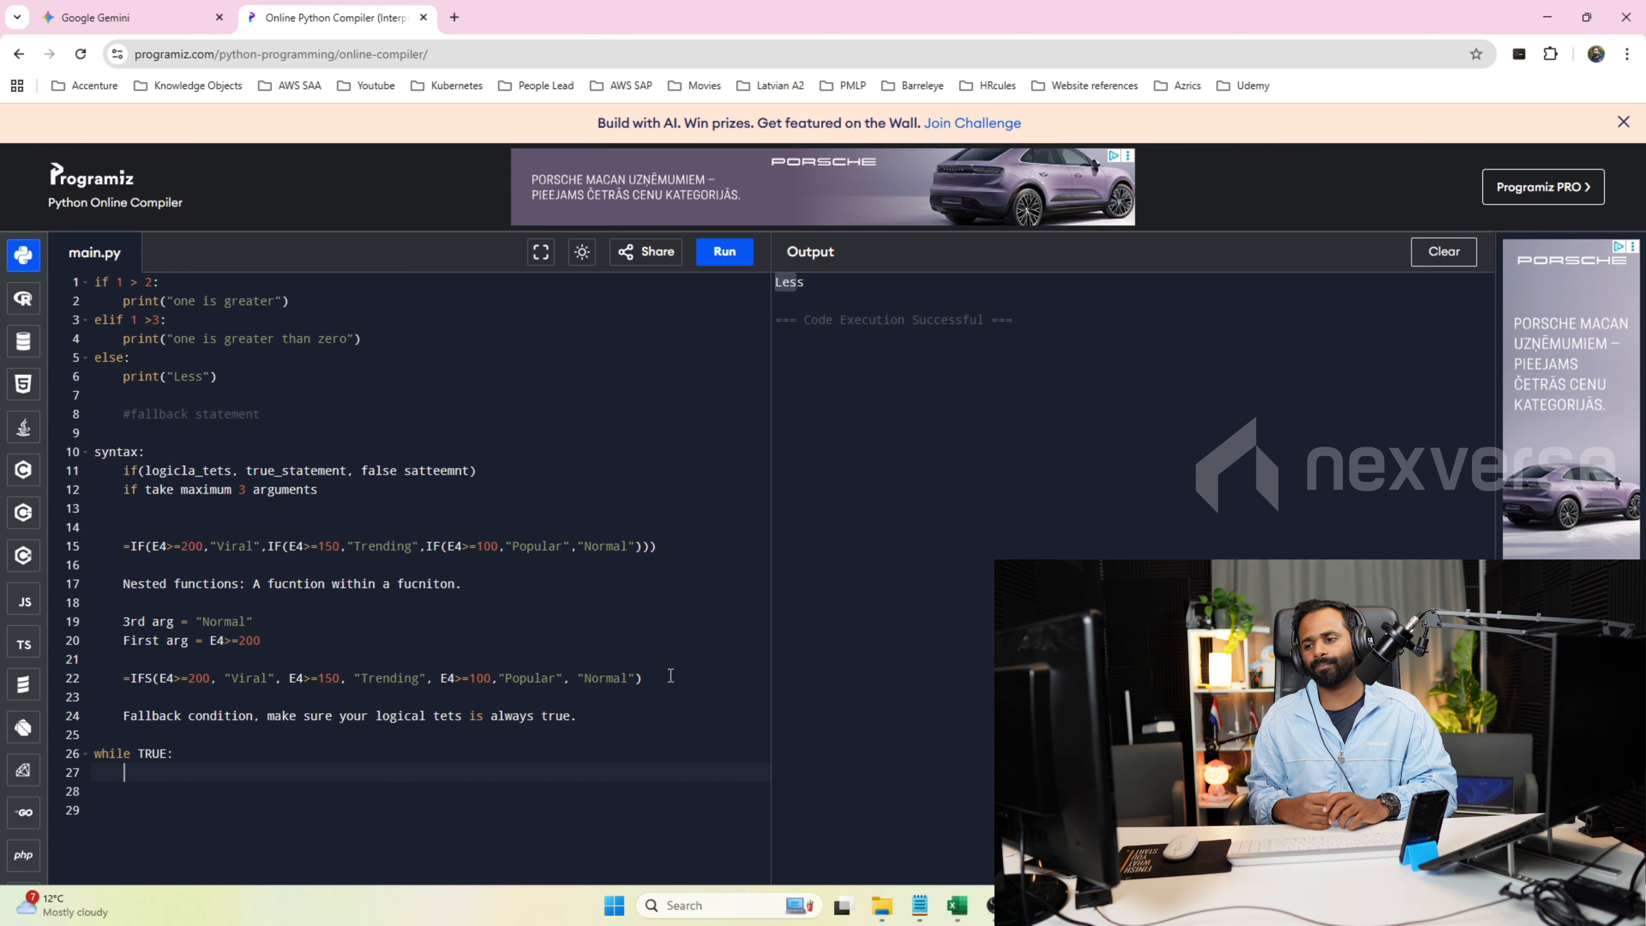
Insert TRUE as the logical test before "Normal" in the line 22 IFS formula.
click(577, 678)
text(True)
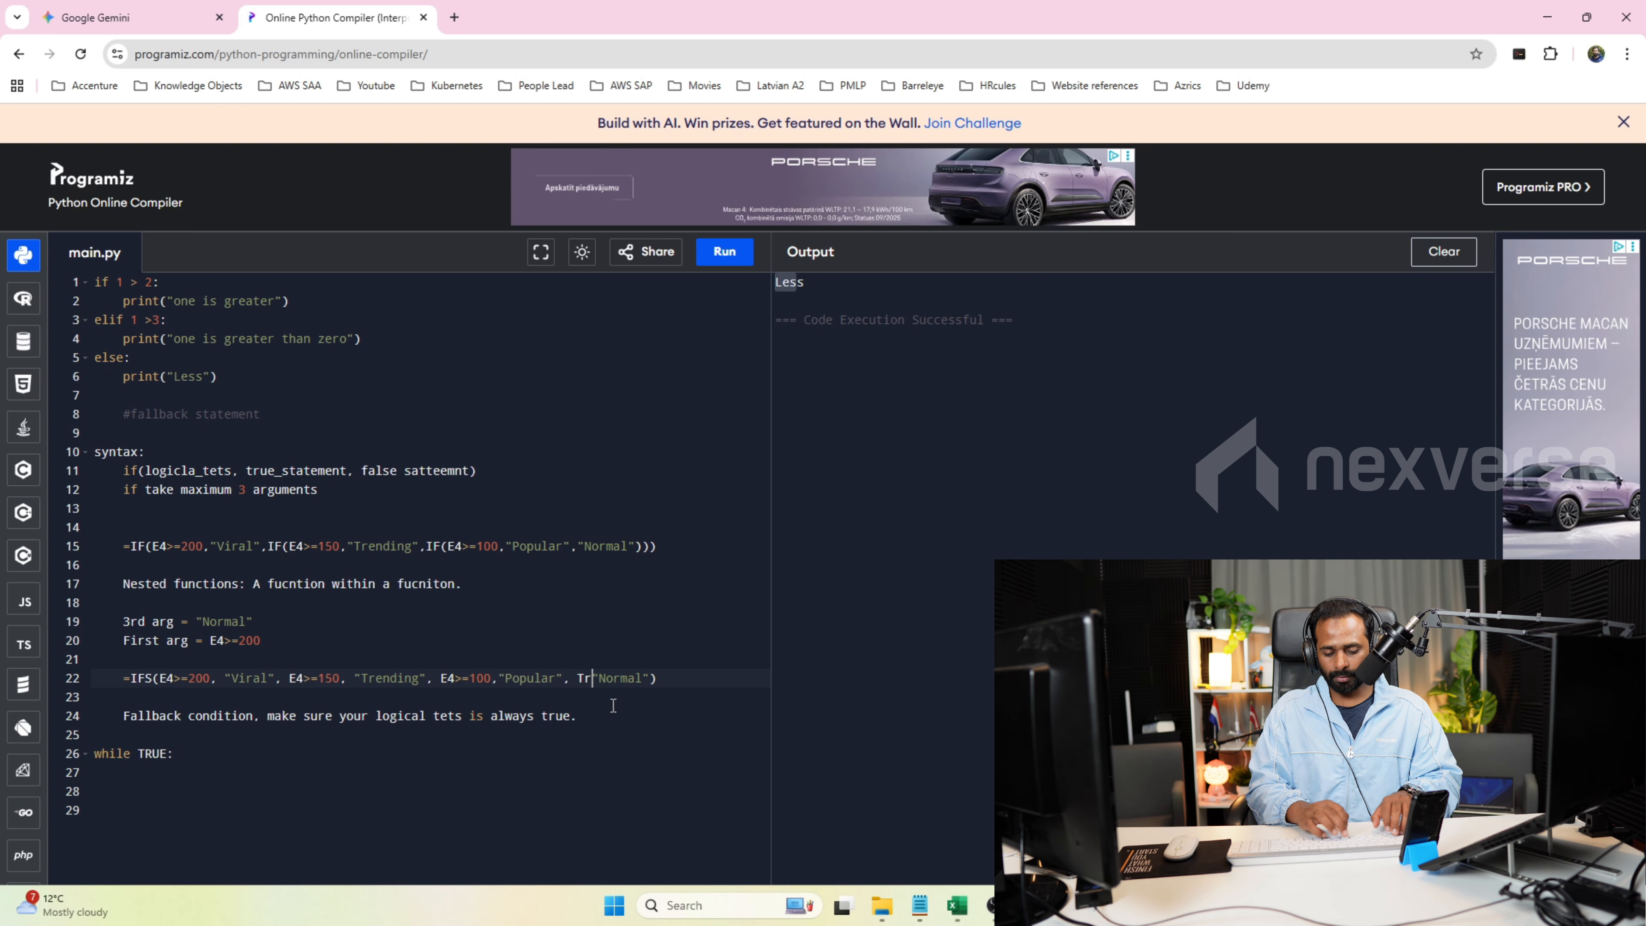
key(BackSpace)
key(BackSpace)
key(BackSpace)
key(BackSpace)
text(TRUE,)
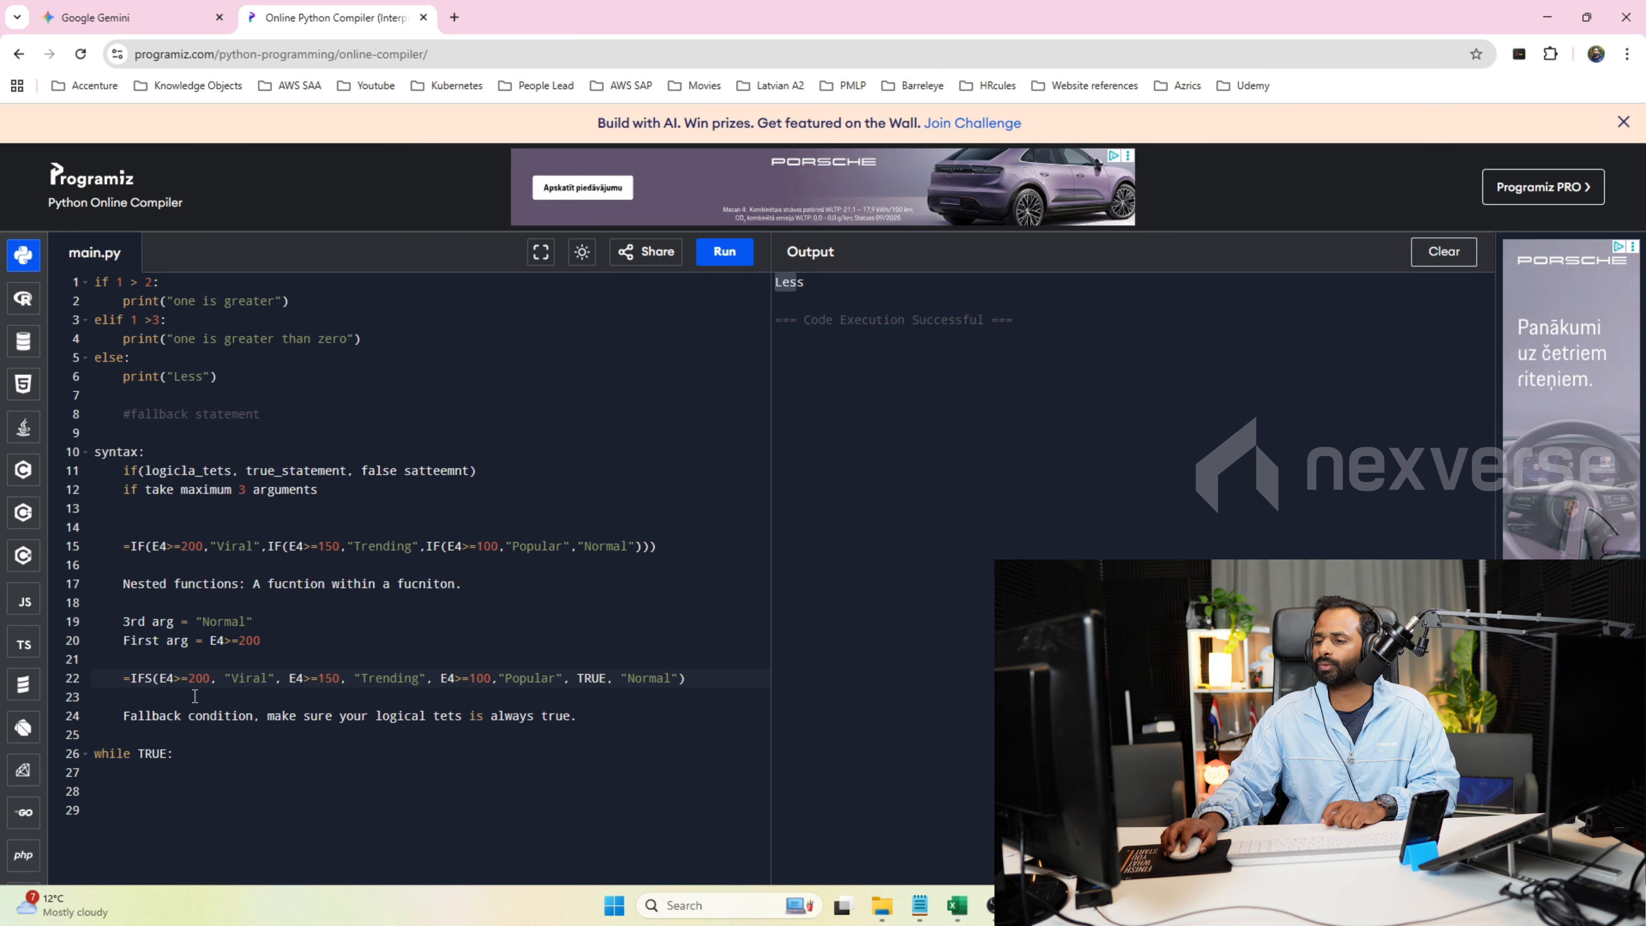
Review the condition and result pairs of the line 22 IFS formula.
click(210, 678)
click(254, 679)
click(408, 677)
click(526, 667)
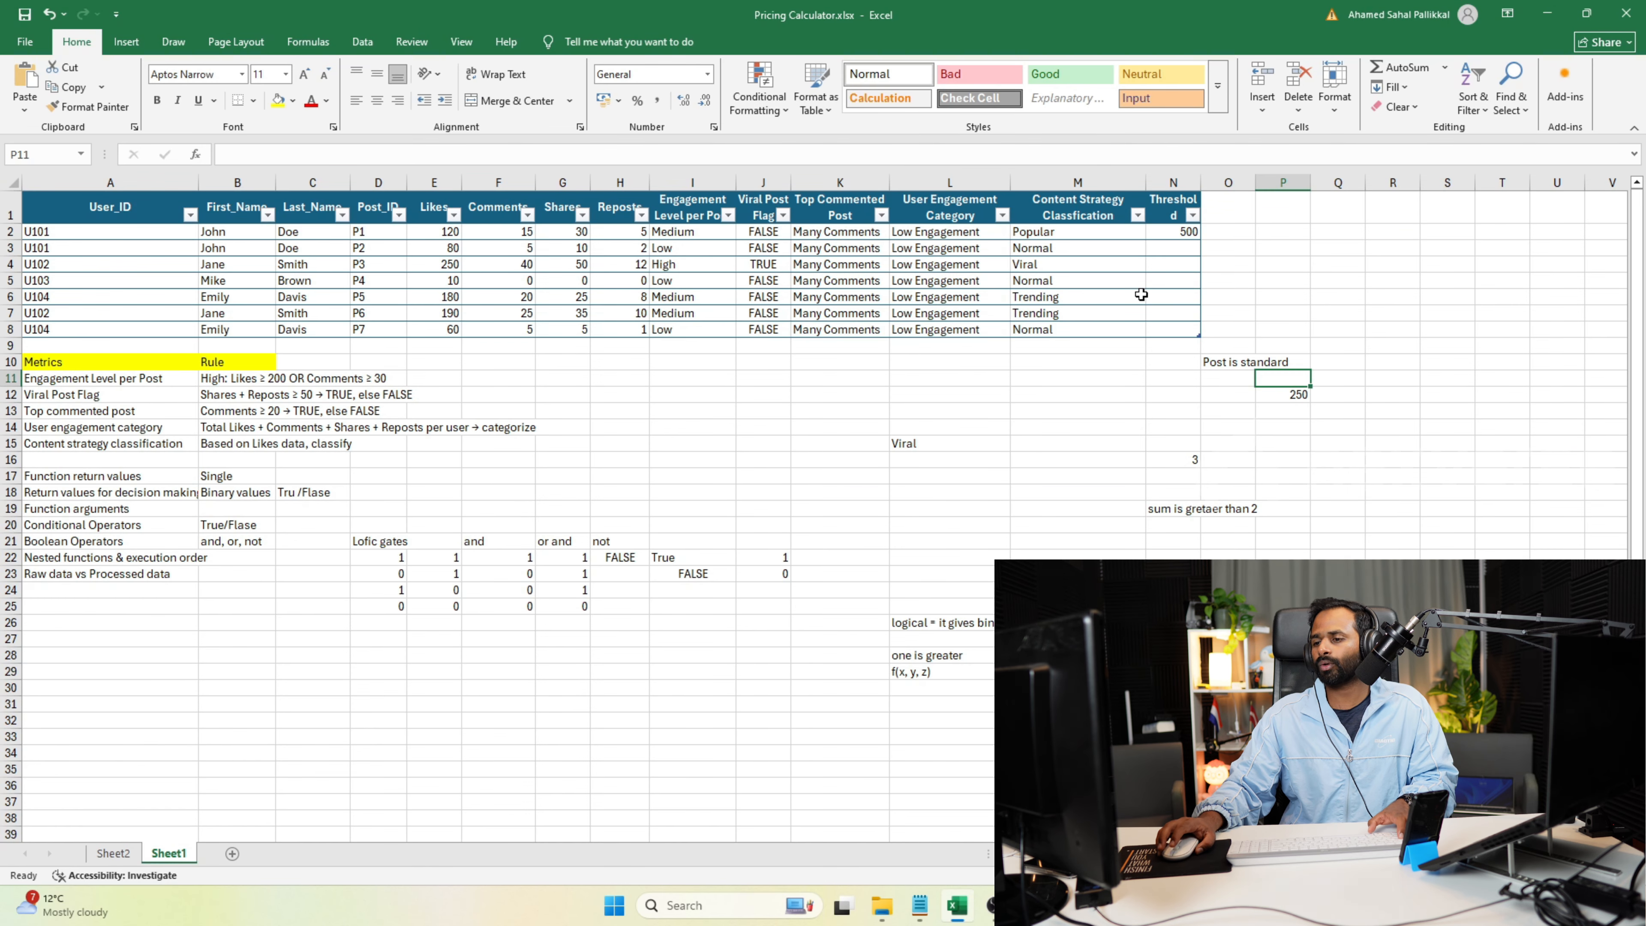
Switch to the Excel workbook and paste the copied IFS formula into cell Q5 for editing.
key(alt+Tab)
click(1240, 302)
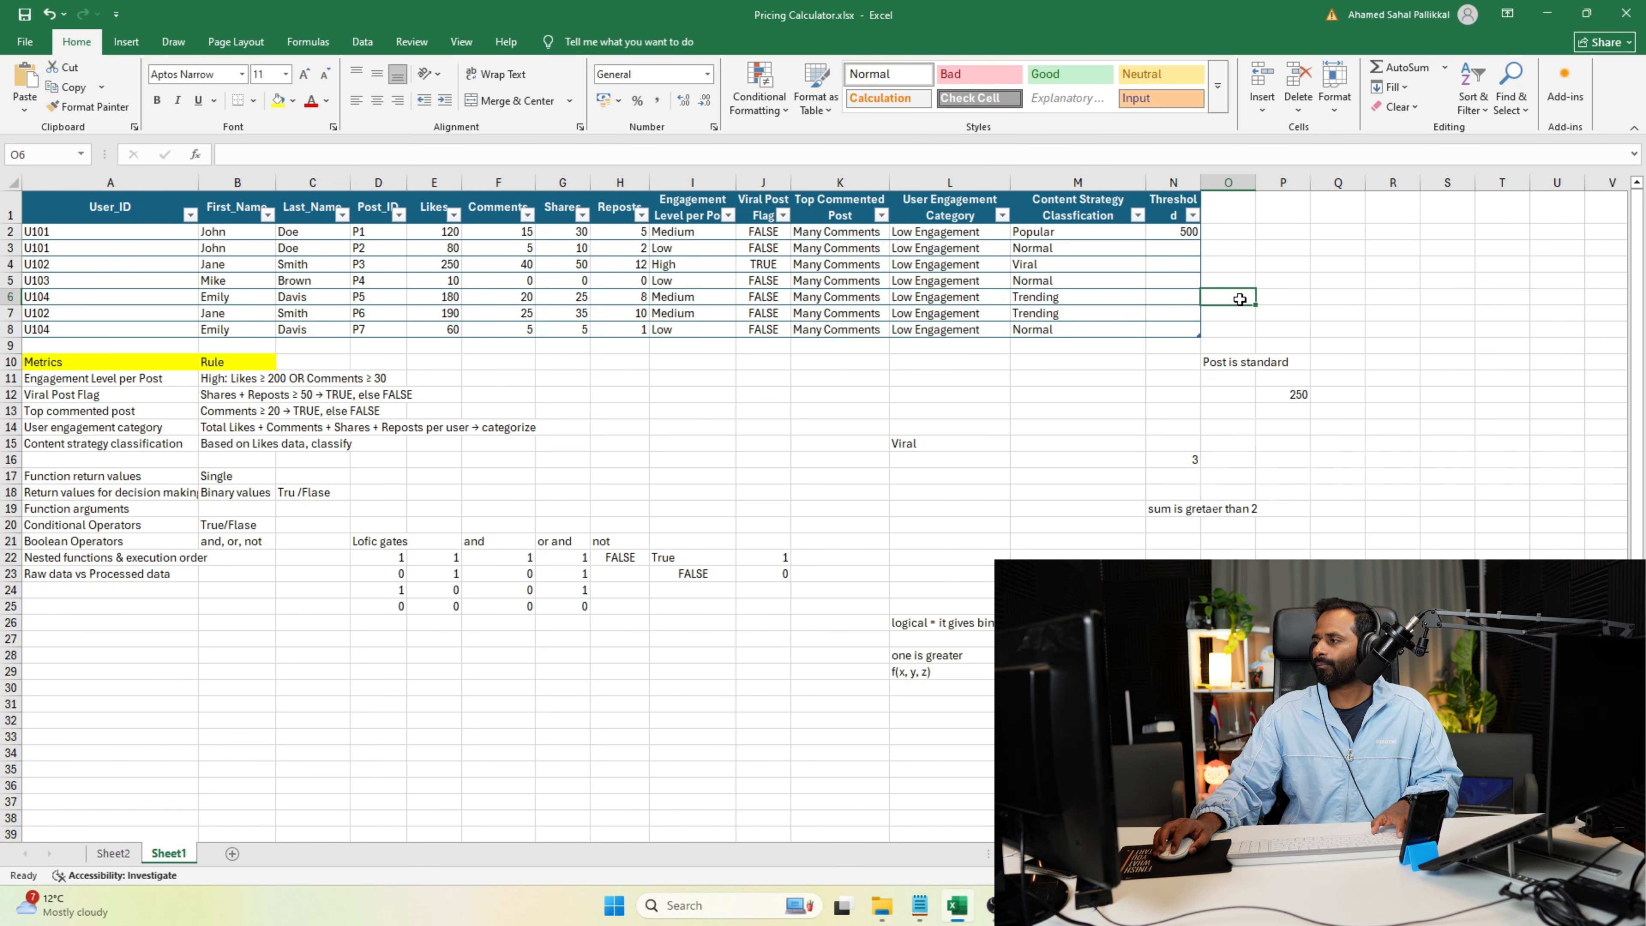
double_click(1241, 302)
click(1241, 301)
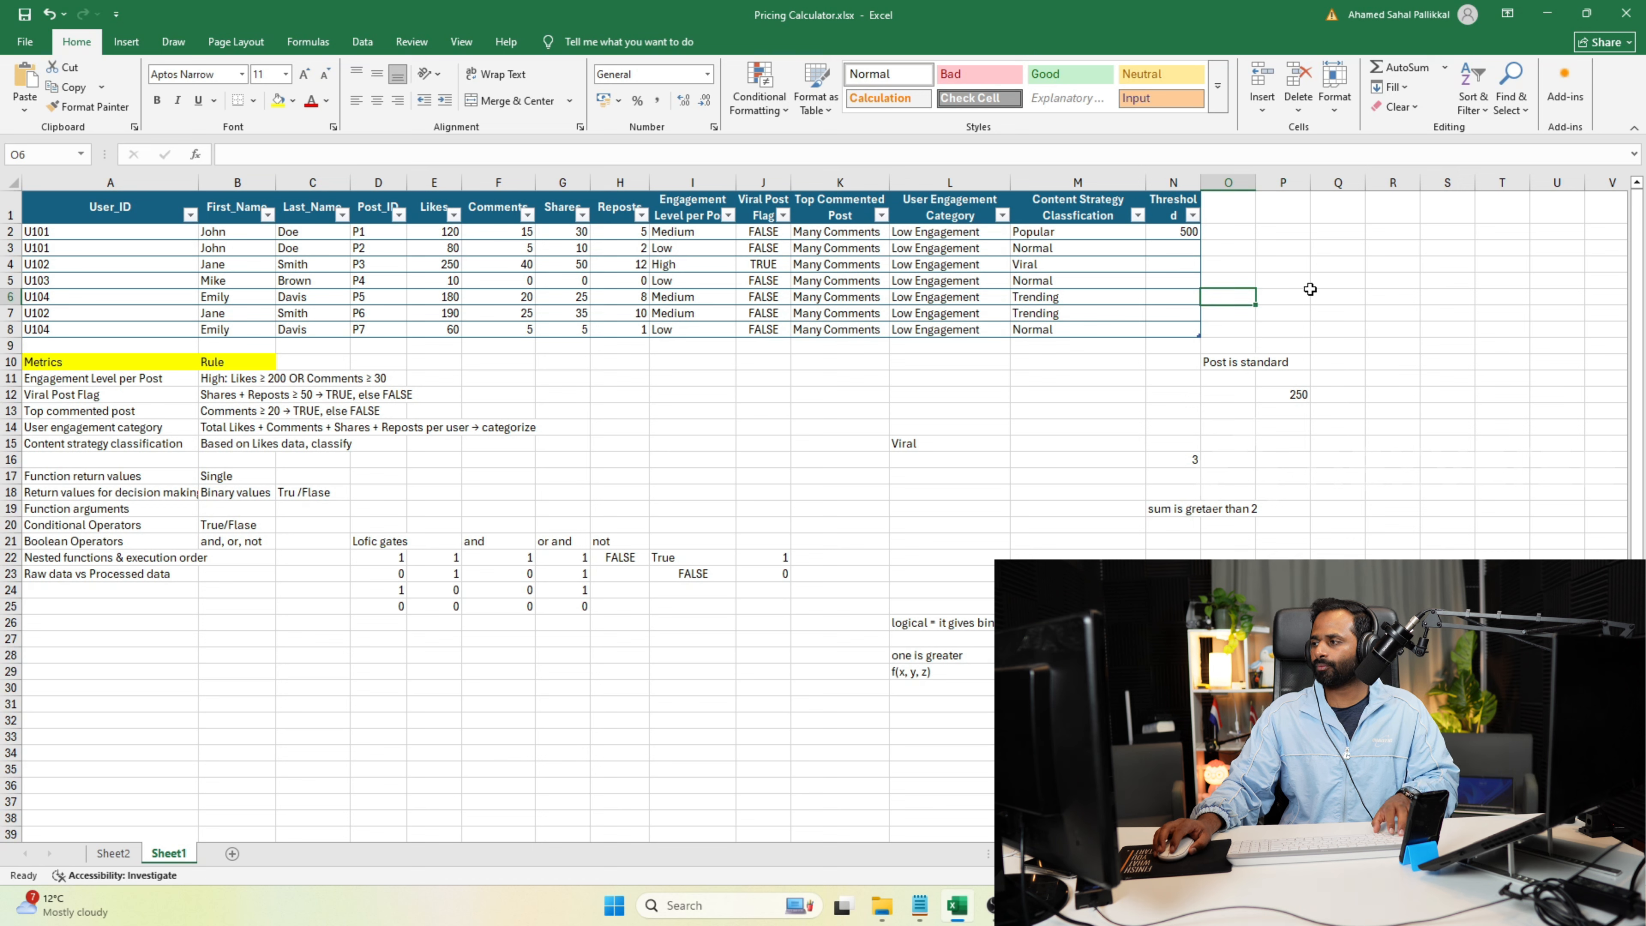
click(1316, 285)
double_click(1320, 285)
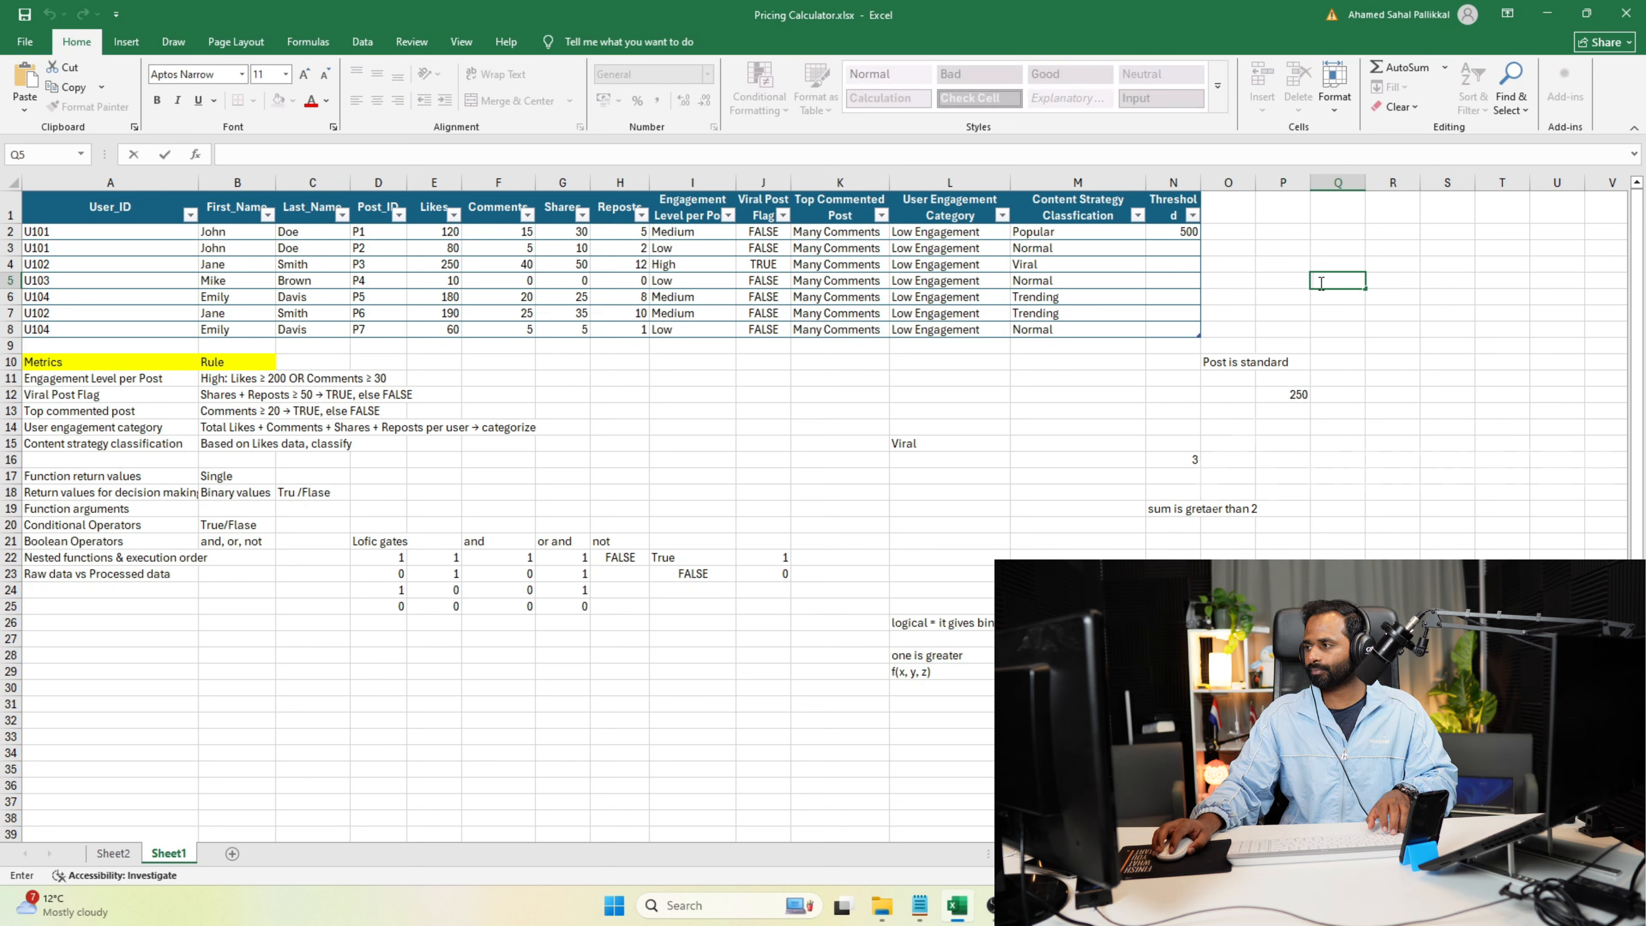
key(ctrl+v)
Remove the final "Normal" argument from the IFS formula in Q5 and commit it.
double_click(1403, 300)
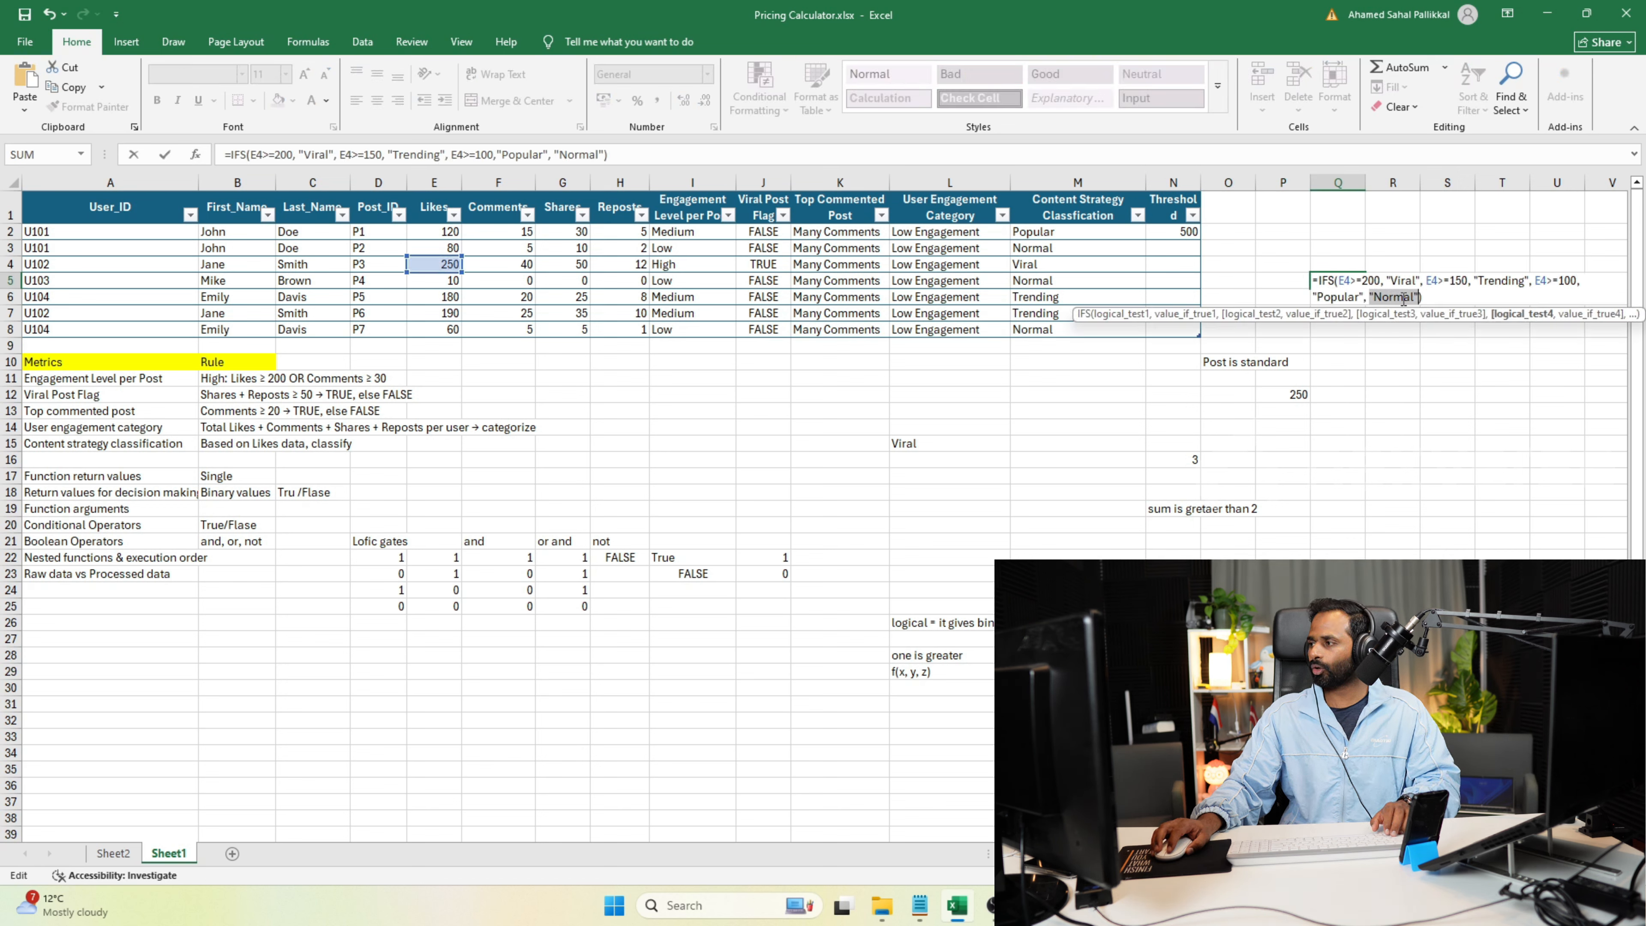
key(BackSpace)
key(BackSpace)
key(BackSpace)
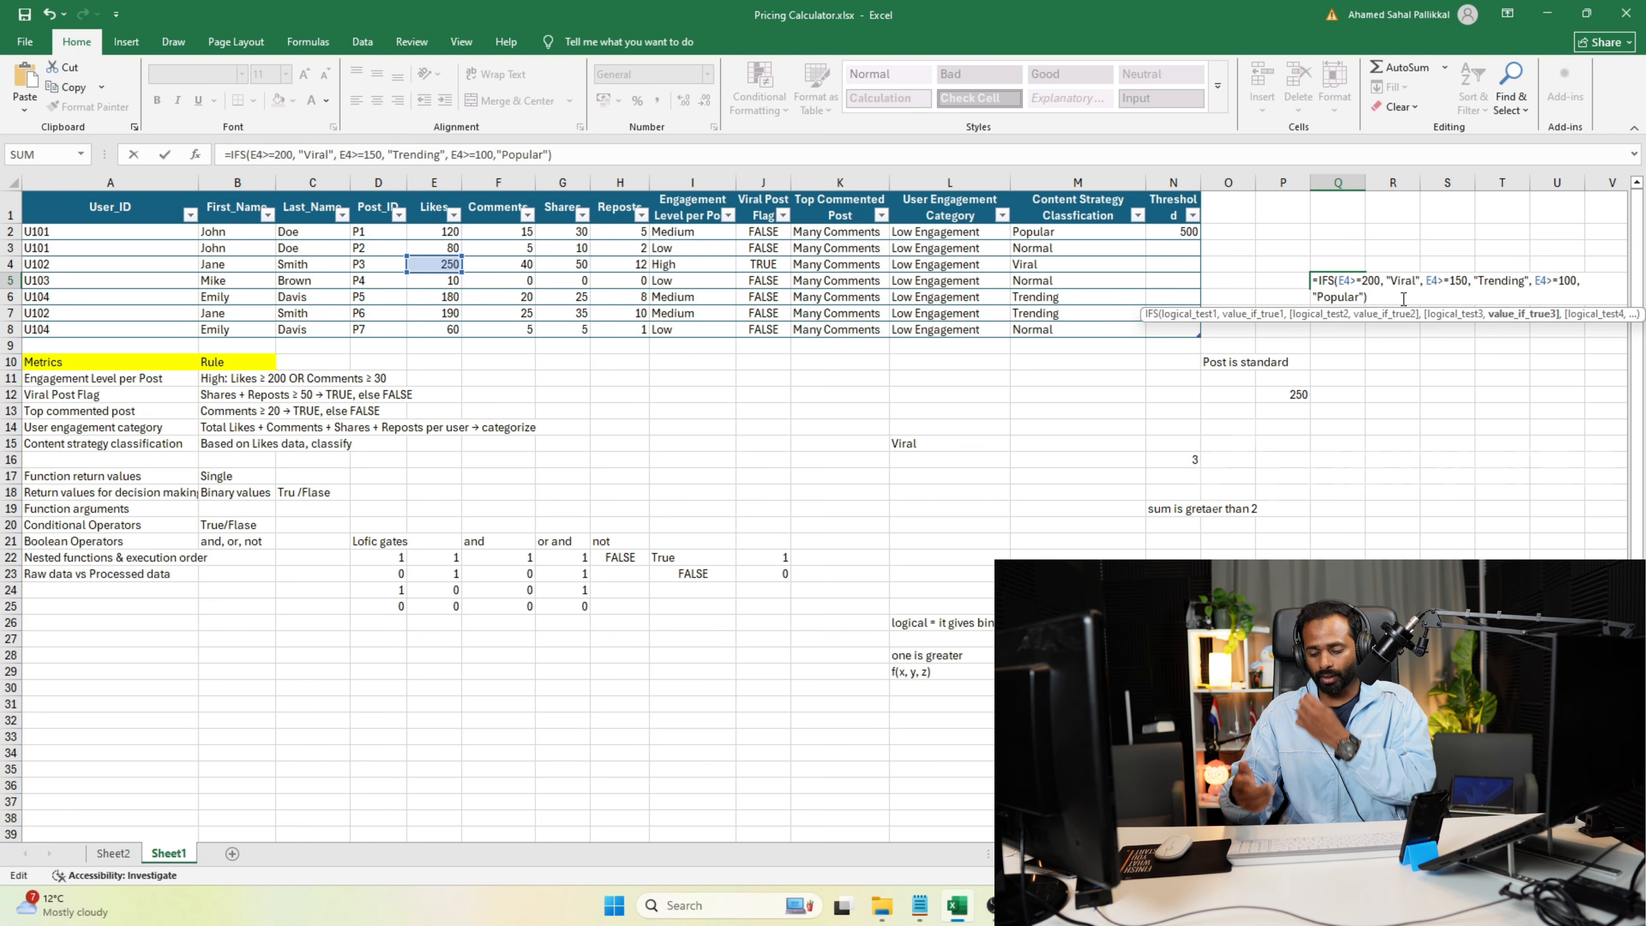
key(Return)
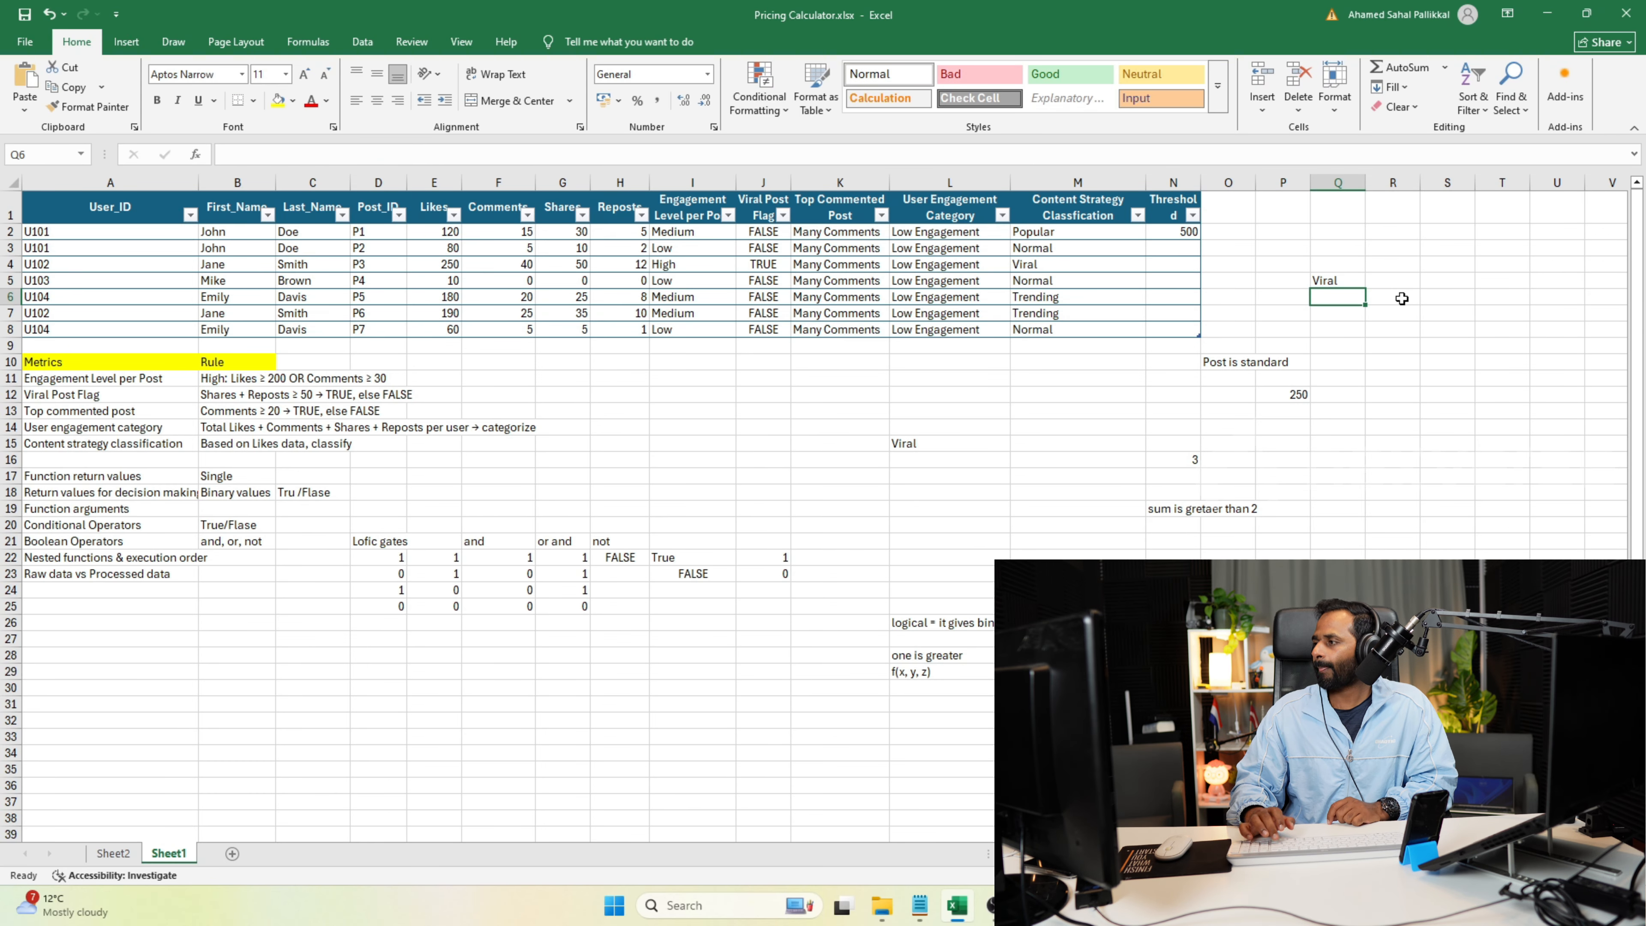
Compare the Likes value in E4 with the conditions of the IFS formula in Q5.
double_click(445, 267)
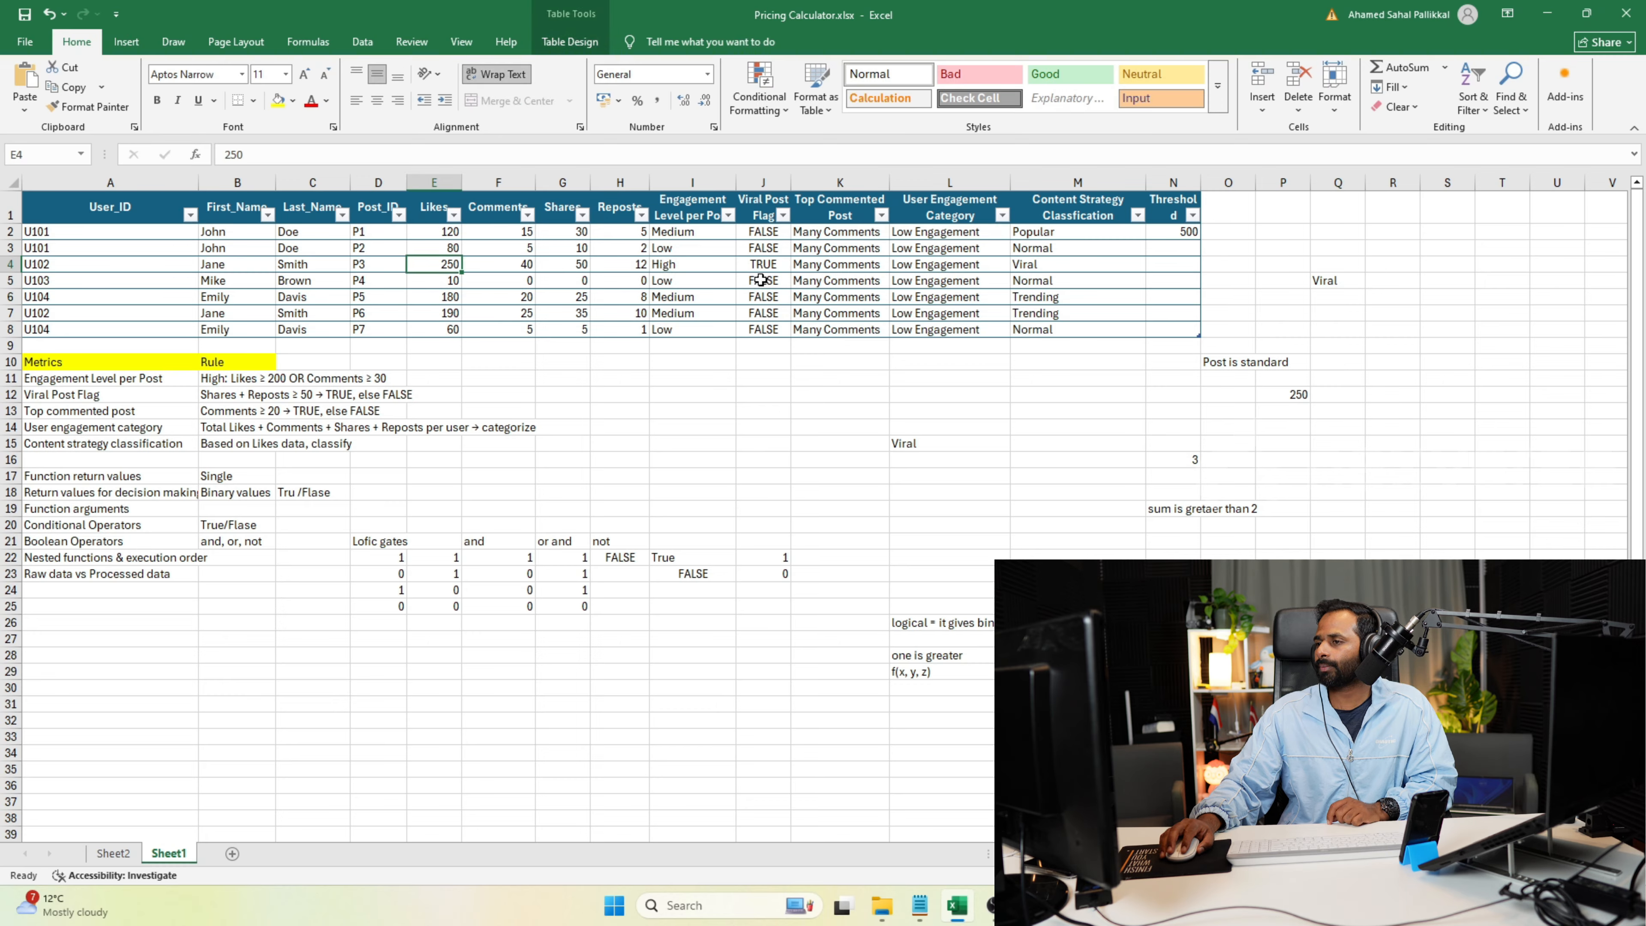
click(1332, 280)
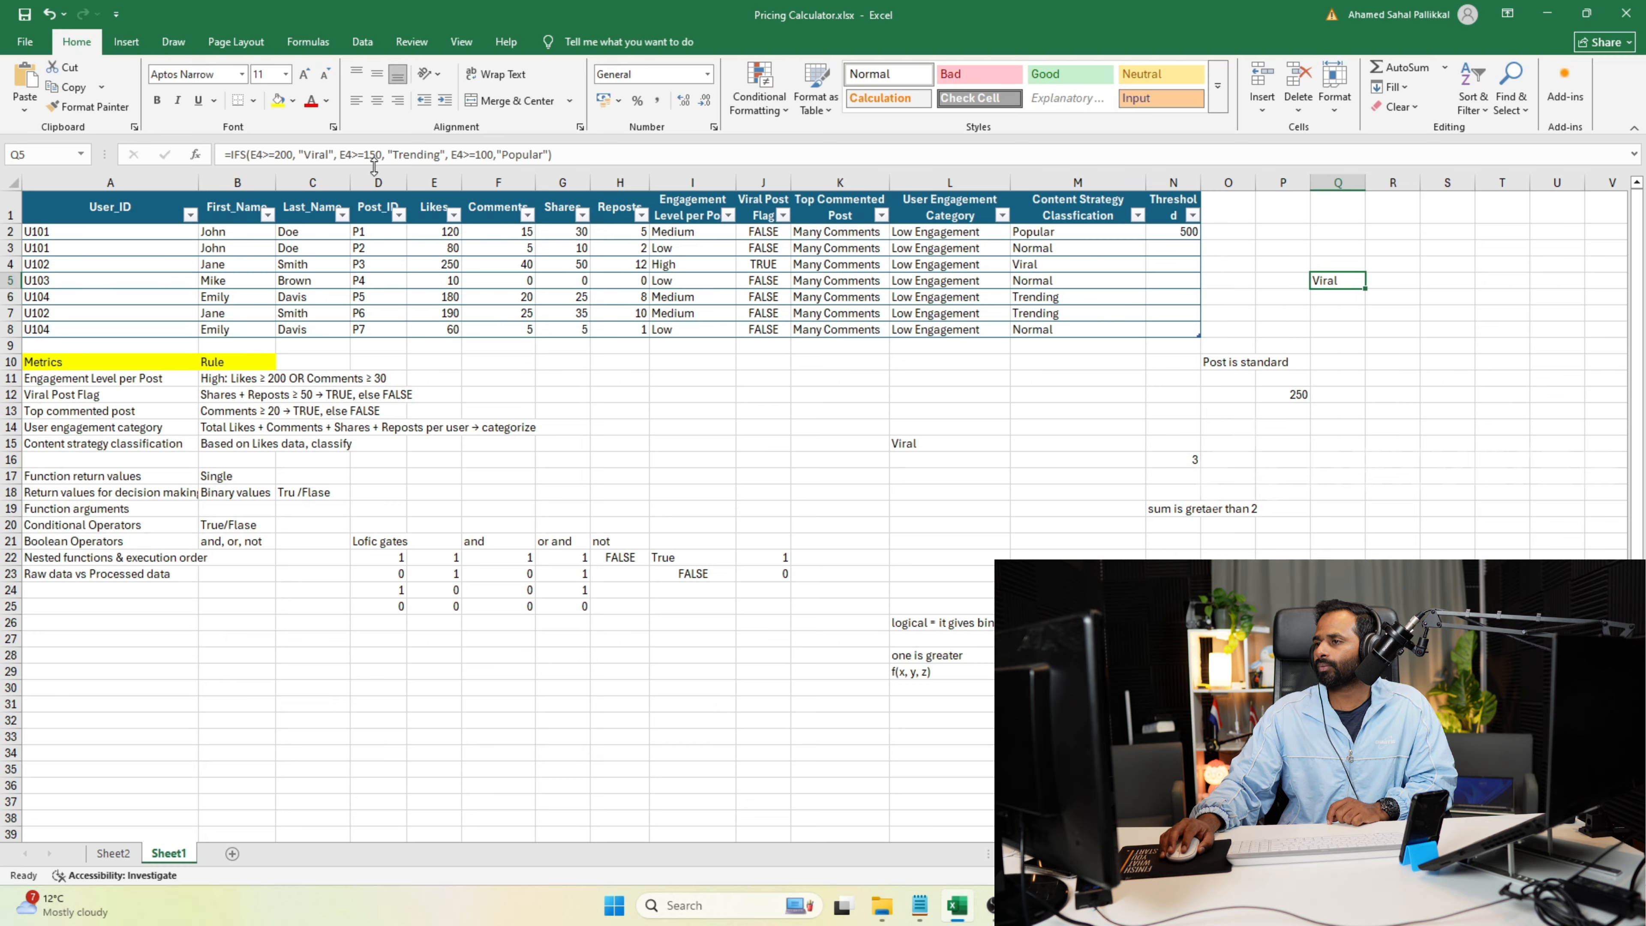
click(436, 268)
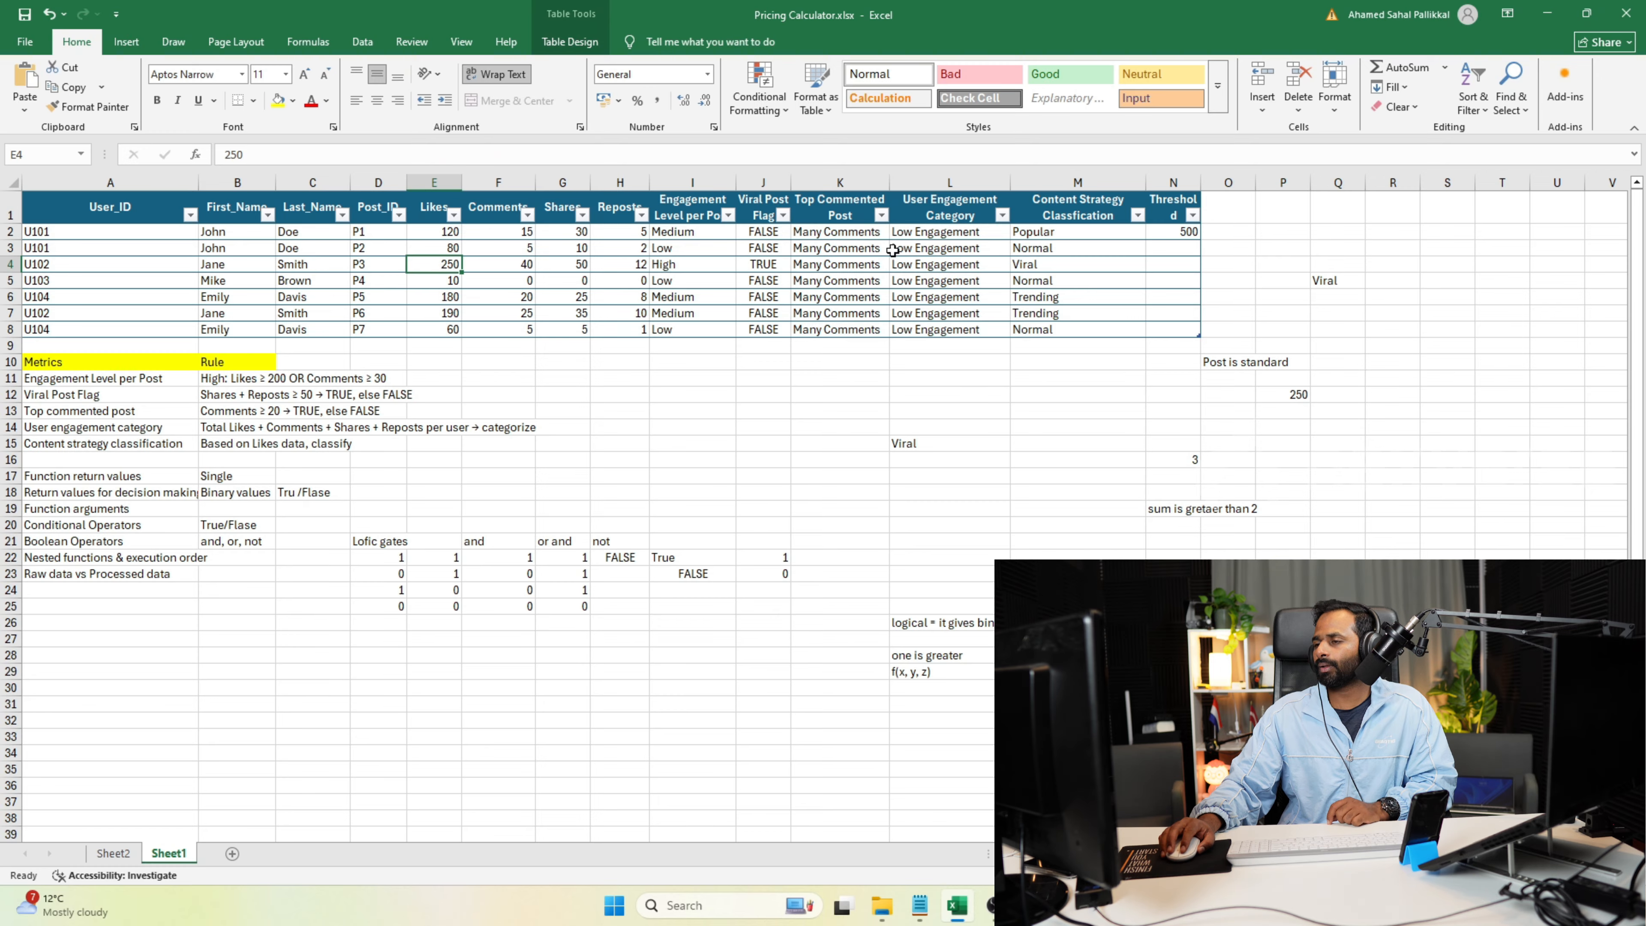
click(1329, 287)
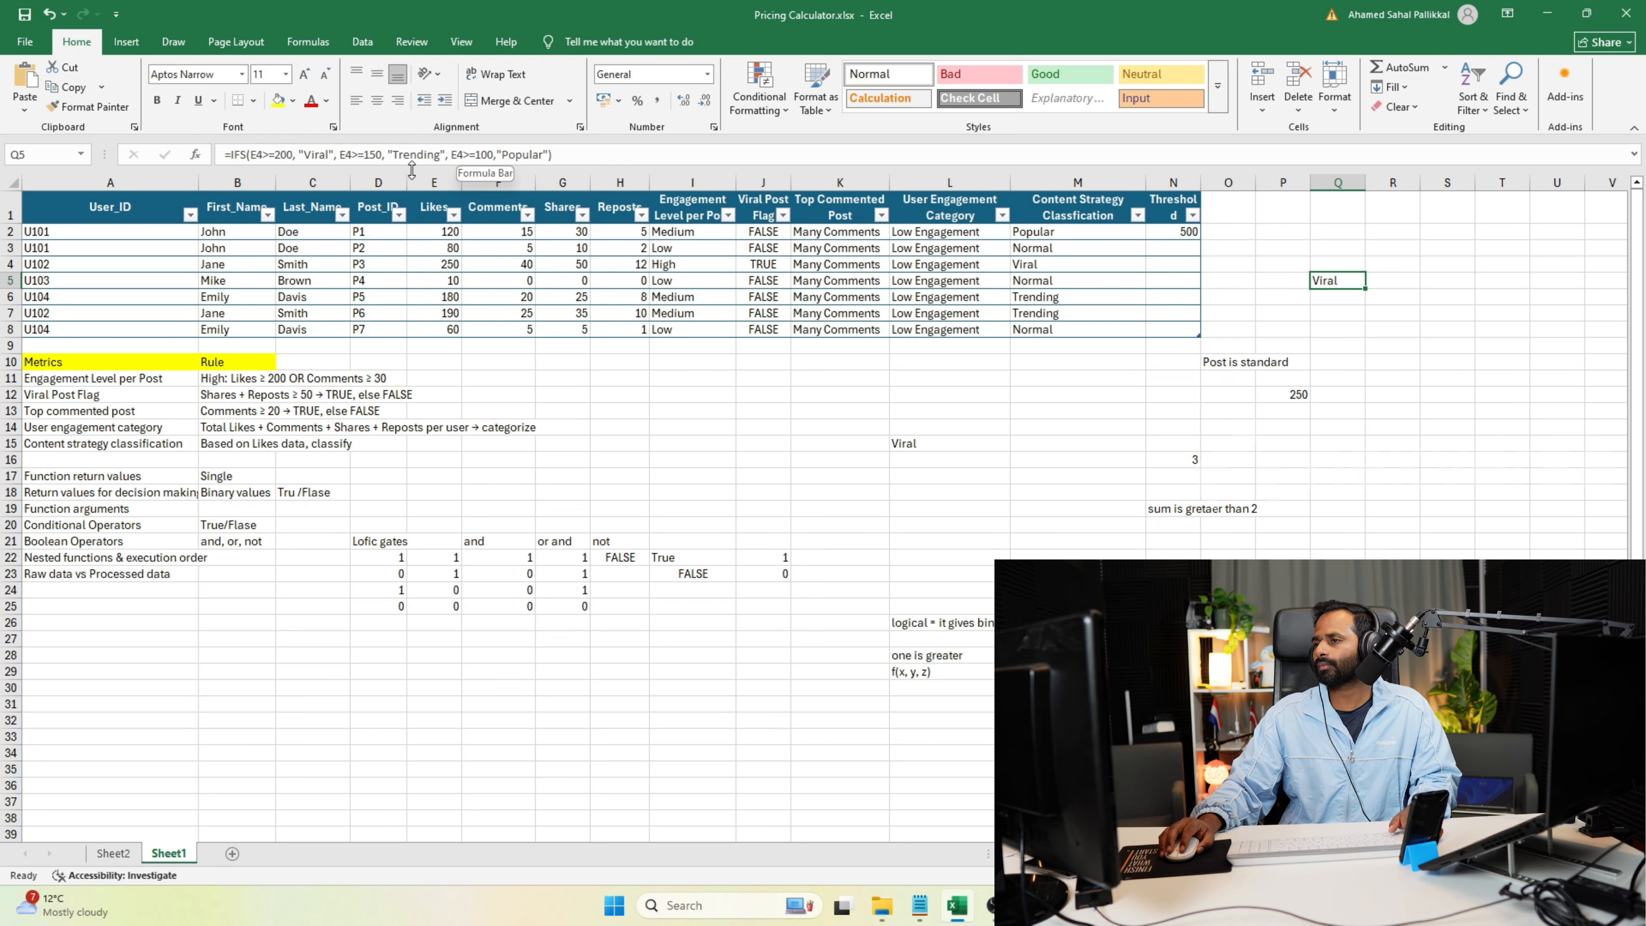
Set the Likes value of post P3 in cell E4 to 50.
click(446, 268)
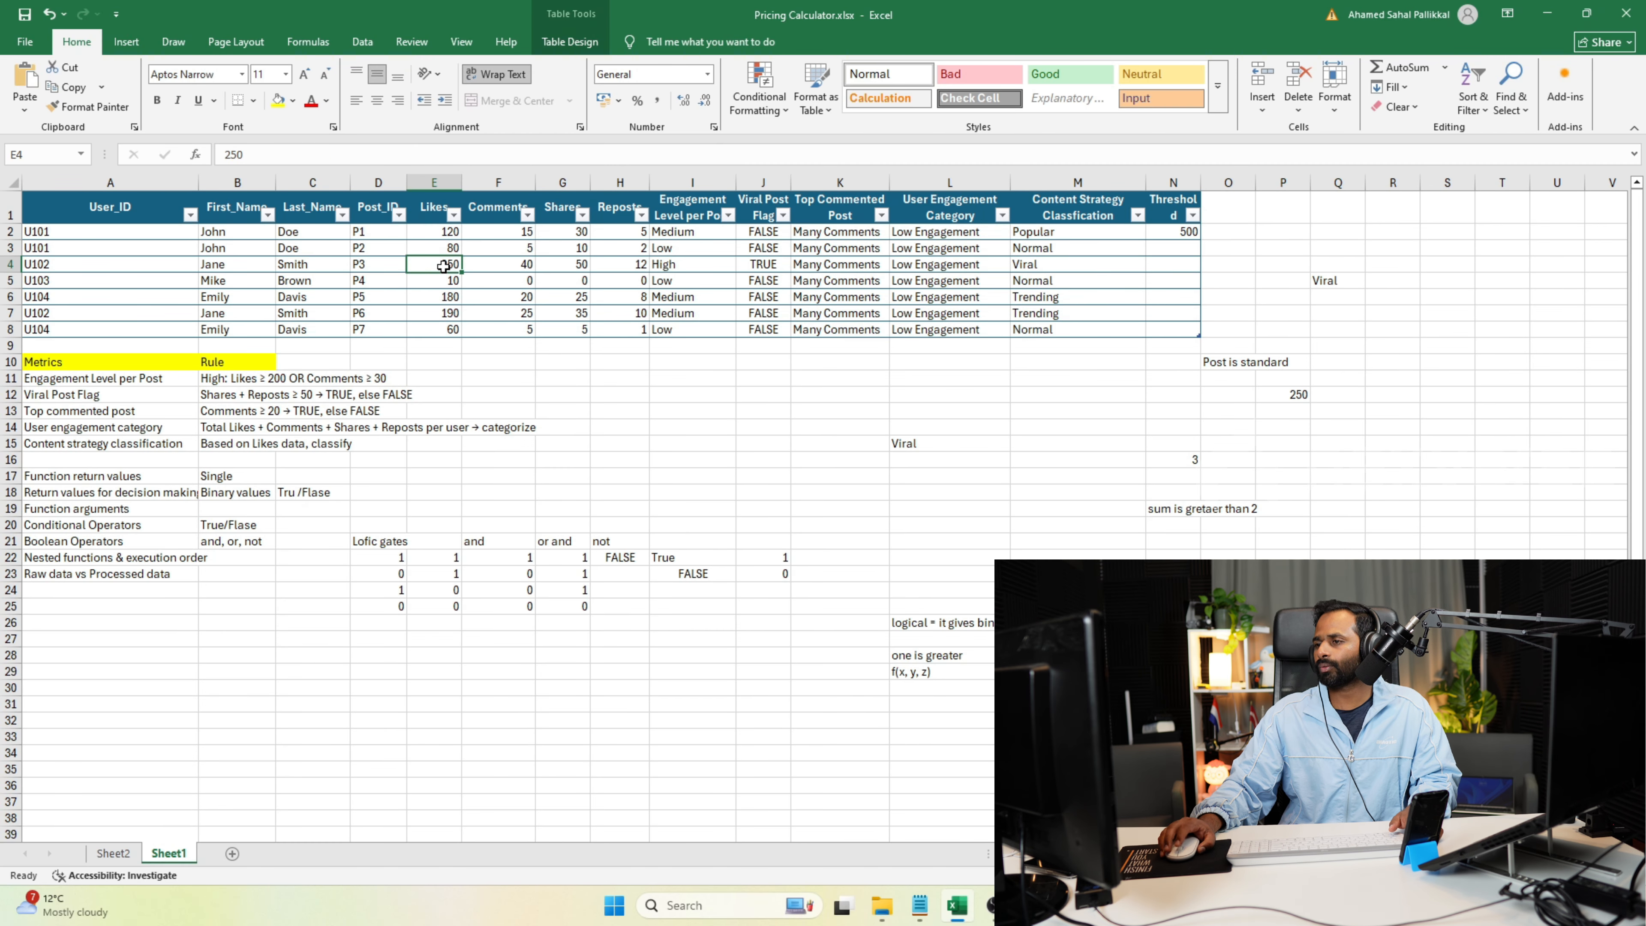
text(50)
key(Return)
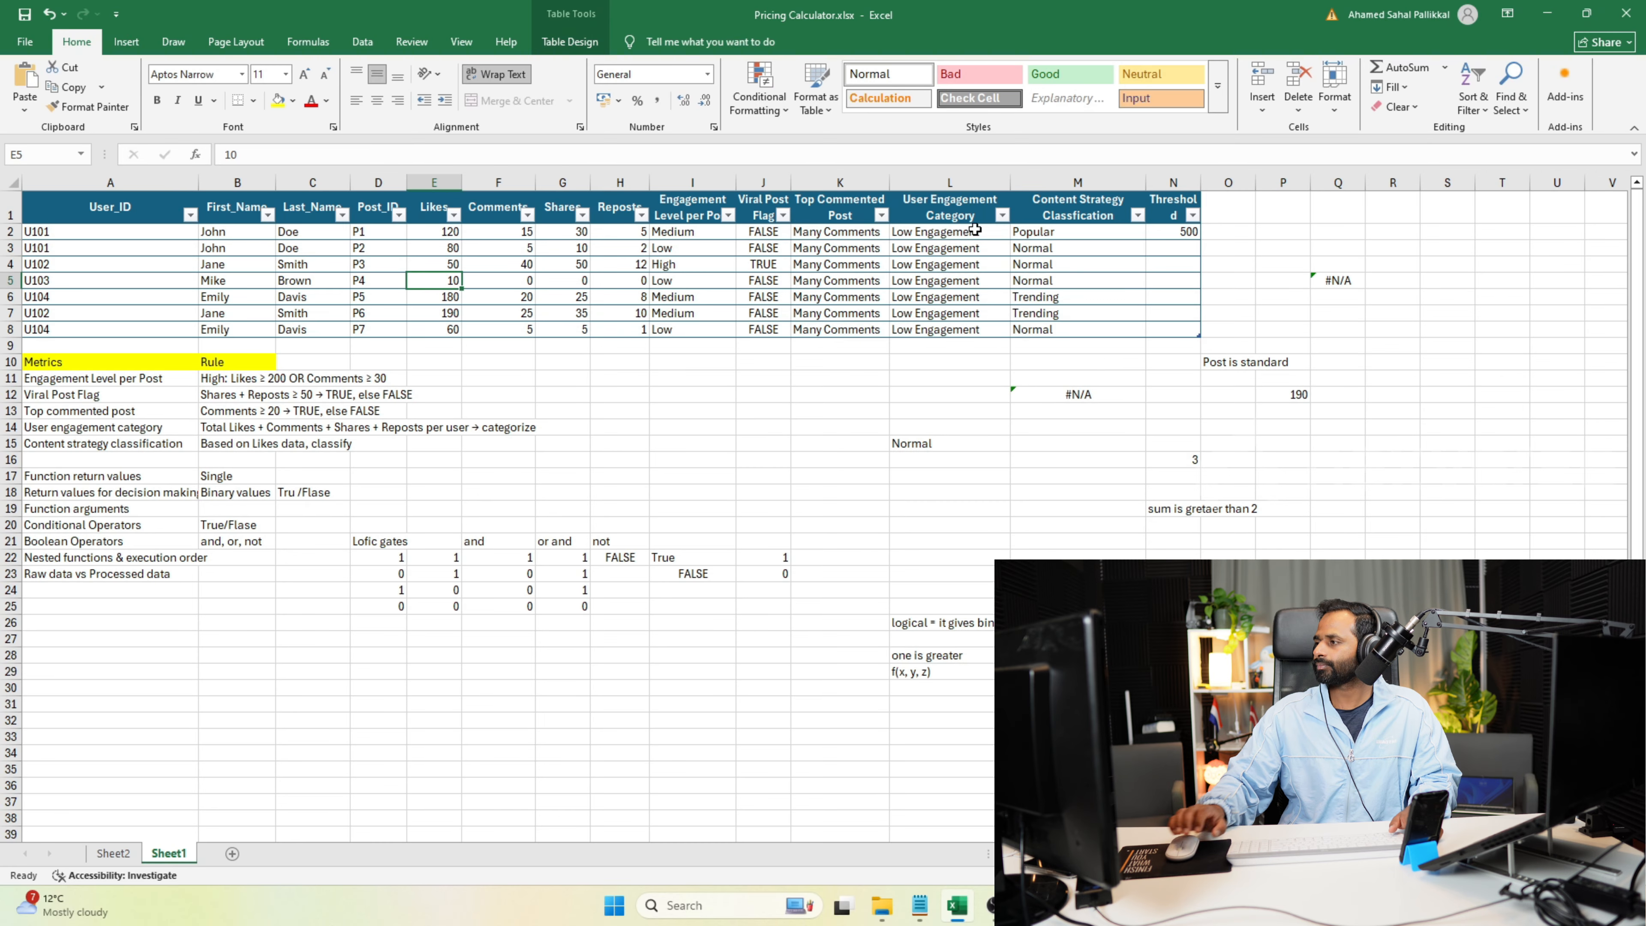
Append the fallback pair TRUE, "Normal" to the end of the IFS formula in Q5 and commit it.
click(1345, 284)
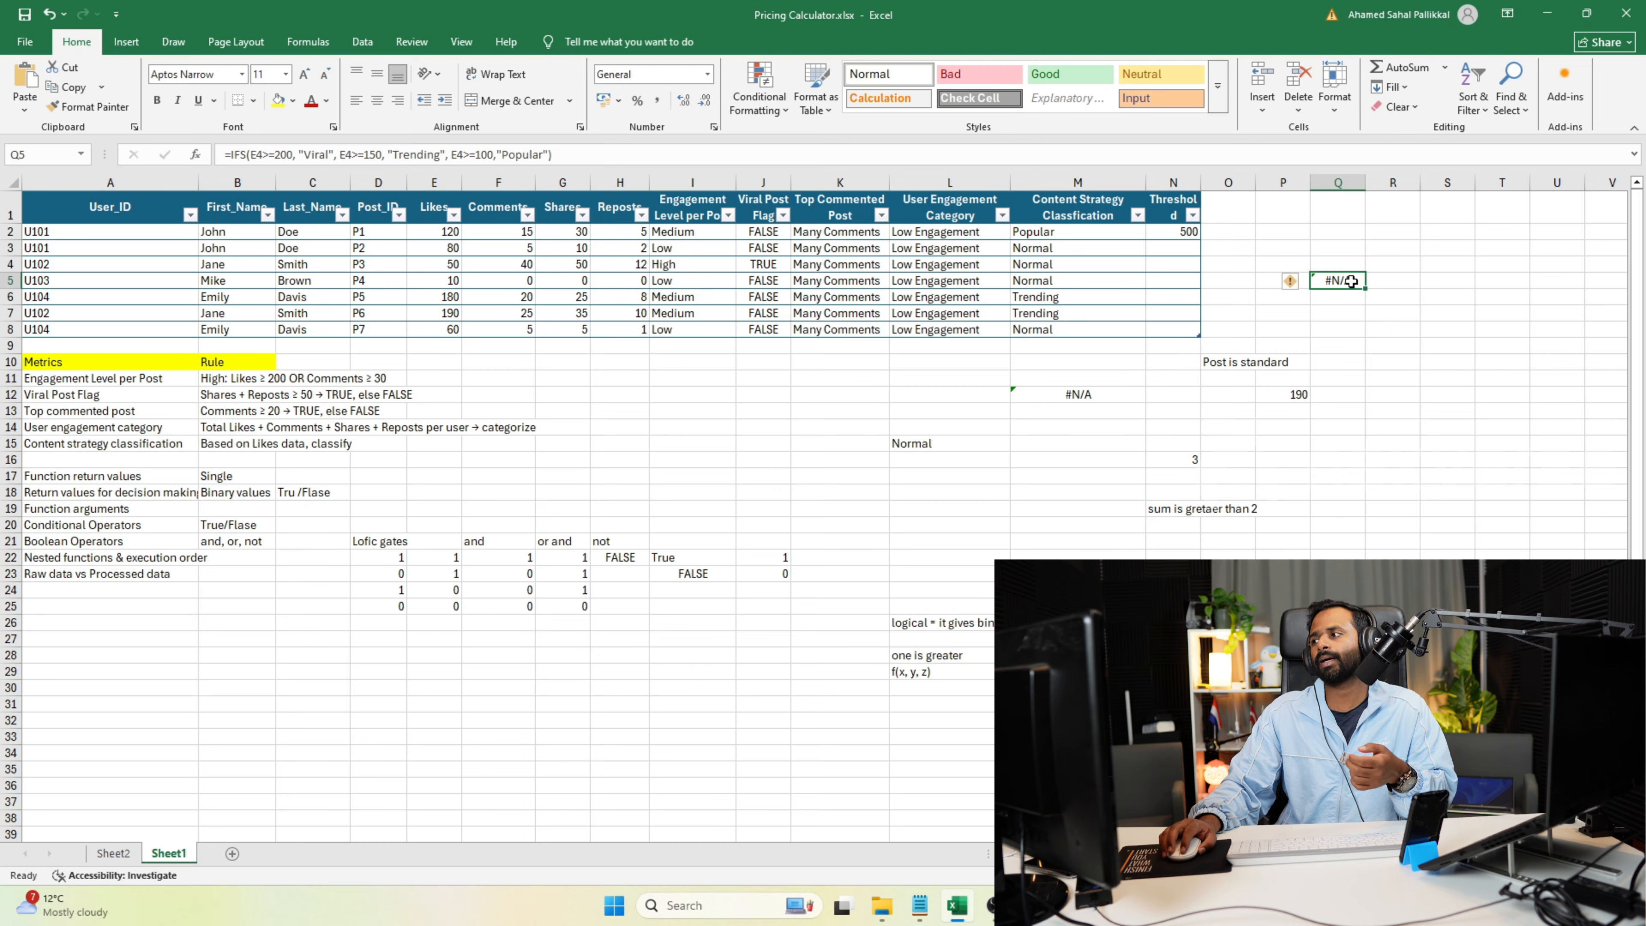
click(548, 155)
text())
text(, )
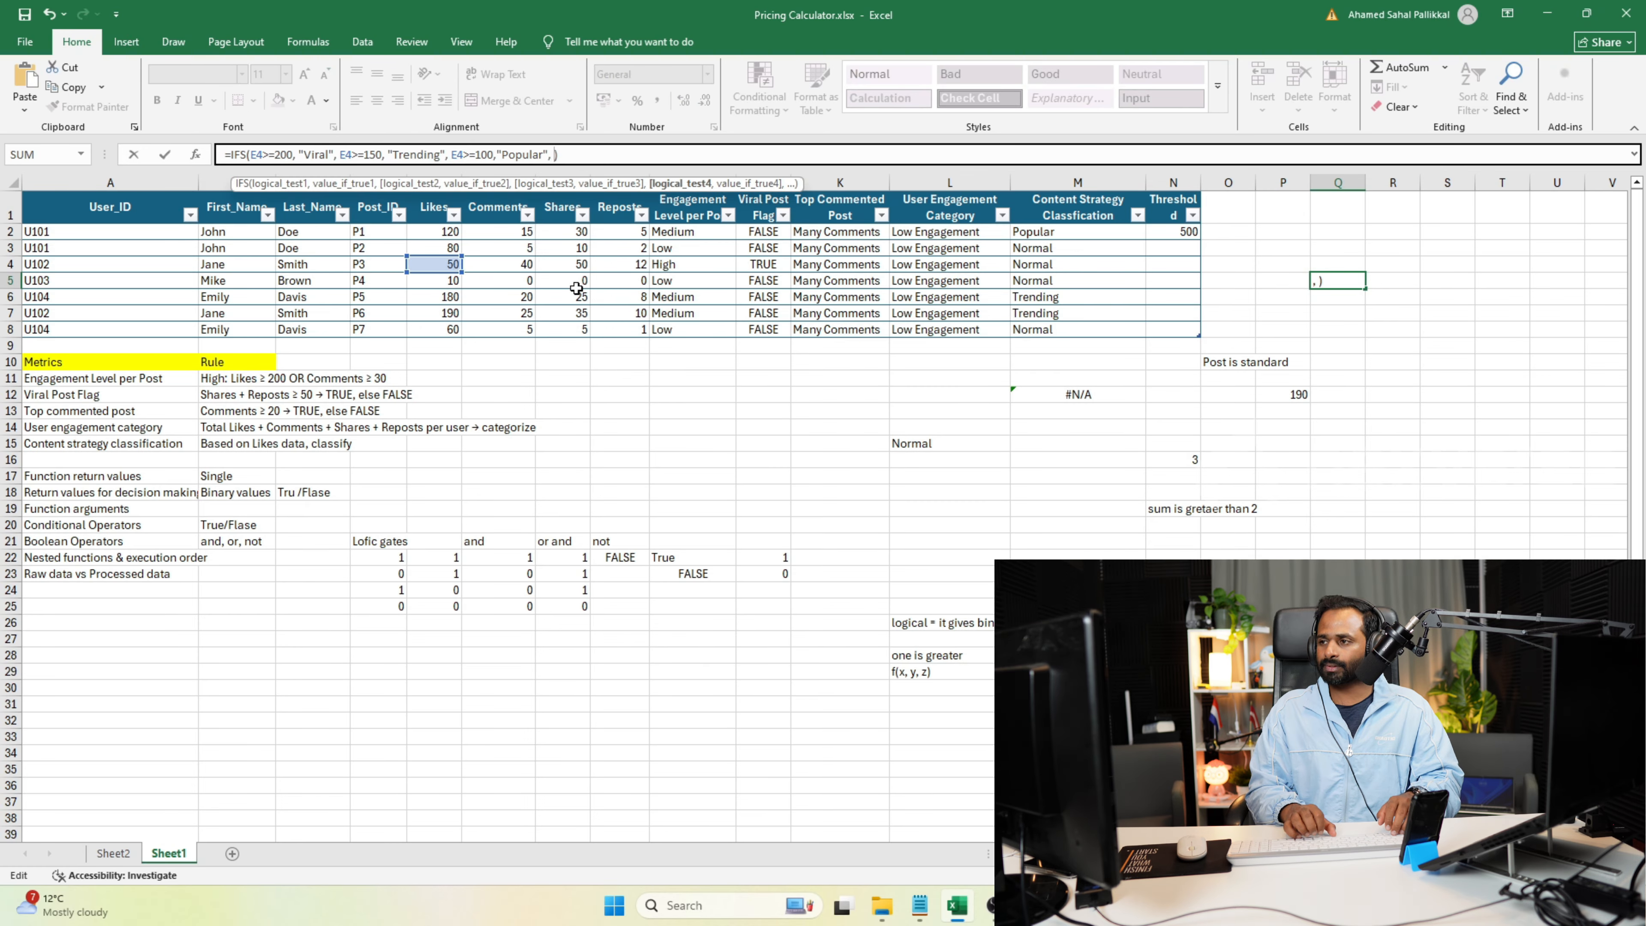
text(TRUE)
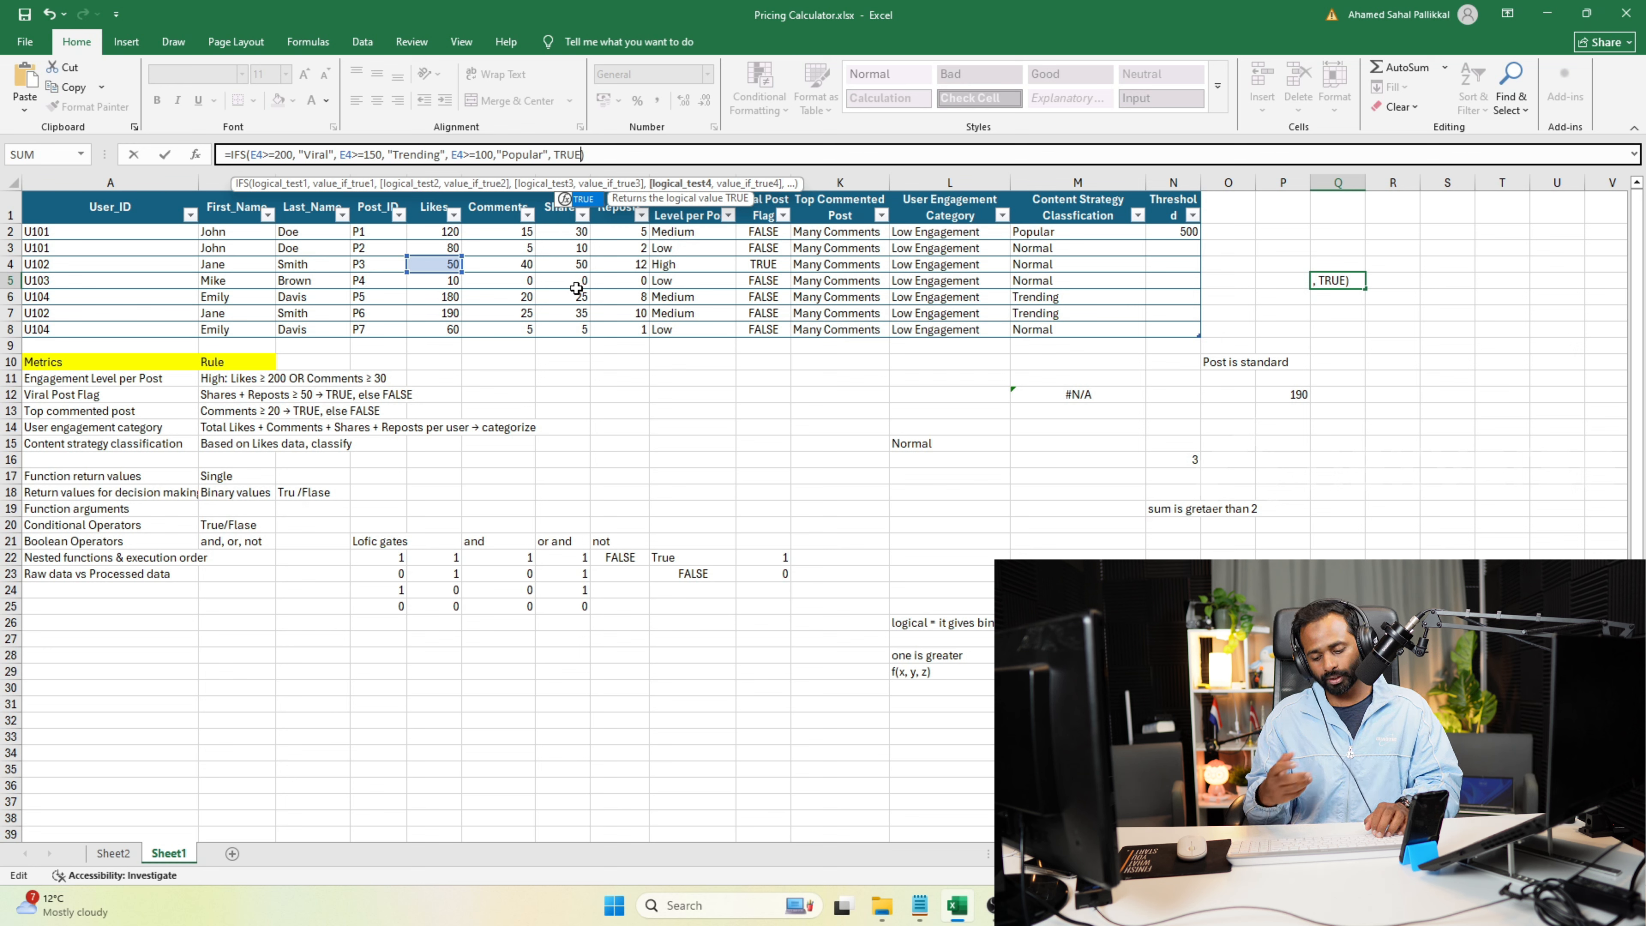
text(, )
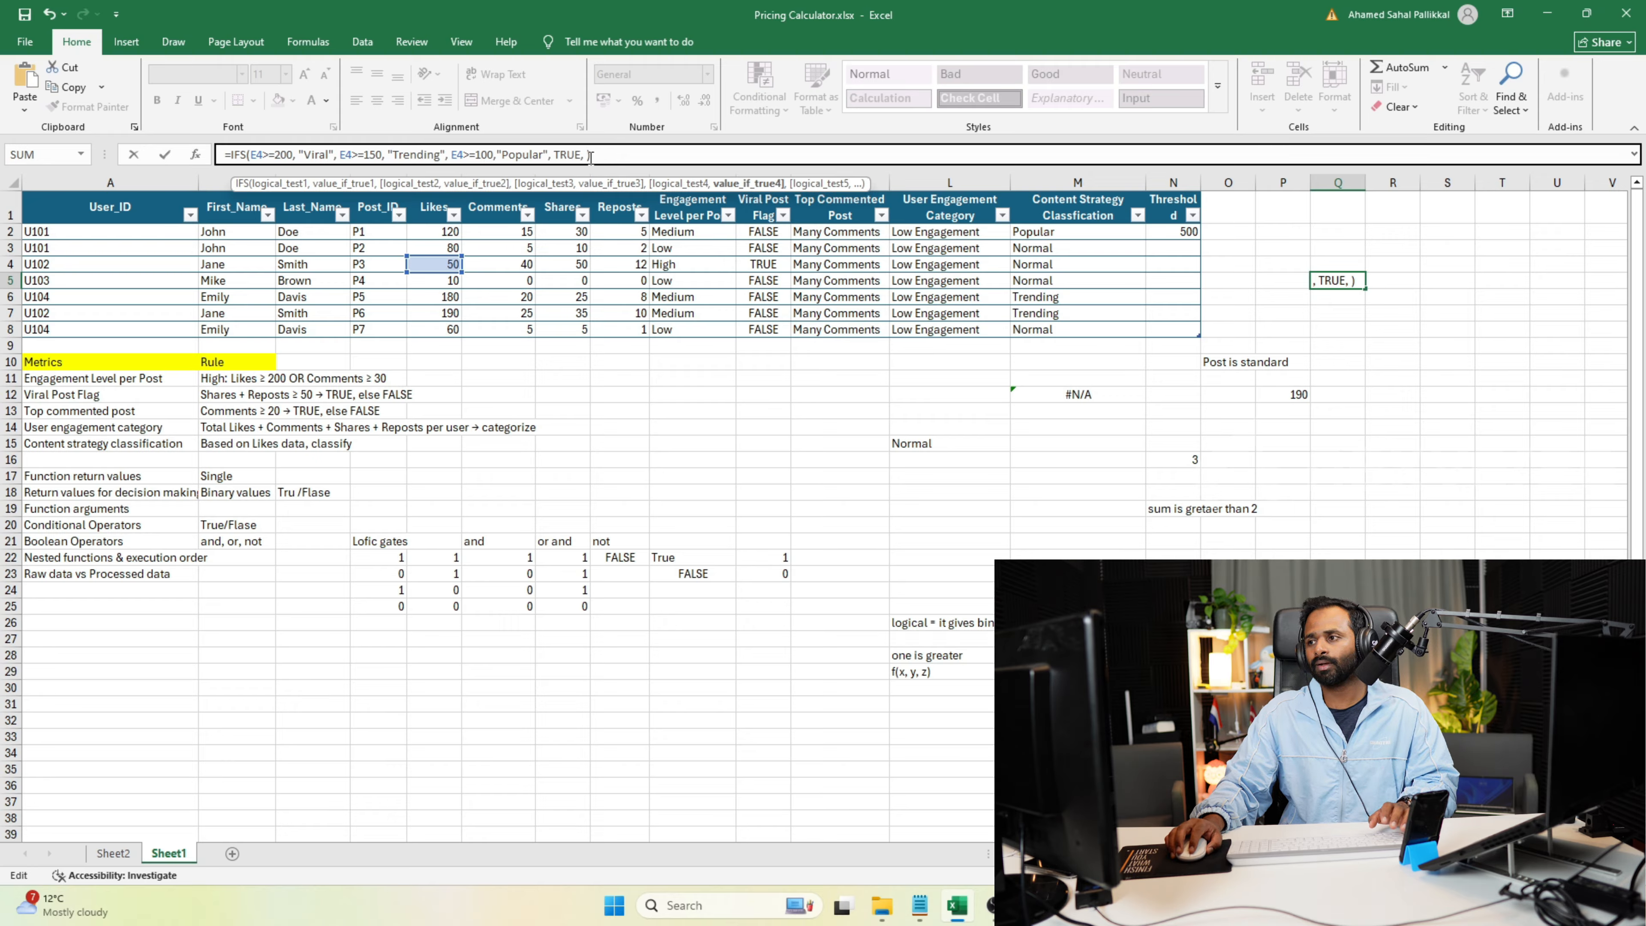
text("Norma)
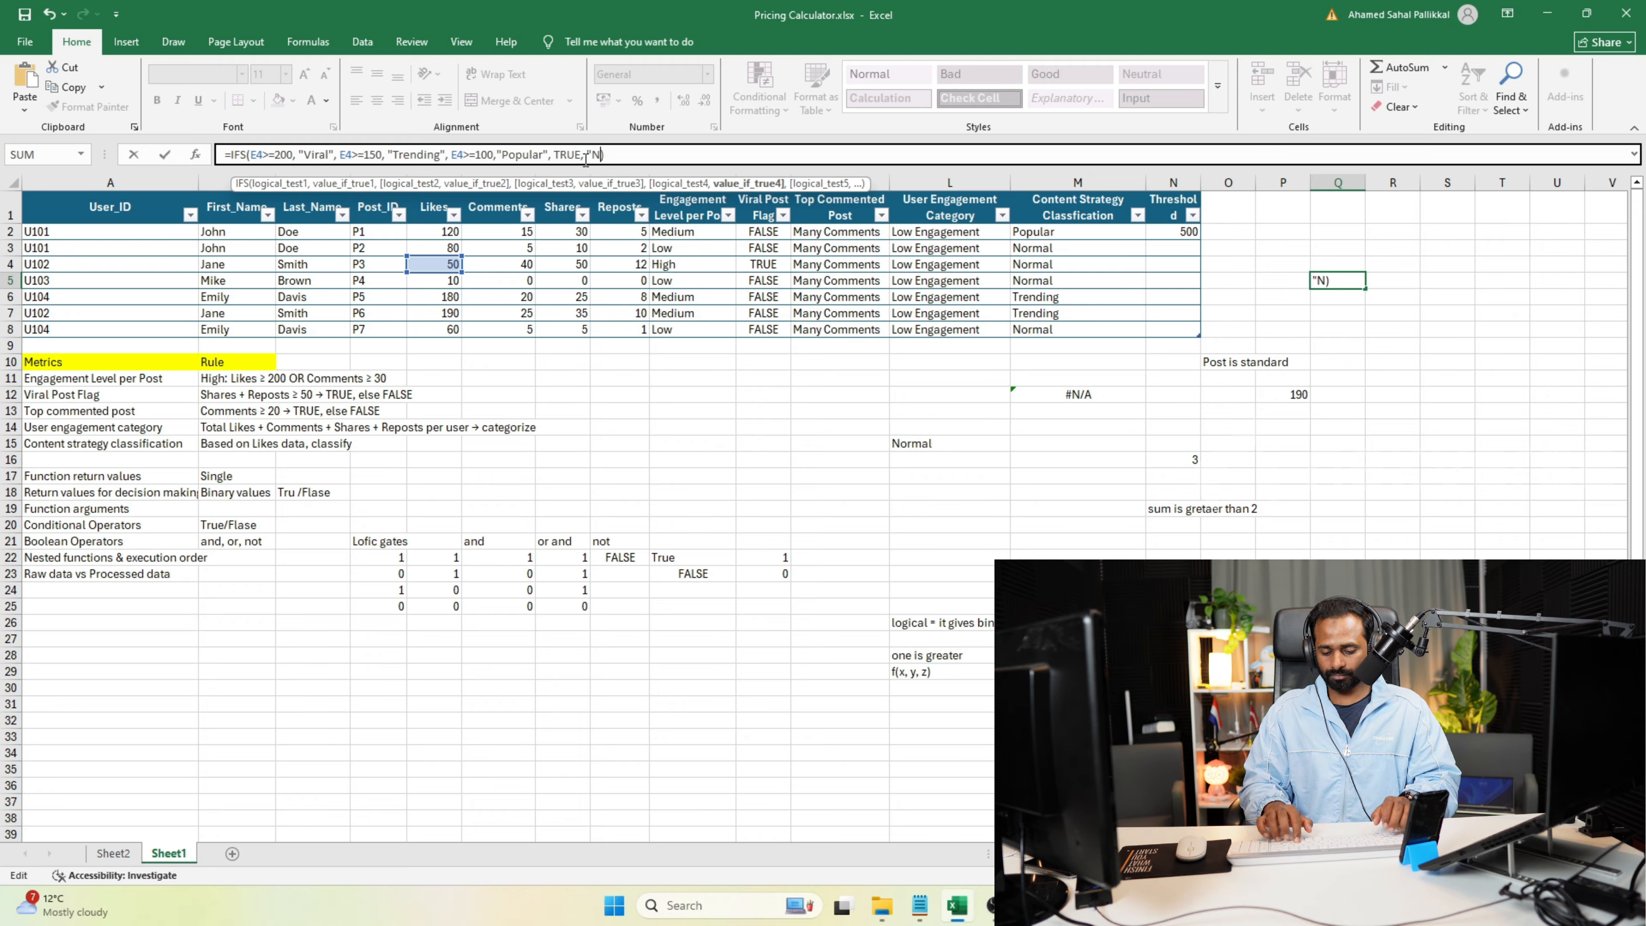
text(l")
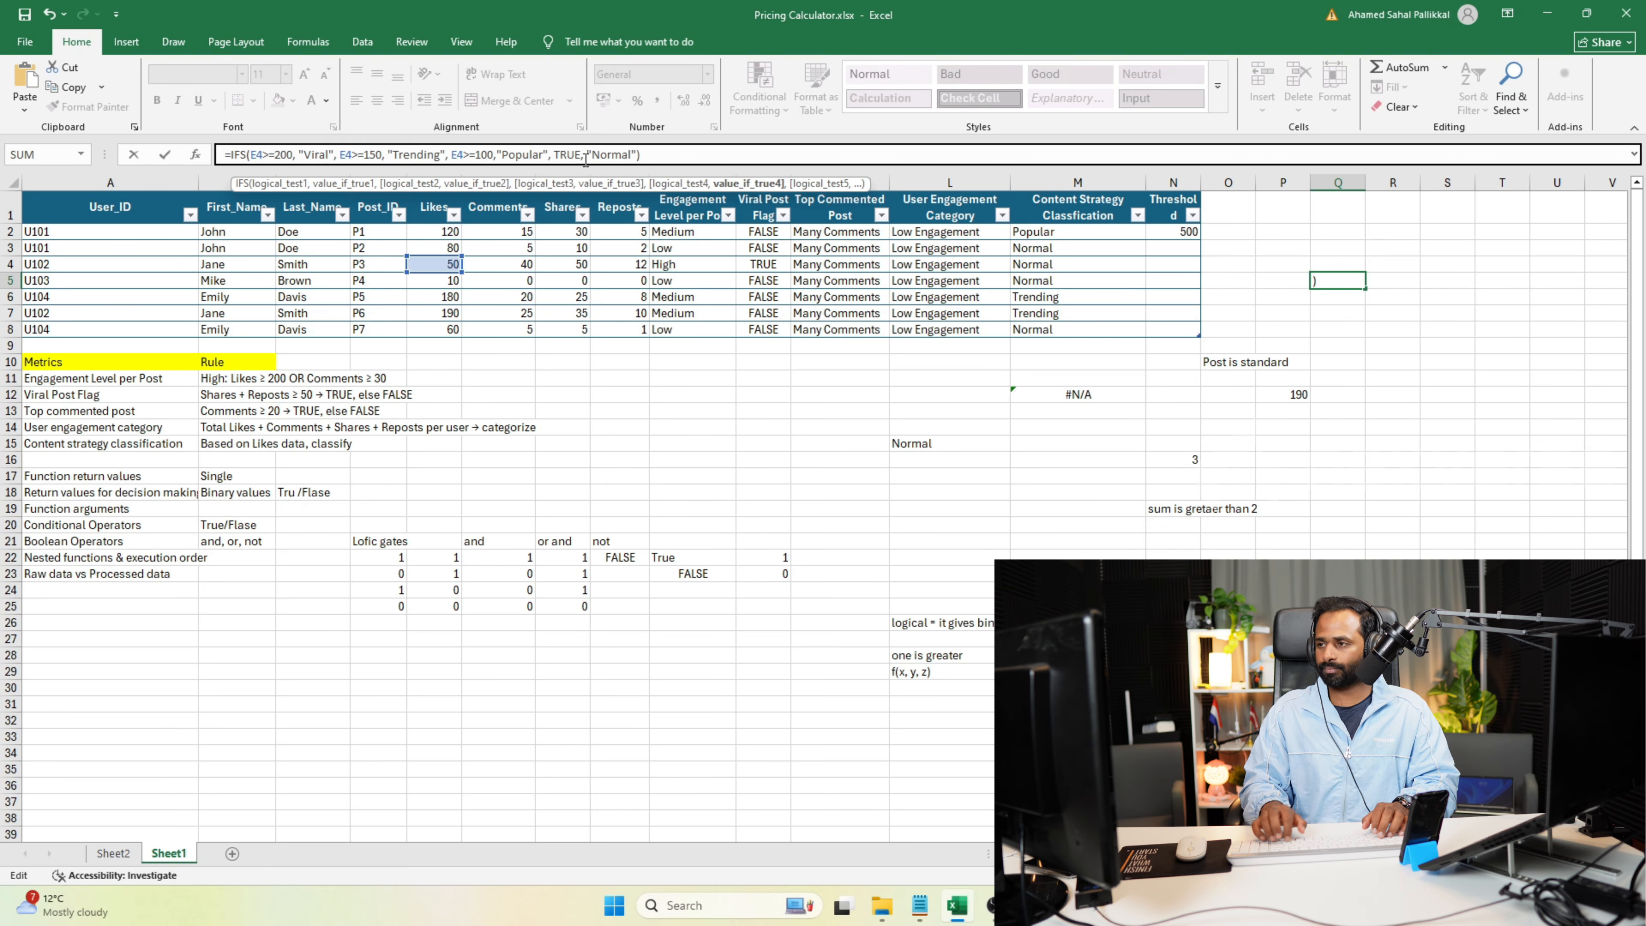
key(Return)
click(1352, 280)
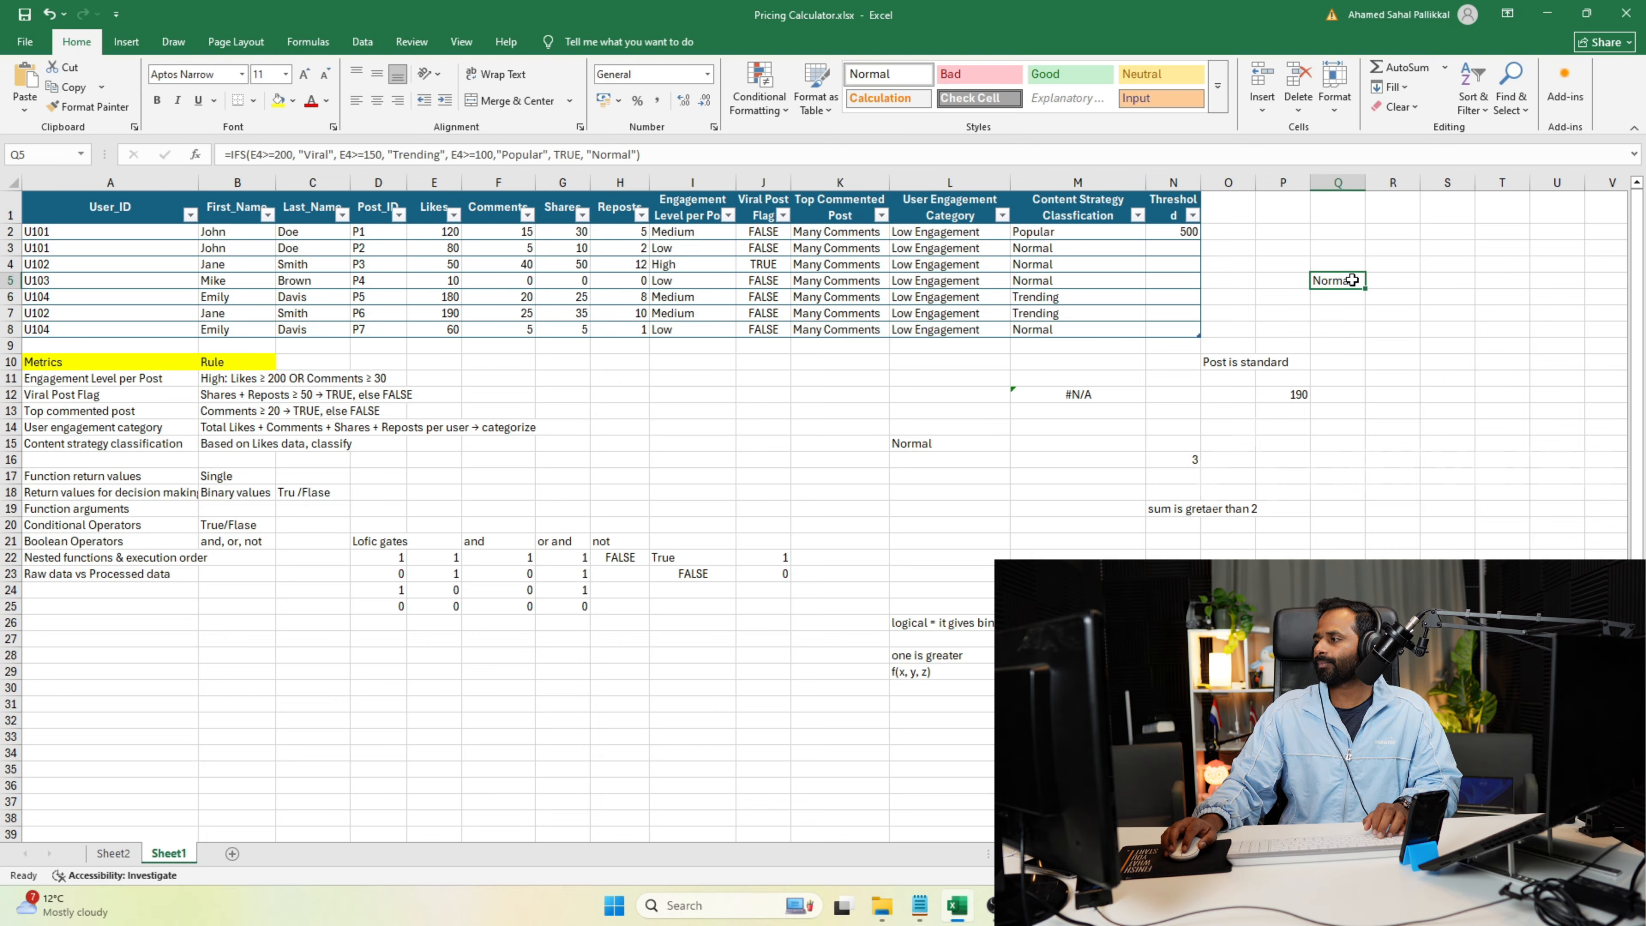
Test the IFS formula by setting the Likes value of post P3 in E4 to 200, followed by 100.
click(438, 266)
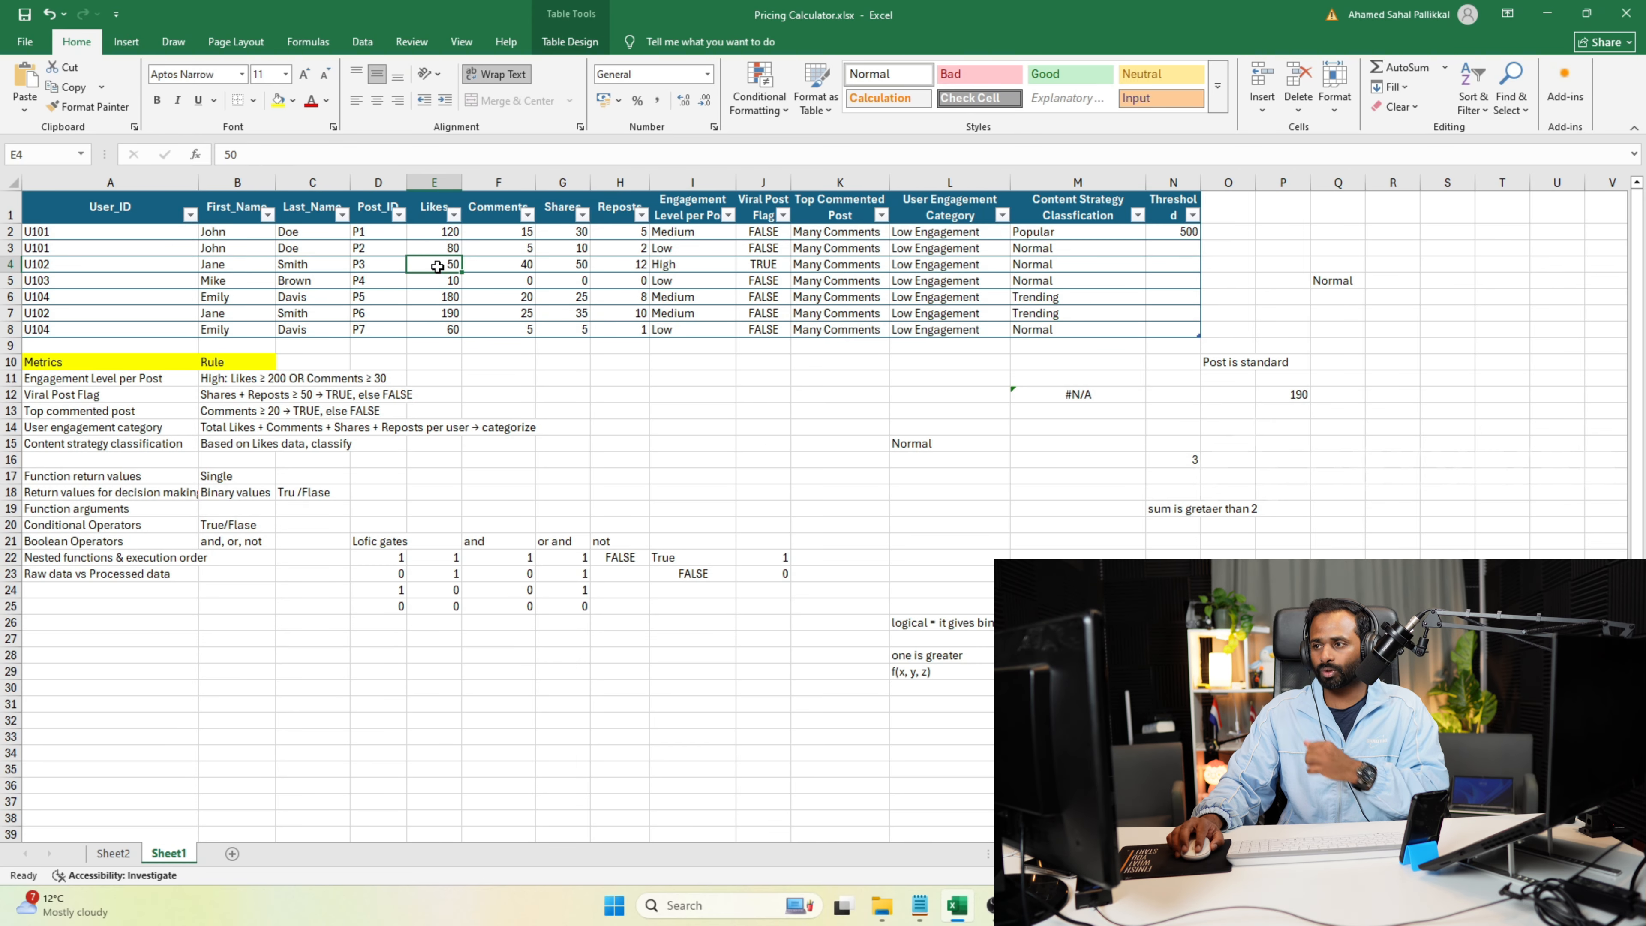
text(200)
key(Return)
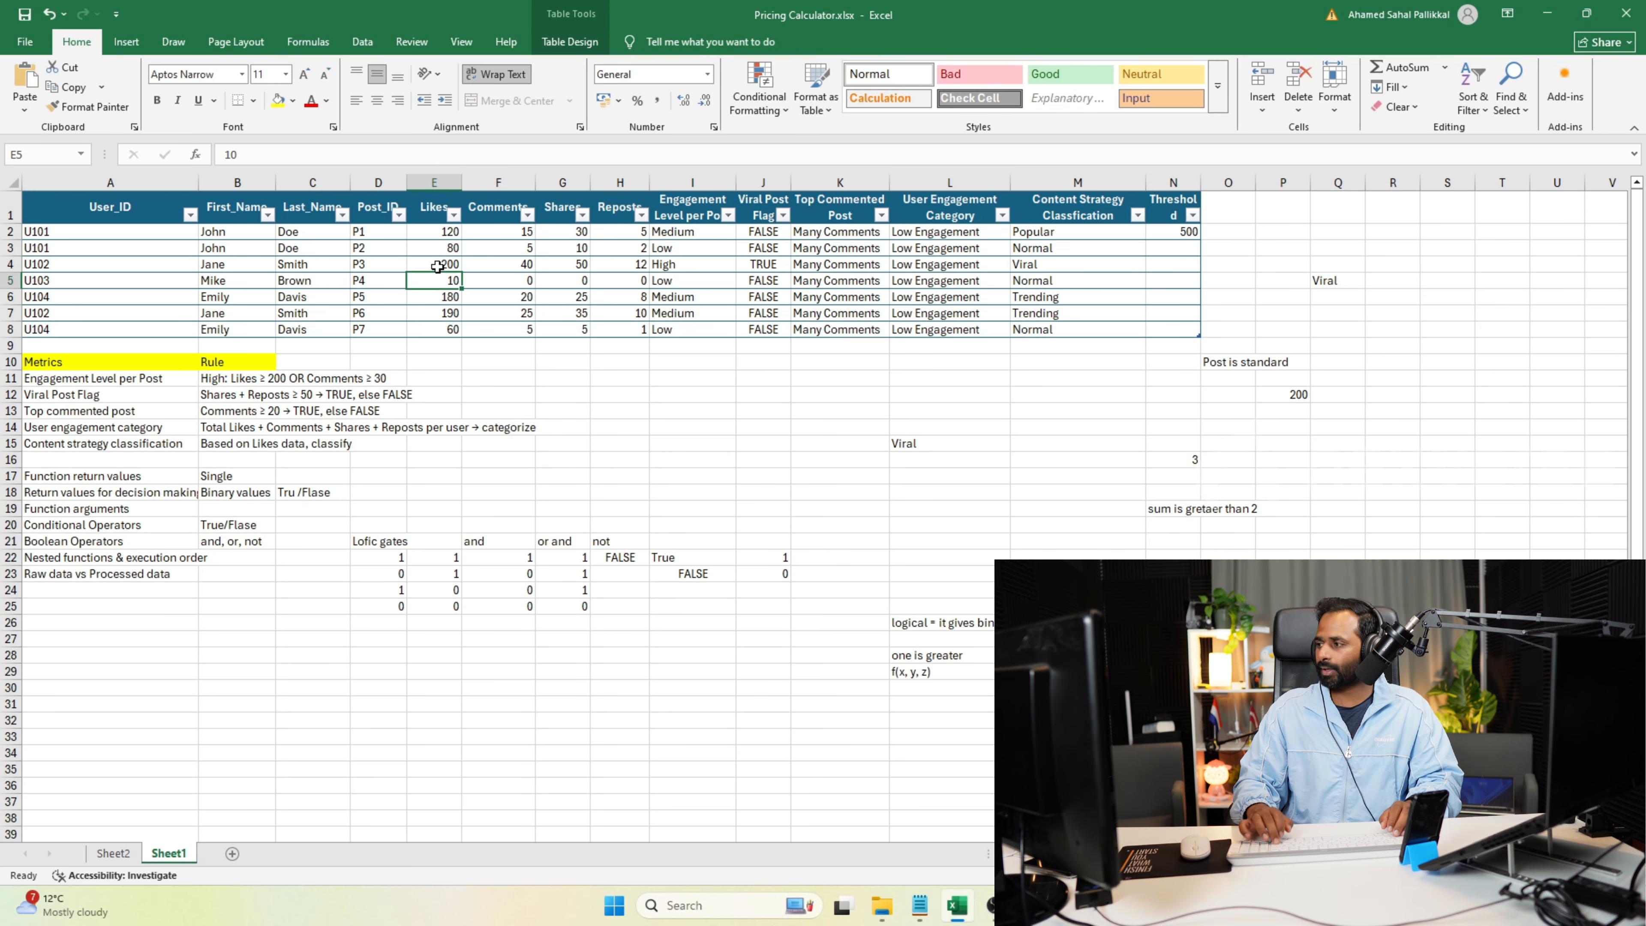
click(437, 267)
text(10)
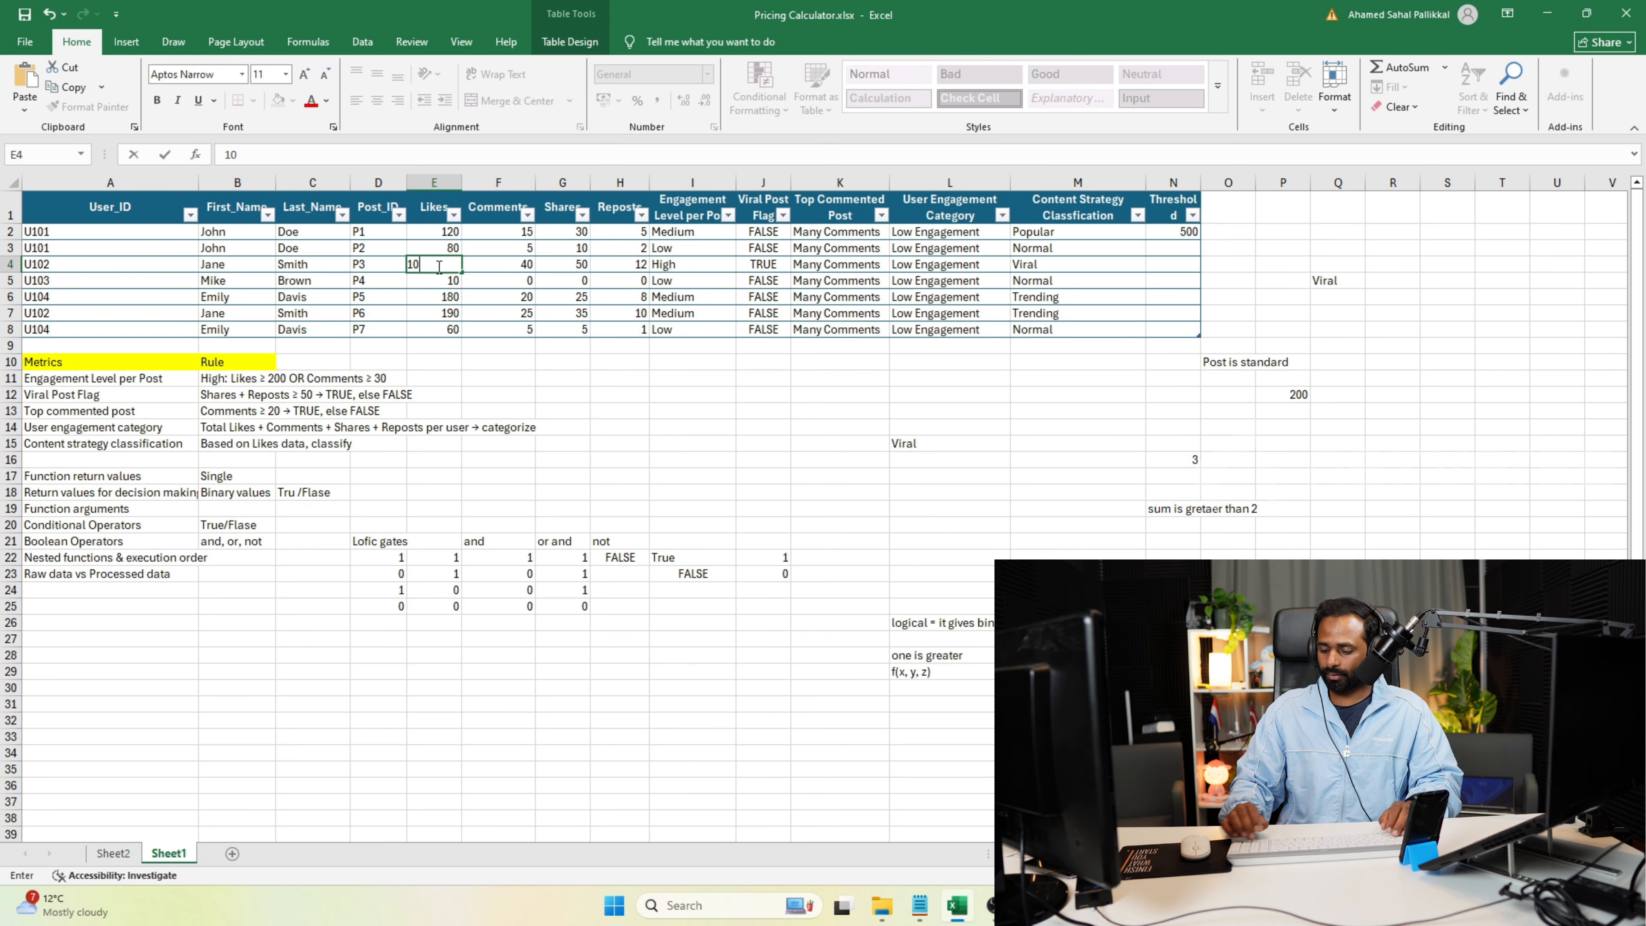
key(Return)
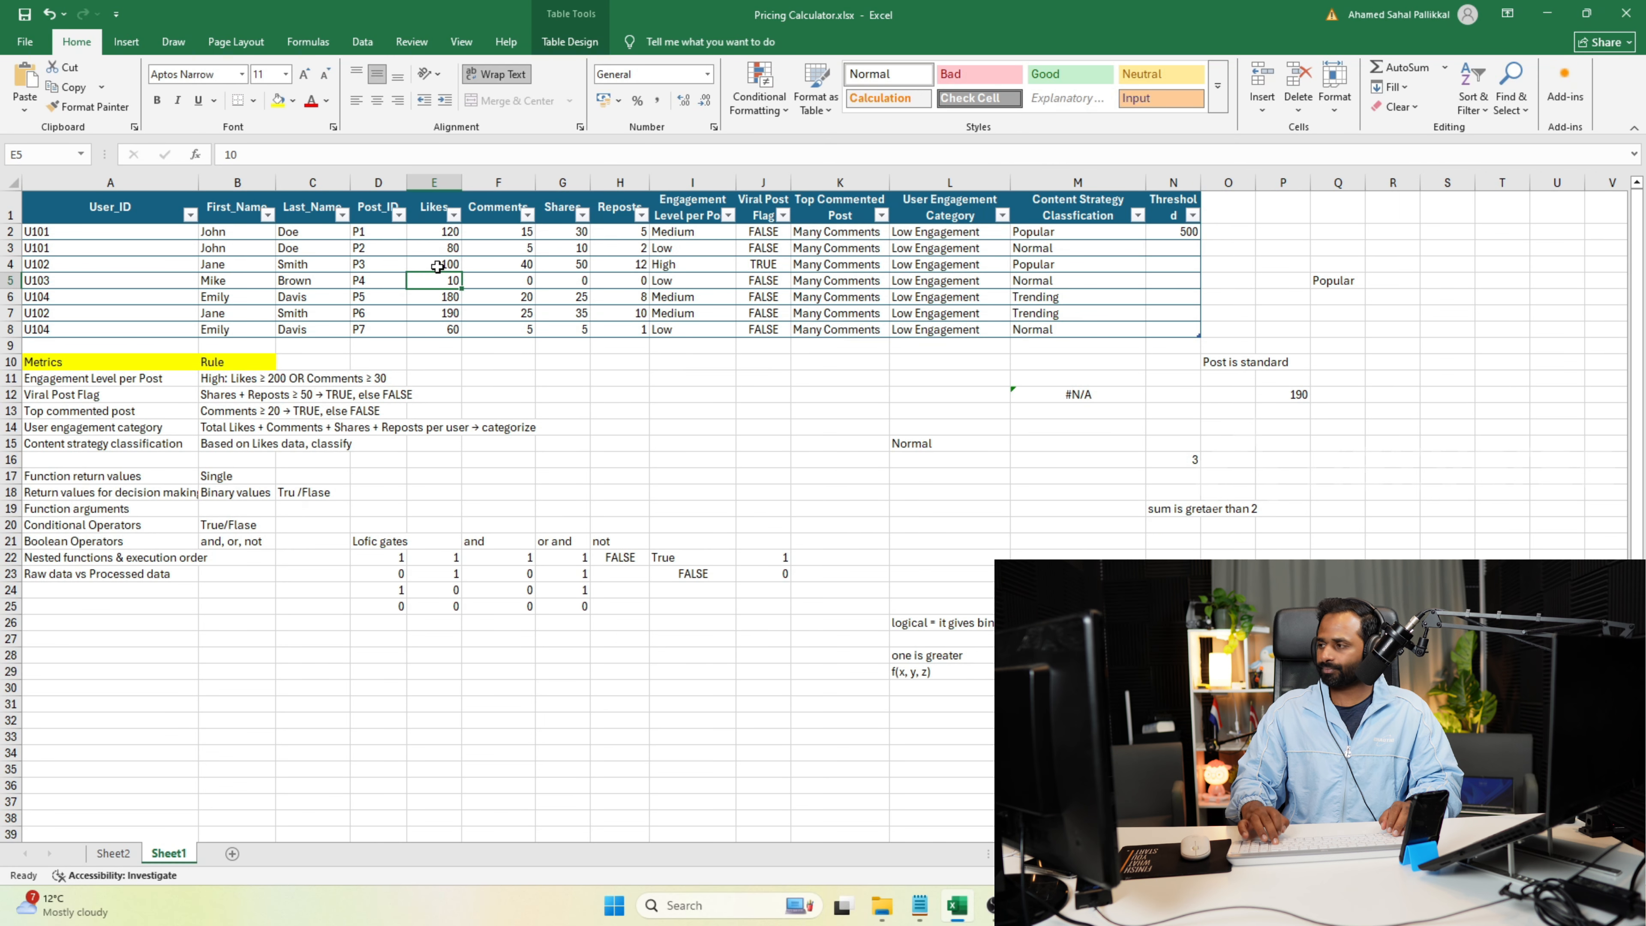
Replace the TRUE fallback condition in the IFS formula in Q5 with 1=1 and commit it.
click(1337, 292)
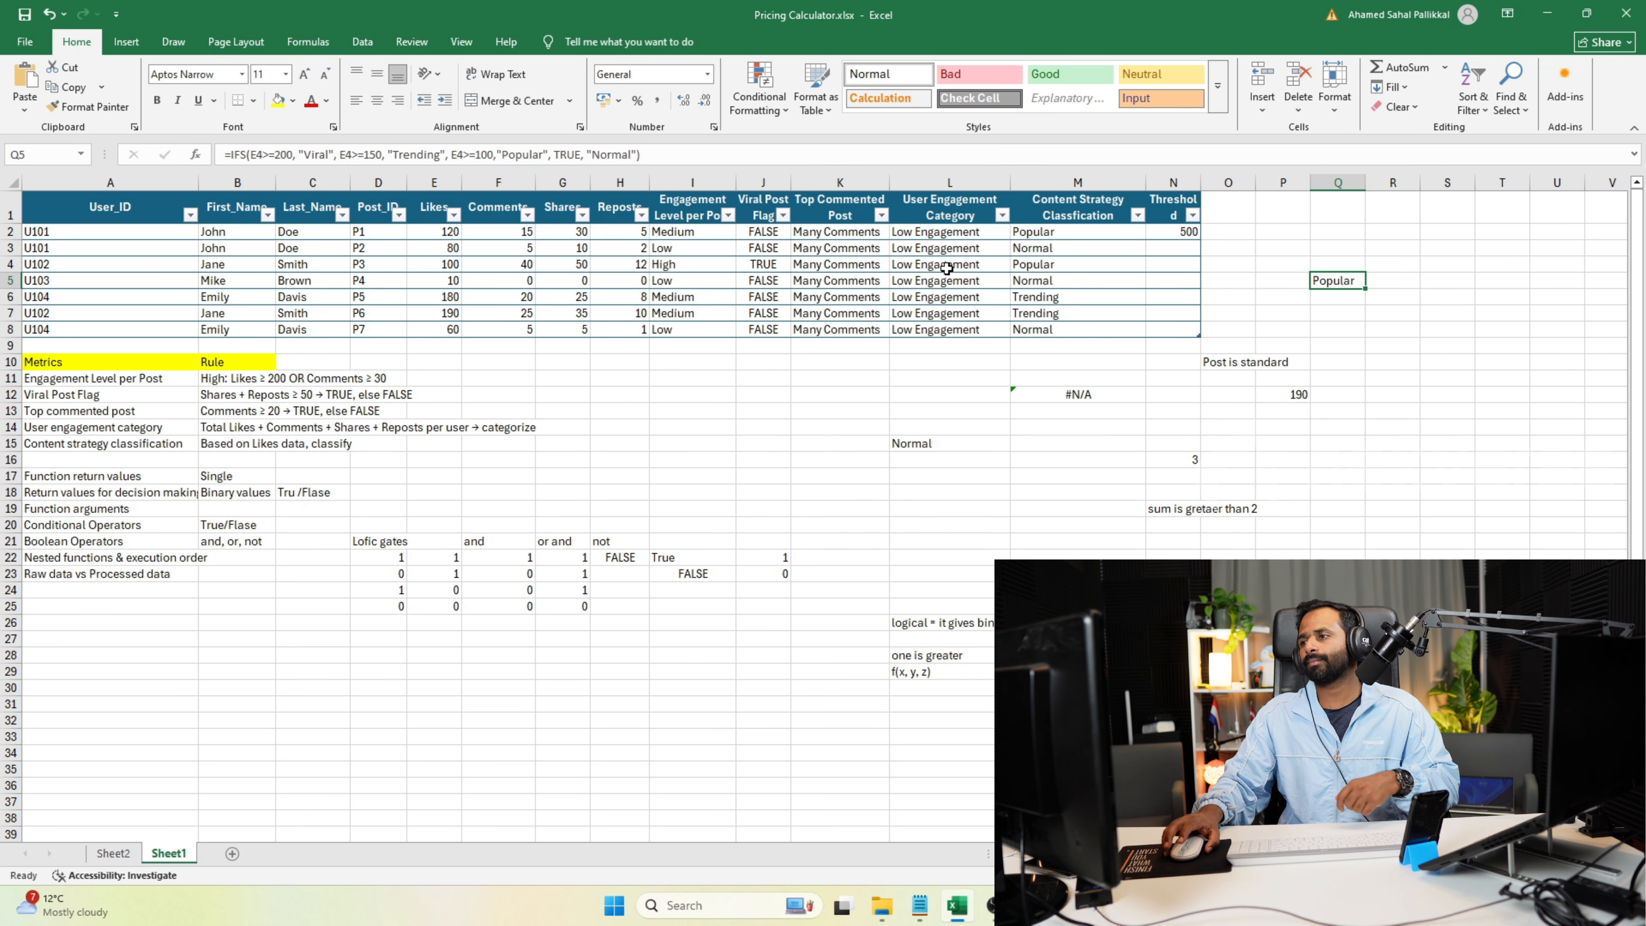
drag(551, 156, 645, 161)
double_click(570, 156)
text(1>2)
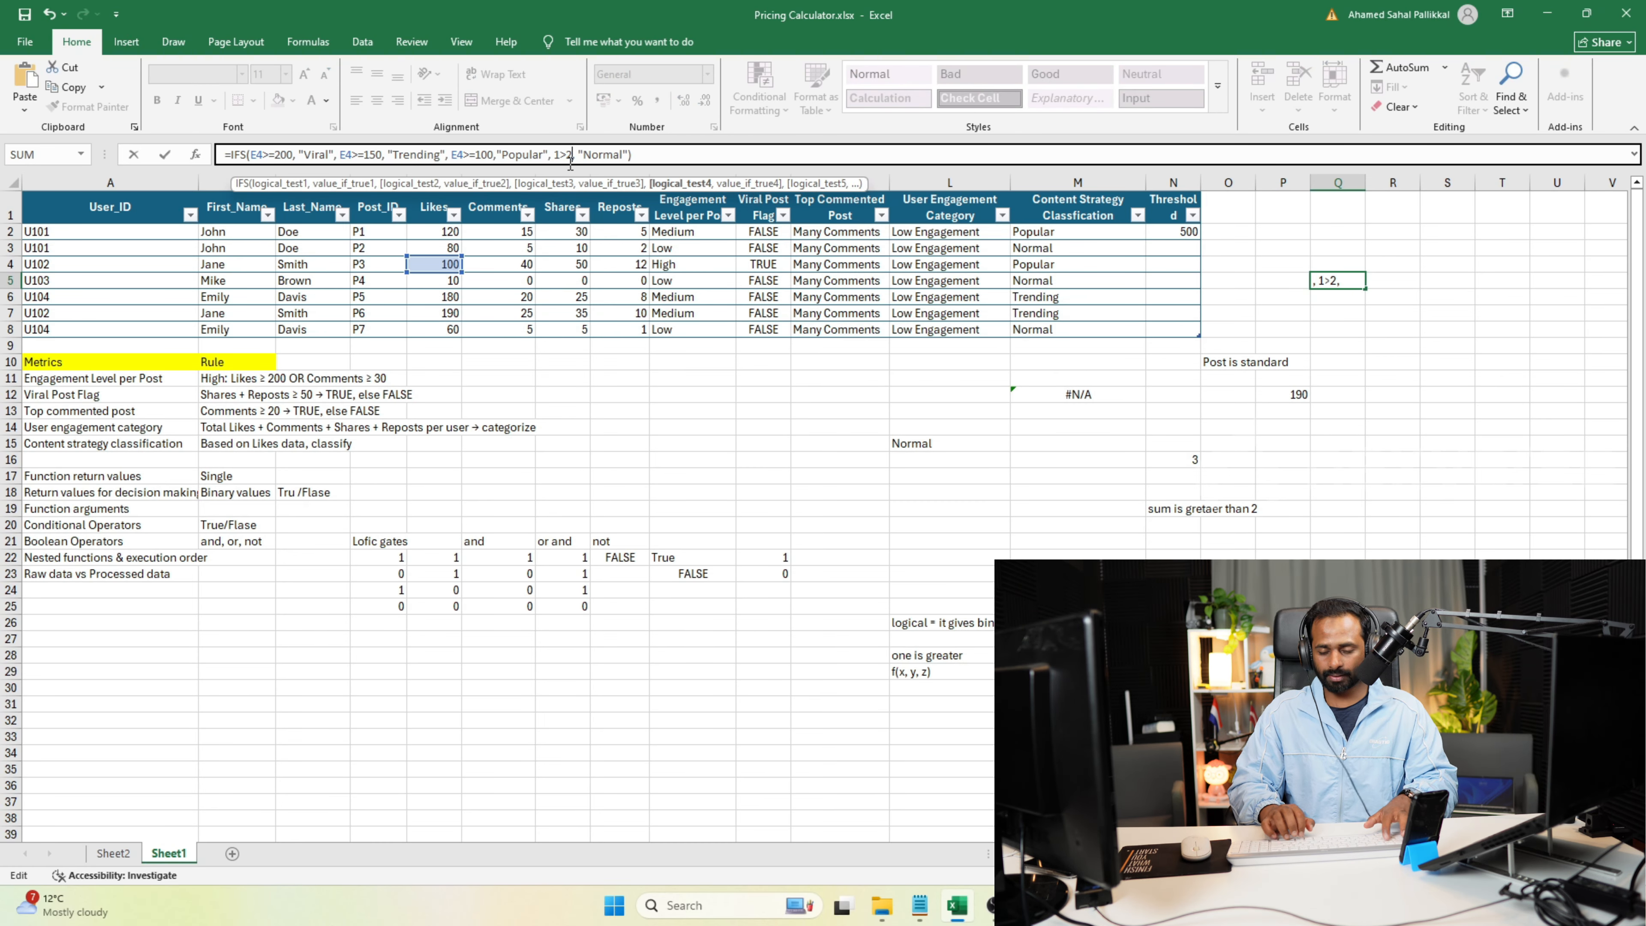
key(BackSpace)
key(BackSpace)
key(BackSpace)
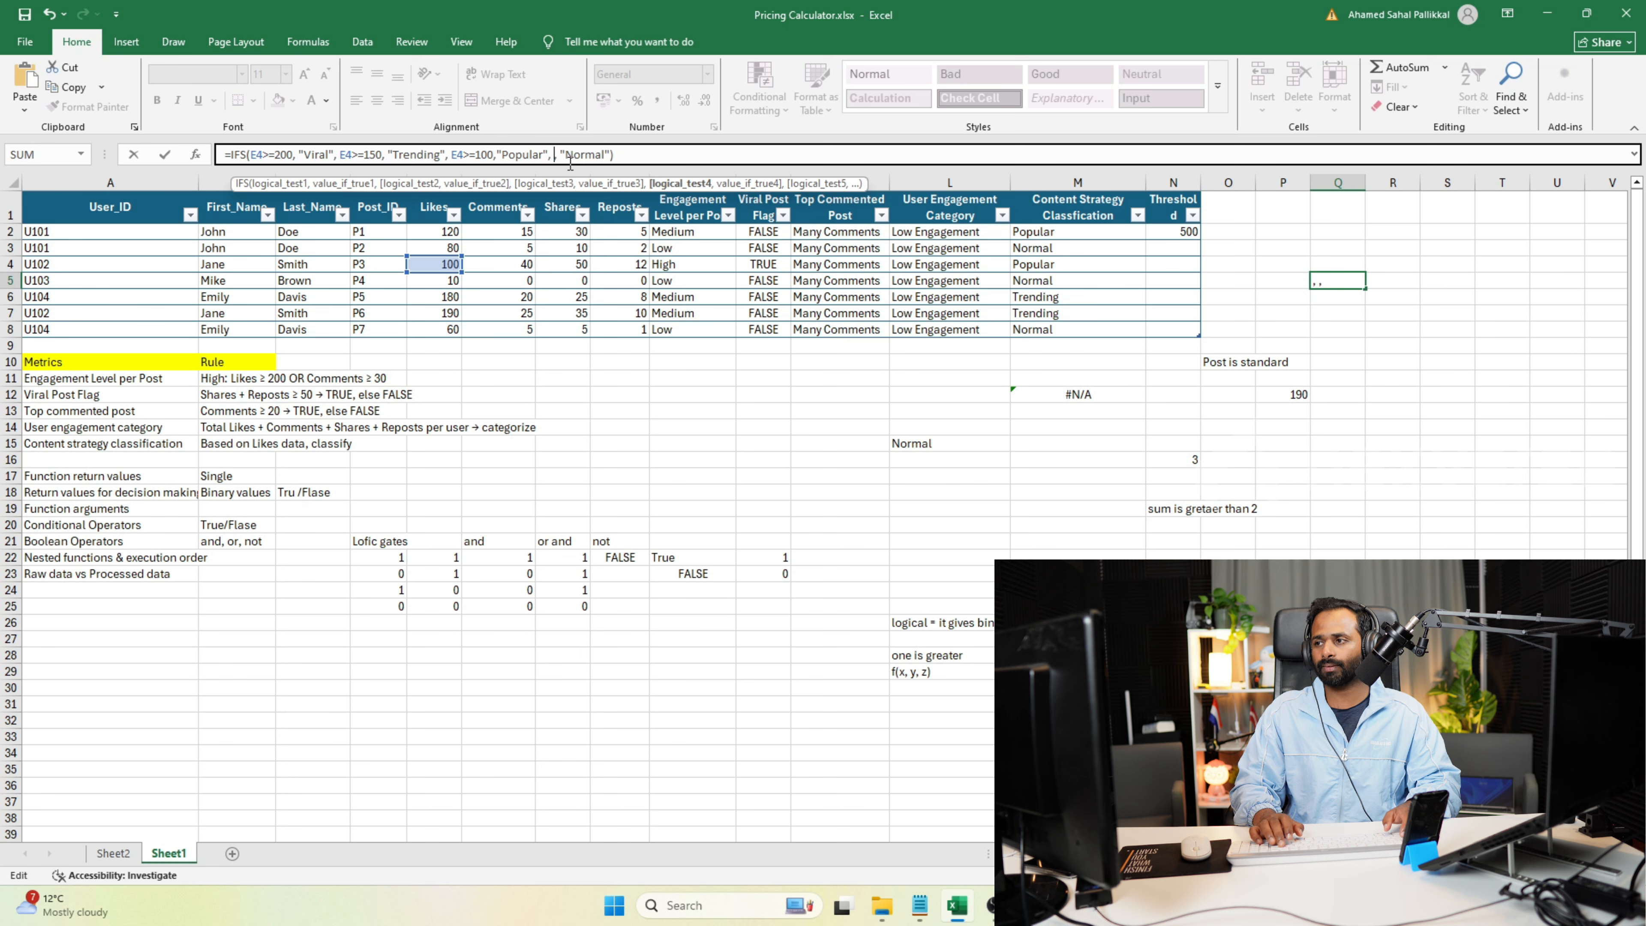
text(1=1)
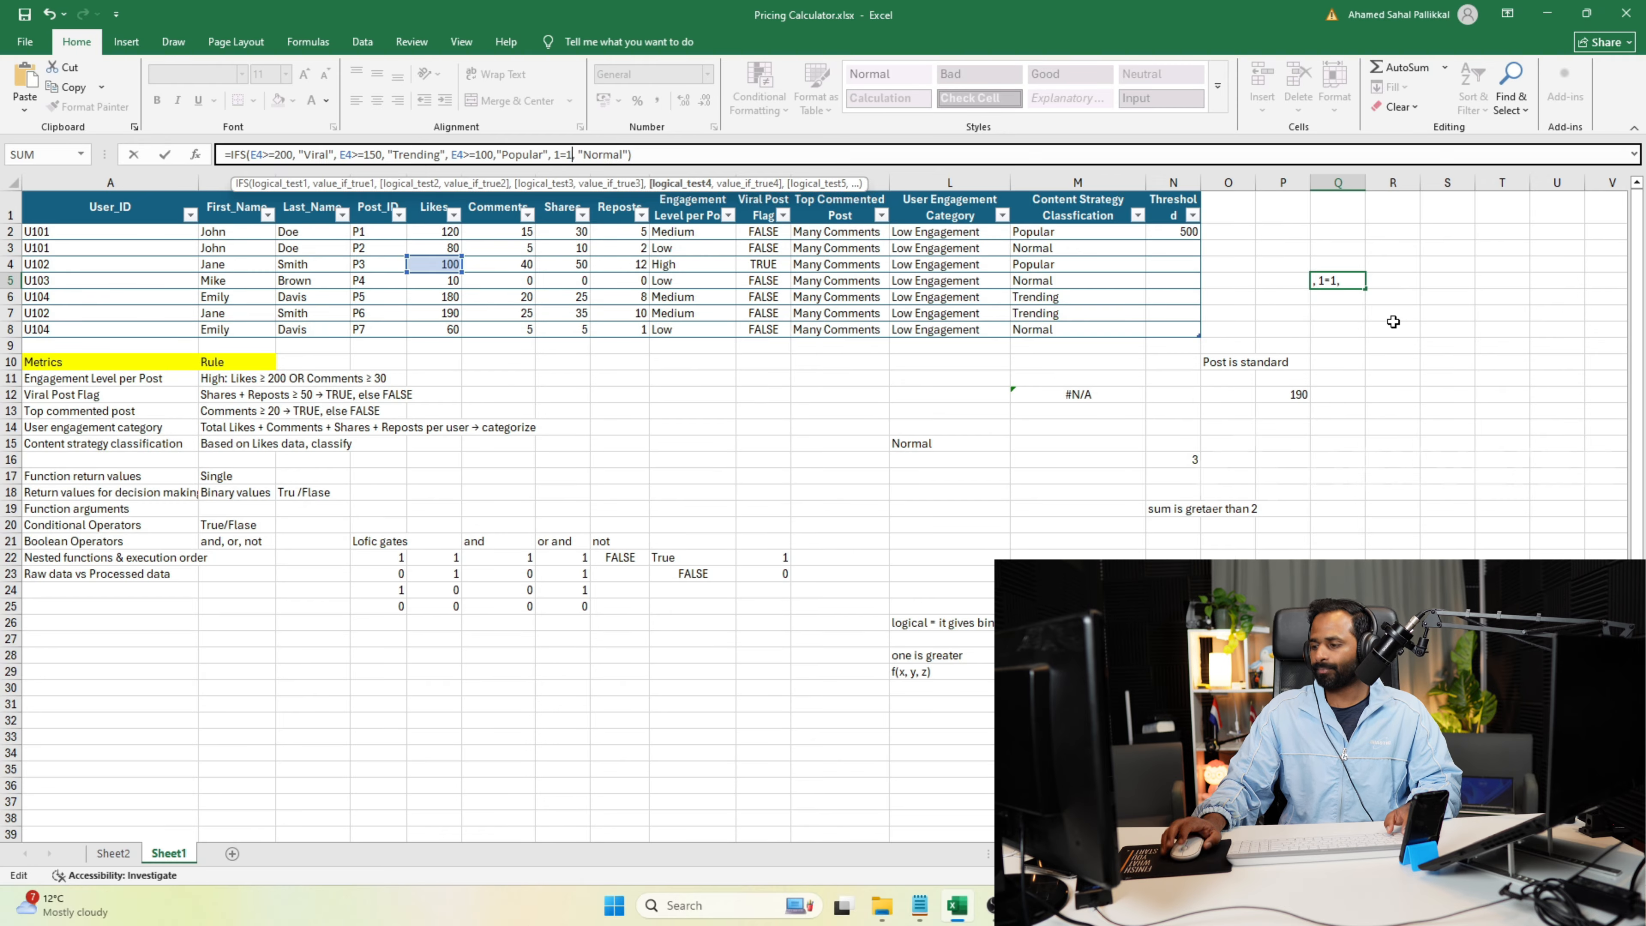
key(Return)
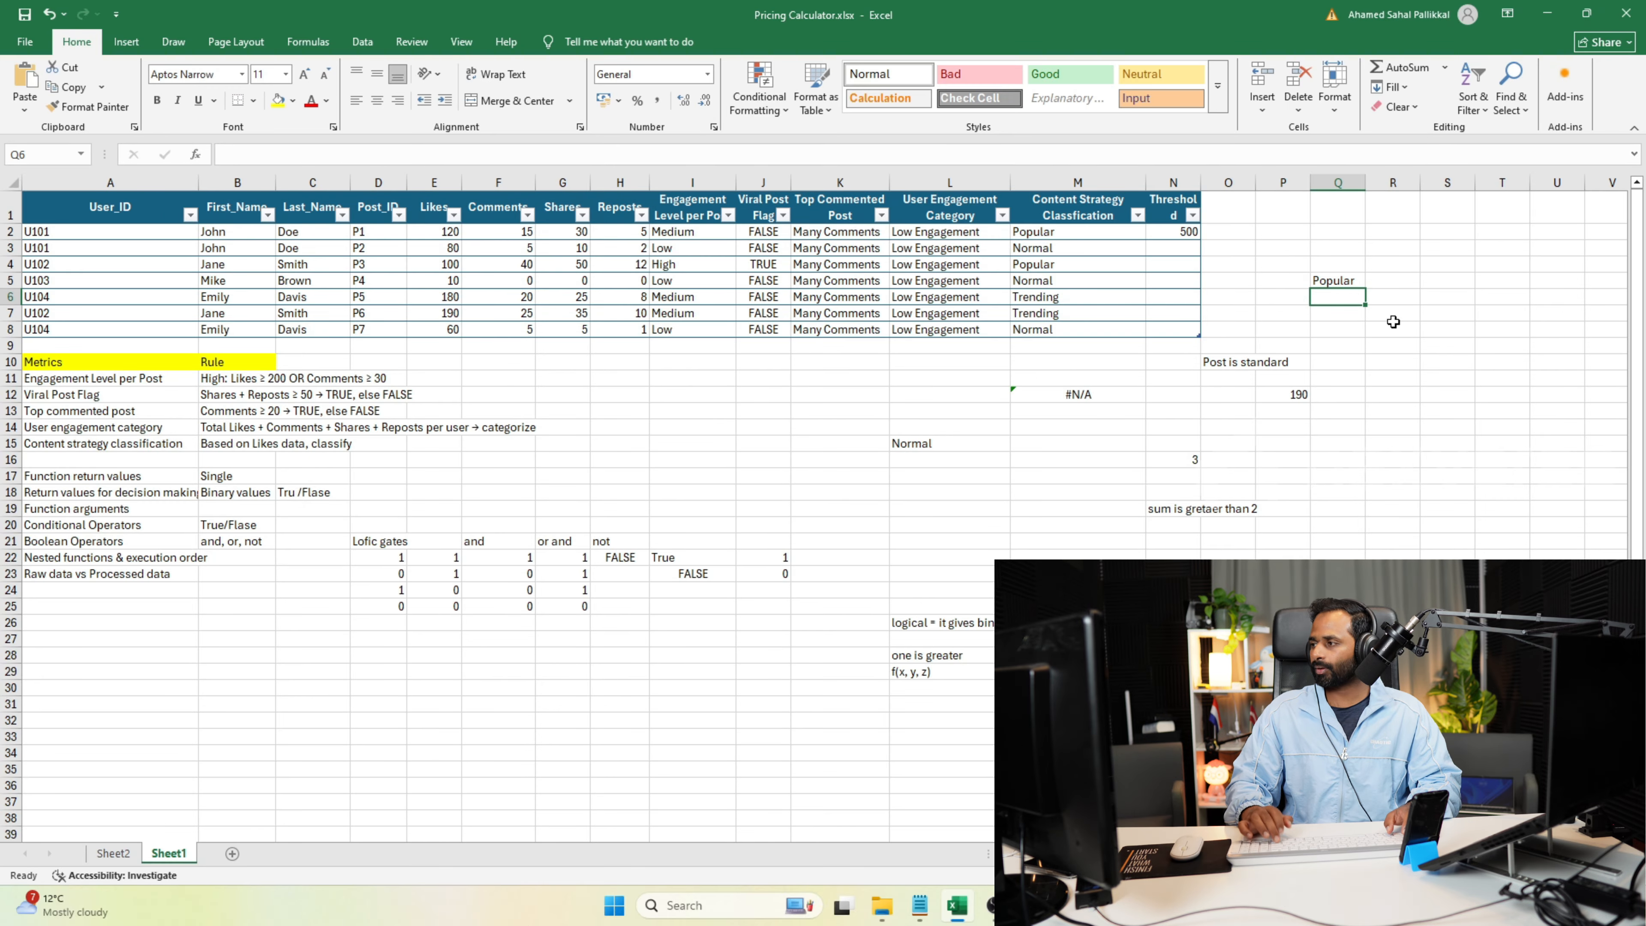
Set the Likes value in E4 back to 50 and check the result of the formula in Q5.
click(445, 269)
text(50)
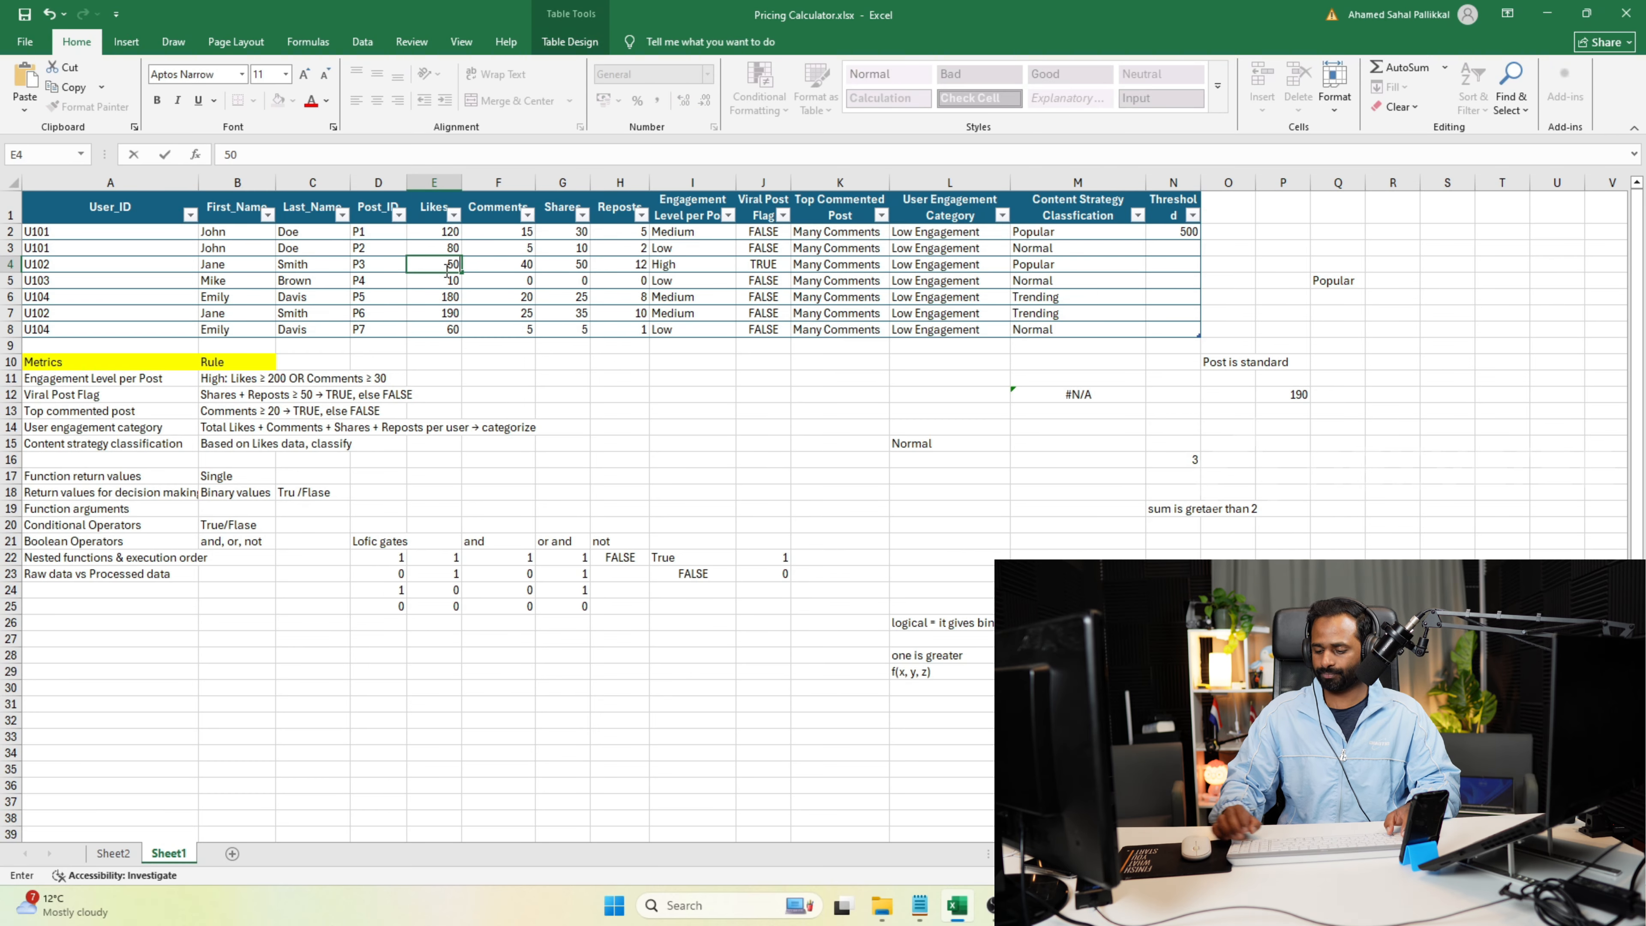
key(Return)
click(1331, 279)
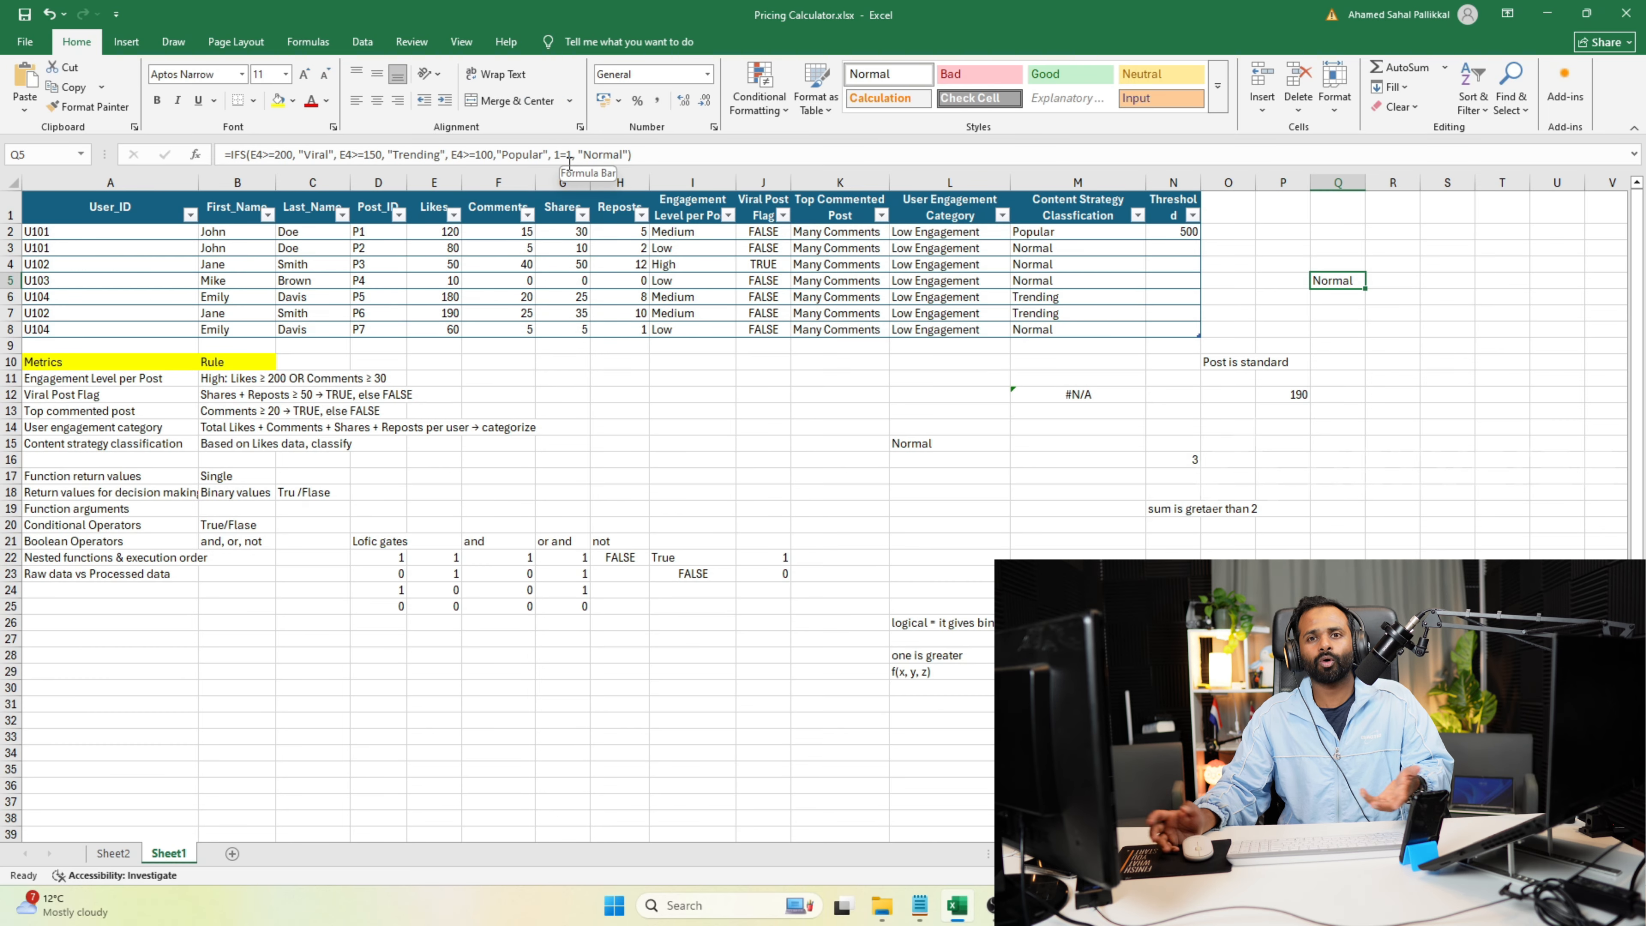
Replace the 1=1 condition in the IFS formula in Q5 with TRUE and commit it.
click(558, 154)
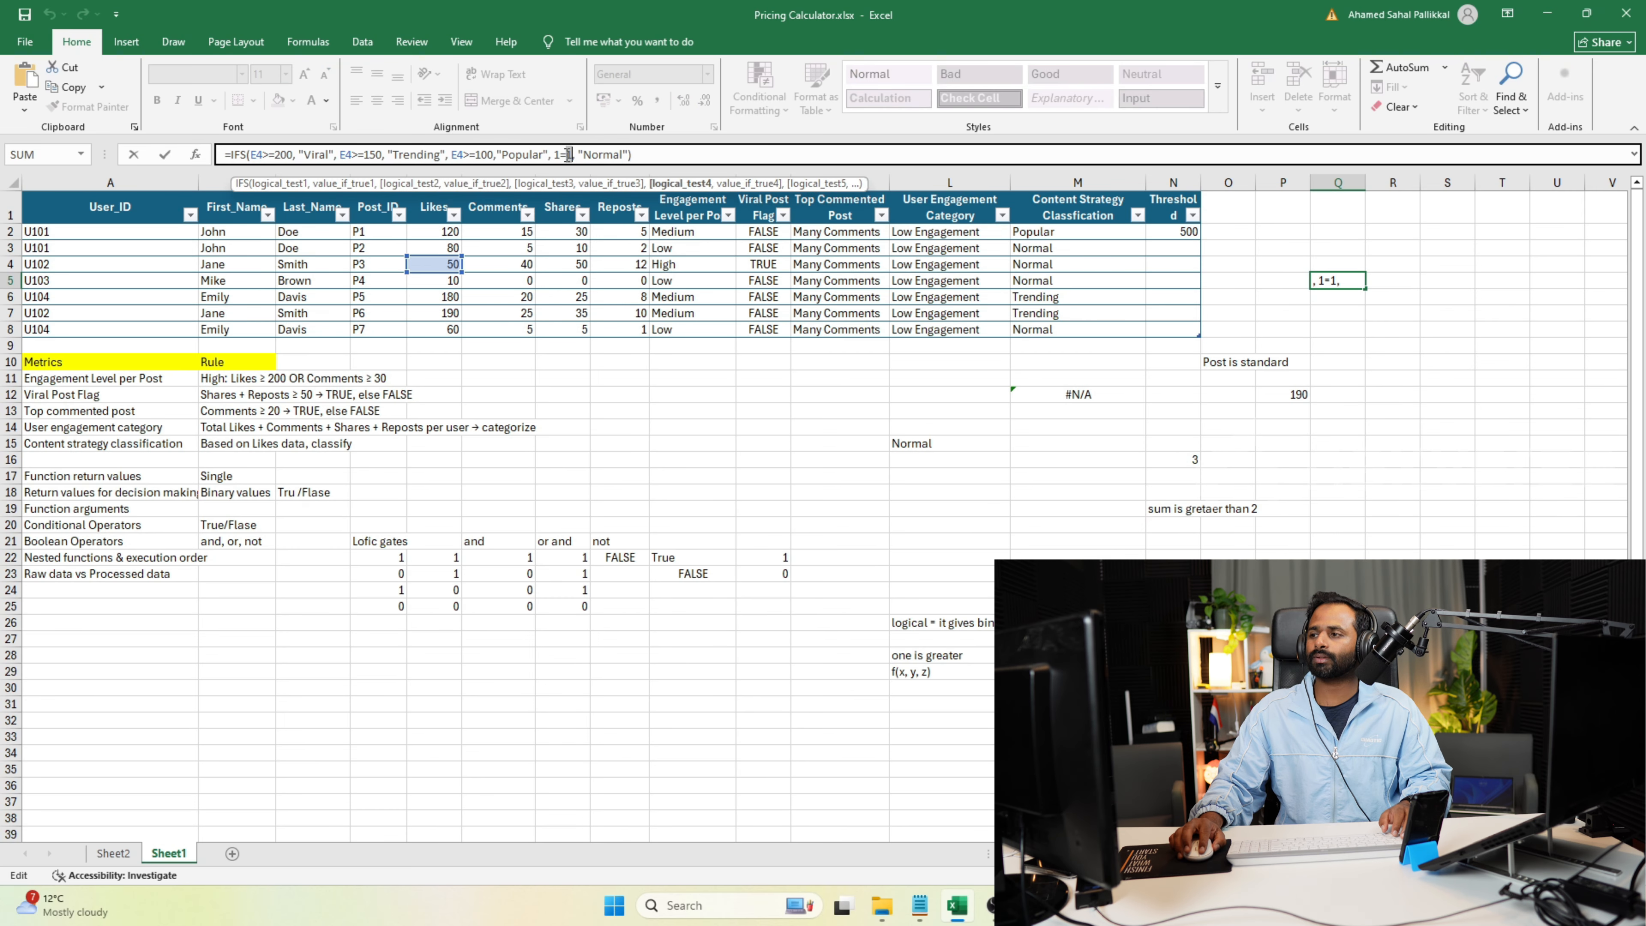
key(BackSpace)
key(BackSpace)
key(BackSpace)
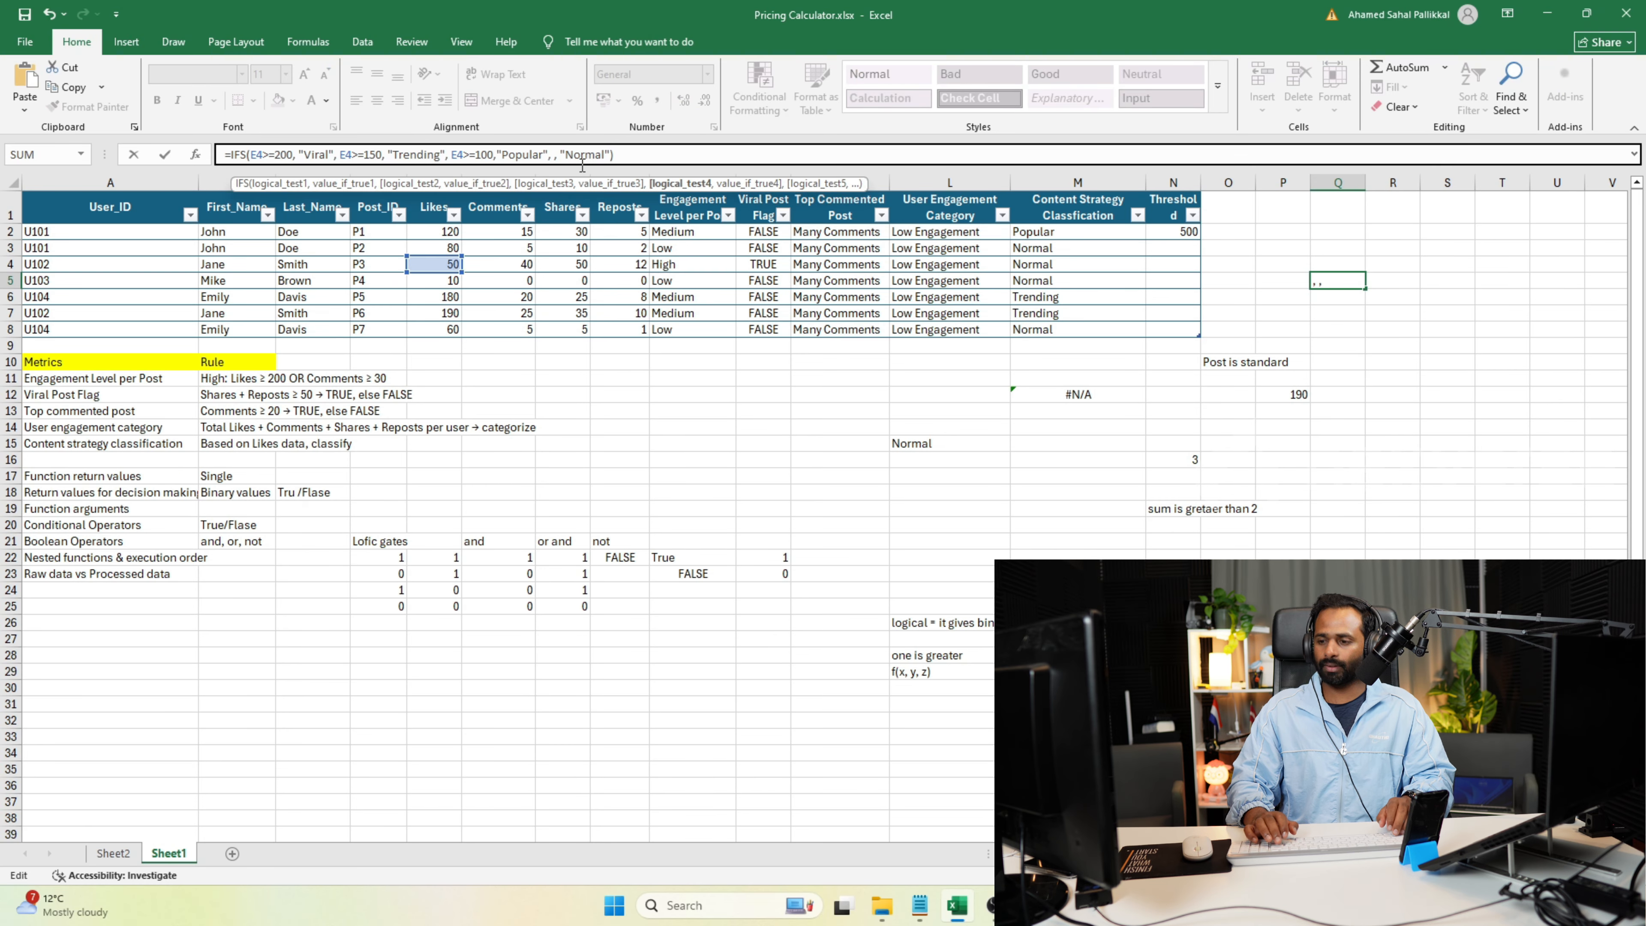
text(TRUE)
key(Return)
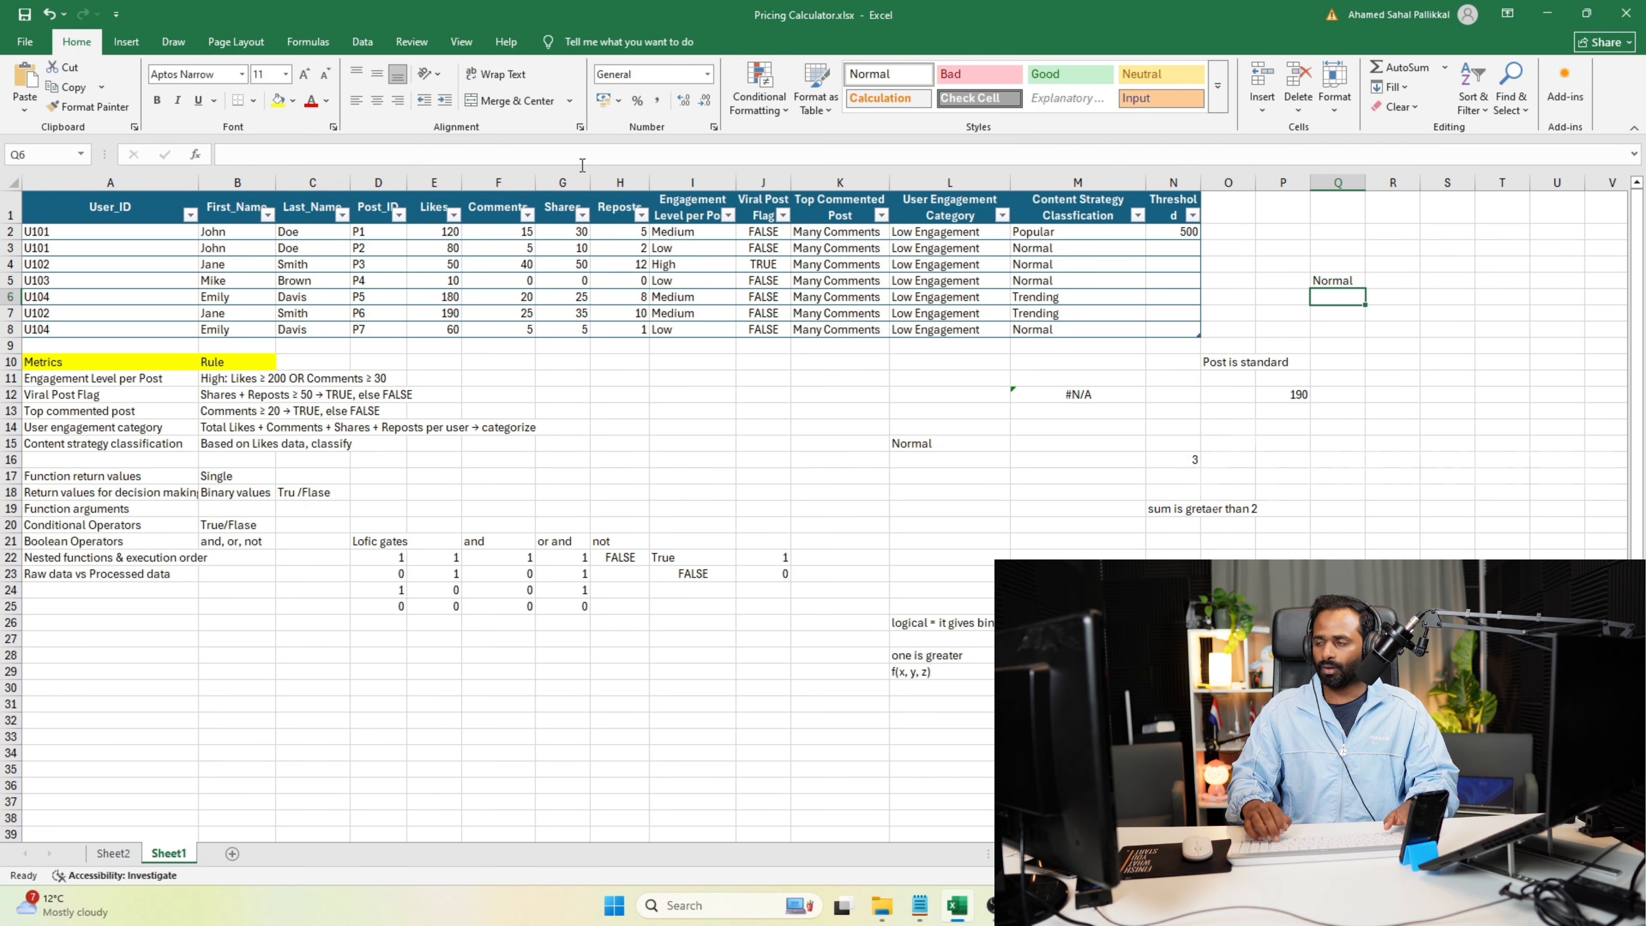
click(1346, 282)
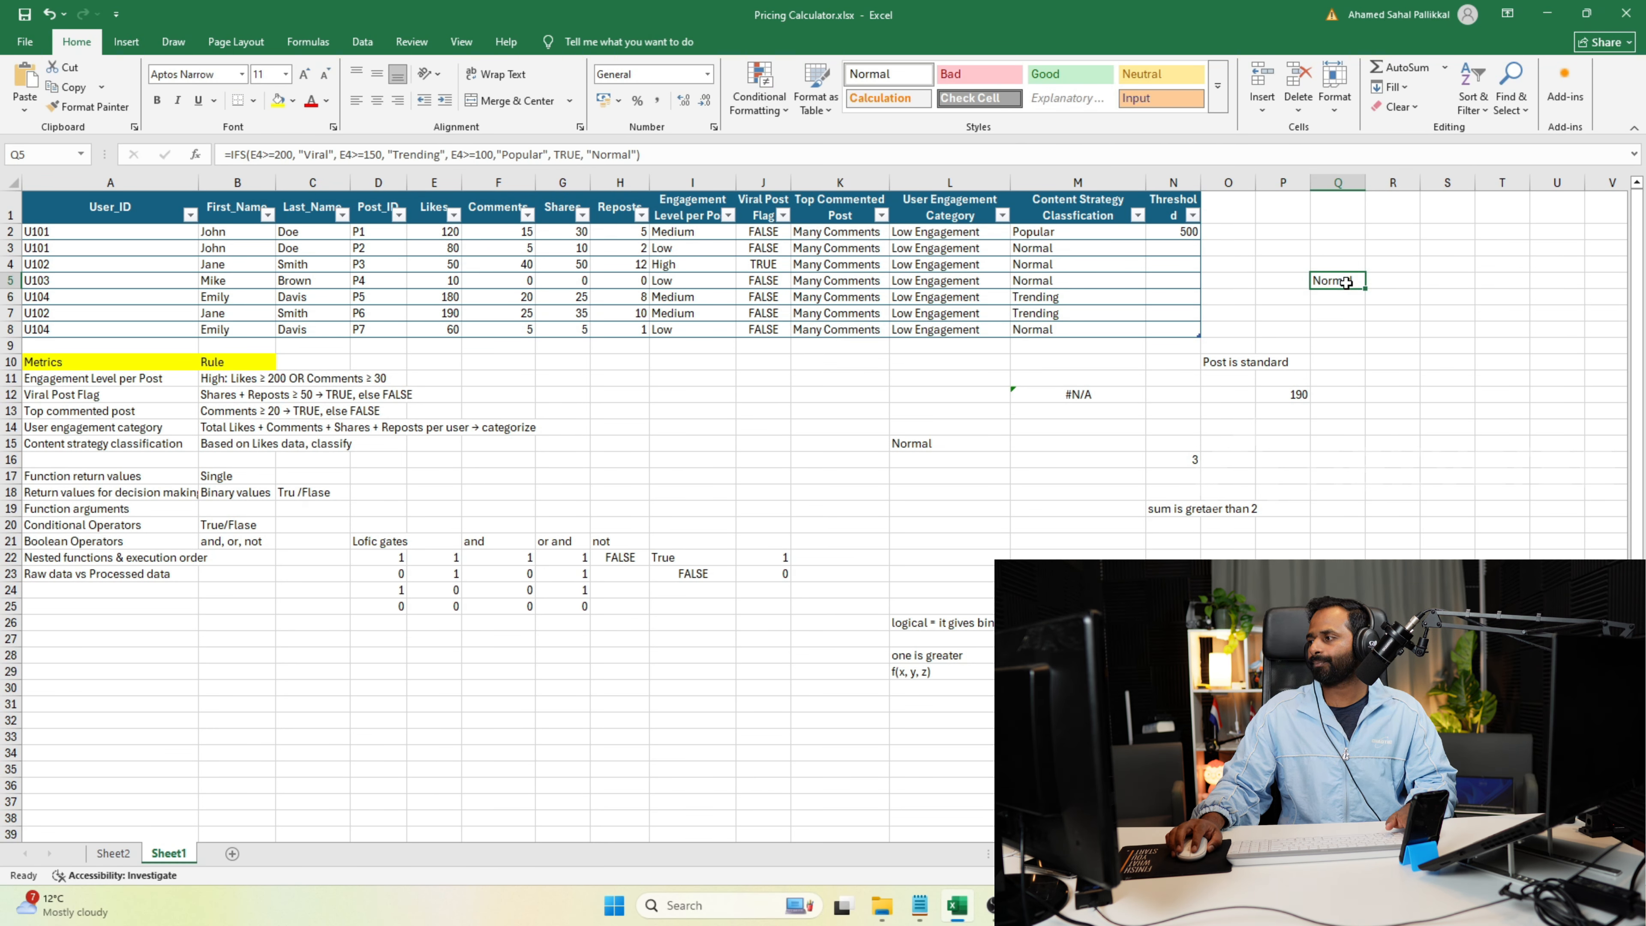
Review the note on nested functions and execution order, and examine the condition and result pairs of the IFS formula in Q5.
click(91, 542)
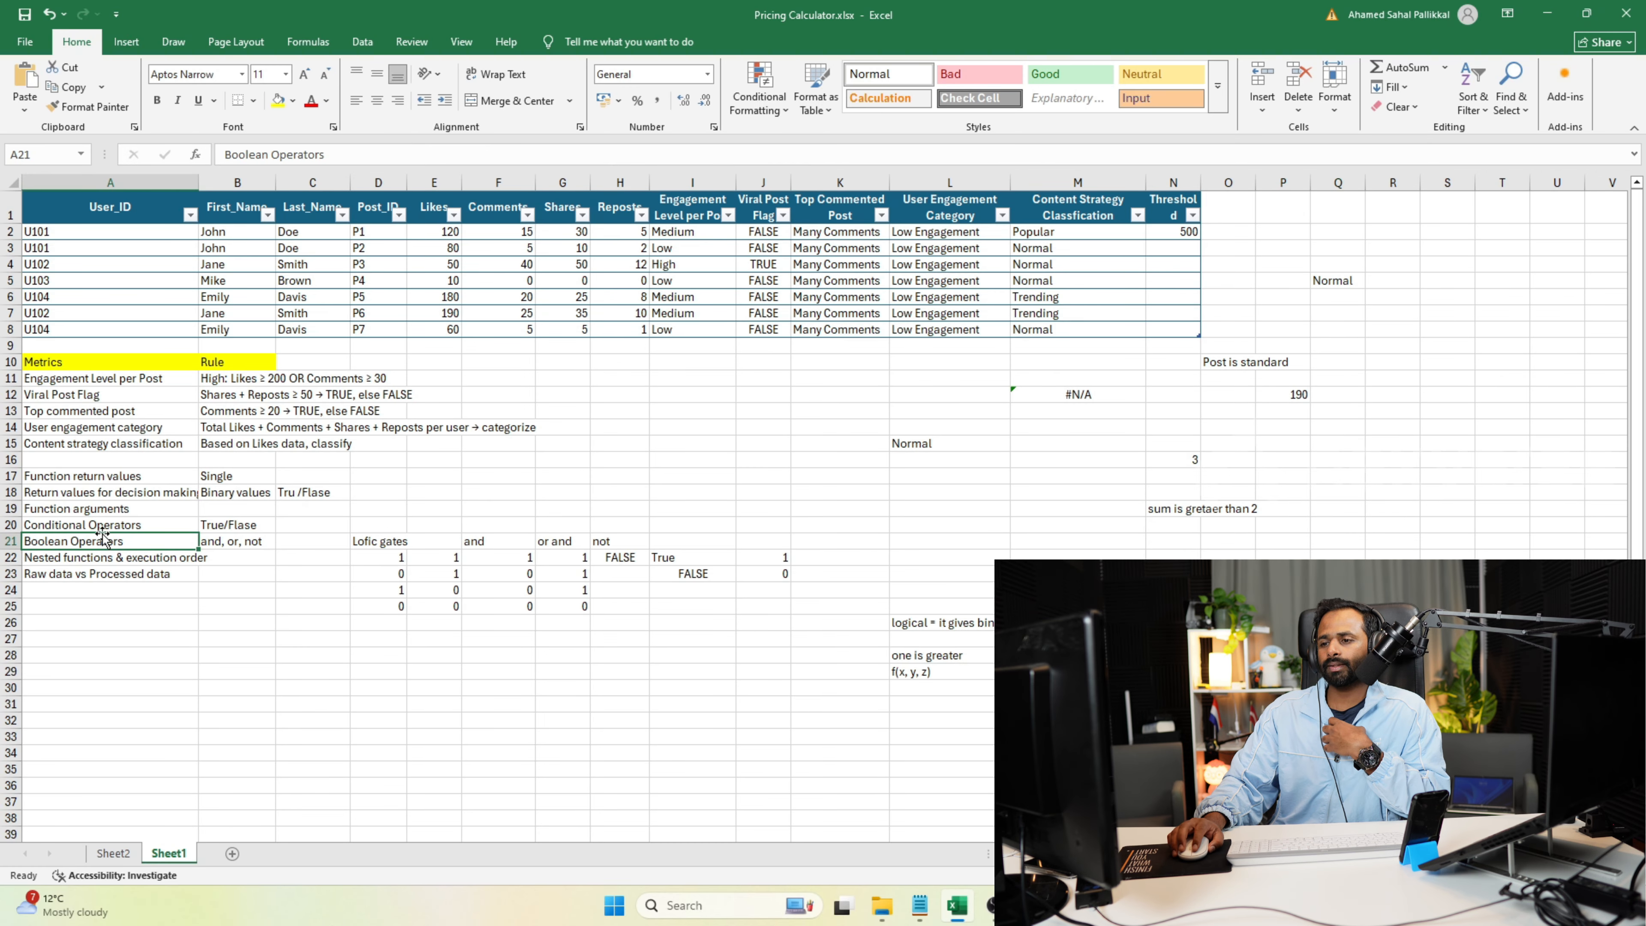
drag(134, 569, 135, 564)
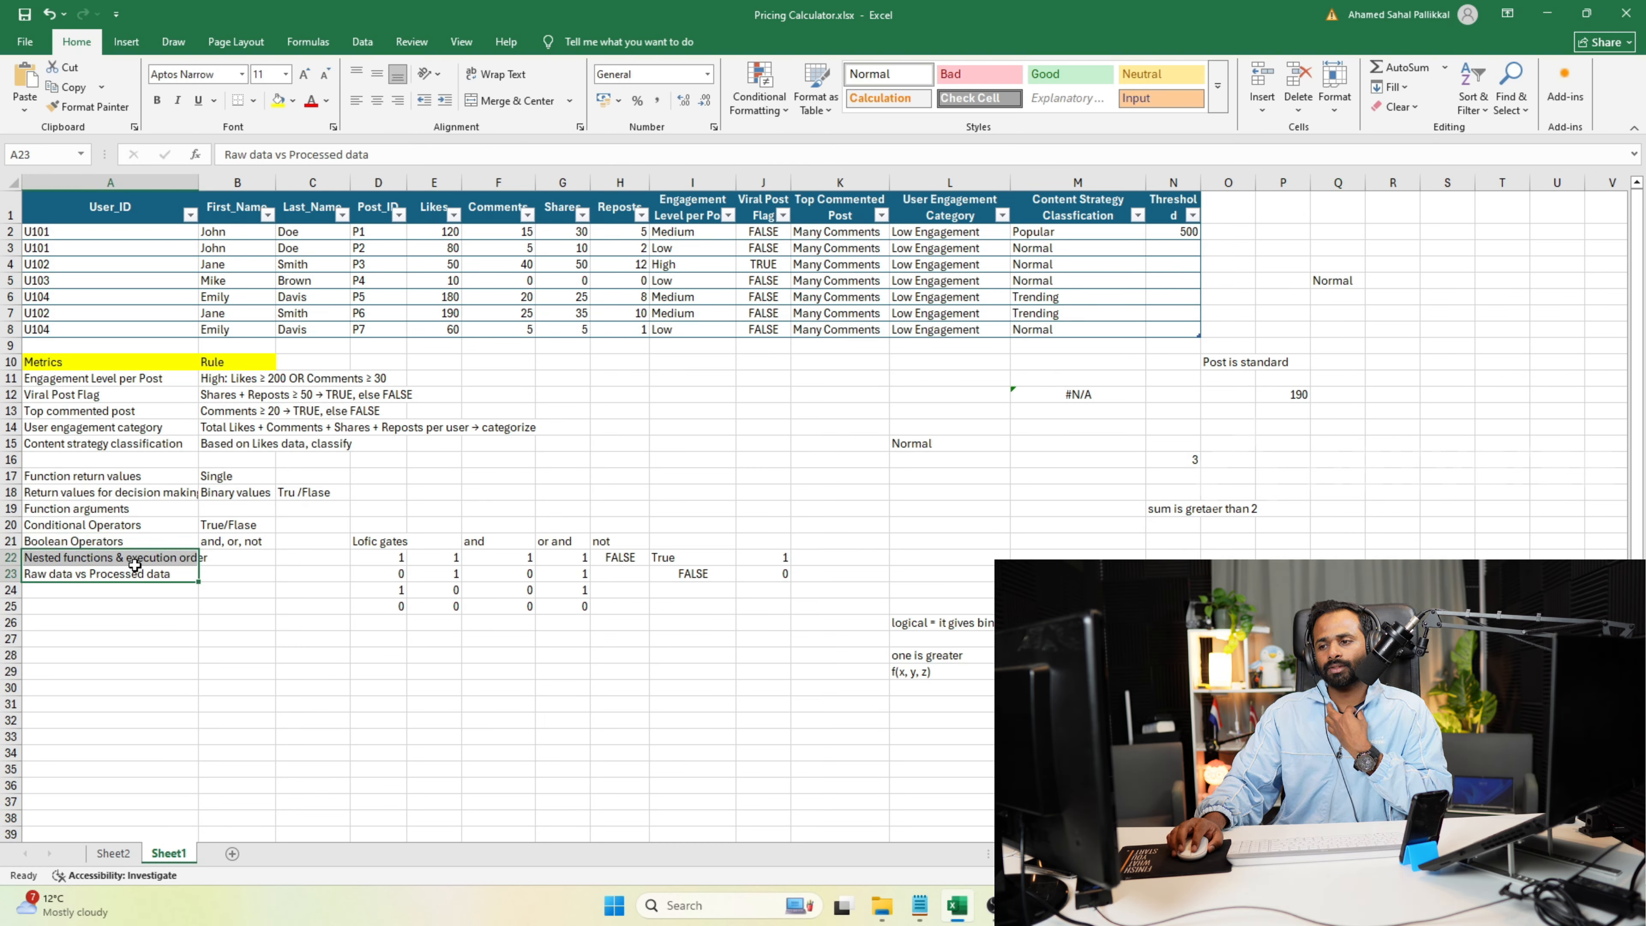
click(151, 562)
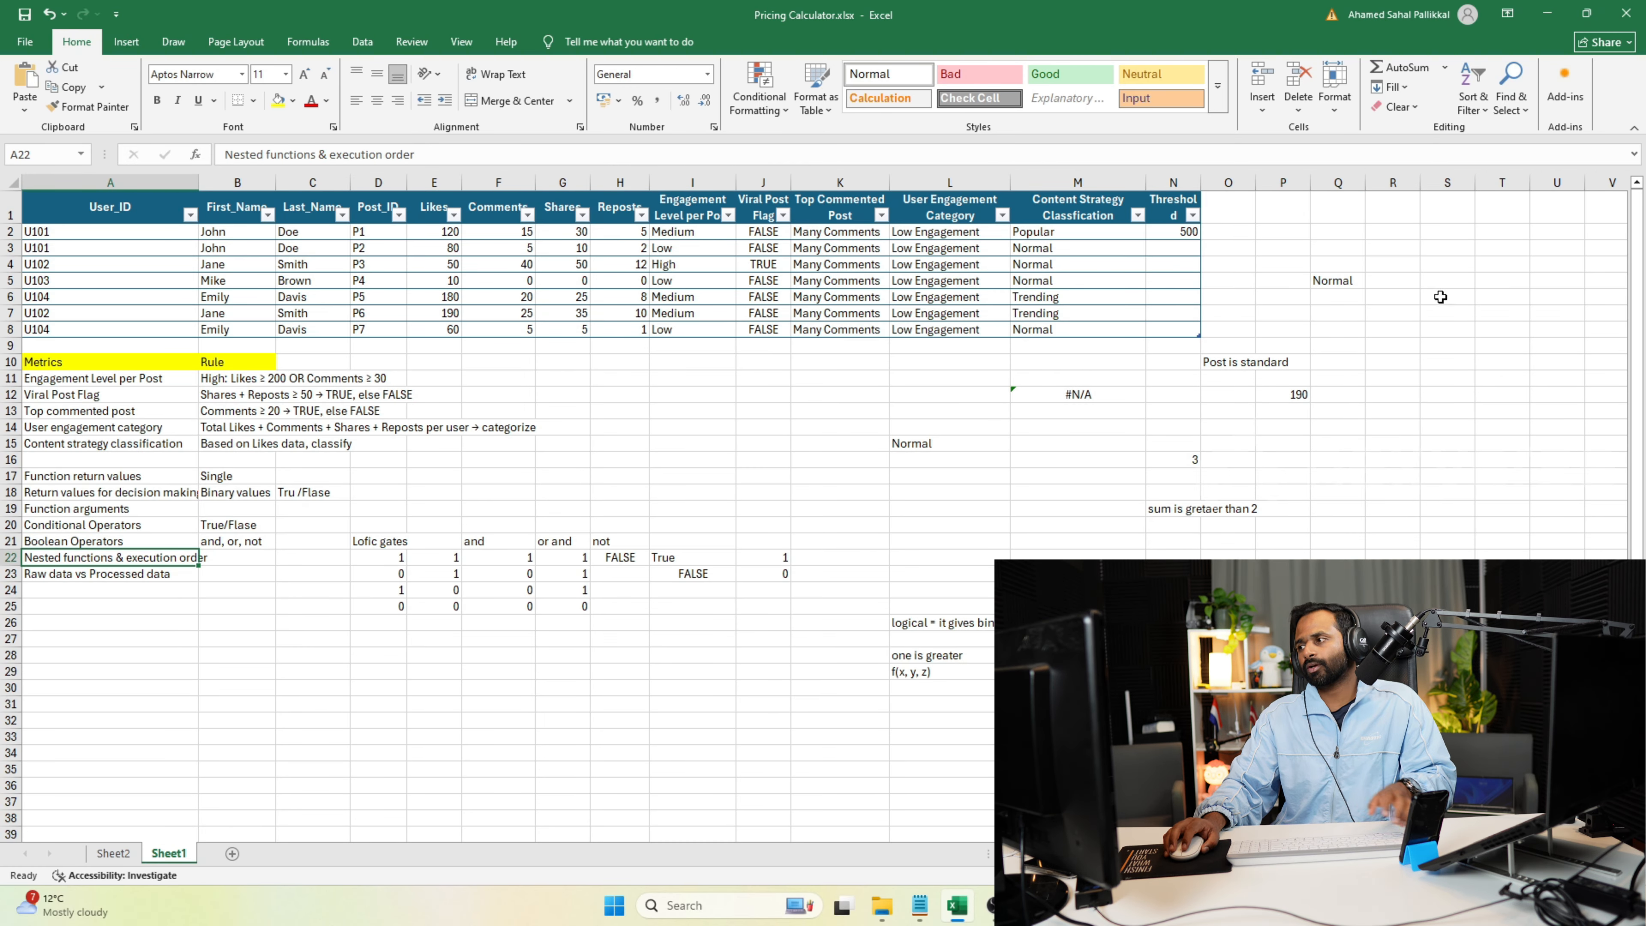
click(1346, 282)
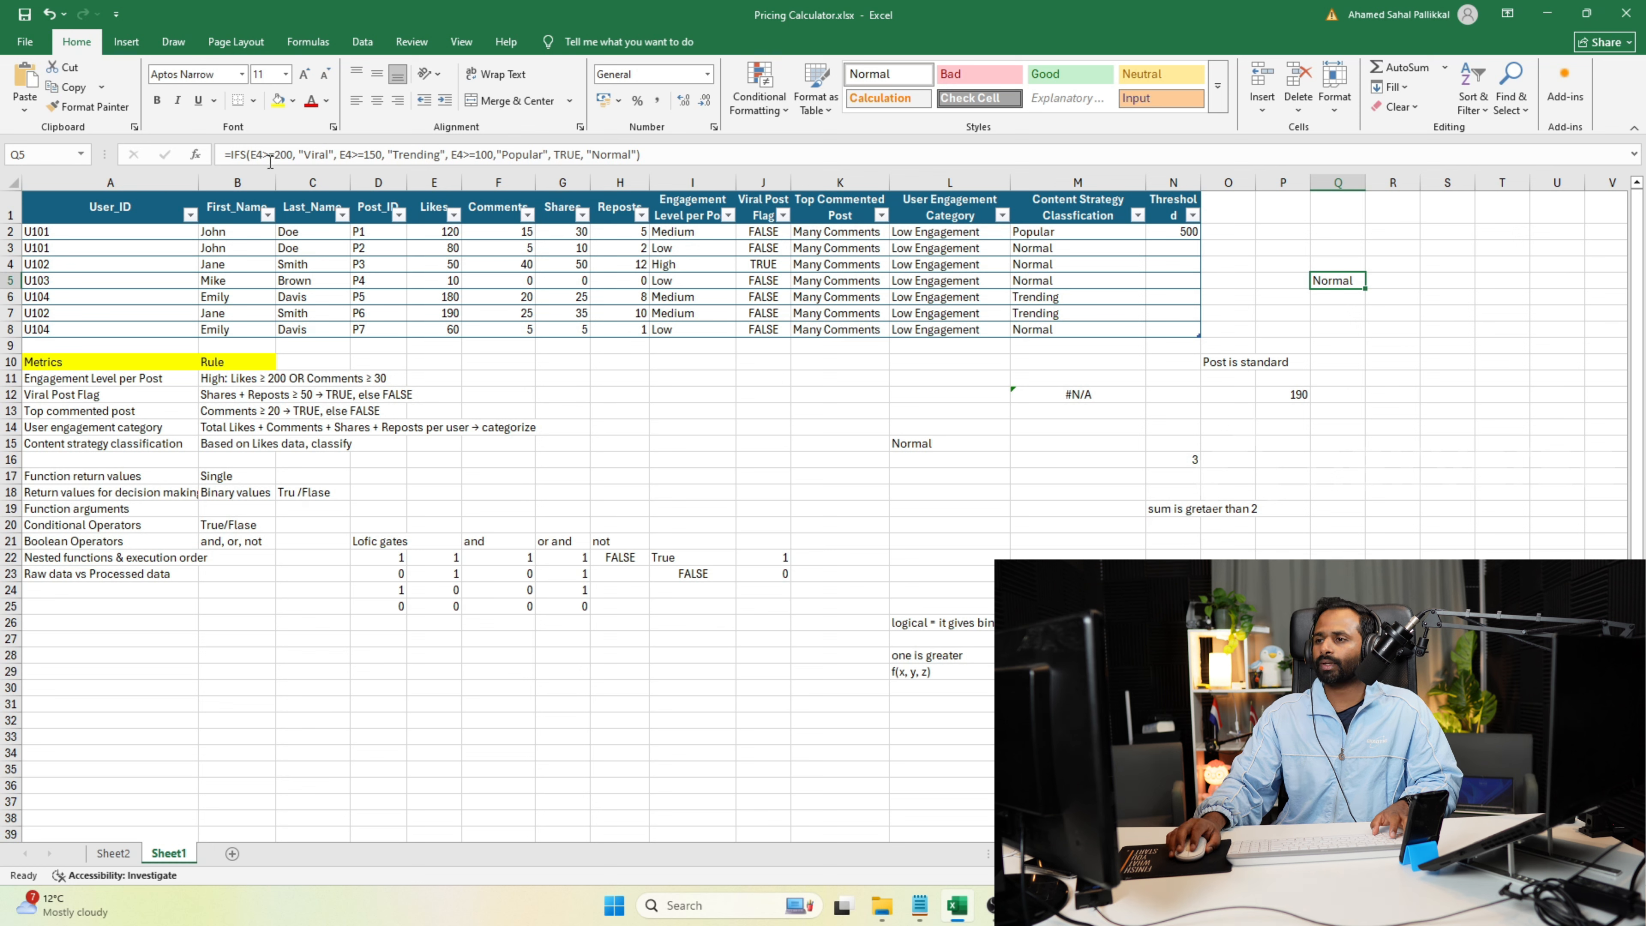
drag(251, 154, 289, 155)
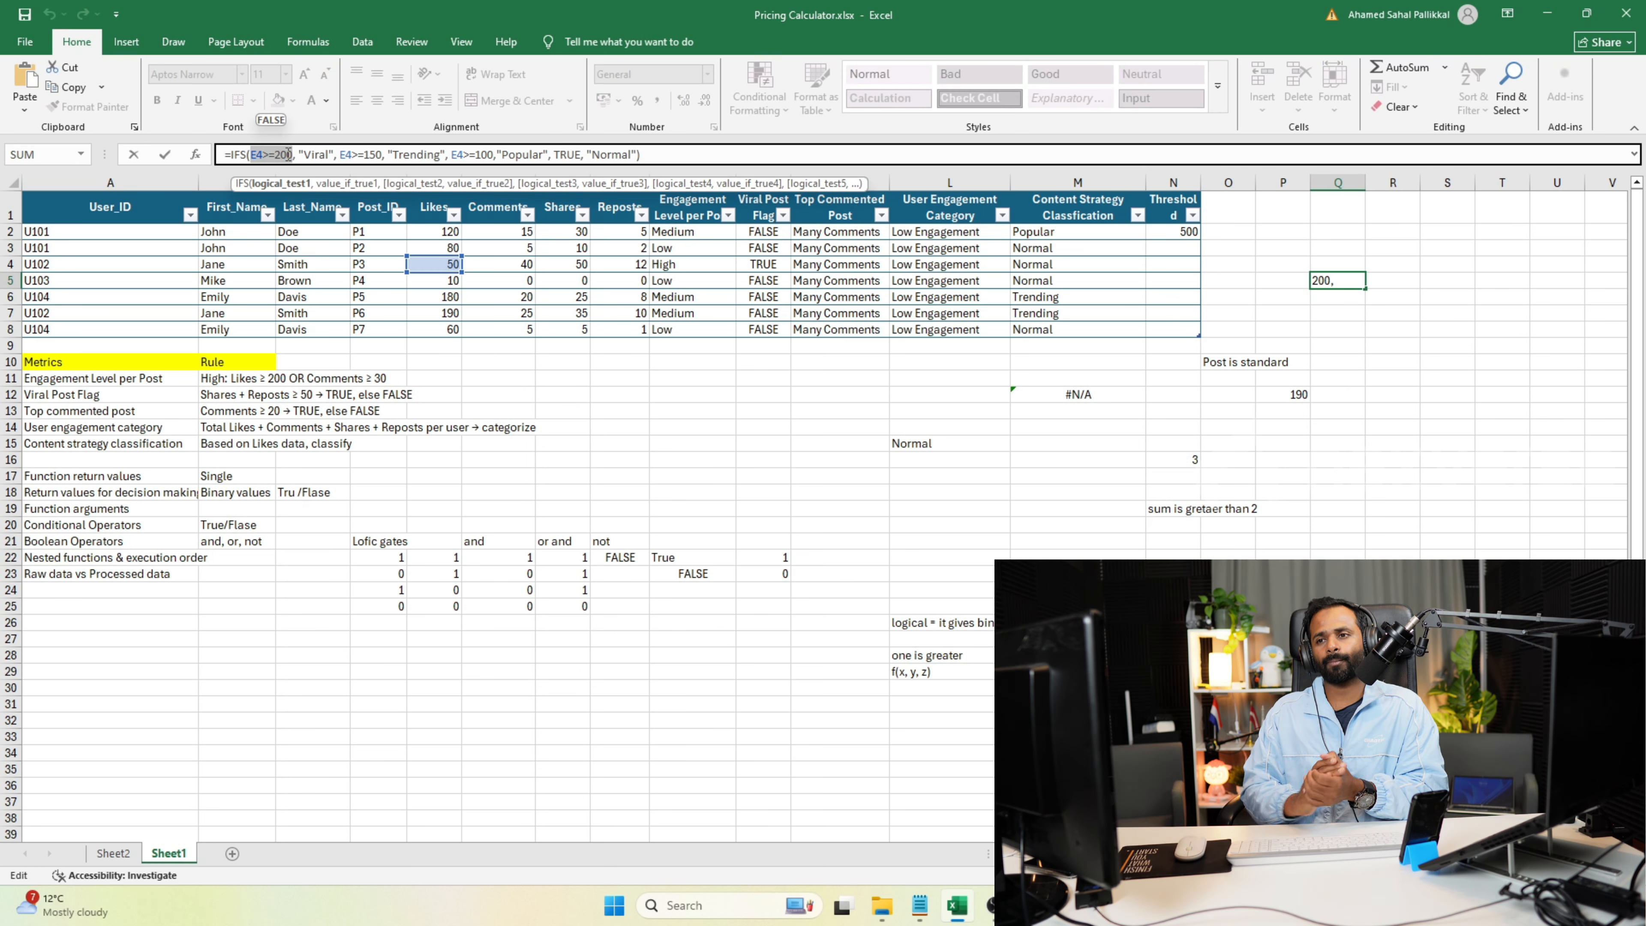
double_click(318, 154)
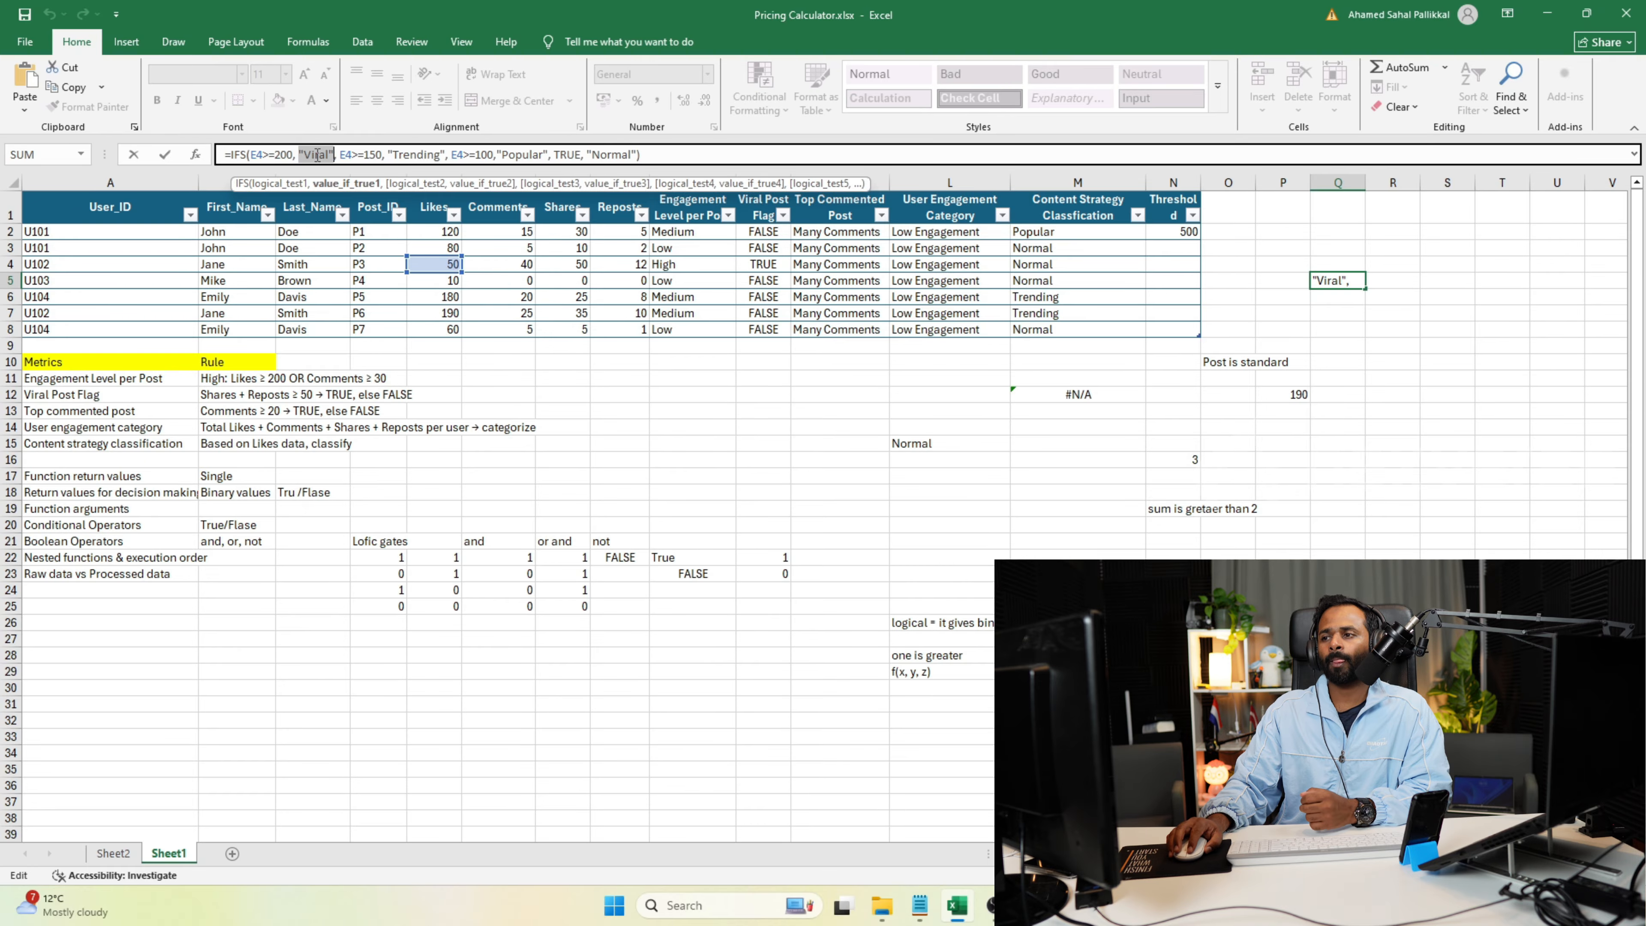
drag(342, 154, 388, 153)
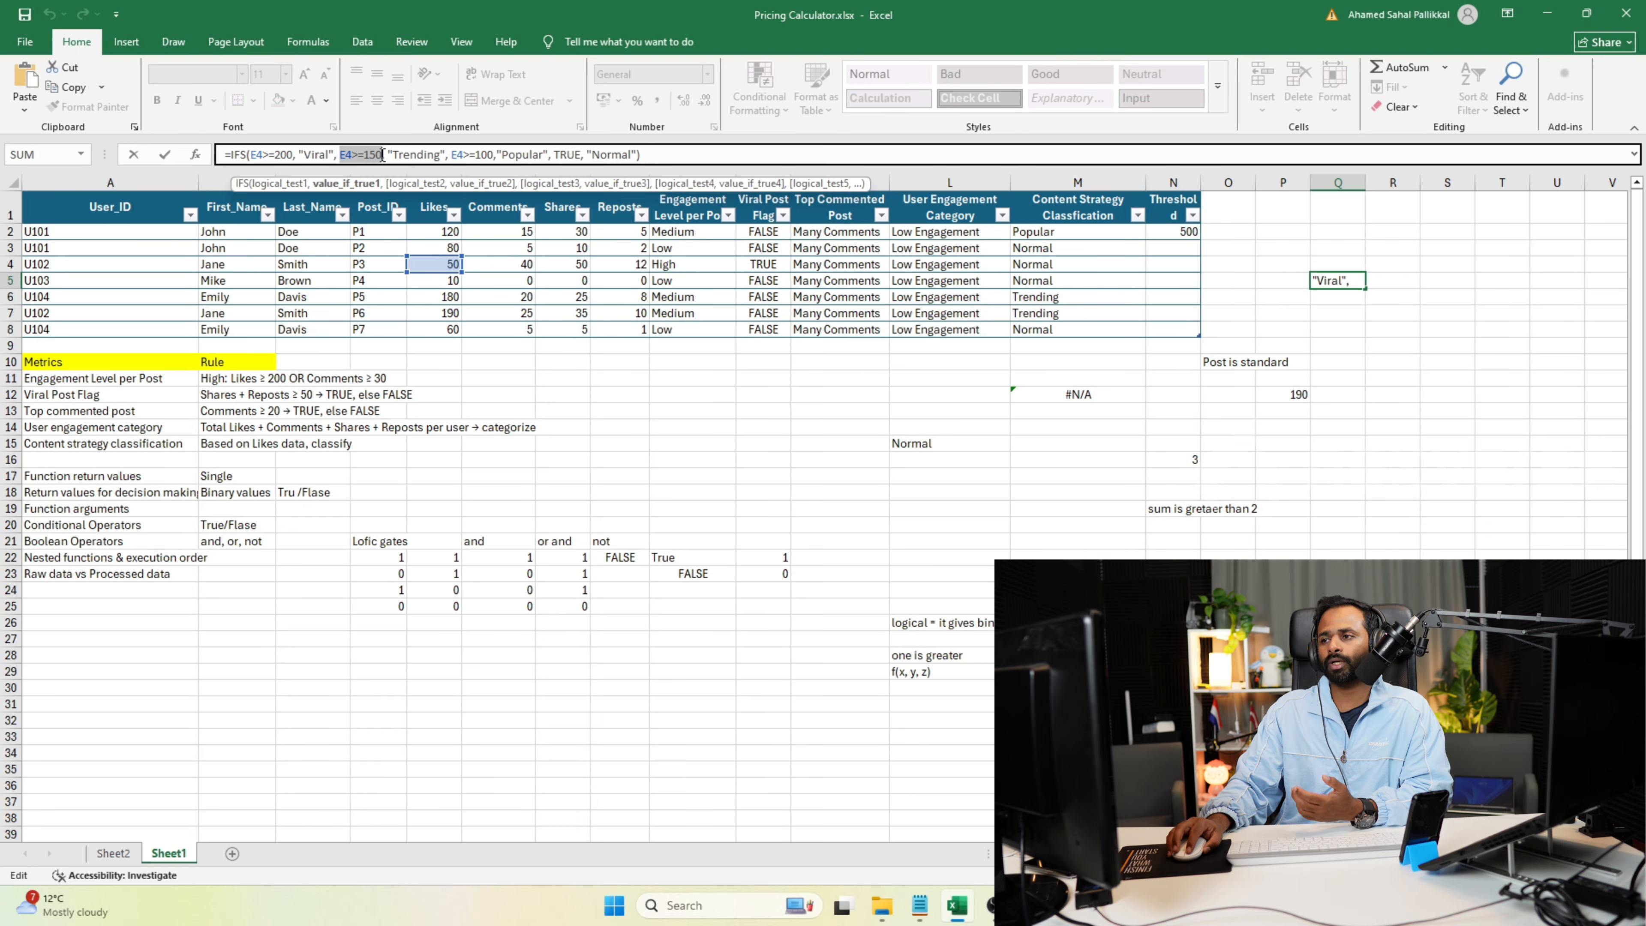
double_click(419, 154)
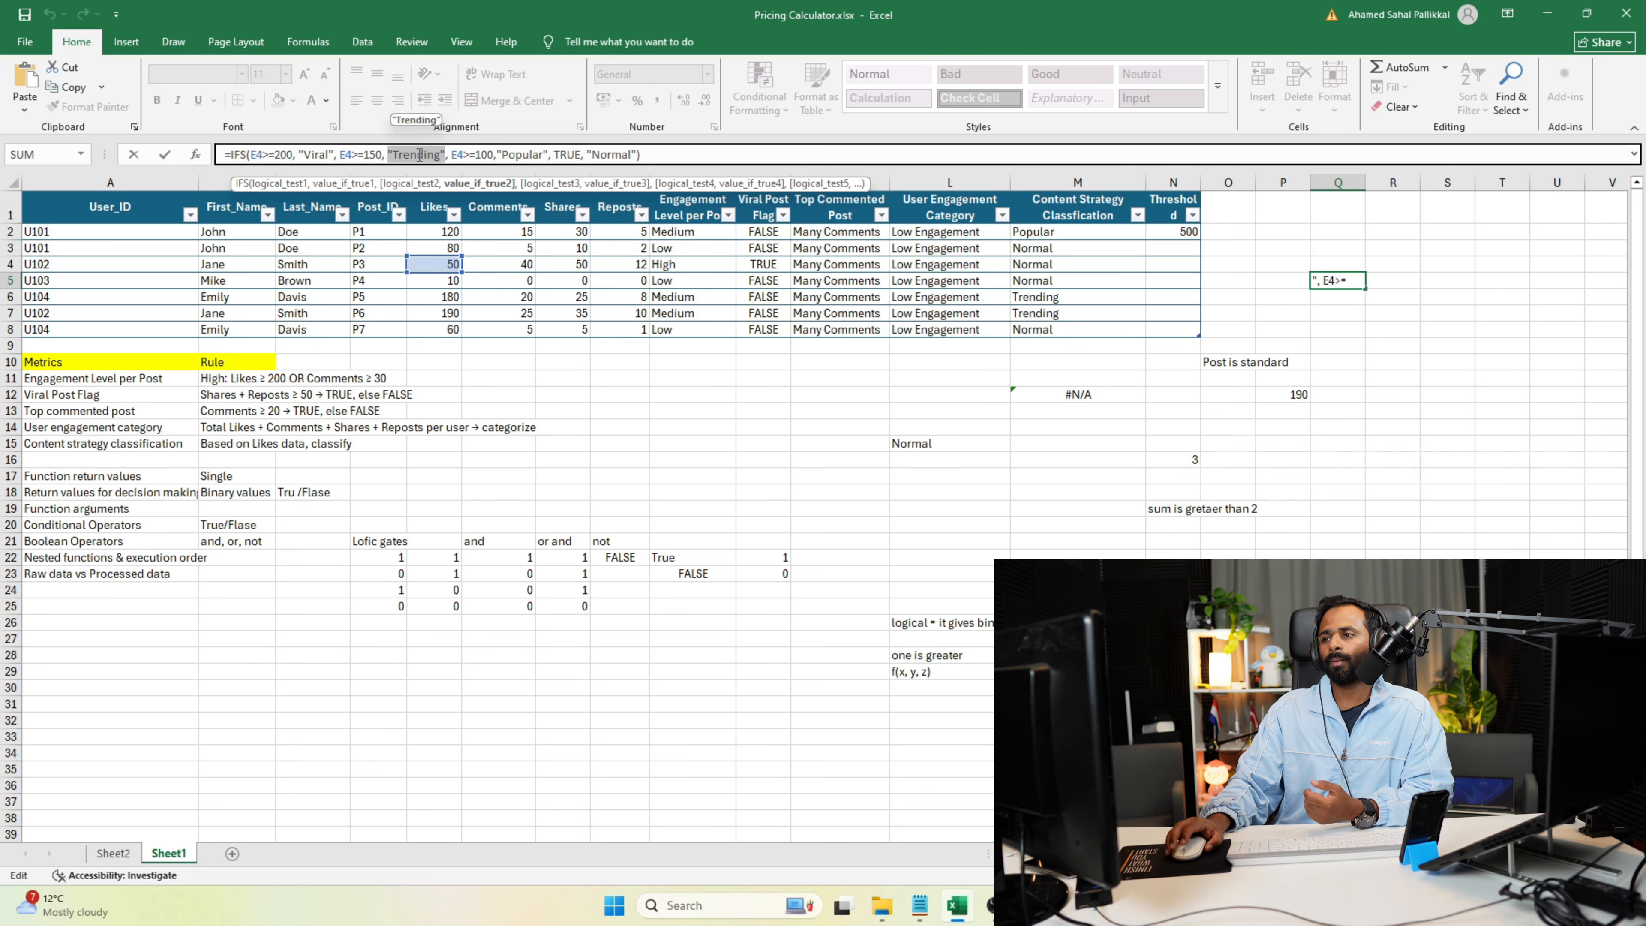
click(254, 156)
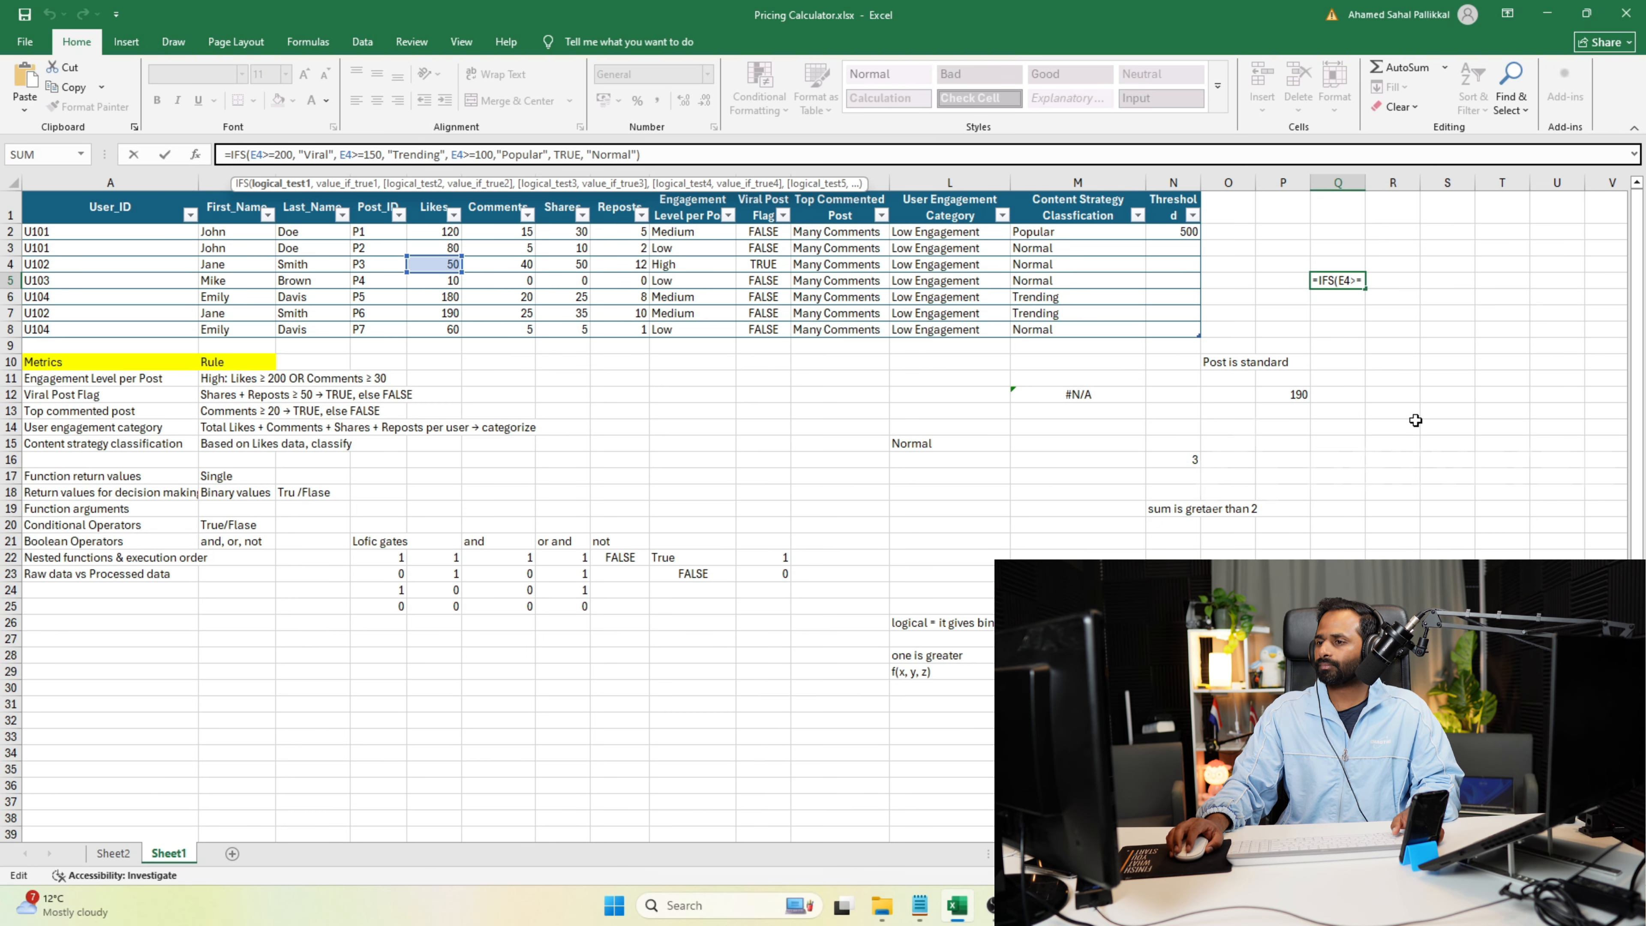
key(ctrl+Return)
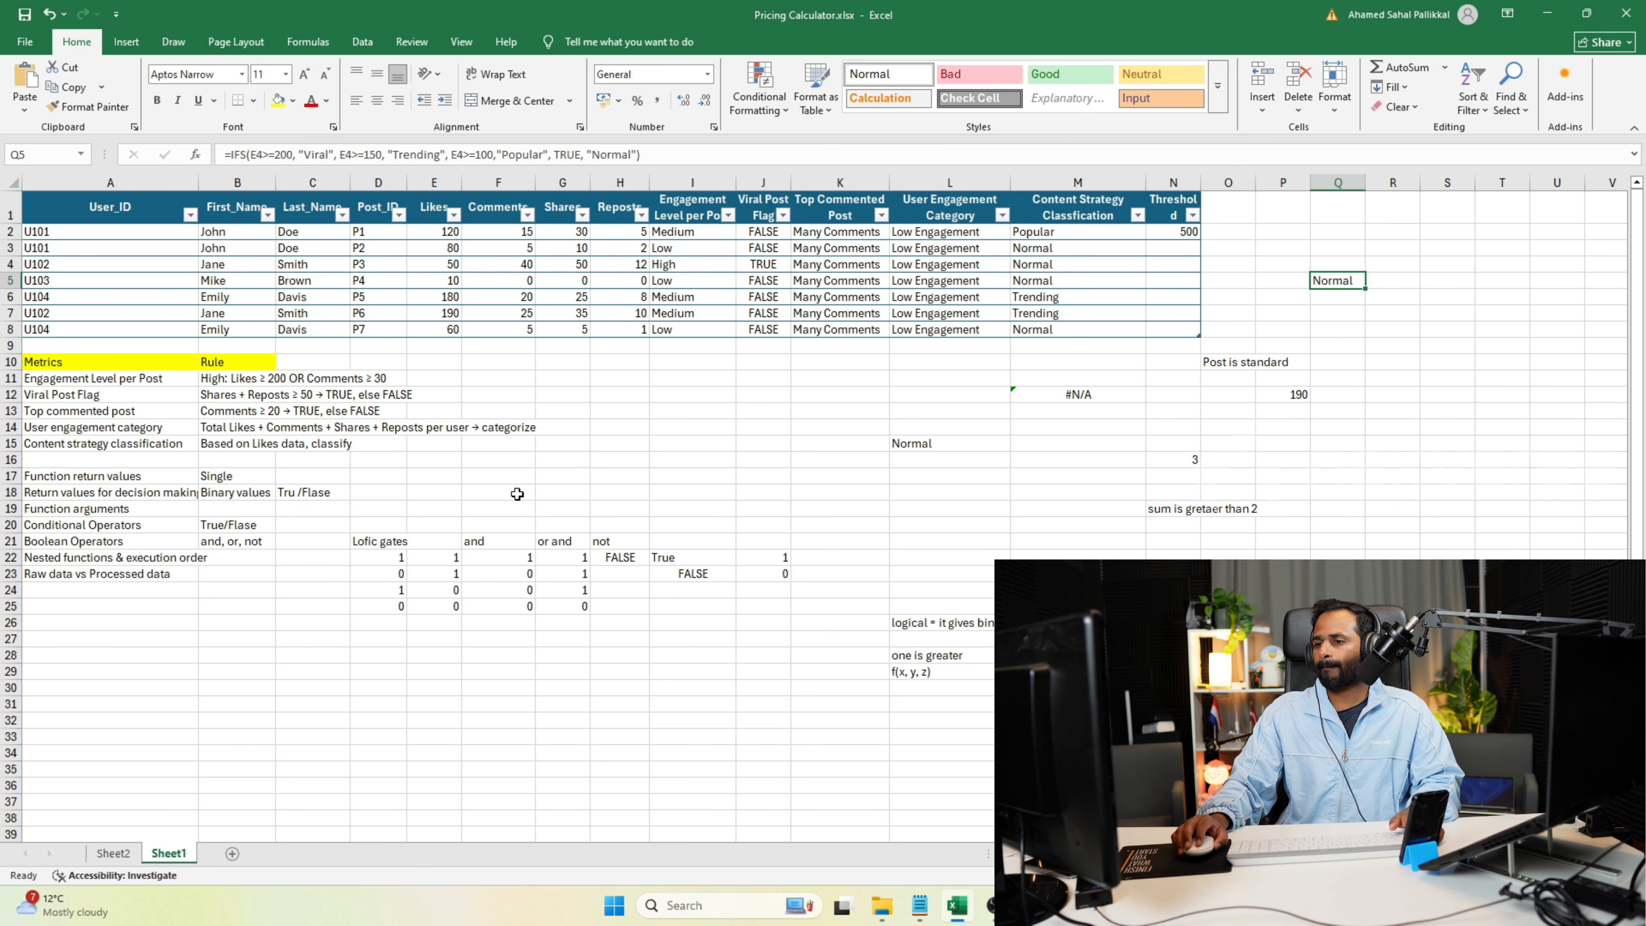
Inspect the nested IF formula with SUMIF in the User Engagement Category cell L6 without changing it.
click(978, 299)
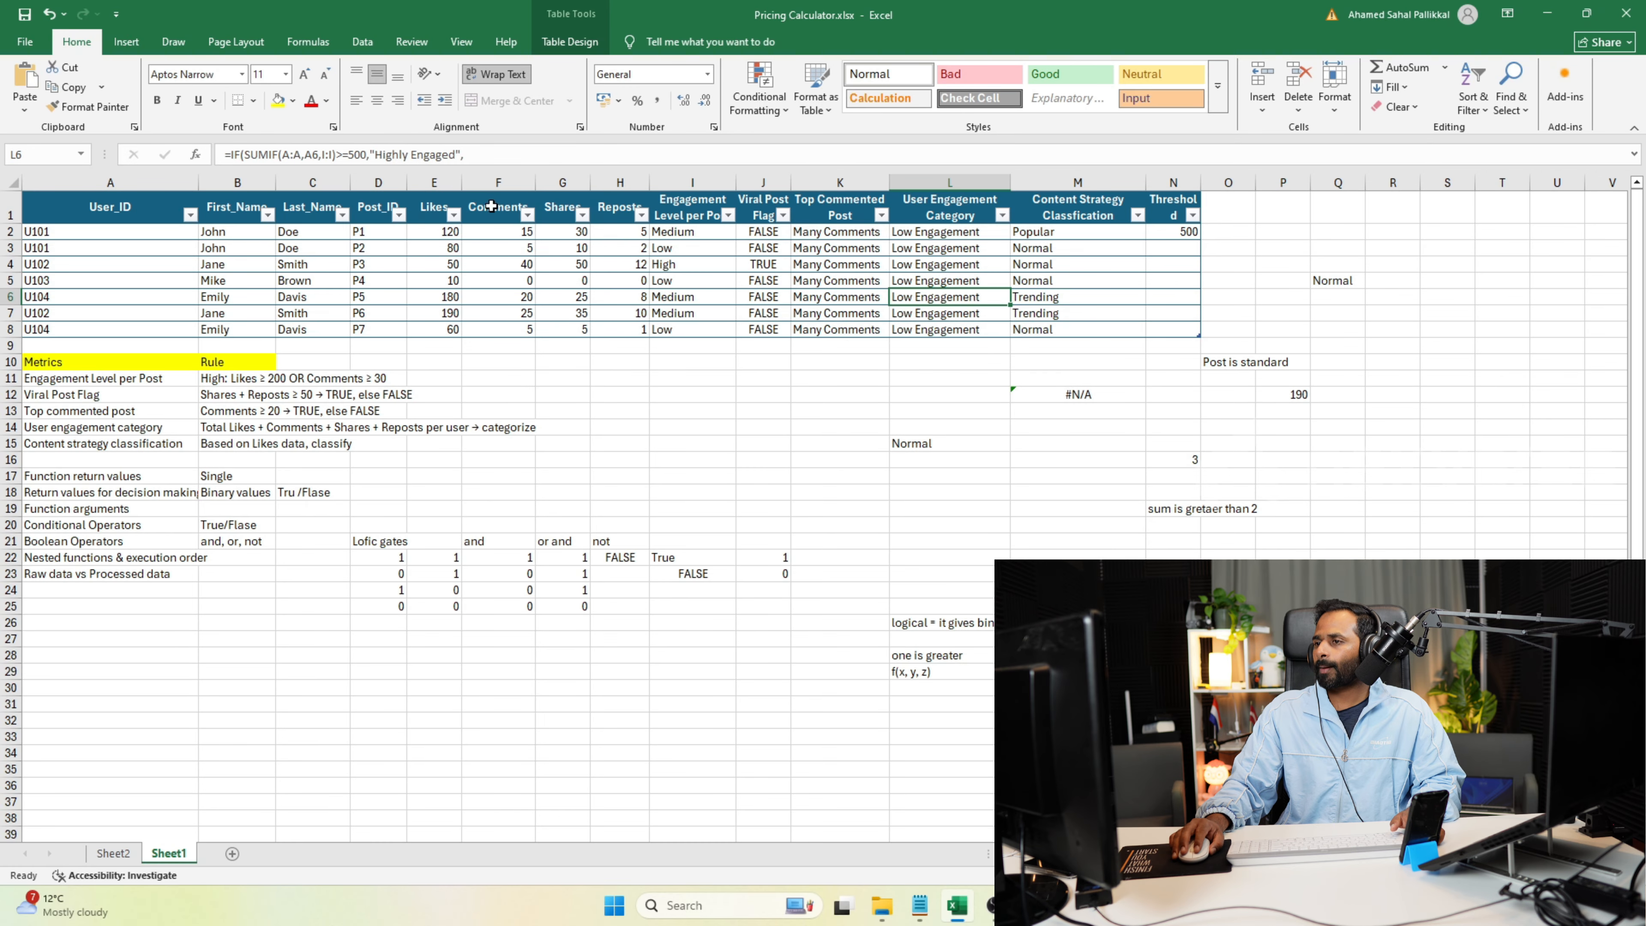
double_click(941, 297)
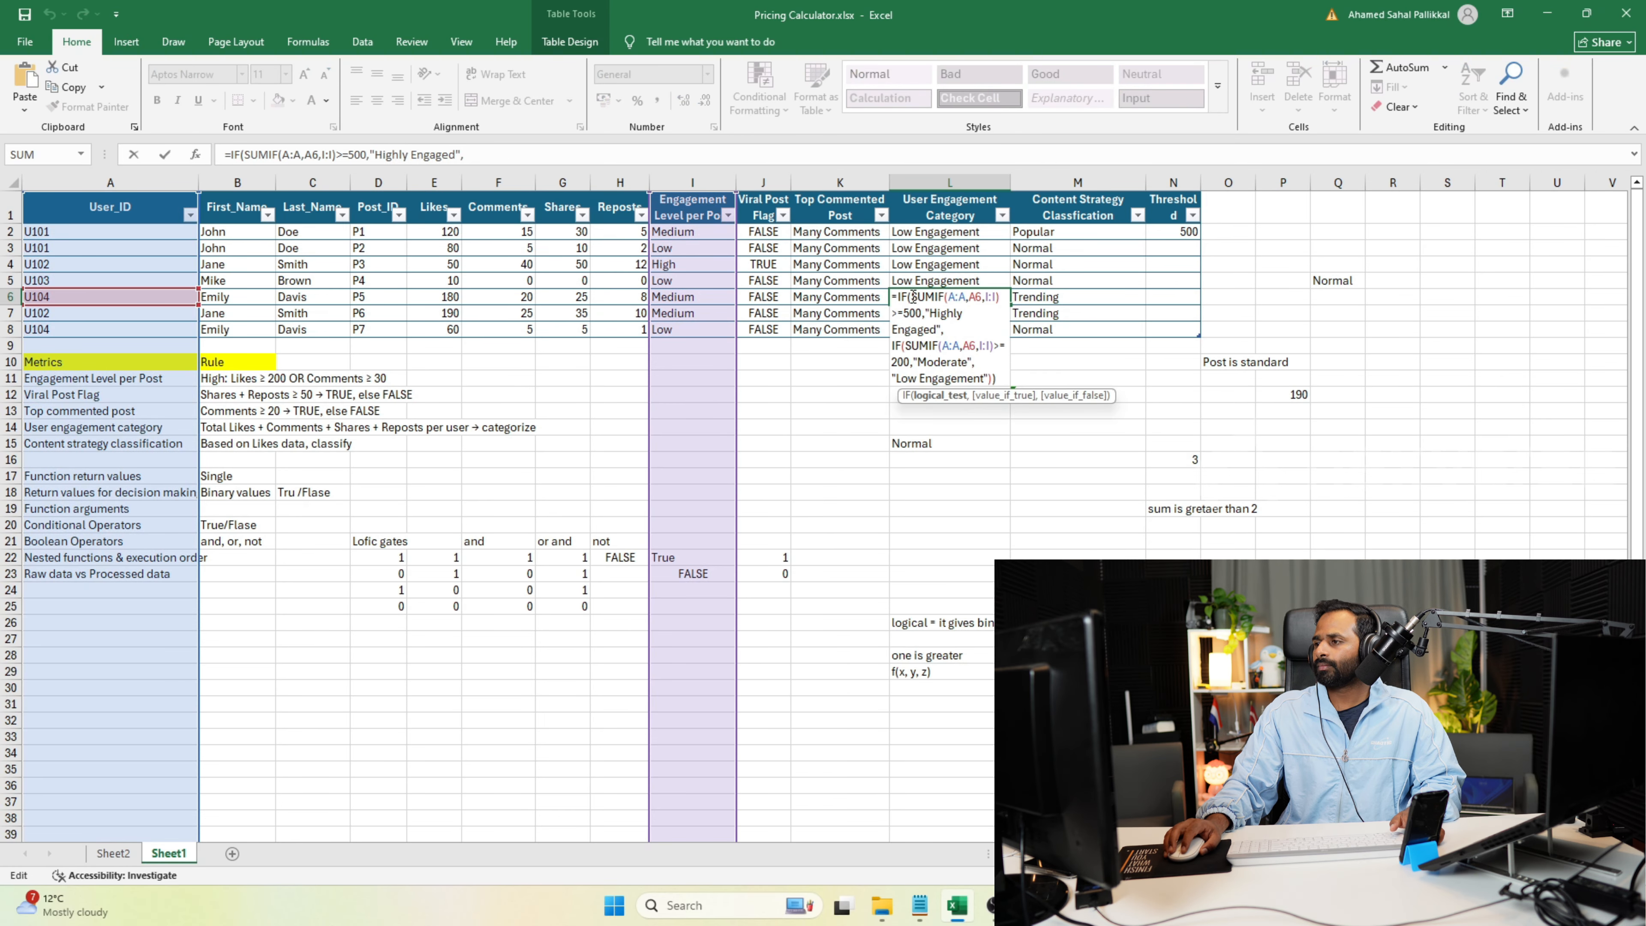
key(Escape)
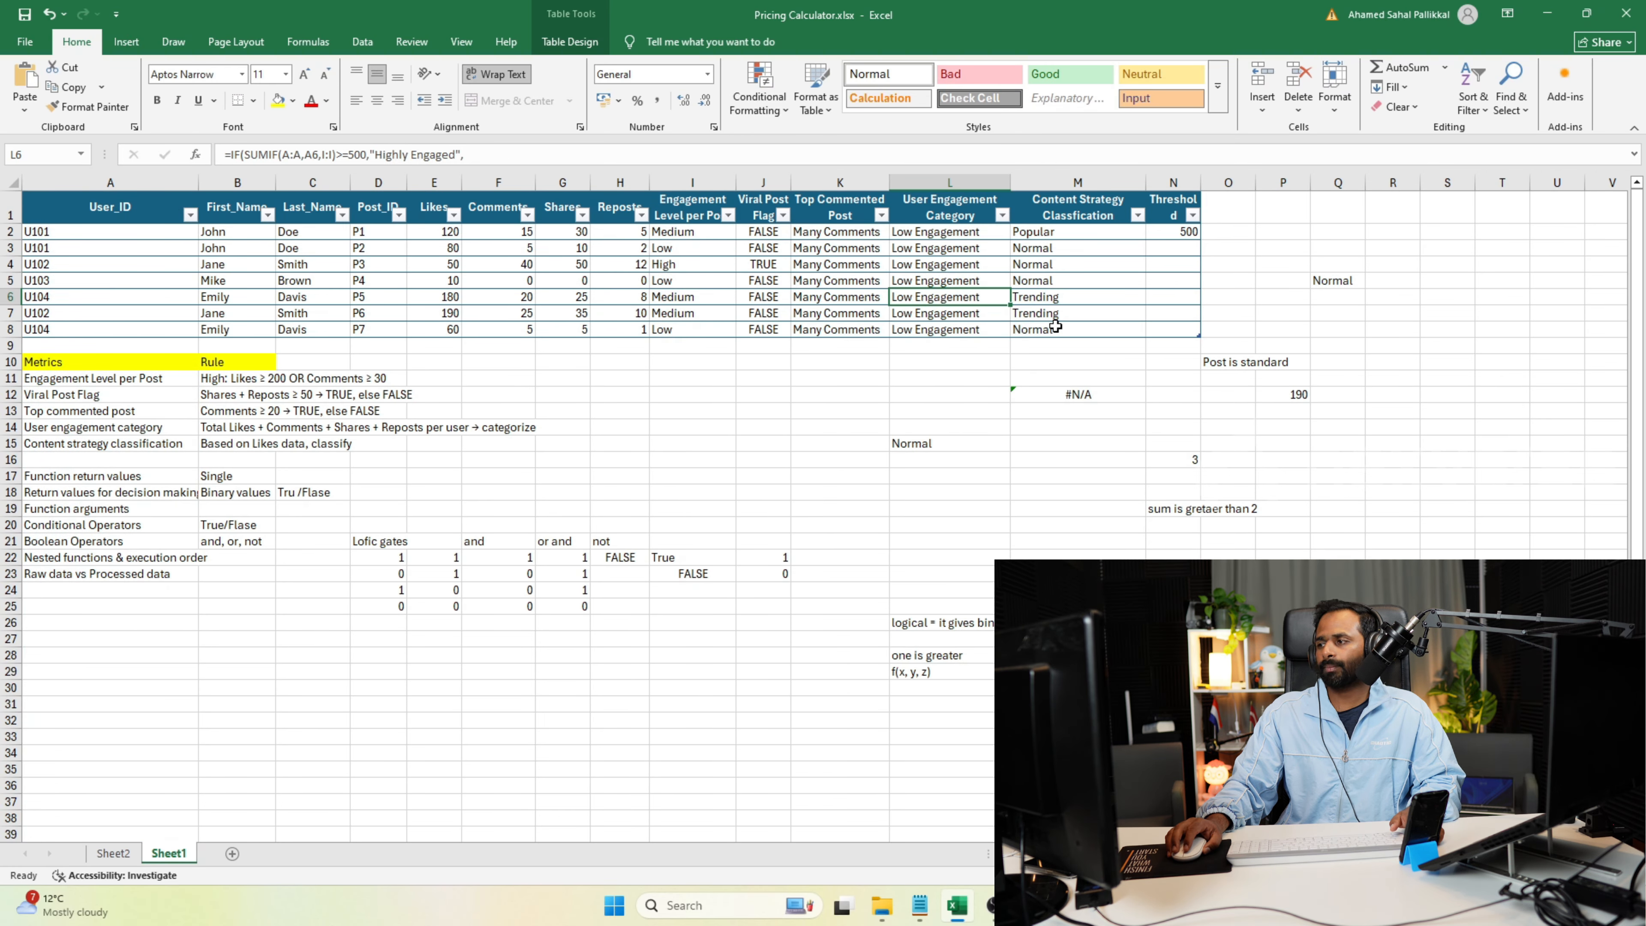
Inspect the SWITCH formula in the Top Commented Post cell K7.
click(1047, 302)
click(848, 312)
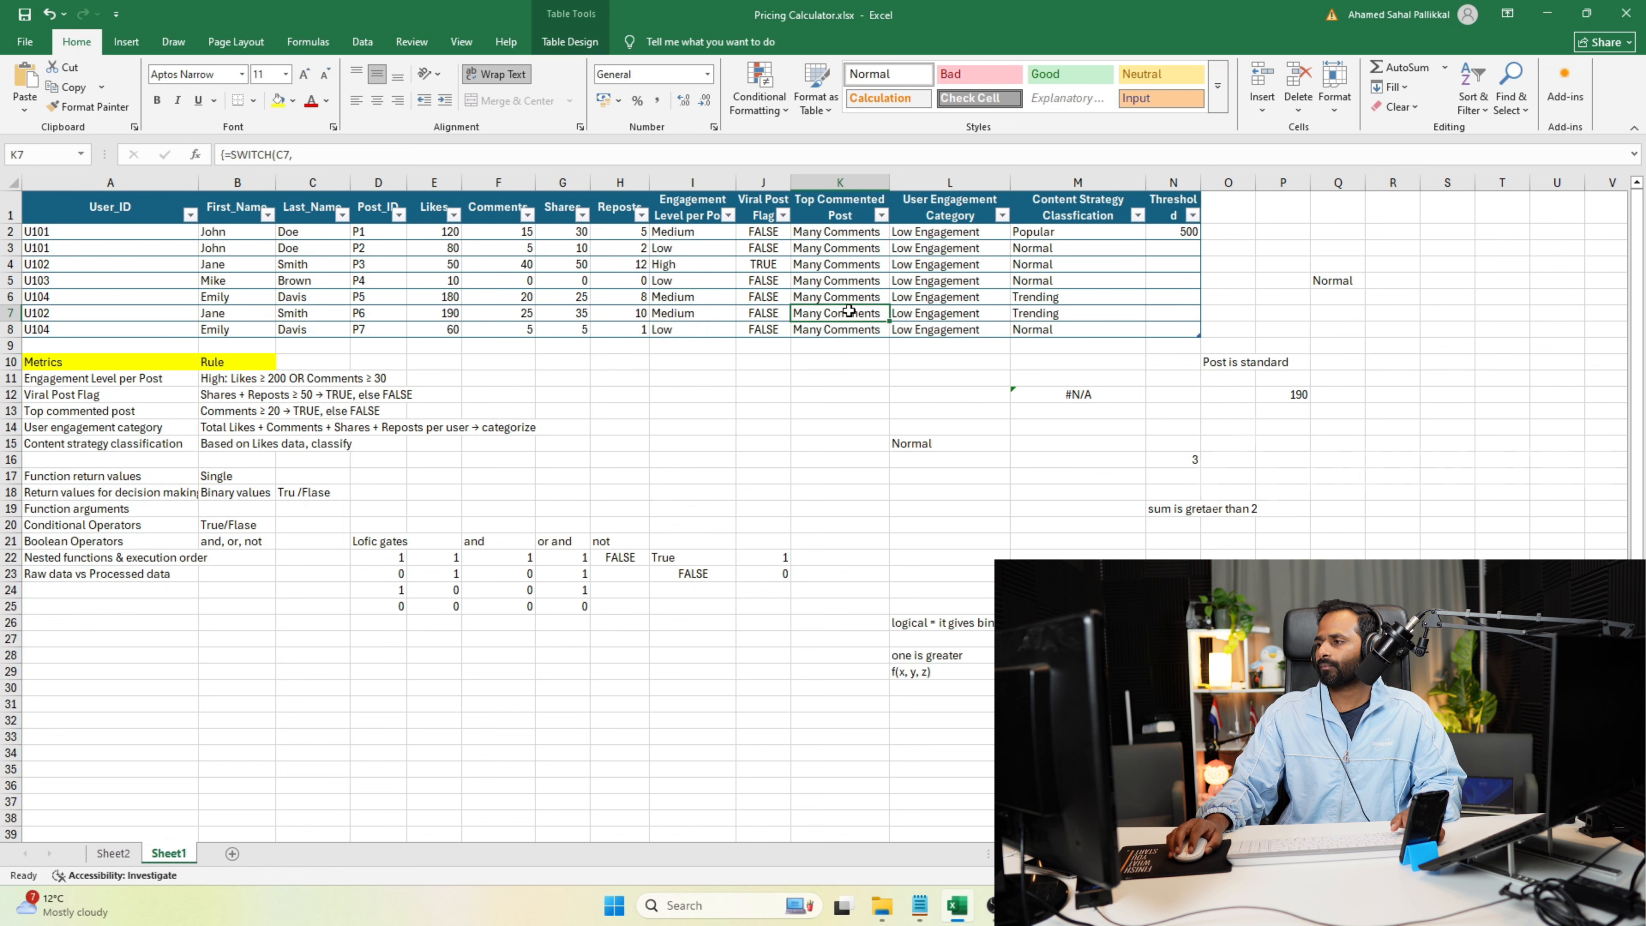
double_click(831, 310)
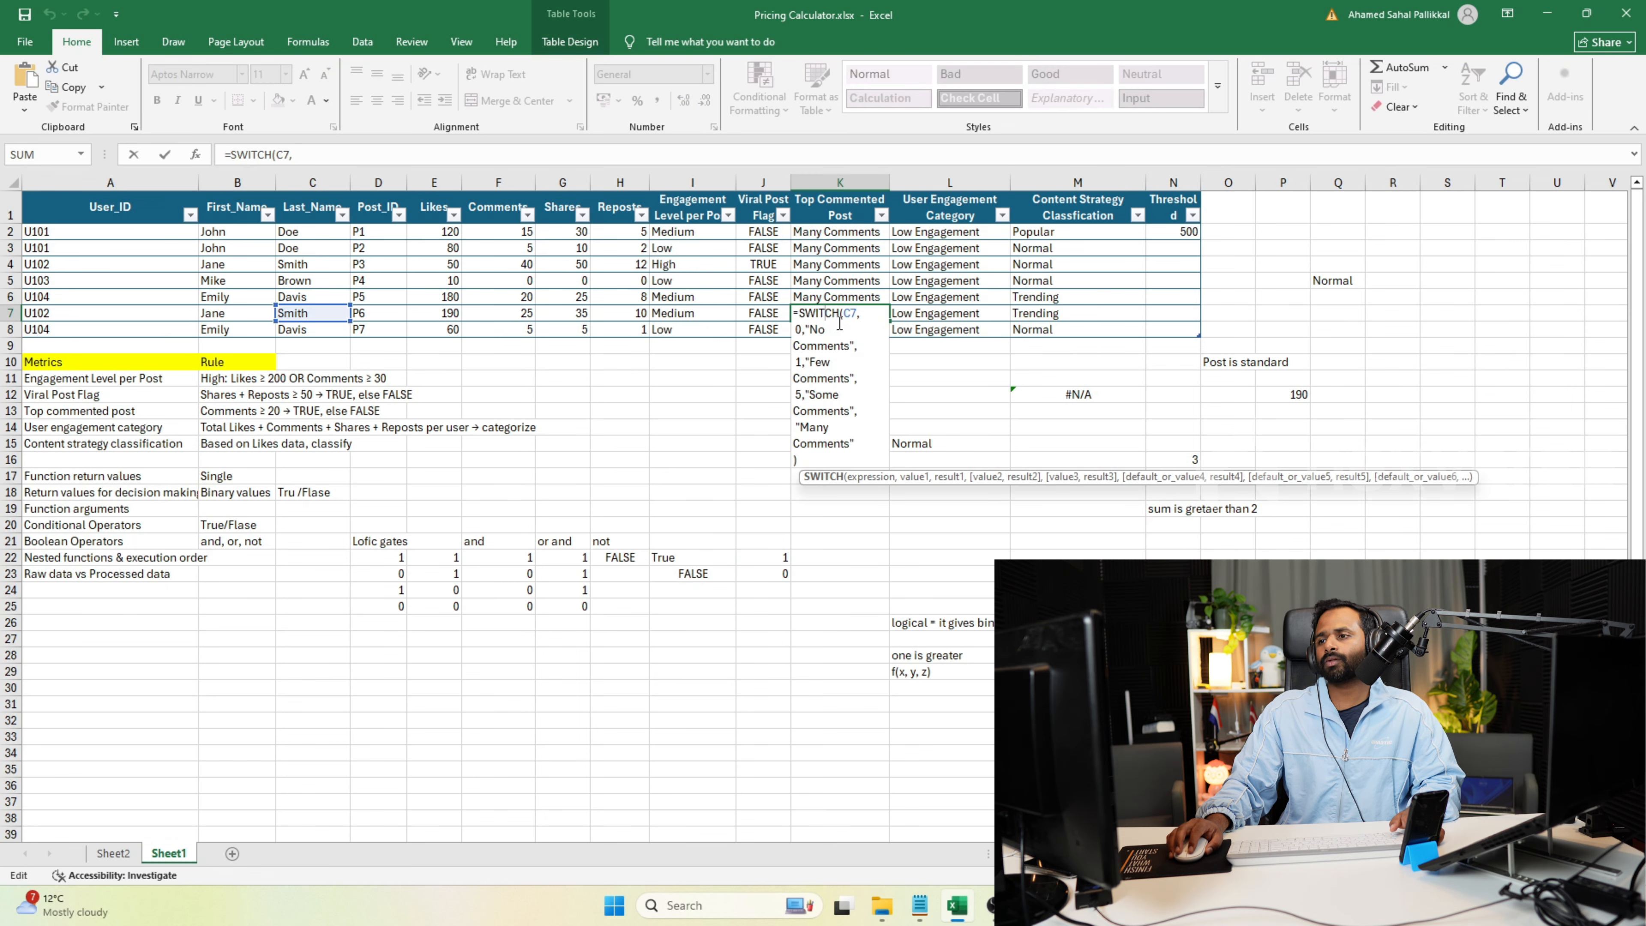
Switch to the Programiz Python compiler and delete the while TRUE: line below the fallback condition note.
key(alt+Tab)
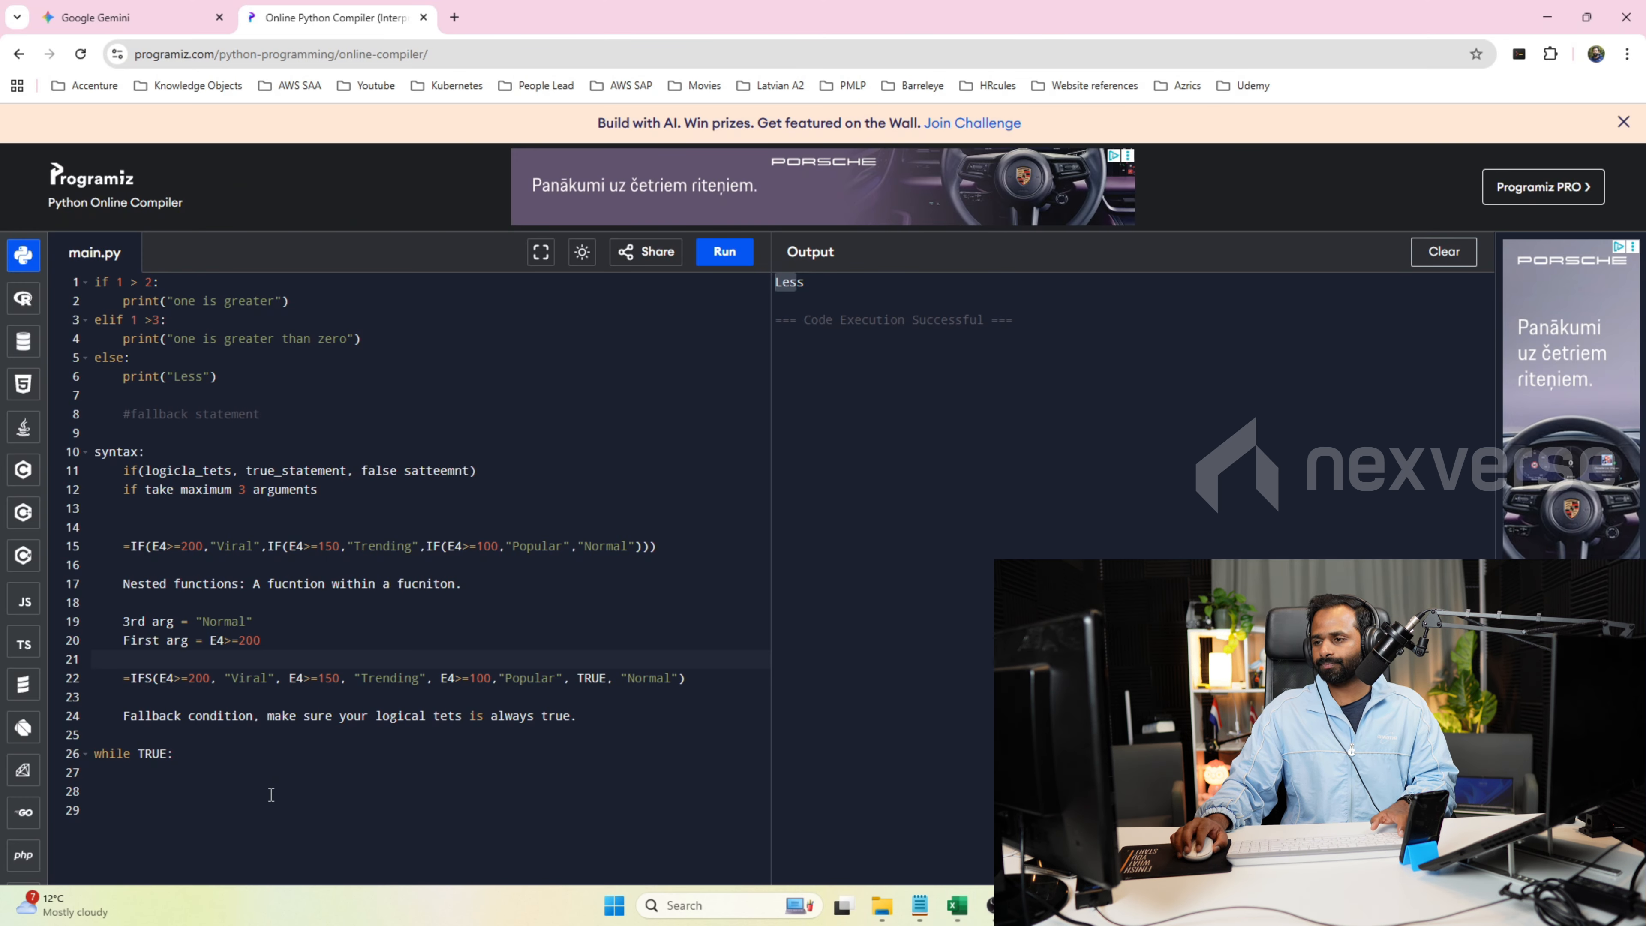
key(shift+Down)
key(shift+Down)
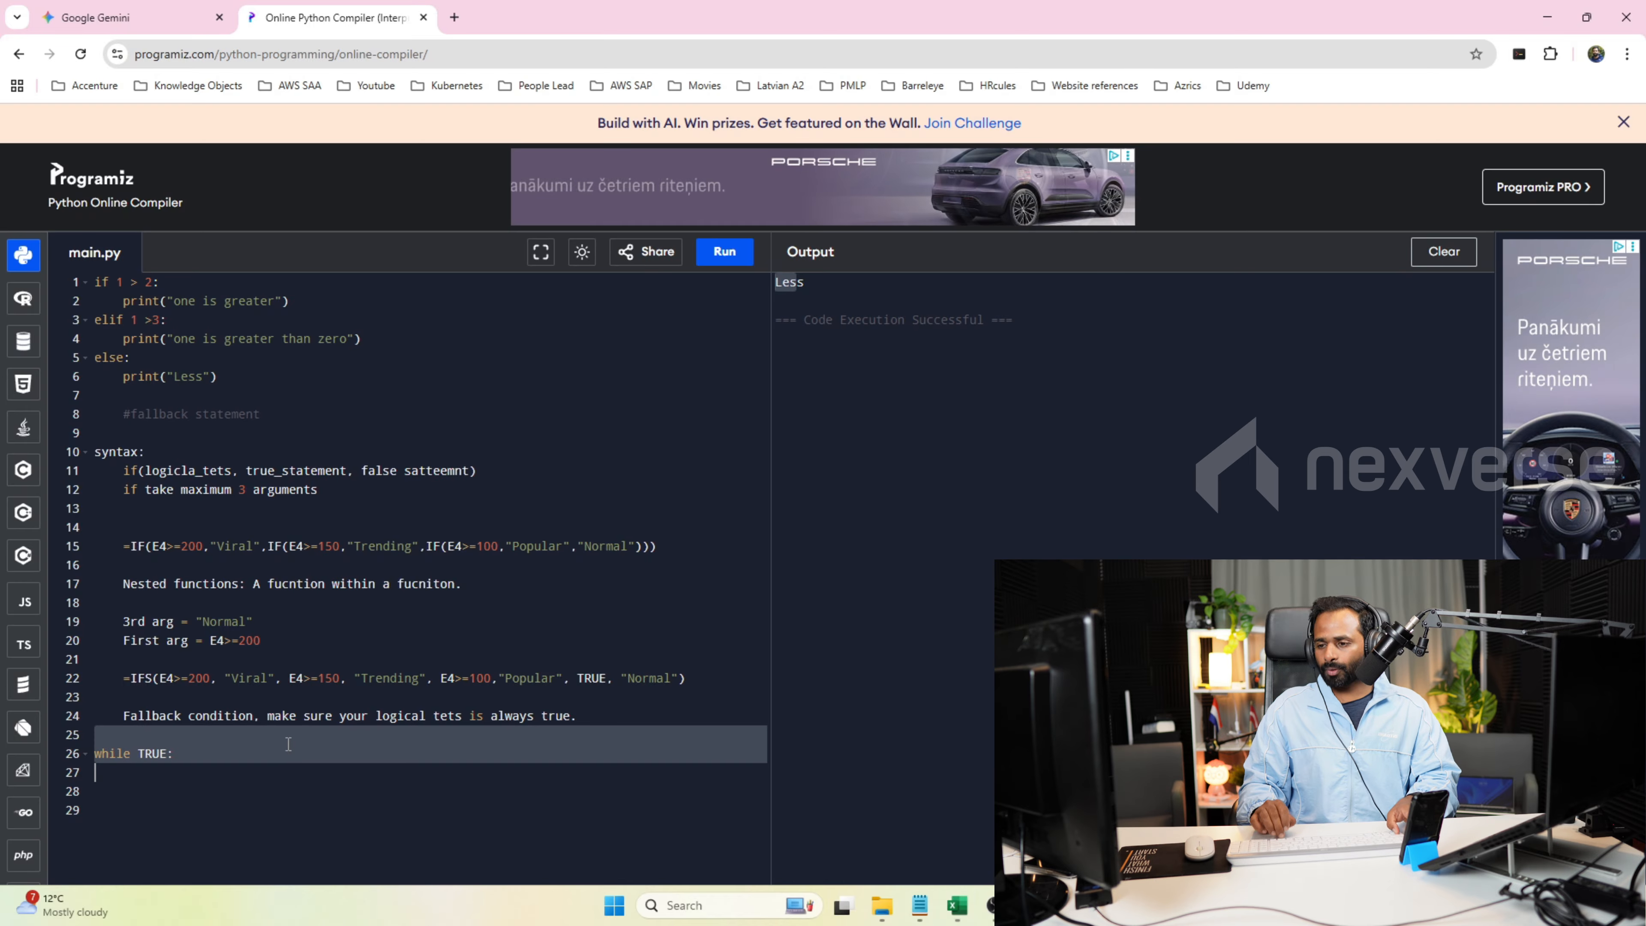
key(BackSpace)
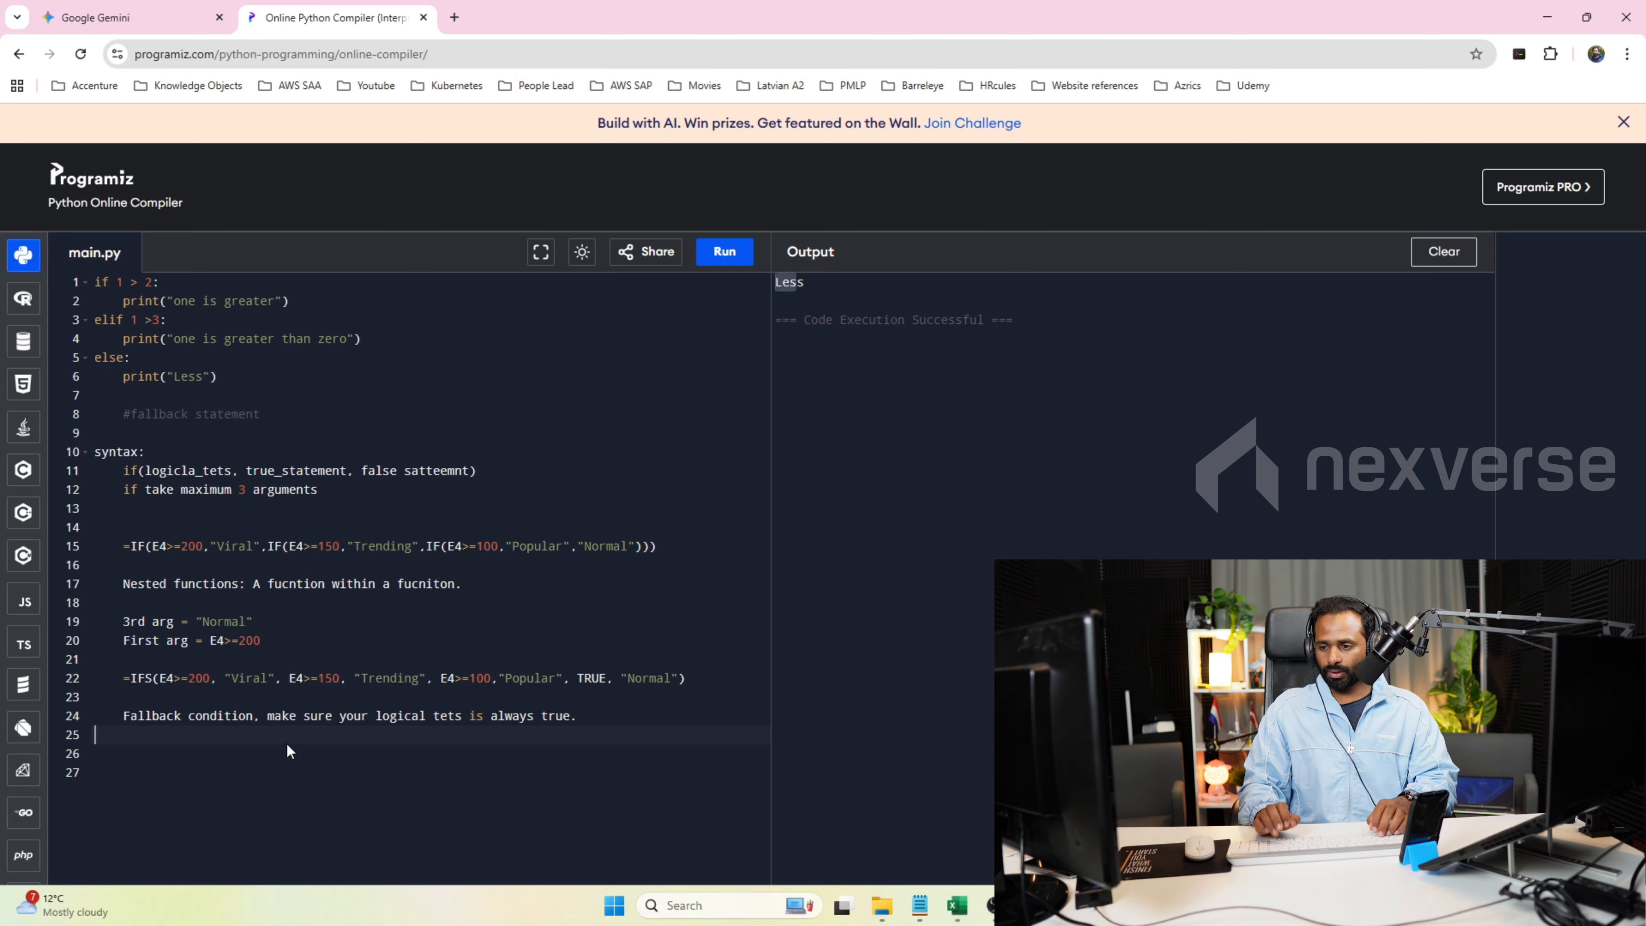
Write a "case x in []:" block below the fallback condition note with the entries 1) print(), 2) print() and 3).
text(case x in)
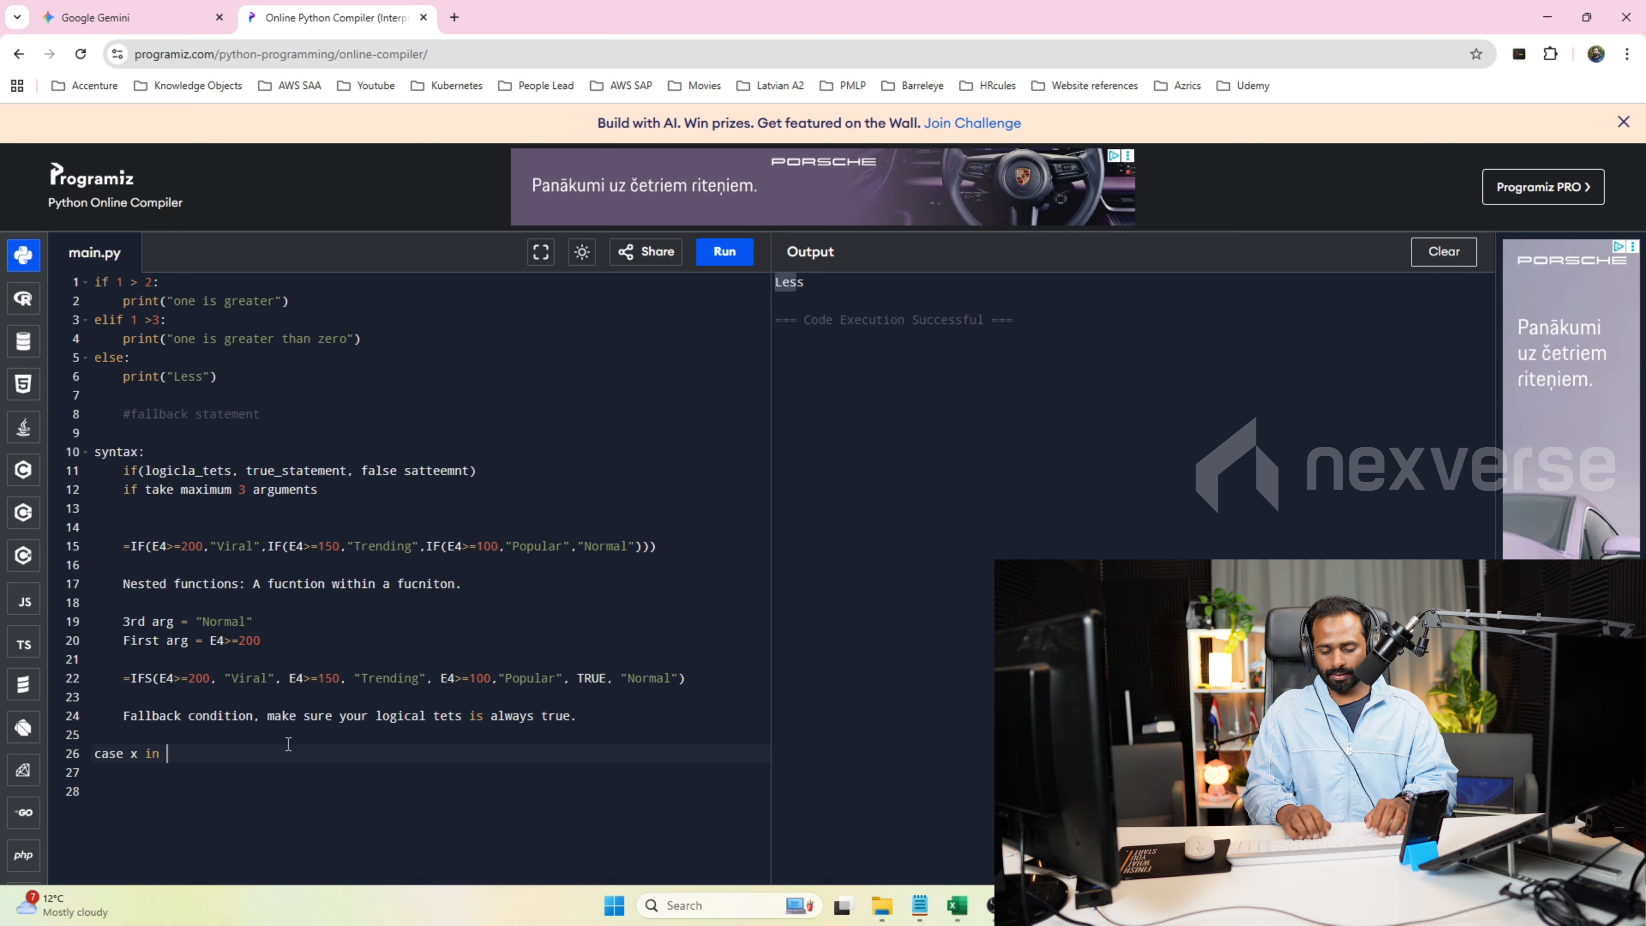
key(BackSpace)
text(:)
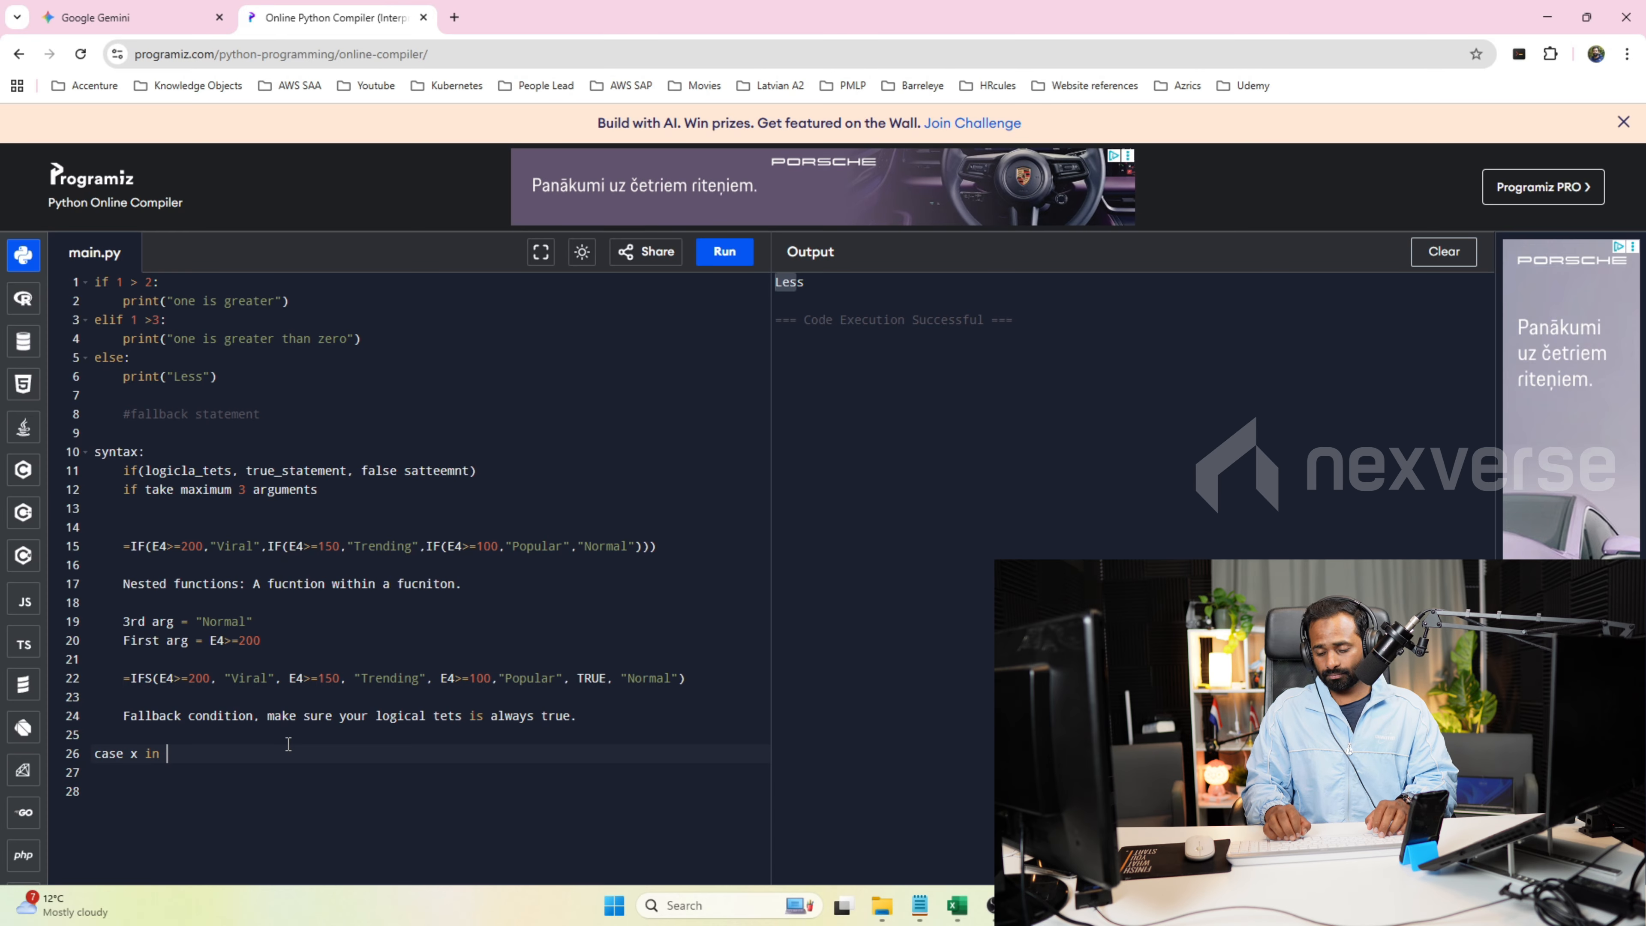
key(Return)
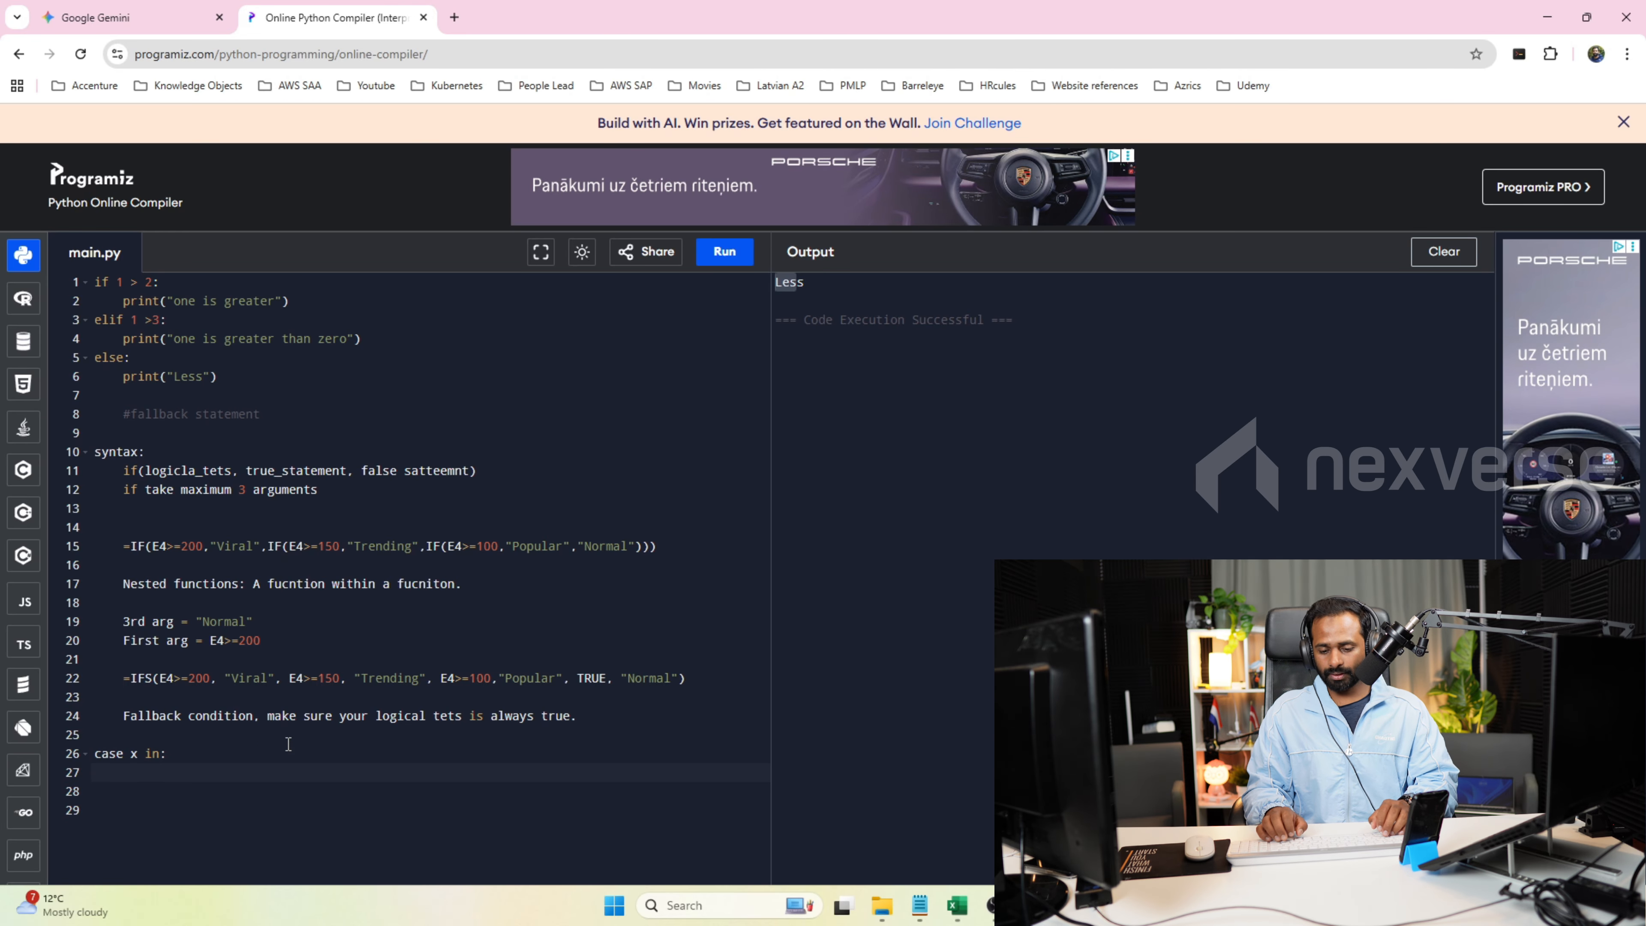
text(1) print()
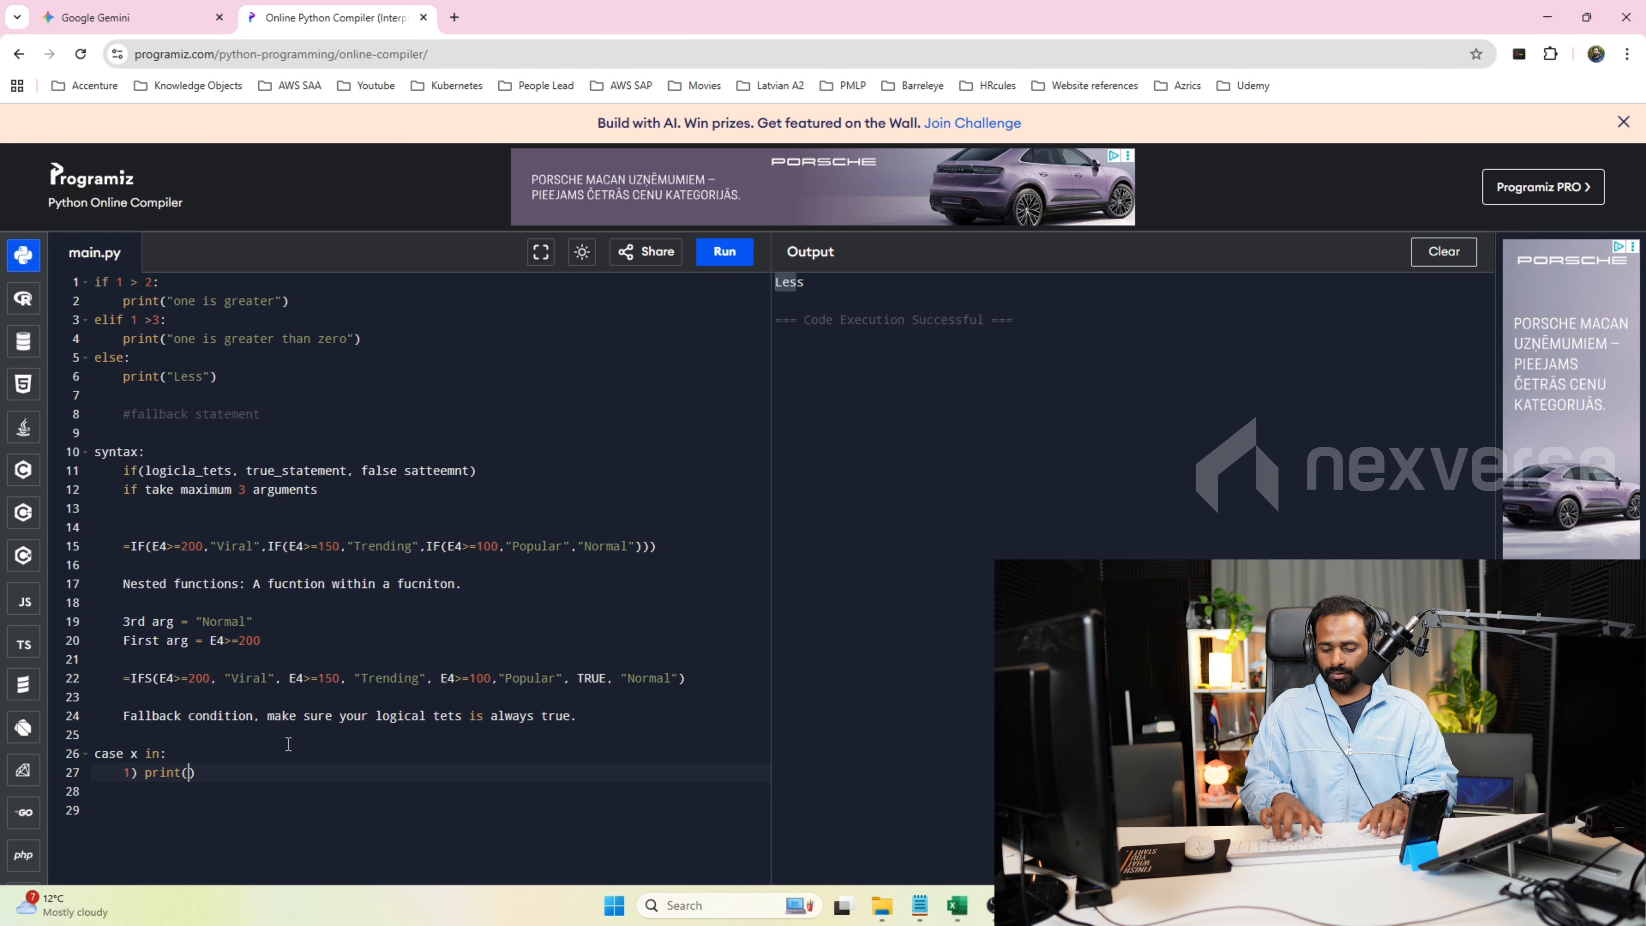
text(2) )
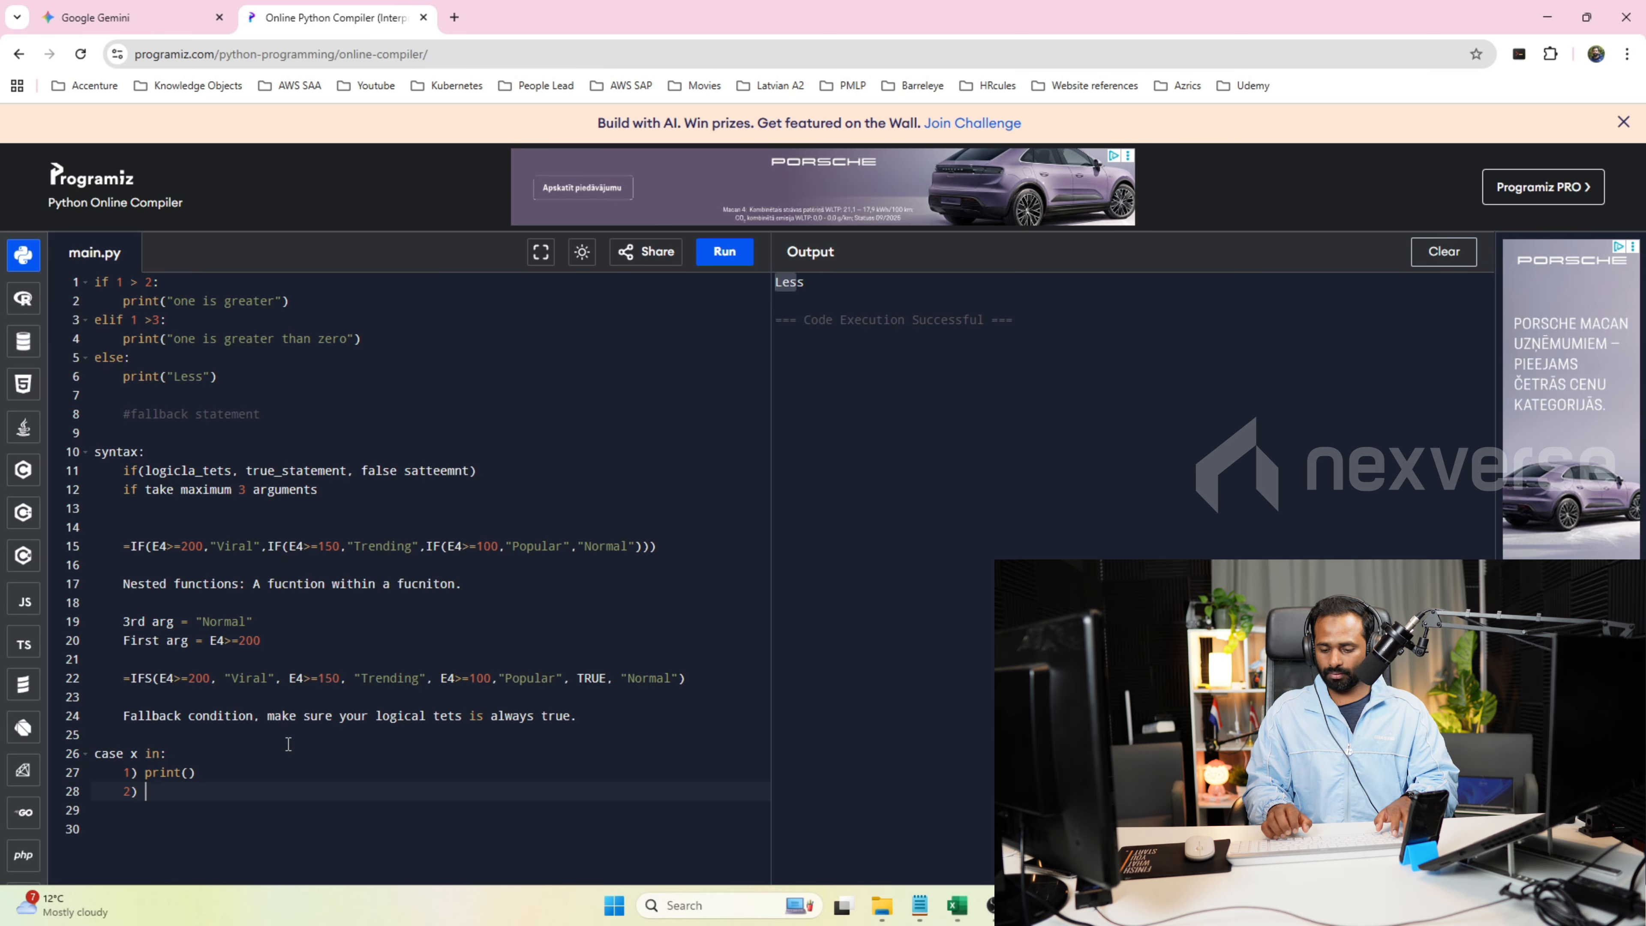
text(print())
key(Return)
text(3))
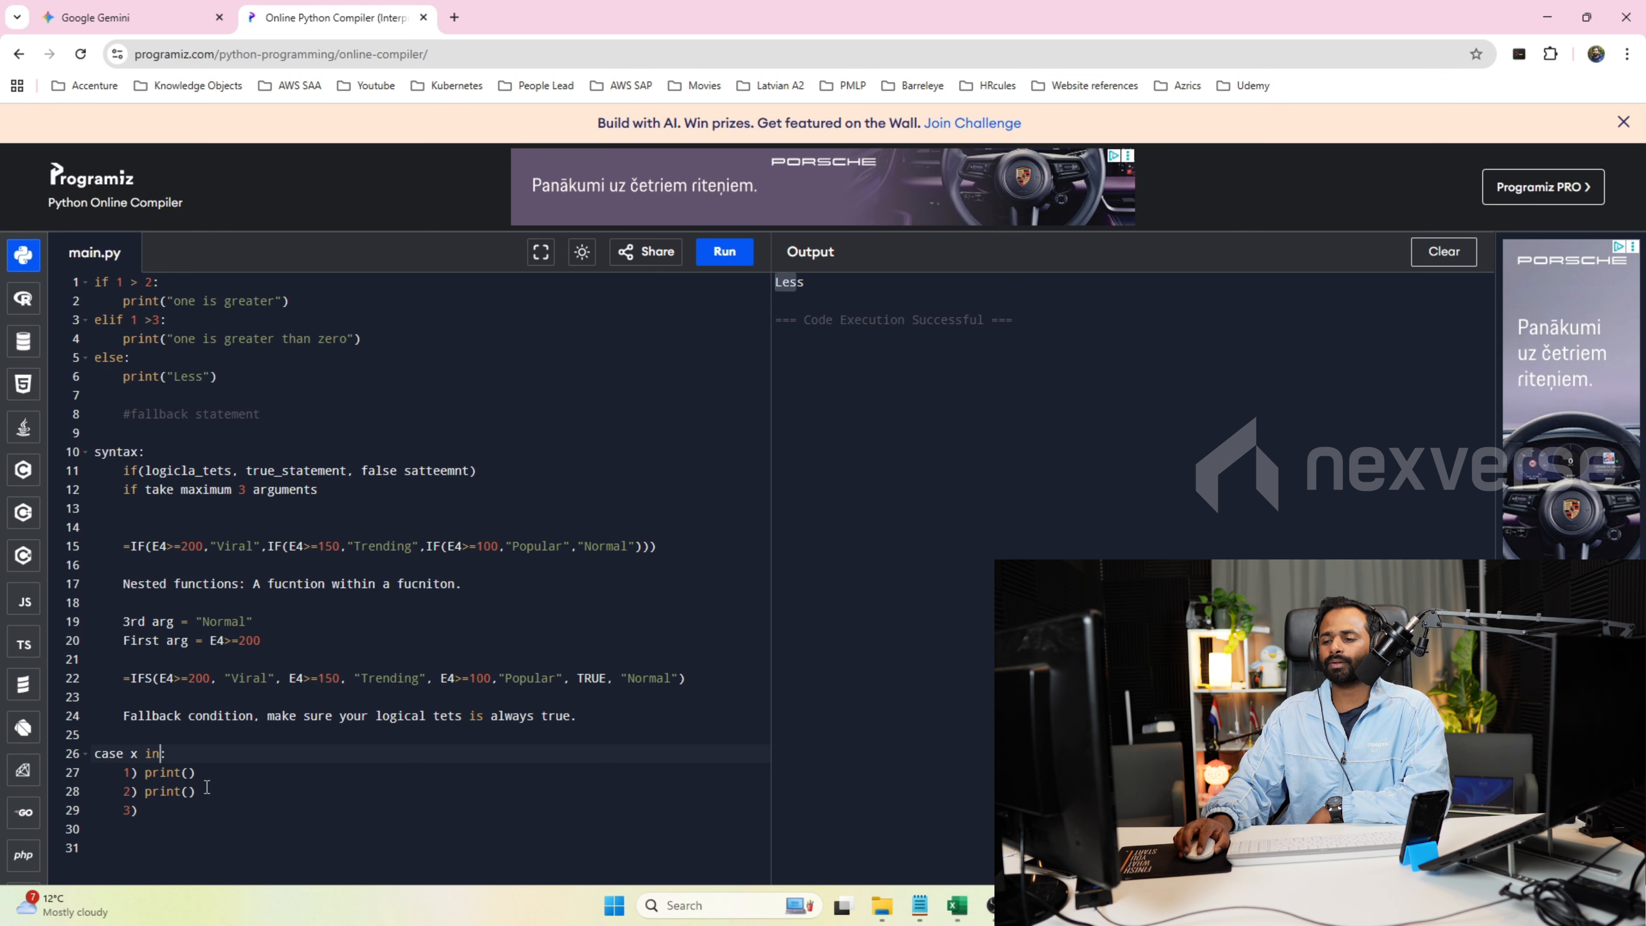
text( [])
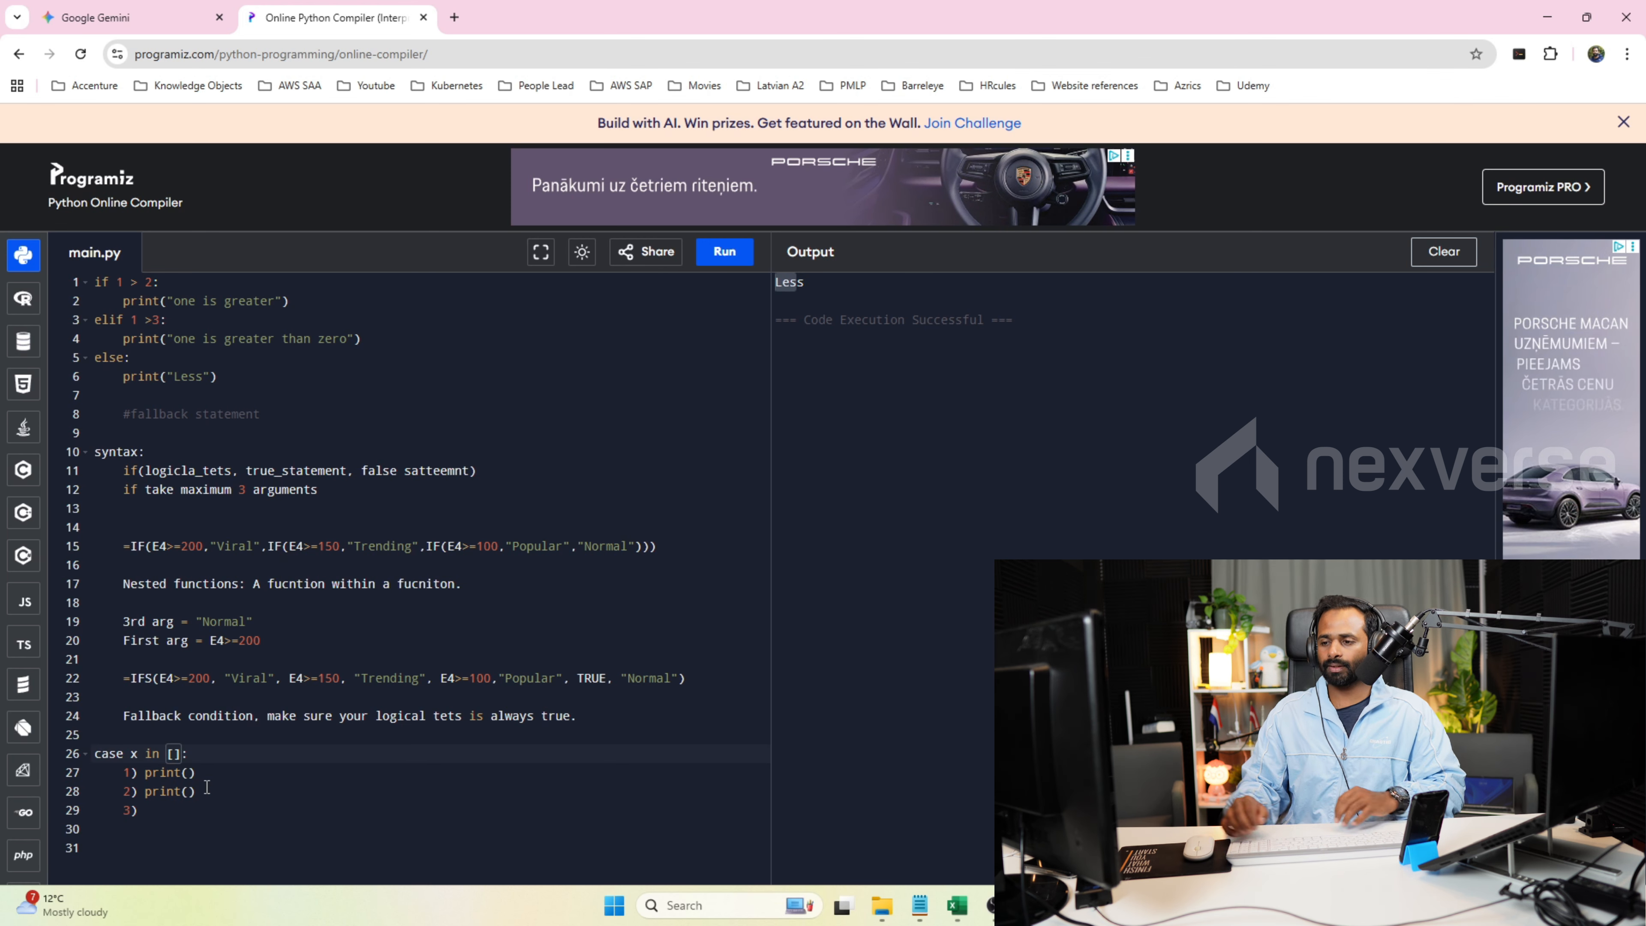
double_click(134, 754)
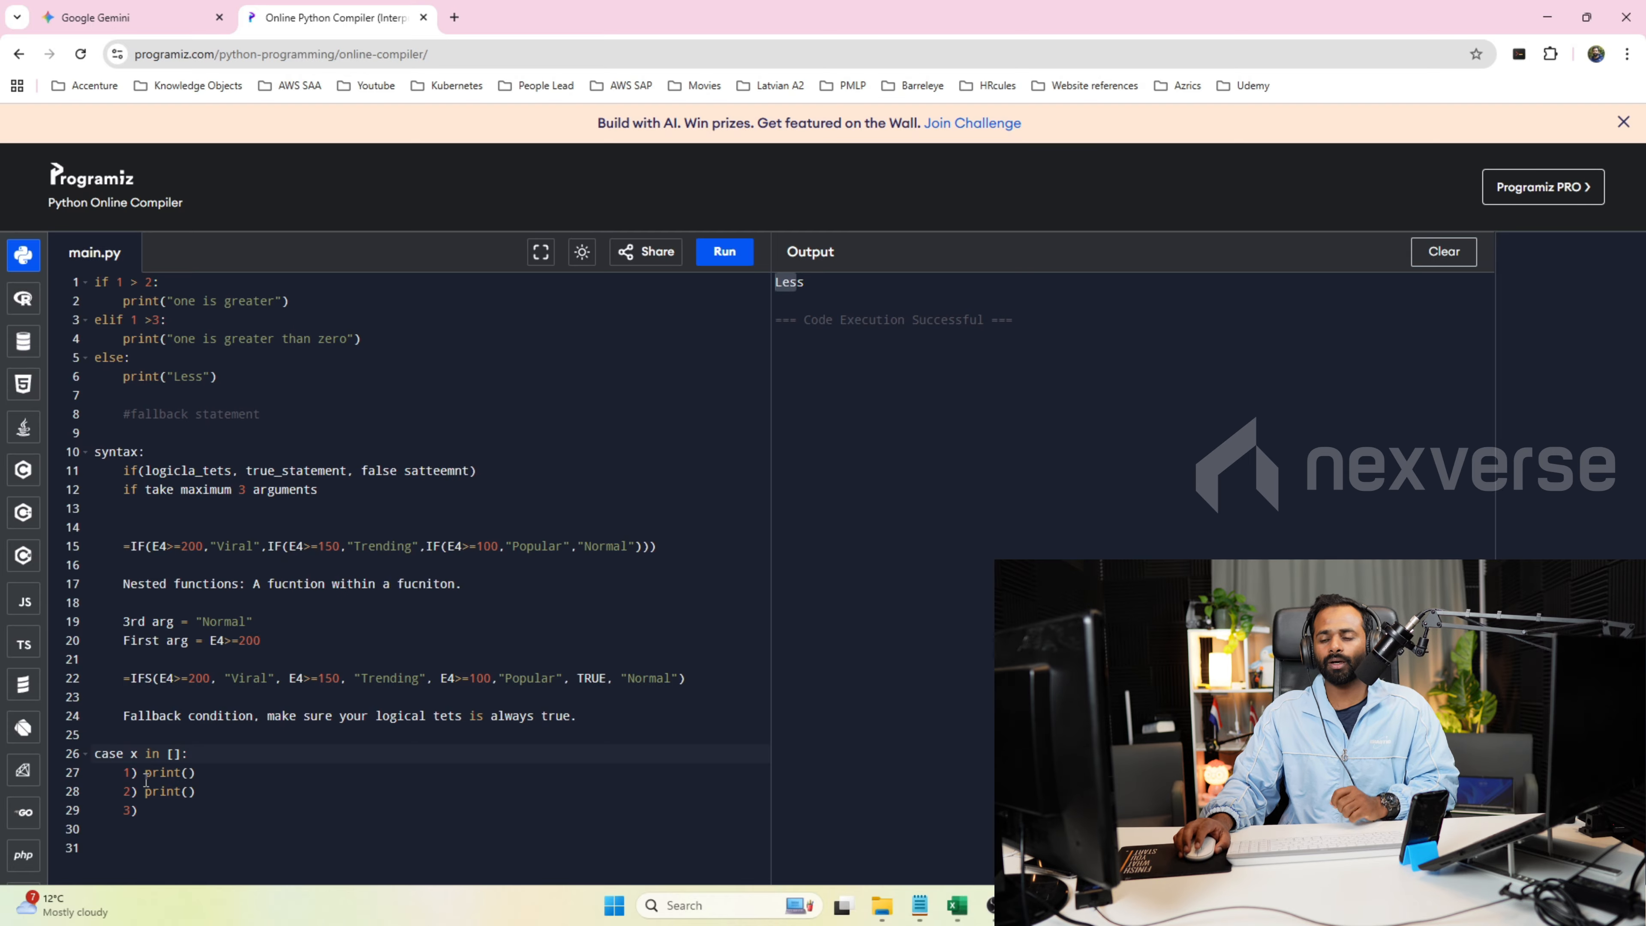
Add the note "in switch statement only one variable. assigned value are equated." below the case block.
click(185, 832)
key(Return)
key(Return)
key(BackSpace)
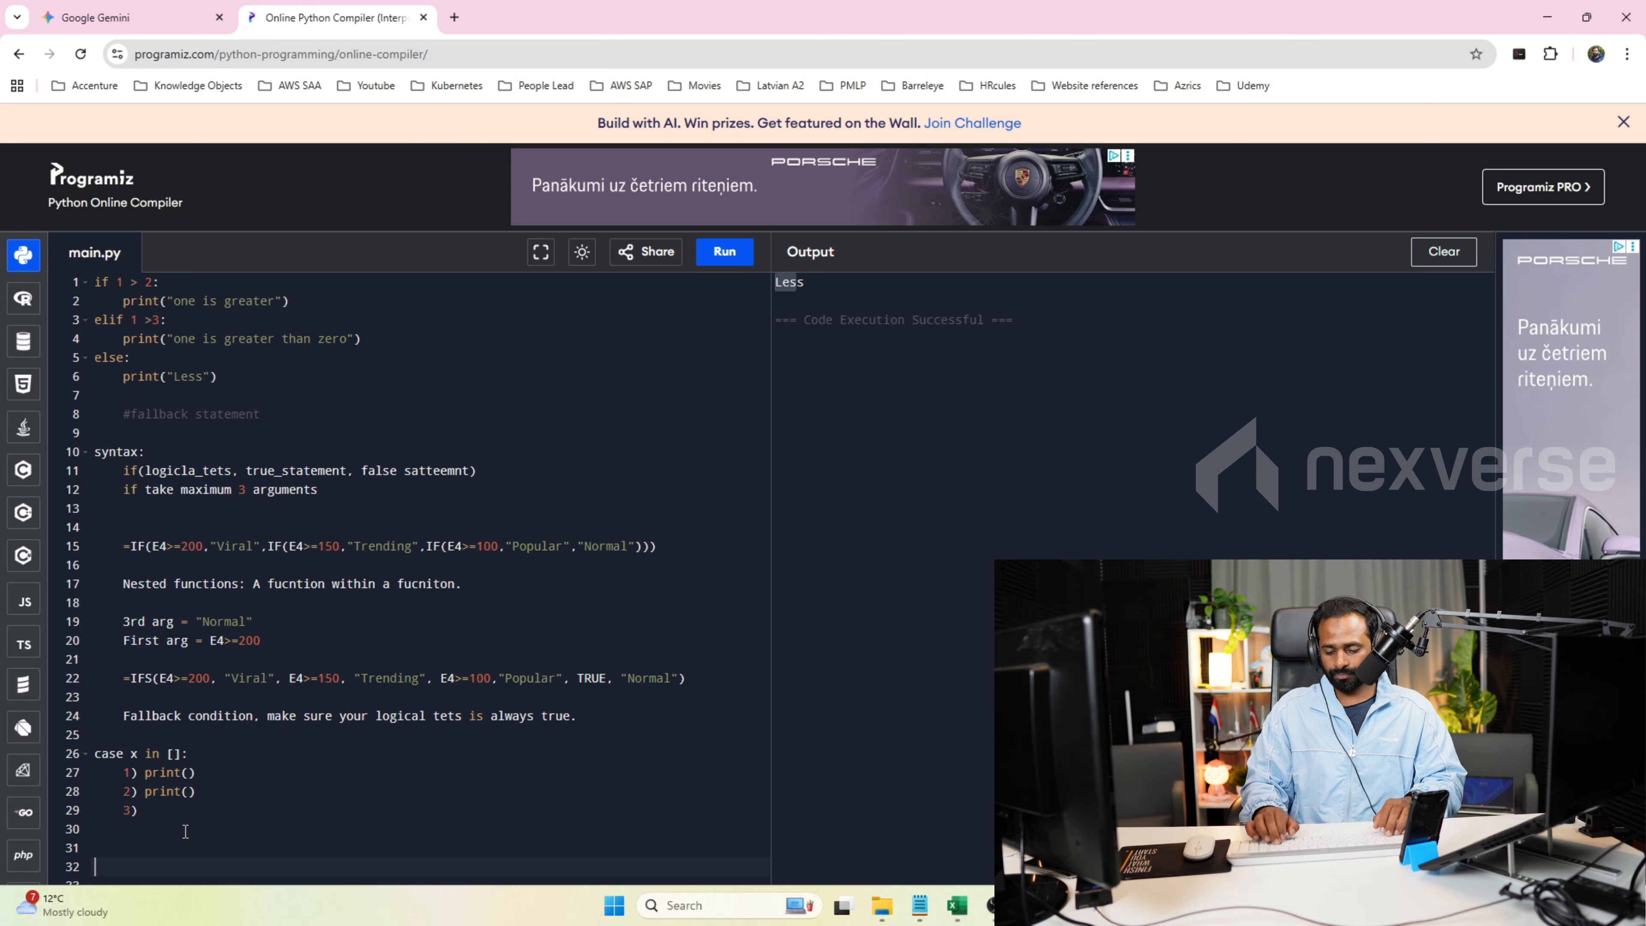
text(in switch statement only one )
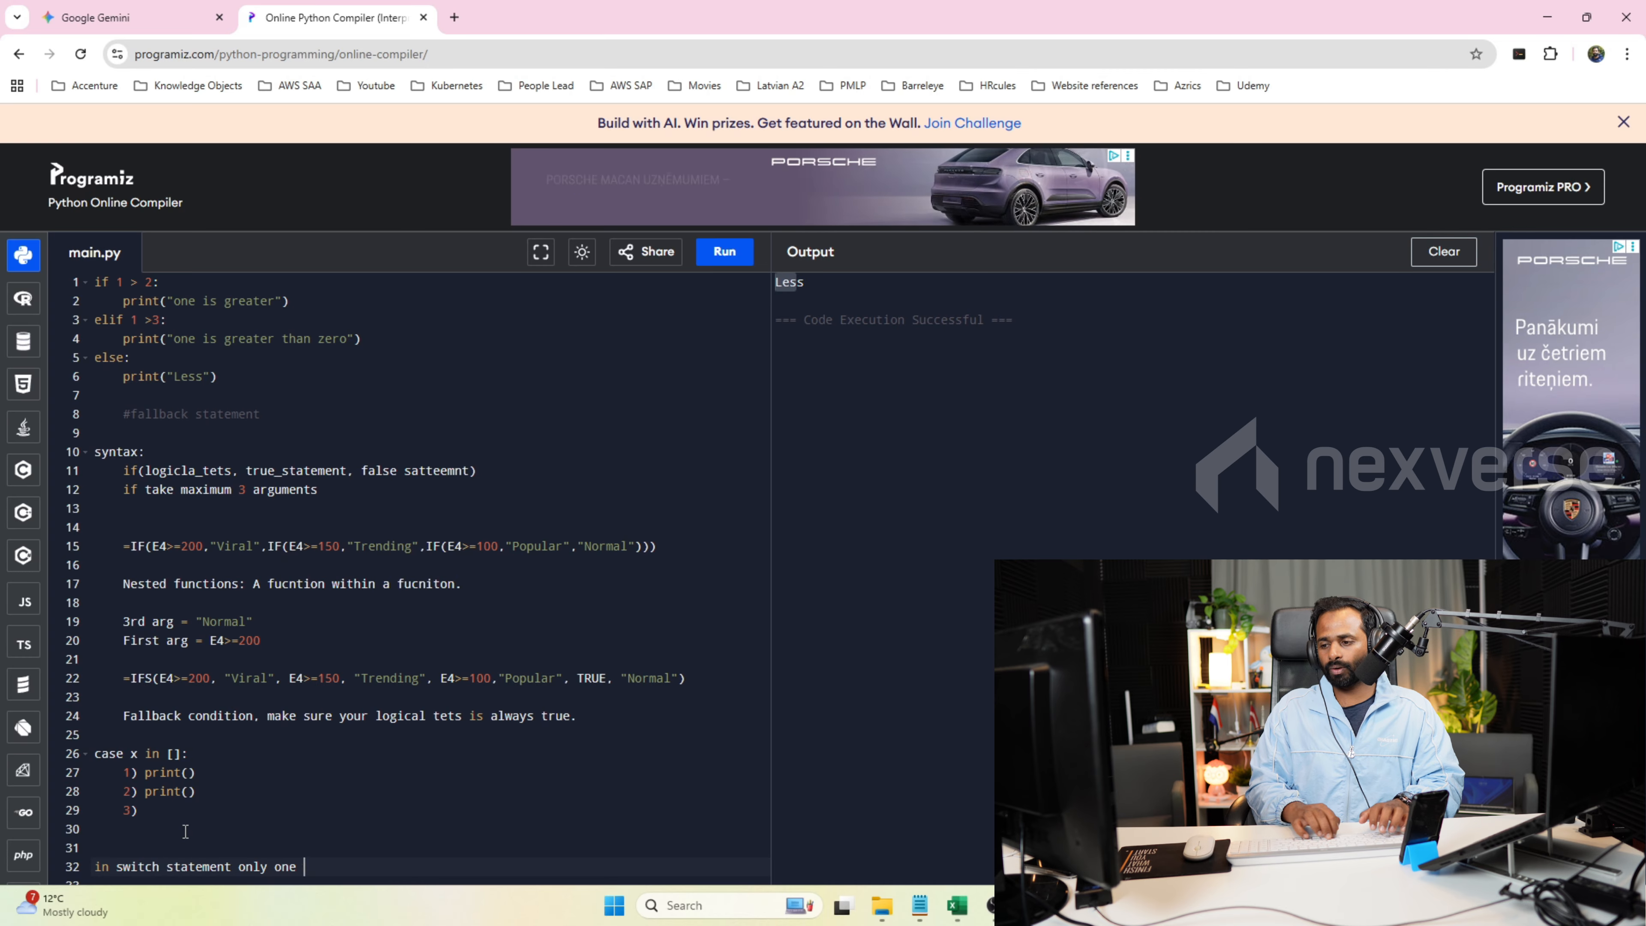
text(variable. assig)
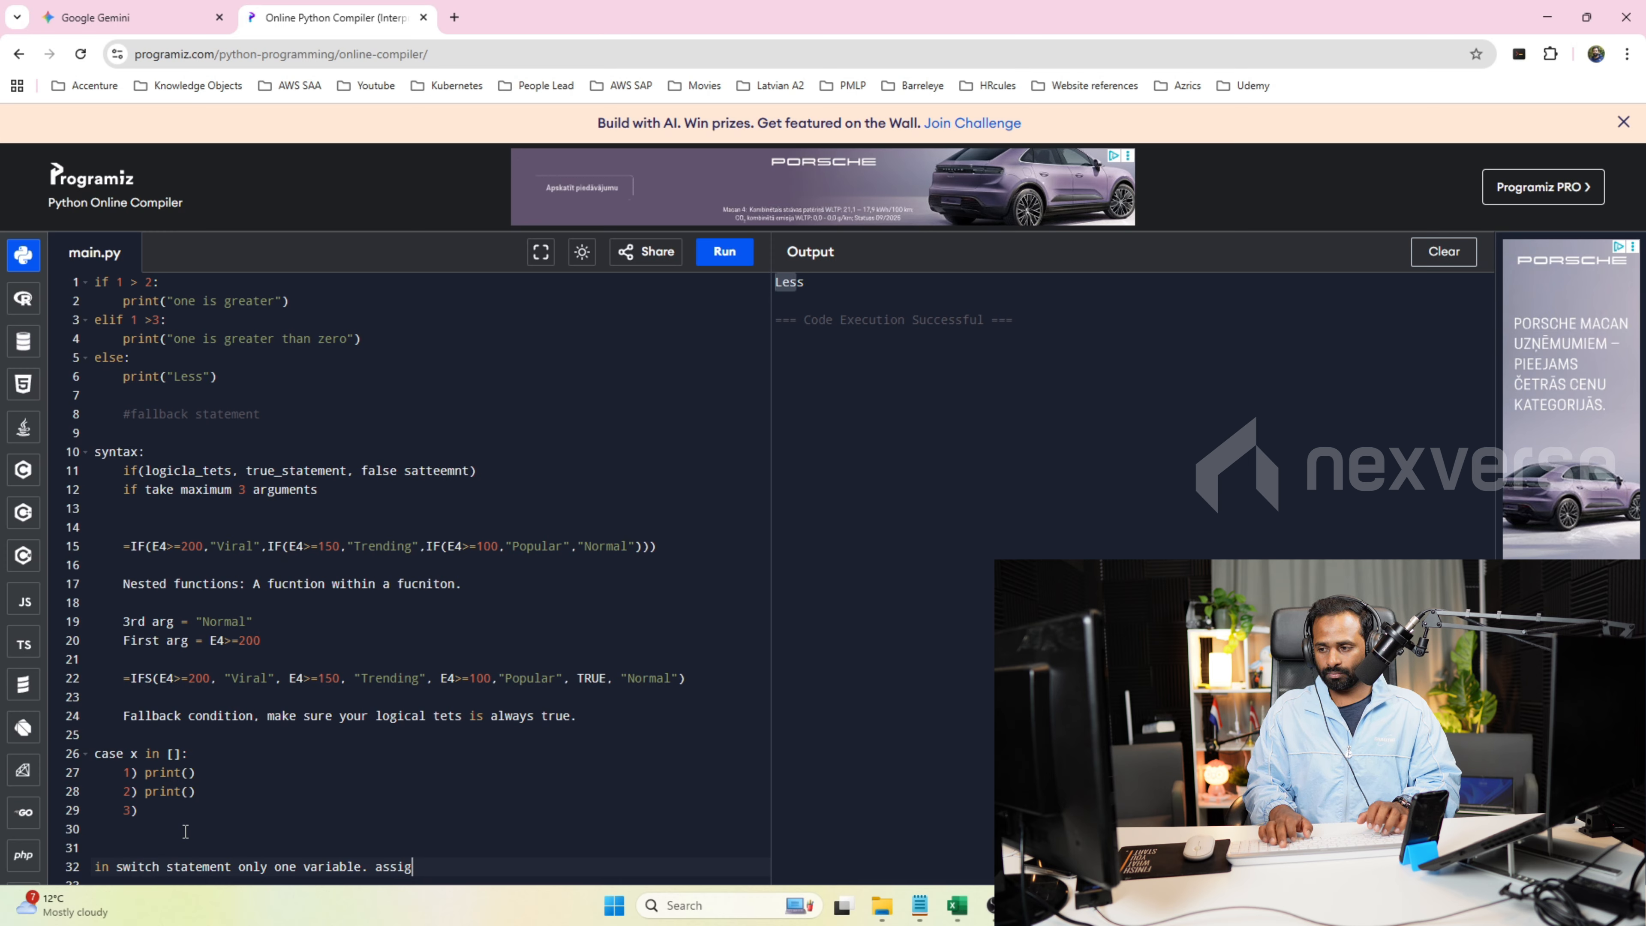
text(ned val)
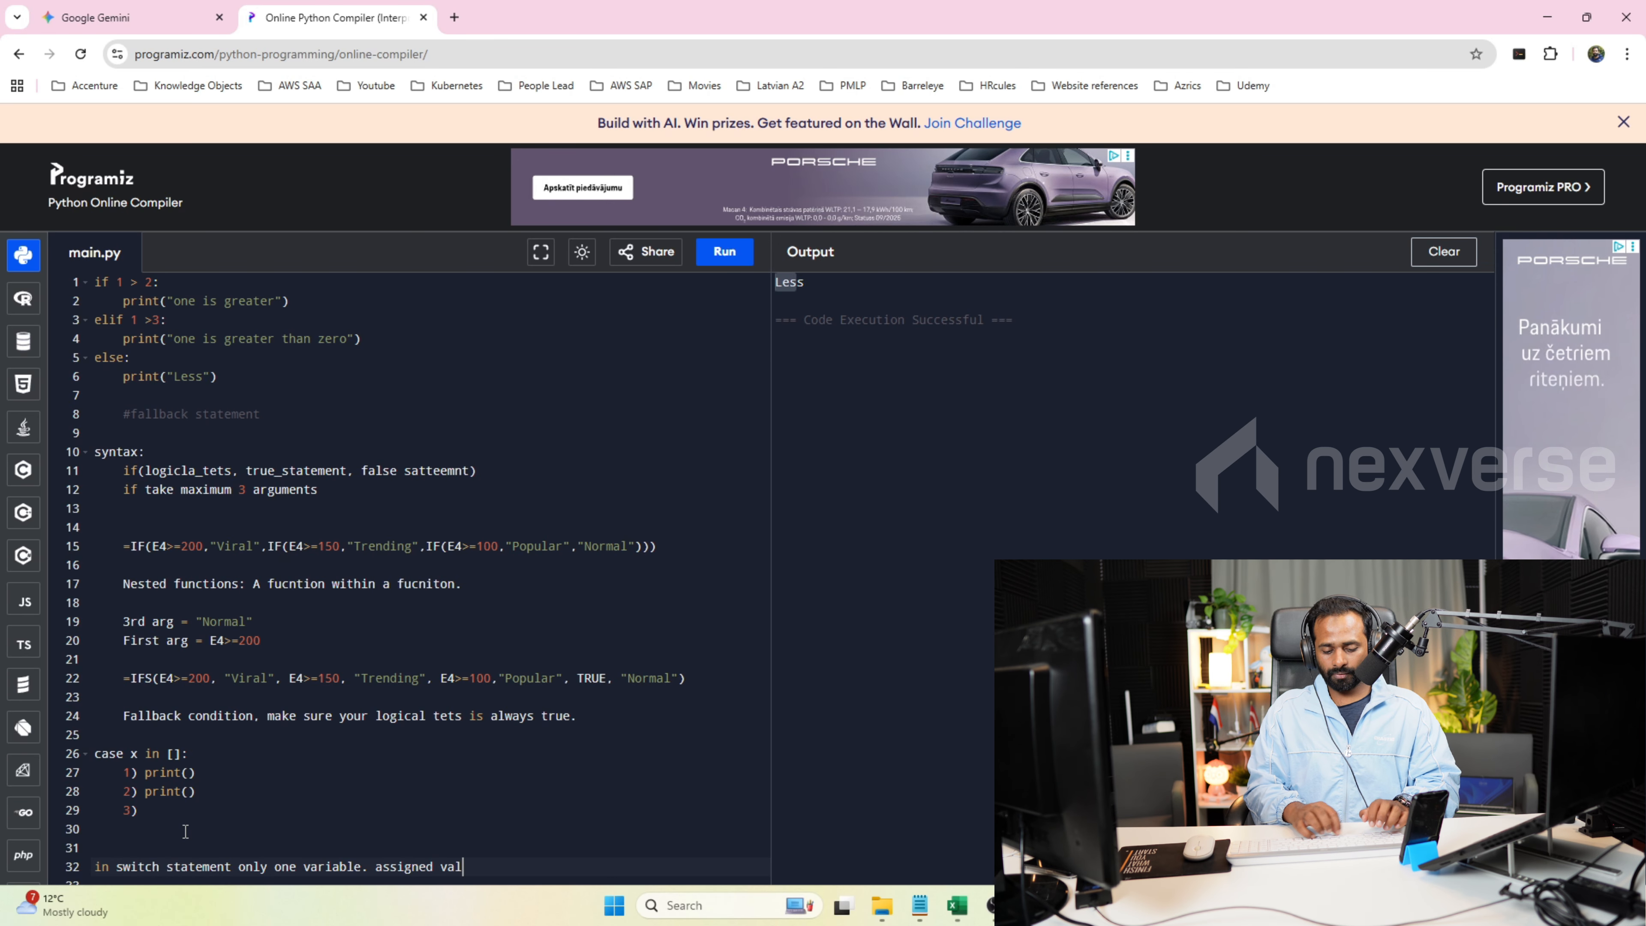
text(ue are euq)
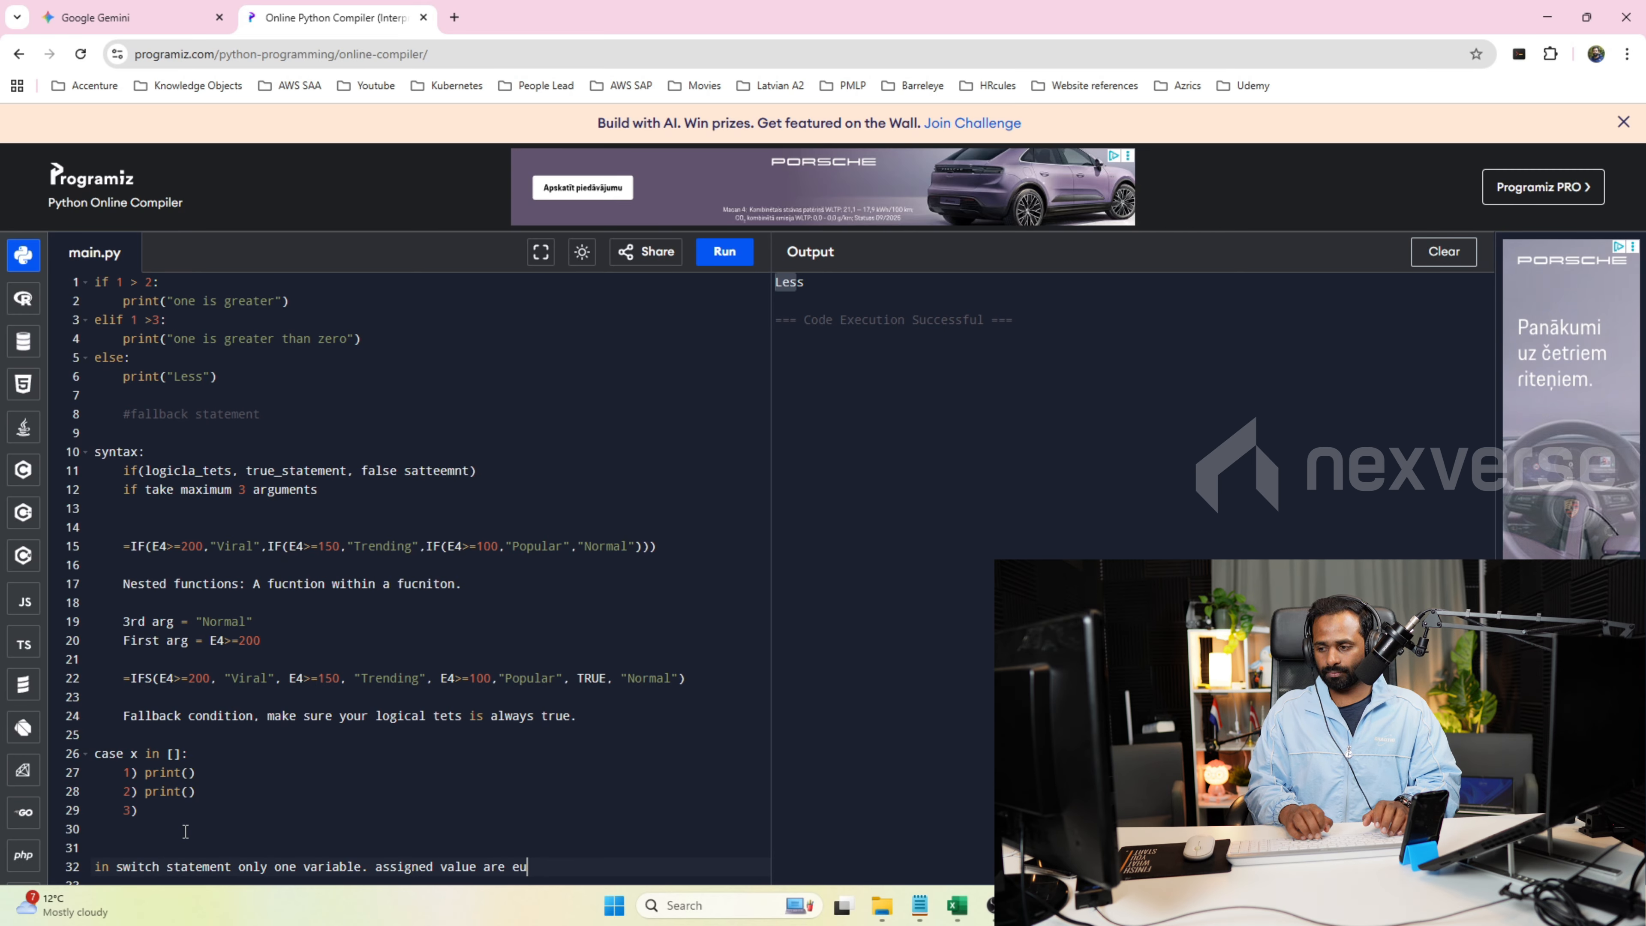
key(BackSpace)
key(BackSpace)
text(quated.)
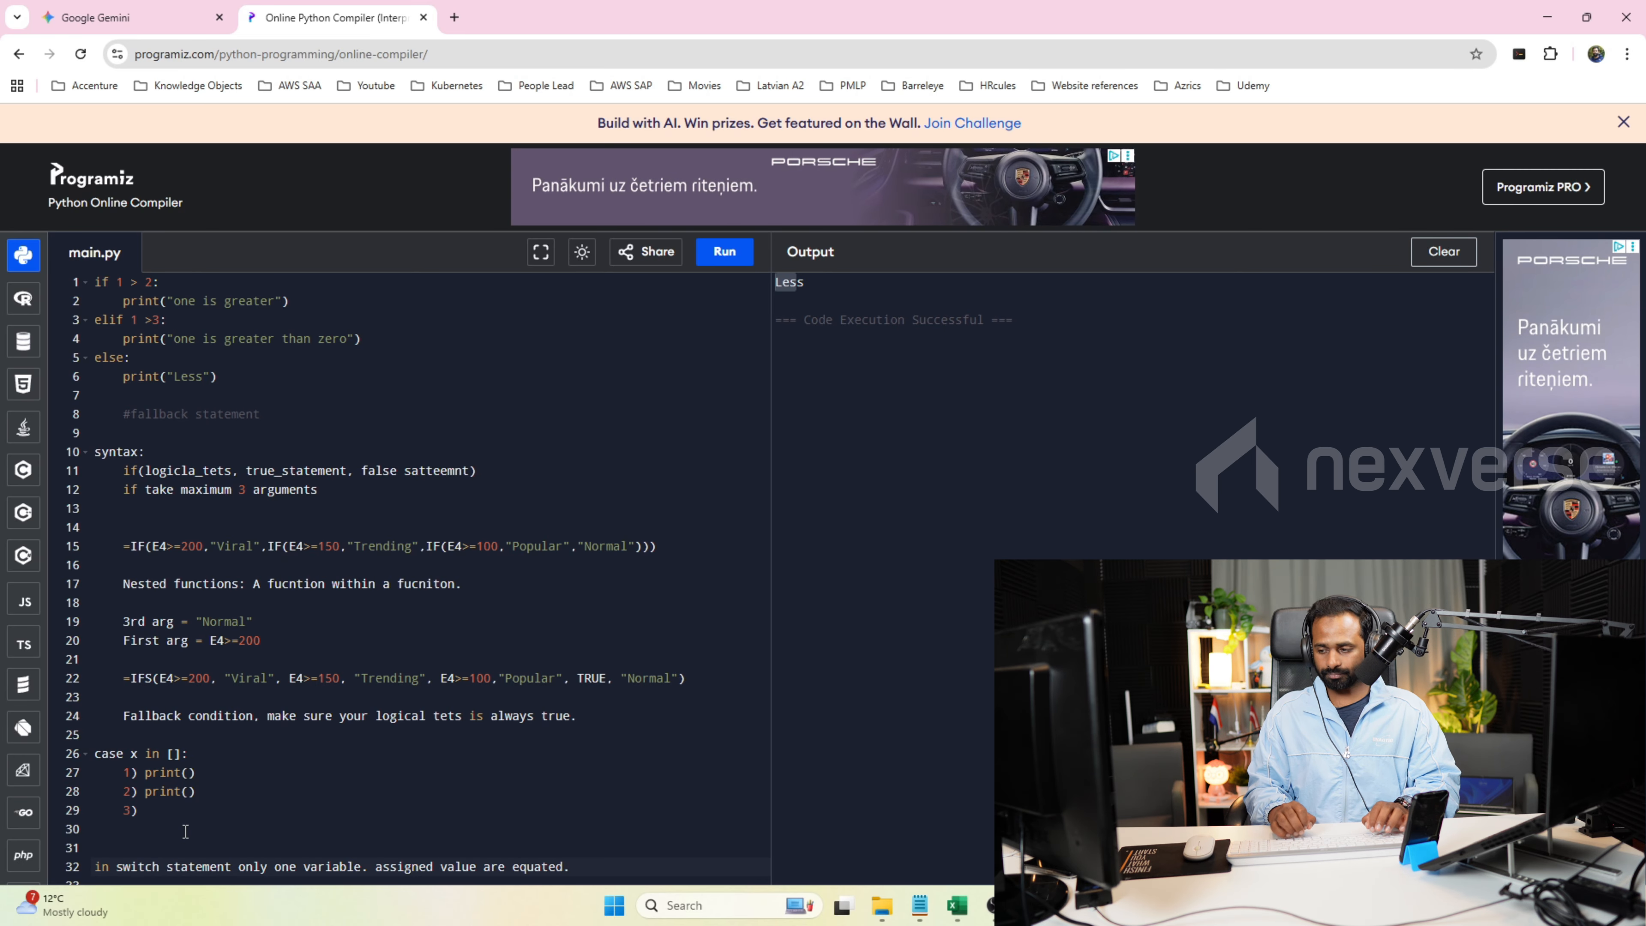
Insert the assignment x=1 below the case entries and relate it to the first print() entry.
click(267, 762)
click(244, 806)
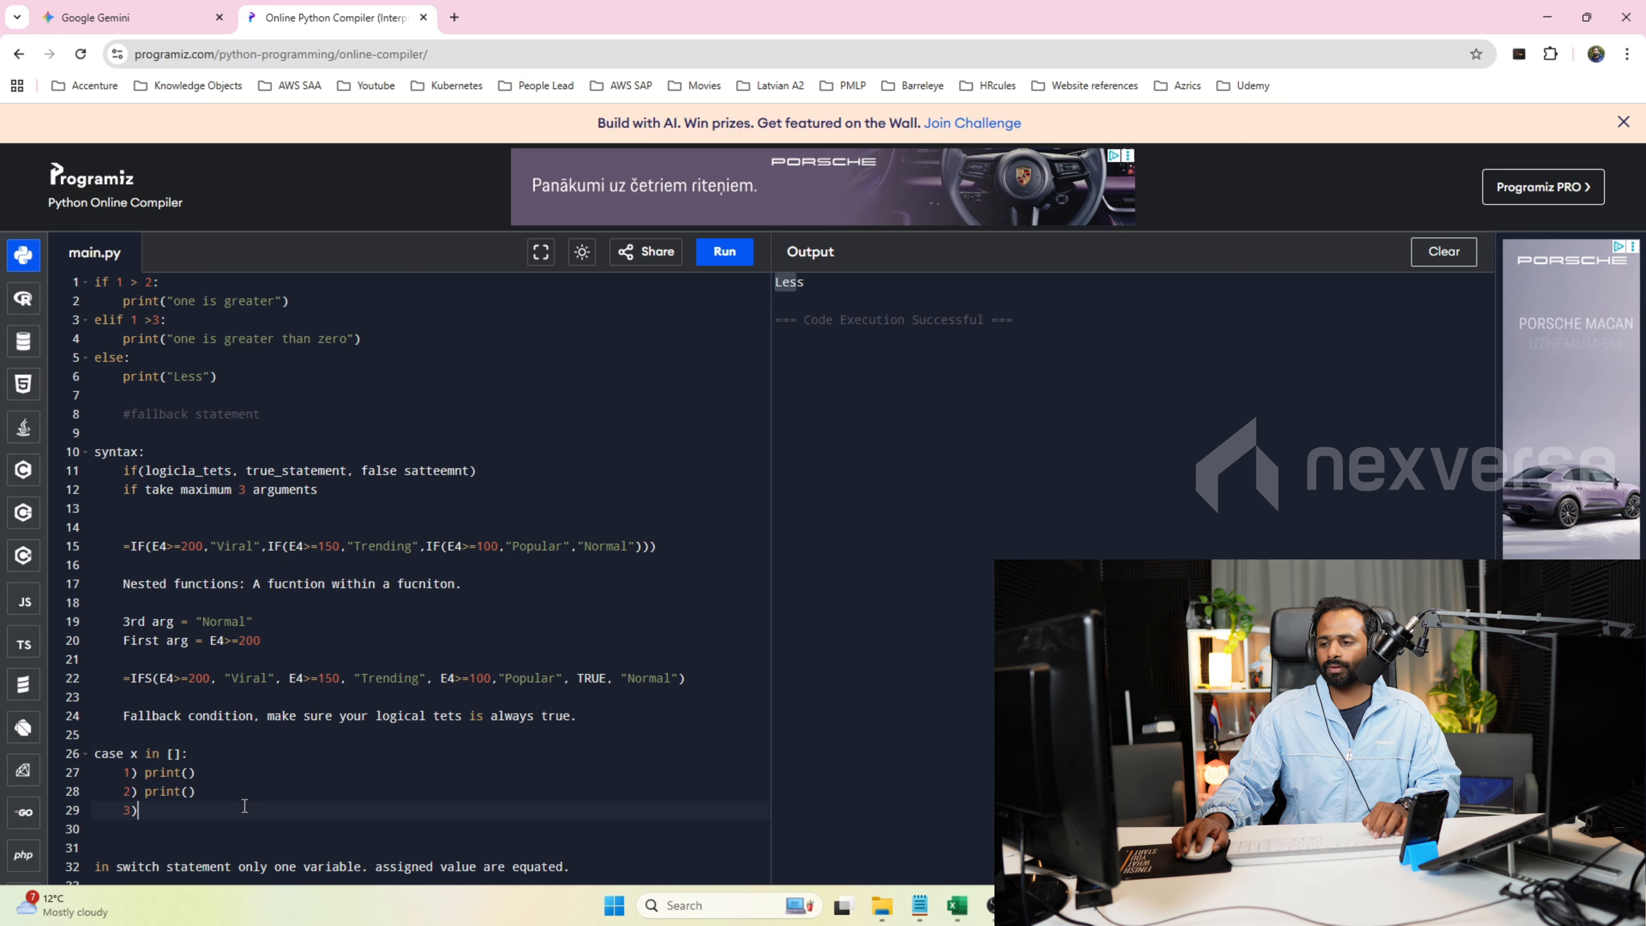
key(Return)
key(Return)
text(x)
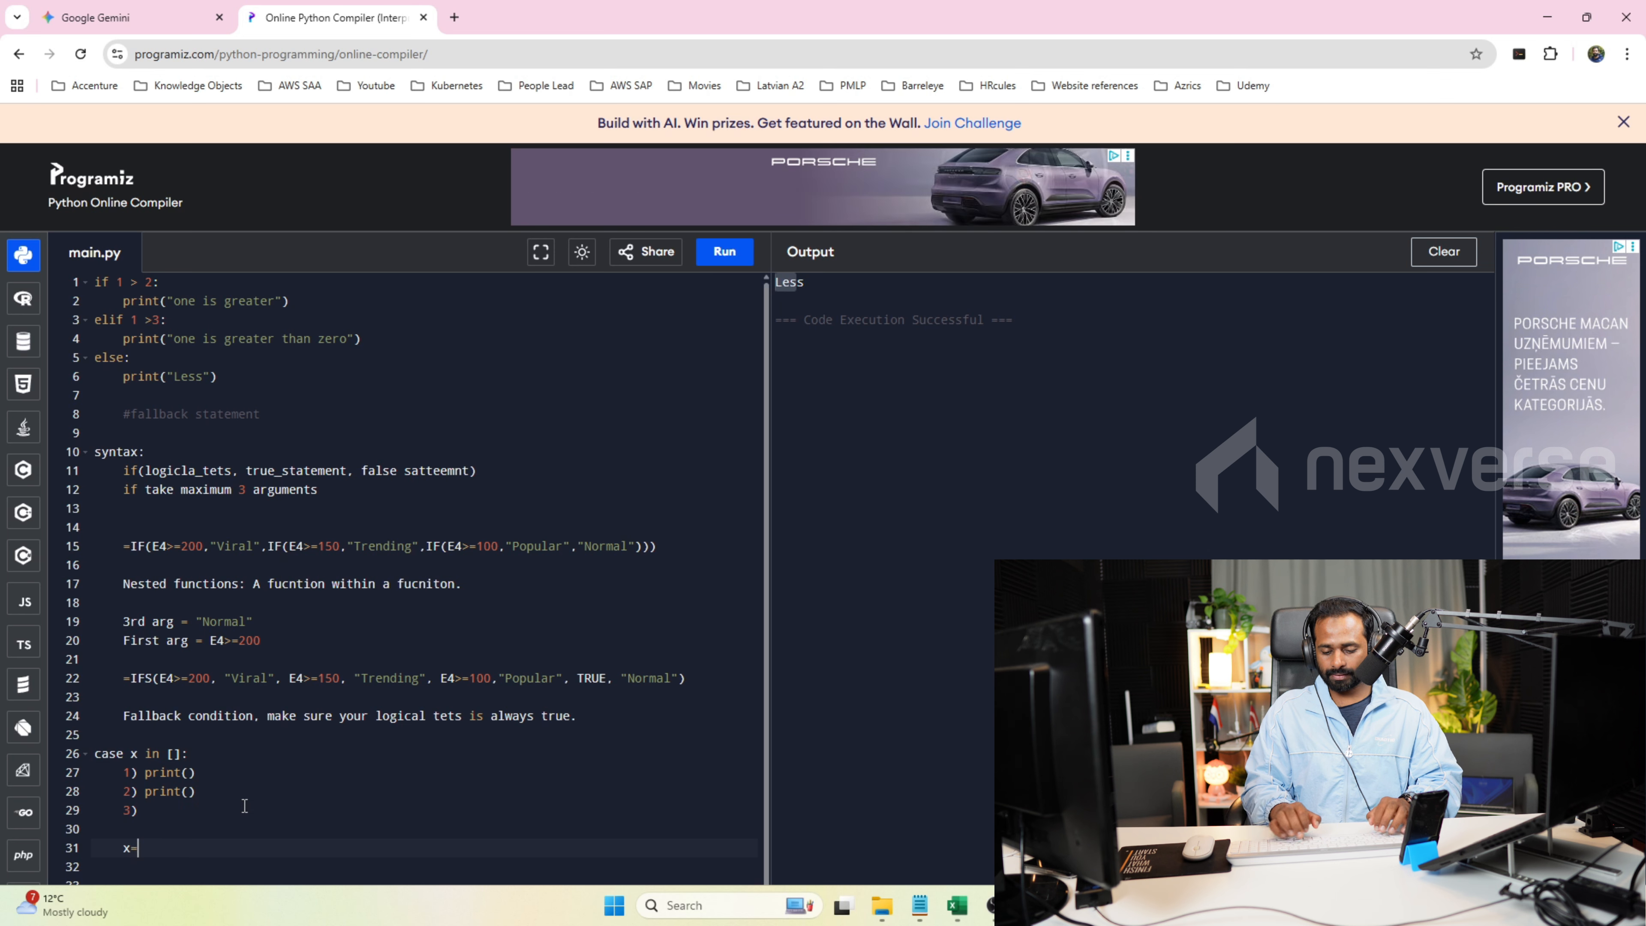
text(=1)
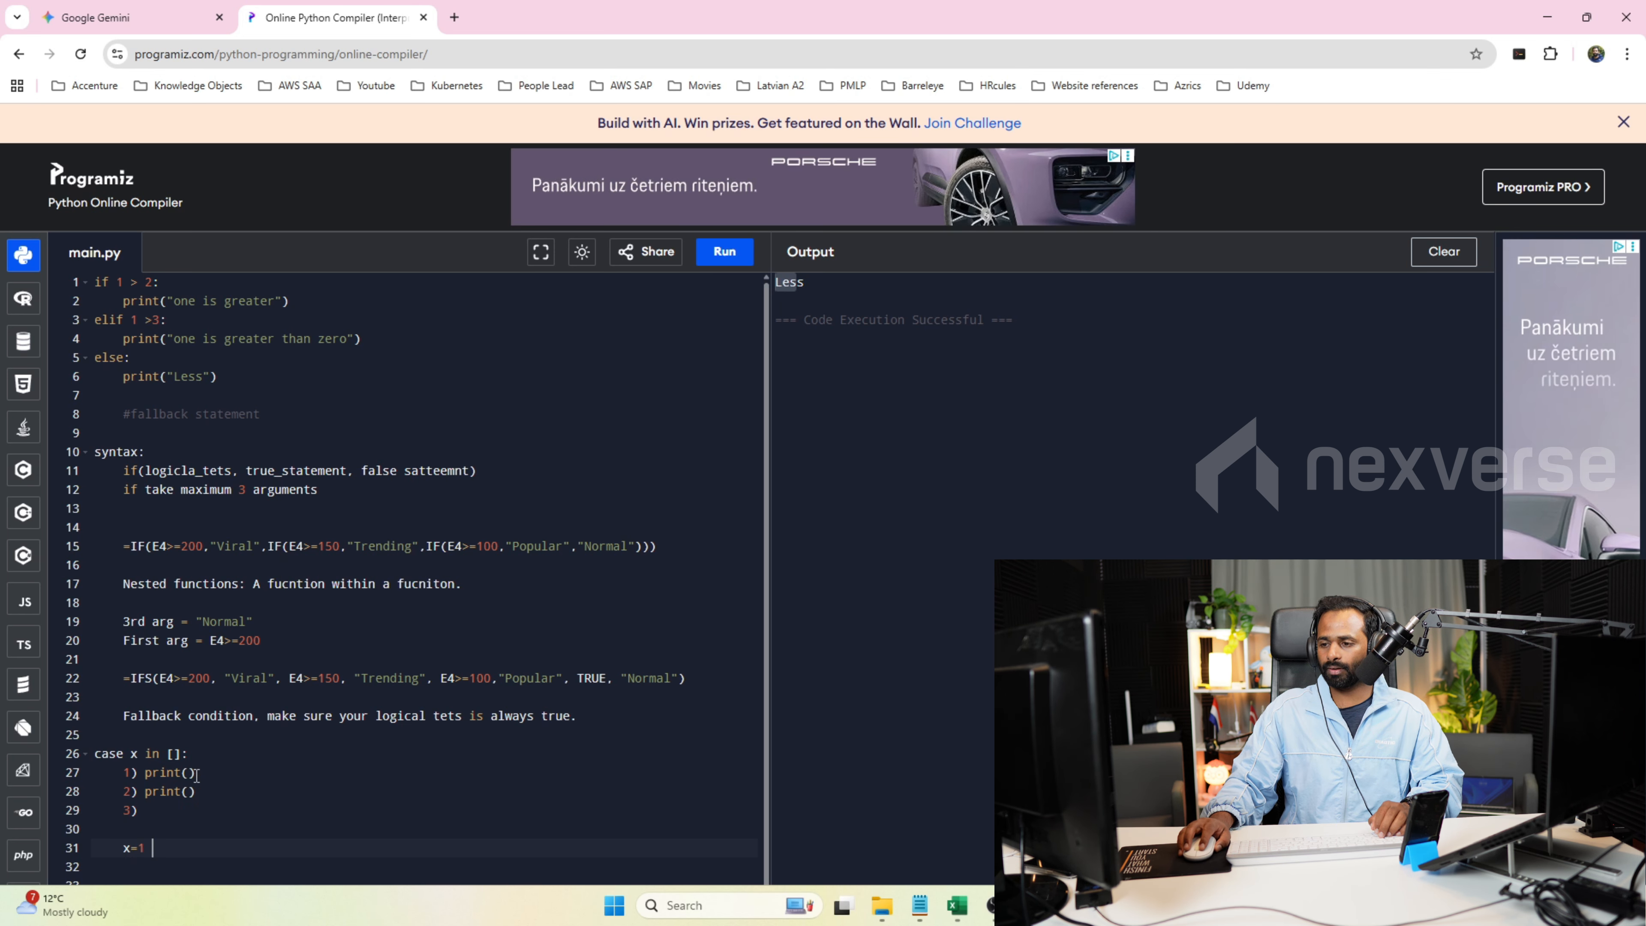
drag(196, 771, 153, 785)
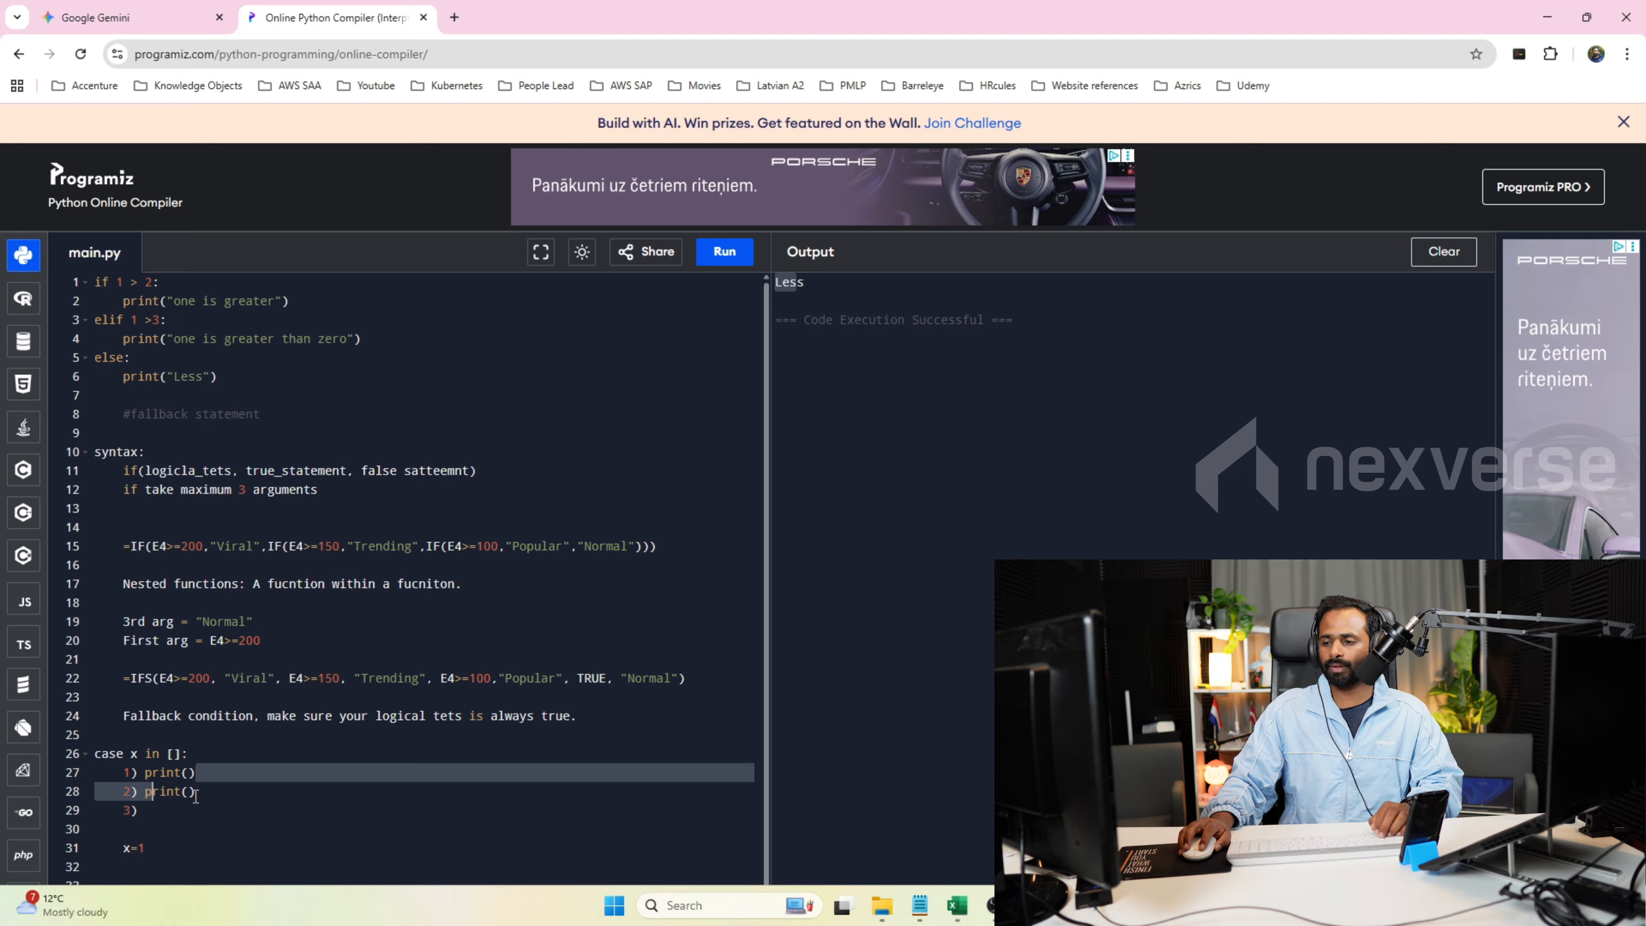
Add the assignment x=2 under x=1 and compare both assignments with the case entries.
click(175, 850)
key(Return)
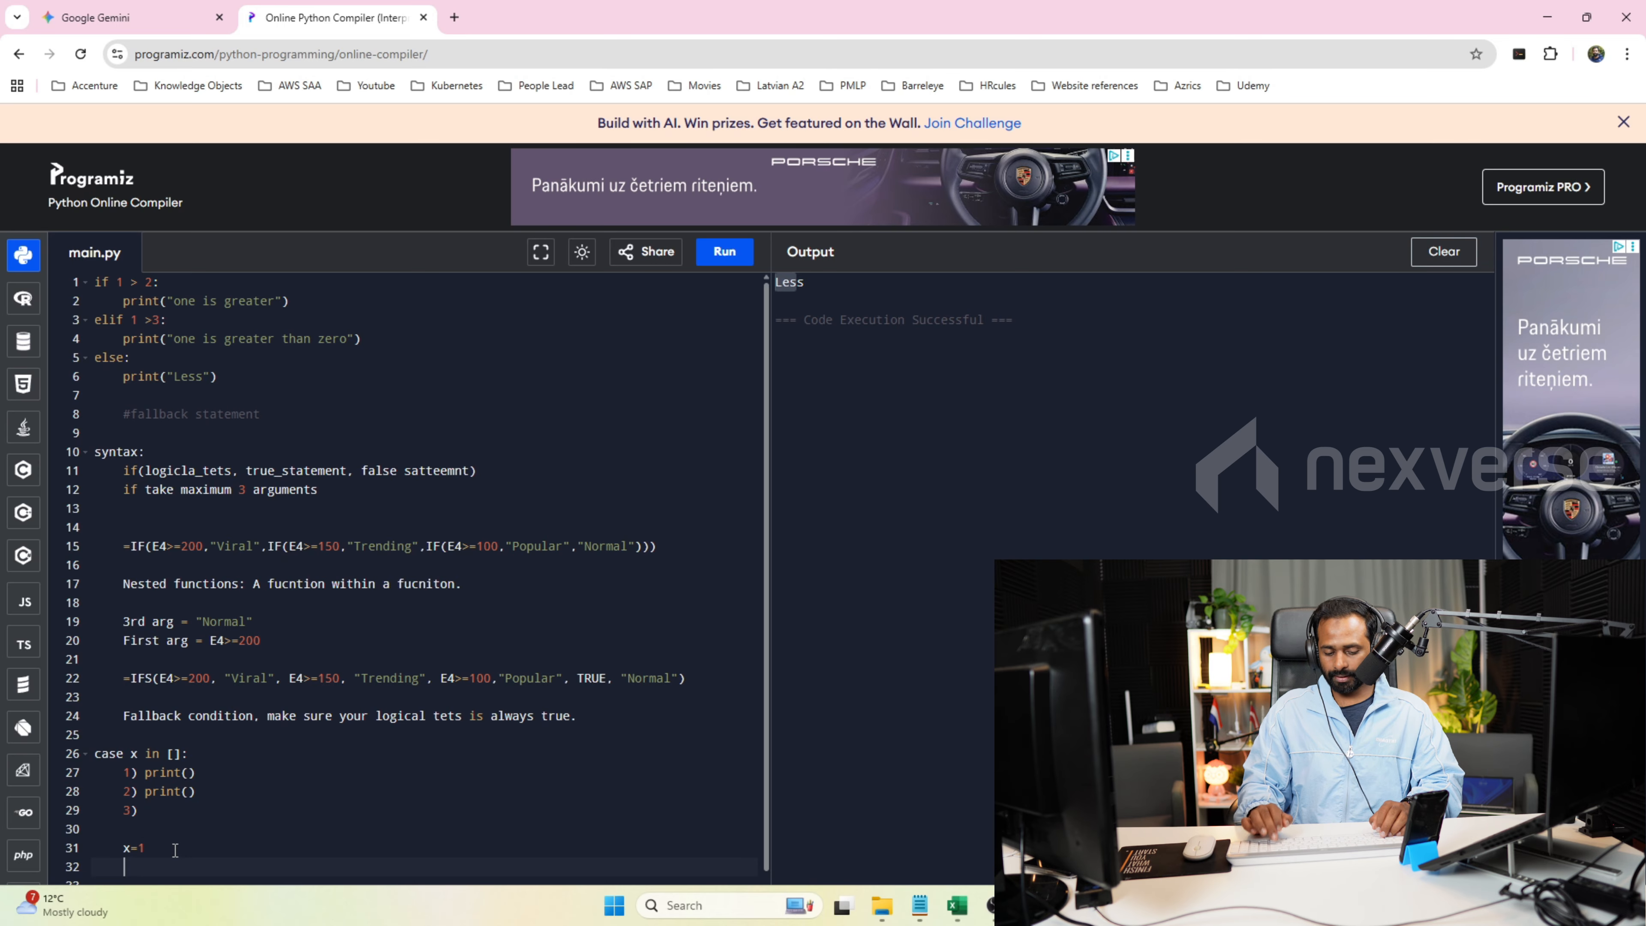
text(x=2)
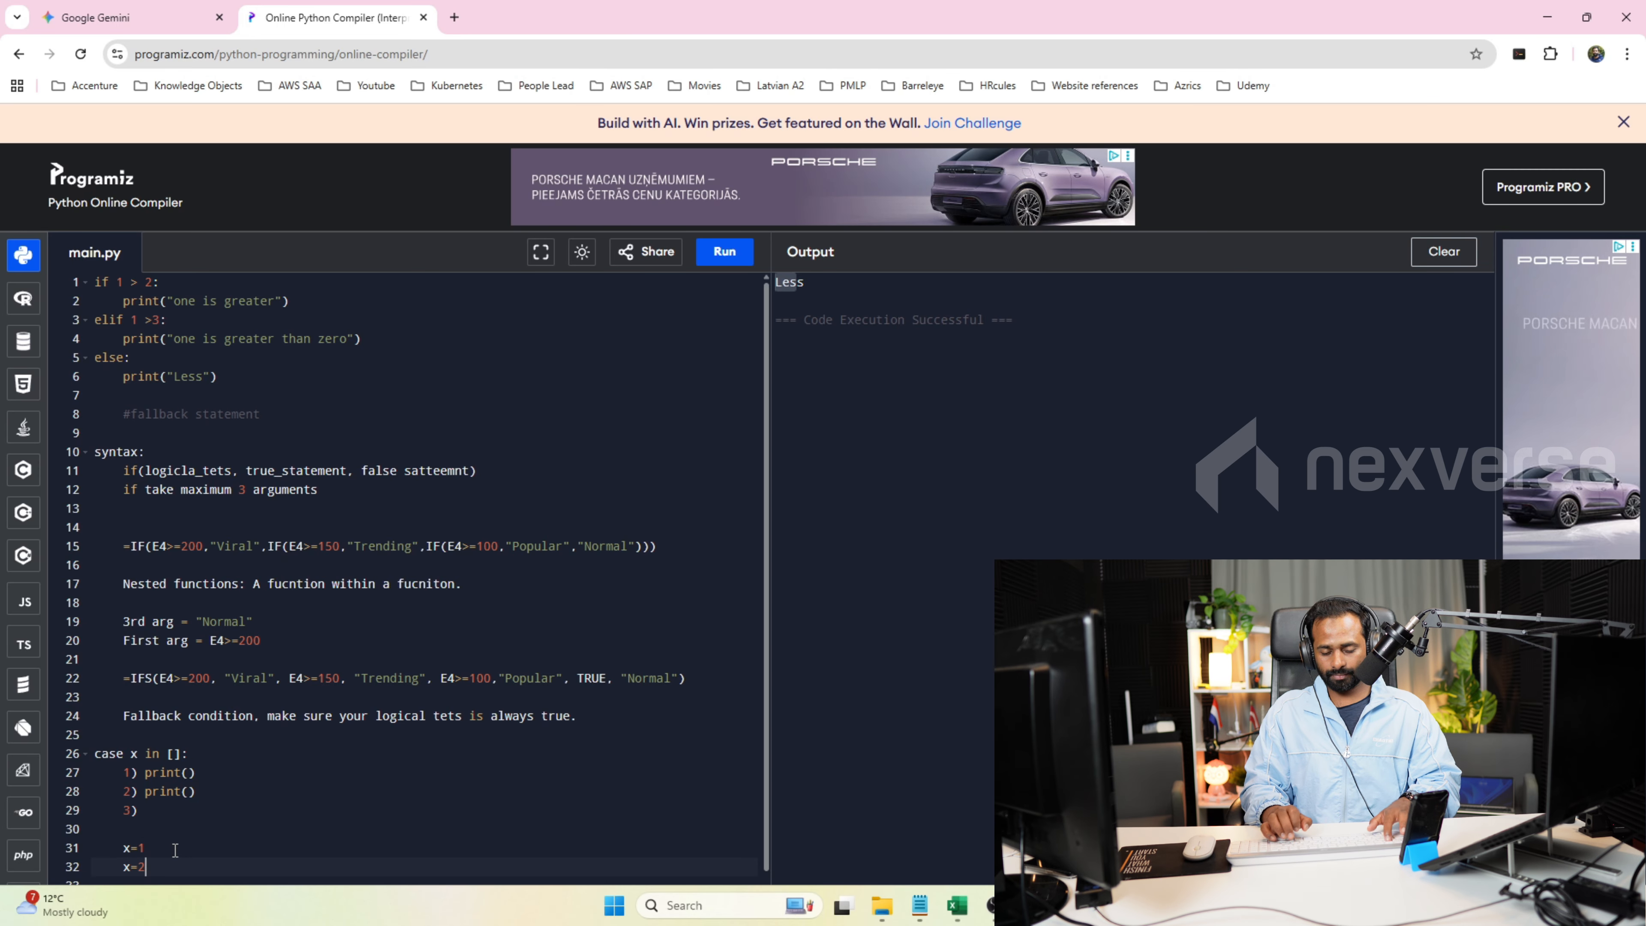
drag(196, 791, 137, 810)
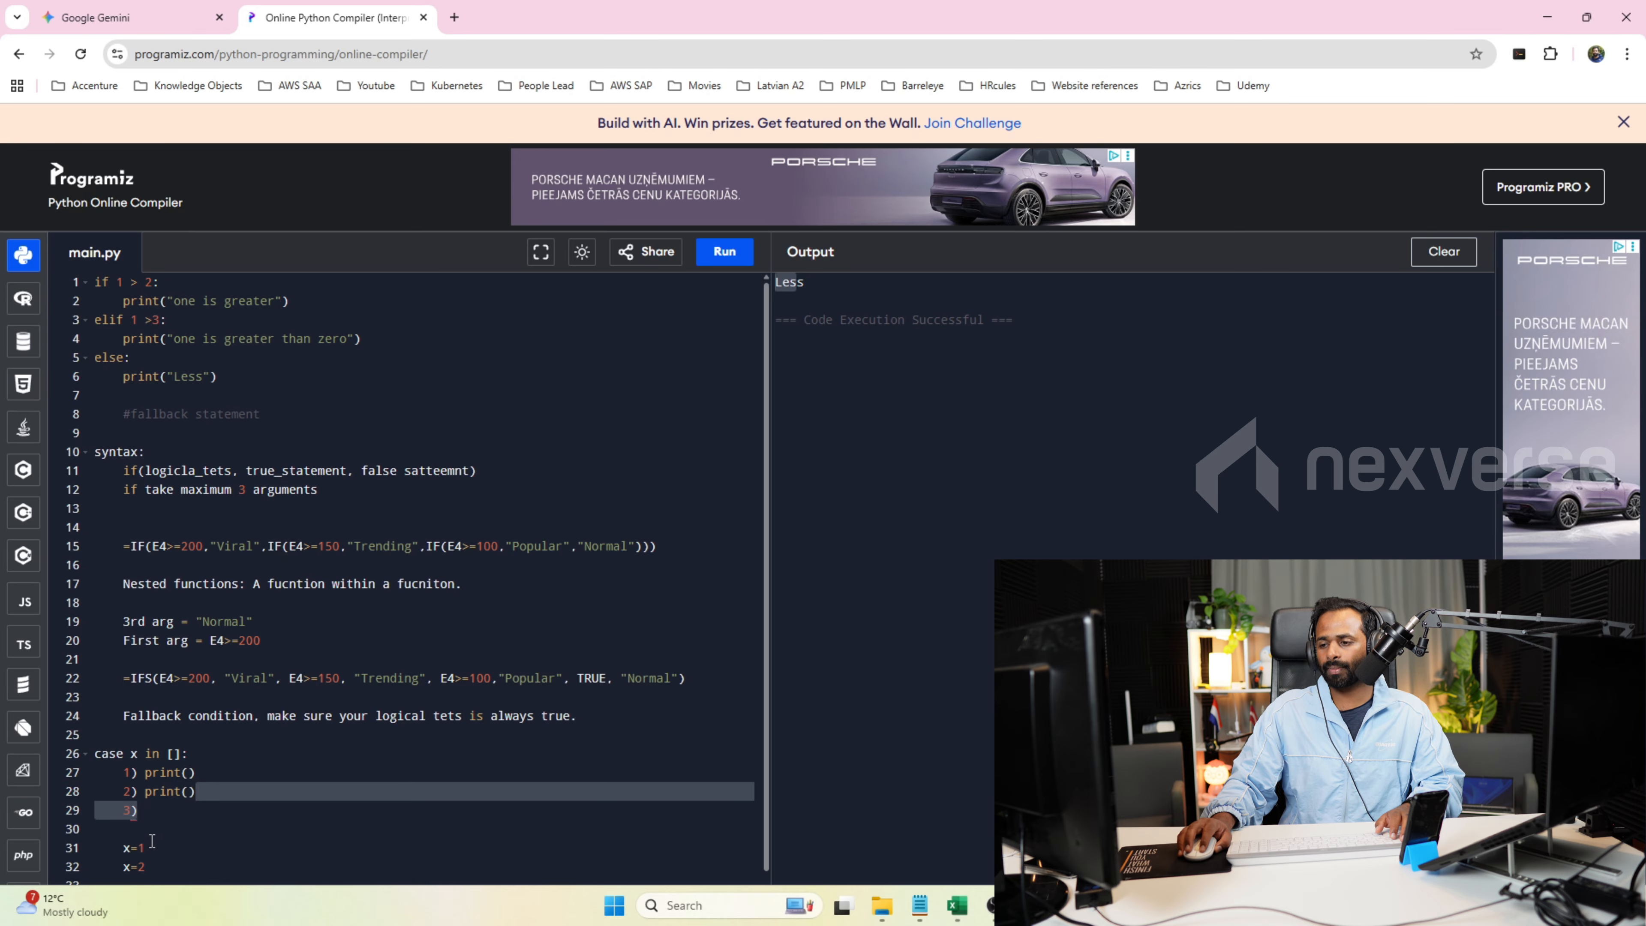
scroll(152, 841, down, 1)
click(139, 830)
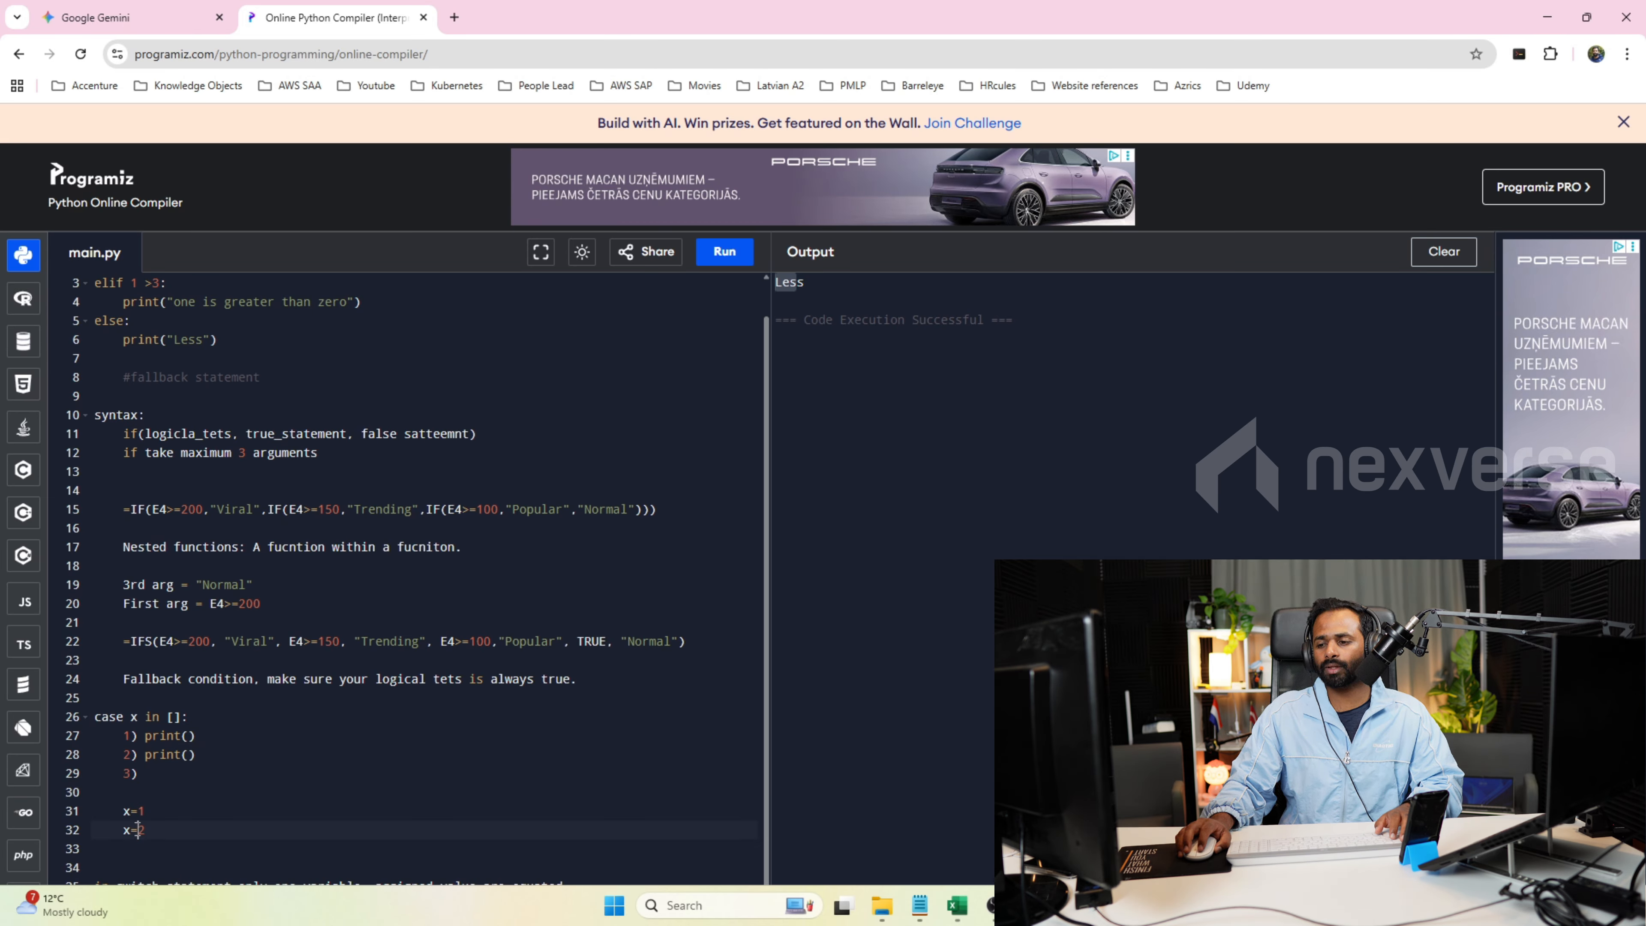
drag(139, 830, 131, 811)
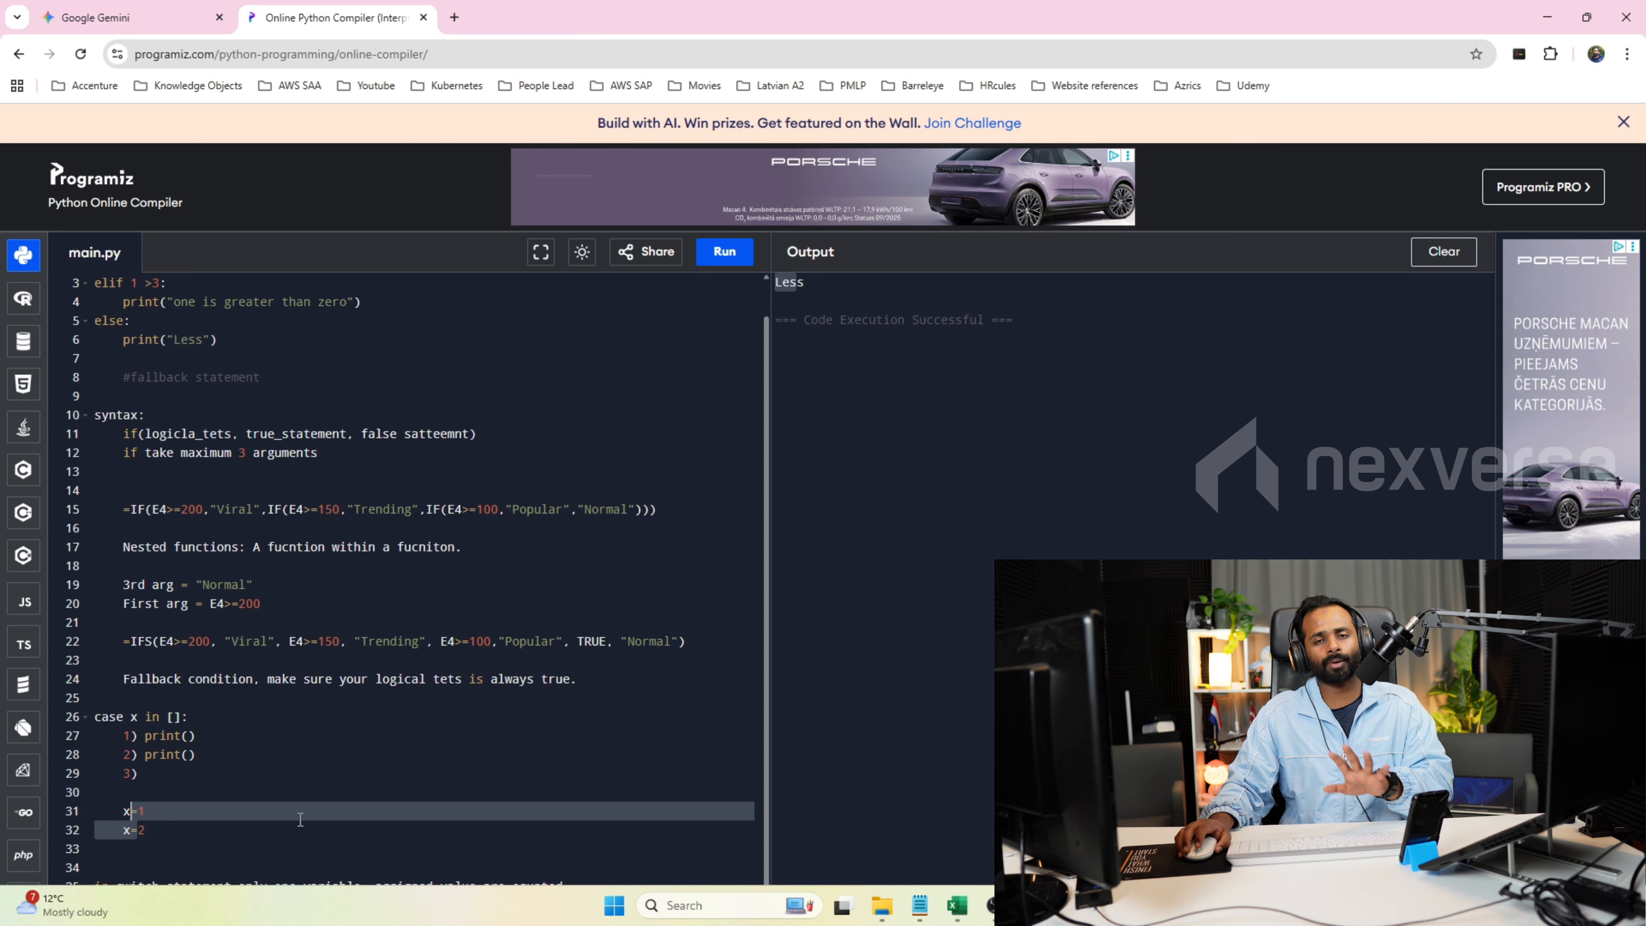
Add blank lines below the switch statement note.
click(611, 868)
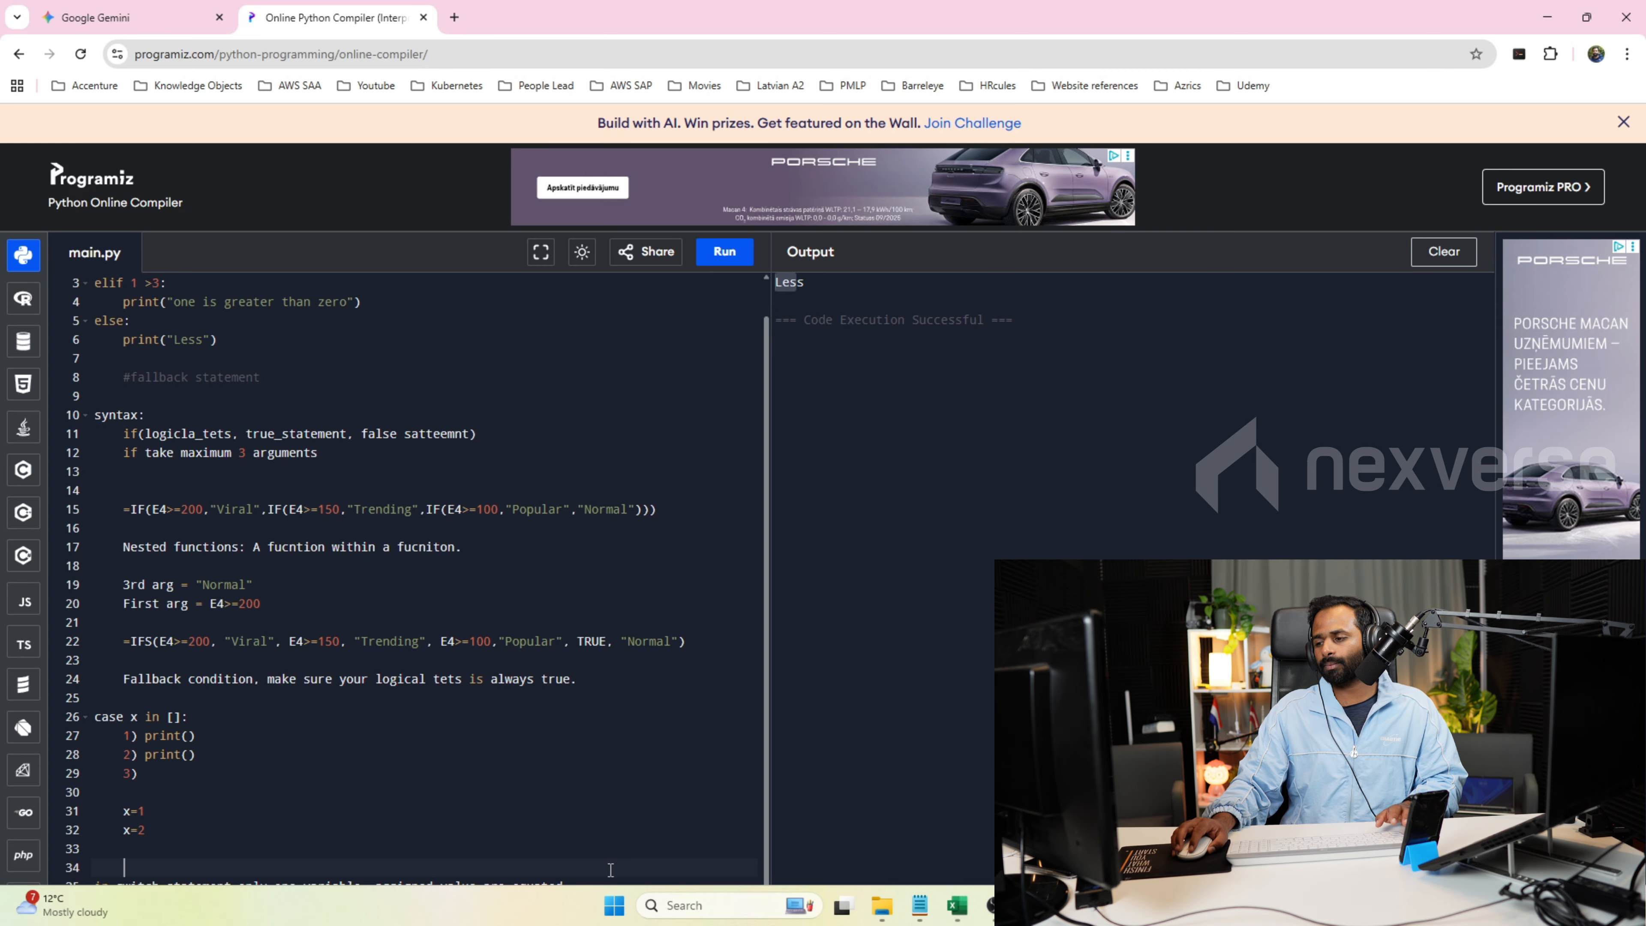
key(Return)
key(Return)
key(Return)
key(Return)
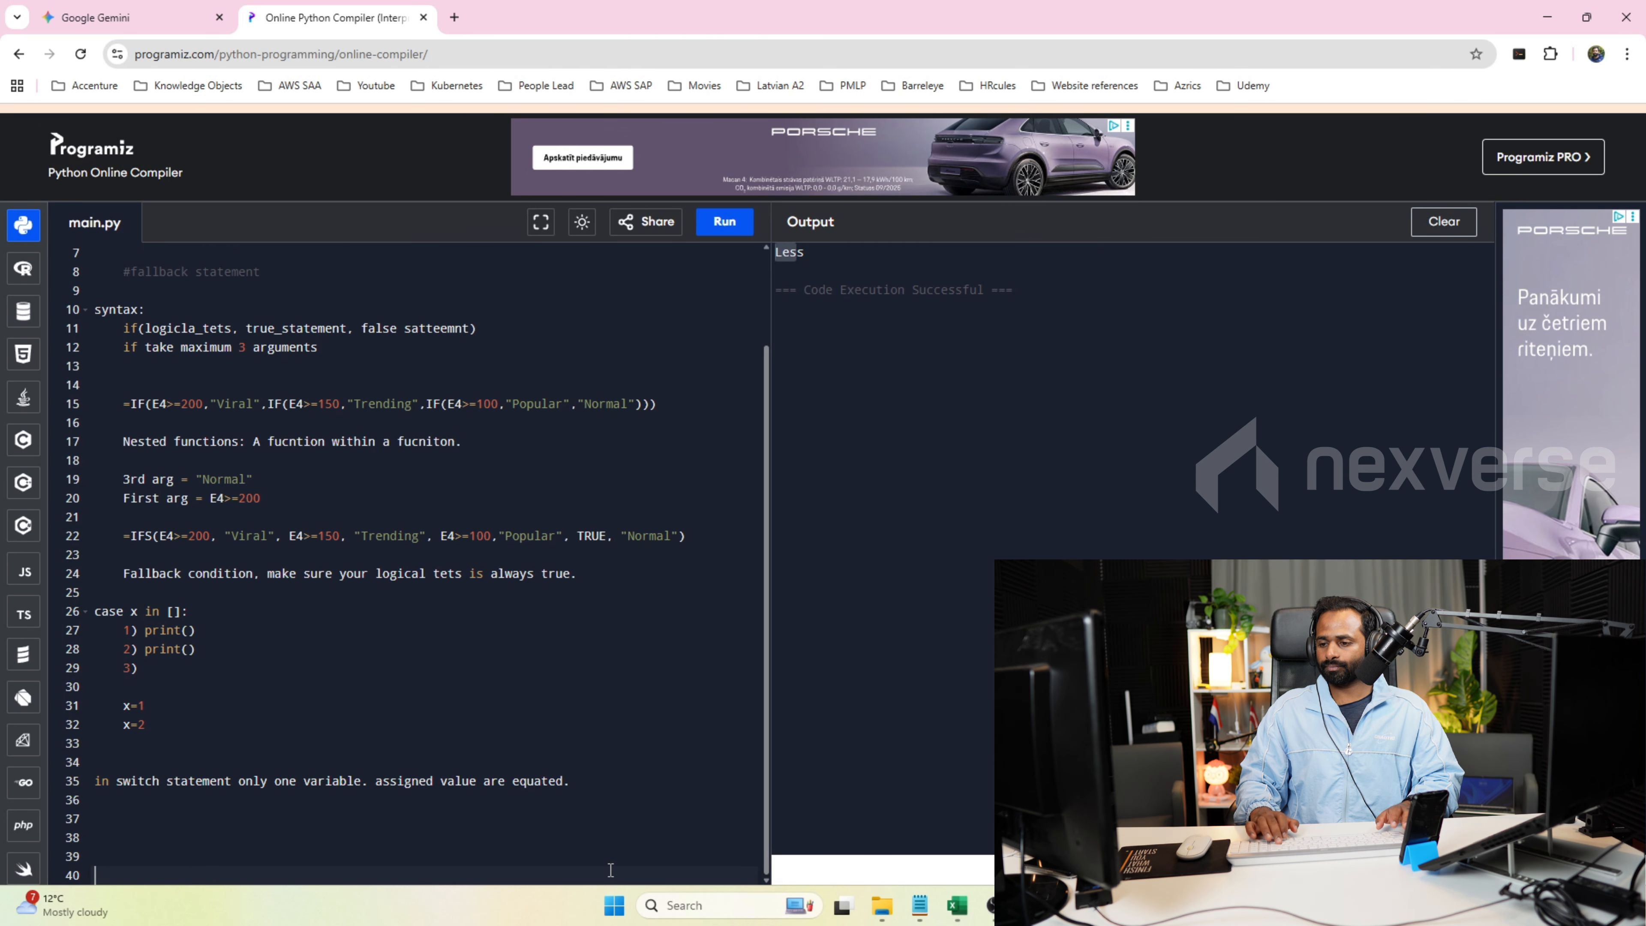
click(475, 804)
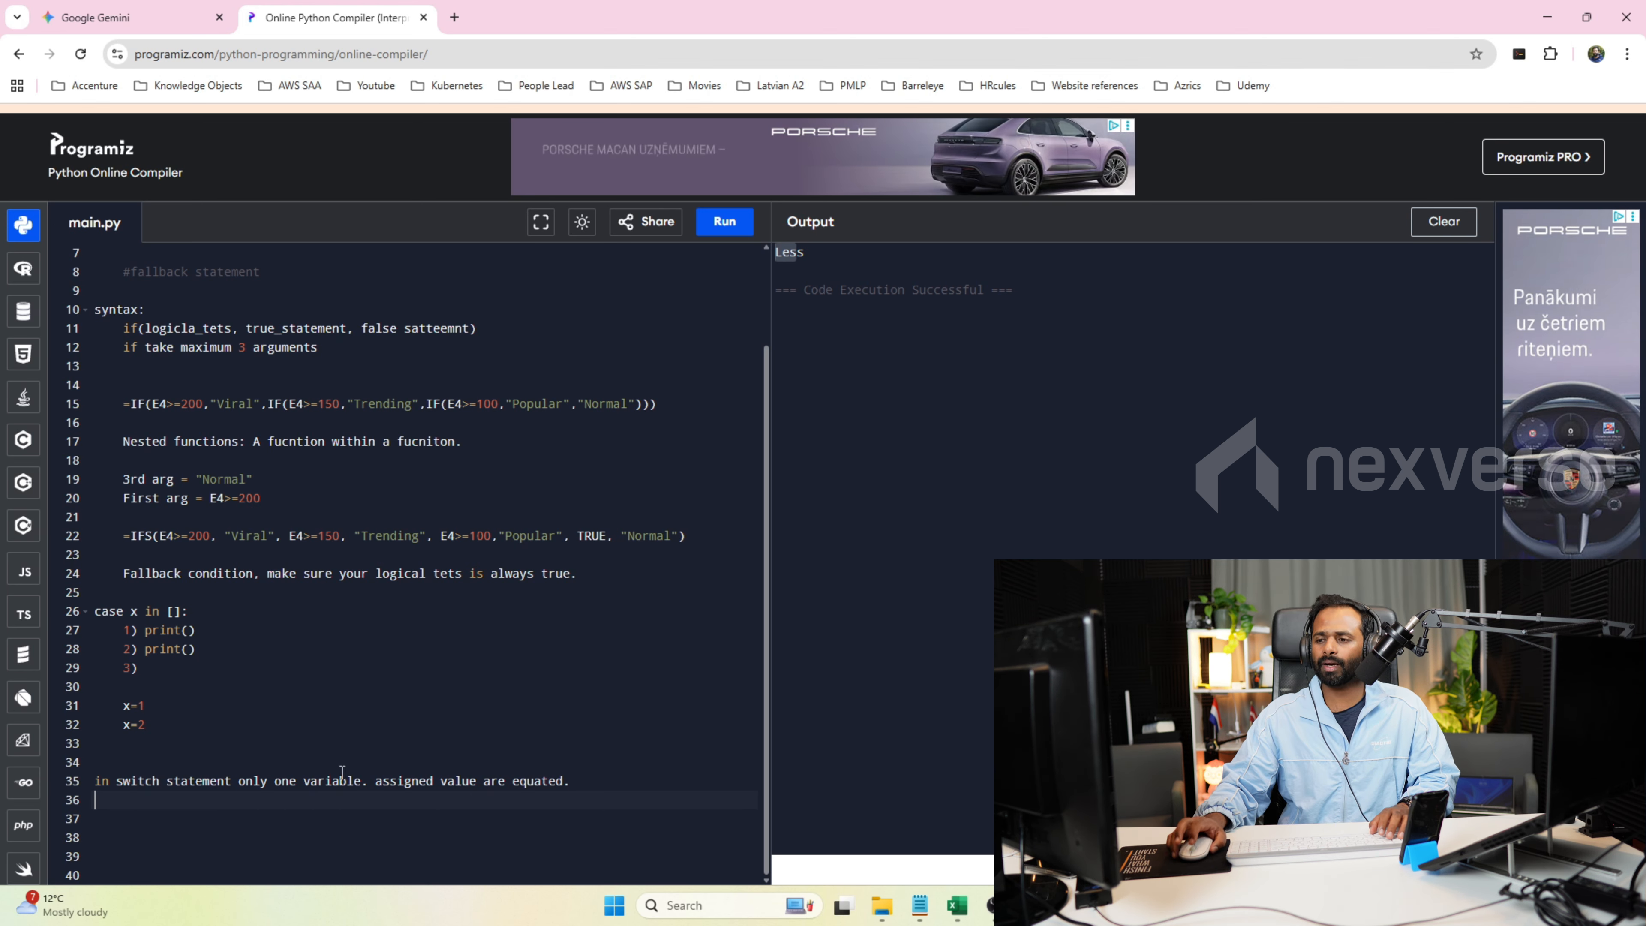
Replace the case block and its x assignments with the syntax line "=switch(variable, value, truestatement)".
drag(146, 725, 94, 618)
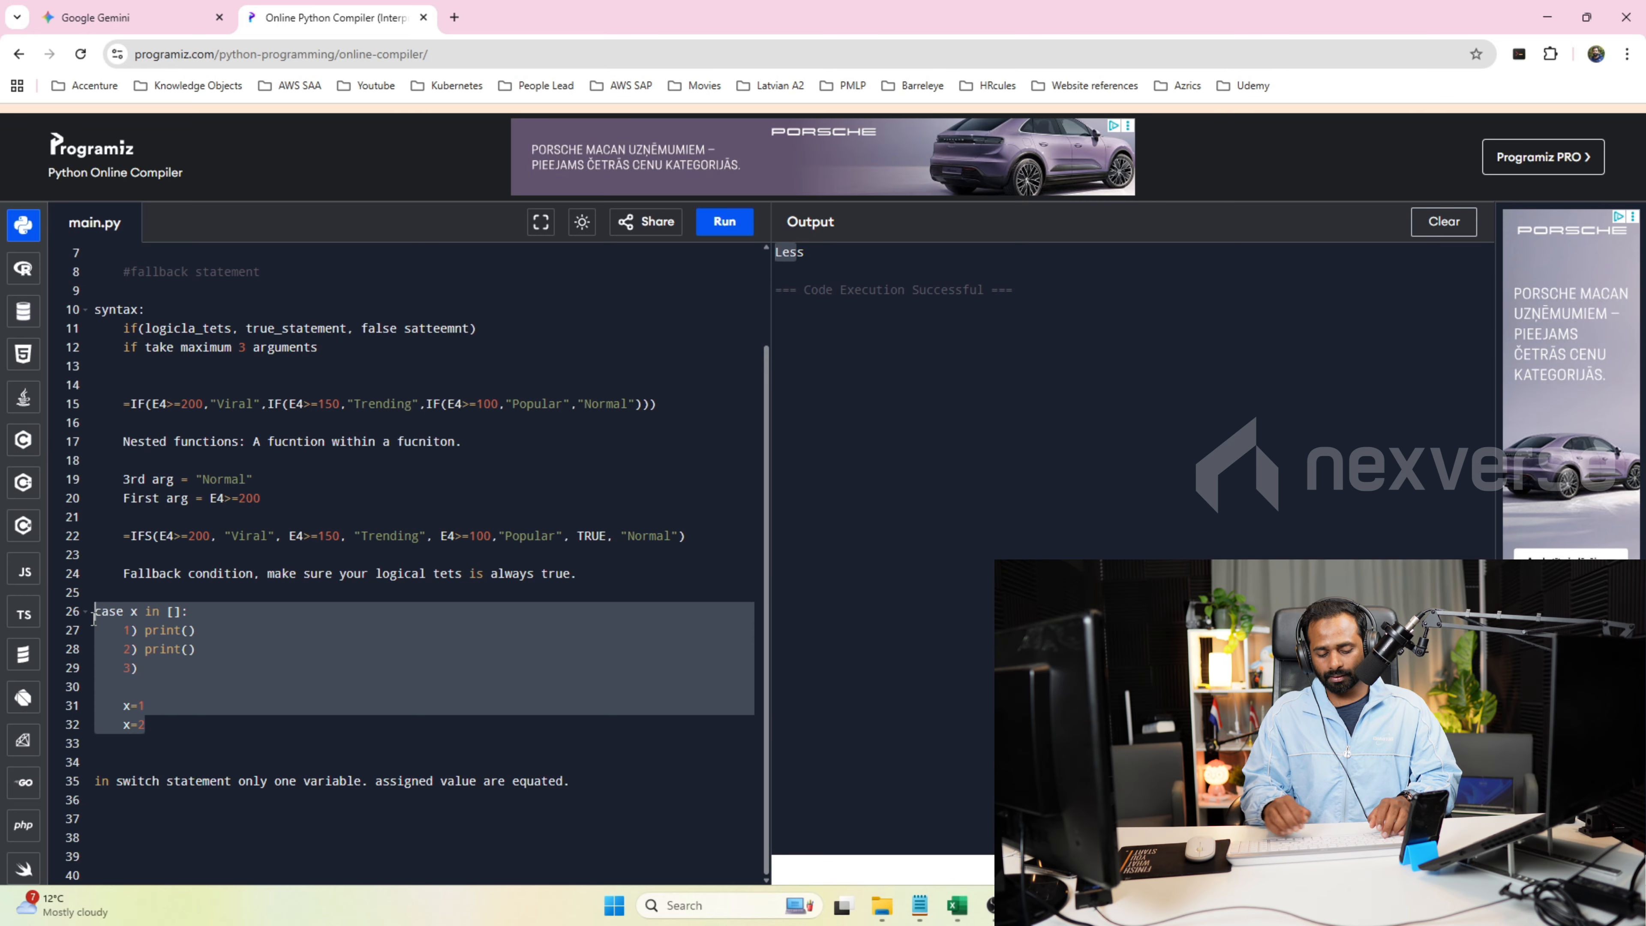
text(=swi)
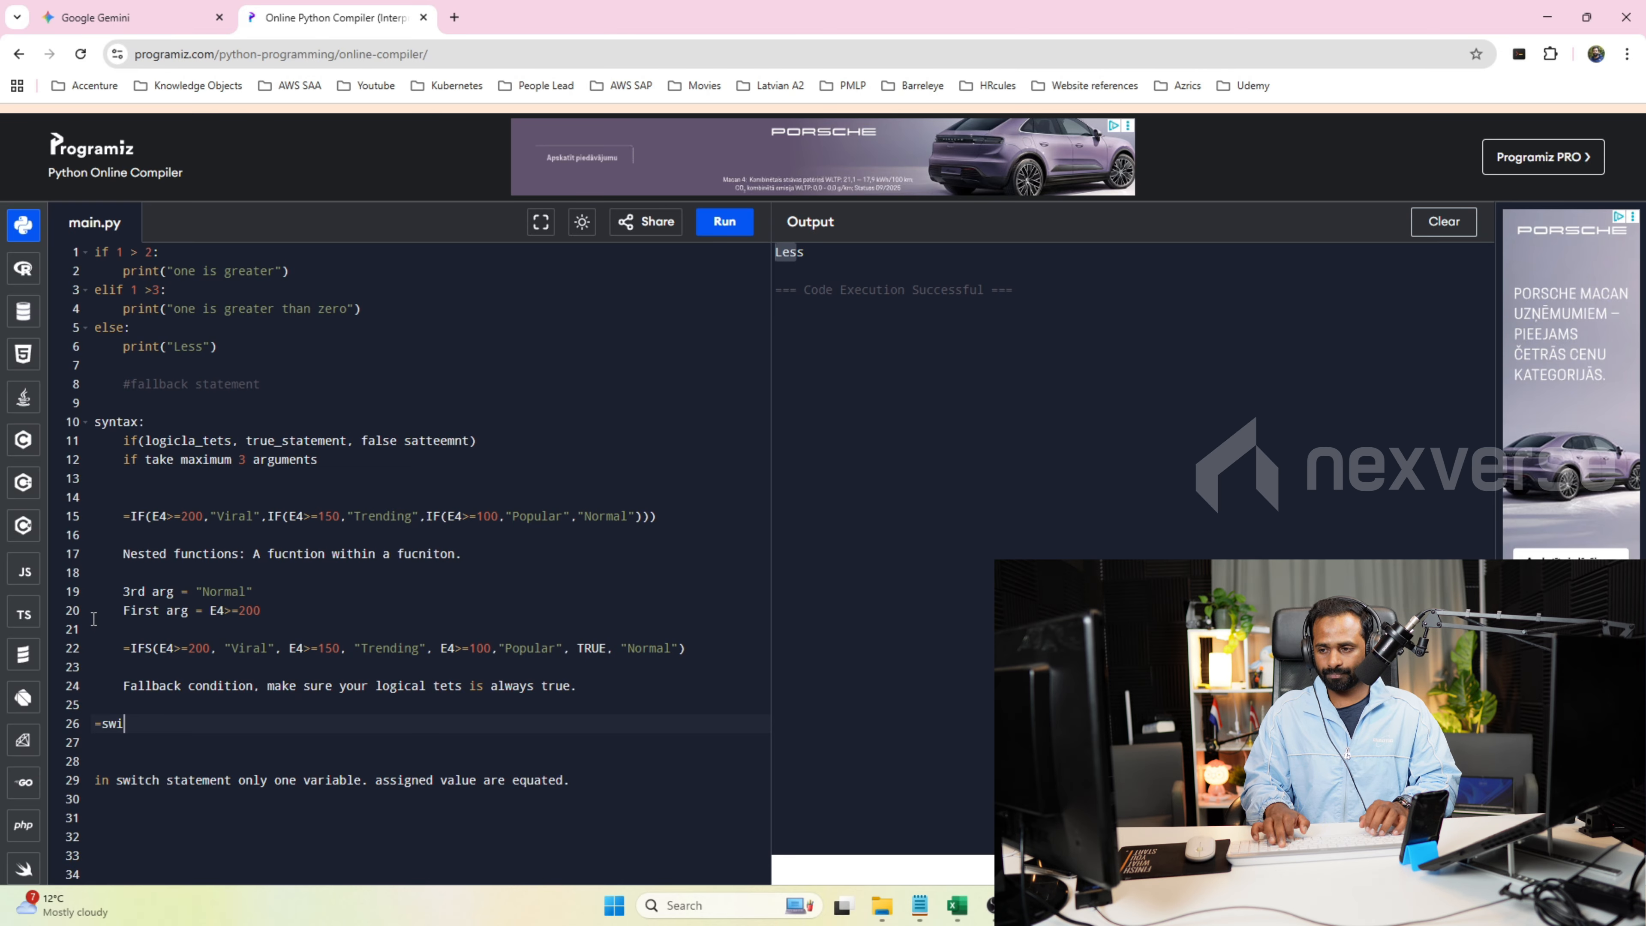
text(cth()
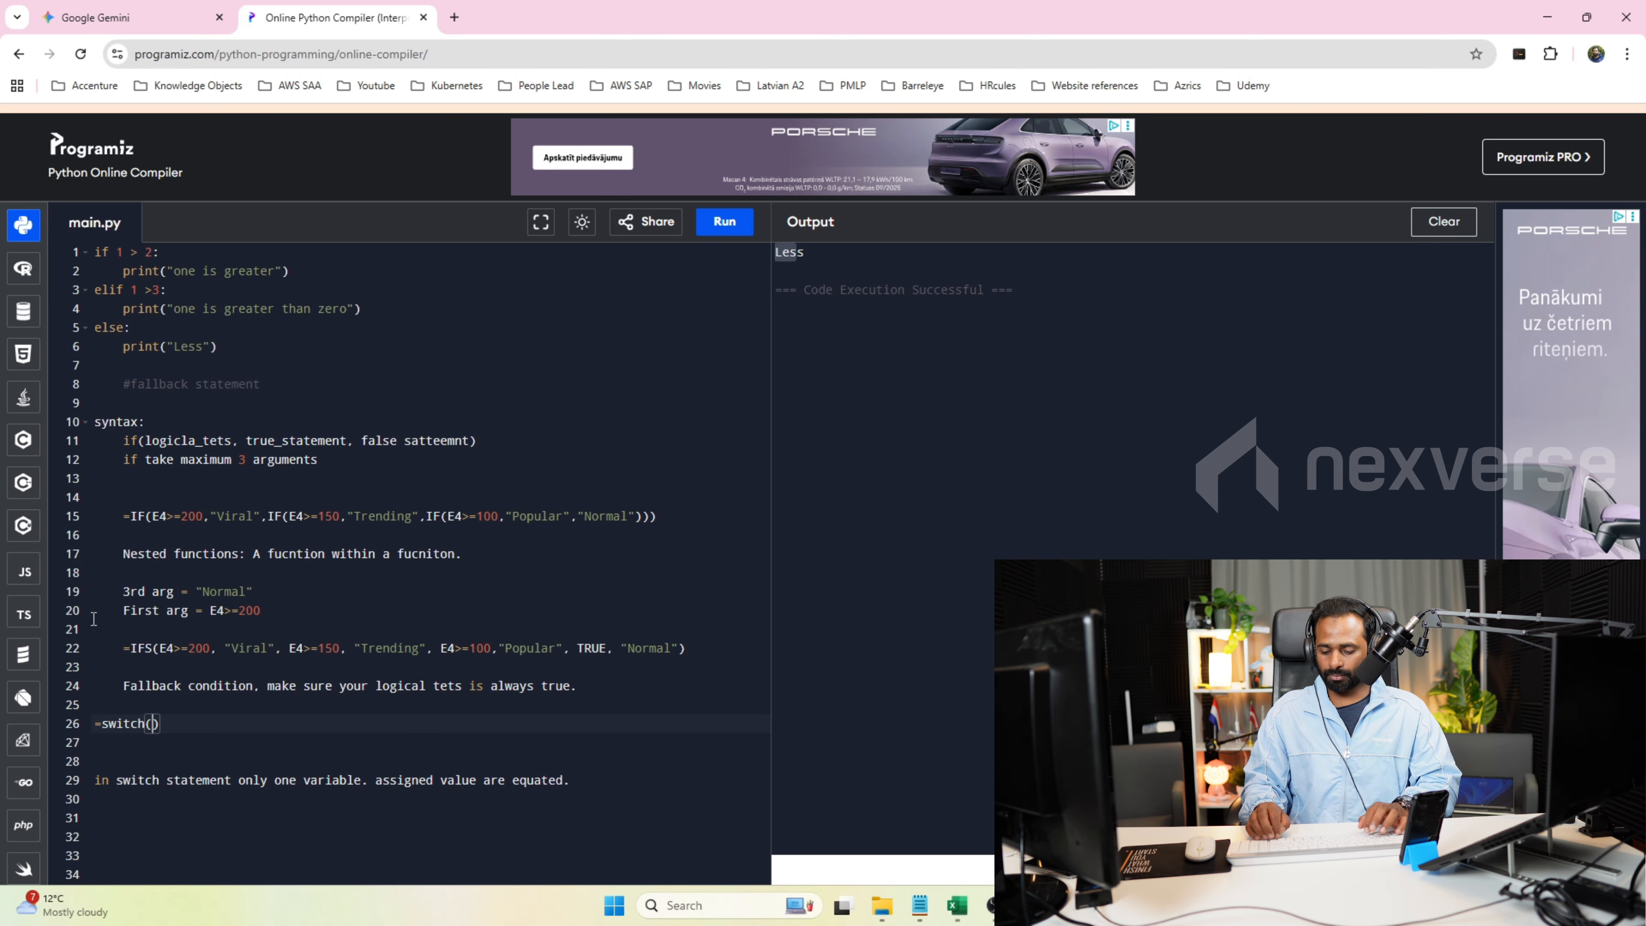
text(vair)
key(BackSpace)
key(BackSpace)
text(r)
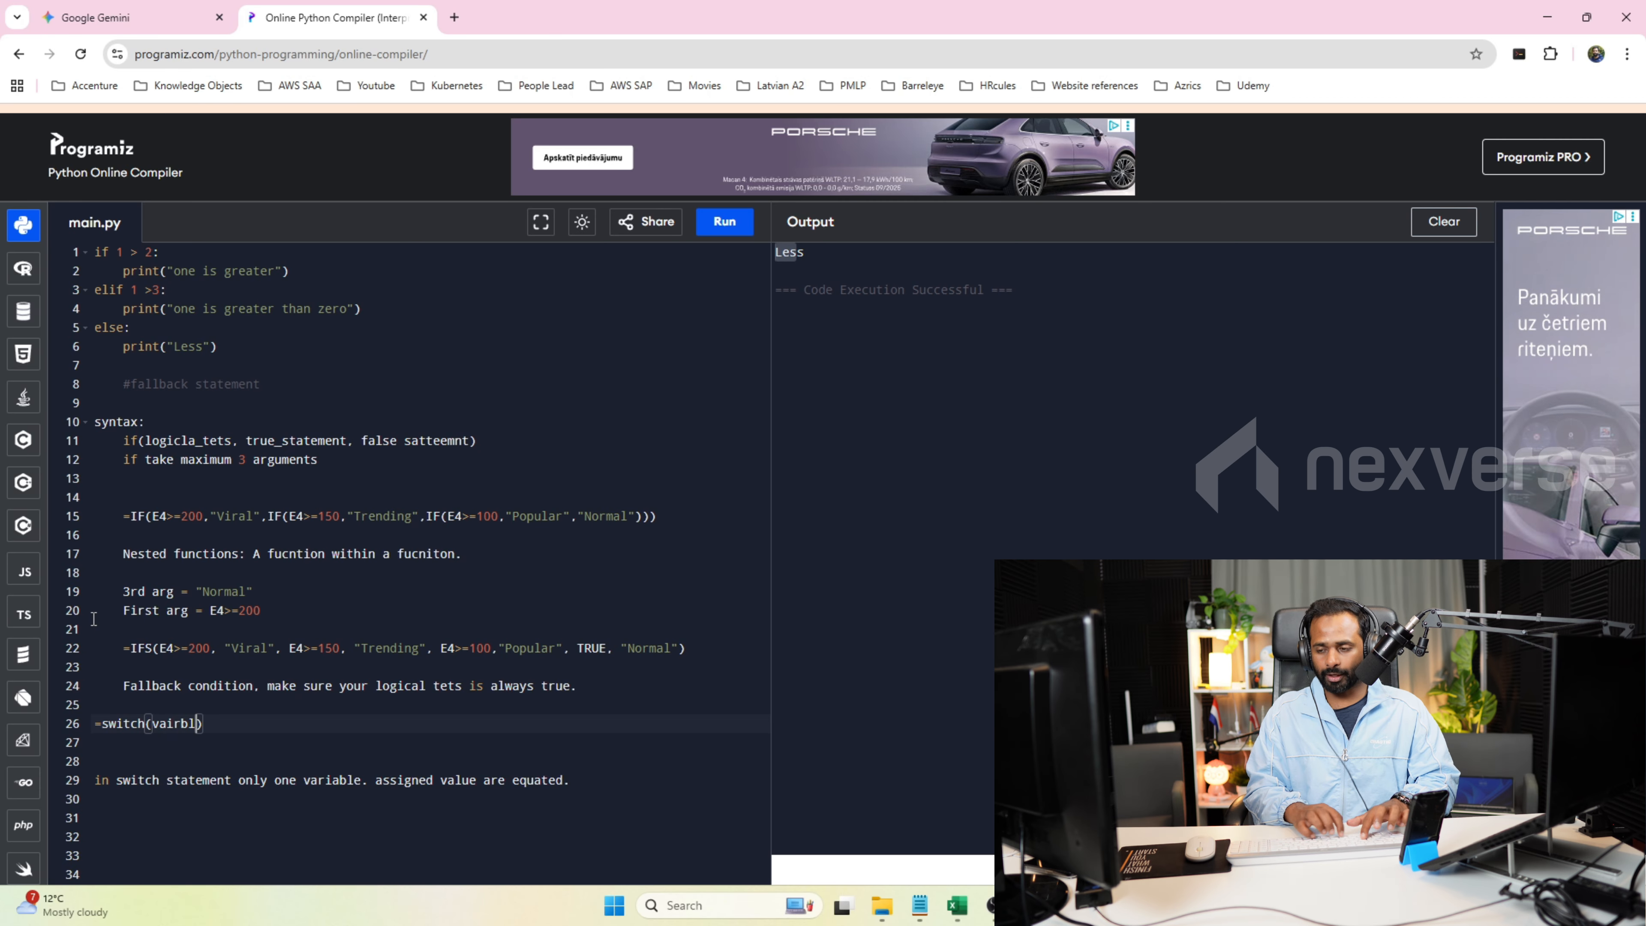
text(iable)
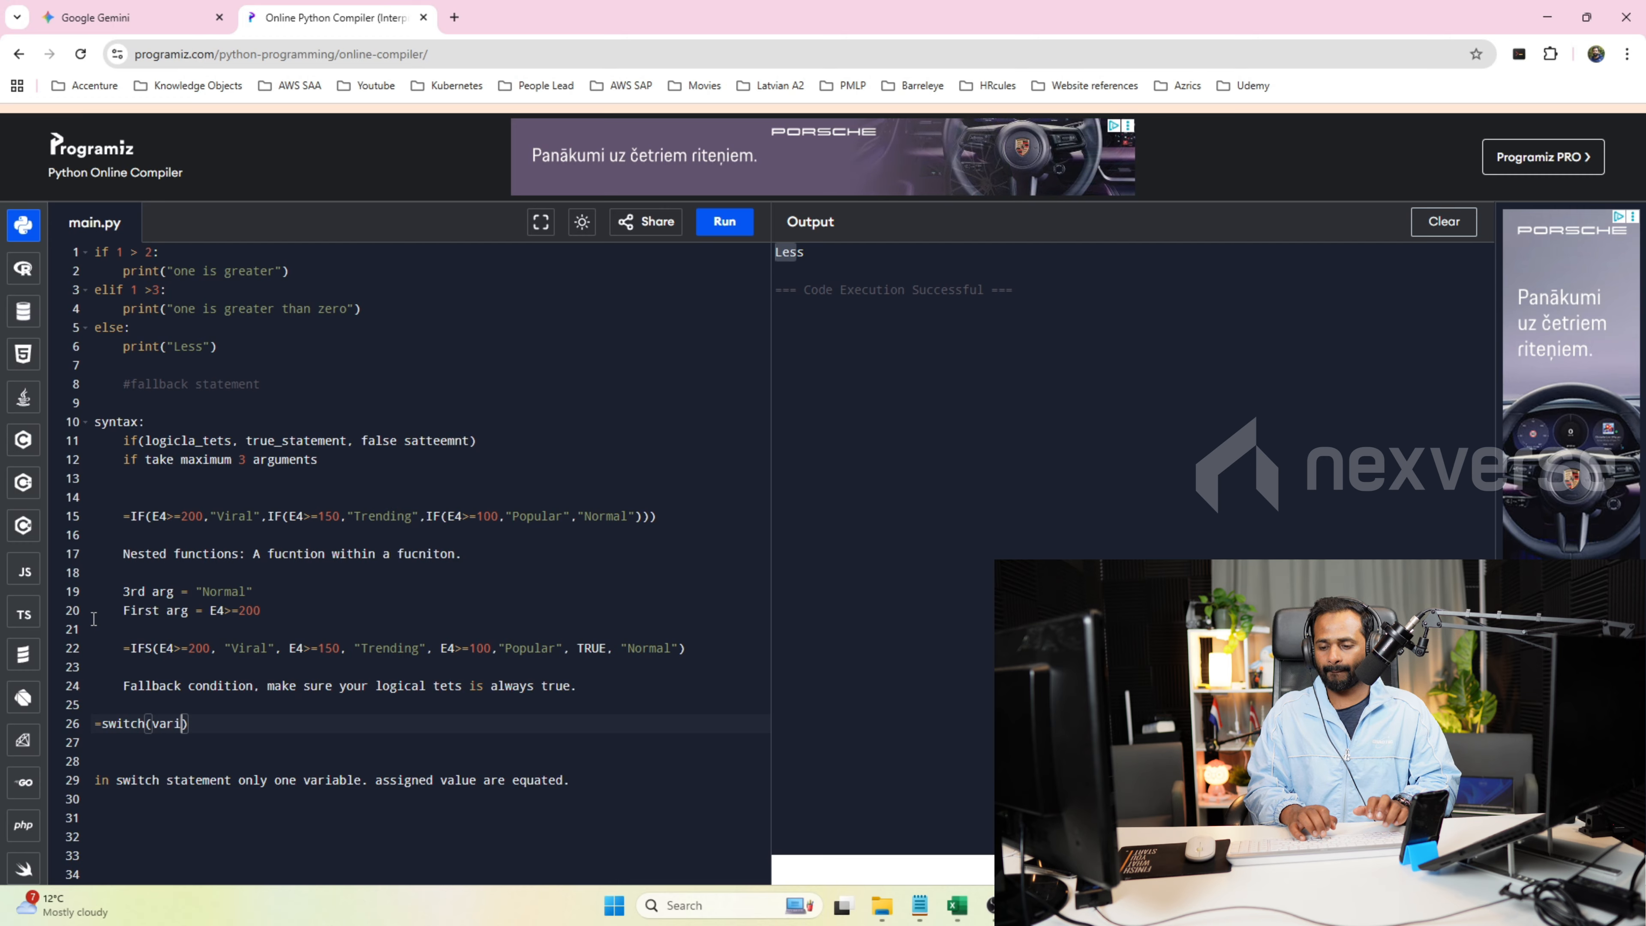
text(, value,)
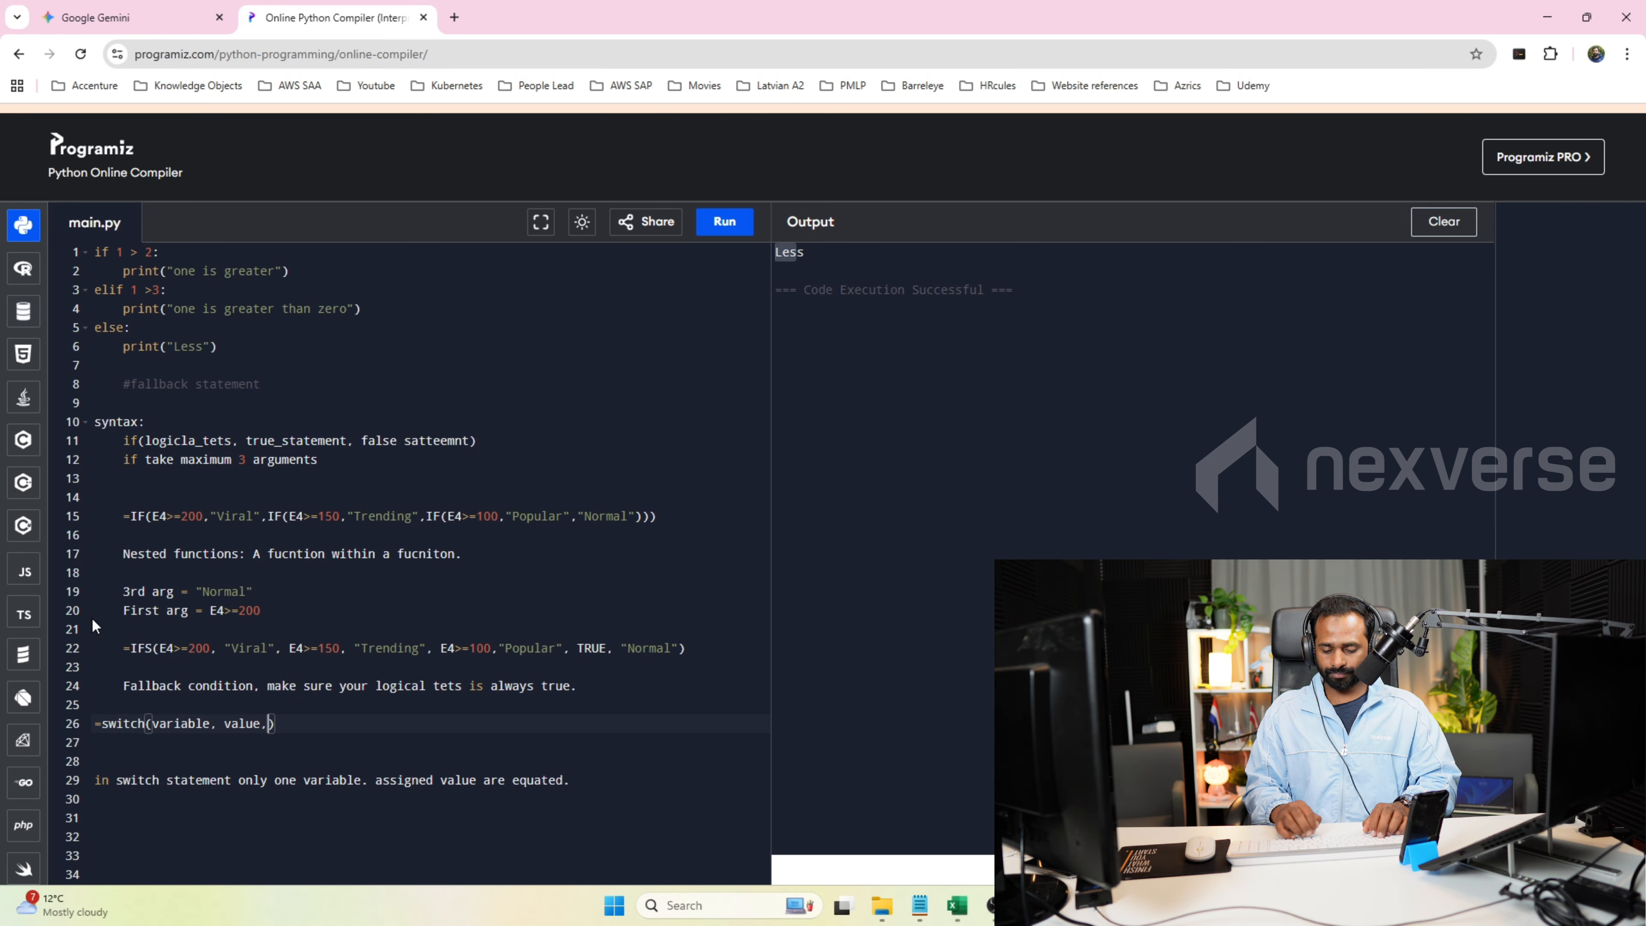
text(truestatement)
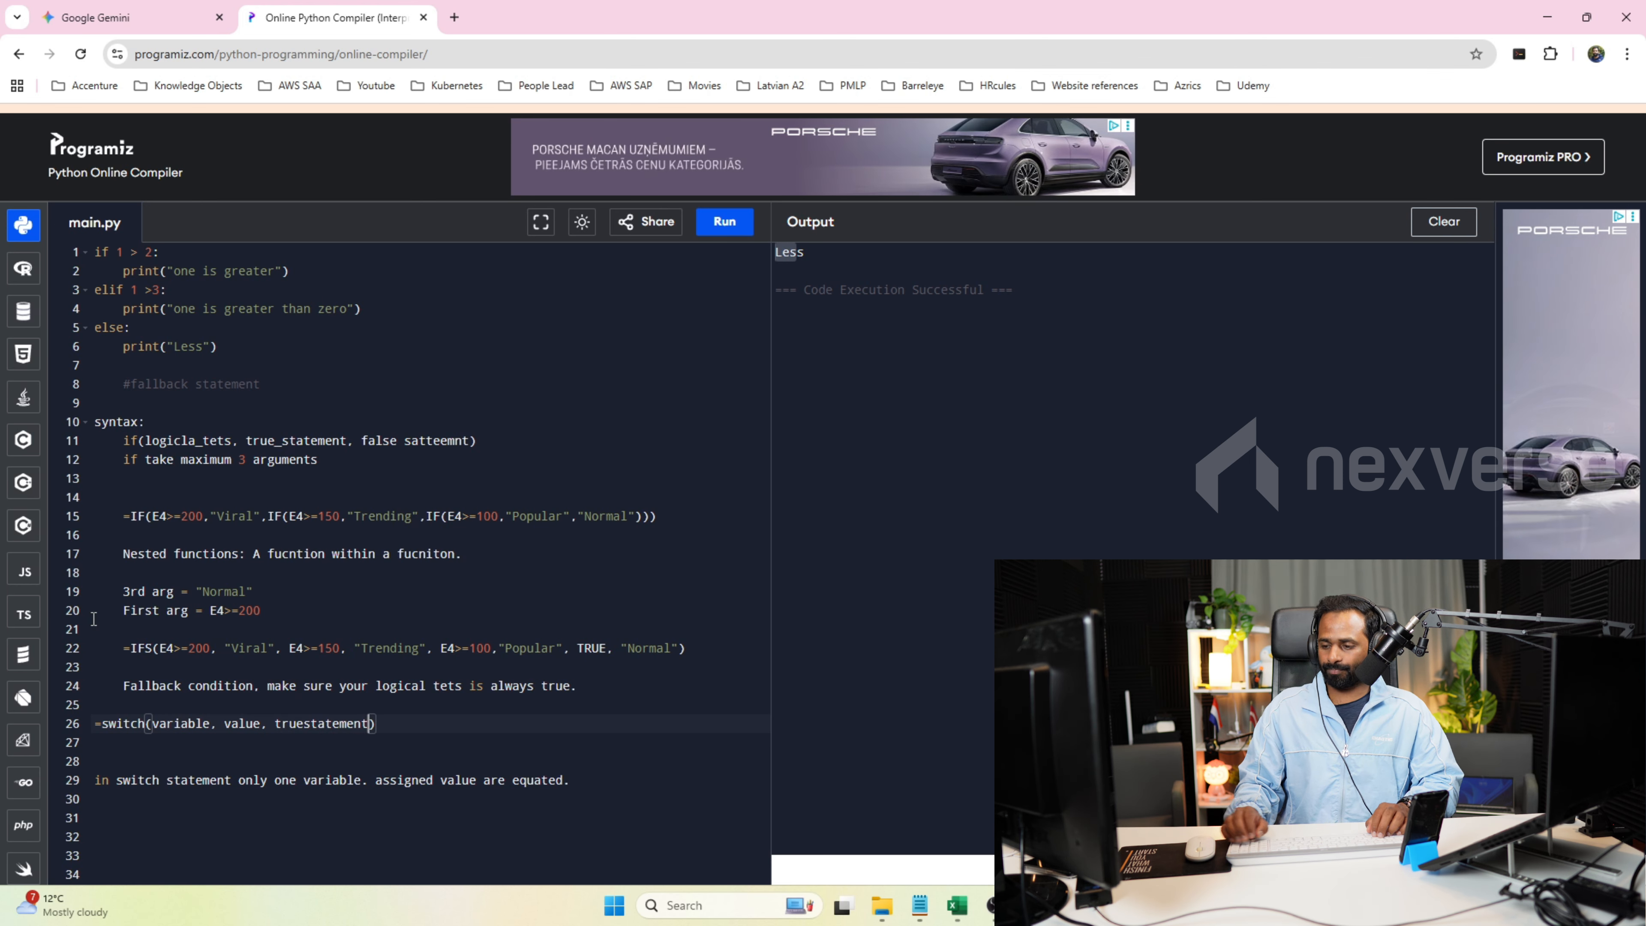
Extend the switch syntax with the lines "value, truestatement," and "TRUE, statement" inside the parentheses, and point out its variable argument.
key(Return)
key(Tab)
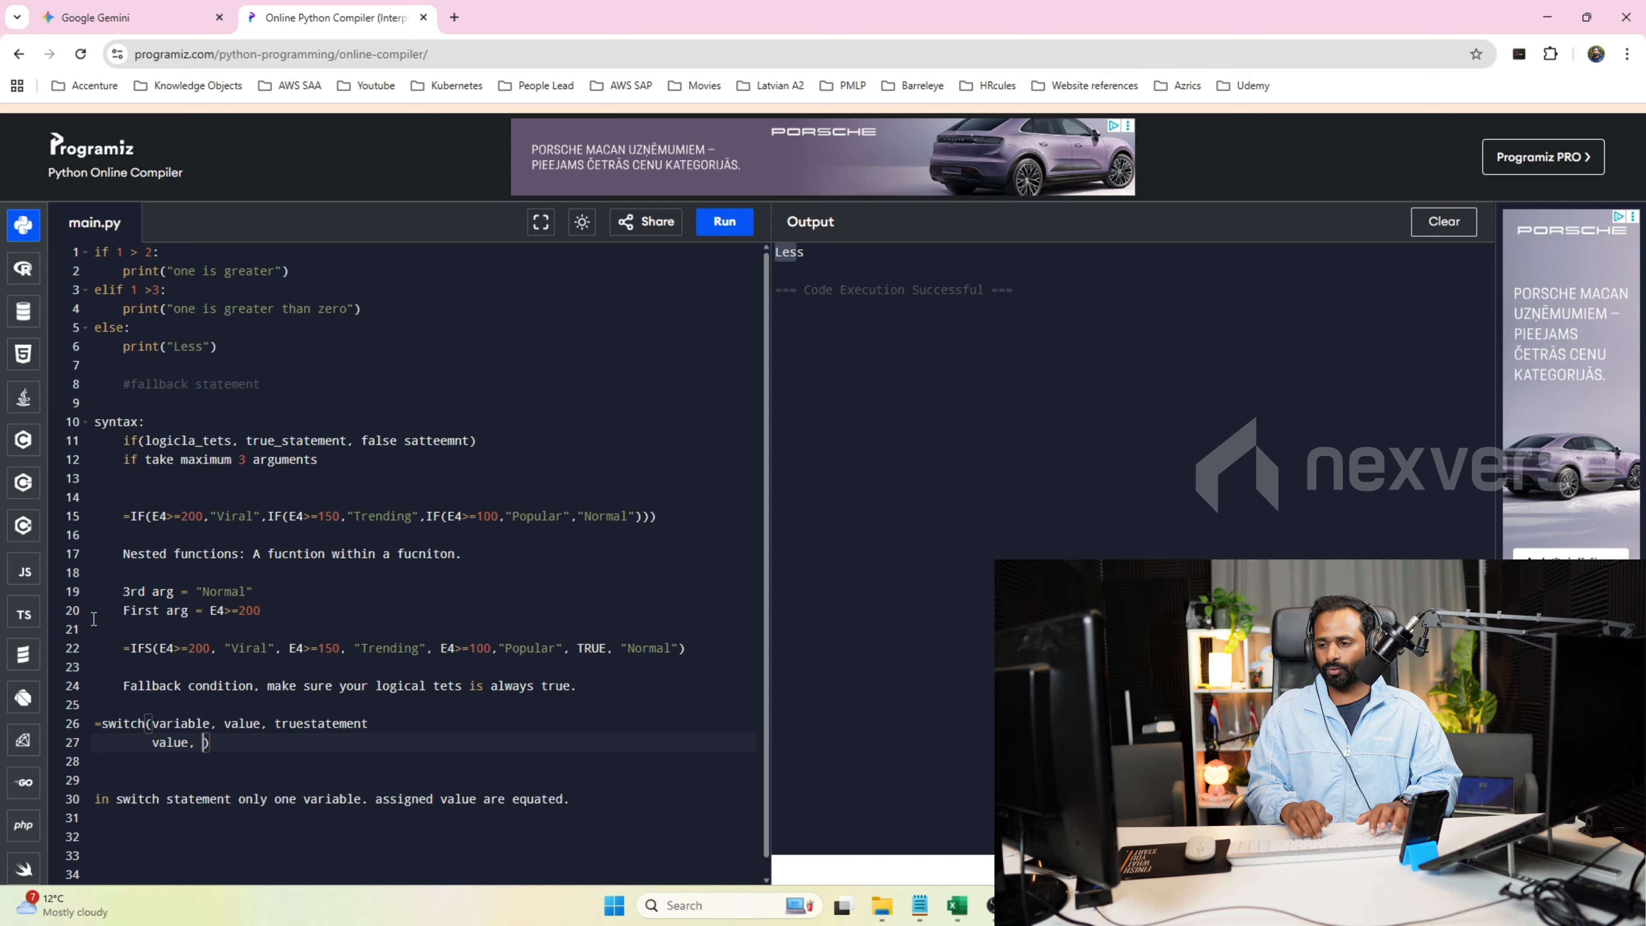
text(value, trues)
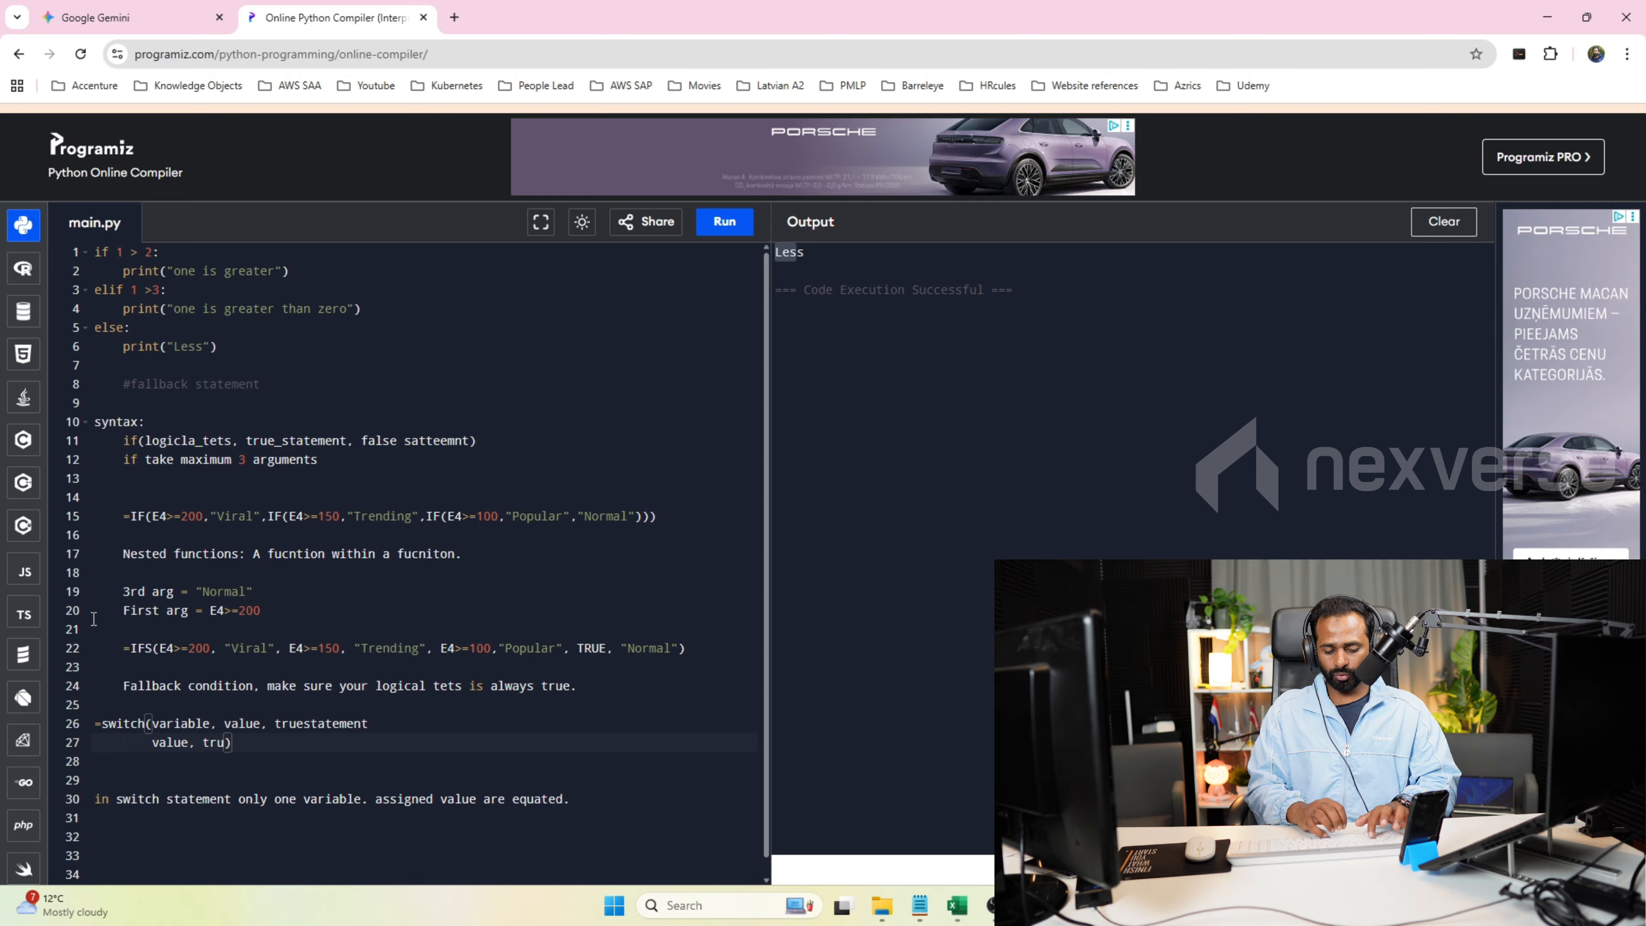
text(tatement,)
key(Return)
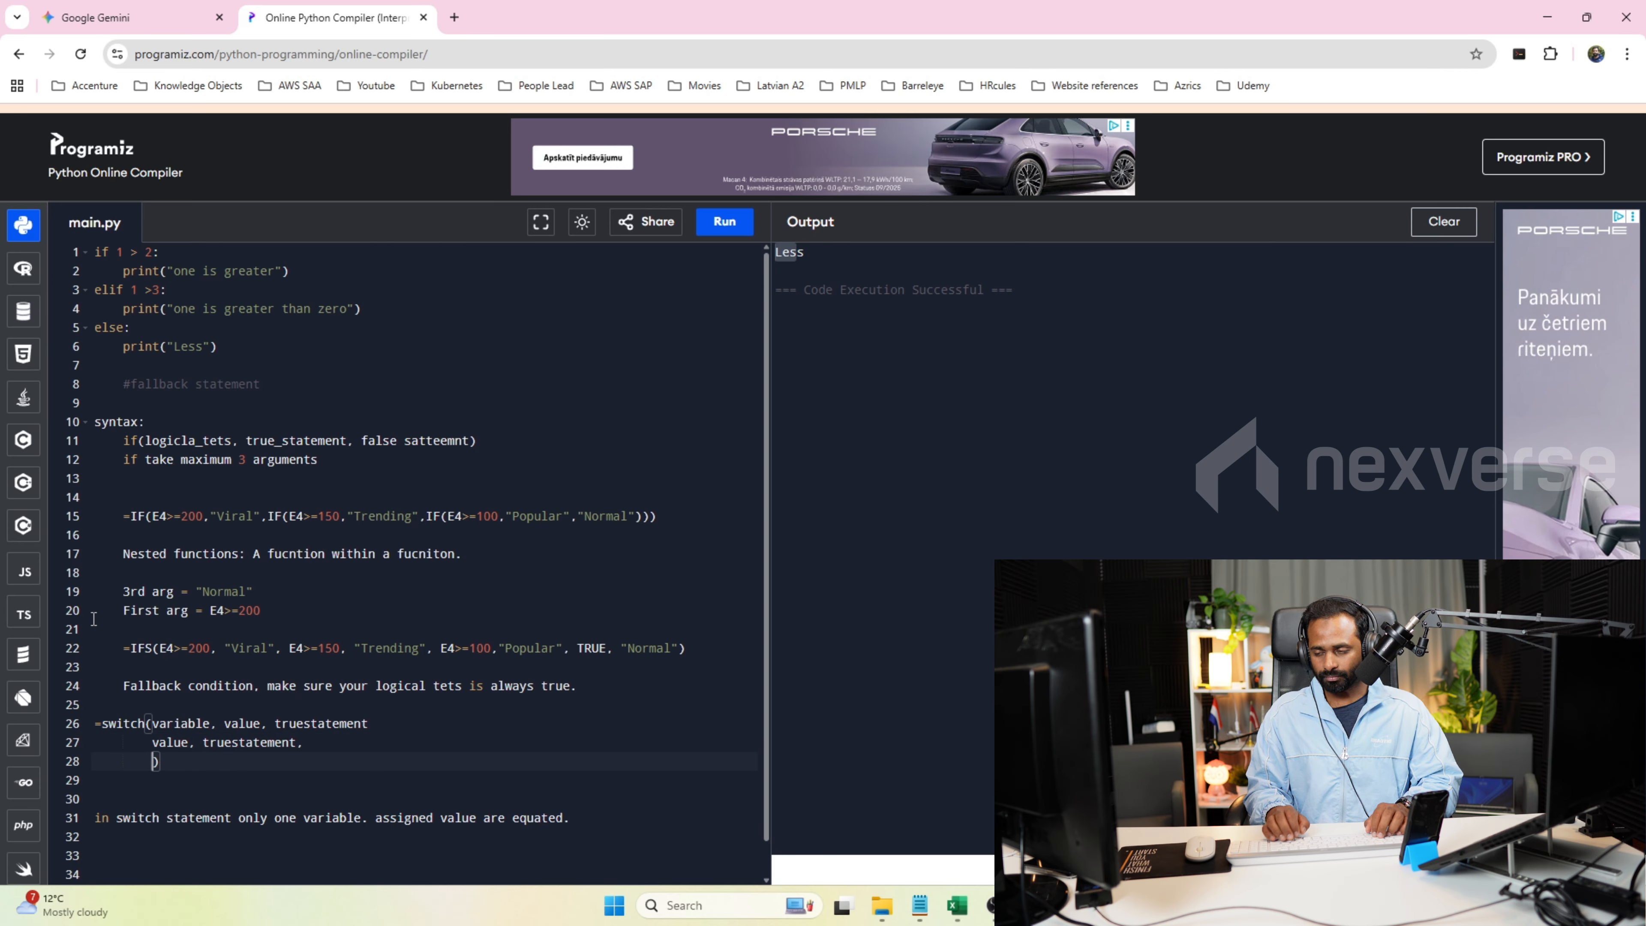
text(TRUE, s)
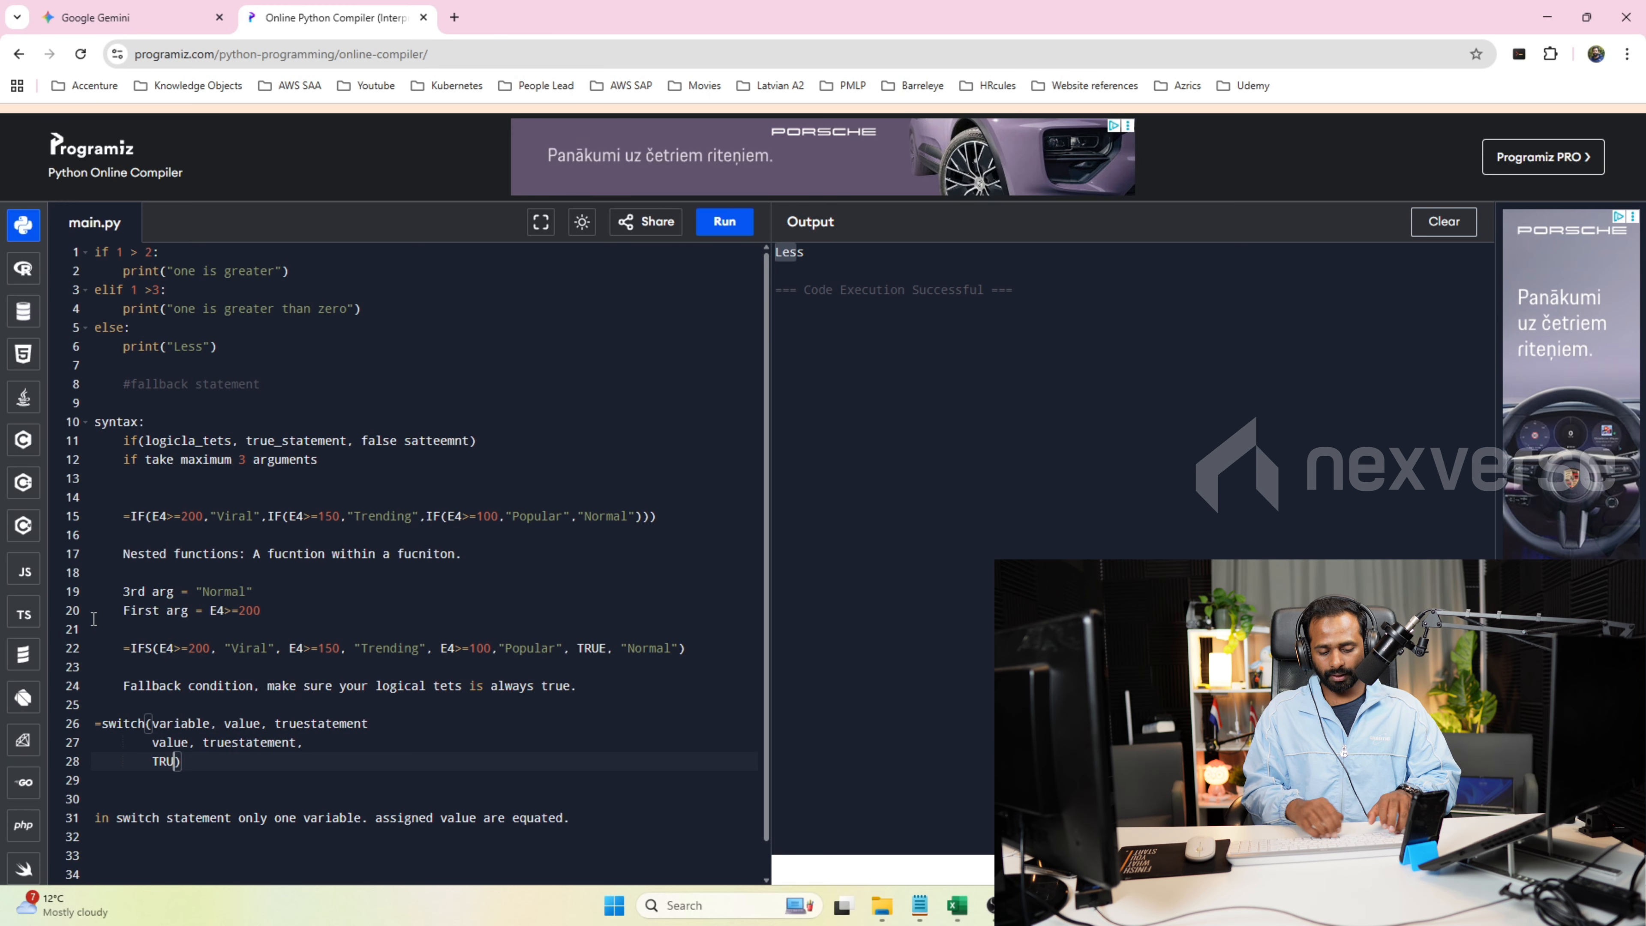
text(tatement)
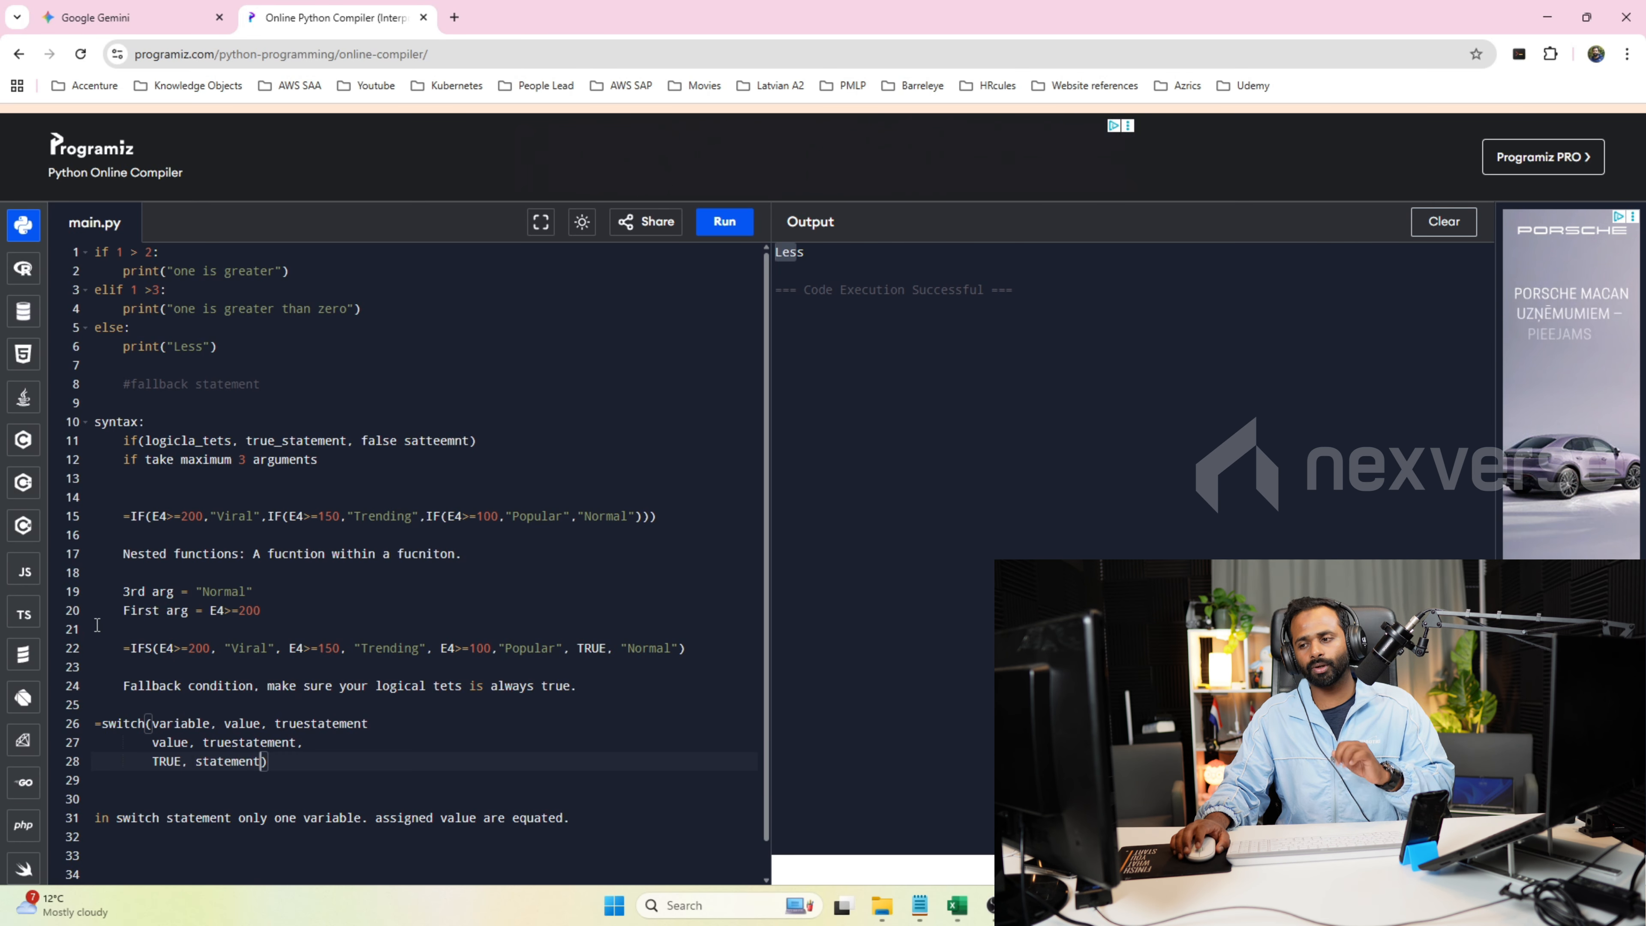
double_click(188, 725)
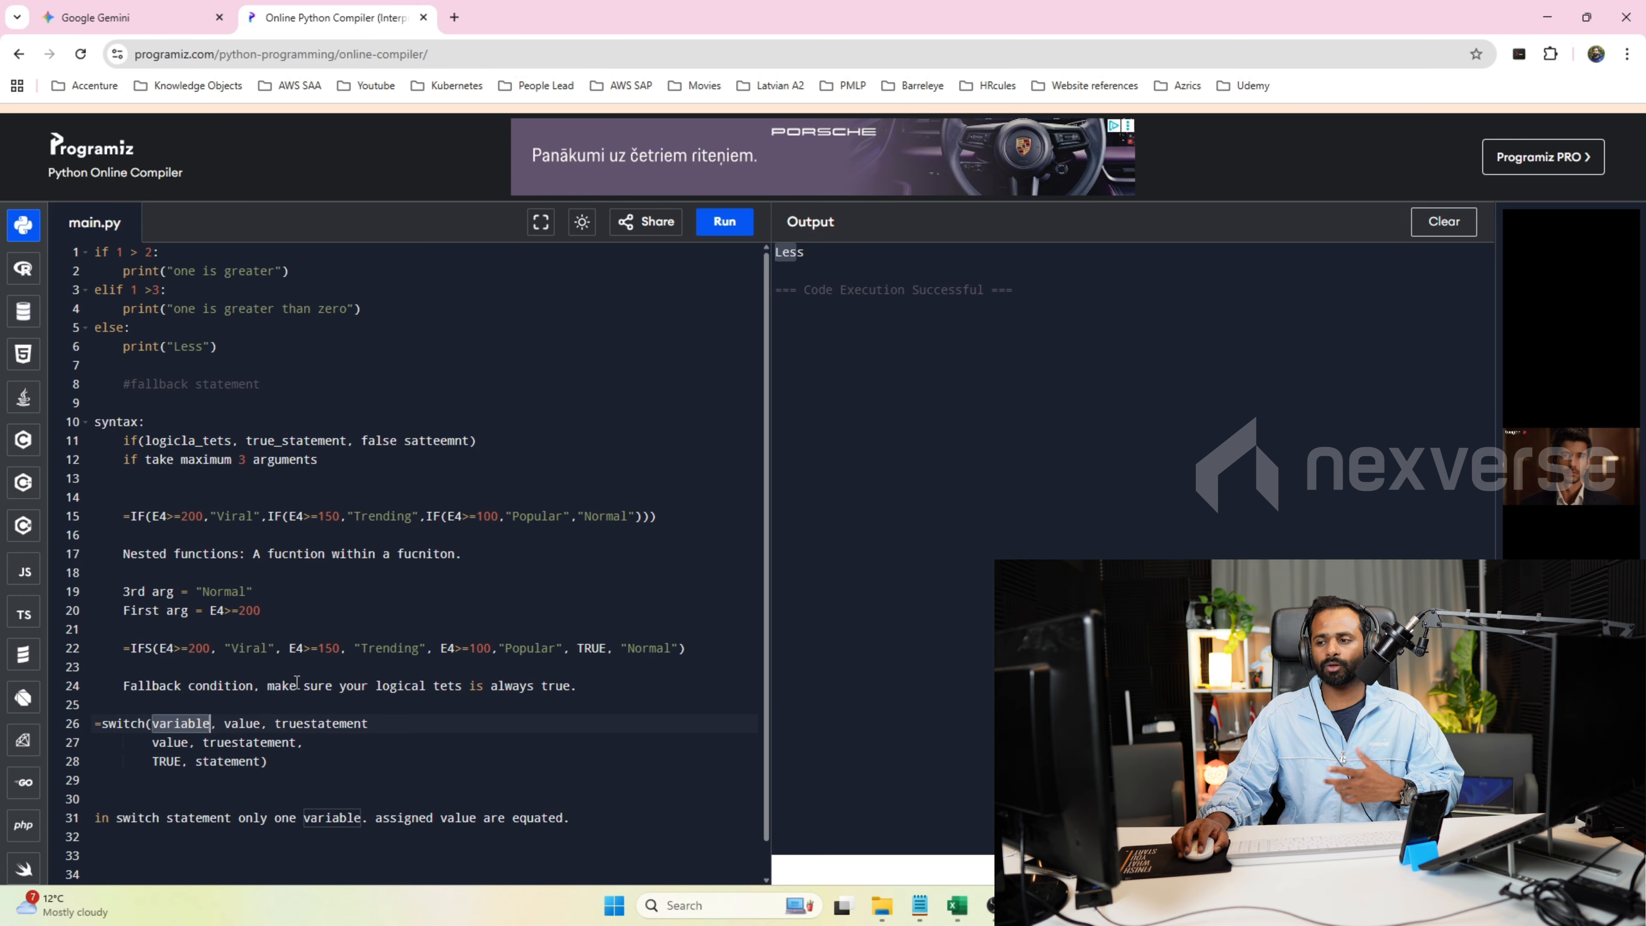
click(306, 649)
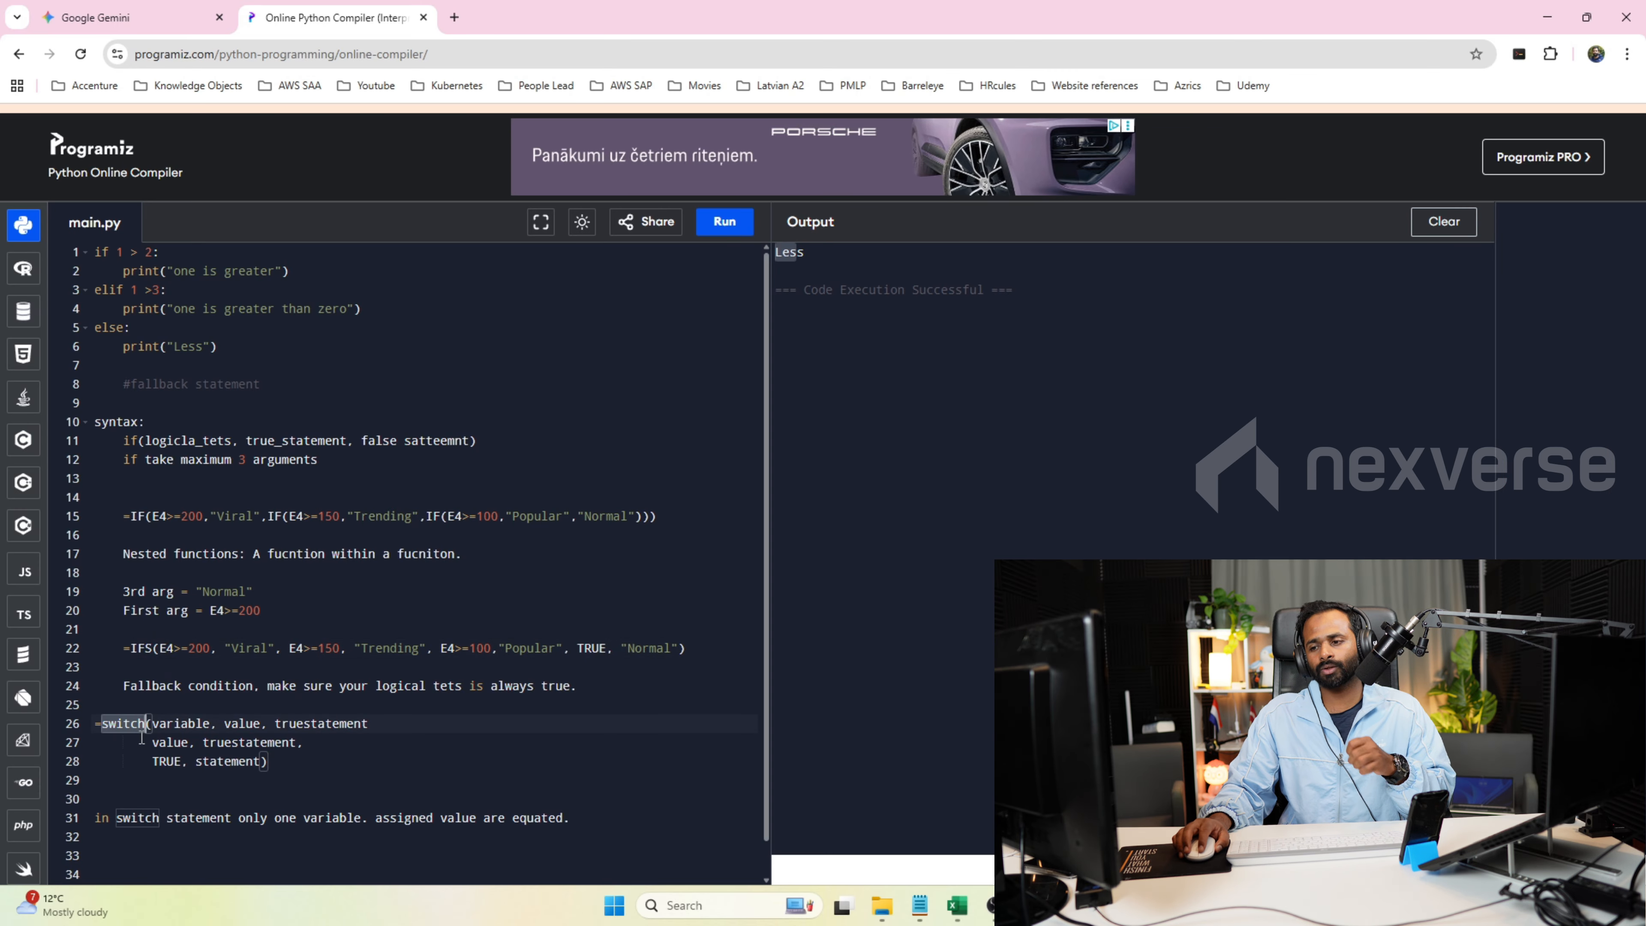
Switch to Excel and make the SWITCH formula in K2 evaluate the Comments cell F2, pointing out its first comparison value.
key(alt+Tab)
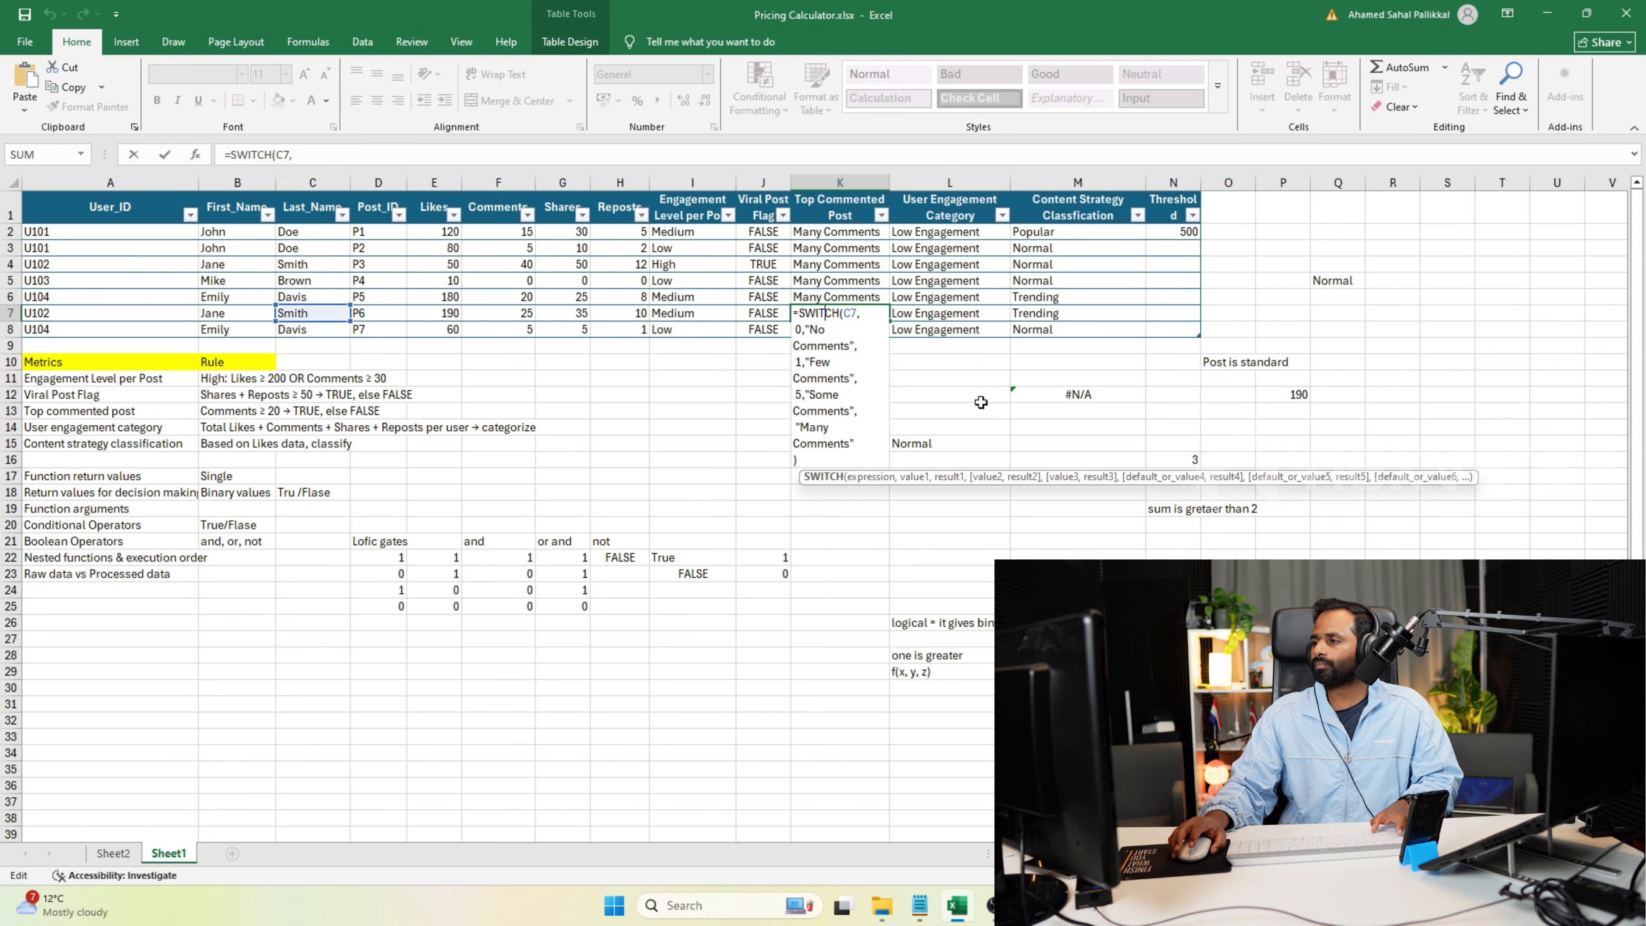
click(1054, 521)
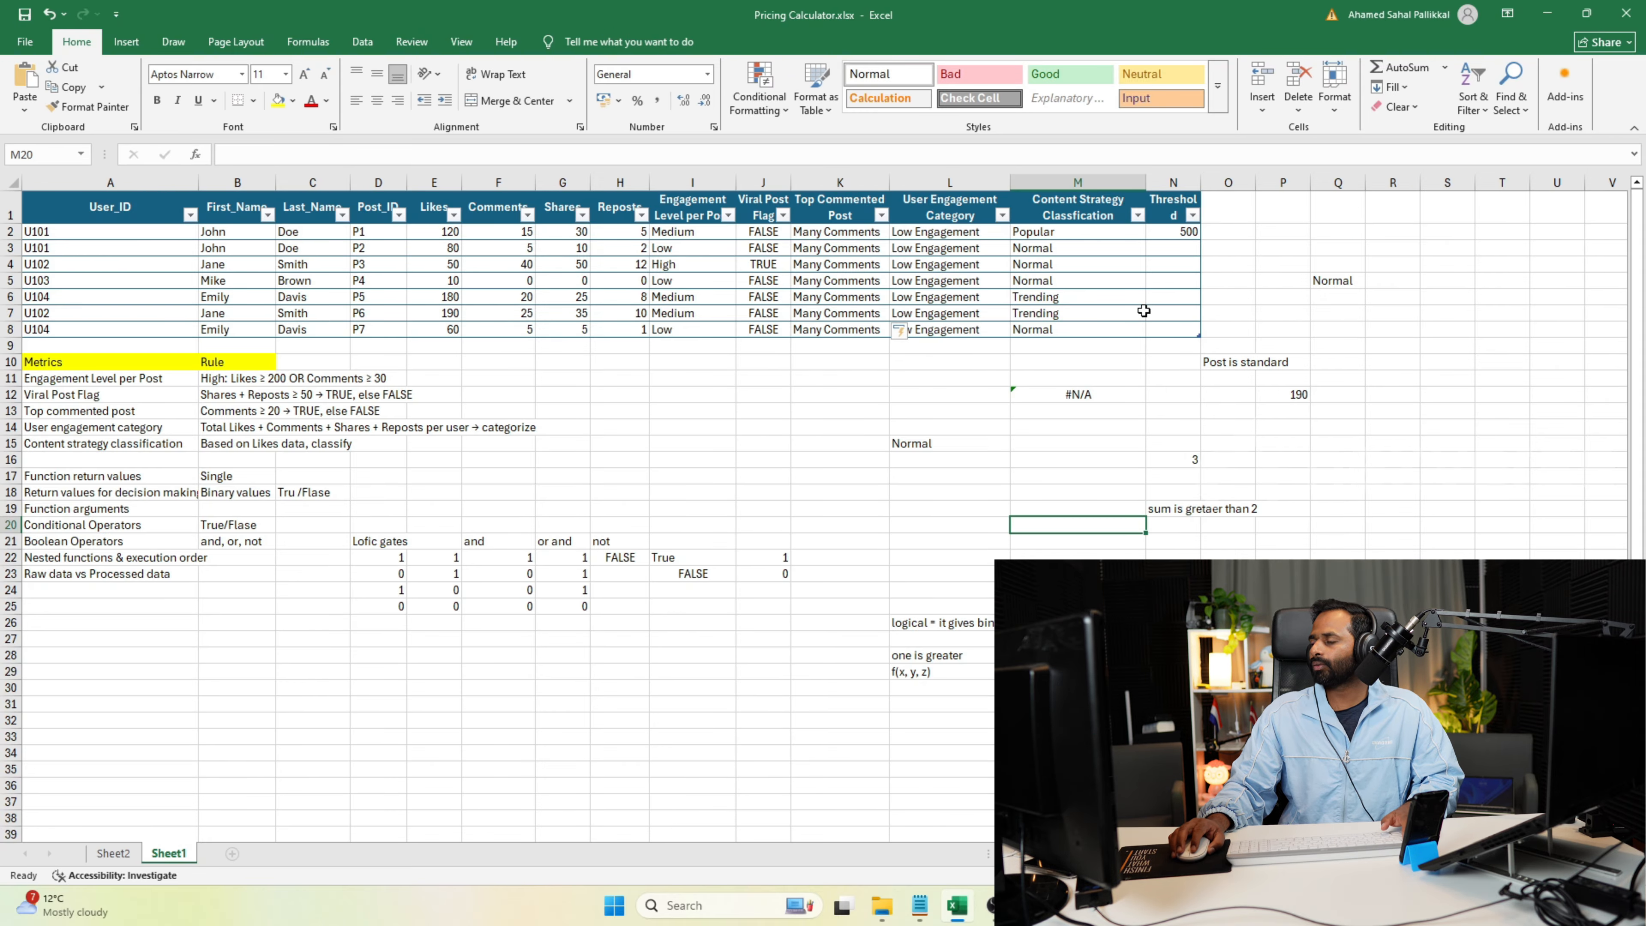
click(823, 234)
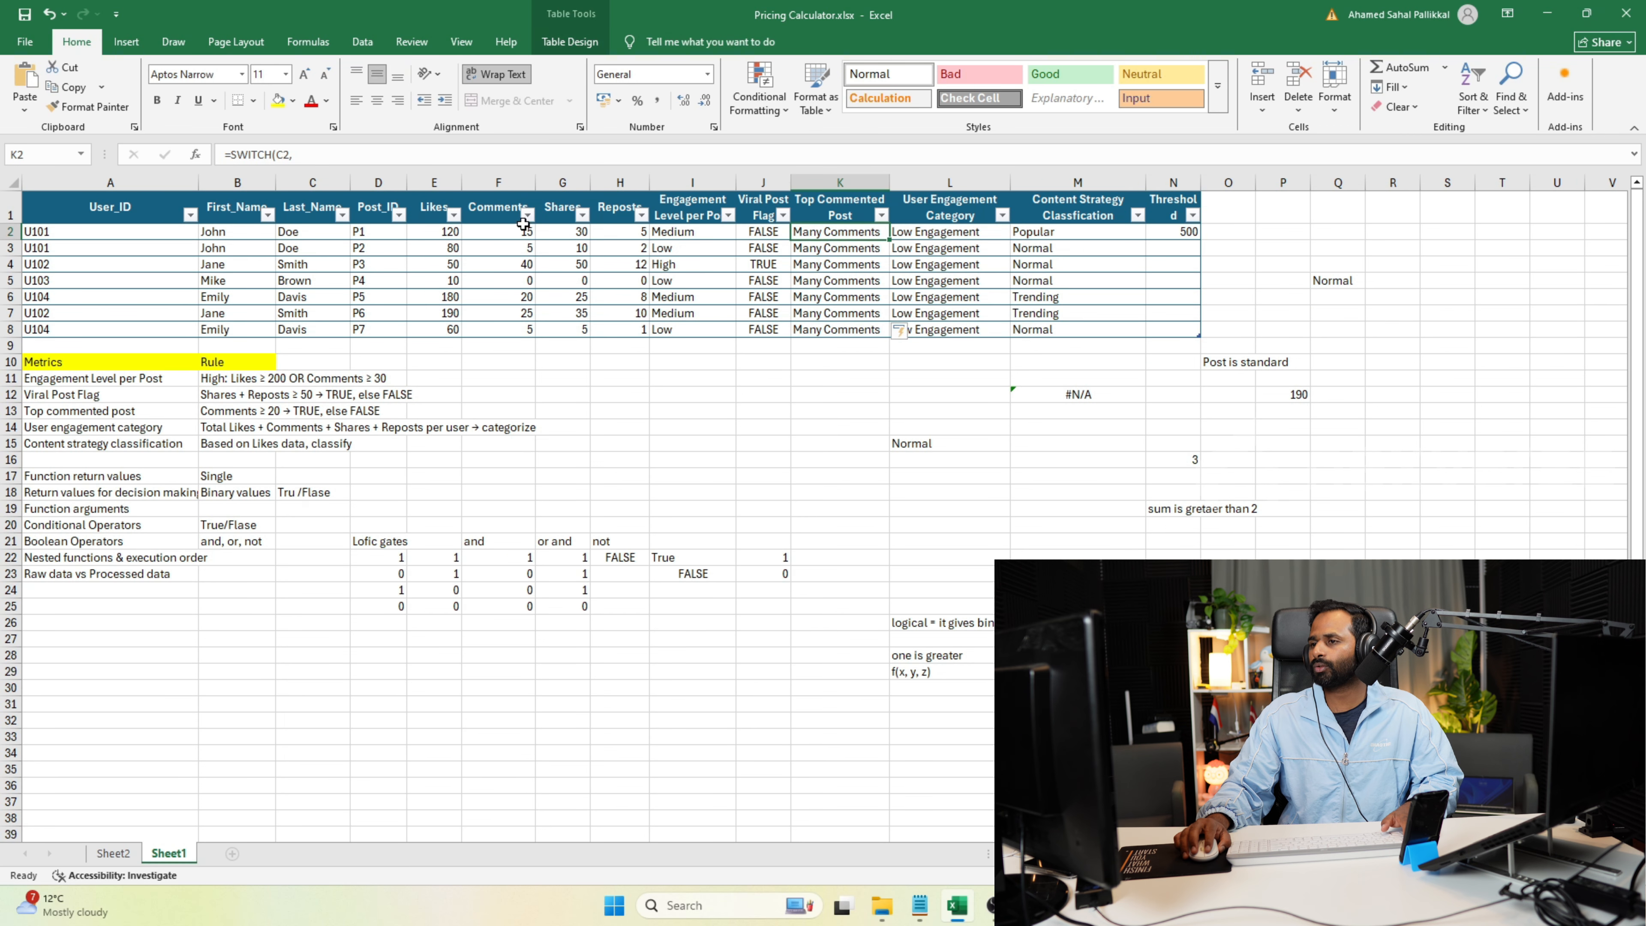
key(ctrl+Down)
double_click(851, 231)
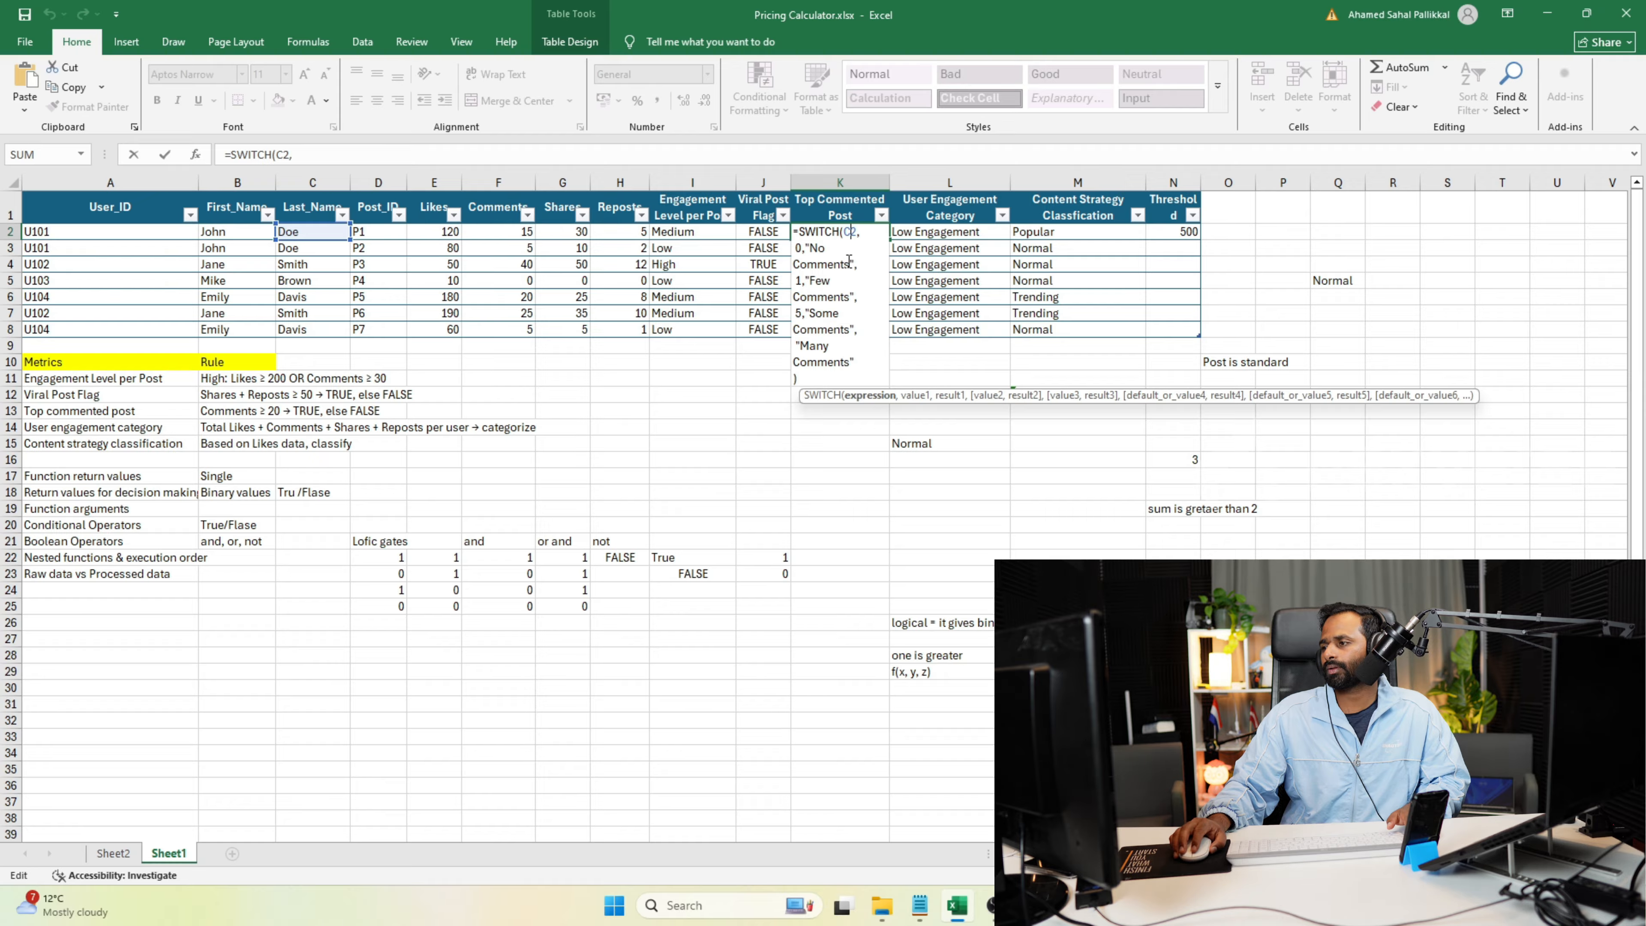
key(BackSpace)
text(F)
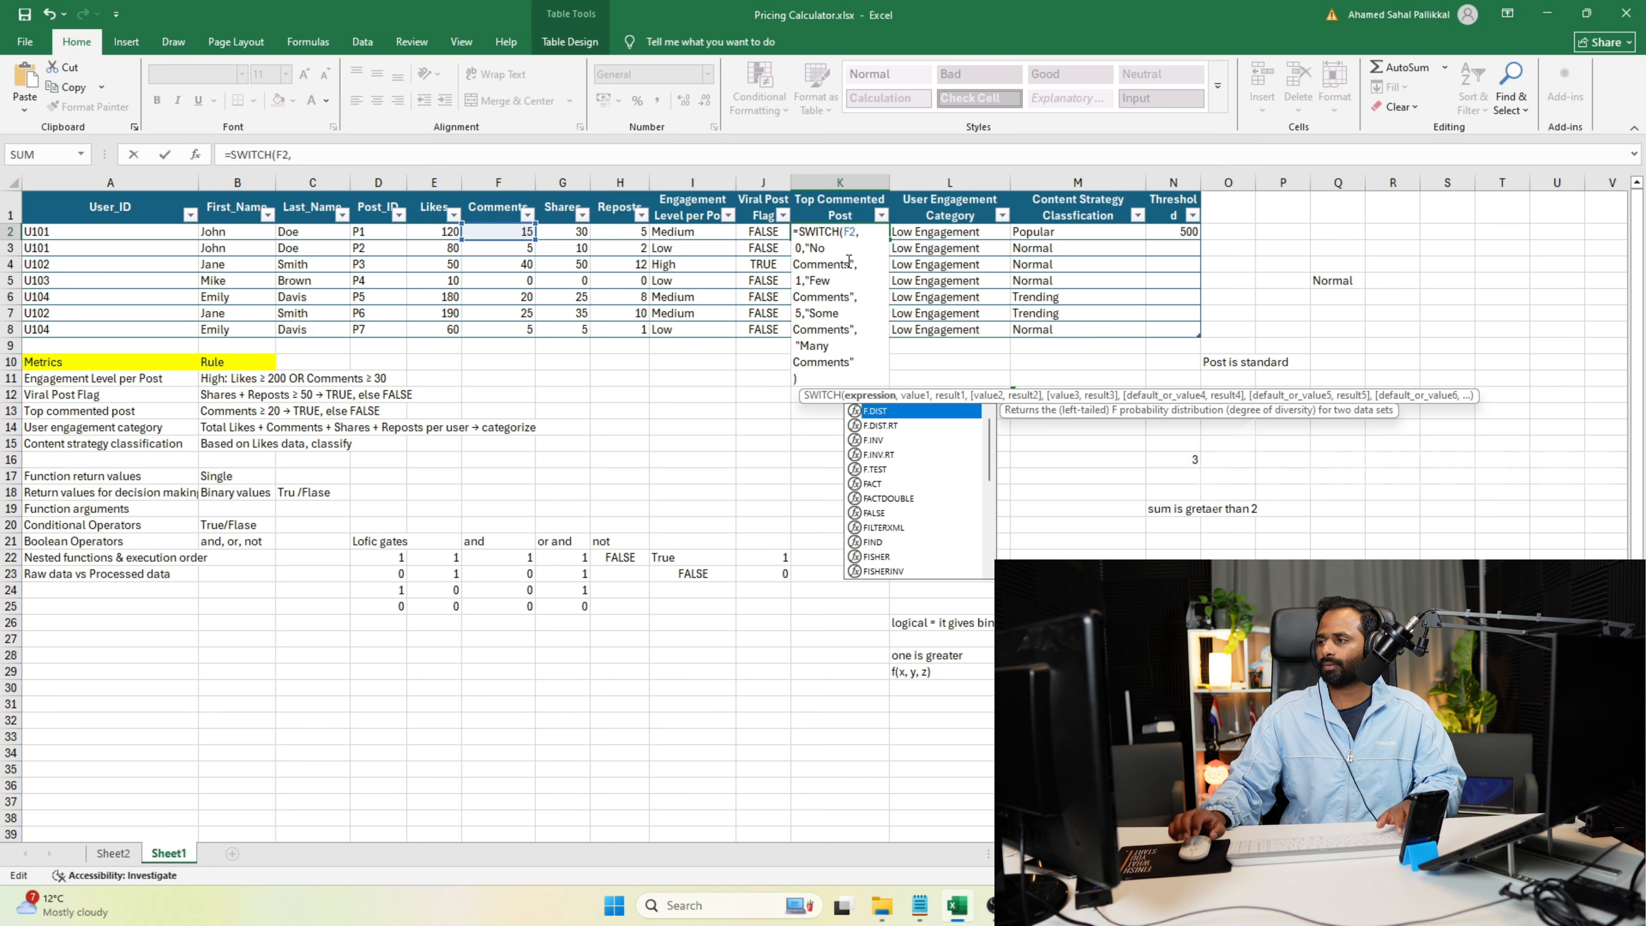
key(Escape)
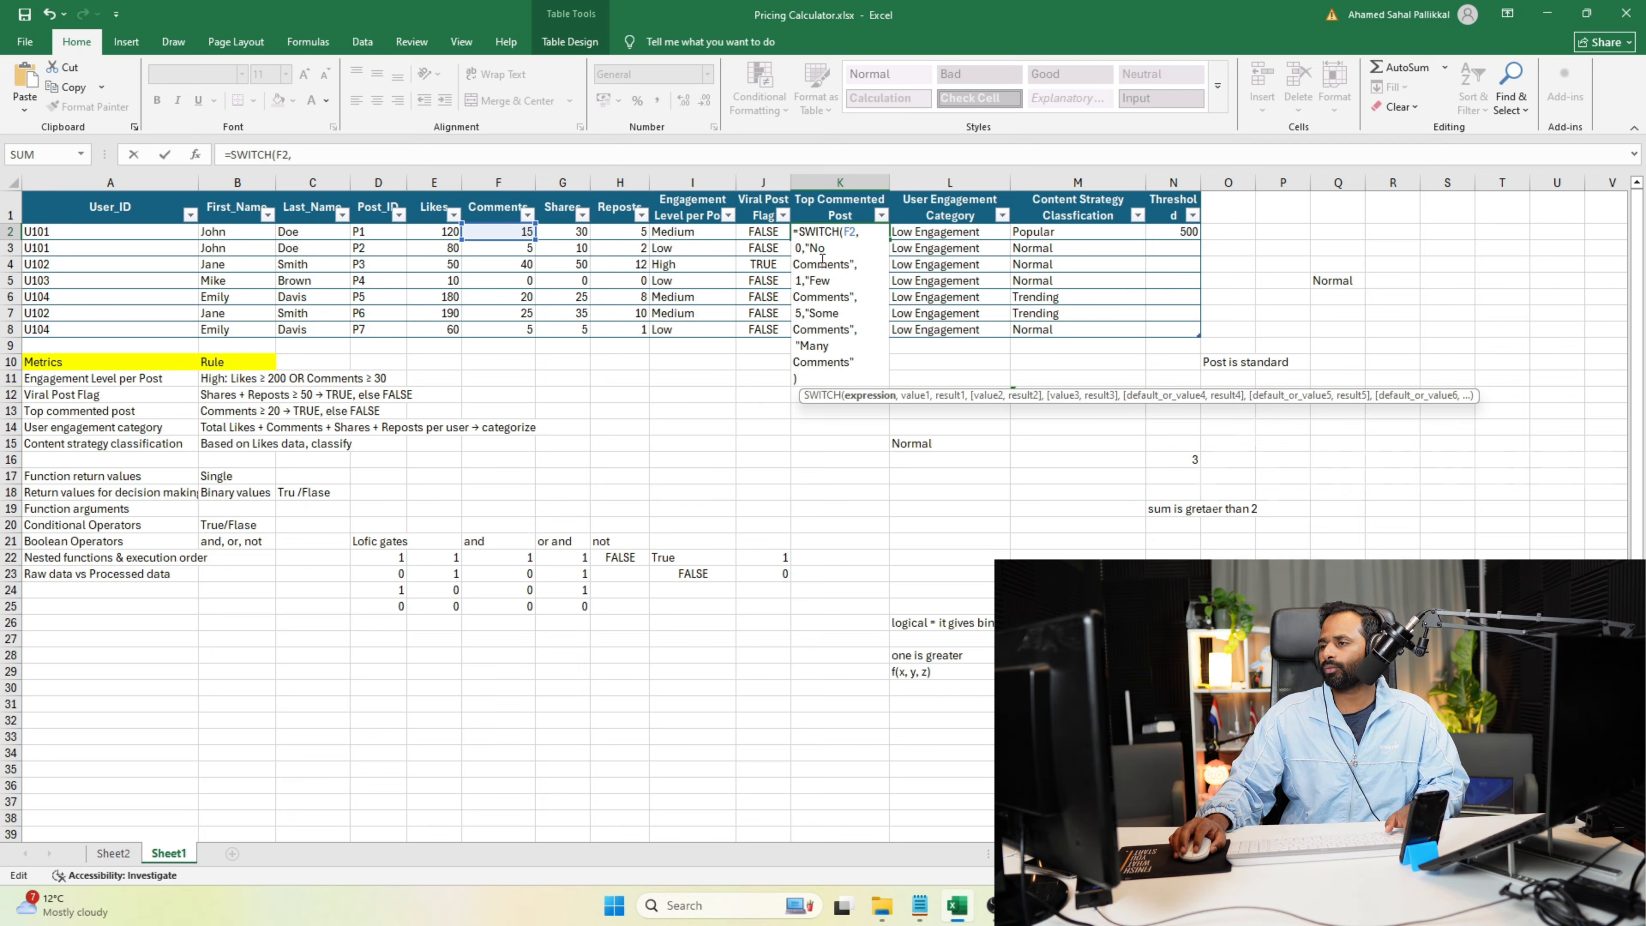
click(798, 248)
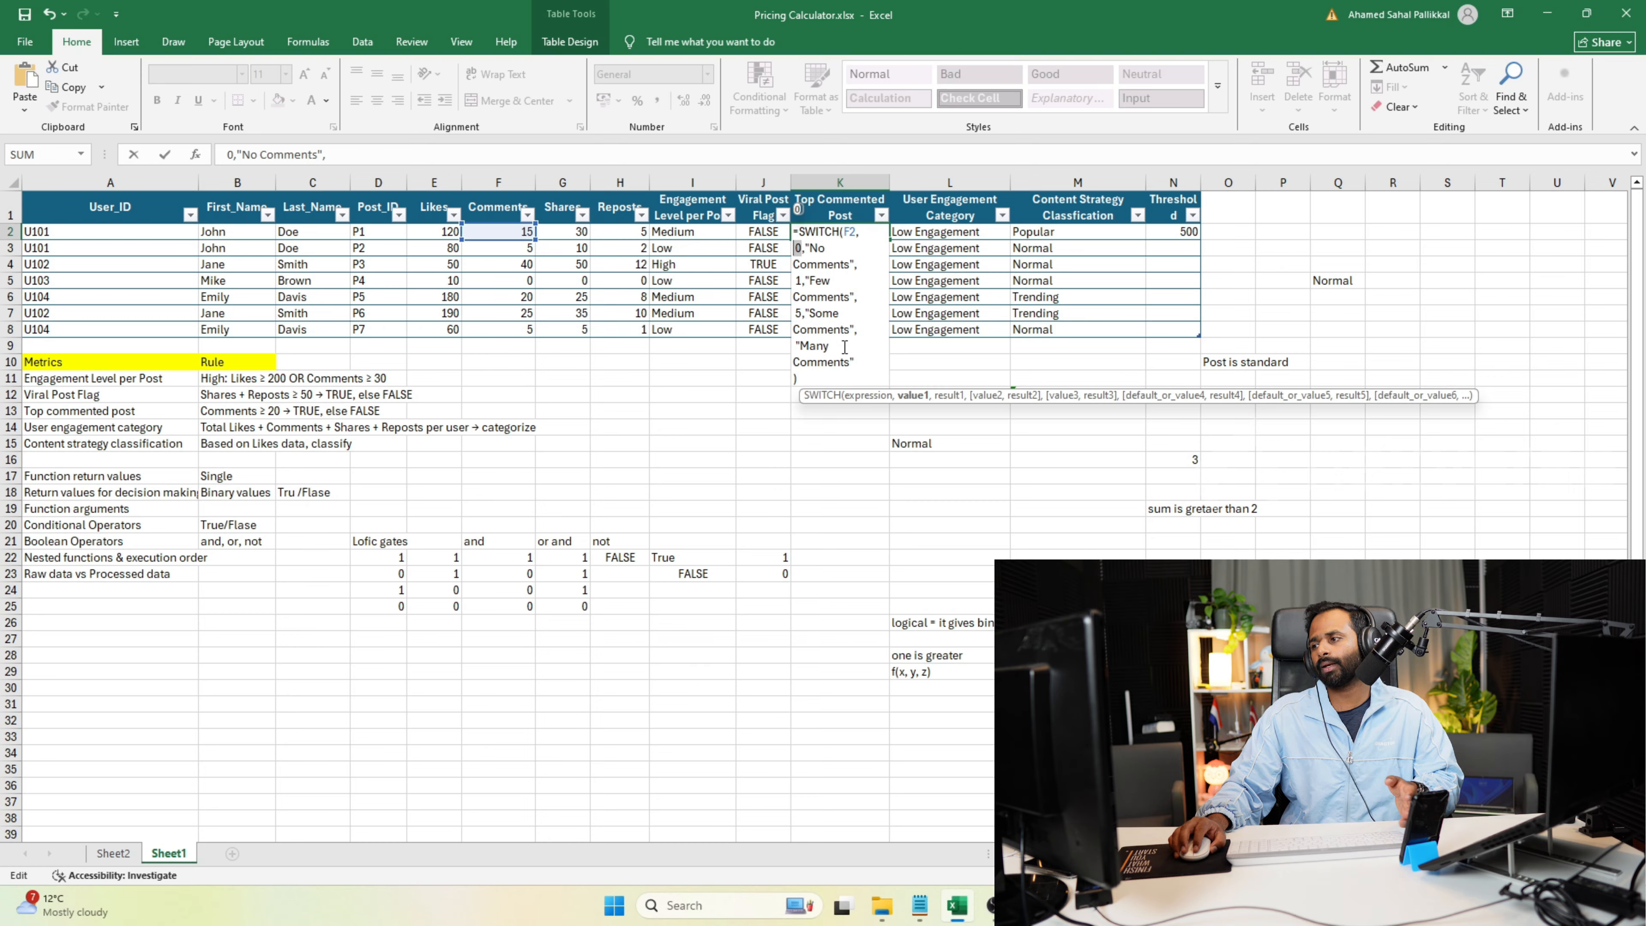
Switch to the online Python compiler and remove TRUE and its comma from the last line of the switch syntax.
key(alt+Tab)
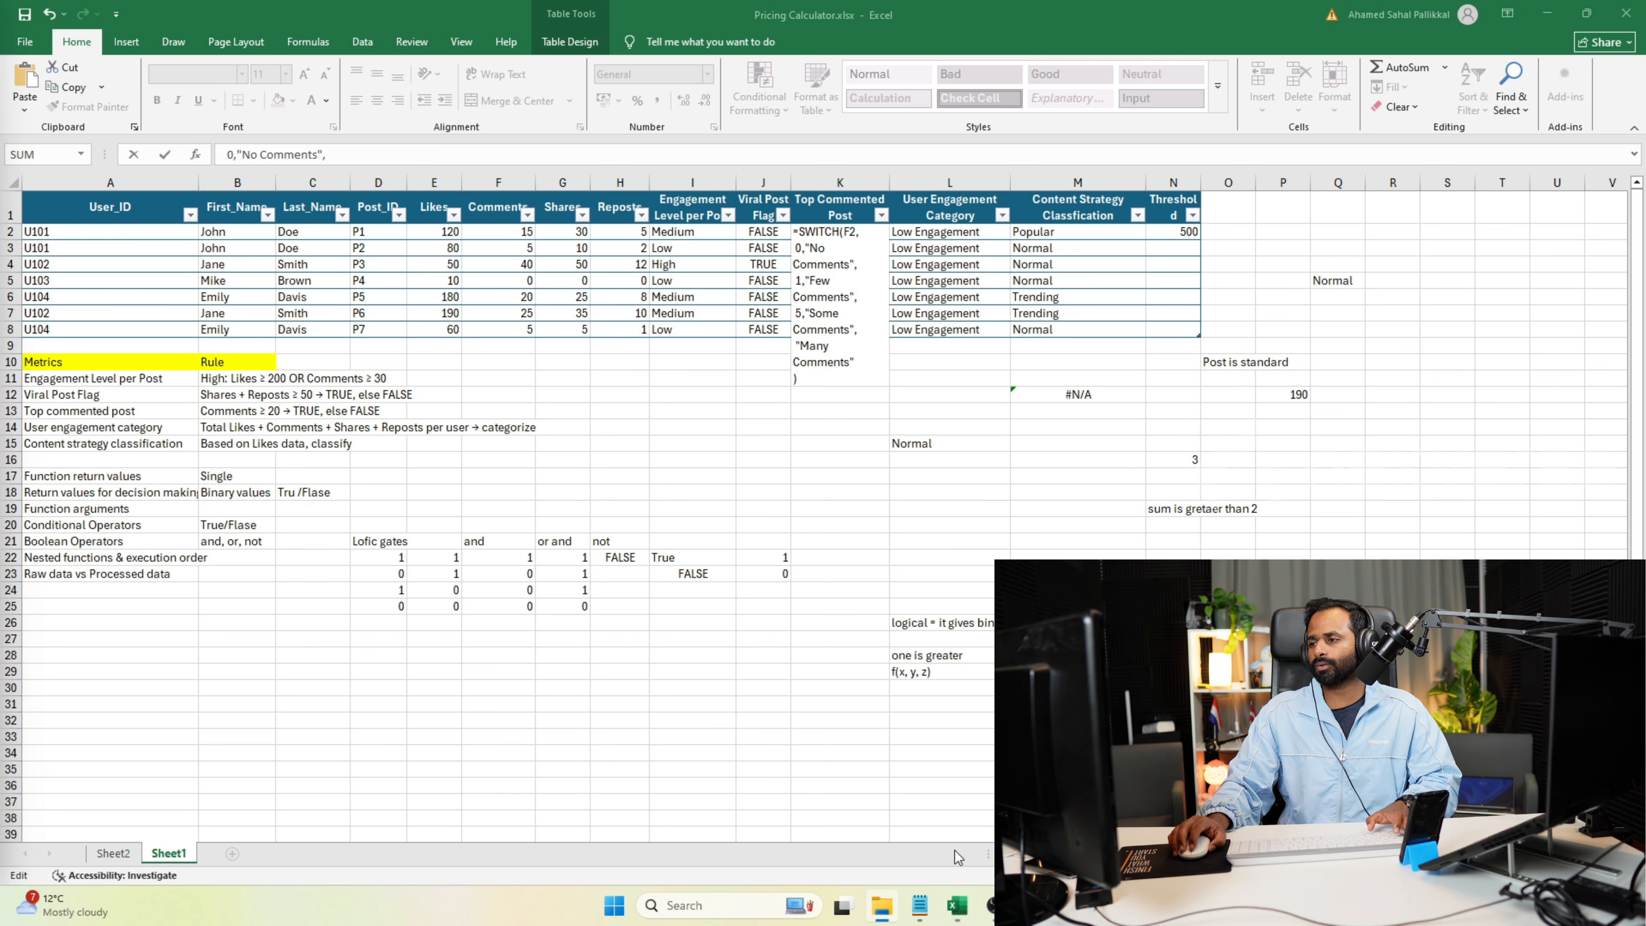
click(1032, 906)
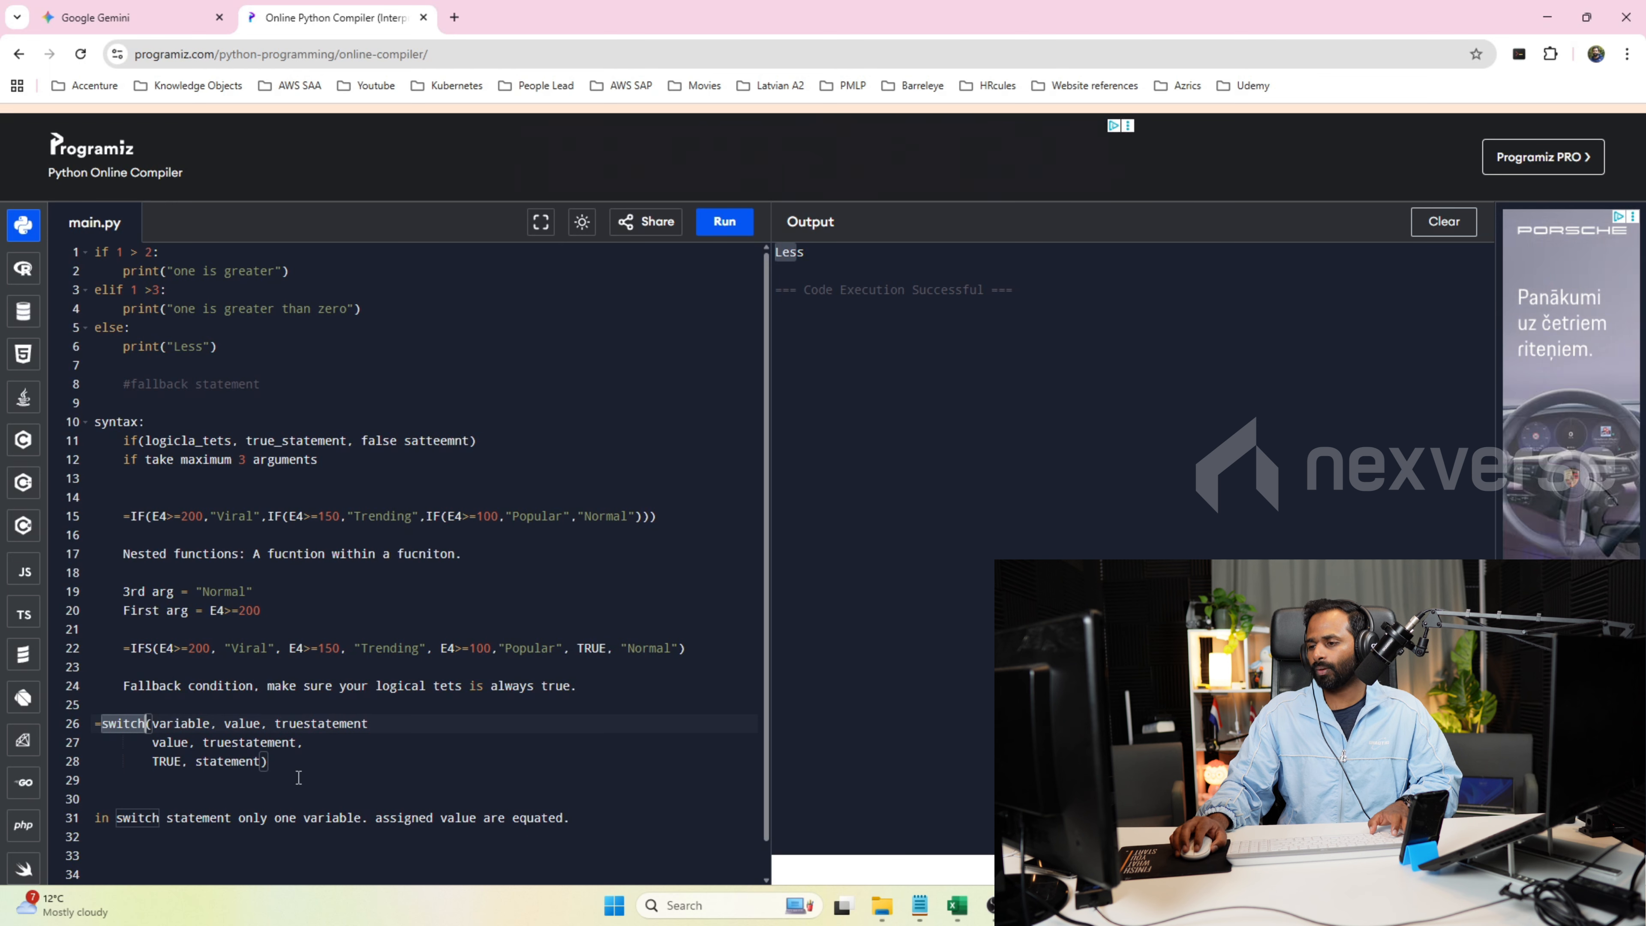
double_click(155, 764)
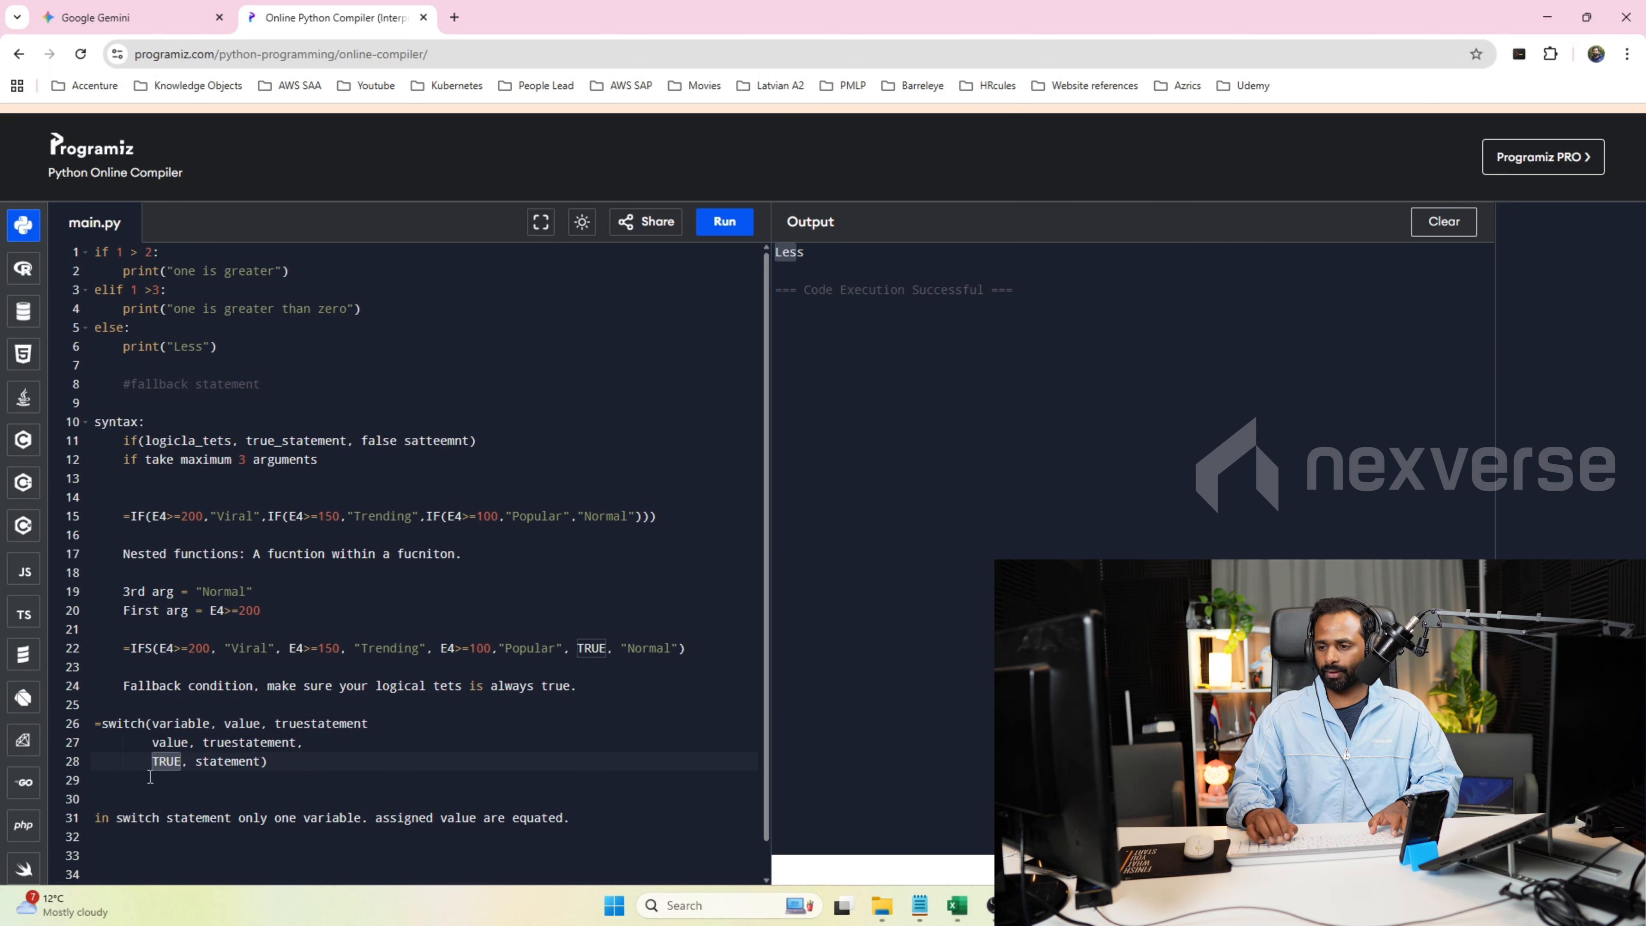
key(Delete)
key(Delete)
key(BackSpace)
key(Tab)
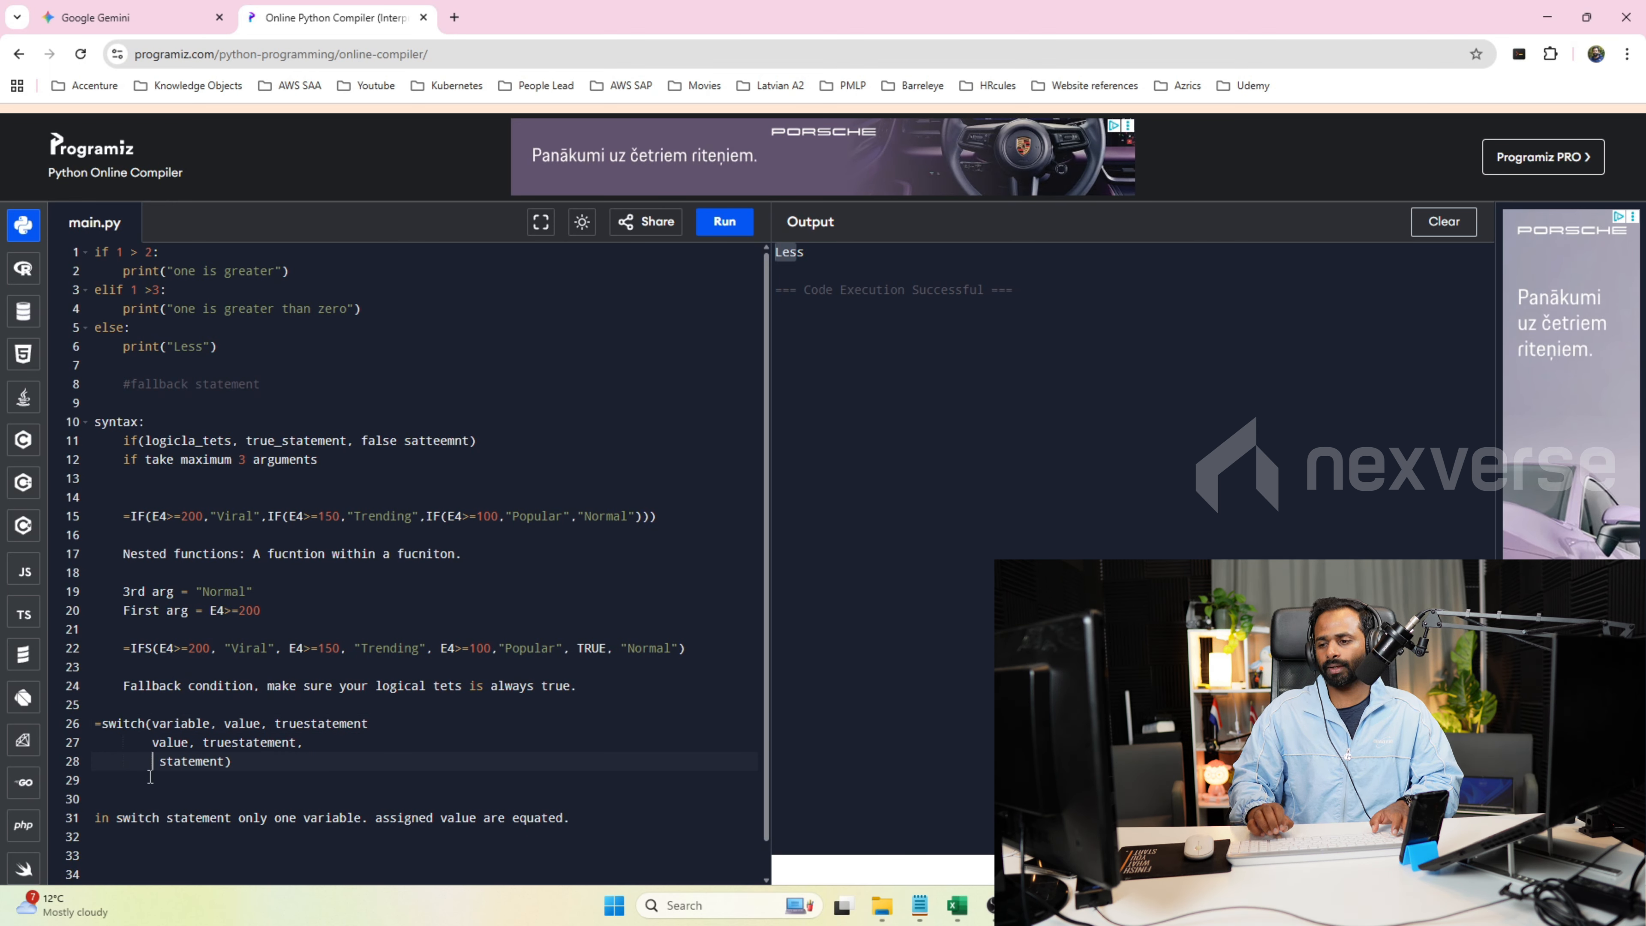
Return to Excel, commit the K2 formula and set the Comments value in F2 to 0.
click(957, 905)
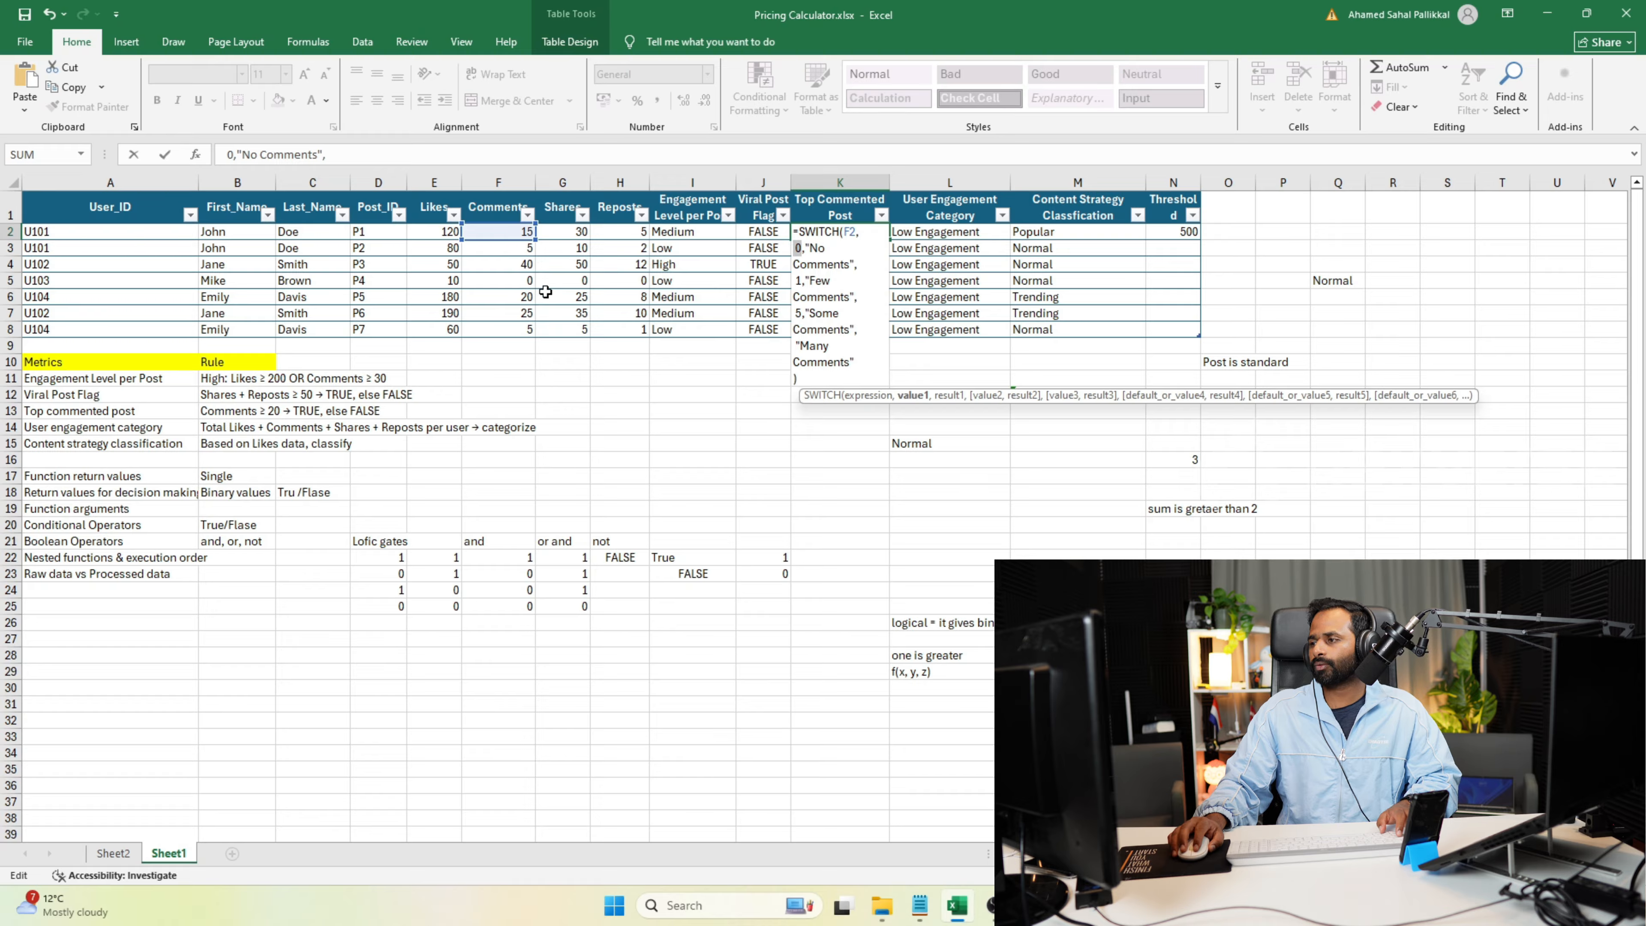
click(707, 410)
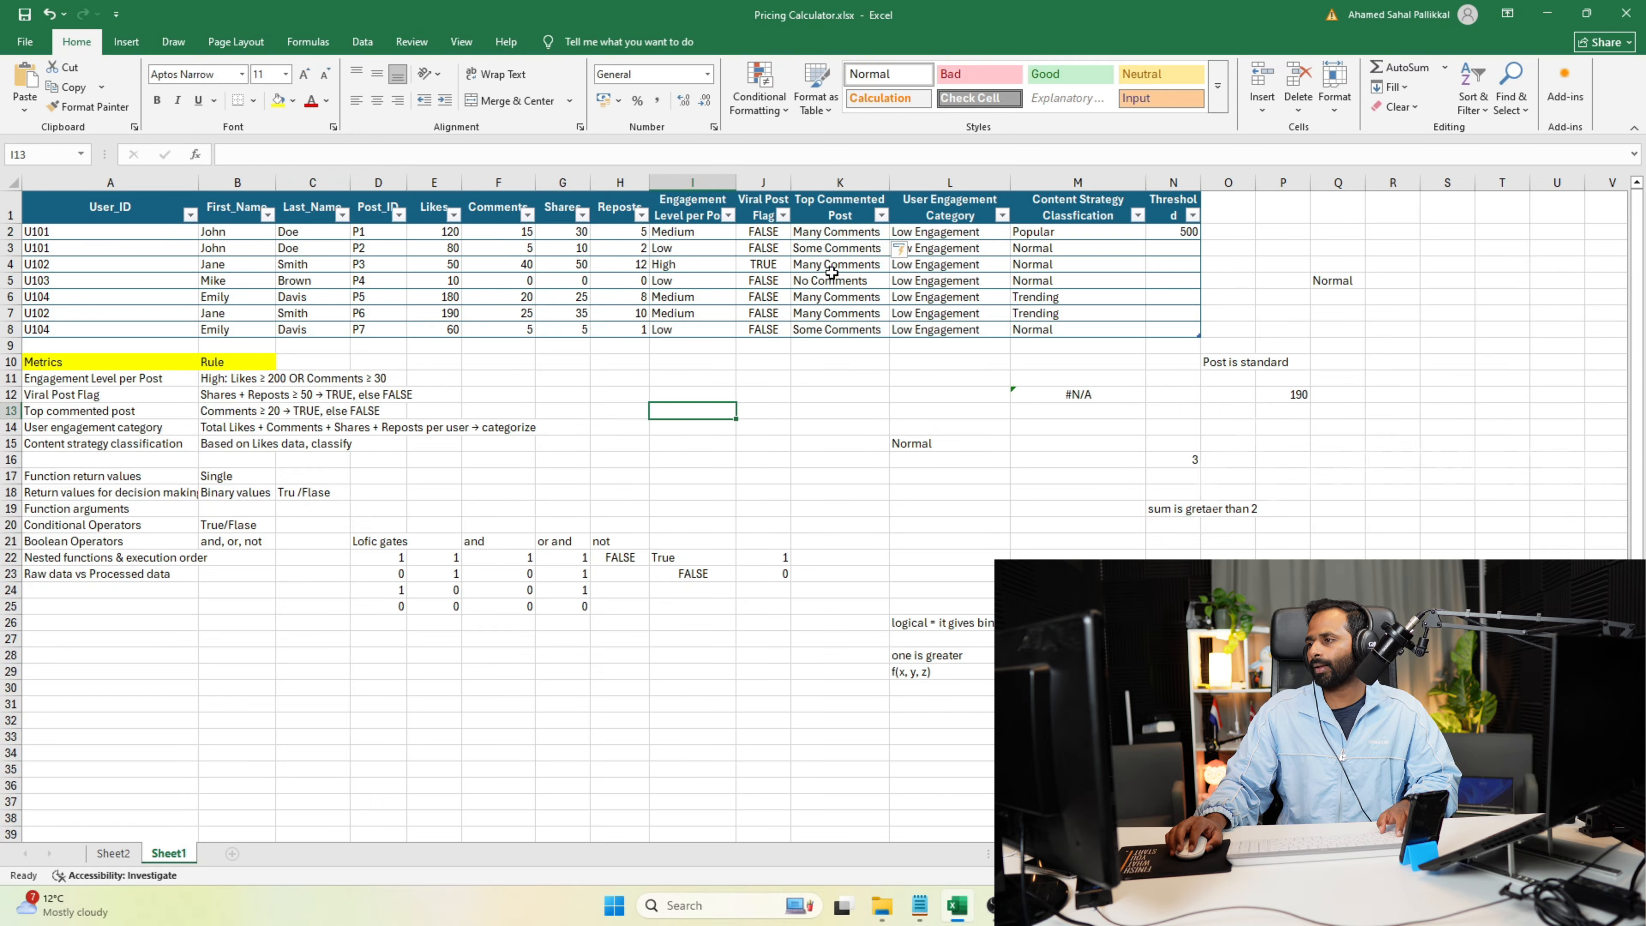
click(830, 232)
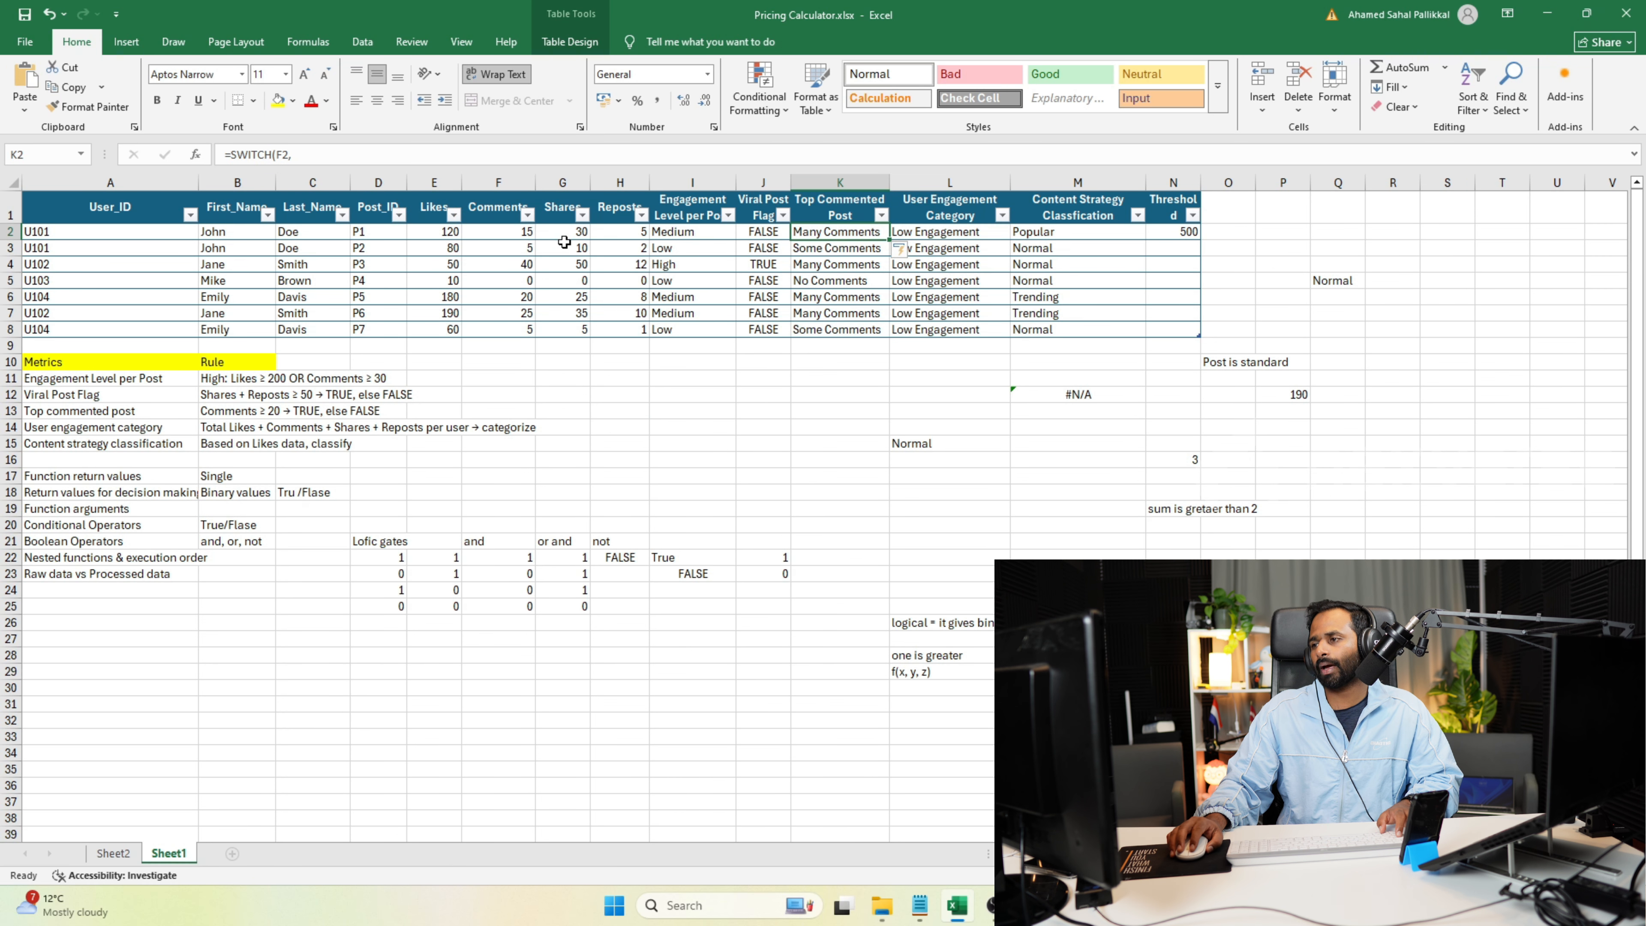
click(506, 236)
text(0)
key(Return)
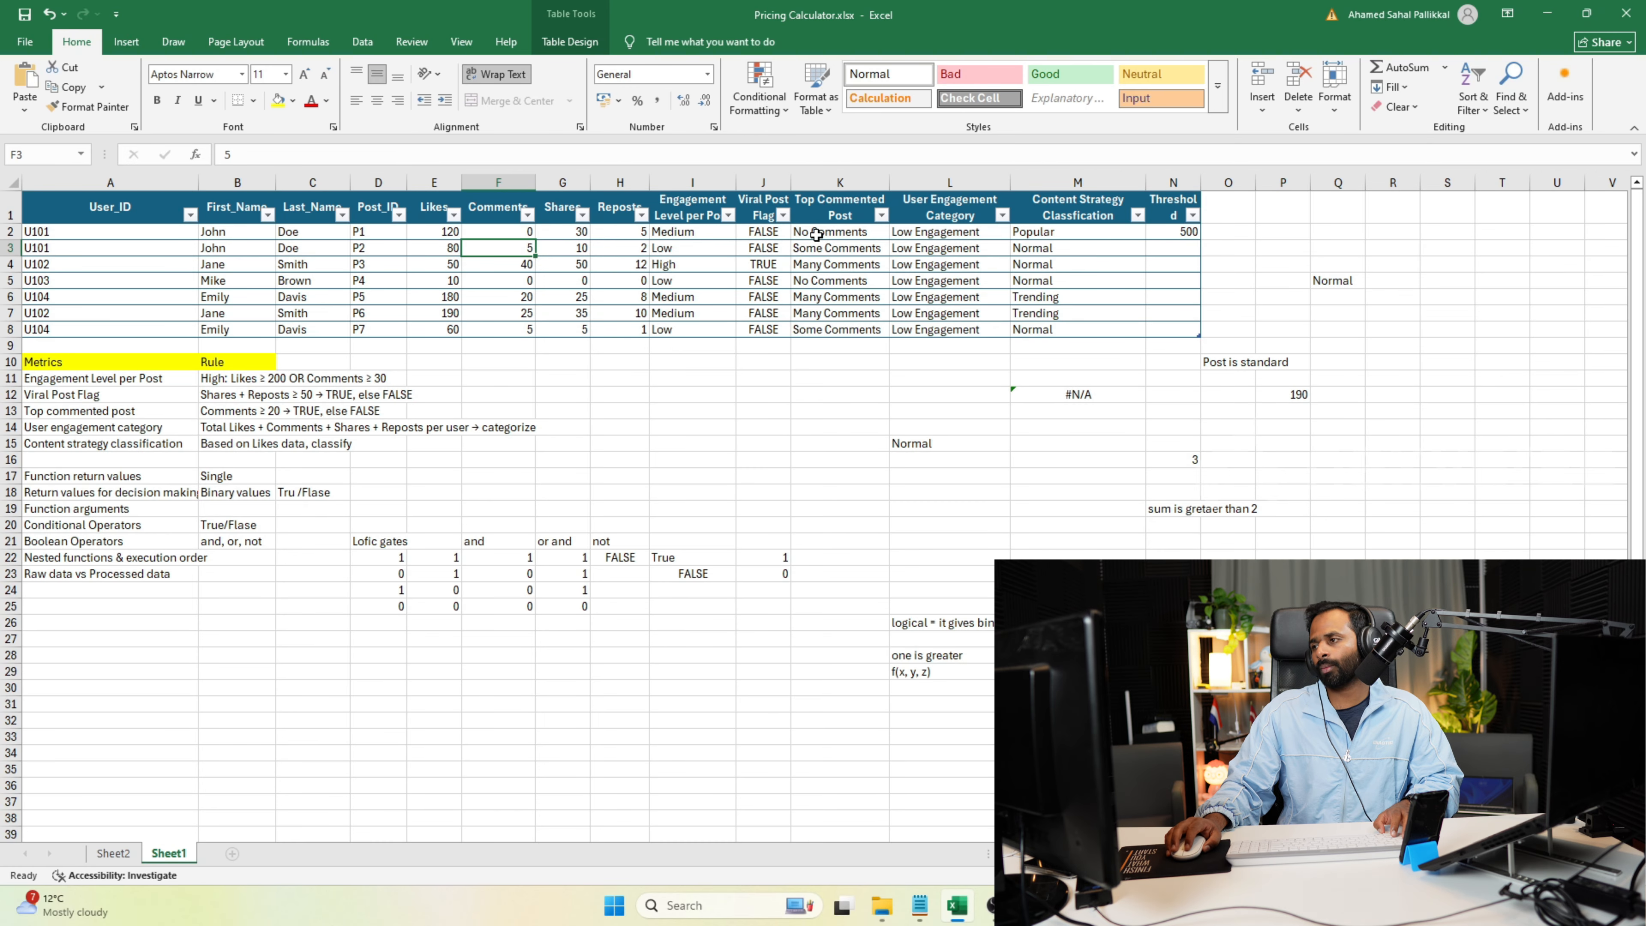
Inspect the first value and result pair of the SWITCH formula in K2, leaving the formula as it is.
double_click(816, 235)
key(Down)
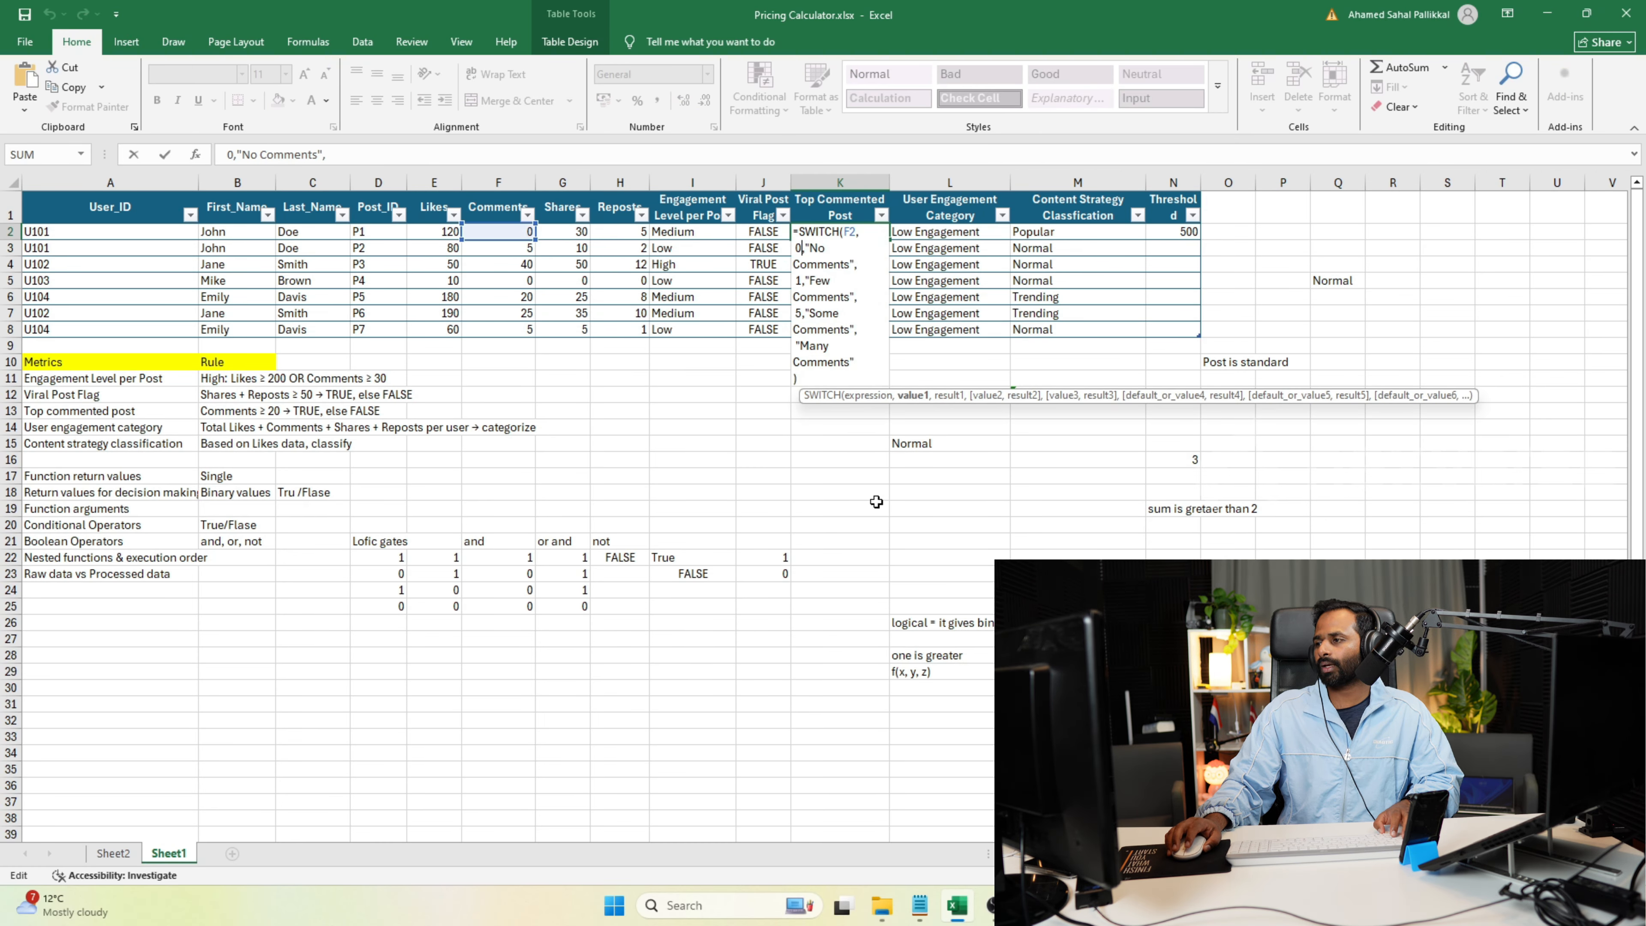
key(Escape)
Switch to the online Python compiler and add the note F2 = 0, "No comments" two lines below the switch statement remark.
key(alt+Tab)
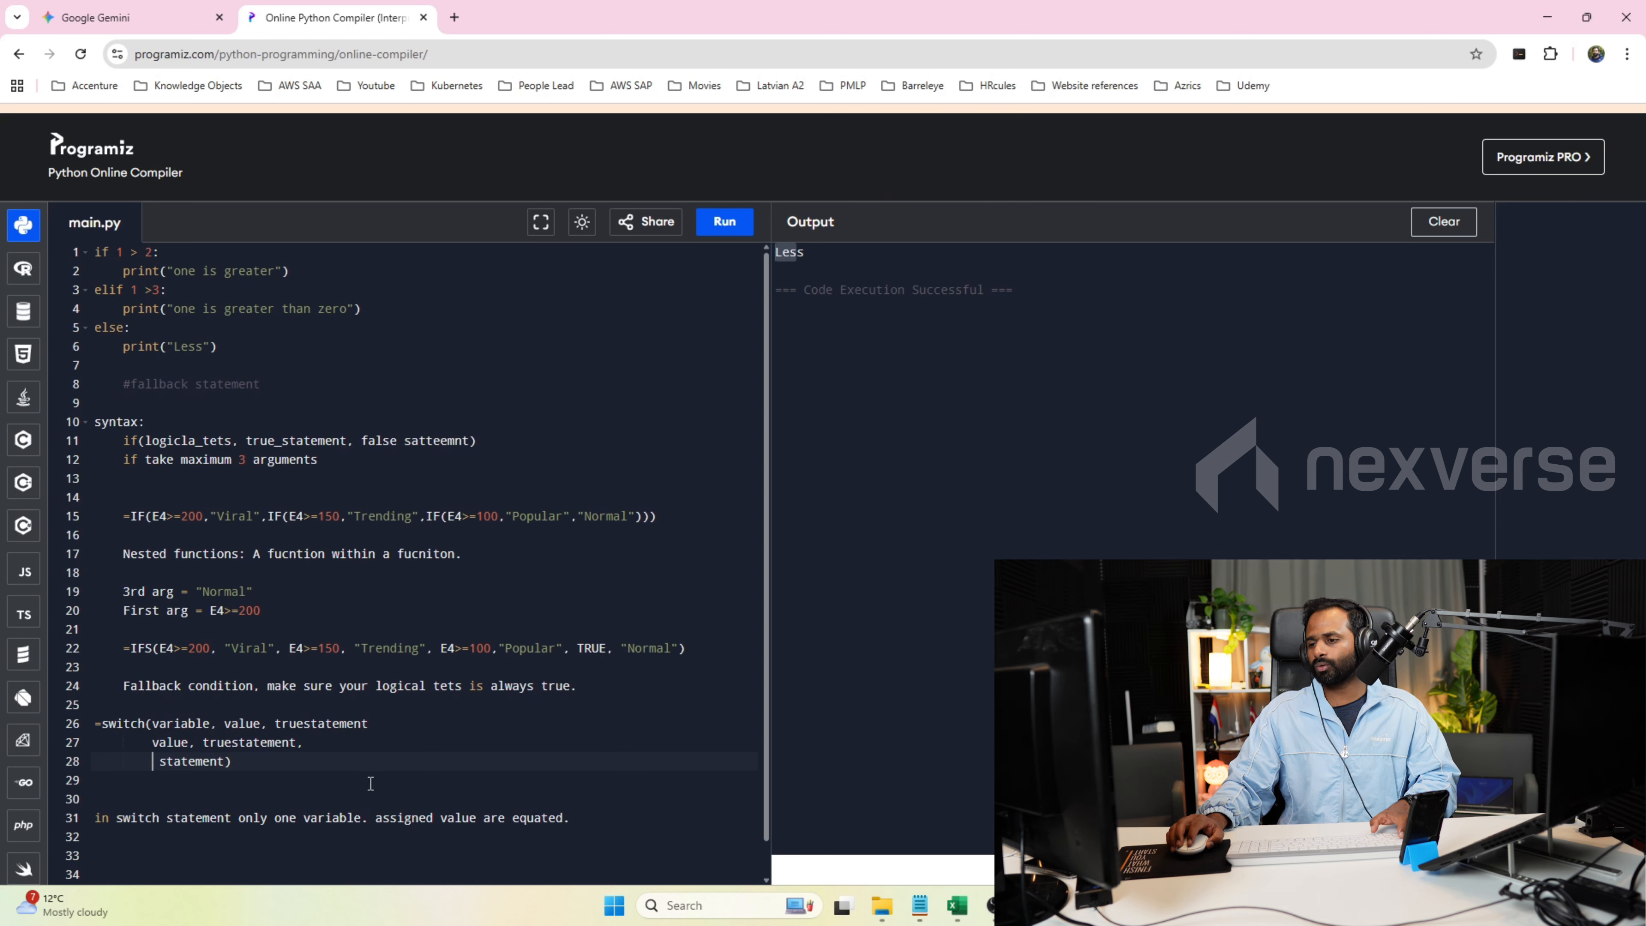
click(595, 820)
key(Return)
key(Return)
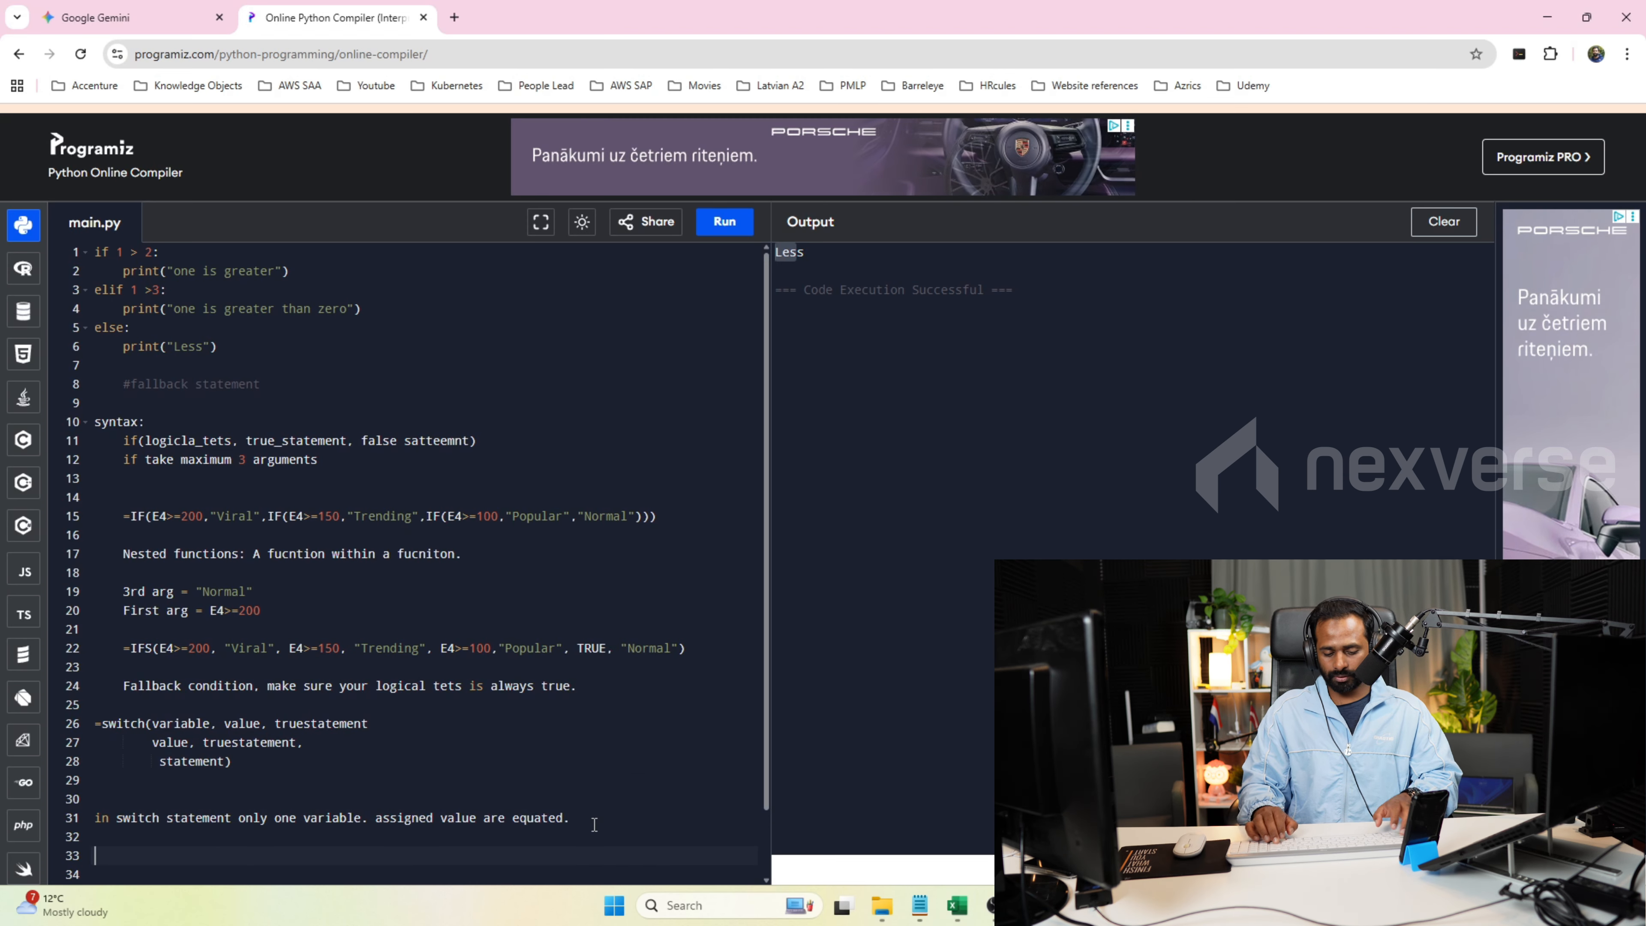
text(F2 )
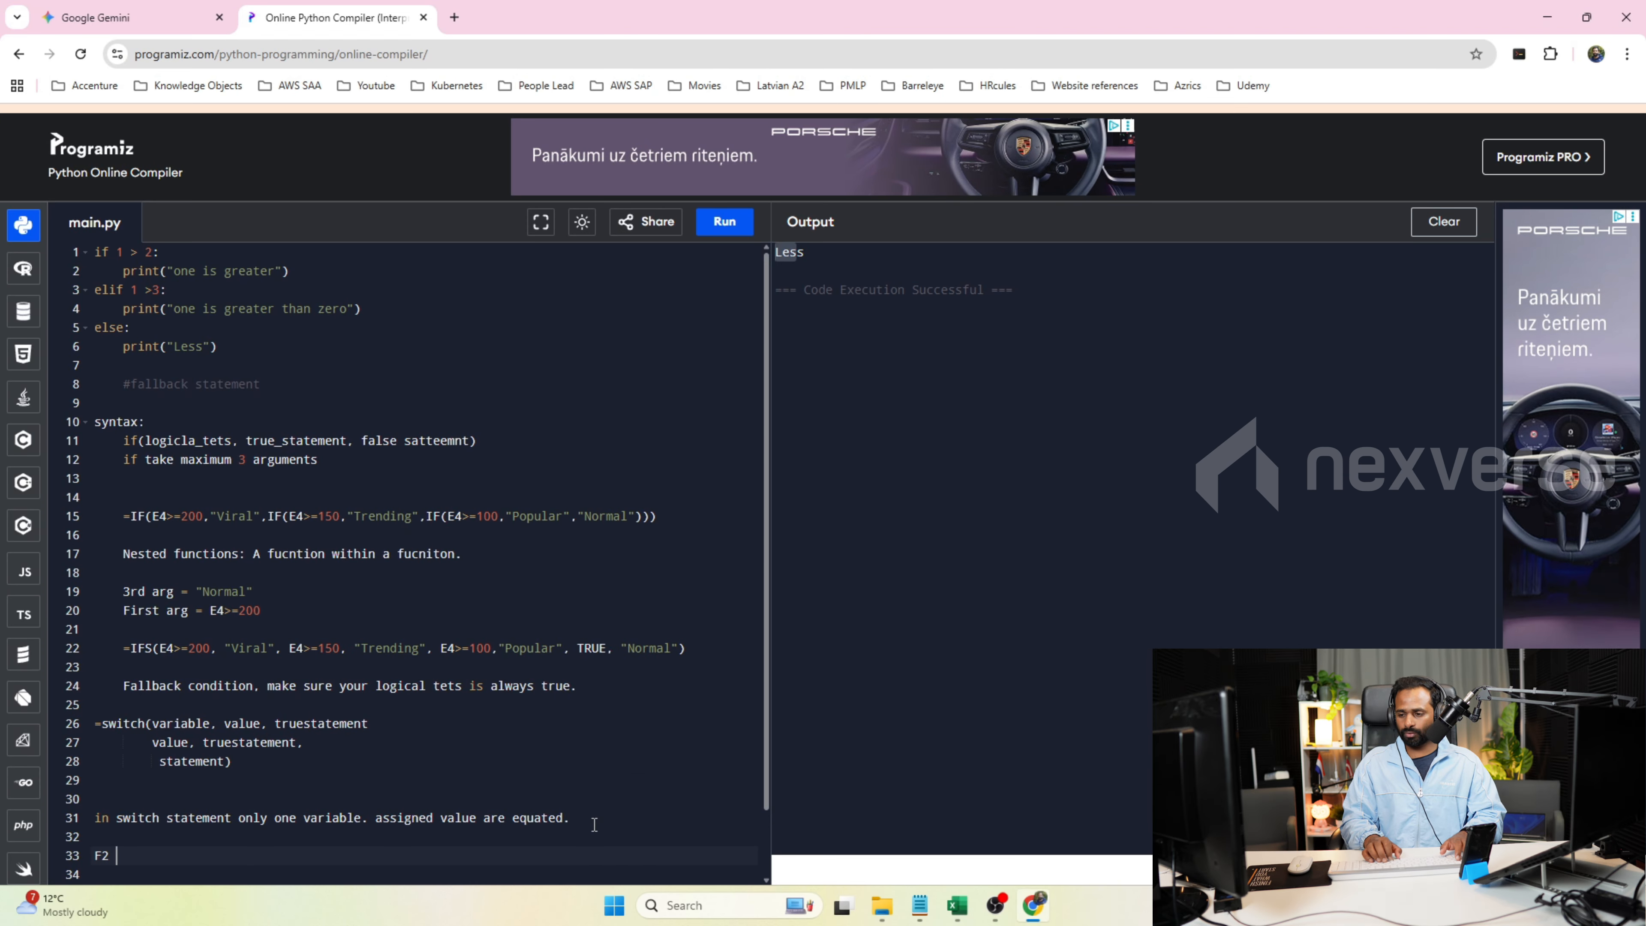
text(= -)
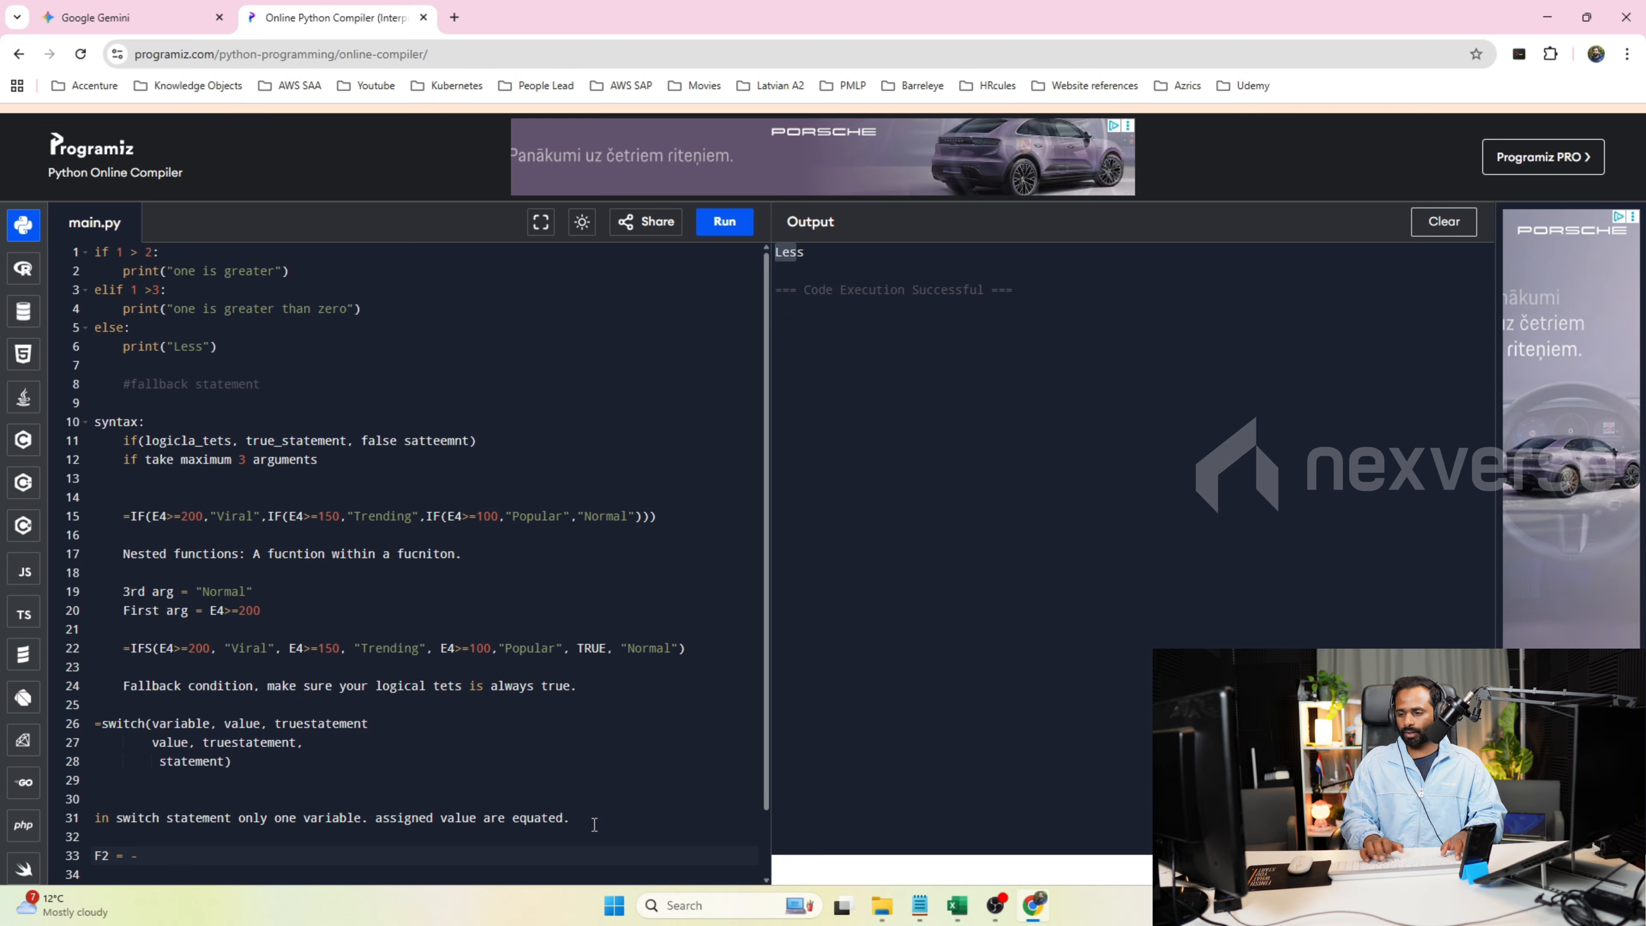
key(BackSpace)
text(0, )
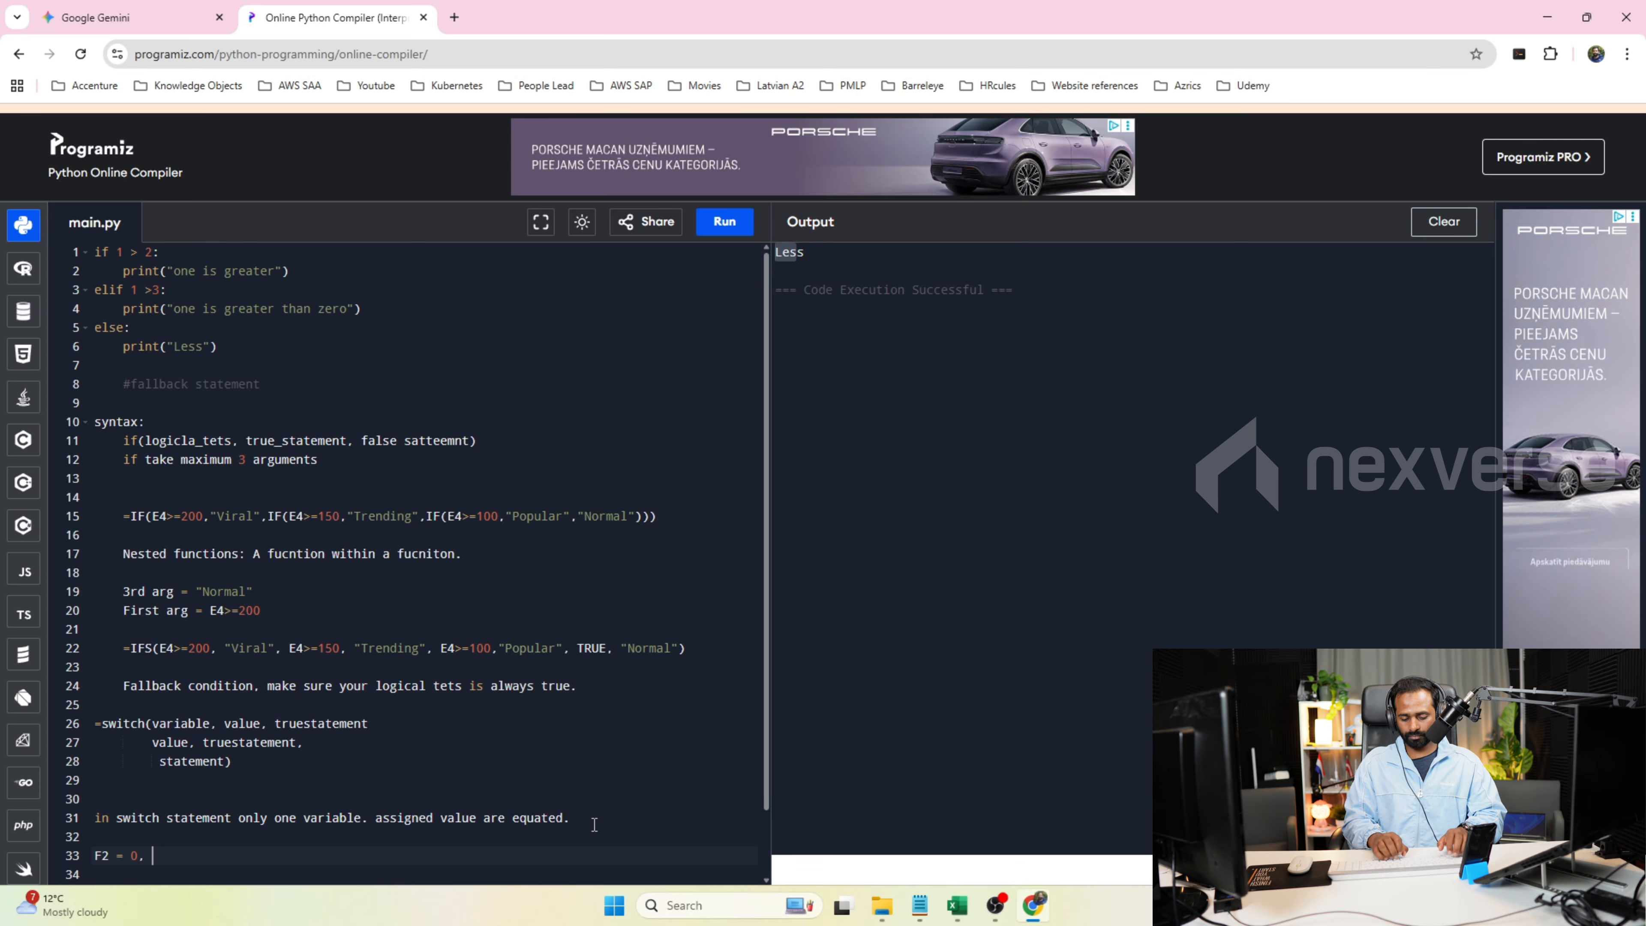
text("No comments)
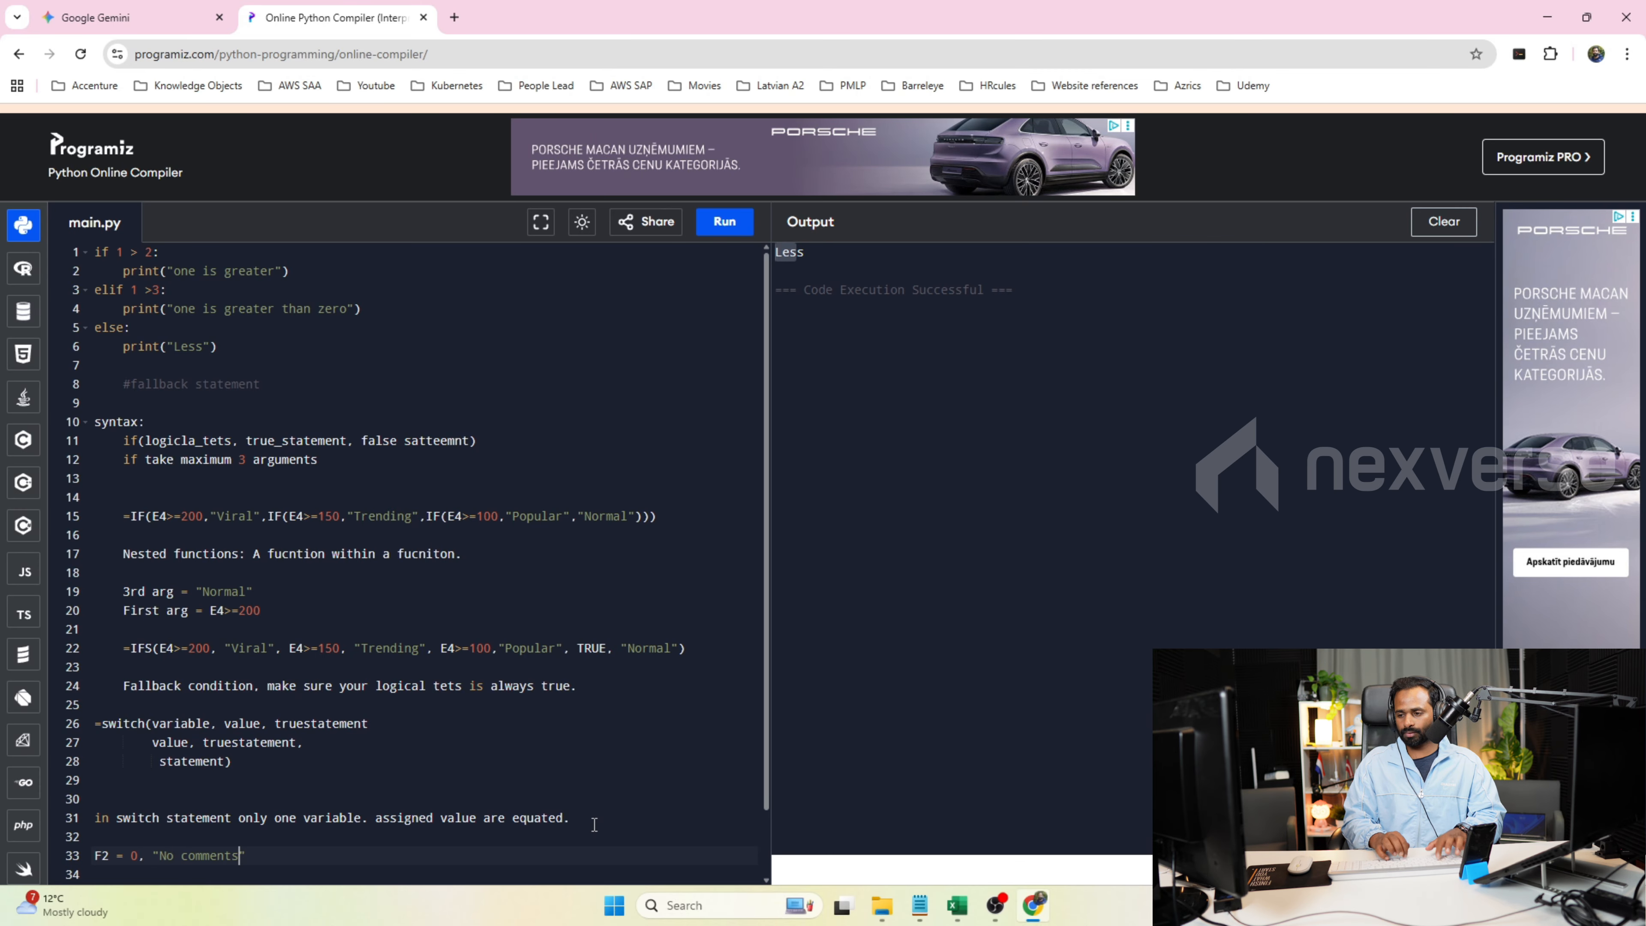
scroll(594, 825, down, 1)
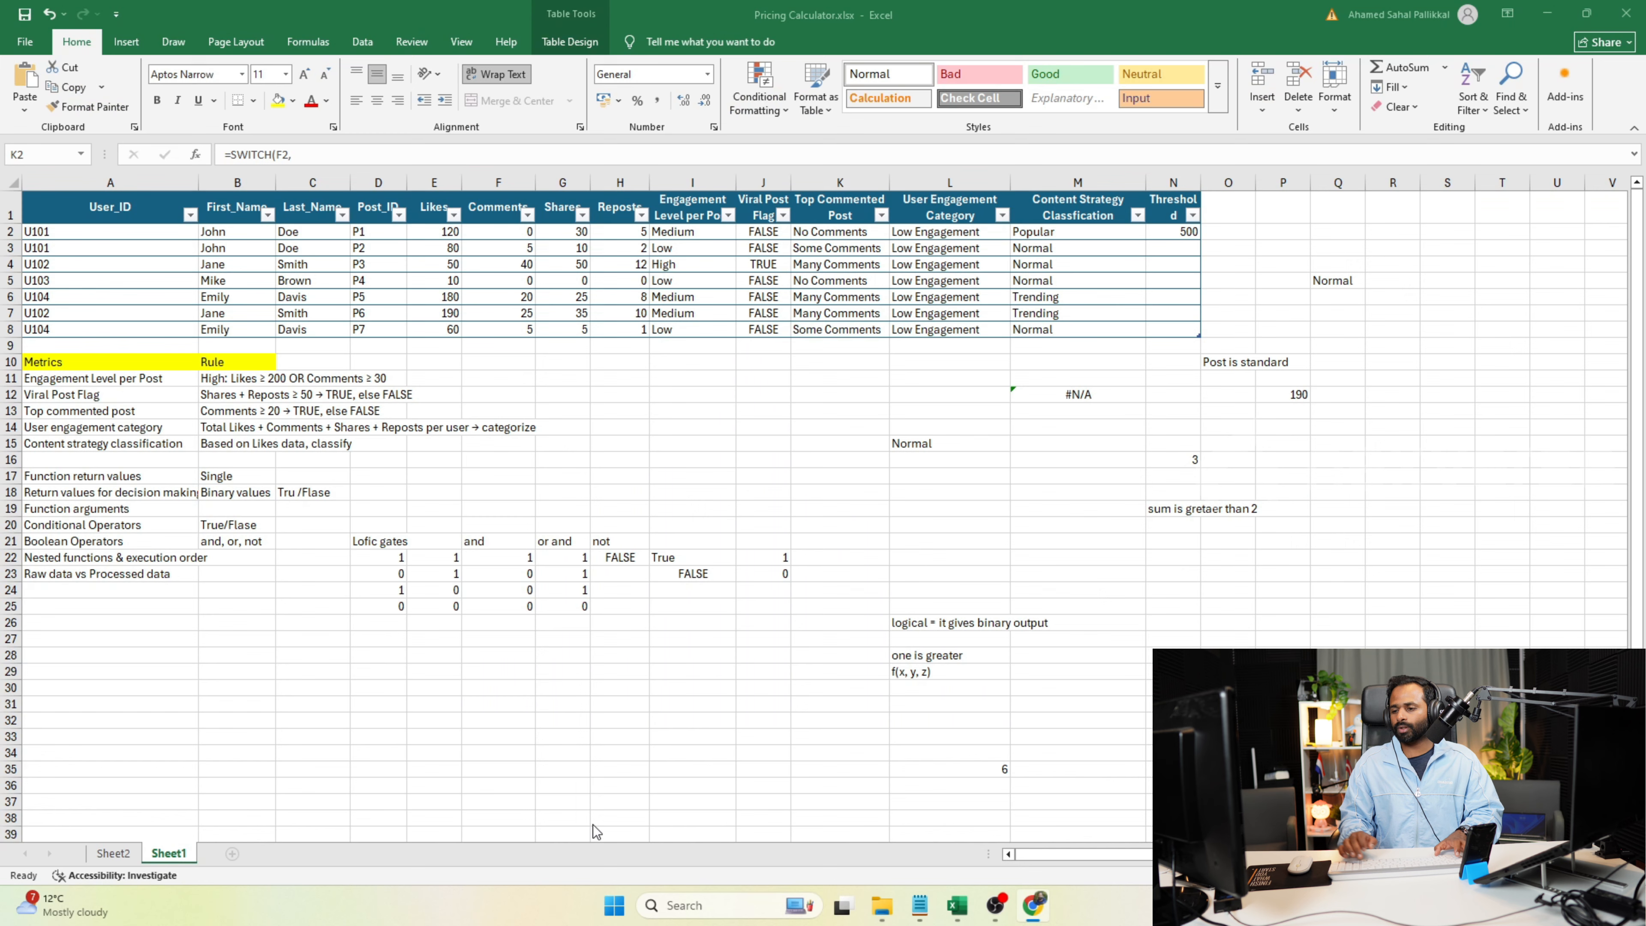
Return to Excel and add a Day column to the table by entering the header in O1.
key(alt+Tab)
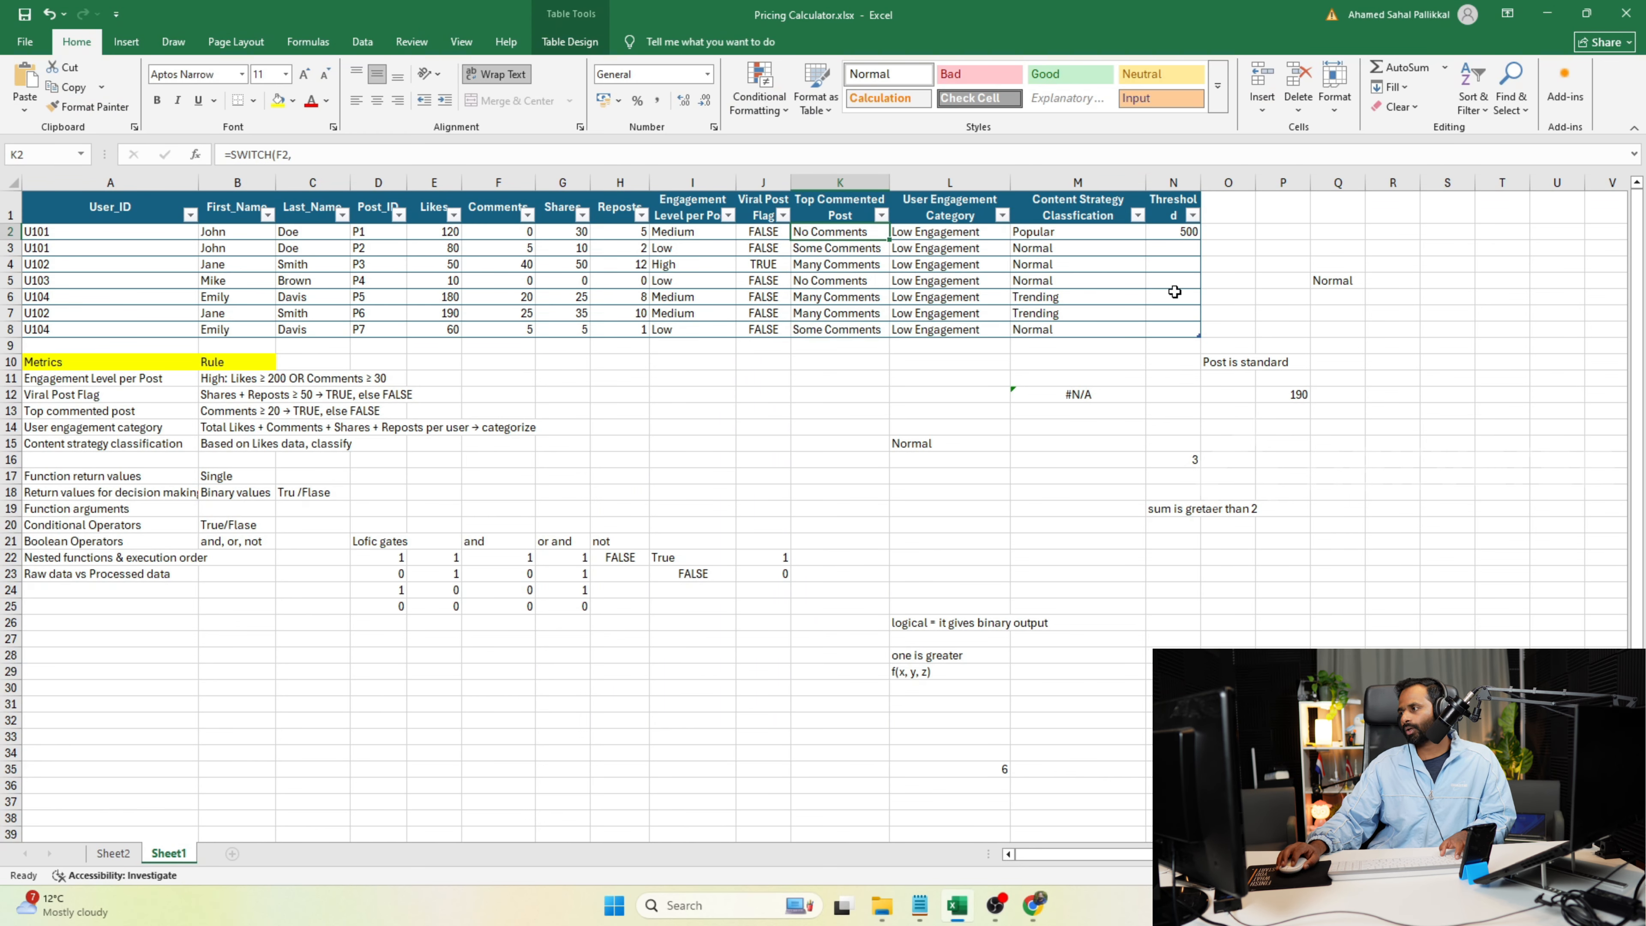
click(1225, 212)
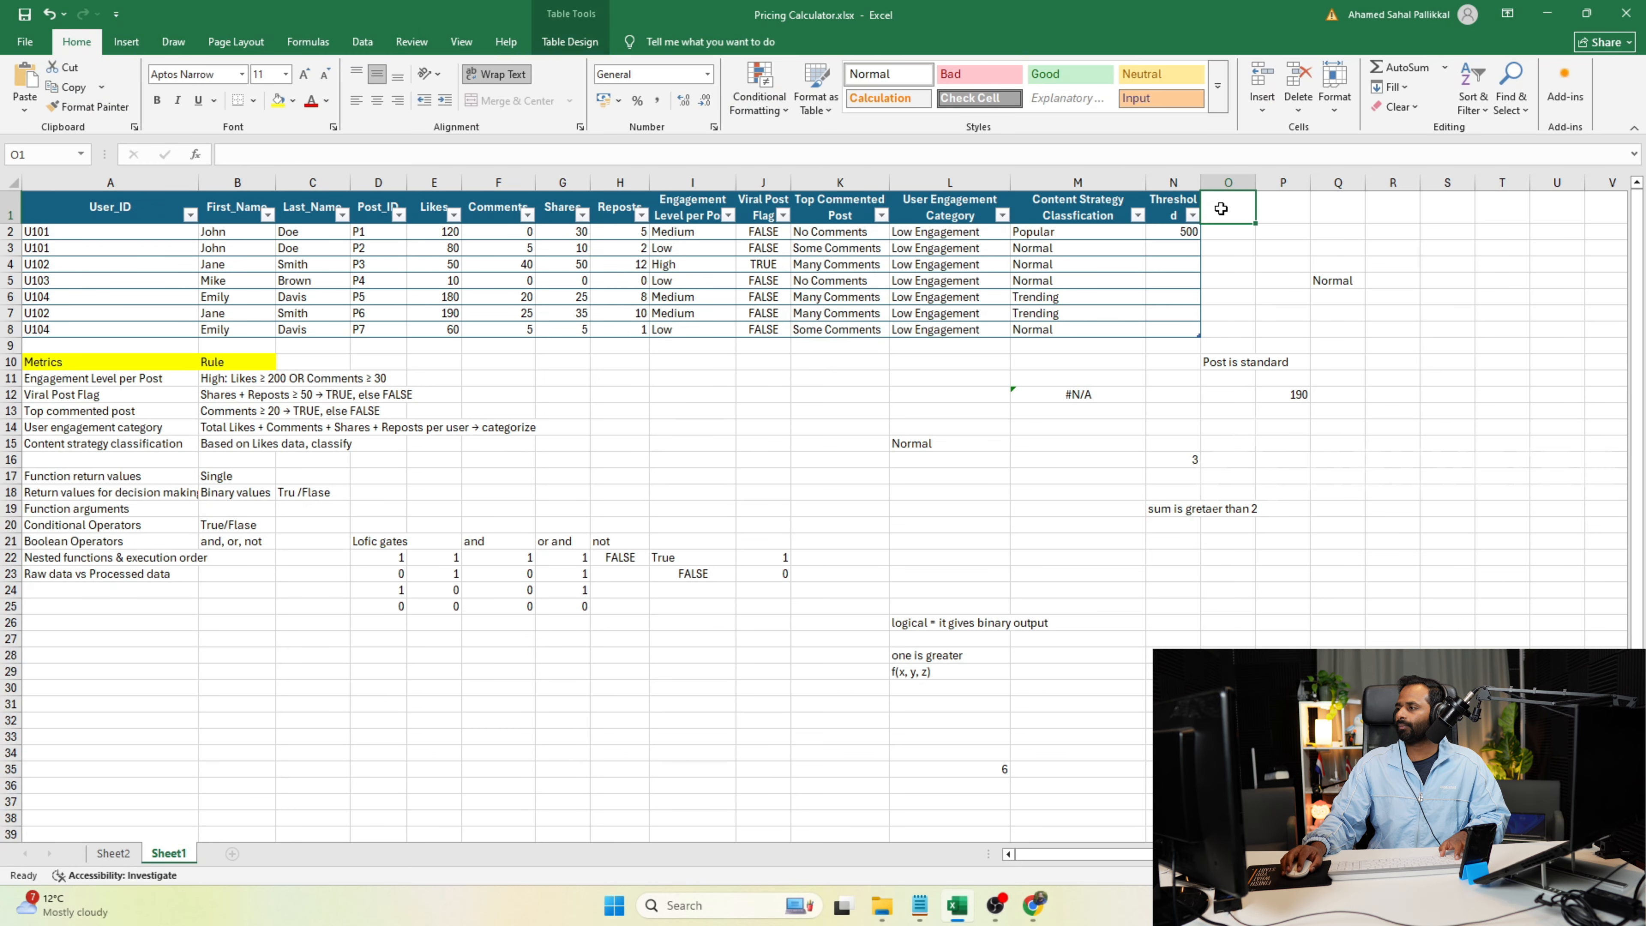
text(Days)
key(BackSpace)
key(Return)
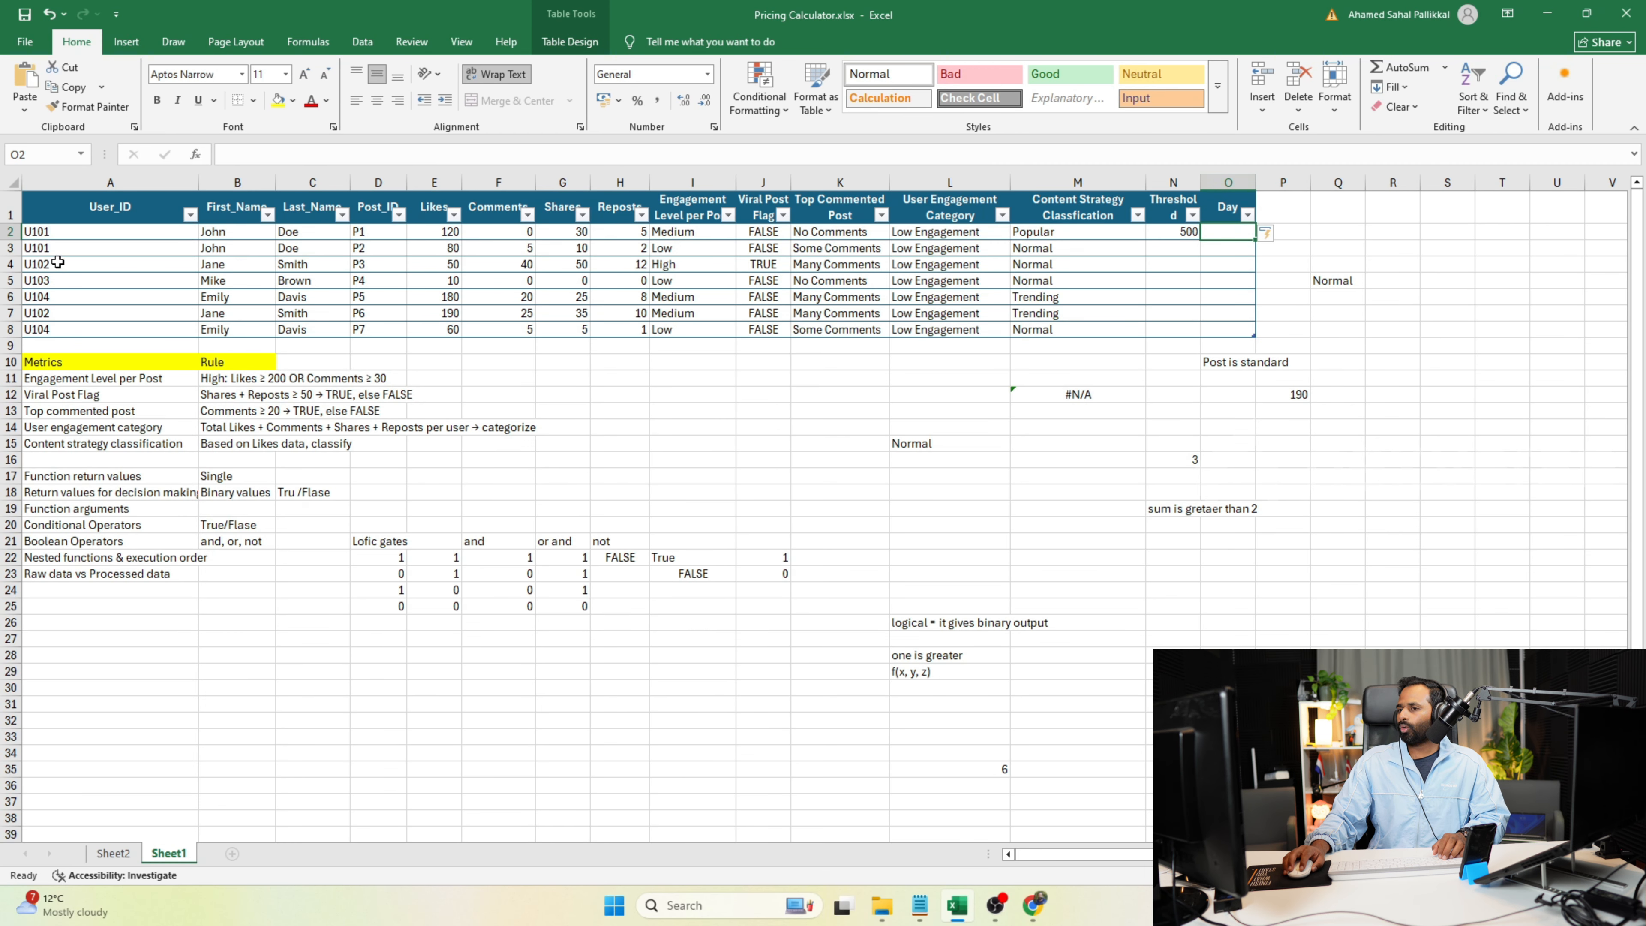
click(45, 153)
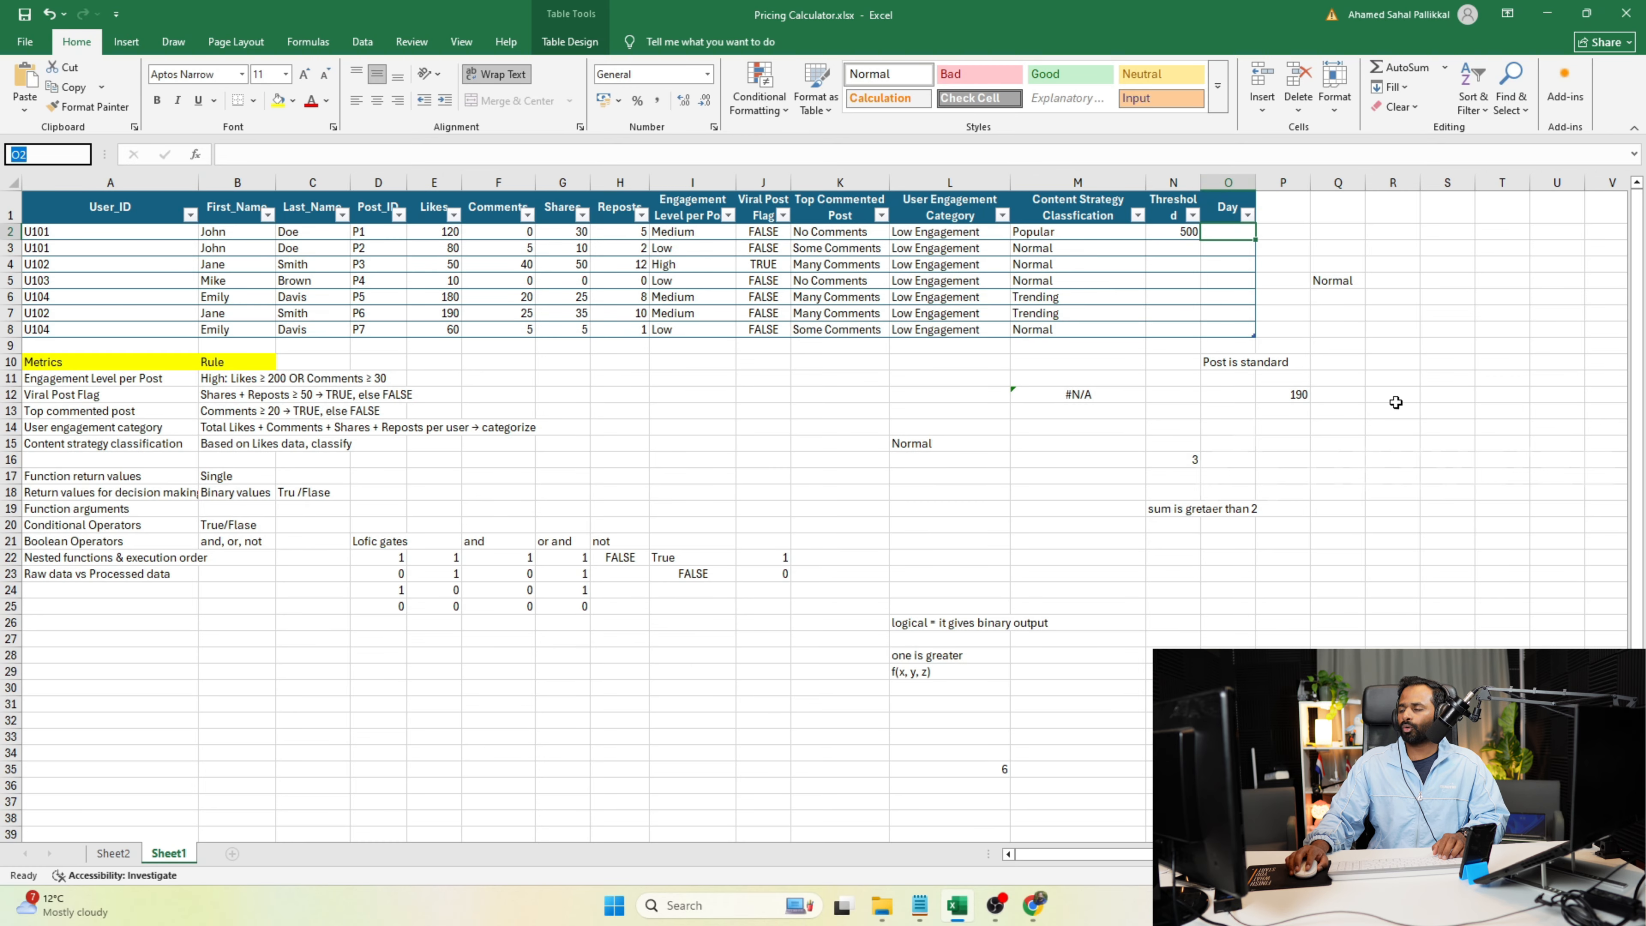
Start a SWITCH formula in R20 that evaluates the first Day cell, O2.
click(1391, 527)
text(=s)
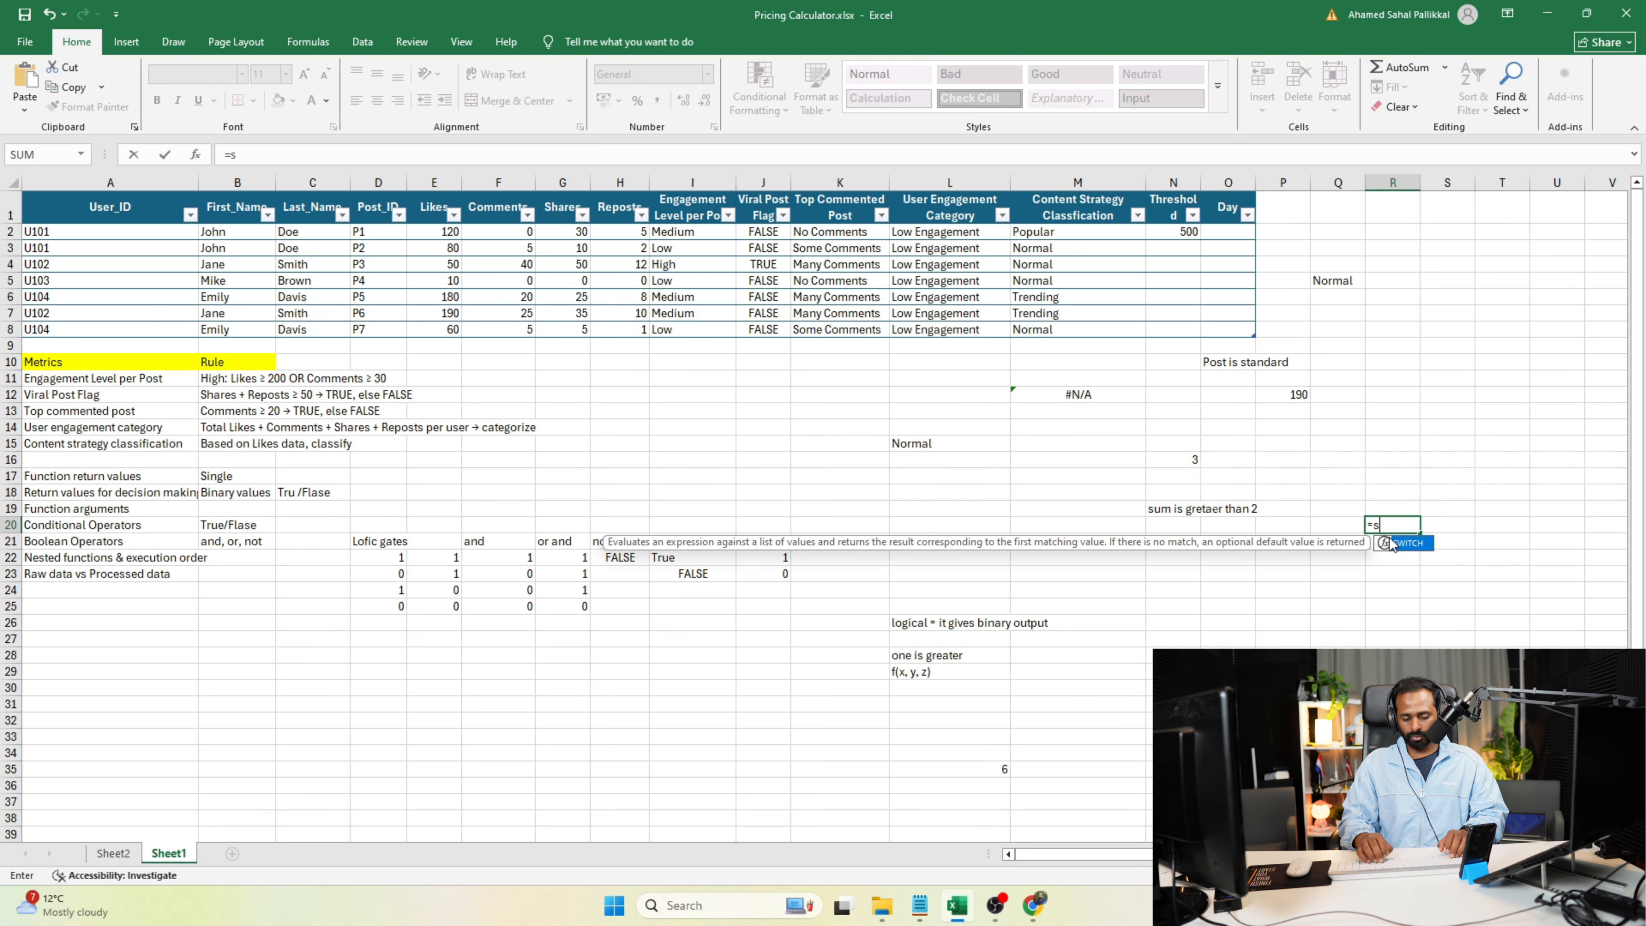
text(witch()
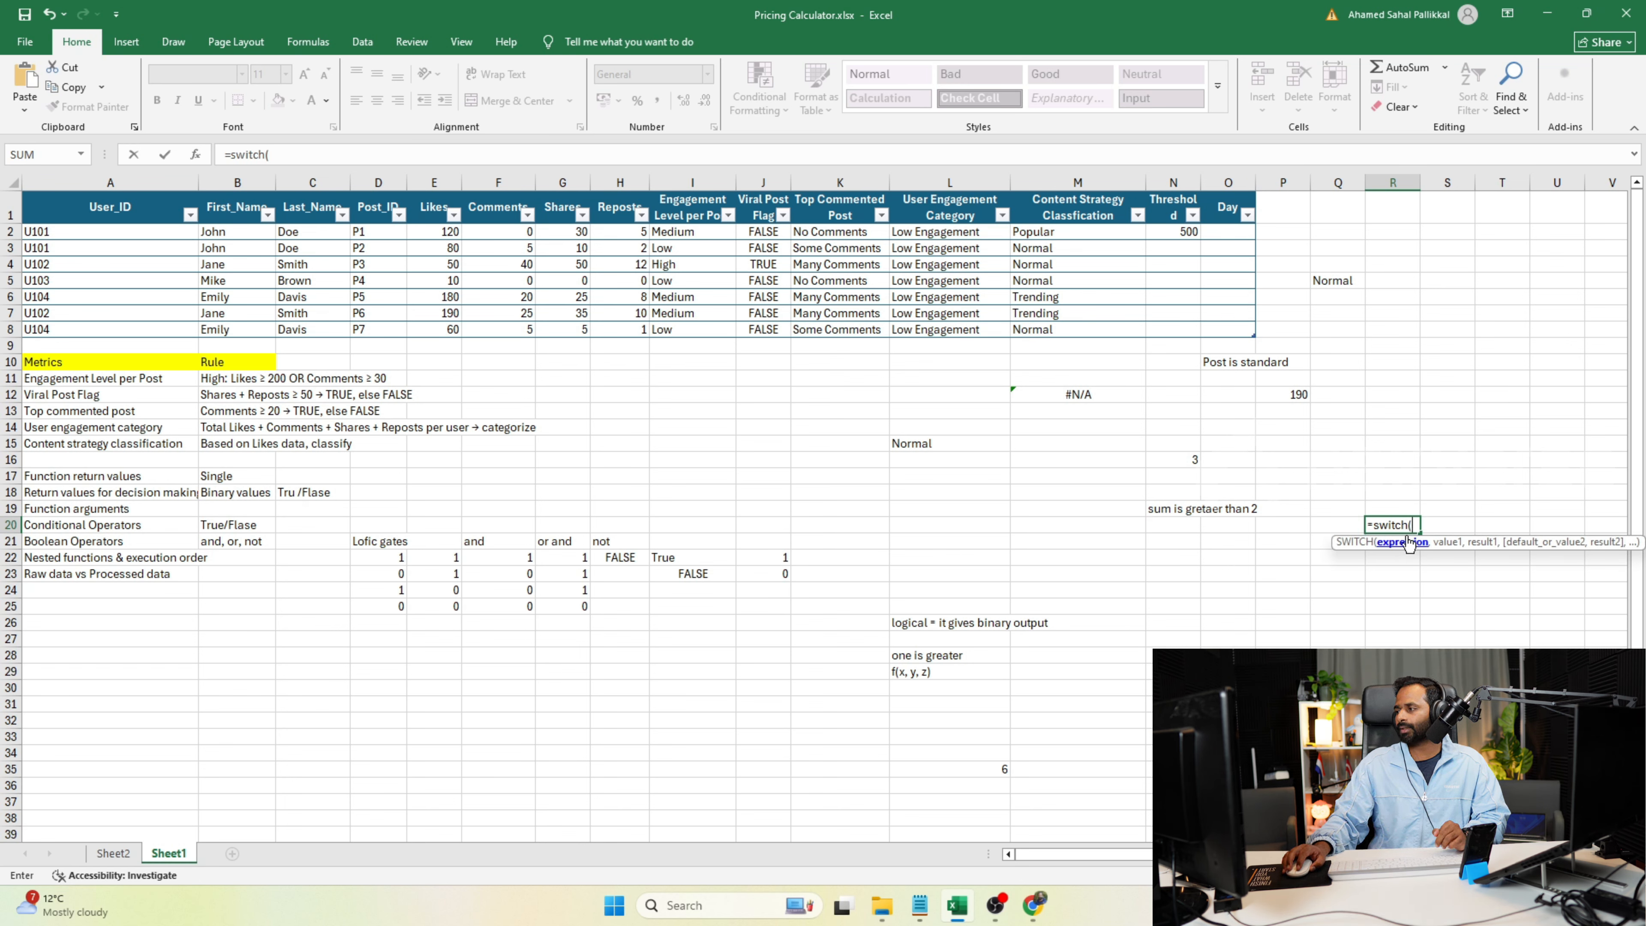
click(1226, 237)
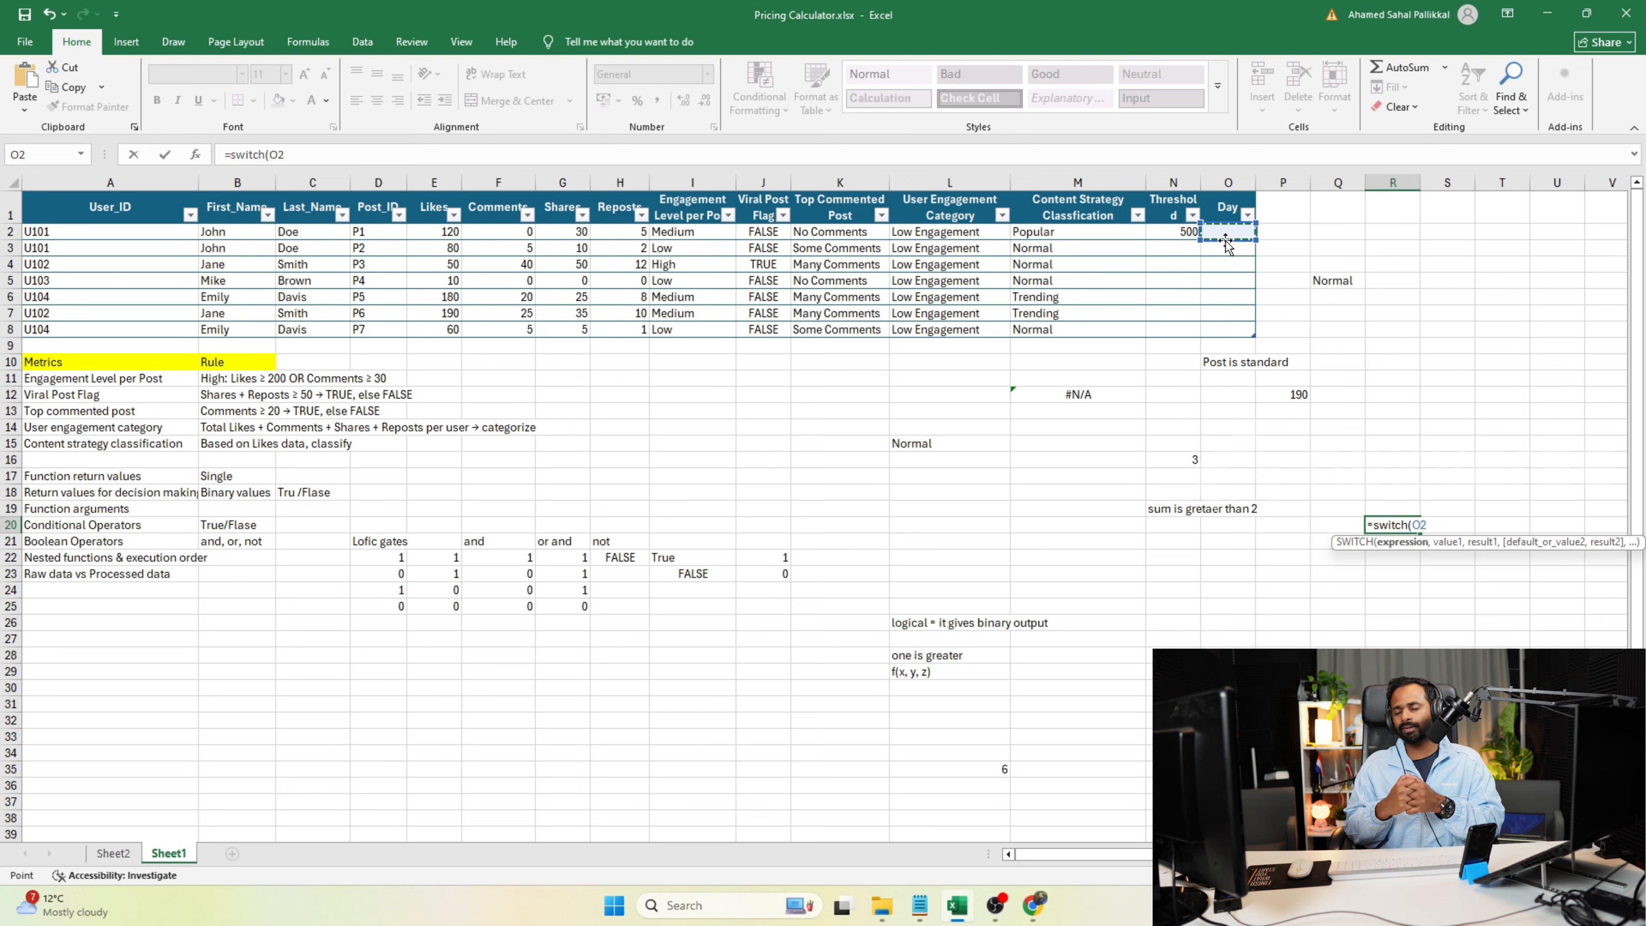
text(,)
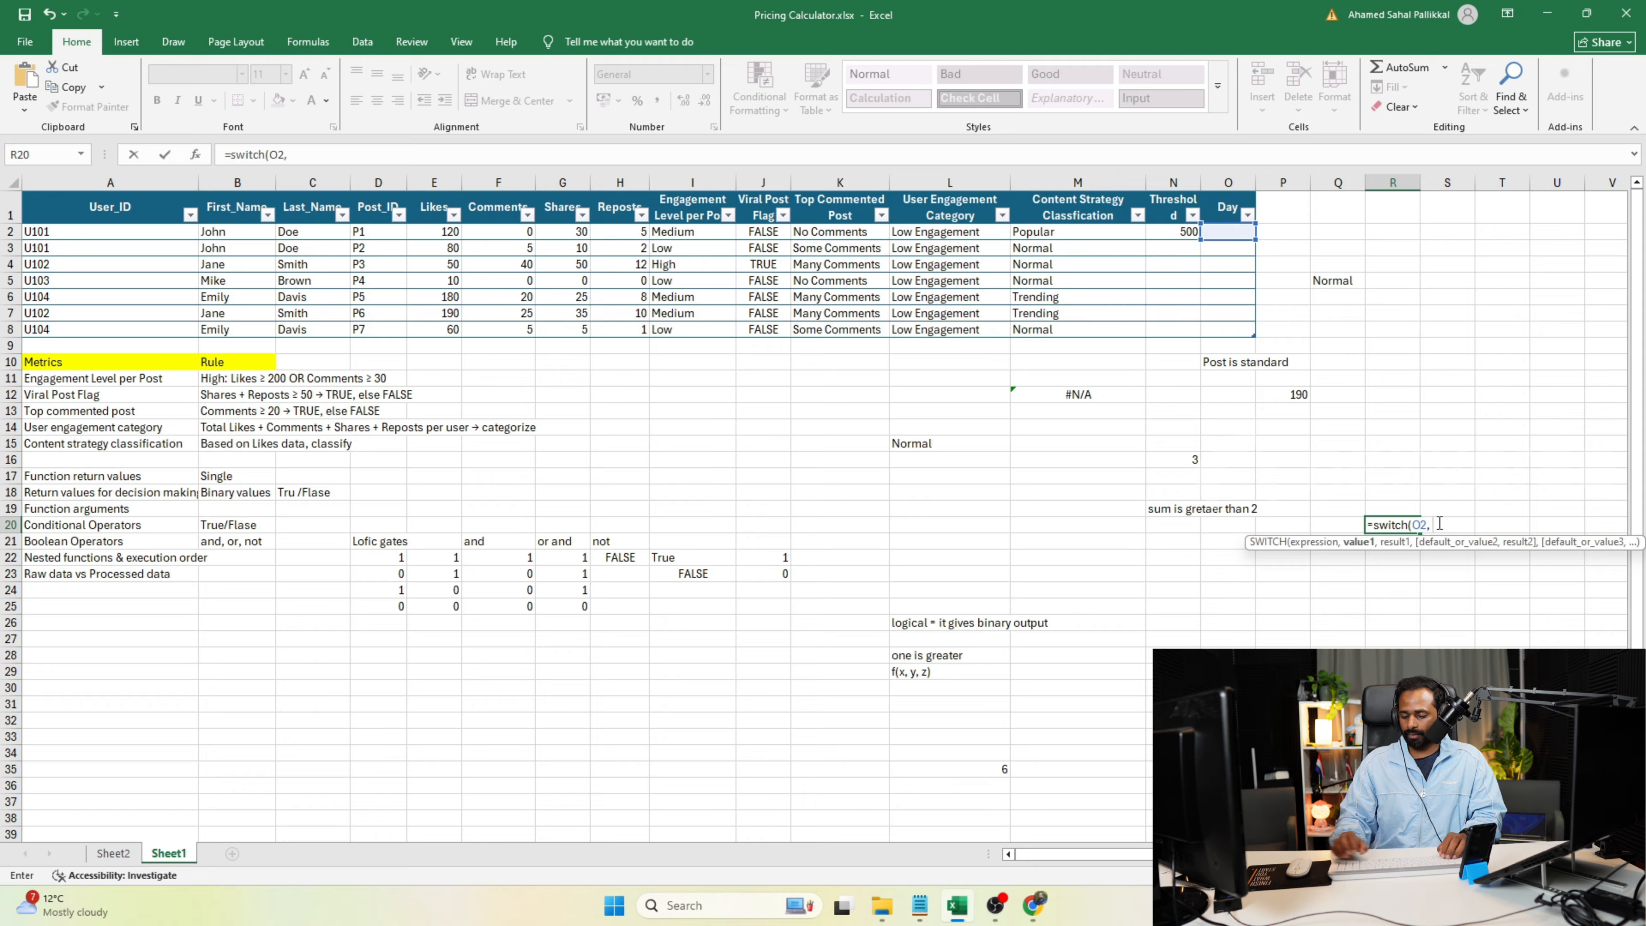
Add the value and result pairs "Mon", "Workday" and "Tues", "Workday" to the SWITCH formula in R20.
text(Mon:)
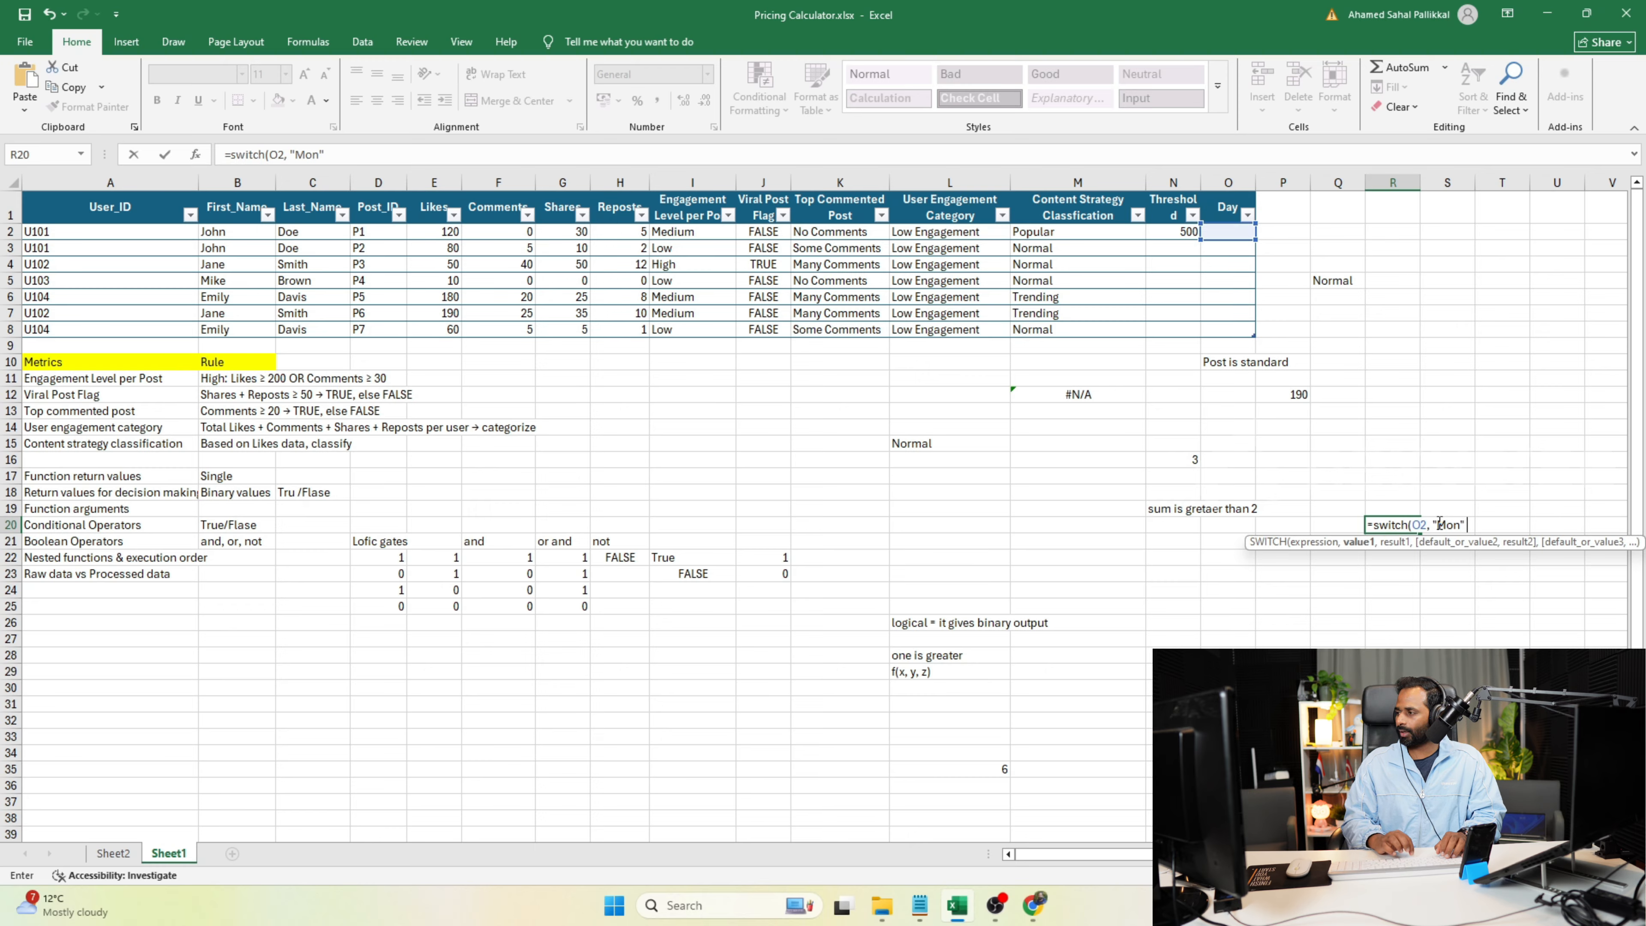
text(, "Workday)
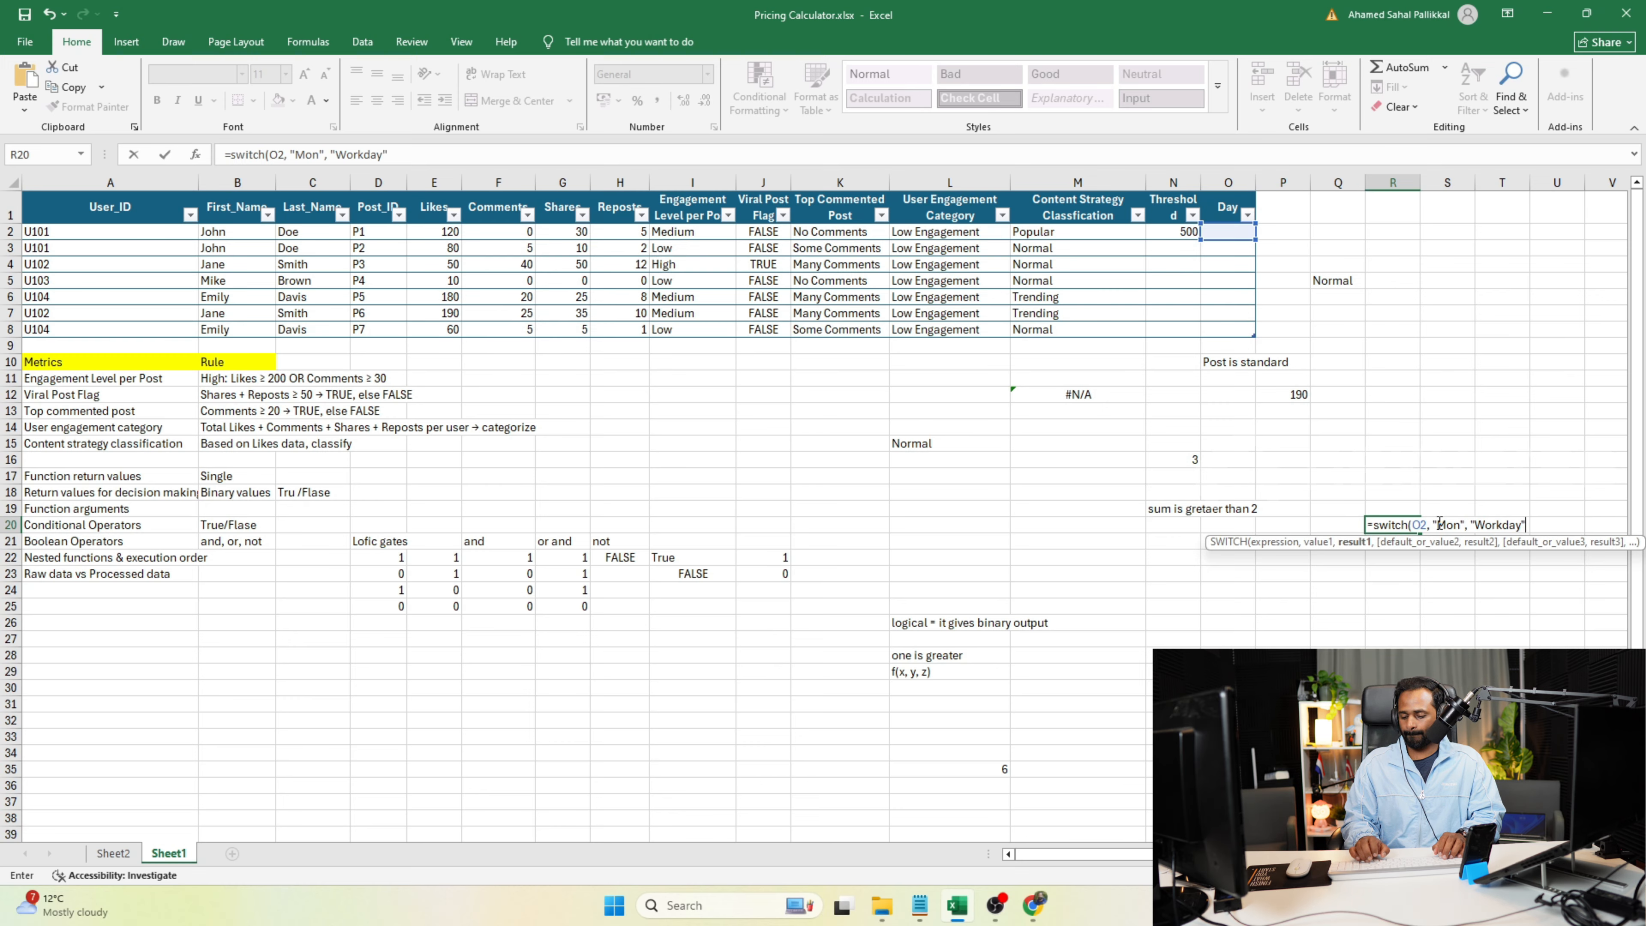
text(", )
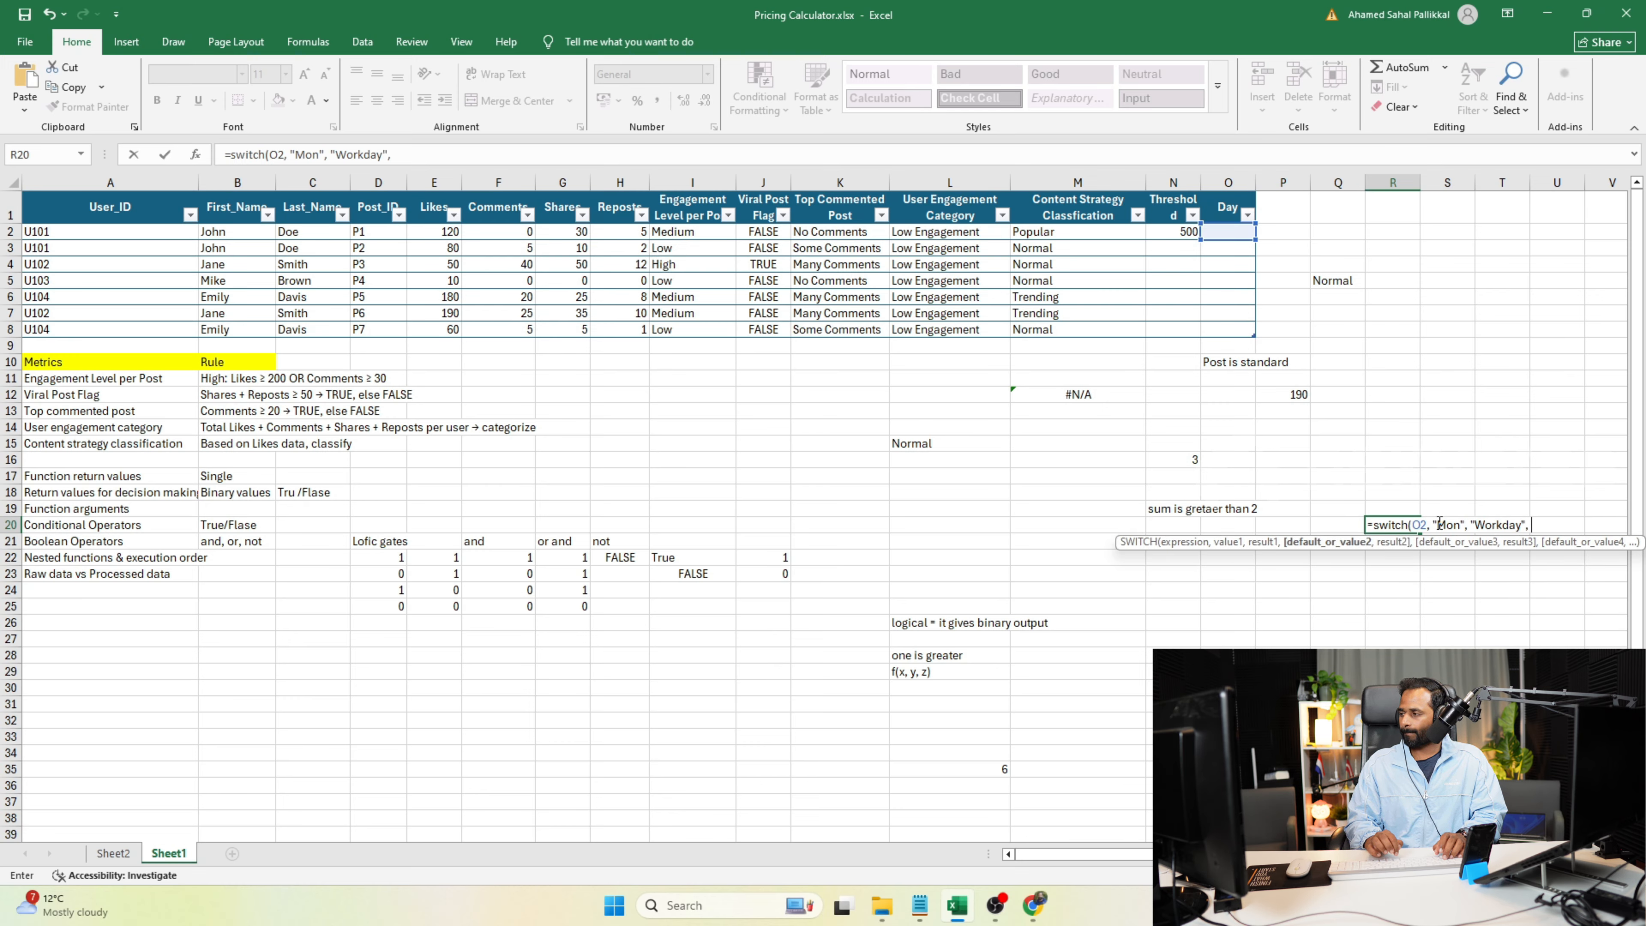
text("Tues)
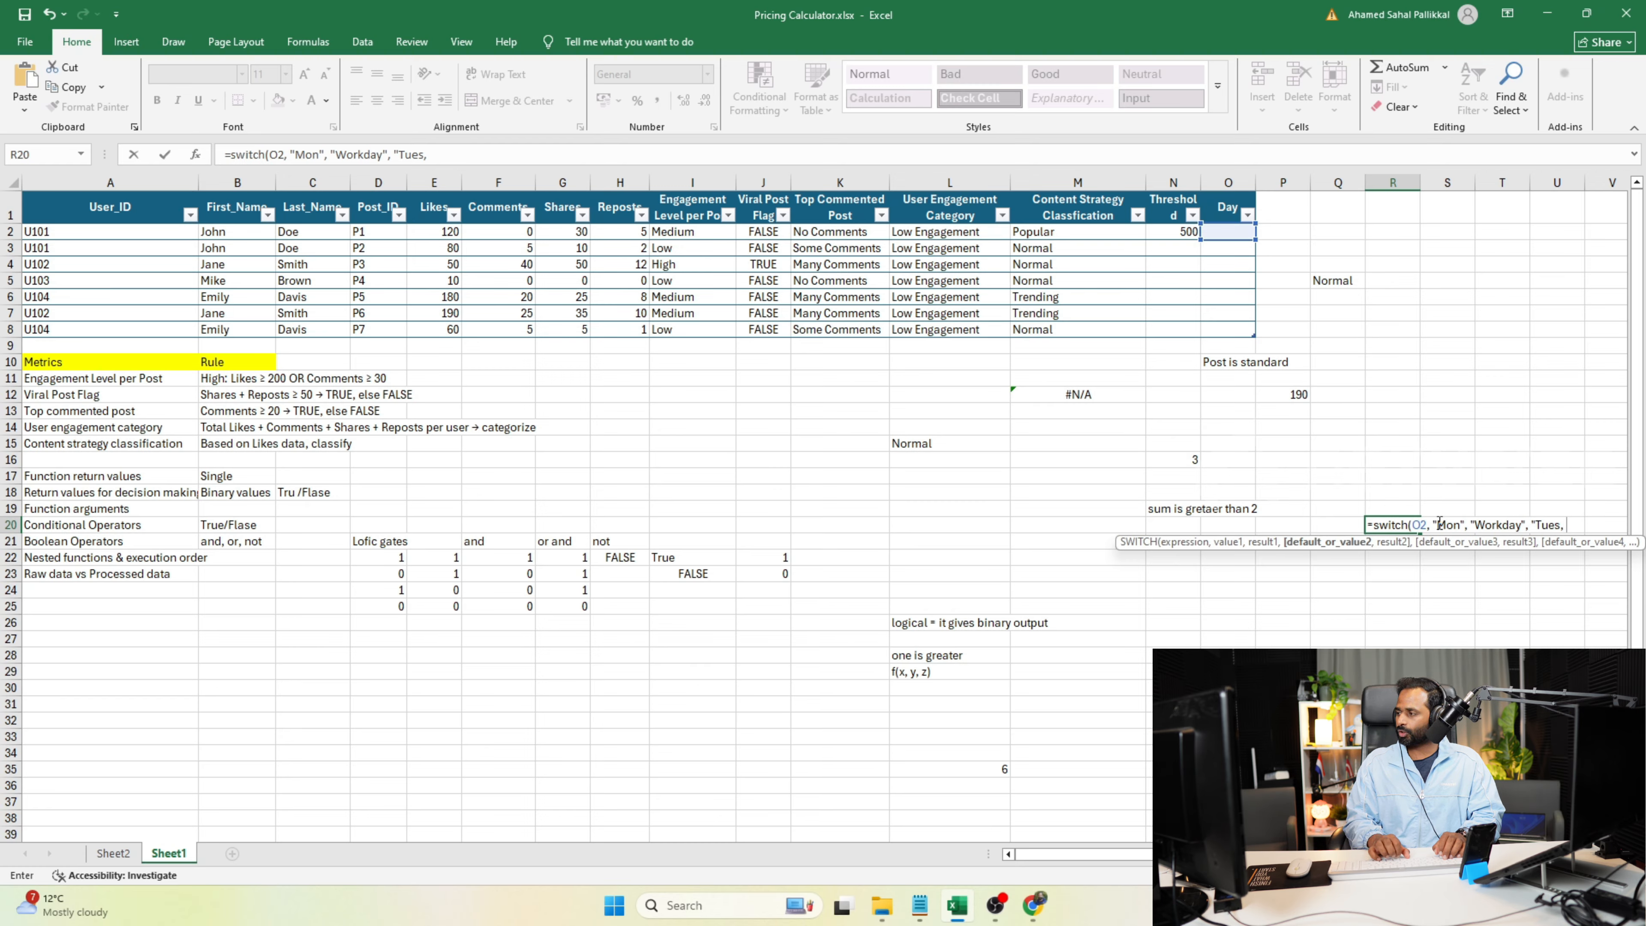
text(", "Workday)
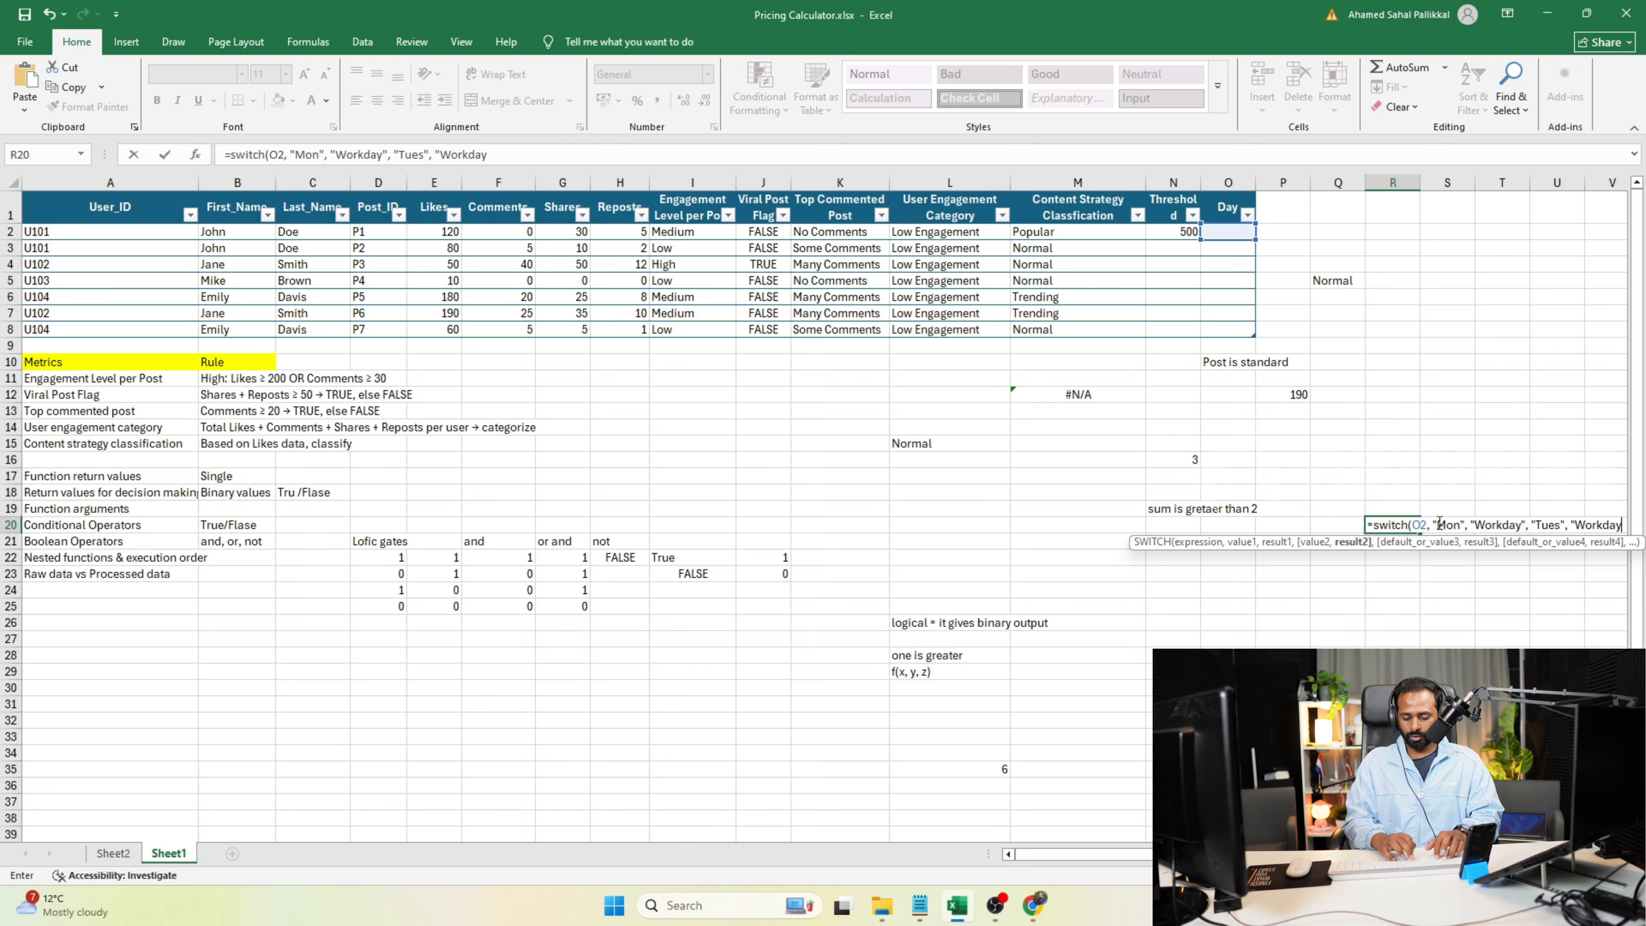
text(", )
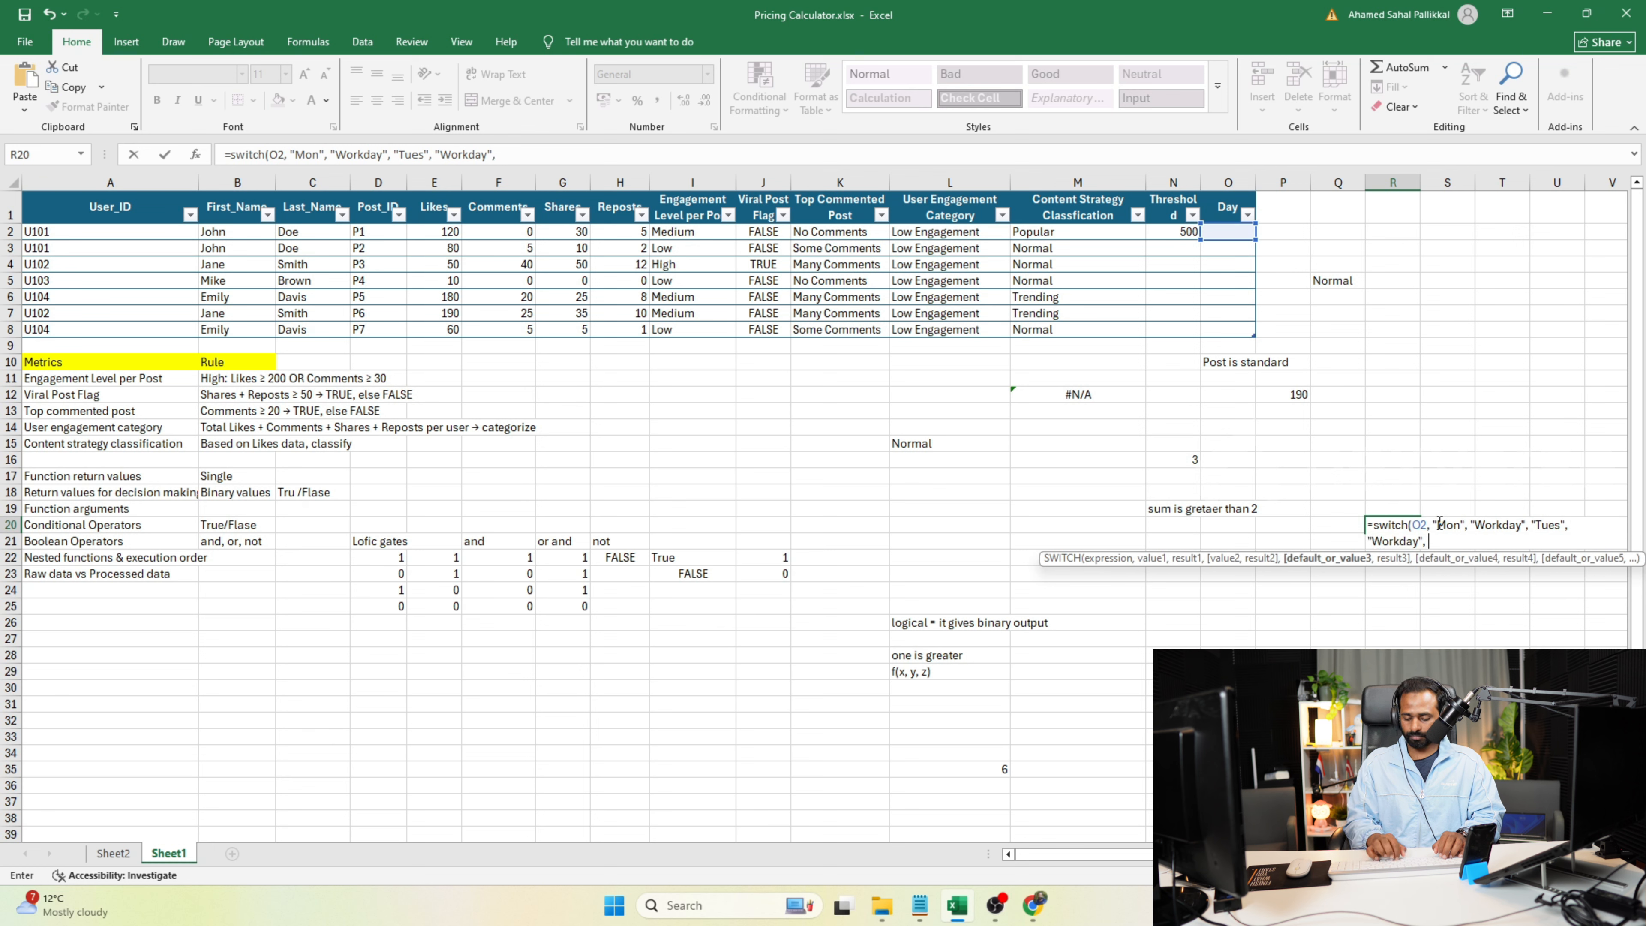
text("Wed")
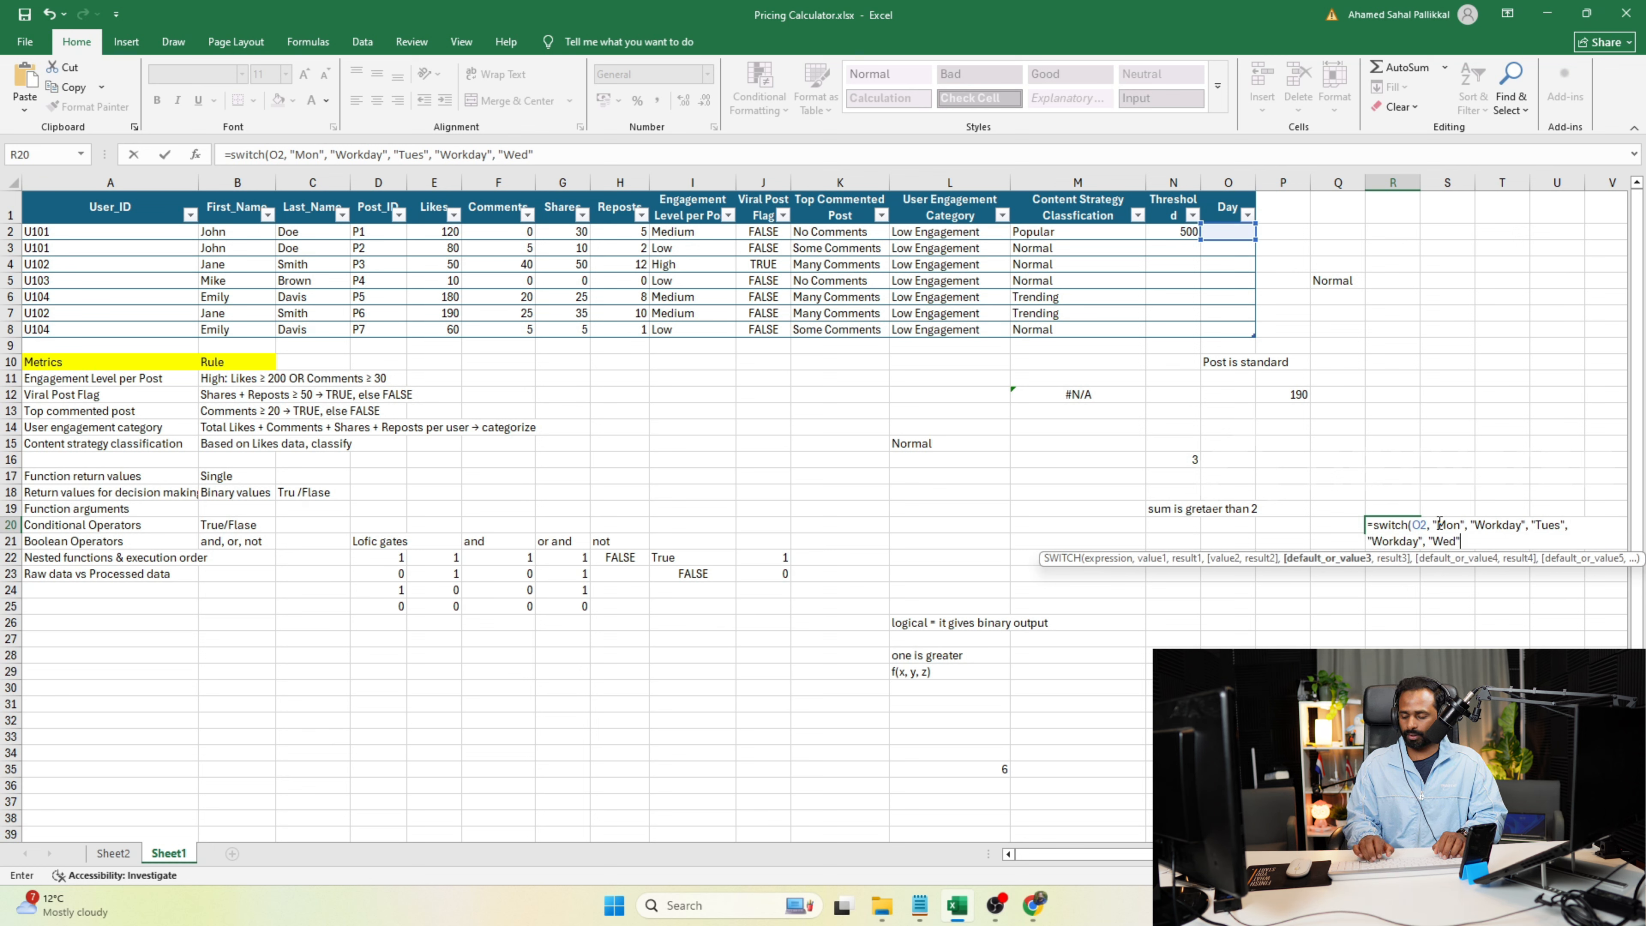
Add the third pair "Wed", "Workday" to the R20 formula, with the result enclosed in quotation marks.
text(, )
text(Work)
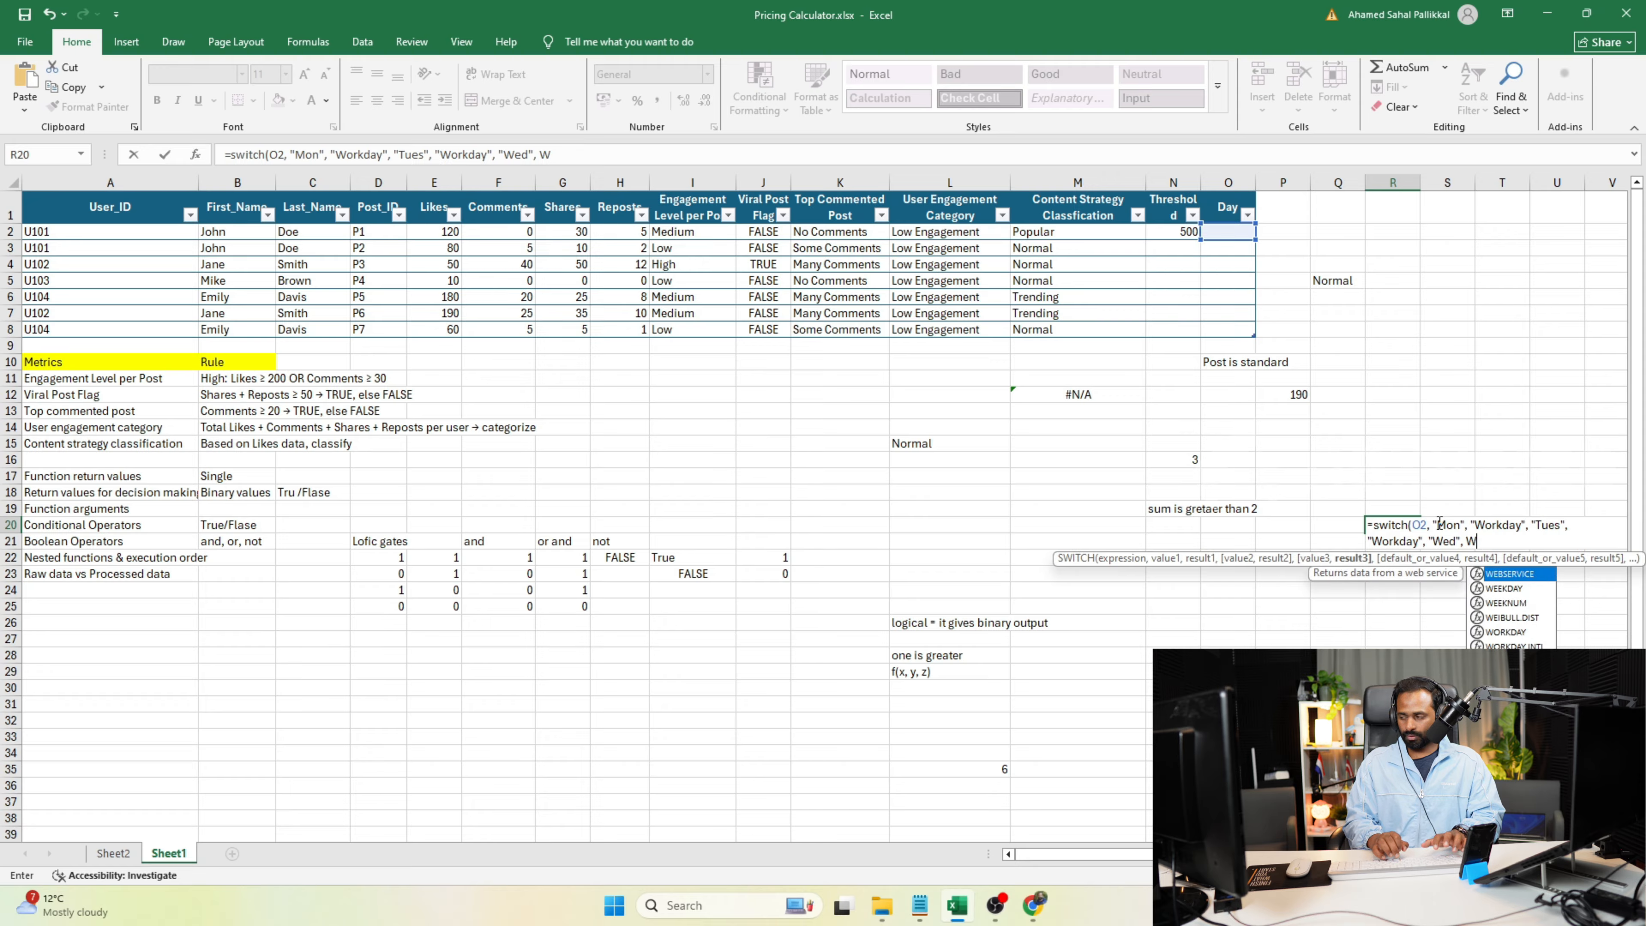
text(day)
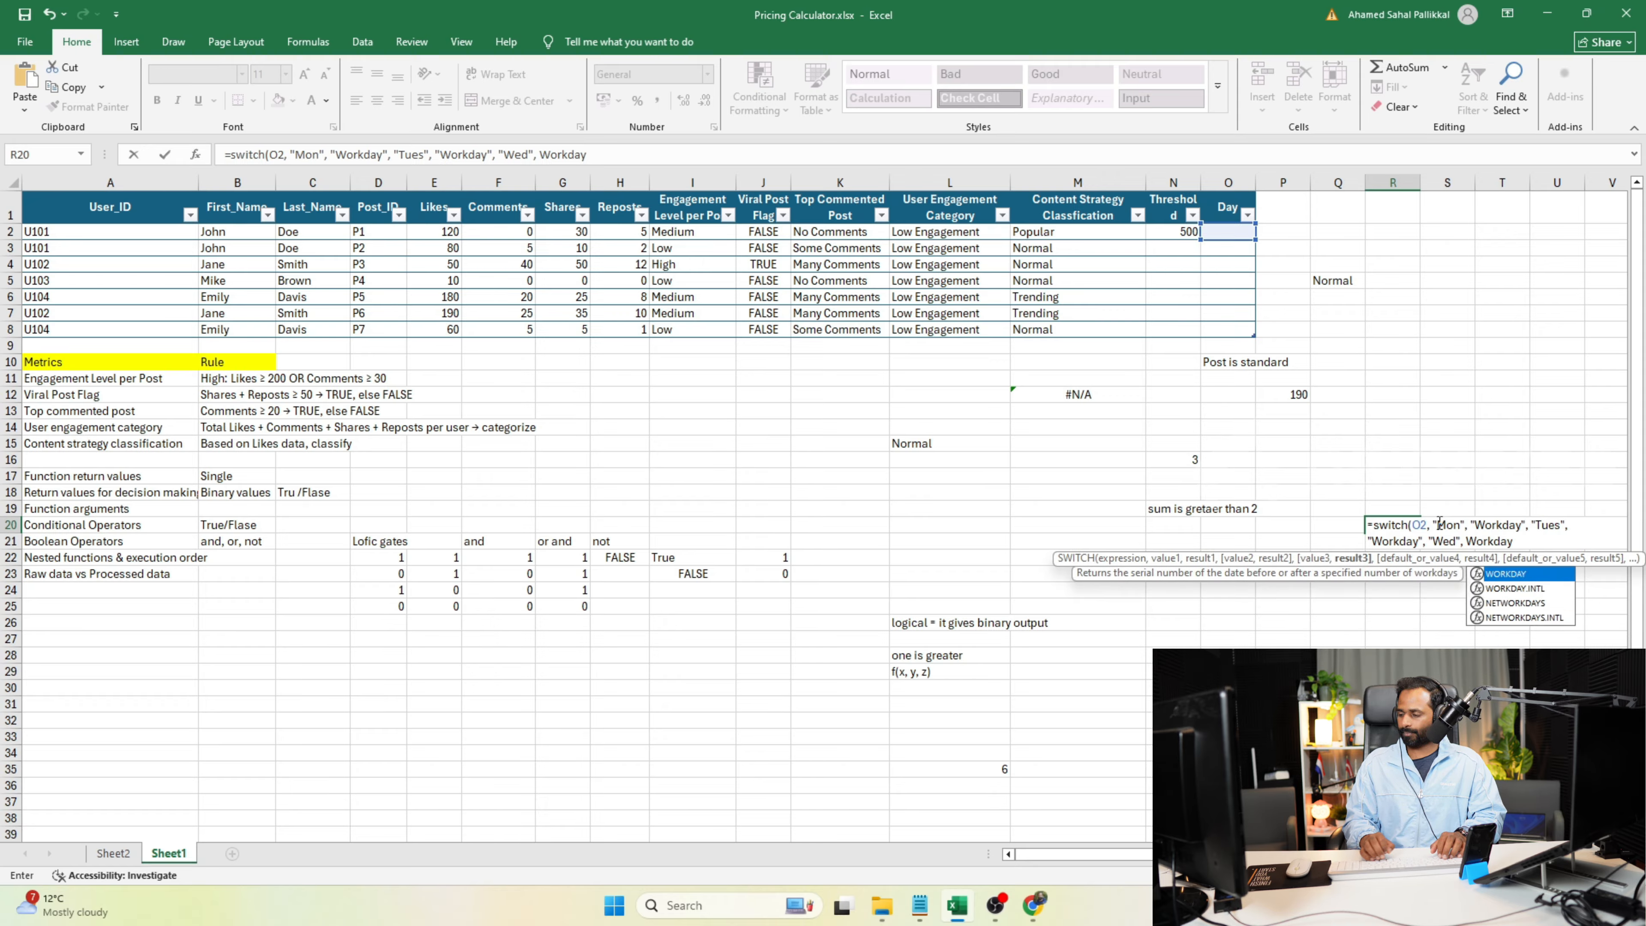
text(,)
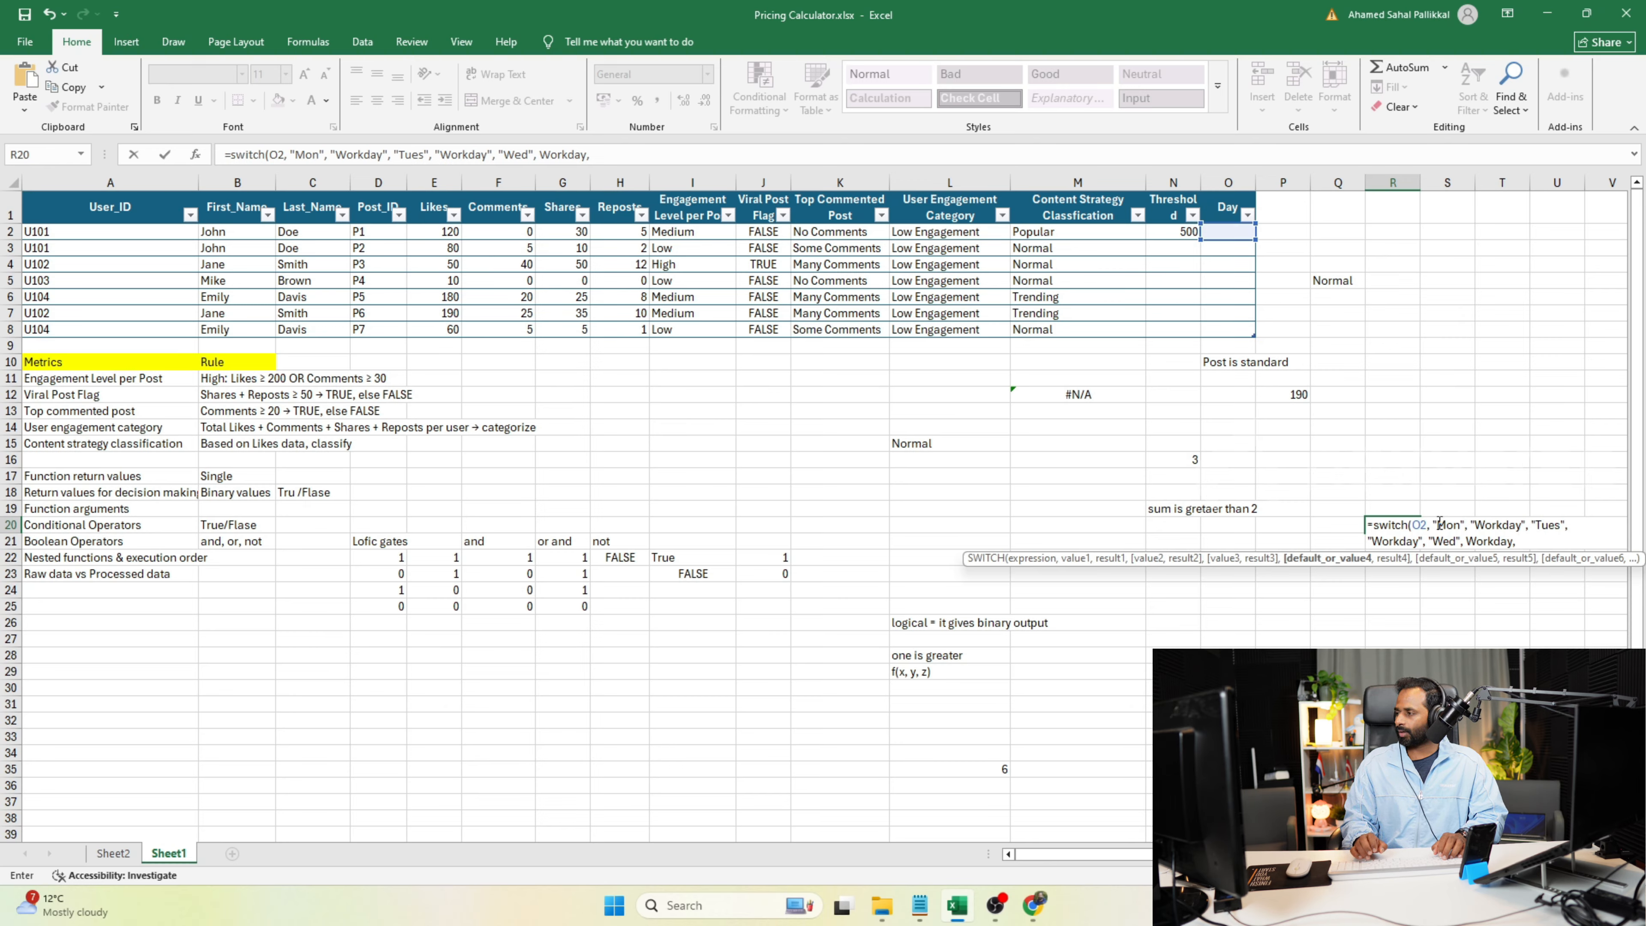
key(BackSpace)
key(BackSpace)
key(BackSpace)
key(BackSpace)
key(BackSpace)
key(BackSpace)
key(BackSpace)
key(BackSpace)
key(BackSpace)
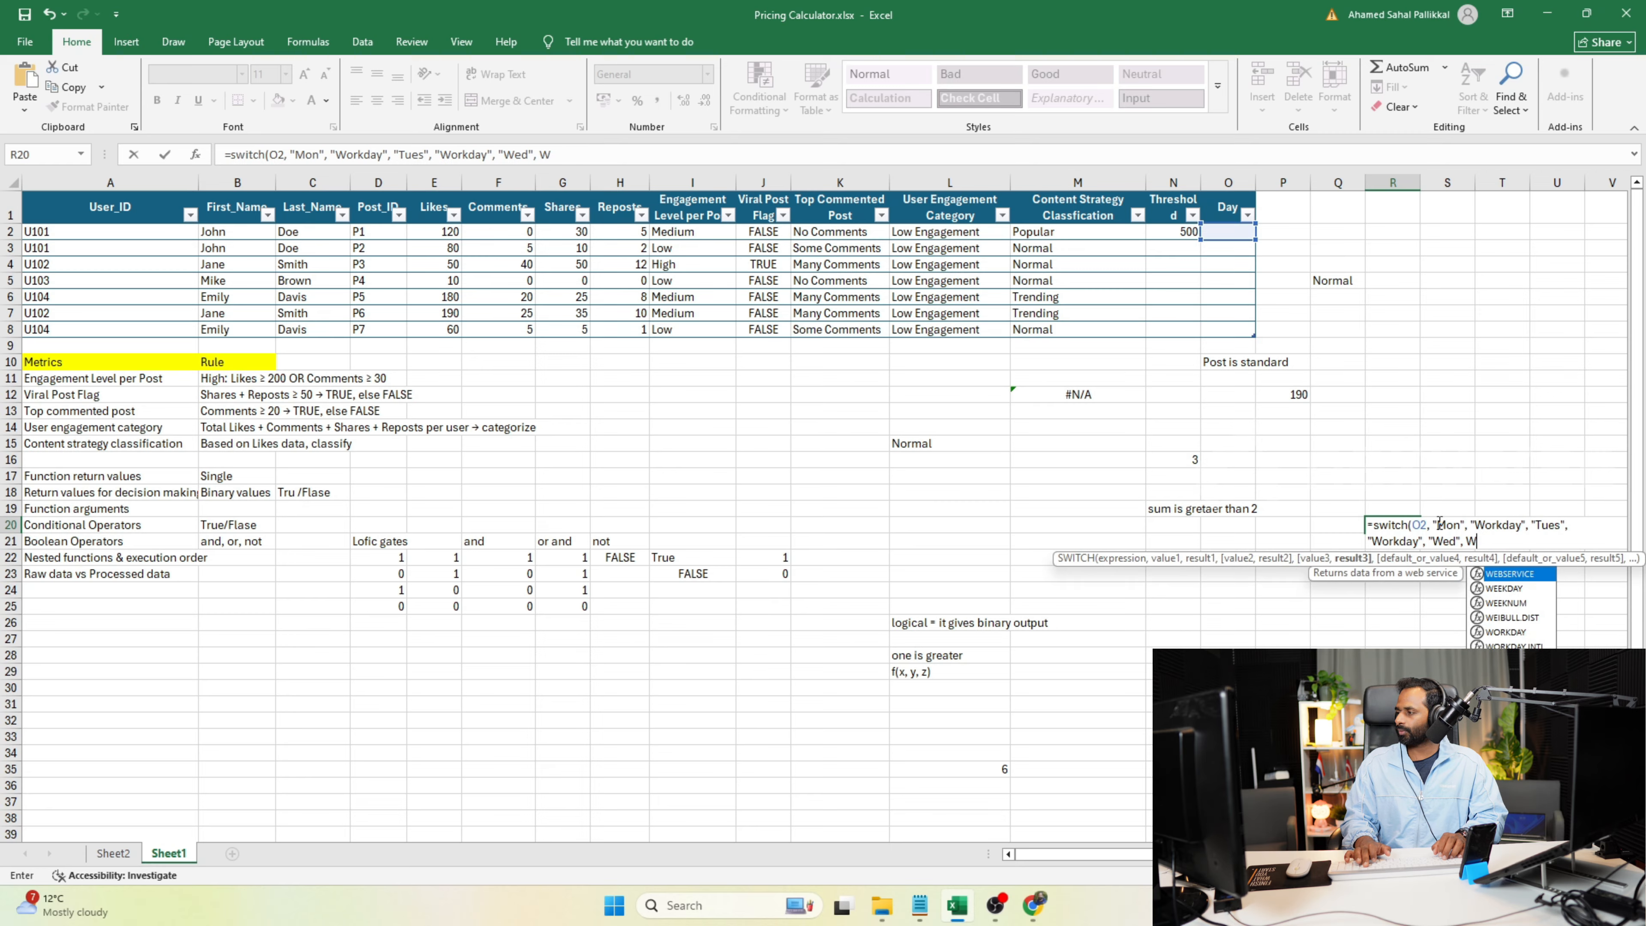
text("Workday)
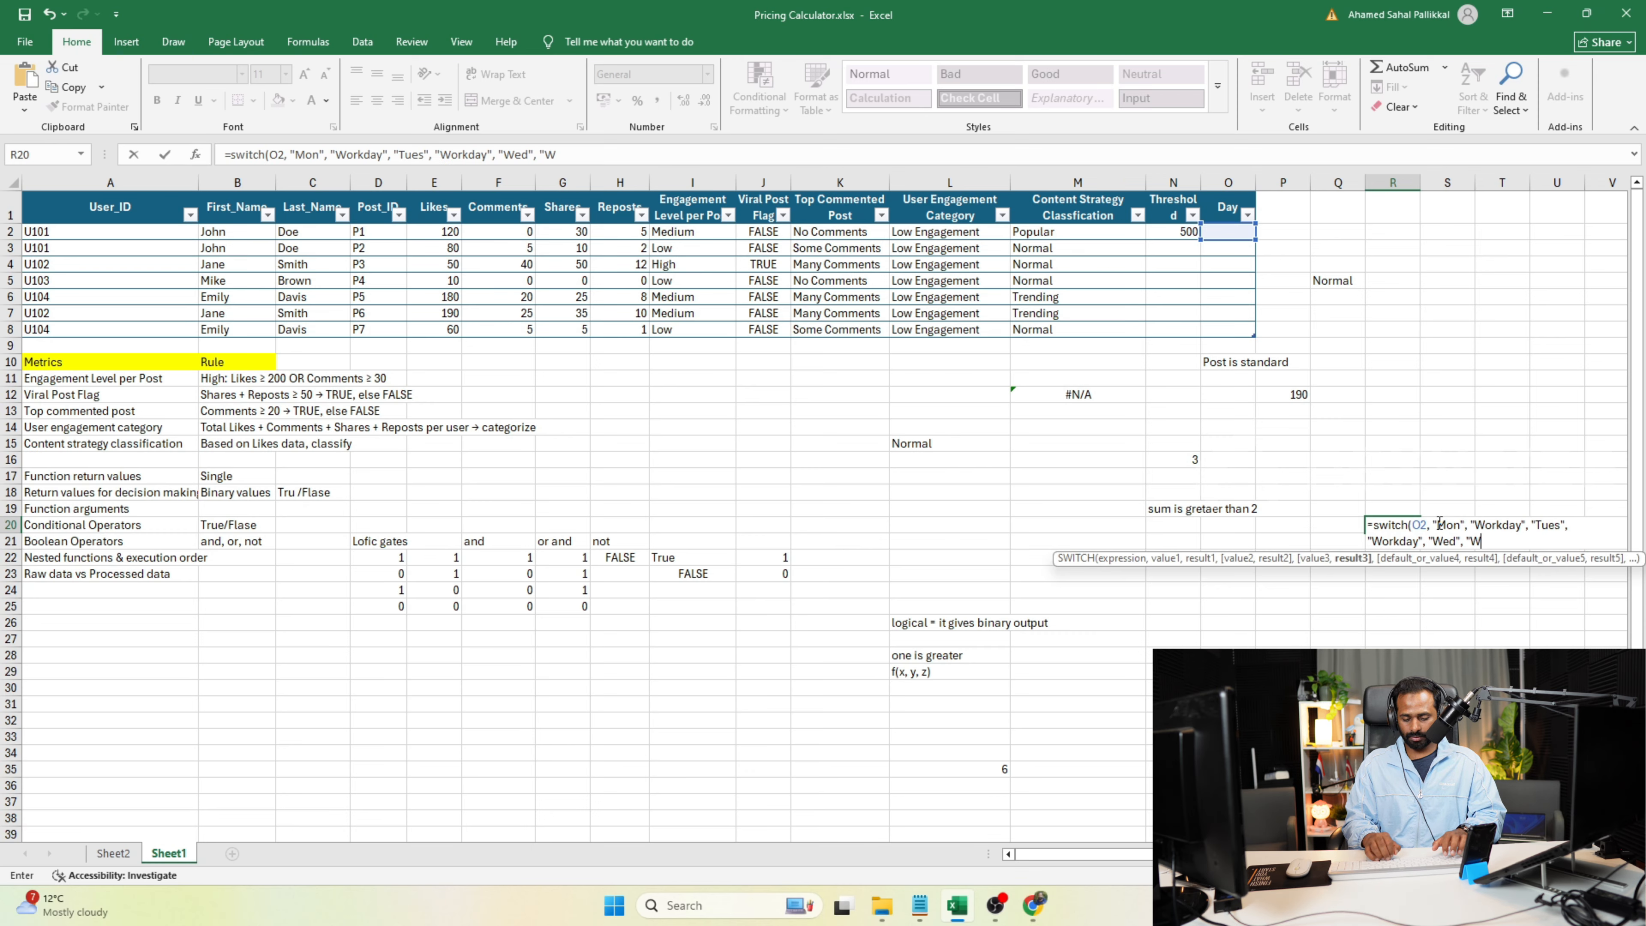
text(")
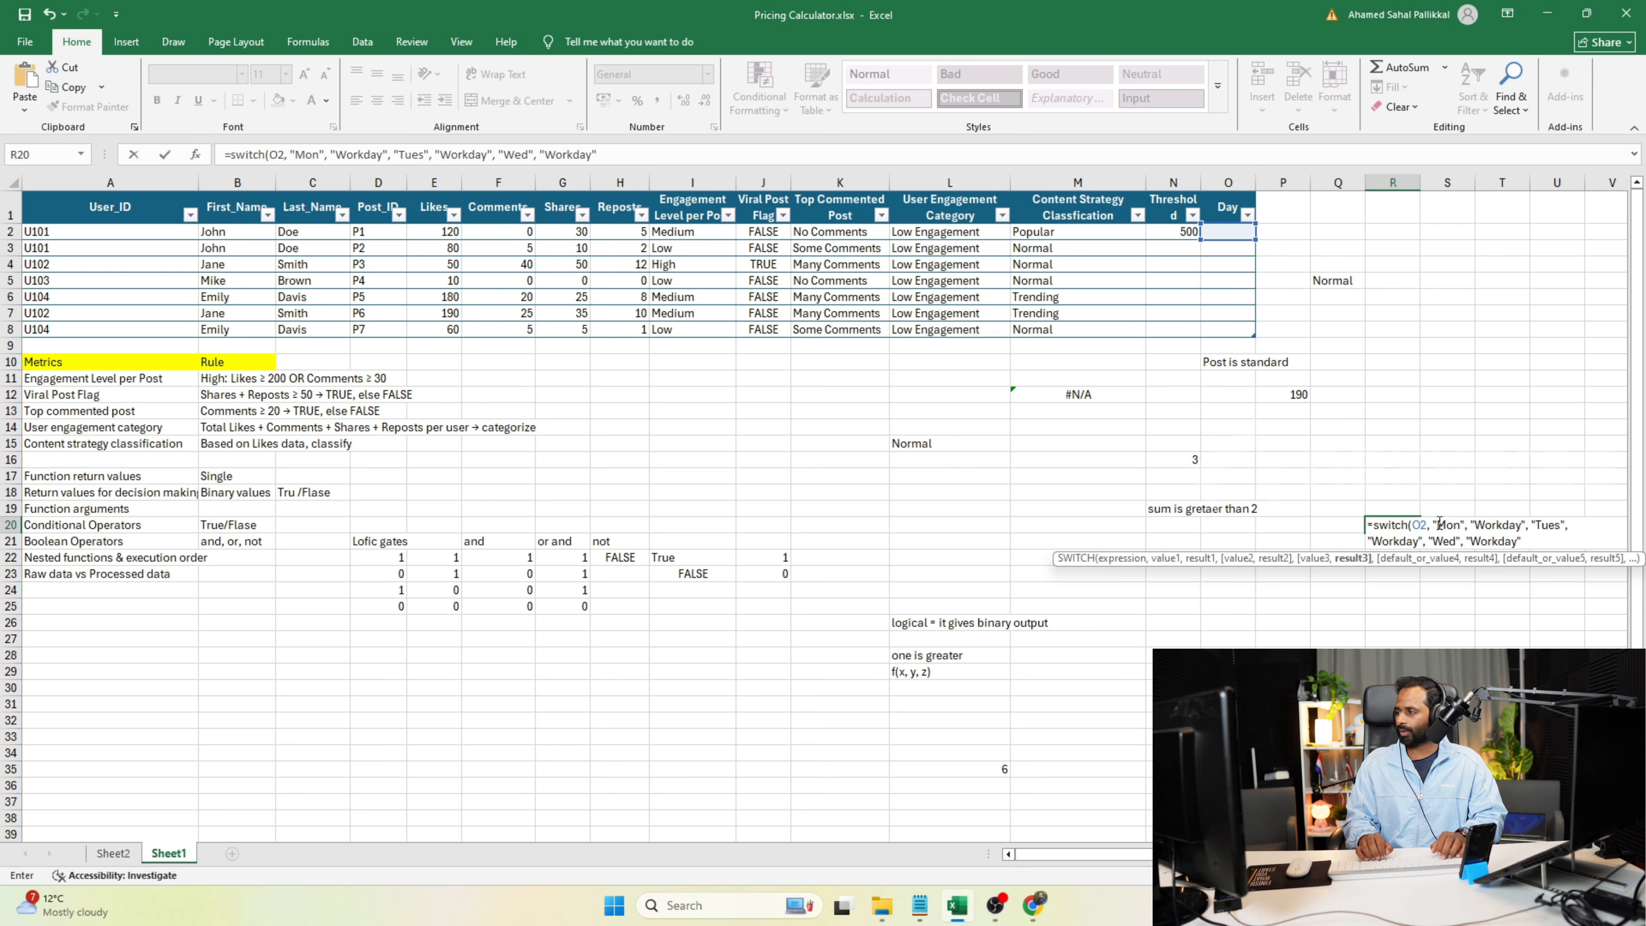
text(, "Offday)
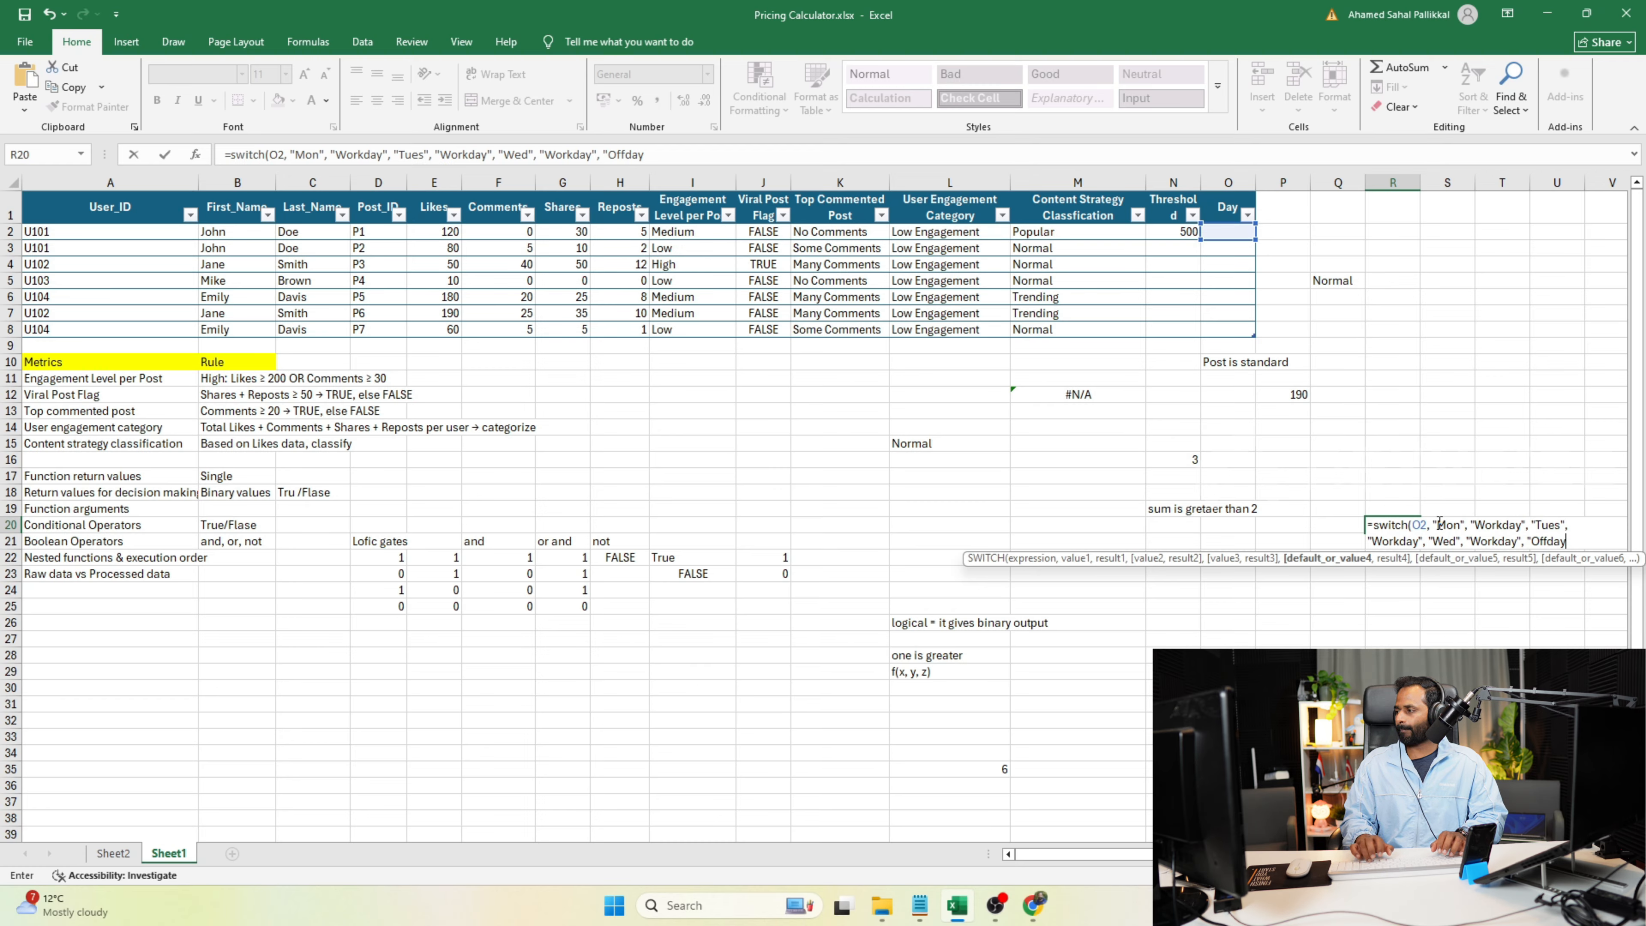
text("))
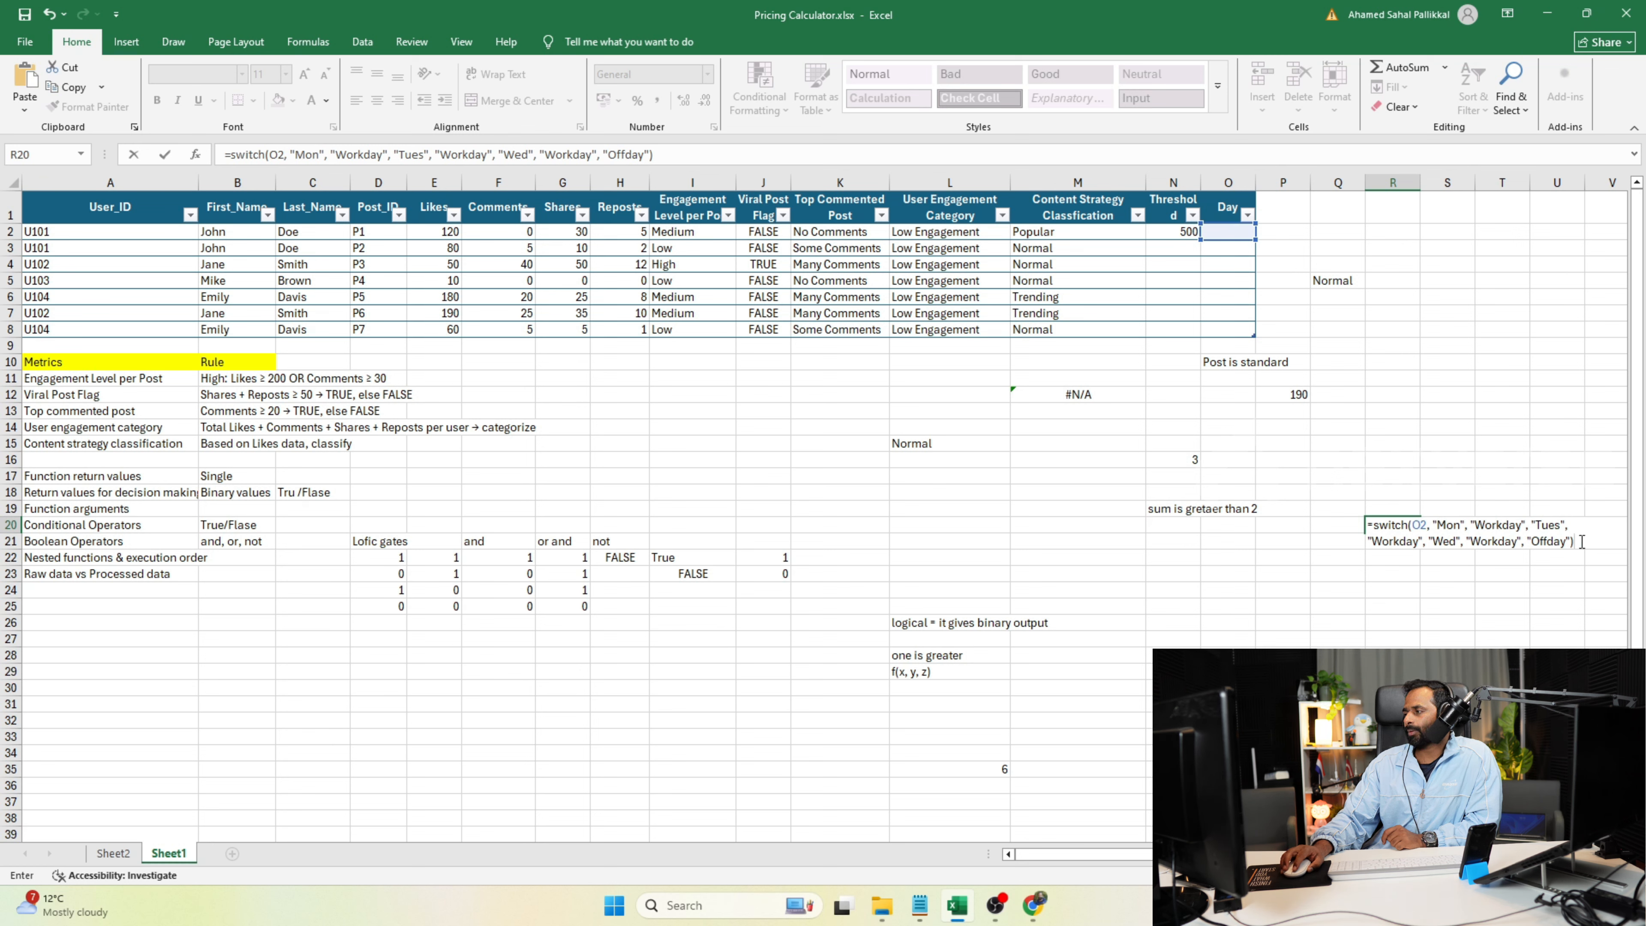
Finish the SWITCH formula with the default result "Offday", commit it and reselect R20 to review it.
key(Return)
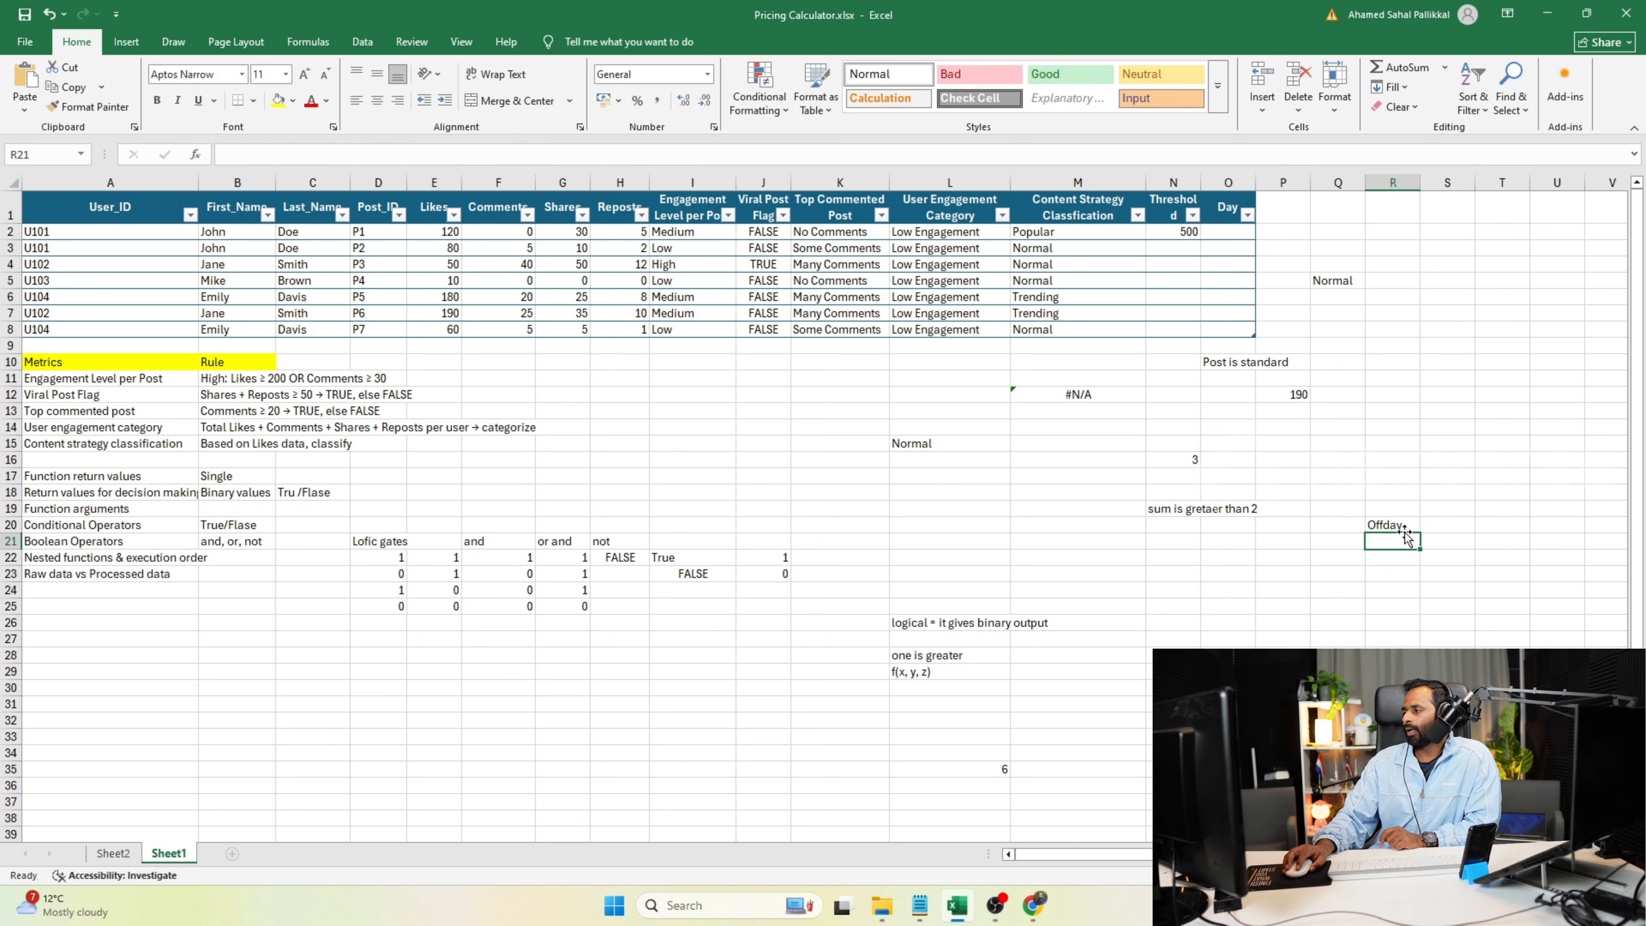
key(Up)
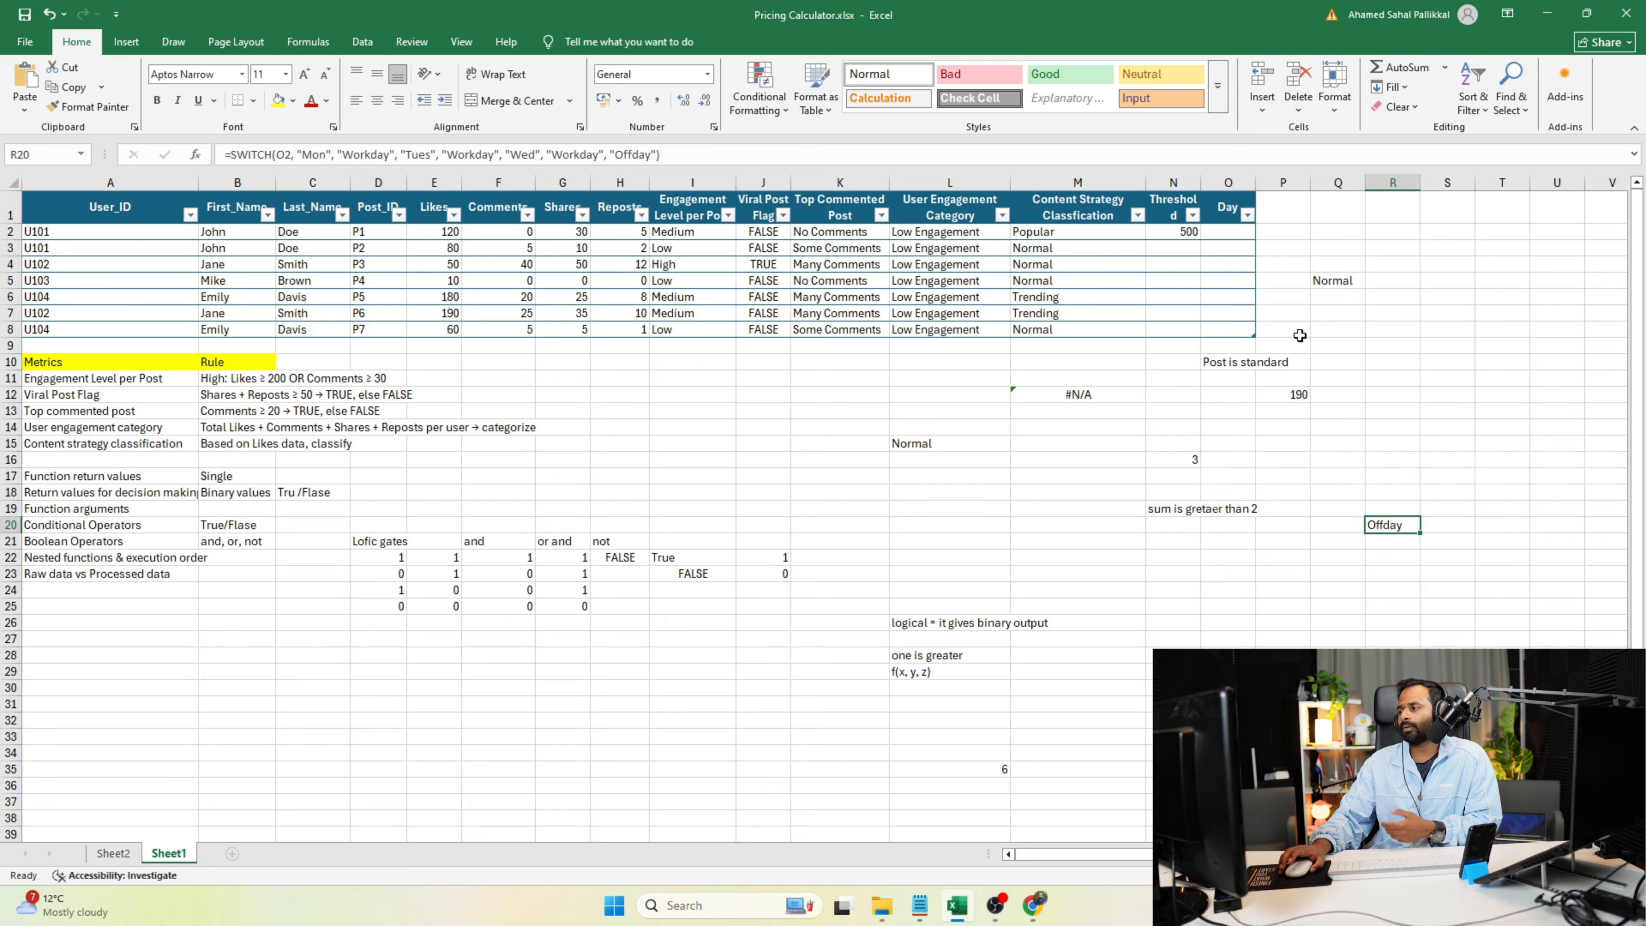
Enter Sun as the Day value in O2 and reselect that cell.
click(1236, 234)
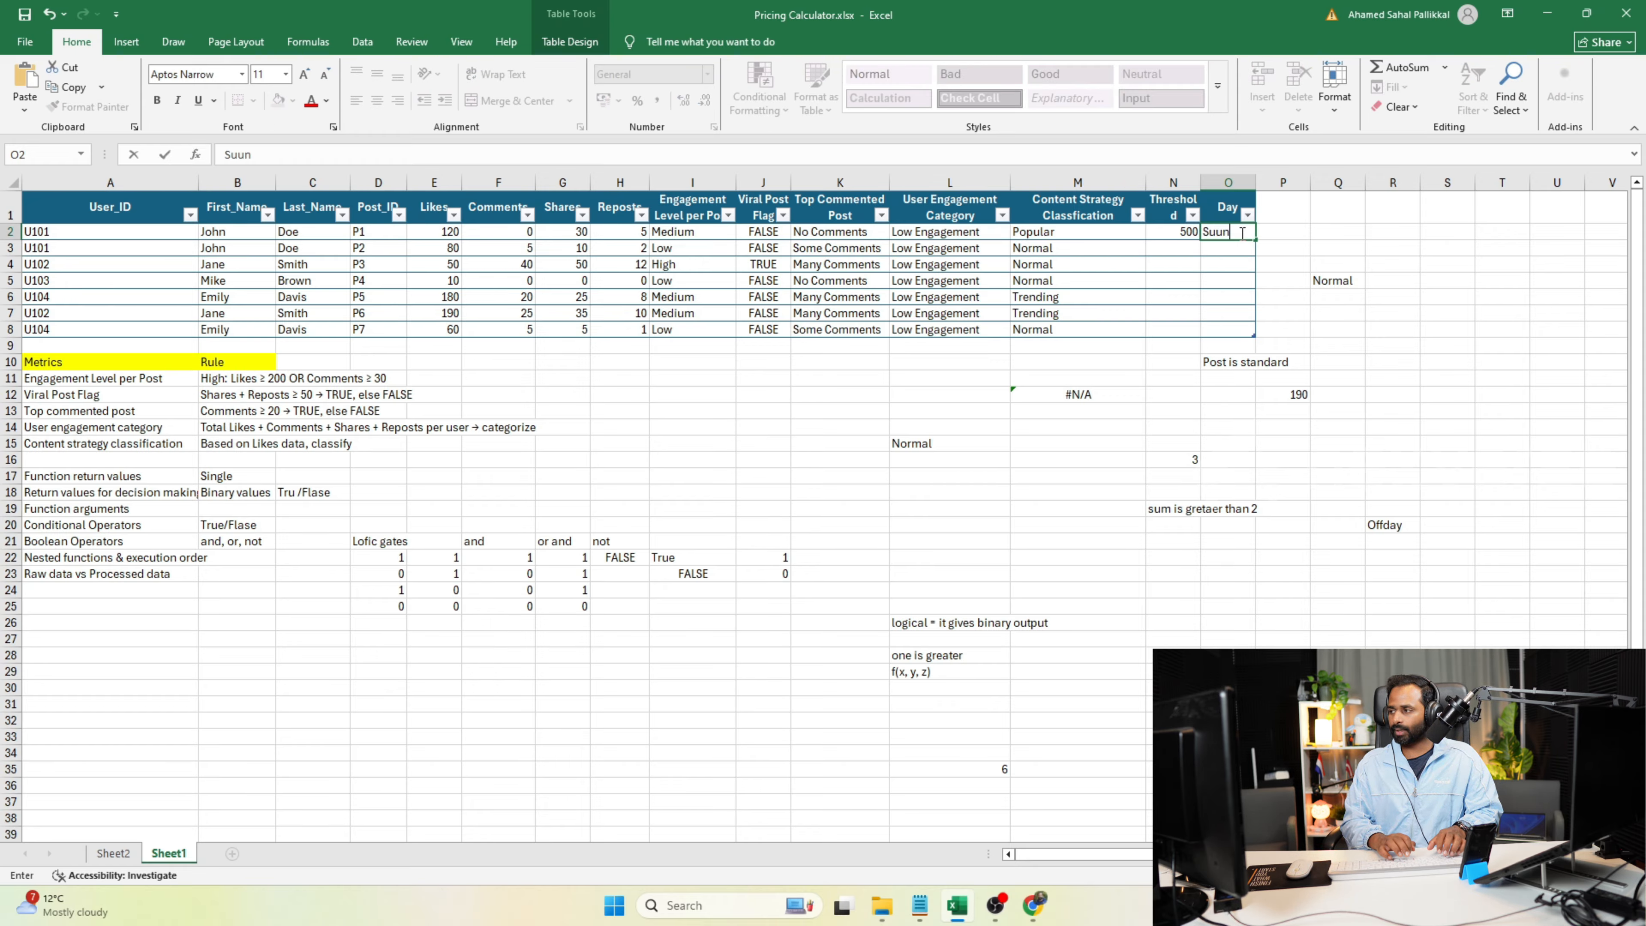
text(n)
key(Return)
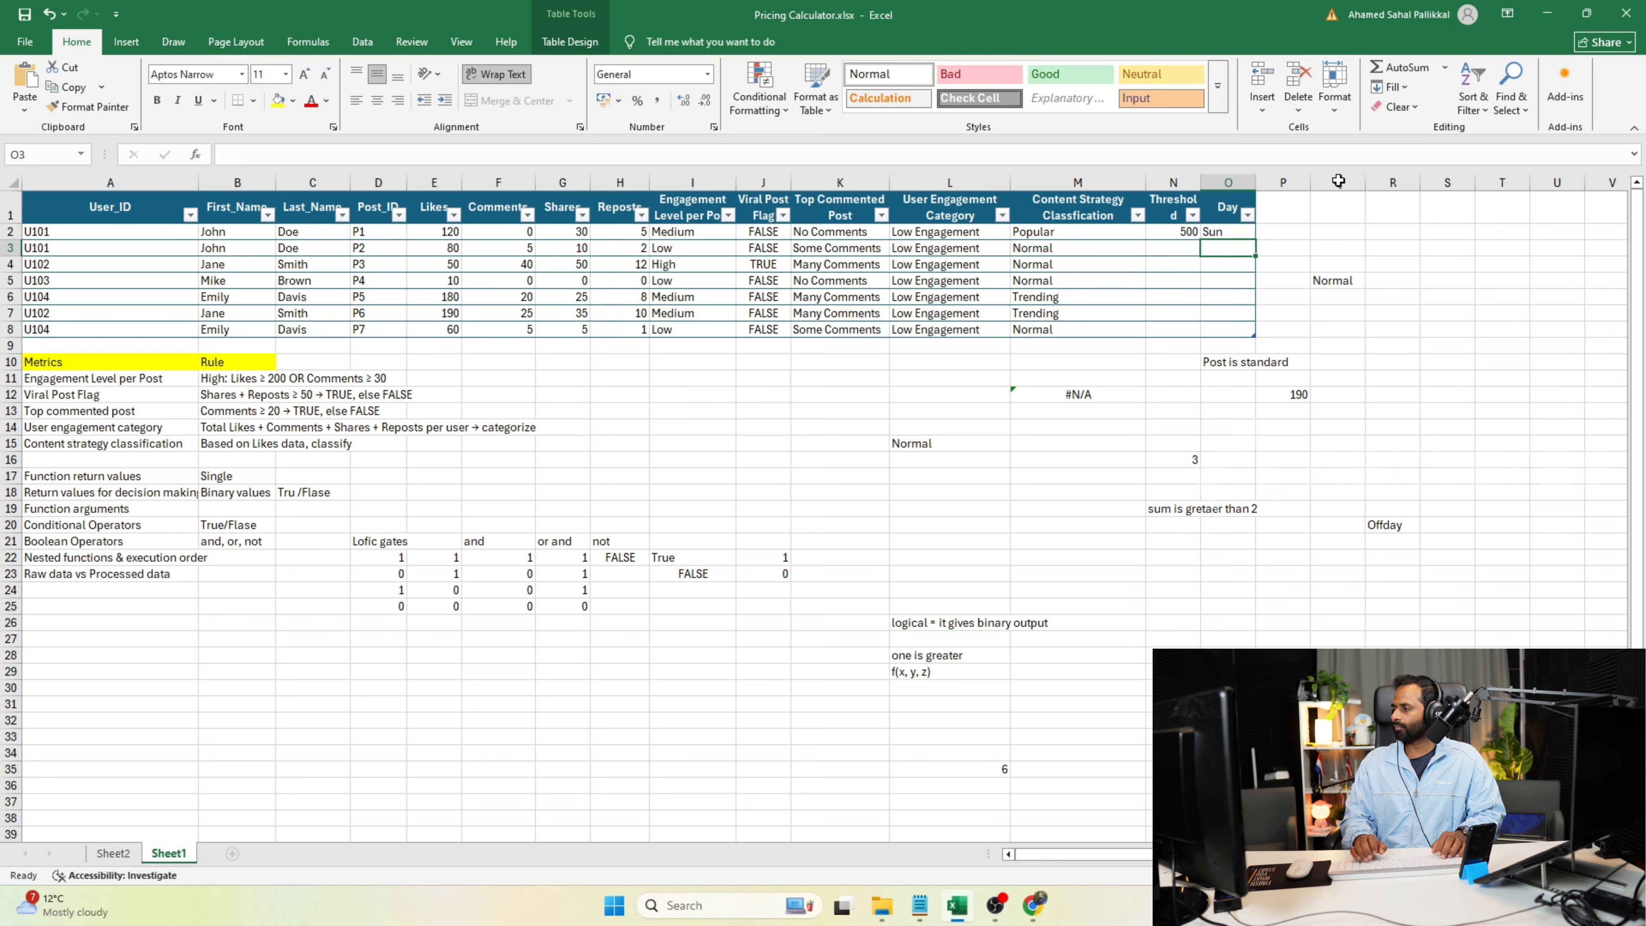
click(1238, 234)
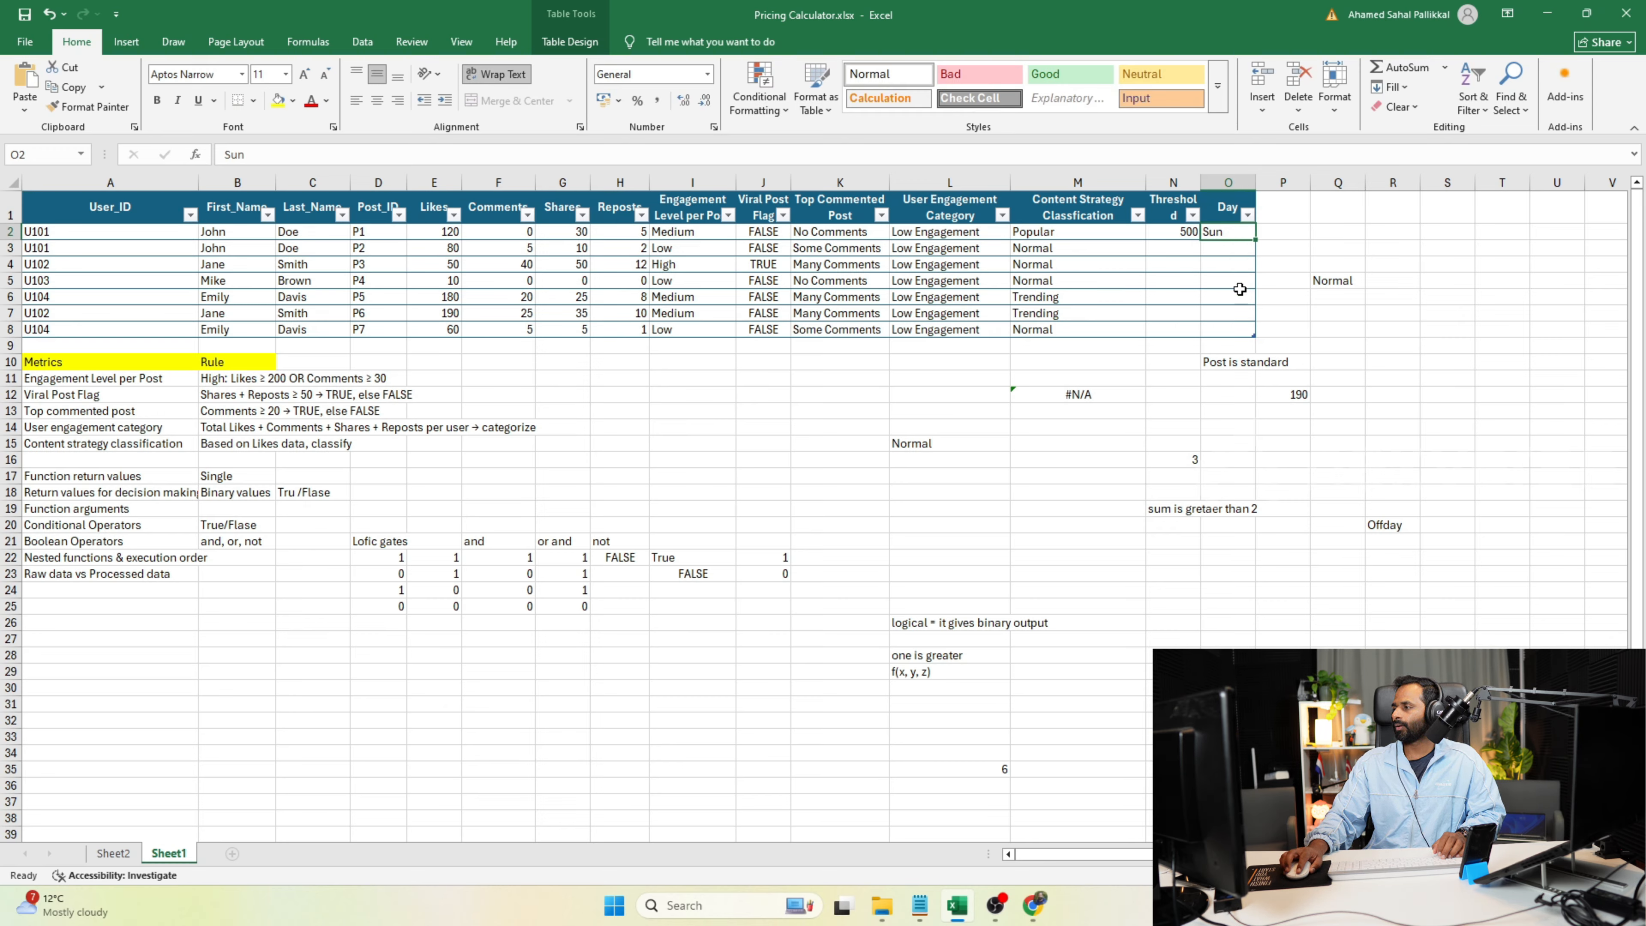
Format the SWITCH result cell R20 with a red font and a yellow fill.
click(1392, 530)
click(311, 100)
click(278, 100)
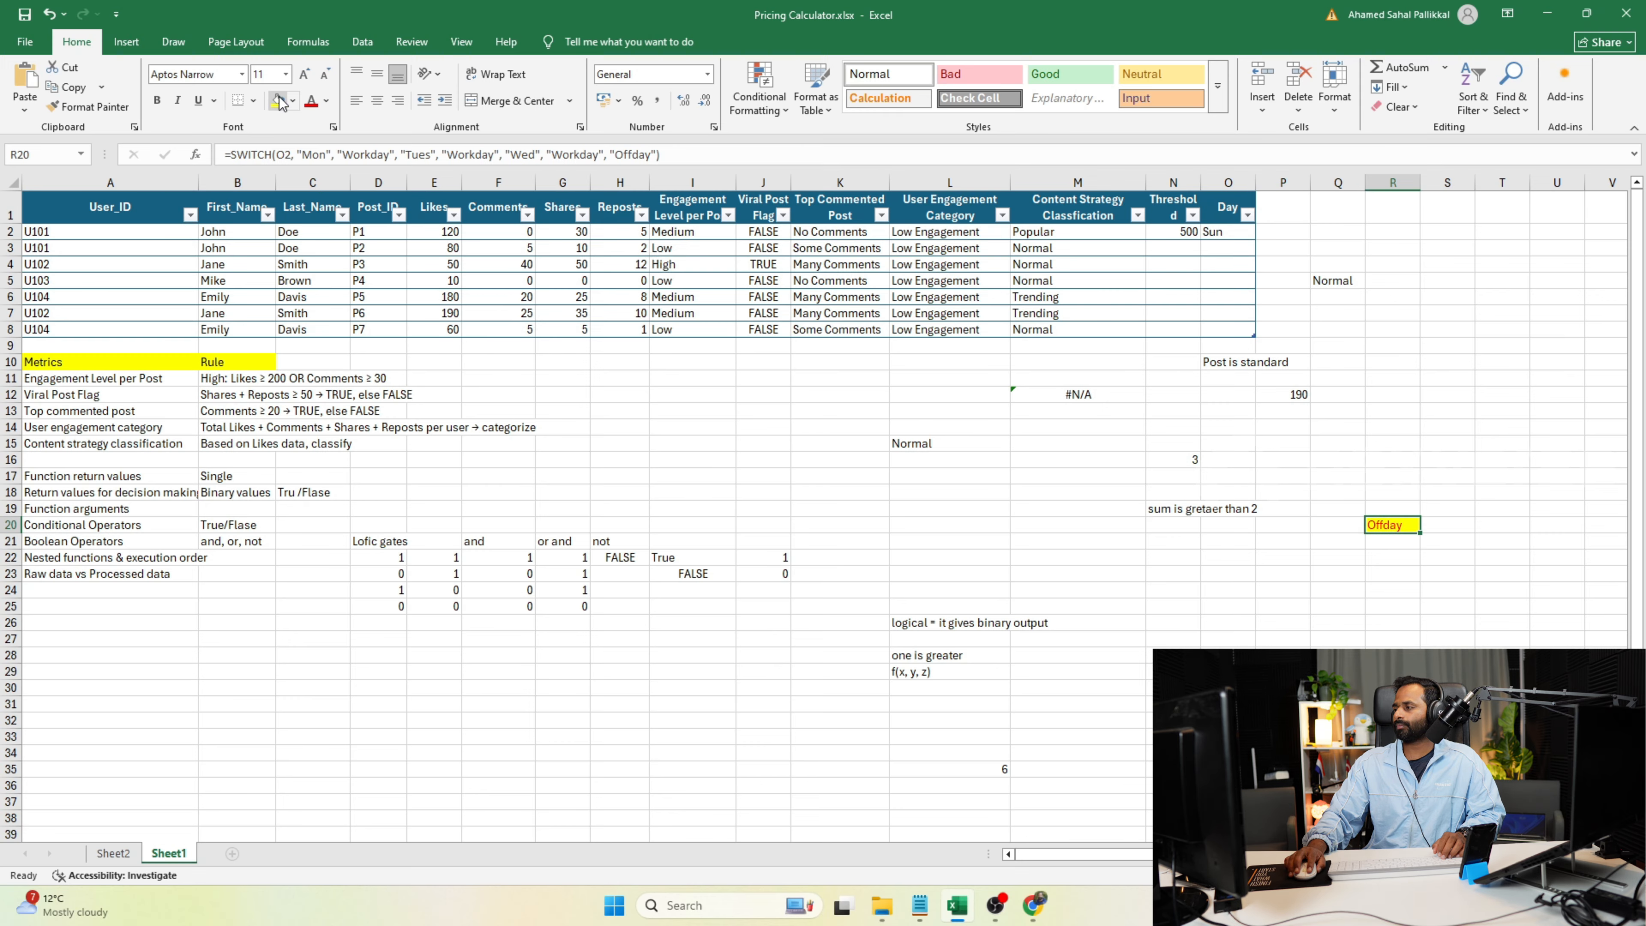
Test the SWITCH formula by entering Mon, Wed and Sat in turn as the Day value in O2.
click(1223, 231)
text(Mon)
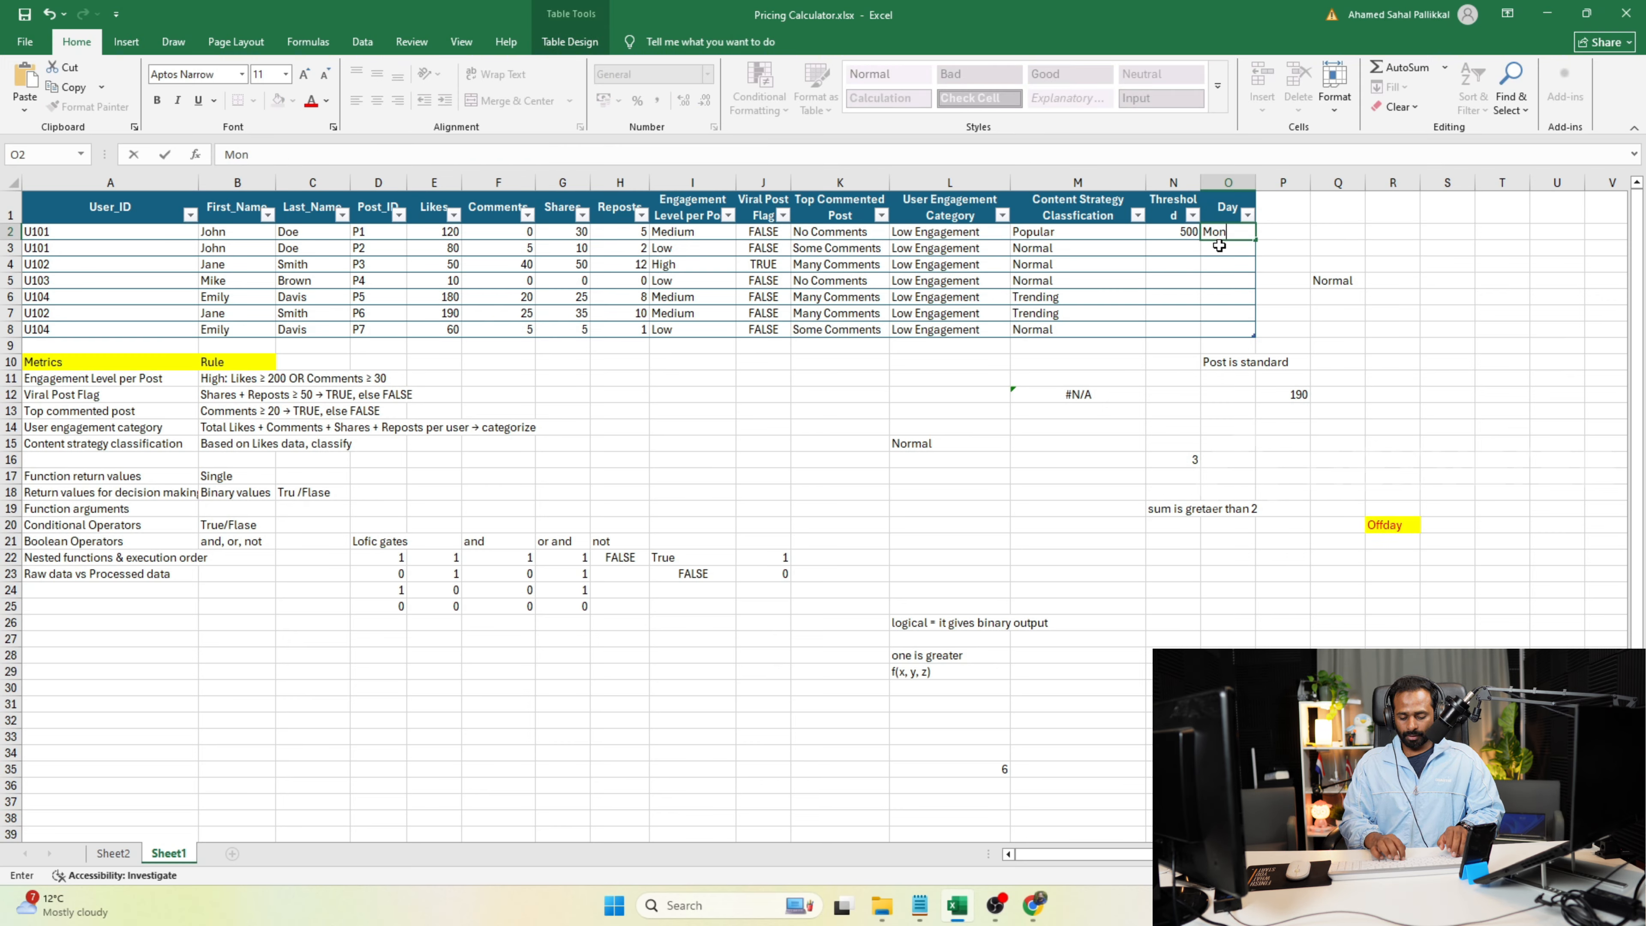
key(Return)
click(1236, 231)
text(Wed)
key(Return)
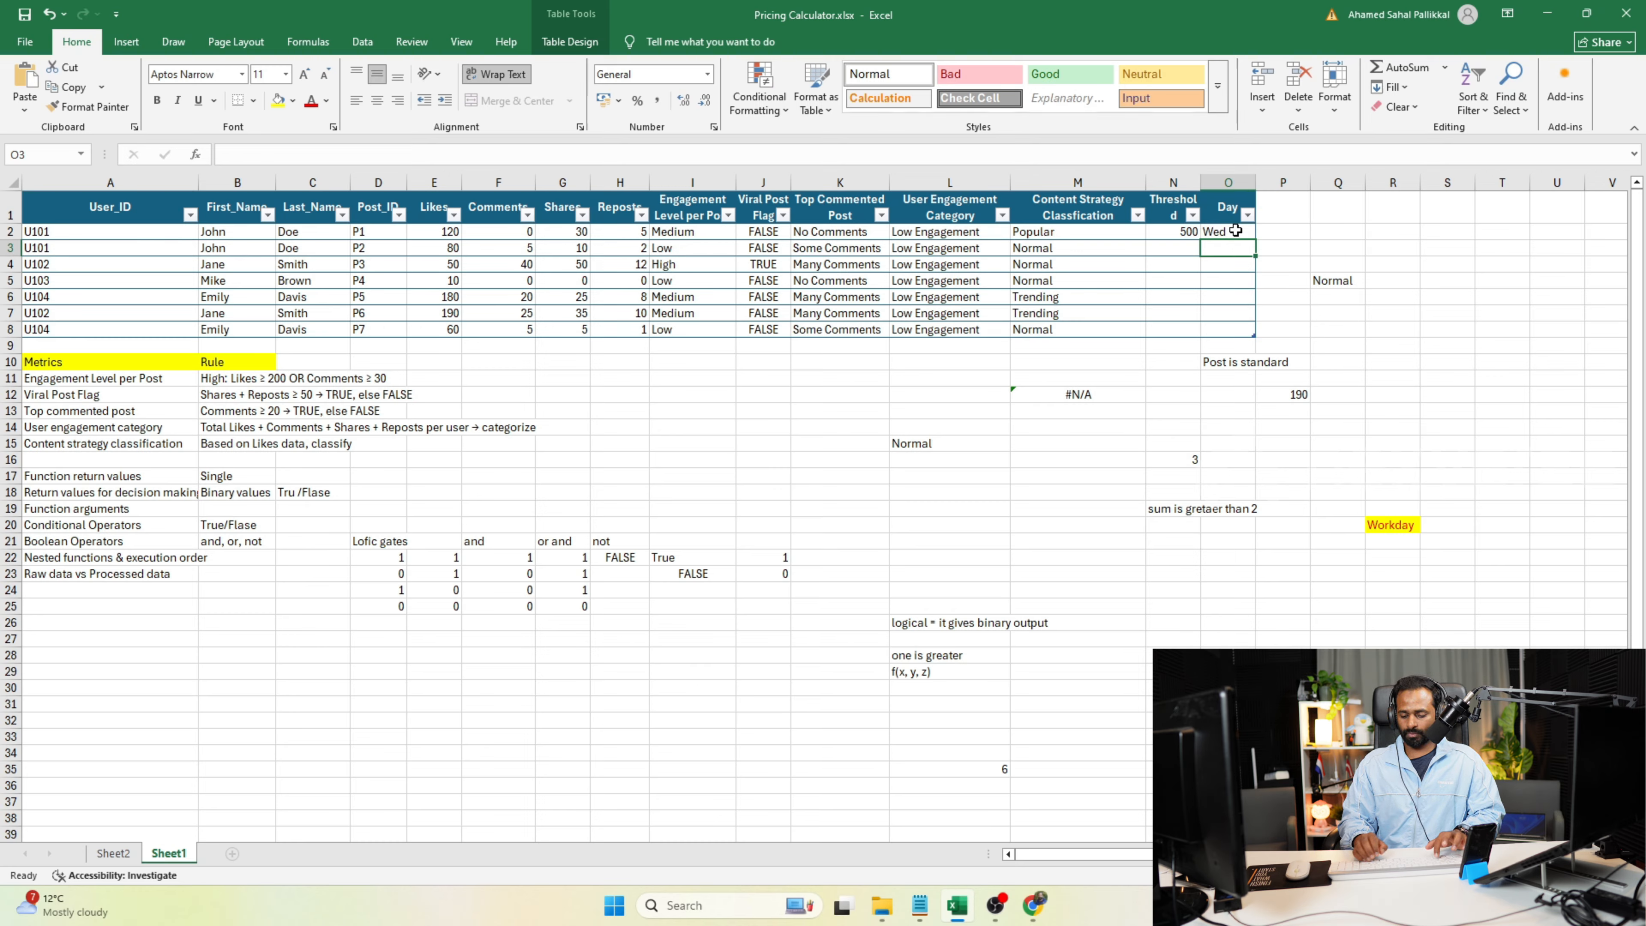
click(1227, 233)
text(Sat)
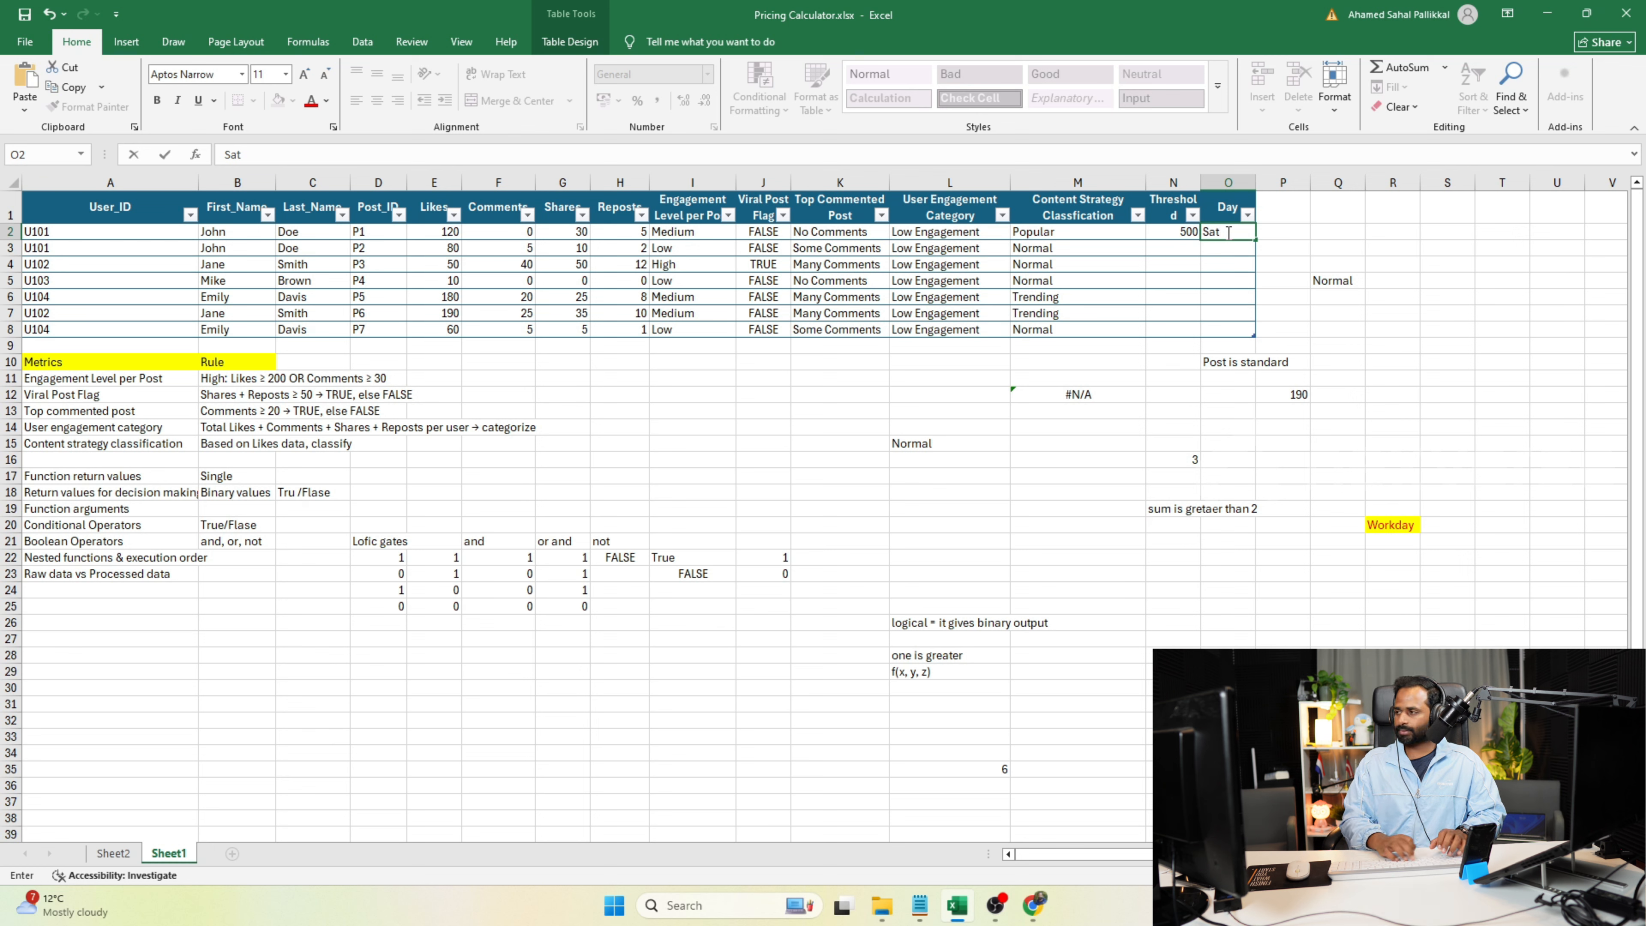
key(Return)
Enter Tue as the Day value in O2 and correct it to Tues to match the SWITCH formula's value.
click(1227, 233)
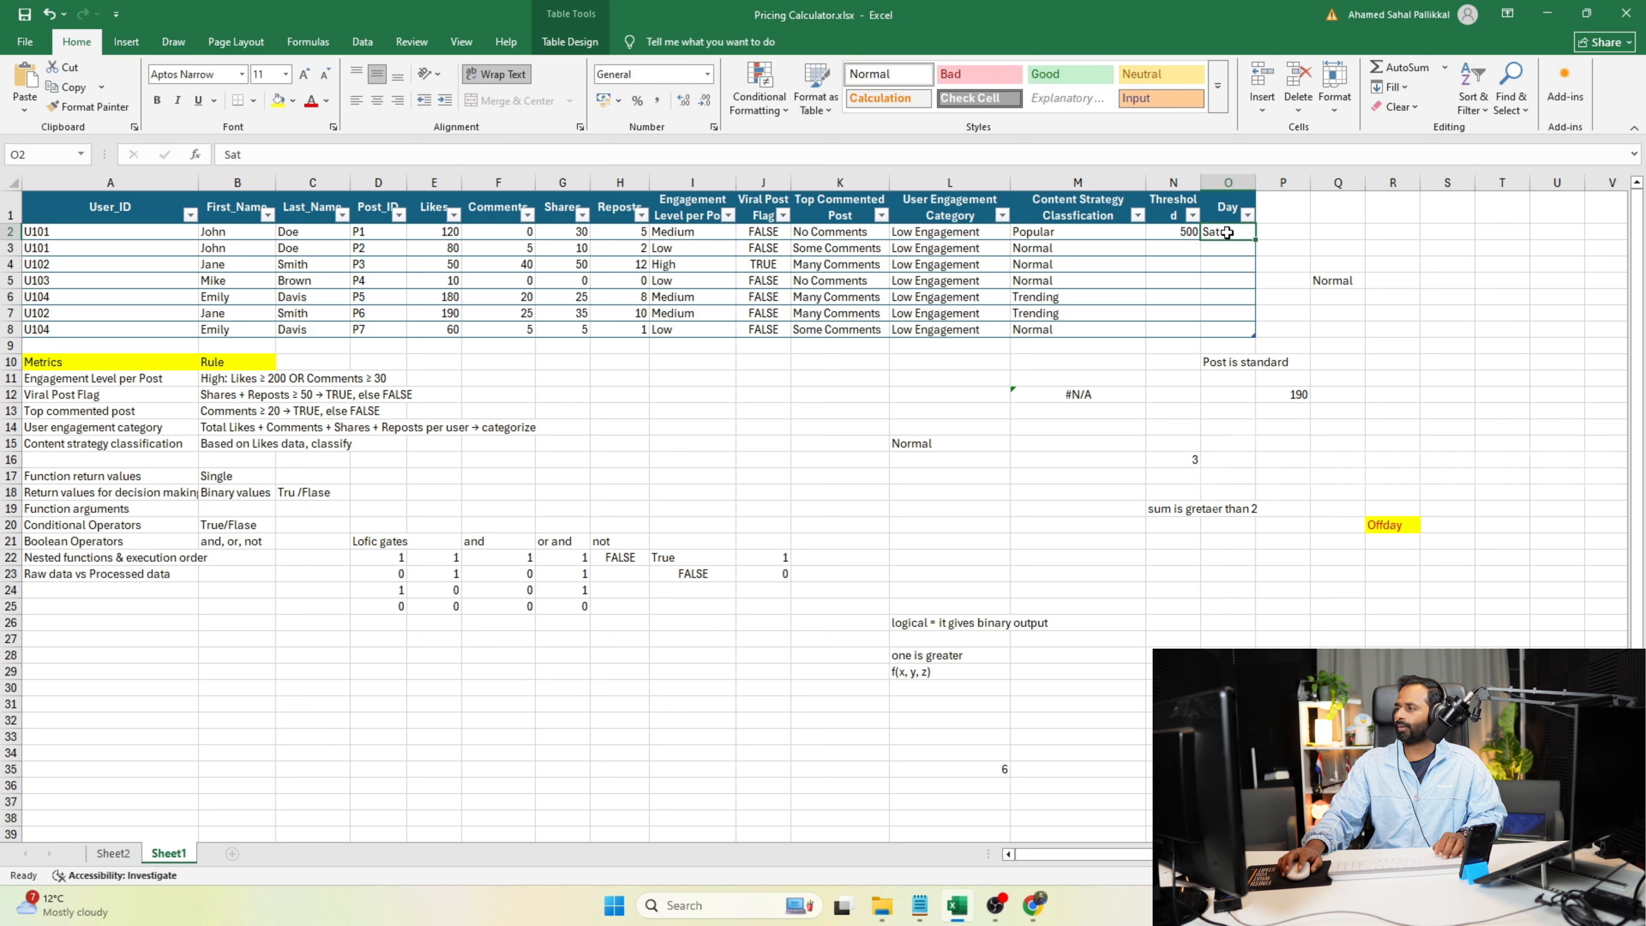
text(Tue)
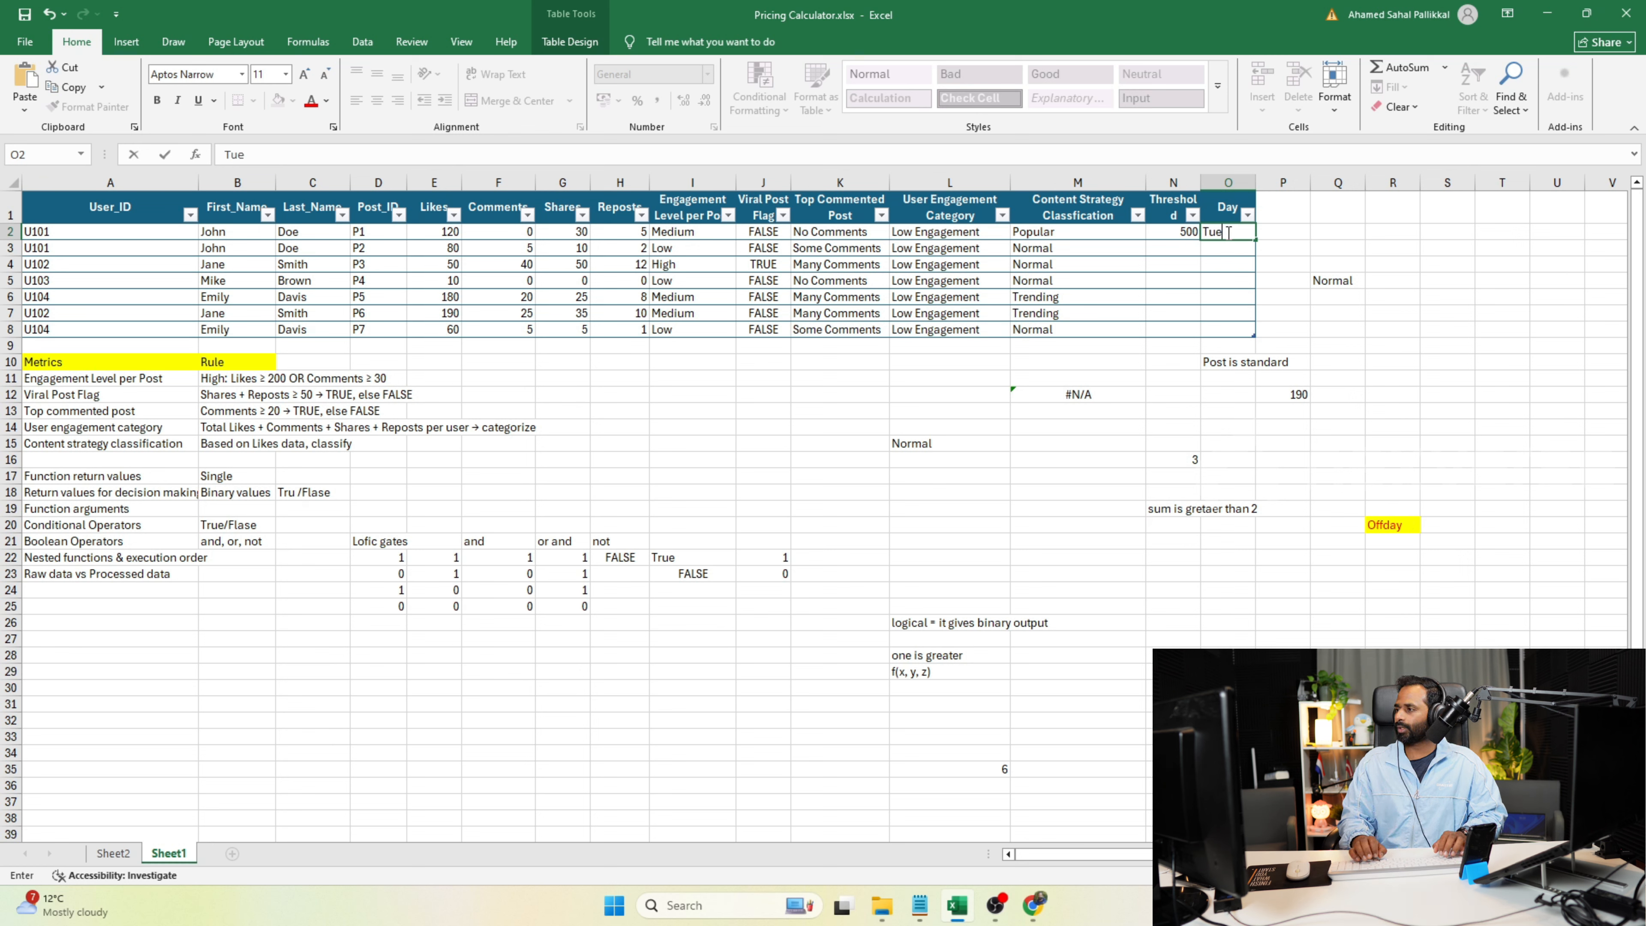
key(Return)
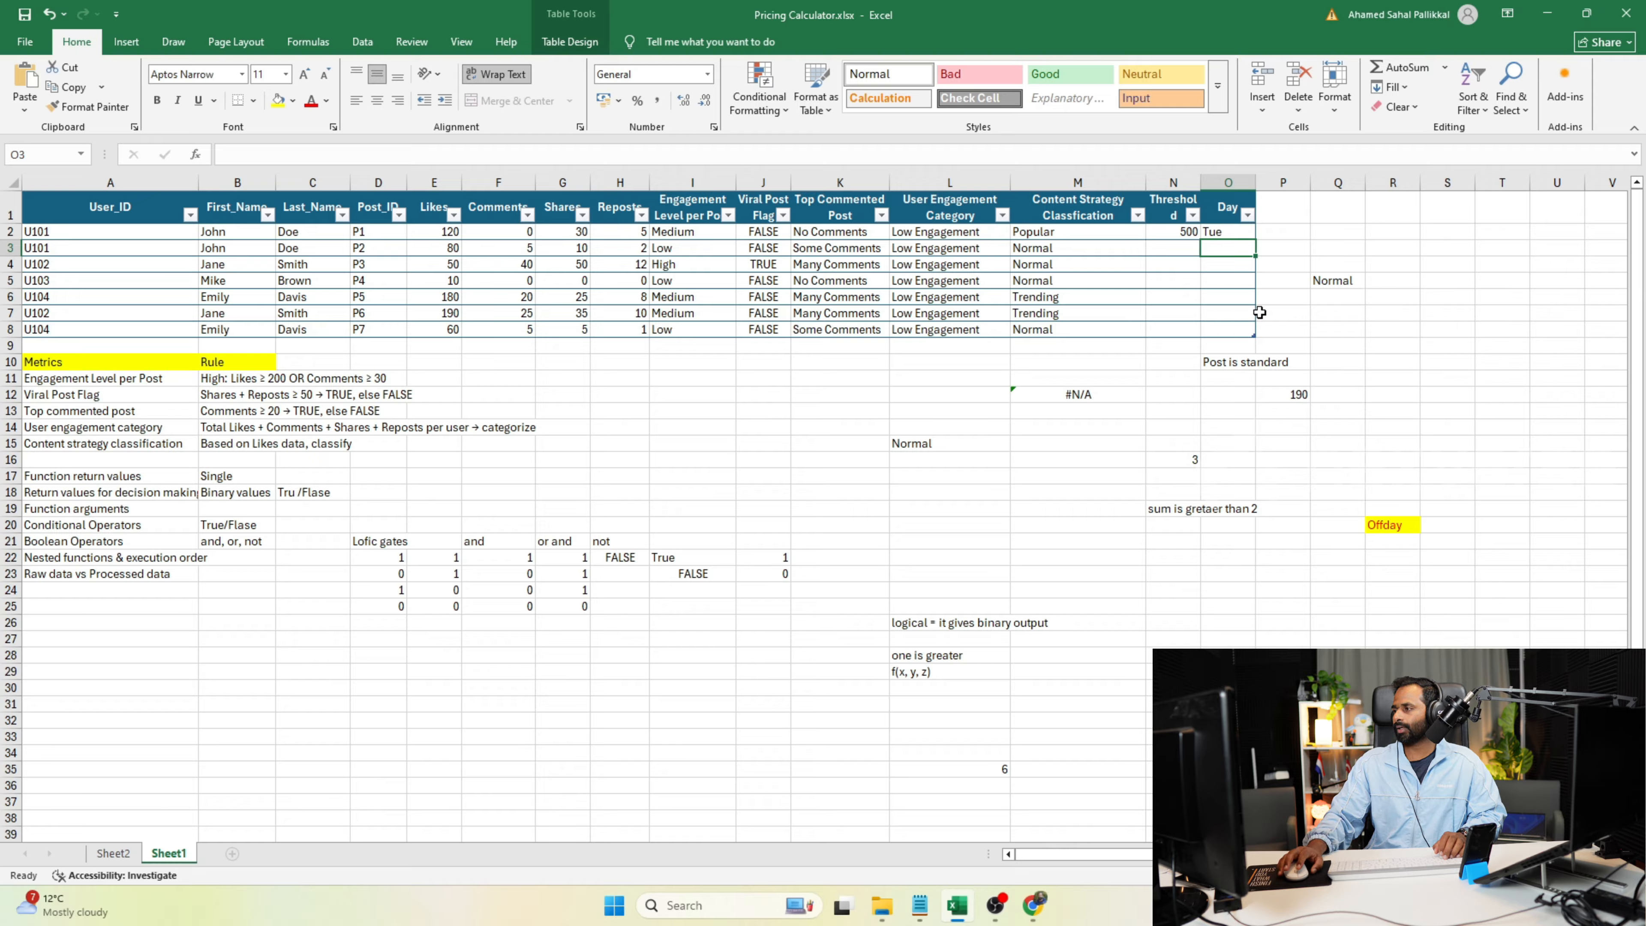
double_click(1229, 232)
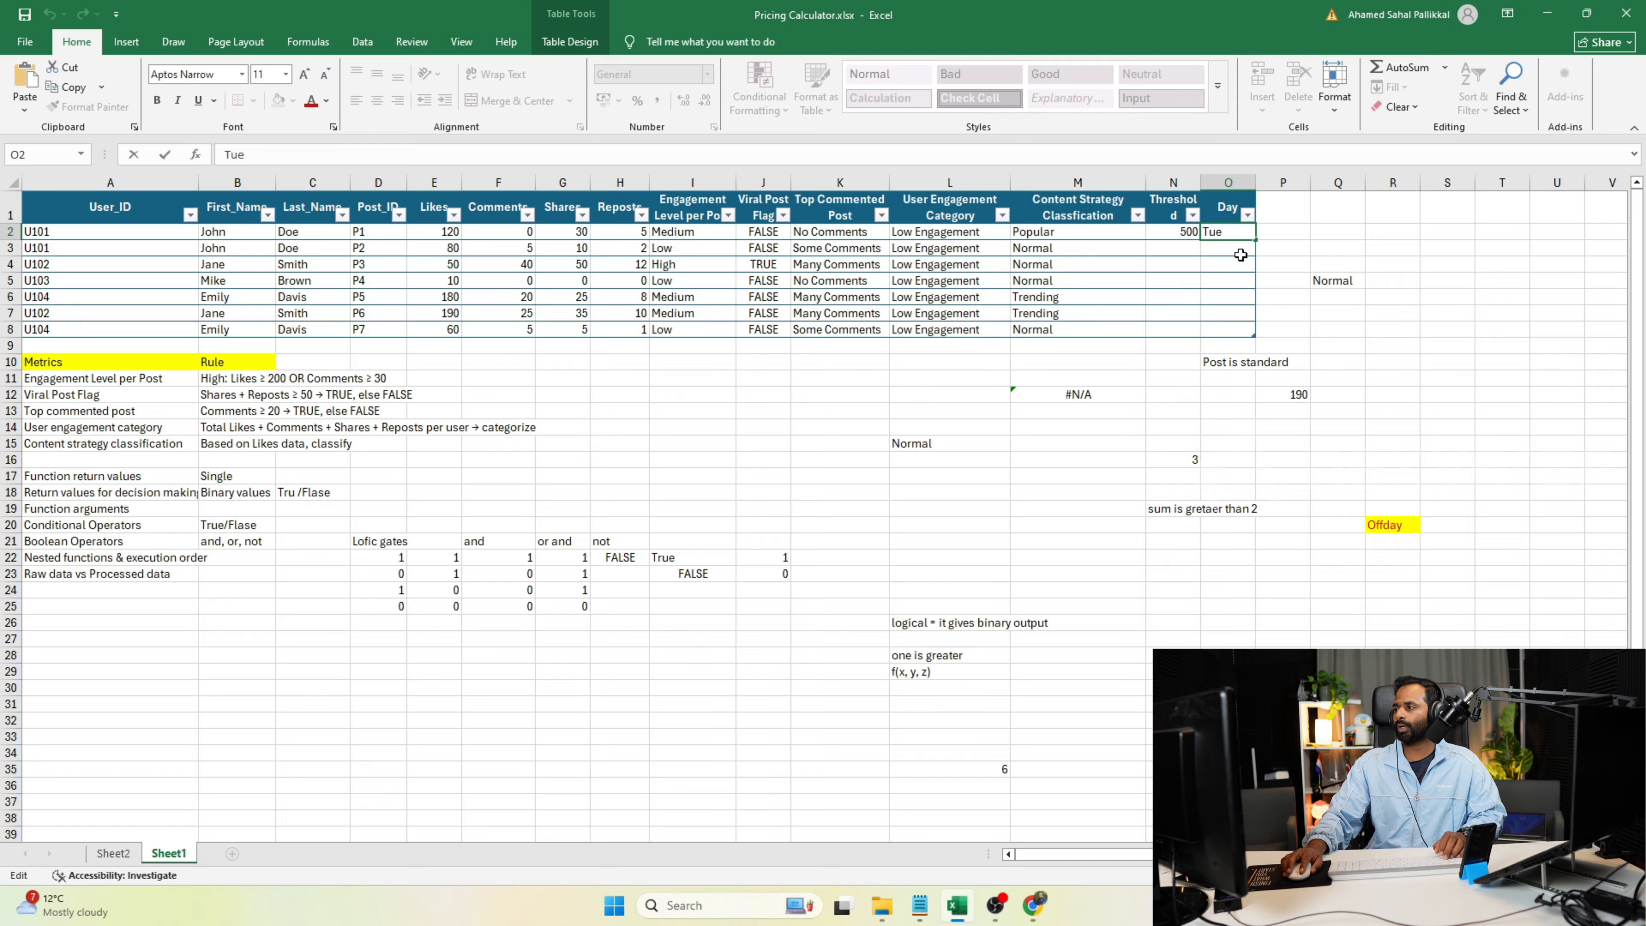
text(s)
key(Return)
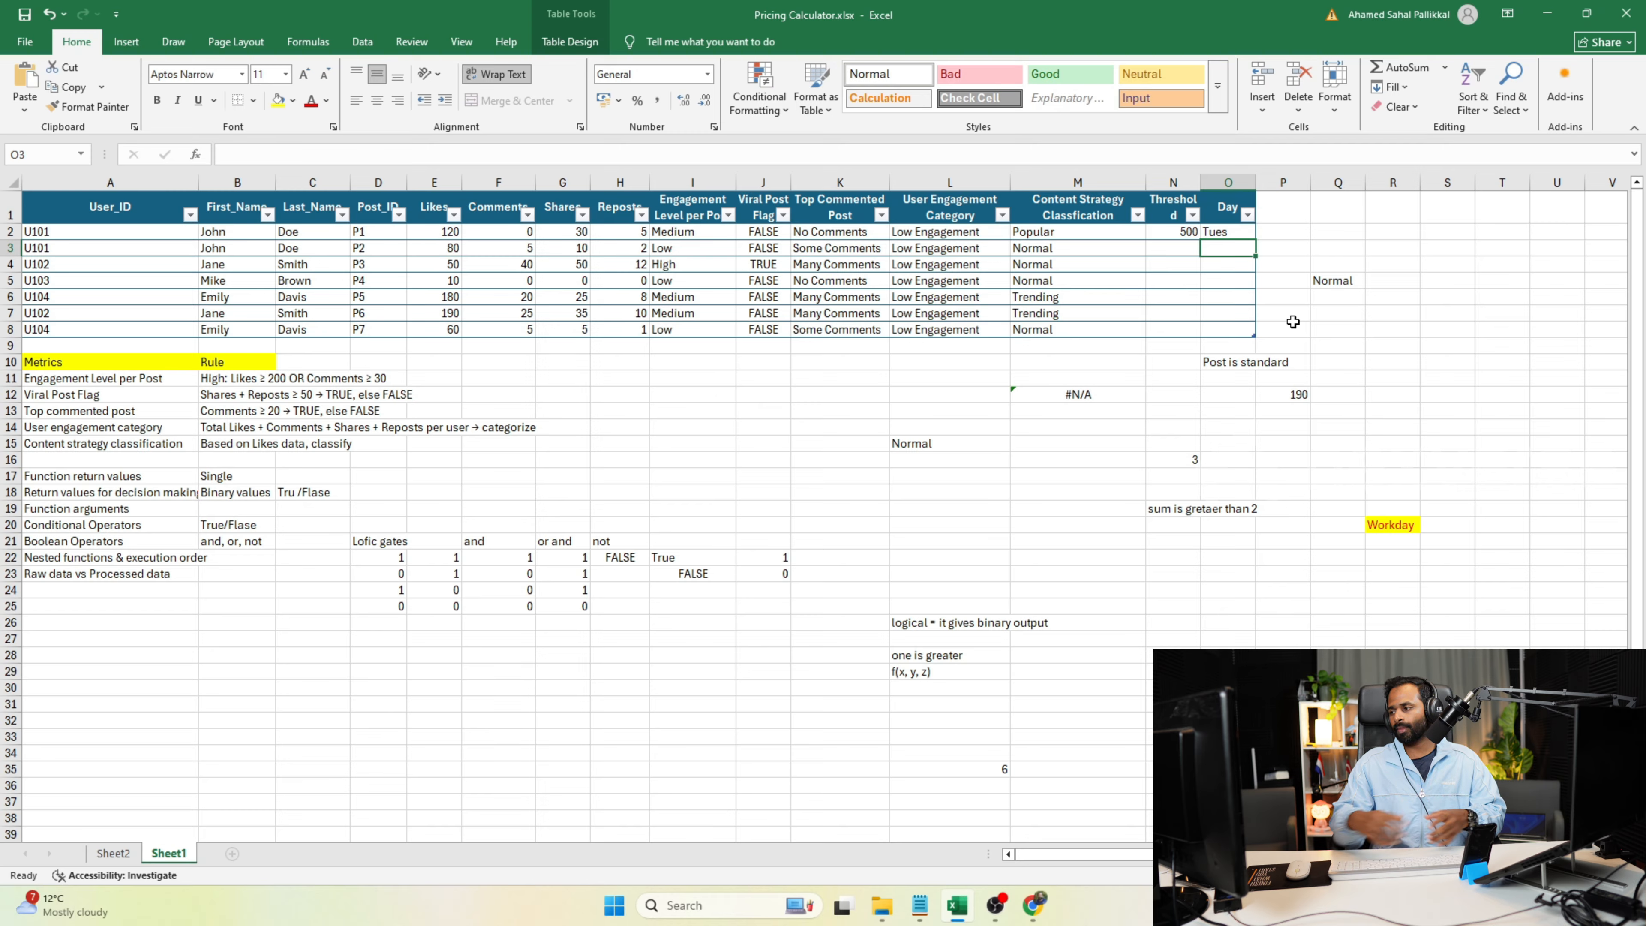
Switch to the Programiz Python compiler in Chrome and add the note "assignemn a =b" below the F2 line.
click(1034, 905)
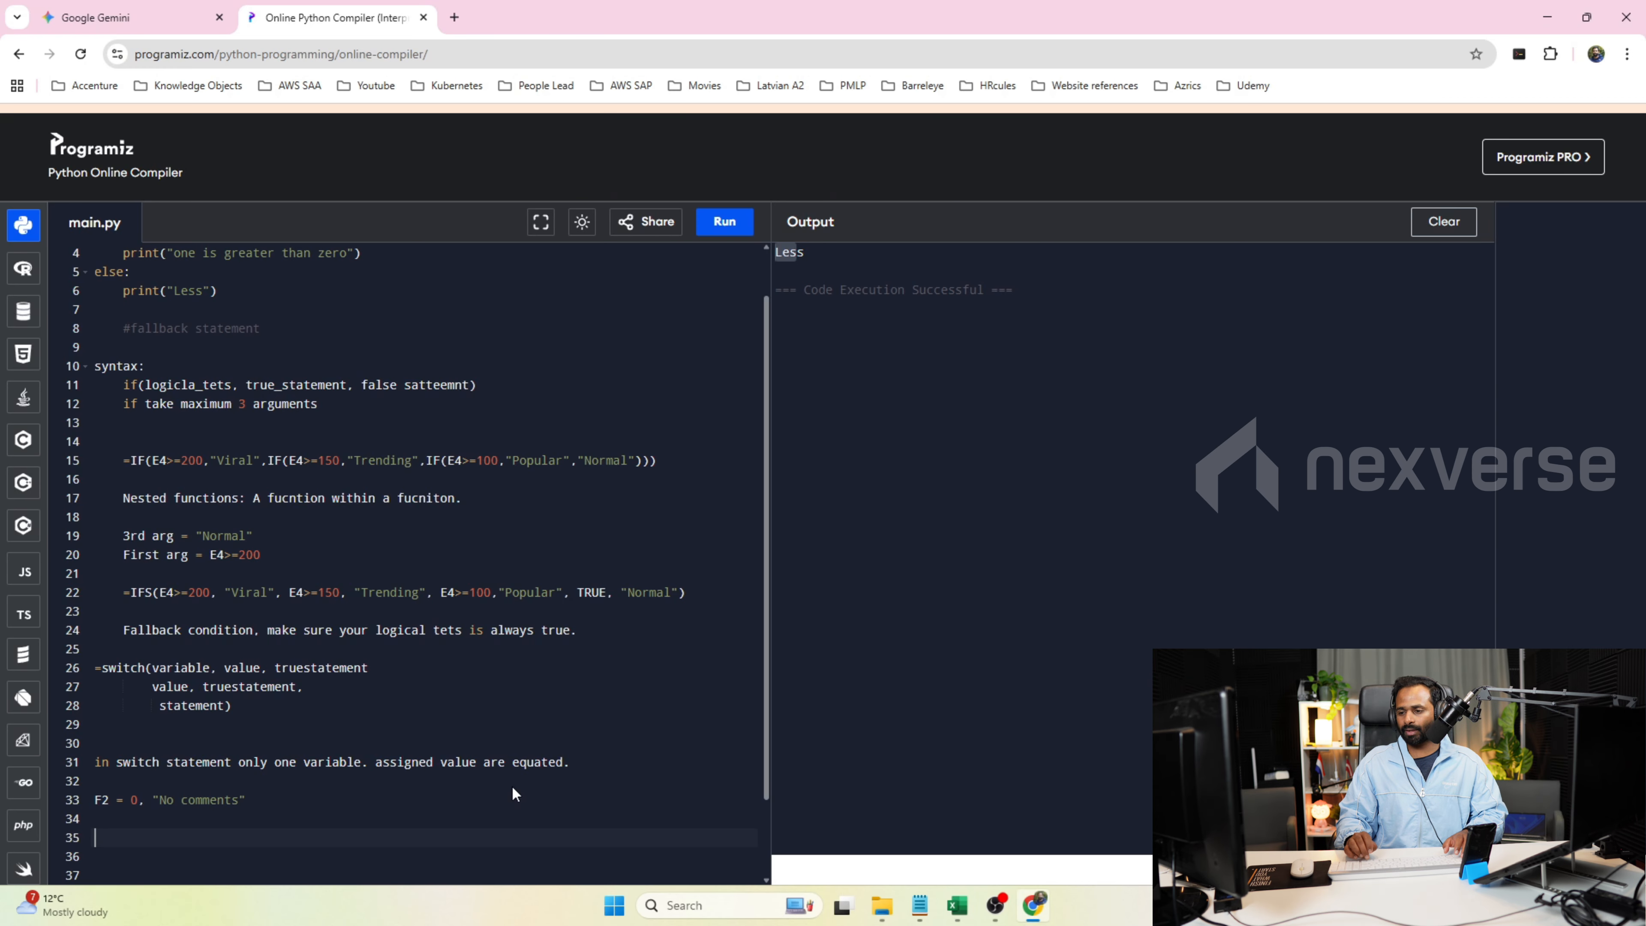
text(assig)
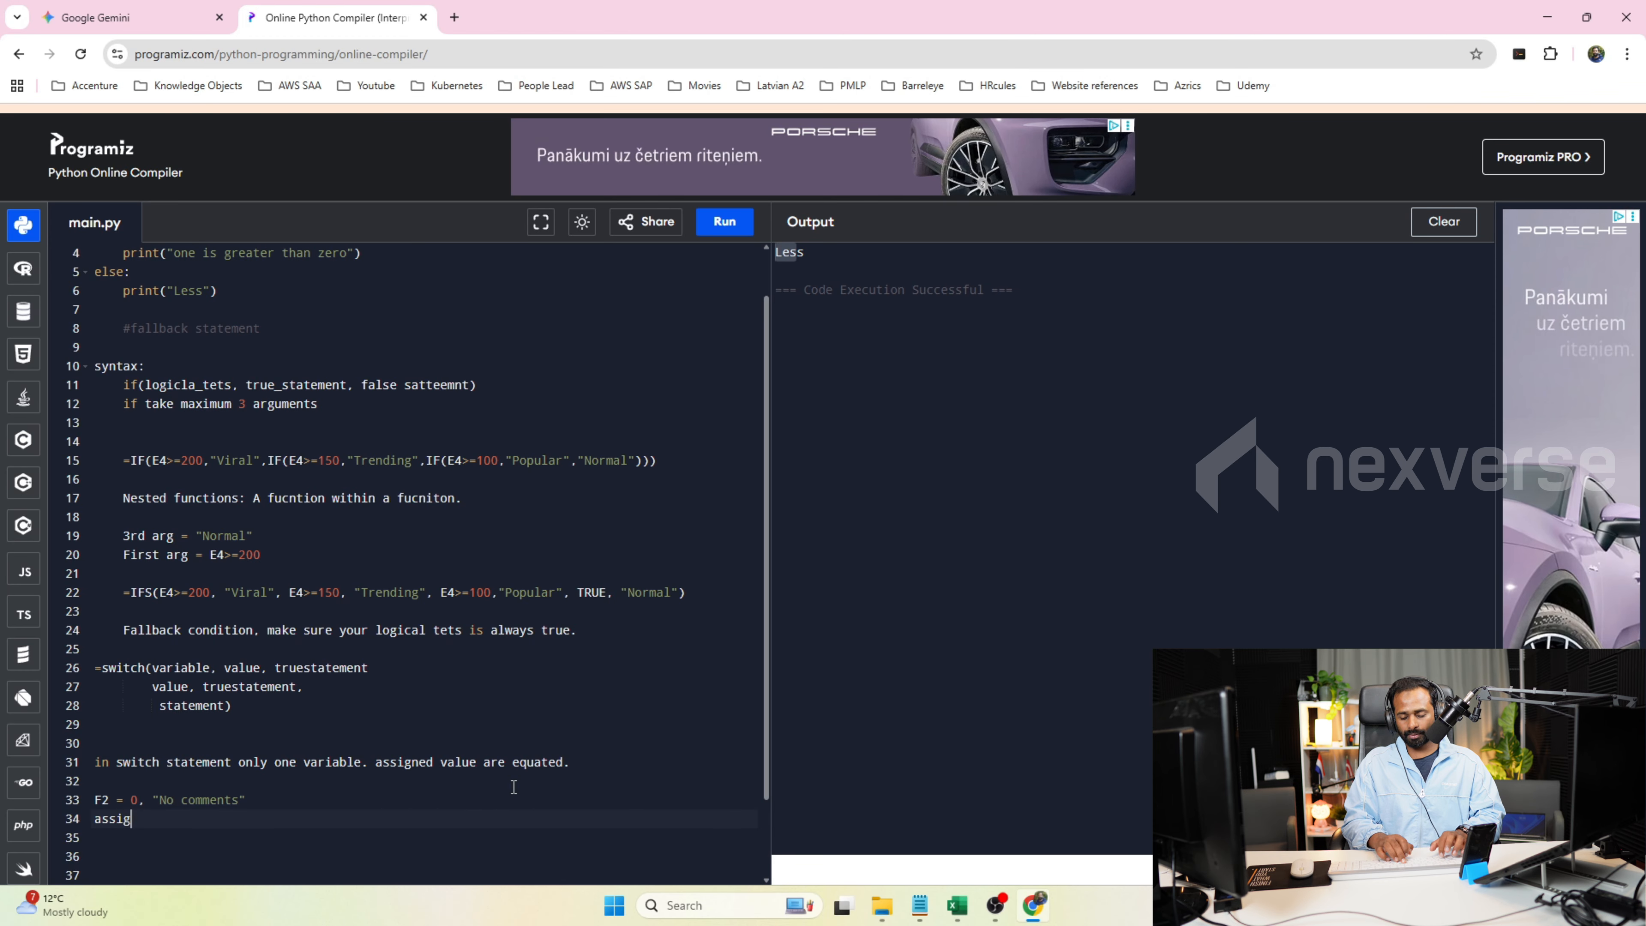
text(nemn a =b)
key(Return)
Add the equality examples "Mon = Mon" and "Tues = Tues" on separate lines below the assignment note.
text(MOn =)
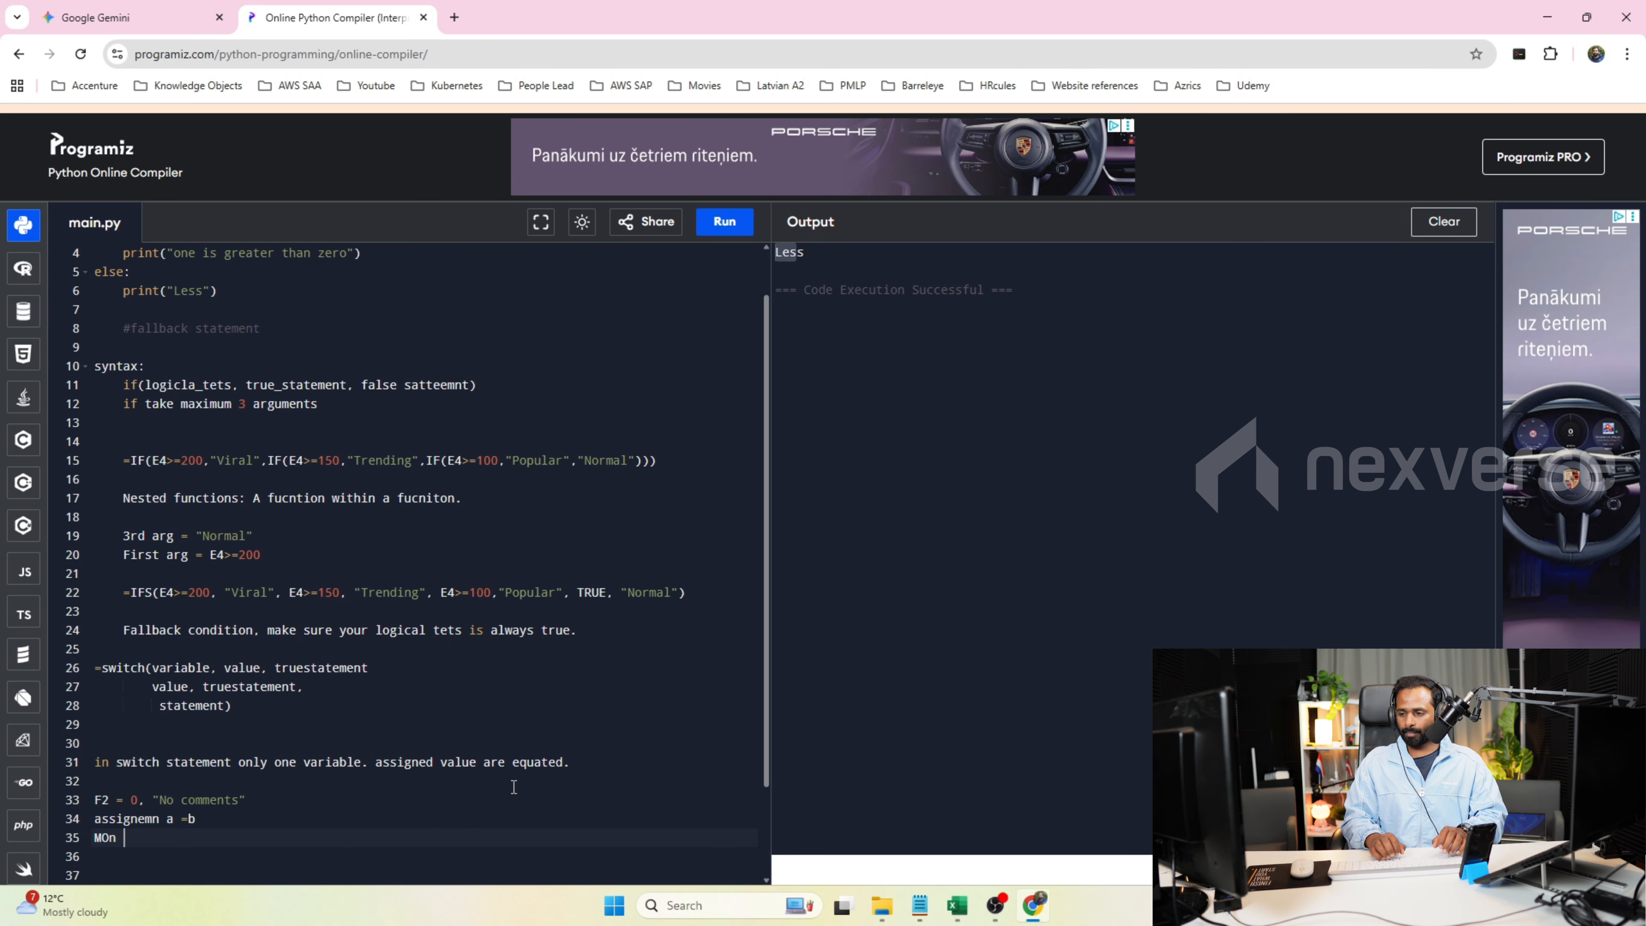
key(BackSpace)
key(BackSpace)
key(BackSpace)
key(BackSpace)
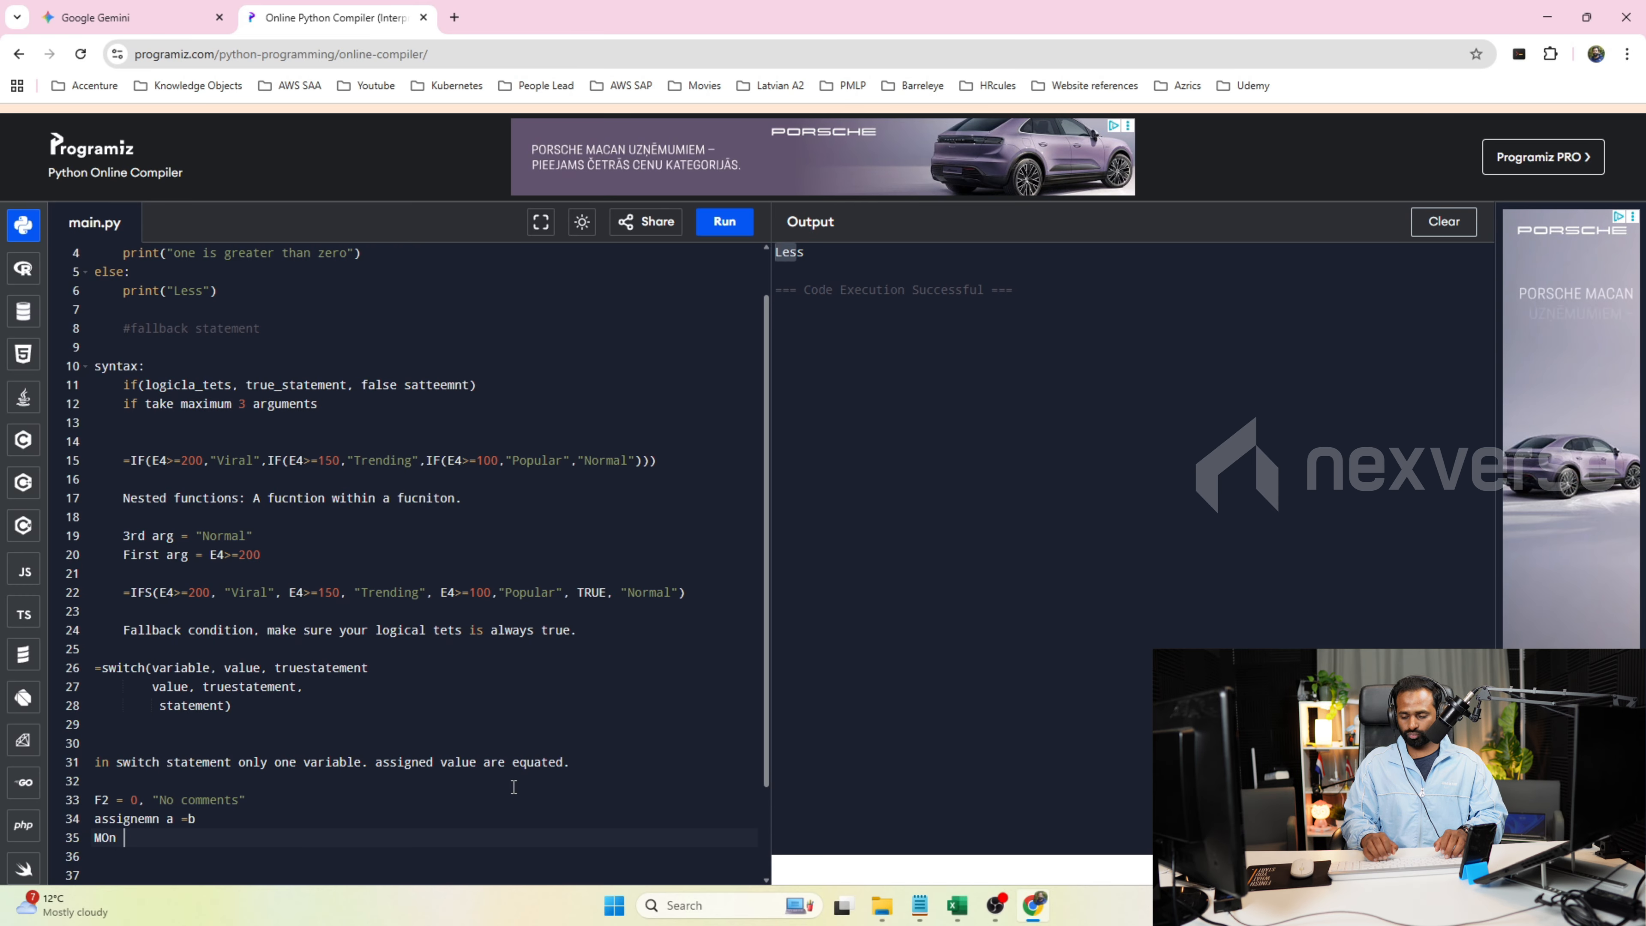
text(on =)
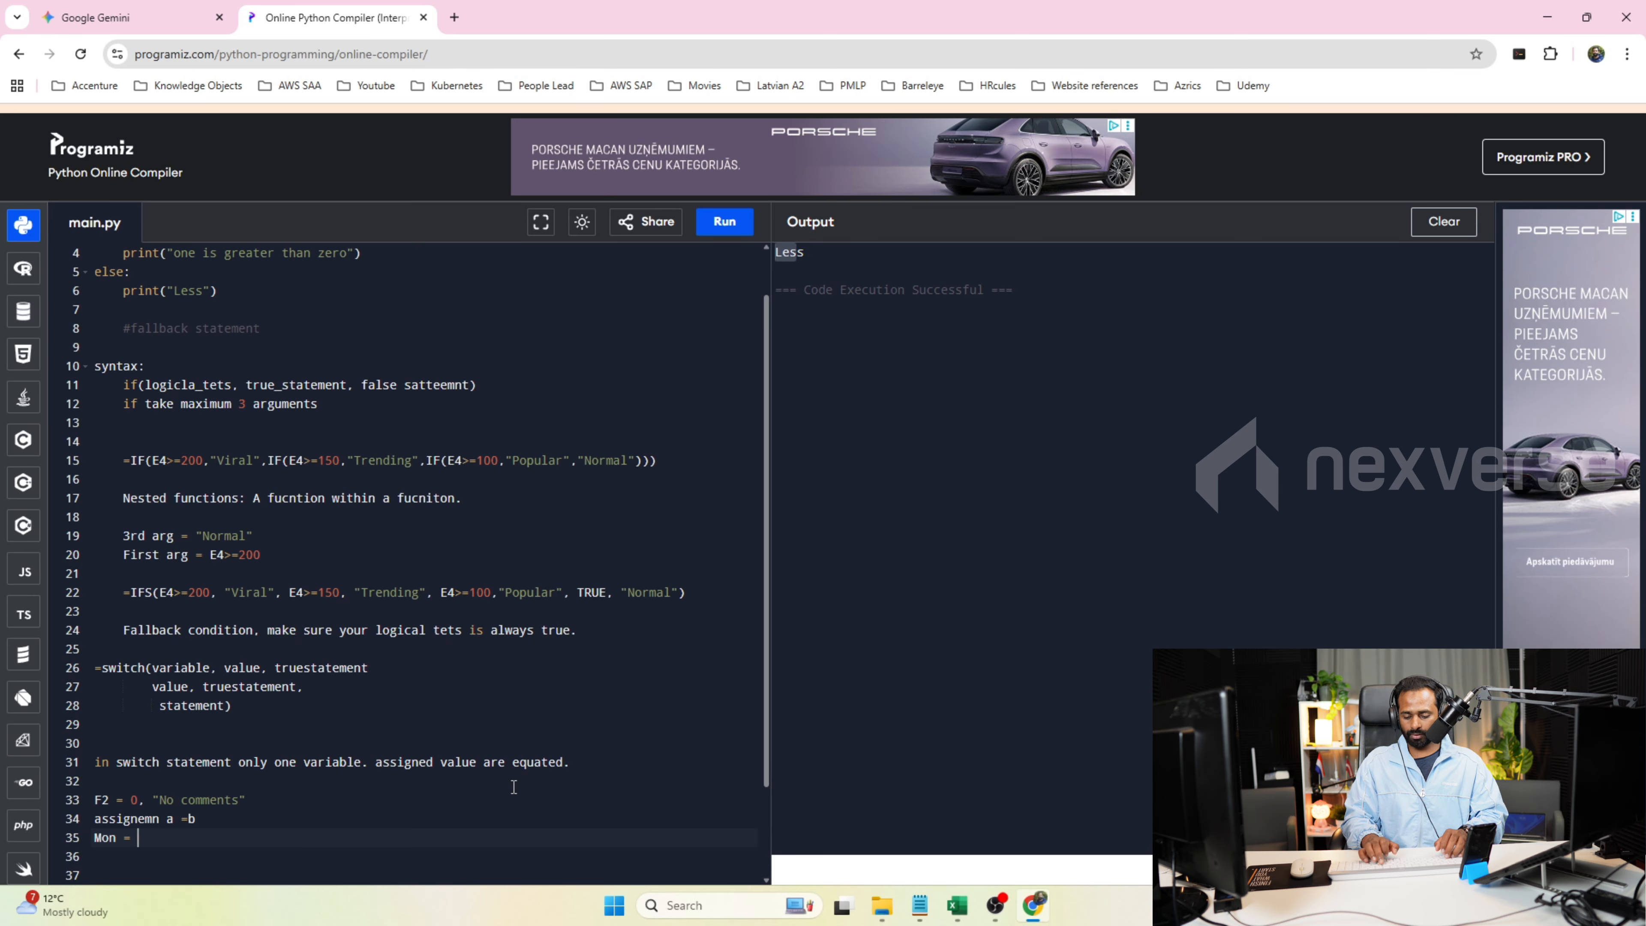
text( Mon)
key(Return)
text(Tues = Mo)
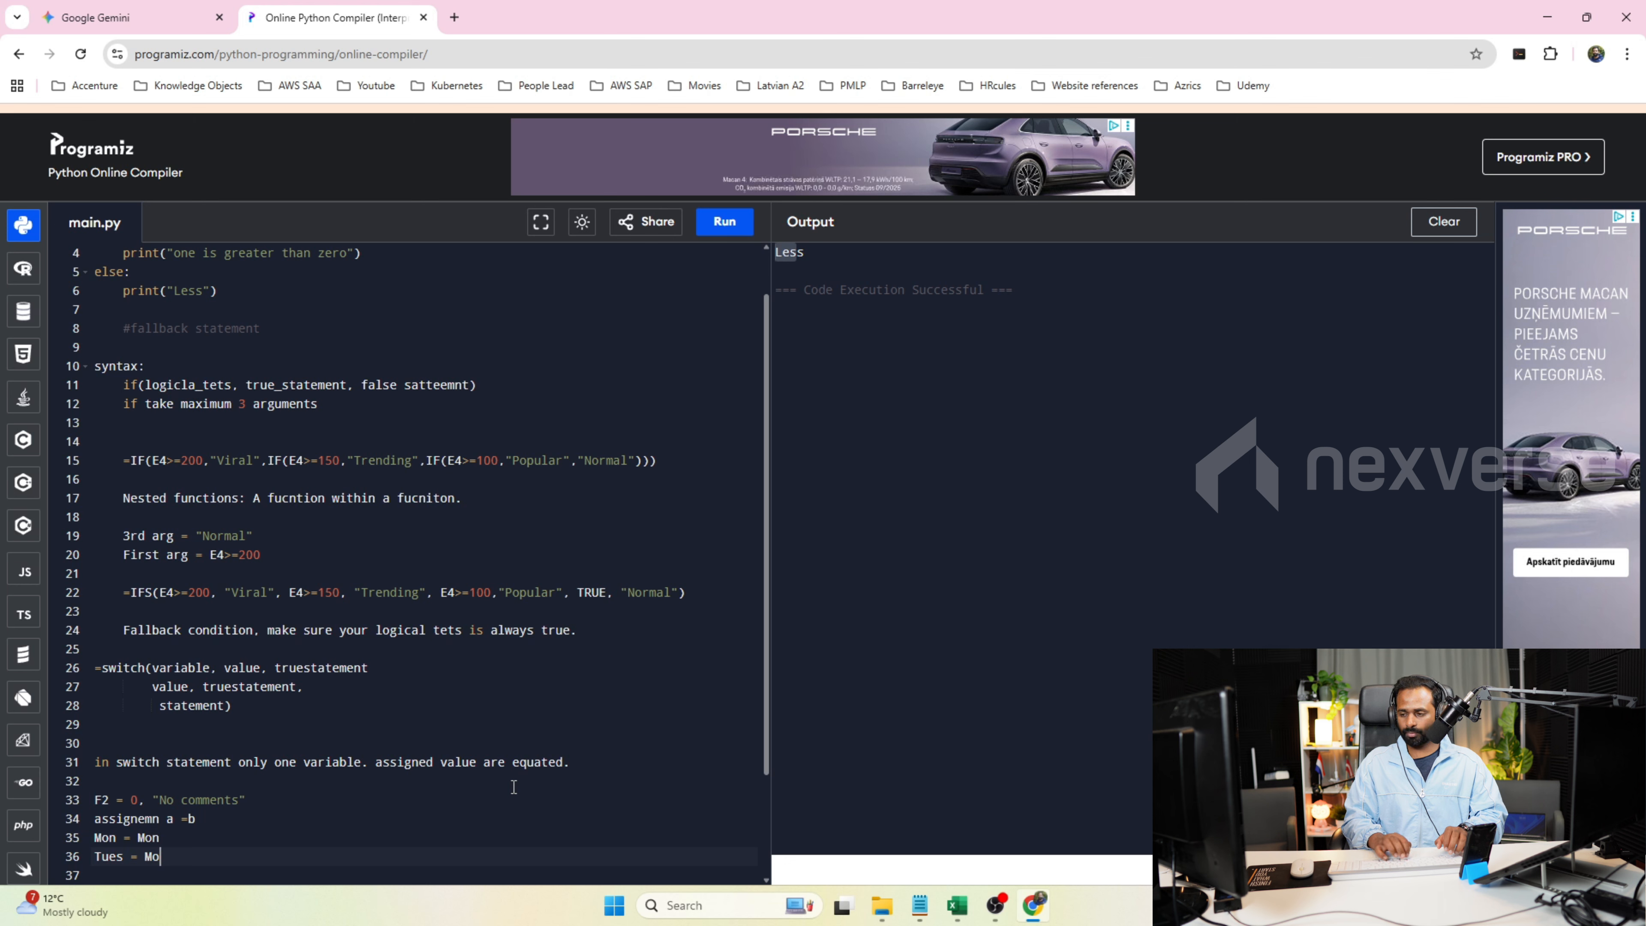
key(BackSpace)
key(BackSpace)
text(Tues)
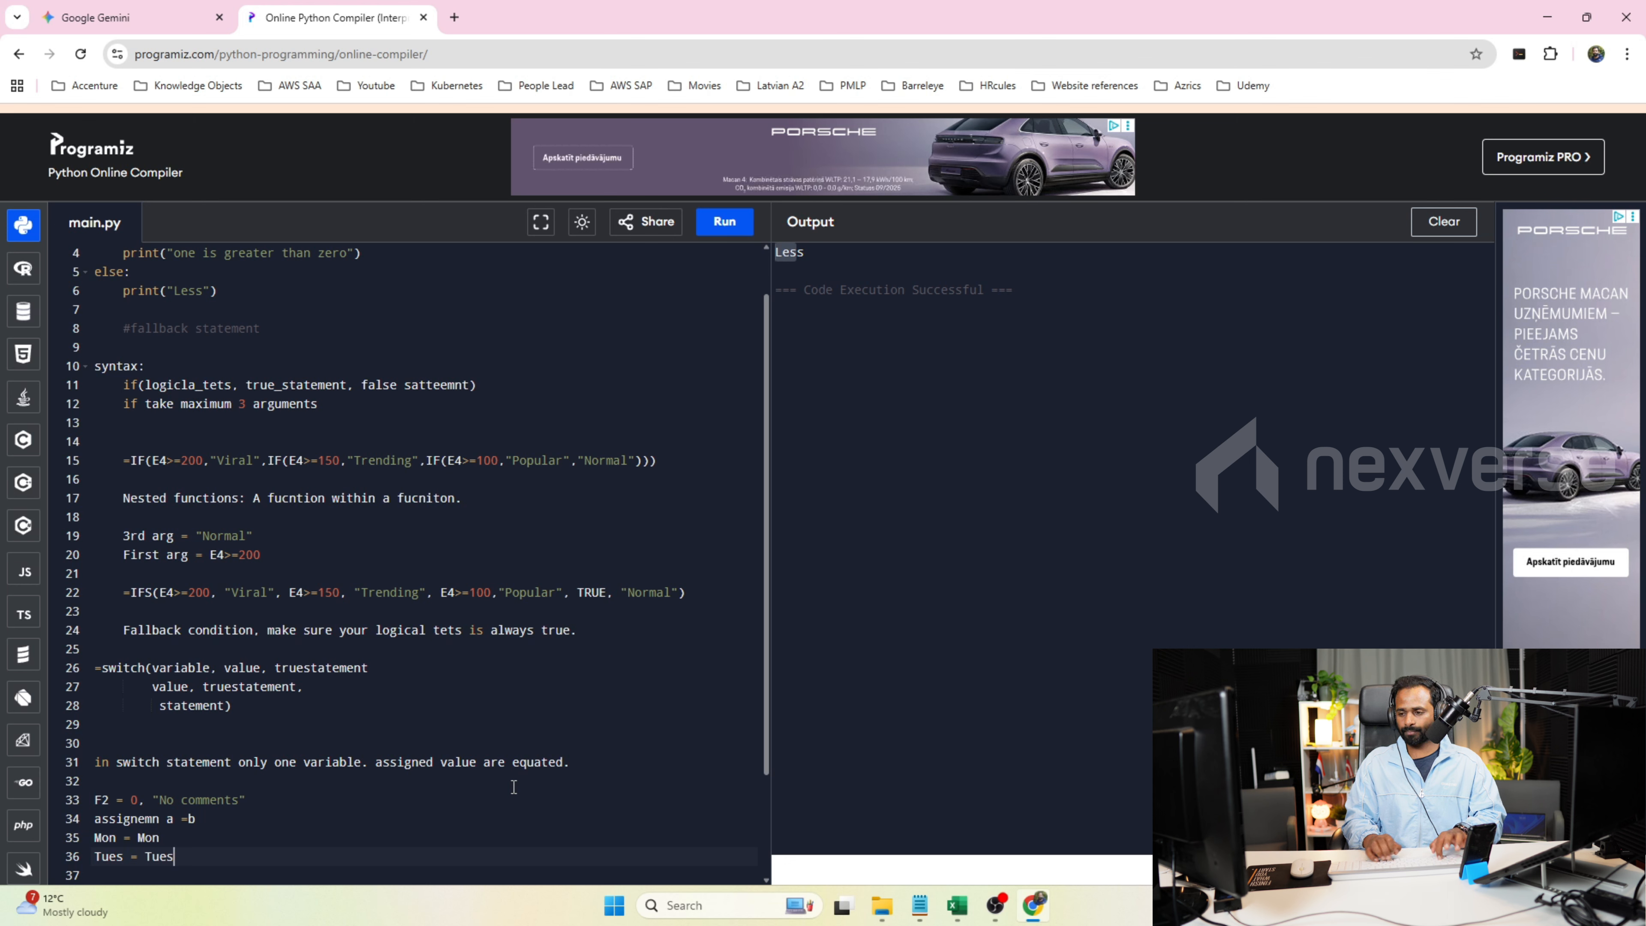
Add the inequality example "Mon != Offday" on a new line and start an empty line after it.
key(Return)
text(Mon !)
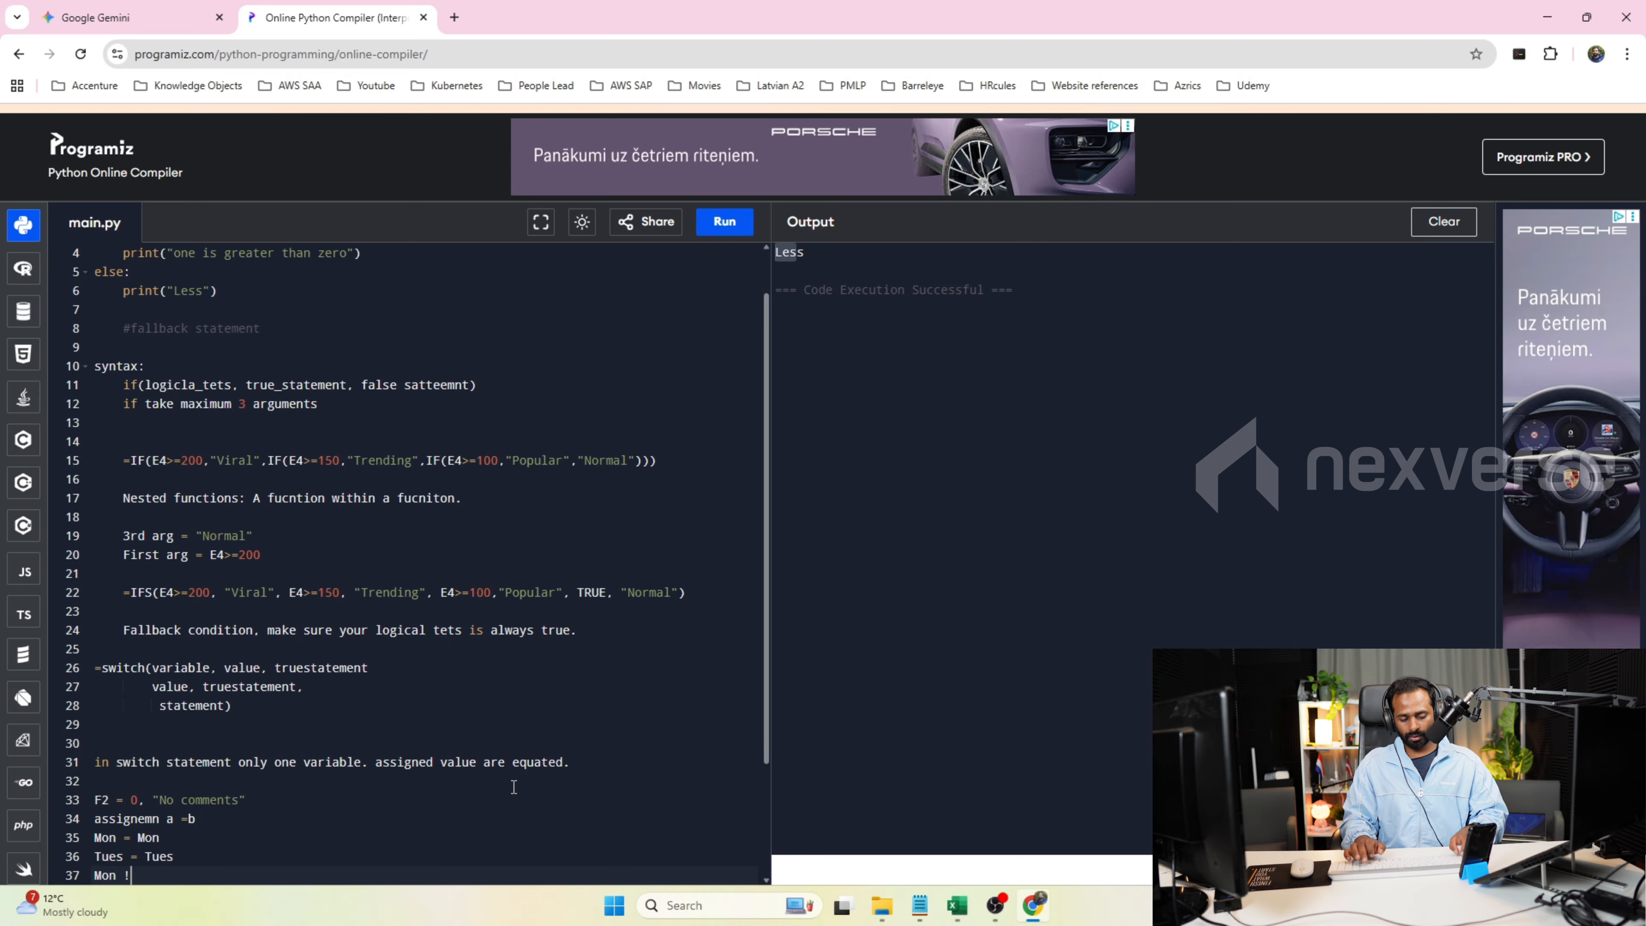
text(= 0)
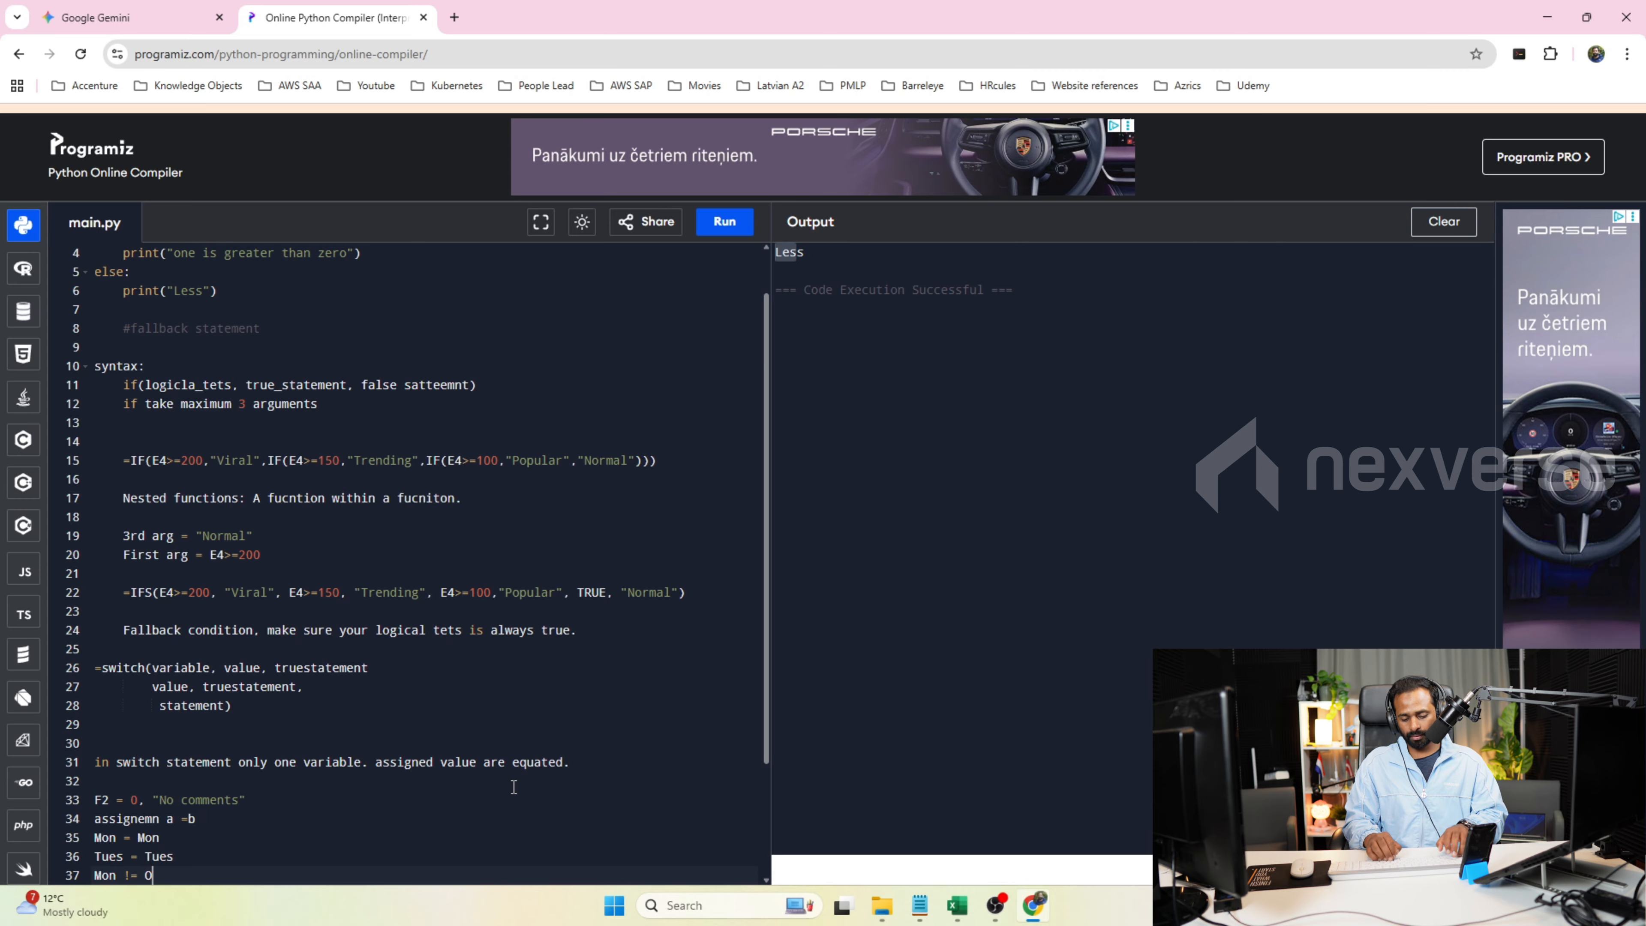
text(ffday)
key(Return)
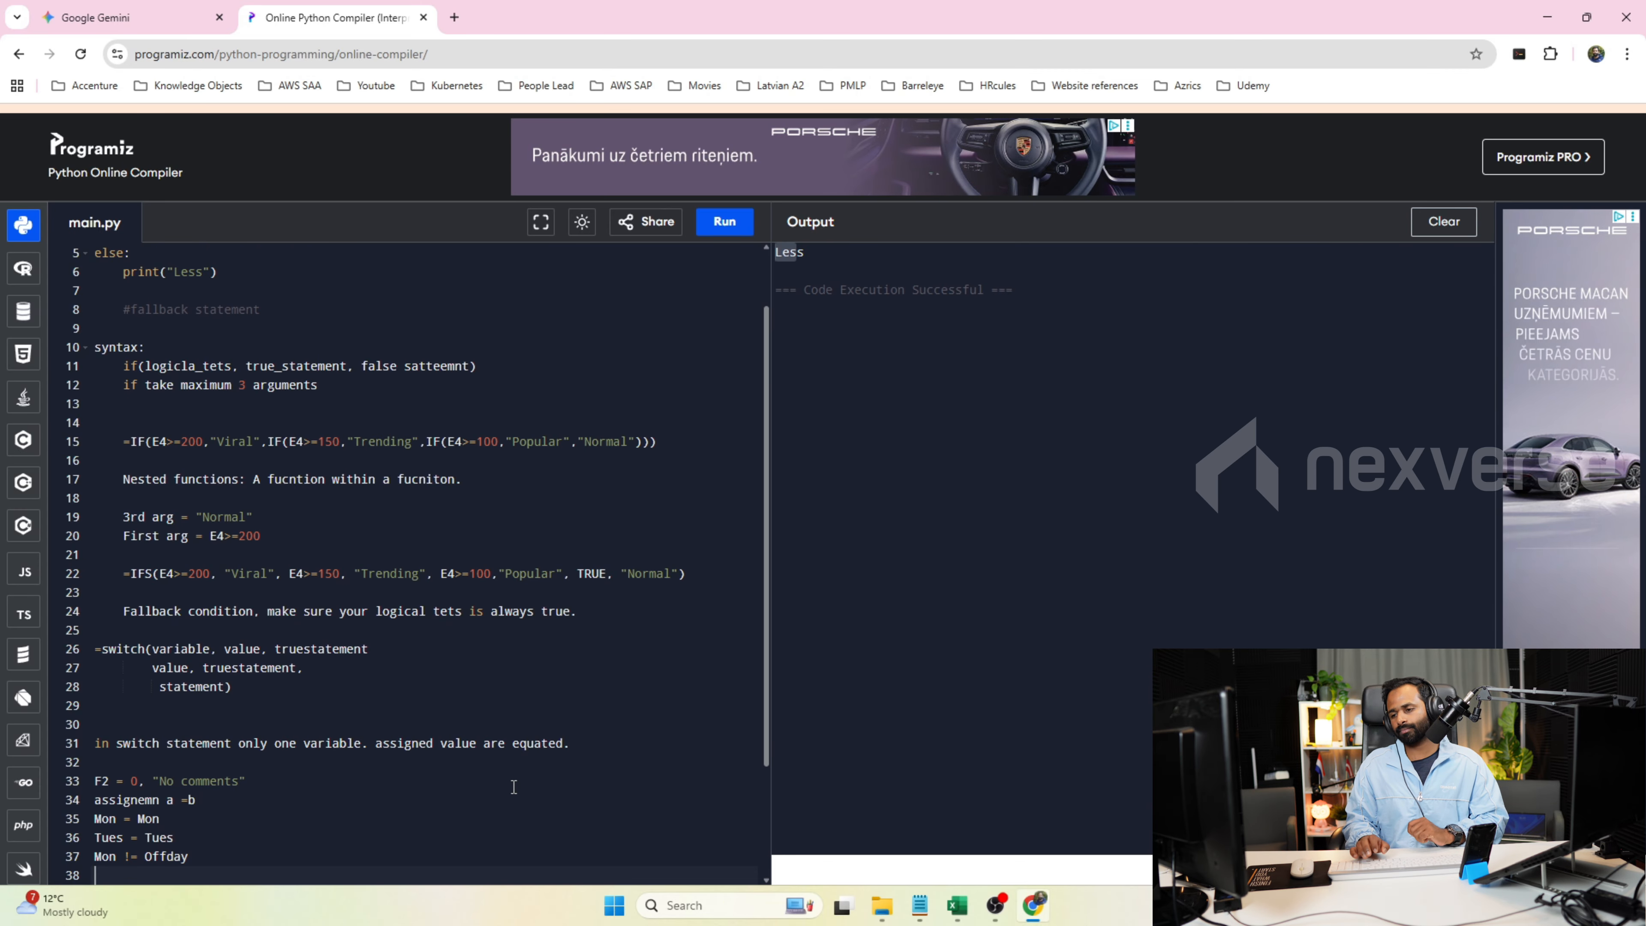